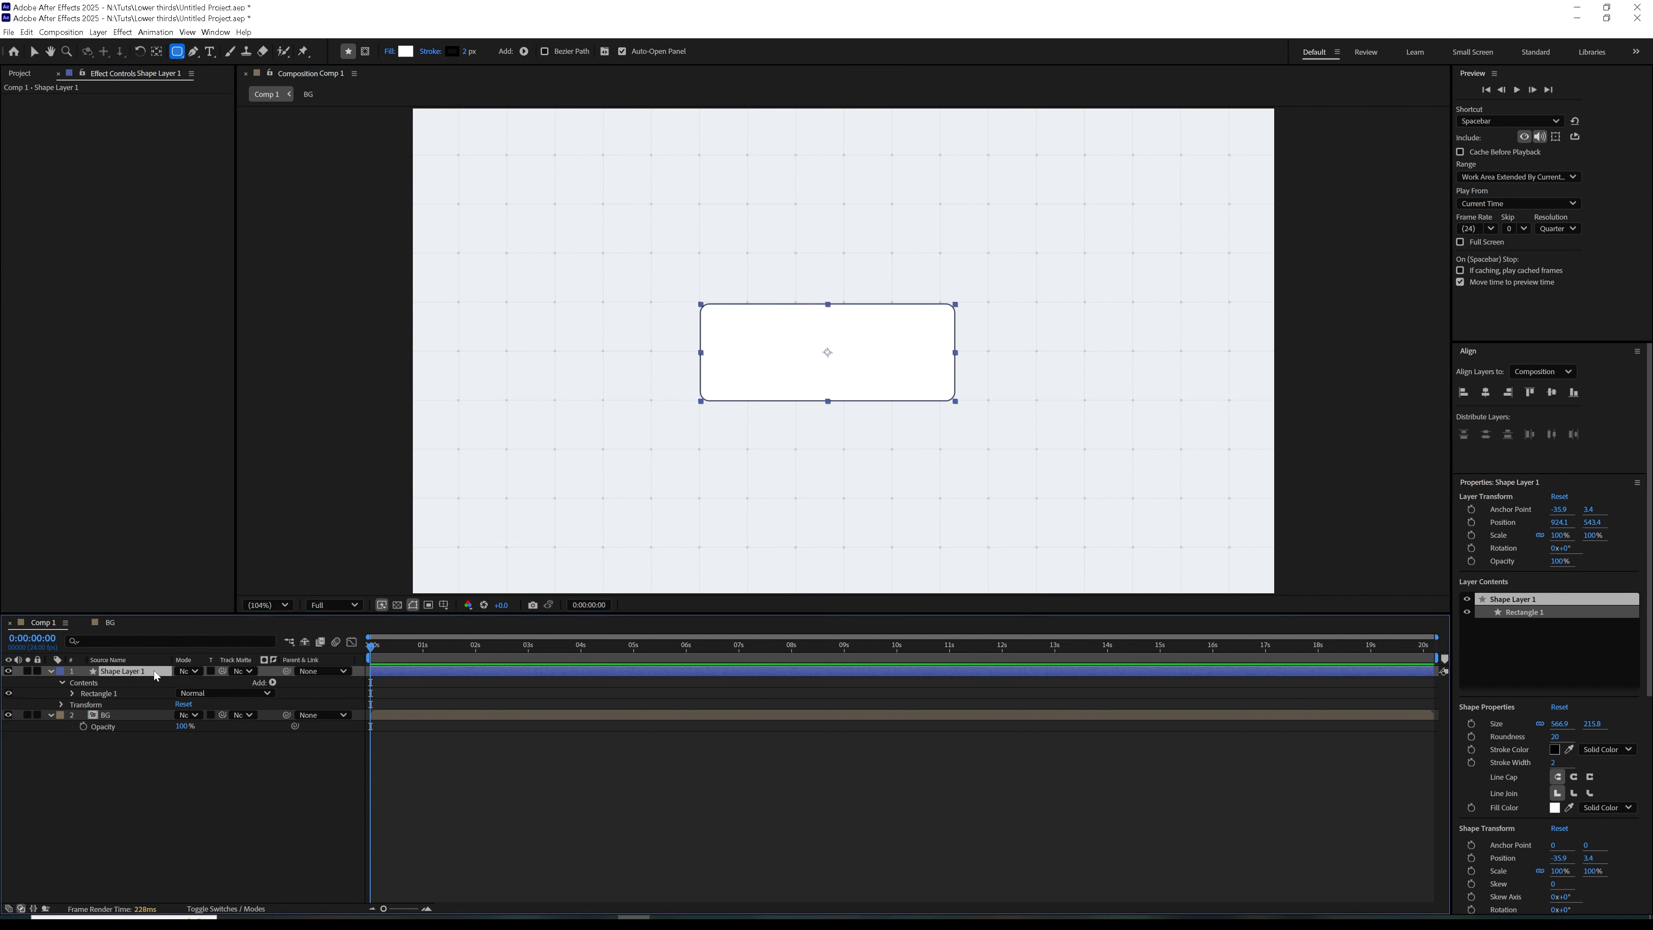
Rename the large rounded rectangle's layer as body
{"action": "type", "text": "body"}
{"action": "left_click", "coordinate": [179, 784]}
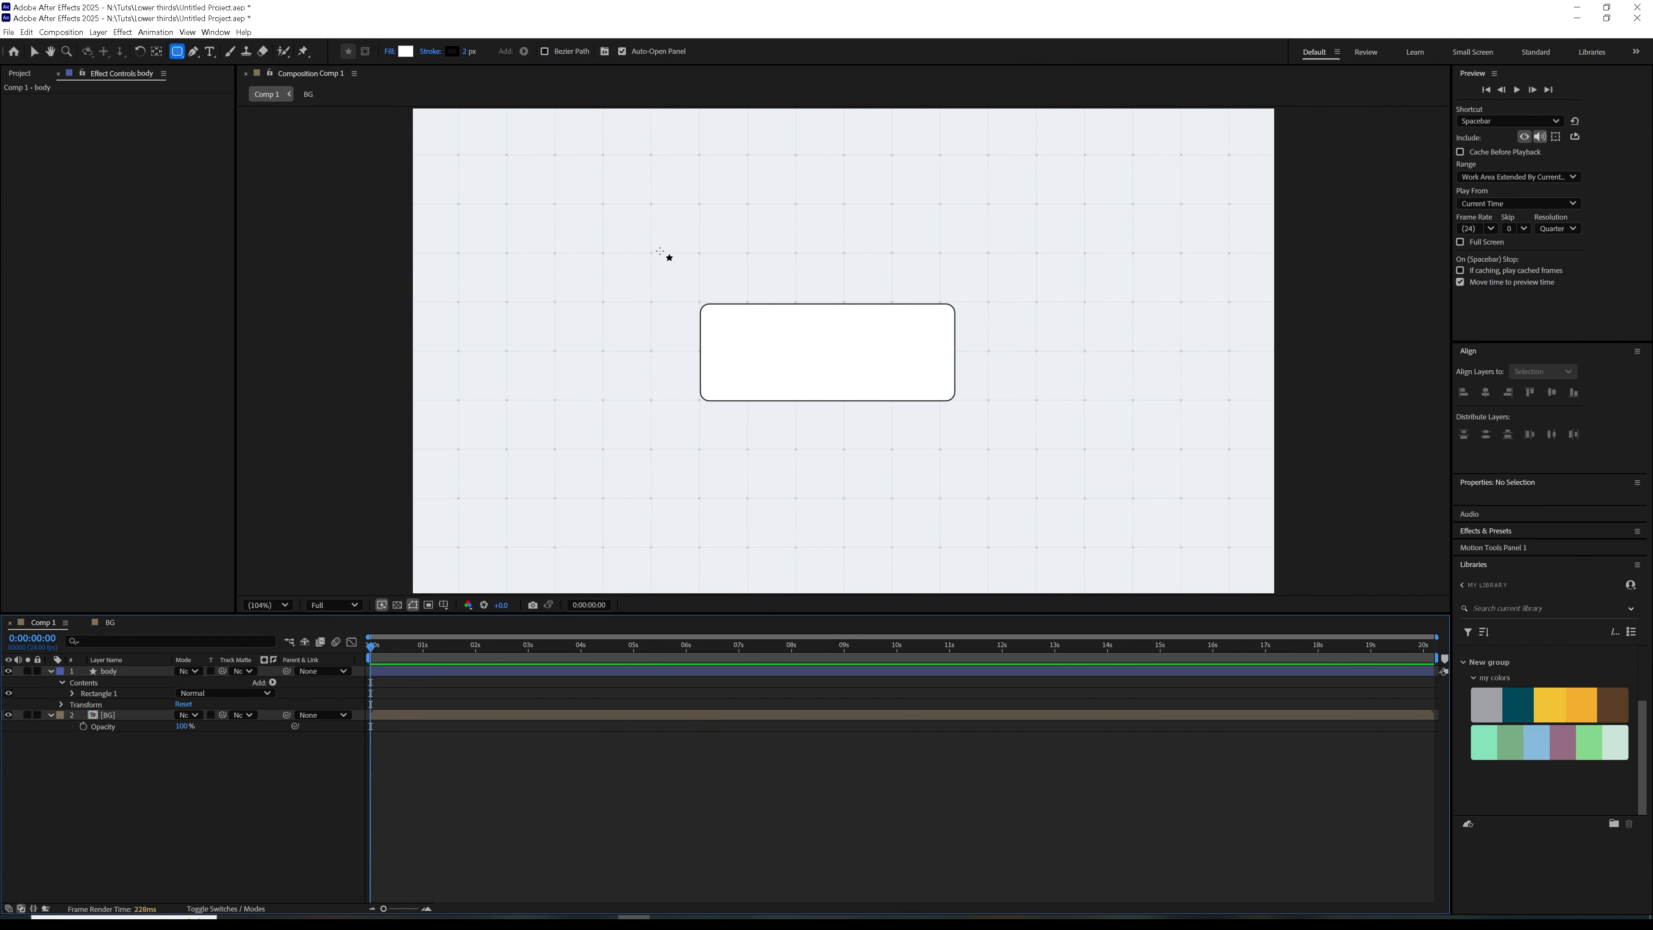
Draw a rounded rectangle about 220 by 59 px below the body's right end, with a centred anchor point, and name its layer Btn
{"action": "mouse_move", "coordinate": [851, 406]}
{"action": "left_mouse_down"}
{"action": "mouse_move", "coordinate": [866, 435]}
{"action": "mouse_move", "coordinate": [950, 432]}
{"action": "left_mouse_up"}
{"action": "key", "text": "ctrl+alt+Home"}
{"action": "left_click", "coordinate": [136, 672]}
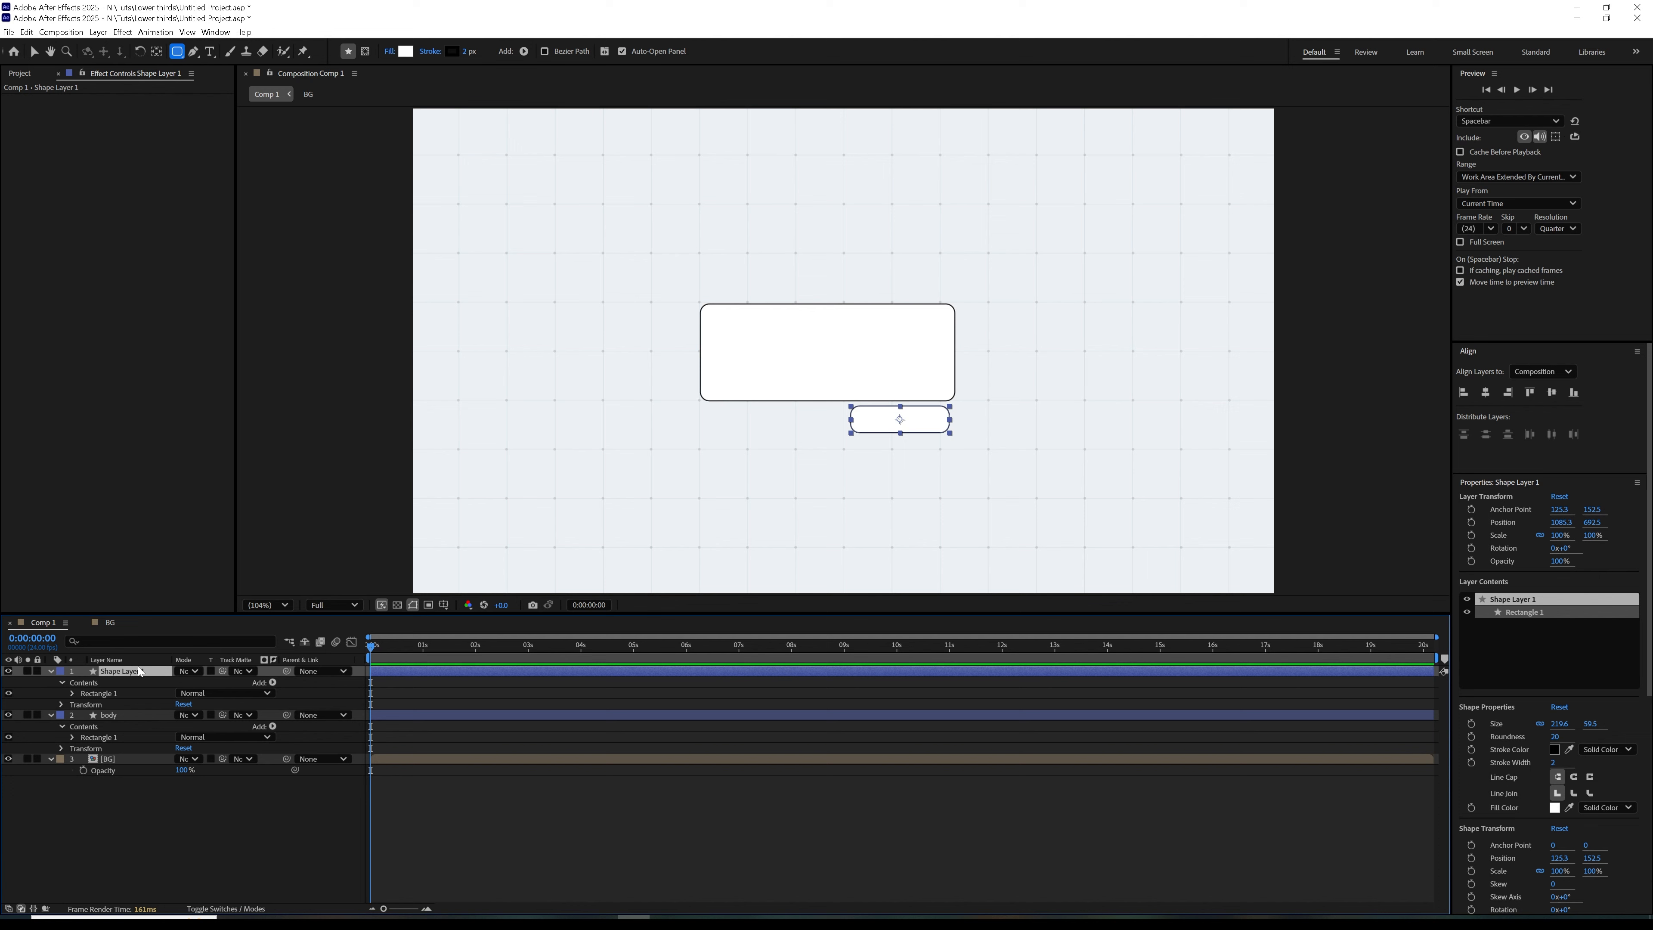
{"action": "key", "text": "Return"}
{"action": "type", "text": "Btn"}
{"action": "left_click", "coordinate": [125, 844]}
Align the Btn rectangle with the right edge of the body
{"action": "left_click", "coordinate": [107, 715]}
{"action": "left_click", "coordinate": [128, 672], "text": "ctrl"}
{"action": "left_click", "coordinate": [1507, 392]}
{"action": "left_click", "coordinate": [229, 836]}
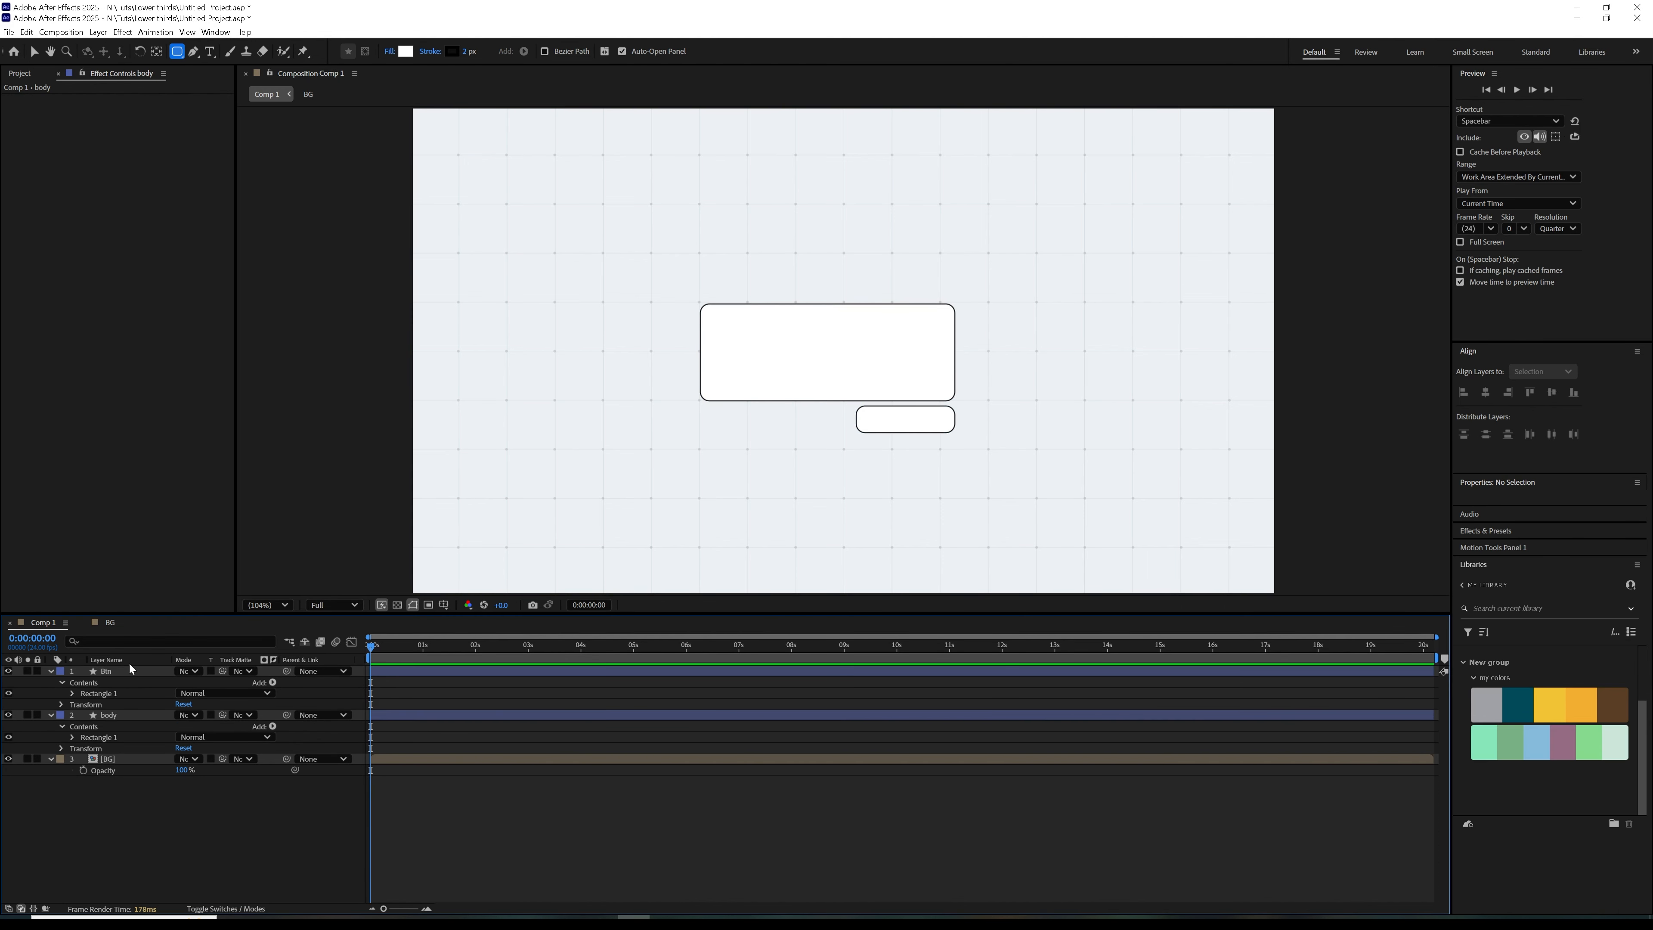
Duplicate the body layer and reduce the copy's rectangle width by 50 px
{"action": "left_click", "coordinate": [117, 717]}
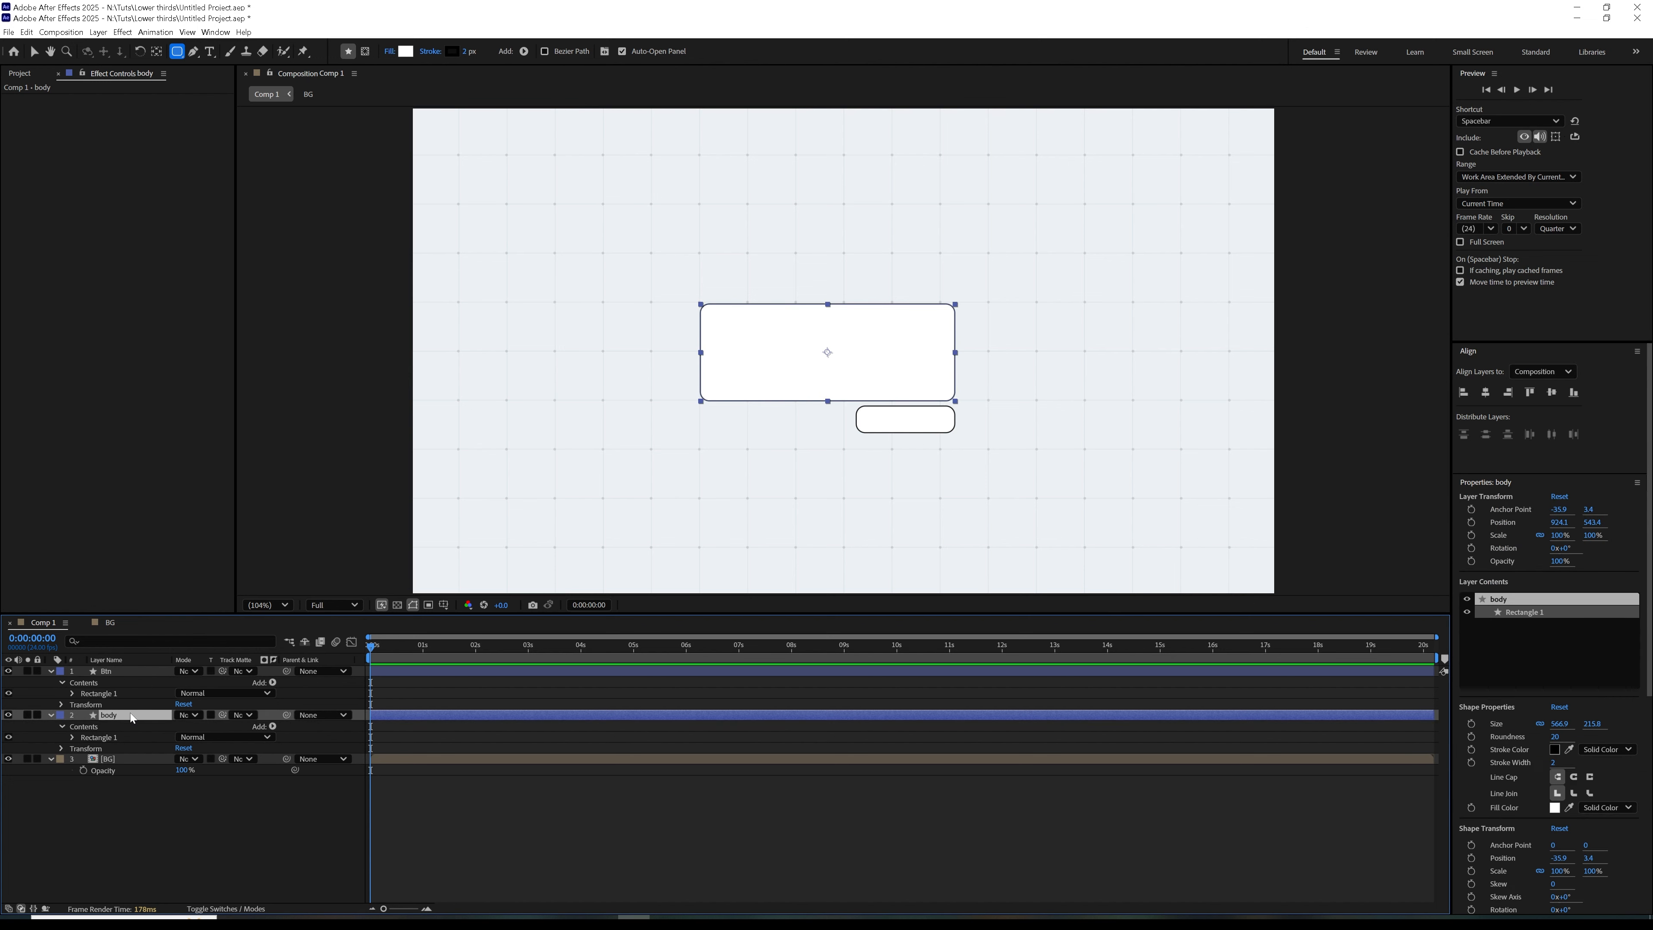
{"action": "key", "text": "ctrl+d"}
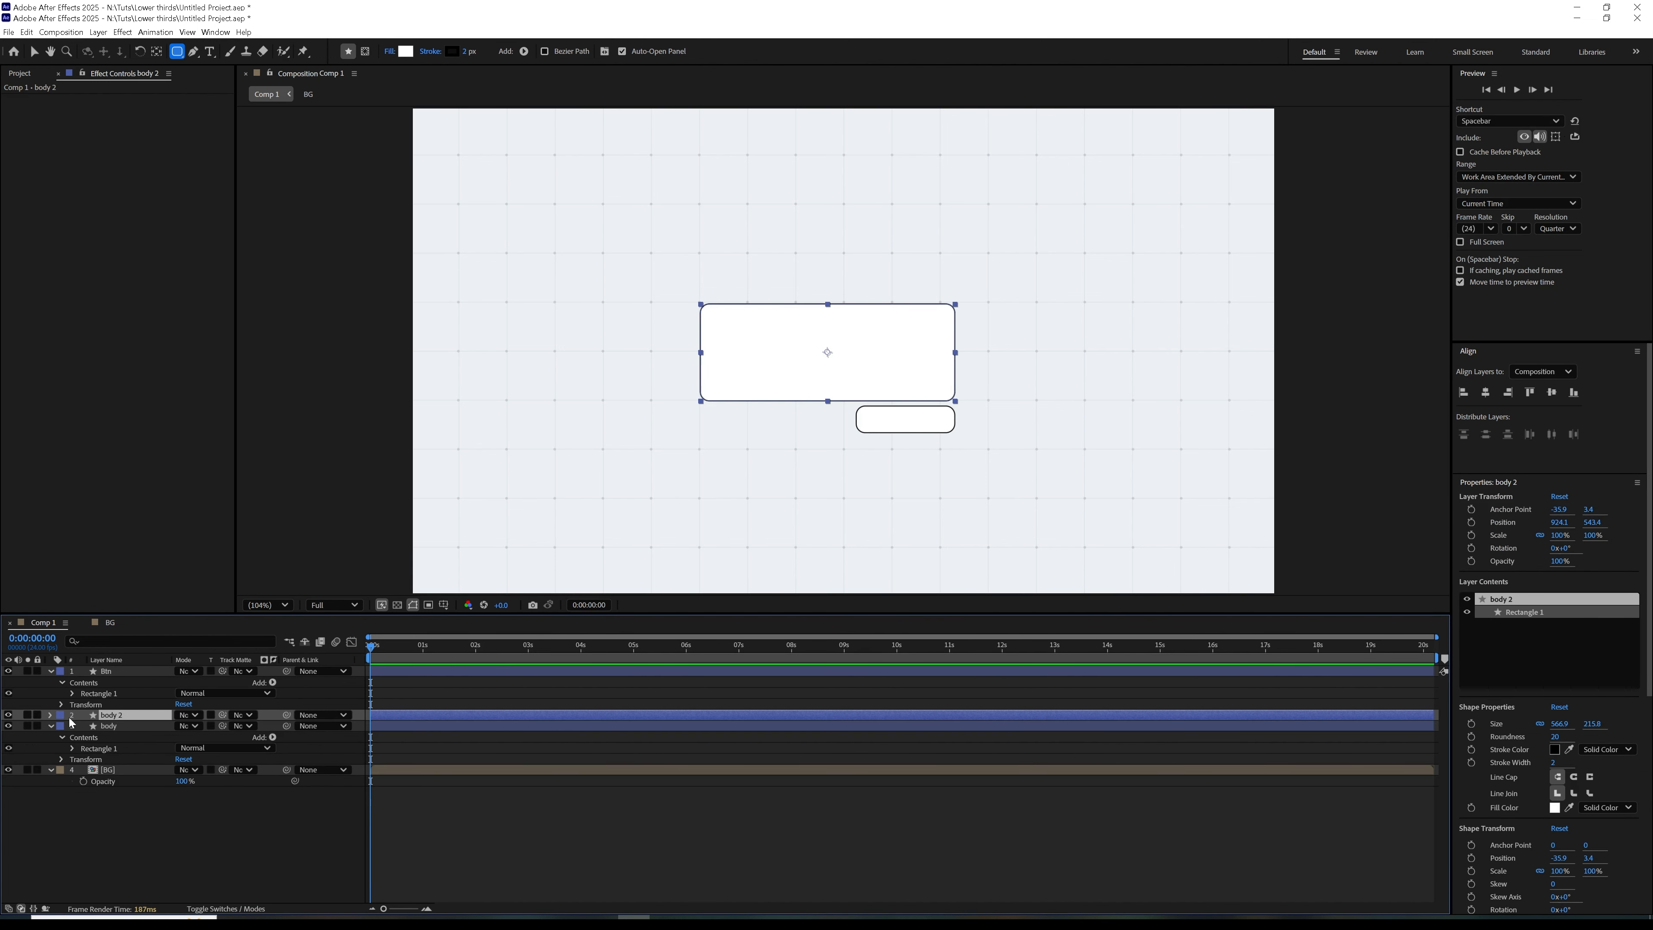
{"action": "left_click", "coordinate": [50, 715]}
{"action": "left_click", "coordinate": [72, 737]}
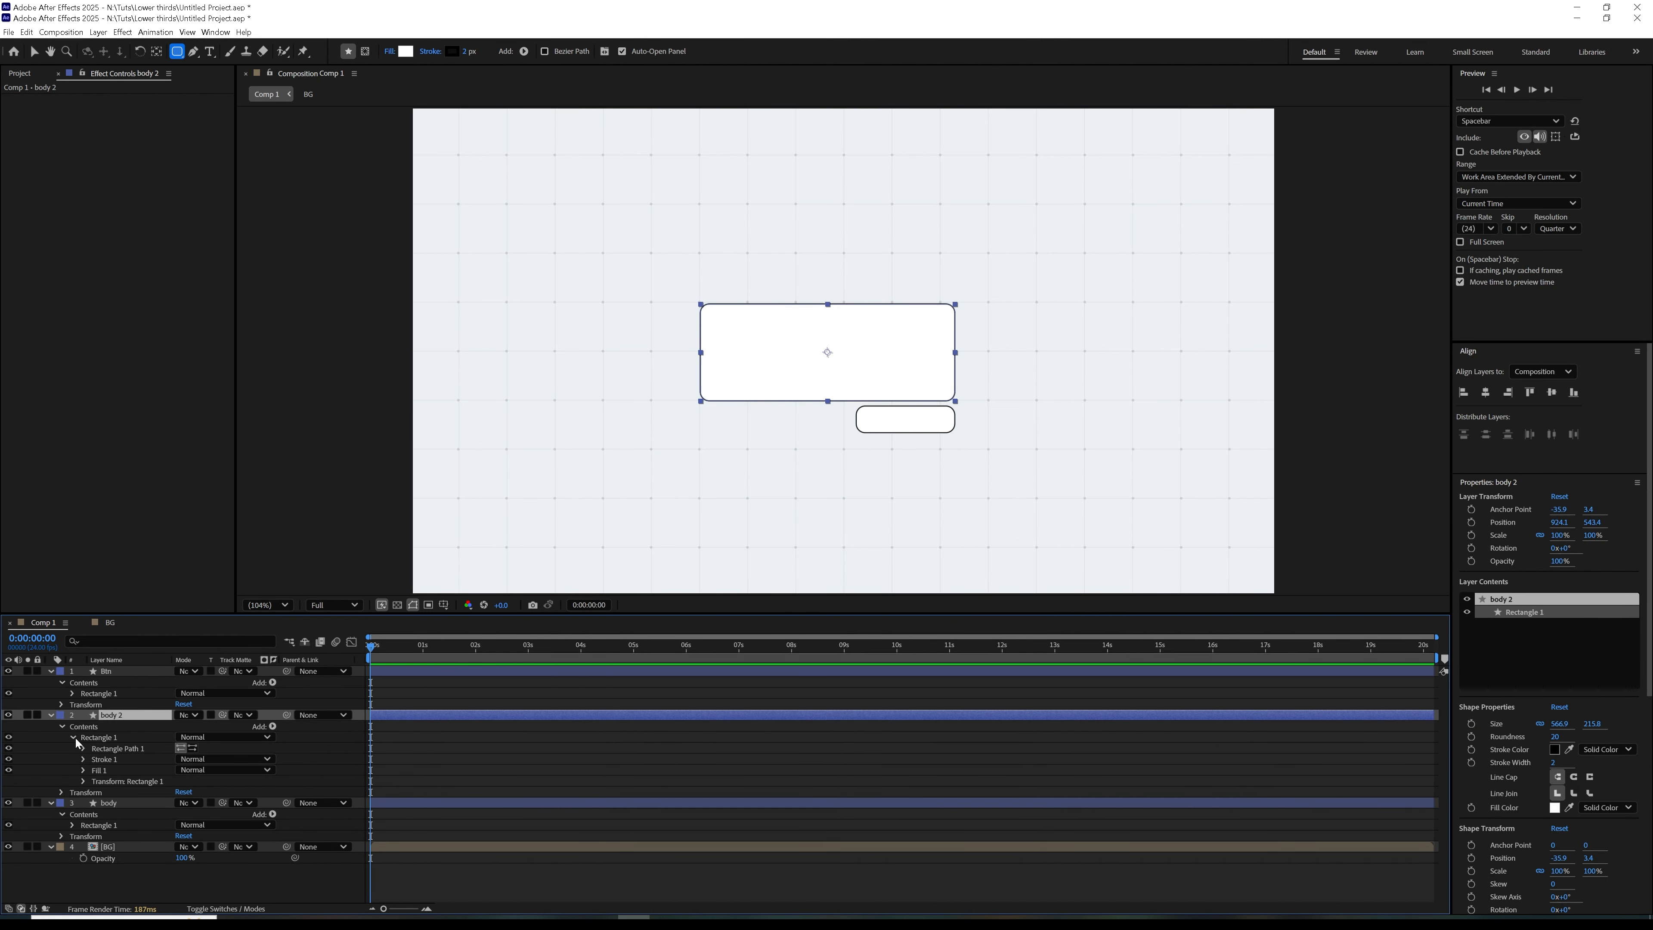
{"action": "left_click", "coordinate": [84, 748]}
{"action": "left_click", "coordinate": [178, 758]}
{"action": "left_click", "coordinate": [201, 759]}
{"action": "left_click", "coordinate": [214, 760]}
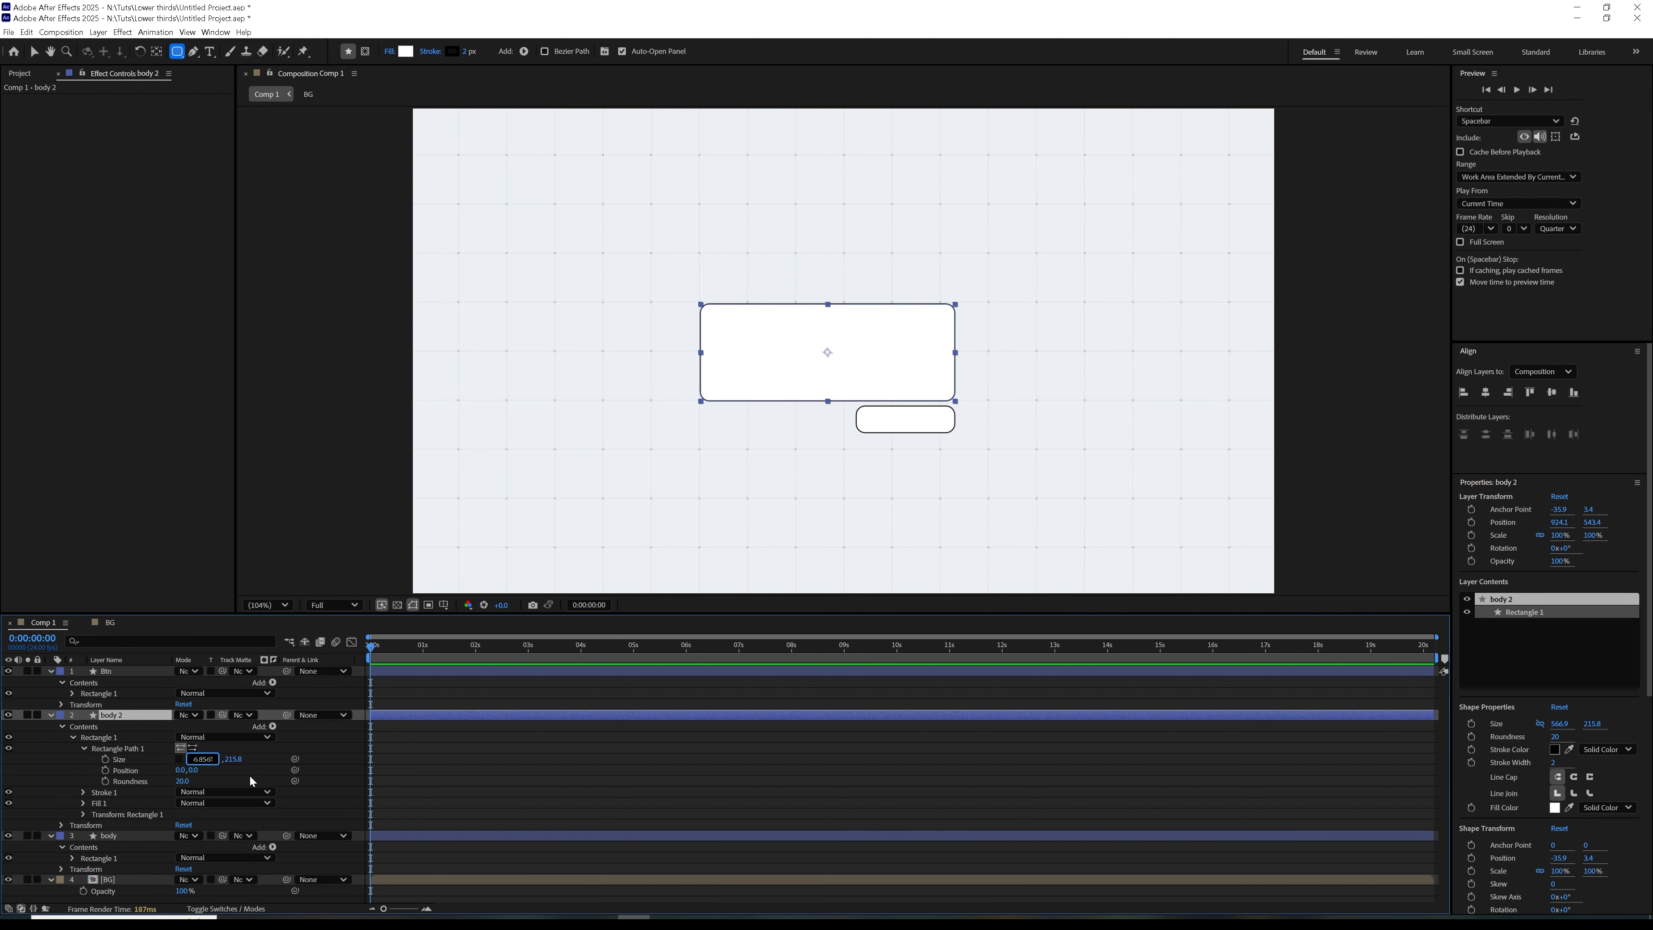
{"action": "key", "text": "BackSpace"}
{"action": "left_click", "coordinate": [326, 764]}
Reduce the duplicated rectangle's height by 50 px
{"action": "left_click", "coordinate": [217, 760]}
{"action": "left_click", "coordinate": [233, 757]}
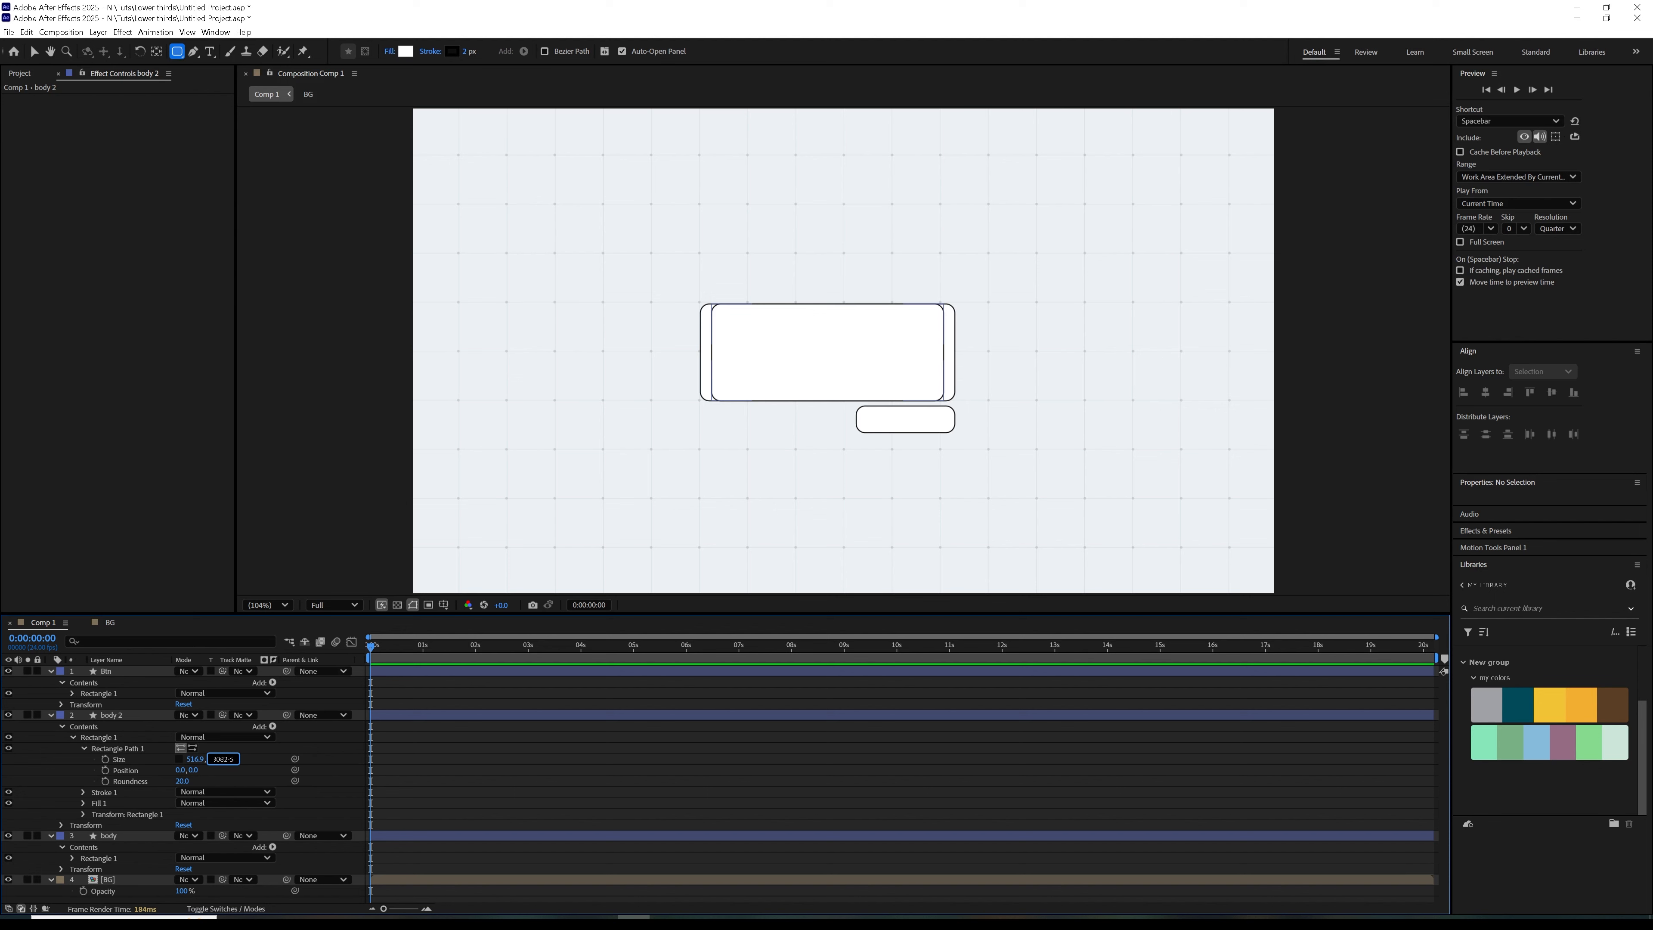
{"action": "type", "text": "-50"}
{"action": "key", "text": "Return"}
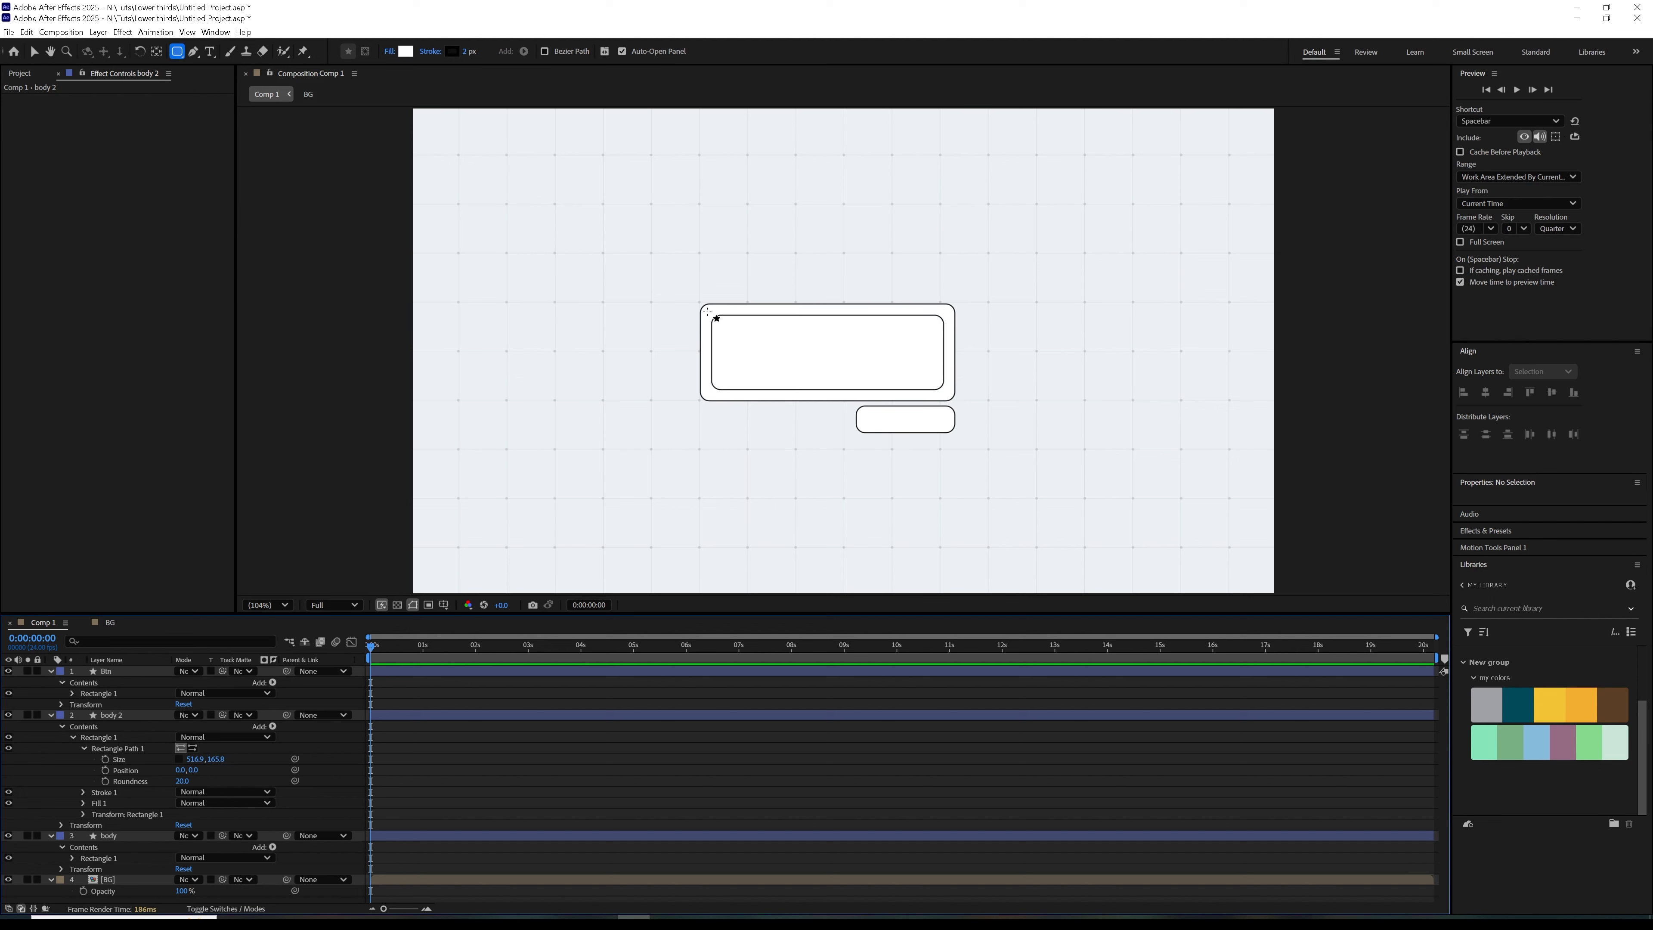
Lower the opacity of the inner rectangle layer body 2 to 16%
{"action": "left_click", "coordinate": [128, 714]}
{"action": "left_click", "coordinate": [50, 715]}
{"action": "left_click", "coordinate": [50, 672]}
{"action": "left_click", "coordinate": [122, 694]}
{"action": "key", "text": "t"}
{"action": "left_click_drag", "start_coordinate": [183, 704], "coordinate": [125, 697]}
{"action": "left_click", "coordinate": [140, 684]}
{"action": "key", "text": "t"}
{"action": "left_click", "coordinate": [184, 778]}
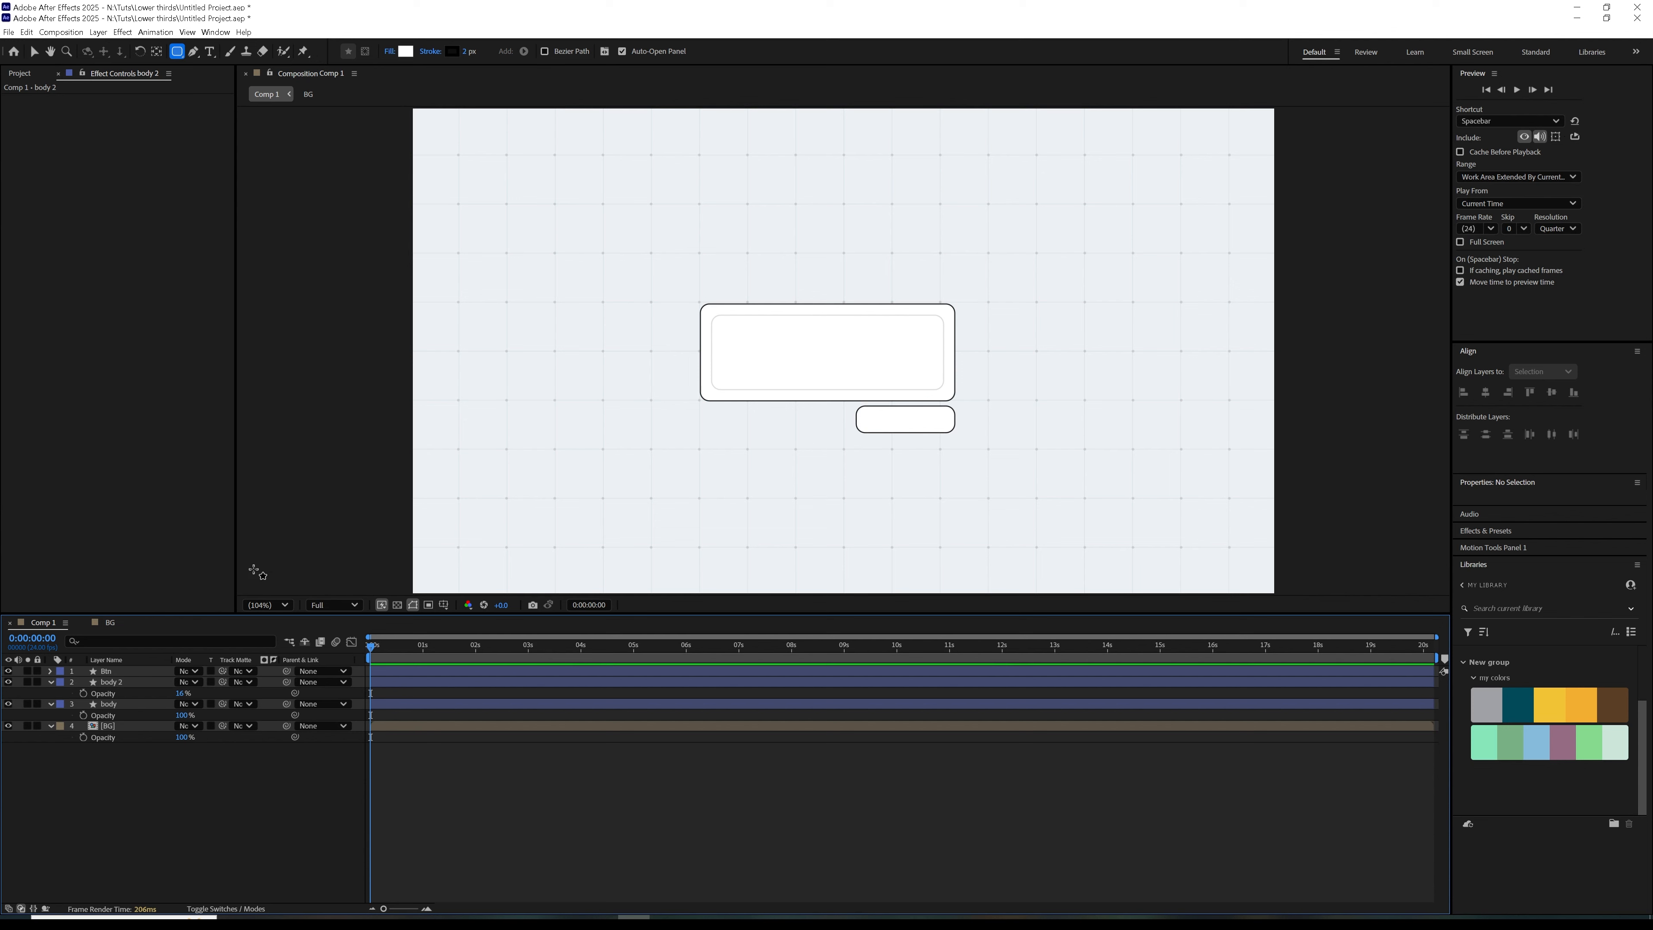
Rename the inner rectangle's layer as guide, give it a green label and collapse the open layers
{"action": "left_click", "coordinate": [116, 682]}
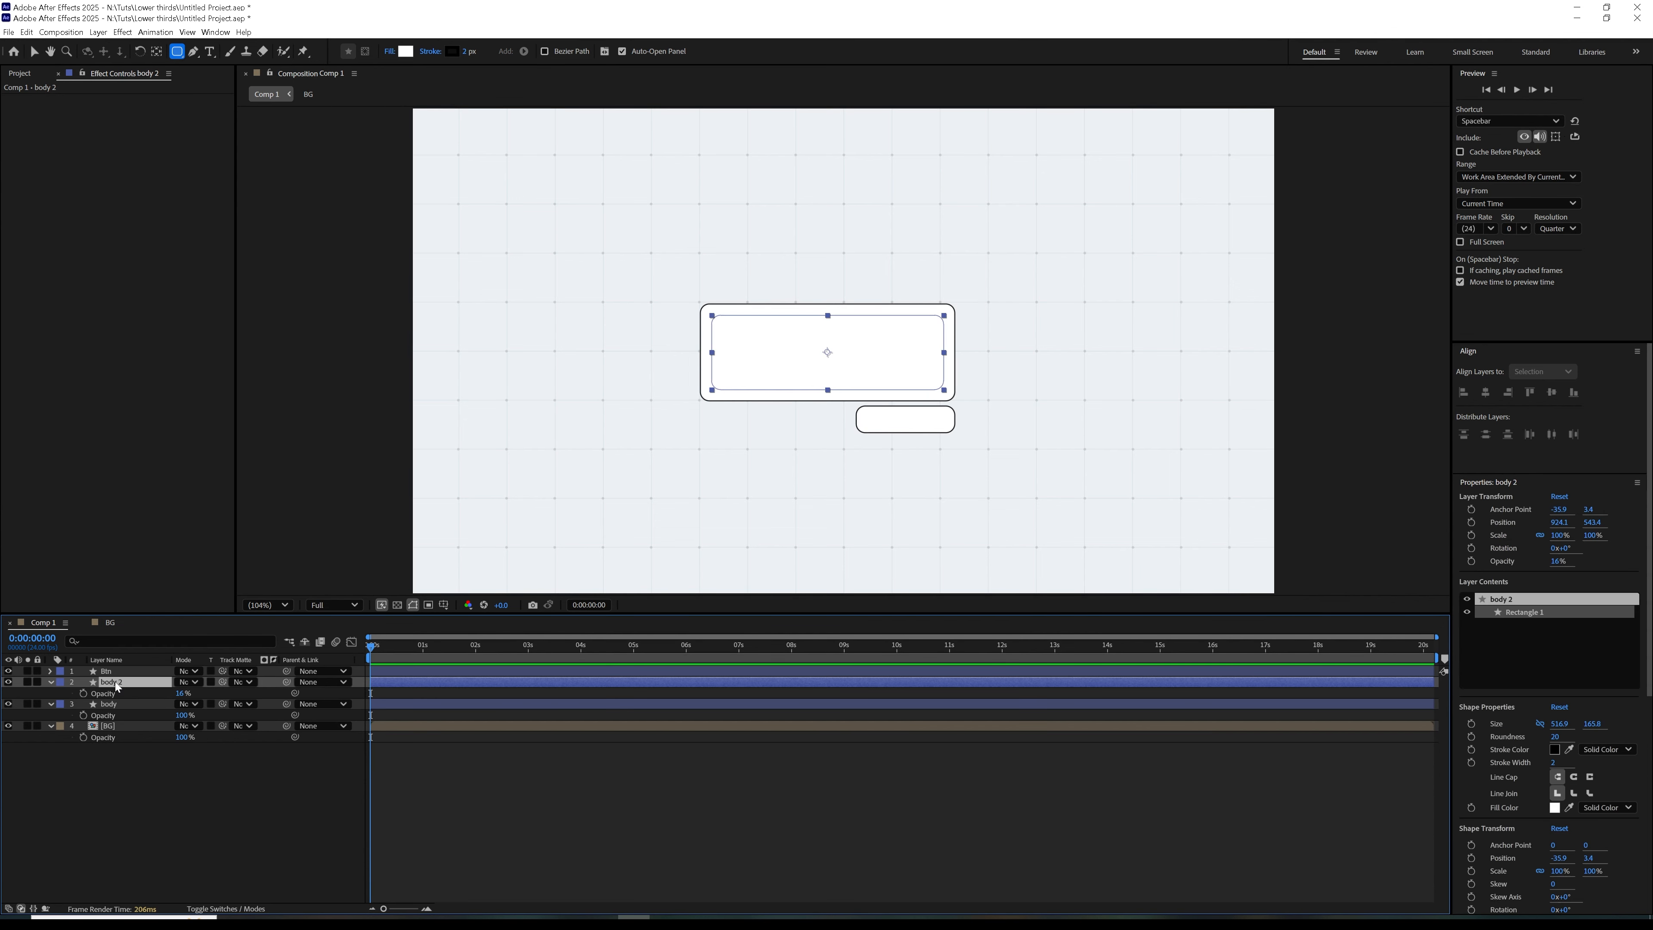
{"action": "key", "text": "Return"}
{"action": "type", "text": "guide"}
{"action": "key", "text": "Return"}
{"action": "left_click", "coordinate": [60, 682]}
{"action": "left_click", "coordinate": [78, 584]}
{"action": "left_click", "coordinate": [51, 682]}
{"action": "left_click", "coordinate": [51, 692]}
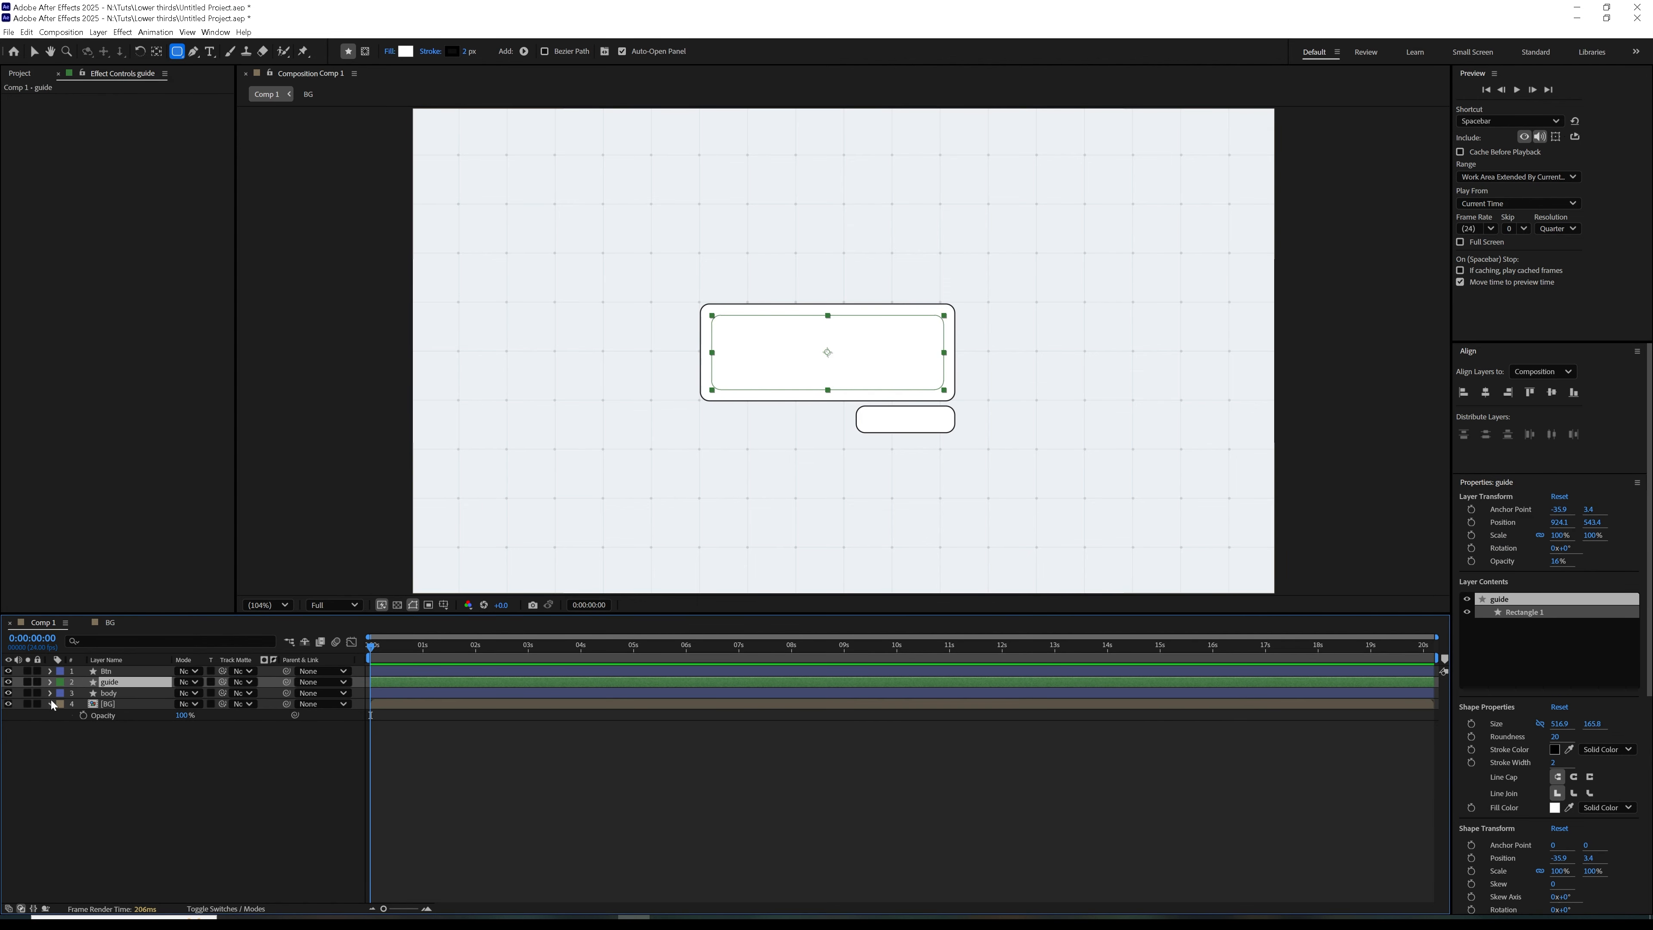
{"action": "left_click", "coordinate": [78, 705]}
{"action": "left_click", "coordinate": [51, 704]}
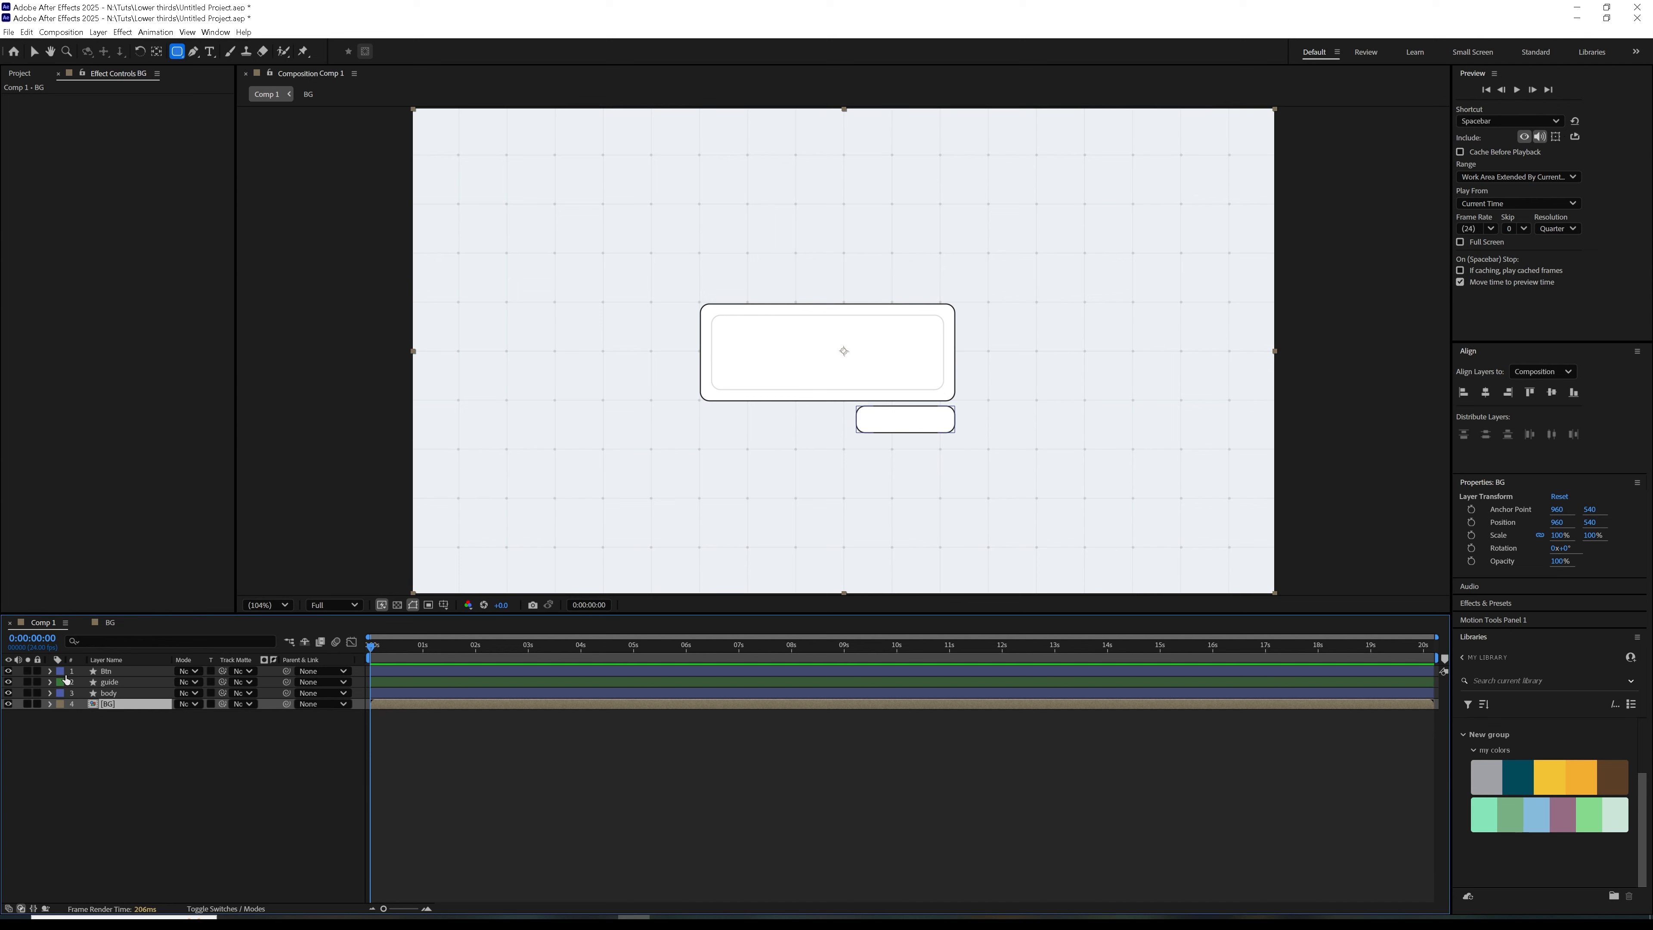
Draw a circle about 307 px across with the Ellipse tool, overlapping the body's left end
{"action": "left_click_drag", "start_coordinate": [176, 52], "coordinate": [222, 86]}
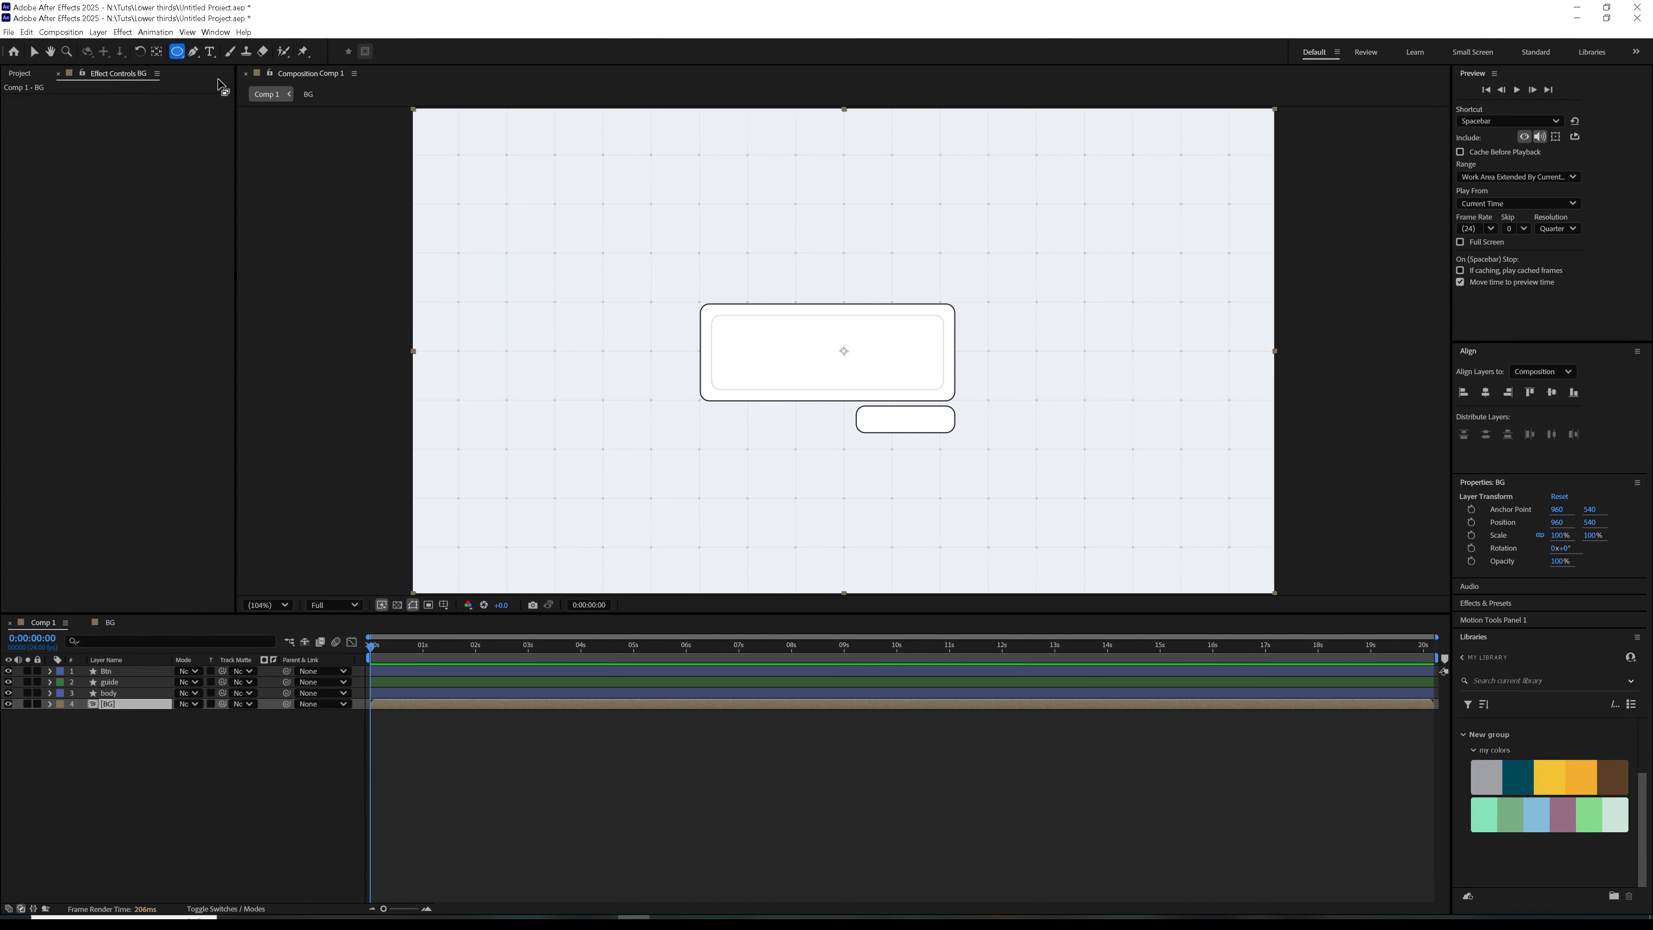
{"action": "left_click", "coordinate": [303, 786]}
{"action": "mouse_move", "coordinate": [624, 326]}
{"action": "left_mouse_down"}
{"action": "mouse_move", "coordinate": [742, 424]}
{"action": "mouse_move", "coordinate": [689, 368]}
{"action": "mouse_move", "coordinate": [705, 385]}
{"action": "mouse_move", "coordinate": [710, 366]}
{"action": "left_mouse_up"}
{"action": "key", "text": "v"}
{"action": "left_click", "coordinate": [154, 834]}
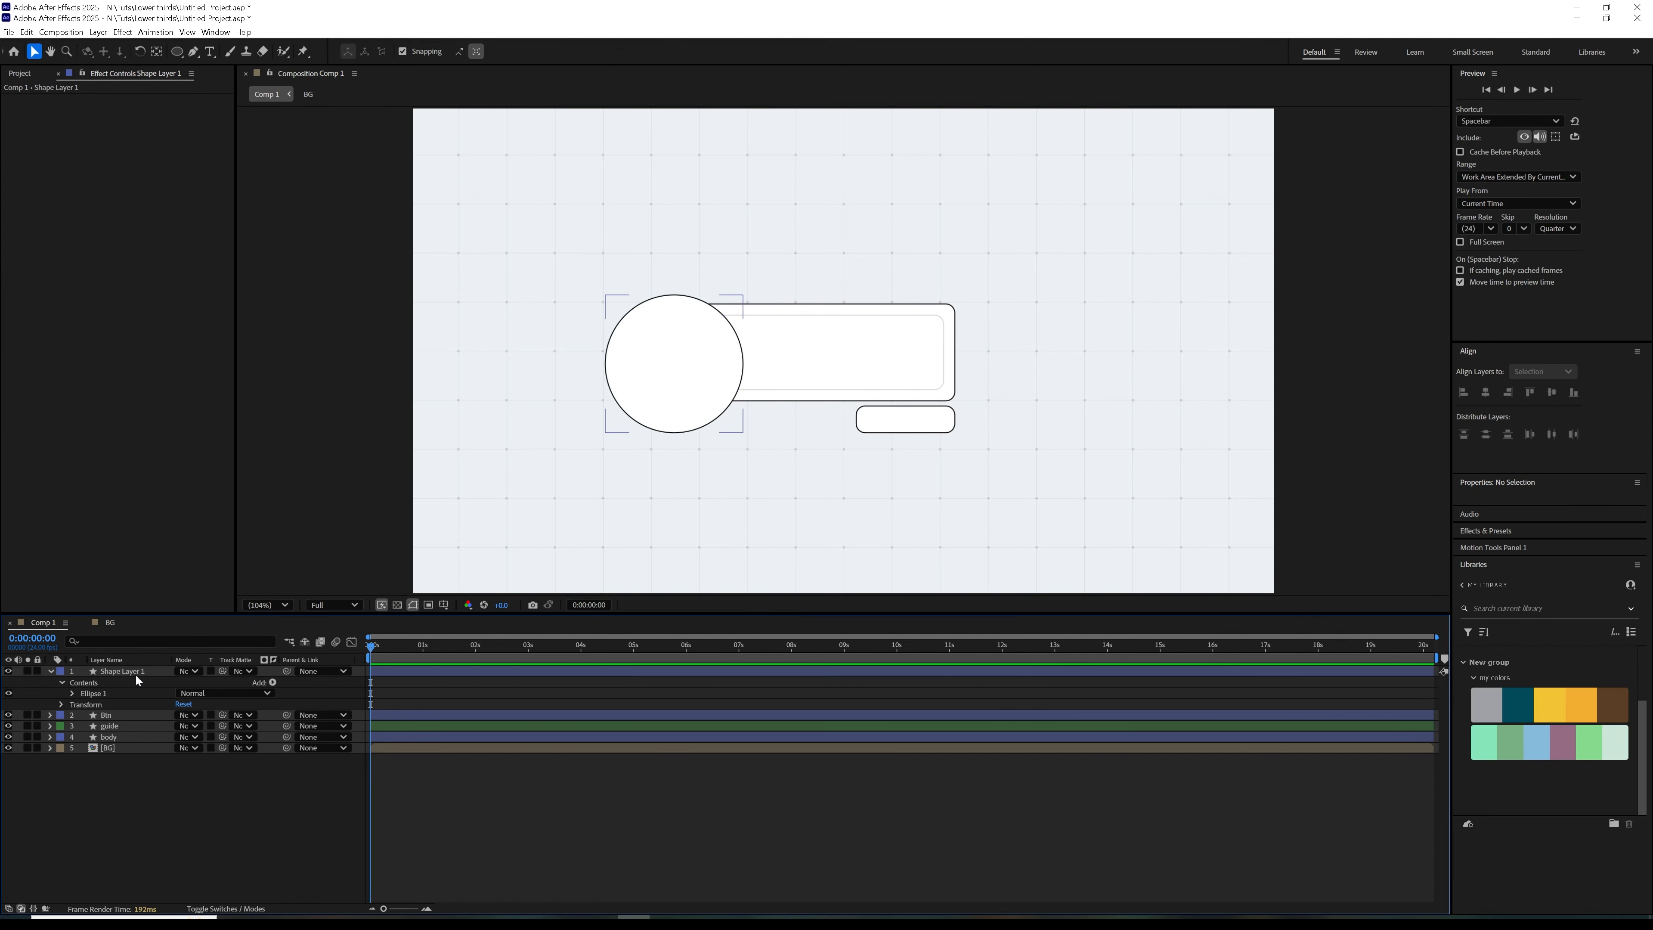
Rename the new ellipse's layer as Circle
{"action": "left_click", "coordinate": [107, 674]}
{"action": "left_click", "coordinate": [51, 675]}
{"action": "key", "text": "Return"}
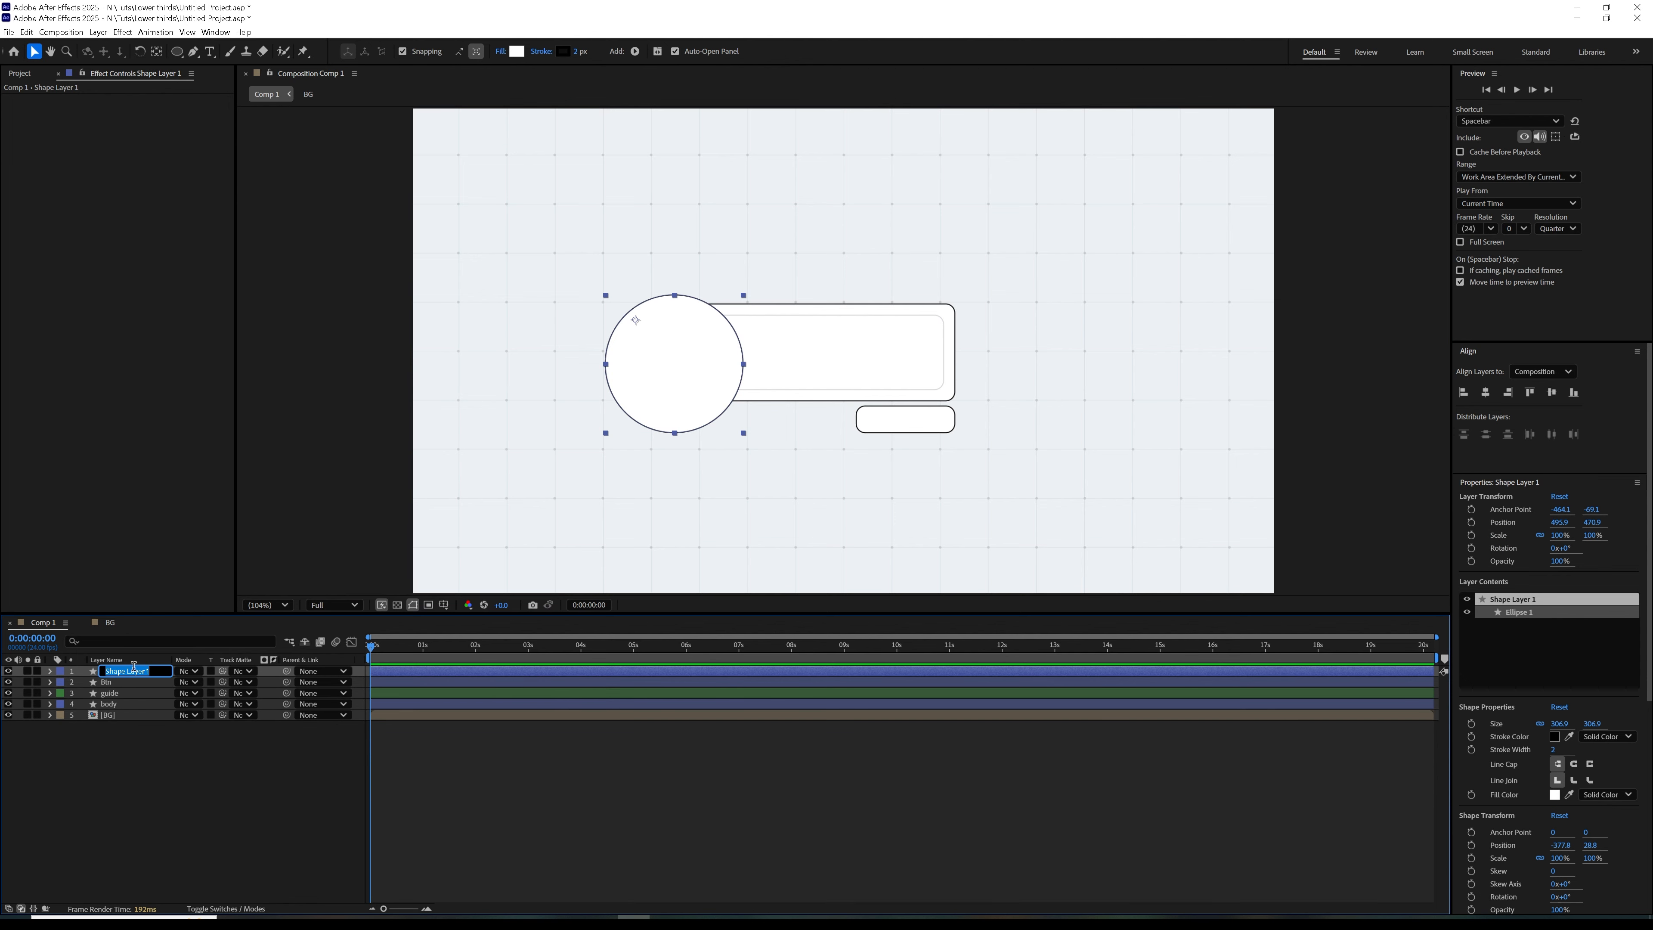
{"action": "type", "text": "V"}
{"action": "left_click", "coordinate": [170, 797]}
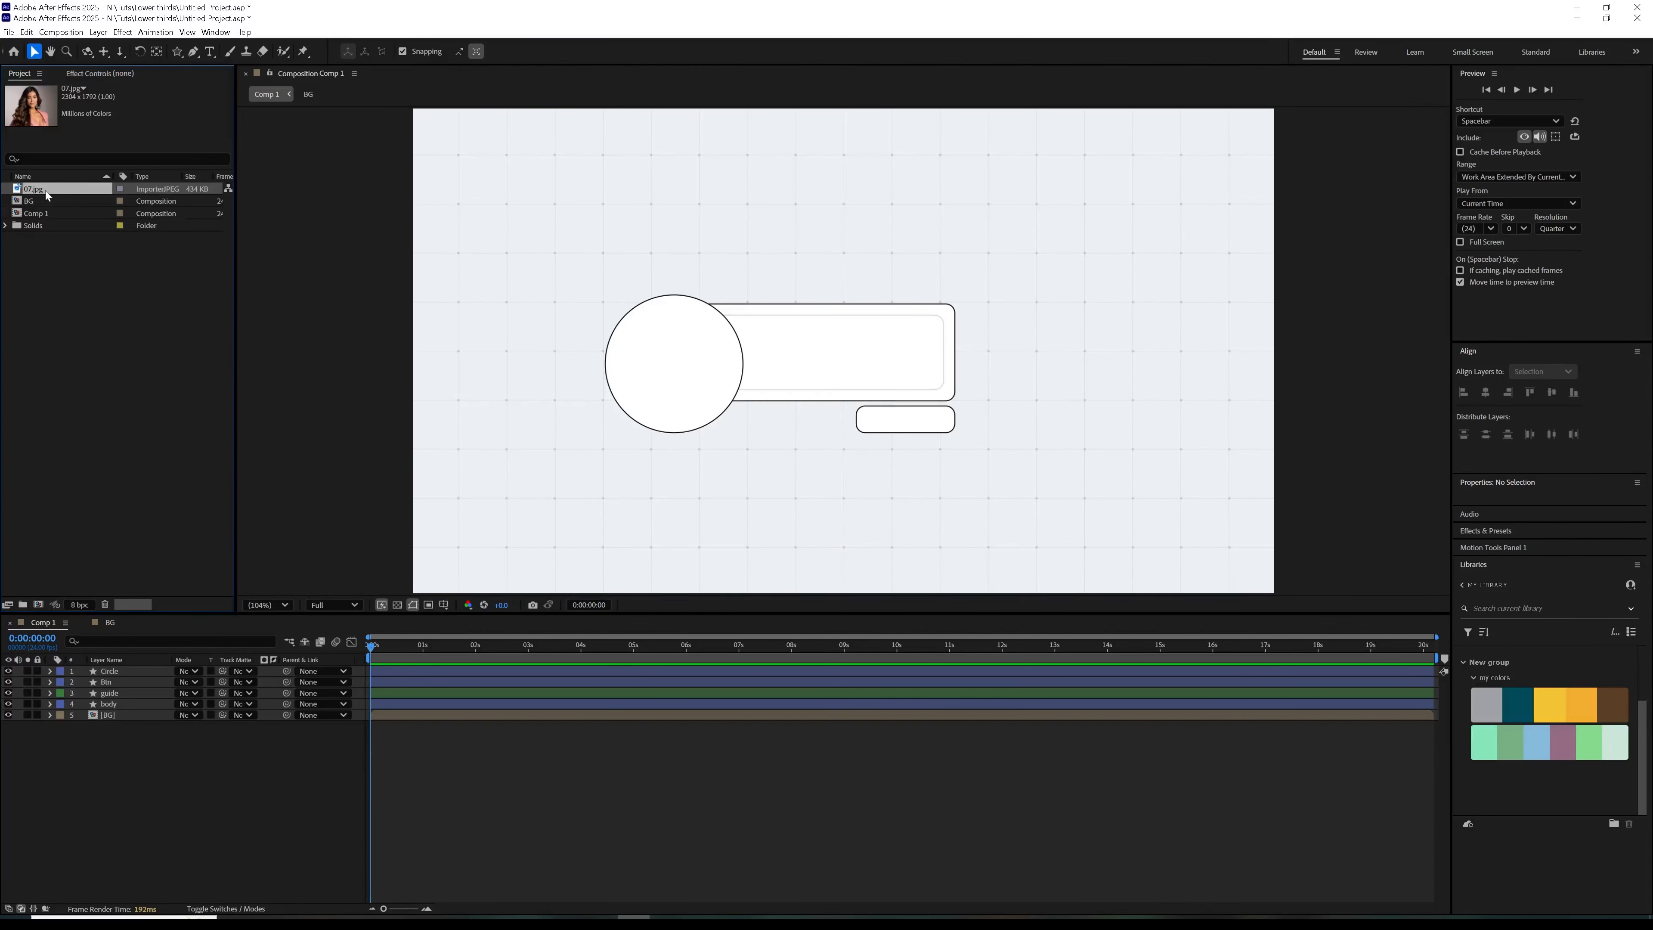
Place the image 07.jpg over the circle and scale it down to 21%
{"action": "left_click_drag", "start_coordinate": [45, 190], "coordinate": [675, 381]}
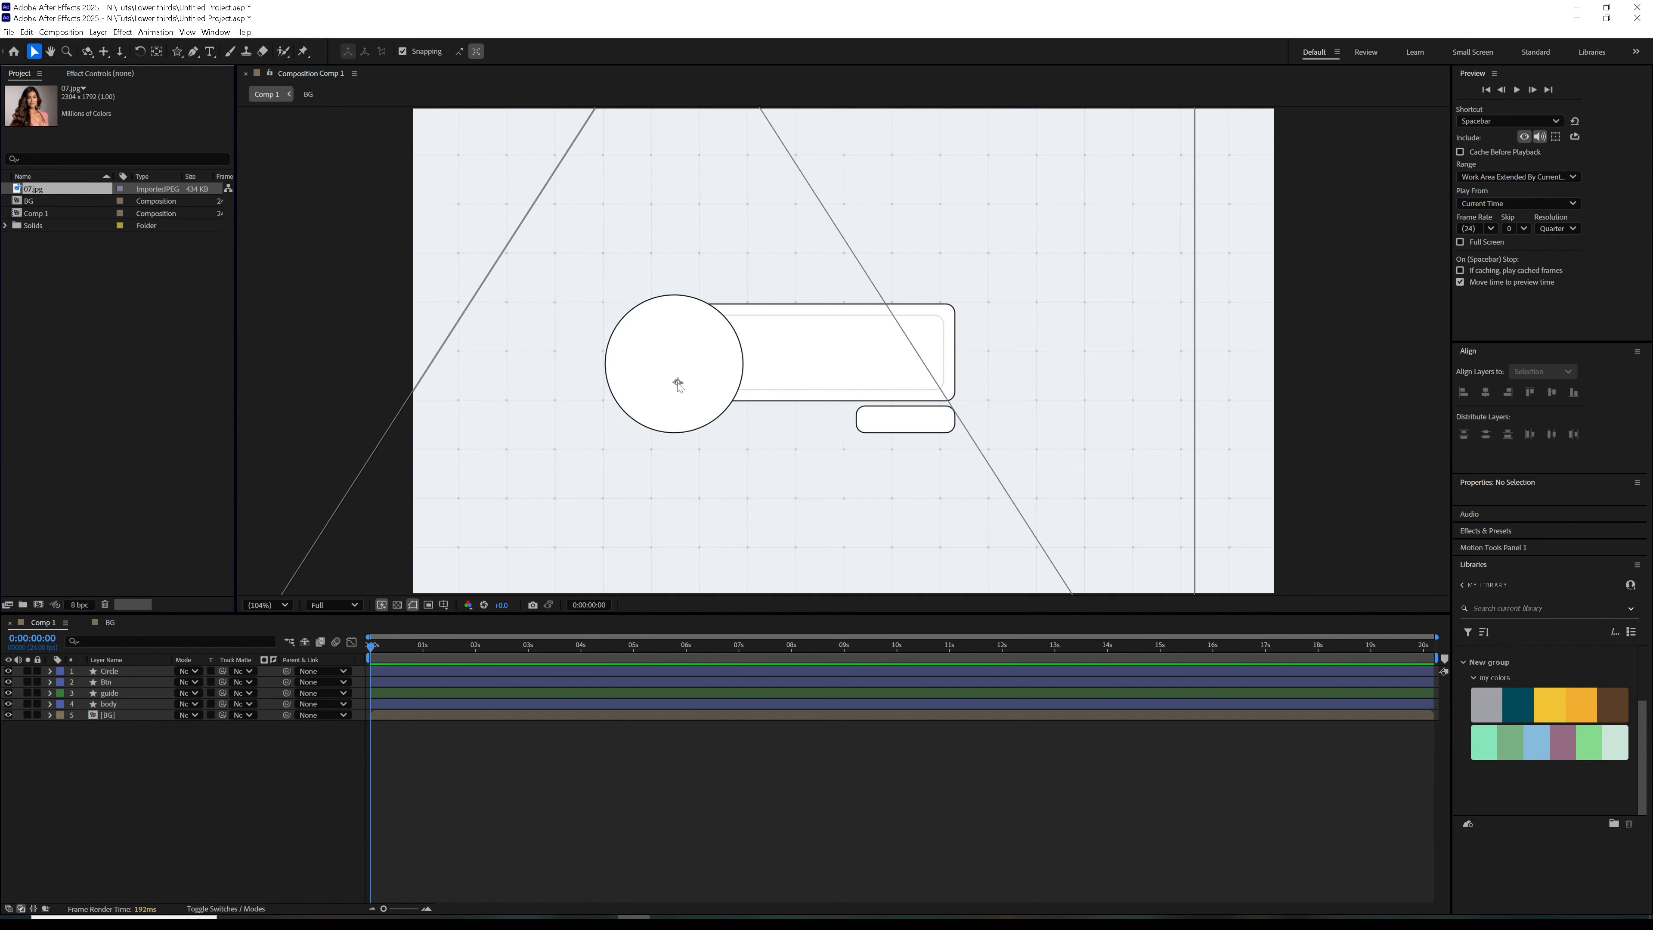
{"action": "key", "text": "s"}
{"action": "left_click_drag", "start_coordinate": [194, 684], "coordinate": [151, 691]}
{"action": "left_click_drag", "start_coordinate": [739, 425], "coordinate": [735, 415]}
Use the Circle layer as the track matte of 07.jpg
{"action": "left_click", "coordinate": [135, 672]}
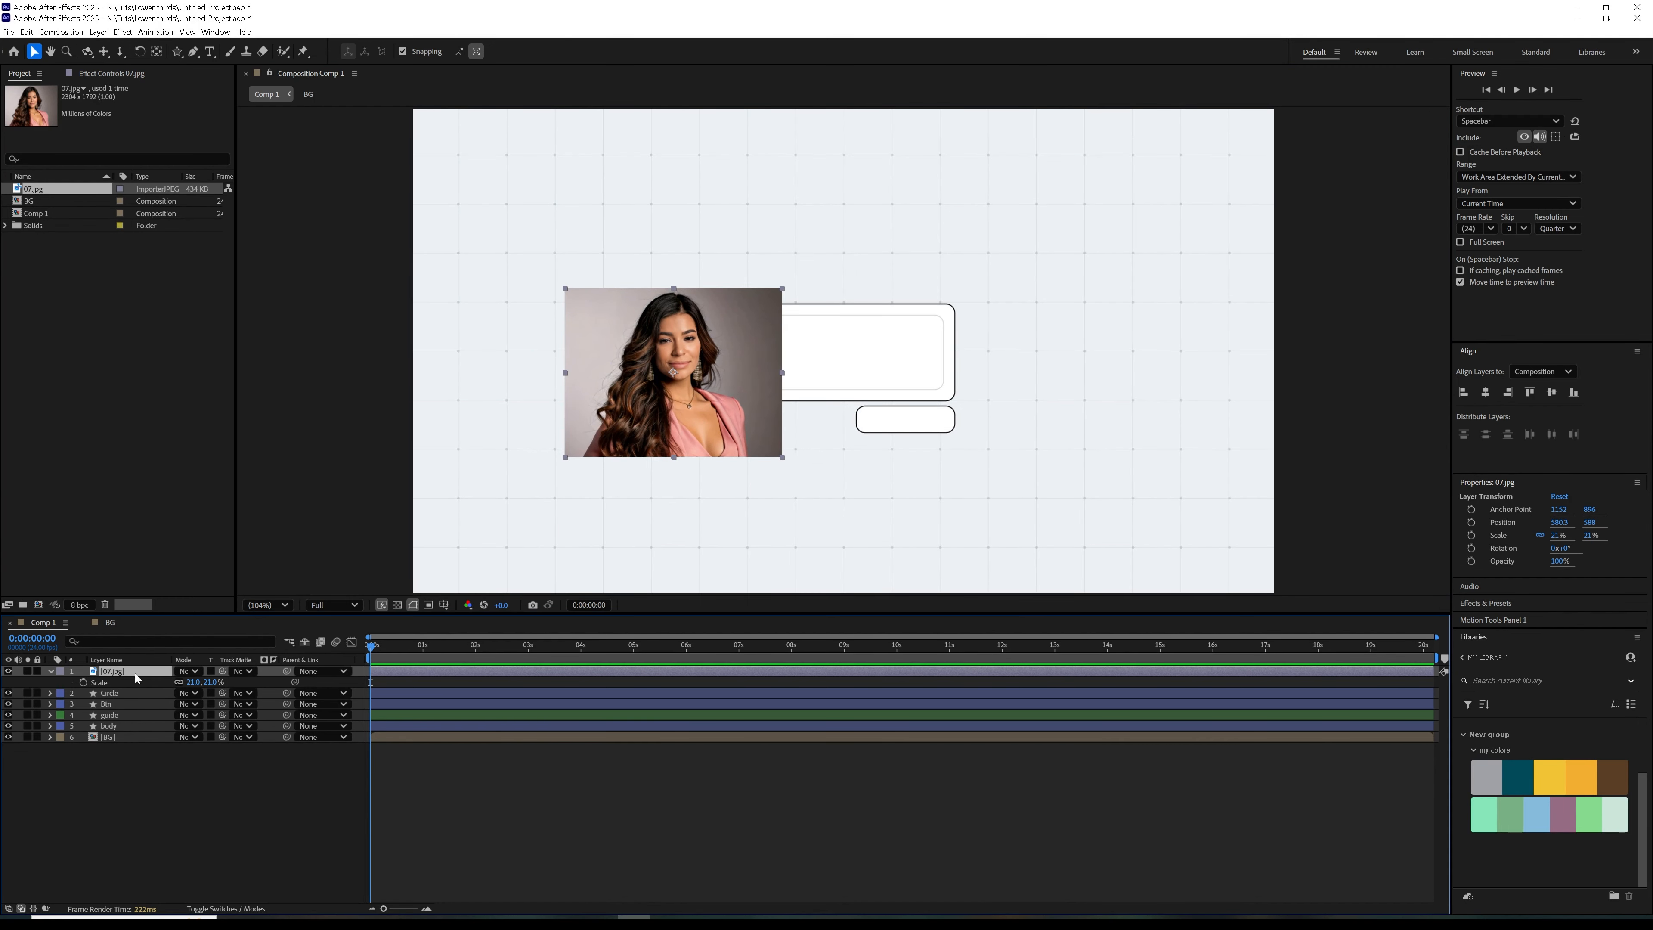
{"action": "left_click", "coordinate": [112, 693]}
{"action": "left_click_drag", "start_coordinate": [222, 671], "coordinate": [124, 693]}
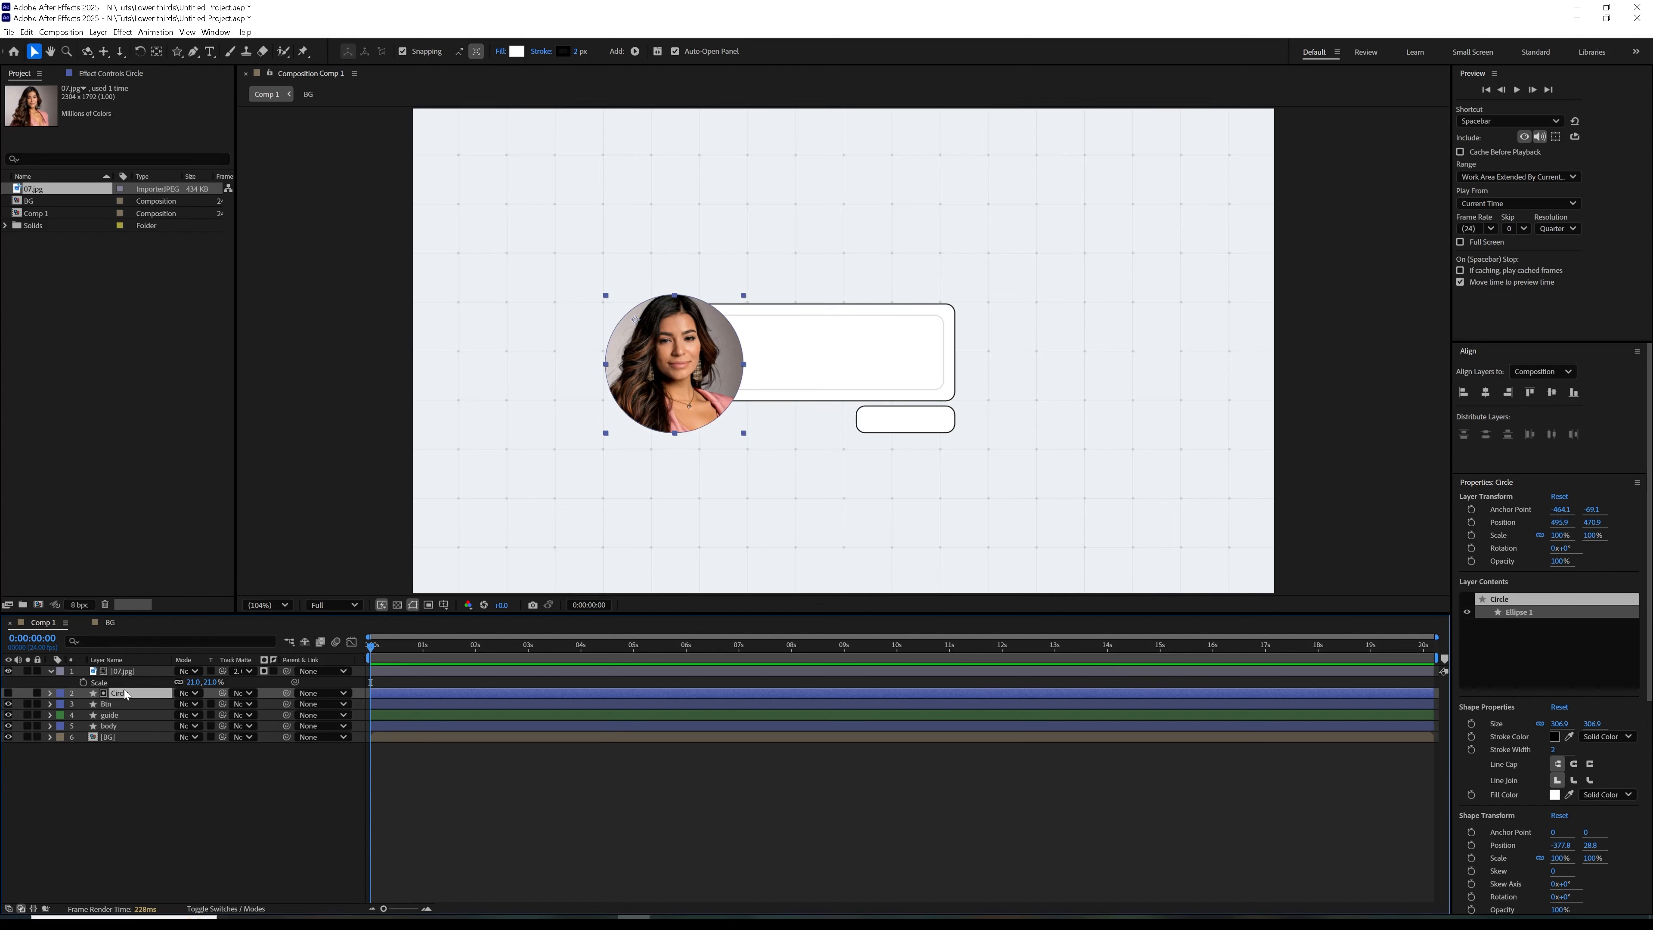
{"action": "left_click", "coordinate": [65, 672]}
{"action": "left_click", "coordinate": [51, 672]}
Duplicate the Circle layer to the top of the stack, show it and use the original Circle as its track matte
{"action": "left_click", "coordinate": [133, 683]}
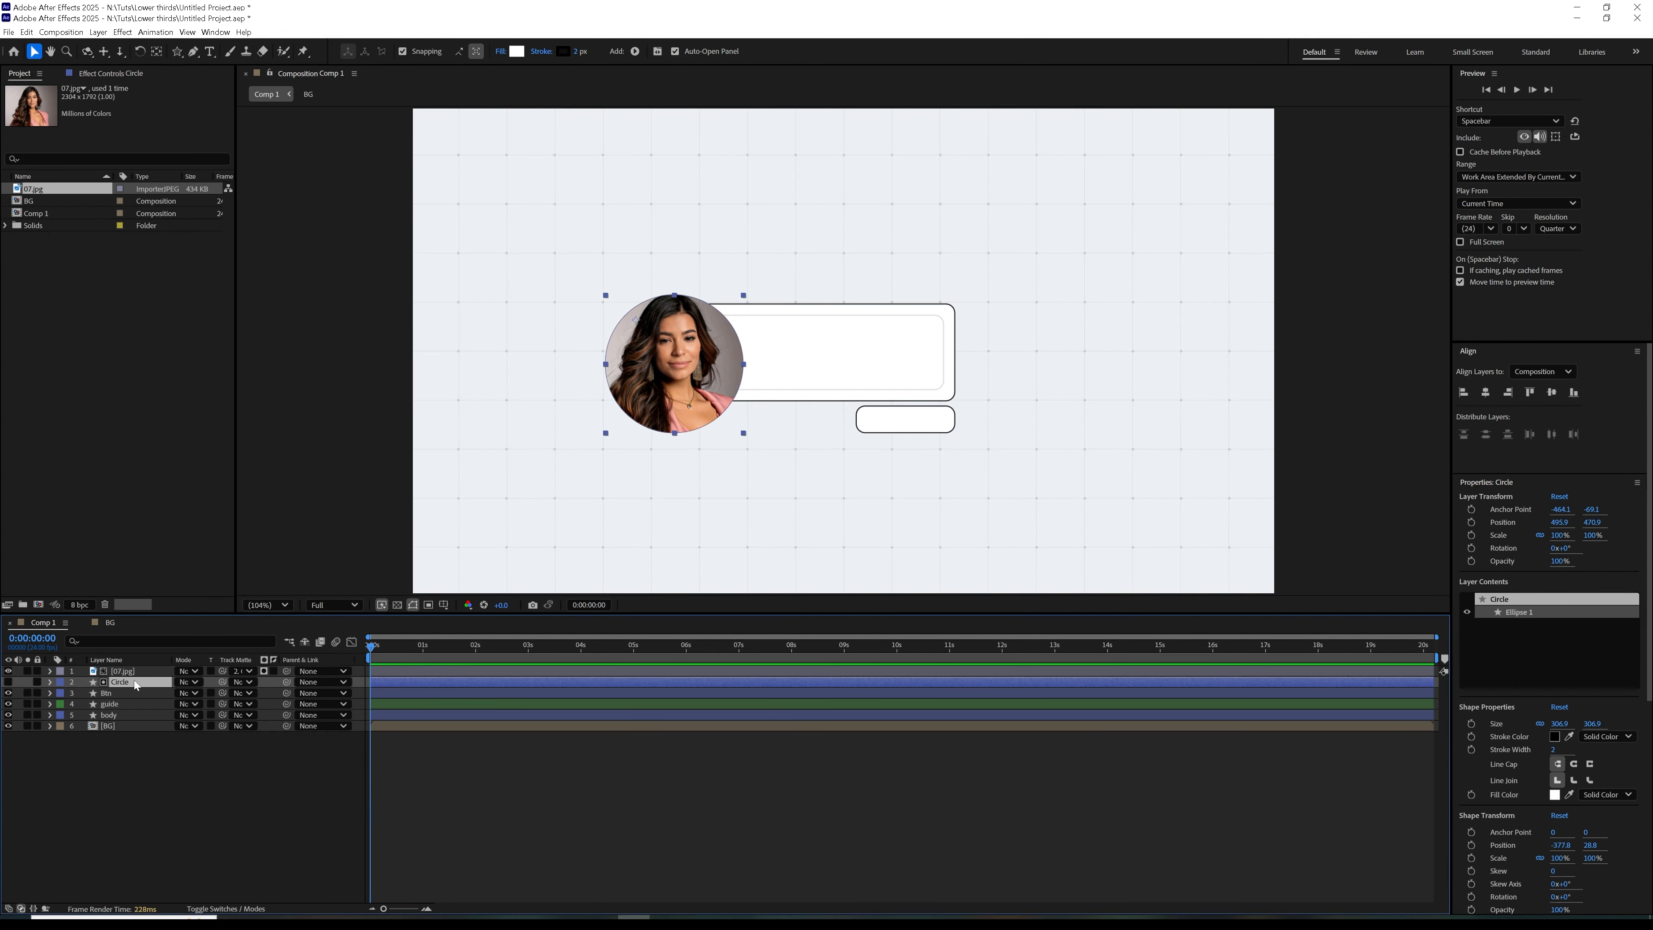
{"action": "key", "text": "ctrl+d"}
{"action": "key", "text": "ctrl+shift+bracketright"}
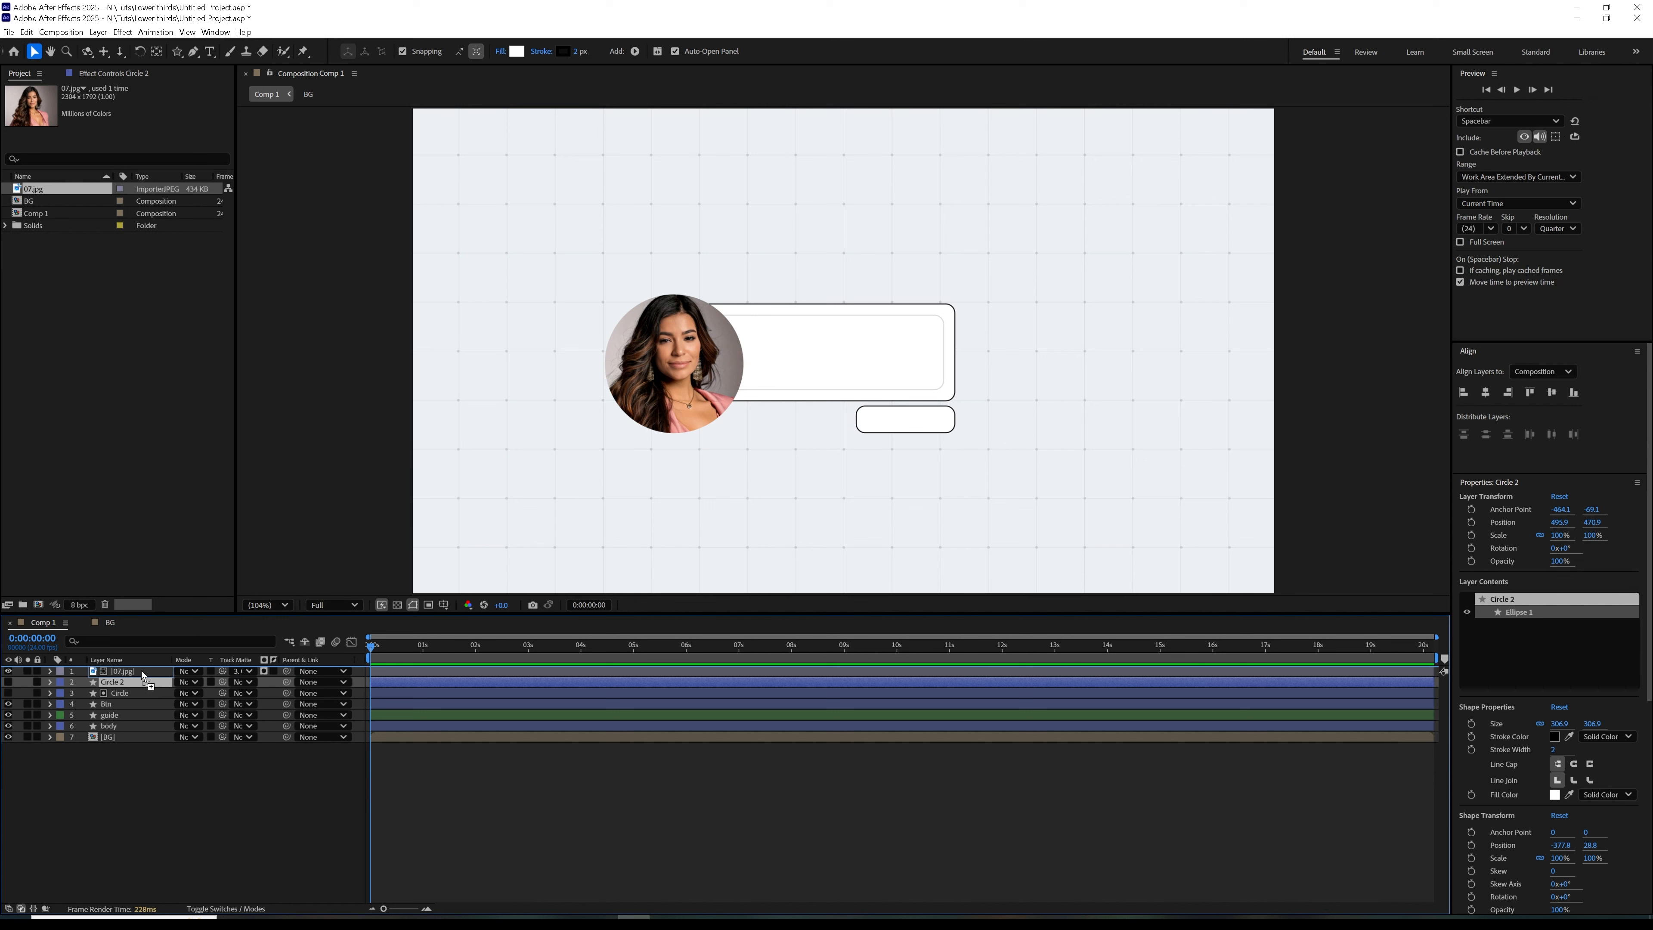
{"action": "left_click", "coordinate": [8, 671]}
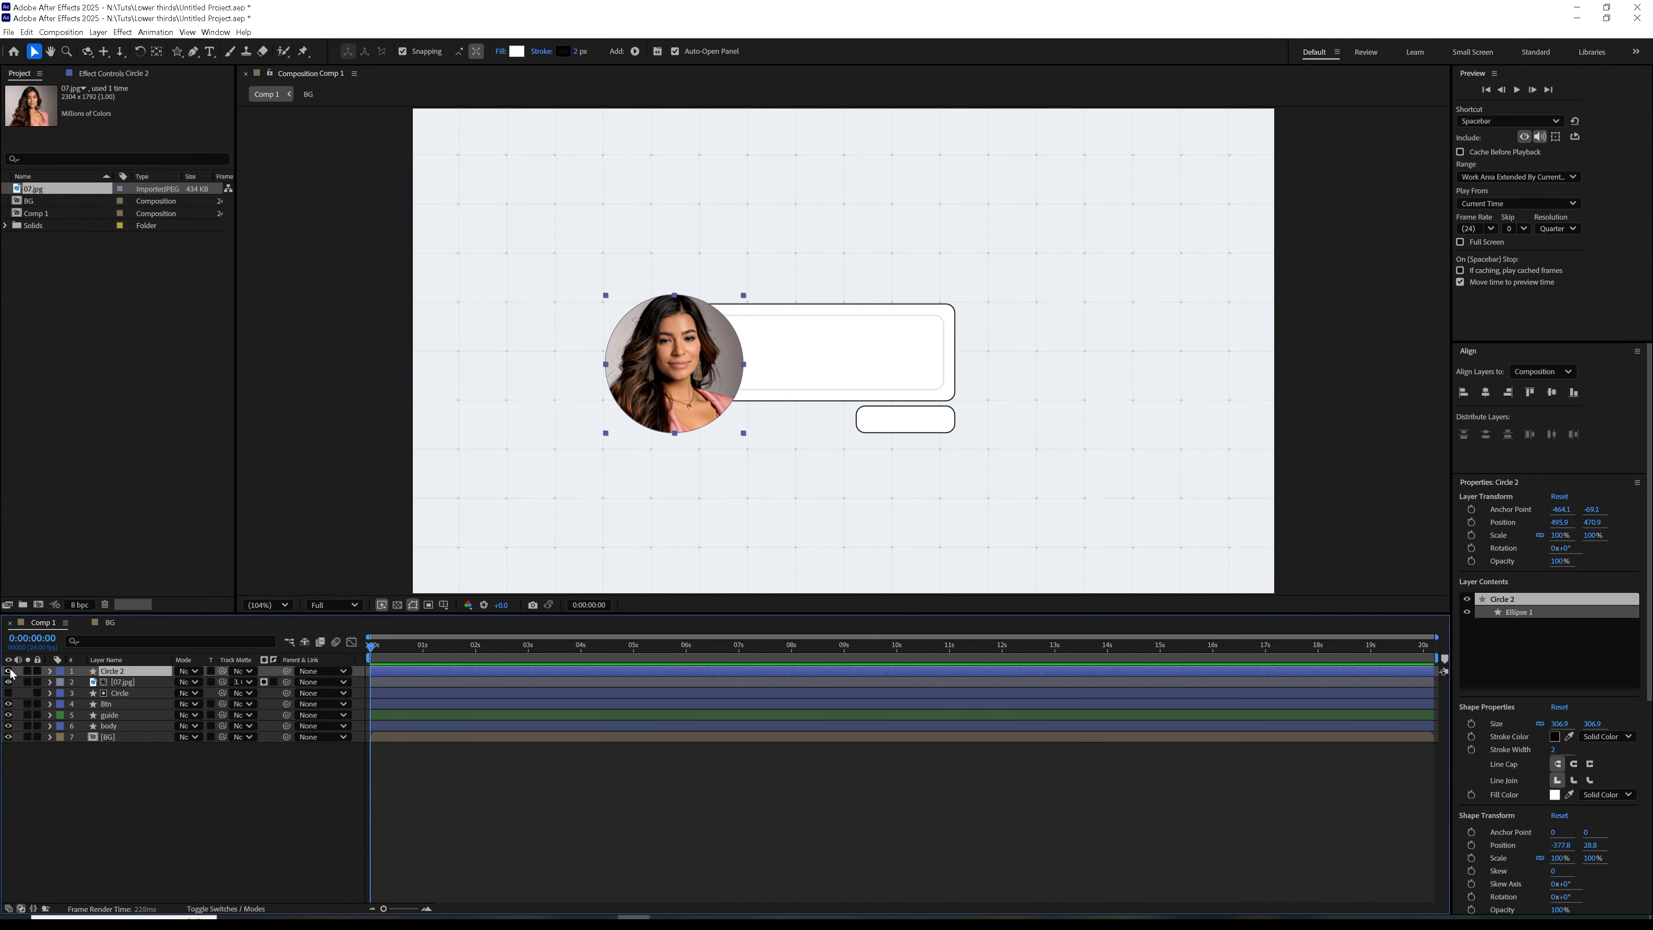
{"action": "left_click_drag", "start_coordinate": [224, 673], "coordinate": [139, 694]}
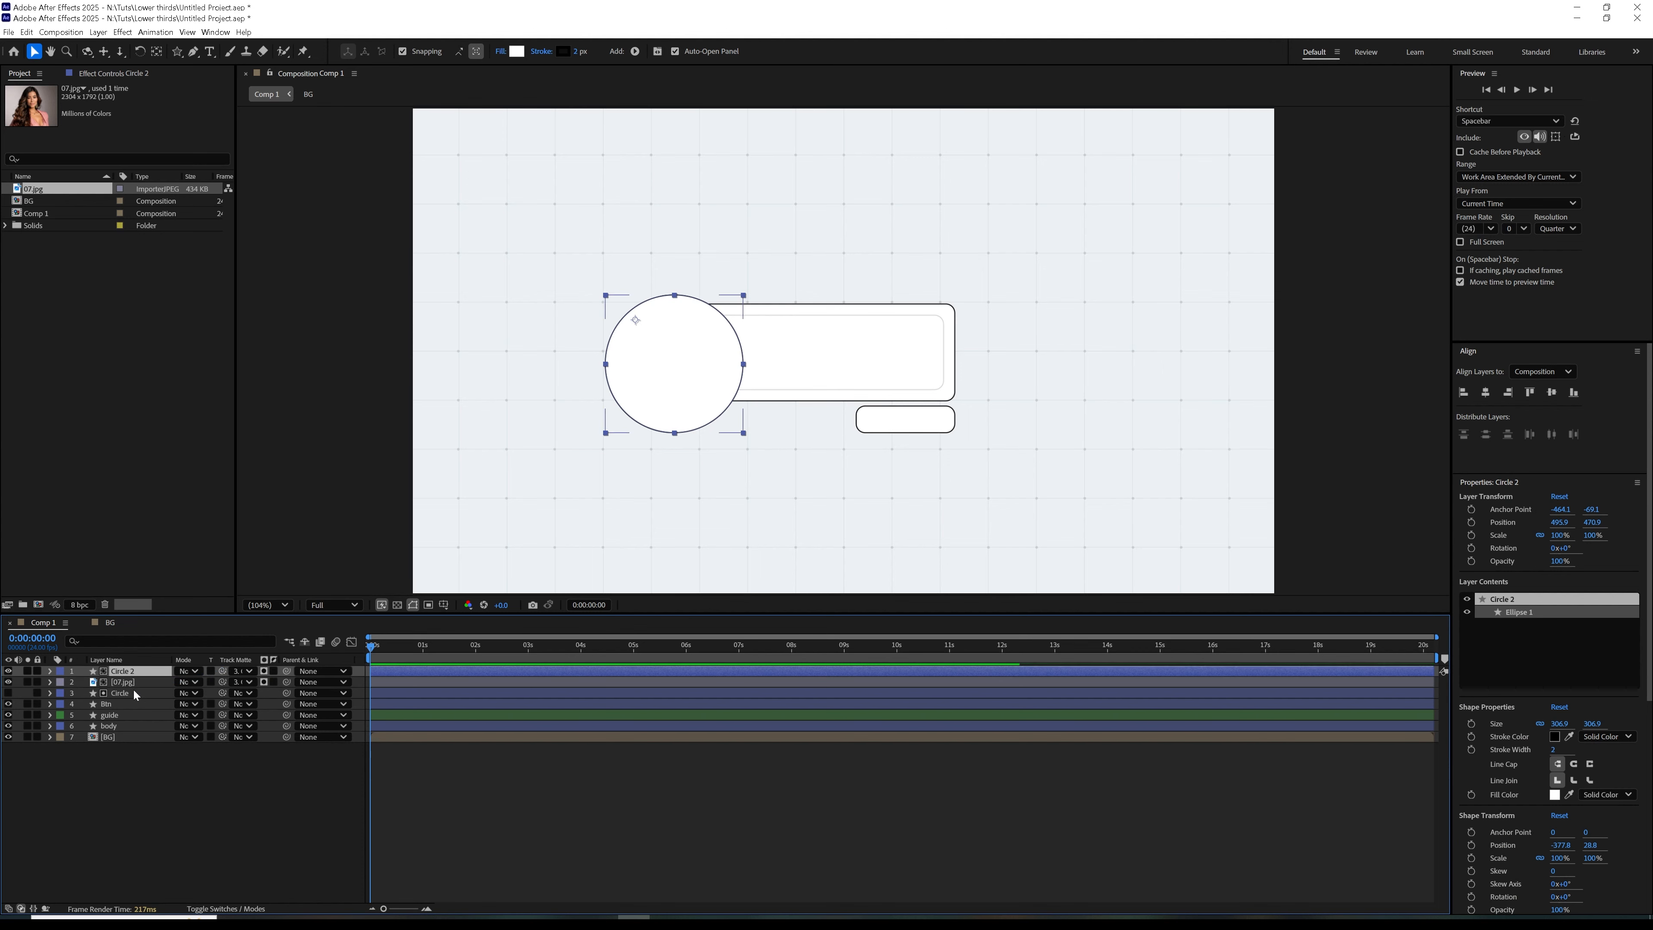
Set the fill of Circle 2 to none
{"action": "left_click", "coordinate": [500, 52]}
{"action": "left_click", "coordinate": [749, 433]}
{"action": "left_click", "coordinate": [842, 506]}
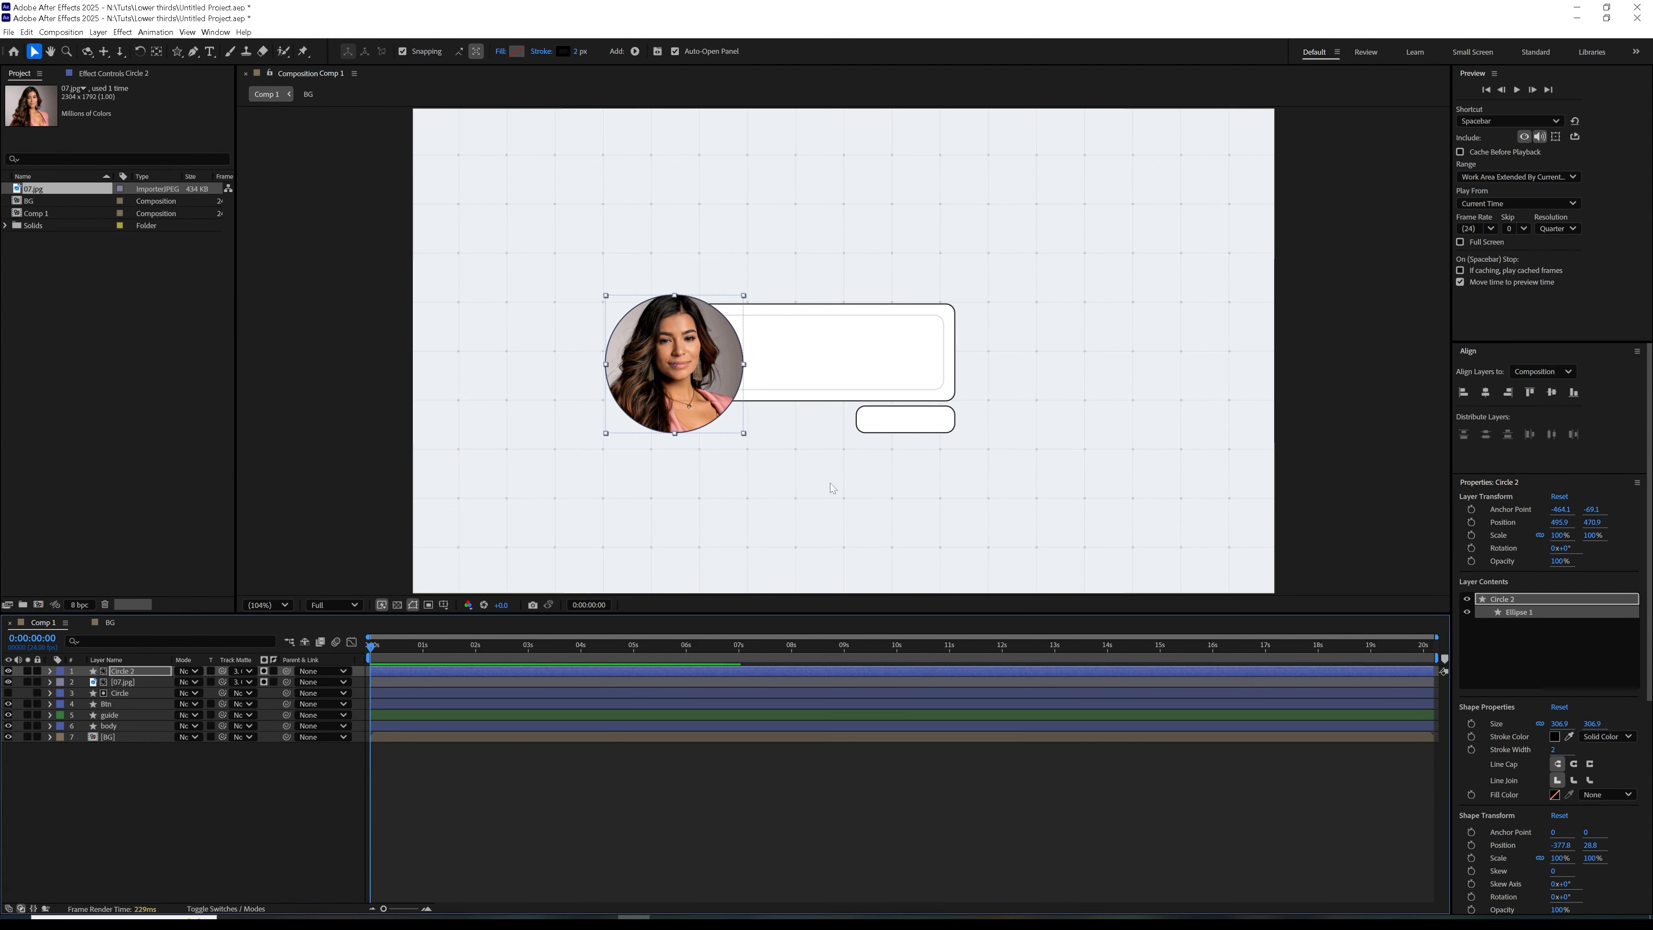
Make the stroke of Circle 2 white and thicken it into a wide ring around the photo
{"action": "key", "text": "period"}
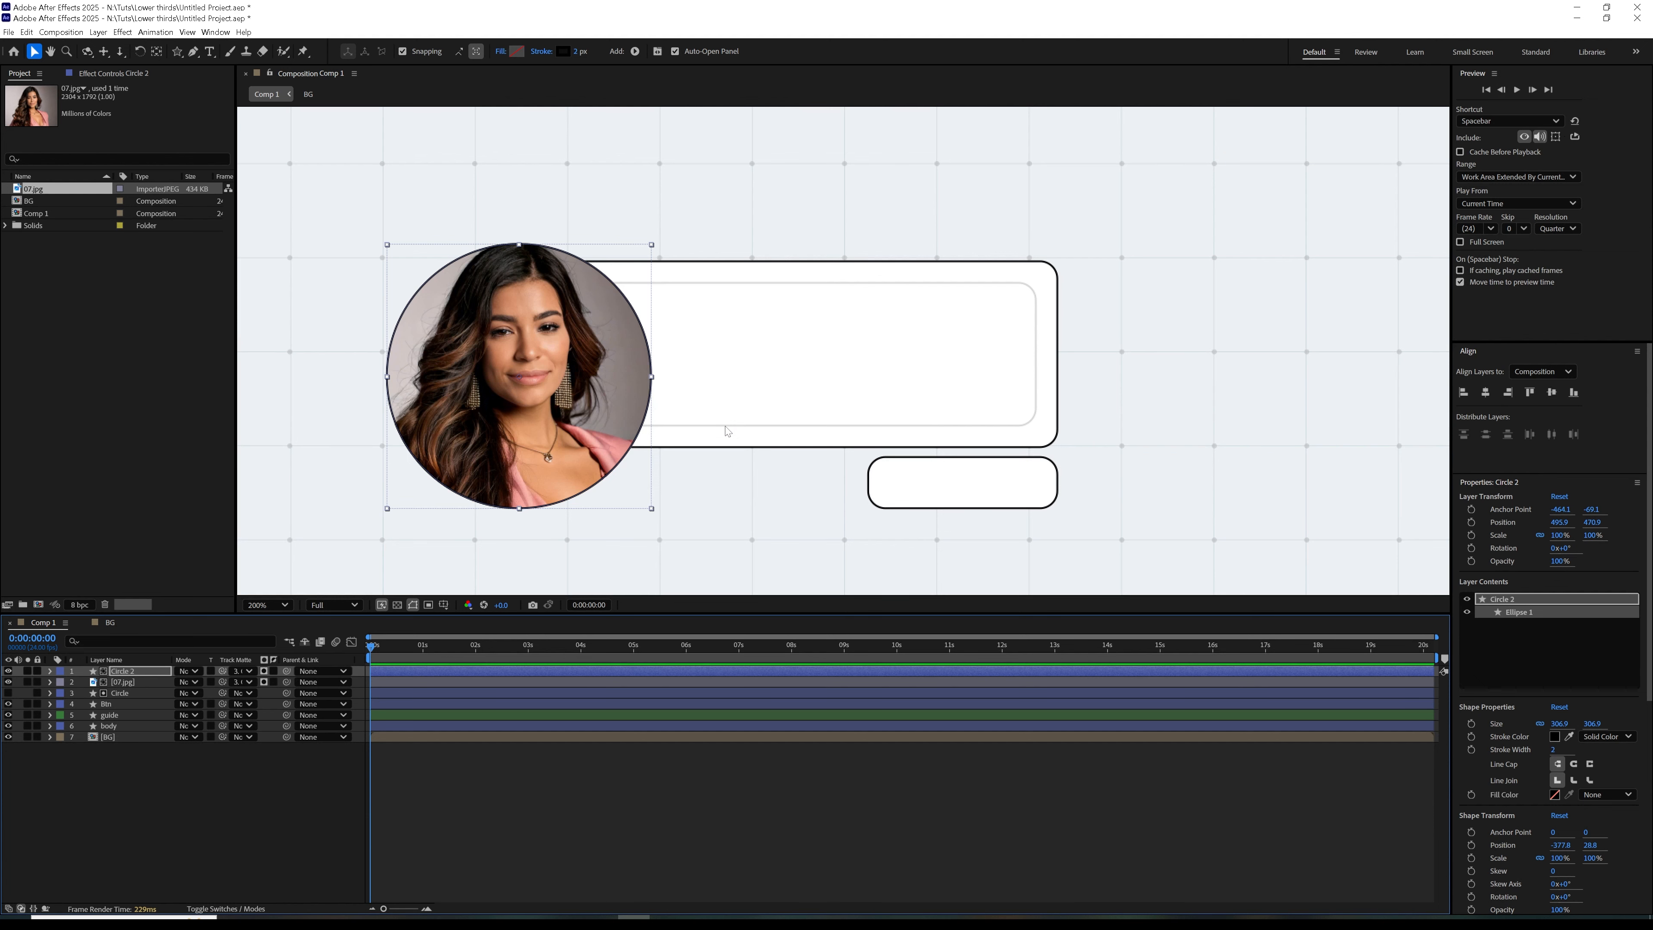
{"action": "key", "text": "comma"}
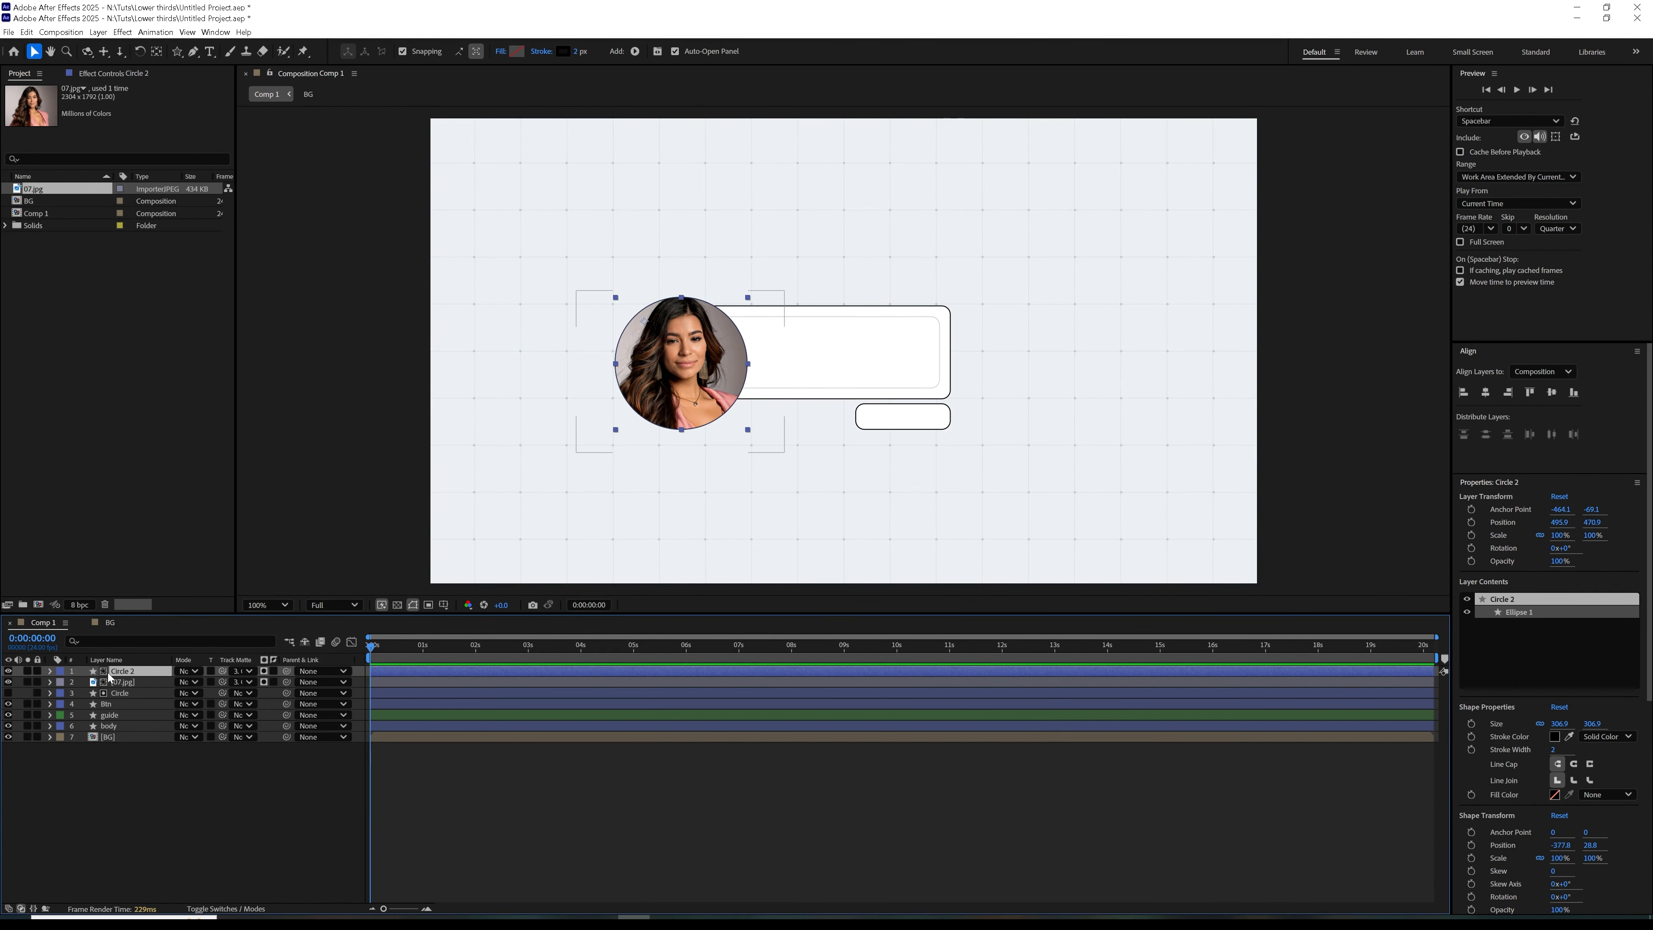
{"action": "left_click", "coordinate": [563, 51]}
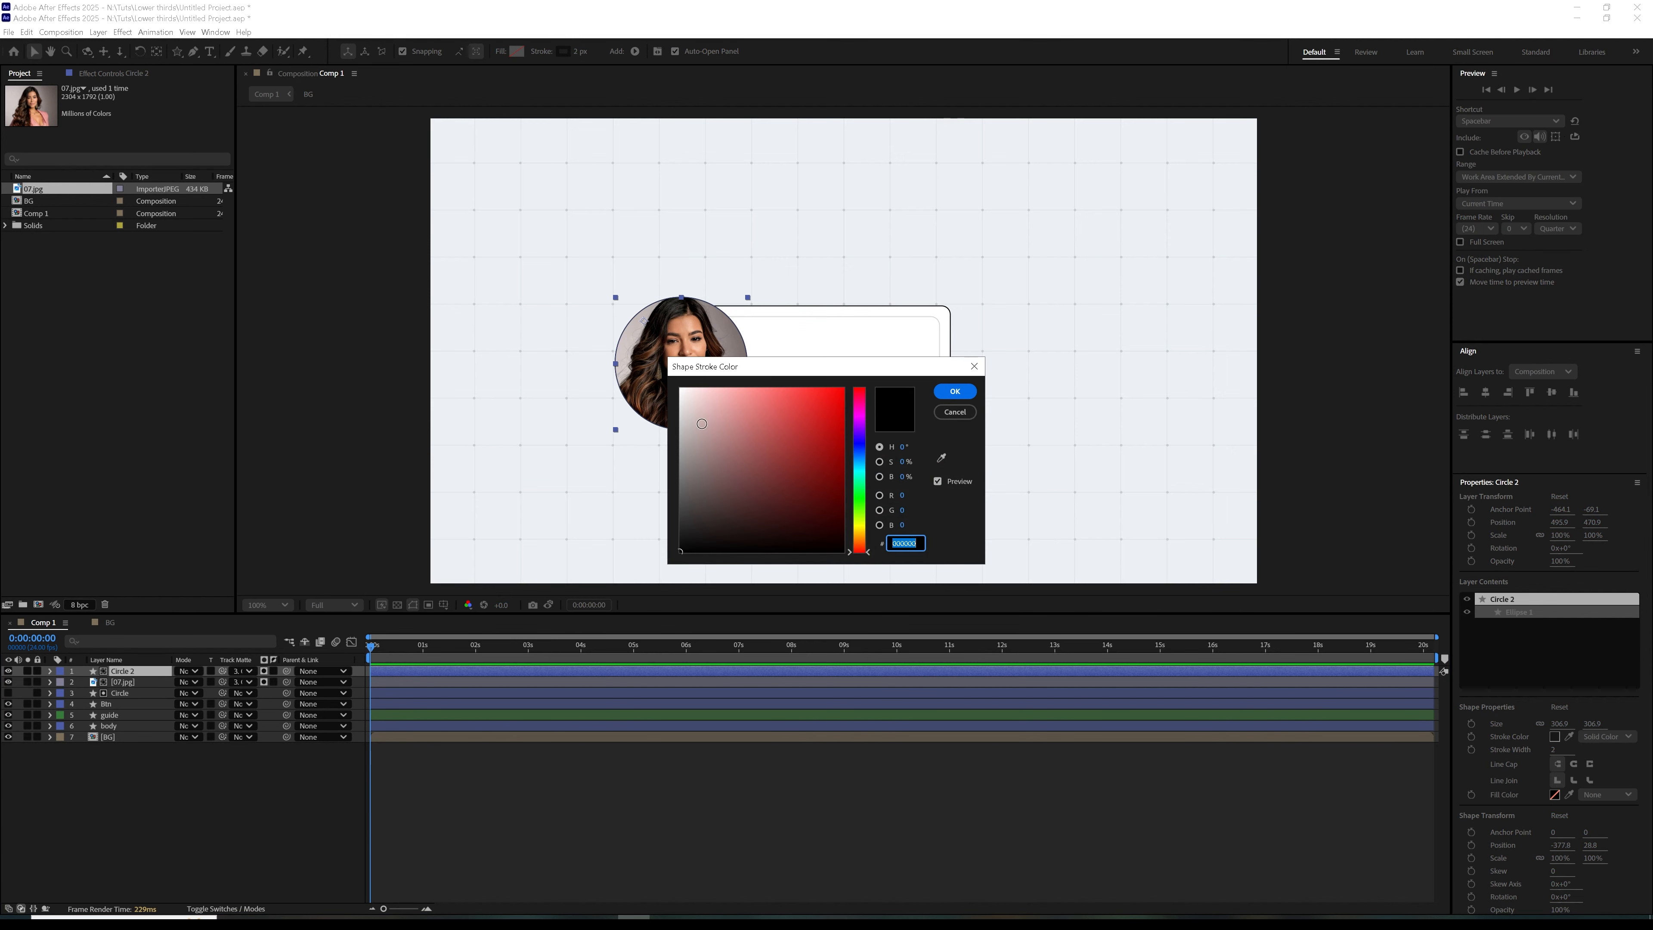
{"action": "left_click", "coordinate": [680, 389]}
{"action": "left_click", "coordinate": [955, 391]}
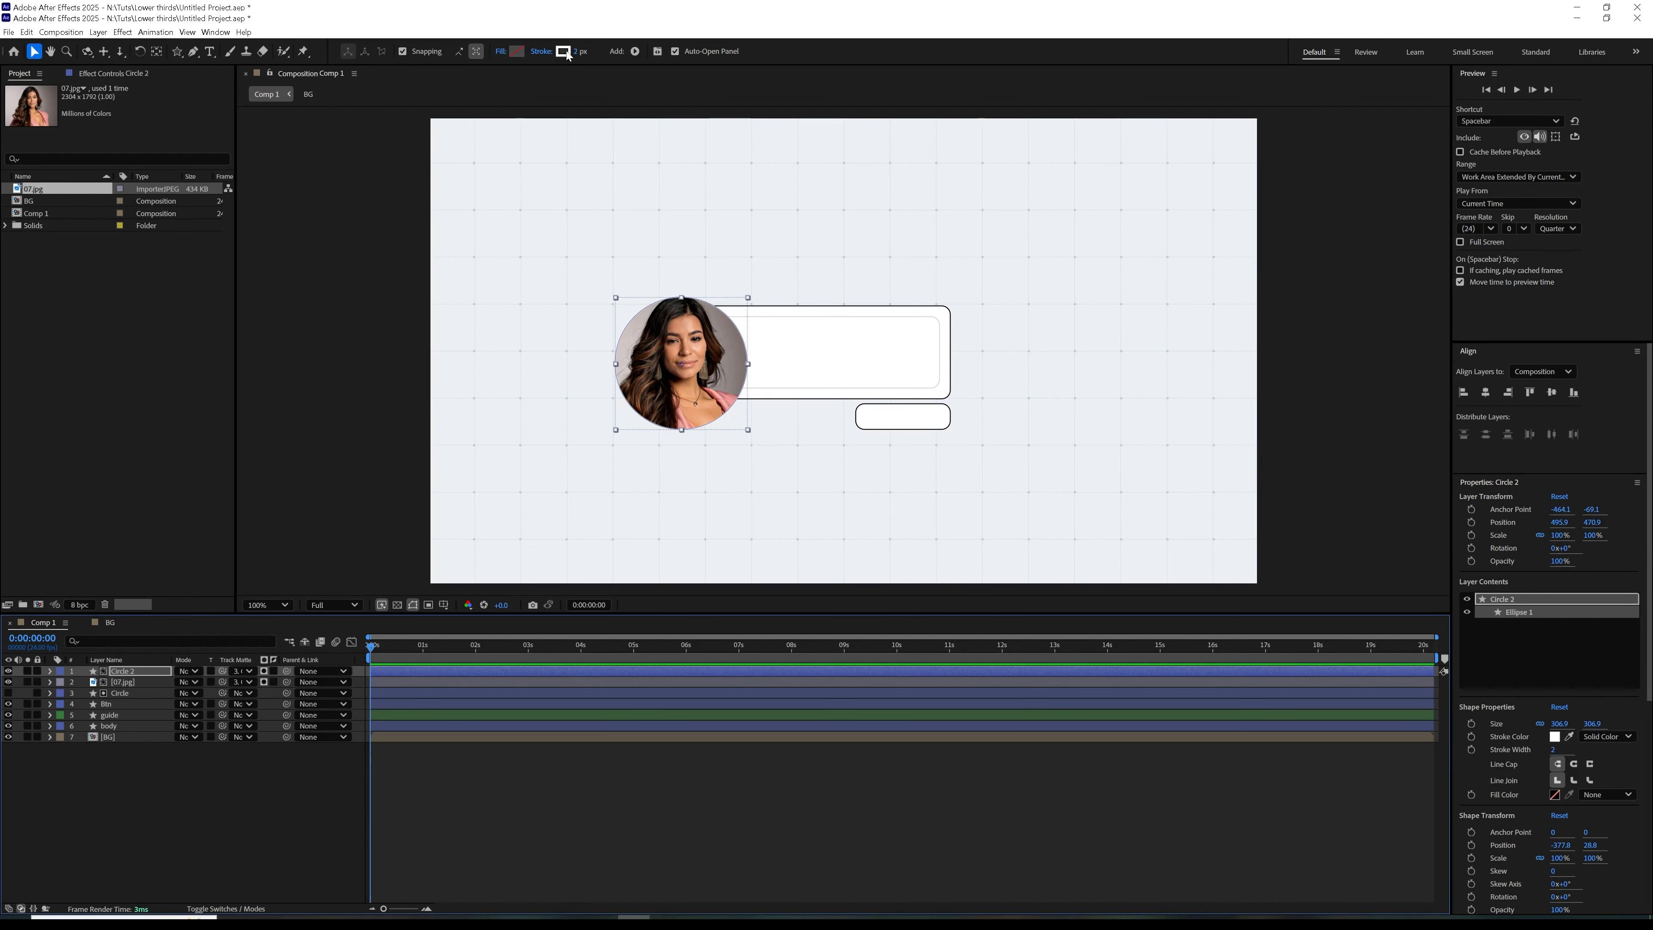
{"action": "left_click_drag", "start_coordinate": [577, 52], "coordinate": [603, 51]}
Add a Stroke layer style to the 07.jpg layer
{"action": "left_click", "coordinate": [127, 682]}
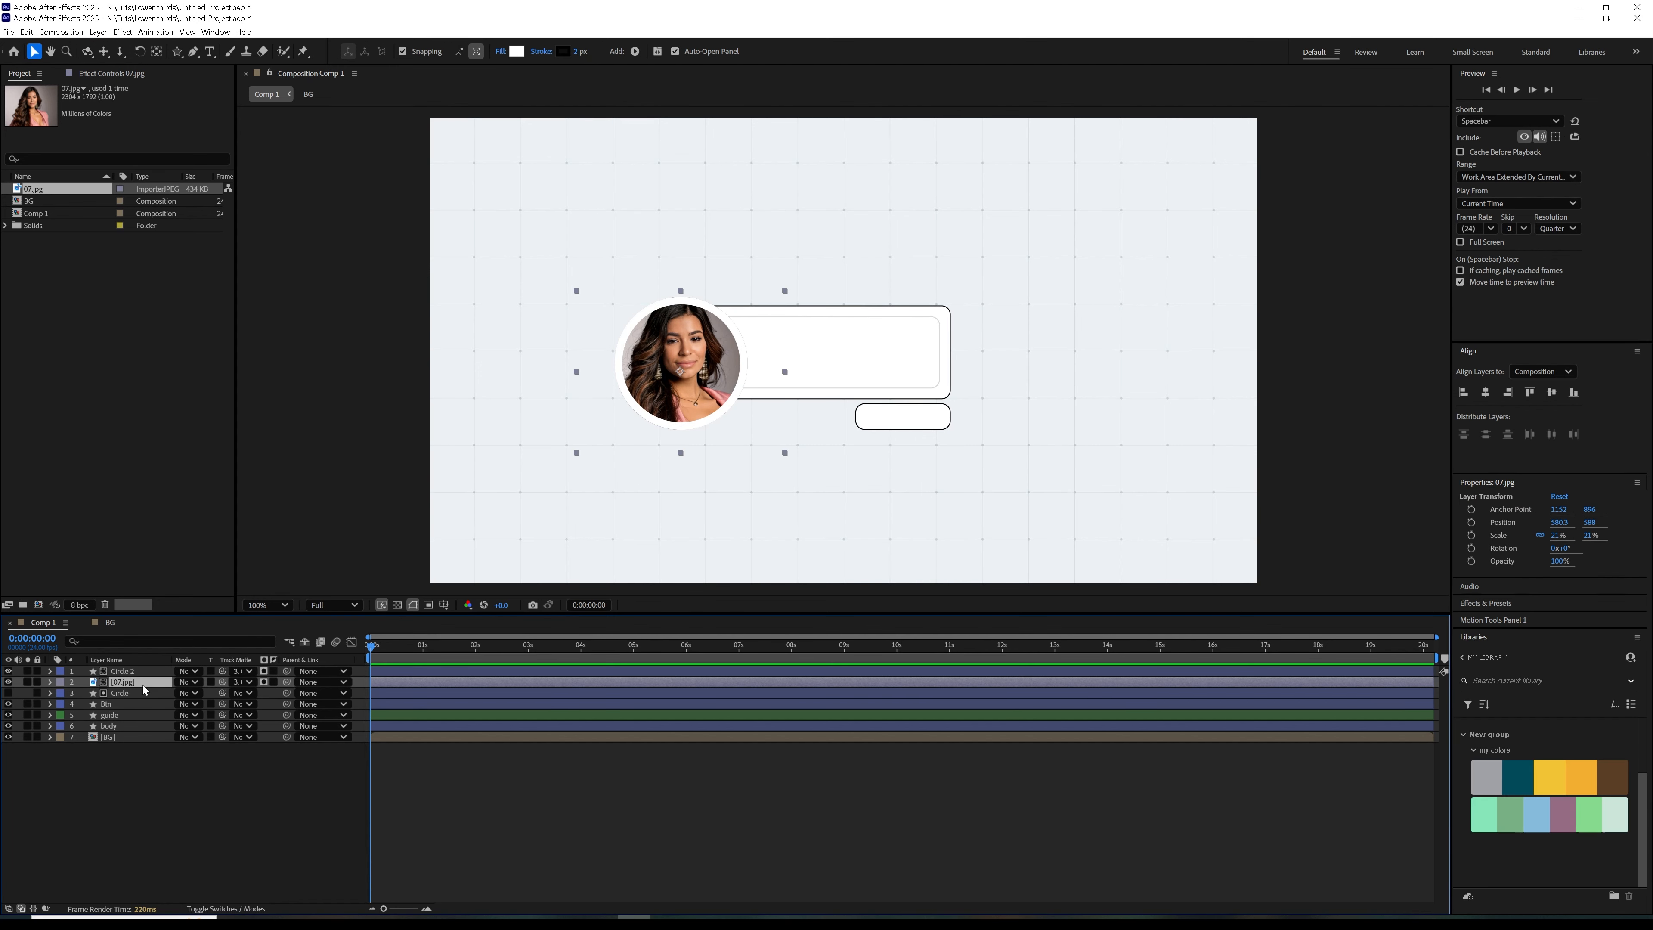
{"action": "right_click", "coordinate": [137, 700]}
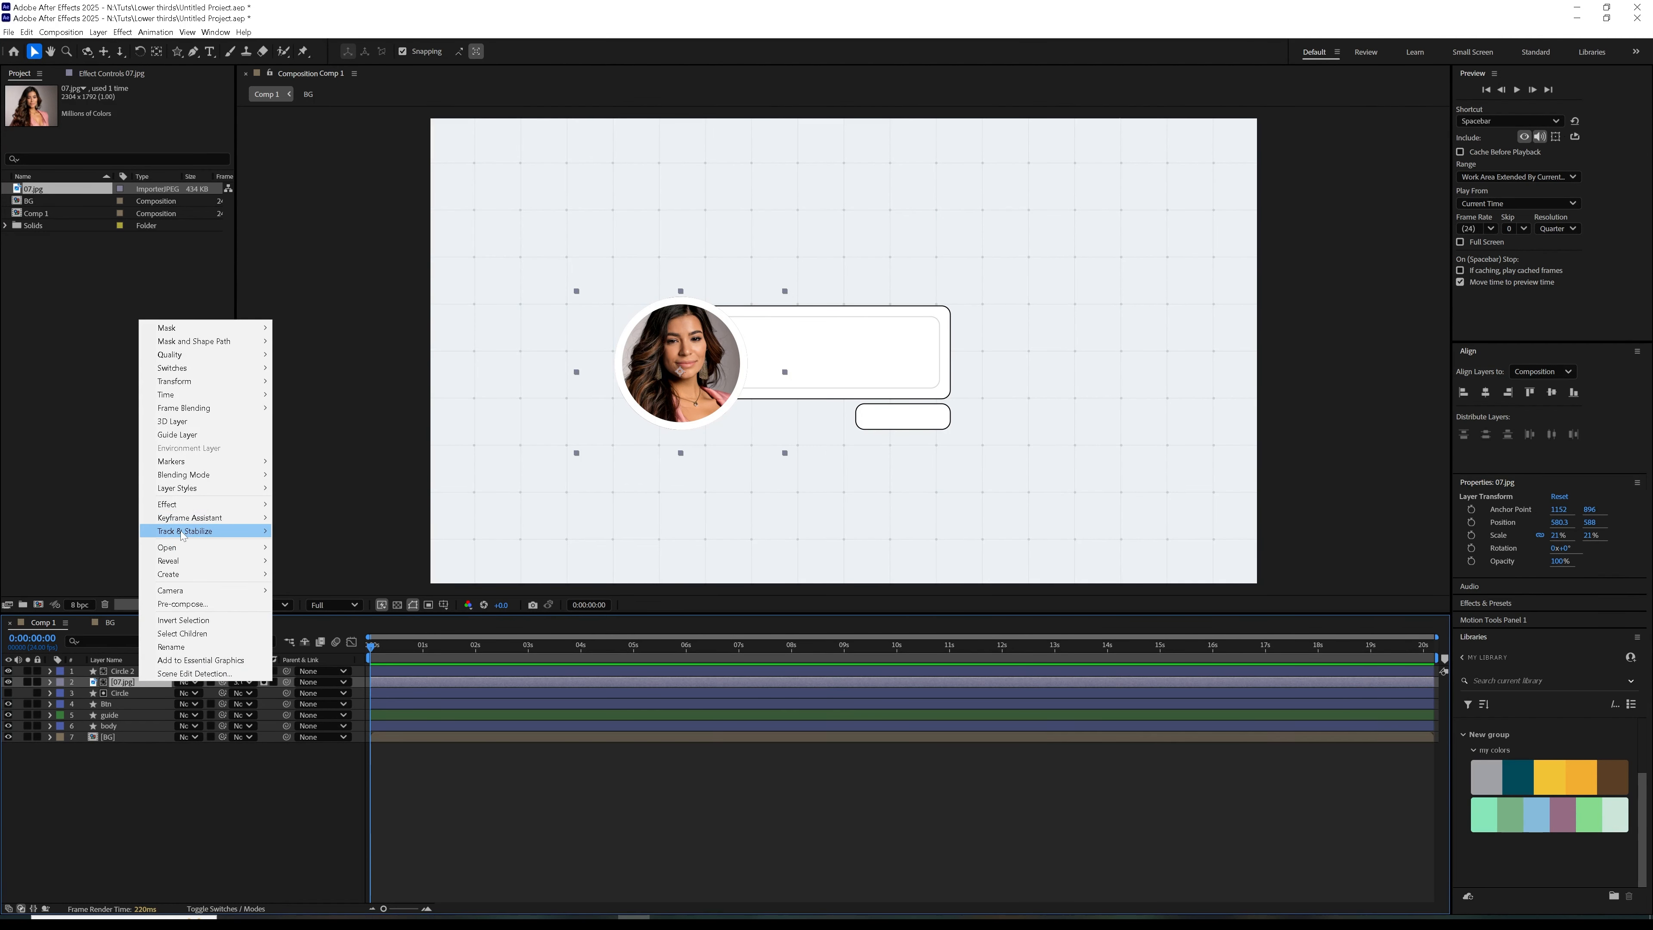
{"action": "mouse_move", "coordinate": [234, 488]}
{"action": "left_click", "coordinate": [319, 637]}
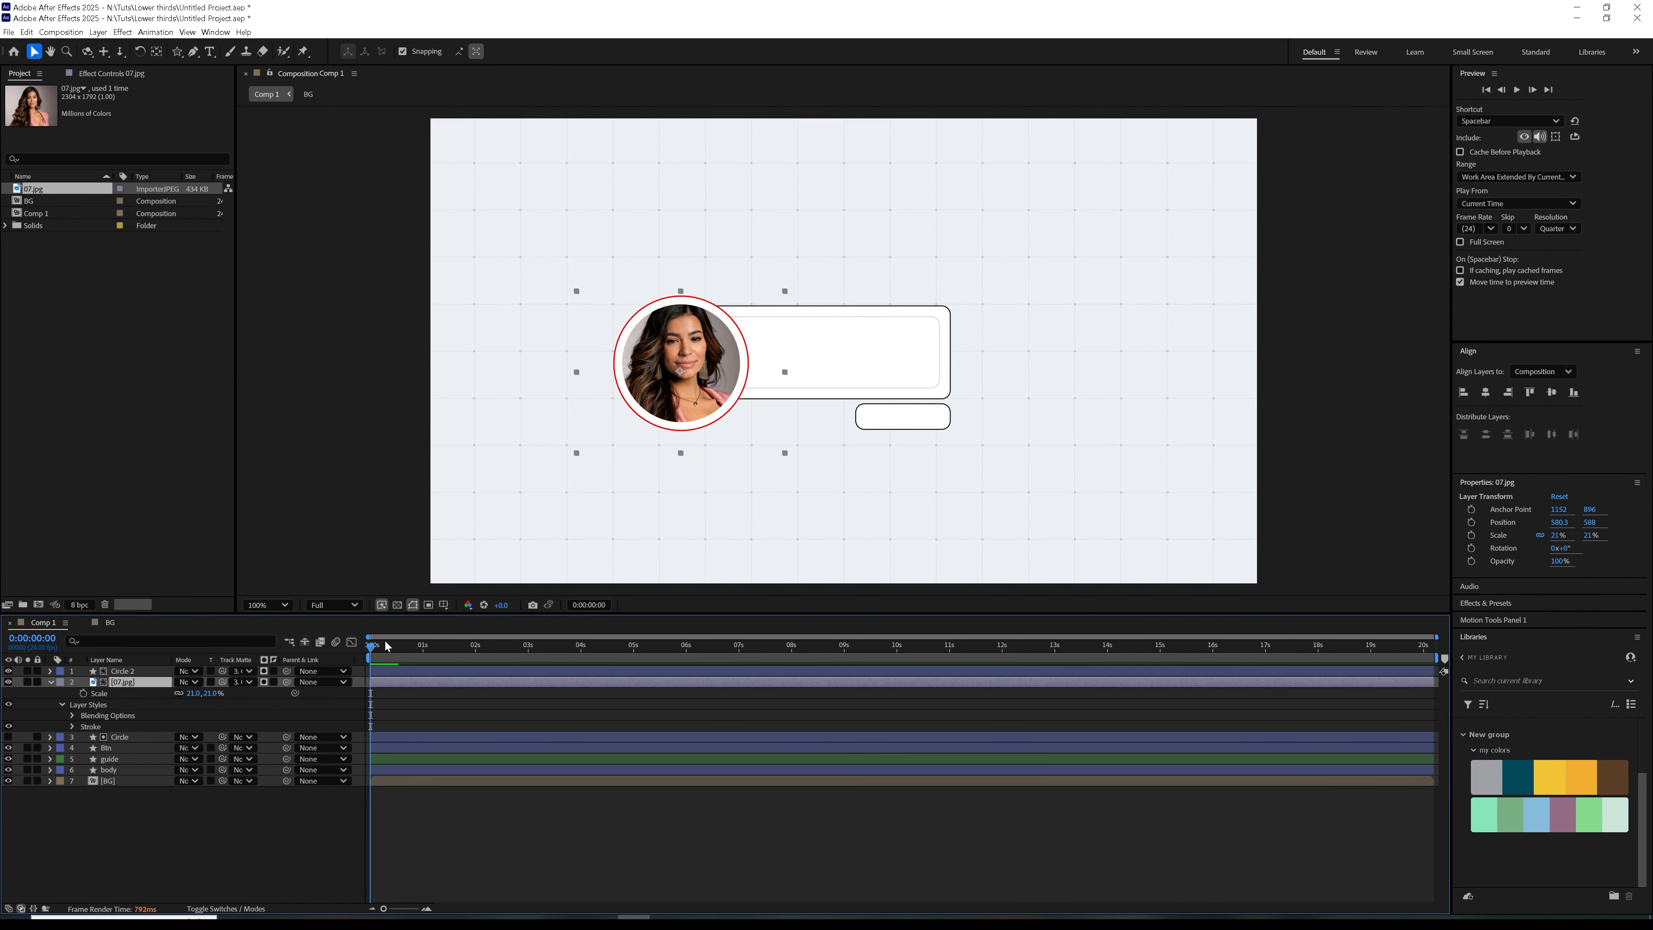
Set the photo's stroke style to size 2 and a black colour
{"action": "left_click", "coordinate": [73, 726]}
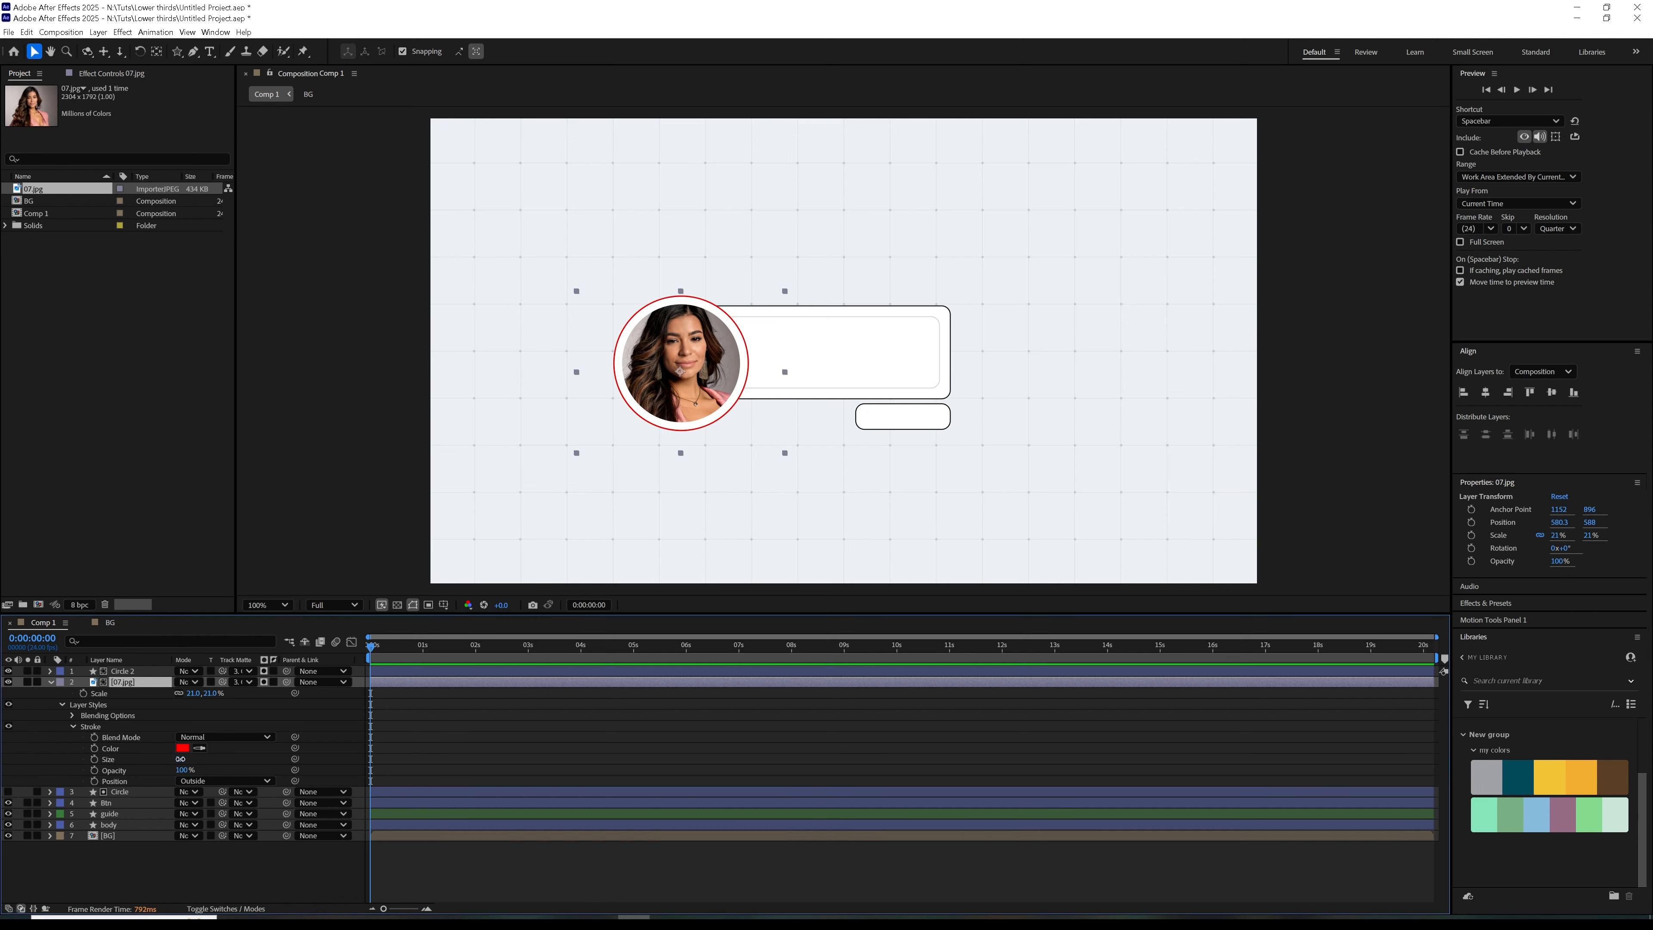
{"action": "left_click", "coordinate": [182, 748]}
{"action": "left_click_drag", "start_coordinate": [713, 473], "coordinate": [666, 530]}
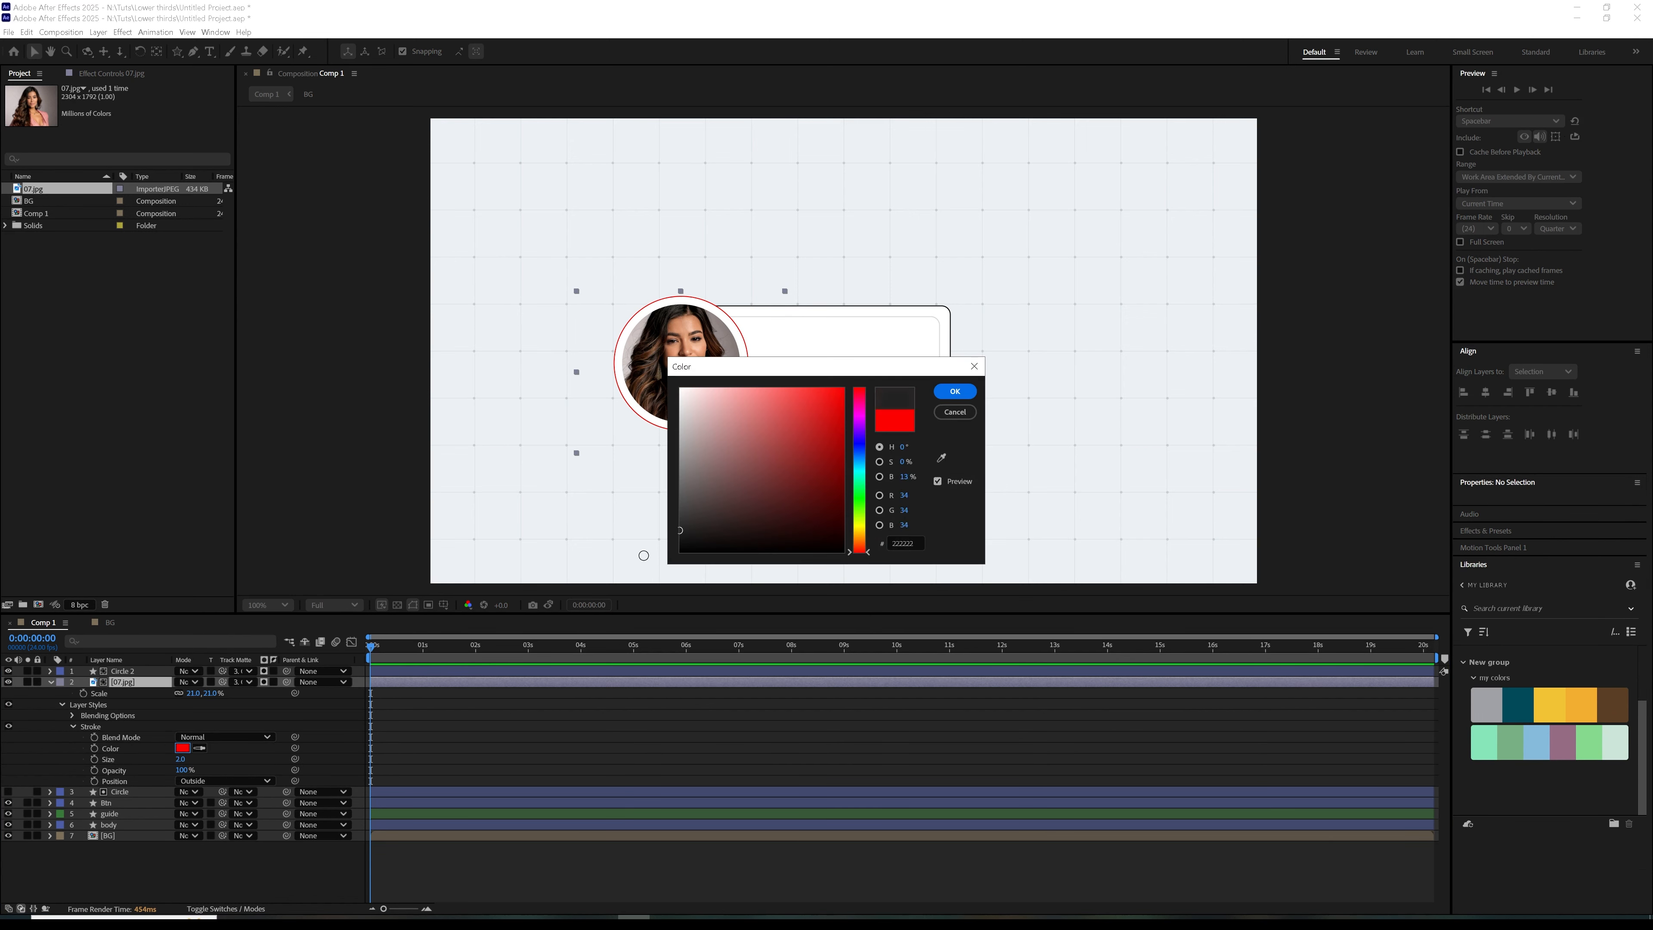
{"action": "left_click", "coordinate": [955, 391]}
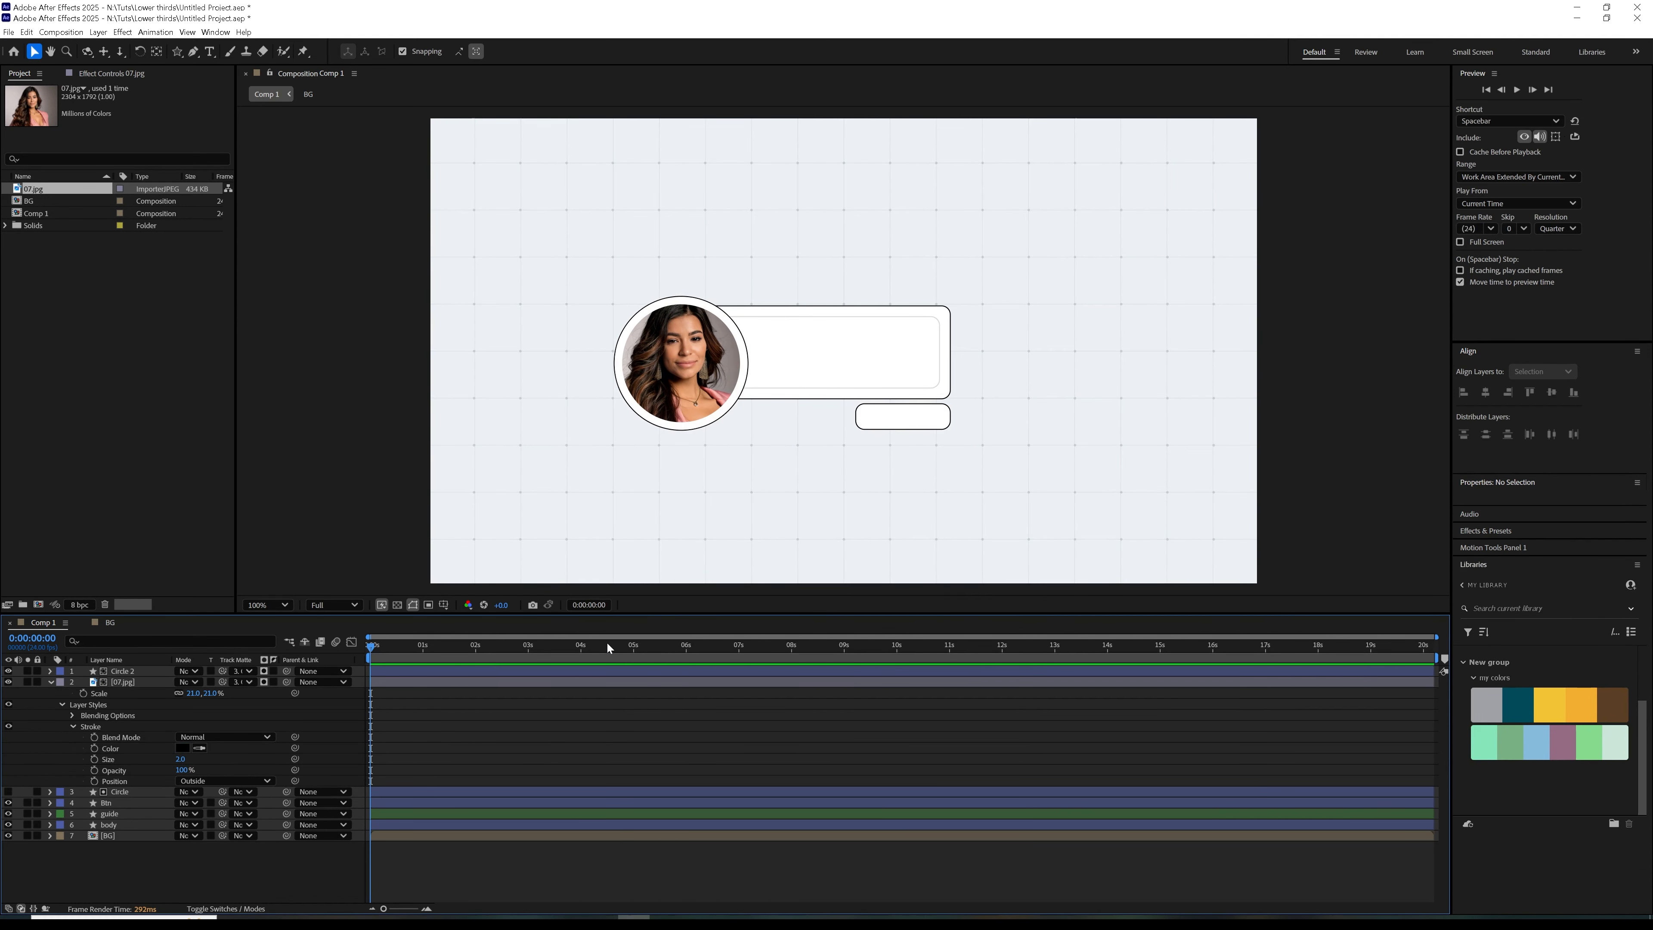
{"action": "key", "text": "period"}
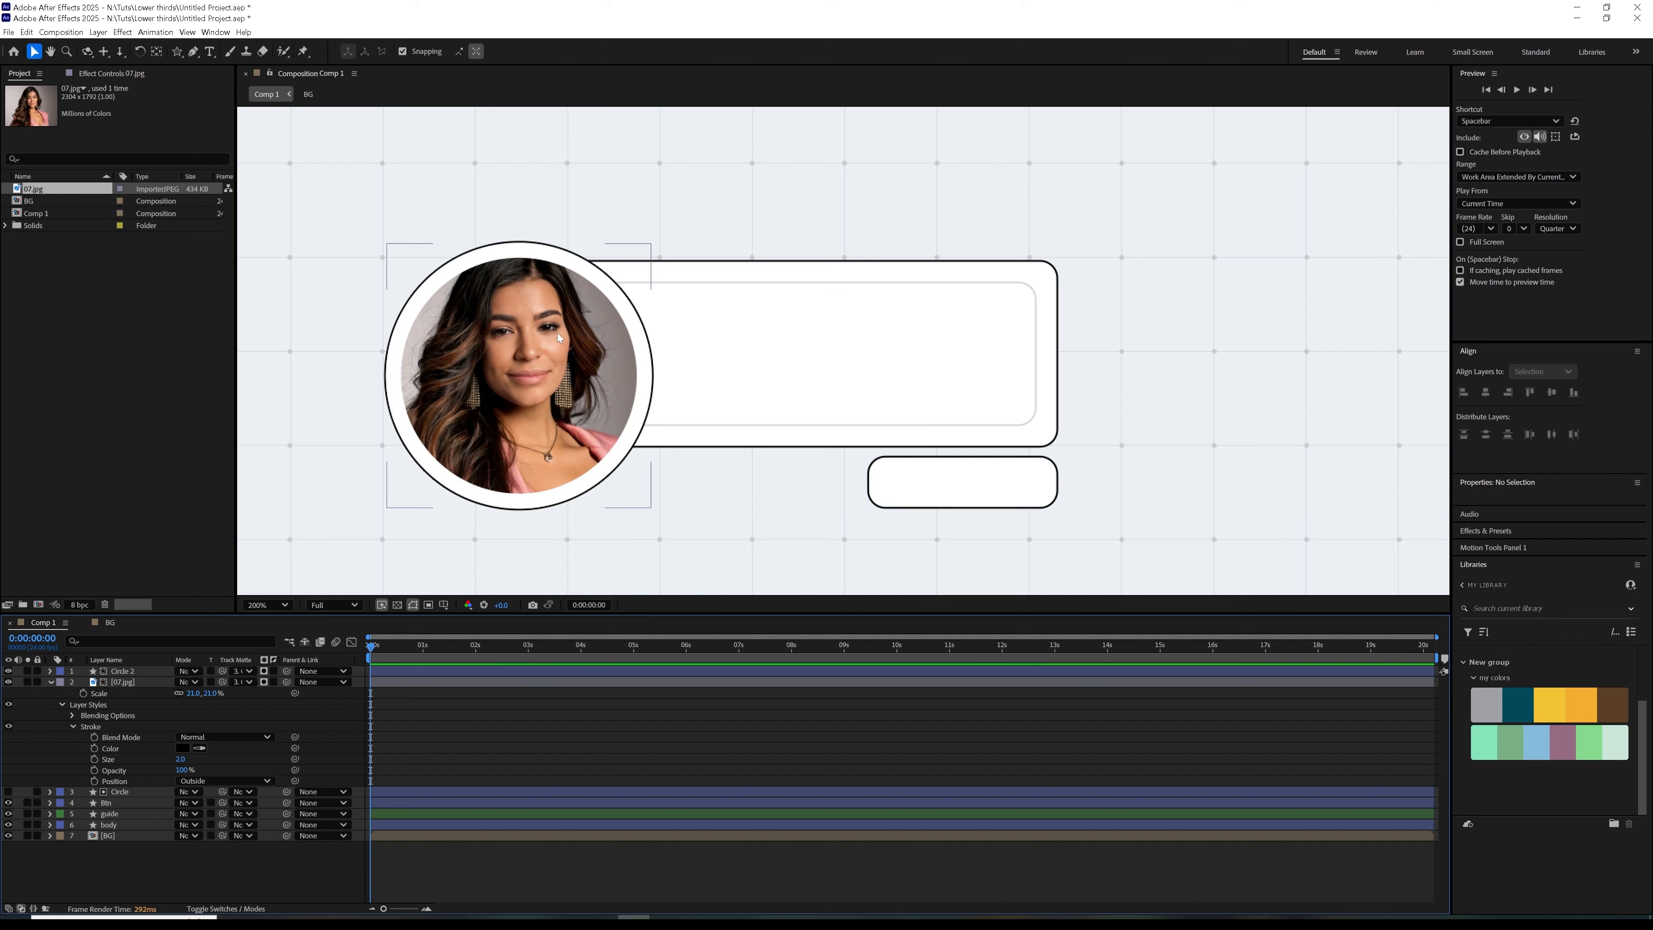
Recolour the stroke of Circle 2 with the mint green swatch (#85E6B9) sampled from the my colors library palette
{"action": "left_click", "coordinate": [139, 683]}
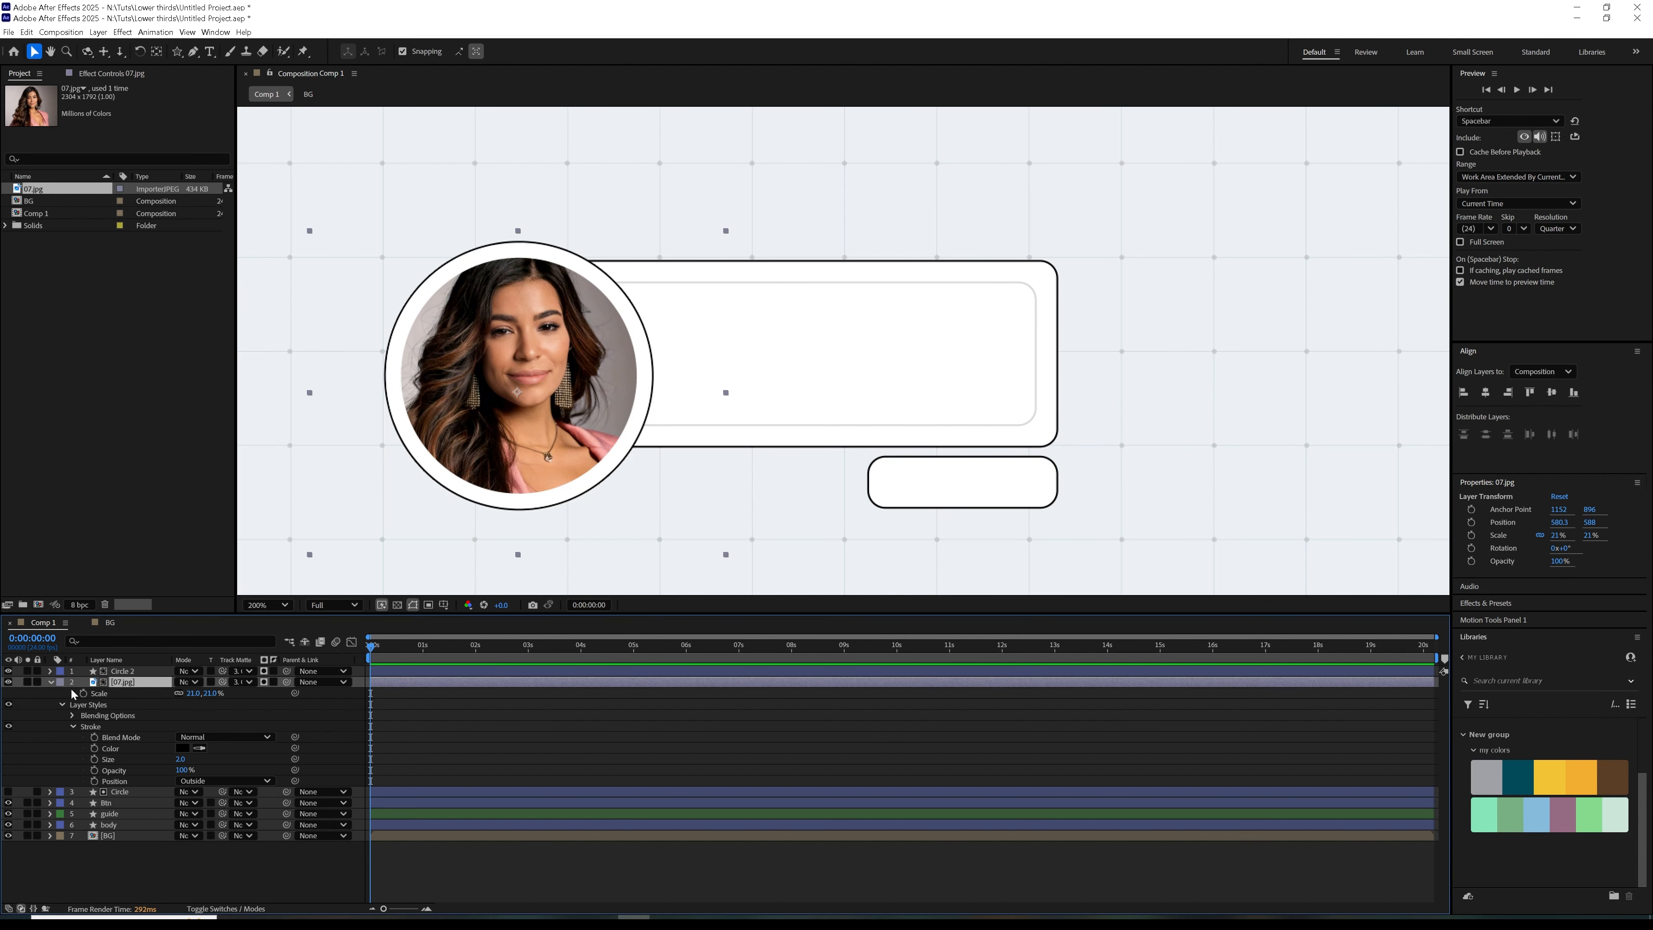
{"action": "left_click", "coordinate": [49, 682]}
{"action": "left_click", "coordinate": [122, 671]}
{"action": "left_click", "coordinate": [563, 52]}
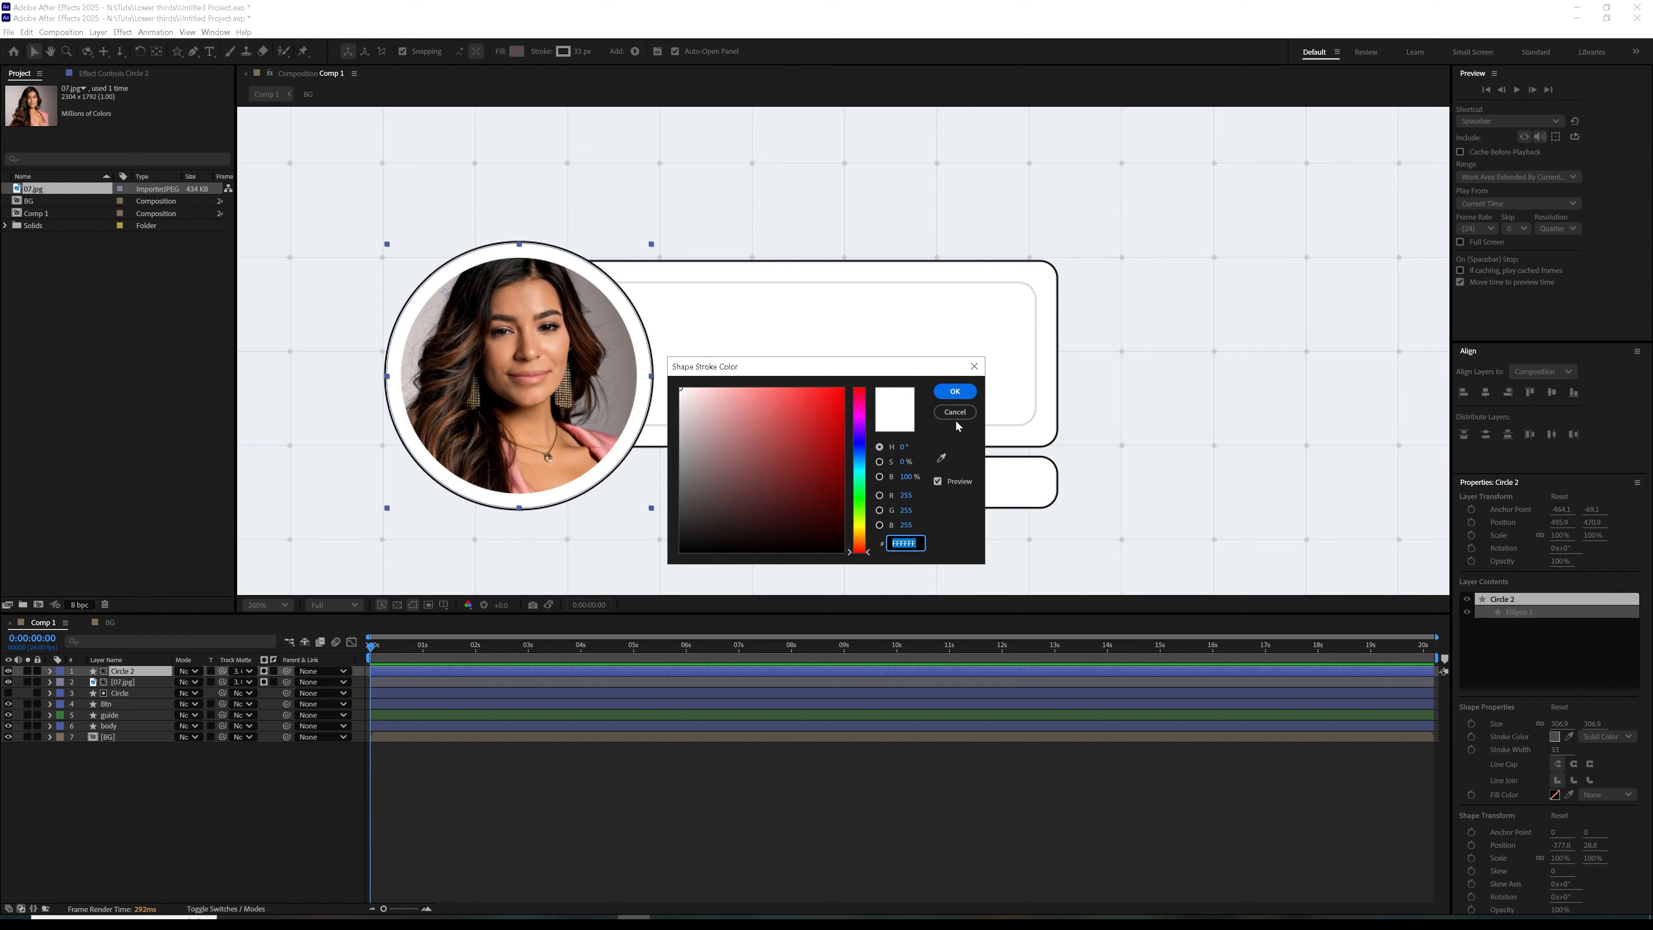
{"action": "left_click", "coordinate": [955, 416]}
{"action": "scroll", "coordinate": [1648, 847], "scroll_direction": "down", "scroll_amount": 5}
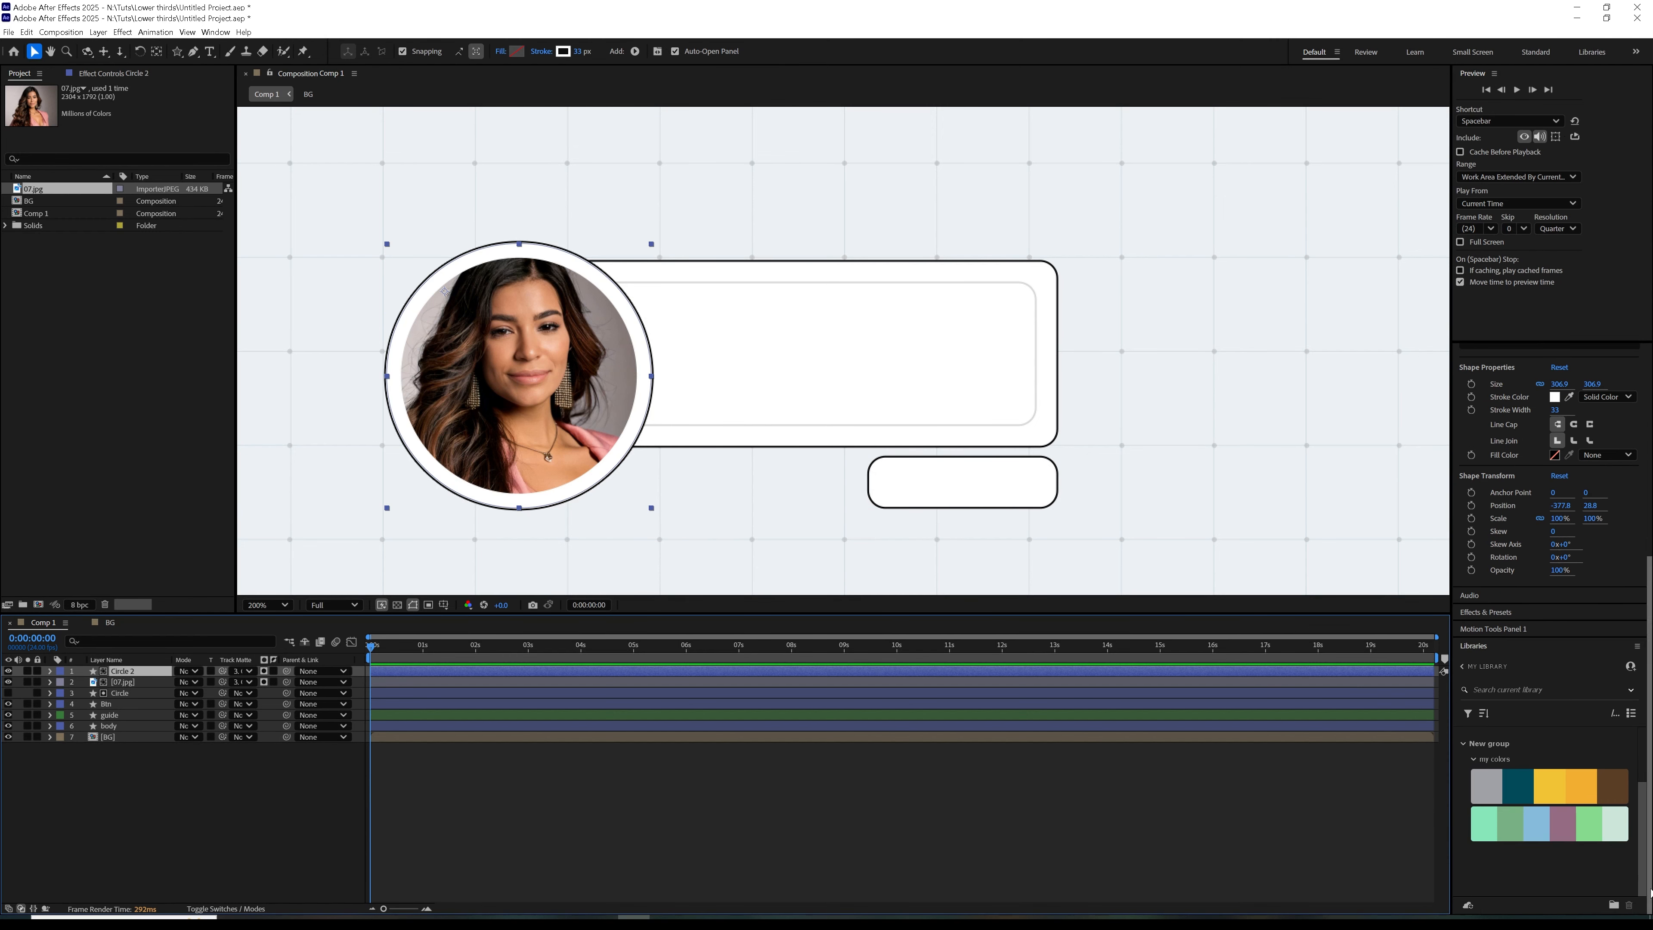
{"action": "left_click", "coordinate": [564, 52]}
{"action": "left_click", "coordinate": [942, 458]}
{"action": "left_click", "coordinate": [1486, 822]}
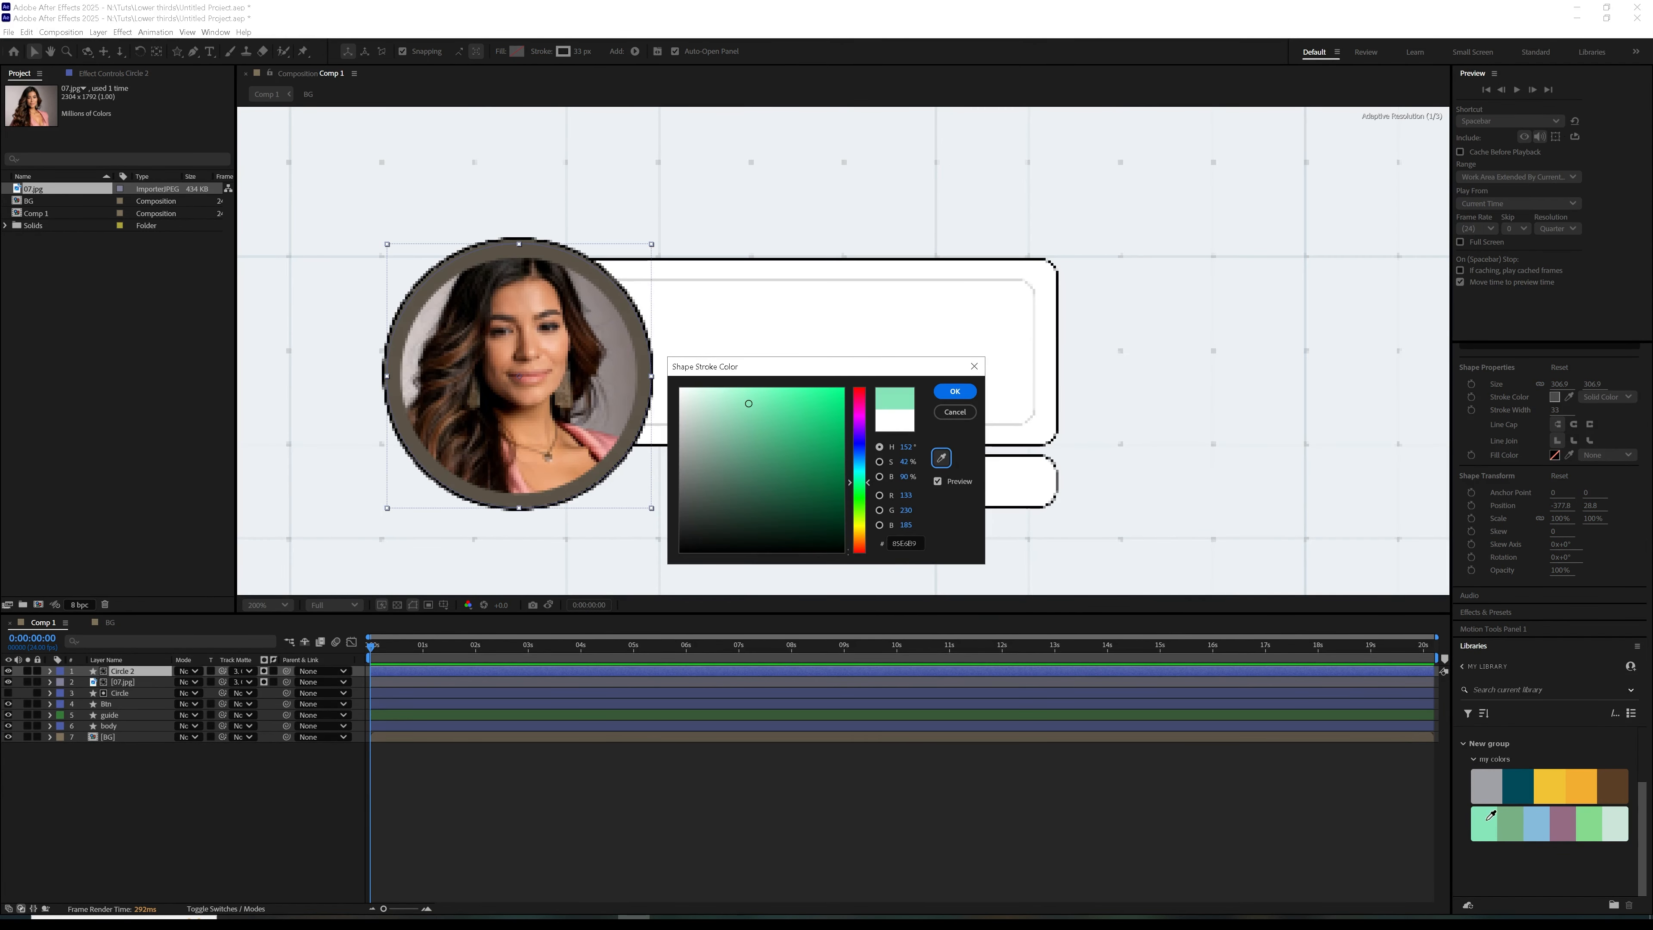
{"action": "left_click", "coordinate": [956, 392]}
{"action": "scroll", "coordinate": [785, 474], "scroll_direction": "down", "scroll_amount": 1}
{"action": "left_click", "coordinate": [636, 781]}
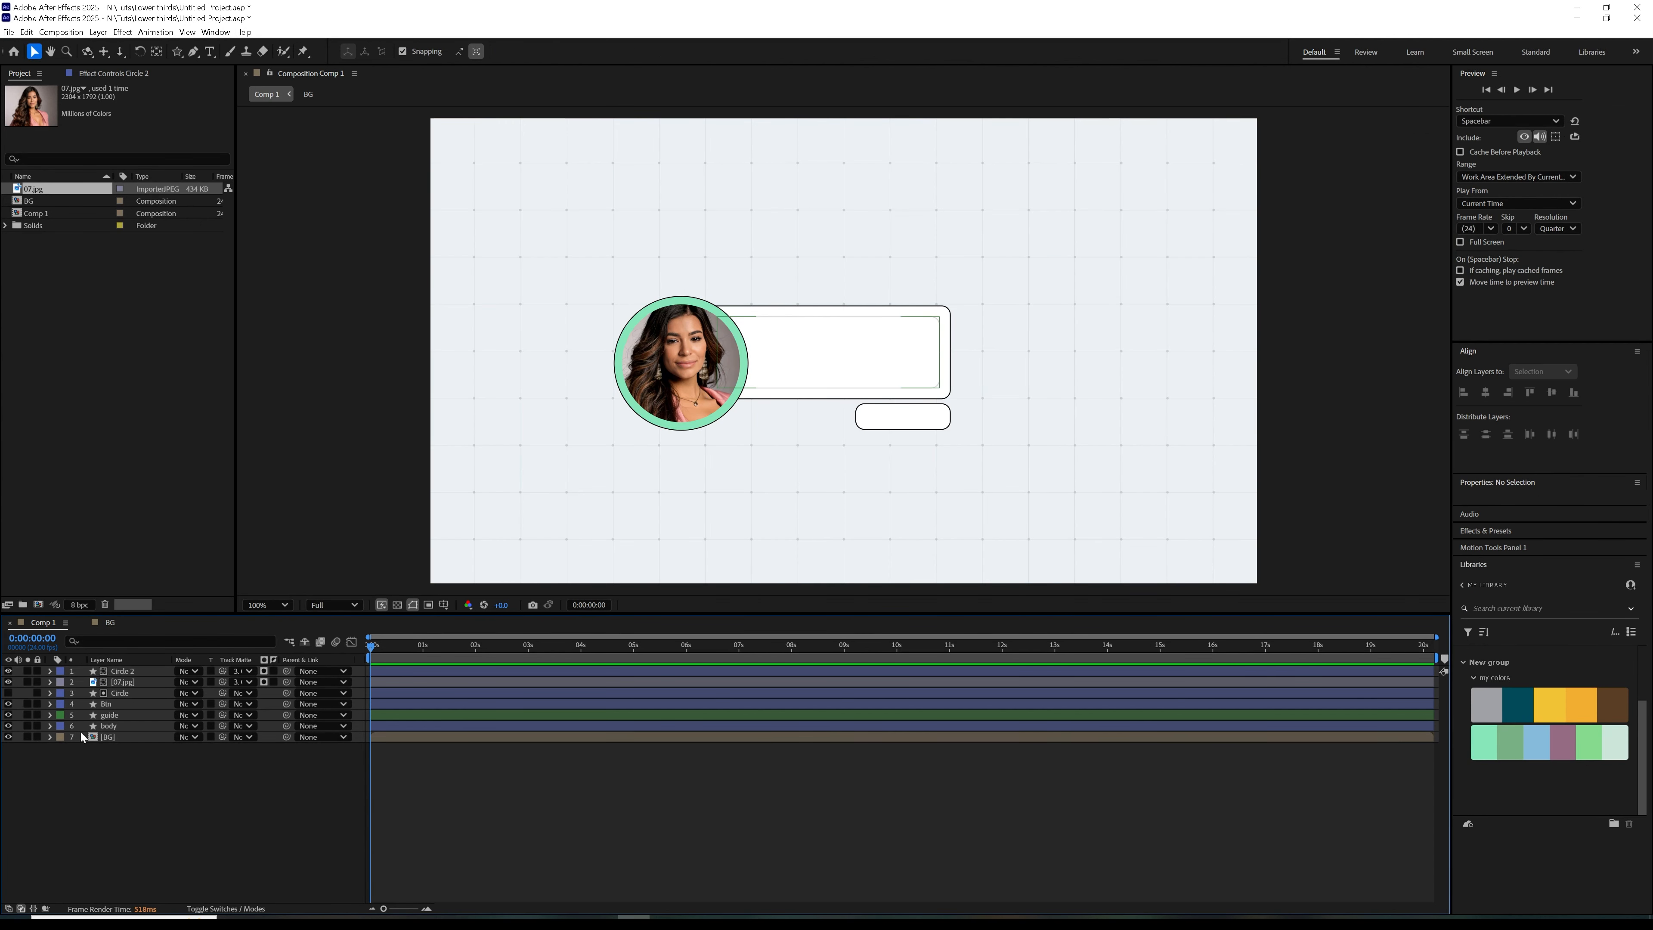
Rename the Circle 2 layer as Stroke
{"action": "left_click", "coordinate": [124, 671]}
{"action": "key", "text": "Return"}
{"action": "type", "text": "Stroke"}
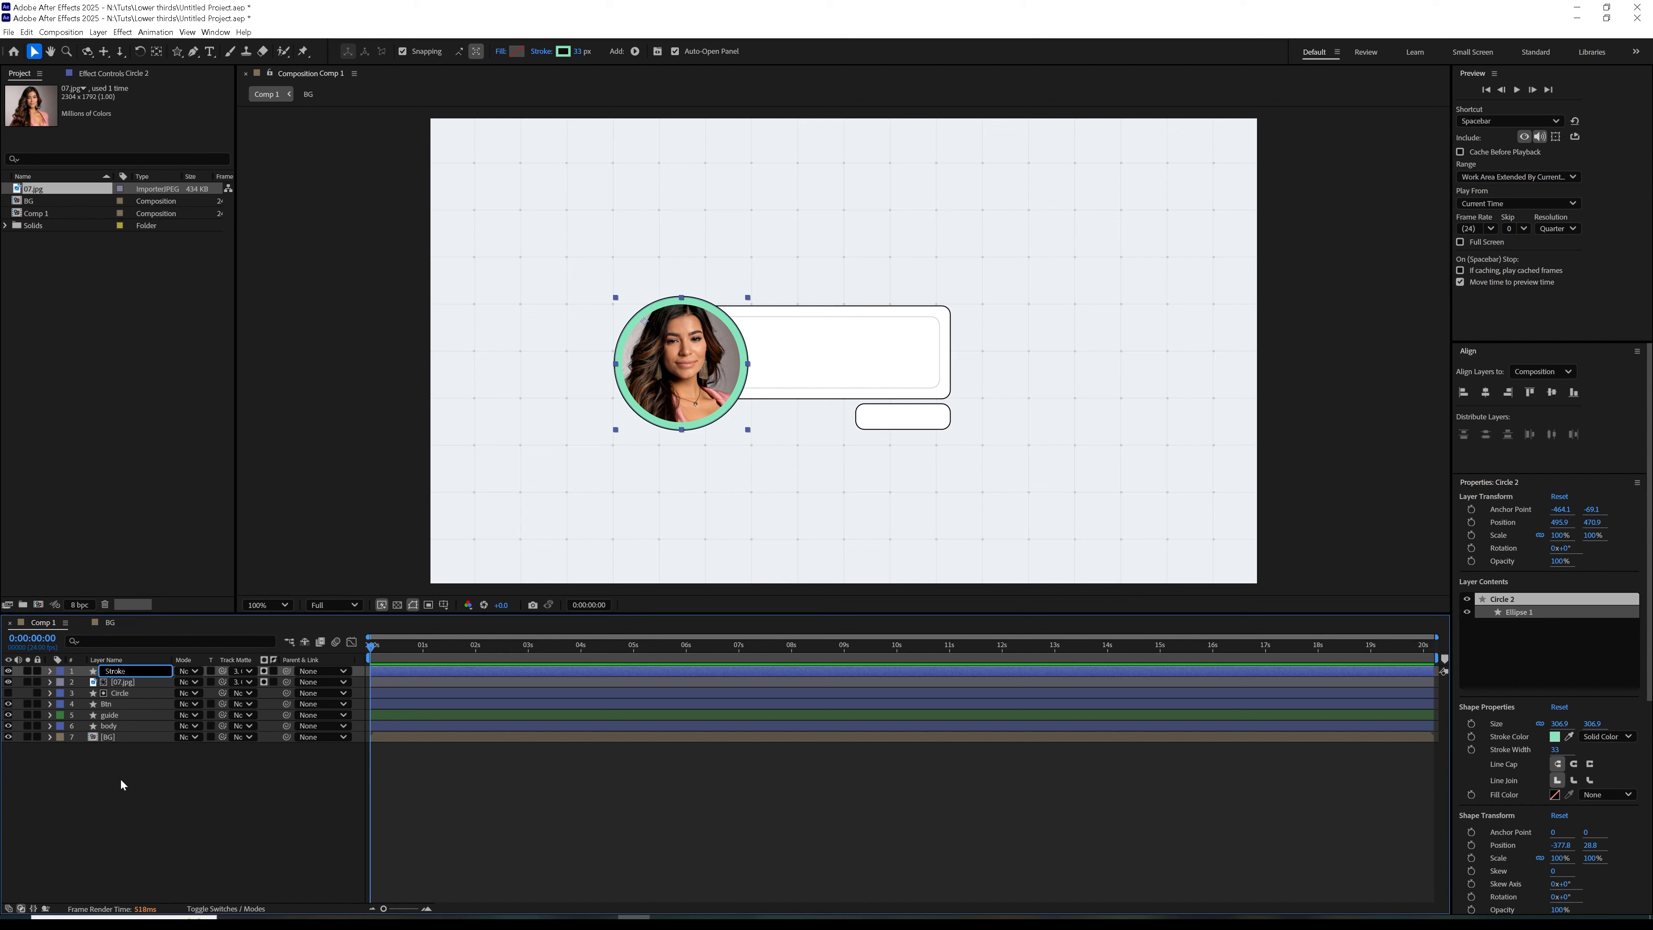
{"action": "left_click", "coordinate": [121, 780]}
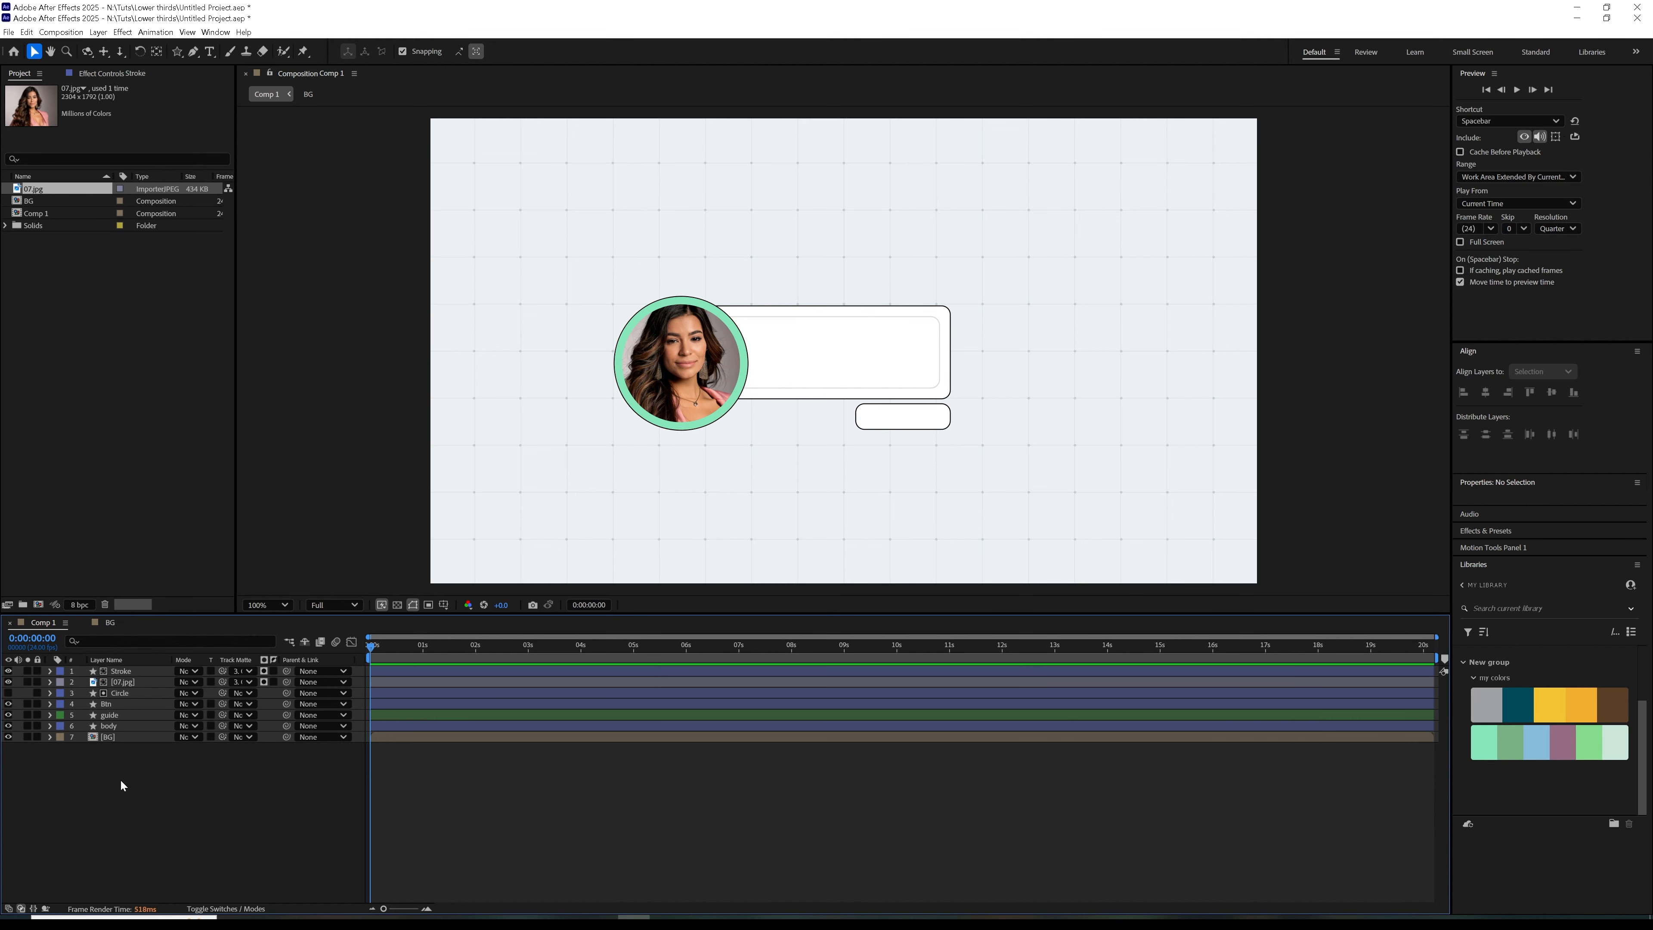
With the Star tool active, set the fill for new shapes to white and the stroke to none
{"action": "left_click", "coordinate": [177, 51]}
{"action": "left_click", "coordinate": [405, 51]}
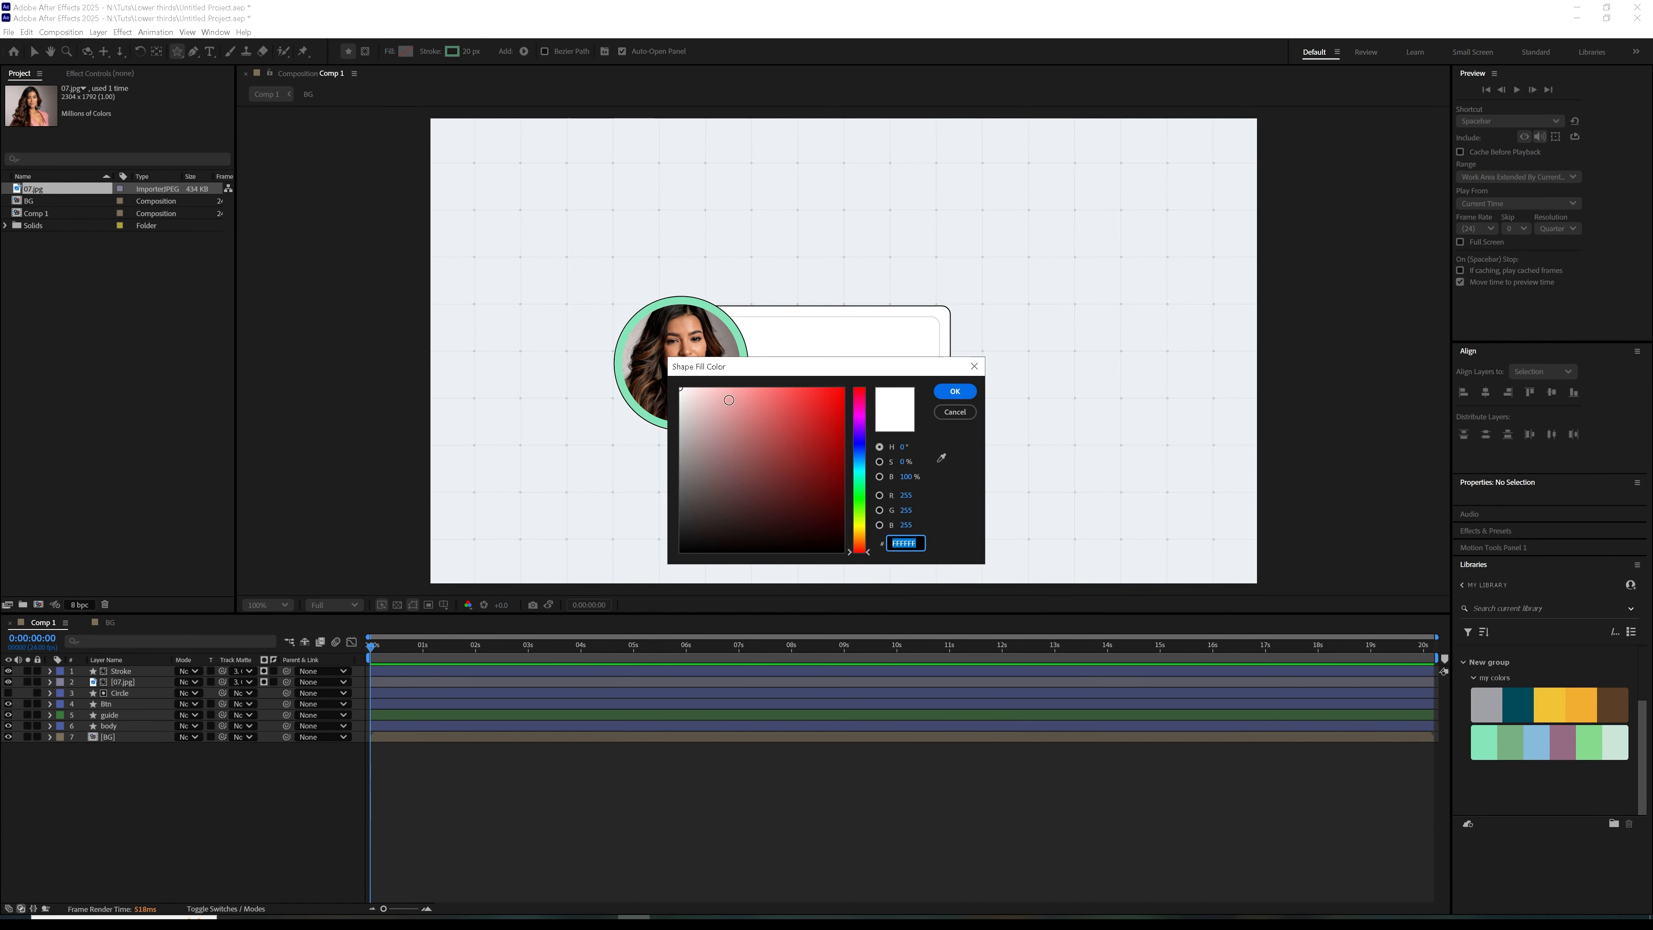
{"action": "left_click", "coordinate": [955, 391]}
{"action": "left_click", "coordinate": [430, 51]}
{"action": "left_click", "coordinate": [758, 435]}
{"action": "left_click", "coordinate": [841, 505]}
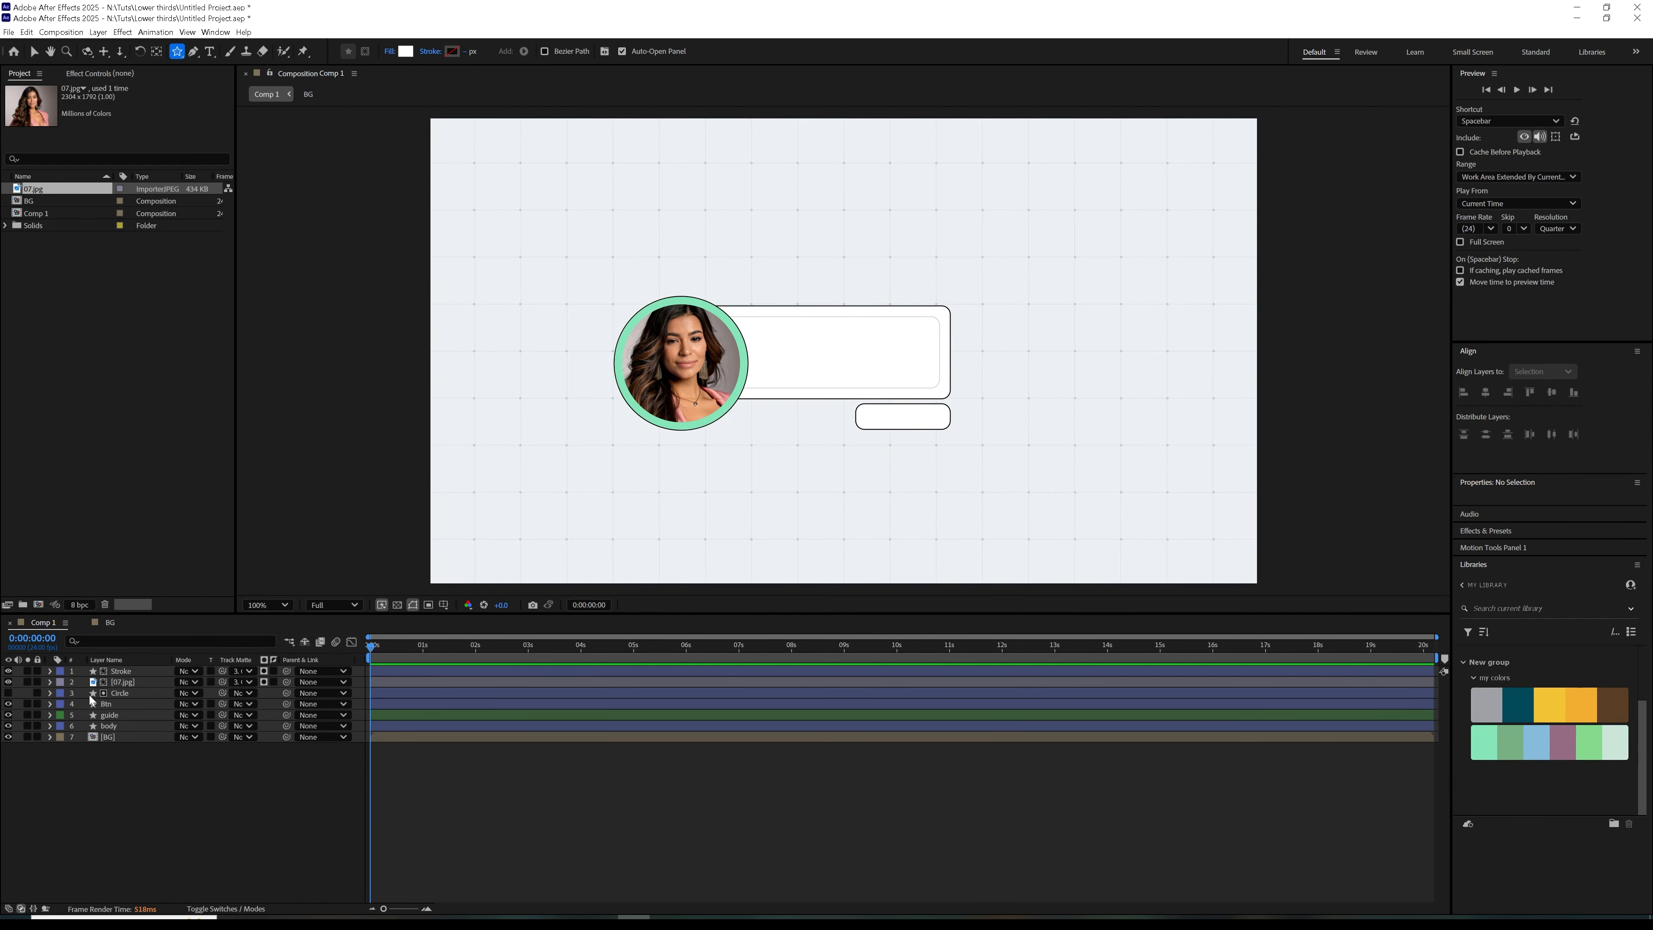
Add a composition-sized star shape, scale its polystar to 14%, and move it onto the lower-right edge of the photo circle
{"action": "double_click", "coordinate": [177, 52]}
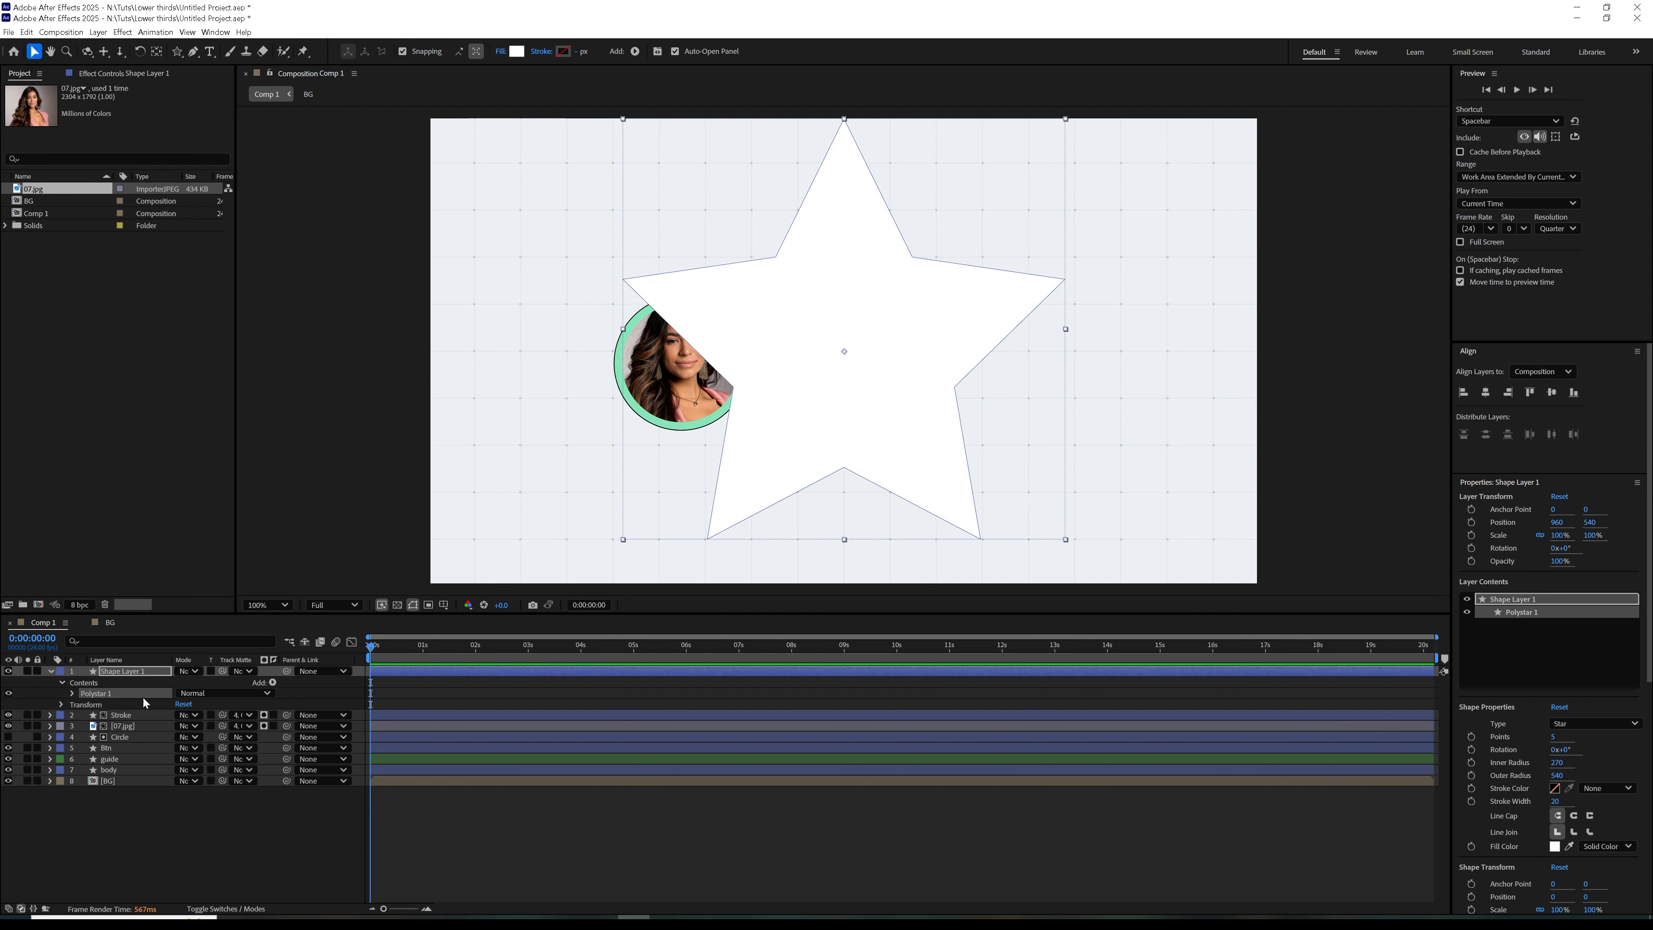
{"action": "left_click", "coordinate": [71, 692]}
{"action": "left_click", "coordinate": [84, 704]}
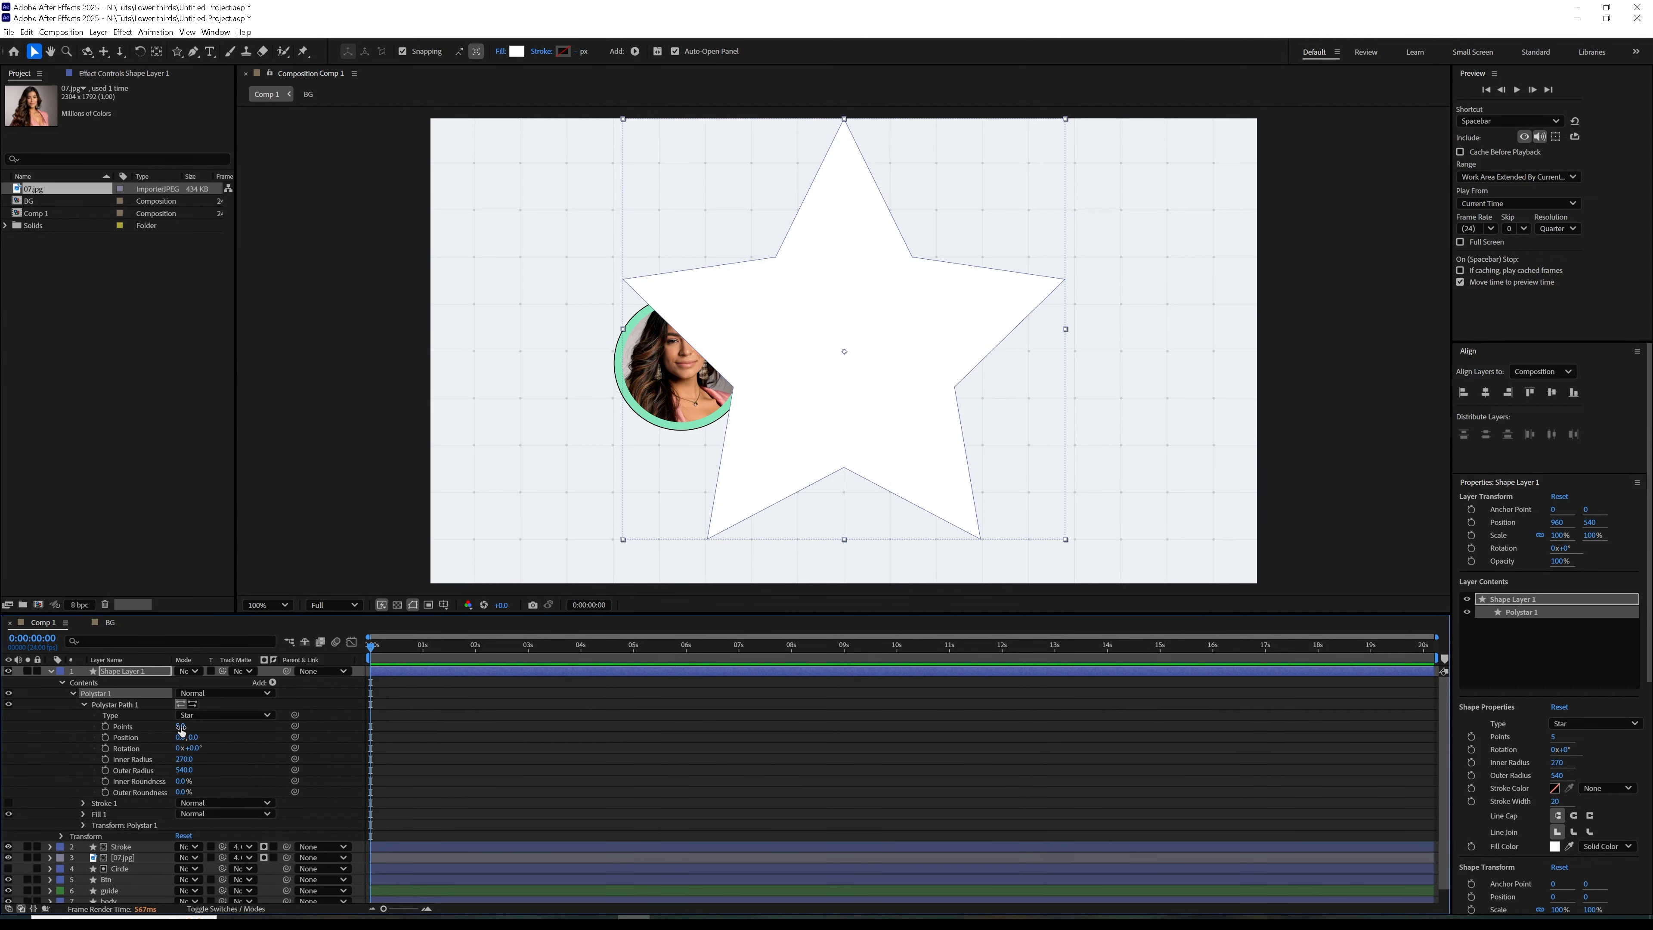
{"action": "left_click", "coordinate": [83, 826]}
{"action": "left_click_drag", "start_coordinate": [194, 854], "coordinate": [138, 854]}
{"action": "left_click", "coordinate": [840, 352]}
{"action": "left_click_drag", "start_coordinate": [841, 356], "coordinate": [756, 401]}
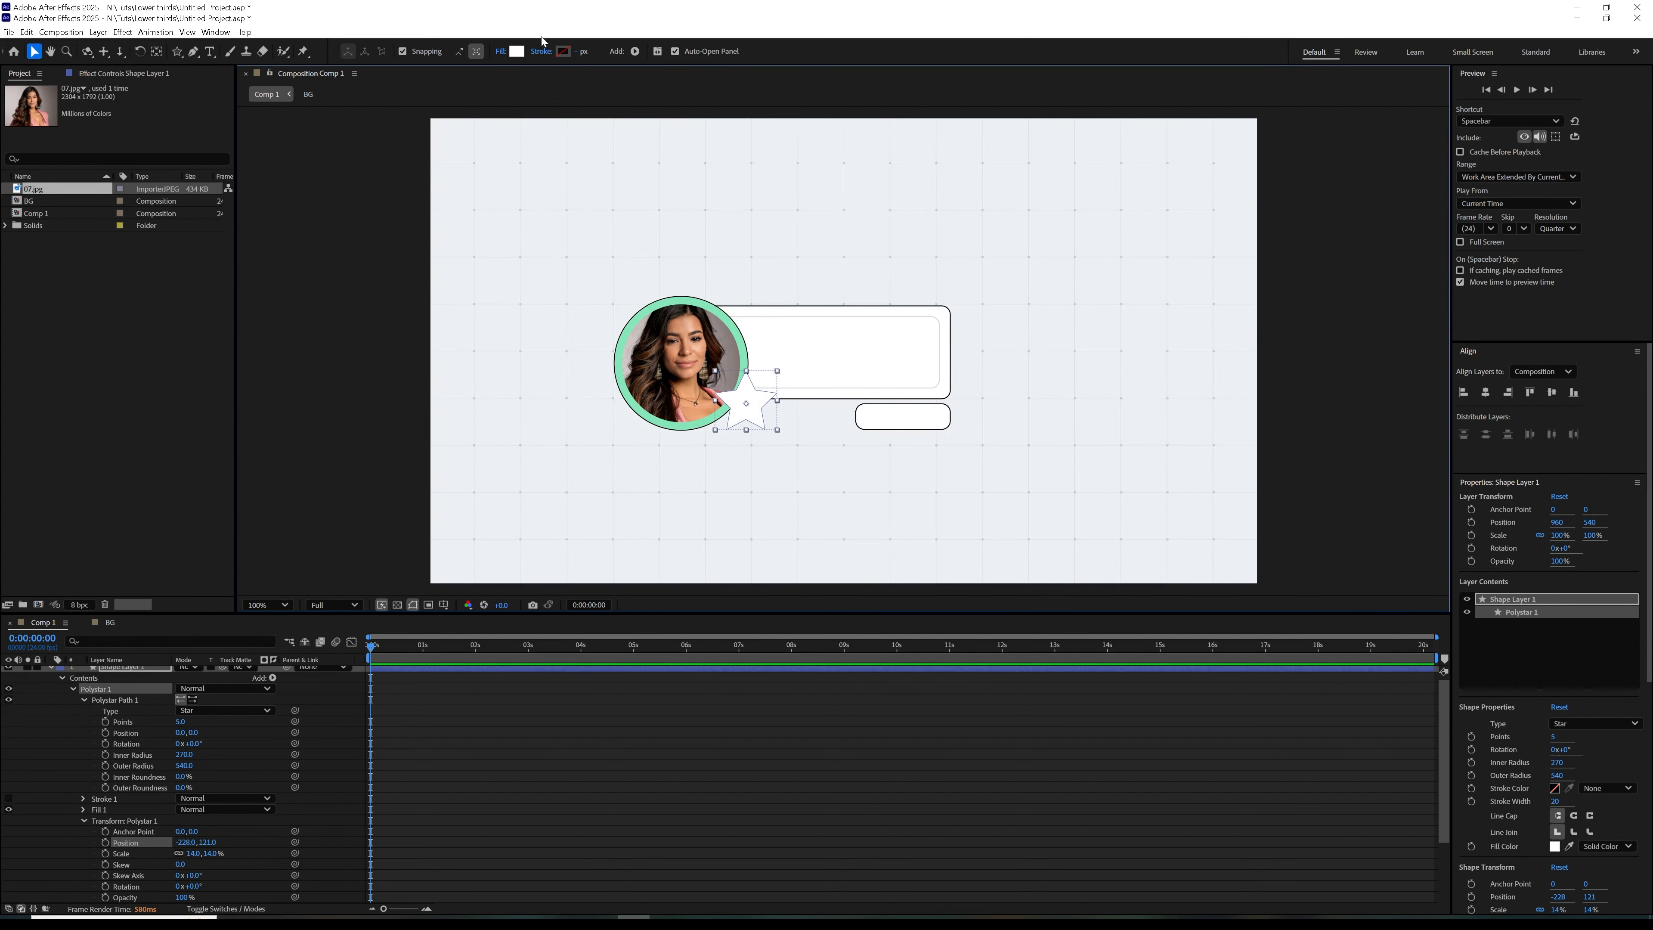
Give the star a black stroke with a width of 2 px
{"action": "left_click", "coordinate": [567, 50]}
{"action": "left_click", "coordinate": [682, 553]}
{"action": "left_click", "coordinate": [954, 392]}
{"action": "left_click", "coordinate": [578, 50]}
{"action": "type", "text": "2"}
{"action": "key", "text": "Return"}
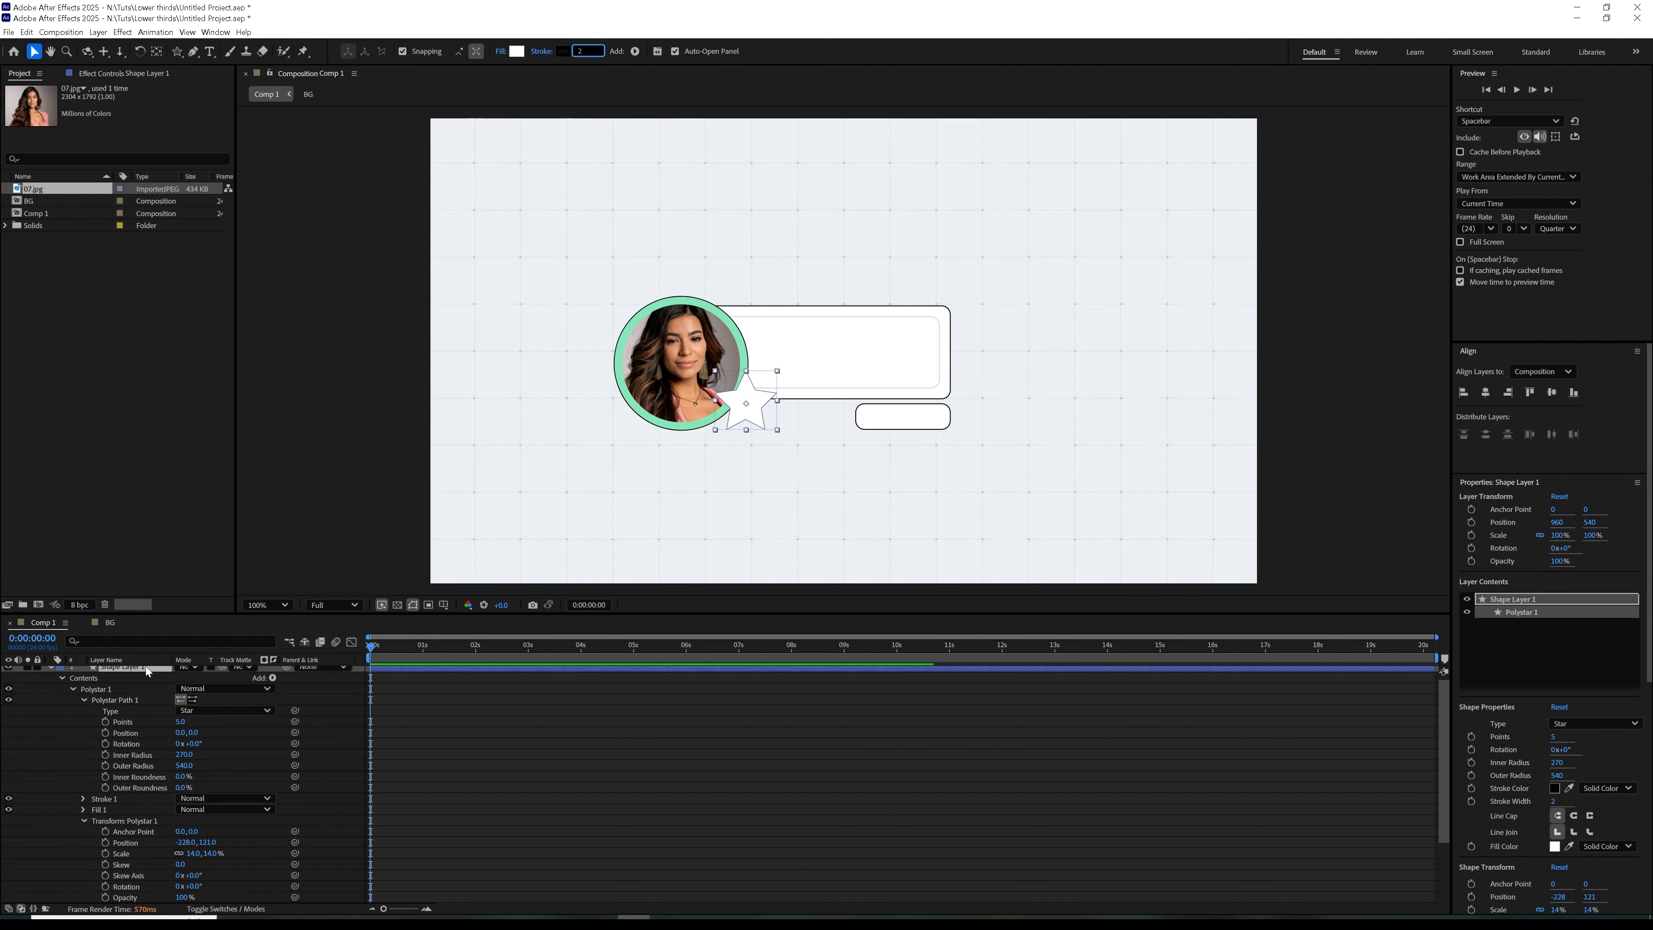
Thicken the star's outline to match the other shapes by setting its stroke width to 14
{"action": "left_click", "coordinate": [612, 785]}
{"action": "key", "text": "period"}
{"action": "scroll", "coordinate": [63, 771], "scroll_direction": "up", "scroll_amount": 1}
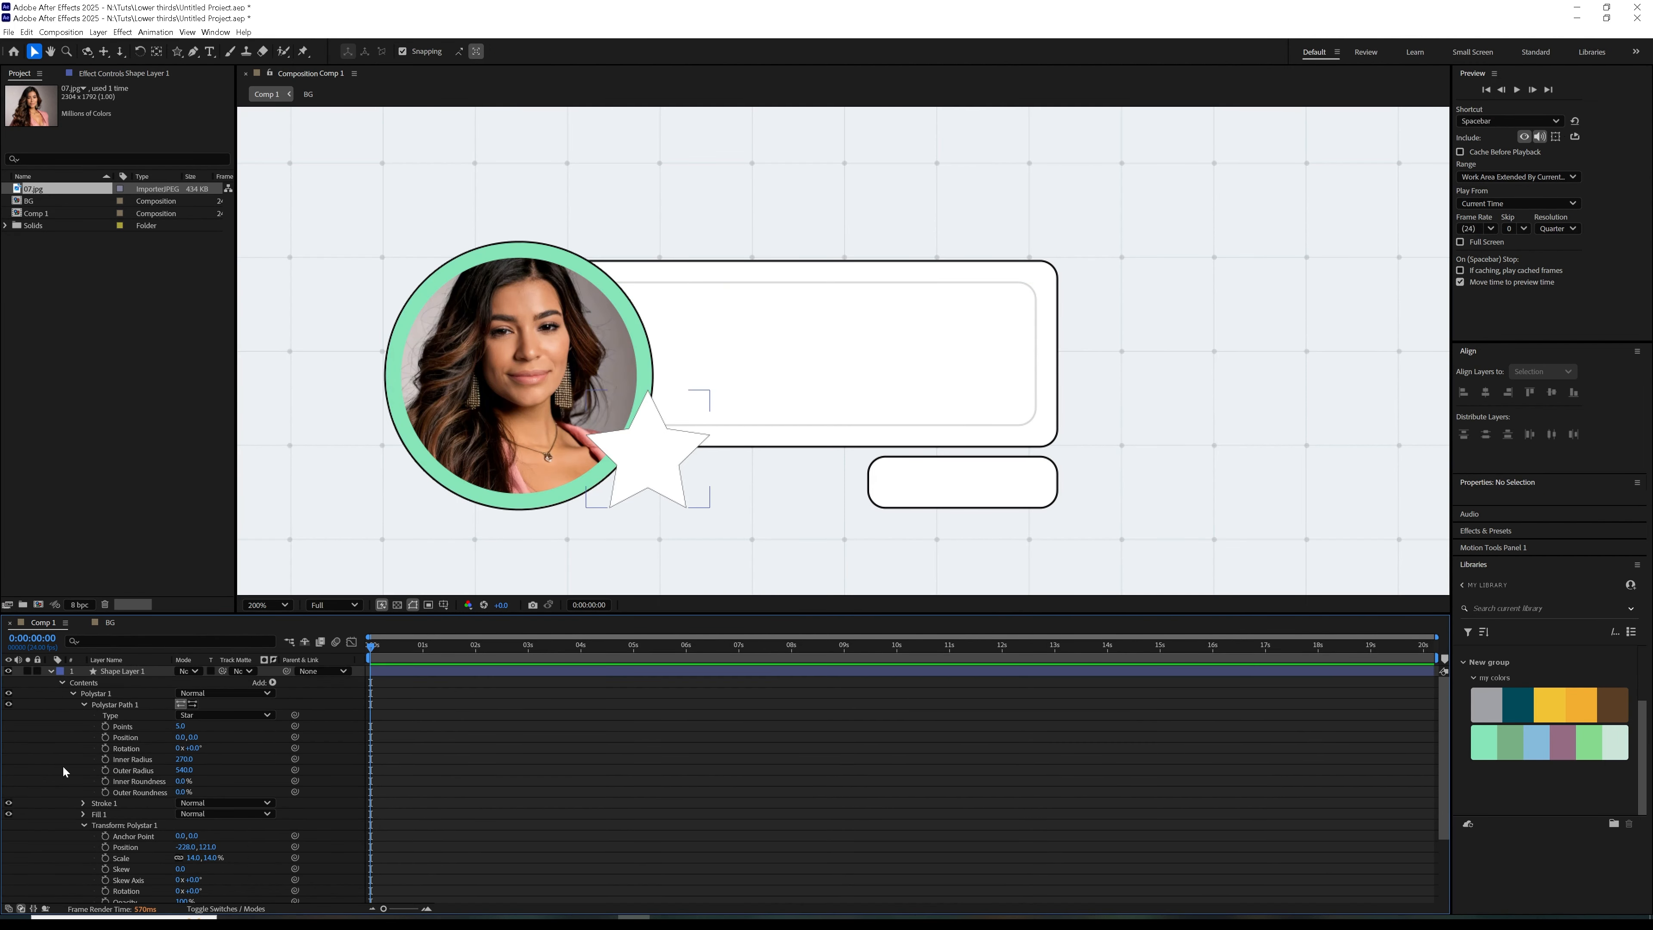
{"action": "left_click", "coordinate": [132, 707]}
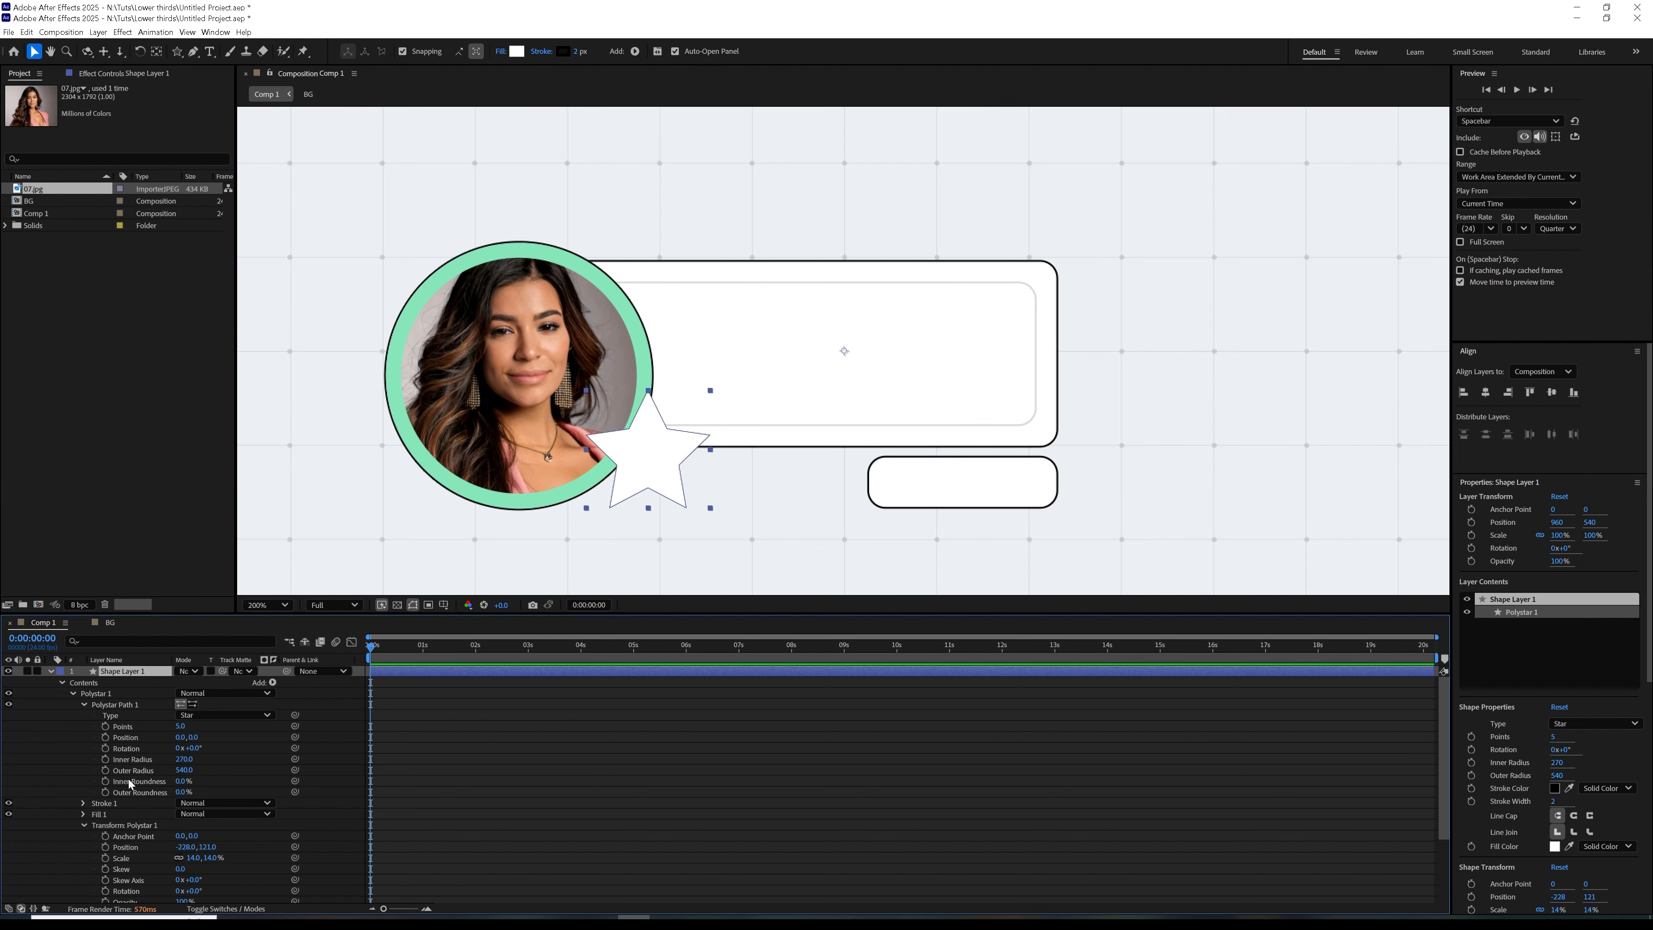
{"action": "scroll", "coordinate": [131, 784], "scroll_direction": "down", "scroll_amount": 3}
{"action": "left_click", "coordinate": [83, 711]}
{"action": "left_click_drag", "start_coordinate": [180, 755], "coordinate": [182, 754]}
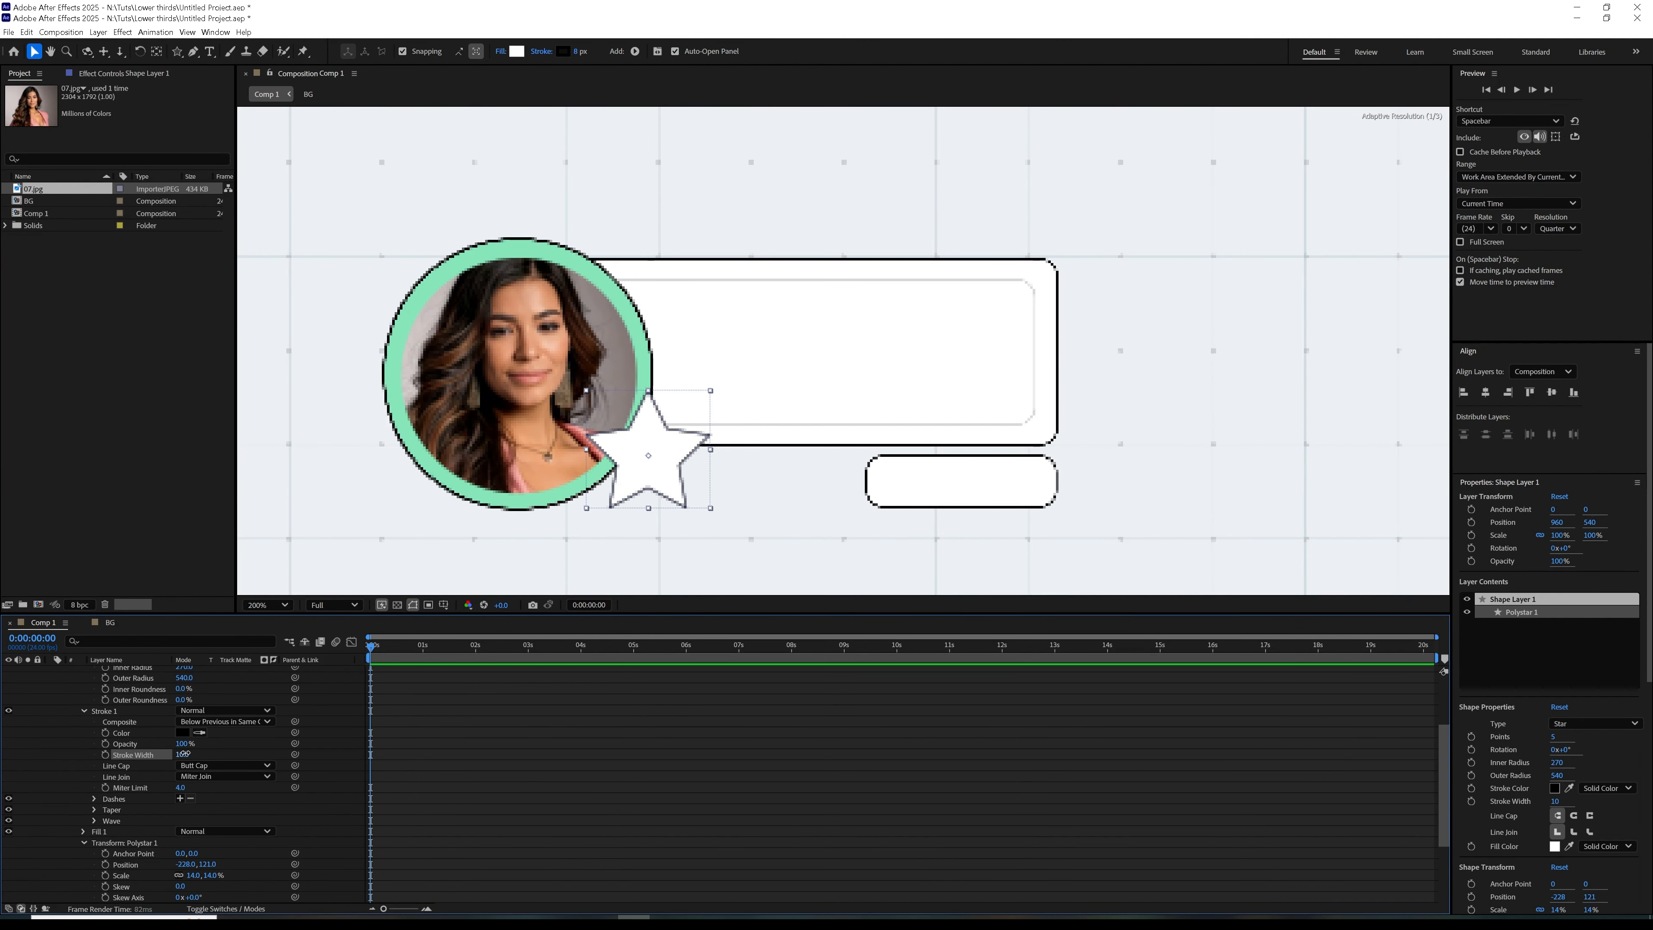
{"action": "left_click", "coordinate": [332, 793]}
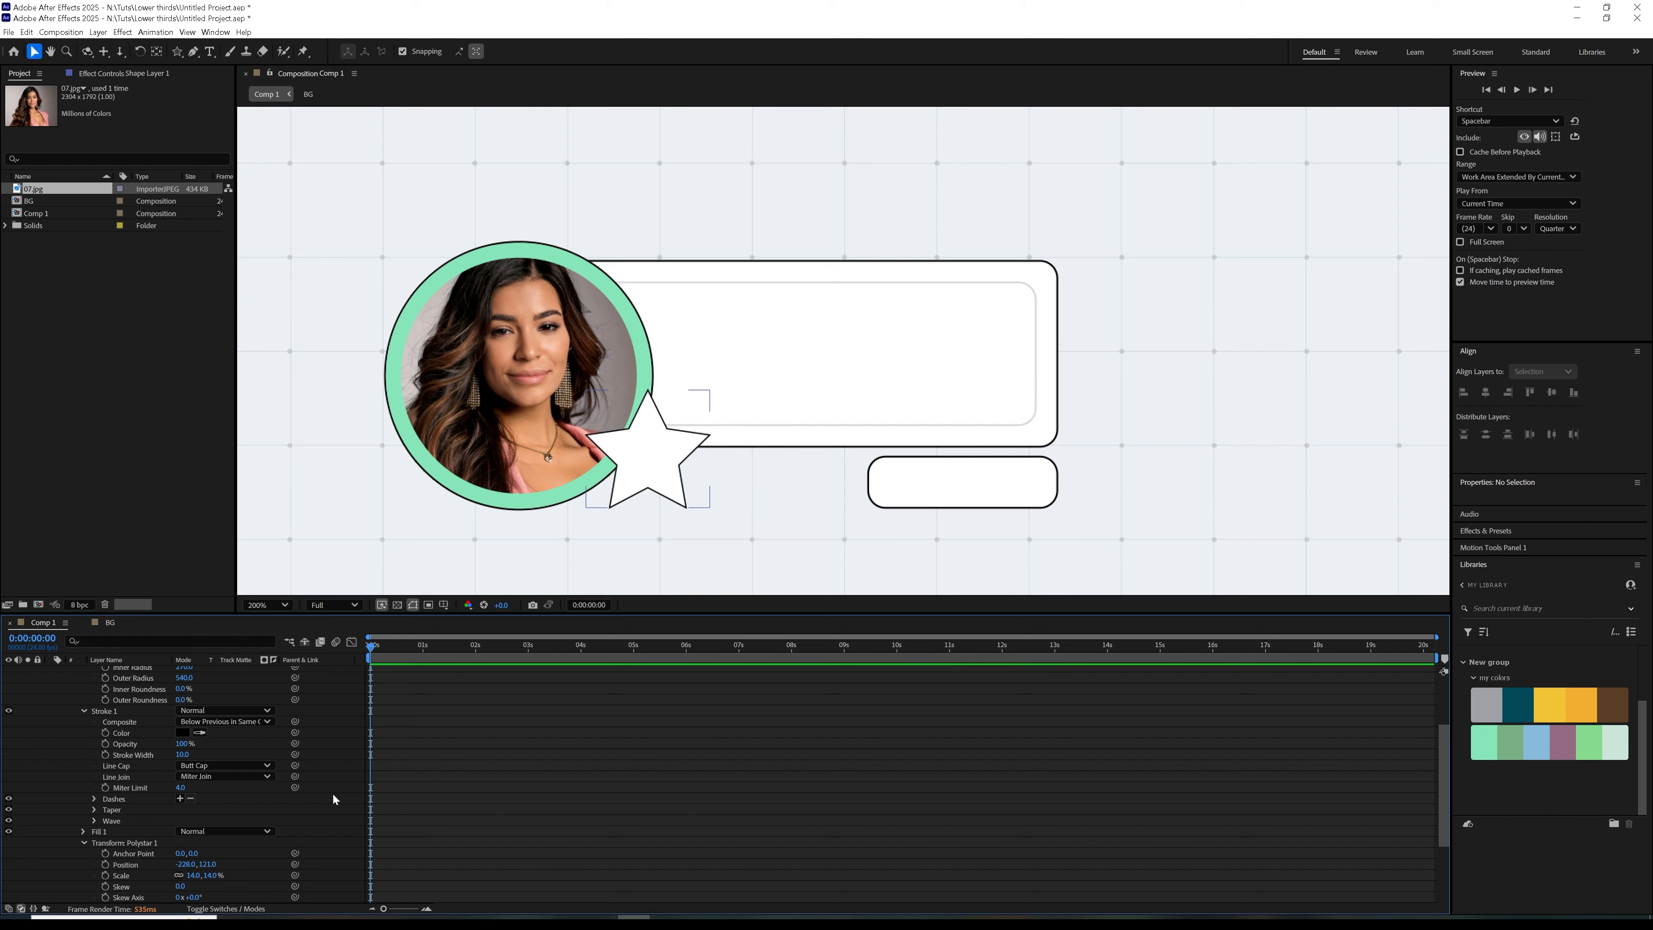
{"action": "left_click_drag", "start_coordinate": [182, 754], "coordinate": [186, 754]}
{"action": "left_click", "coordinate": [355, 750]}
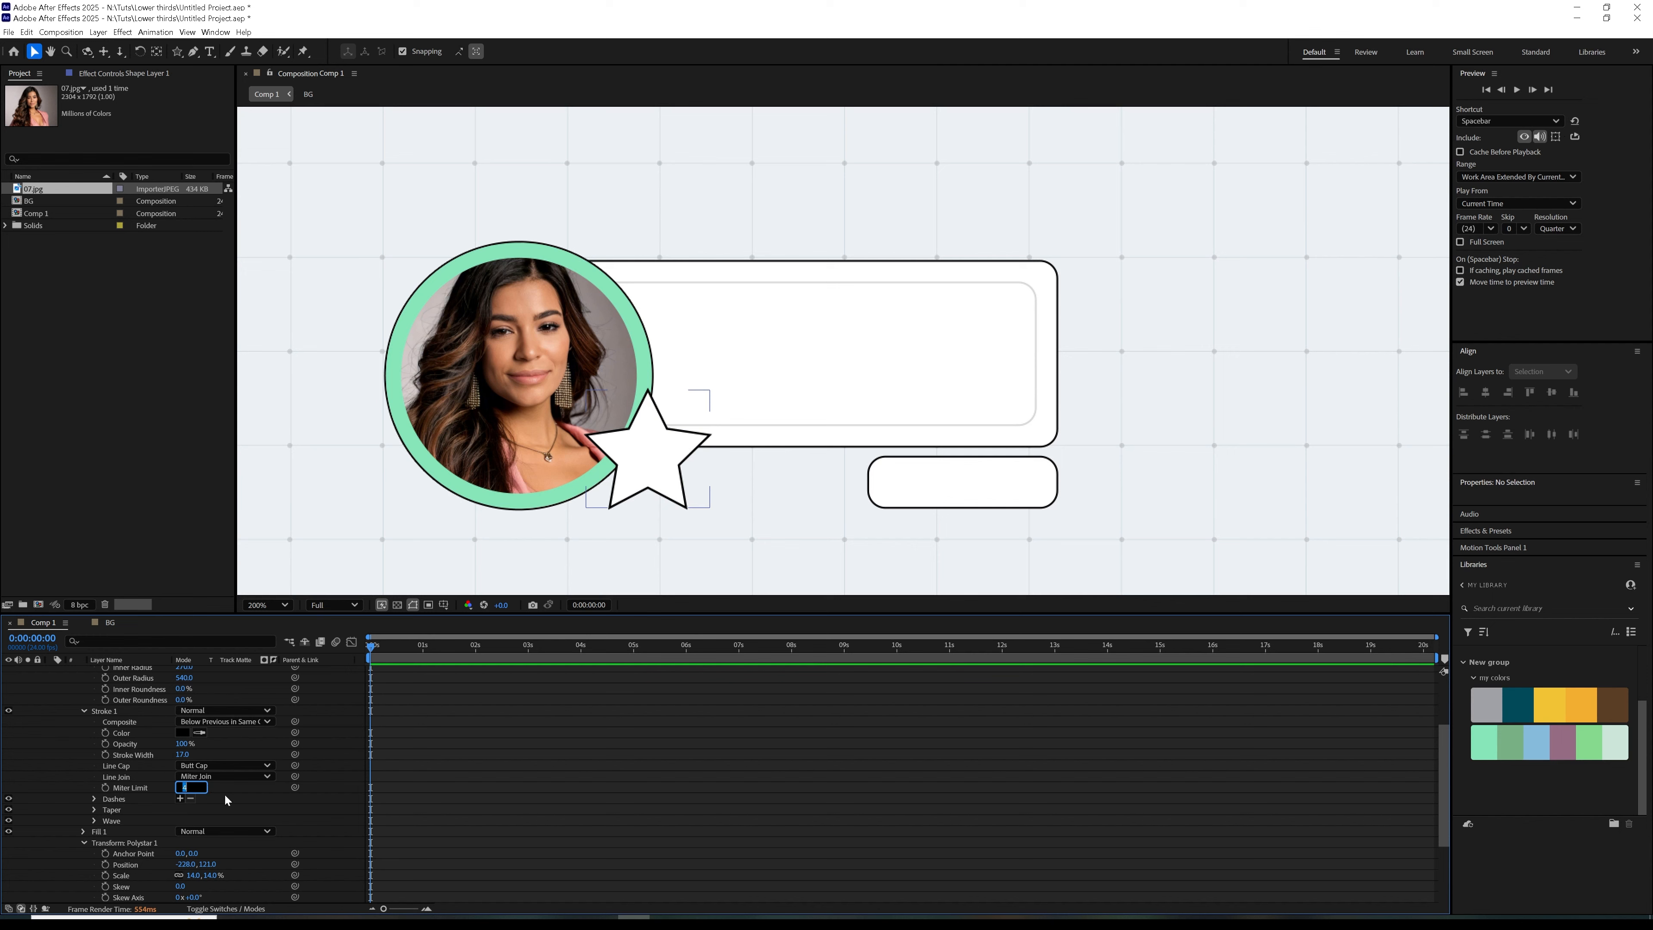
{"action": "left_click_drag", "start_coordinate": [185, 754], "coordinate": [180, 754]}
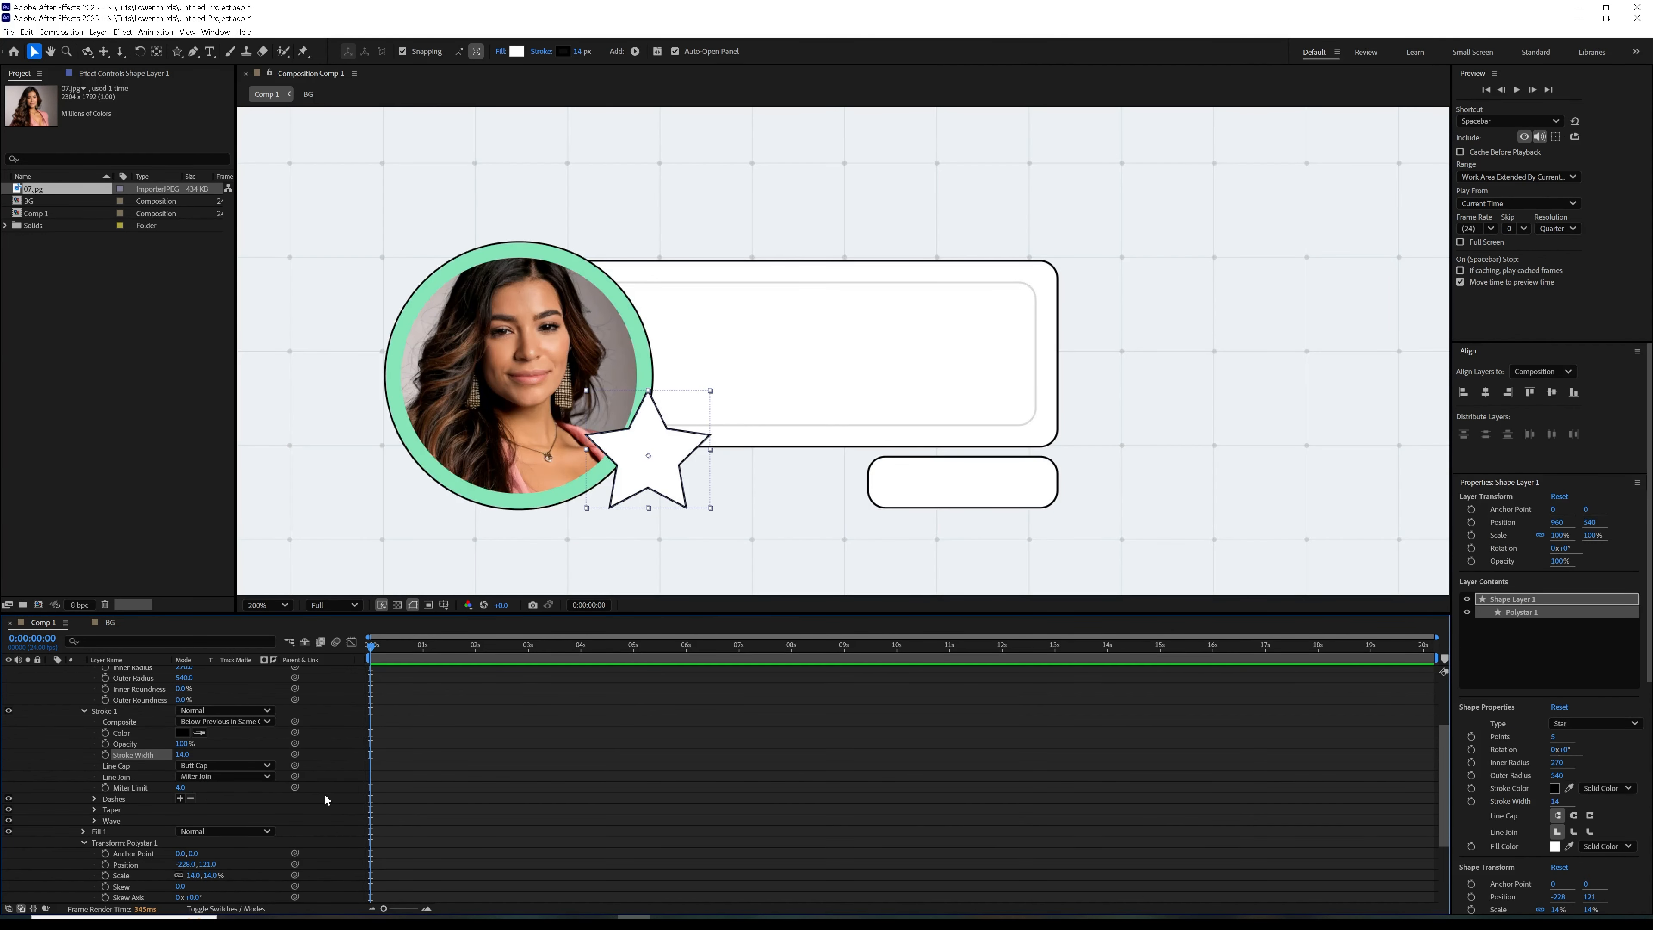
{"action": "left_click", "coordinate": [336, 790]}
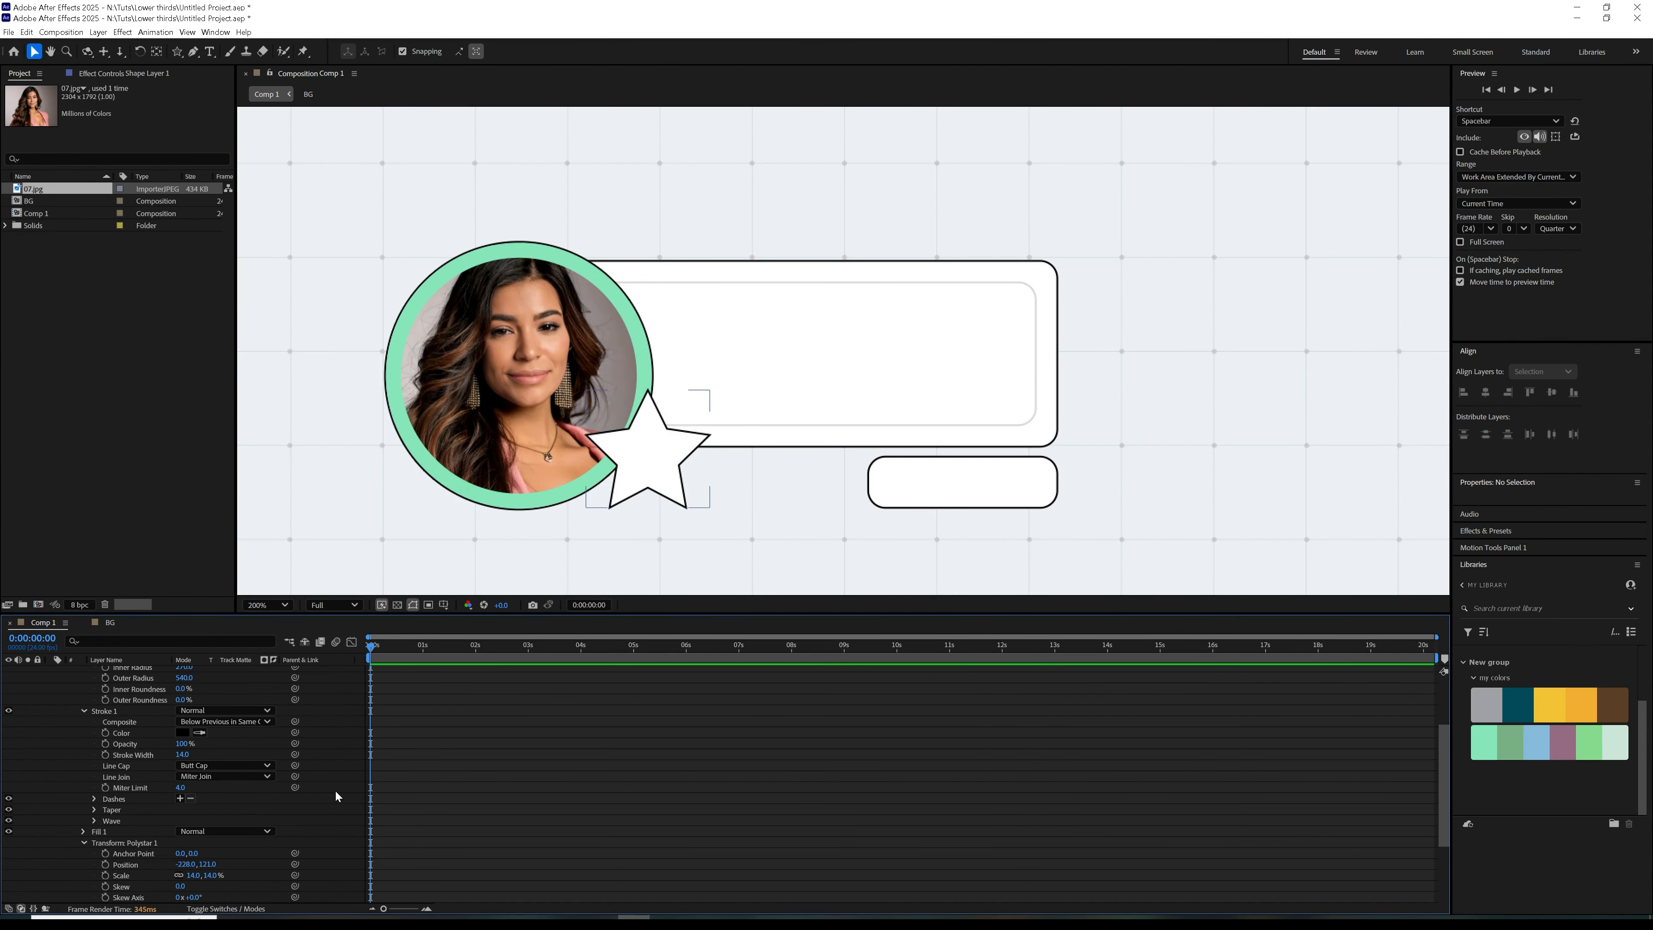
Turn the star into a spiky badge by setting its number of points to 11
{"action": "scroll", "coordinate": [96, 758], "scroll_direction": "up", "scroll_amount": 5}
{"action": "left_click", "coordinate": [77, 673]}
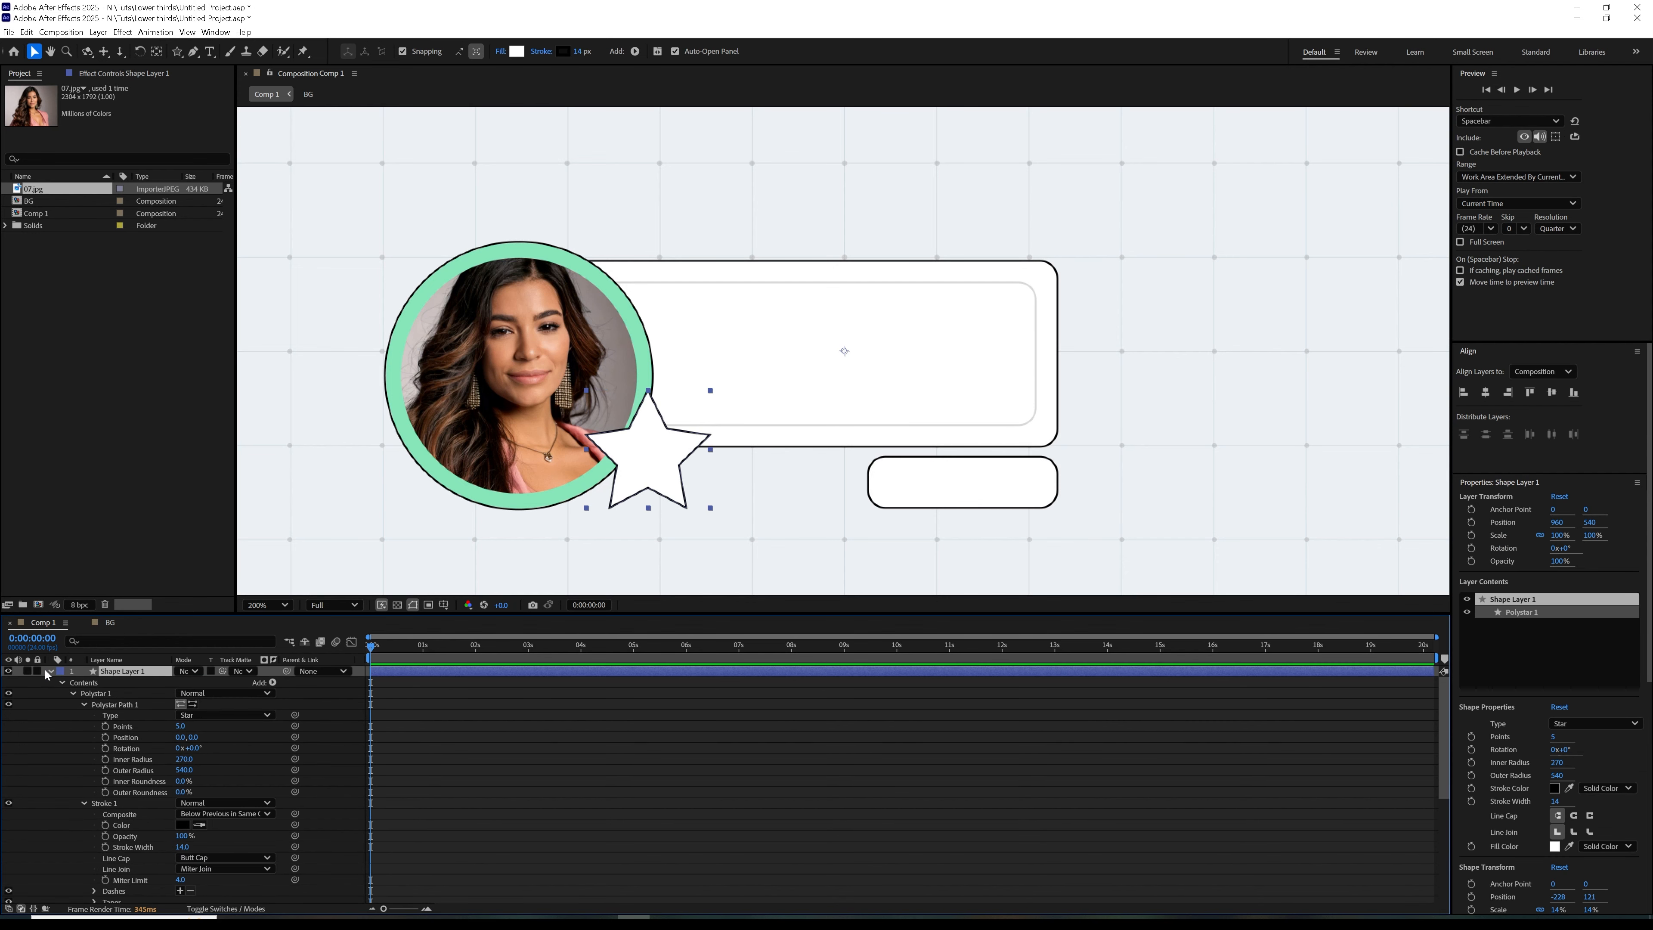
{"action": "left_click", "coordinate": [50, 671]}
{"action": "left_click", "coordinate": [266, 764]}
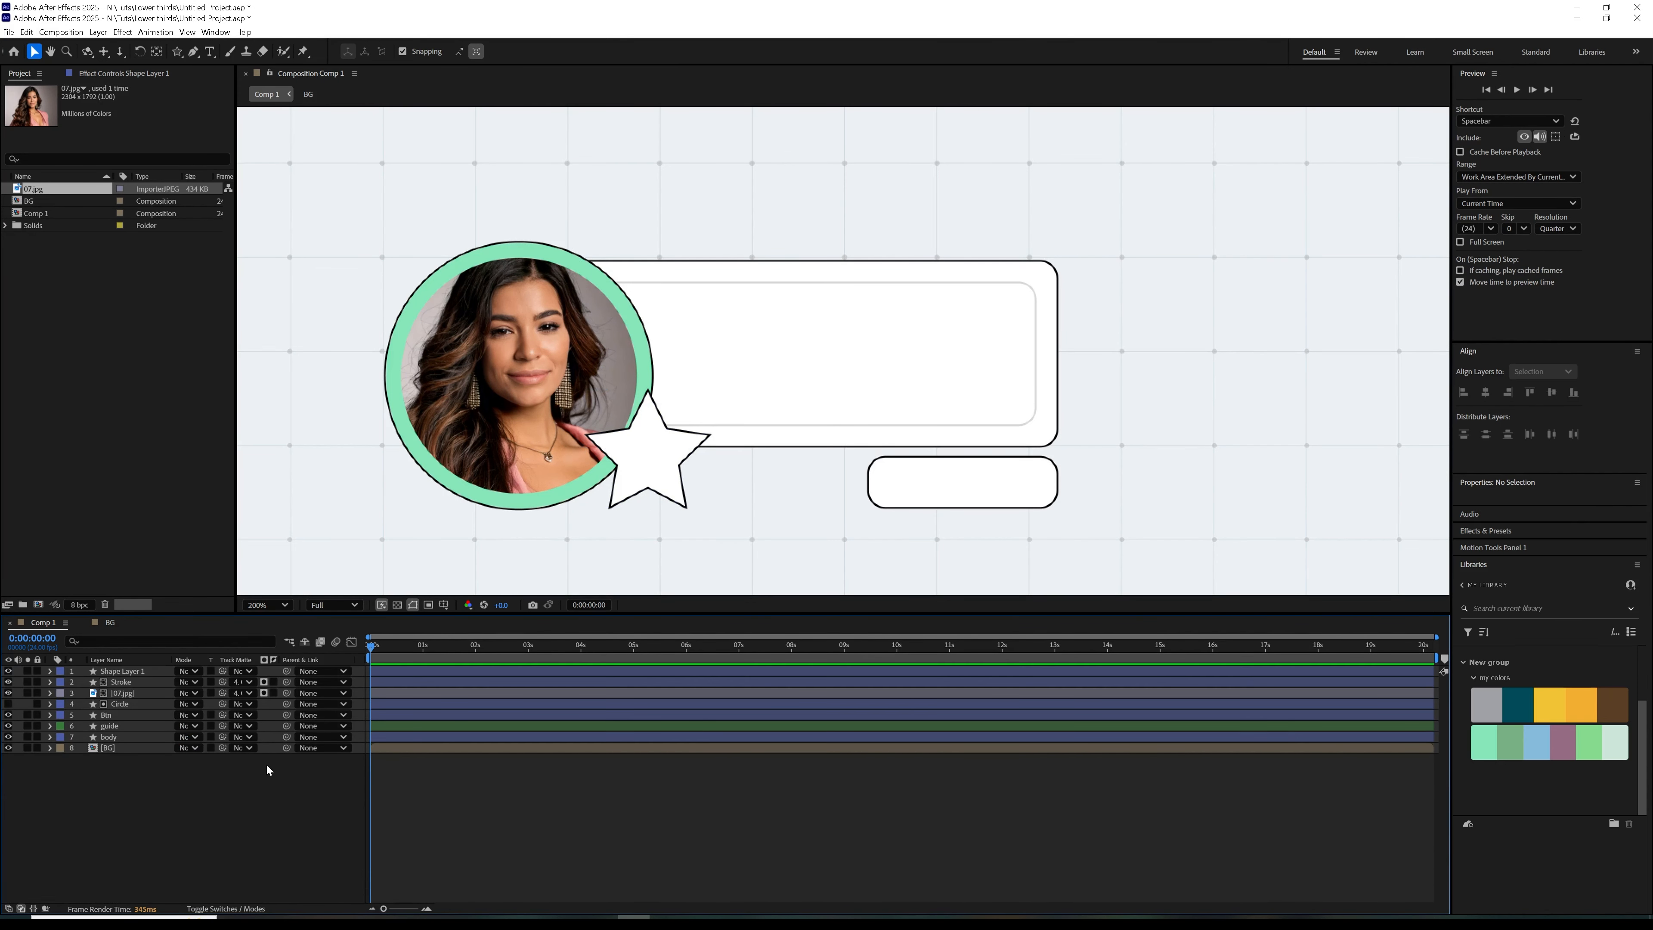
{"action": "left_click", "coordinate": [50, 672]}
{"action": "left_click_drag", "start_coordinate": [180, 727], "coordinate": [180, 728]}
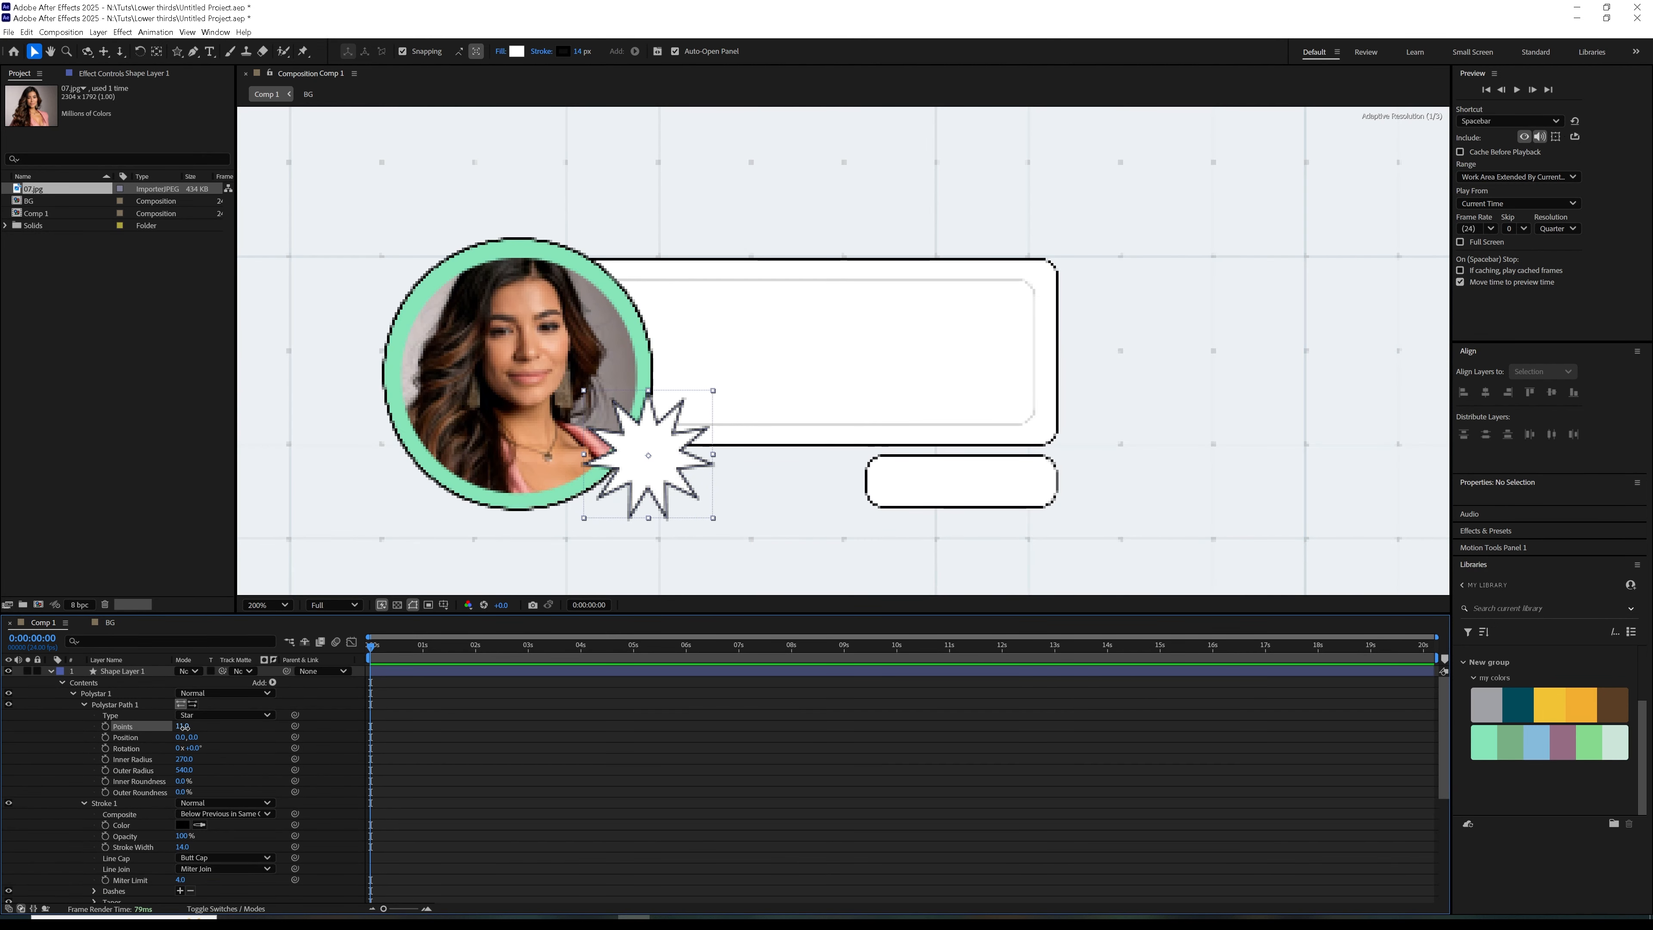
{"action": "left_click", "coordinate": [106, 671]}
{"action": "left_click", "coordinate": [50, 671]}
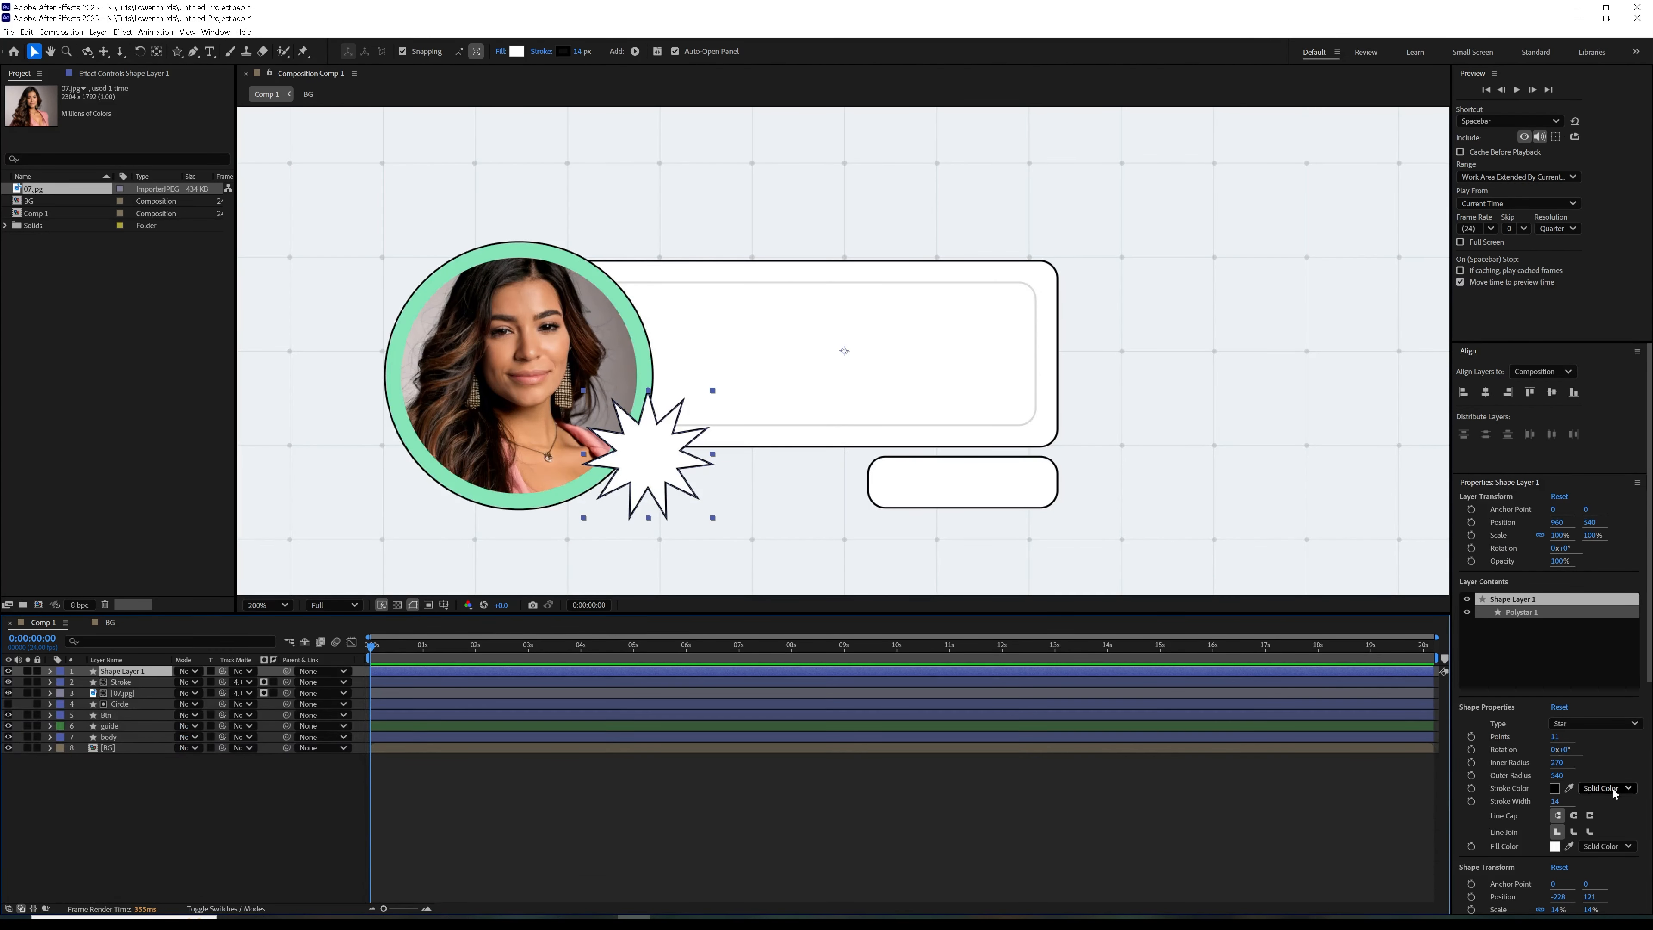
Change the fill colour of the star badge to purple-blue #6B43FF
{"action": "scroll", "coordinate": [1634, 741], "scroll_direction": "down", "scroll_amount": 5}
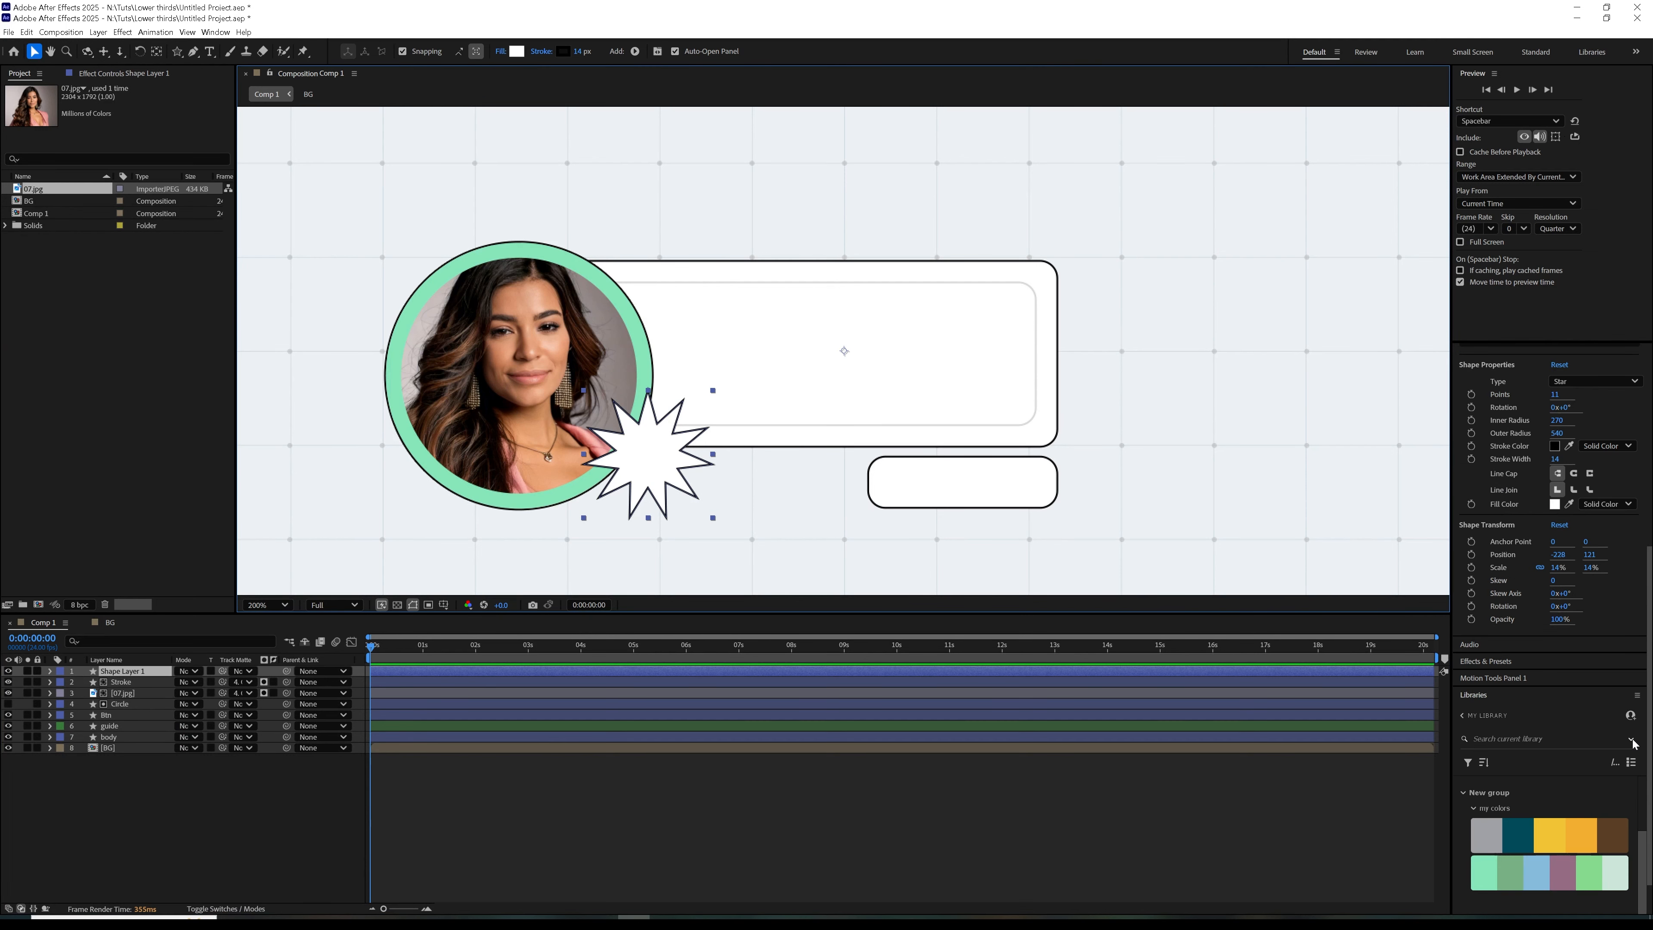
{"action": "left_click", "coordinate": [518, 53]}
{"action": "left_click_drag", "start_coordinate": [873, 500], "coordinate": [868, 439]}
{"action": "left_click", "coordinate": [839, 442]}
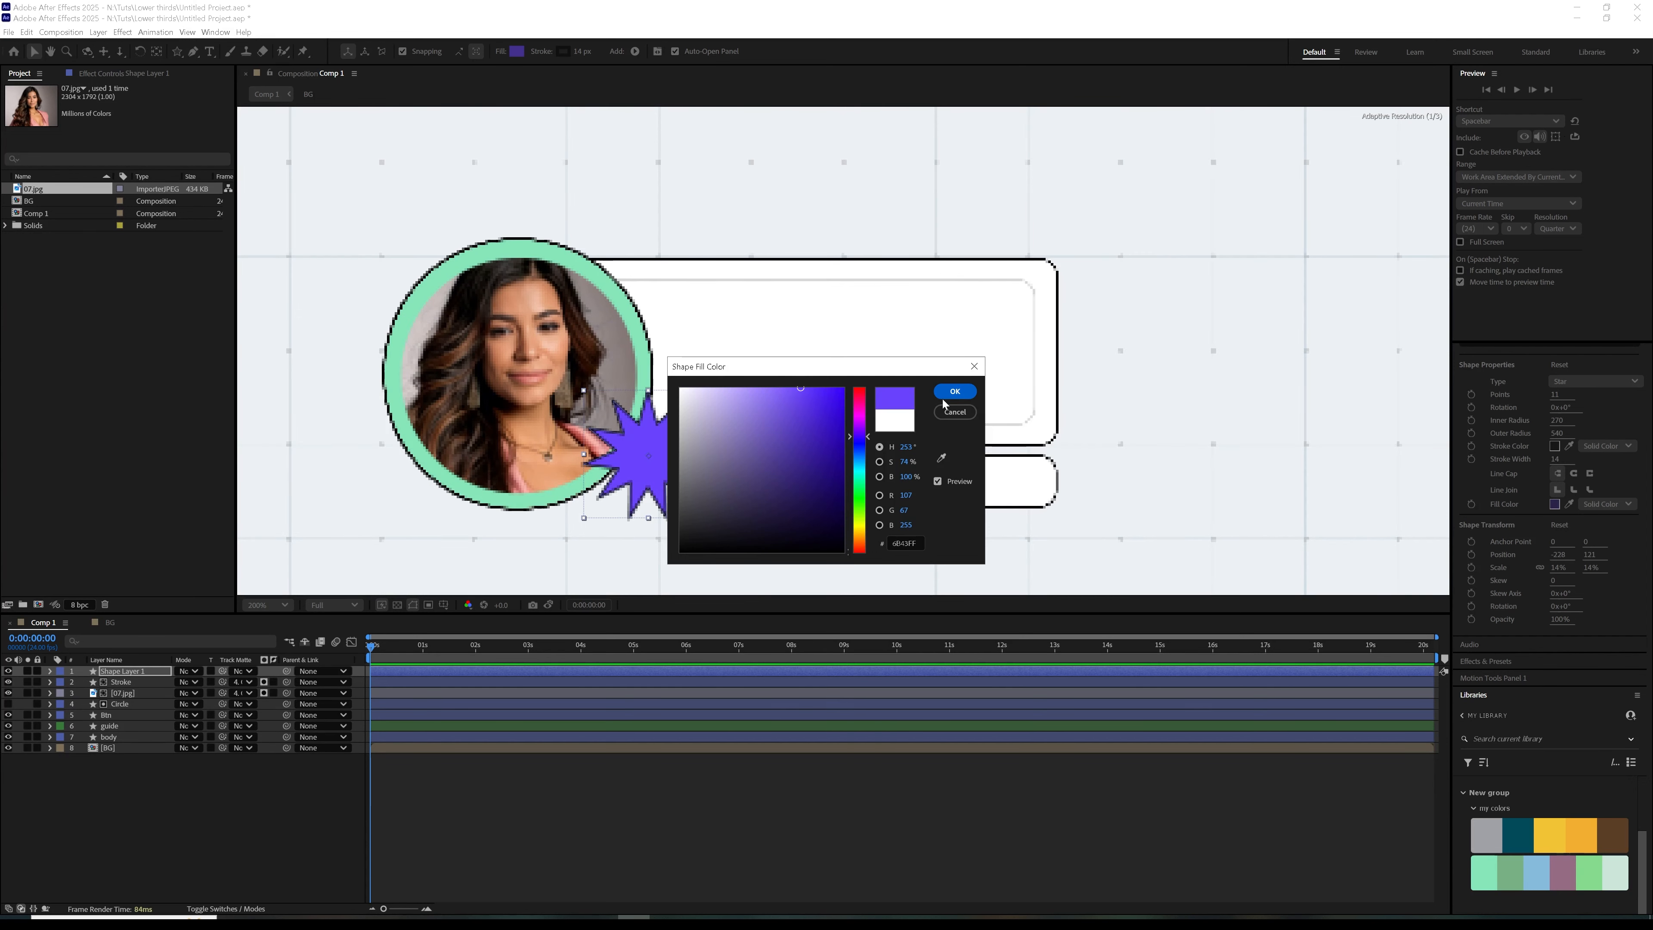
{"action": "left_click", "coordinate": [955, 391]}
{"action": "left_click", "coordinate": [260, 836]}
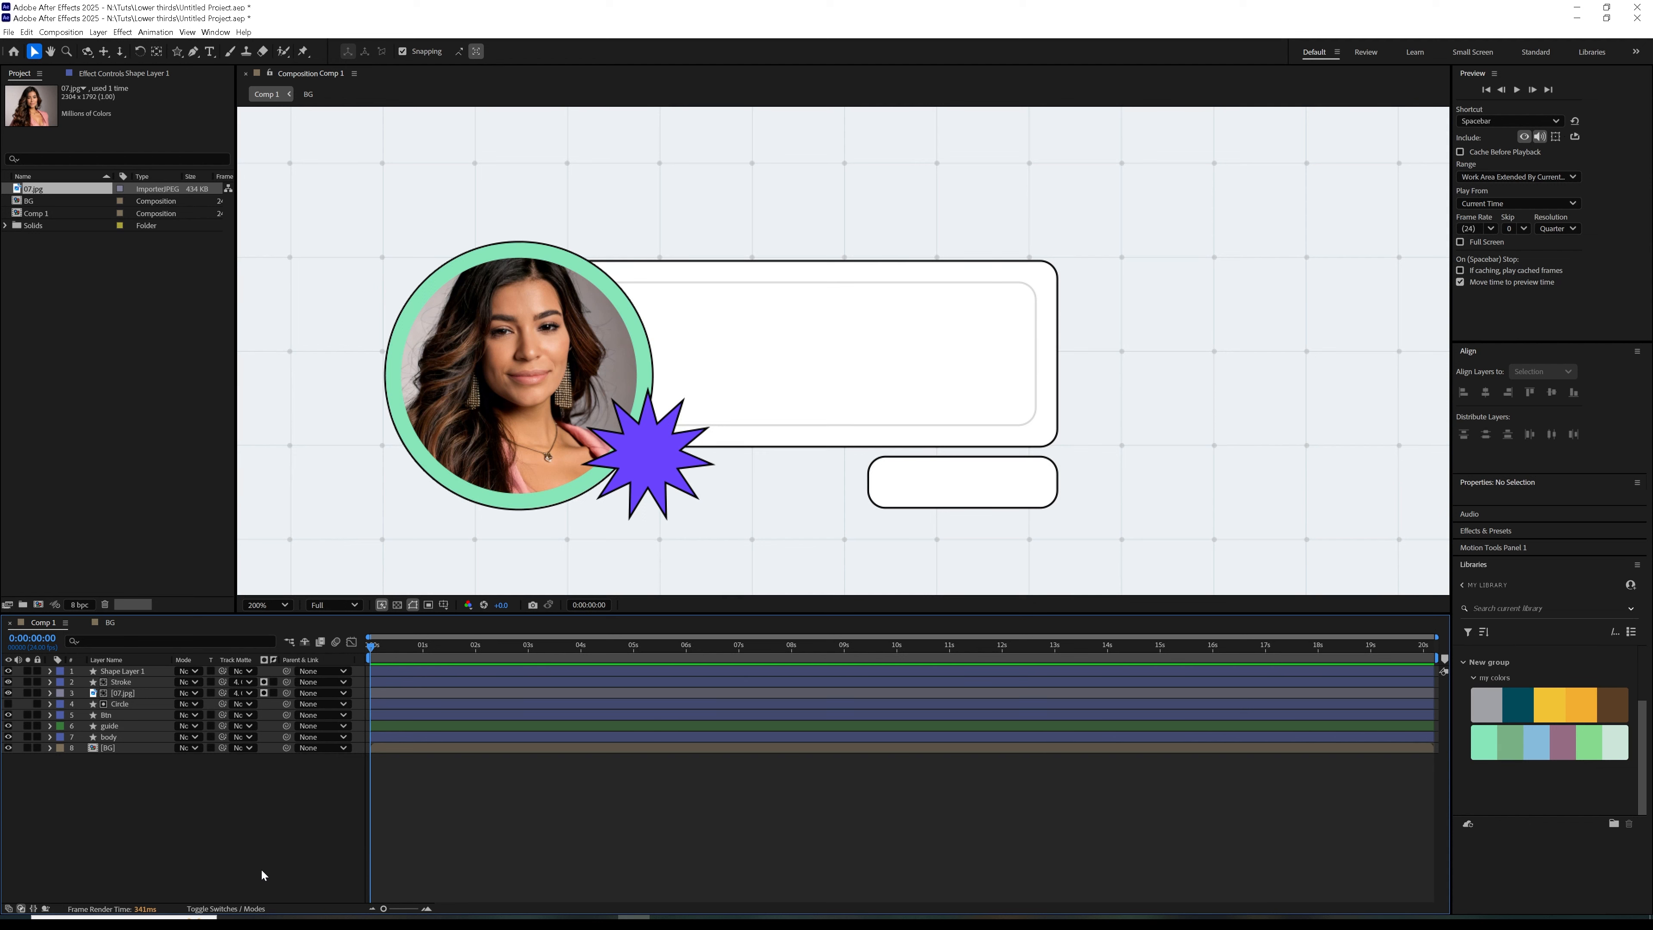
Add the title text "nvidstudio" in the upper part of the body box and move it closer to the photo circle
{"action": "left_click", "coordinate": [209, 51]}
{"action": "left_click", "coordinate": [707, 335]}
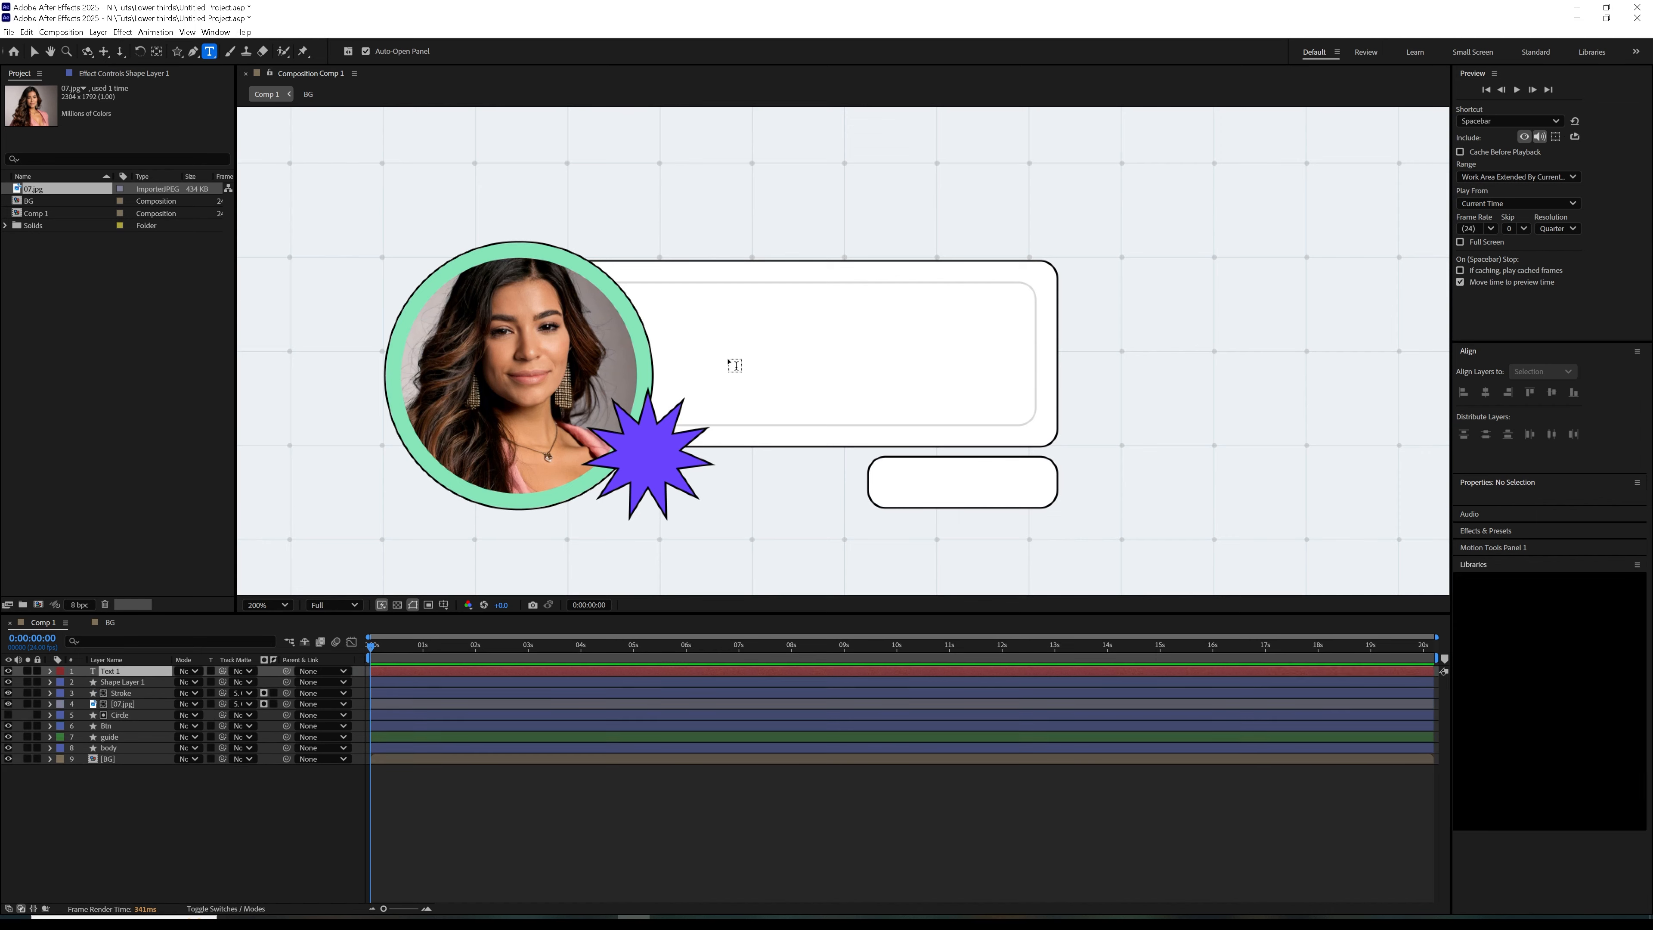
{"action": "type", "text": "nvidstudio"}
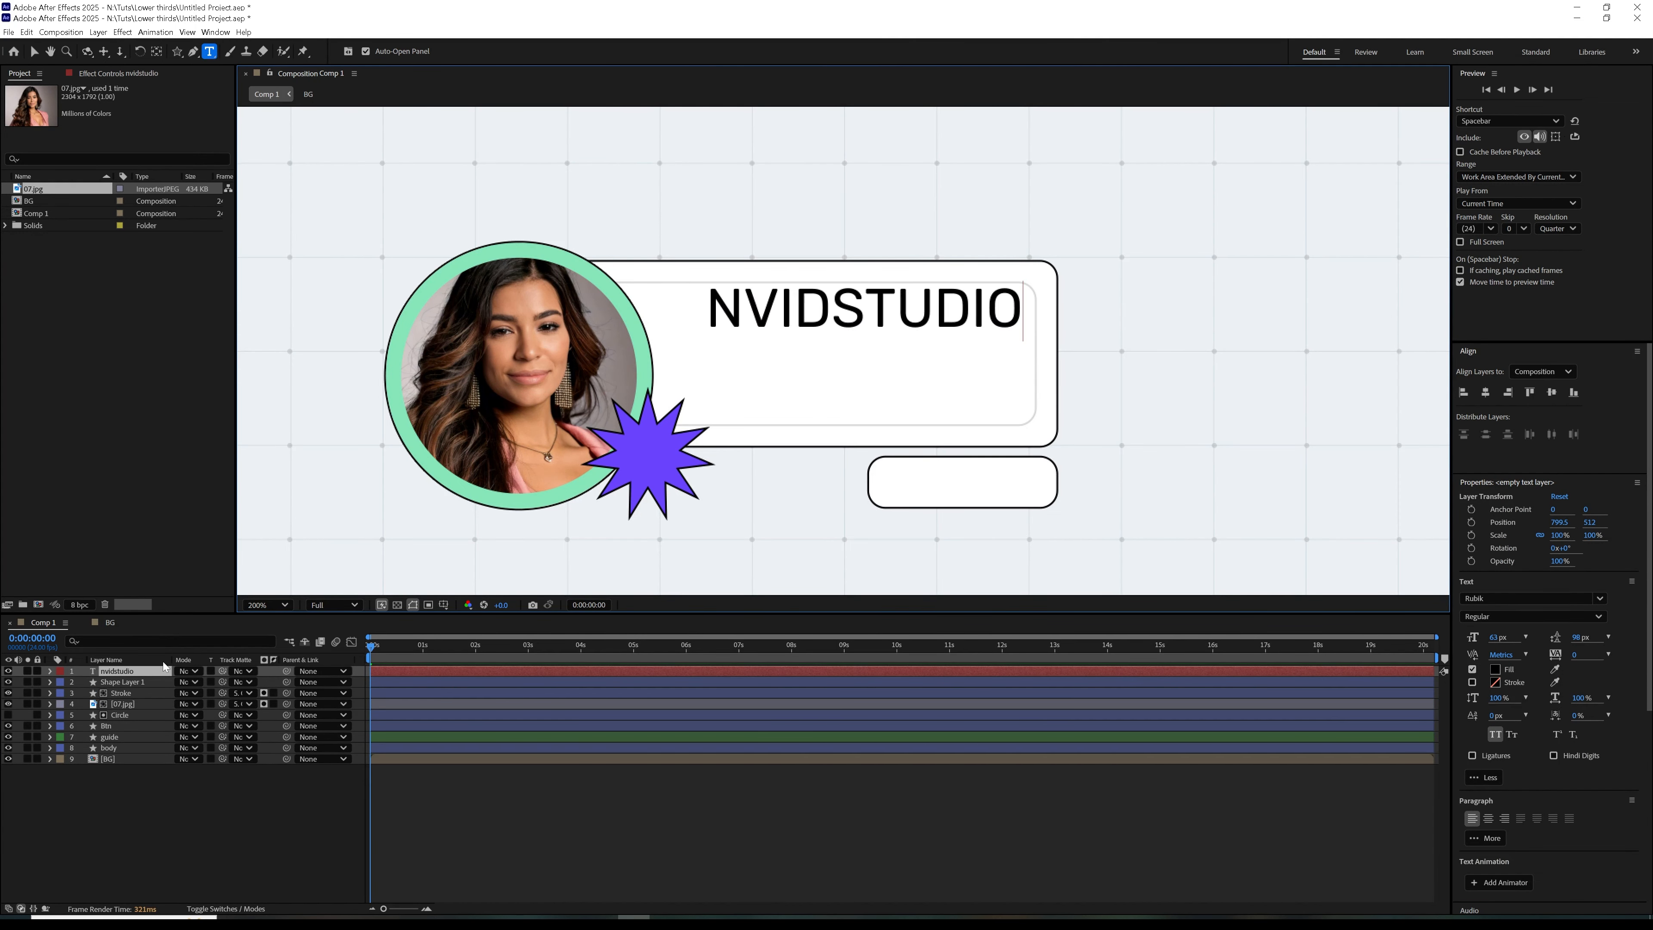
{"action": "left_click", "coordinate": [164, 666]}
{"action": "left_click", "coordinate": [36, 52]}
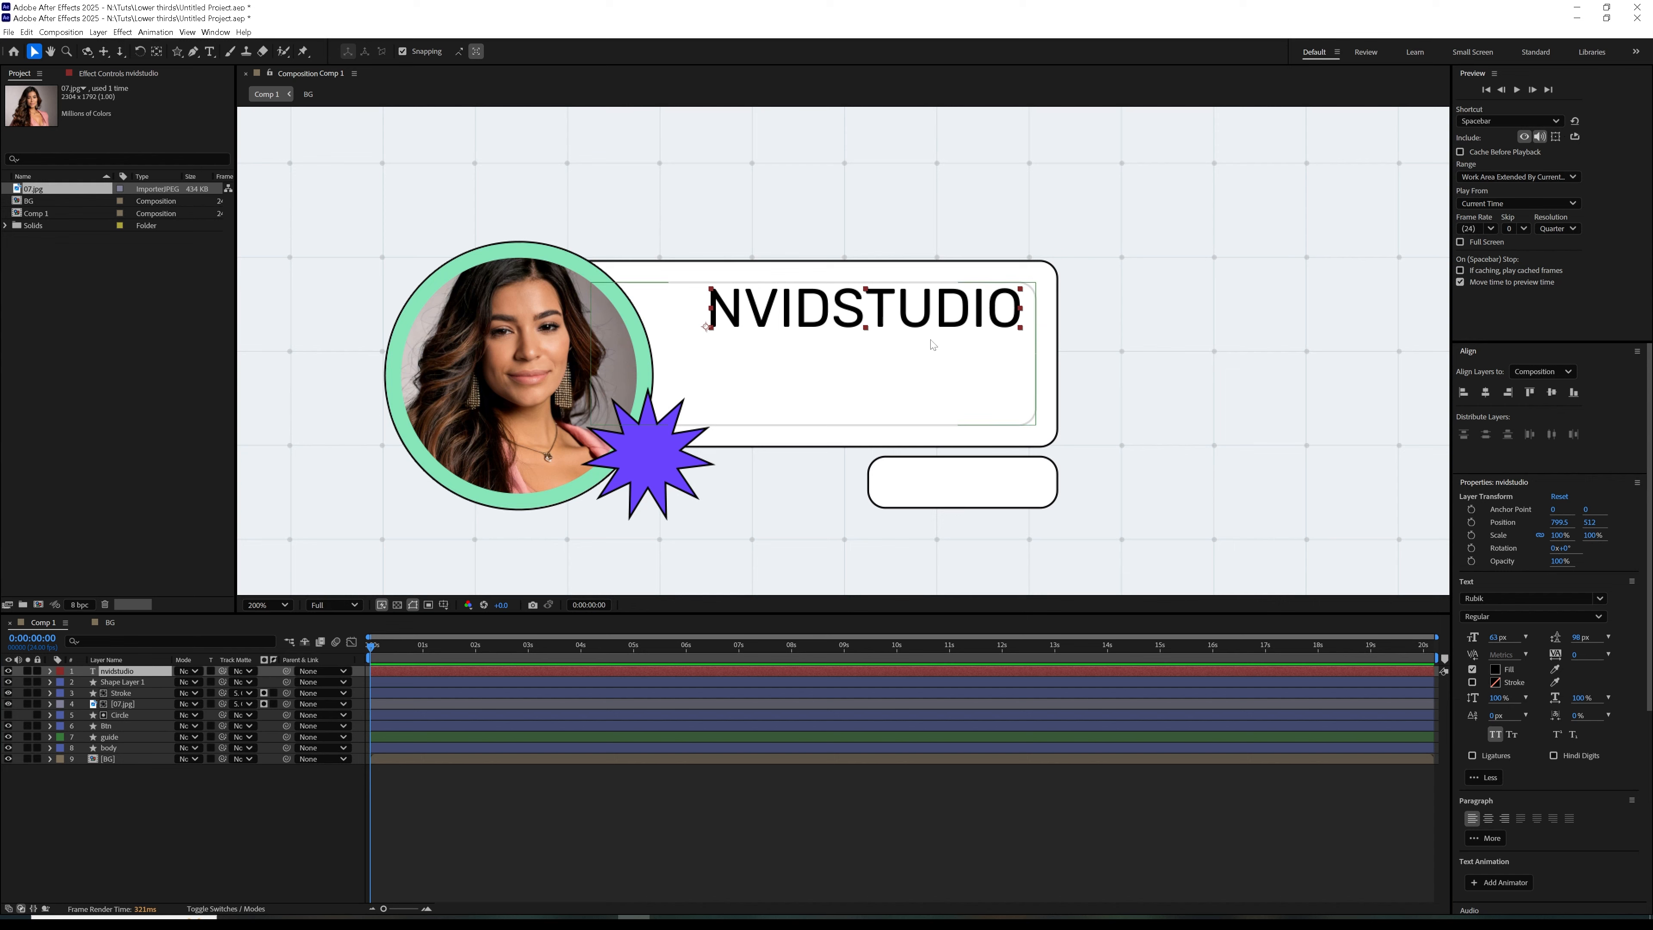
{"action": "left_click_drag", "start_coordinate": [939, 317], "coordinate": [900, 319]}
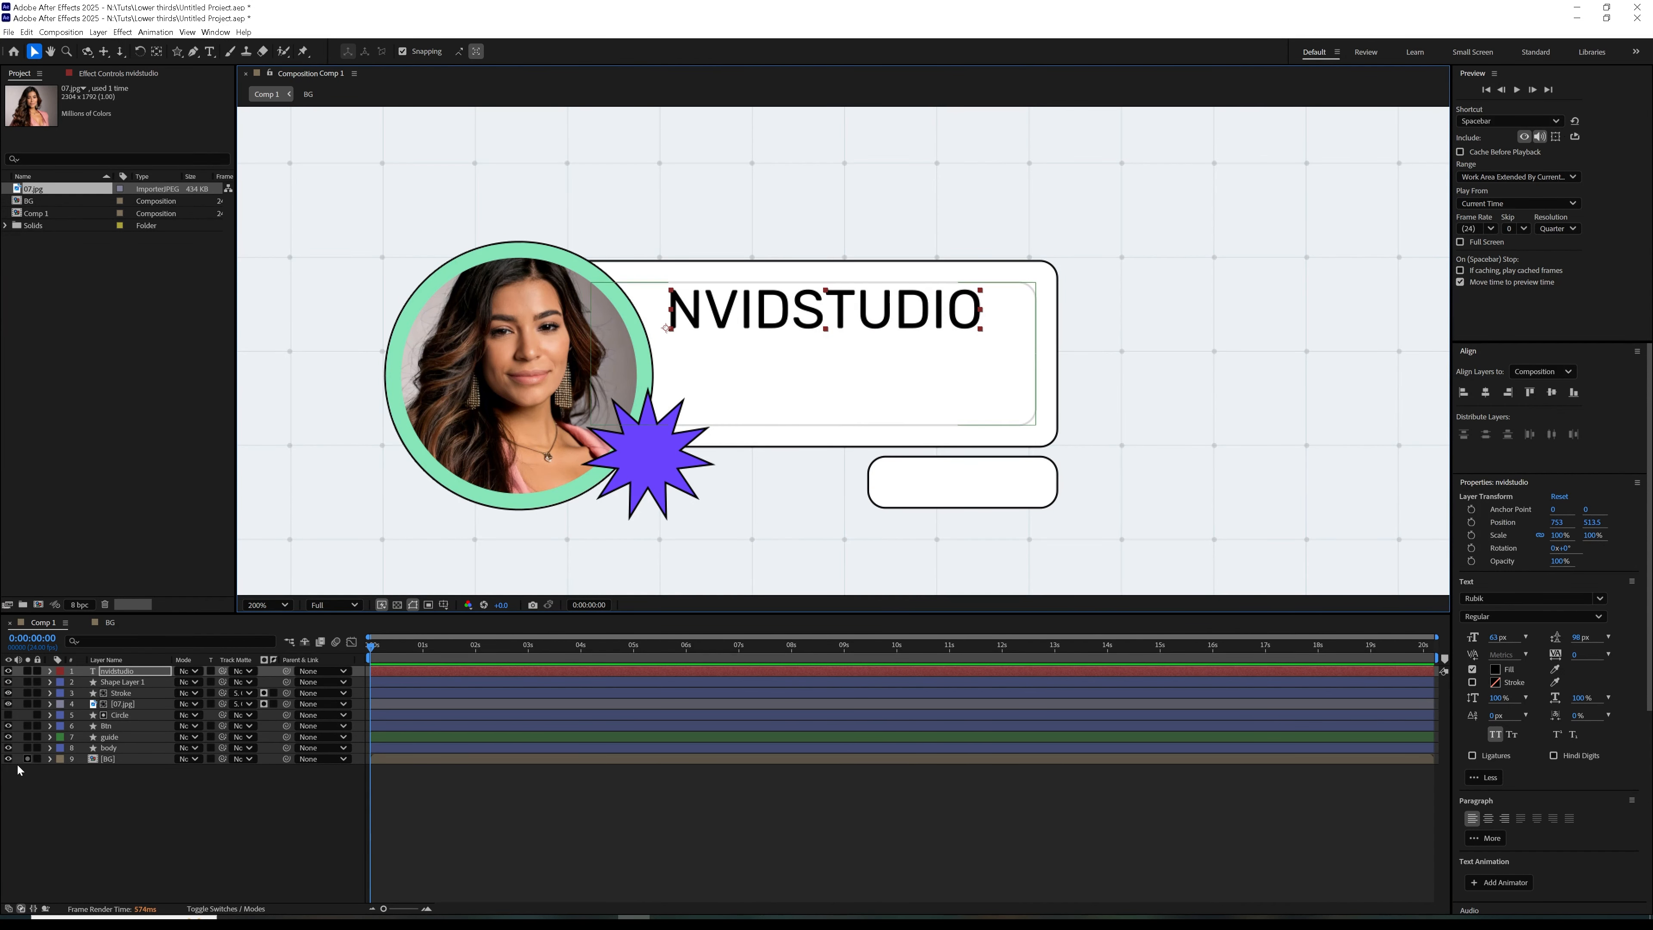
Check the layout with the guide layer briefly hidden, and nudge the nvidstudio title slightly down within the guide frame
{"action": "left_click", "coordinate": [111, 738]}
{"action": "left_click", "coordinate": [7, 736]}
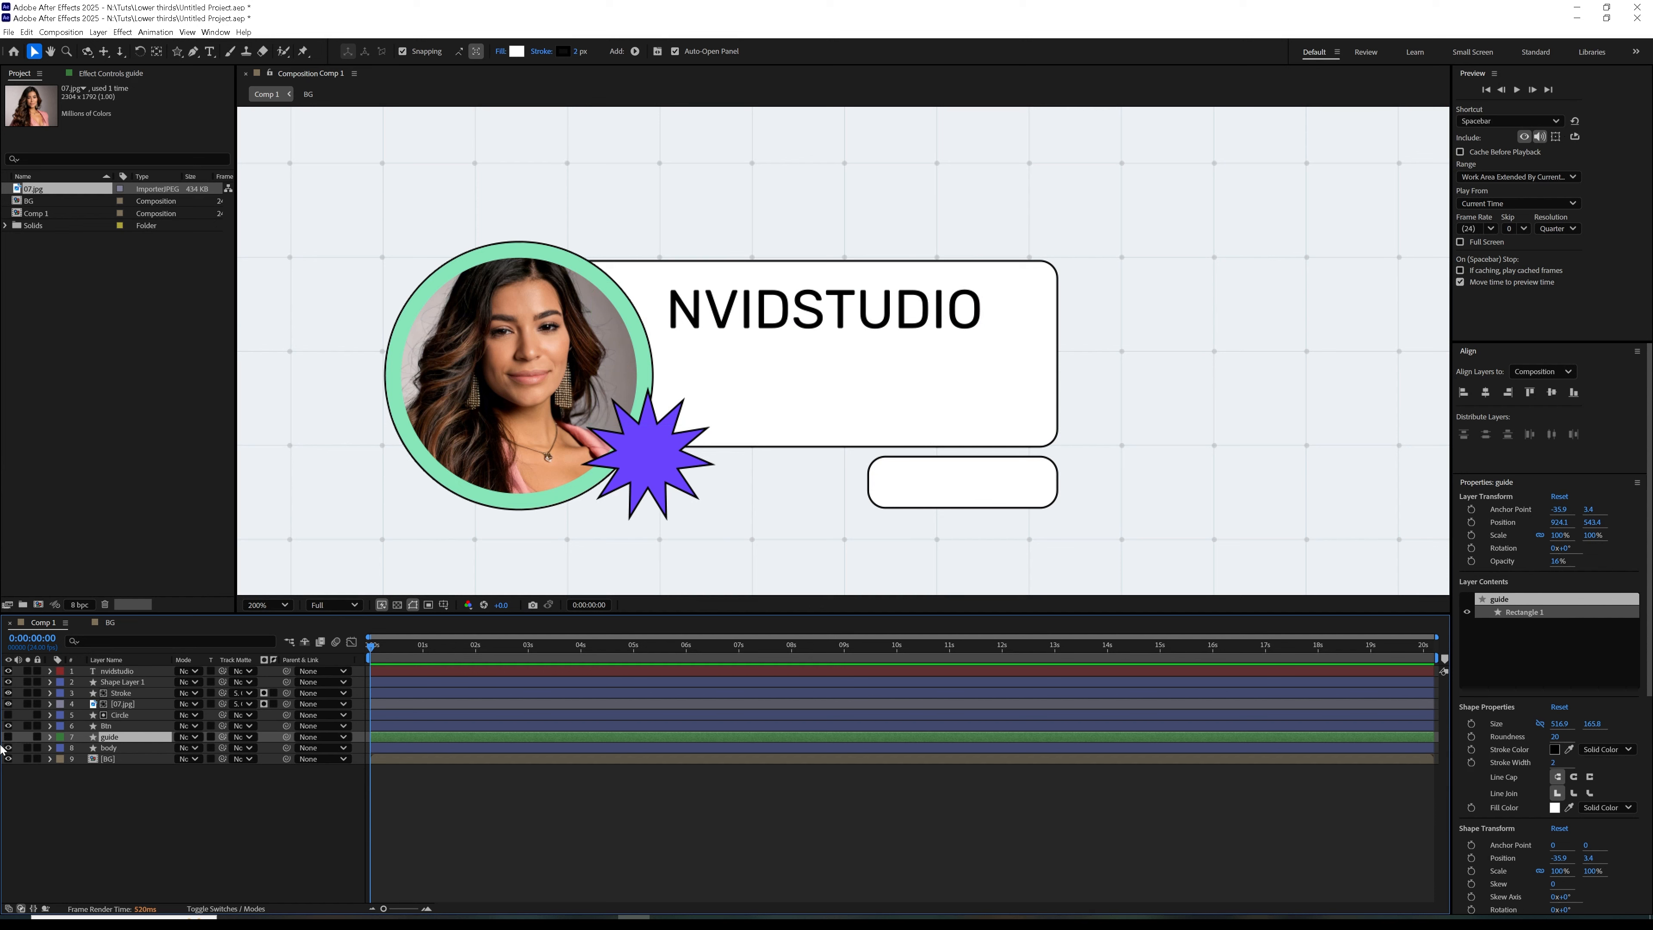
{"action": "left_click", "coordinate": [7, 736]}
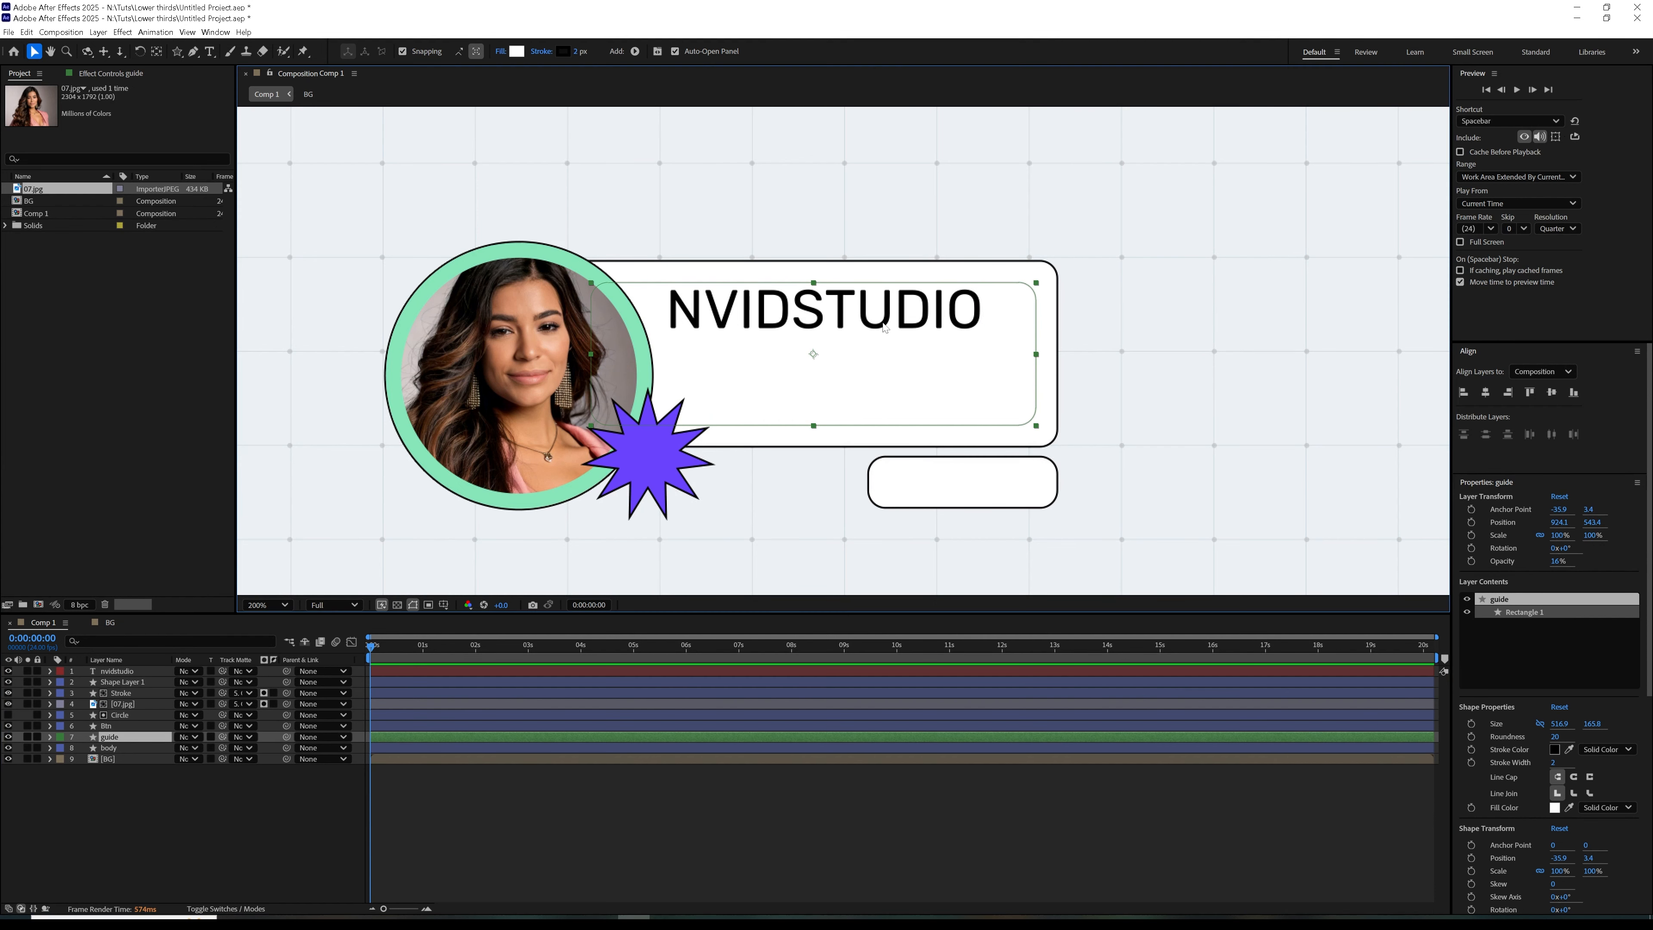
{"action": "left_click", "coordinate": [119, 671]}
{"action": "left_click_drag", "start_coordinate": [937, 318], "coordinate": [945, 324]}
Draw a paragraph text box below the nvidstudio title and paste the Lorem Ipsum placeholder text into it
{"action": "left_click", "coordinate": [210, 51]}
{"action": "left_click_drag", "start_coordinate": [715, 360], "coordinate": [997, 419]}
{"action": "type", "text": "Lorem Ipsum is simply dummy text of the printing and typesetting industry. Lorem Ipsum has been the industry's standard dummy text ever since the"}
{"action": "left_click", "coordinate": [135, 672]}
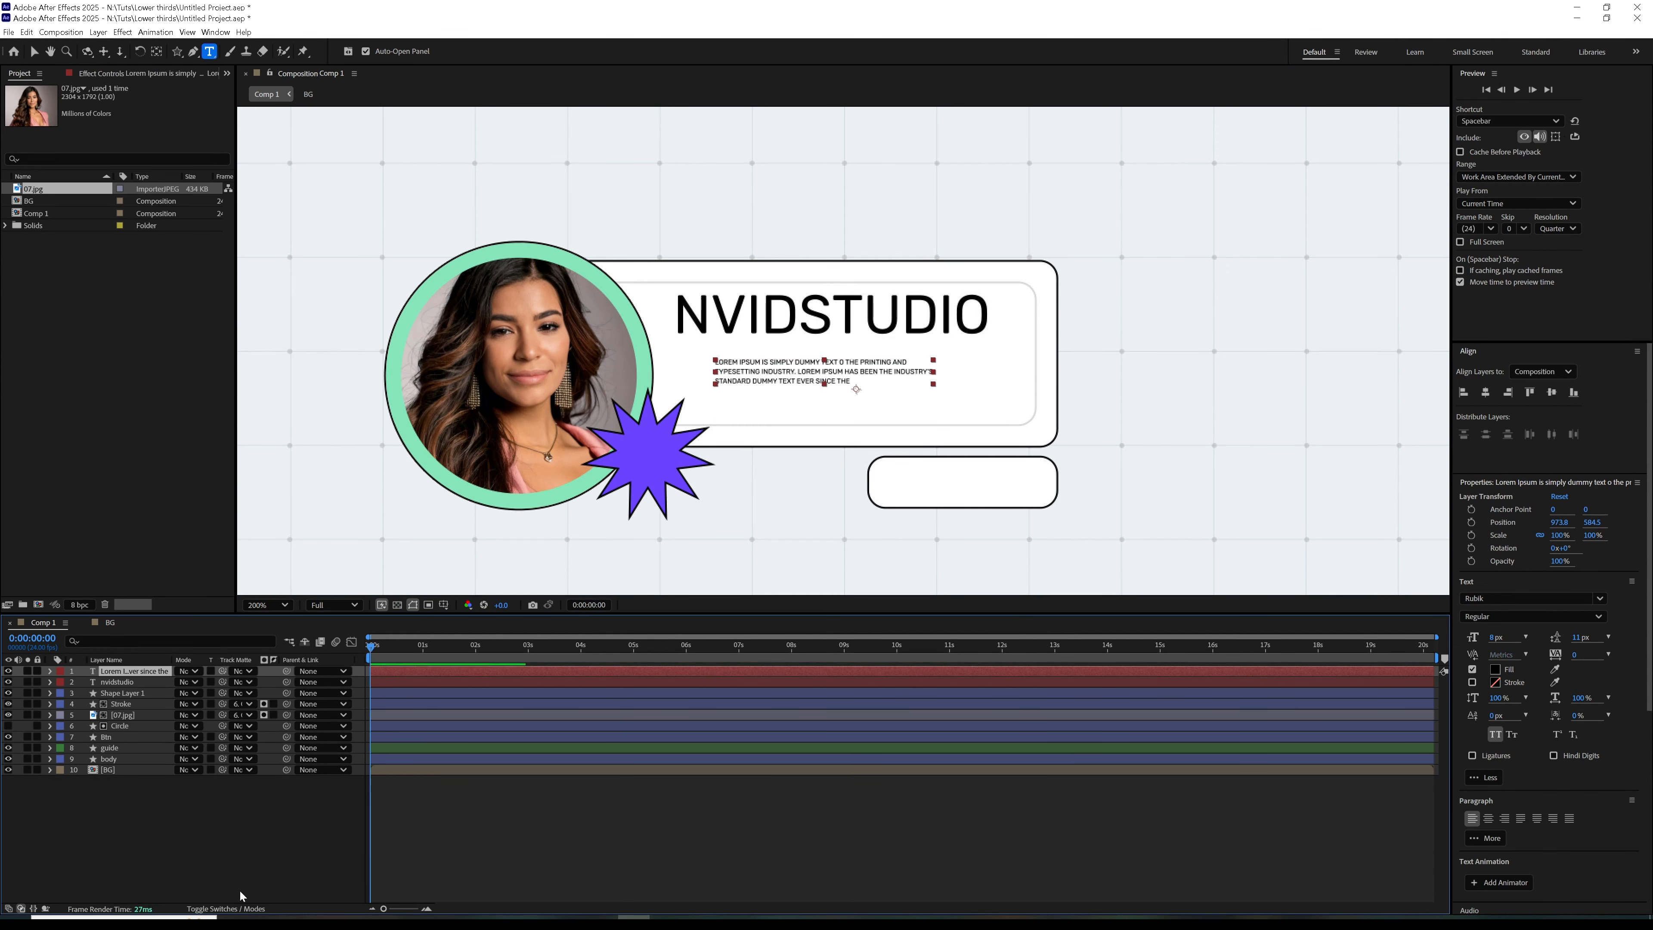
{"action": "left_click", "coordinate": [241, 893]}
{"action": "left_click", "coordinate": [34, 51]}
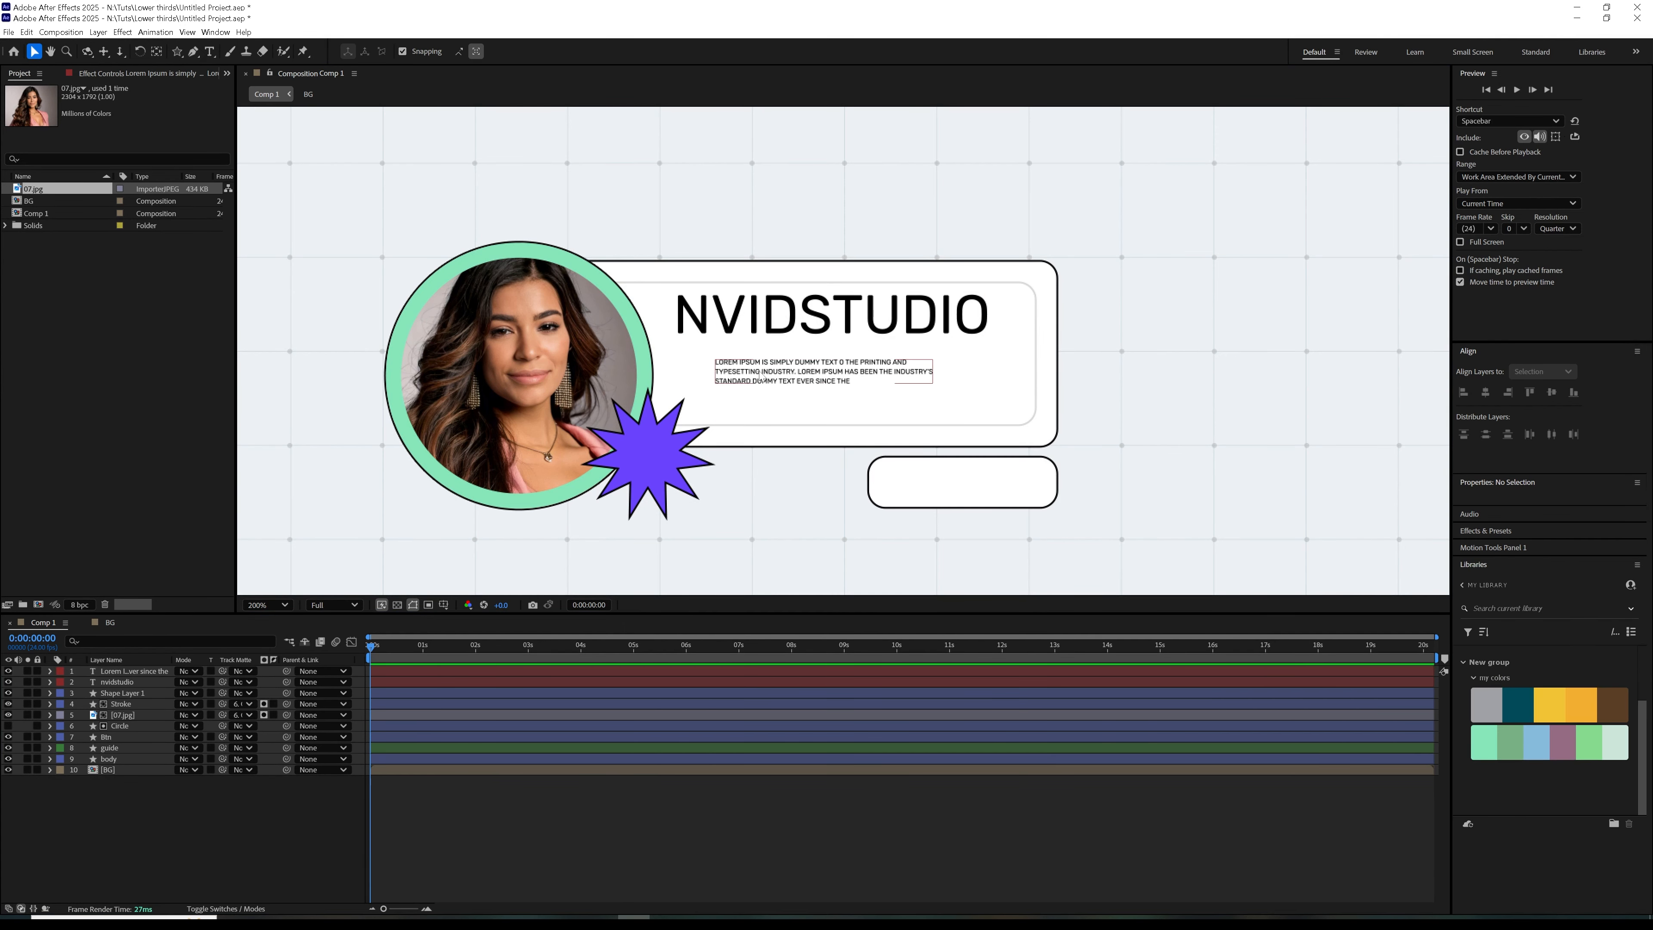
Move the Lorem Ipsum paragraph lower and slightly rightward inside the guide frame, and lower the NVIDSTUDIO title to Y position 533
{"action": "left_click", "coordinate": [727, 376]}
{"action": "left_click_drag", "start_coordinate": [780, 383], "coordinate": [846, 412]}
{"action": "double_click", "coordinate": [976, 316]}
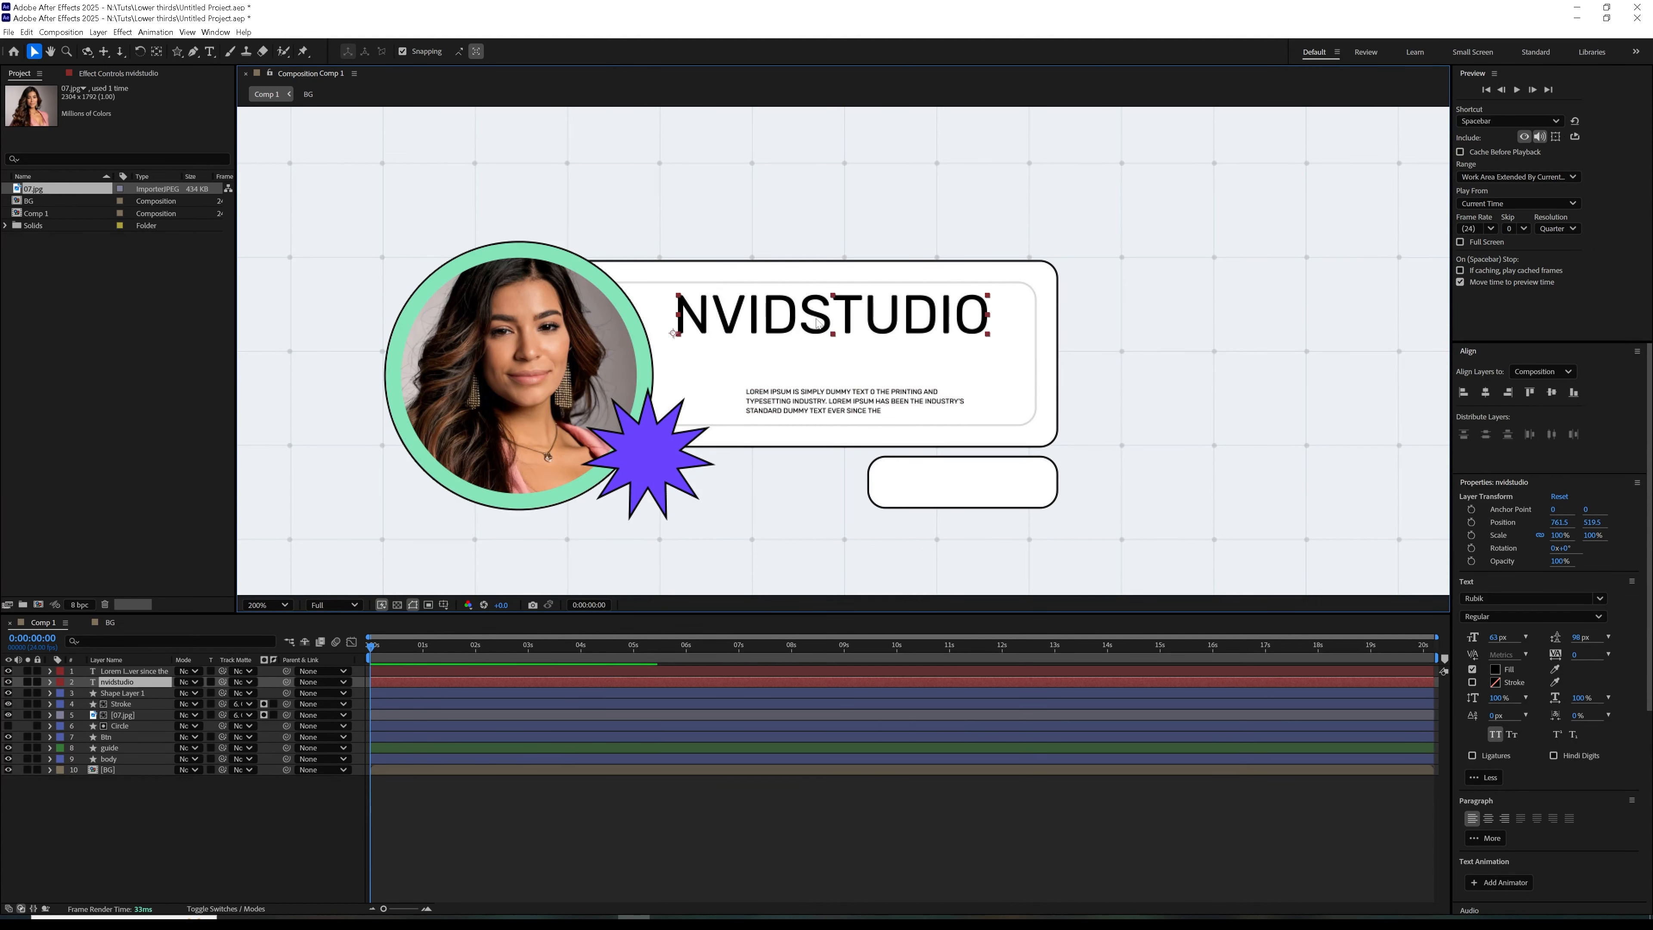
{"action": "left_click", "coordinate": [130, 672]}
{"action": "left_click", "coordinate": [128, 682]}
{"action": "key", "text": "v"}
{"action": "left_click_drag", "start_coordinate": [846, 317], "coordinate": [854, 332]}
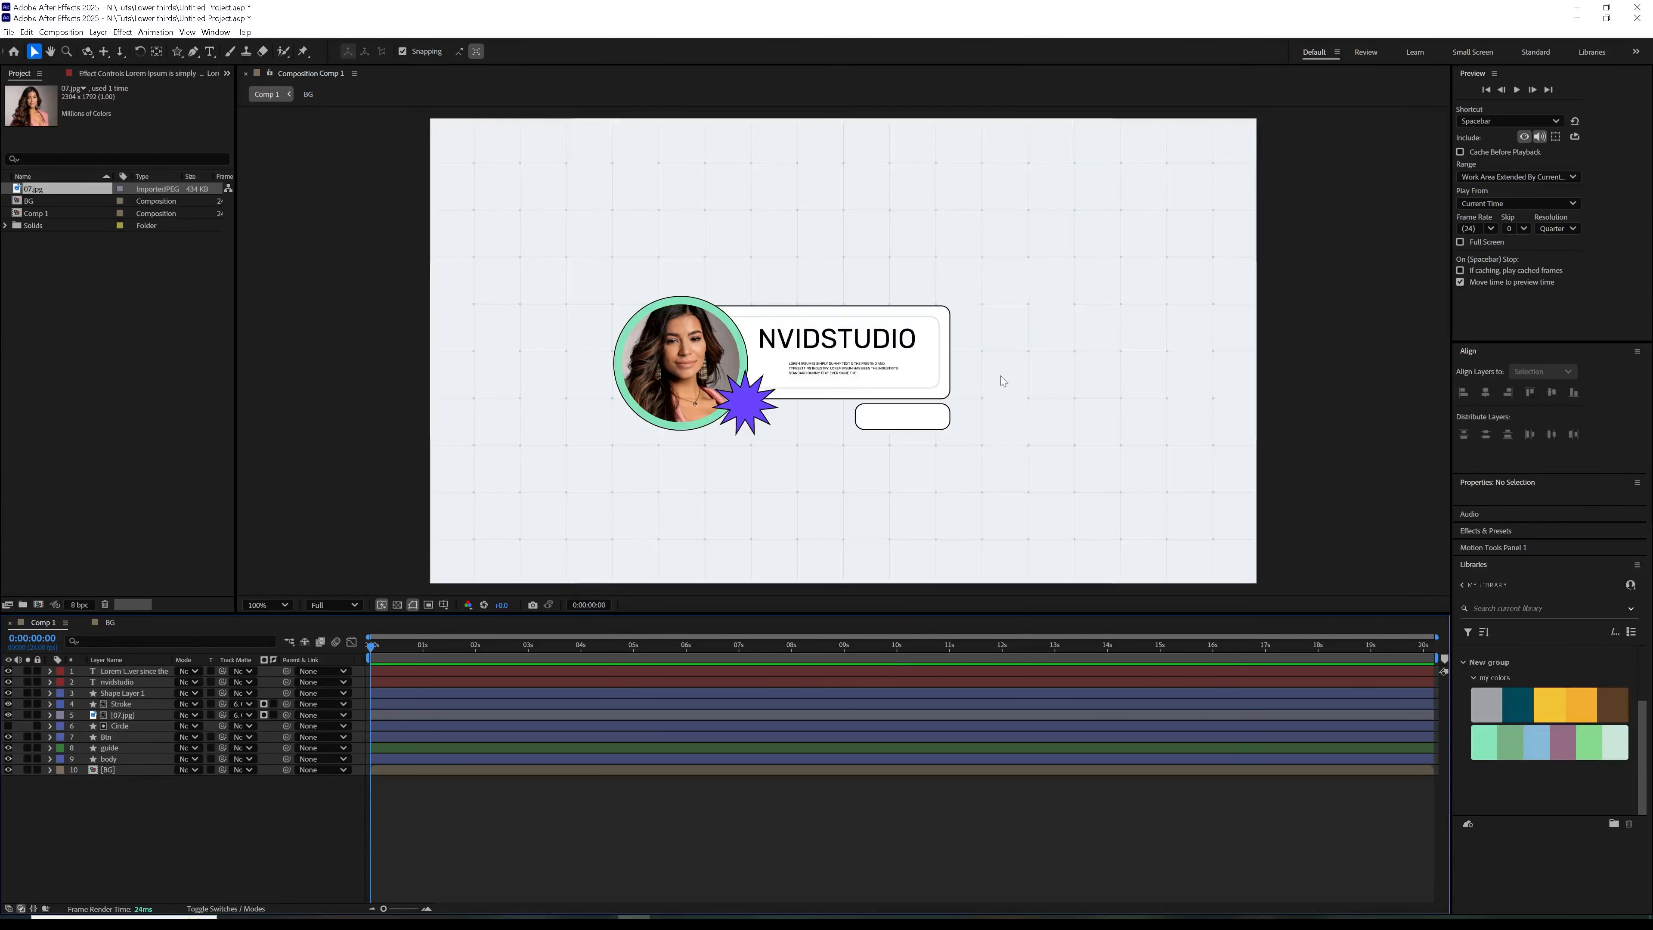
{"action": "key", "text": "period"}
{"action": "key", "text": "period"}
{"action": "key", "text": "period"}
{"action": "key", "text": "period"}
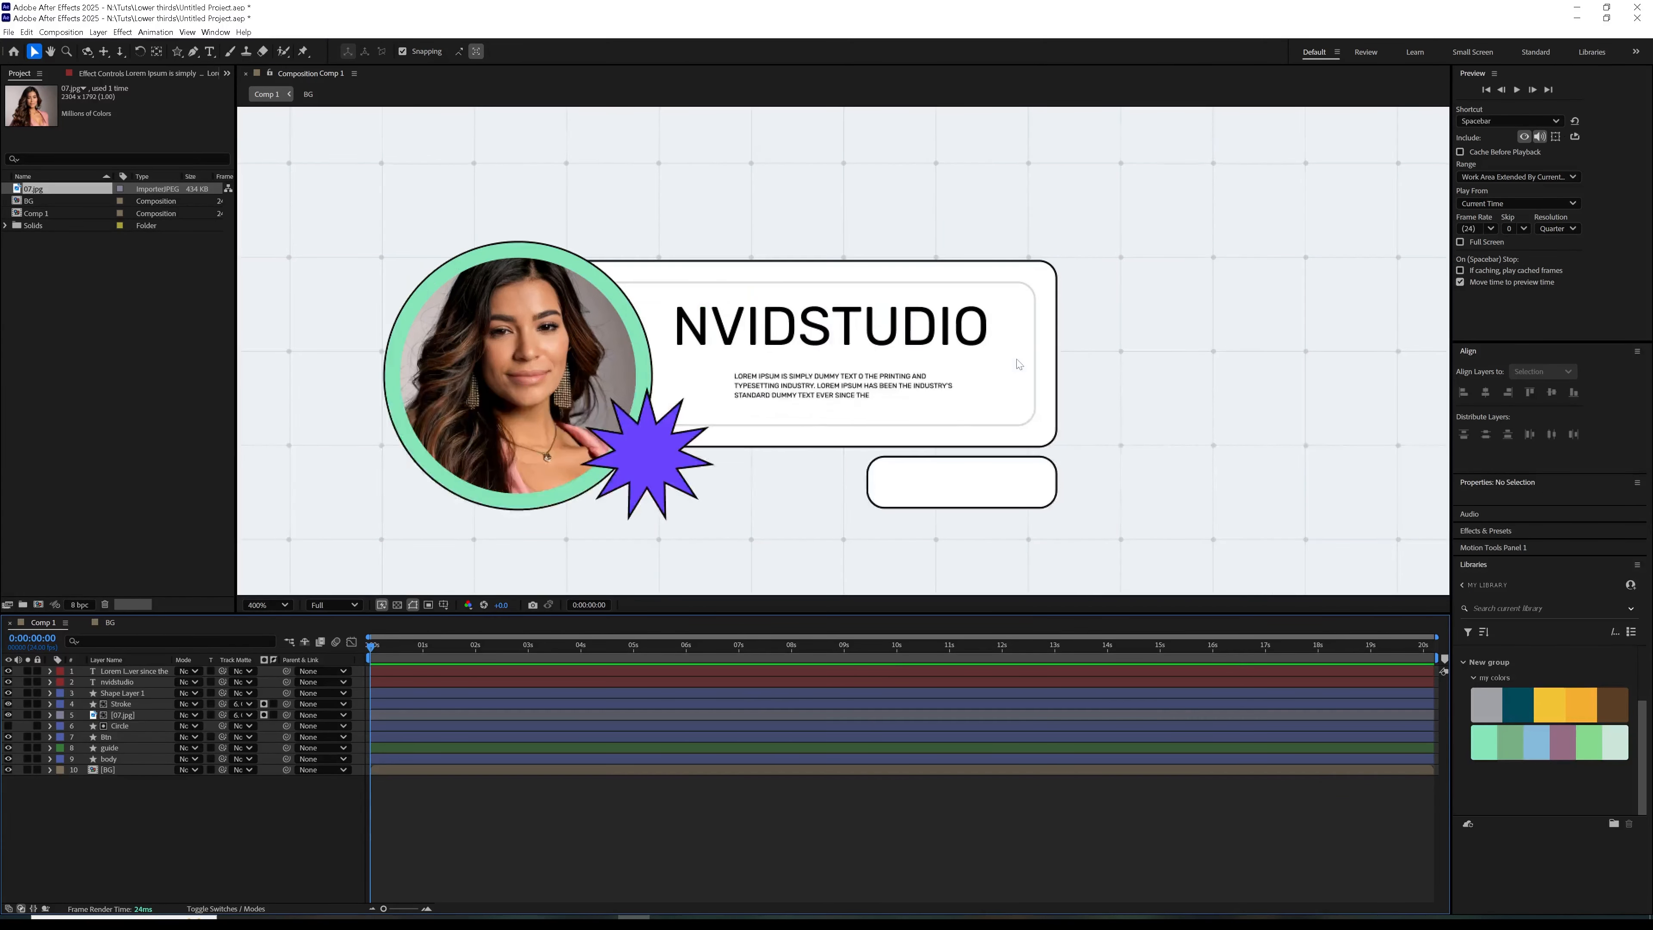
Draw a horizontal divider line with the Pen tool between the title and the paragraph, with no fill and a 1 px stroke
{"action": "left_click", "coordinate": [193, 52]}
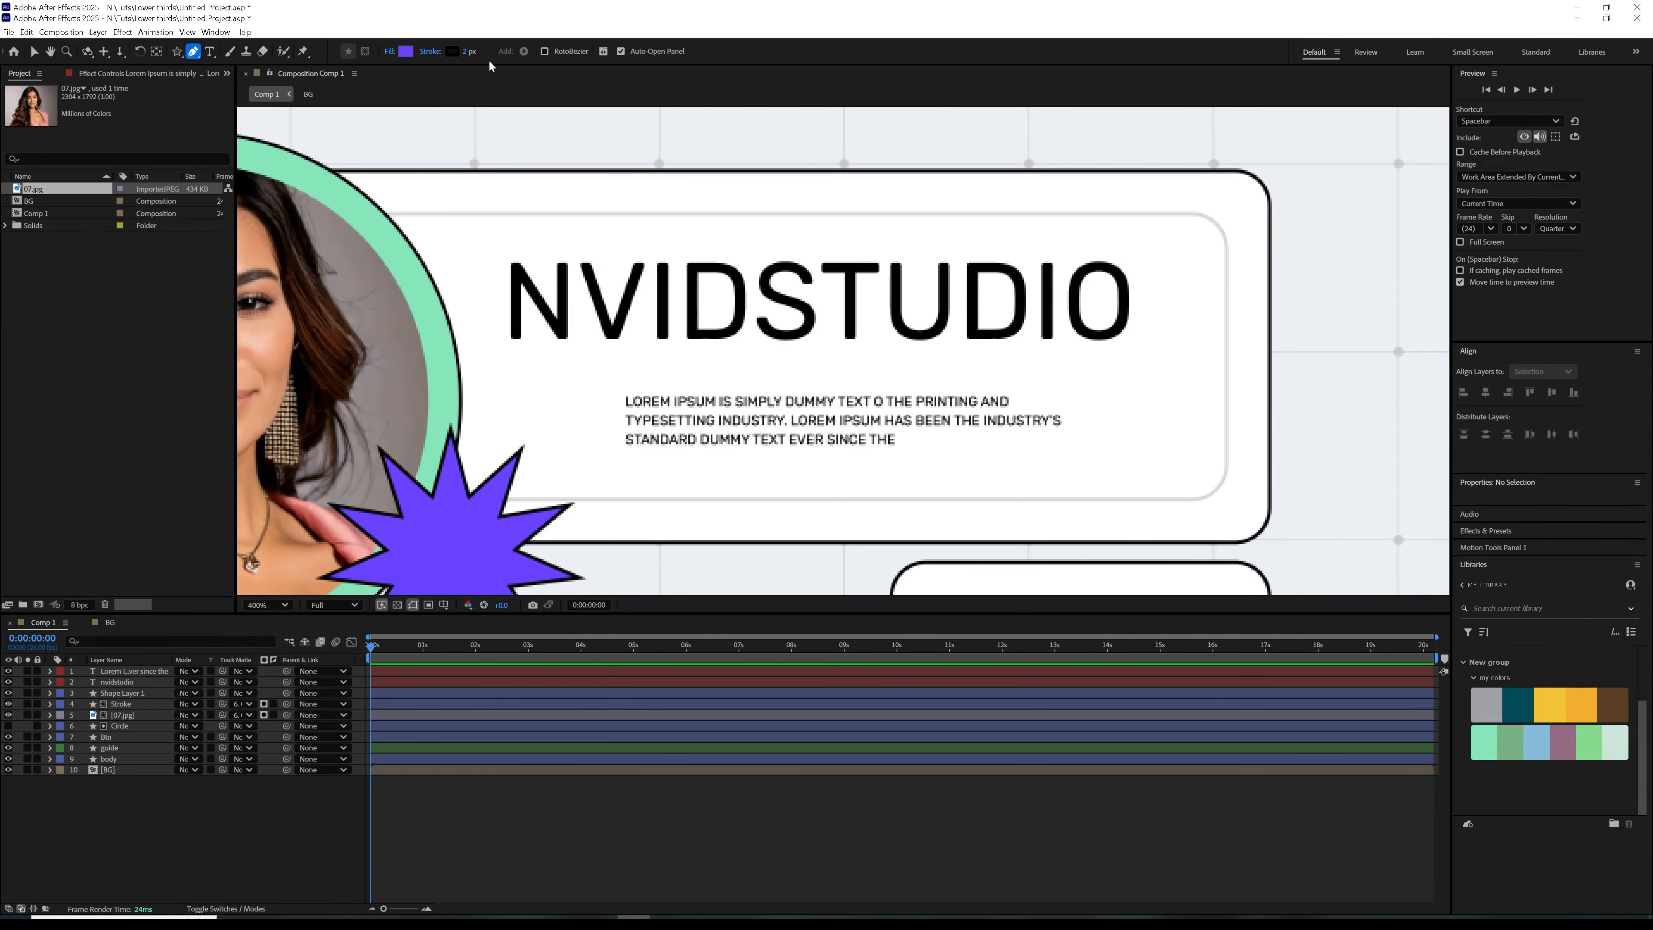
{"action": "left_click", "coordinate": [390, 53]}
{"action": "left_click", "coordinate": [758, 436]}
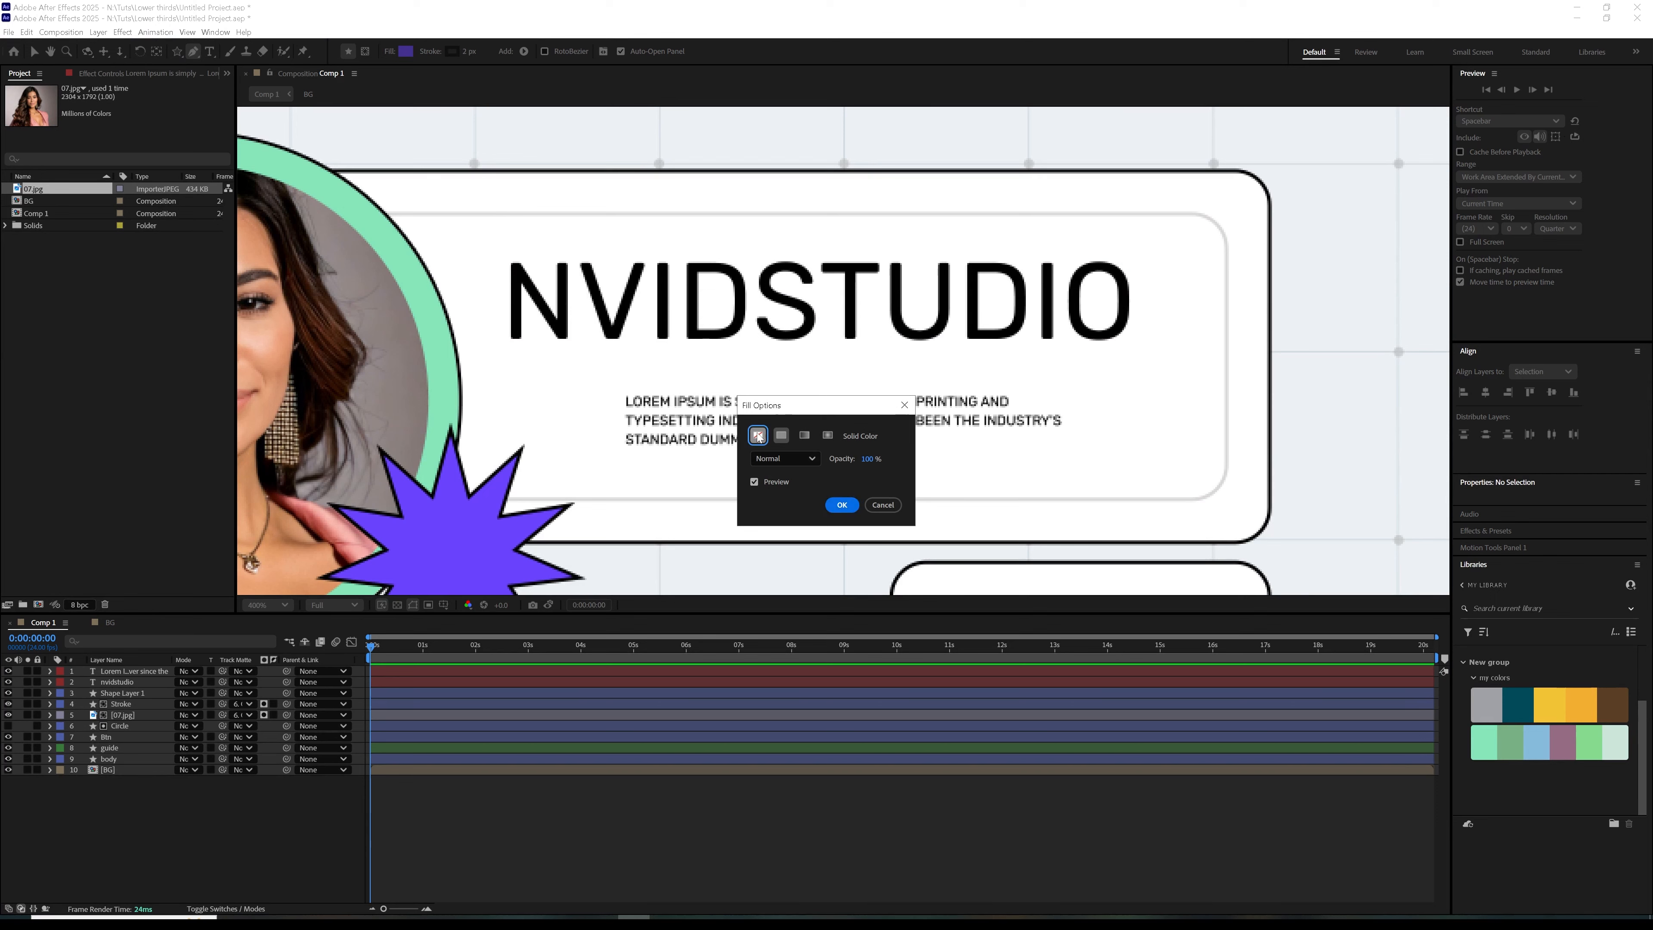
{"action": "left_click", "coordinate": [842, 505]}
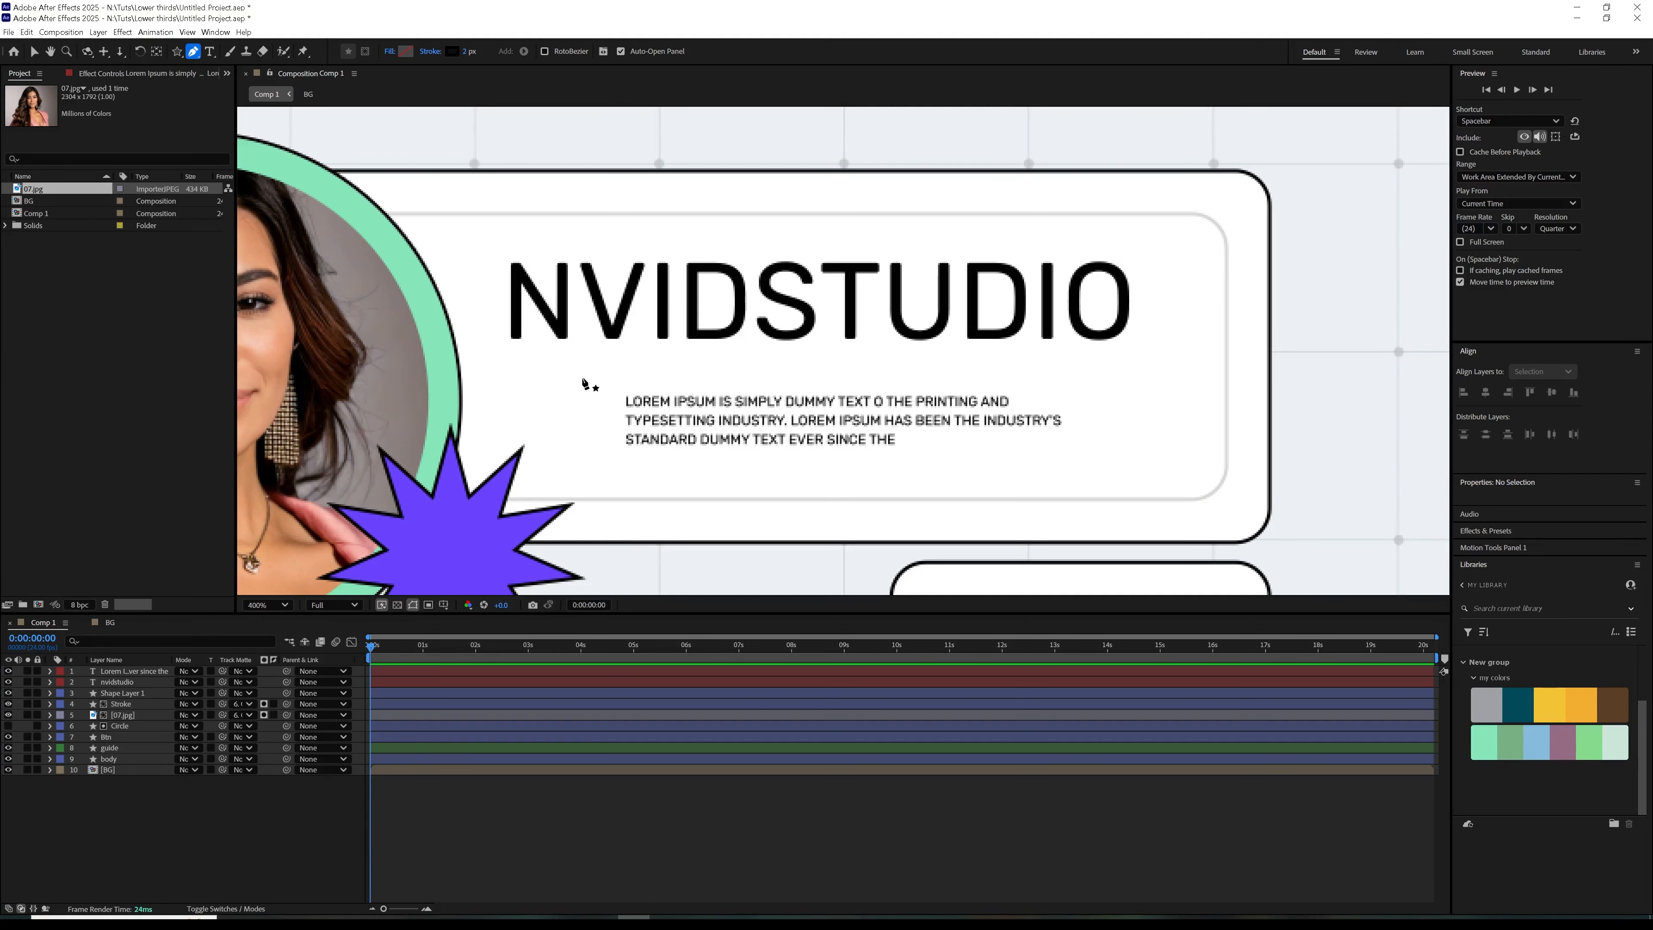
{"action": "left_click", "coordinate": [582, 378]}
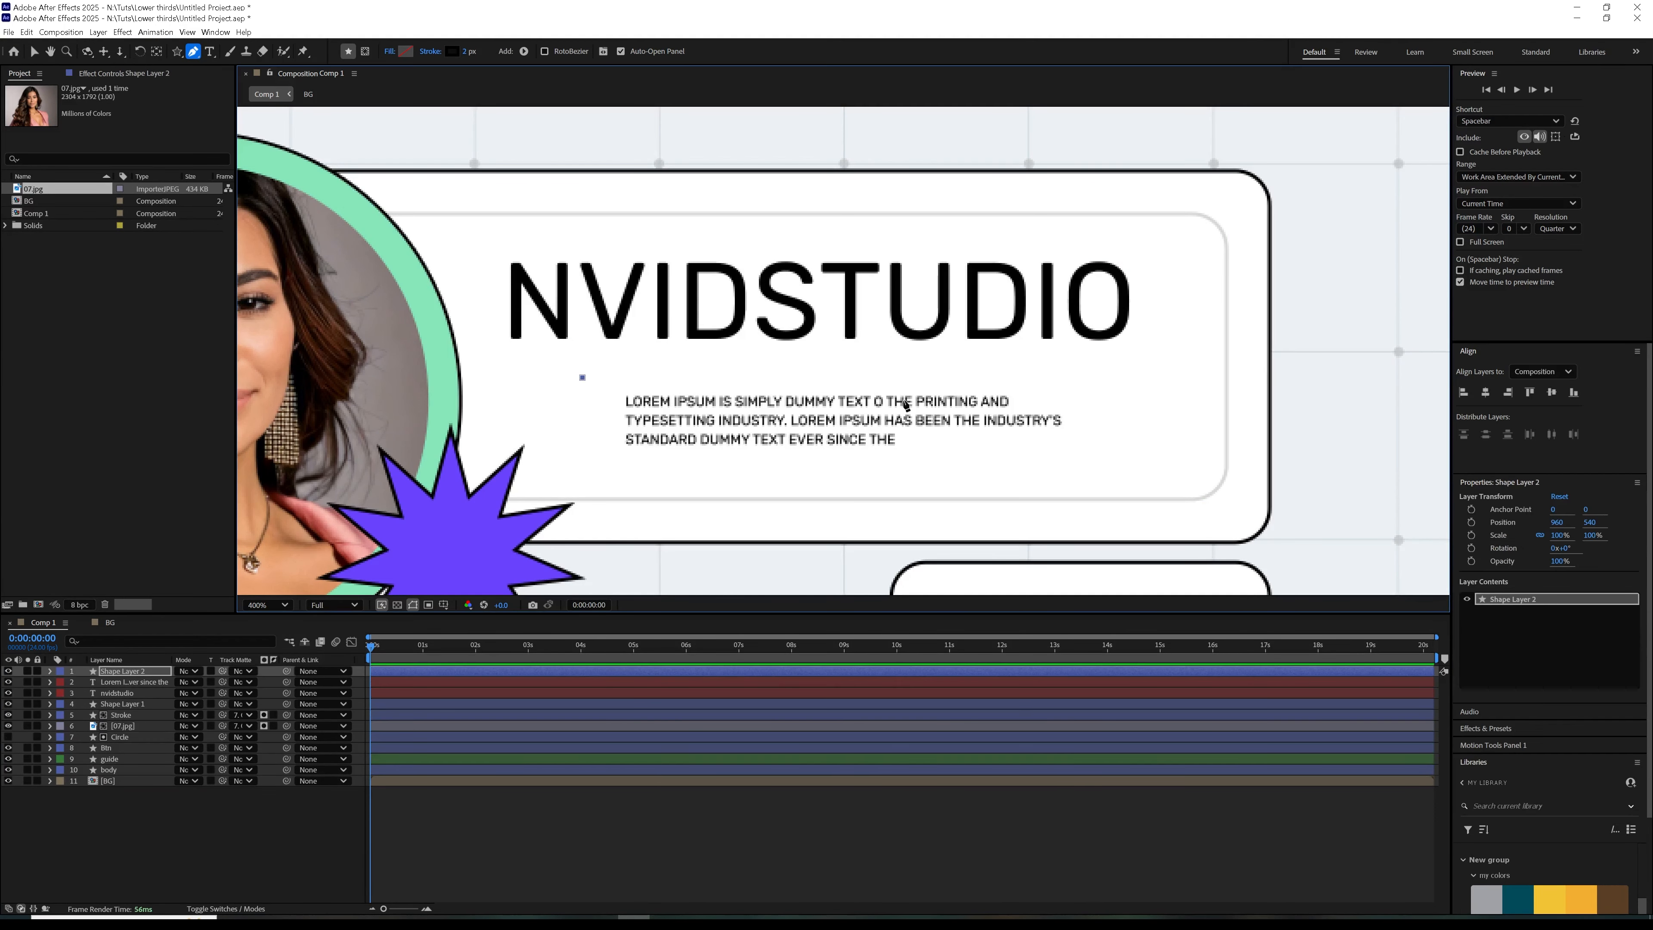
{"action": "left_click", "coordinate": [1088, 377]}
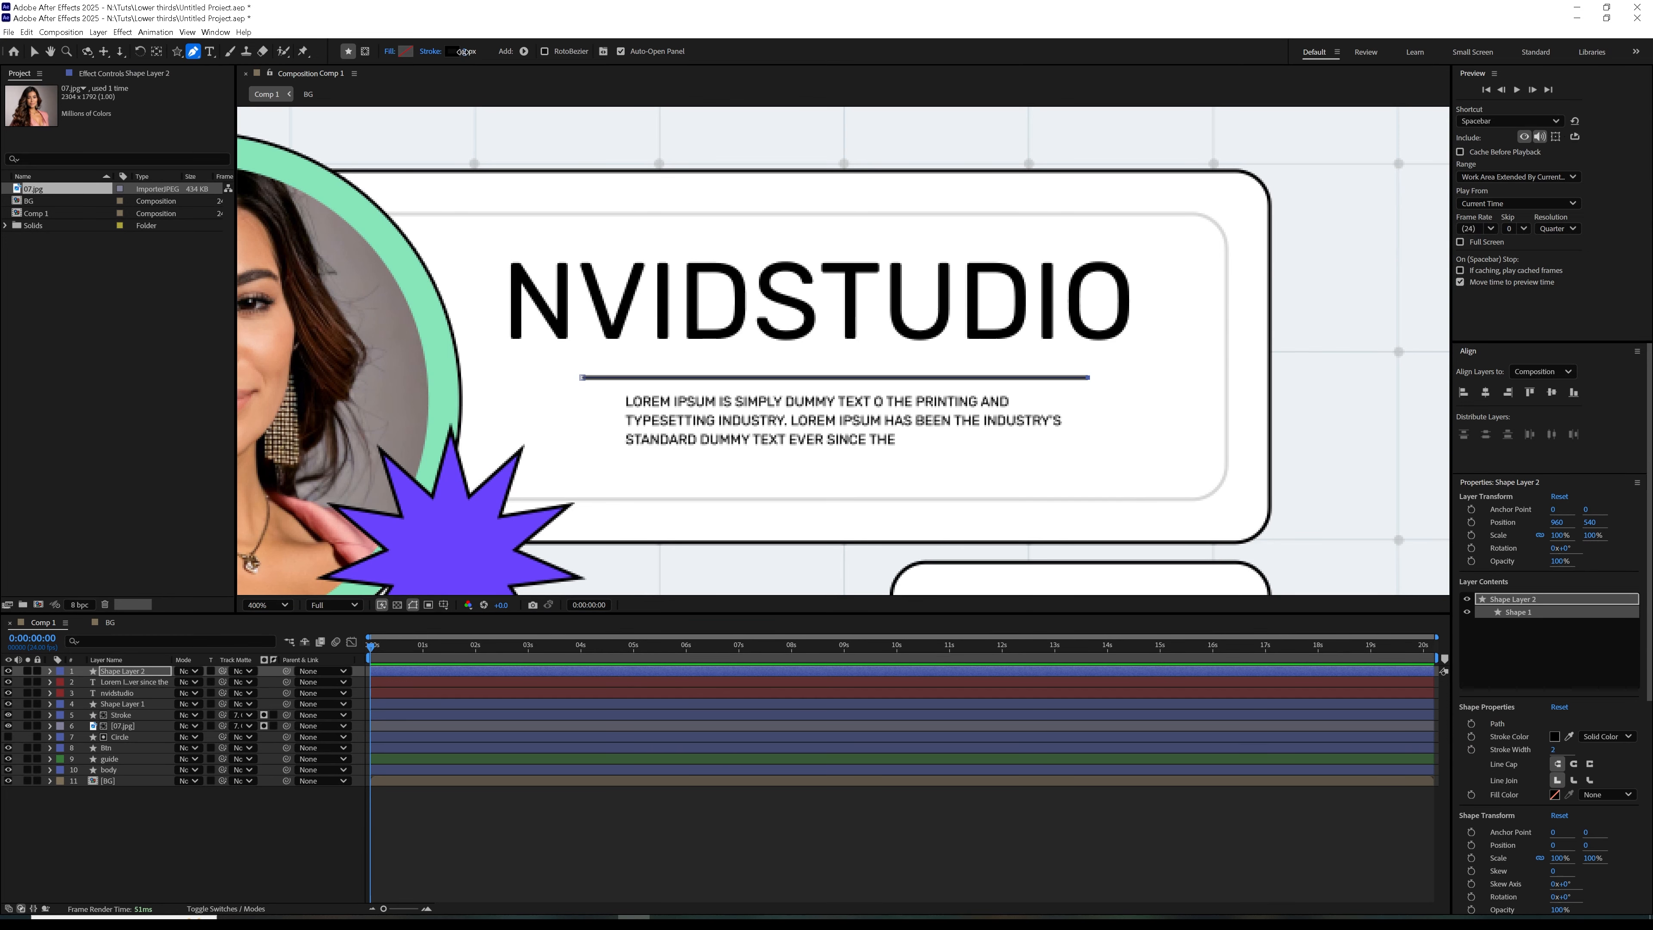
{"action": "type", "text": "1"}
{"action": "key", "text": "Return"}
{"action": "left_click", "coordinate": [194, 814]}
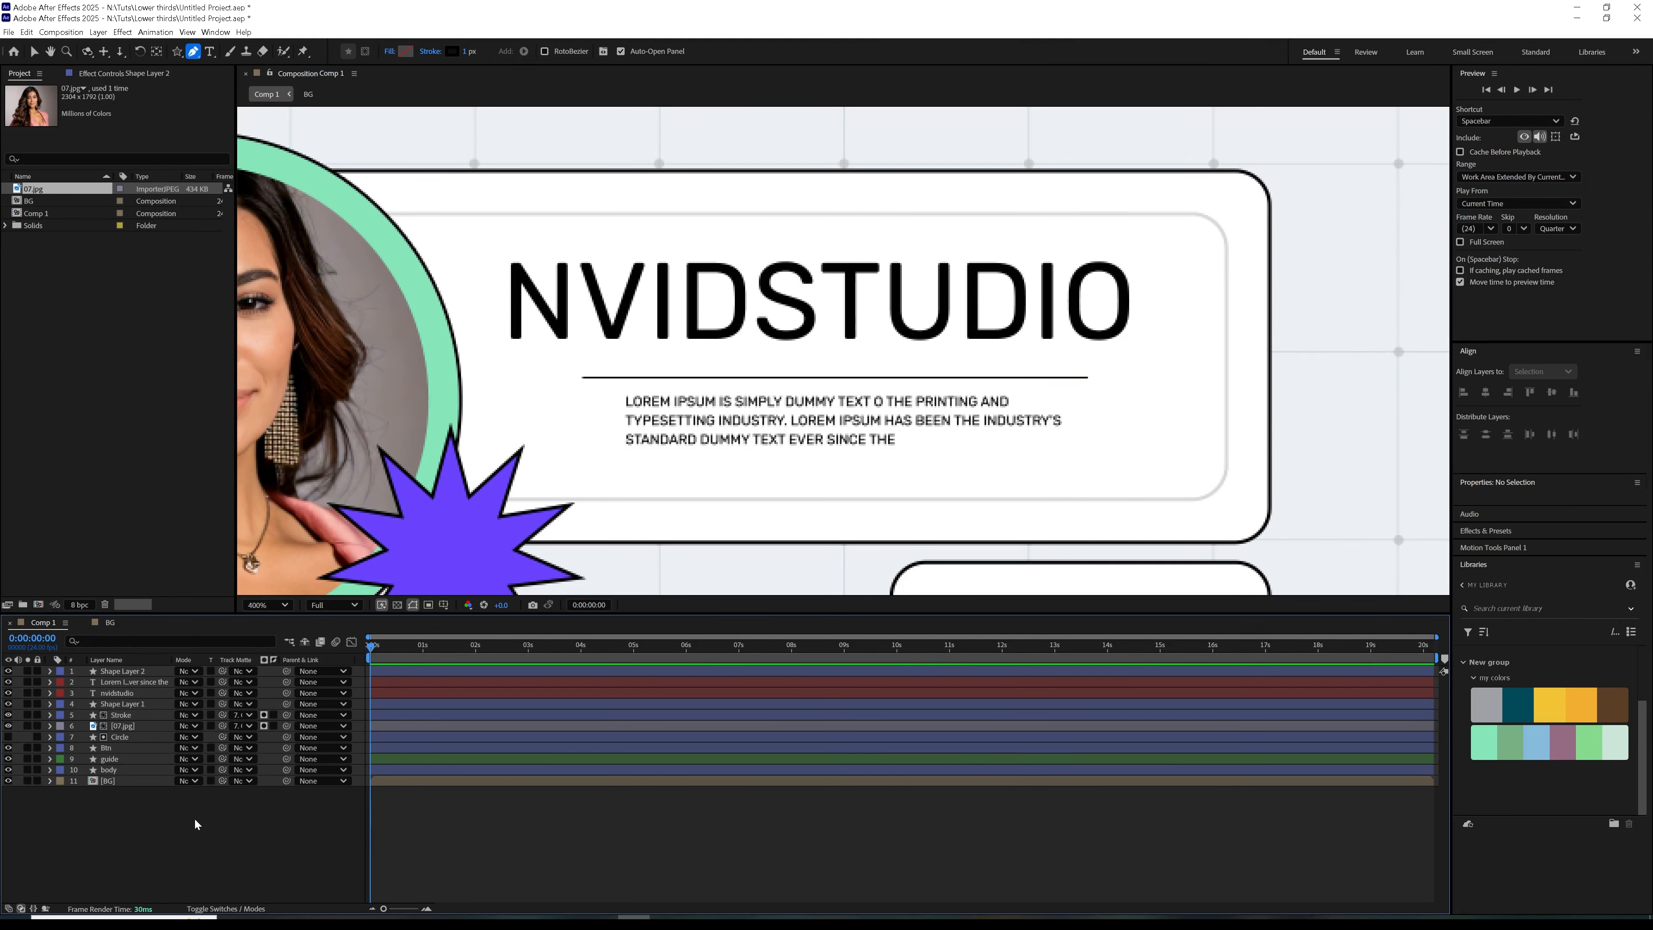
{"action": "key", "text": "comma"}
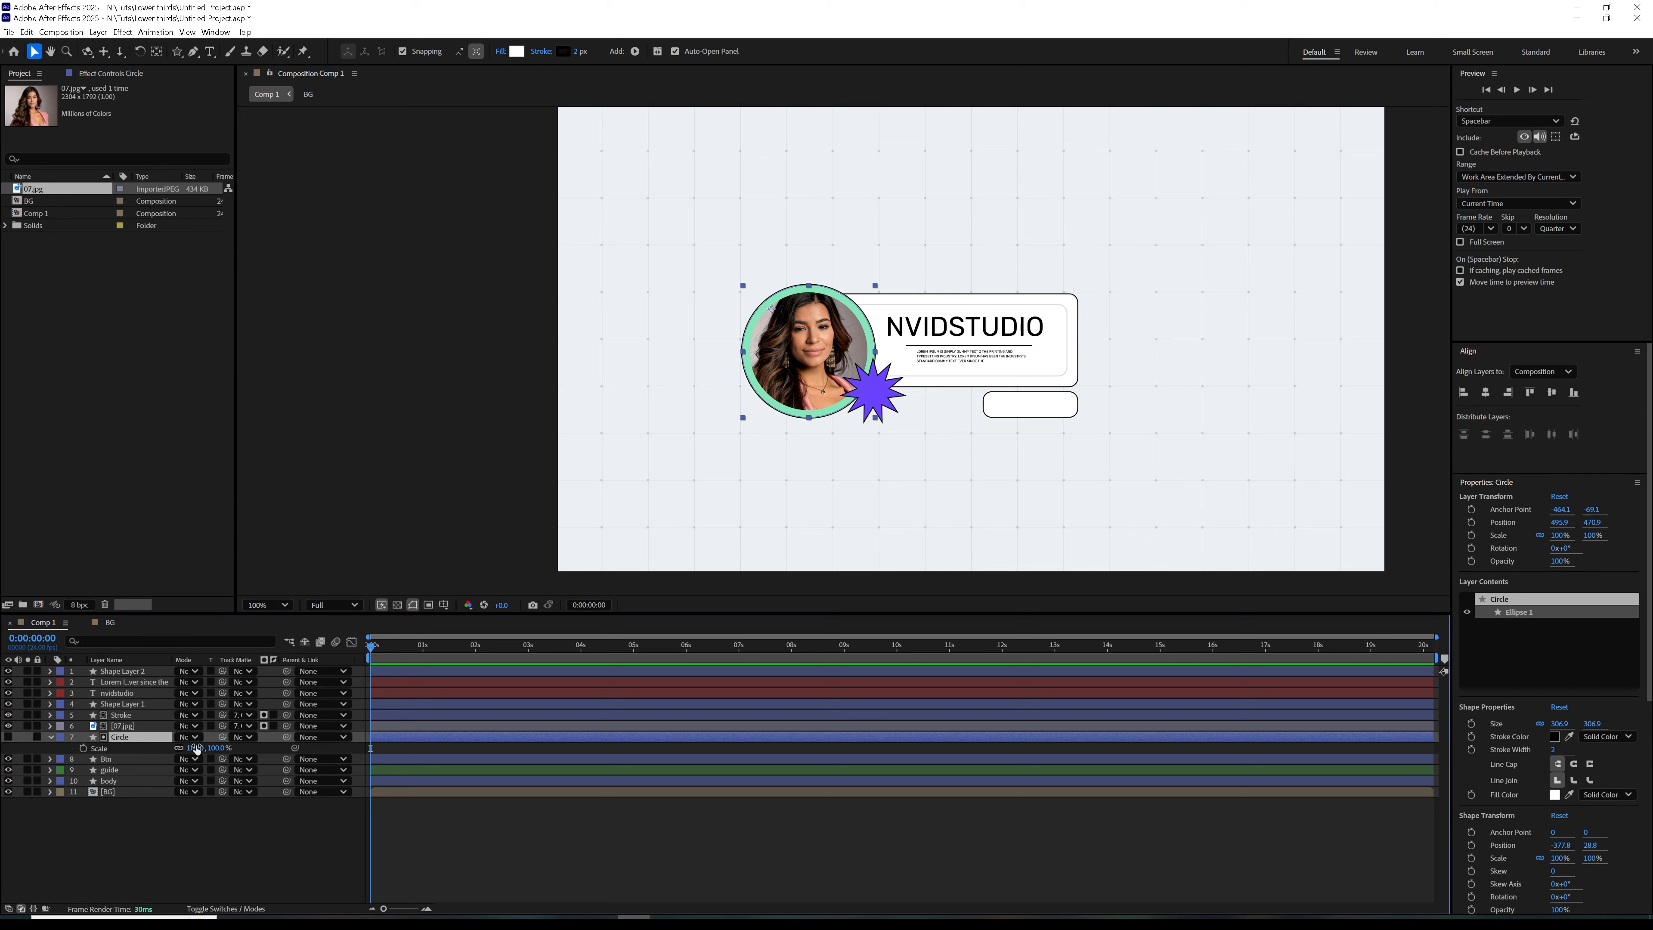
{"action": "left_click_drag", "start_coordinate": [196, 749], "coordinate": [197, 748]}
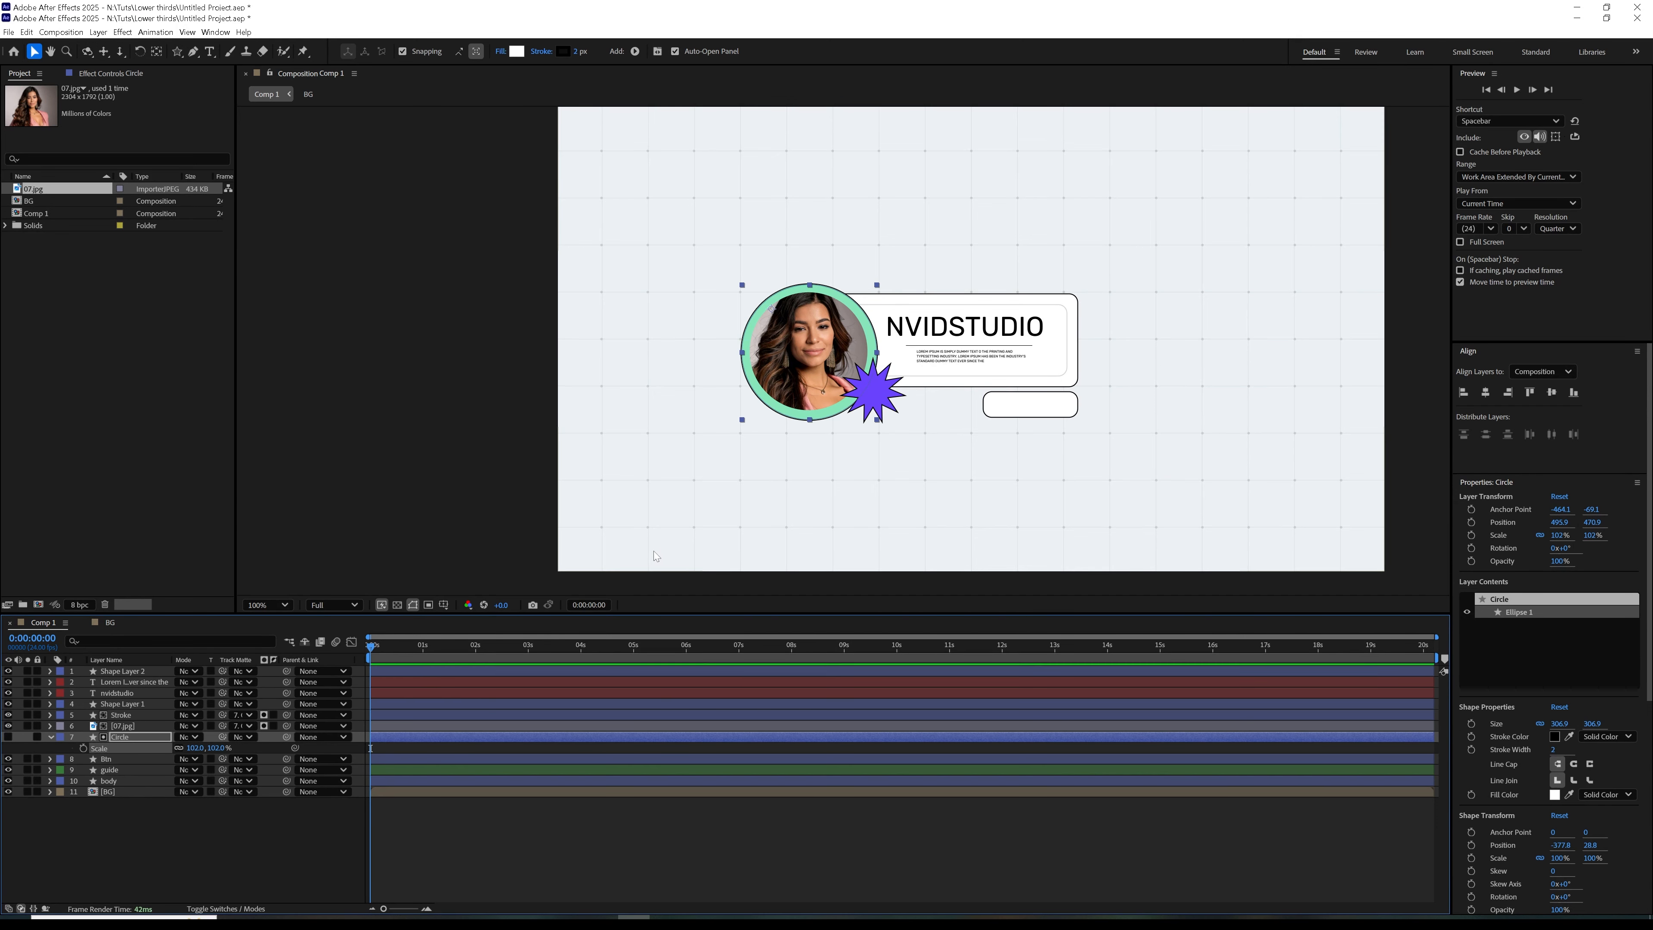
{"action": "key", "text": "ctrl+z"}
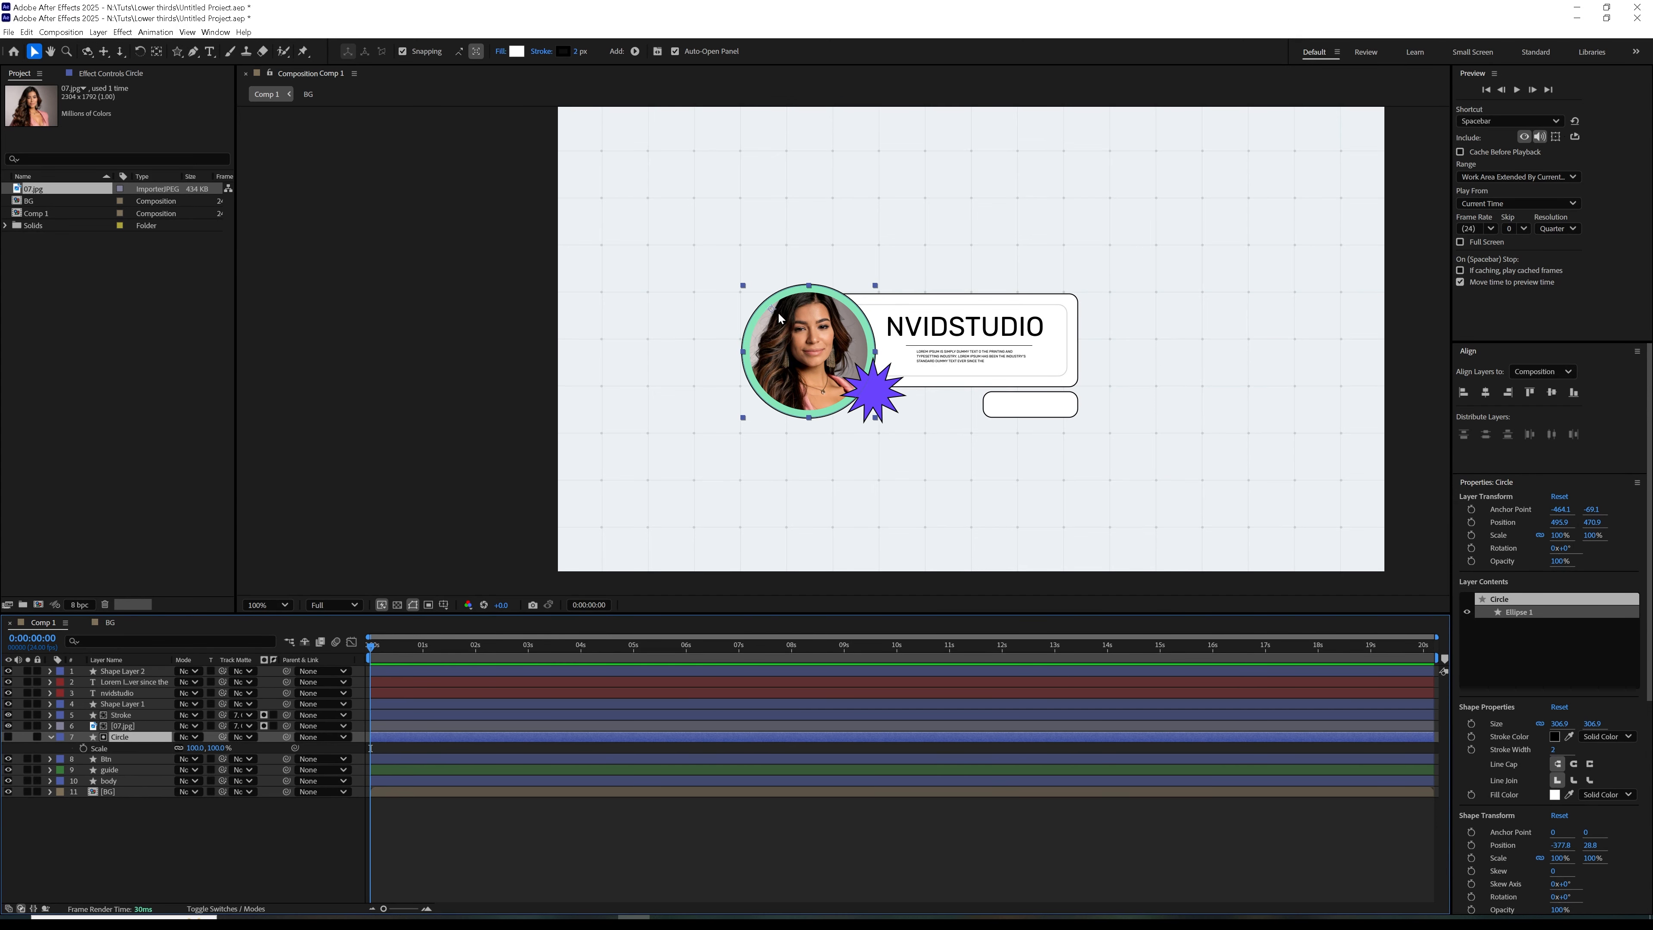
Center the Circle layer's anchor point, add a 100% Scale keyframe and place it at 0:00:01:10
{"action": "left_click", "coordinate": [157, 52]}
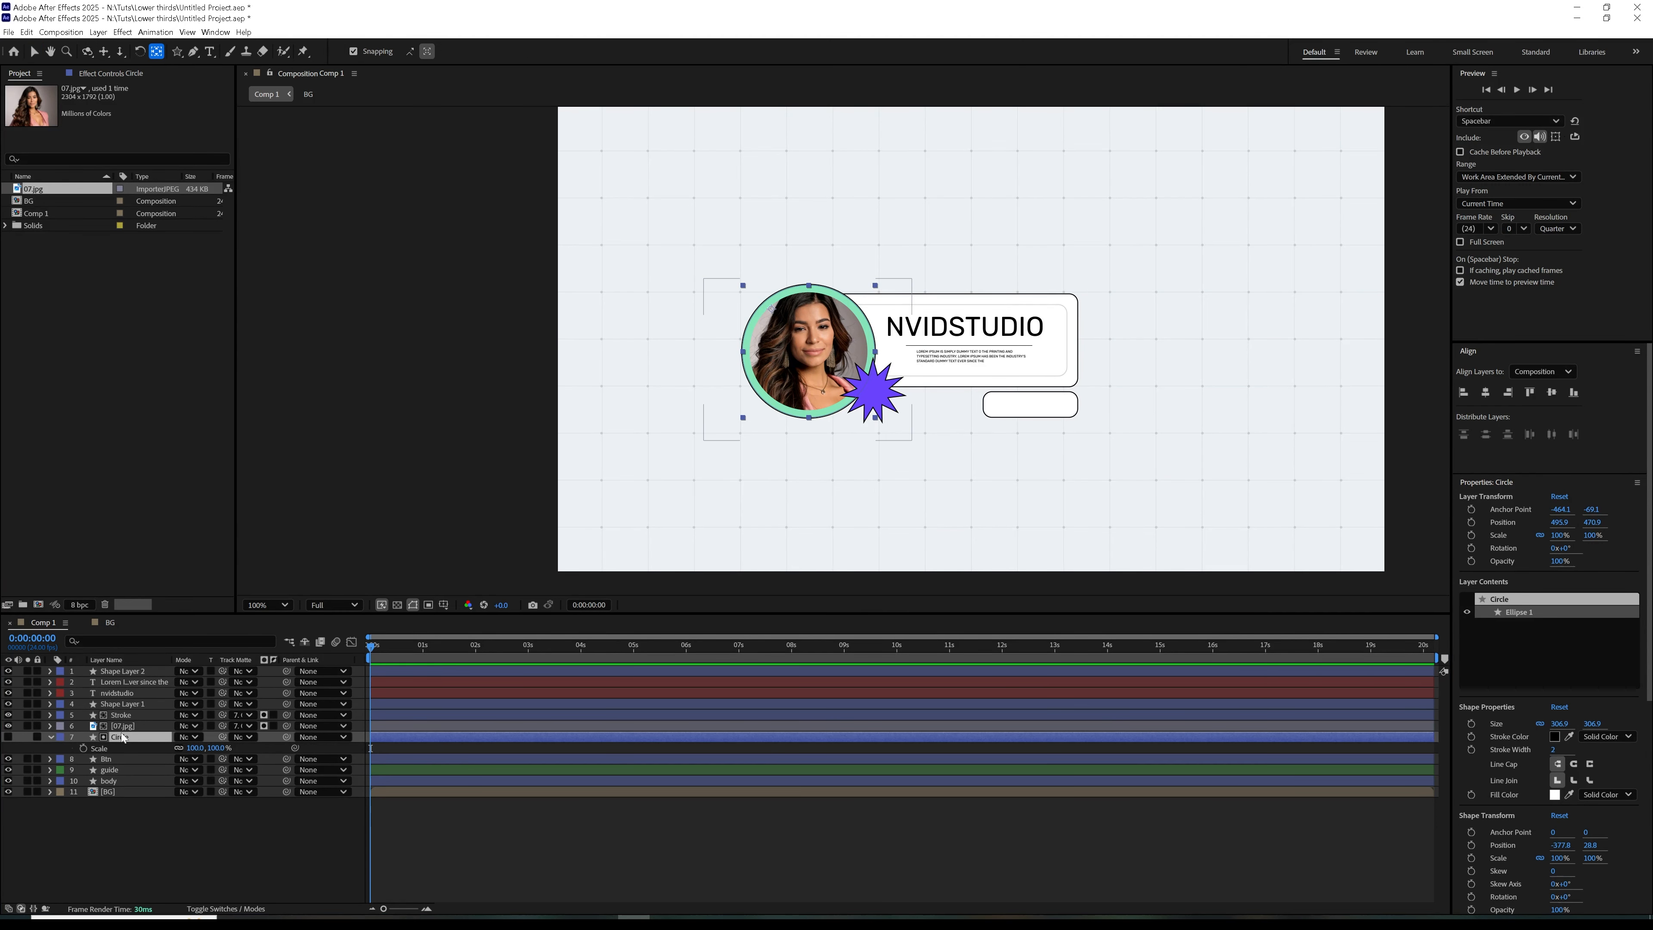
{"action": "key", "text": "ctrl+alt+Home"}
{"action": "left_click", "coordinate": [83, 748]}
{"action": "left_click_drag", "start_coordinate": [370, 746], "coordinate": [448, 748]}
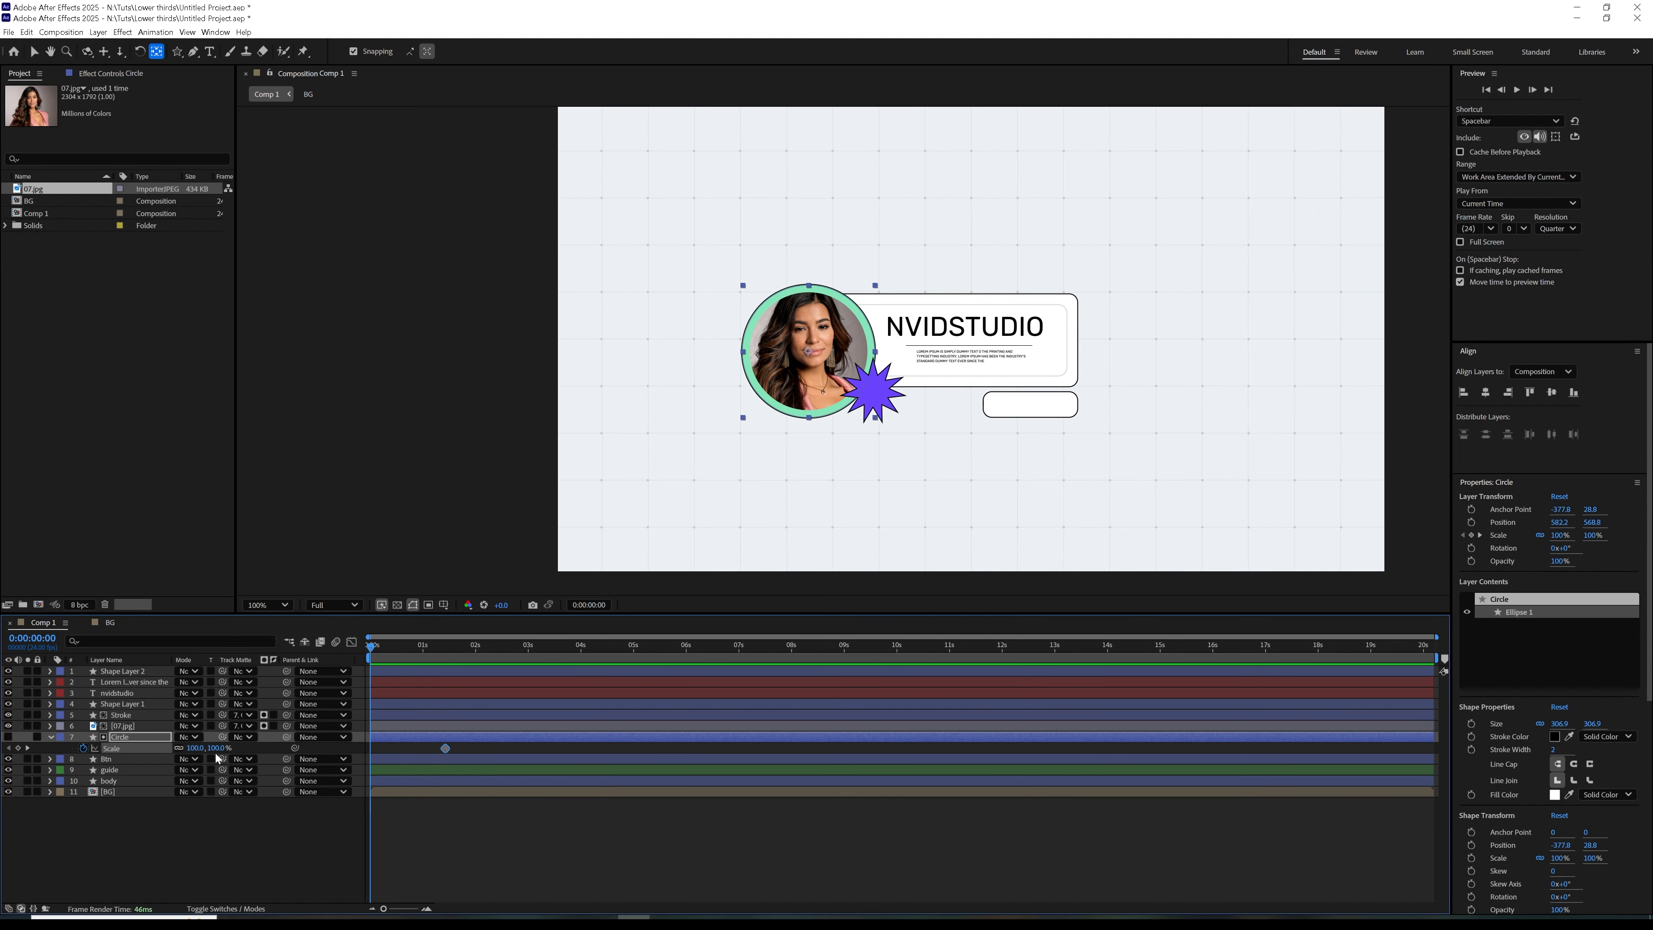
Parent the 07.jpg photo layer and the Stroke layer to the Circle layer
{"action": "left_click", "coordinate": [195, 749]}
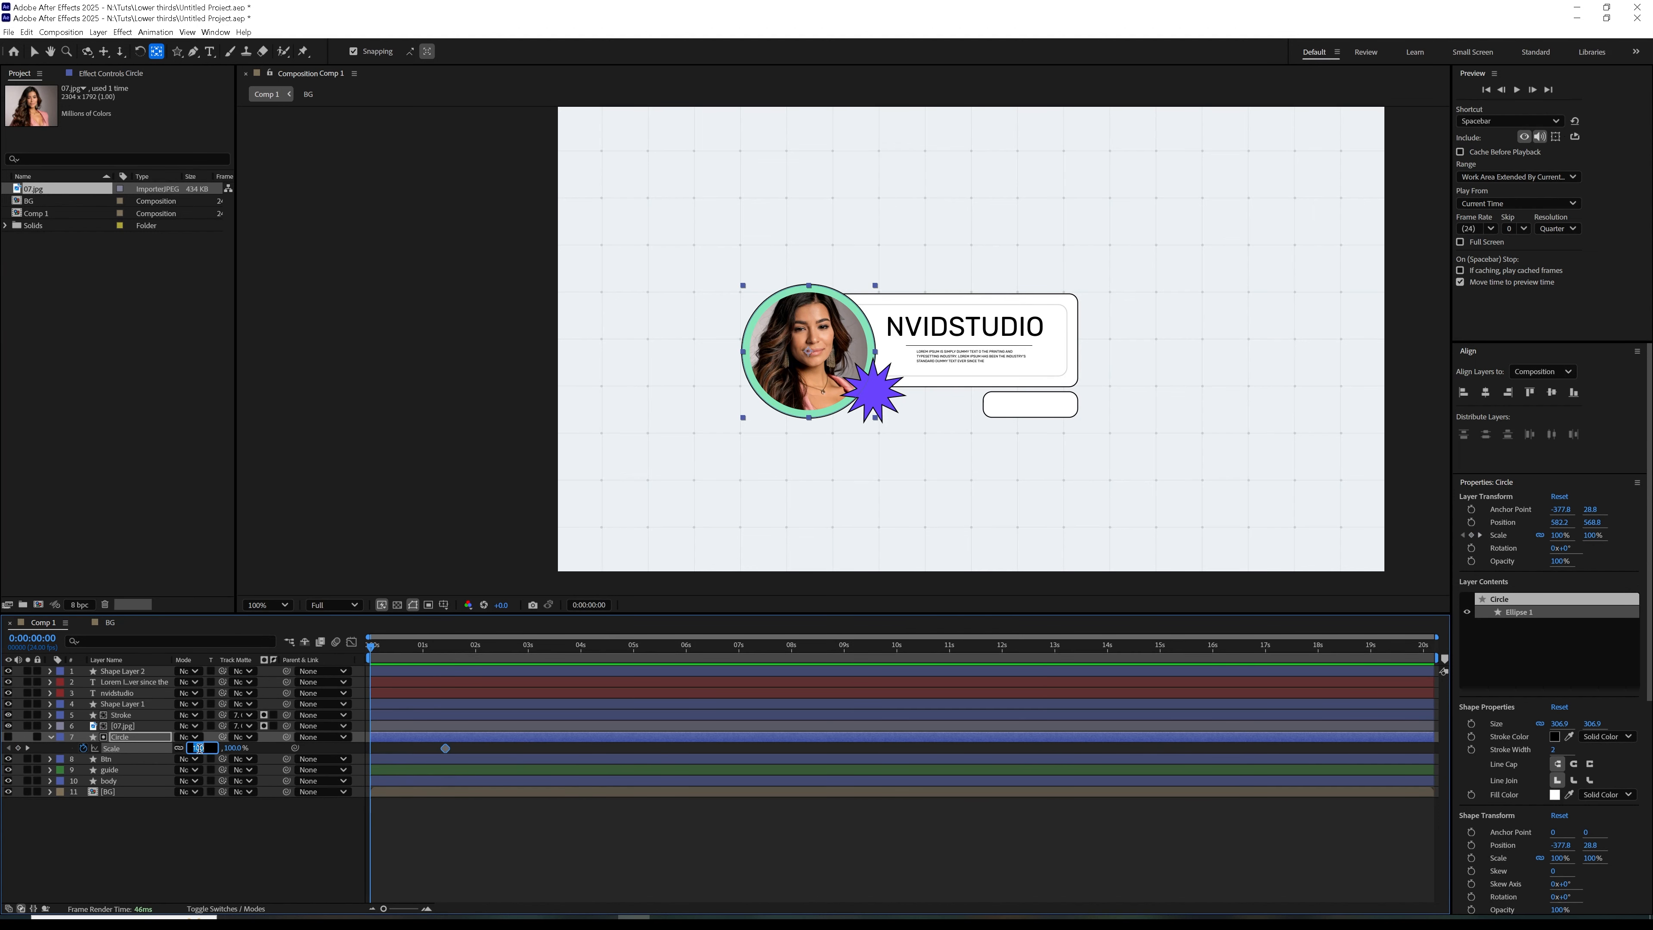
{"action": "left_click", "coordinate": [262, 751]}
{"action": "left_click", "coordinate": [155, 737]}
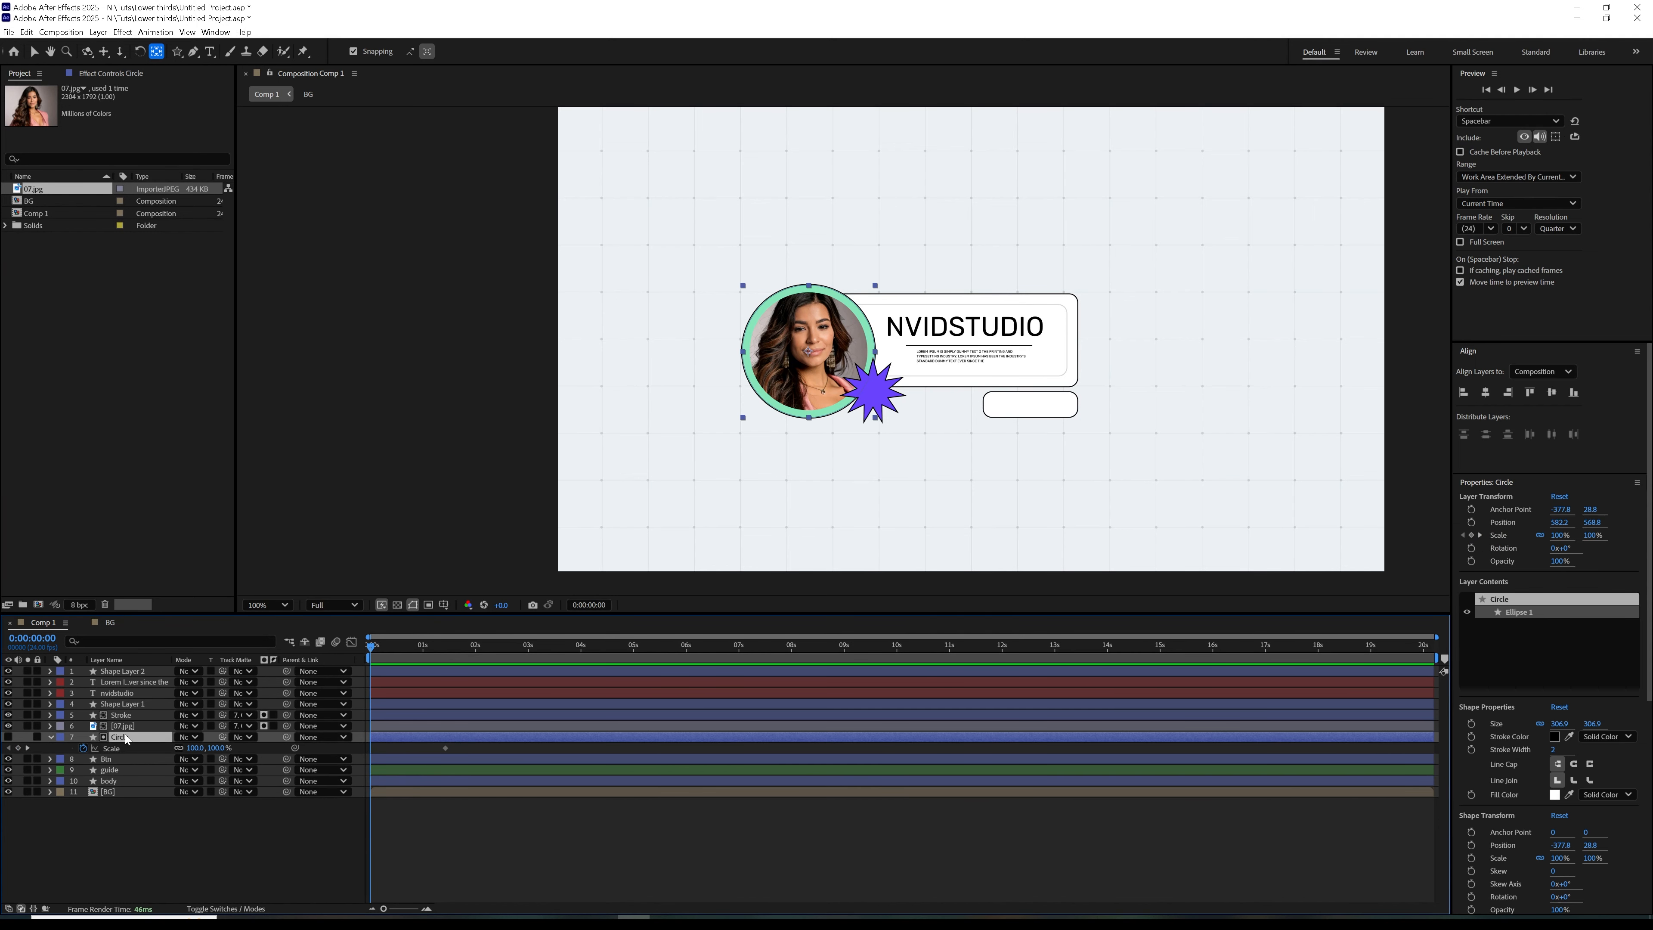
{"action": "left_click", "coordinate": [123, 726]}
{"action": "left_click", "coordinate": [121, 715], "text": "ctrl"}
{"action": "left_click_drag", "start_coordinate": [286, 715], "coordinate": [121, 737]}
Set the Circle's Scale to 0% at the first frame and apply Easy Ease to both Scale keyframes
{"action": "left_click", "coordinate": [195, 749]}
{"action": "type", "text": "0"}
{"action": "left_click_drag", "start_coordinate": [463, 743], "coordinate": [337, 760]}
{"action": "key", "text": "F9"}
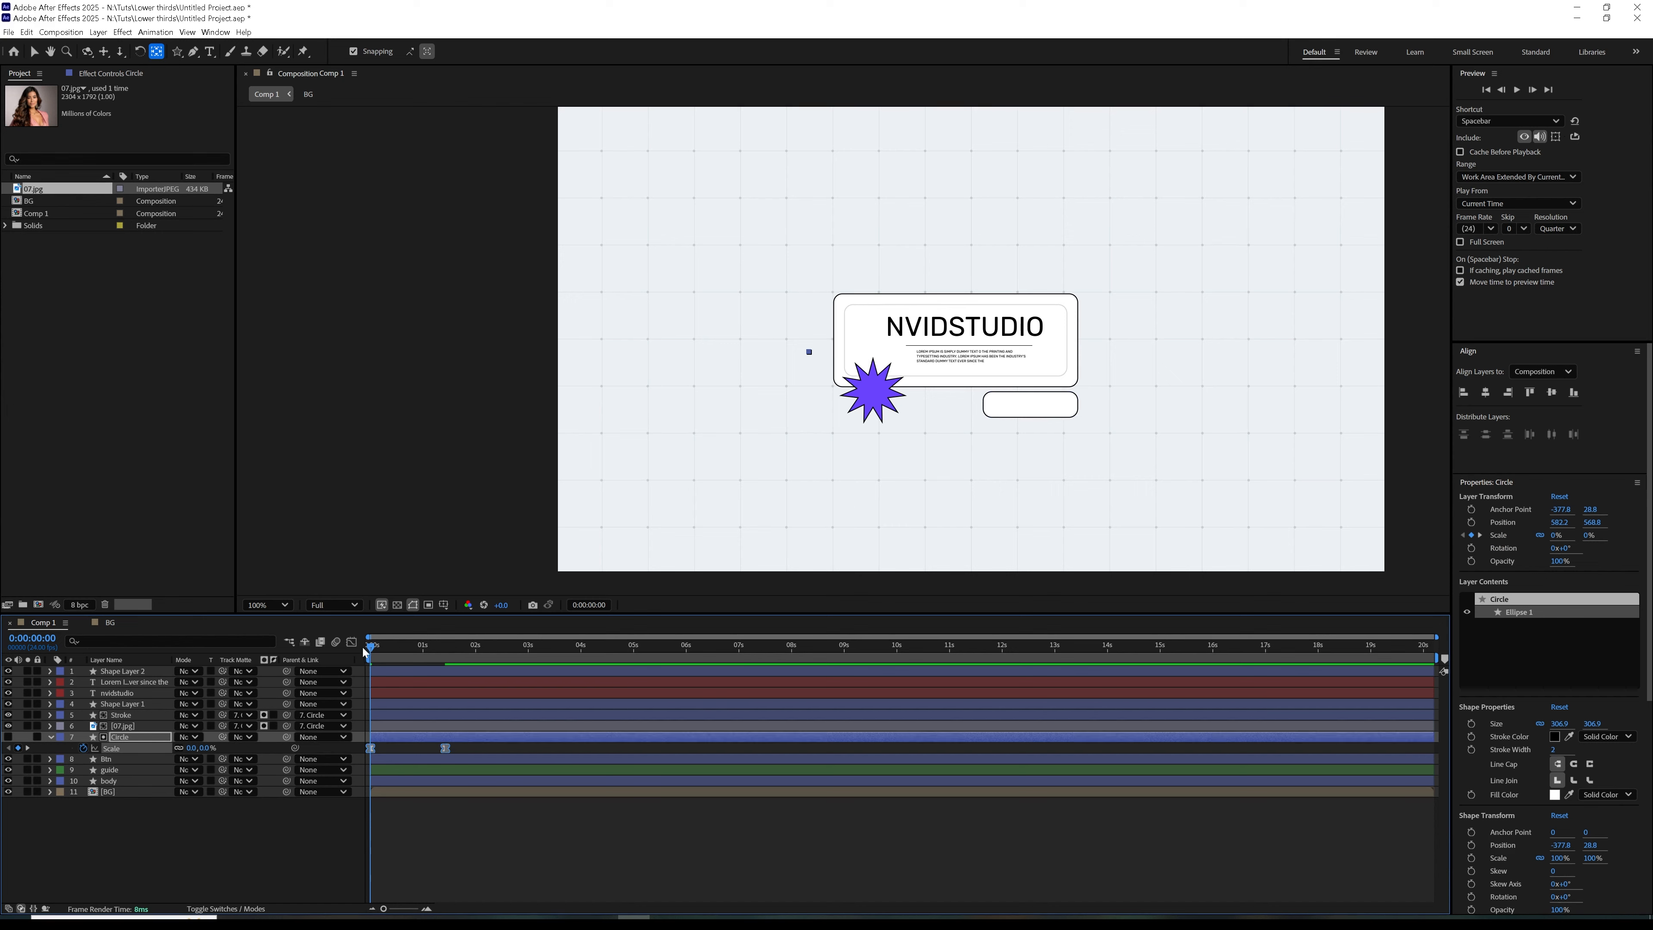
Shape the Circle's Scale speed graph into an early peak with a long slow-down, and preview the animation
{"action": "left_click", "coordinate": [351, 641]}
{"action": "left_click_drag", "start_coordinate": [469, 837], "coordinate": [374, 868]}
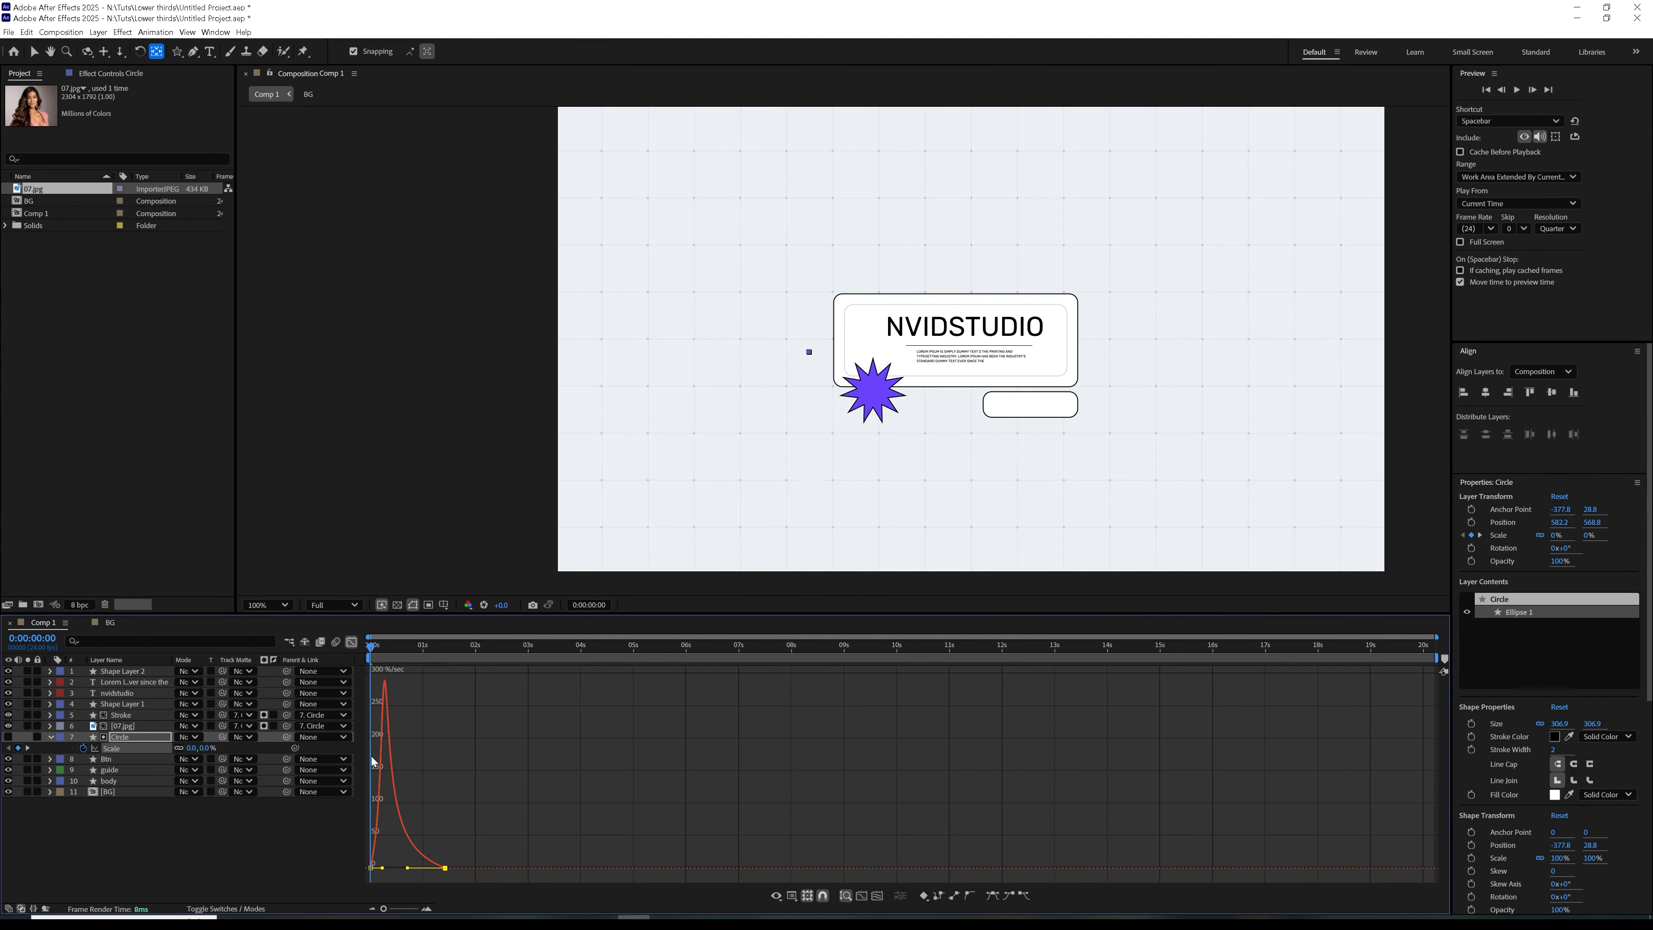
{"action": "left_click", "coordinate": [351, 642]}
{"action": "key", "text": "space"}
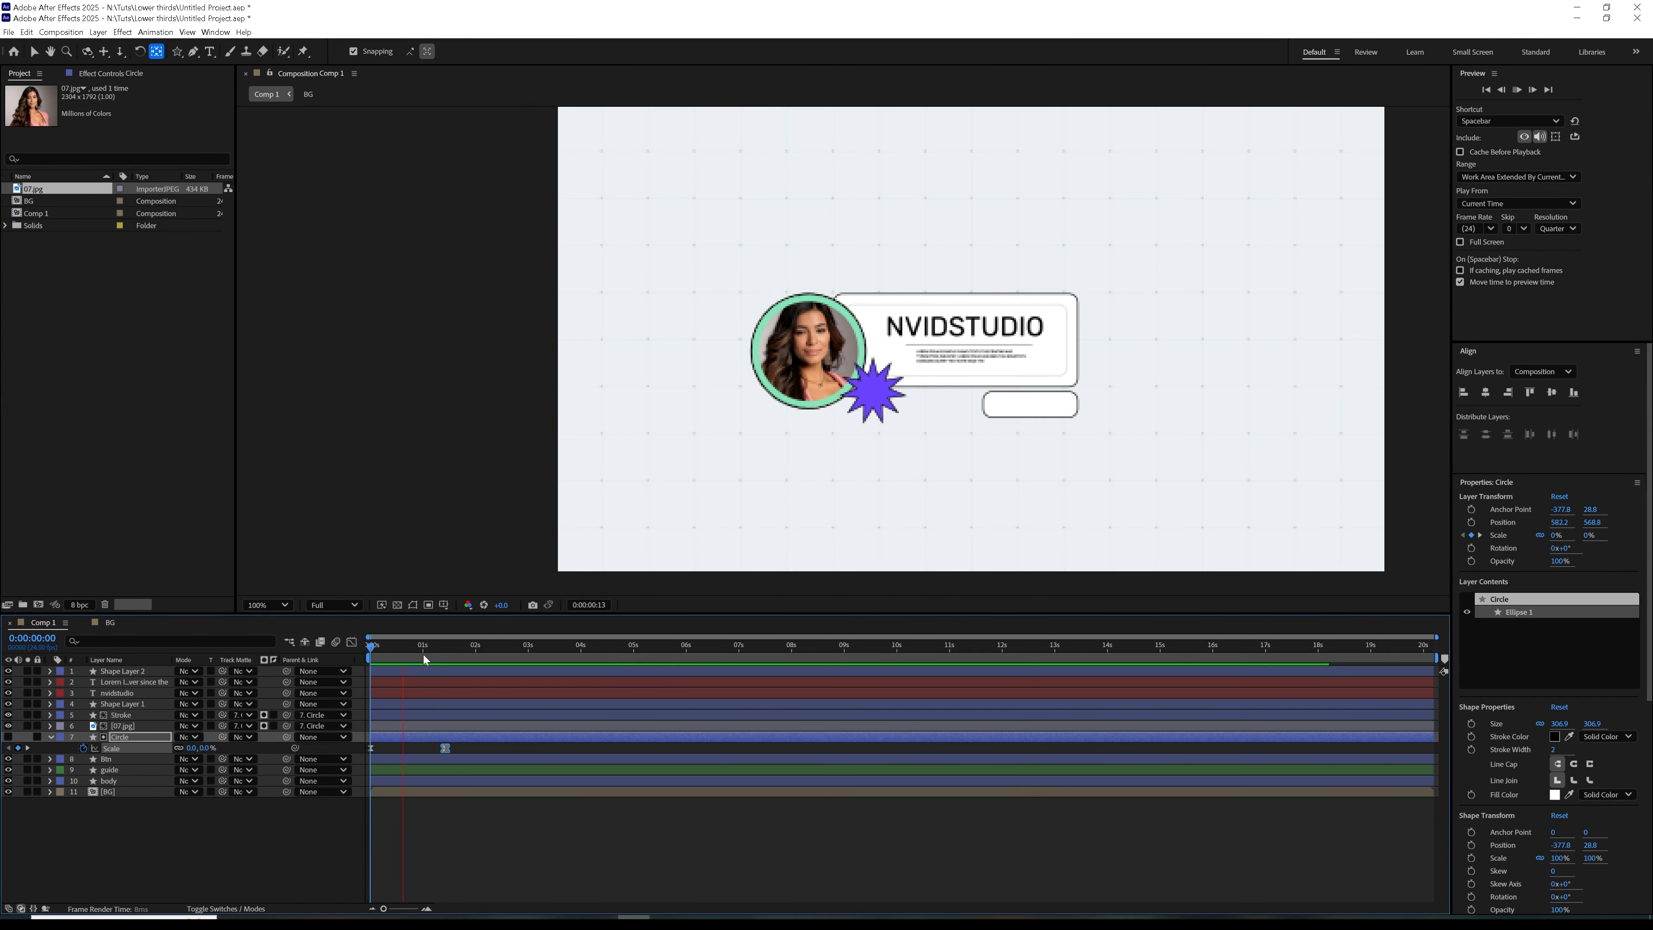
Animate the Circle's Position from X 885.2 at the first frame to its final place beside the body box, with Easy Ease on both keyframes
{"action": "left_click_drag", "start_coordinate": [380, 645], "coordinate": [446, 665]}
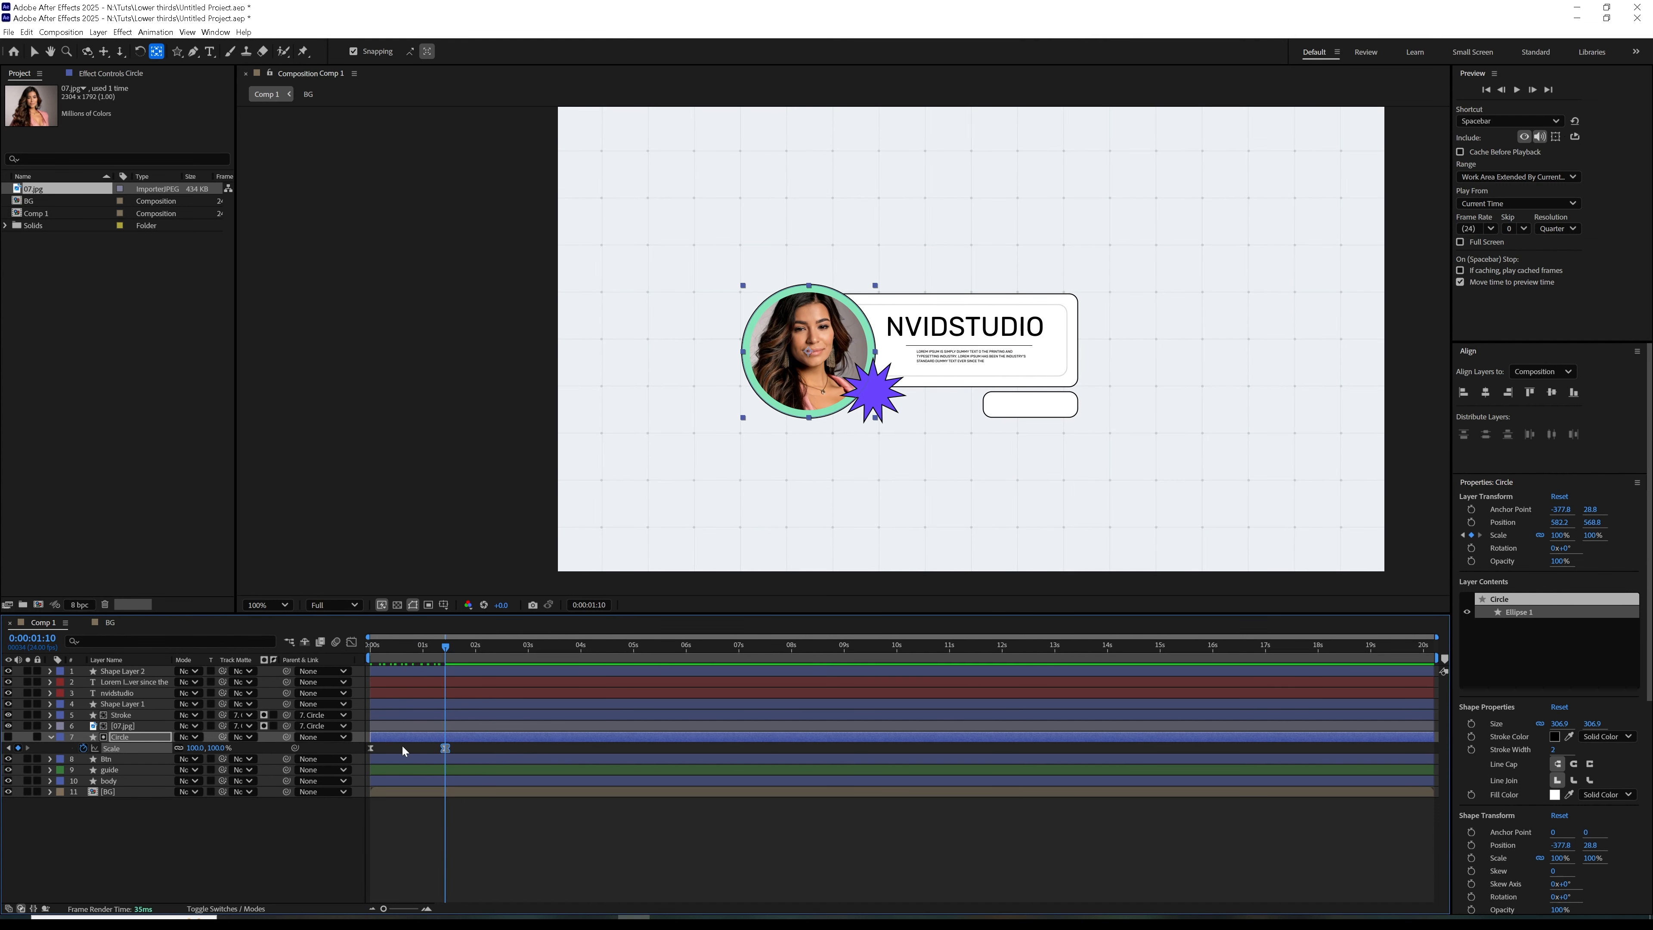
{"action": "key", "text": "p"}
{"action": "left_click", "coordinate": [84, 748]}
{"action": "key", "text": "u"}
{"action": "key", "text": "u"}
{"action": "left_click_drag", "start_coordinate": [392, 647], "coordinate": [343, 665]}
{"action": "left_click_drag", "start_coordinate": [182, 749], "coordinate": [325, 730]}
{"action": "left_click_drag", "start_coordinate": [480, 748], "coordinate": [414, 750]}
{"action": "key", "text": "F9"}
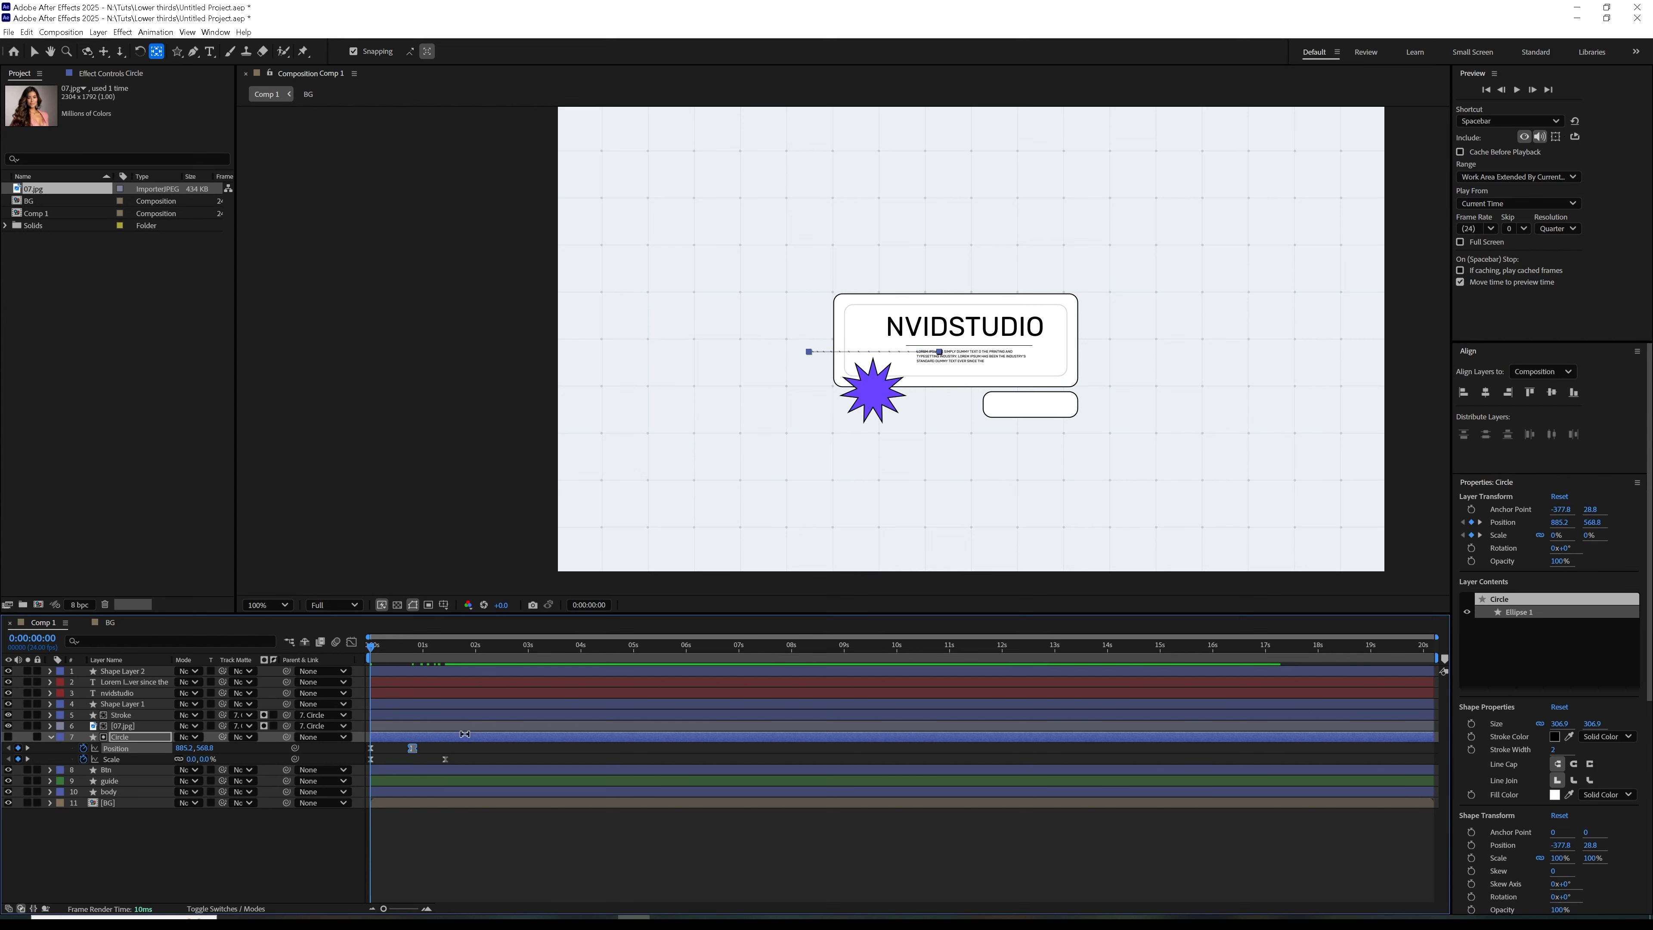
Retime the Circle so its Scale animation ends well before its Position move, which ends at 0:00:01:10, and preview it
{"action": "left_click", "coordinate": [351, 642]}
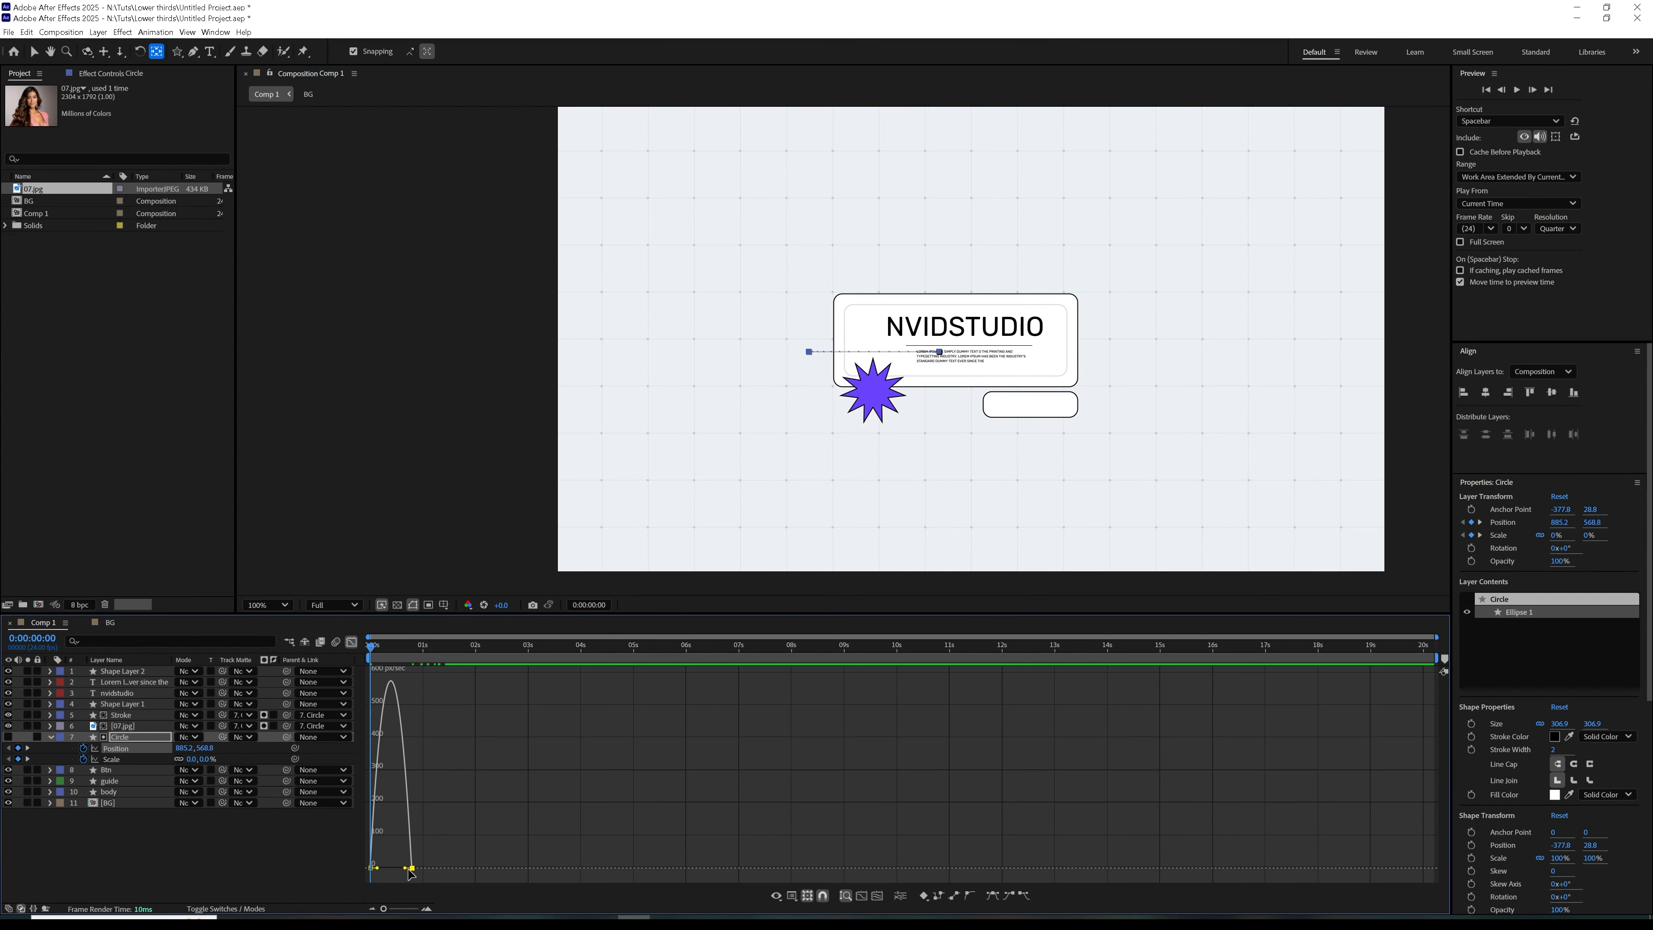
{"action": "left_click", "coordinate": [351, 642]}
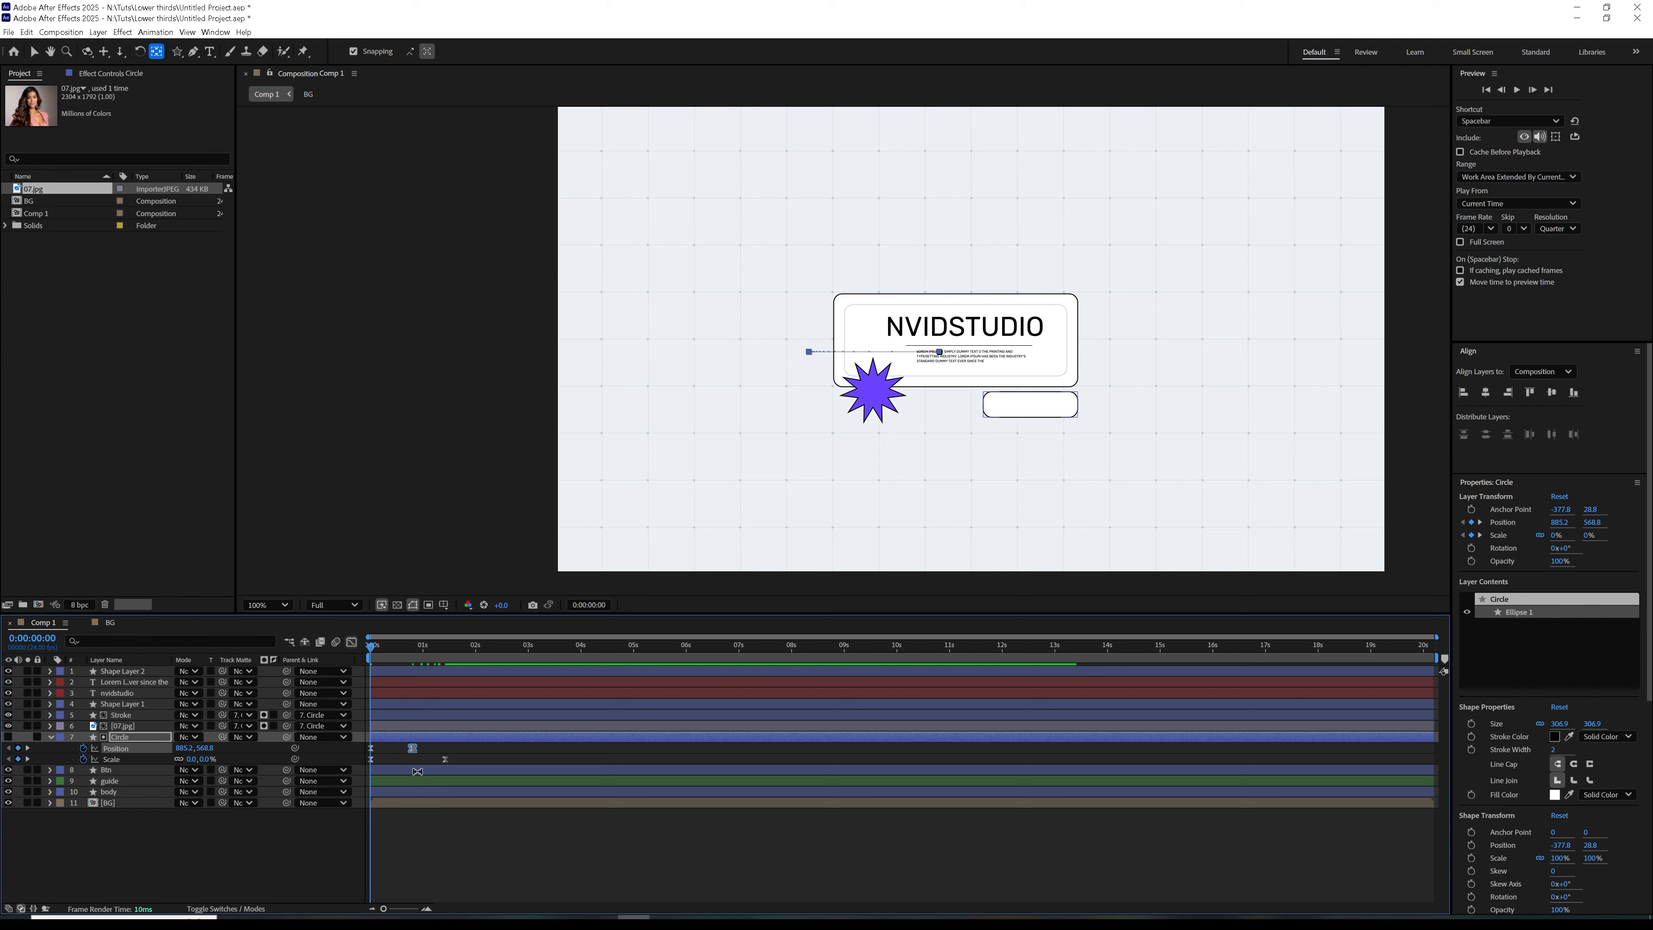
{"action": "mouse_move", "coordinate": [412, 748]}
{"action": "left_mouse_down"}
{"action": "mouse_move", "coordinate": [445, 749]}
{"action": "mouse_move", "coordinate": [414, 773]}
{"action": "left_mouse_up"}
{"action": "key", "text": "space"}
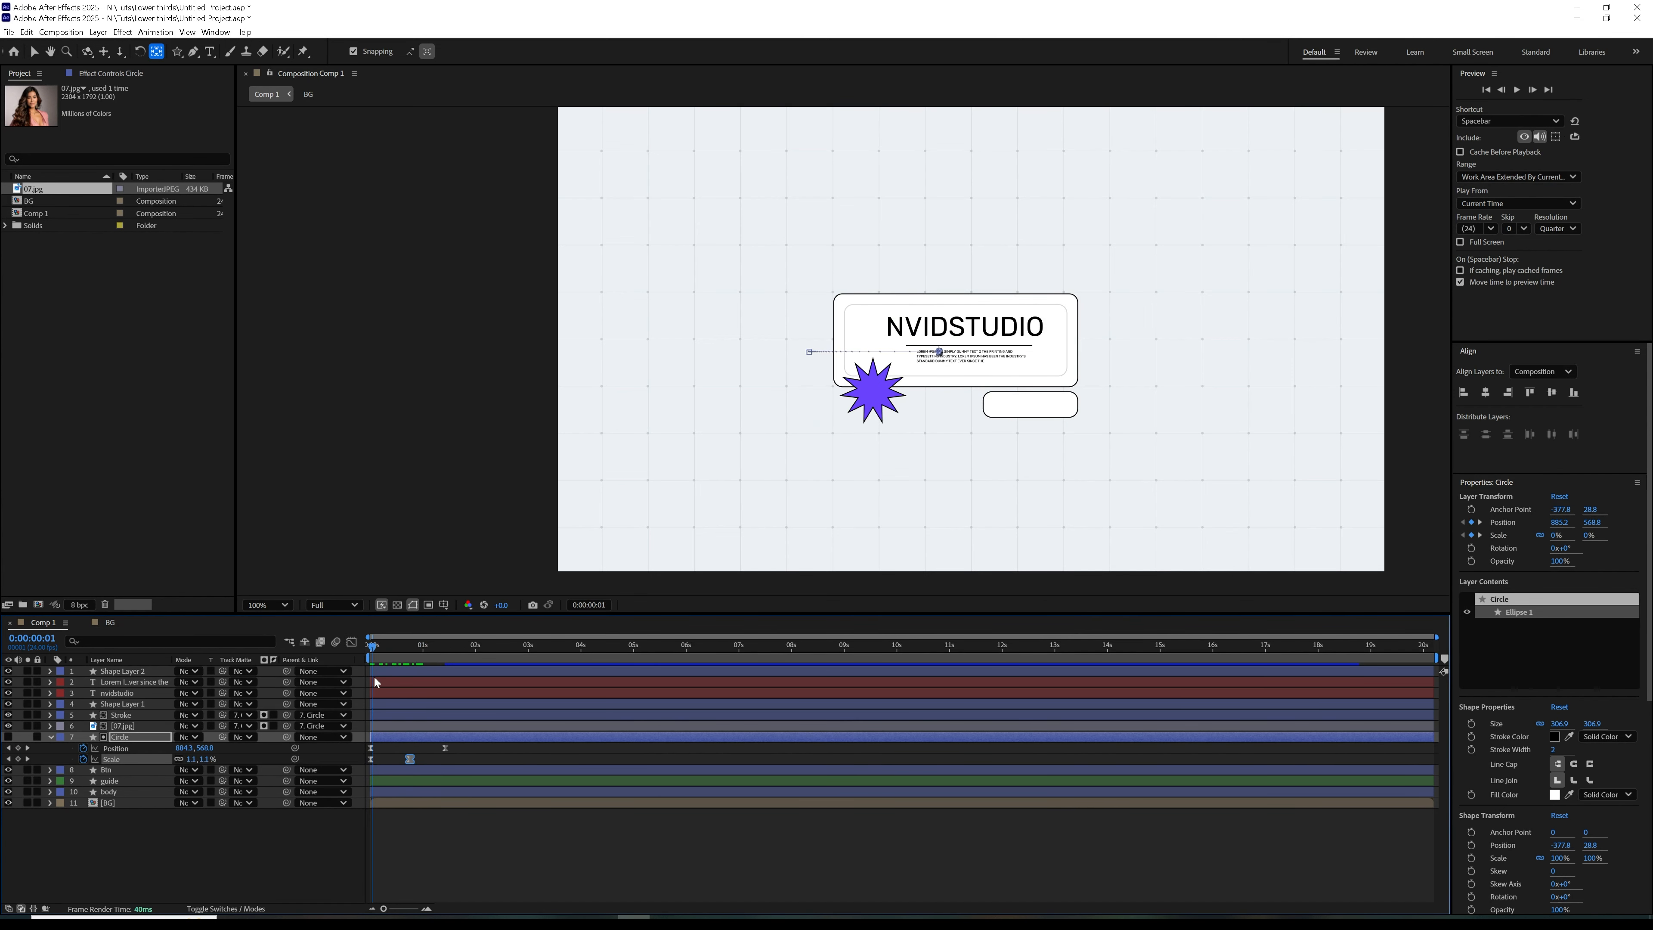
Shift both Position keyframes of the Circle so the slide starts where the Scale animation ends, and preview the result
{"action": "left_click", "coordinate": [445, 748]}
{"action": "left_click_drag", "start_coordinate": [380, 752], "coordinate": [430, 754]}
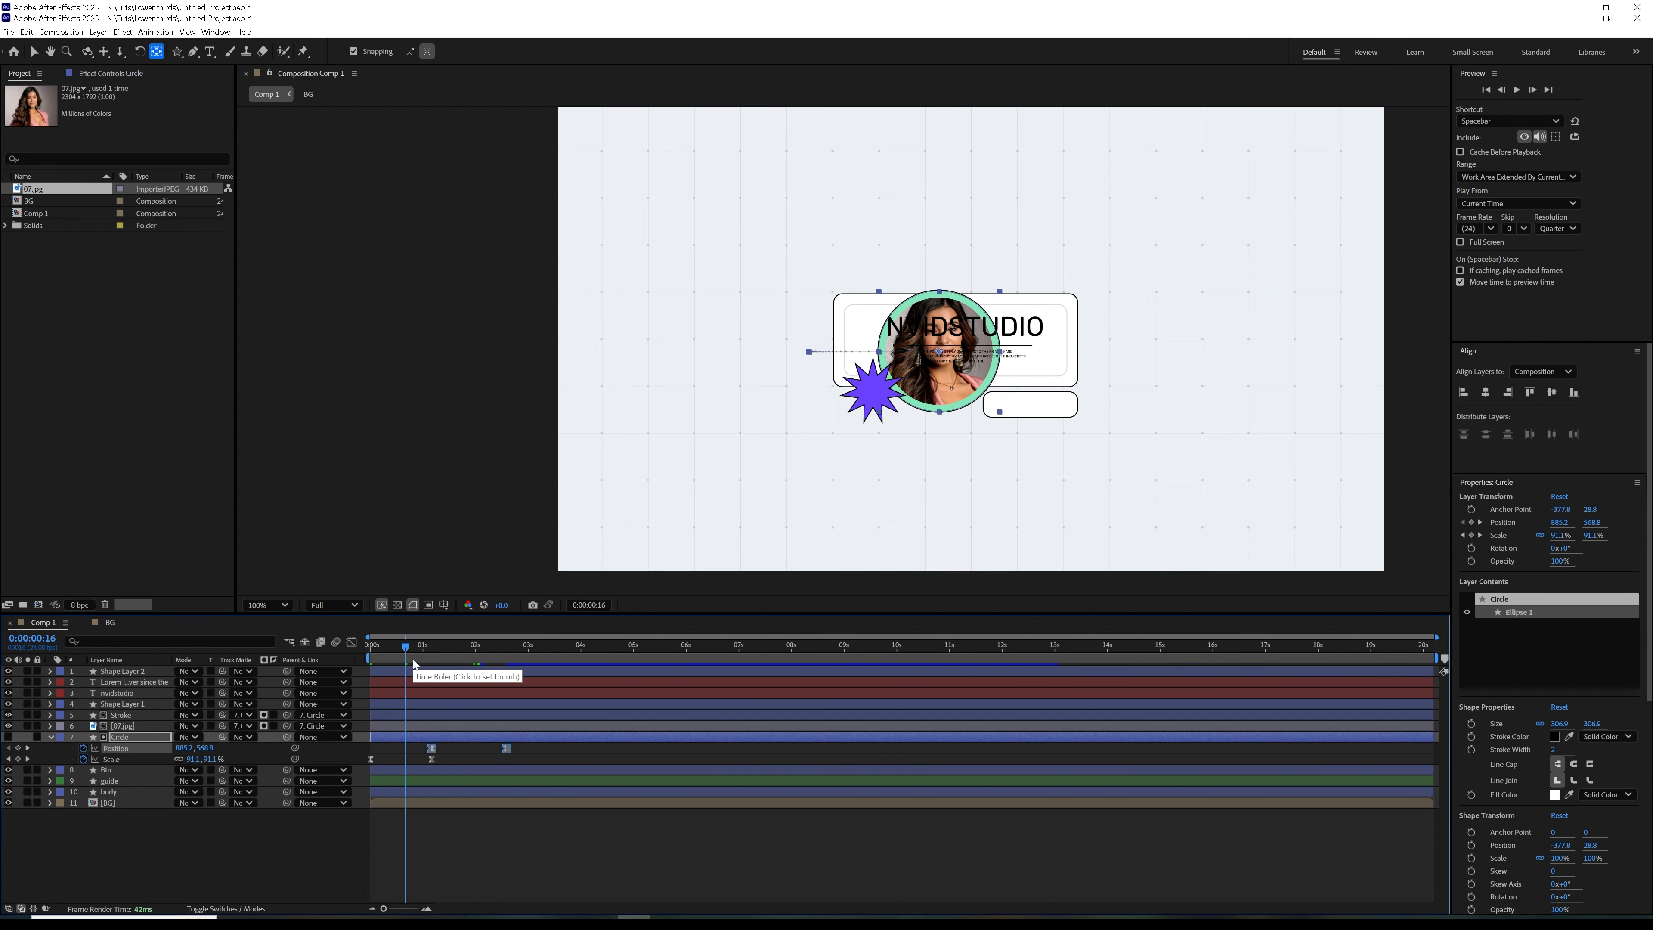
{"action": "left_click_drag", "start_coordinate": [406, 649], "coordinate": [331, 669]}
{"action": "key", "text": "space"}
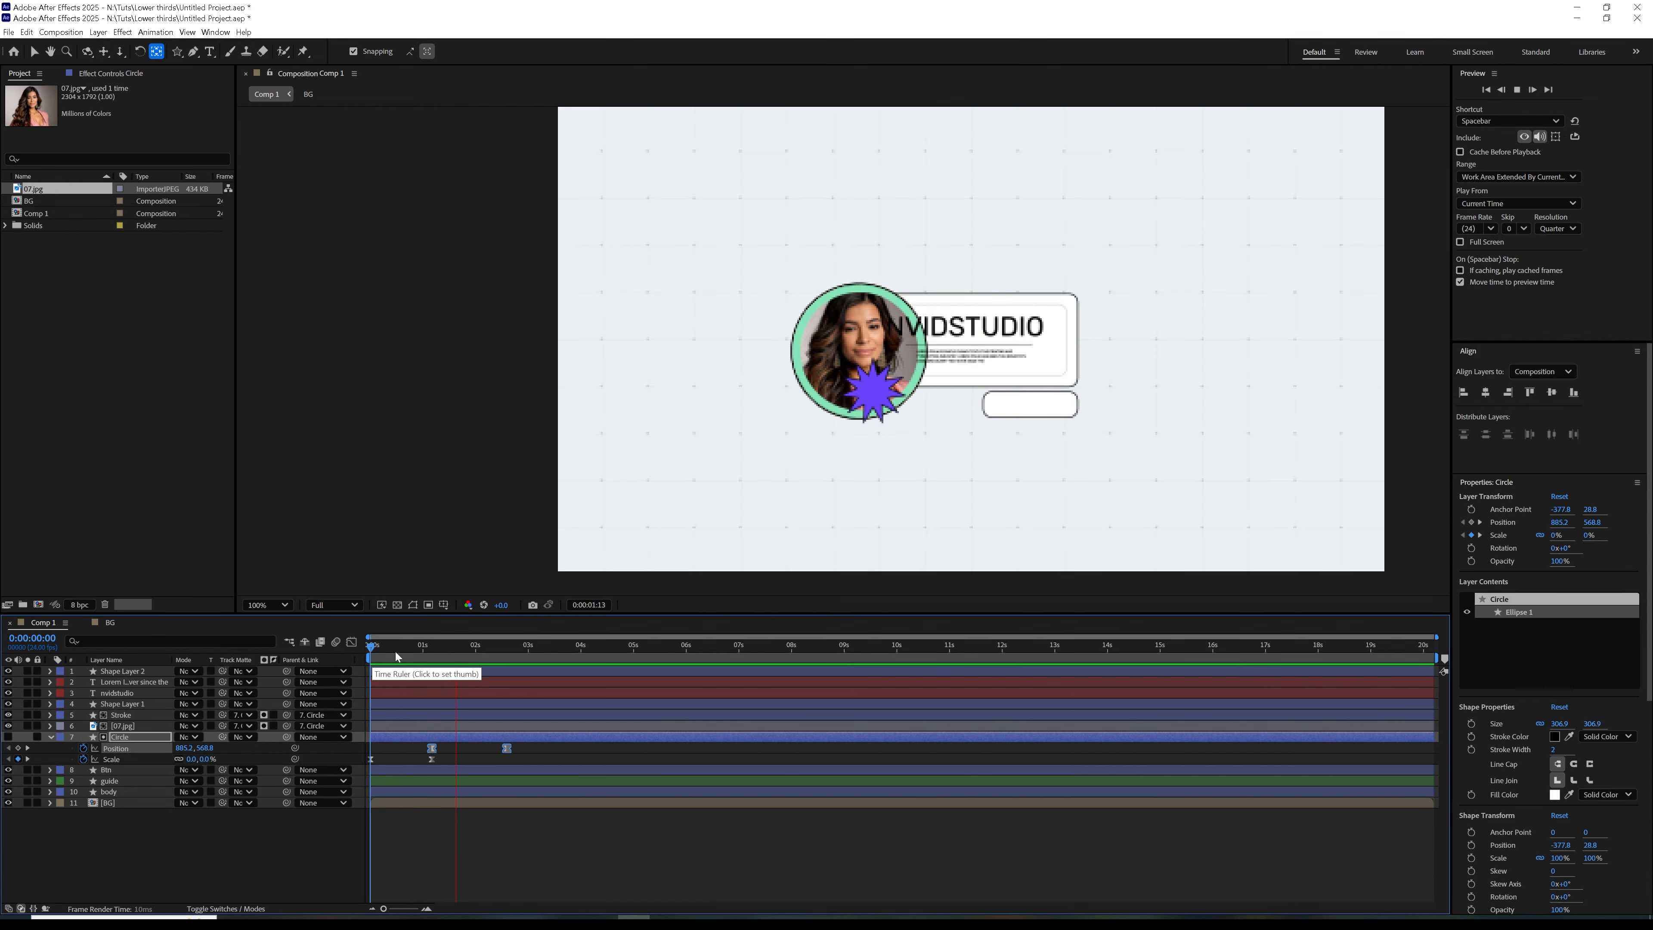
Shorten the Circle's Scale and Position animations, end the work area just after the last Position keyframe, and preview that range
{"action": "left_click", "coordinate": [401, 652]}
{"action": "left_click_drag", "start_coordinate": [533, 755], "coordinate": [454, 770]}
{"action": "left_click", "coordinate": [524, 762]}
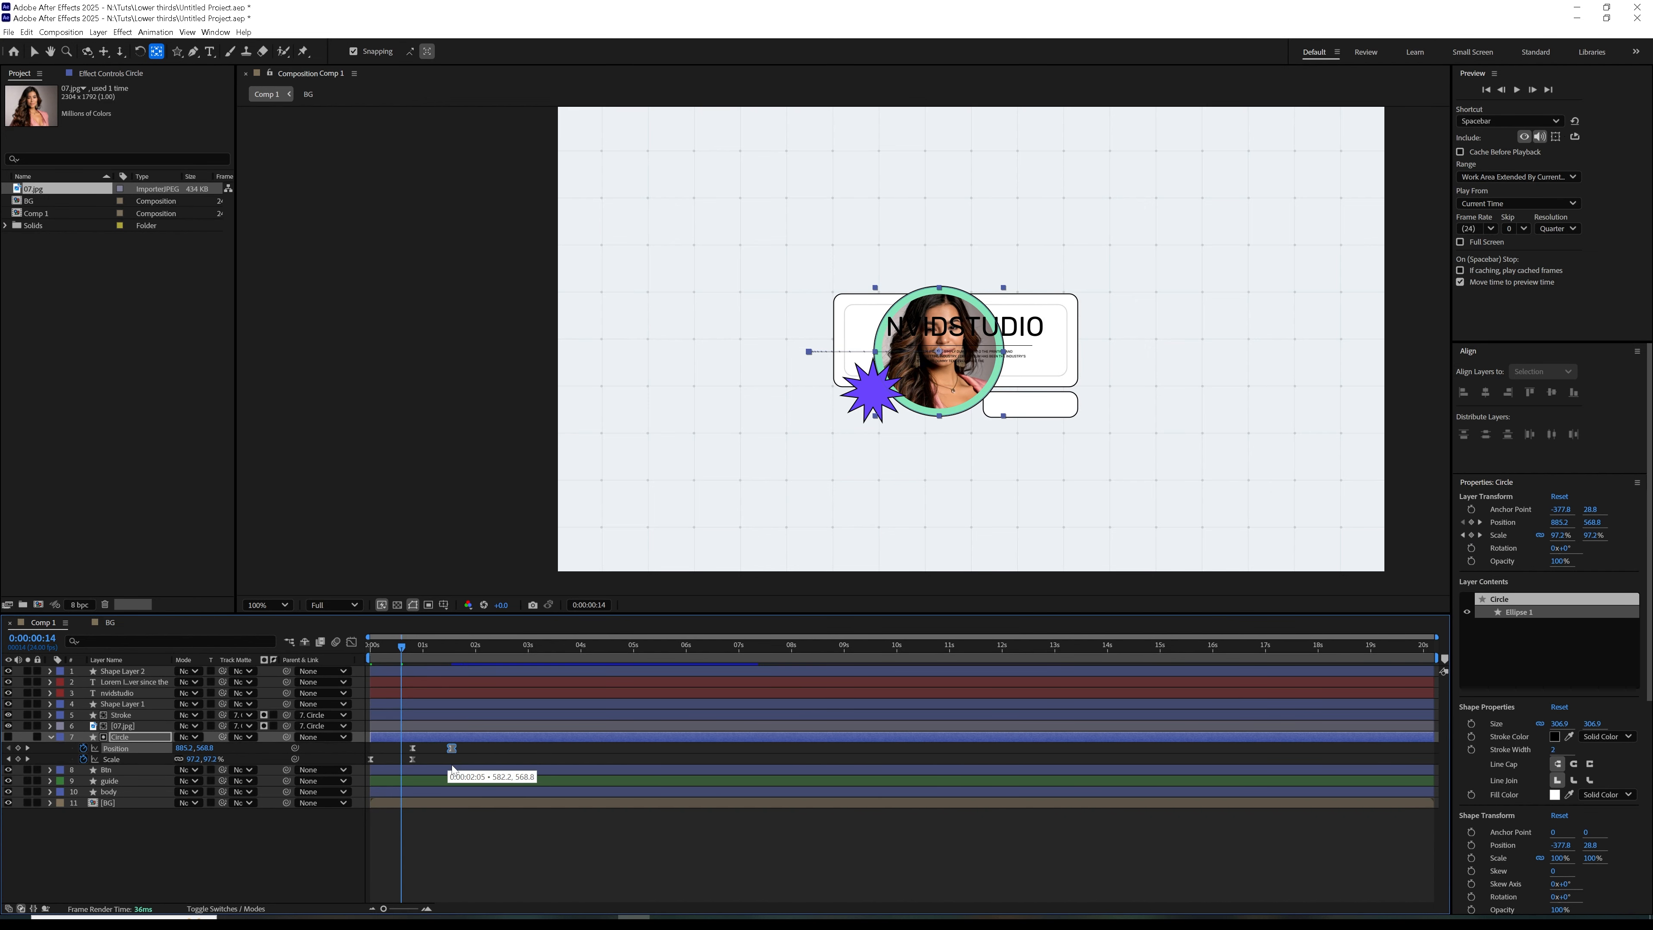
{"action": "left_click", "coordinate": [454, 642]}
{"action": "key", "text": "space"}
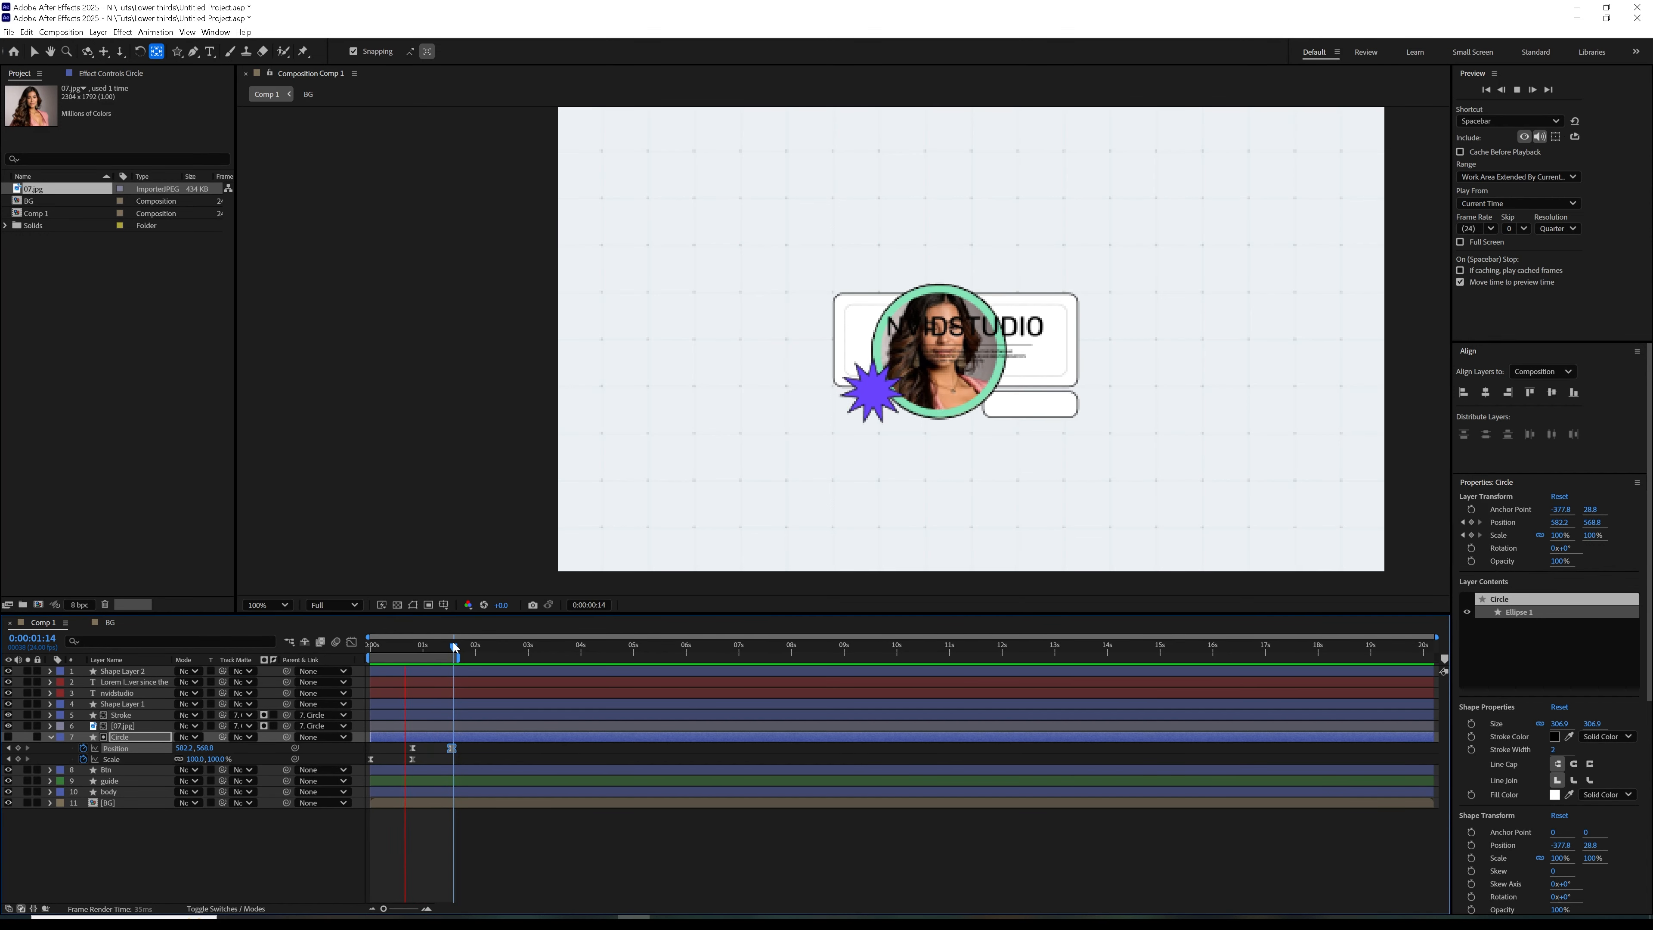
{"action": "key", "text": "space"}
Move the Circle's final Scale keyframe and both Position keyframes slightly earlier, ending the slide at 0:00:01:08, and preview the timing
{"action": "left_click_drag", "start_coordinate": [449, 644], "coordinate": [454, 649]}
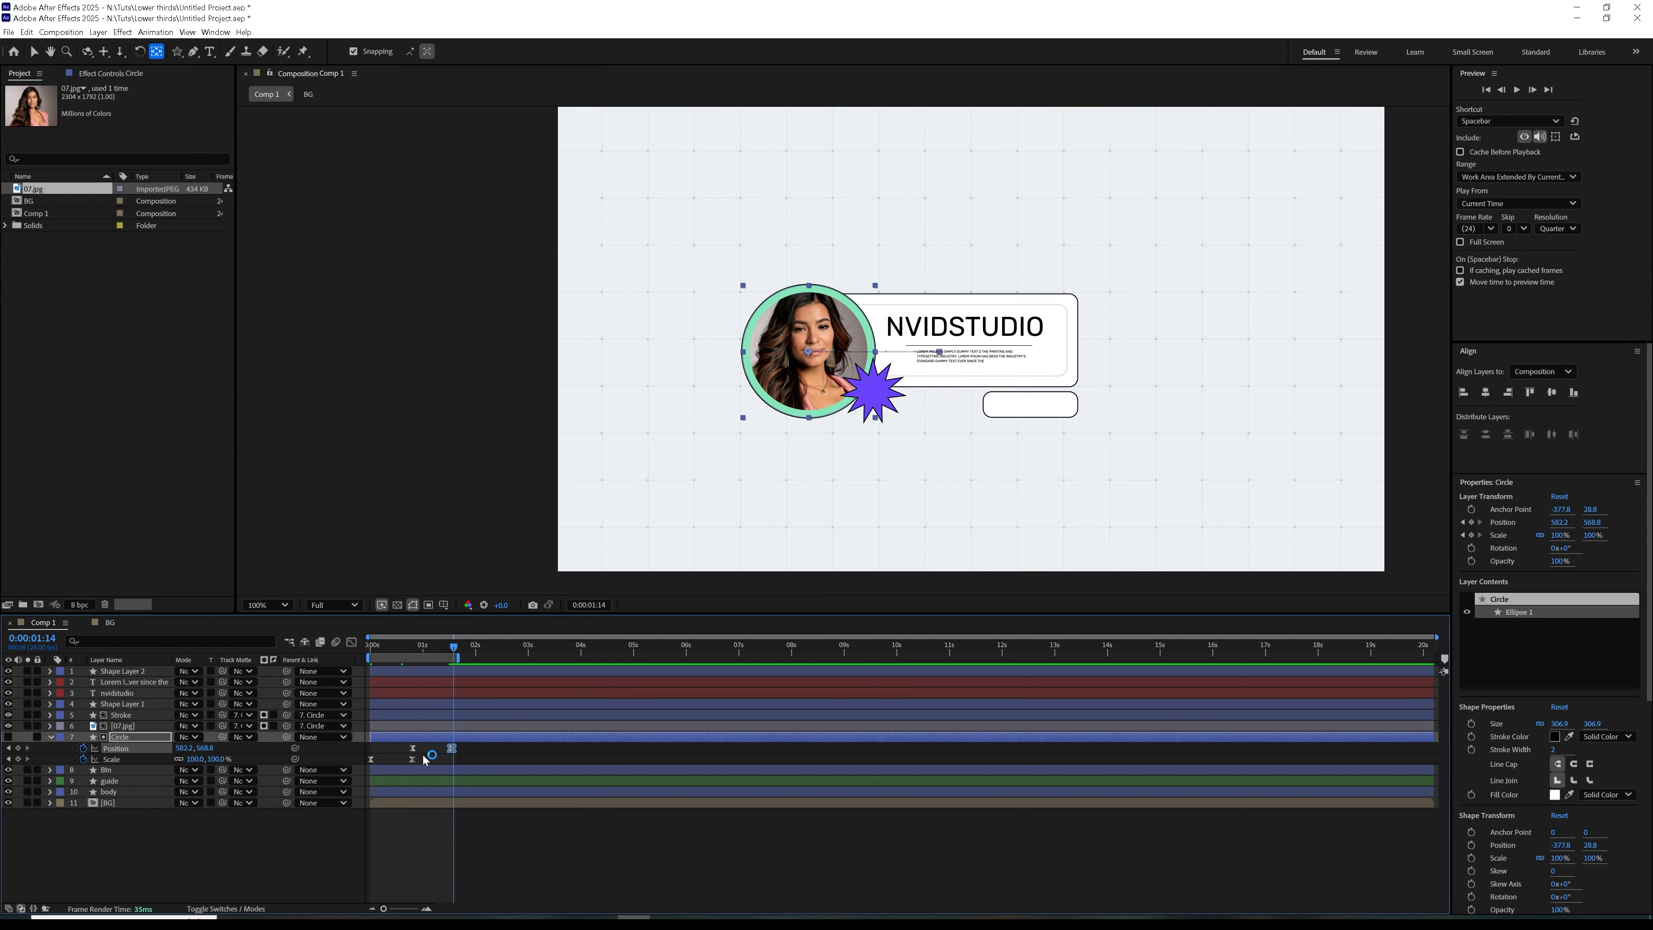
{"action": "mouse_move", "coordinate": [412, 758]}
{"action": "left_mouse_down"}
{"action": "mouse_move", "coordinate": [408, 744]}
{"action": "mouse_move", "coordinate": [443, 753]}
{"action": "left_mouse_up"}
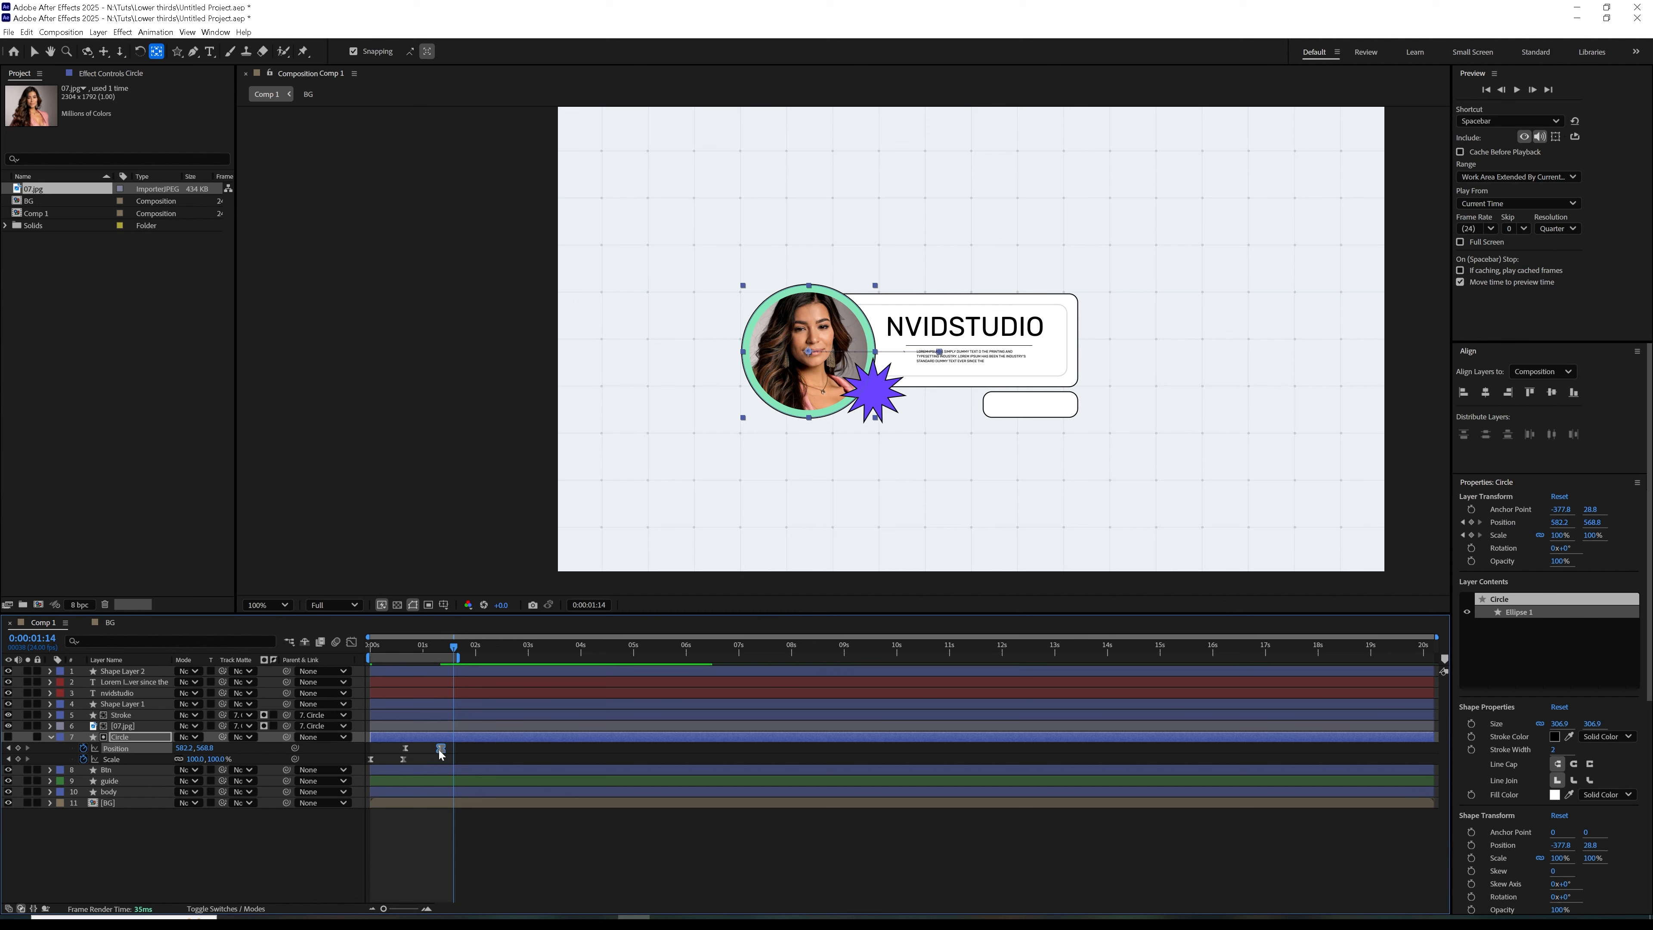
{"action": "key", "text": "space"}
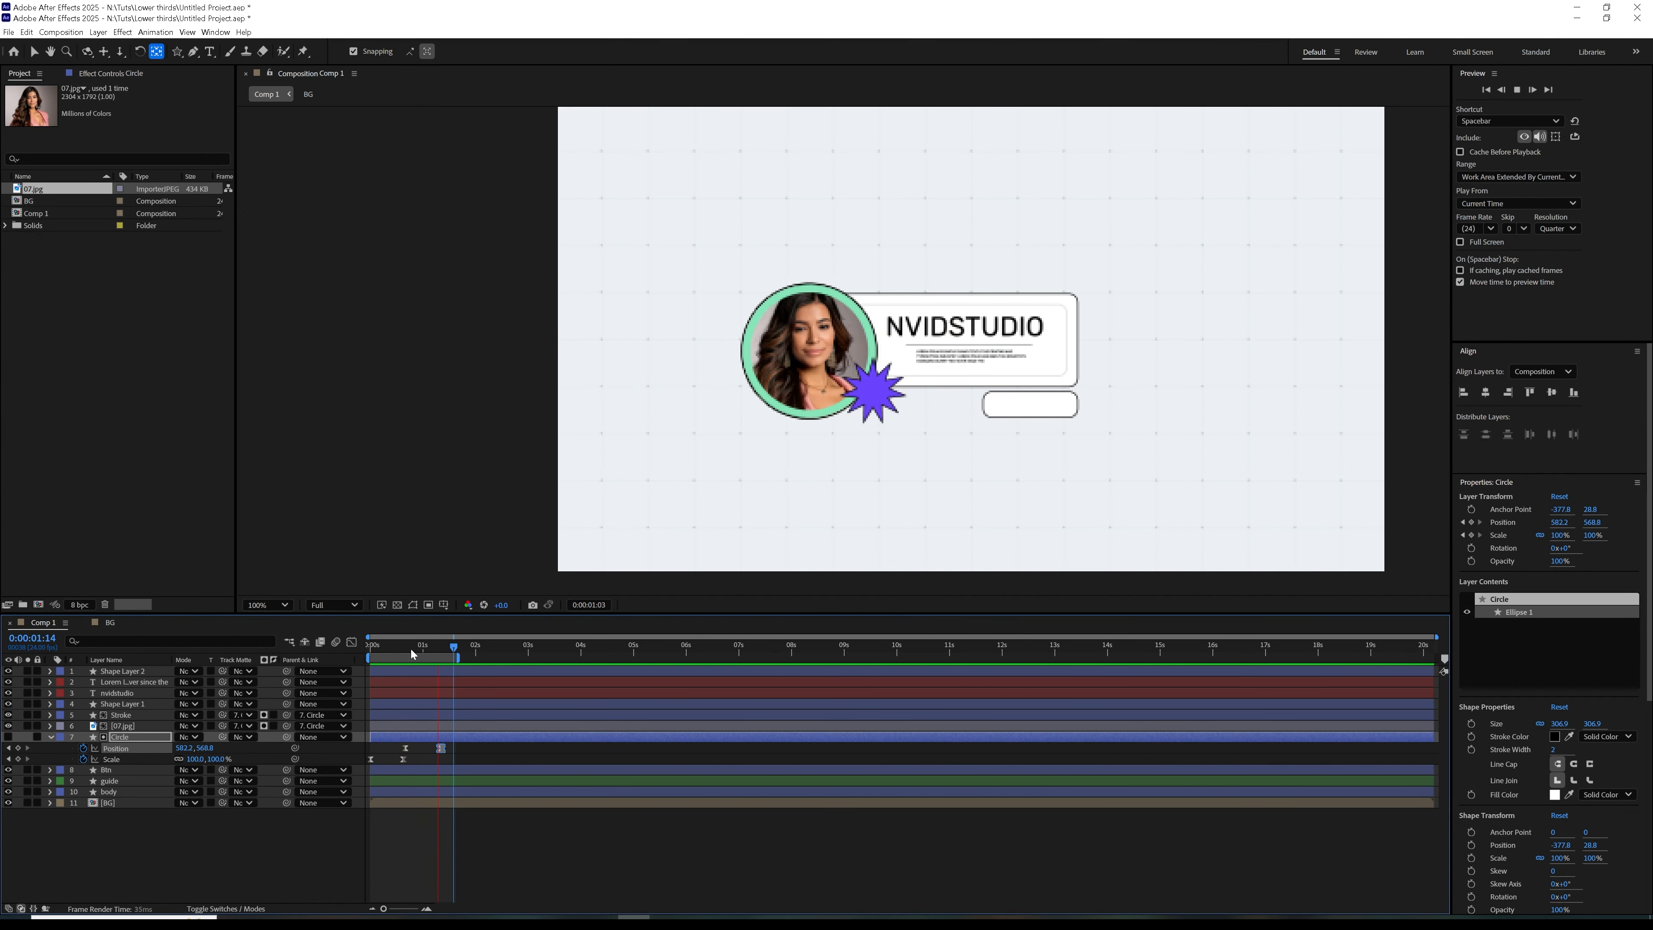
{"action": "left_click_drag", "start_coordinate": [412, 649], "coordinate": [441, 675]}
Mark the Stroke, 07.jpg and Circle layers as shy and hide the shy layers in the timeline
{"action": "left_click", "coordinate": [101, 736]}
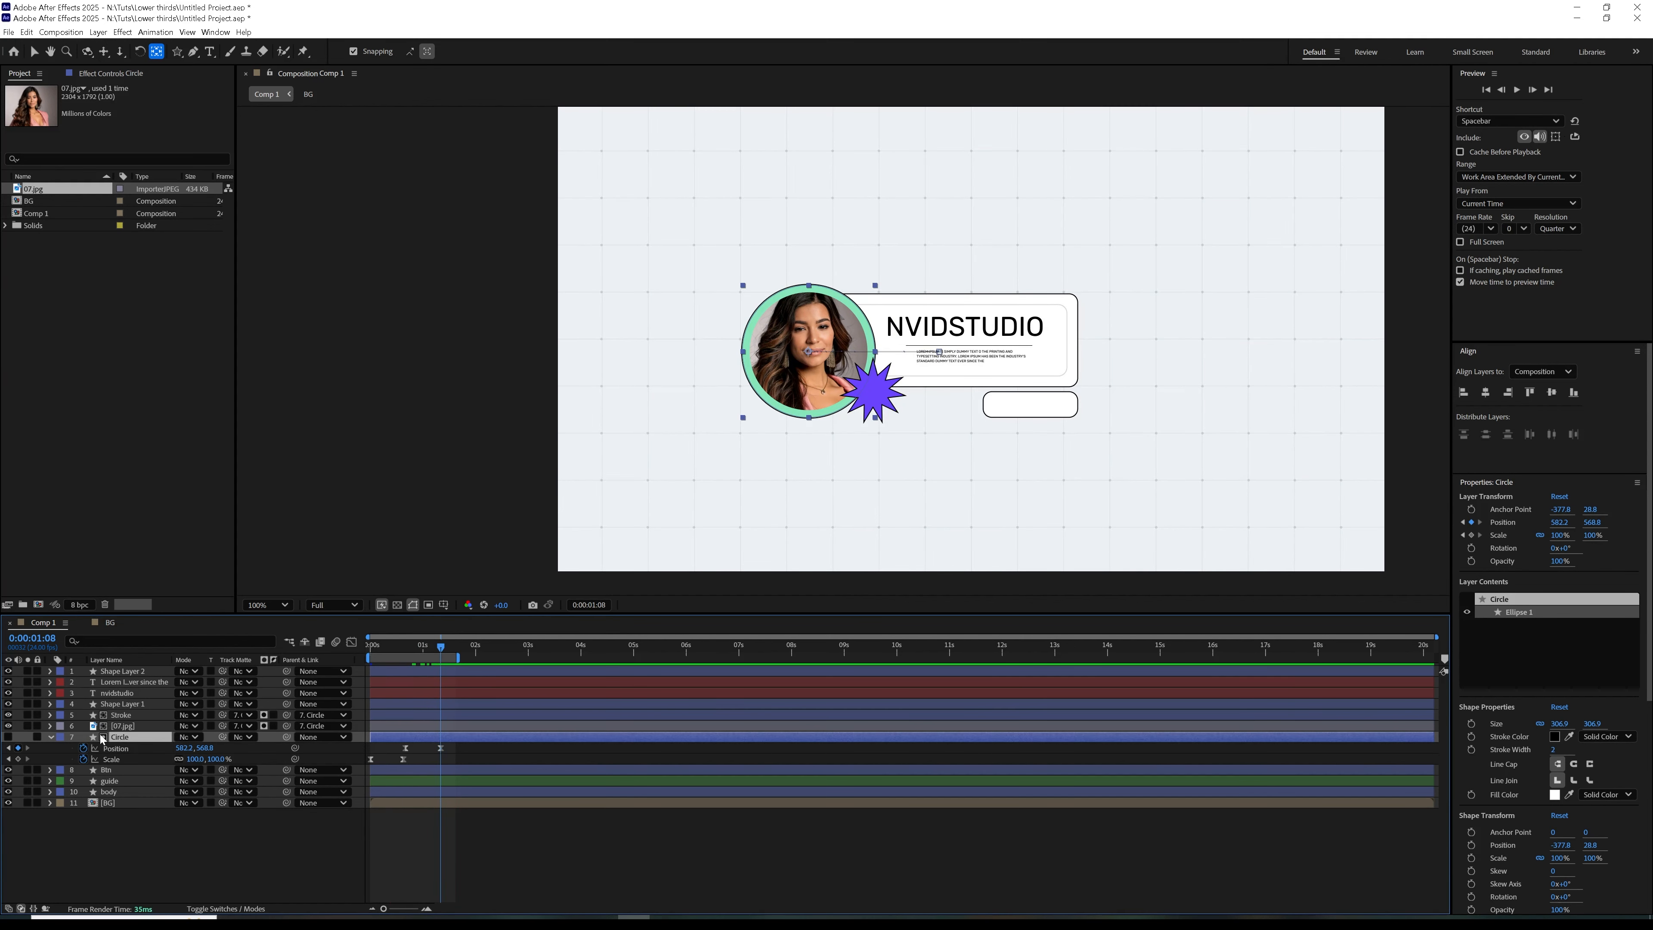
{"action": "left_click", "coordinate": [52, 737]}
{"action": "left_click", "coordinate": [114, 716], "text": "shift"}
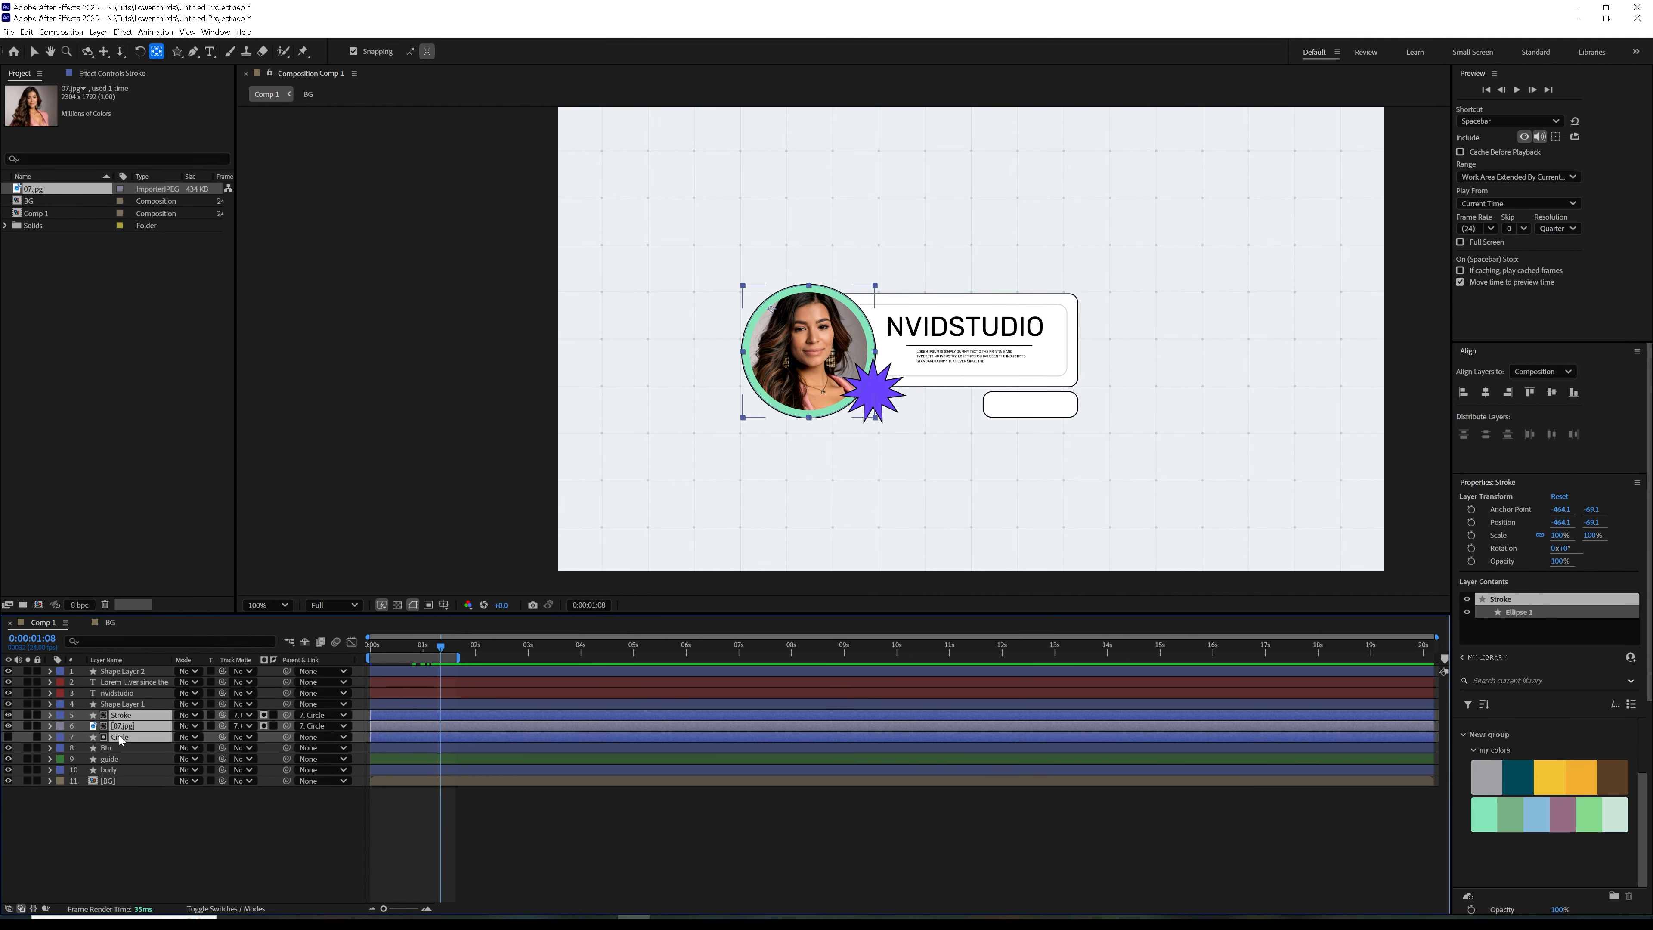
{"action": "left_click", "coordinate": [207, 909]}
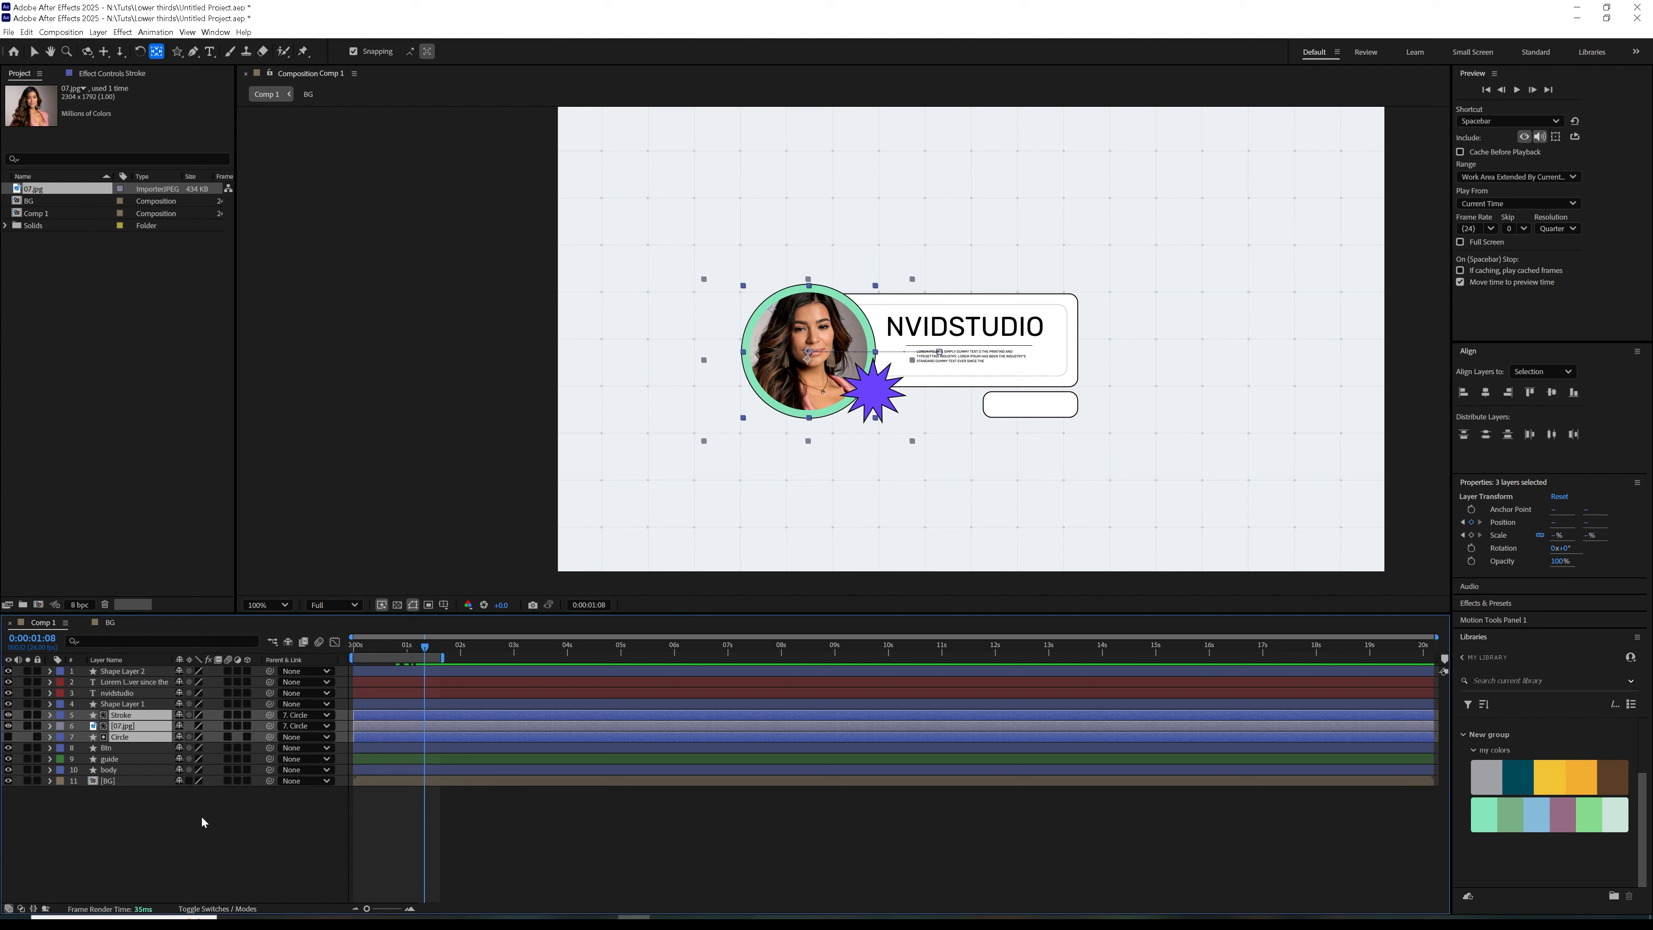
{"action": "left_click", "coordinate": [179, 726]}
{"action": "left_click", "coordinate": [179, 736]}
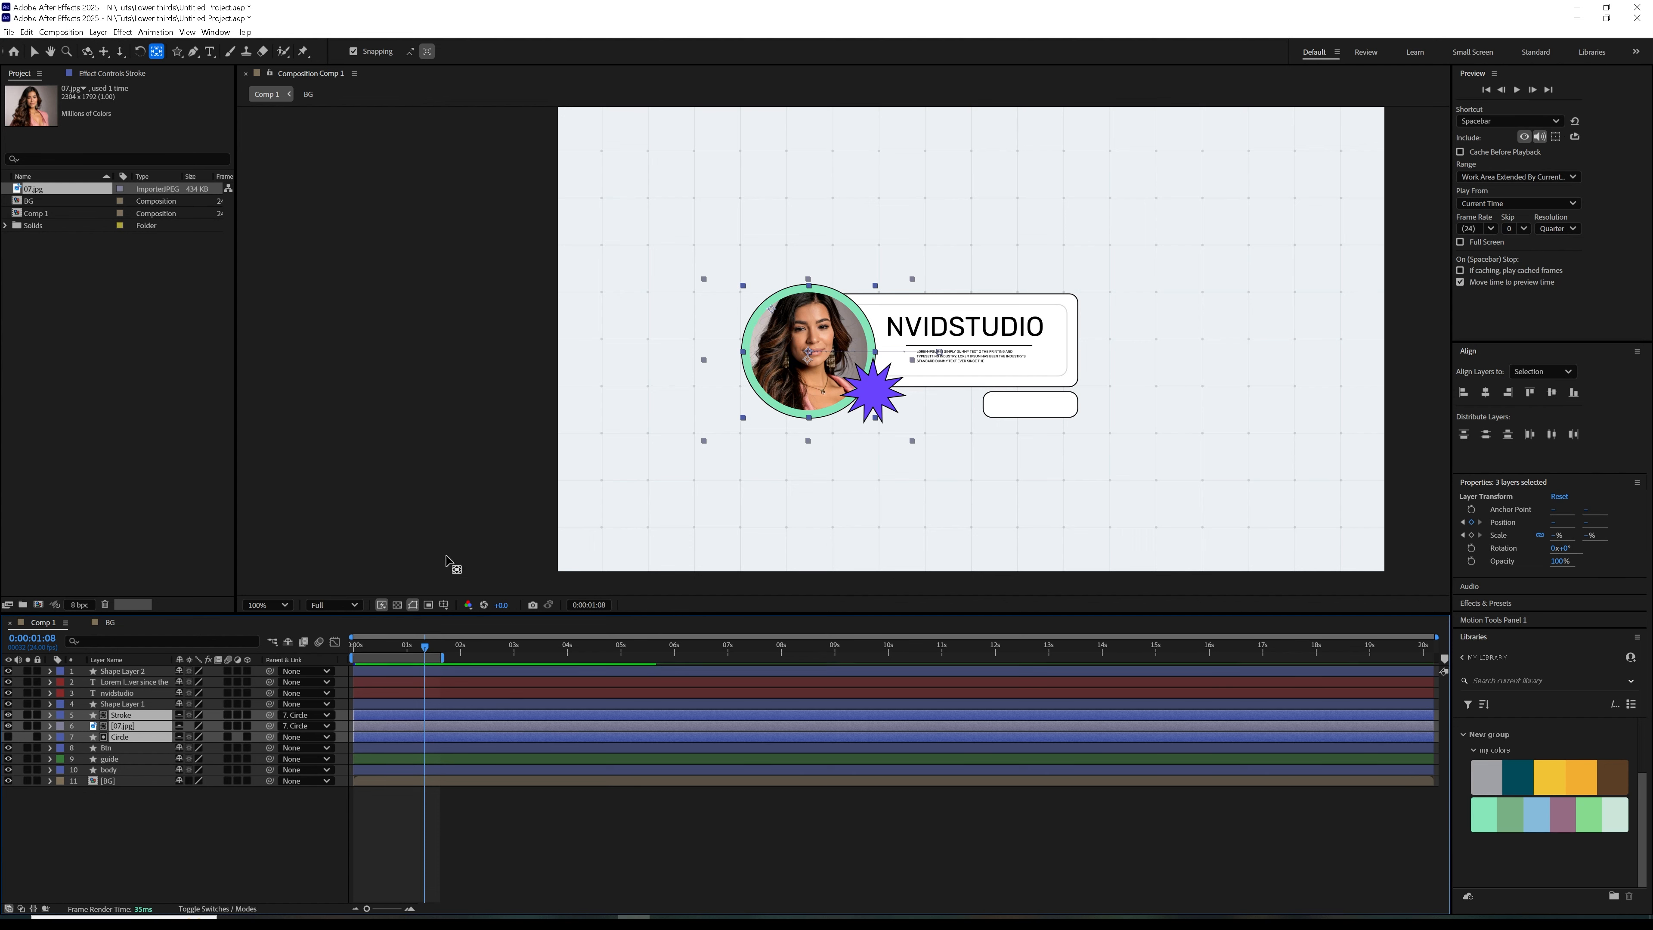
{"action": "left_click", "coordinate": [289, 643]}
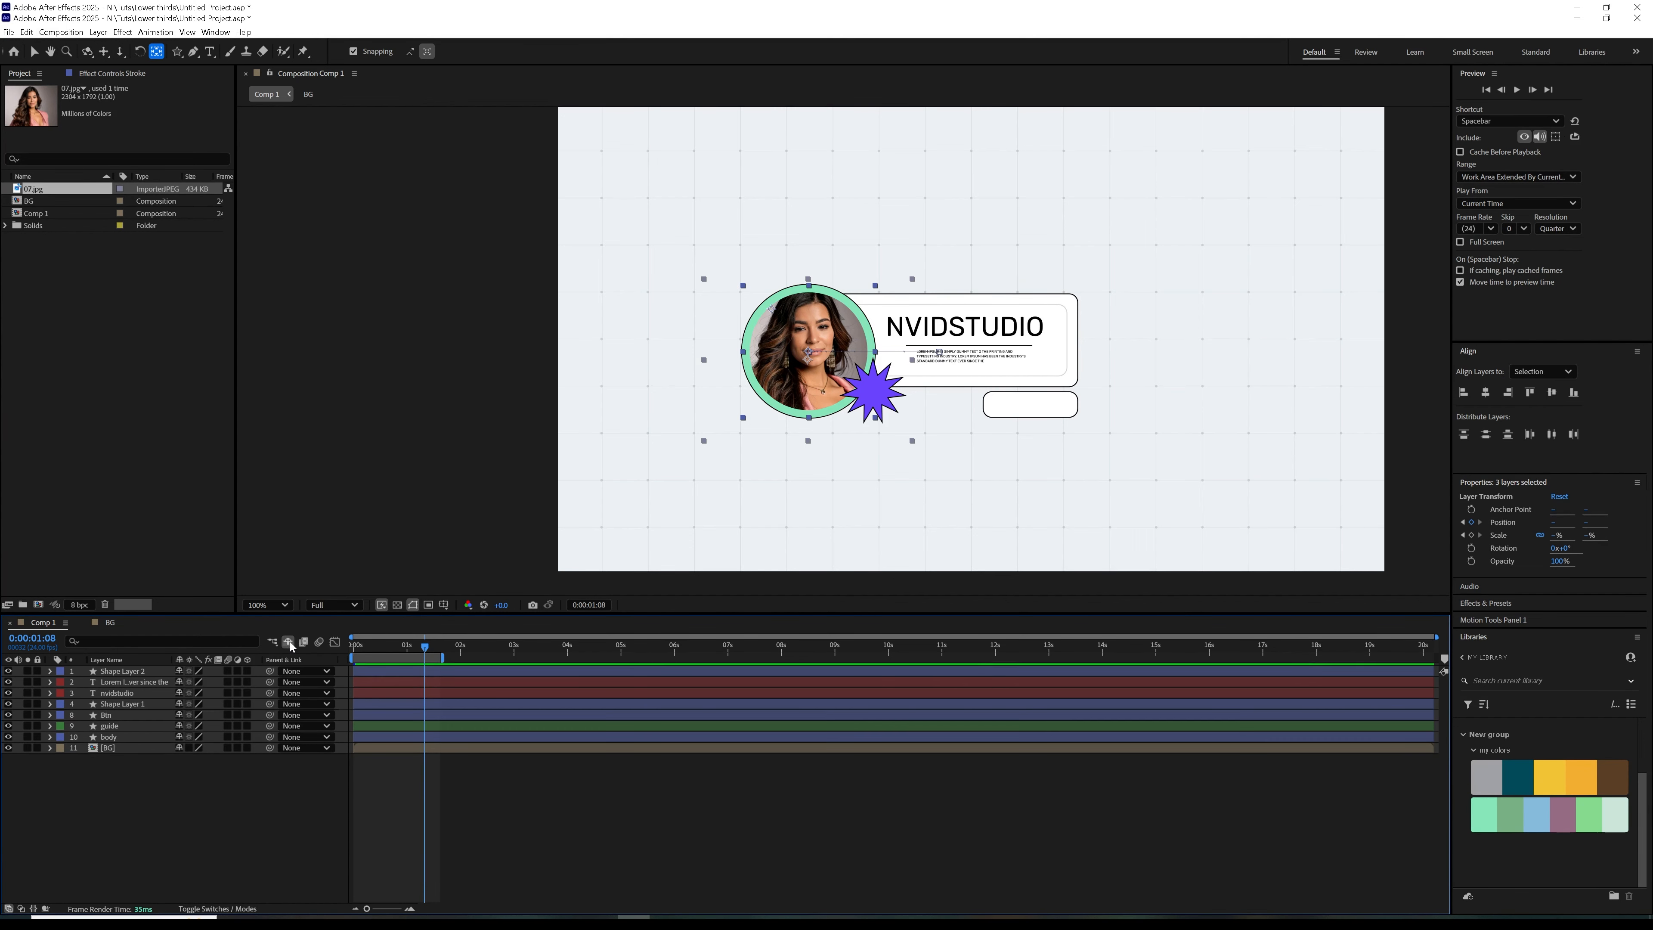
Animate the star badge's Scale from 0% at the first frame to 100% shortly before the one-second mark, with eased keyframes
{"action": "left_click", "coordinate": [123, 705]}
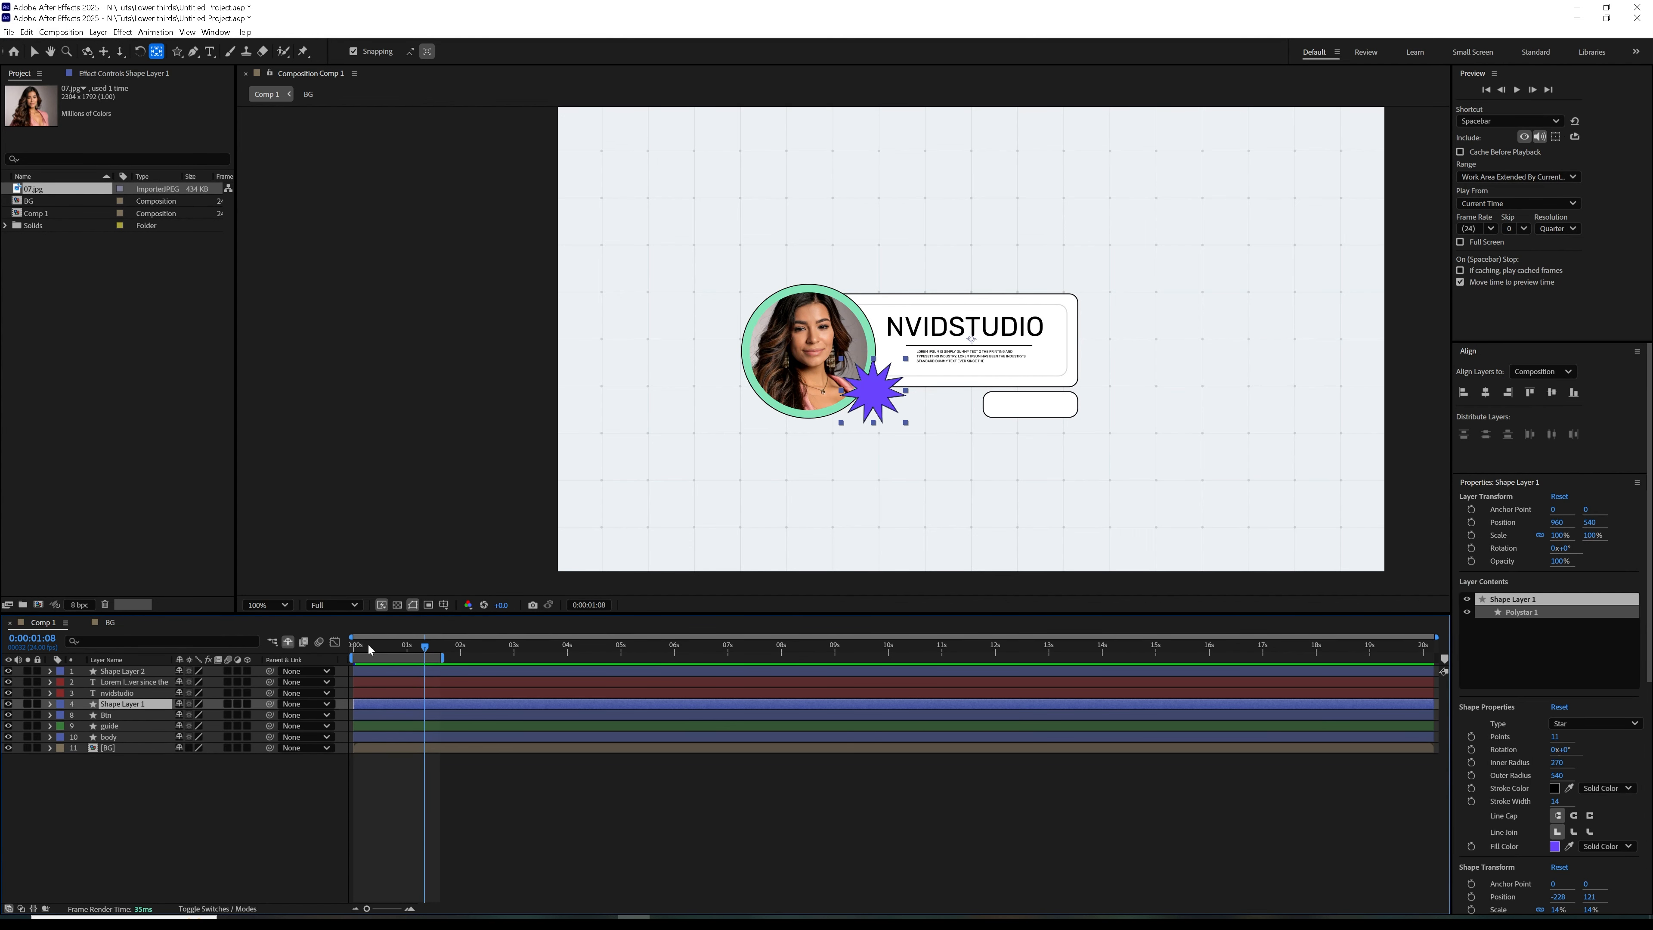
{"action": "key", "text": "Home"}
{"action": "key", "text": "alt+shift+s"}
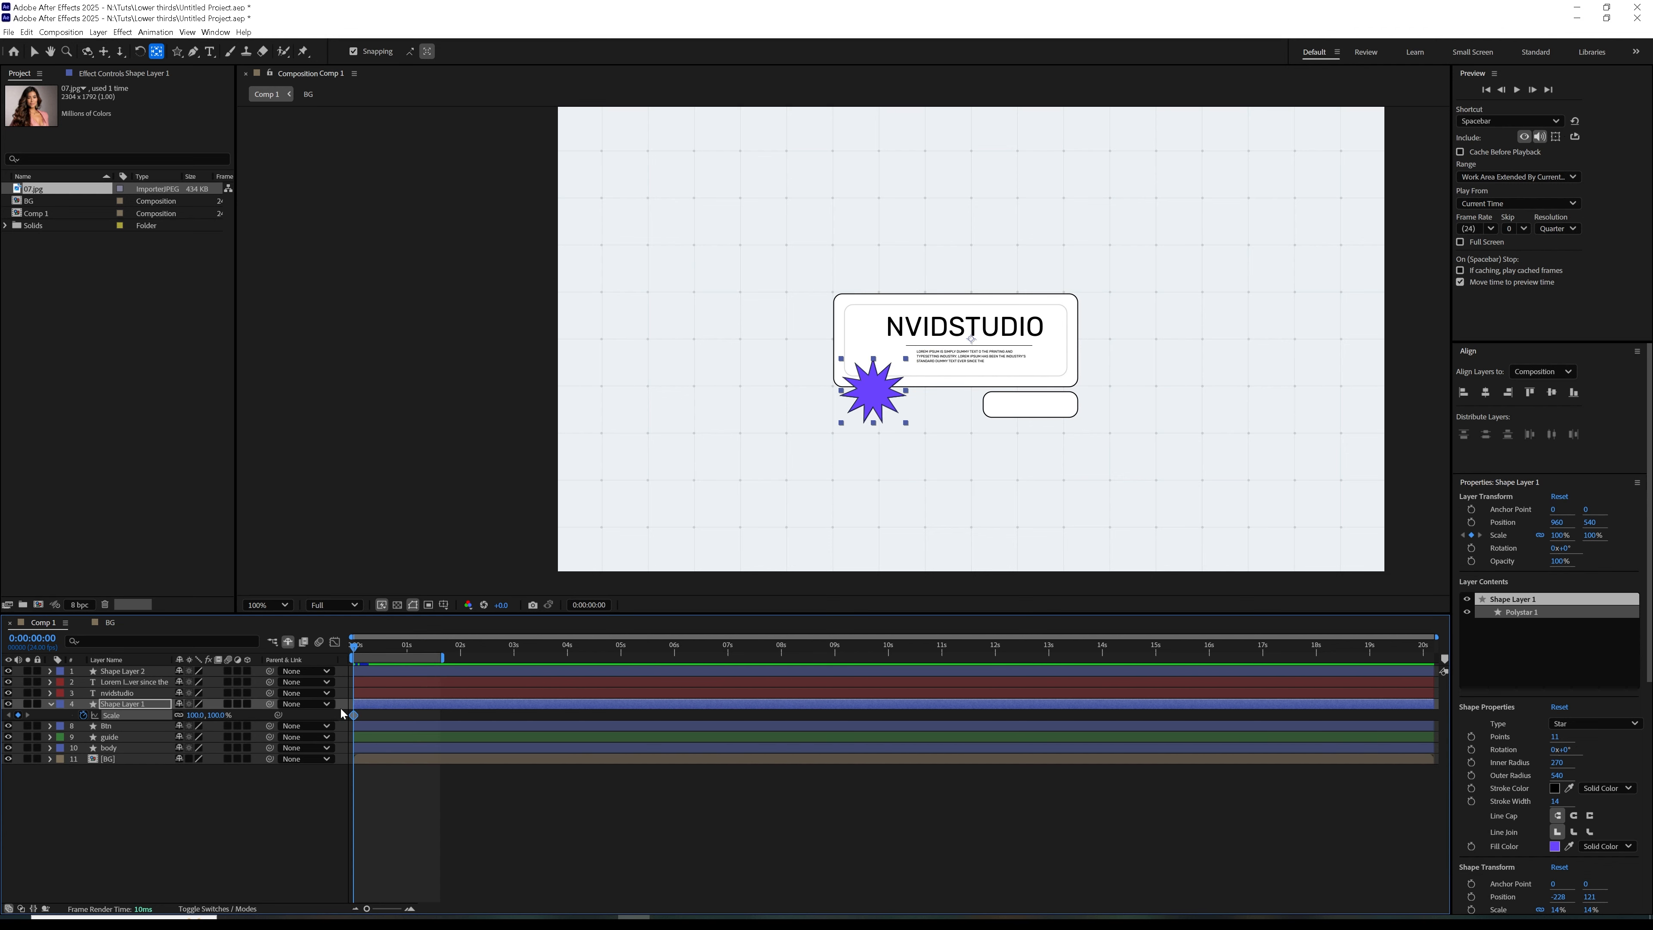
{"action": "left_click_drag", "start_coordinate": [355, 718], "coordinate": [398, 716]}
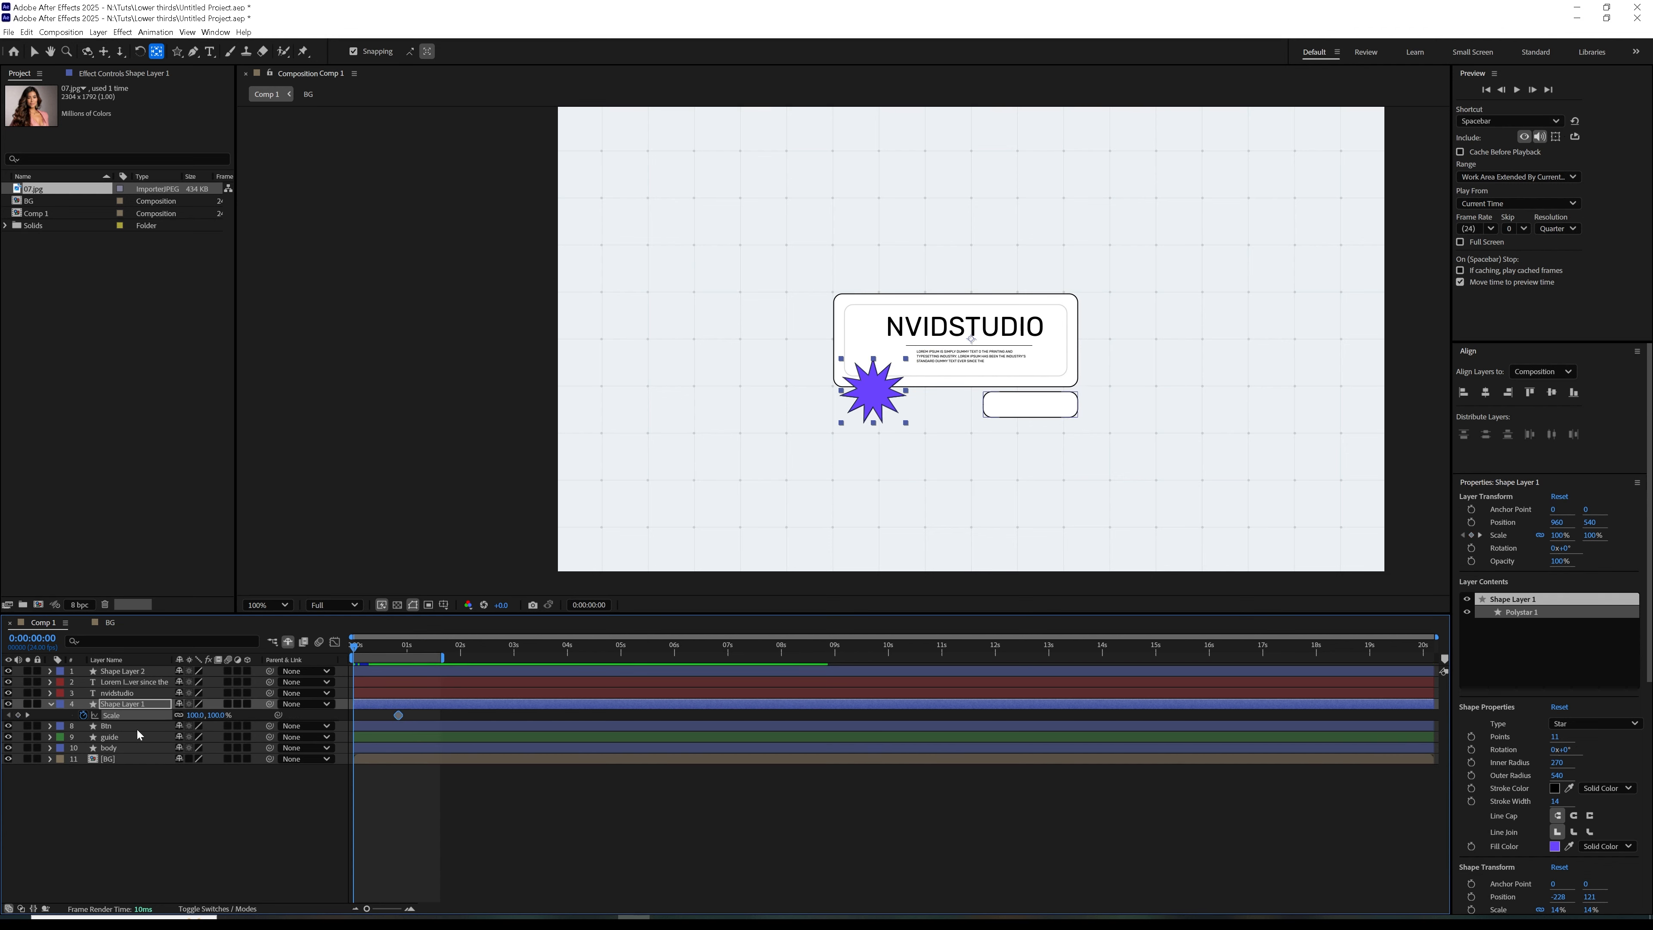
{"action": "left_click", "coordinate": [192, 714]}
{"action": "type", "text": "0"}
{"action": "key", "text": "Return"}
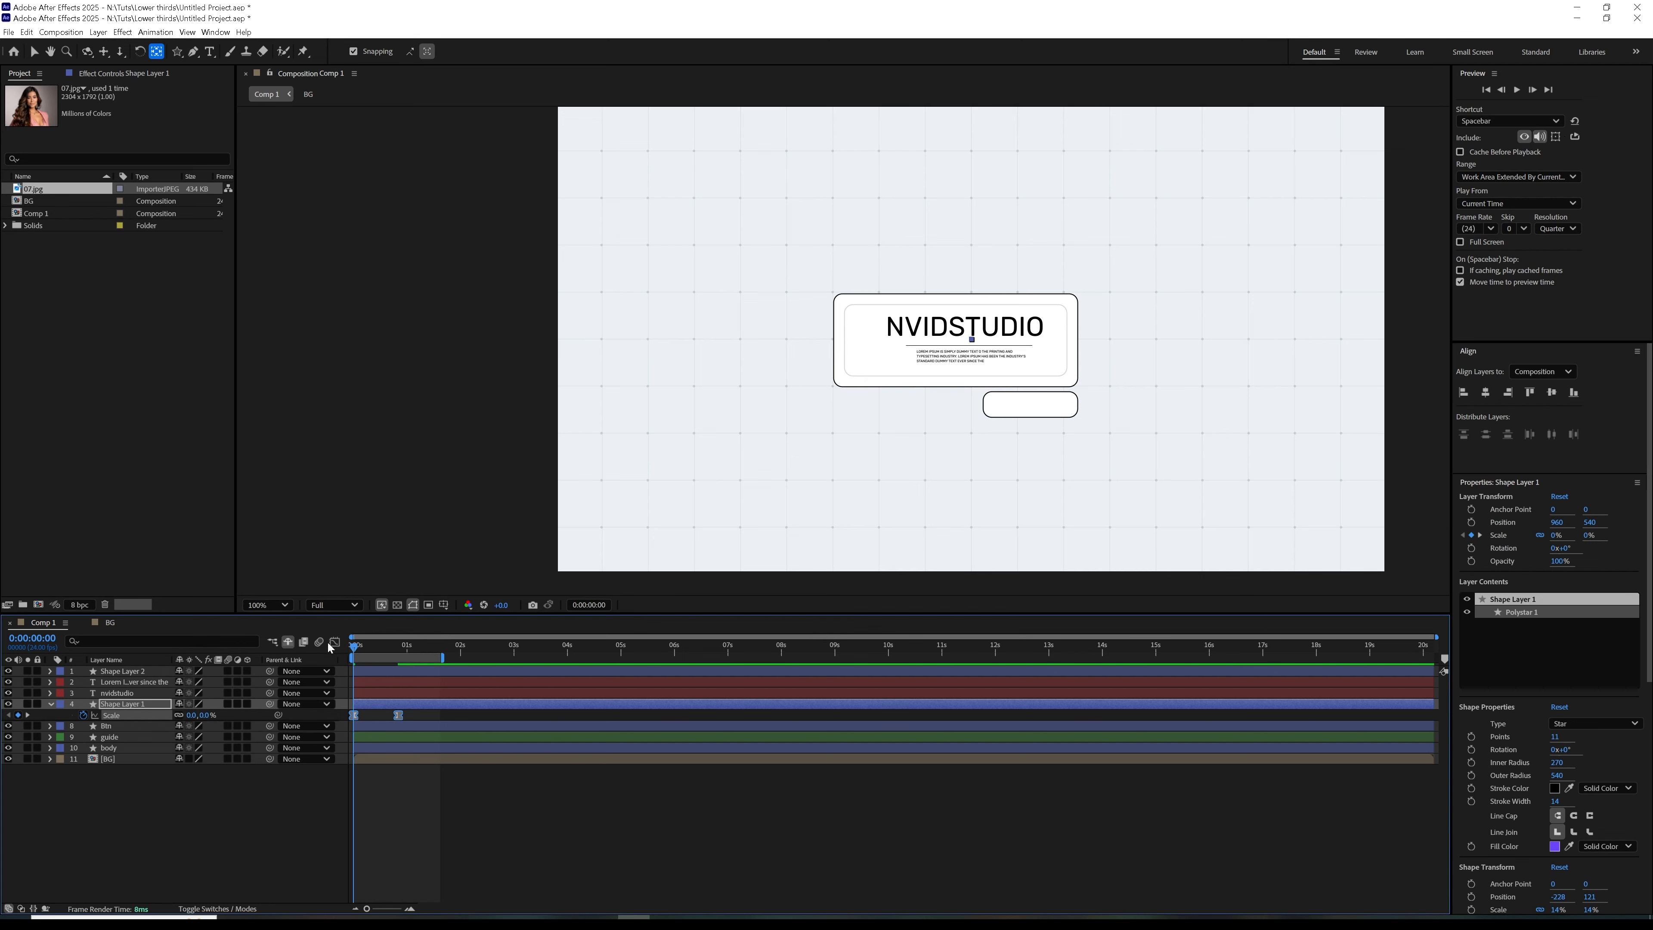
Reshape the star's Scale speed curve to peak early and slow down gradually, and preview the animation
{"action": "left_click", "coordinate": [336, 643]}
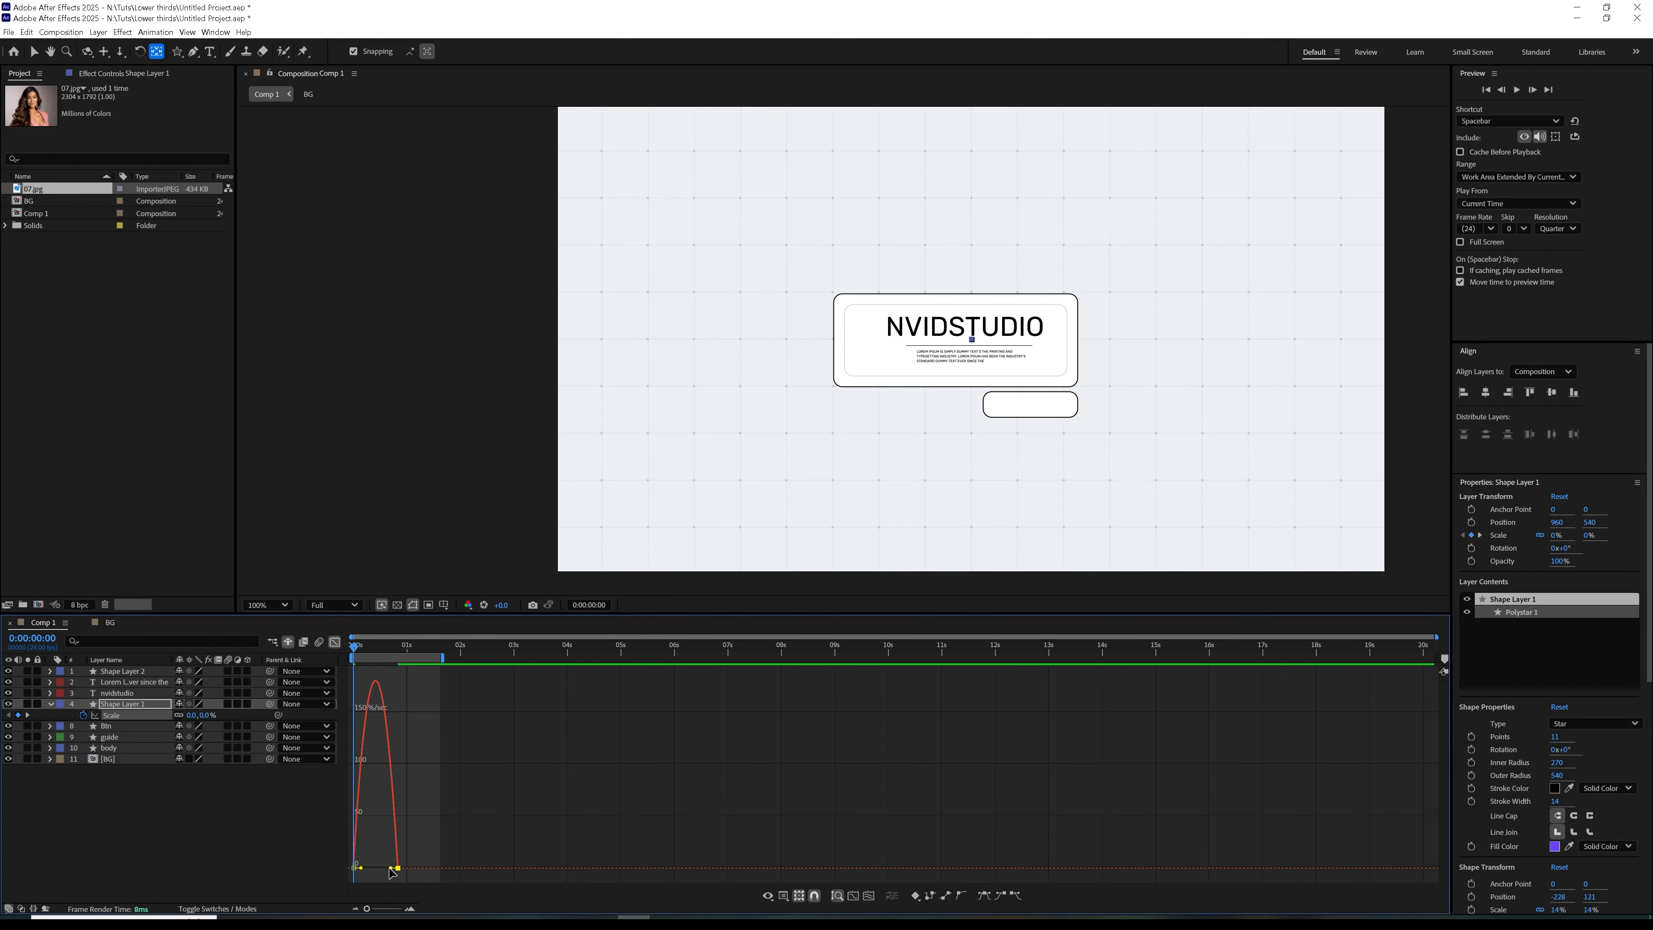
{"action": "left_click_drag", "start_coordinate": [392, 870], "coordinate": [377, 868]}
{"action": "key", "text": "space"}
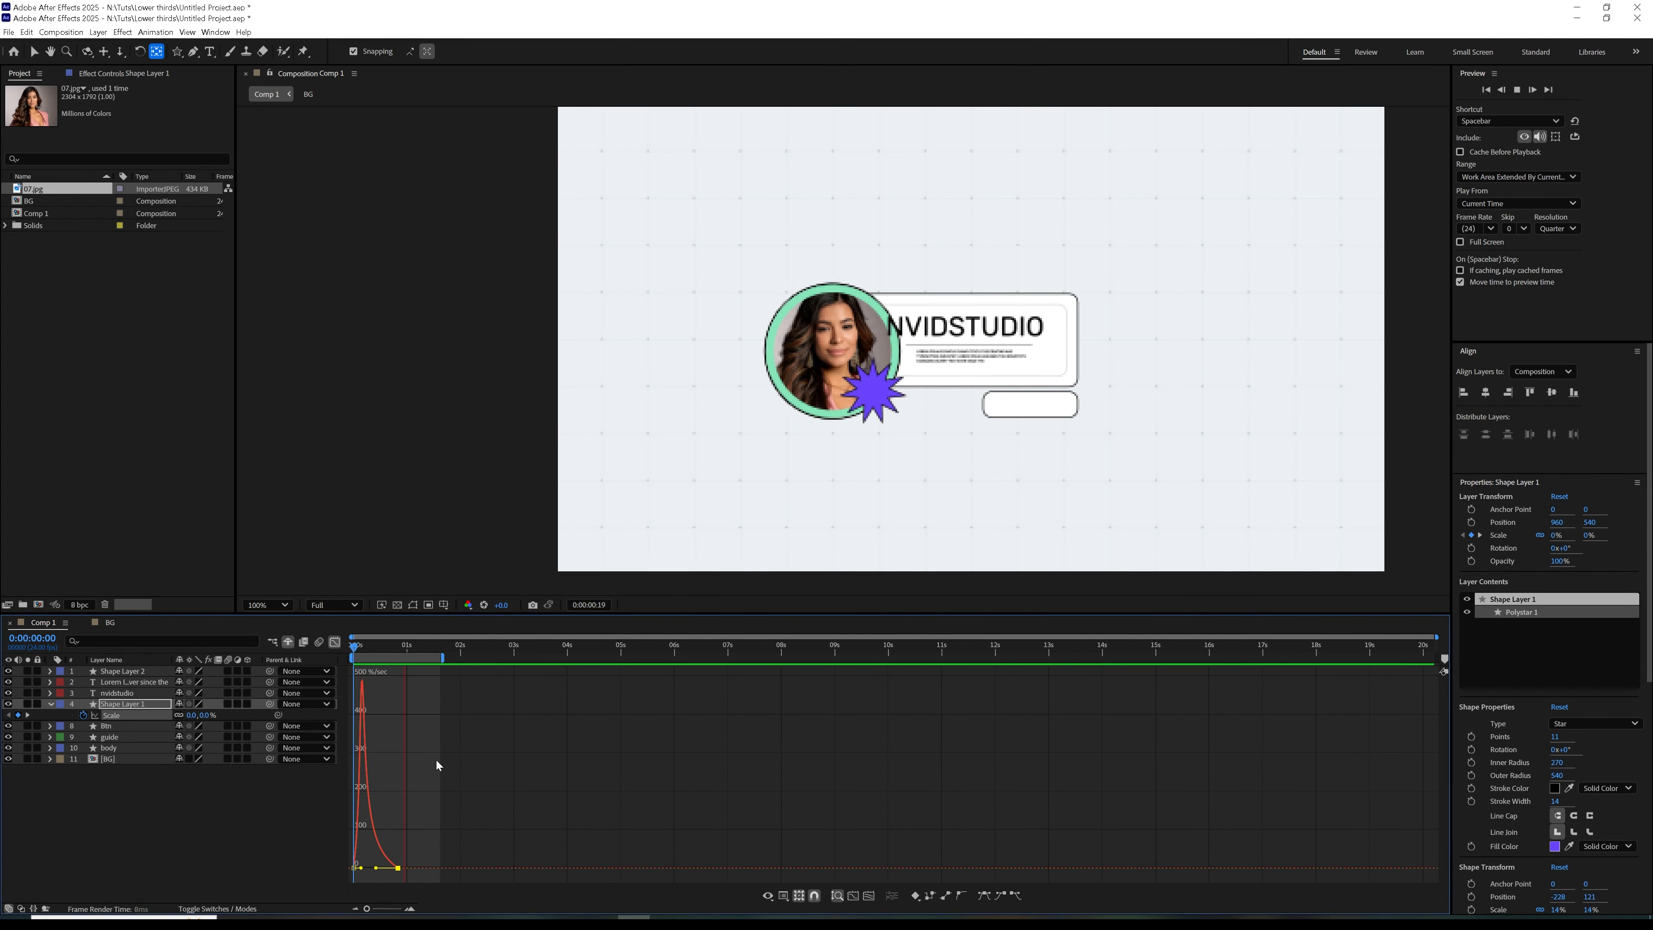
{"action": "key", "text": "space"}
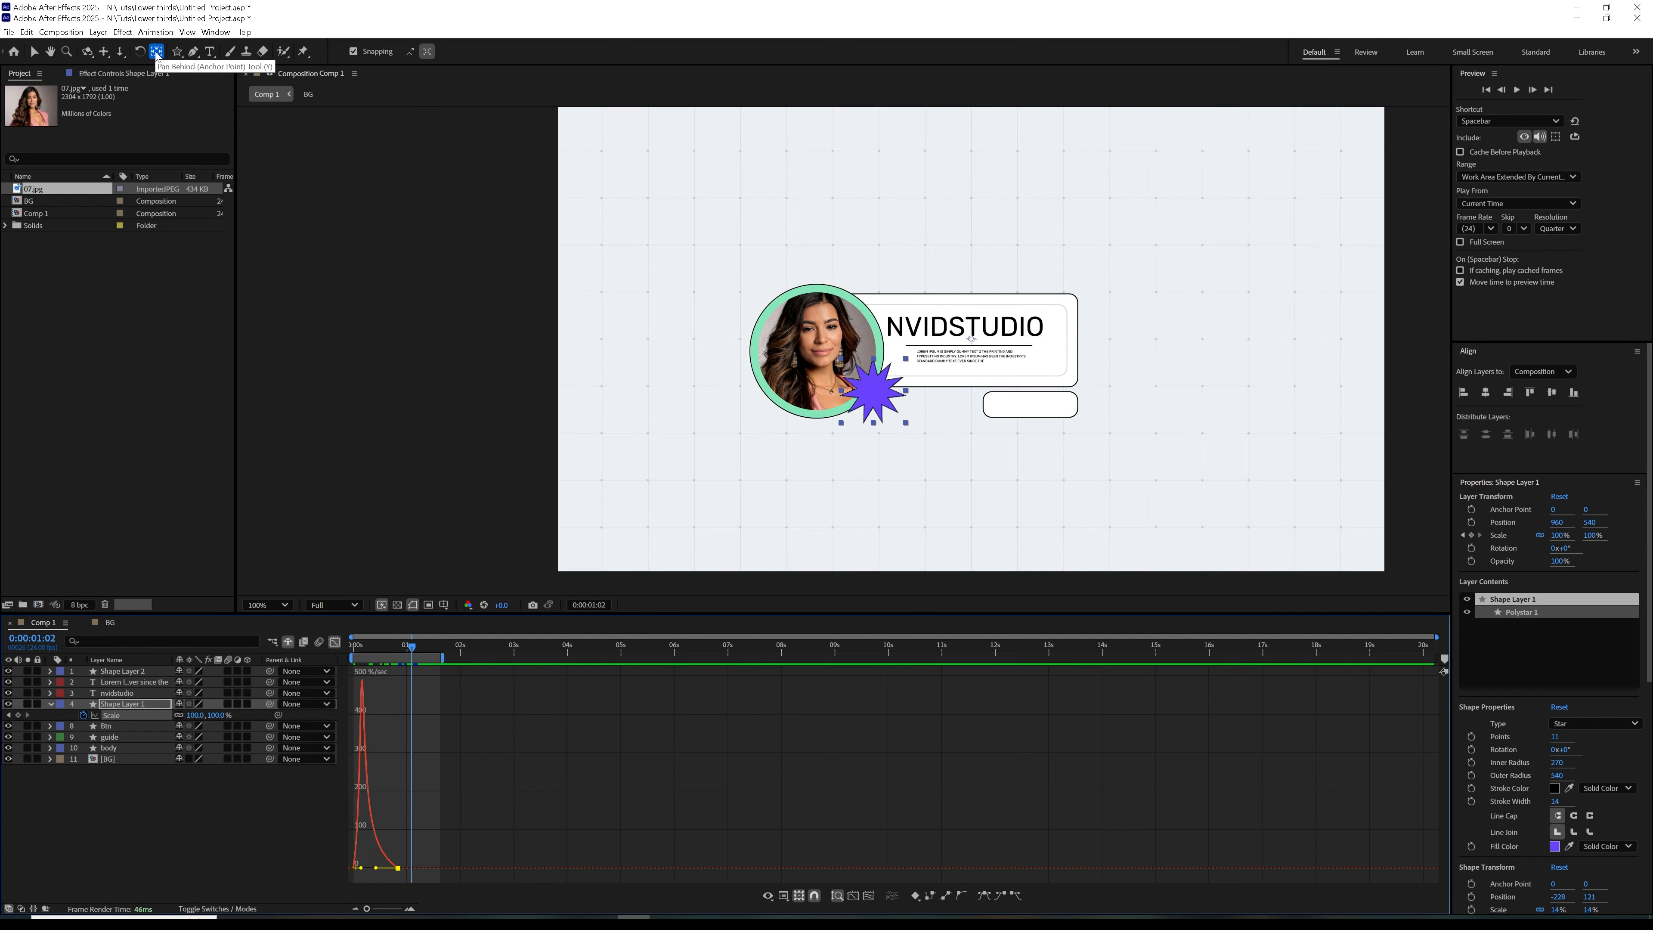
Centre the star layer's anchor point on its shape, preview the scaling, and return to the collapsed layer view
{"action": "key", "text": "ctrl+alt+Home"}
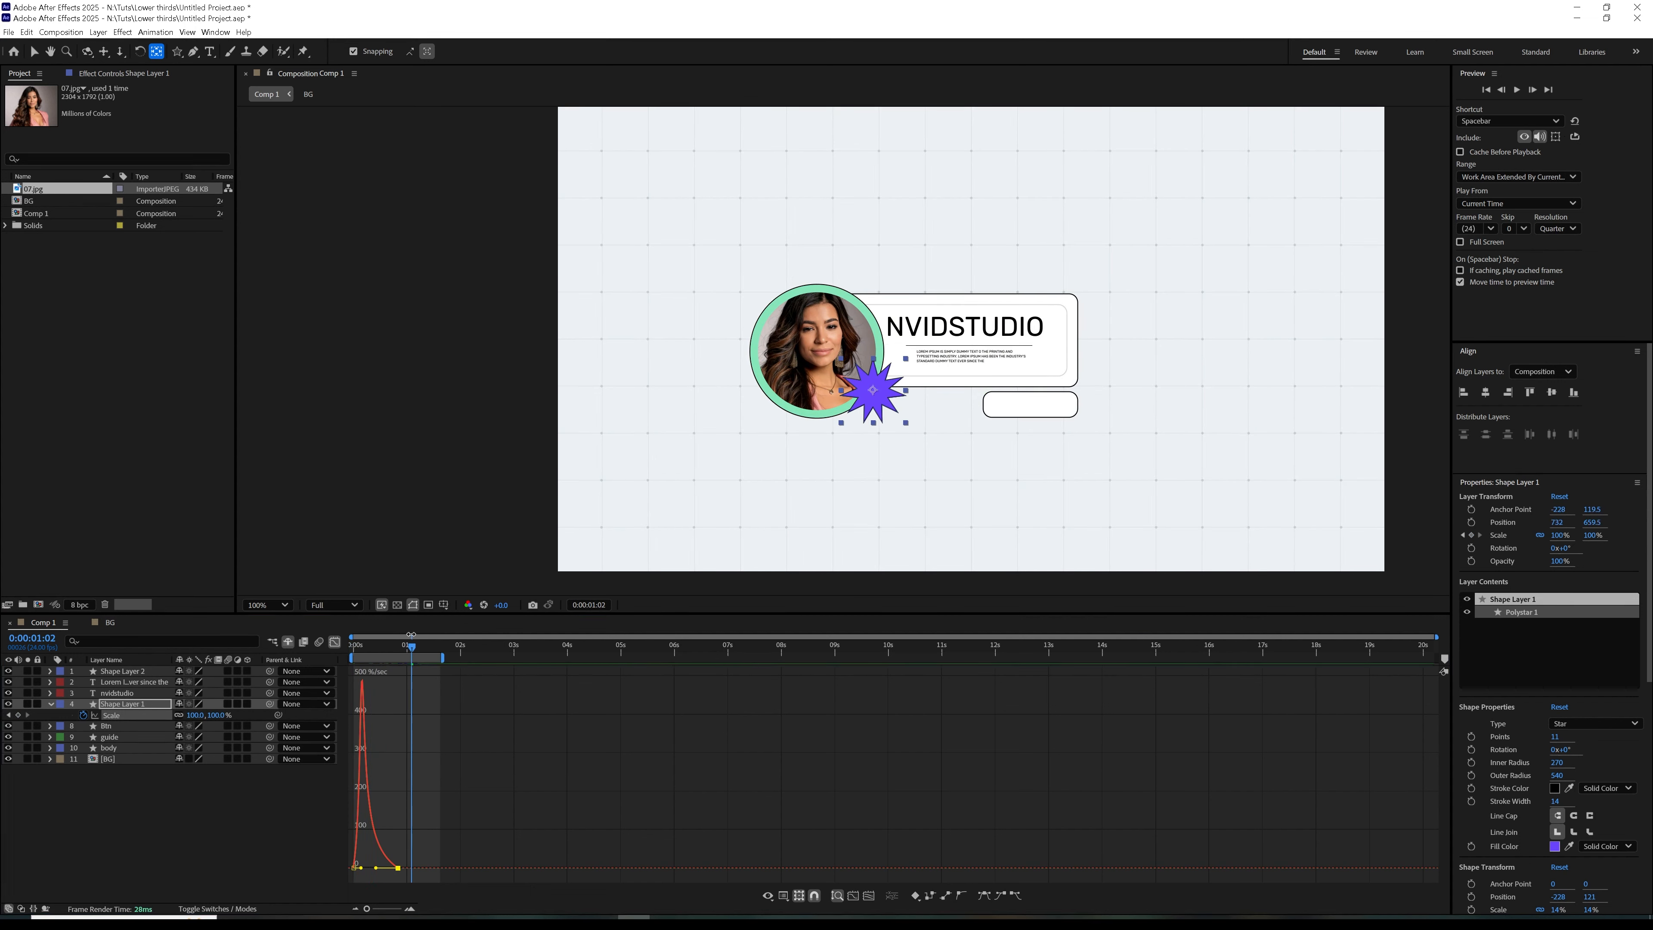
{"action": "key", "text": "space"}
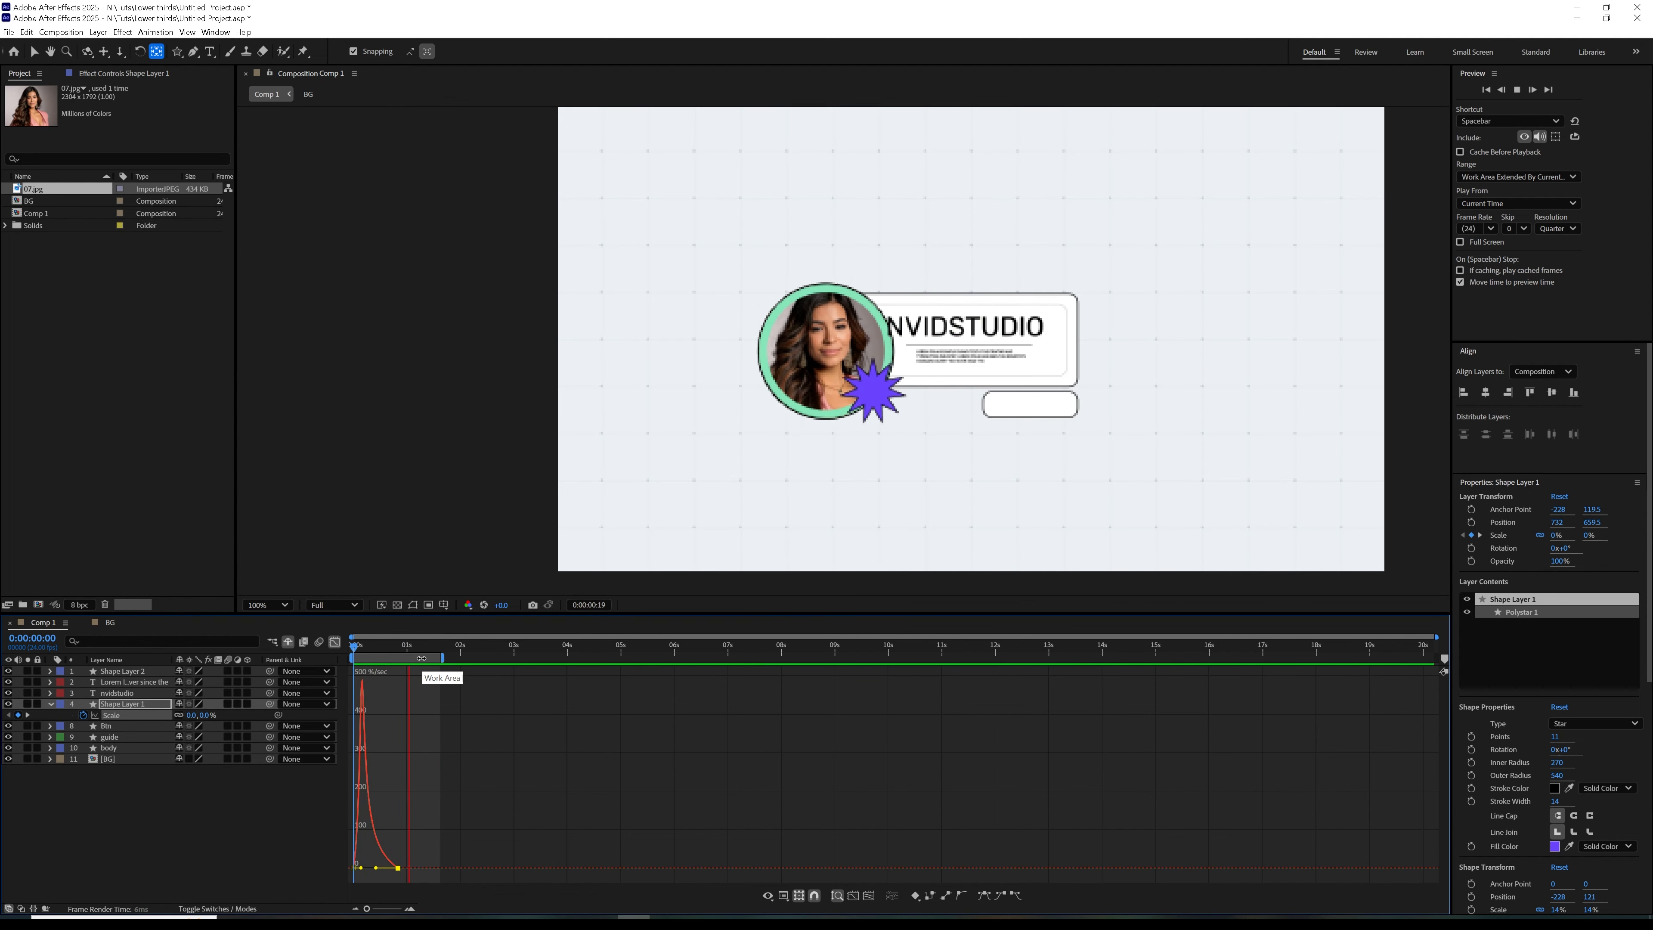
{"action": "mouse_move", "coordinate": [402, 650]}
{"action": "left_mouse_down"}
{"action": "mouse_move", "coordinate": [337, 671]}
{"action": "mouse_move", "coordinate": [416, 659]}
{"action": "left_mouse_up"}
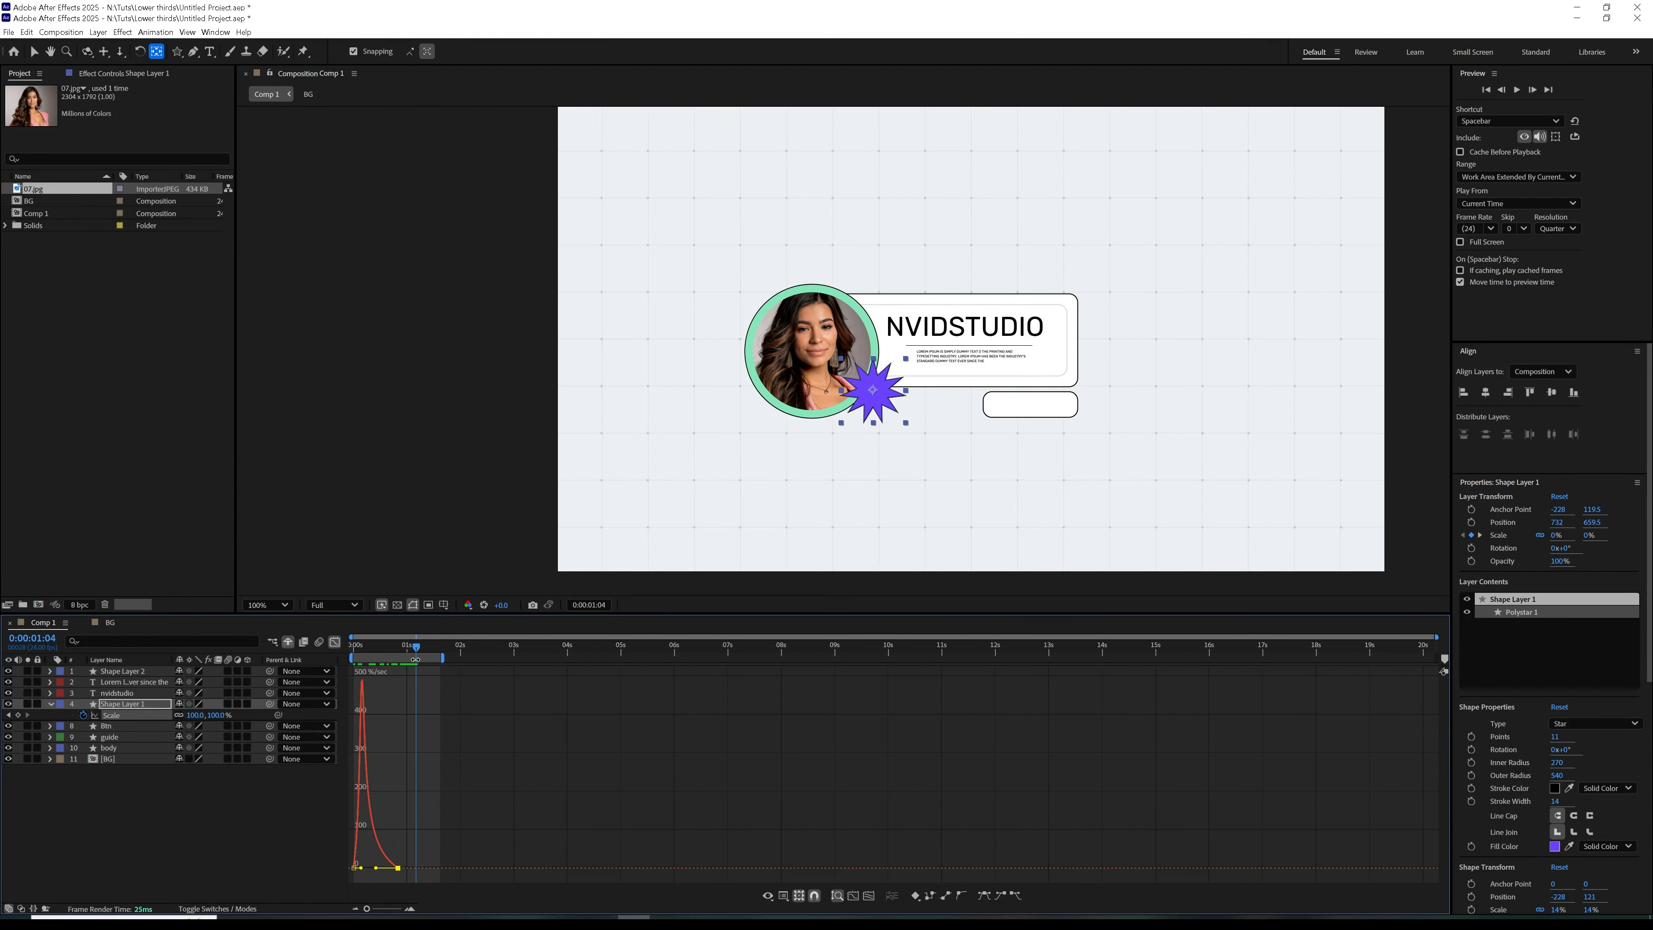
{"action": "left_click", "coordinate": [122, 705]}
{"action": "left_click", "coordinate": [51, 704]}
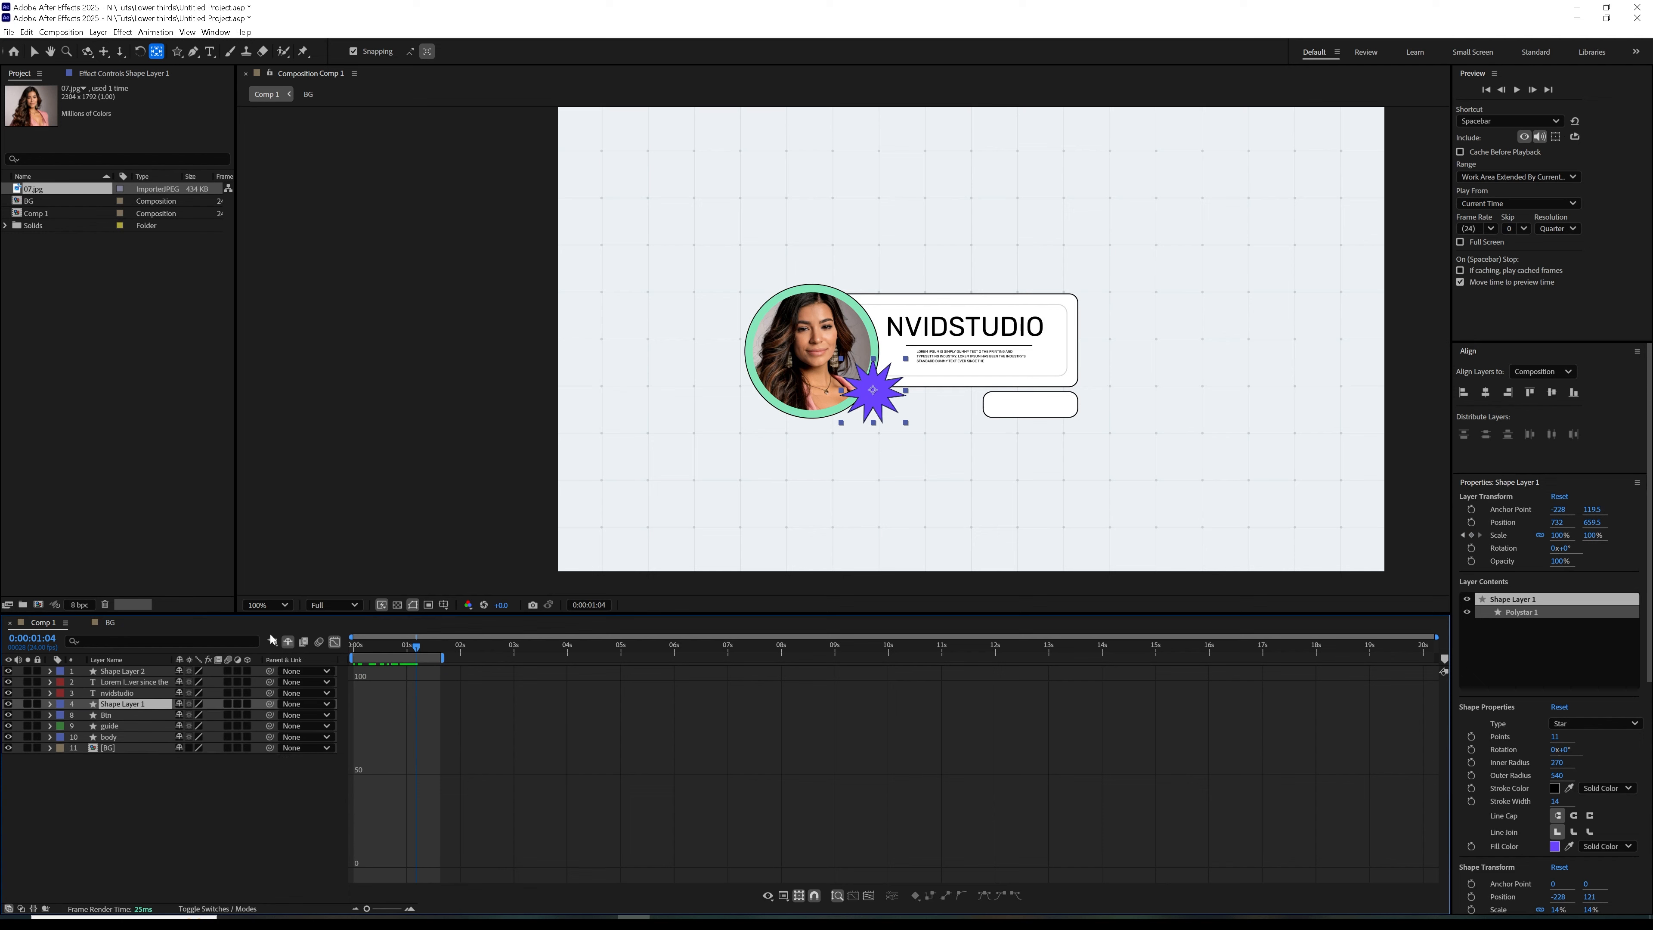
{"action": "left_click", "coordinate": [334, 643]}
At 0:00:01:07, add the text "subscribe" inside the small button box and enlarge it to fill the button
{"action": "key", "text": "Page_Down"}
{"action": "key", "text": "Page_Down"}
{"action": "key", "text": "Page_Down"}
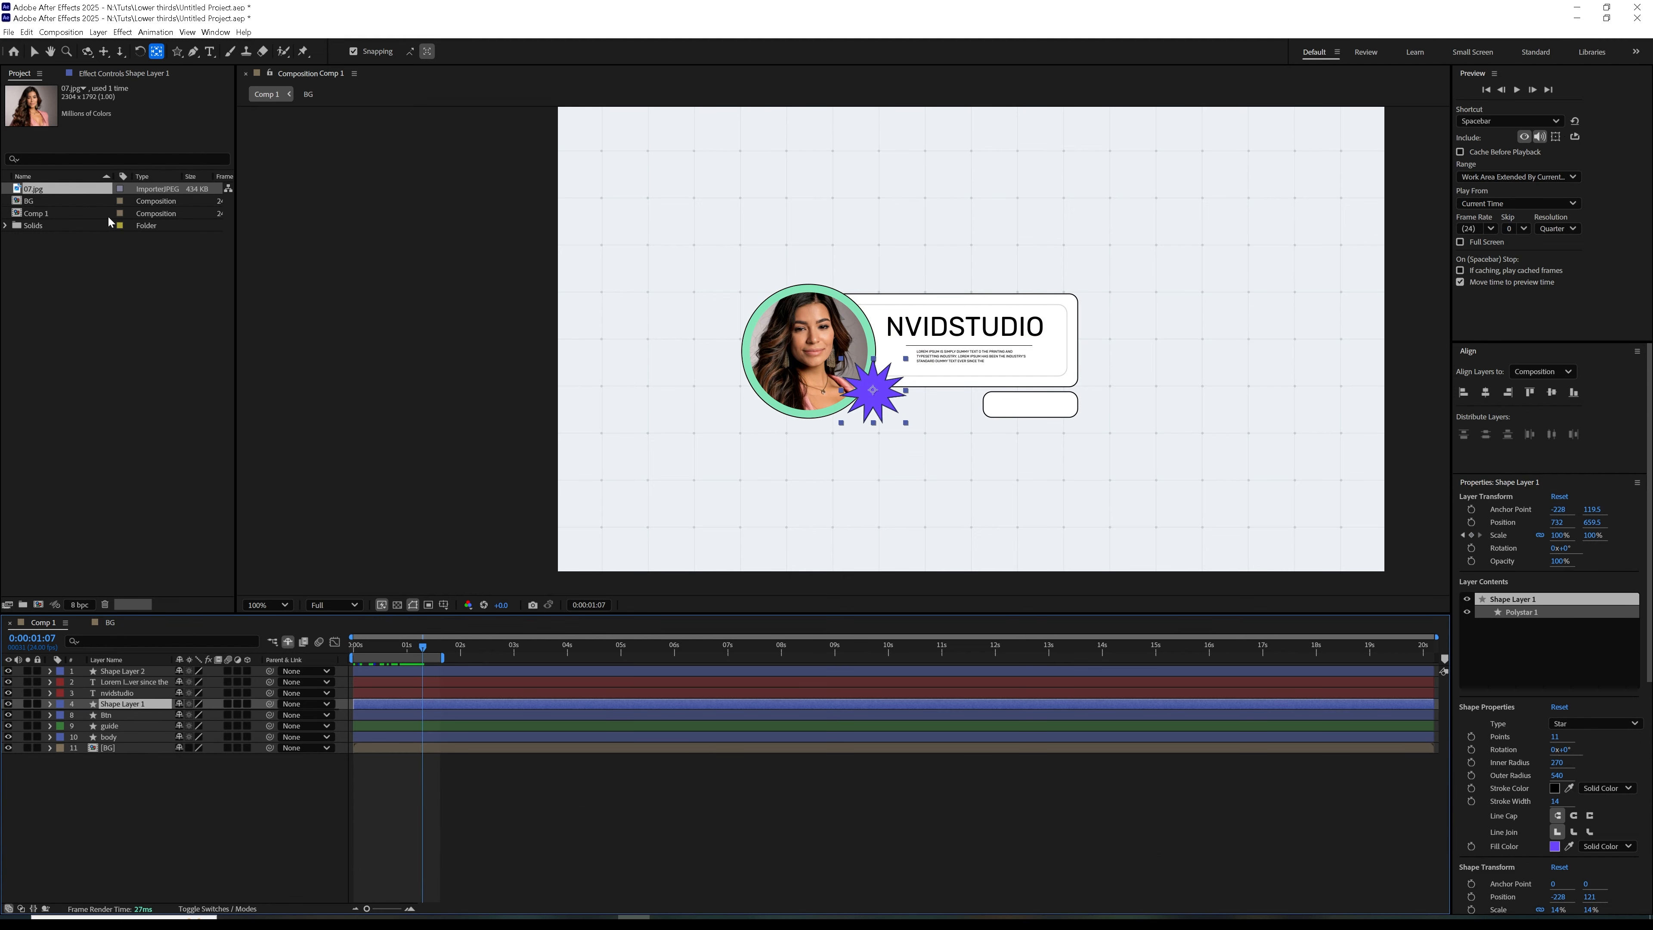
{"action": "left_click", "coordinate": [209, 51]}
{"action": "left_click", "coordinate": [999, 402]}
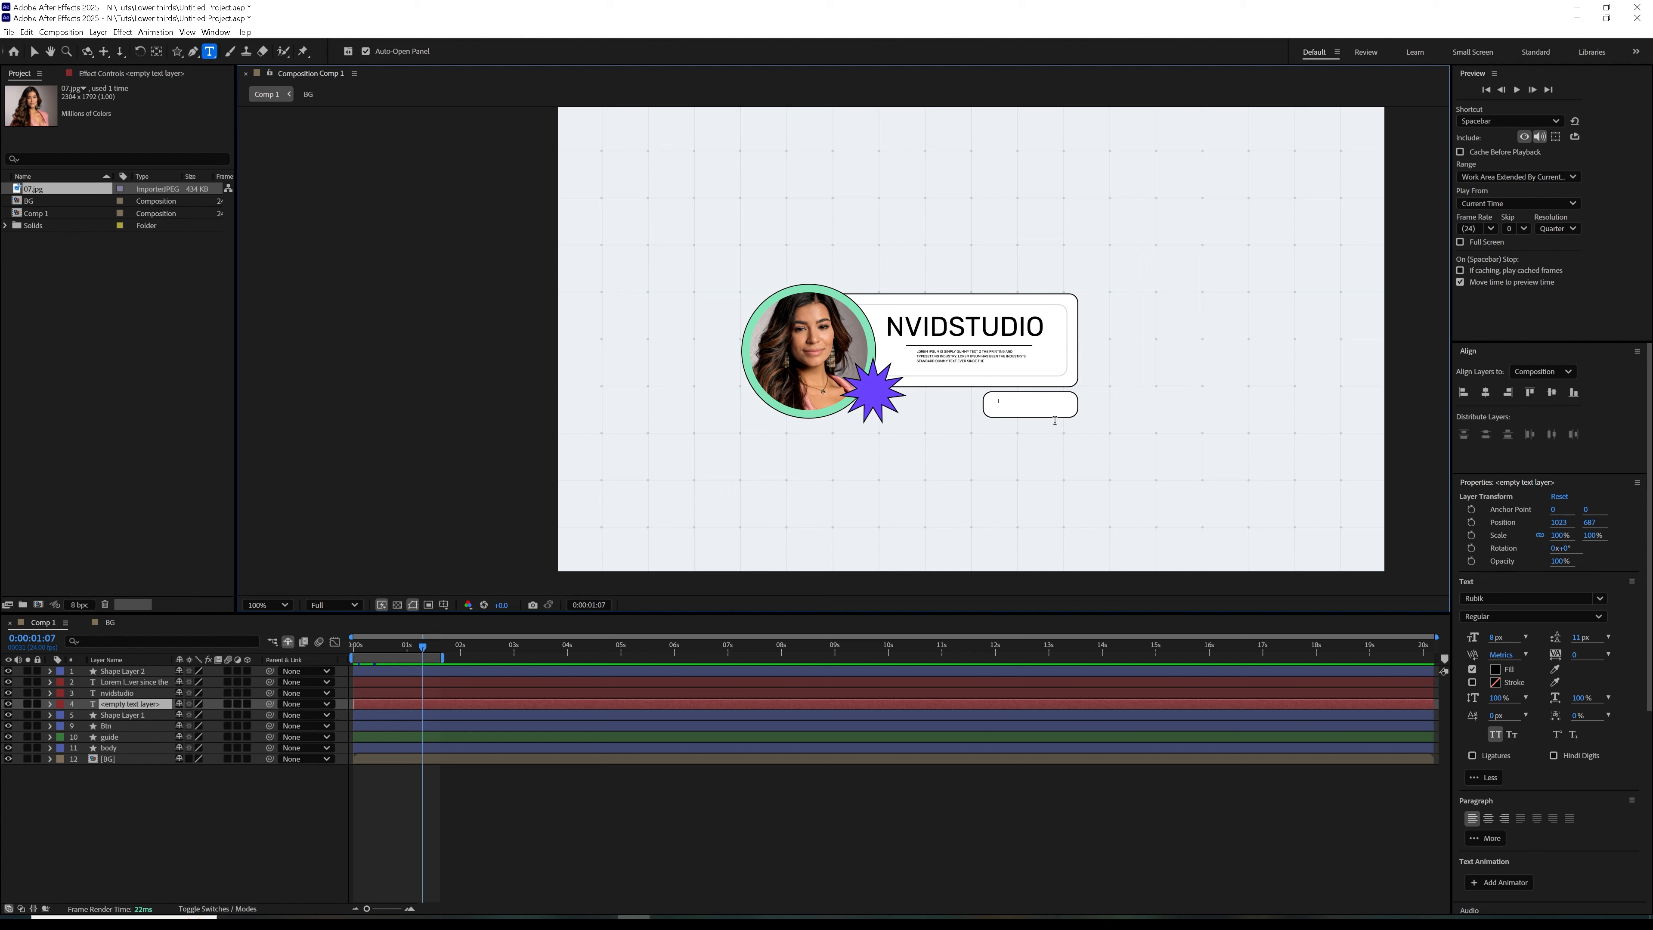
{"action": "type", "text": "subscribe"}
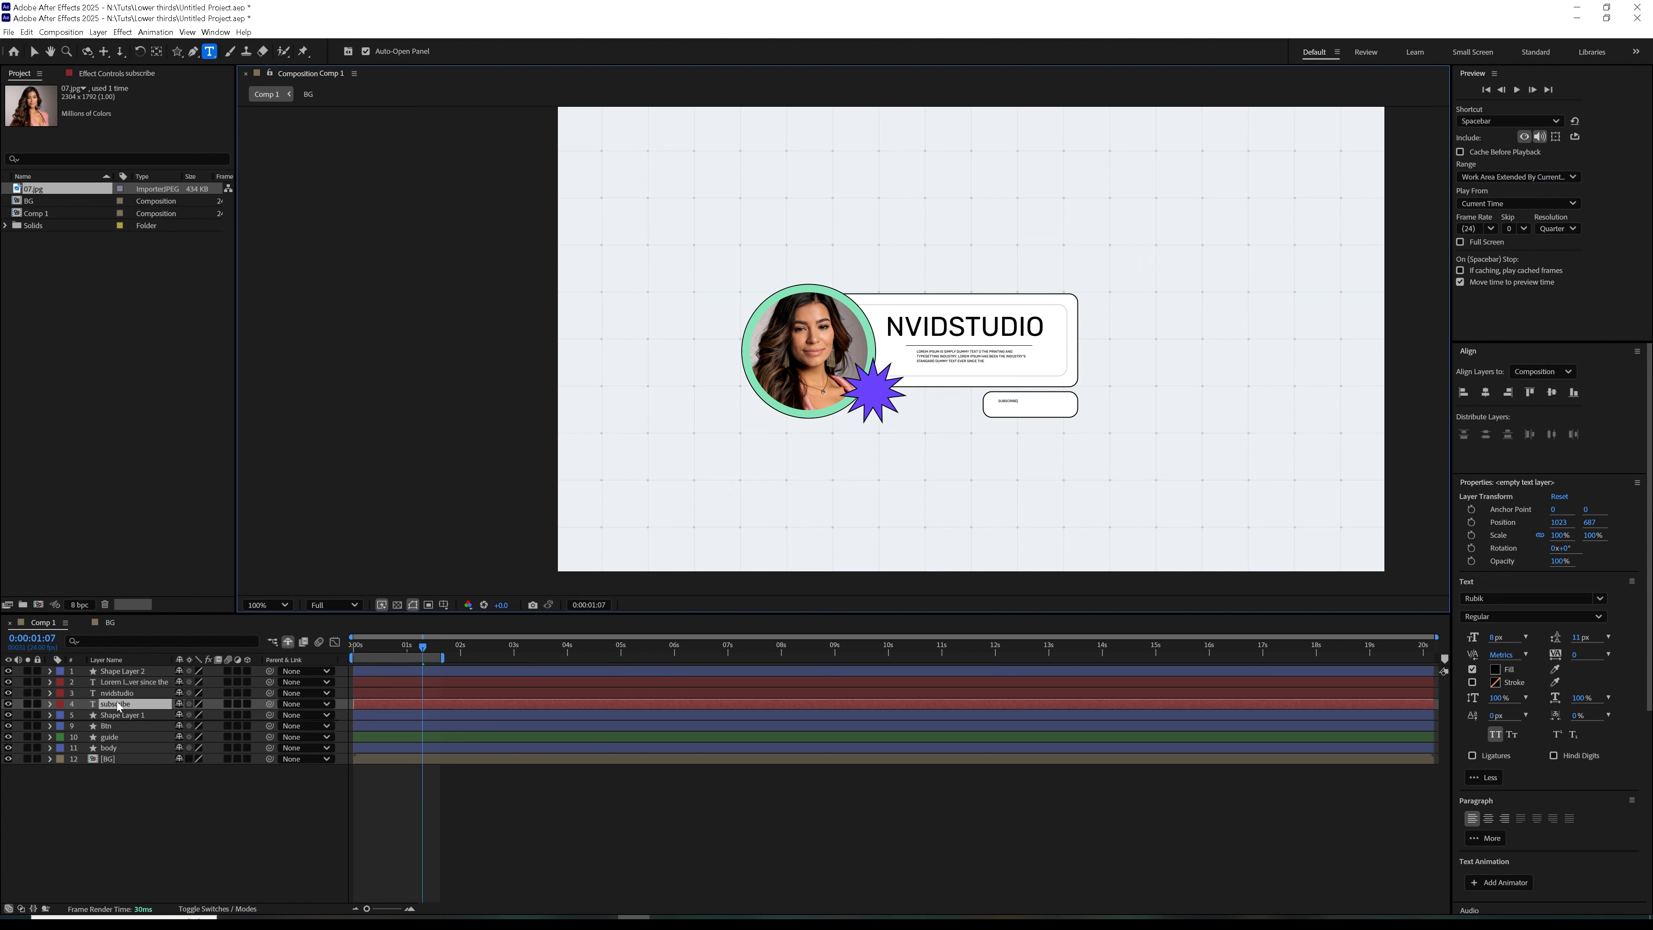
{"action": "left_click", "coordinate": [118, 706]}
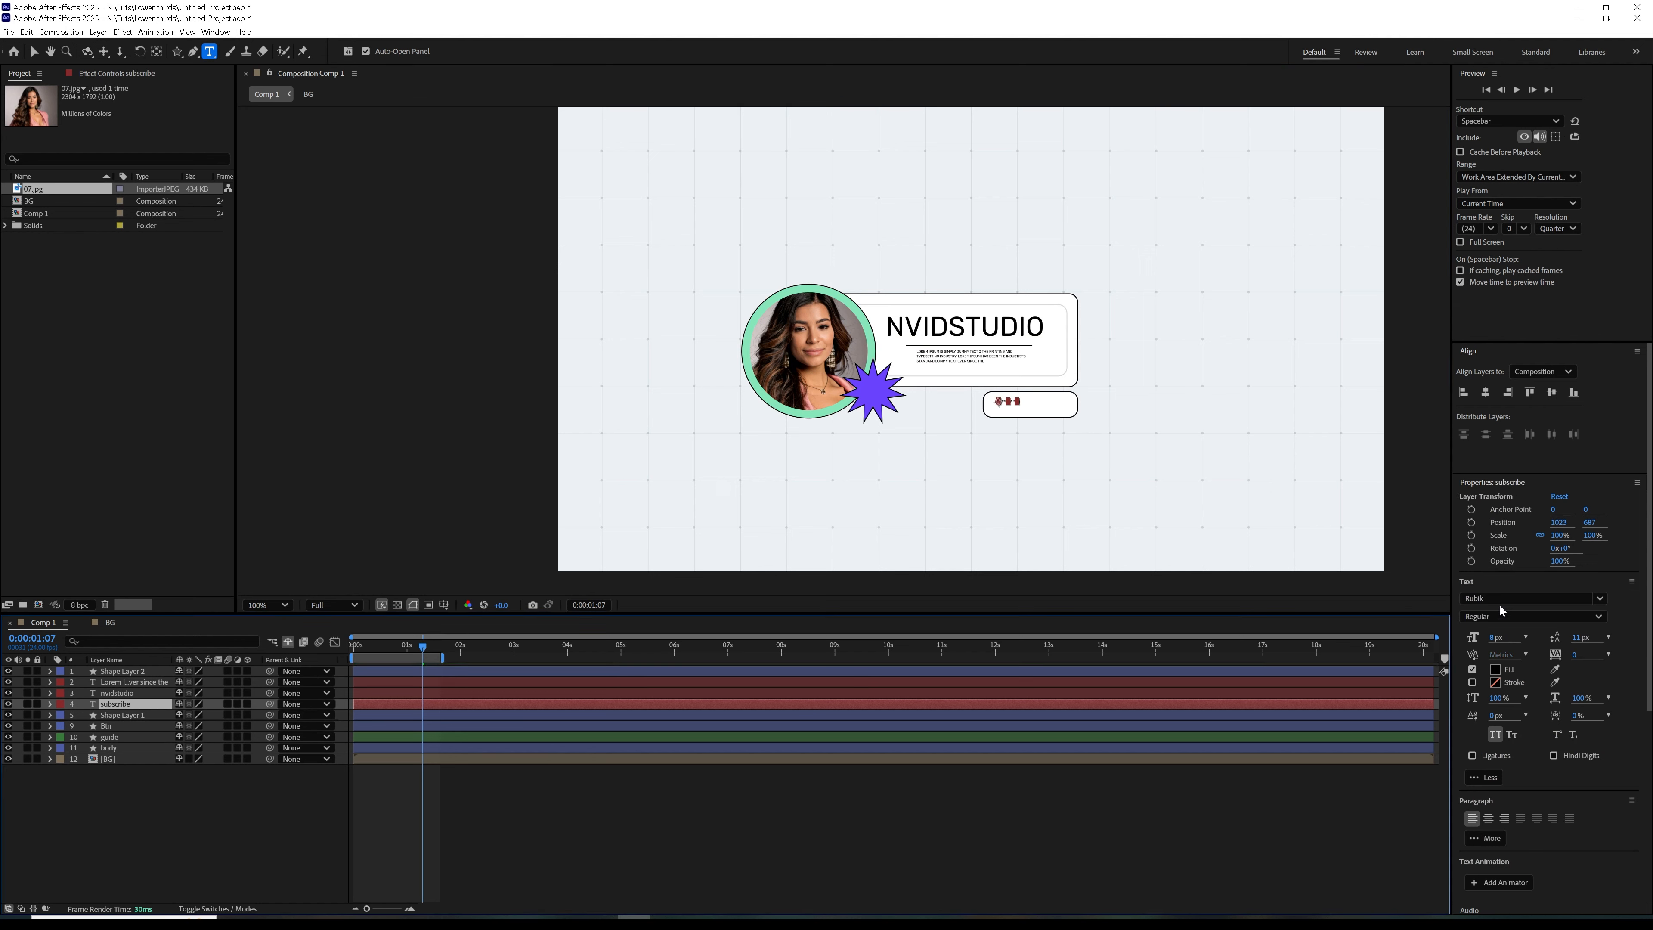
{"action": "left_click_drag", "start_coordinate": [1492, 638], "coordinate": [1509, 631]}
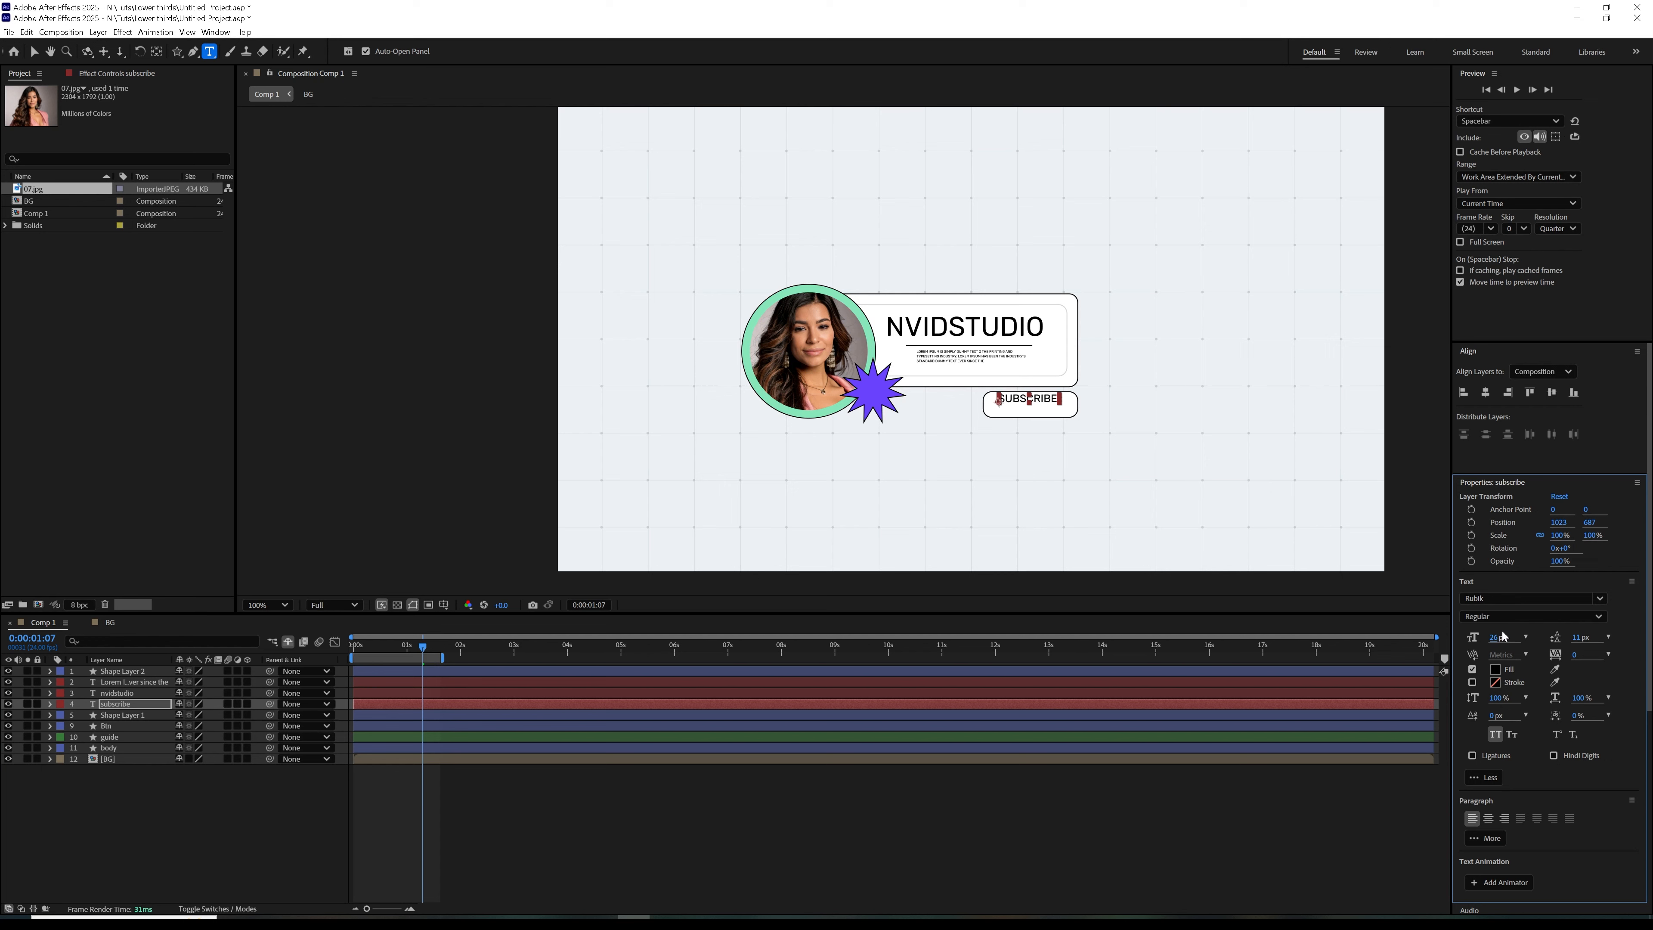
Place the subscribe layer directly above Btn and centre the two on each other horizontally and vertically
{"action": "left_click", "coordinate": [108, 706]}
{"action": "left_click", "coordinate": [122, 716]}
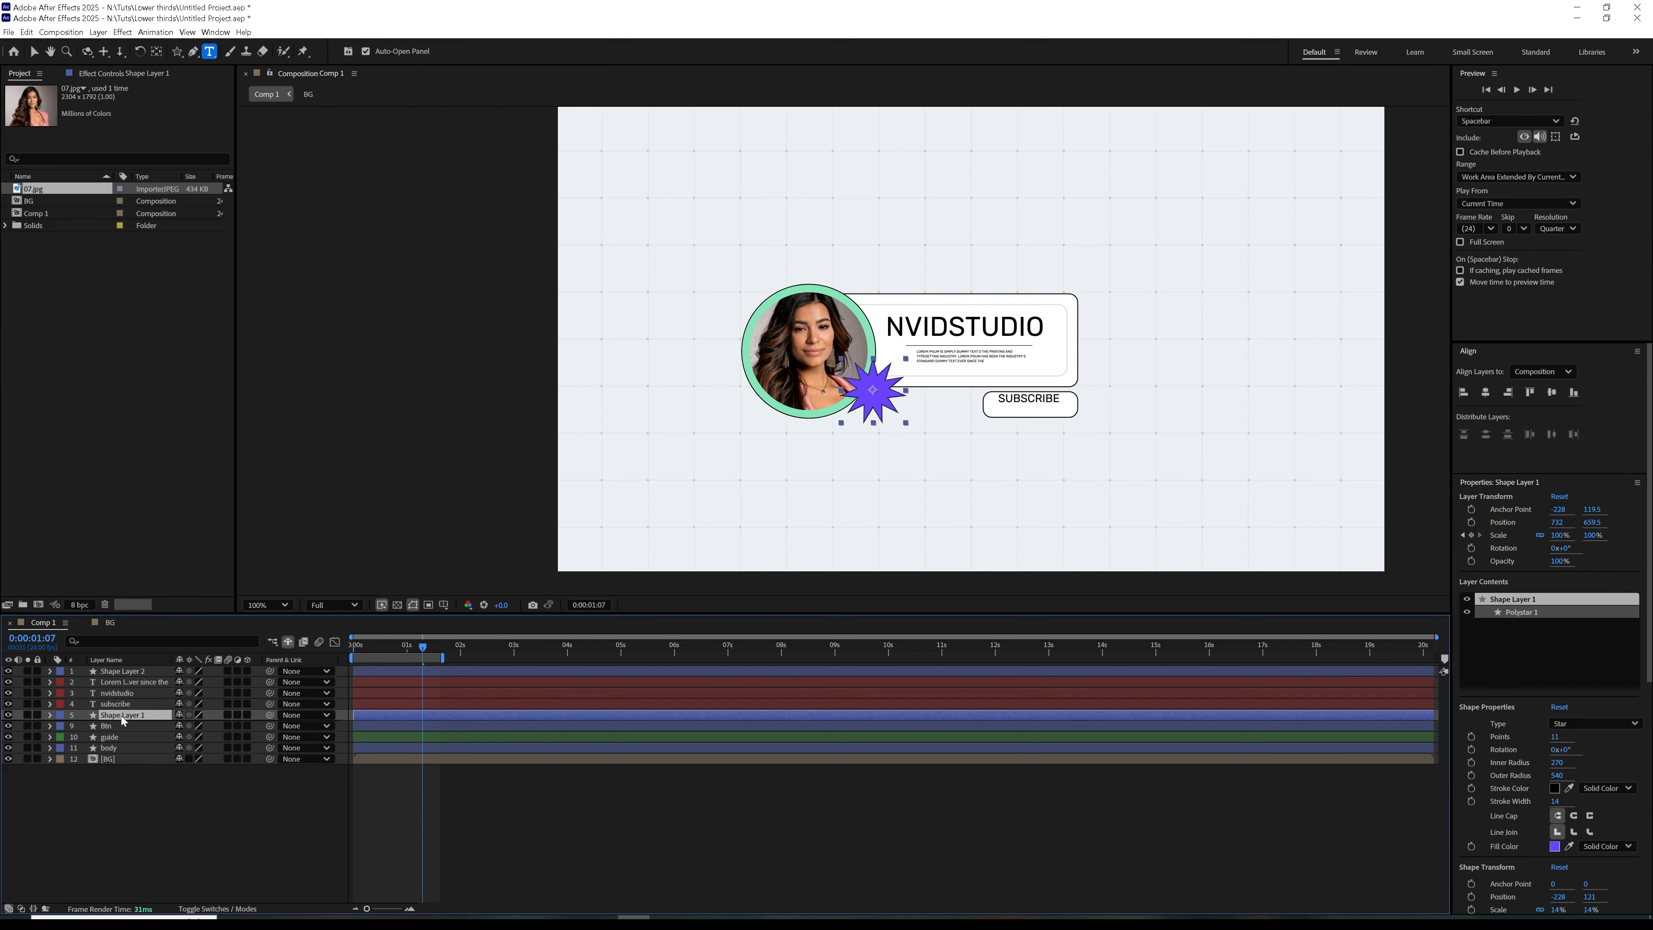
{"action": "left_click", "coordinate": [122, 726], "text": "shift"}
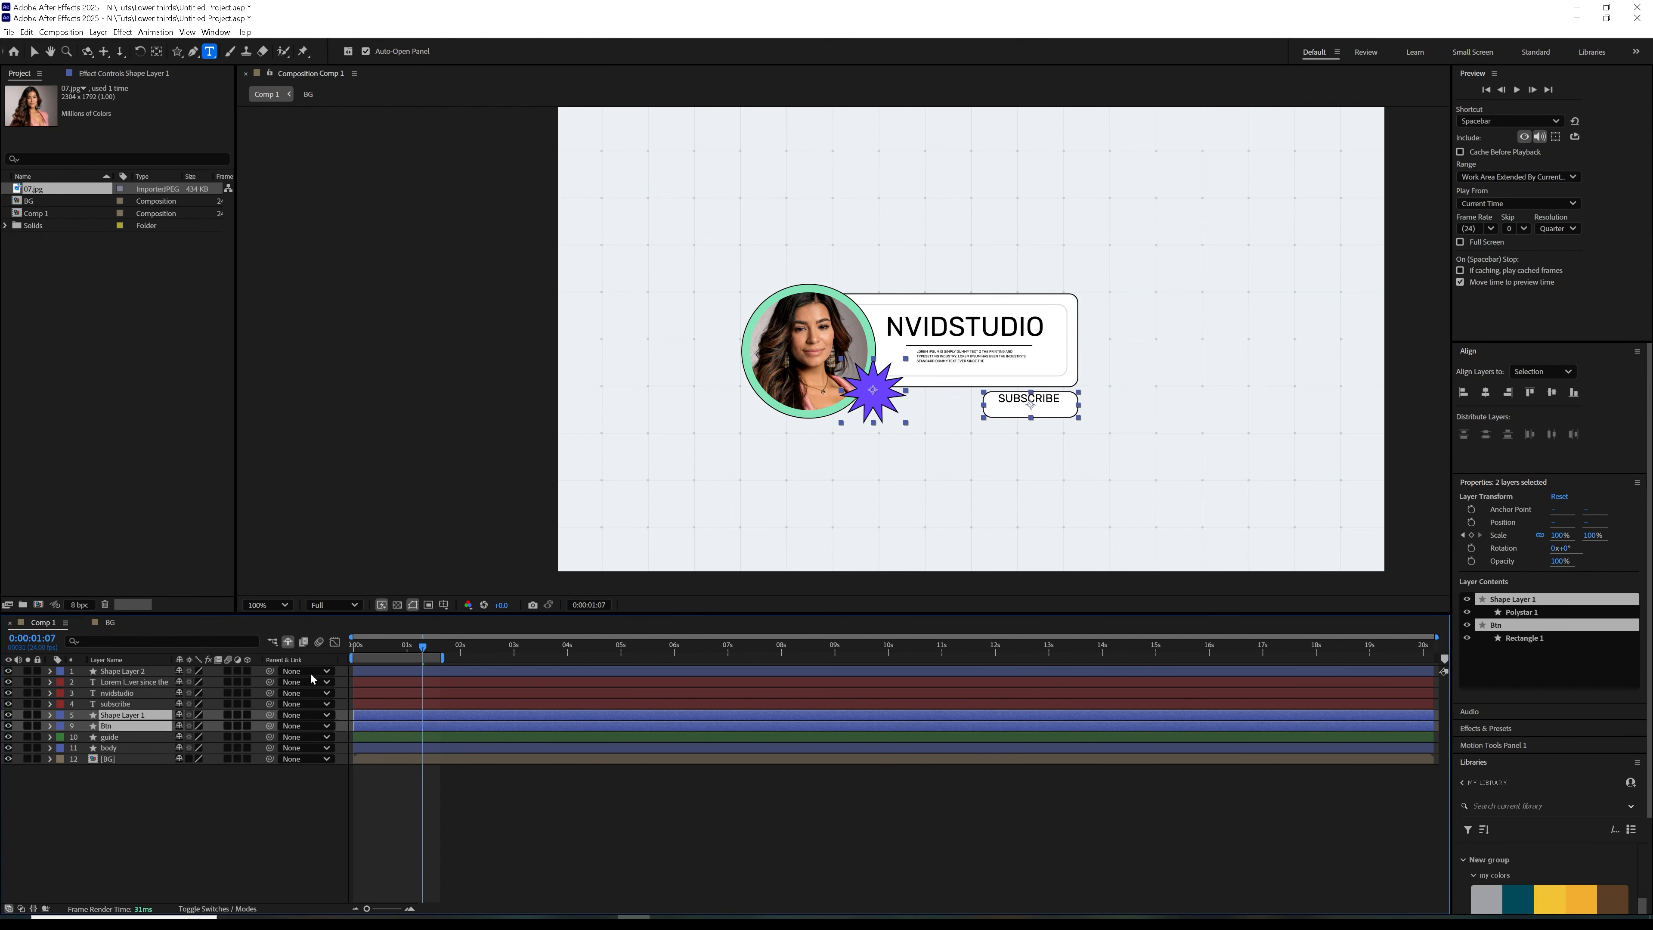
{"action": "left_click", "coordinate": [1486, 392]}
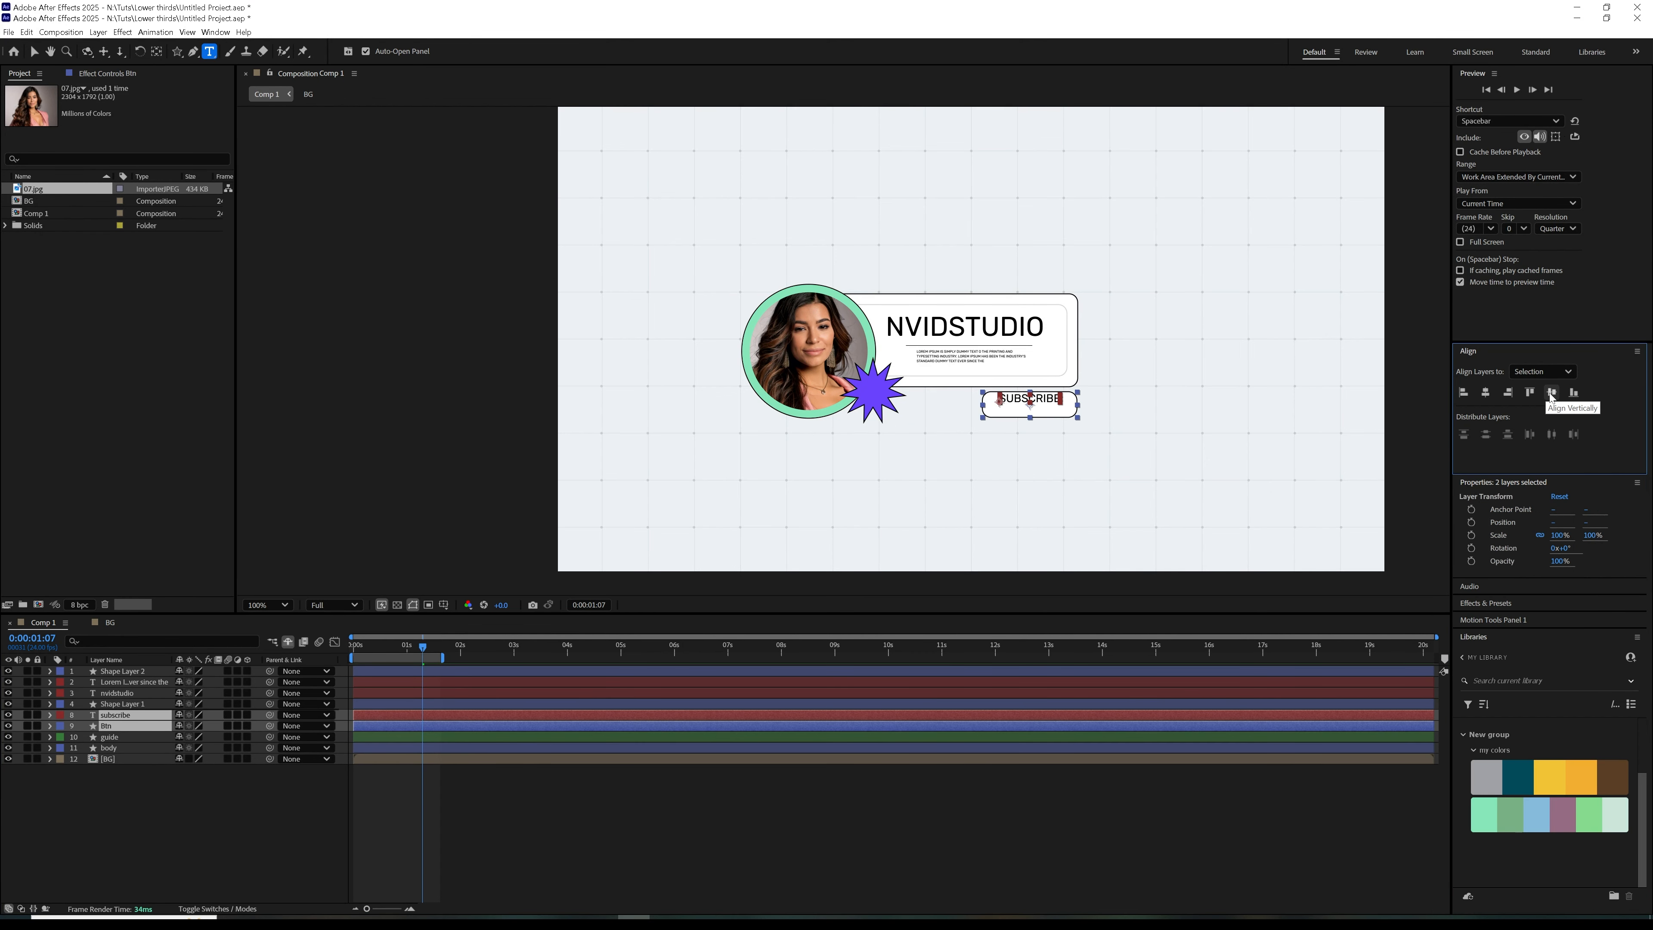
{"action": "left_click", "coordinate": [1551, 392]}
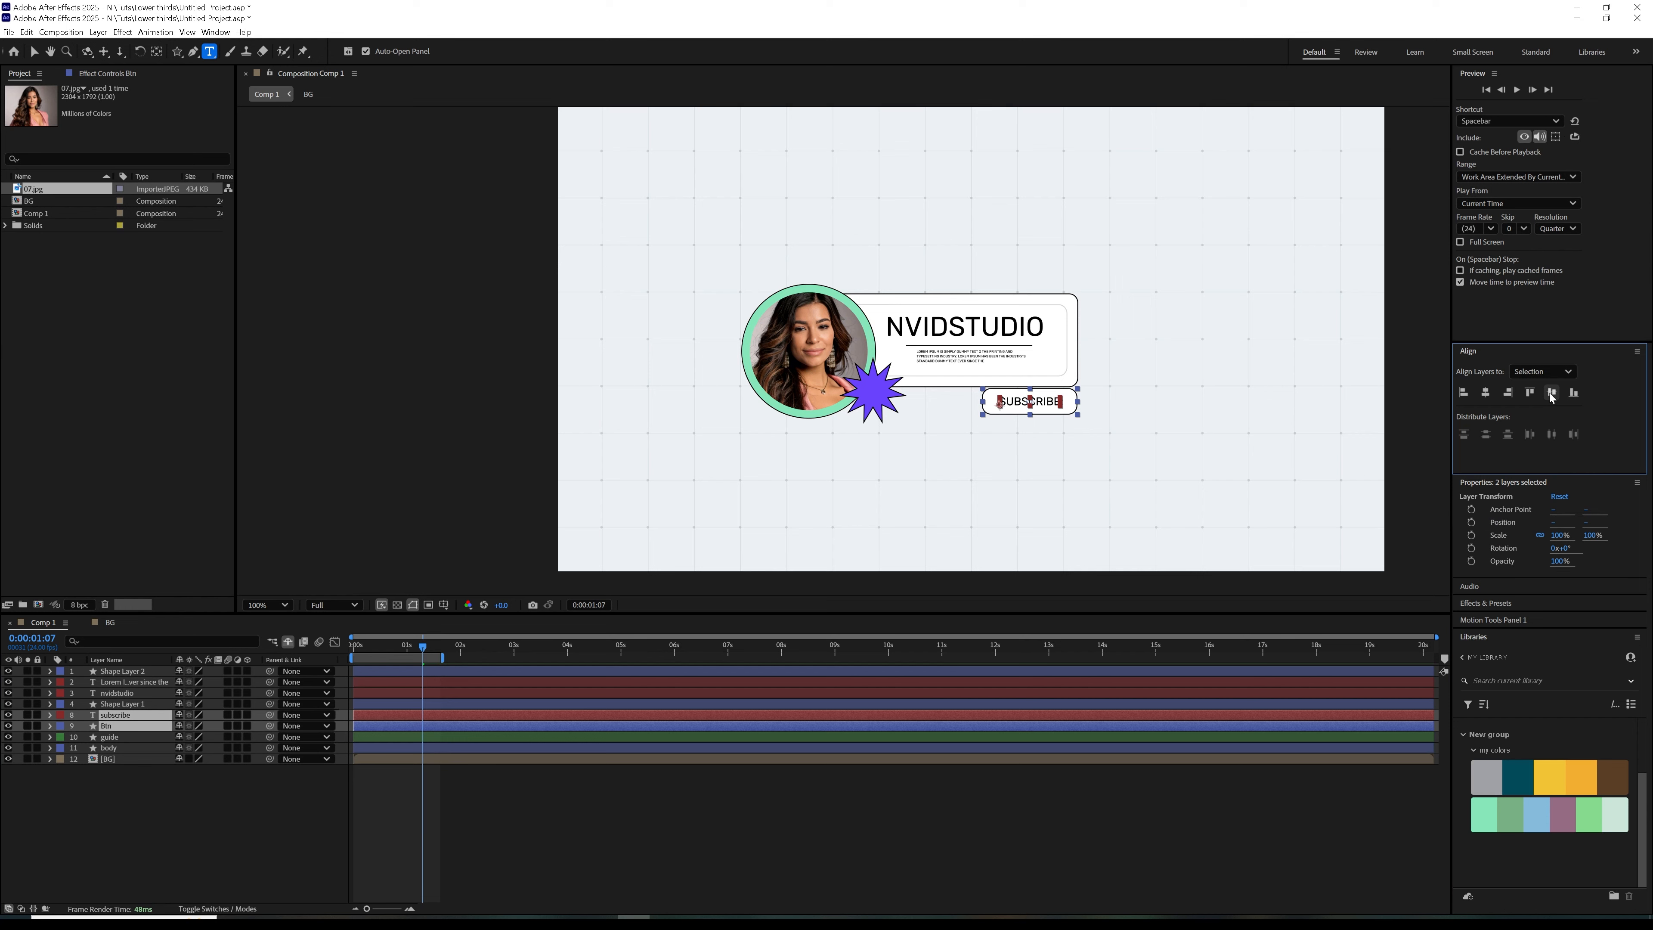
{"action": "left_click", "coordinate": [266, 834]}
Parent the subscribe text to Btn and nudge the button down about 5 px, away from the body box
{"action": "left_click", "coordinate": [117, 726]}
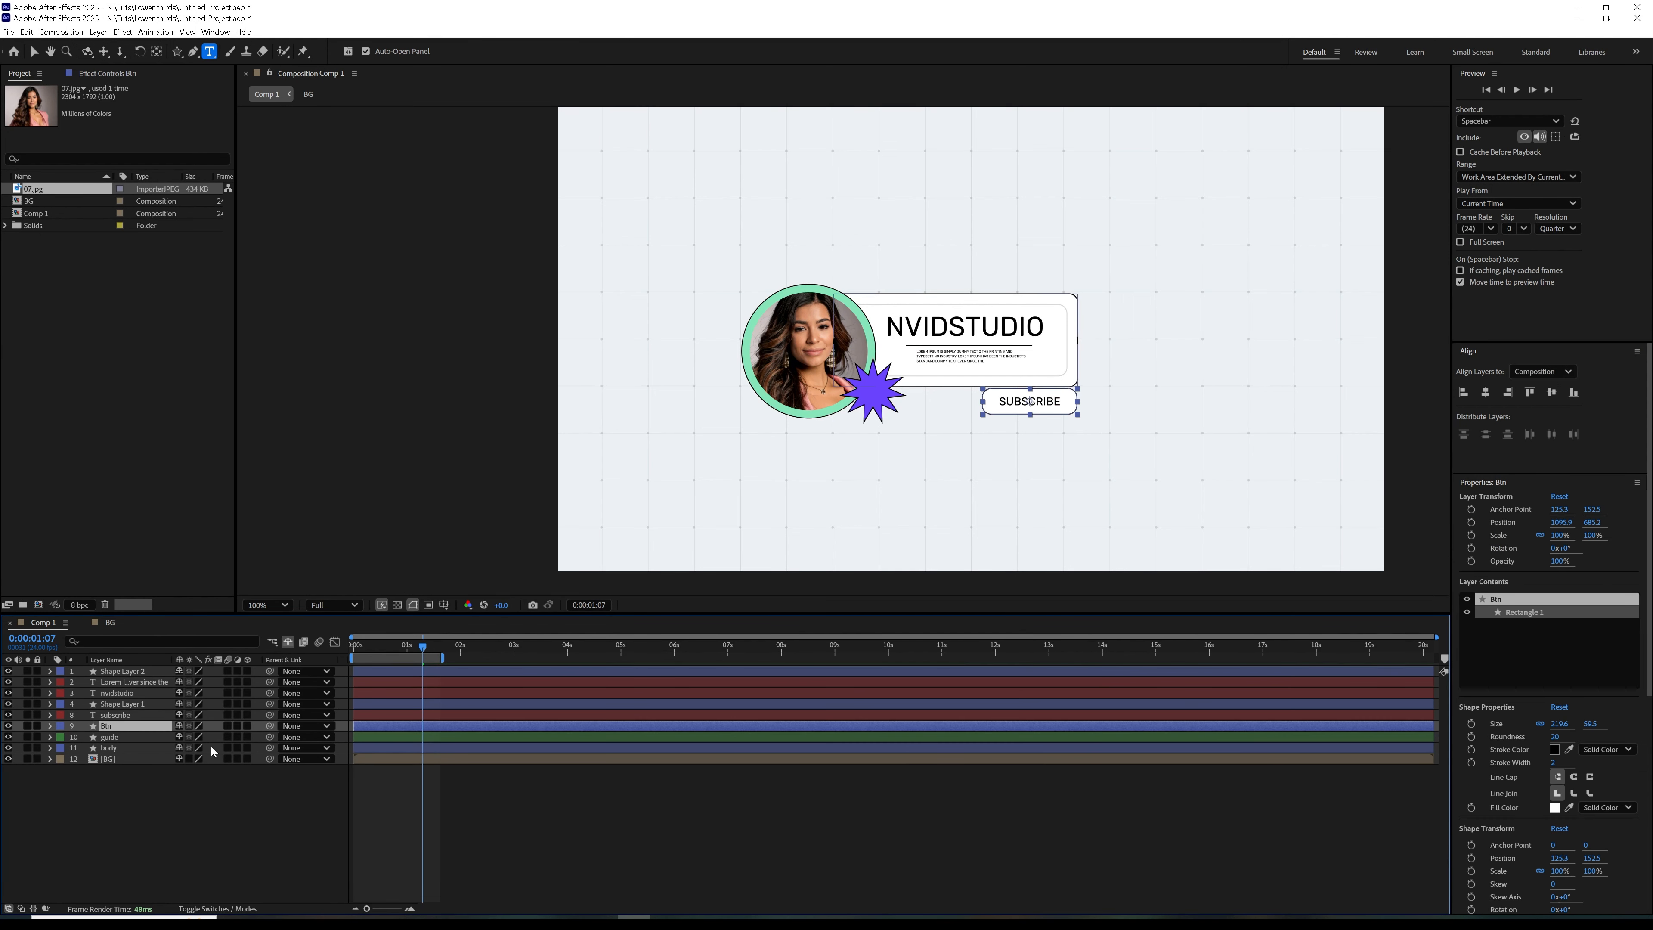
{"action": "left_click_drag", "start_coordinate": [269, 714], "coordinate": [126, 729]}
{"action": "key", "text": "period"}
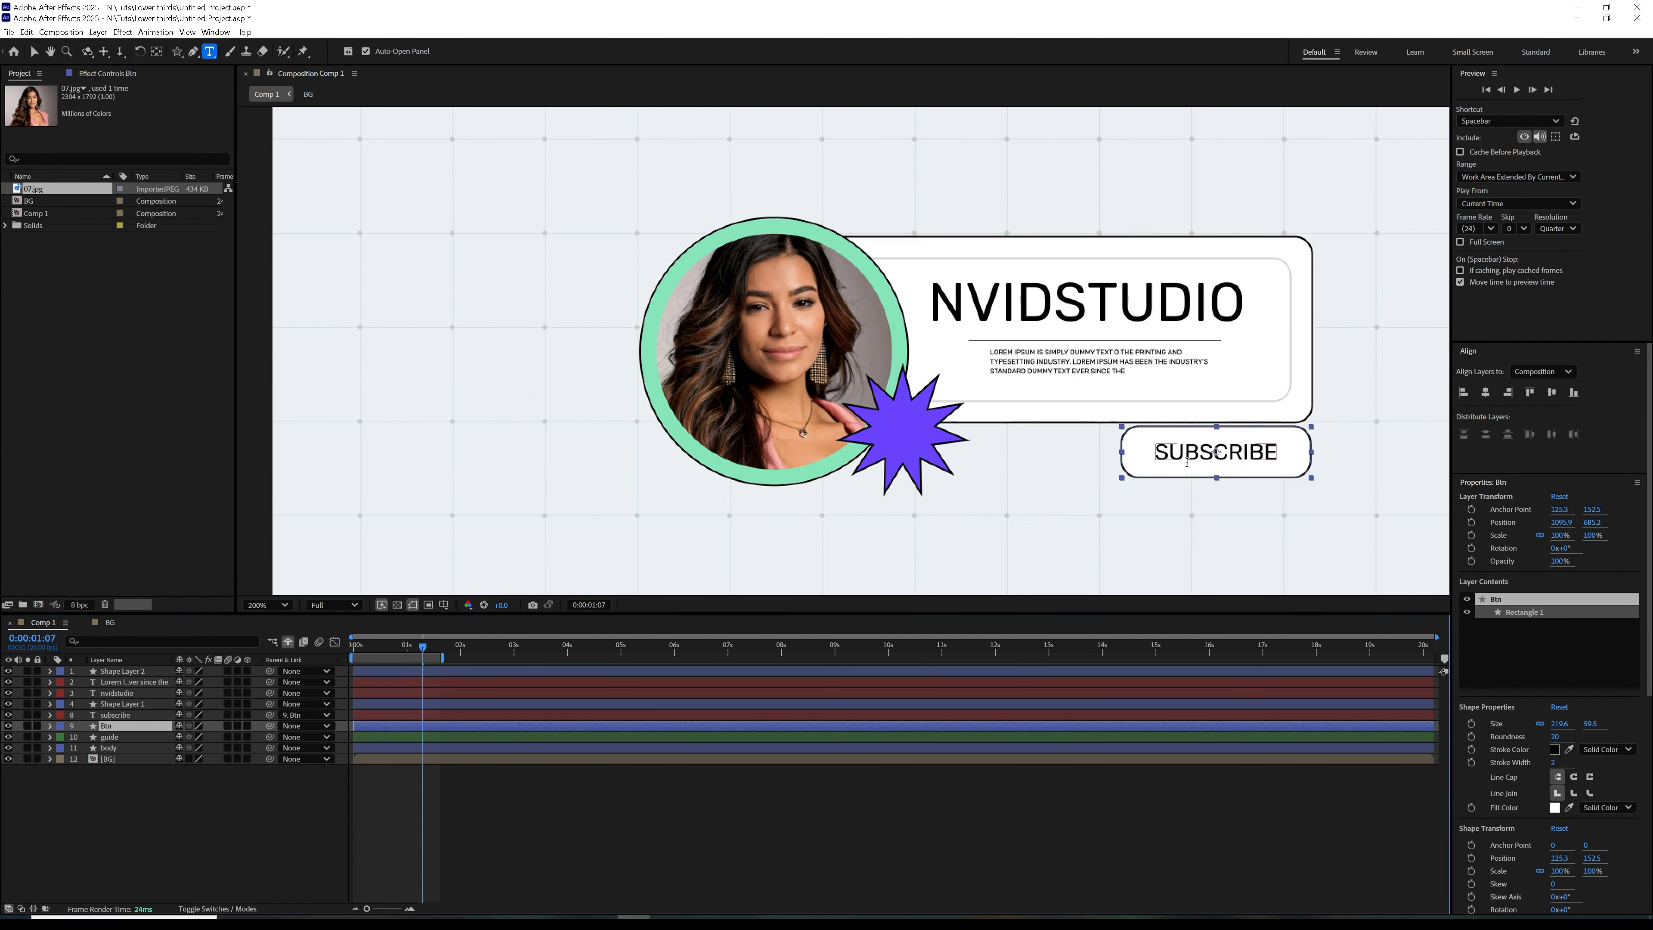
{"action": "key", "text": "Down"}
{"action": "key", "text": "Down"}
{"action": "key", "text": "Down"}
{"action": "key", "text": "Down"}
{"action": "key", "text": "Down"}
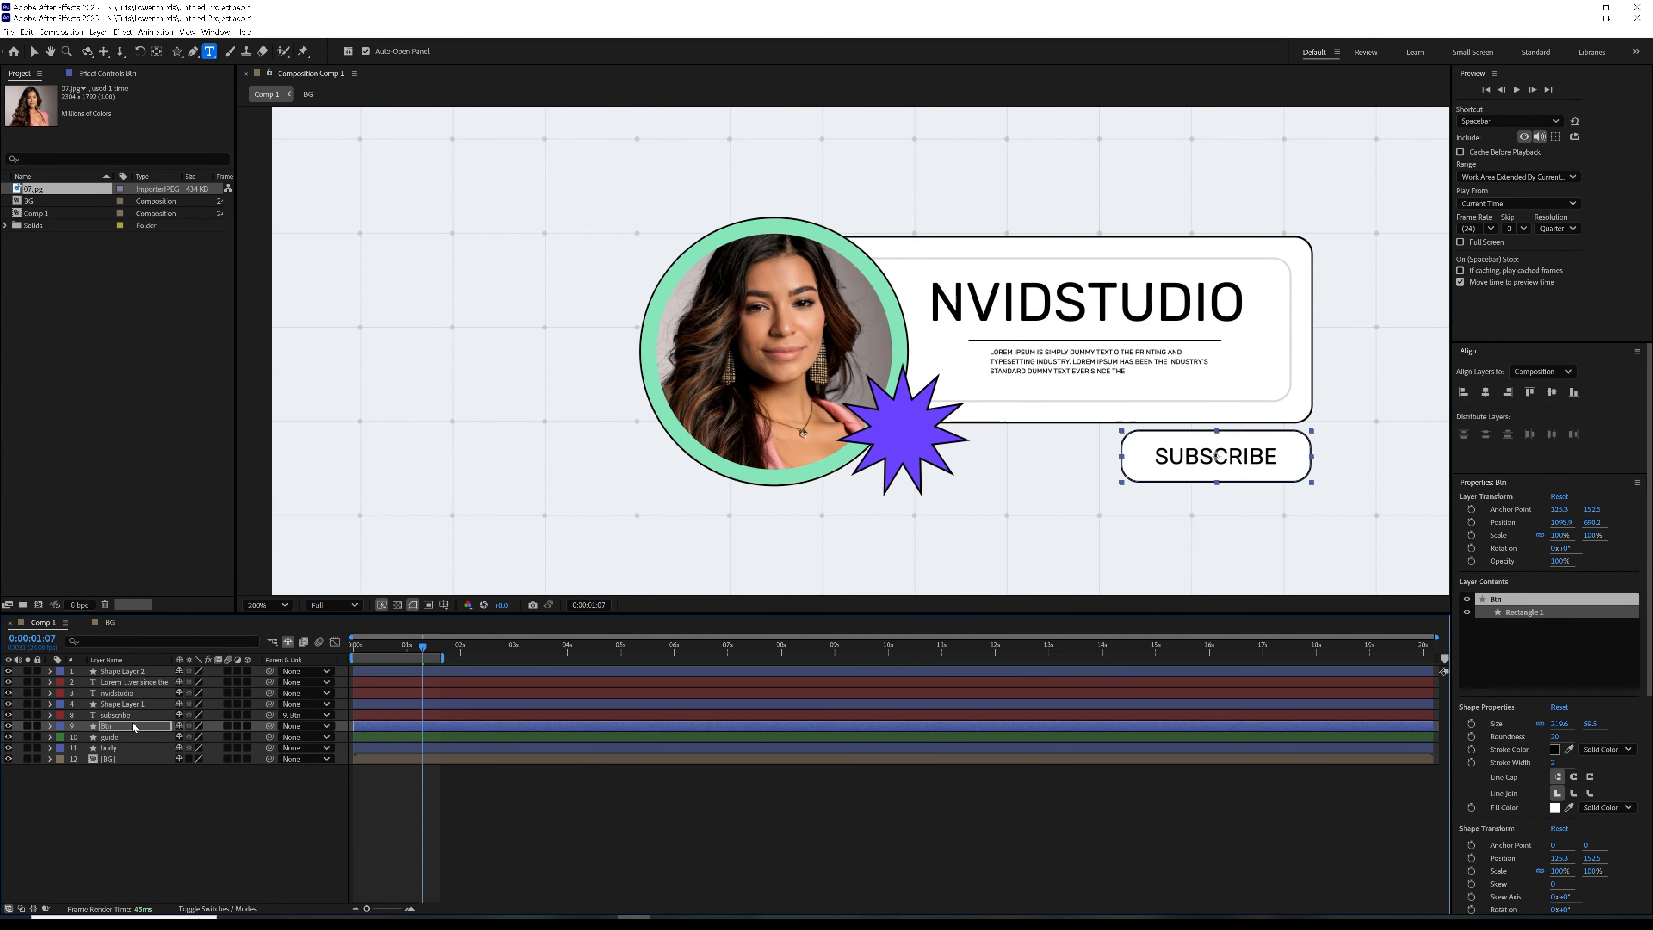
{"action": "left_click", "coordinate": [225, 819]}
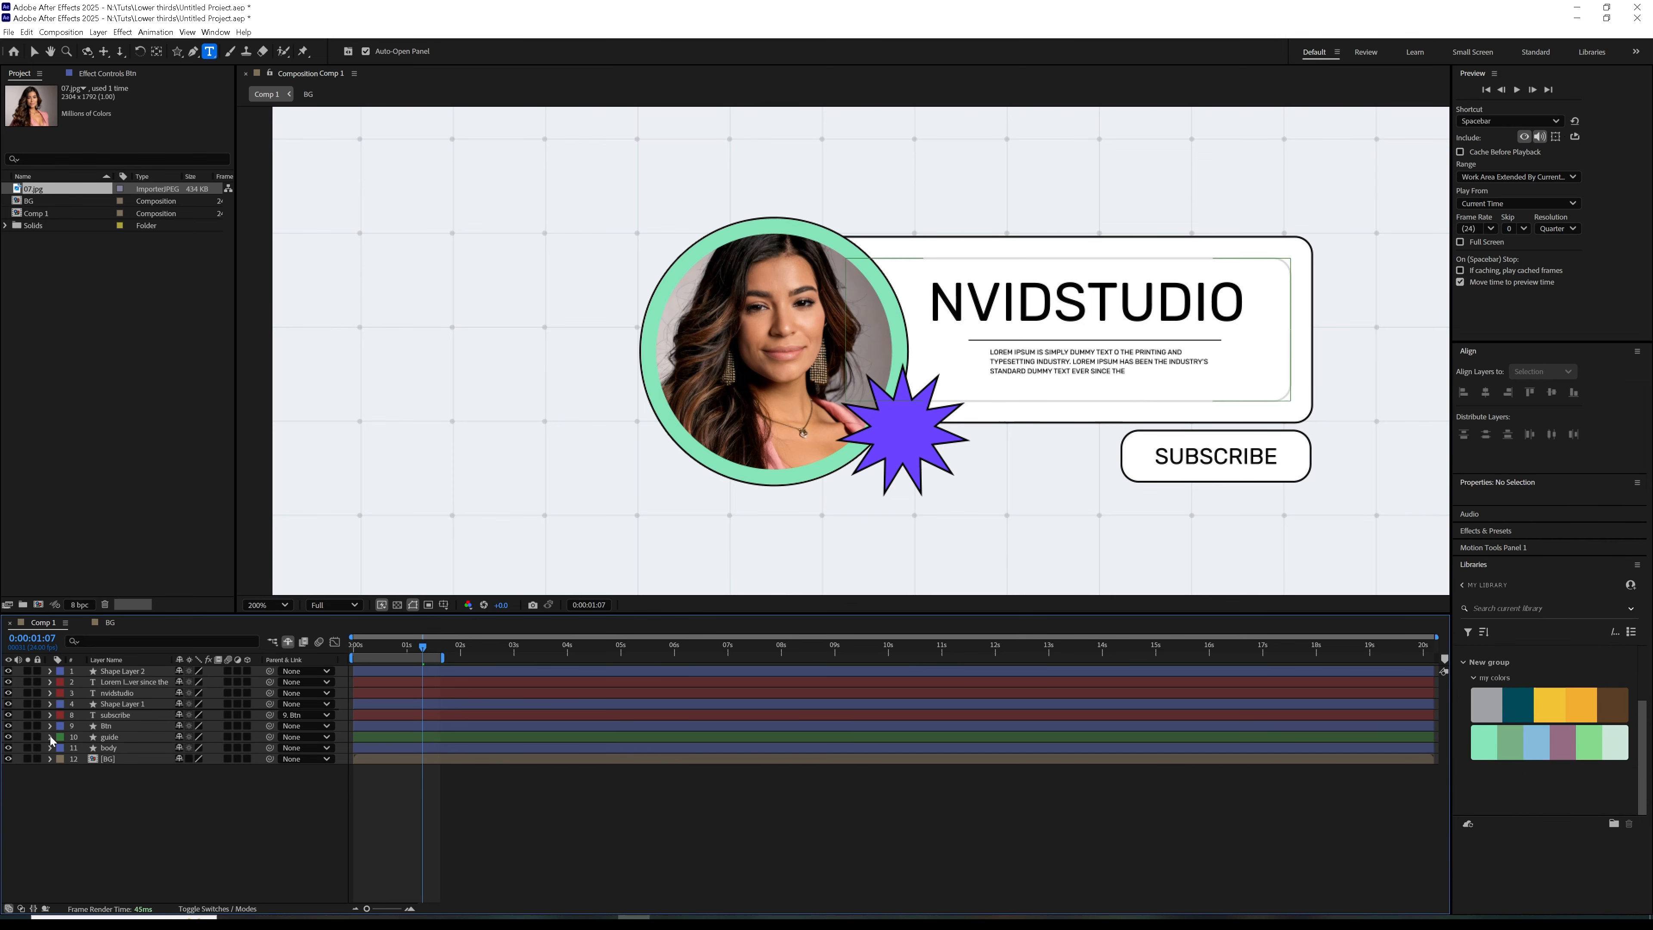
Parent the Lorem description text, nvidstudio title and guide layers to the body layer
{"action": "left_click", "coordinate": [109, 623]}
{"action": "left_click", "coordinate": [41, 623]}
{"action": "key", "text": "v"}
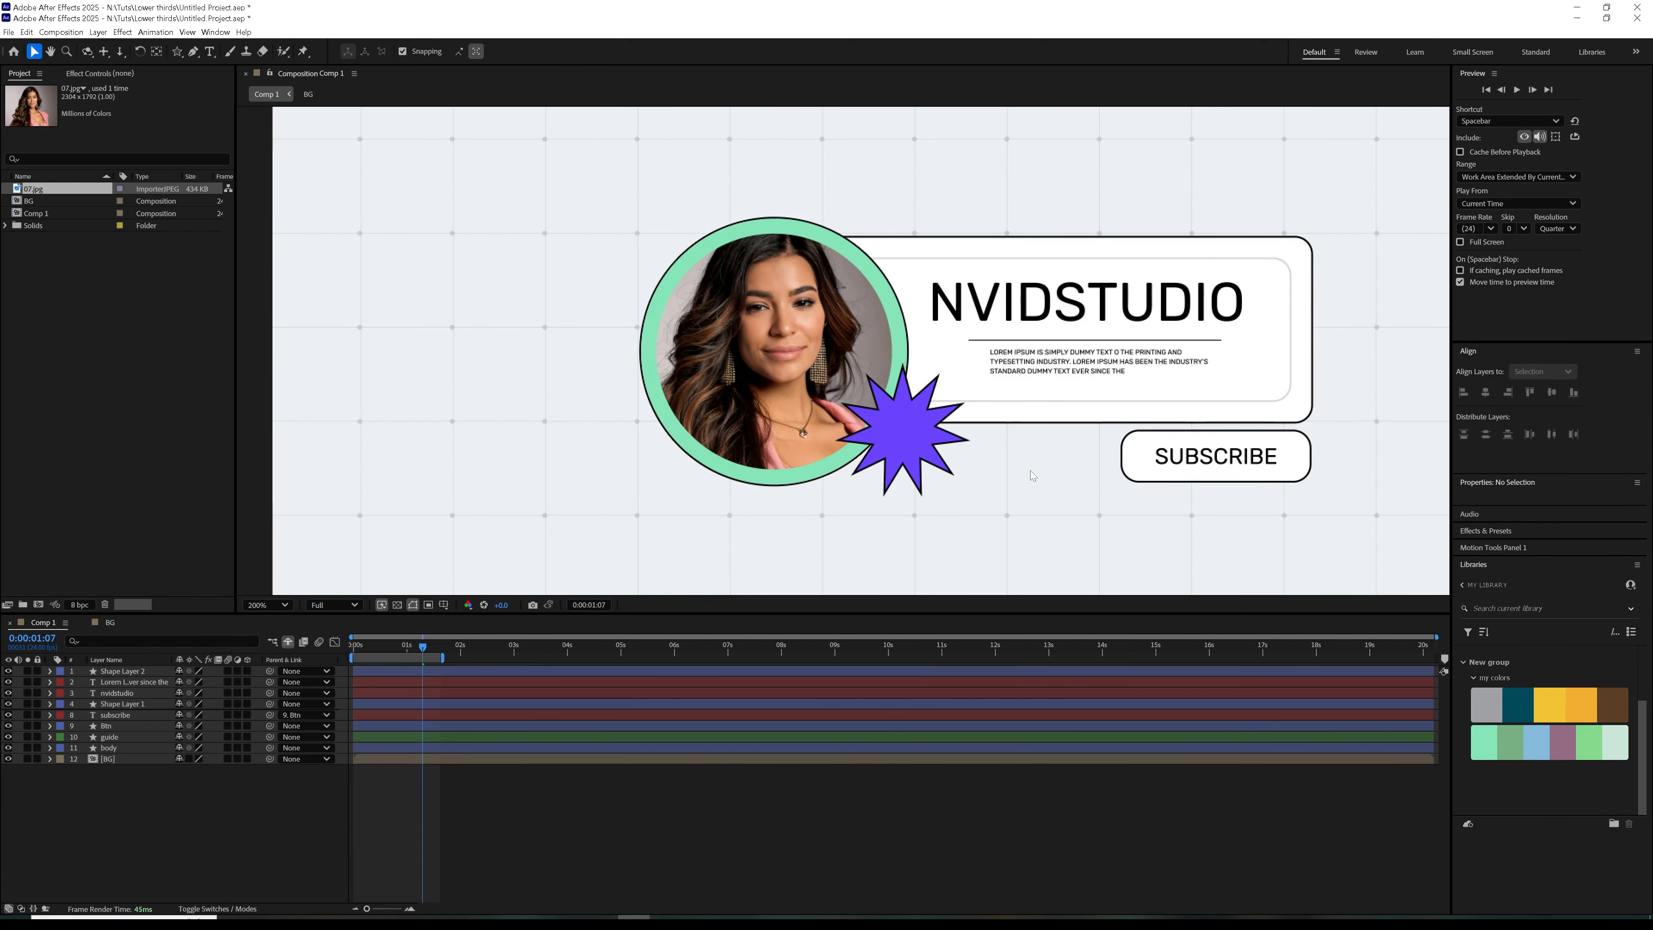
{"action": "key", "text": "comma"}
{"action": "key", "text": "period"}
{"action": "key", "text": "shift+slash"}
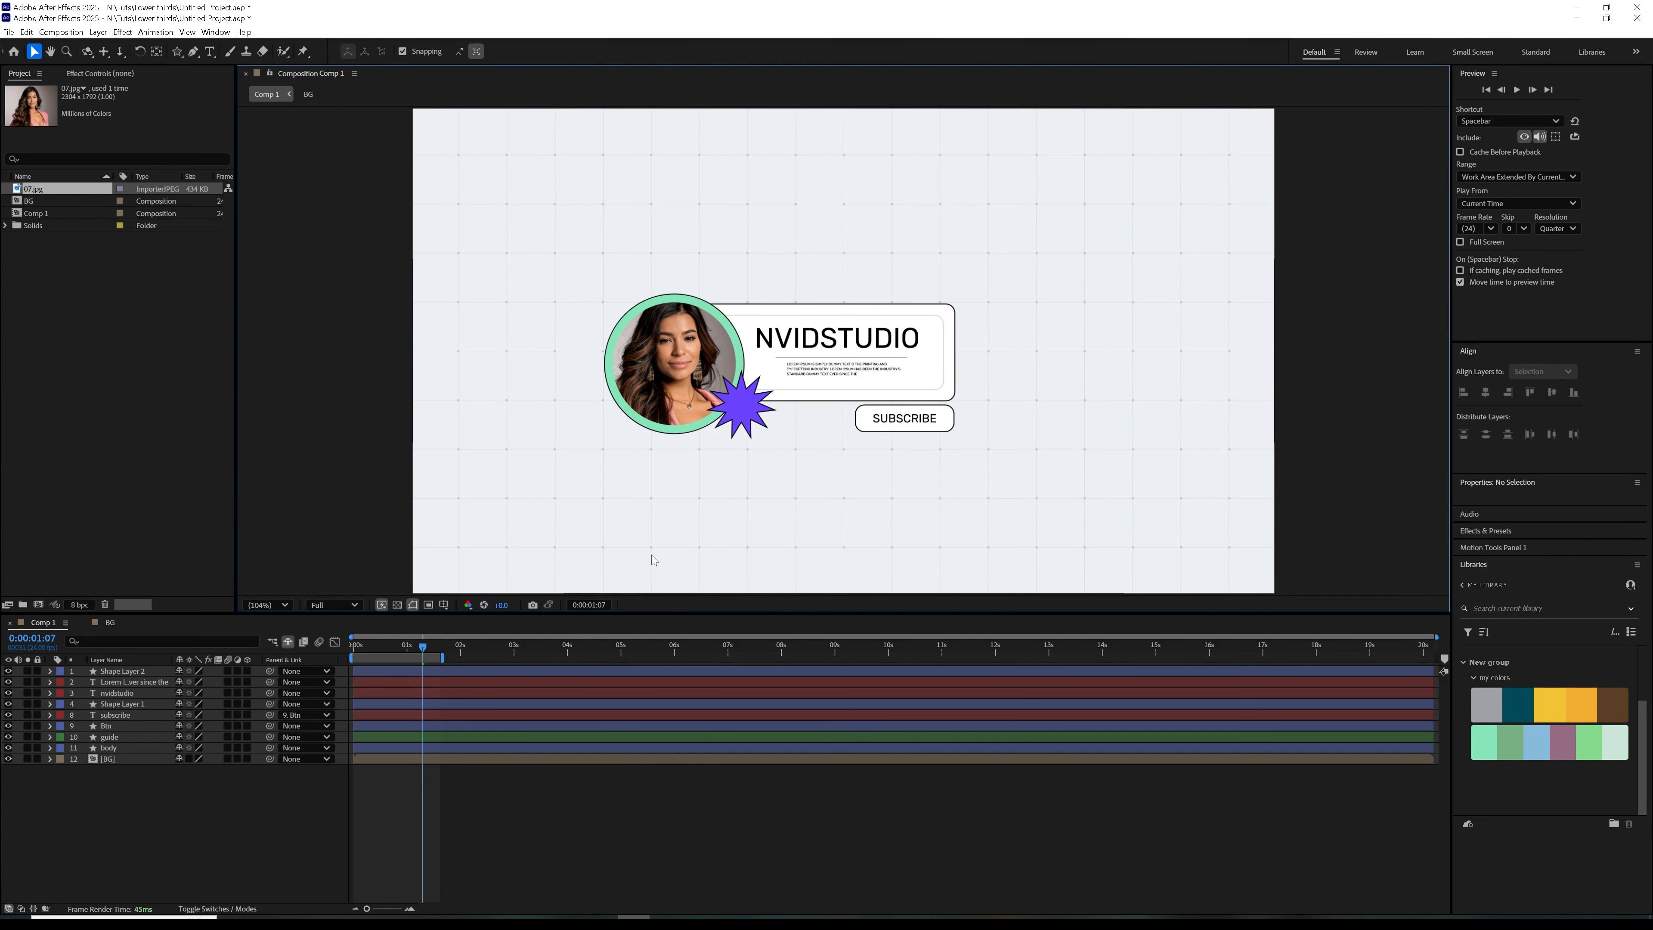
{"action": "left_click", "coordinate": [111, 737]}
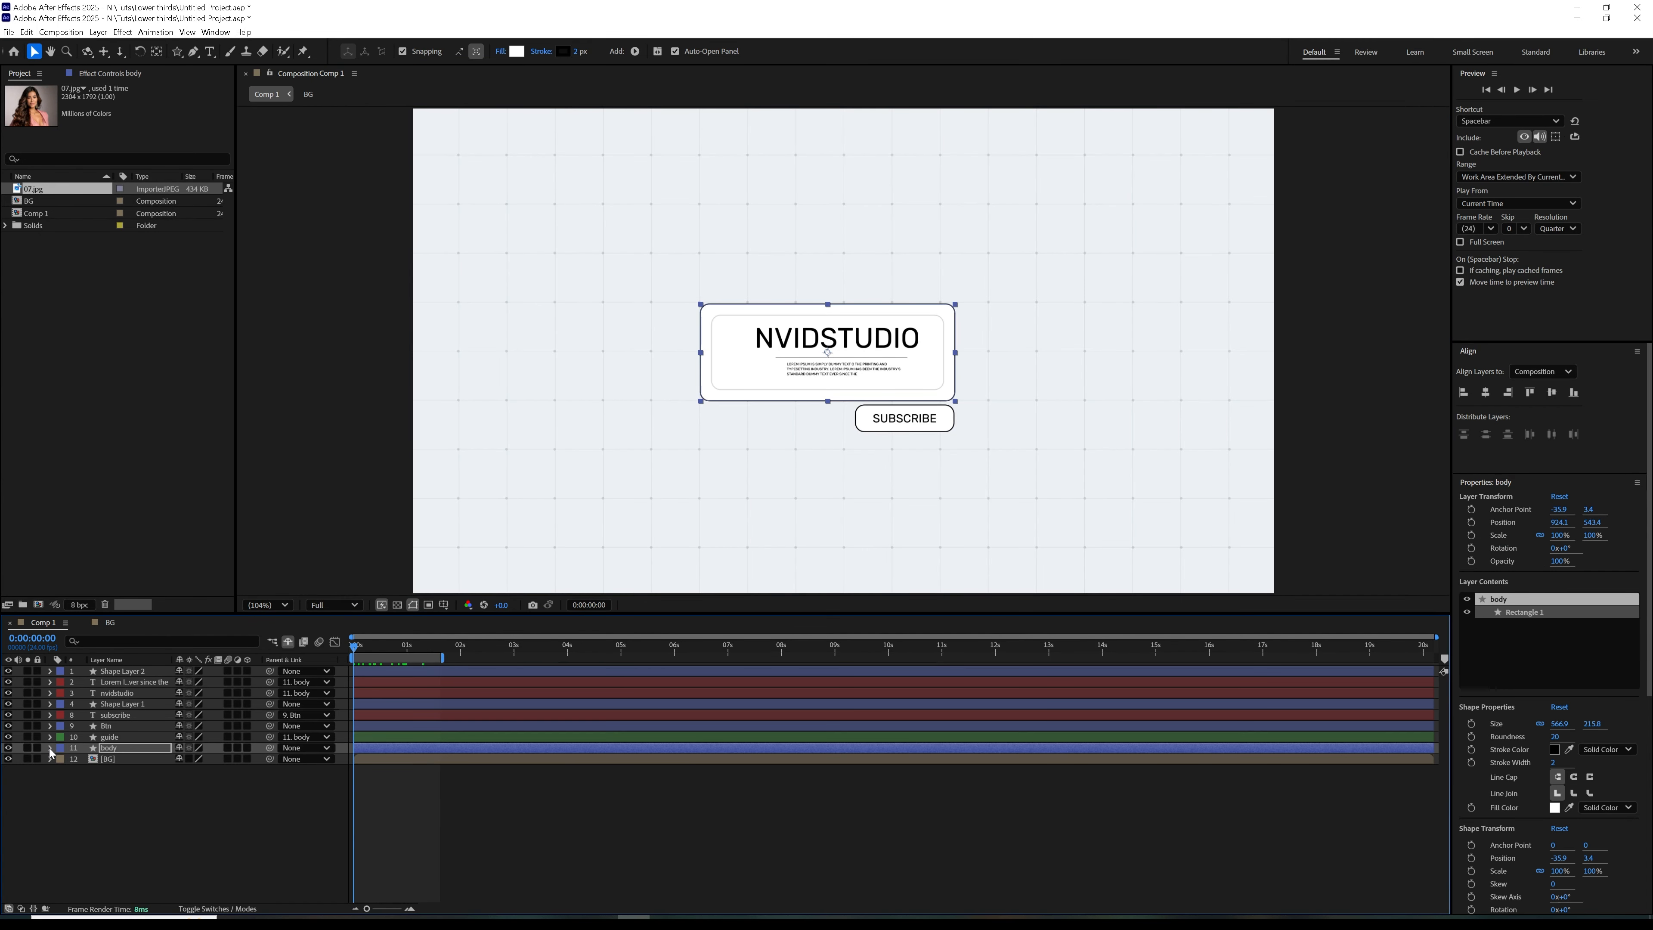
Add Size keyframes to the body's Rectangle Path 1 at the first frame and at 0:00:01:02
{"action": "left_click", "coordinate": [51, 749]}
{"action": "left_click", "coordinate": [62, 759]}
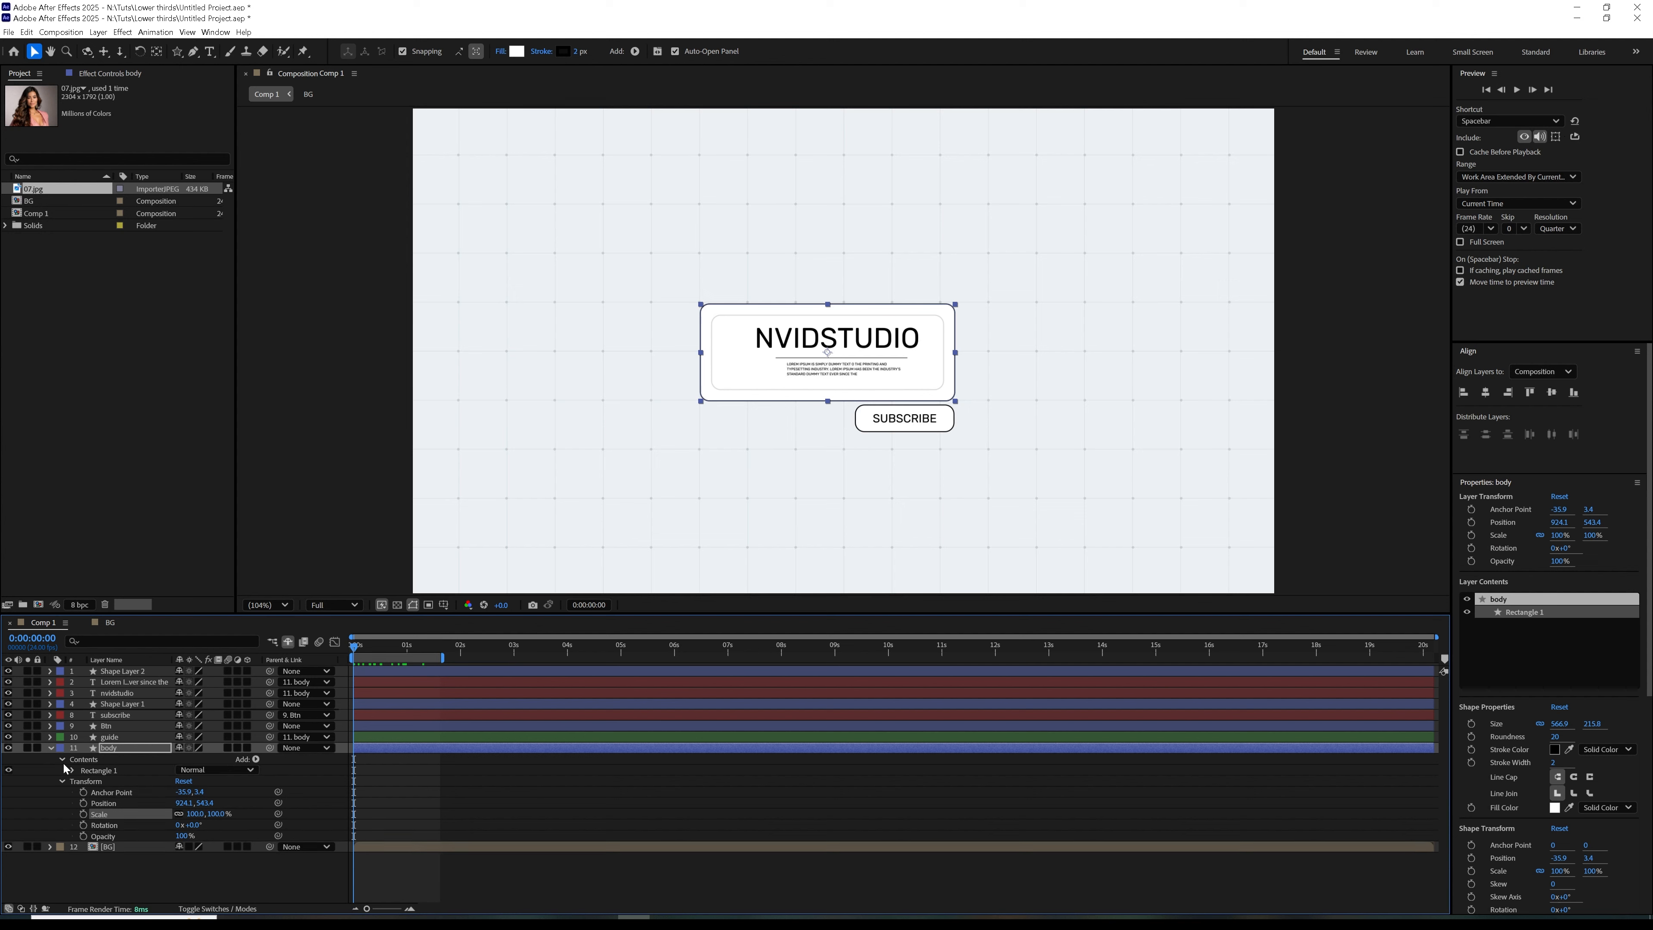
{"action": "left_click", "coordinate": [73, 771]}
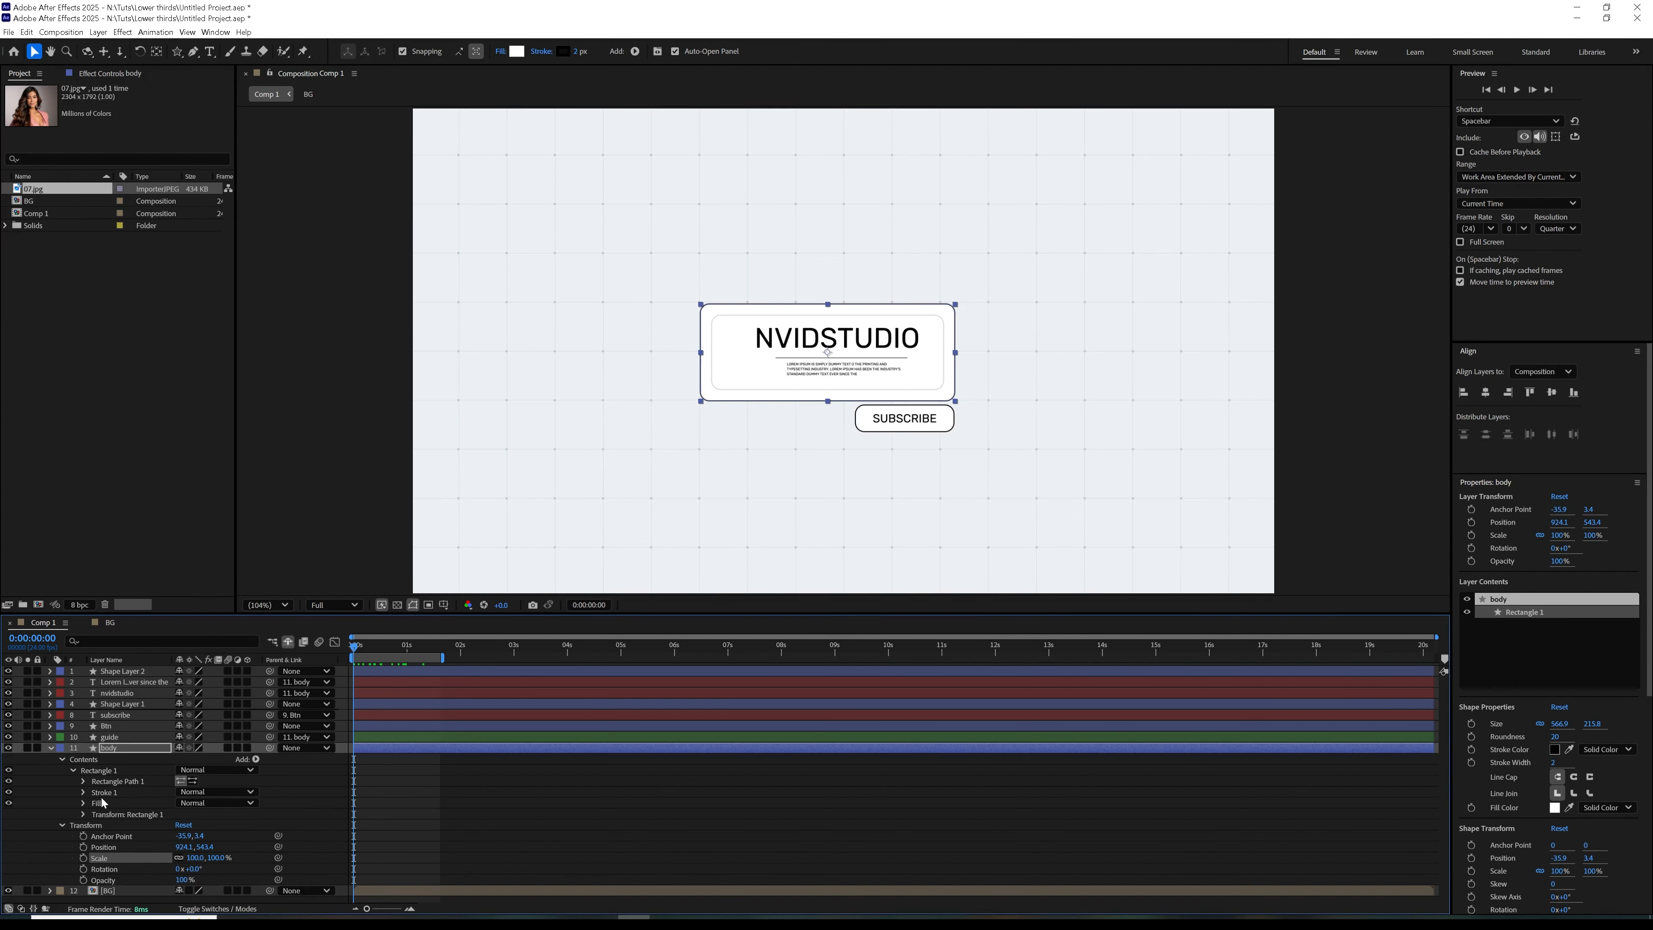
{"action": "left_click", "coordinate": [84, 782]}
{"action": "mouse_move", "coordinate": [195, 791]}
{"action": "left_mouse_down"}
{"action": "mouse_move", "coordinate": [140, 794]}
{"action": "mouse_move", "coordinate": [198, 801]}
{"action": "left_mouse_up"}
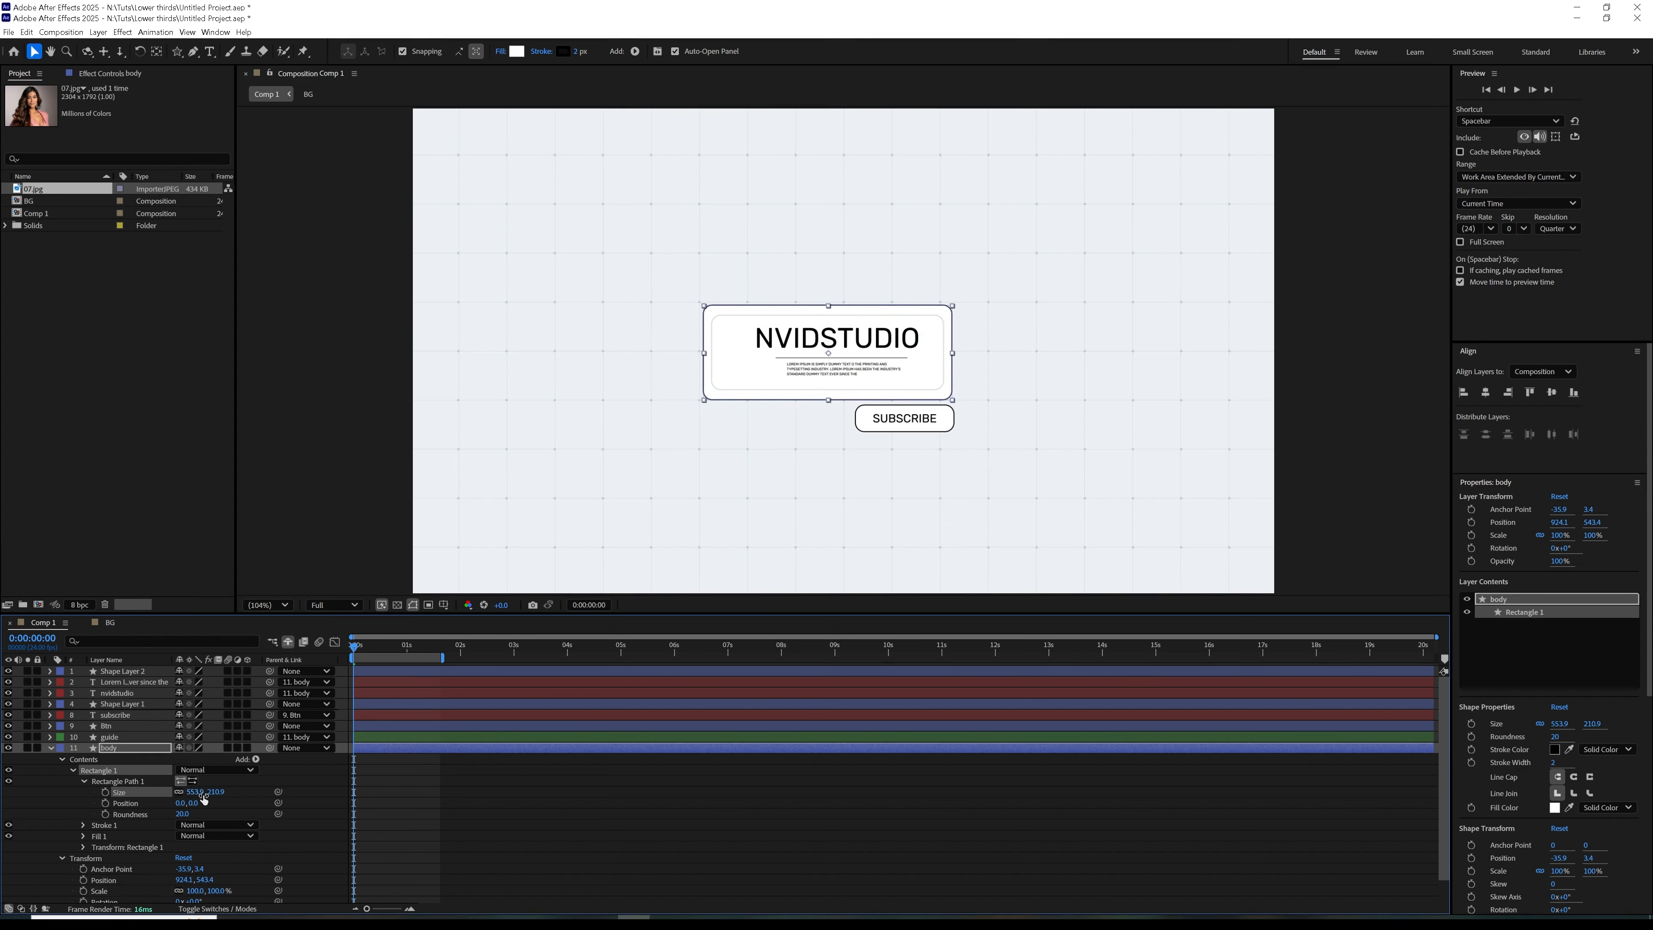
{"action": "key", "text": "ctrl+z"}
{"action": "left_click", "coordinate": [105, 791]}
{"action": "left_click_drag", "start_coordinate": [354, 671], "coordinate": [414, 684]}
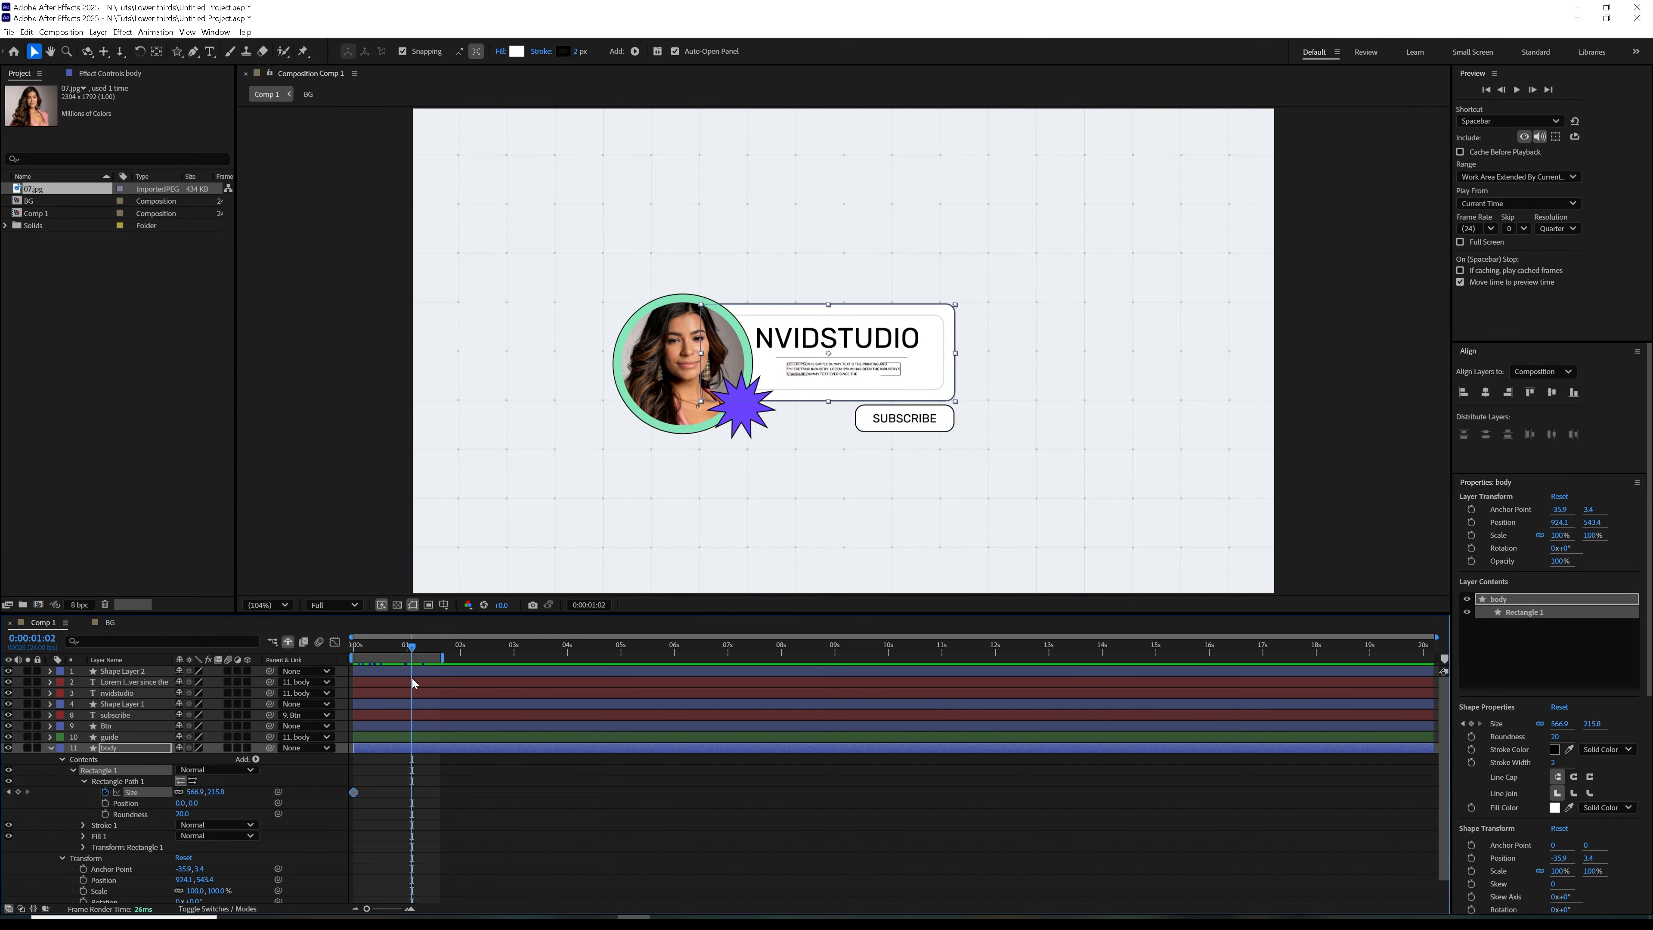
{"action": "left_click", "coordinate": [9, 792]}
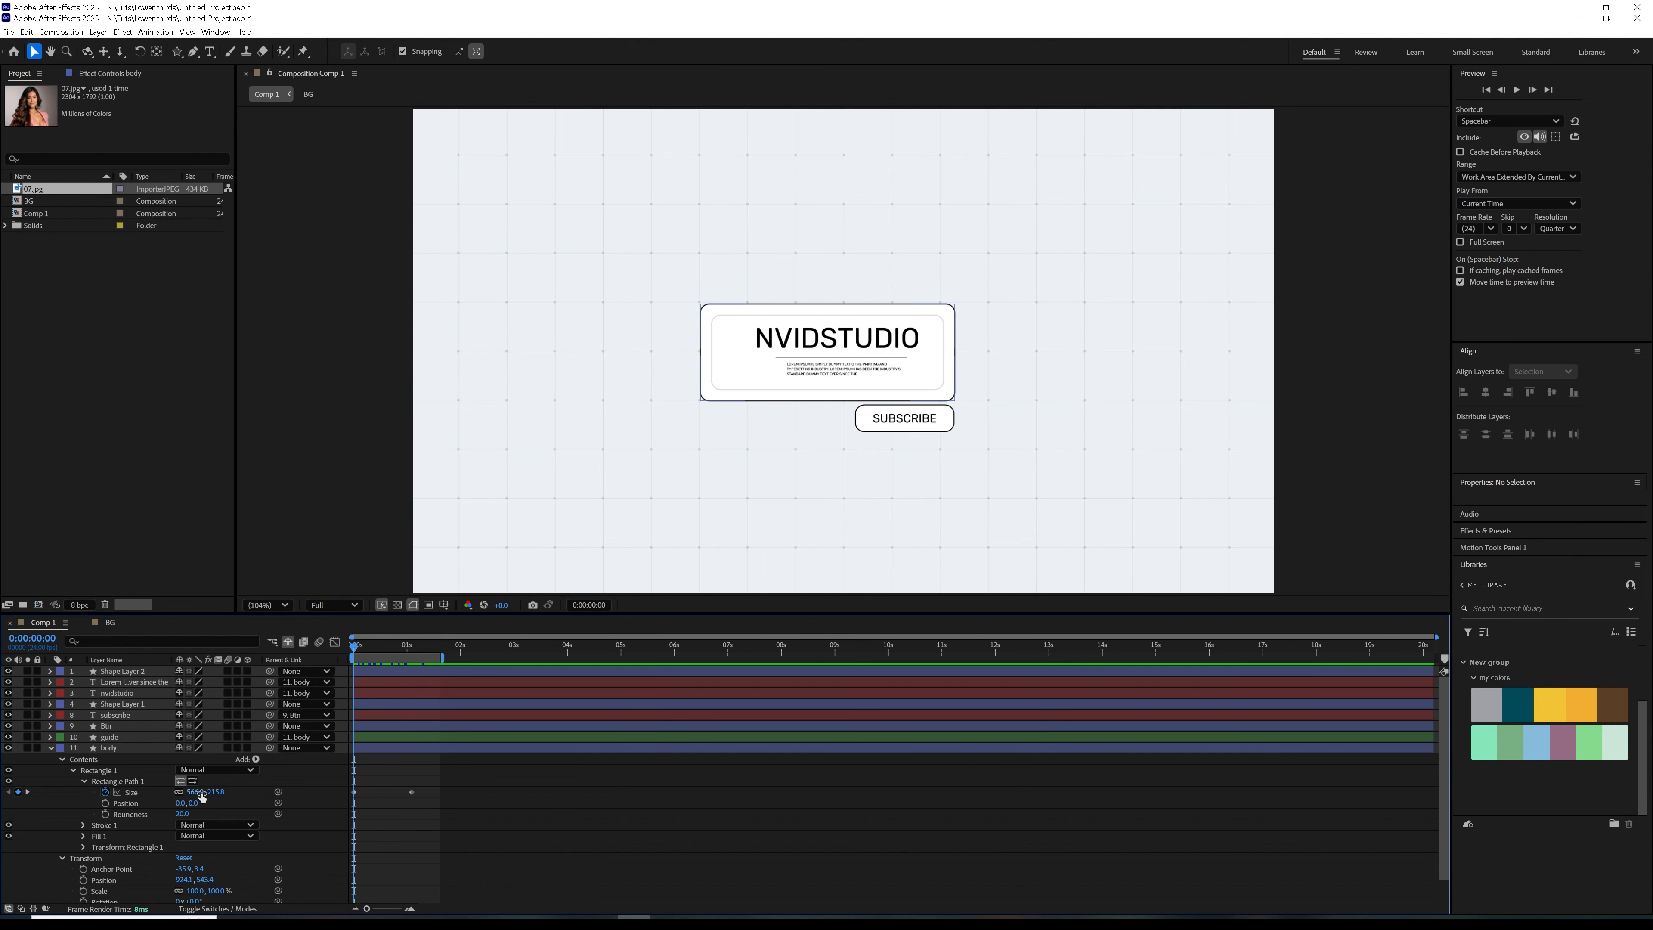
Unlink the body rectangle's Size proportions, set its width to 0 at the first frame, and preview the animation
{"action": "left_click_drag", "start_coordinate": [187, 793], "coordinate": [3, 826]}
{"action": "key", "text": "ctrl+z"}
{"action": "left_click", "coordinate": [179, 792]}
{"action": "left_click", "coordinate": [200, 793]}
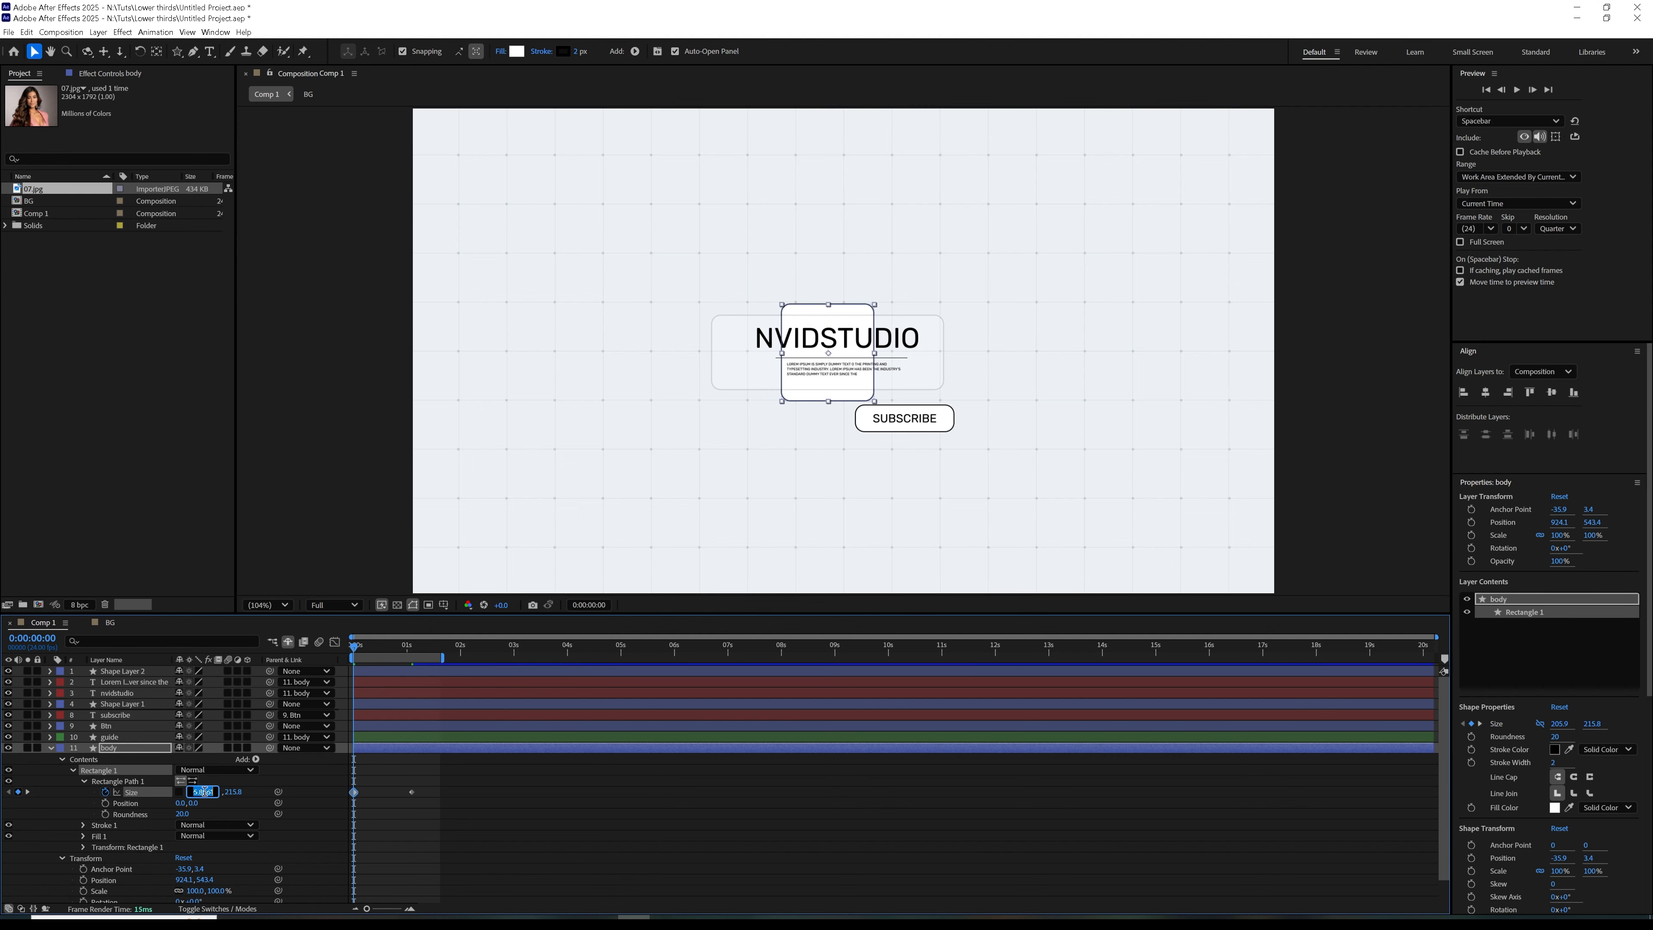
{"action": "type", "text": "0"}
{"action": "left_click", "coordinate": [246, 805]}
{"action": "key", "text": "space"}
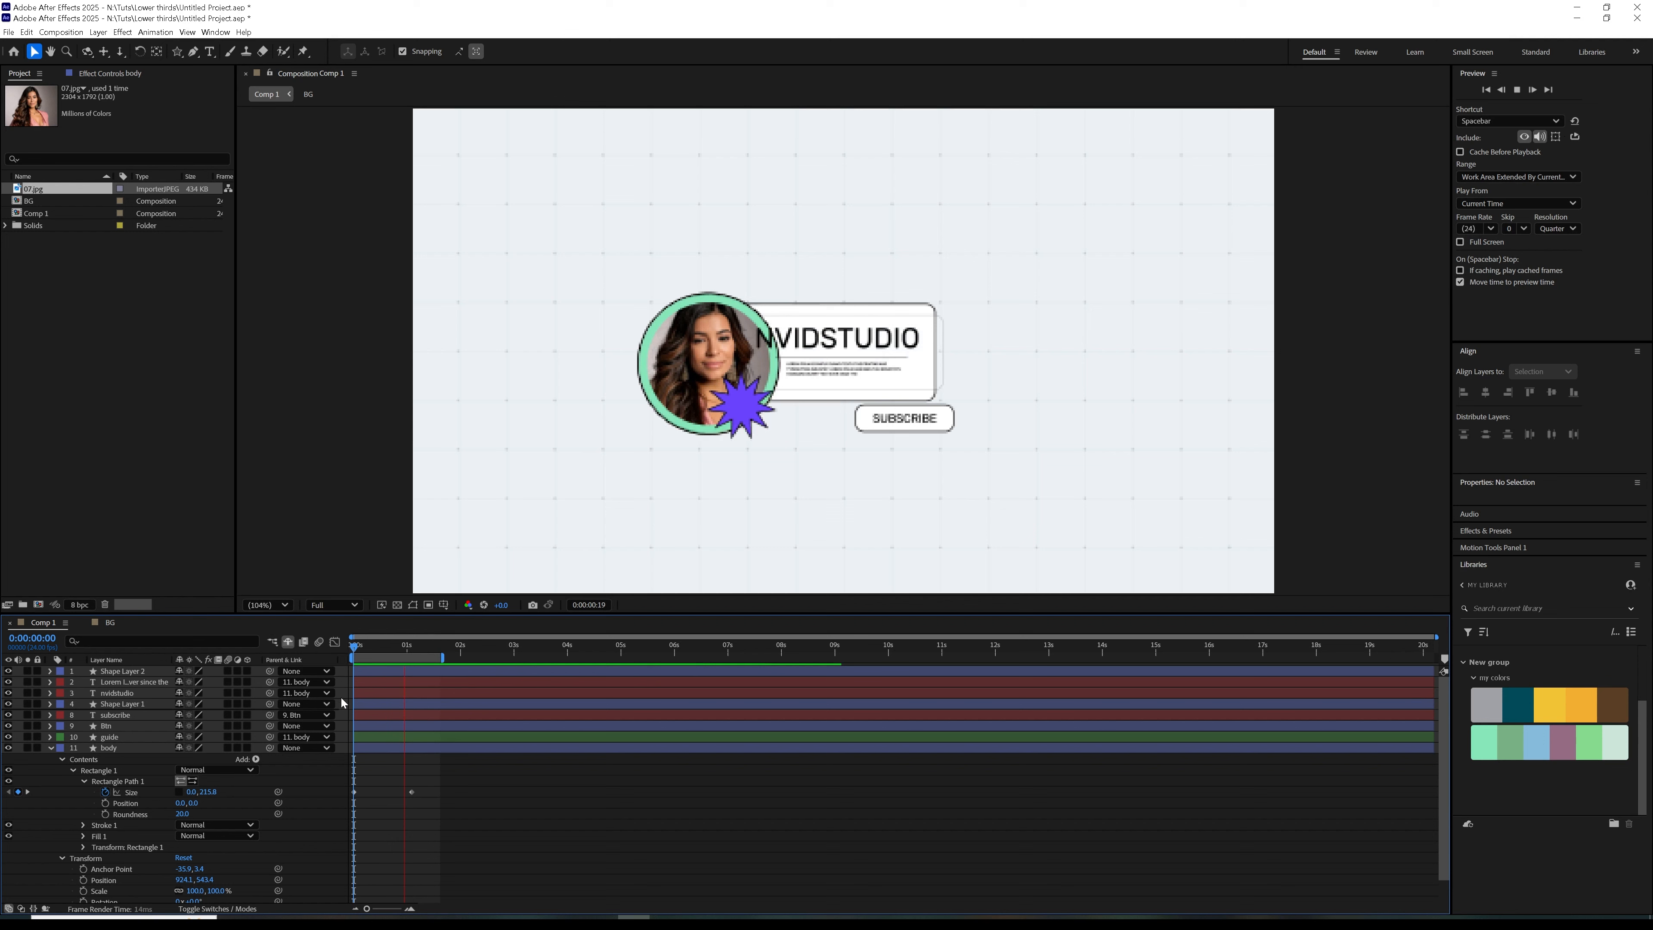
Move the body's last Size keyframe just before one second, ease both keyframes, and reshape the speed curve to peak early
{"action": "left_click_drag", "start_coordinate": [411, 792], "coordinate": [353, 809]}
{"action": "key", "text": "F9"}
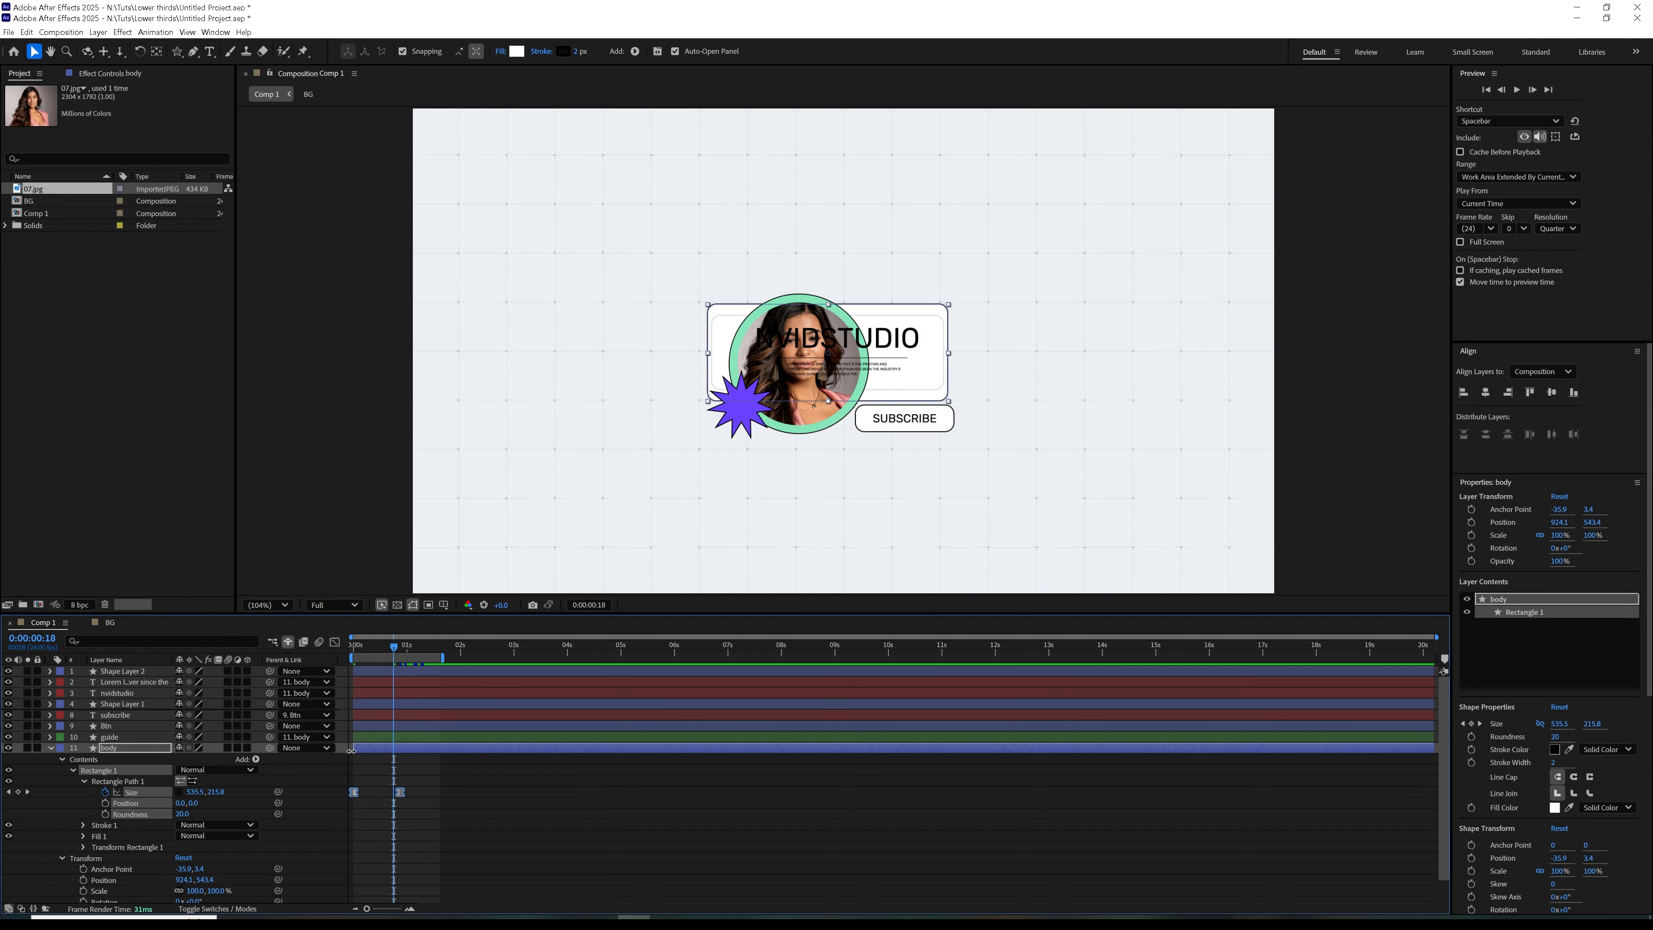
{"action": "left_click", "coordinate": [333, 643]}
{"action": "left_click_drag", "start_coordinate": [430, 855], "coordinate": [352, 868]}
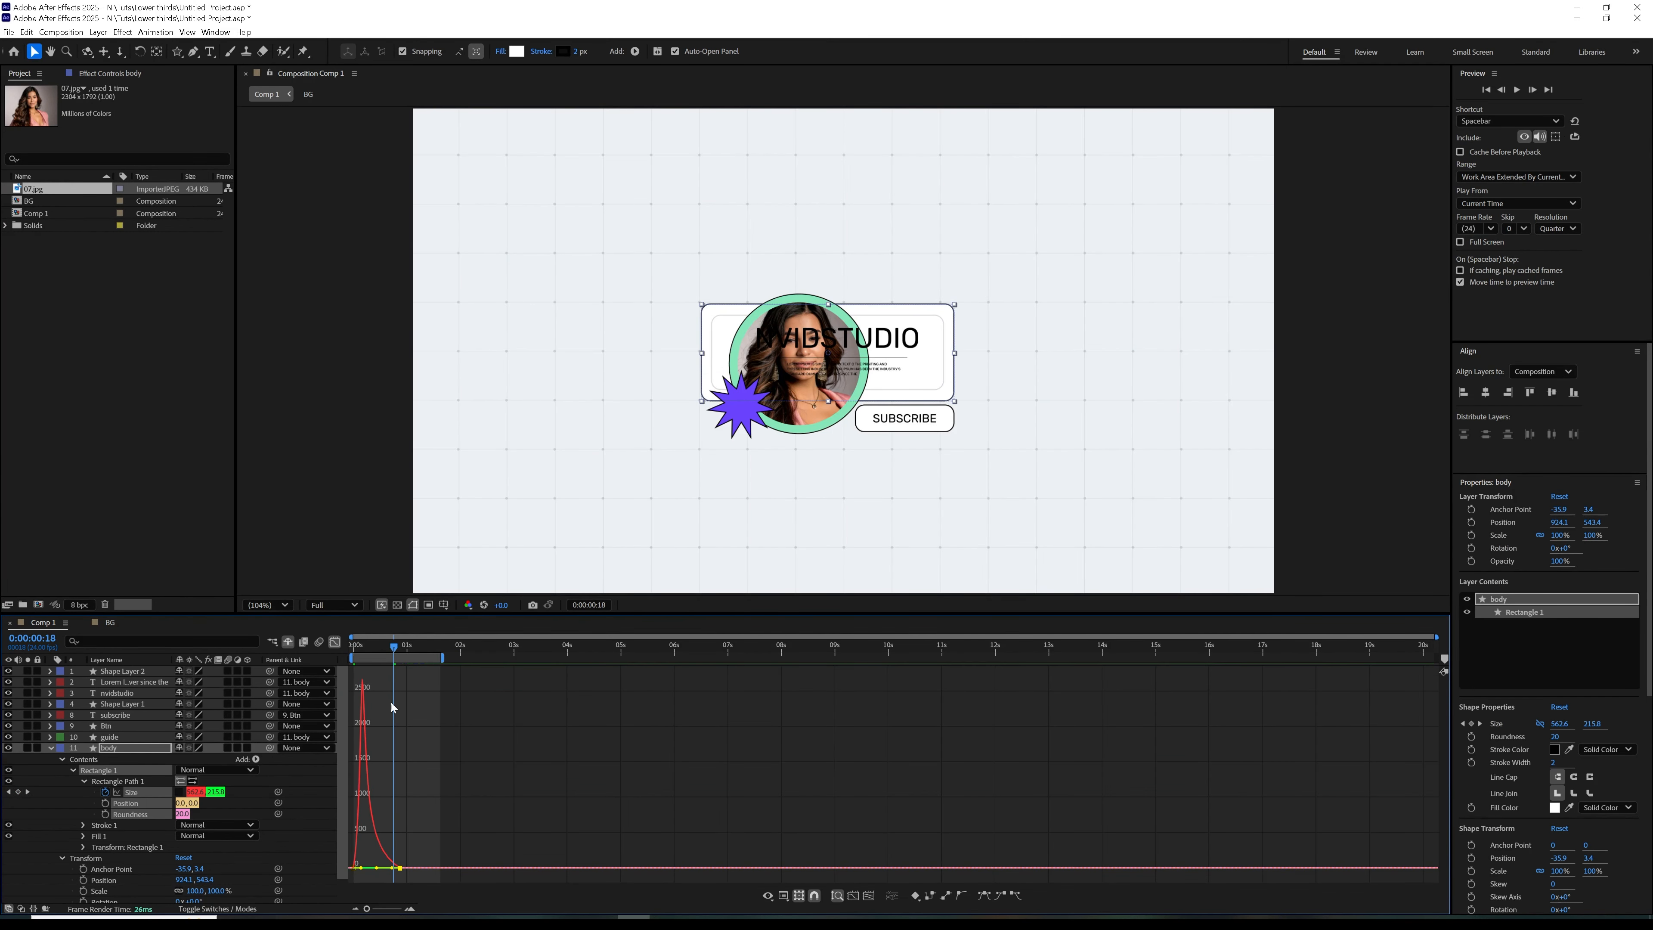
Show the hidden shy layers in the timeline and delay the body layer to start at 0:00:00:12
{"action": "left_click_drag", "start_coordinate": [392, 644], "coordinate": [351, 646]}
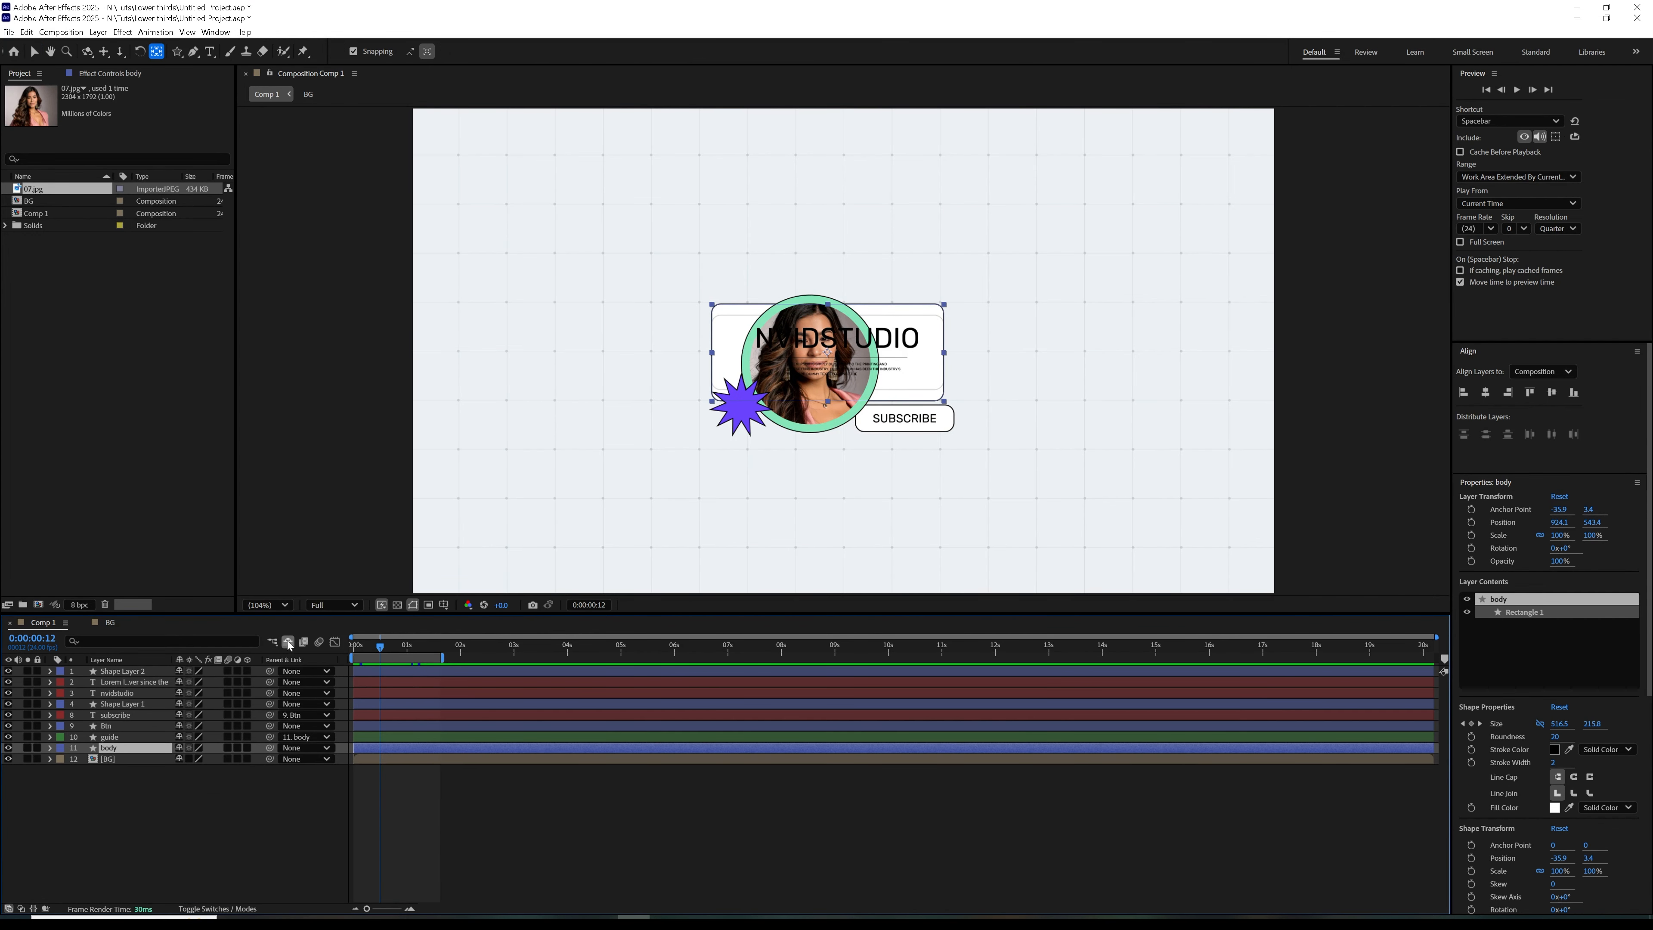
{"action": "left_click", "coordinate": [288, 643]}
{"action": "left_click", "coordinate": [121, 737]}
{"action": "left_click", "coordinate": [128, 716], "text": "shift"}
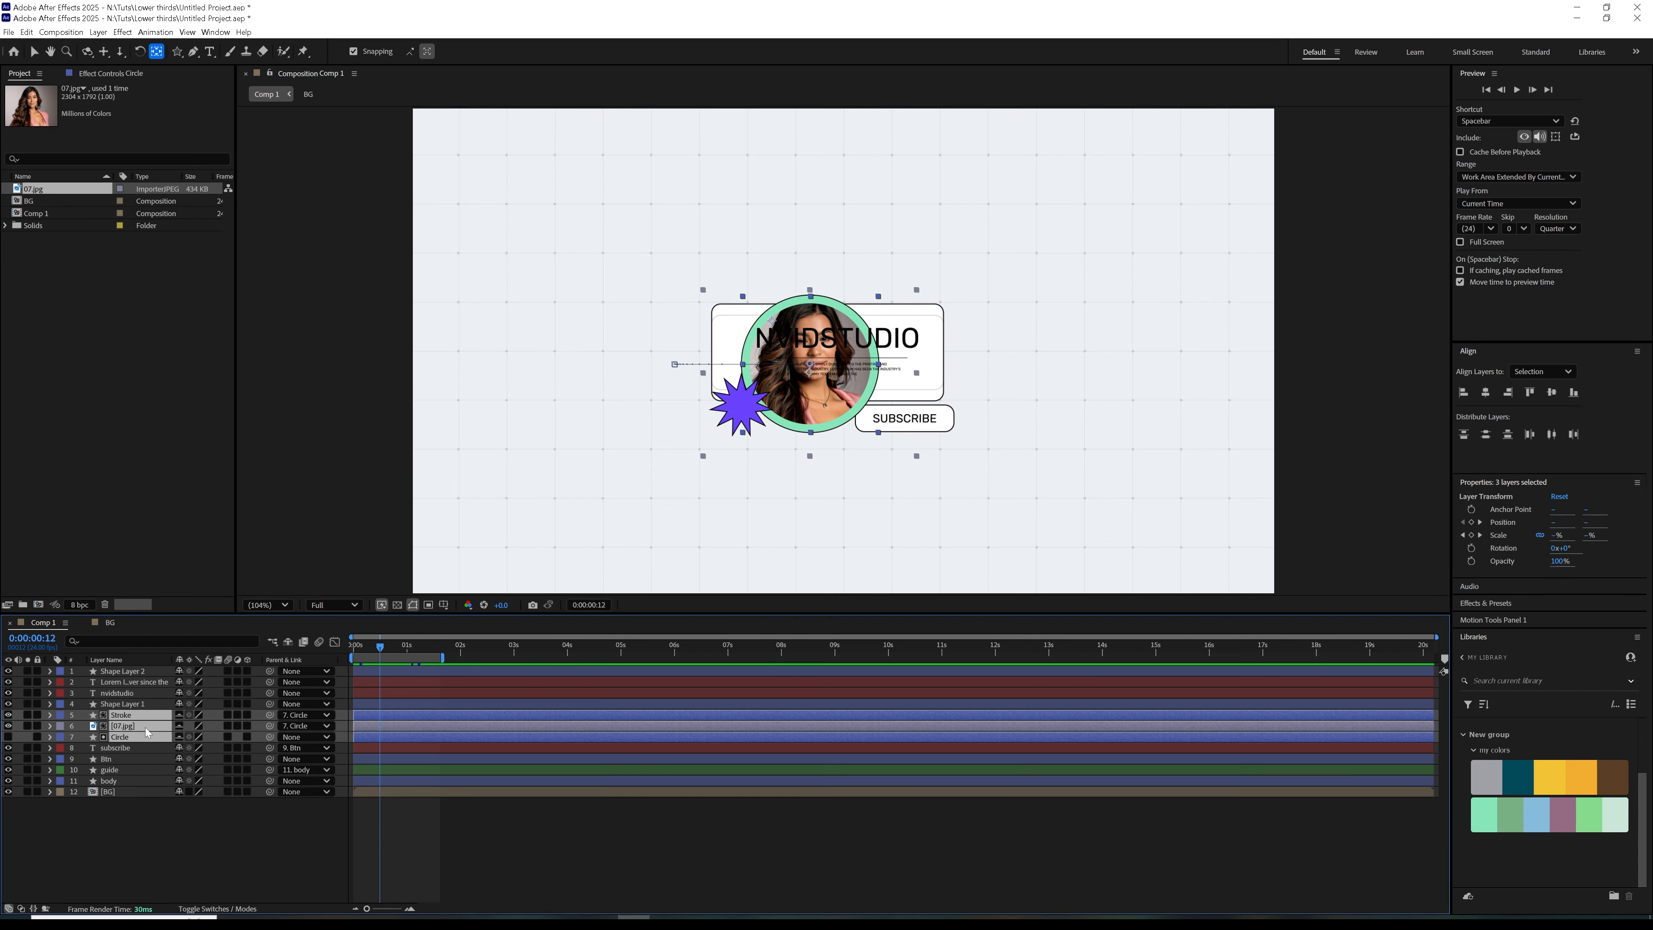
{"action": "left_click", "coordinate": [130, 748]}
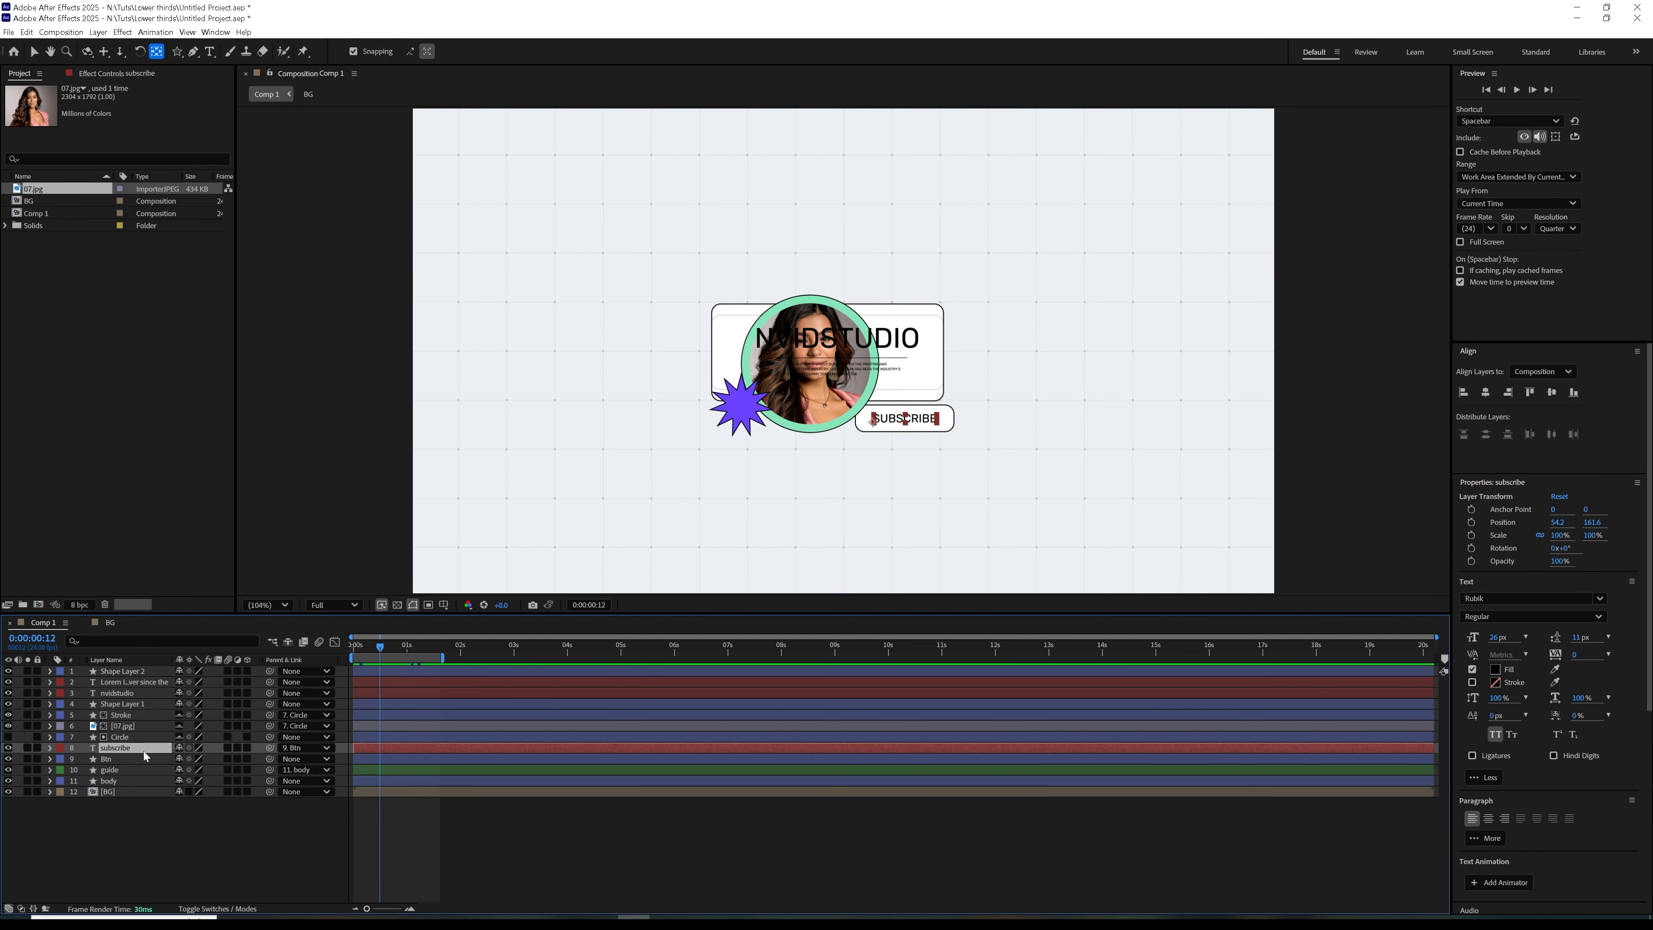
{"action": "left_click", "coordinate": [121, 783]}
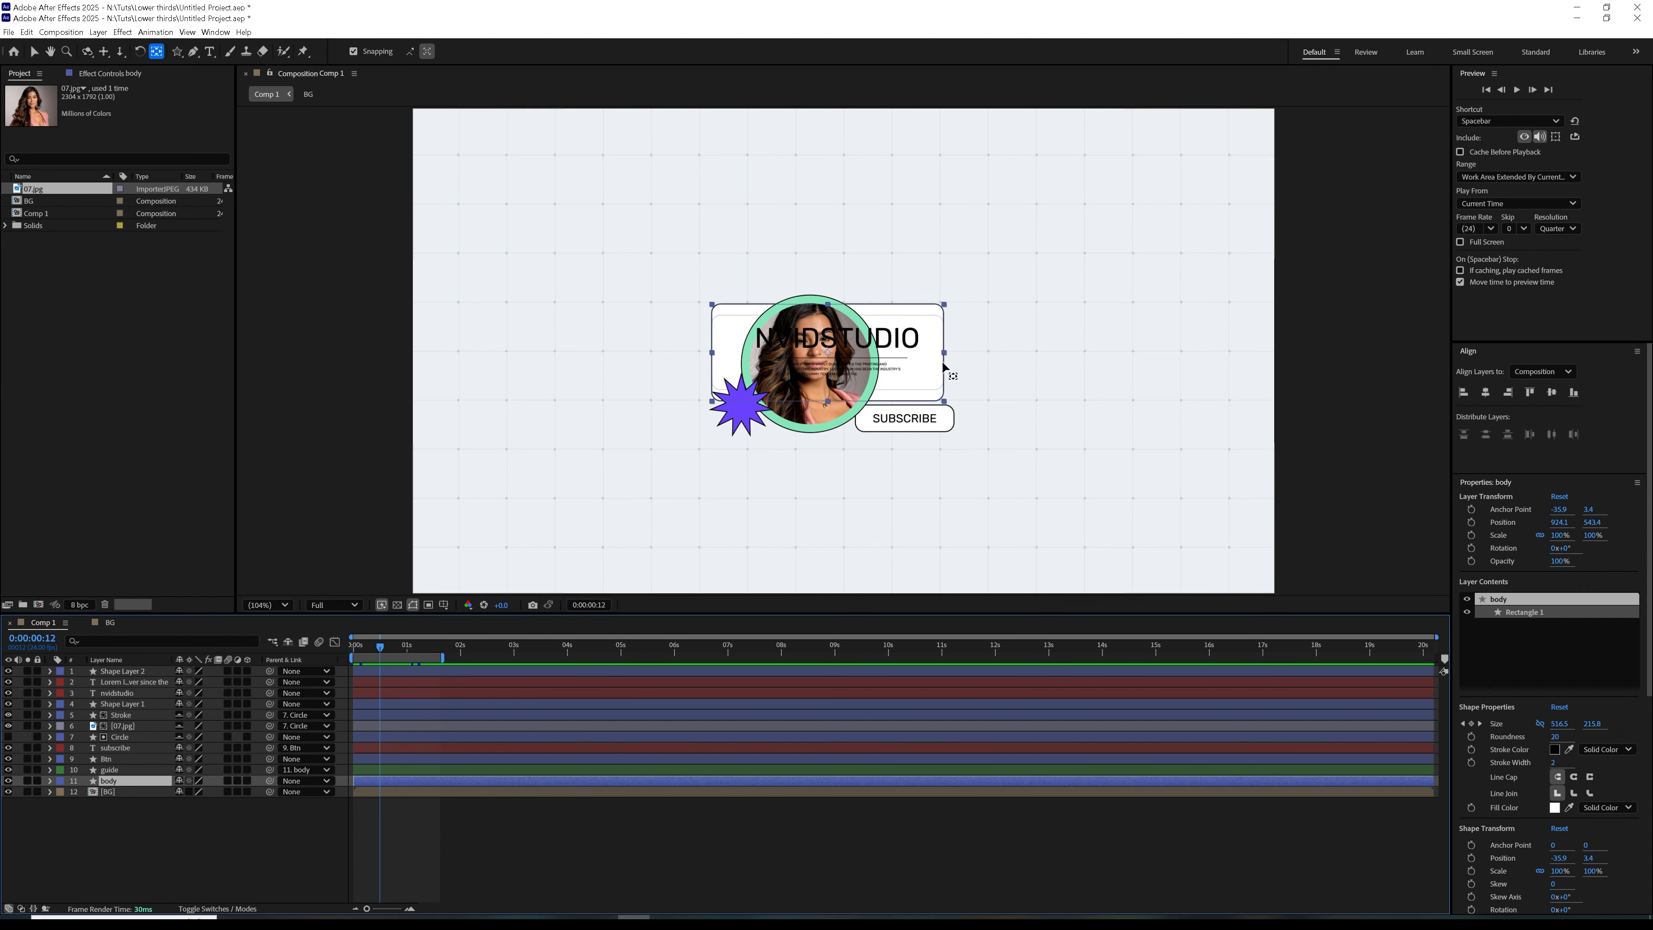
{"action": "left_click", "coordinate": [35, 52]}
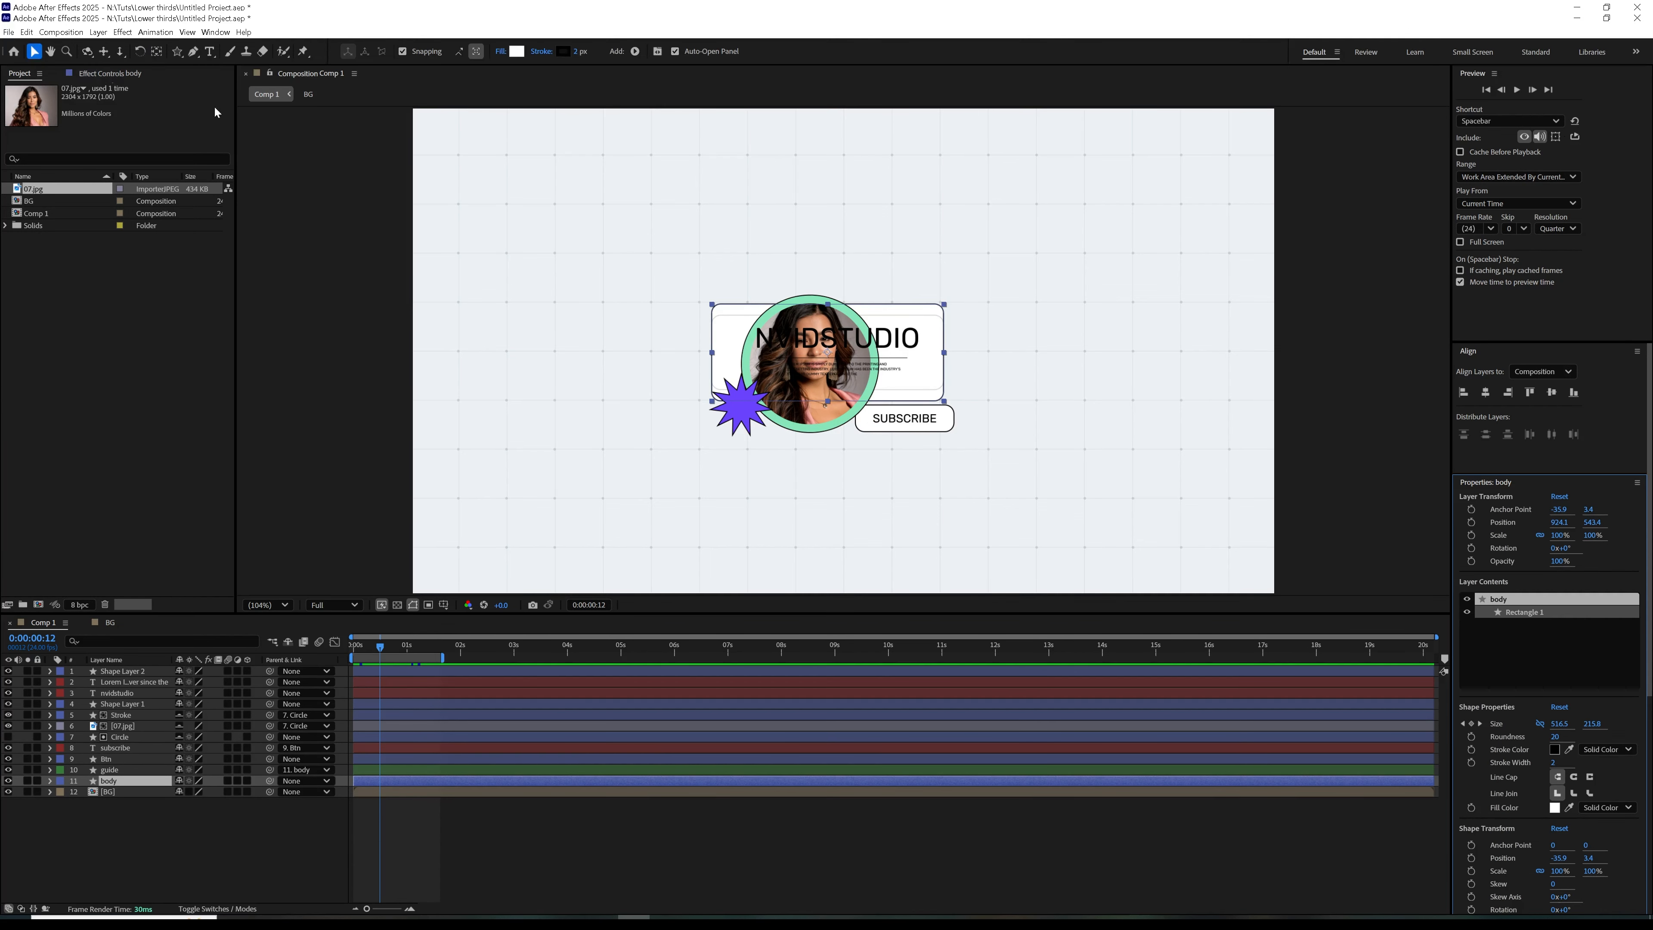
{"action": "left_click_drag", "start_coordinate": [381, 782], "coordinate": [406, 783]}
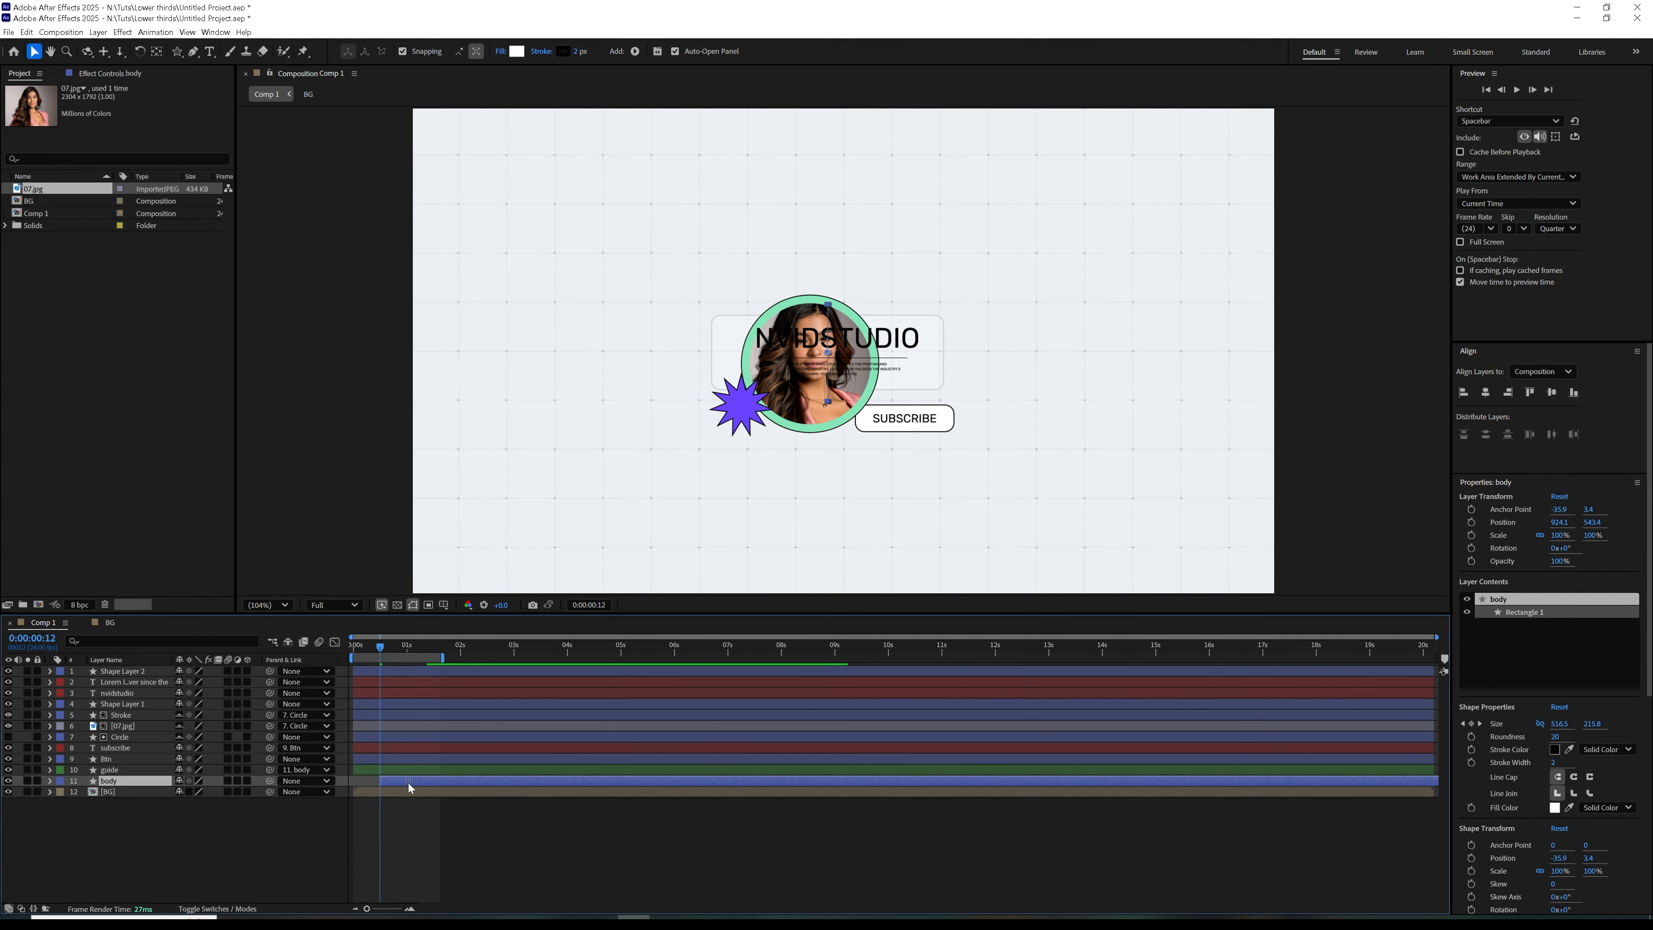
{"action": "left_click_drag", "start_coordinate": [362, 652], "coordinate": [355, 710]}
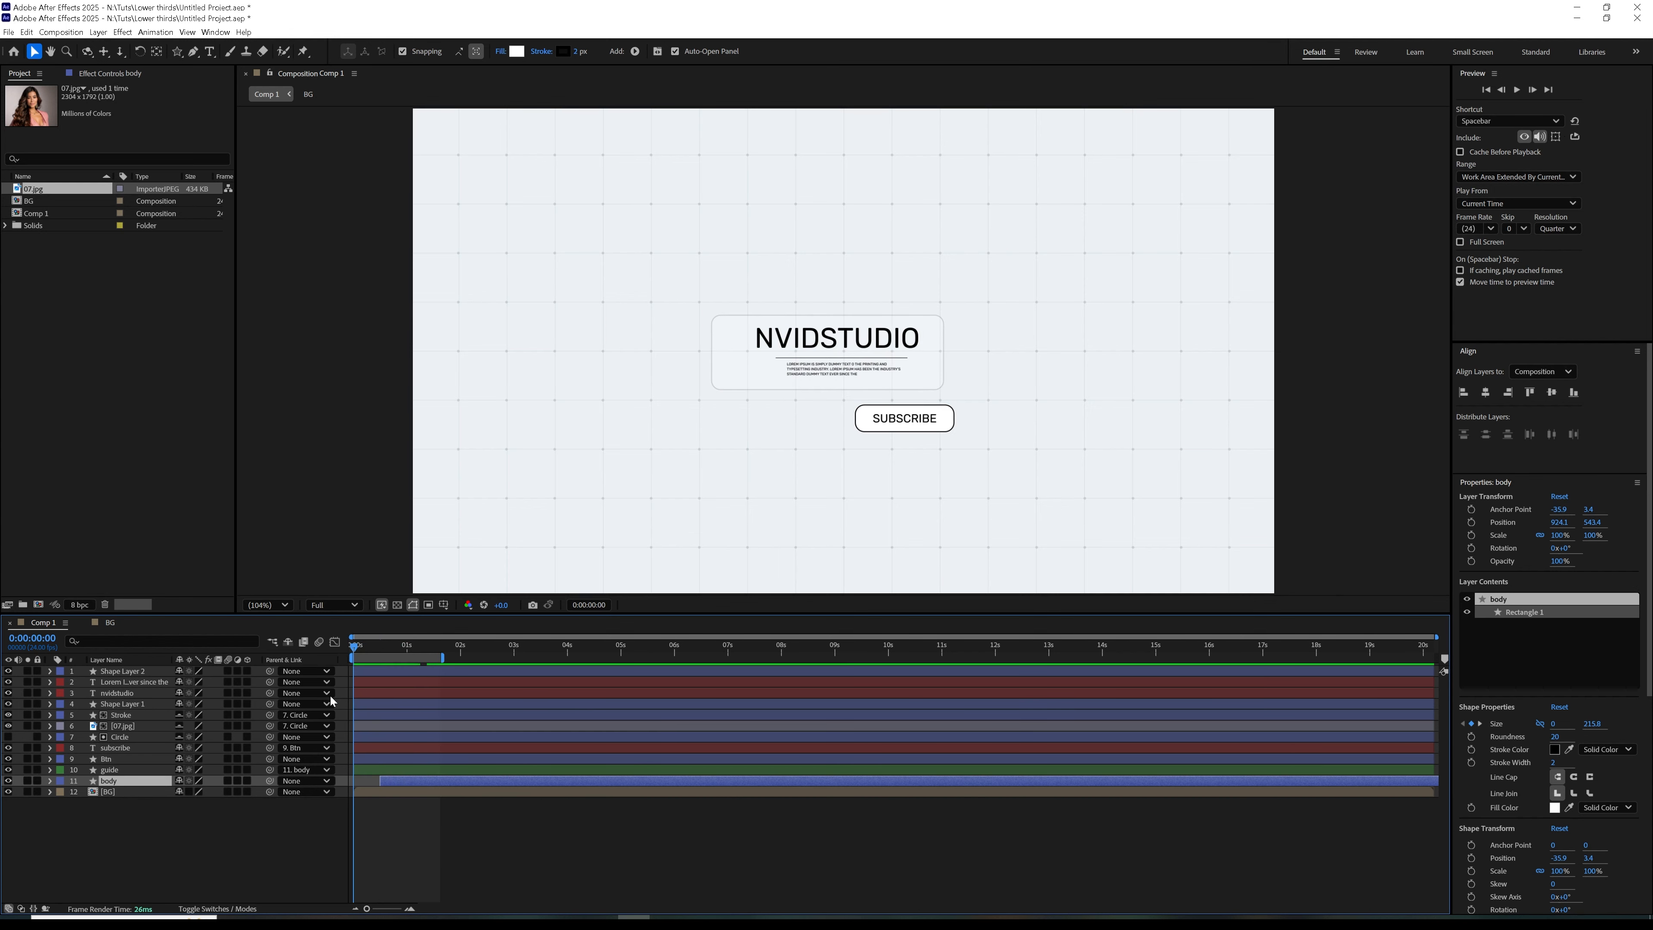
Solo the body, 07.jpg and Stroke layers and preview their combined animation from the first frame
{"action": "left_click", "coordinate": [27, 780]}
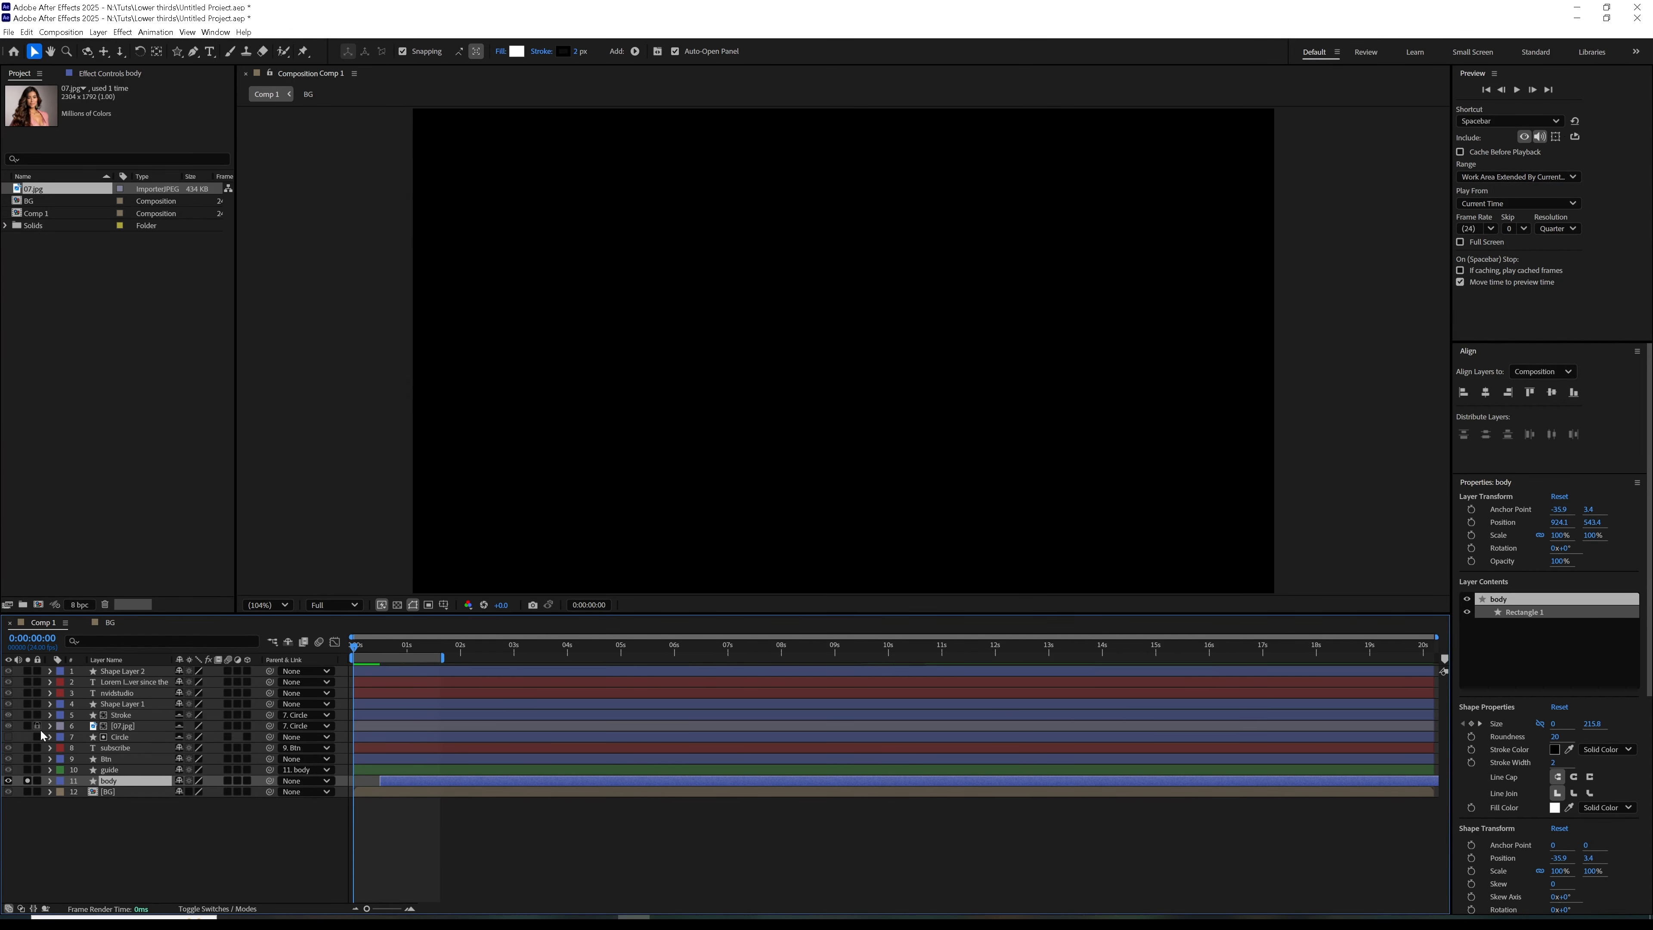
{"action": "left_click", "coordinate": [27, 715]}
{"action": "key", "text": "space"}
{"action": "key", "text": "space"}
{"action": "key", "text": "space"}
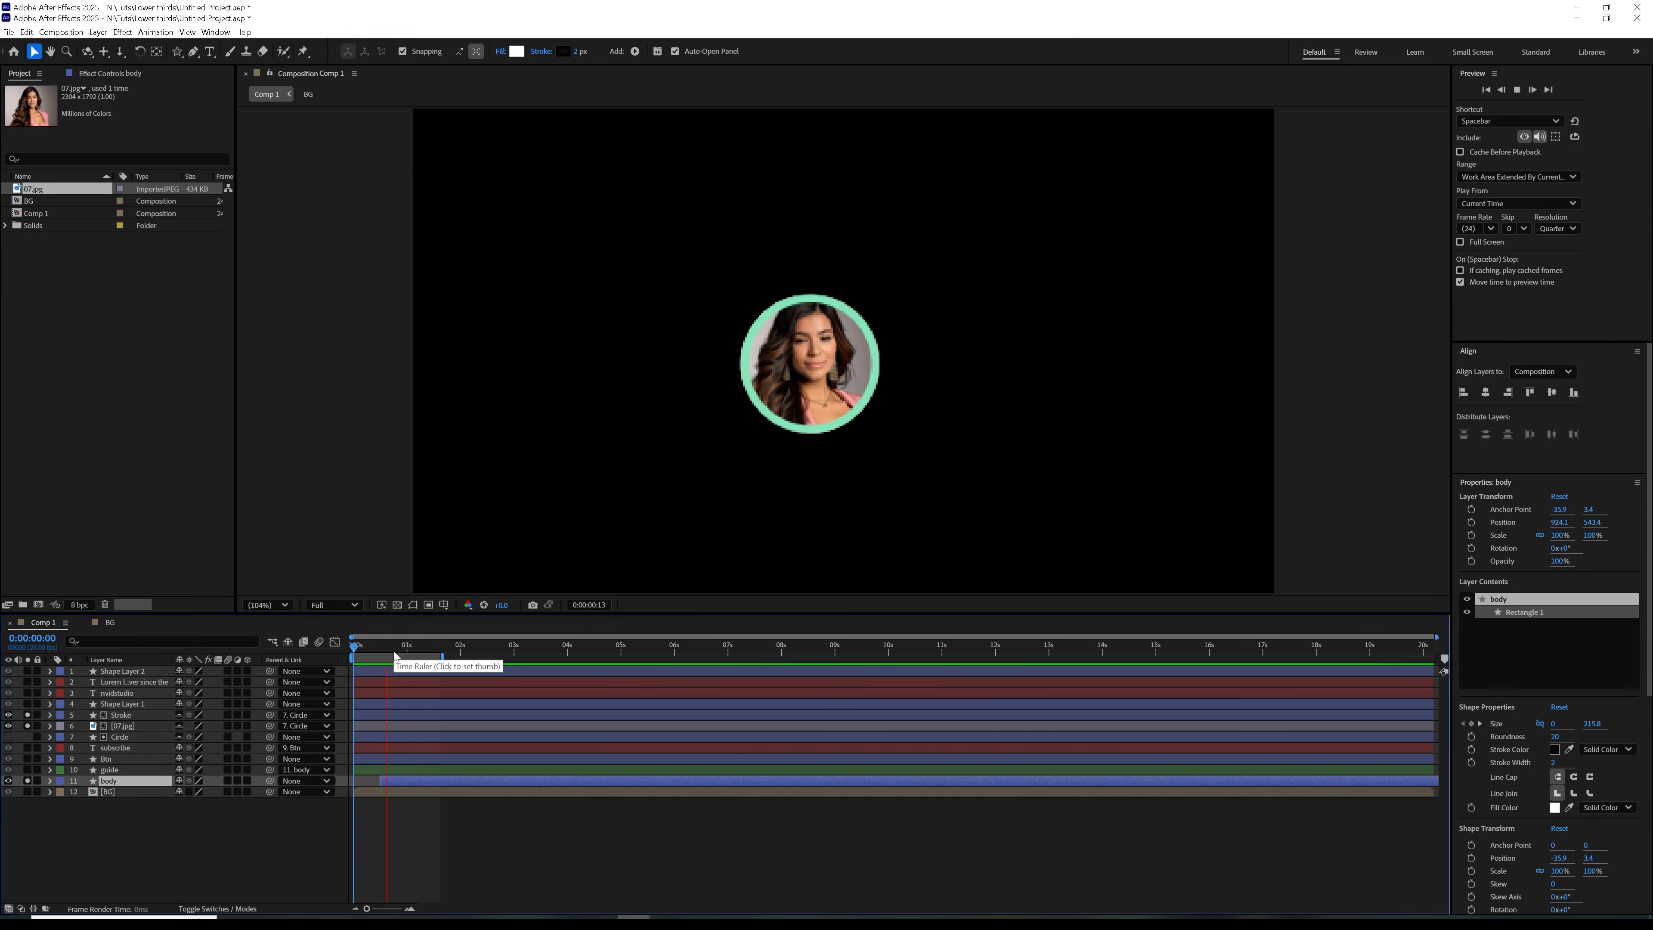
{"action": "key", "text": "space"}
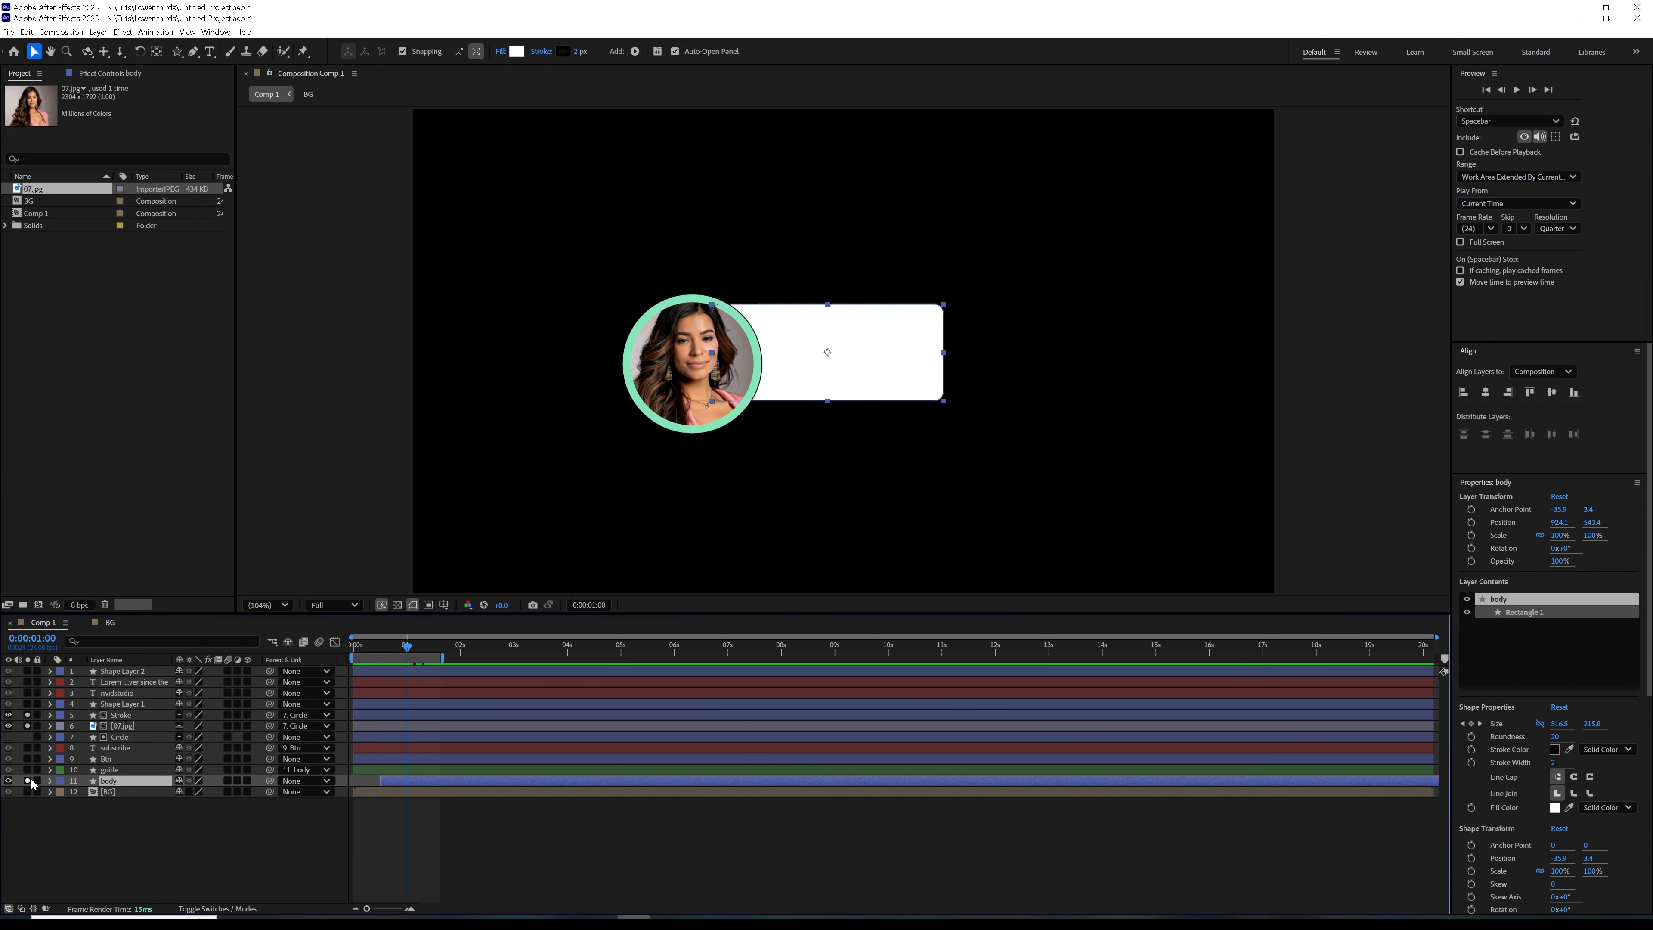
Turn off solo for the body, 07.jpg and Stroke layers and check the full composition at 0:00:01:11
{"action": "left_click", "coordinate": [27, 780]}
{"action": "left_click", "coordinate": [27, 725]}
{"action": "left_click", "coordinate": [27, 714]}
{"action": "left_click_drag", "start_coordinate": [392, 656], "coordinate": [431, 675]}
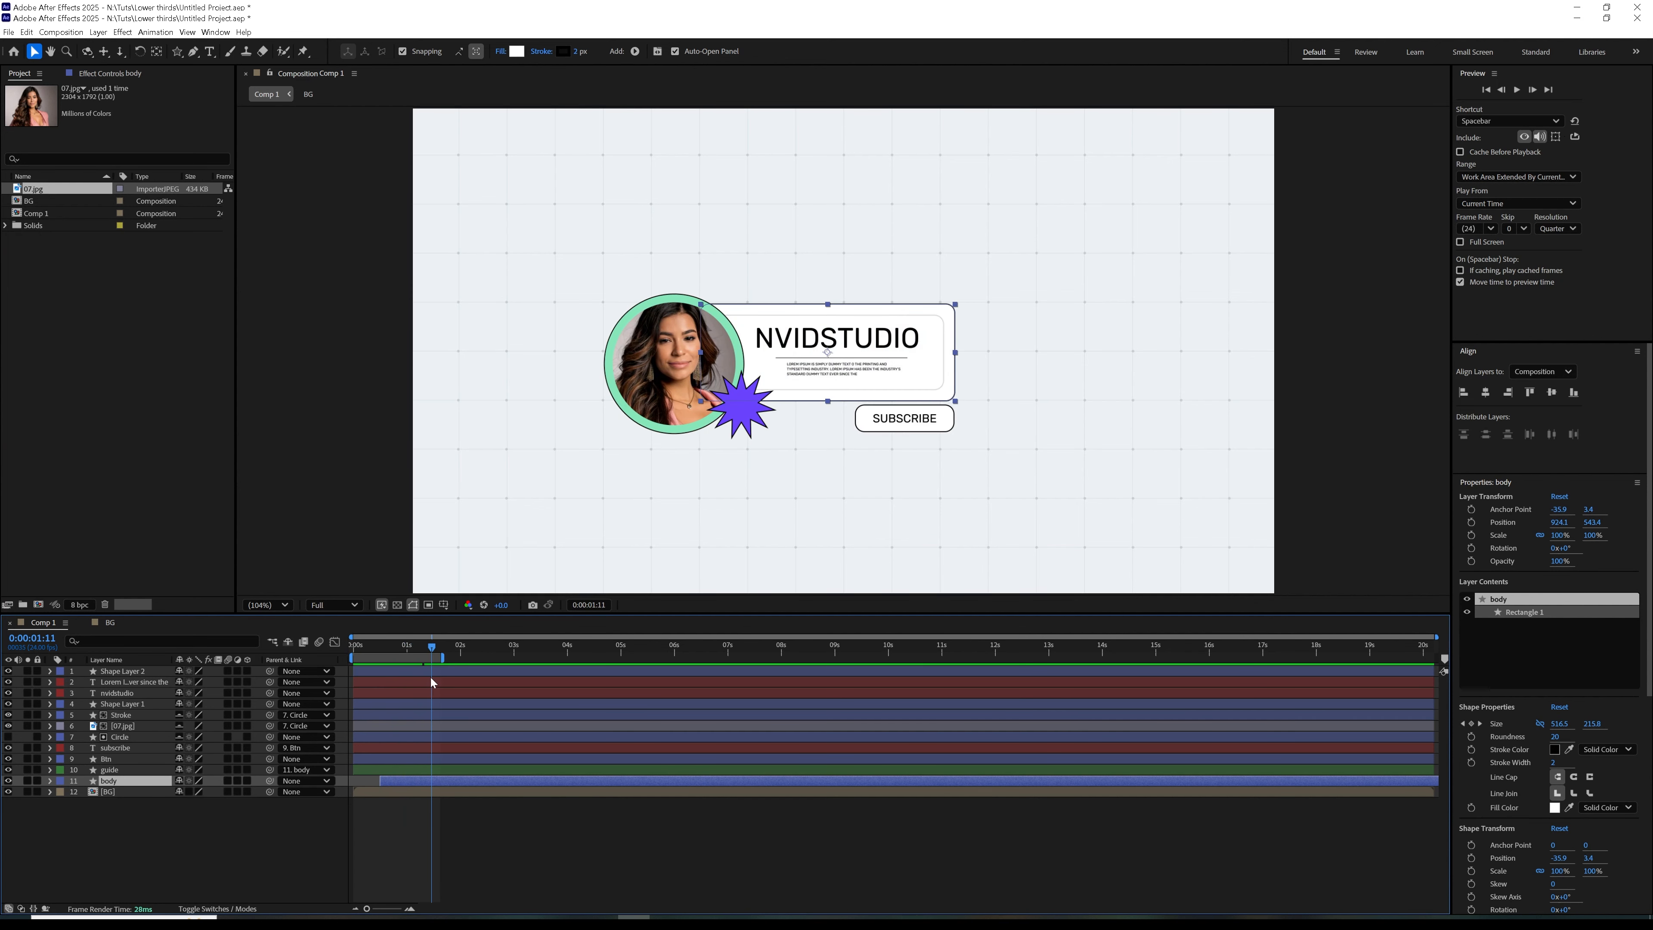
Hide the guide layer in the composition
{"action": "left_click", "coordinate": [108, 760]}
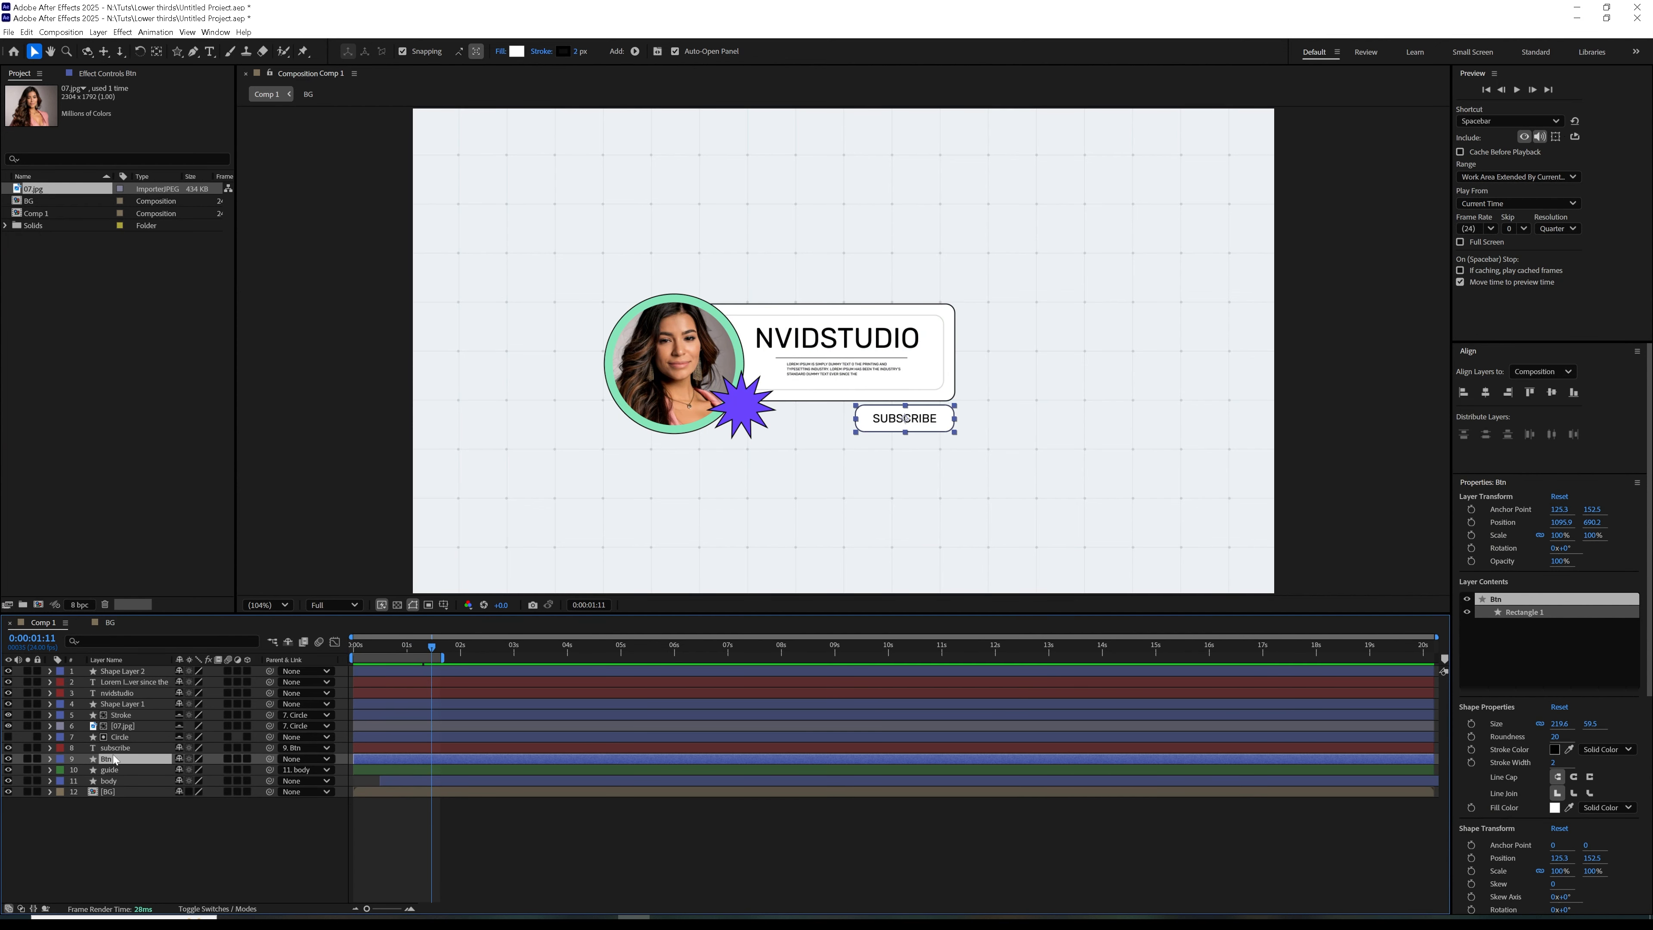
{"action": "left_click", "coordinate": [113, 770]}
{"action": "left_click", "coordinate": [8, 769]}
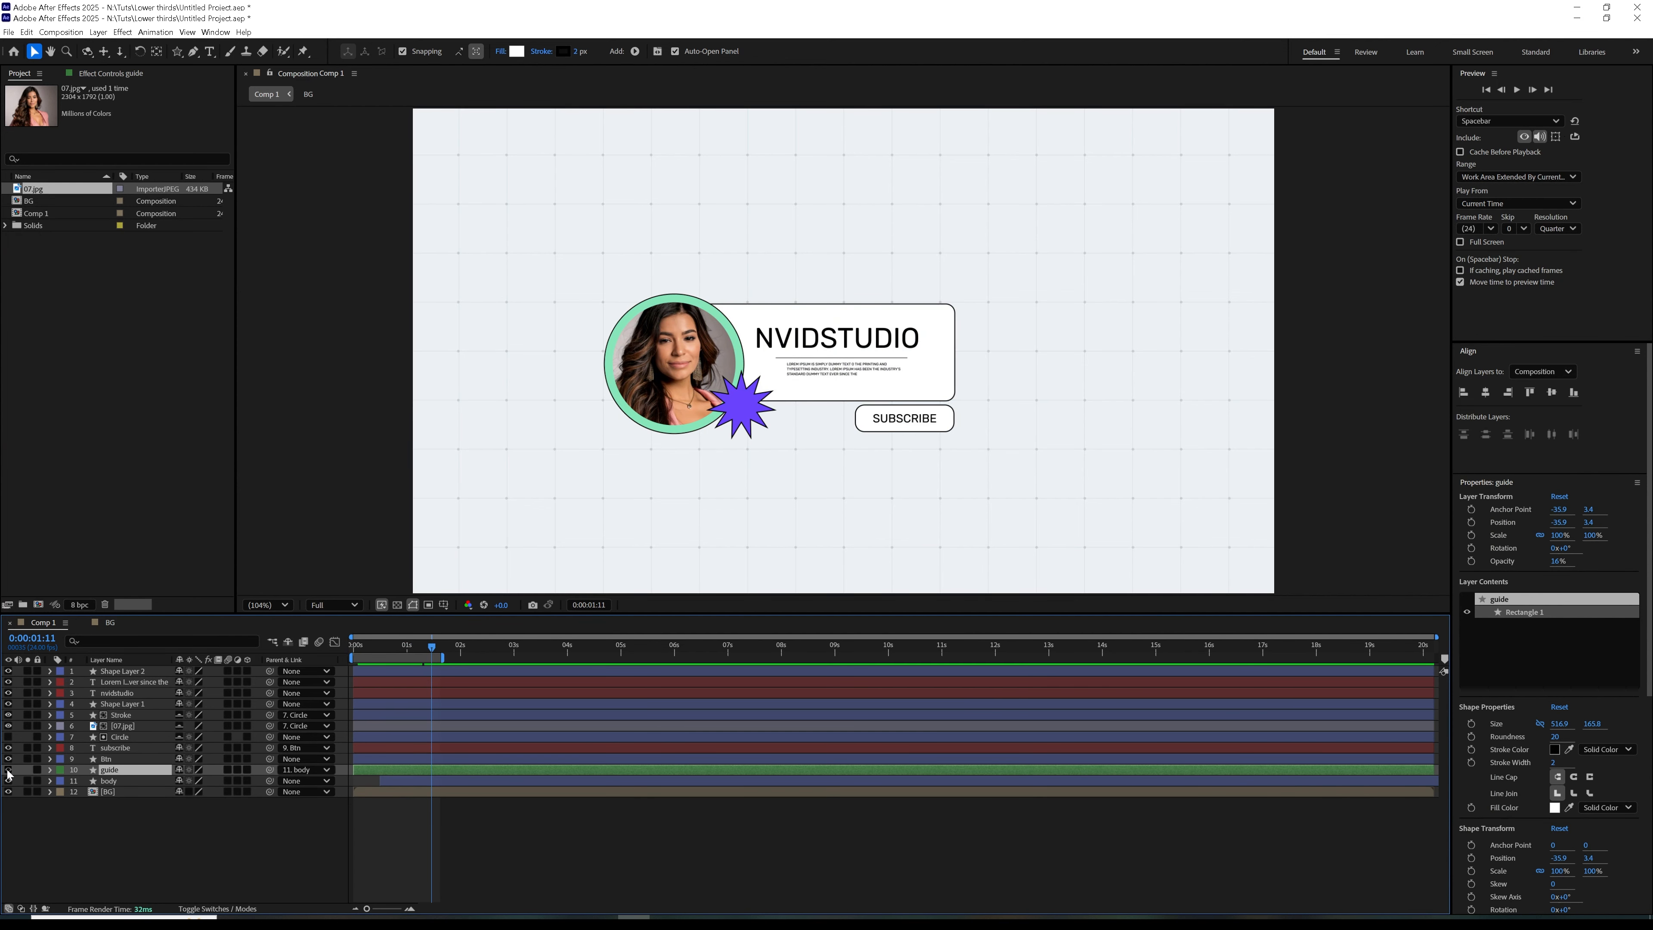
{"action": "left_click", "coordinate": [102, 837]}
{"action": "left_click", "coordinate": [325, 738]}
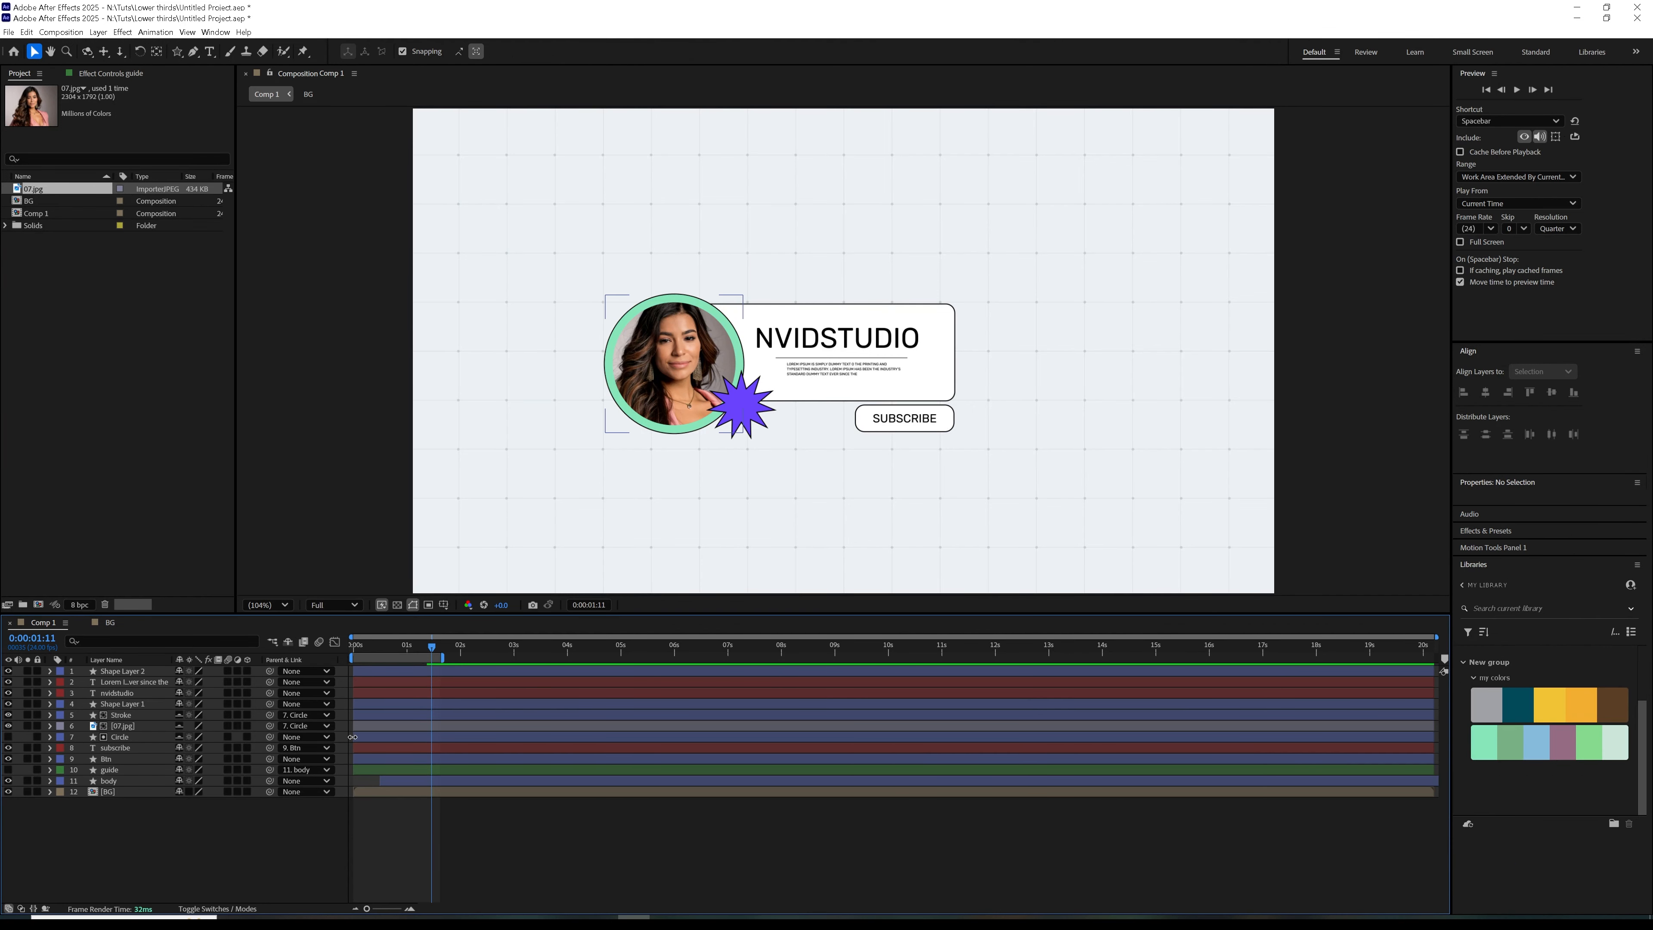
{"action": "left_click", "coordinate": [411, 680]}
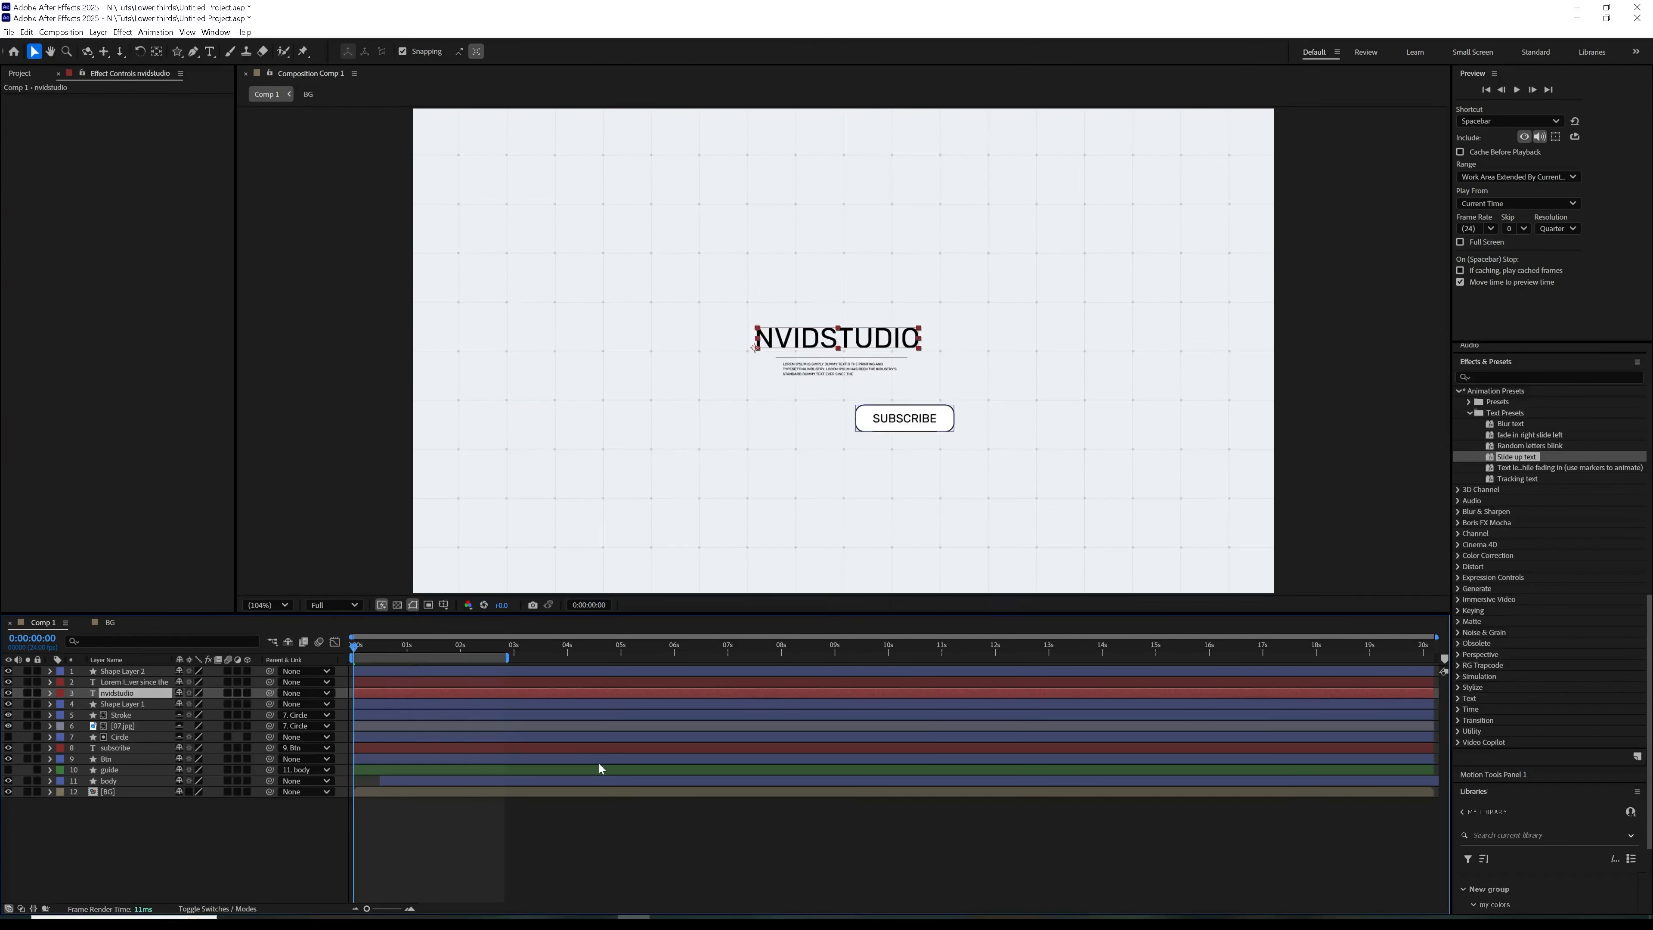
Add a Position animator to the nvidstudio title and keyframe it at -412, 0 on the first frame, returning to 0, 0
{"action": "left_click", "coordinate": [50, 692]}
{"action": "left_click", "coordinate": [256, 705]}
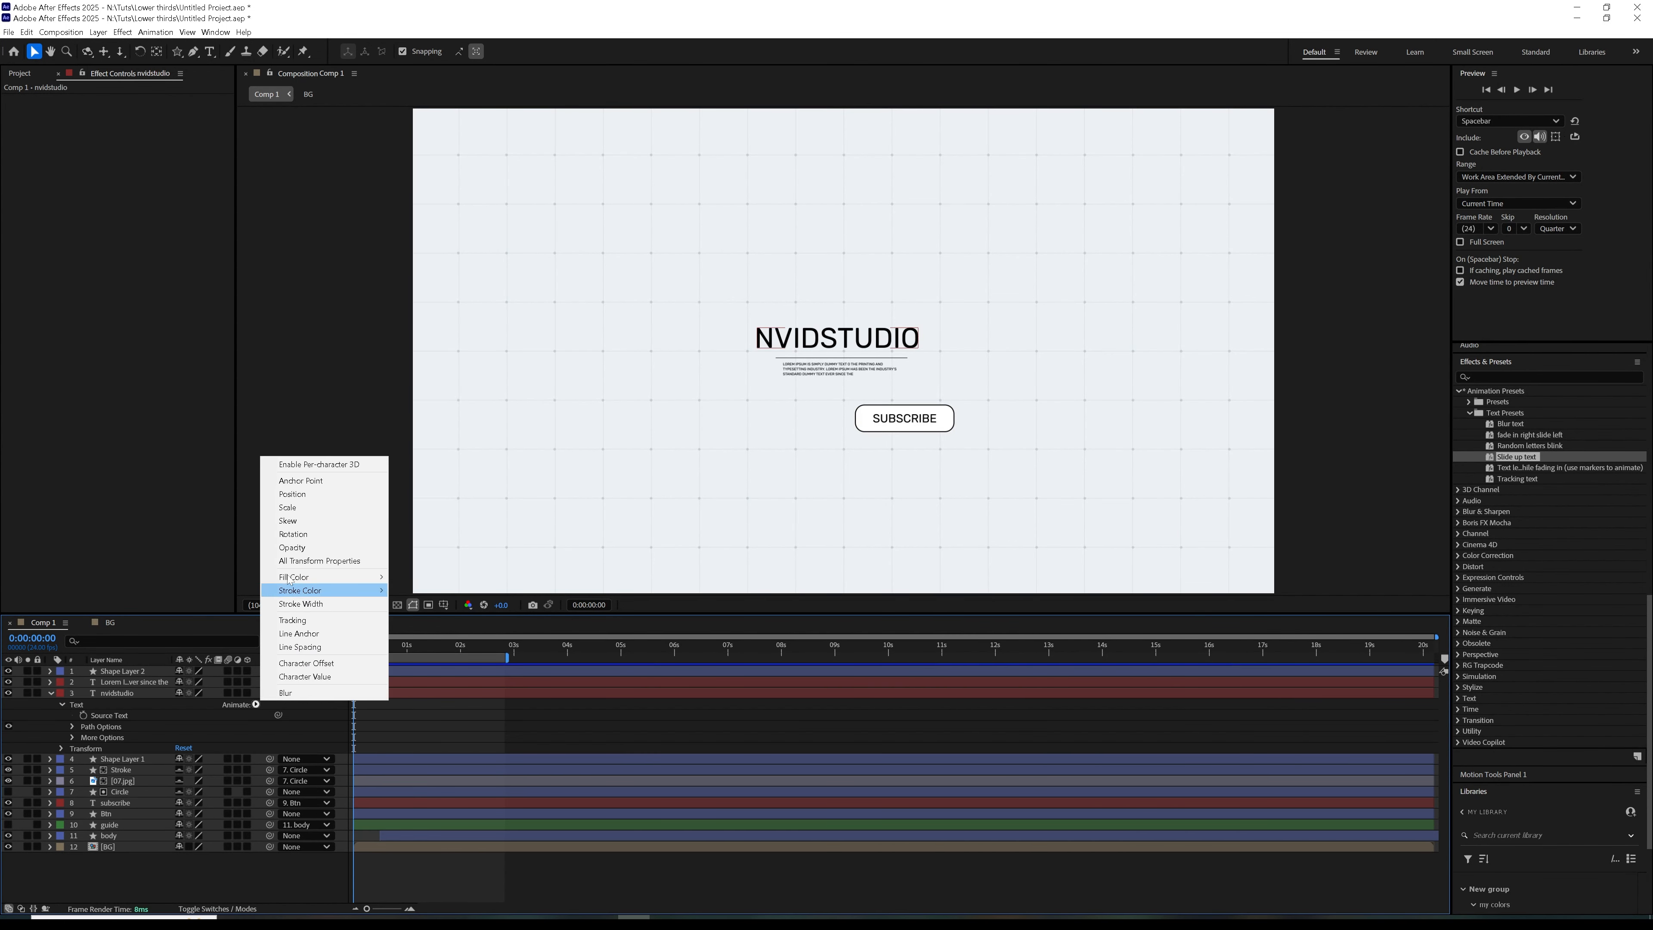
{"action": "left_click", "coordinate": [293, 494]}
{"action": "left_click", "coordinate": [95, 770]}
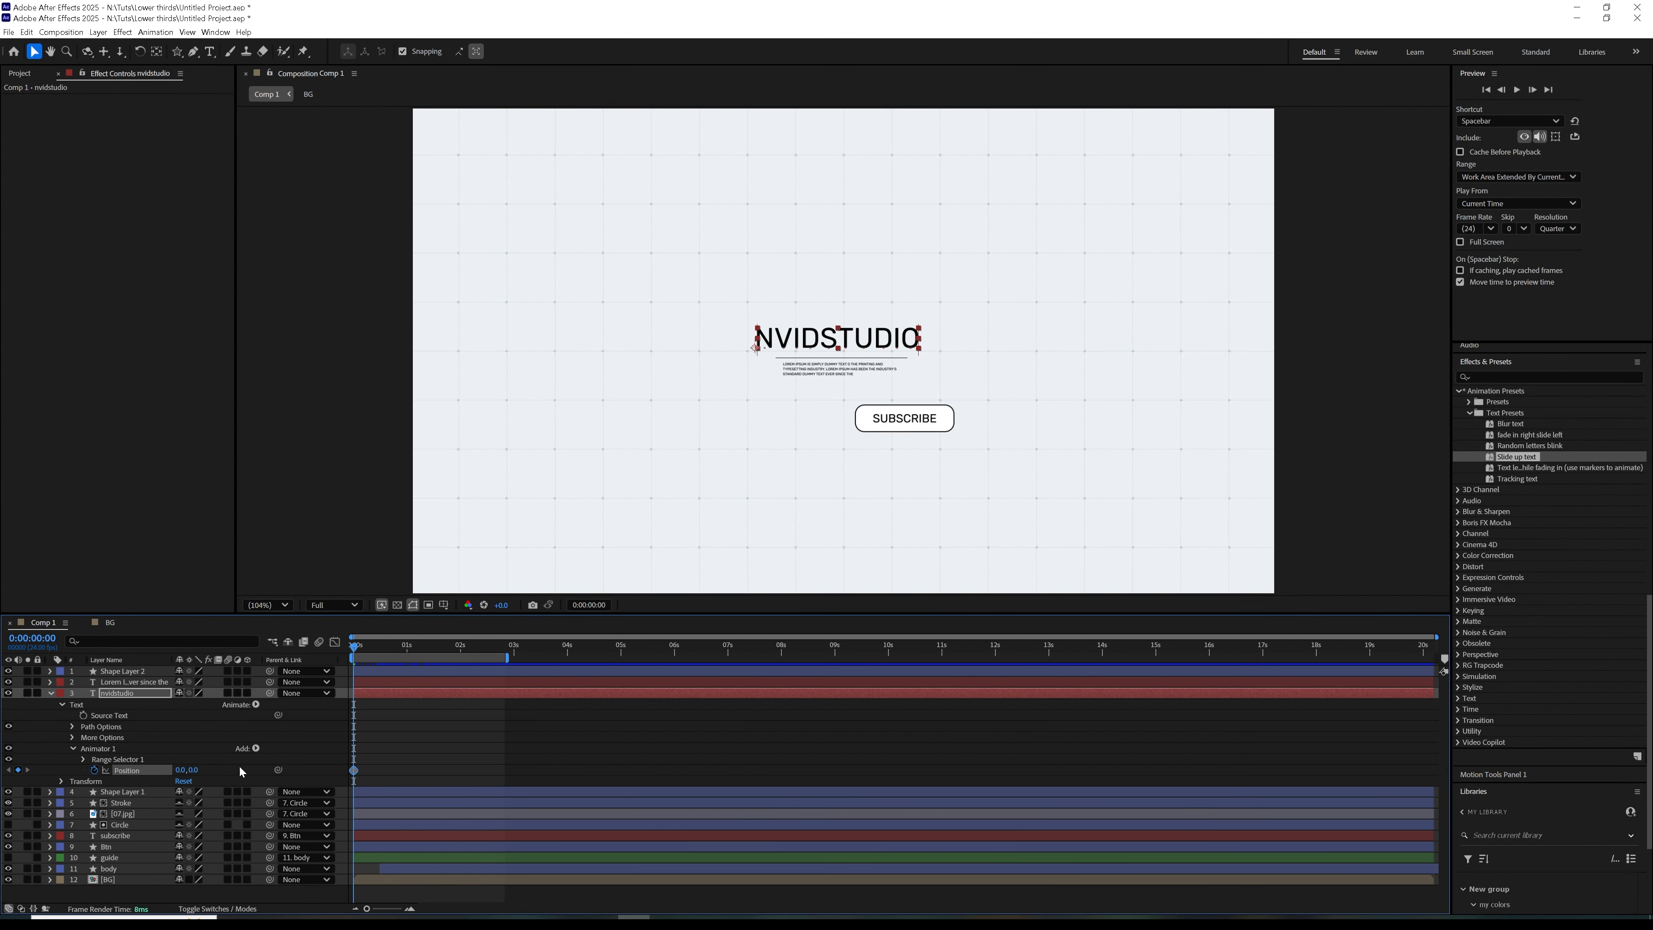
{"action": "left_click_drag", "start_coordinate": [181, 774], "coordinate": [45, 800]}
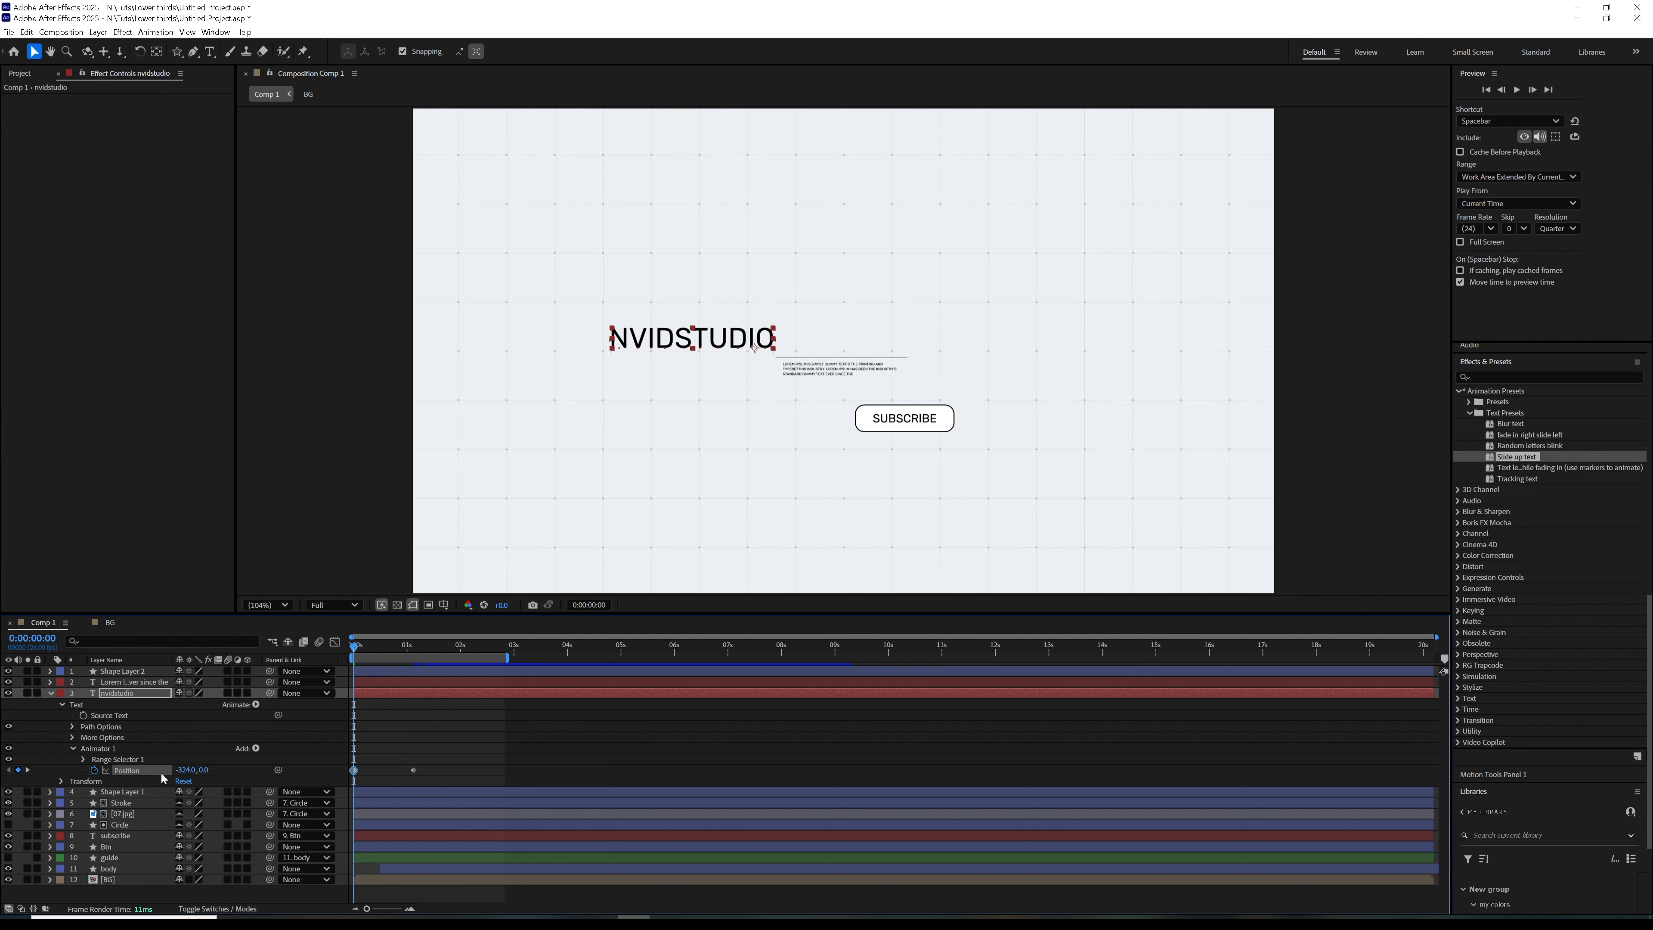
{"action": "mouse_move", "coordinate": [177, 770]}
{"action": "left_mouse_down"}
{"action": "mouse_move", "coordinate": [196, 773]}
{"action": "mouse_move", "coordinate": [167, 774]}
{"action": "left_mouse_up"}
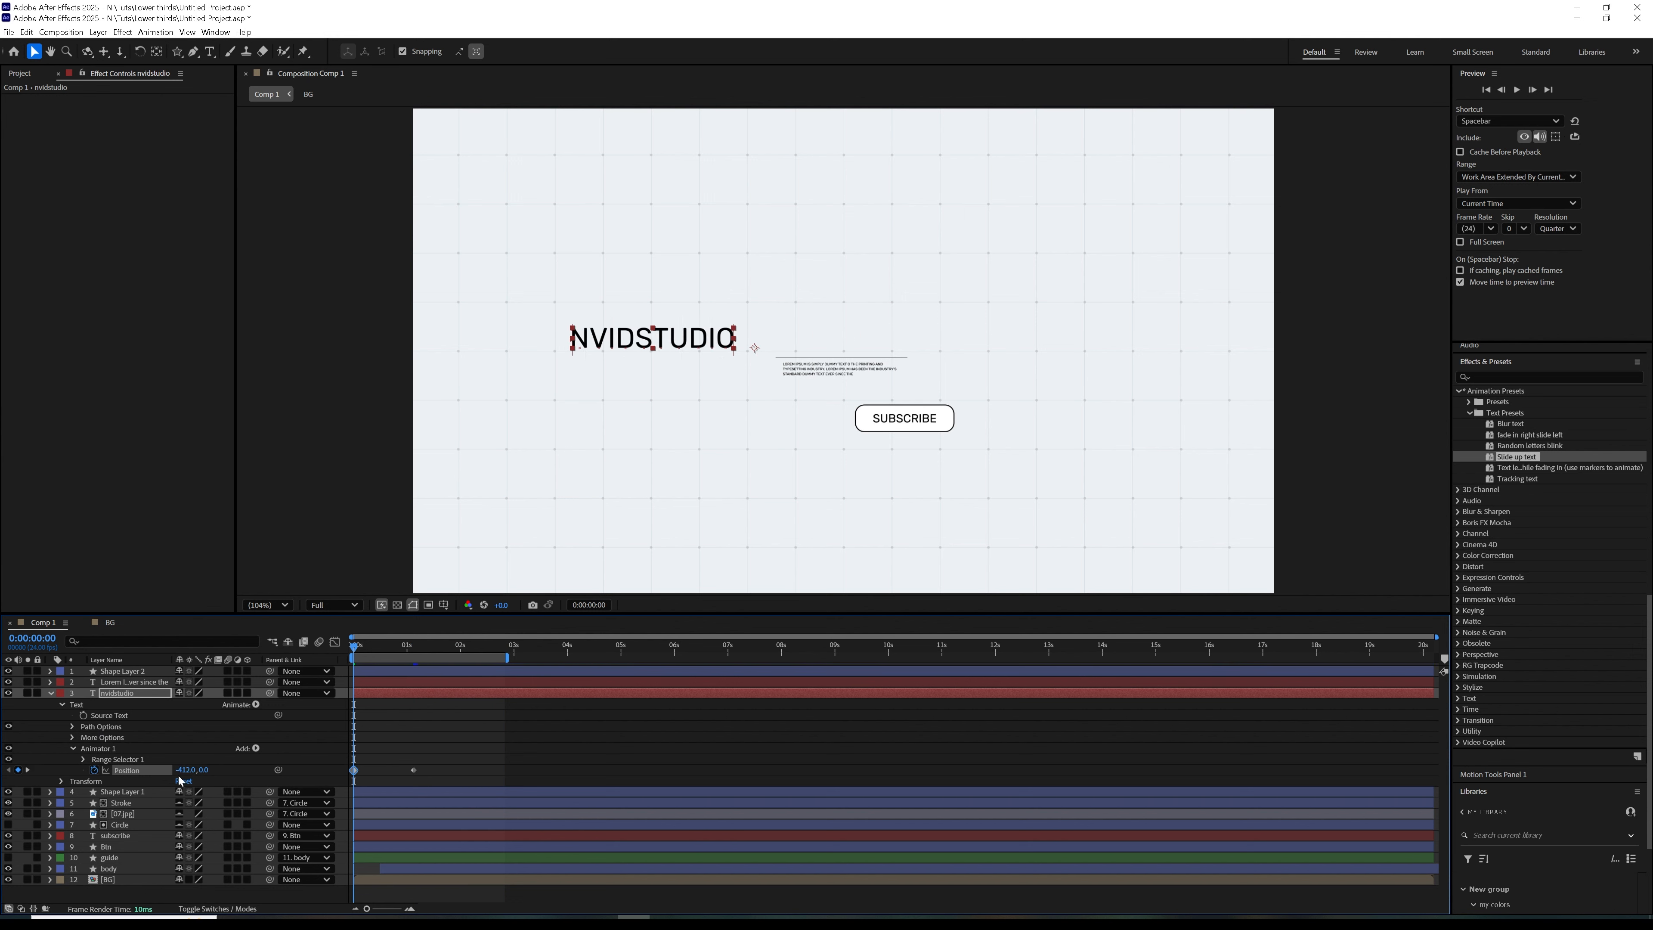
Ease the title's two Position keyframes, reshape the speed curve to peak early, and preview the animation
{"action": "left_click_drag", "start_coordinate": [448, 763], "coordinate": [343, 794]}
{"action": "key", "text": "F9"}
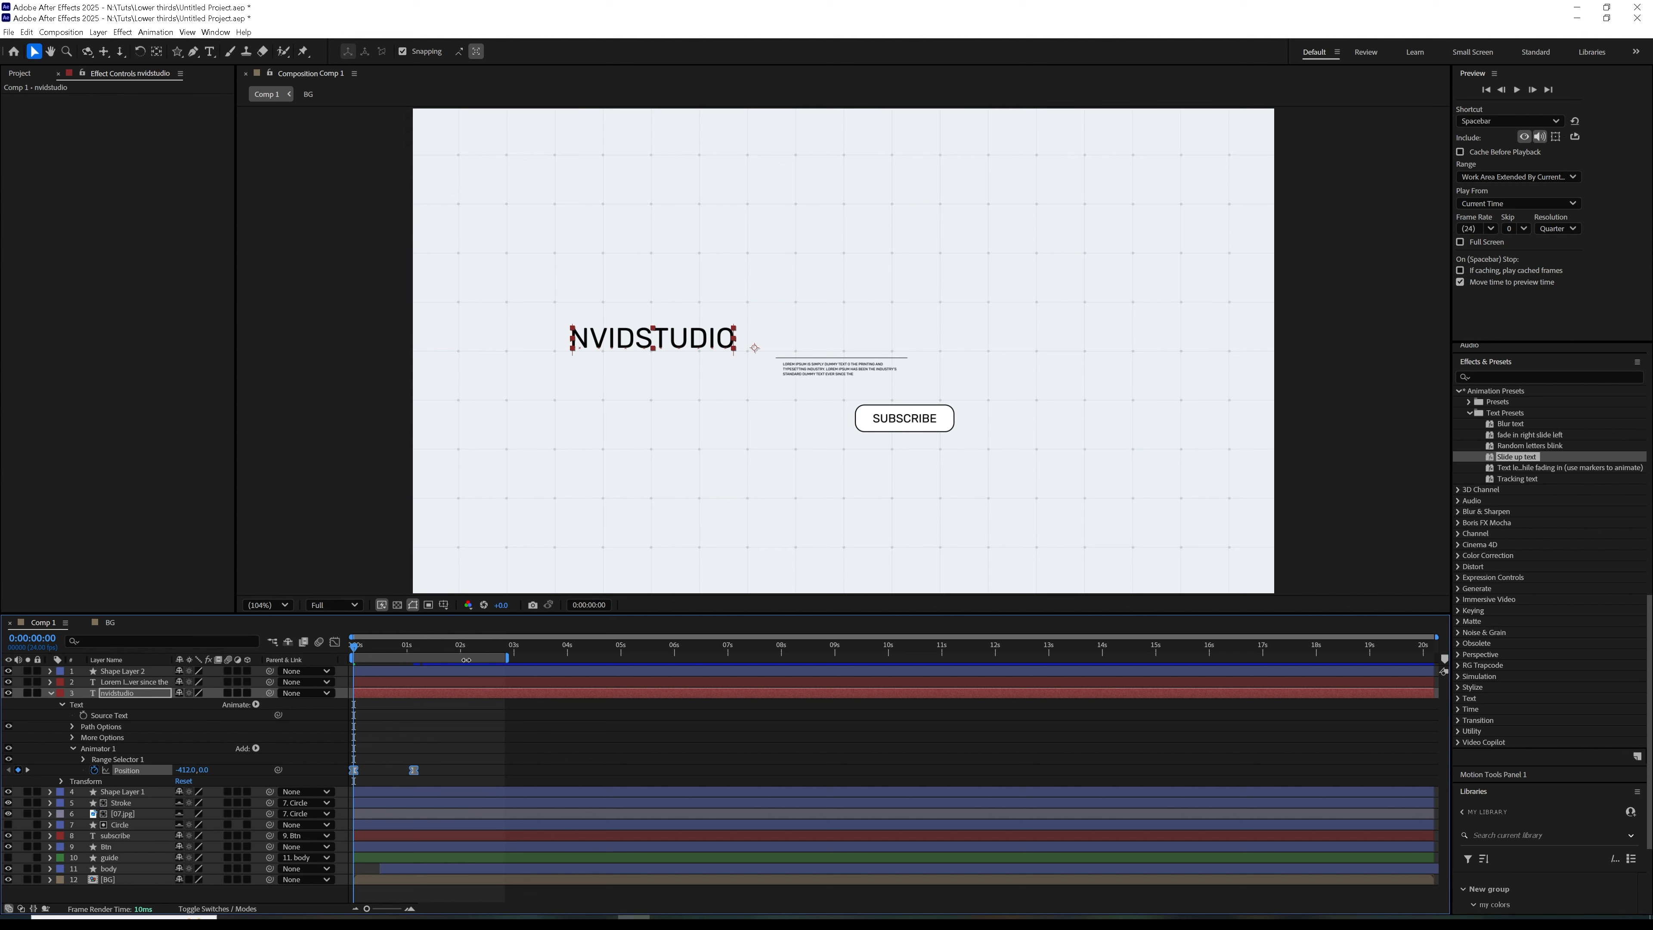
{"action": "left_click", "coordinate": [339, 647]}
{"action": "left_click_drag", "start_coordinate": [403, 869], "coordinate": [379, 830]}
{"action": "key", "text": "space"}
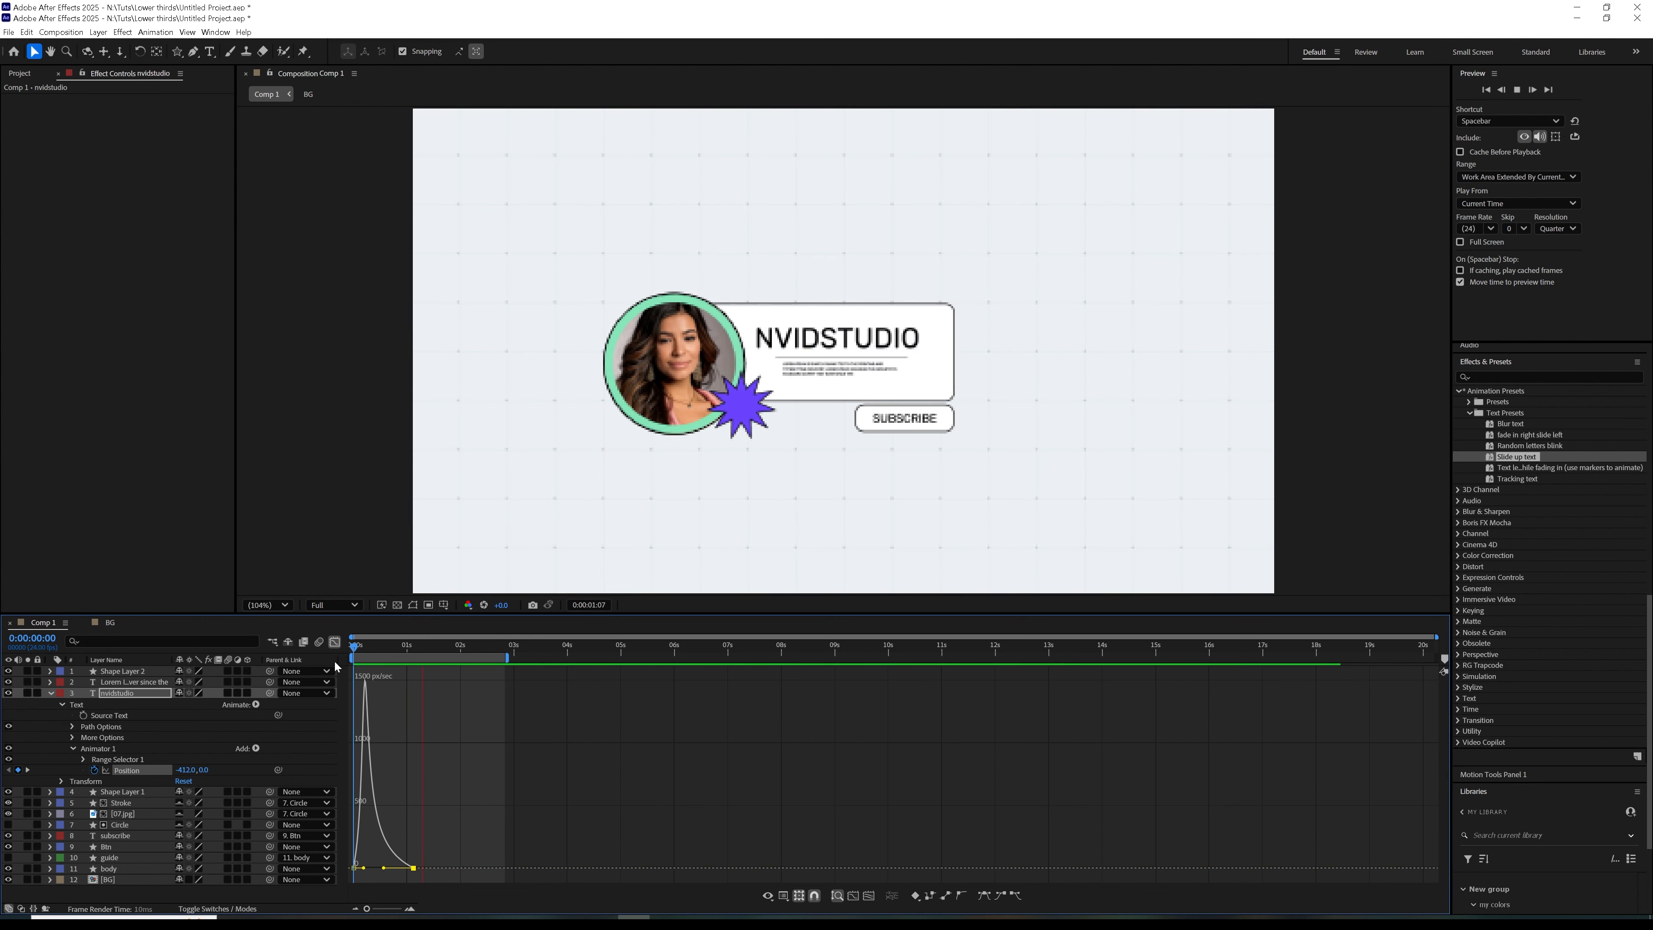
Close the graph view and move the title's last Position keyframe to 0:00:00:16
{"action": "left_click", "coordinate": [369, 644]}
{"action": "left_click", "coordinate": [387, 657]}
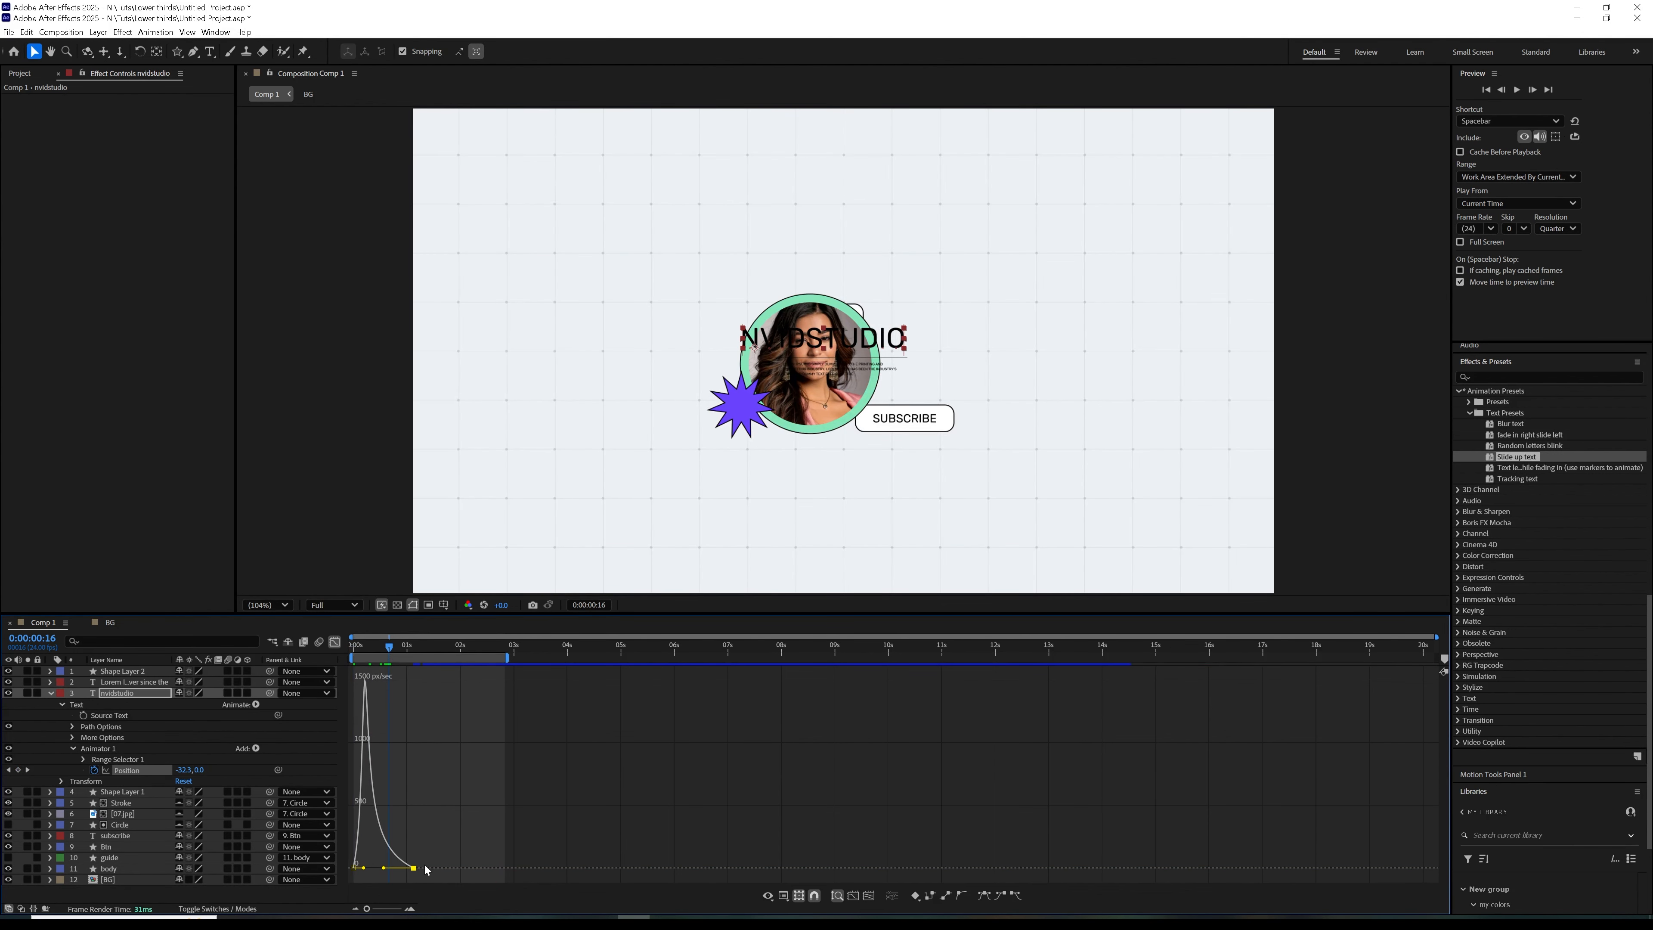
{"action": "left_click", "coordinate": [335, 641]}
{"action": "left_click_drag", "start_coordinate": [414, 770], "coordinate": [390, 773]}
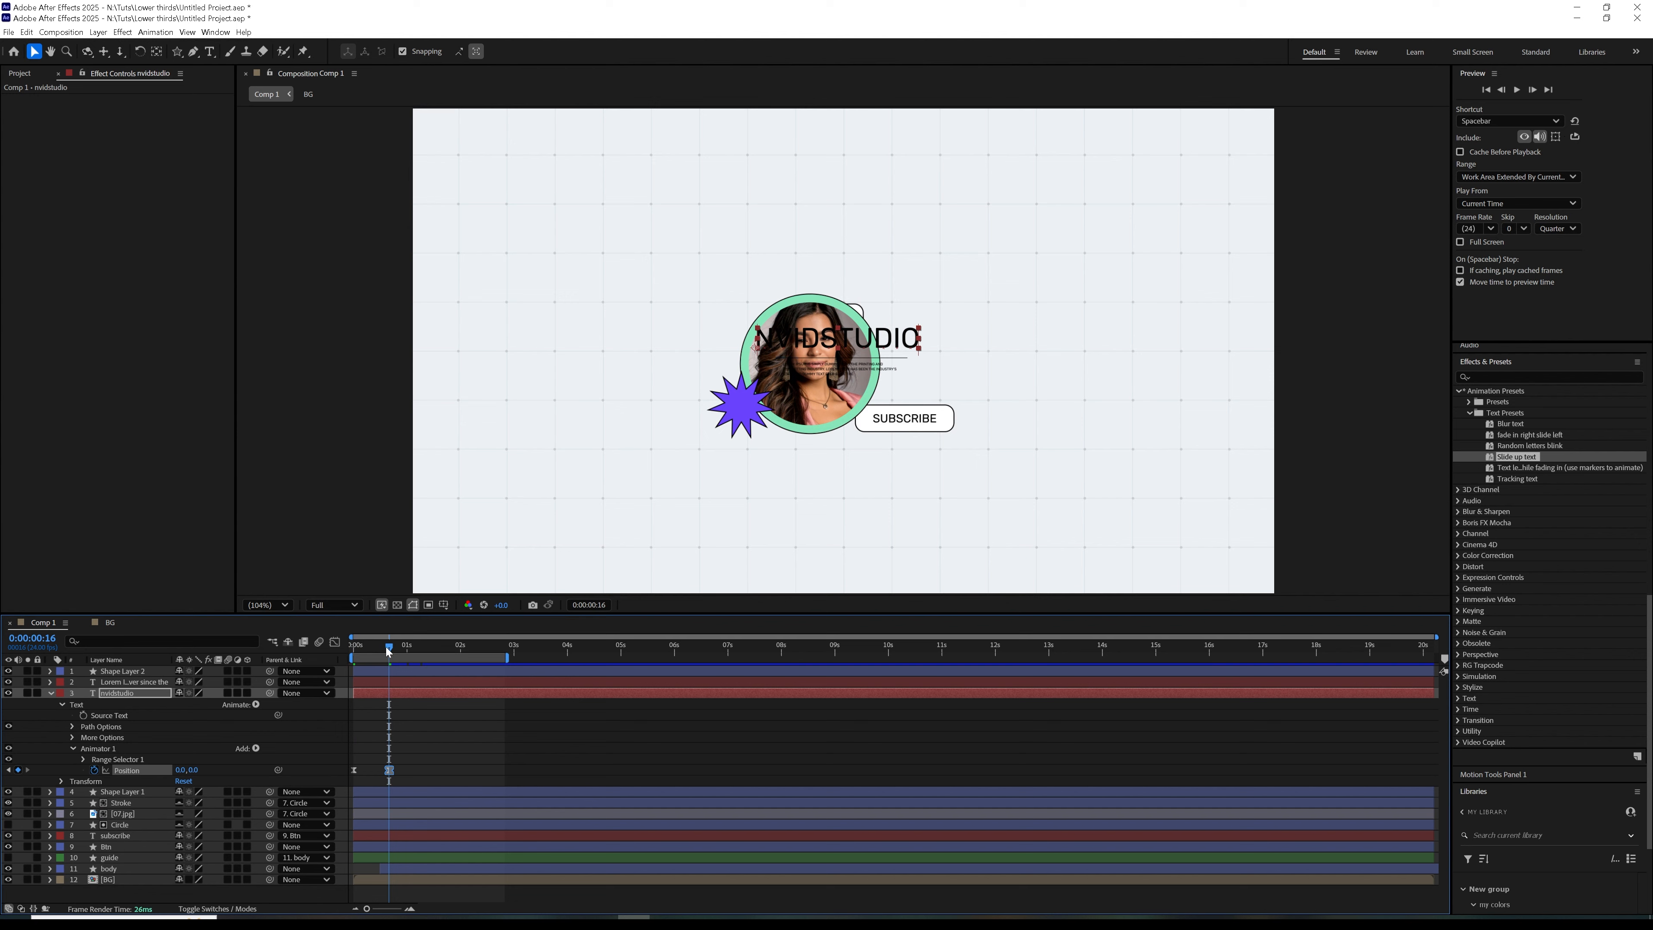
Add a new mask to the nvidstudio title layer at 0:00:00:19
{"action": "left_click_drag", "start_coordinate": [388, 648], "coordinate": [396, 648]}
{"action": "right_click", "coordinate": [411, 690]}
{"action": "mouse_move", "coordinate": [482, 336]}
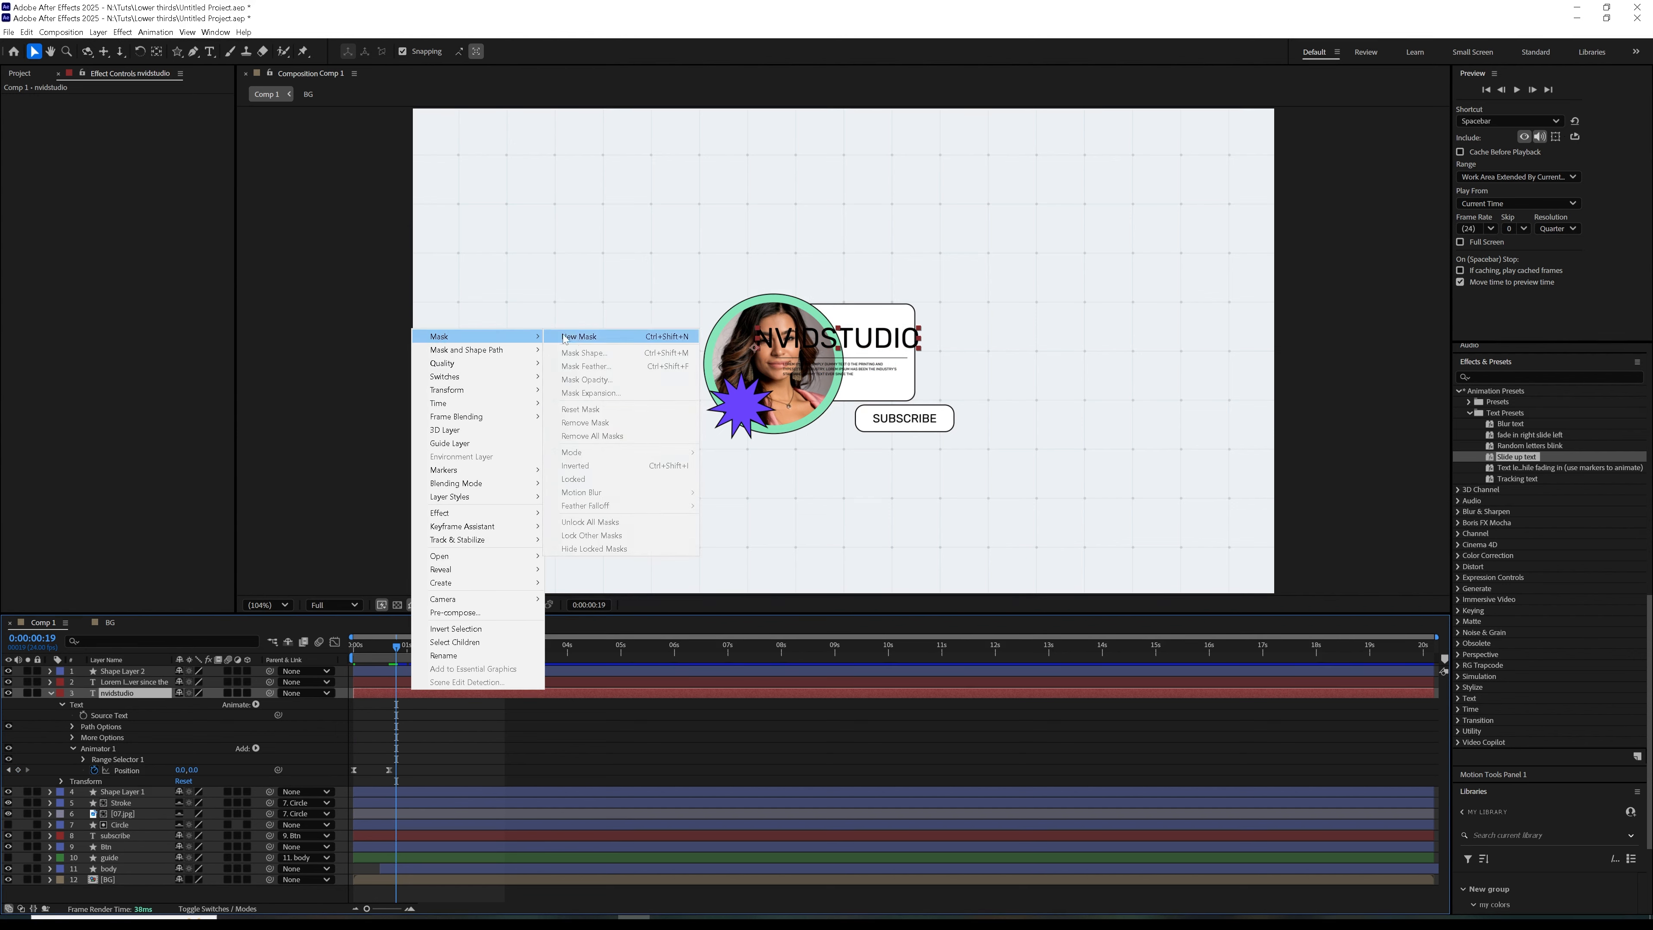
{"action": "left_click", "coordinate": [565, 337]}
Shift the nvidstudio title layer to start just before one second and preview the animation
{"action": "left_click_drag", "start_coordinate": [395, 649], "coordinate": [454, 702]}
{"action": "mouse_move", "coordinate": [409, 647]}
{"action": "left_mouse_down"}
{"action": "mouse_move", "coordinate": [402, 665]}
{"action": "mouse_move", "coordinate": [435, 675]}
{"action": "mouse_move", "coordinate": [414, 685]}
{"action": "mouse_move", "coordinate": [416, 656]}
{"action": "left_mouse_up"}
{"action": "left_click", "coordinate": [416, 683]}
{"action": "left_click_drag", "start_coordinate": [428, 692], "coordinate": [414, 693]}
{"action": "left_click_drag", "start_coordinate": [413, 647], "coordinate": [408, 649]}
{"action": "key", "text": "space"}
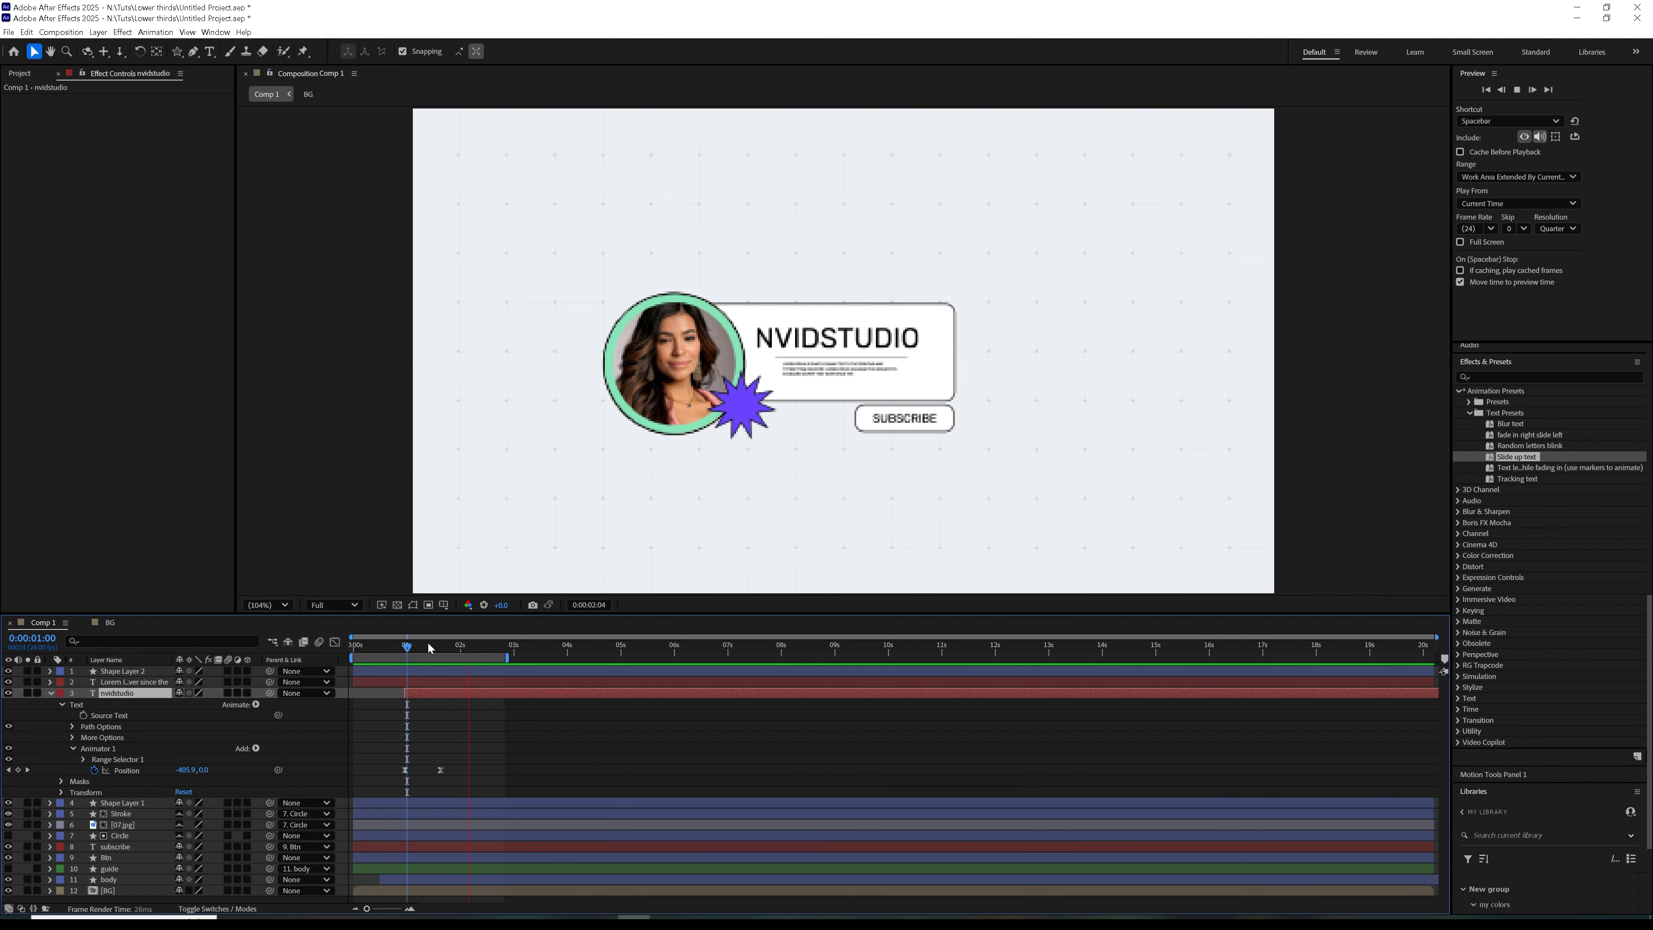
{"action": "key", "text": "space"}
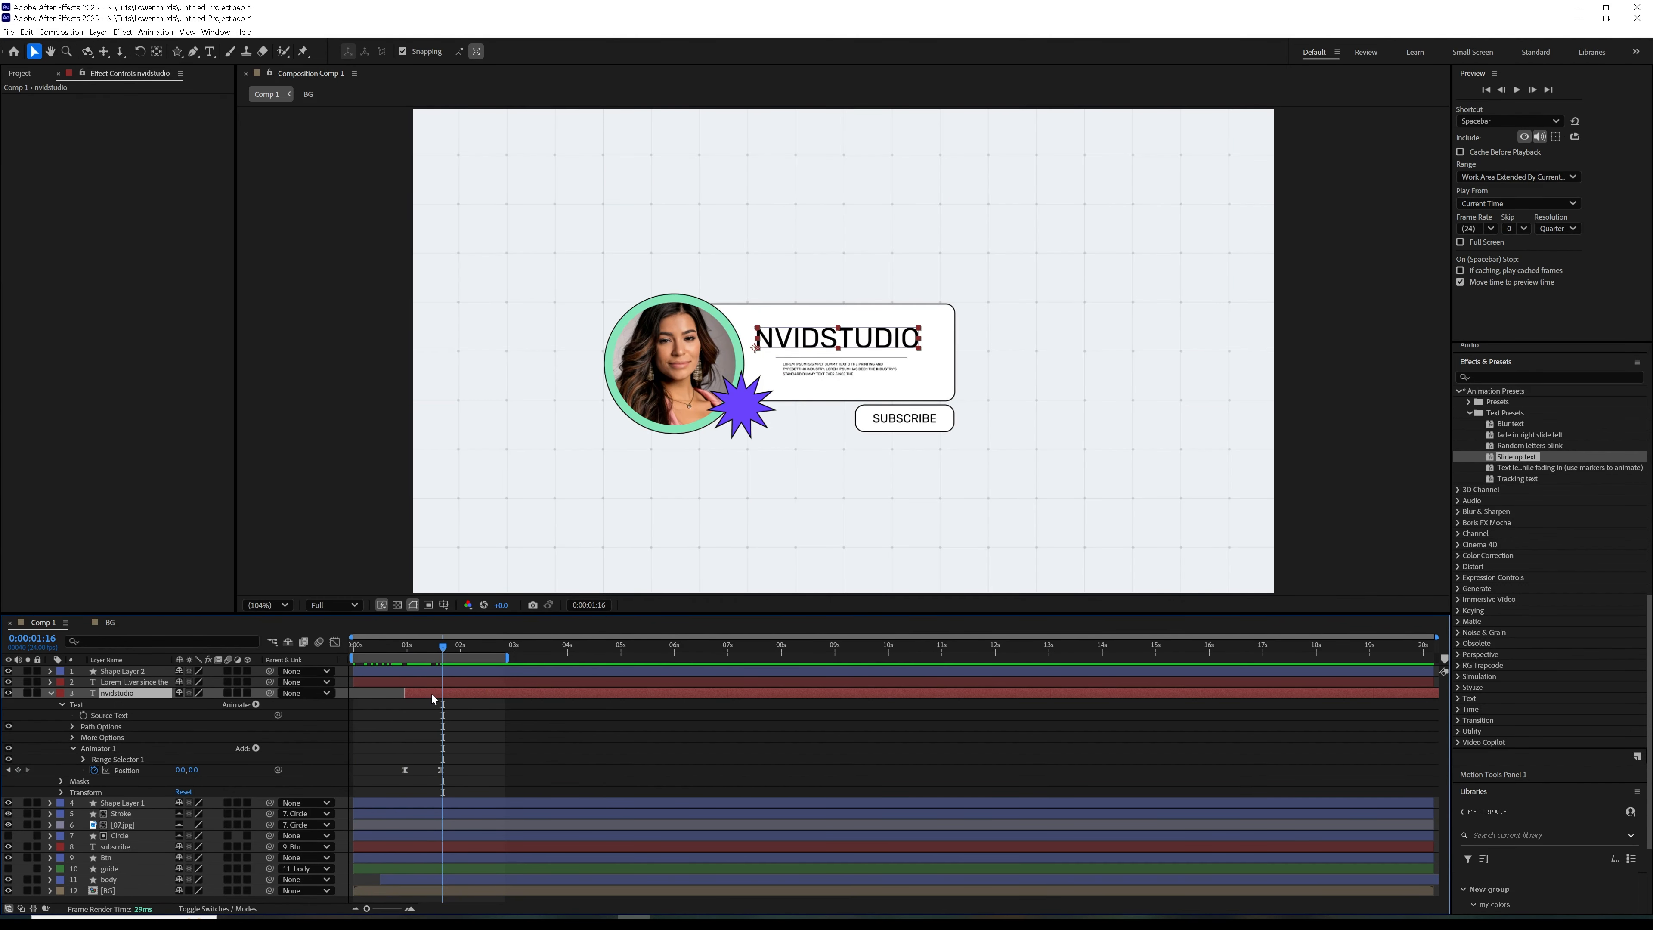
Copy the title's Animator 1 to the Lorem description layer and delay that layer to start after one second
{"action": "left_click", "coordinate": [103, 748]}
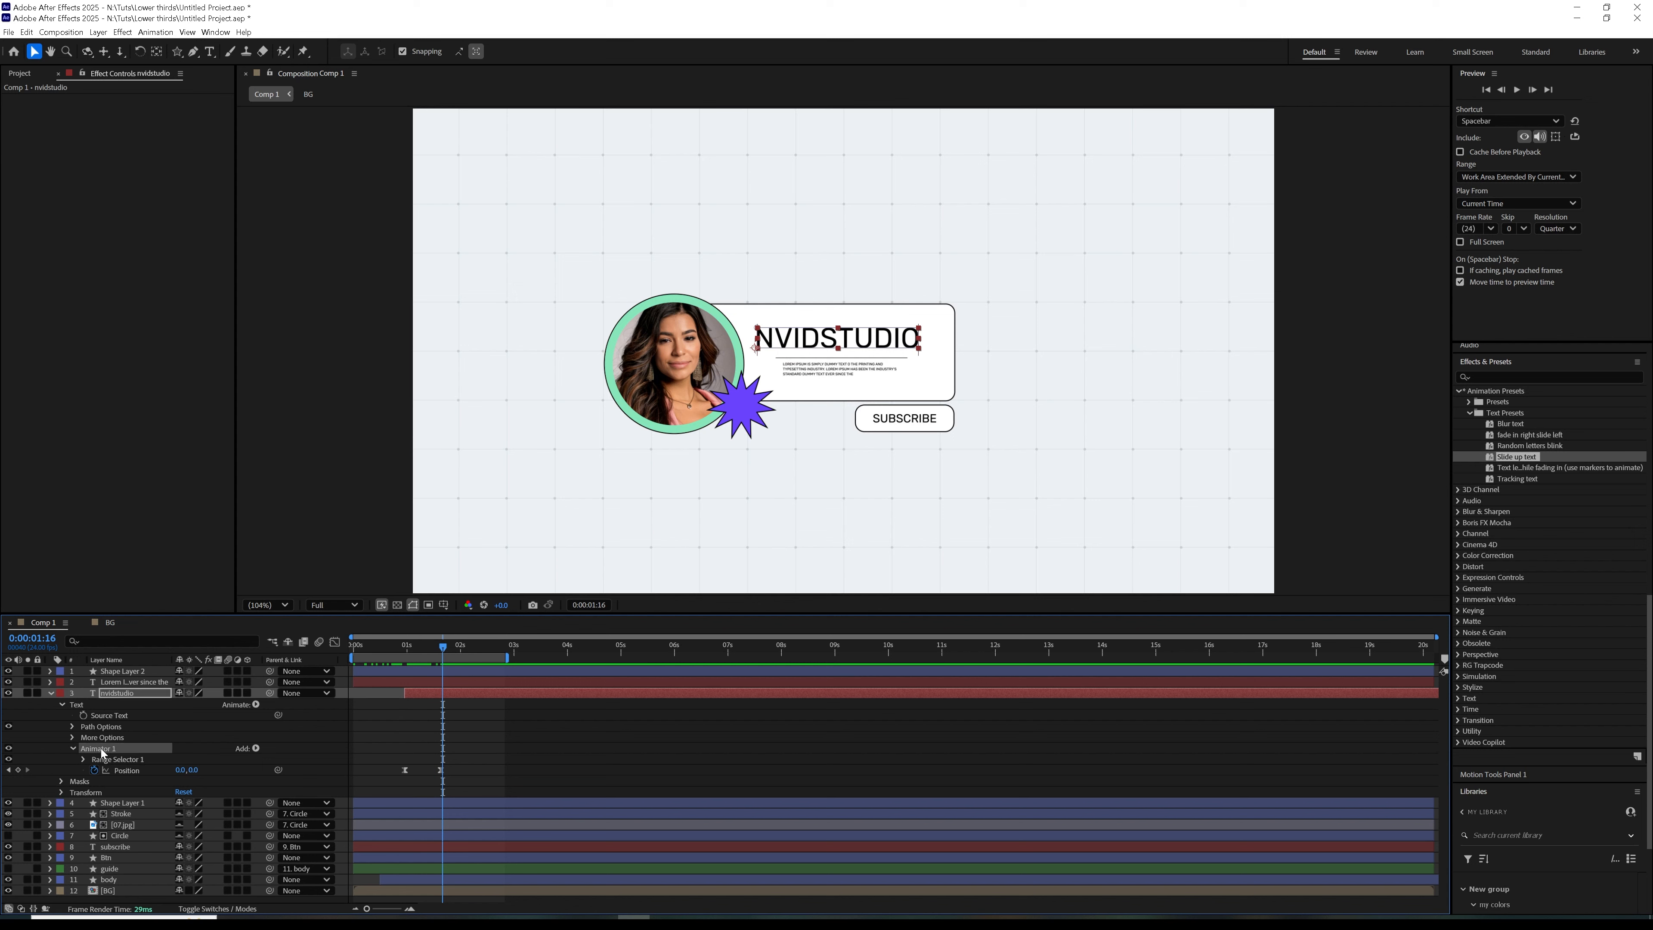
{"action": "left_click", "coordinate": [411, 684]}
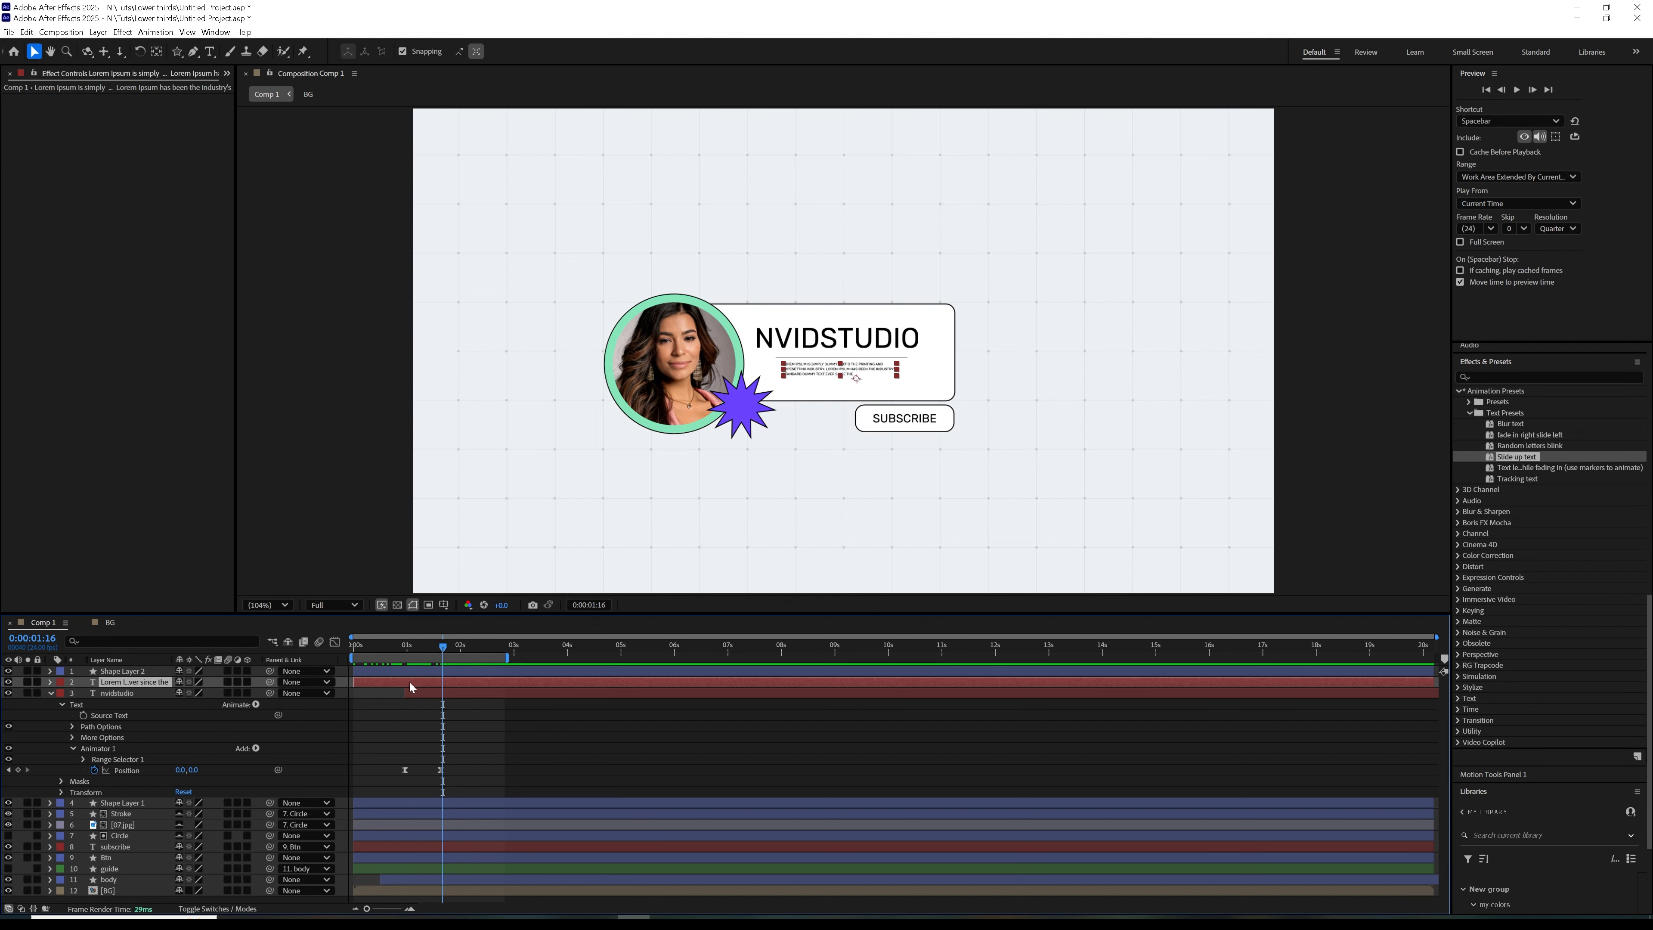
{"action": "key", "text": "Home"}
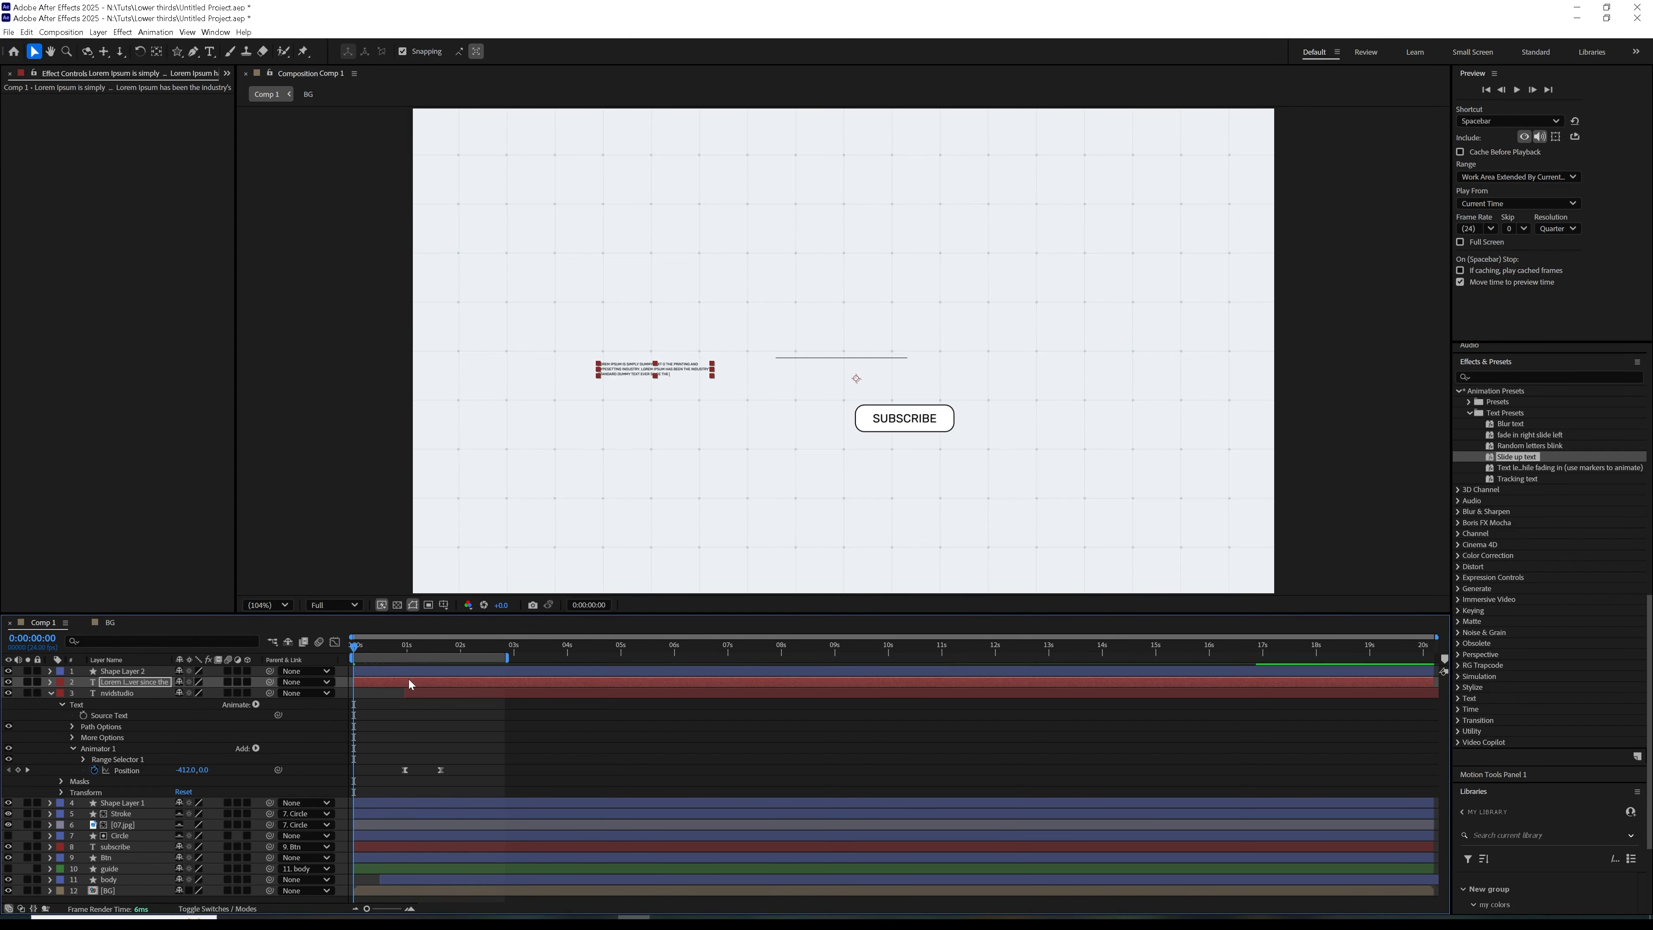
{"action": "left_click_drag", "start_coordinate": [410, 682], "coordinate": [476, 691]}
{"action": "left_click_drag", "start_coordinate": [365, 657], "coordinate": [473, 651]}
Add a new mask to the Lorem description layer at 0:00:02:06 and shift the layer's start to about 0:00:01:02
{"action": "right_click", "coordinate": [470, 682]}
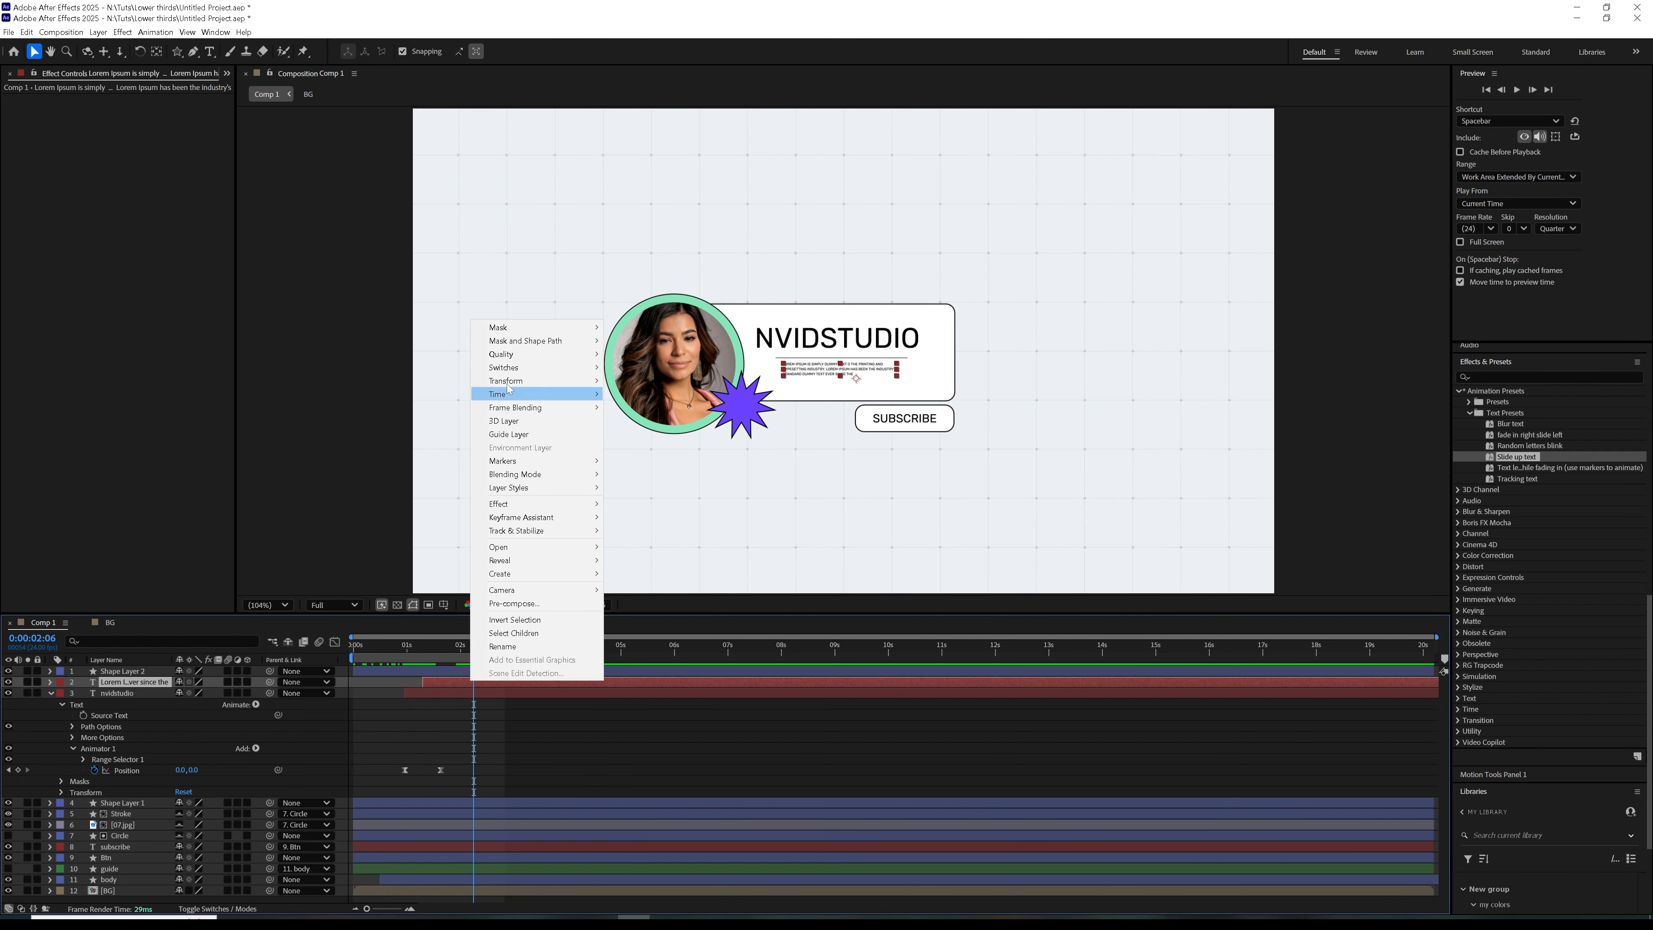
{"action": "mouse_move", "coordinate": [520, 327]}
{"action": "left_click", "coordinate": [638, 327]}
{"action": "left_click_drag", "start_coordinate": [443, 665], "coordinate": [416, 678]}
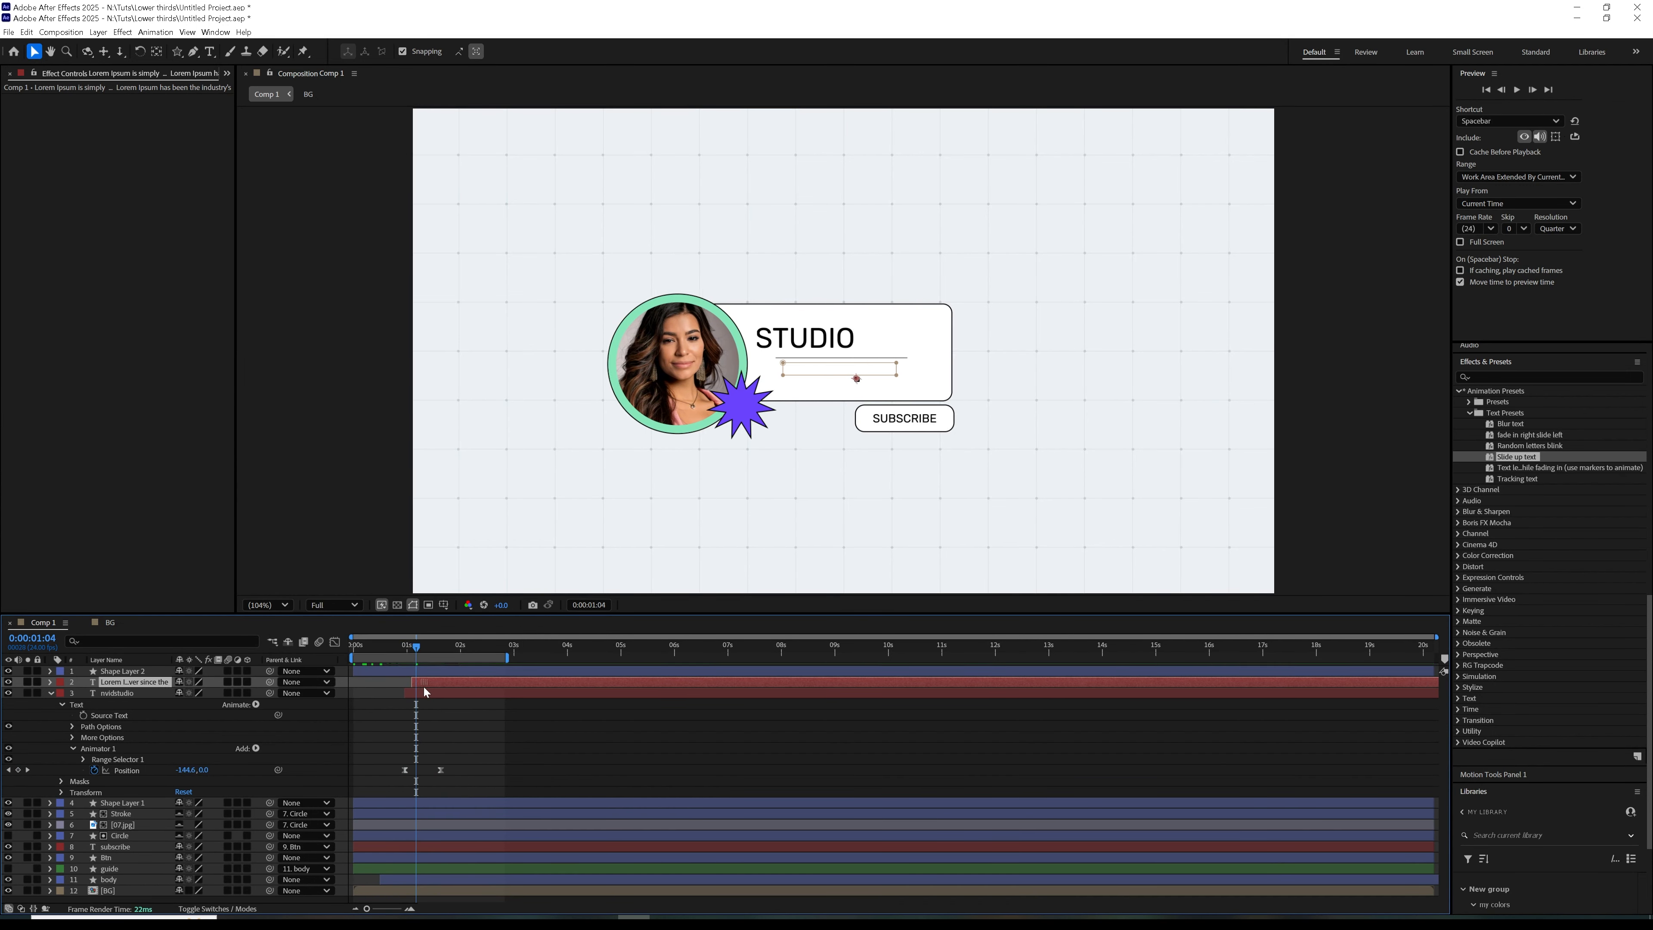
{"action": "left_click", "coordinate": [399, 652]}
{"action": "key", "text": "space"}
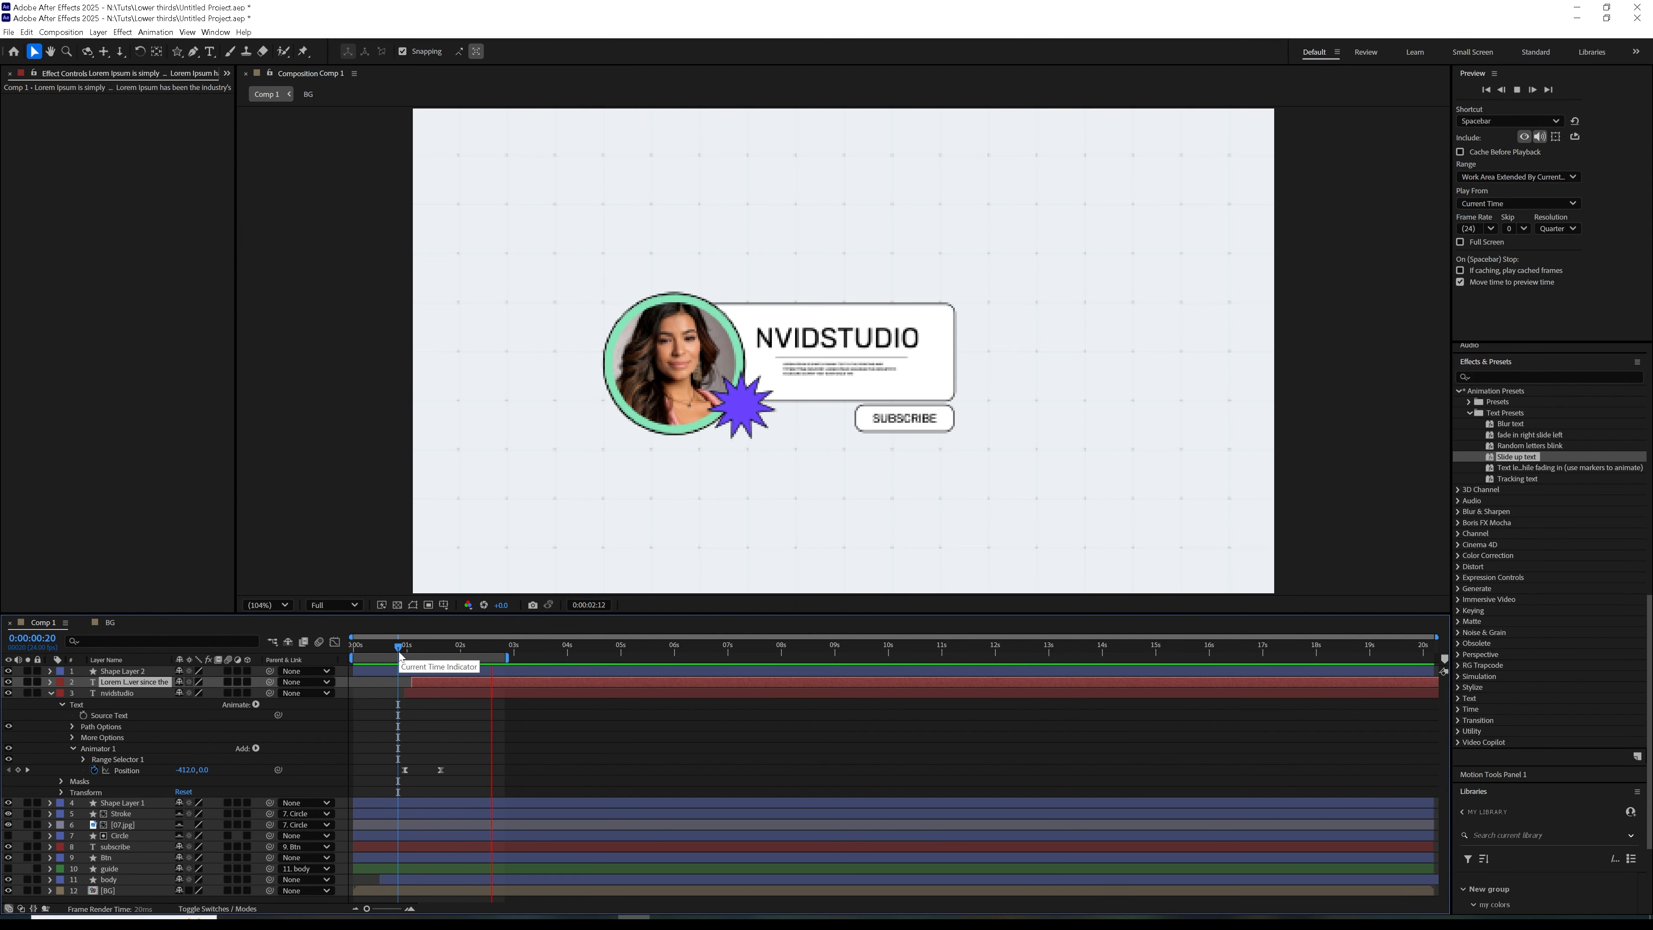
Add Trim Paths to the divider line in Shape Layer 2 and set its End to 0%
{"action": "left_click", "coordinate": [412, 671]}
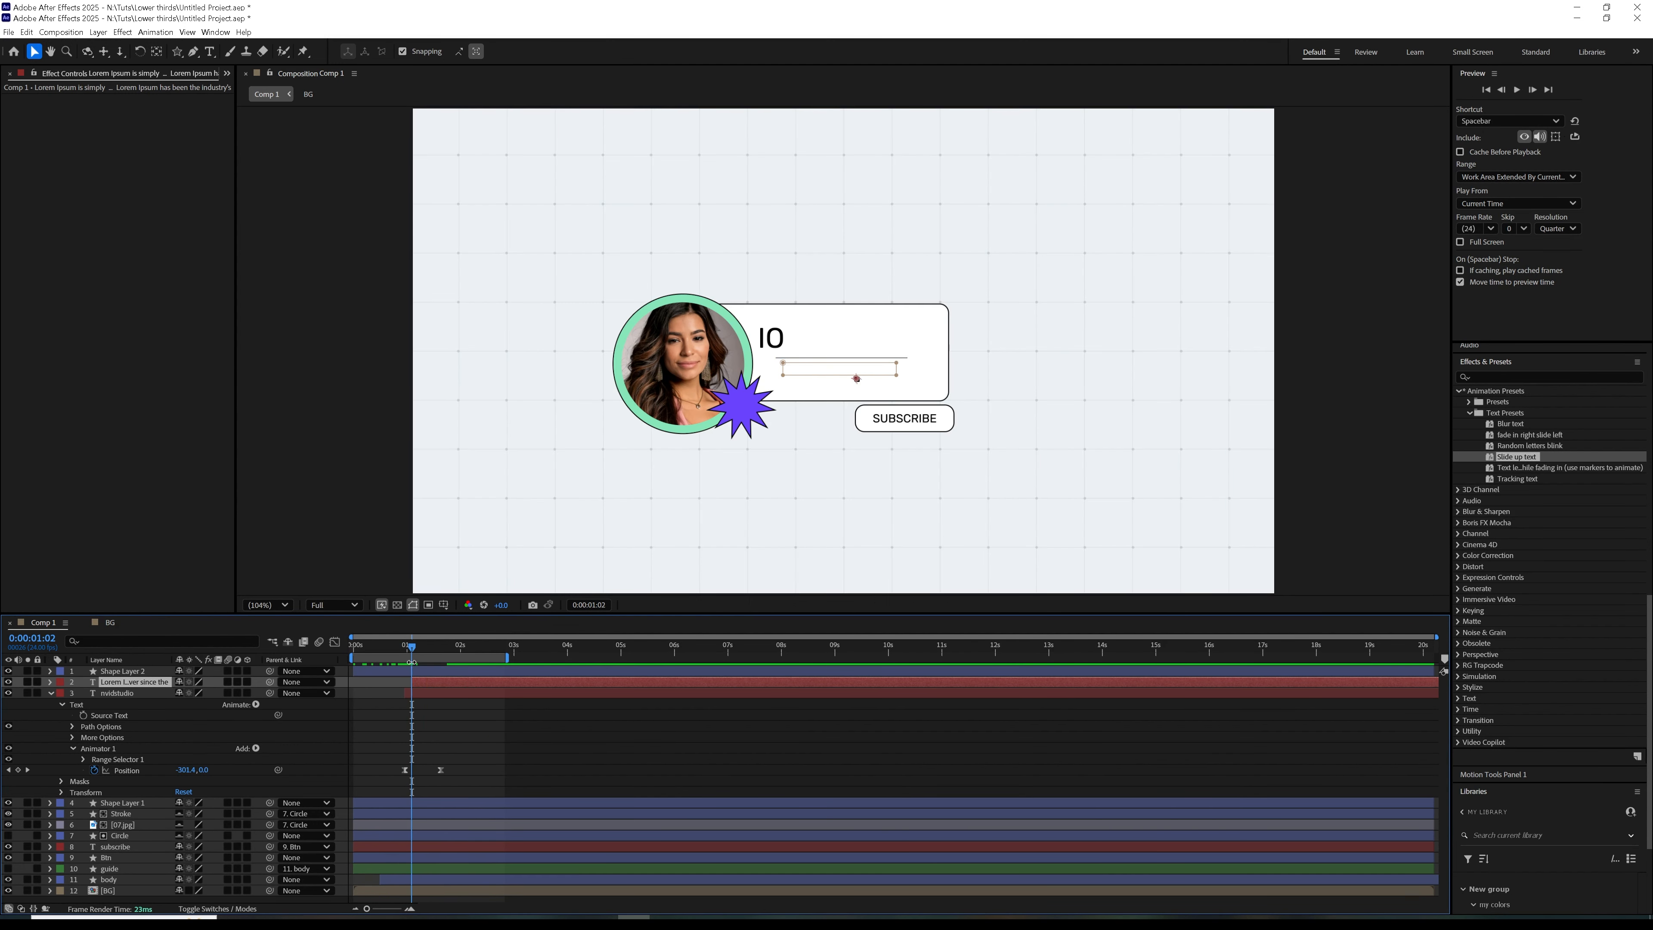
{"action": "right_click", "coordinate": [412, 671]}
{"action": "key", "text": "Escape"}
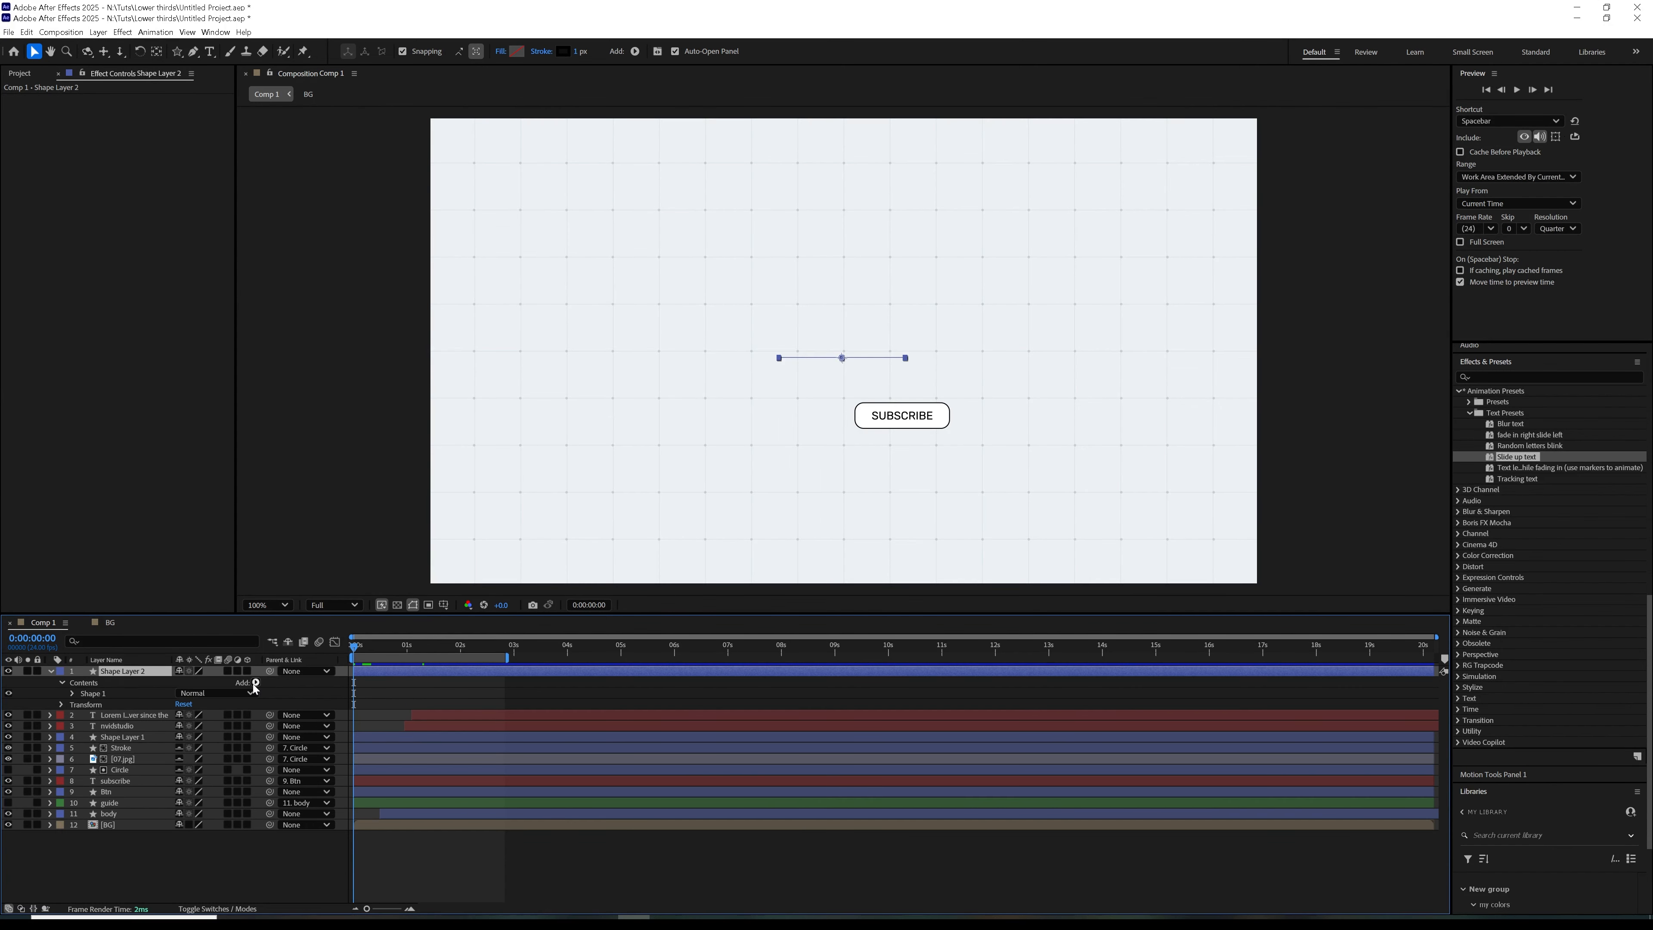
{"action": "left_click", "coordinate": [255, 683]}
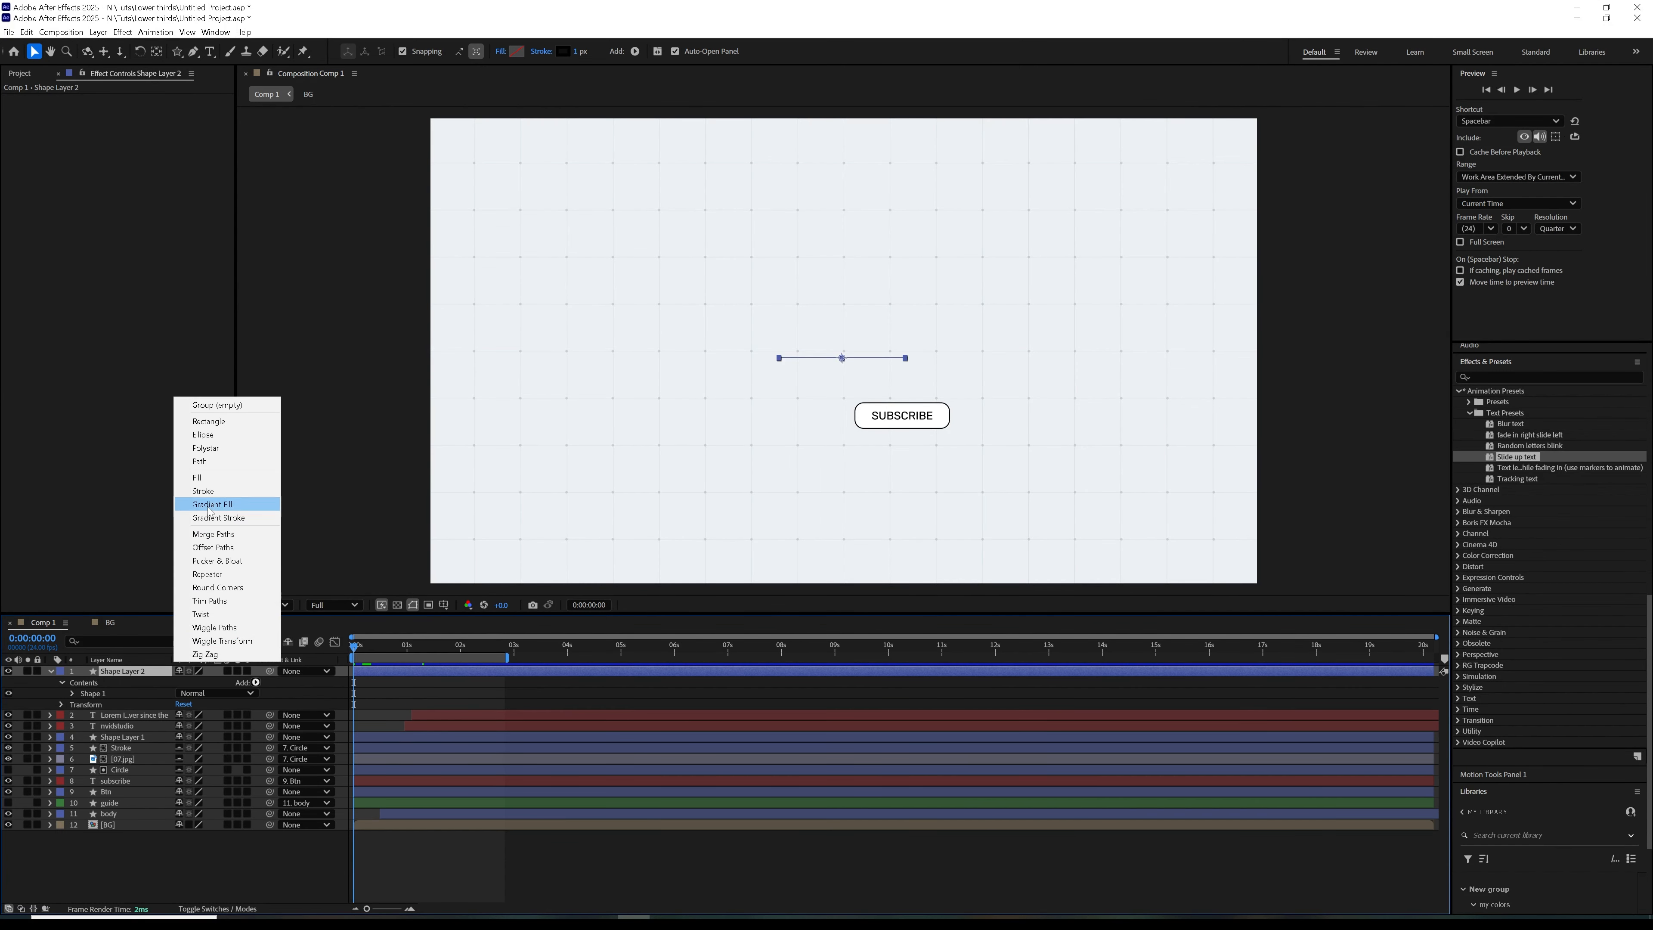
{"action": "left_click", "coordinate": [218, 601]}
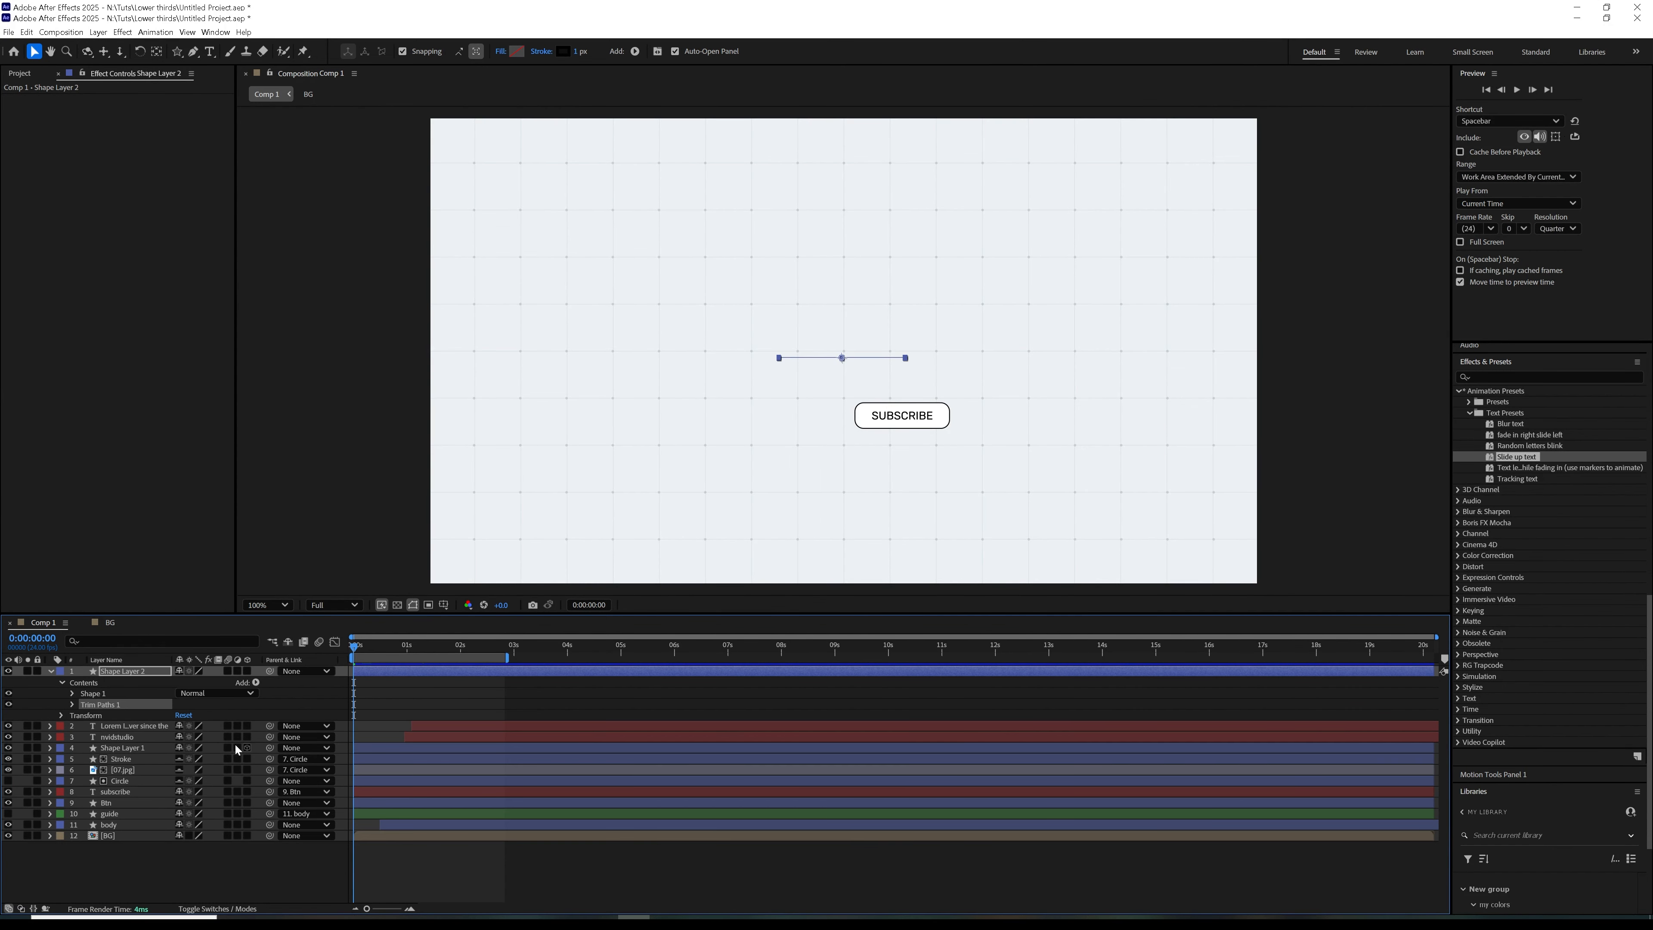
{"action": "left_click", "coordinate": [72, 705]}
{"action": "left_click_drag", "start_coordinate": [196, 724], "coordinate": [126, 732]}
Keyframe the divider line's Trim Paths Start at 100% on the first frame and 0% at about 0:00:00:18
{"action": "left_click", "coordinate": [95, 715]}
{"action": "left_click_drag", "start_coordinate": [355, 716], "coordinate": [394, 715]}
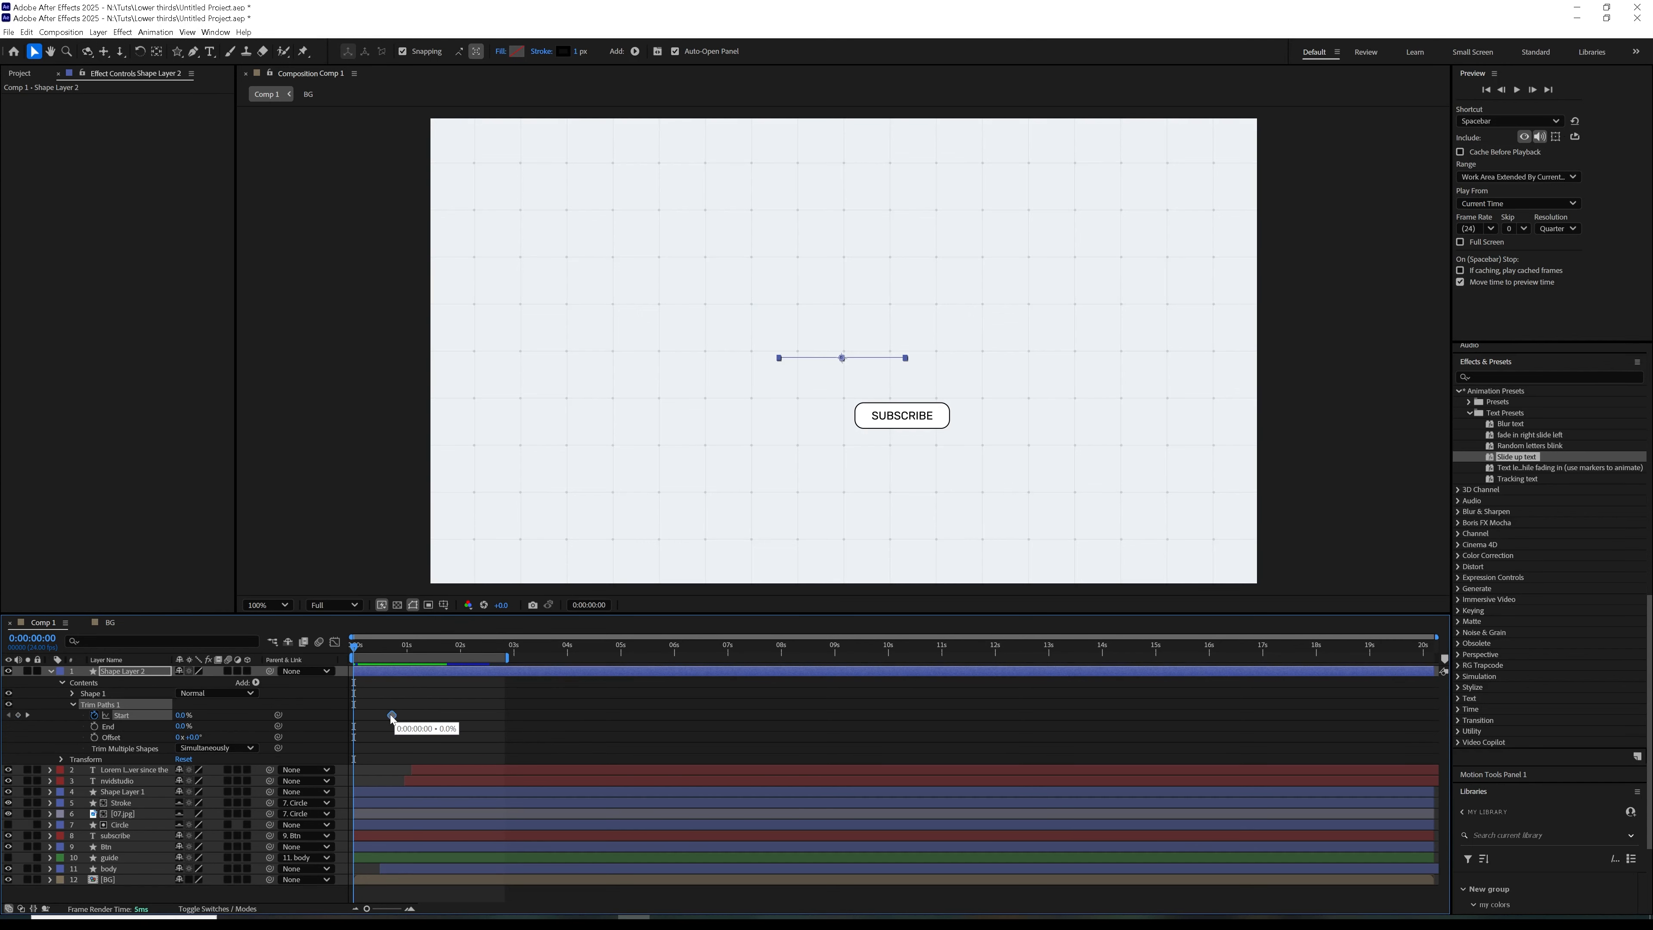
{"action": "left_click_drag", "start_coordinate": [180, 715], "coordinate": [224, 709]}
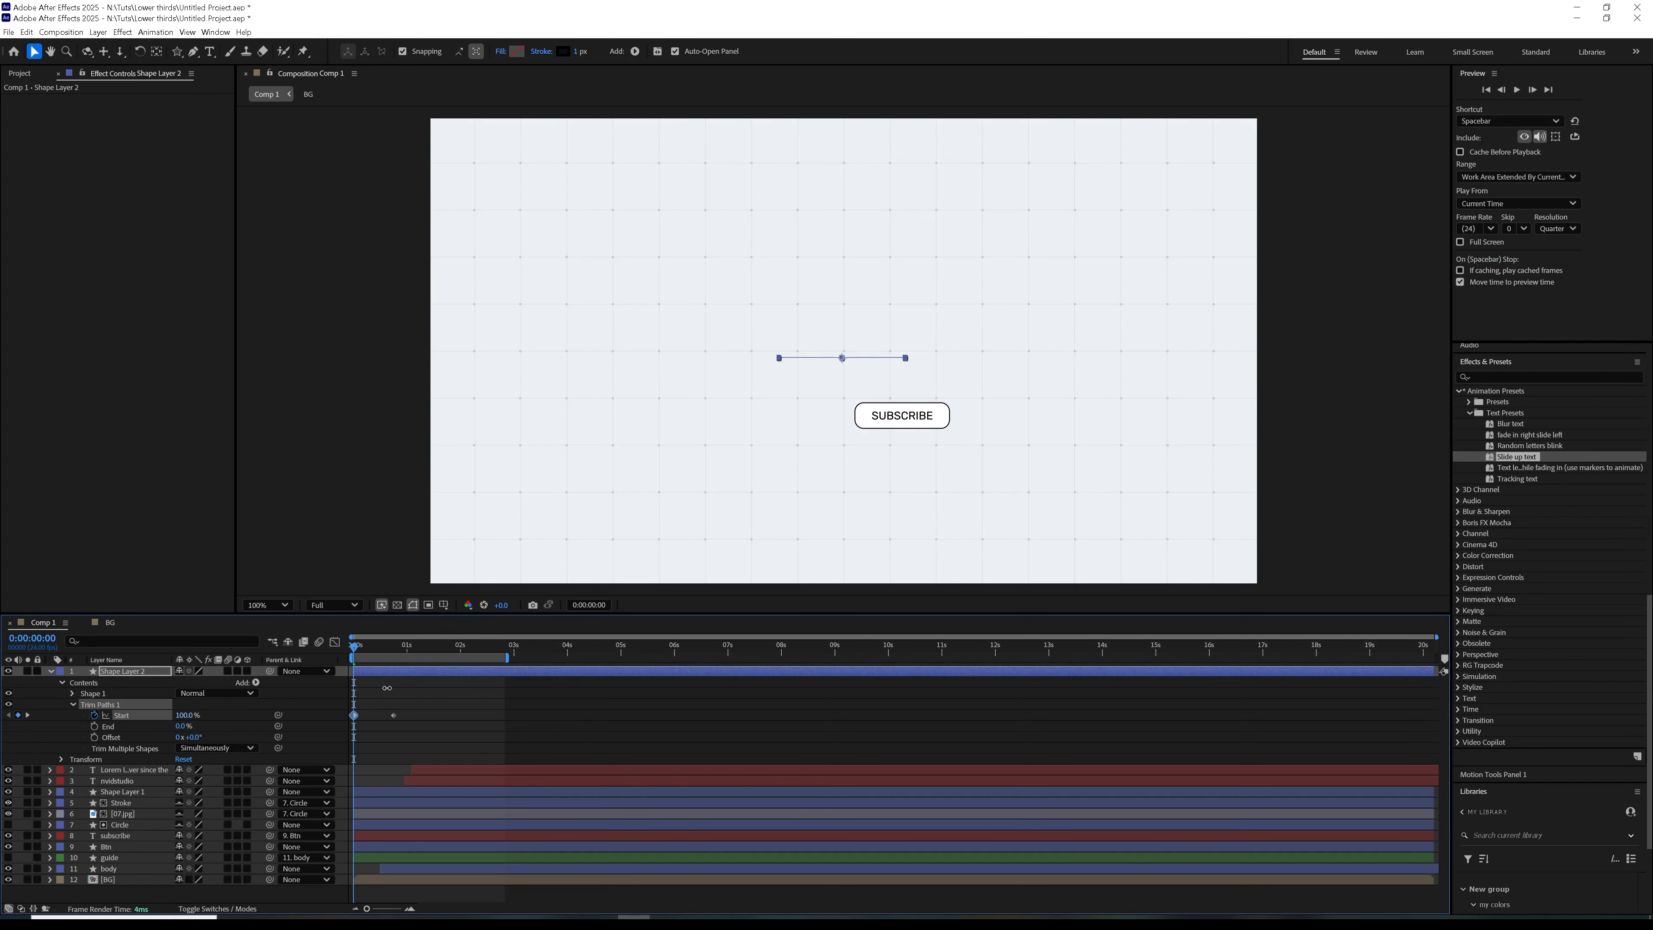
Undo the divider line's last Trim Paths Start change and set Start to 100% at 0:00:00:18
{"action": "key", "text": "ctrl+z"}
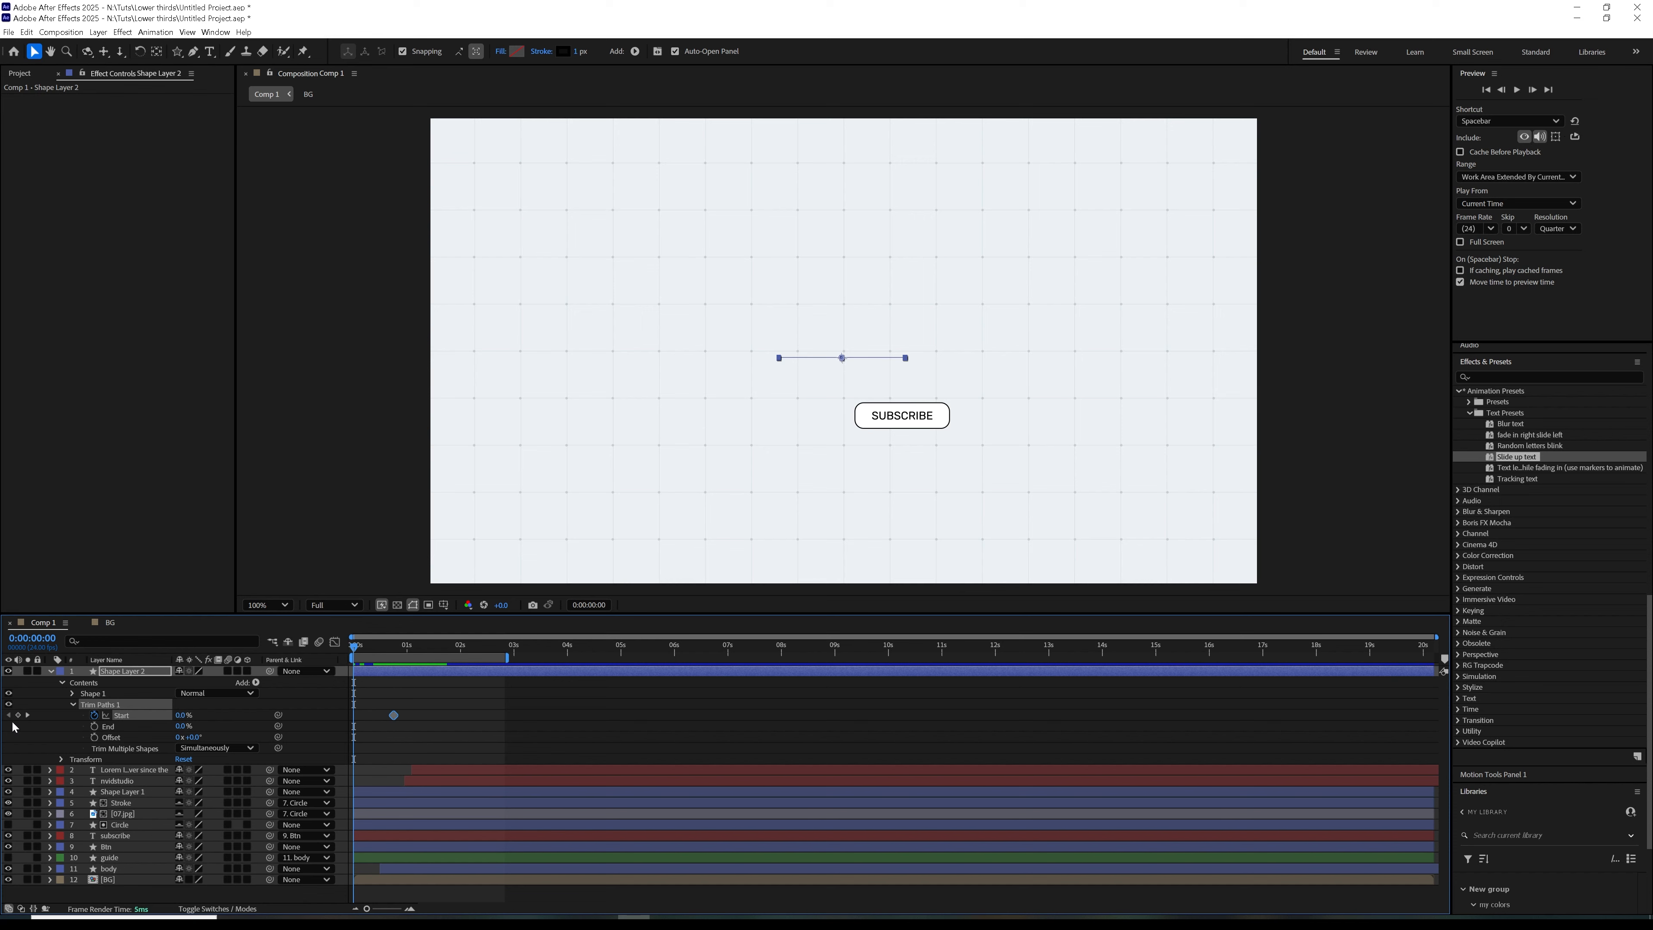
{"action": "left_click", "coordinate": [27, 715]}
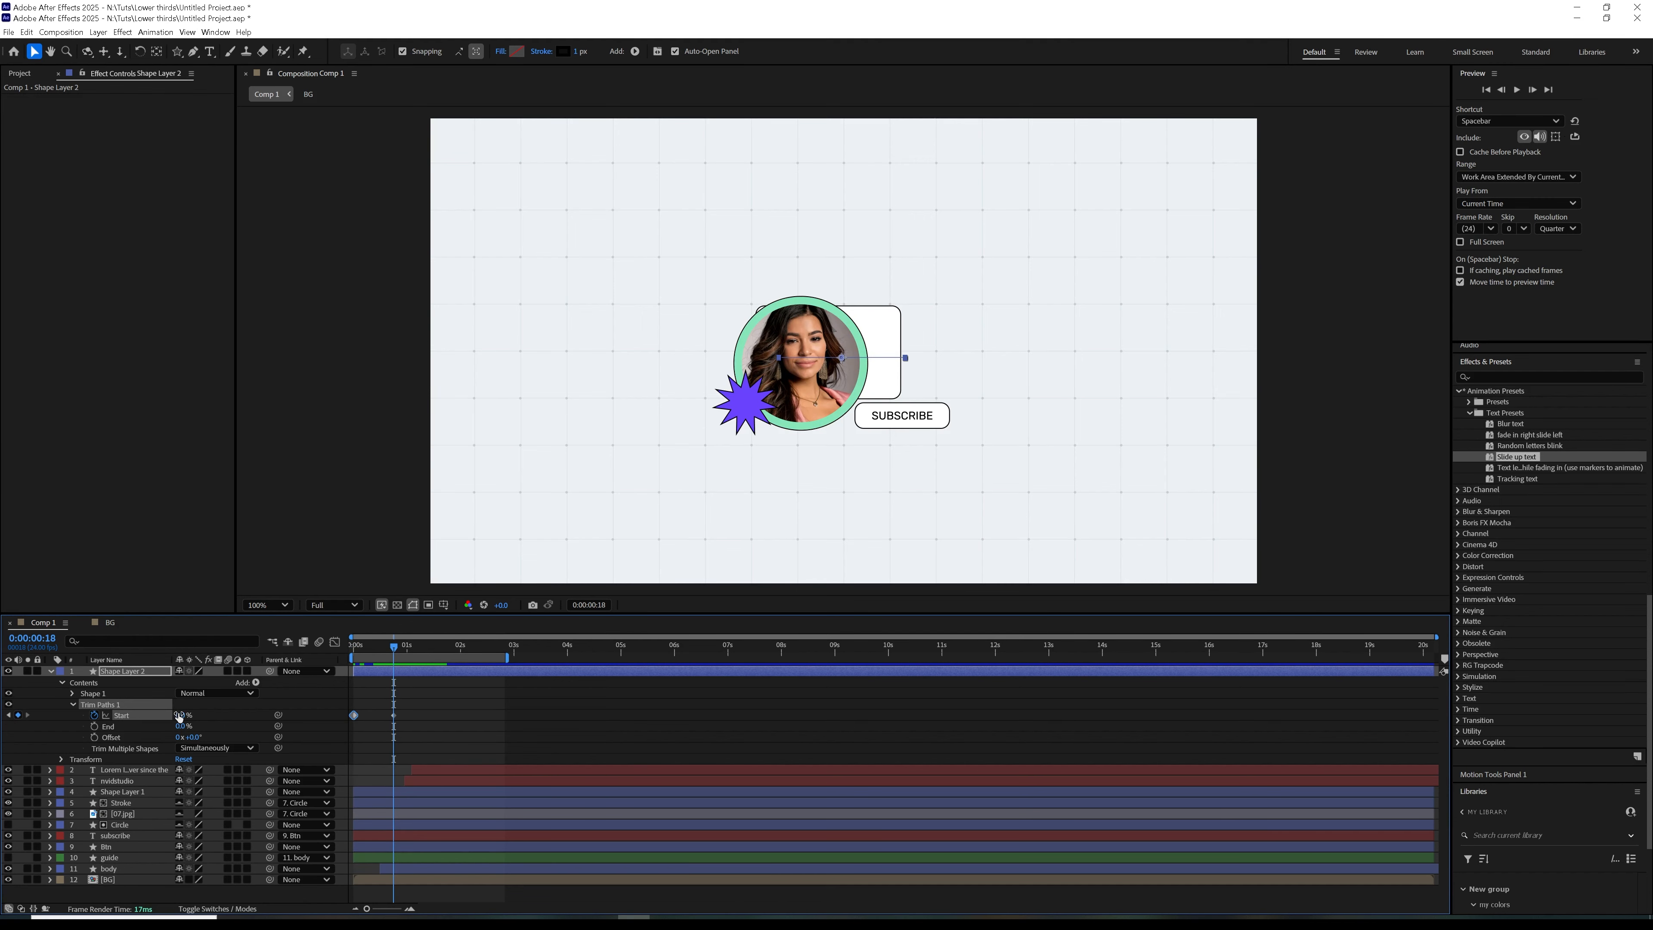
{"action": "left_click_drag", "start_coordinate": [180, 717], "coordinate": [307, 694]}
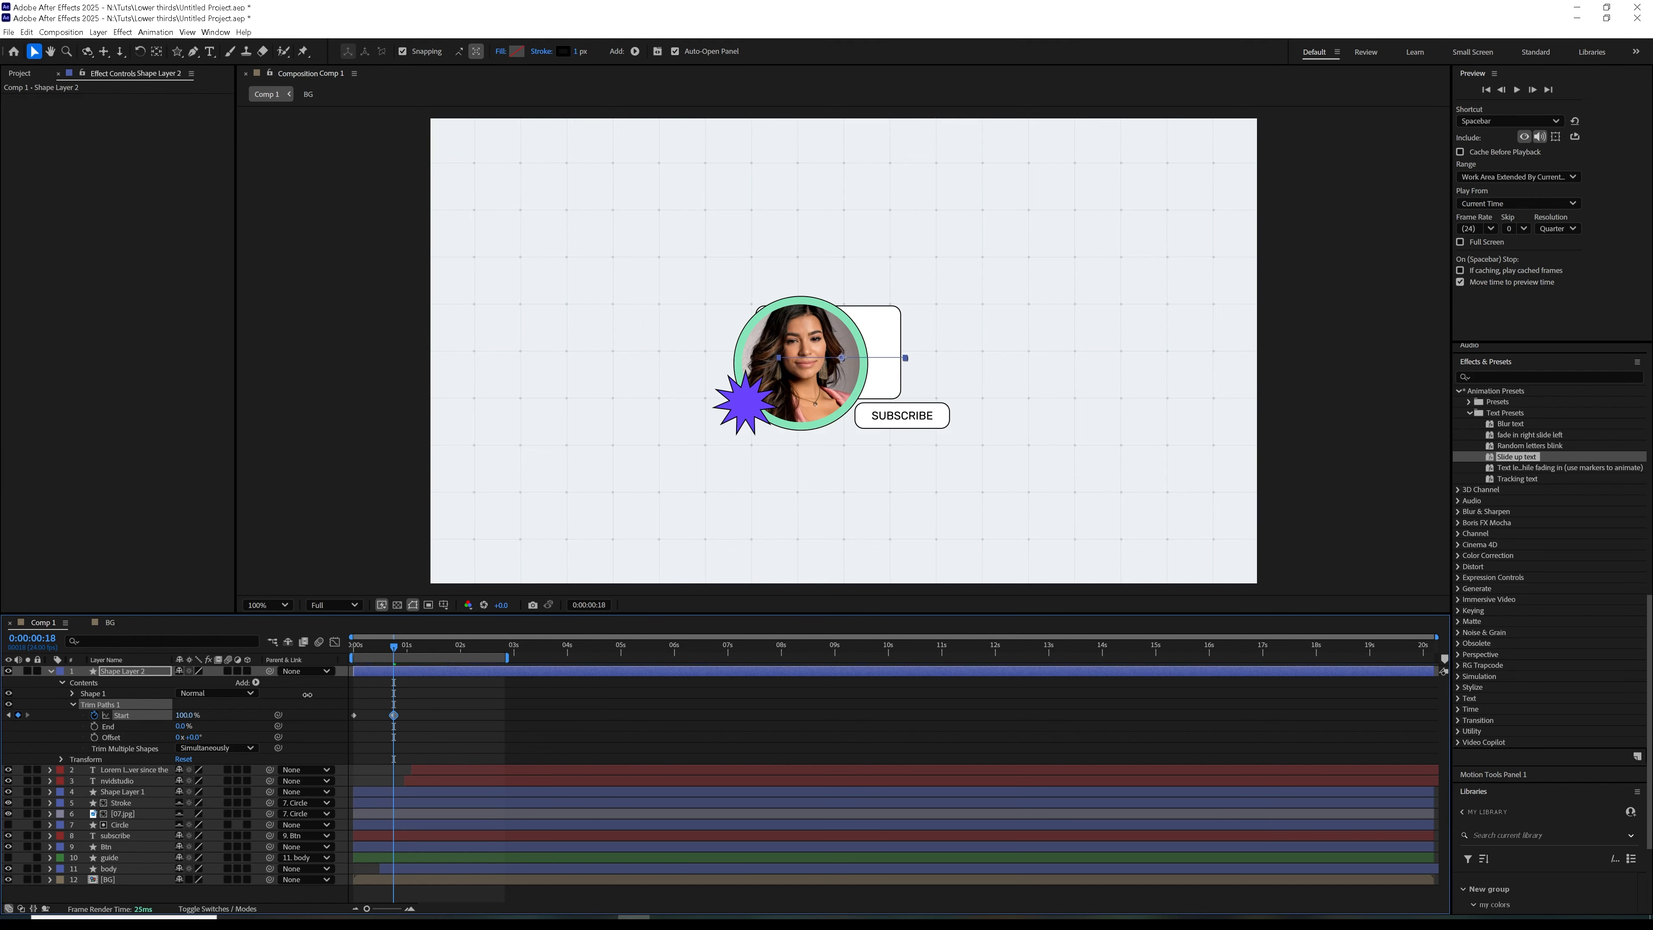
Easy-ease the divider line's two Start keyframes and extend the final keyframe's incoming influence to 100% for a fast start
{"action": "left_click_drag", "start_coordinate": [443, 701], "coordinate": [340, 729]}
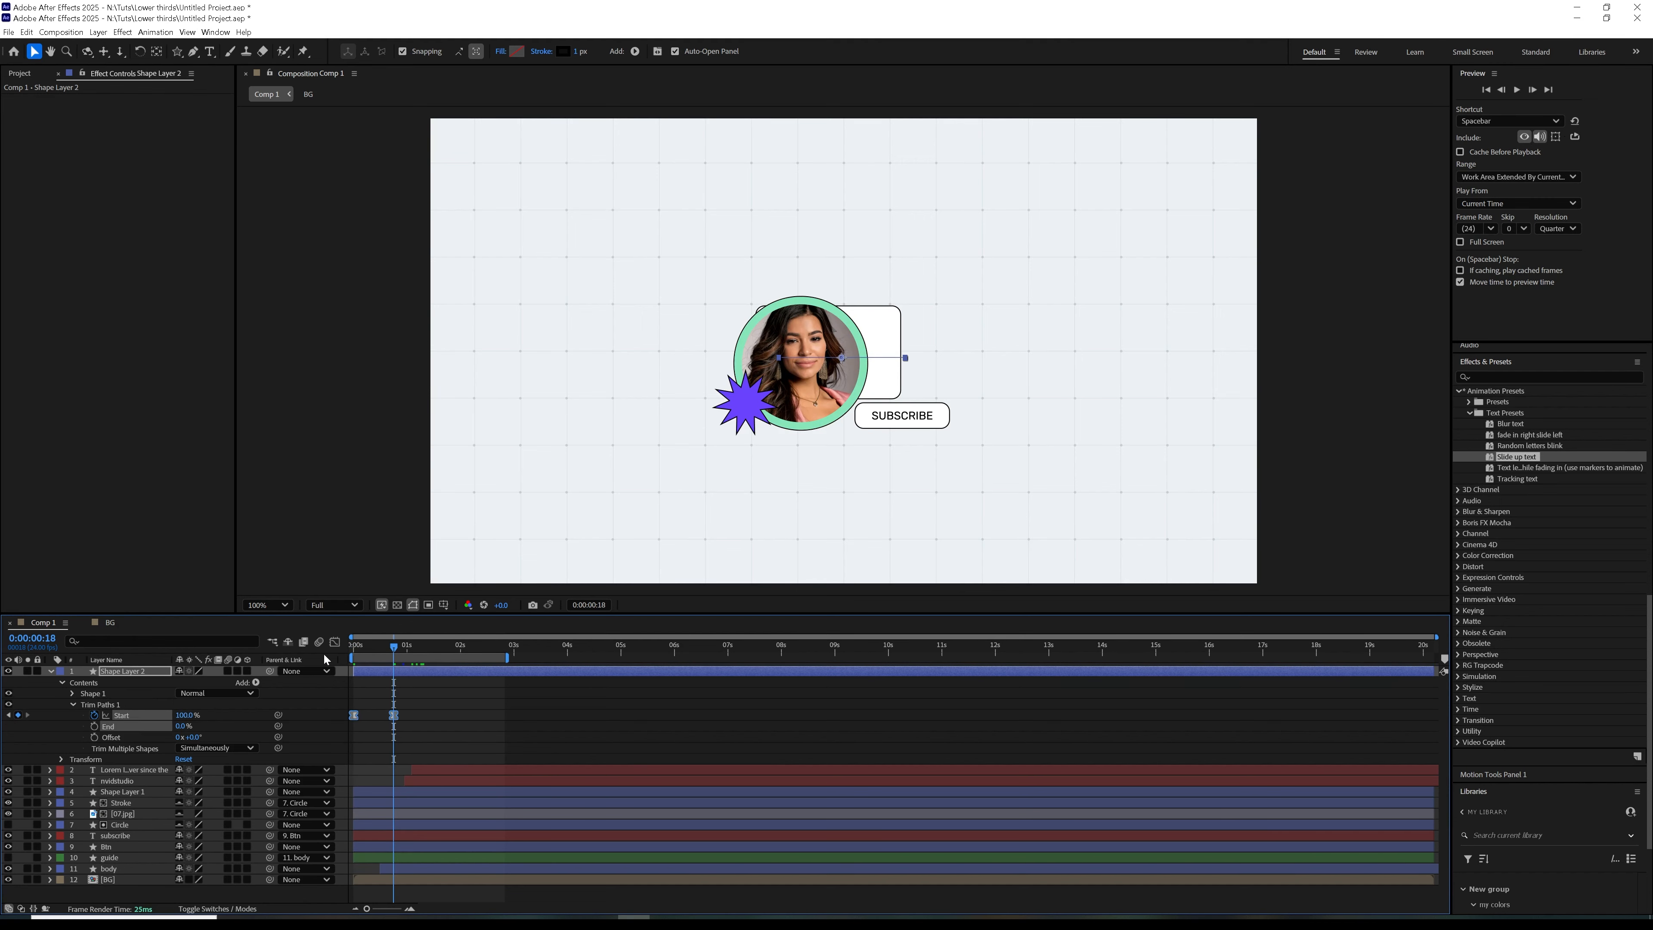
{"action": "left_click", "coordinate": [335, 642]}
{"action": "left_click_drag", "start_coordinate": [381, 869], "coordinate": [353, 870]}
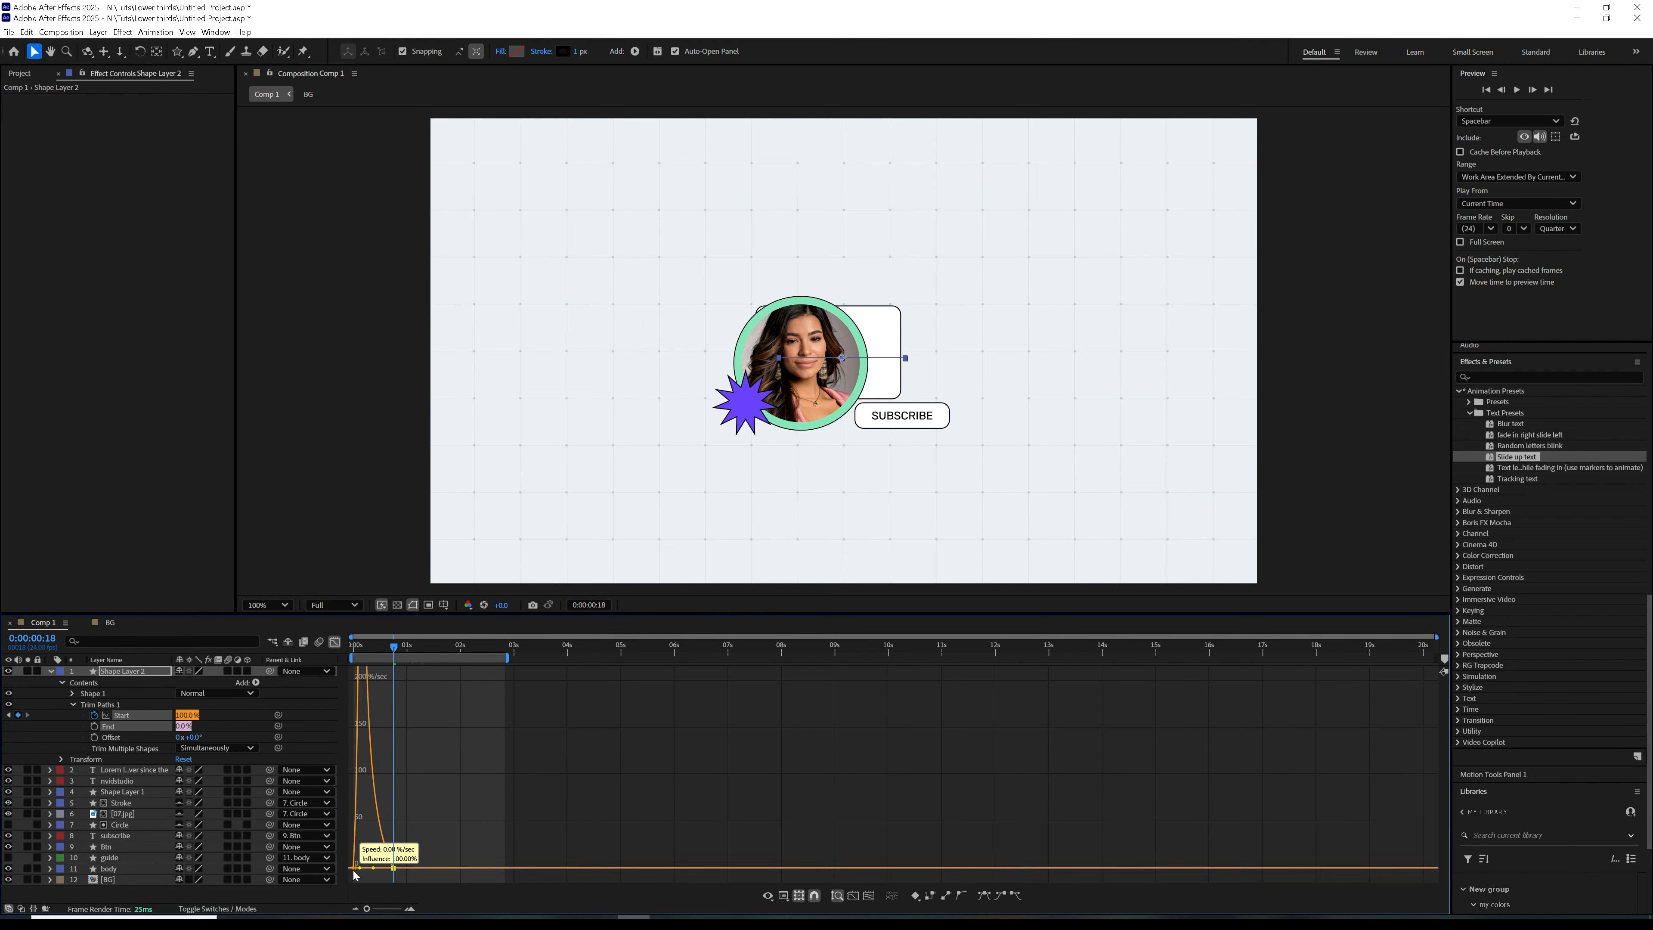
{"action": "left_click", "coordinate": [334, 642]}
Shift the divider line layer to start at about 0:00:01:05 and preview the animation
{"action": "left_click_drag", "start_coordinate": [403, 674], "coordinate": [450, 720]}
{"action": "left_click_drag", "start_coordinate": [391, 646], "coordinate": [435, 669]}
{"action": "key", "text": "space"}
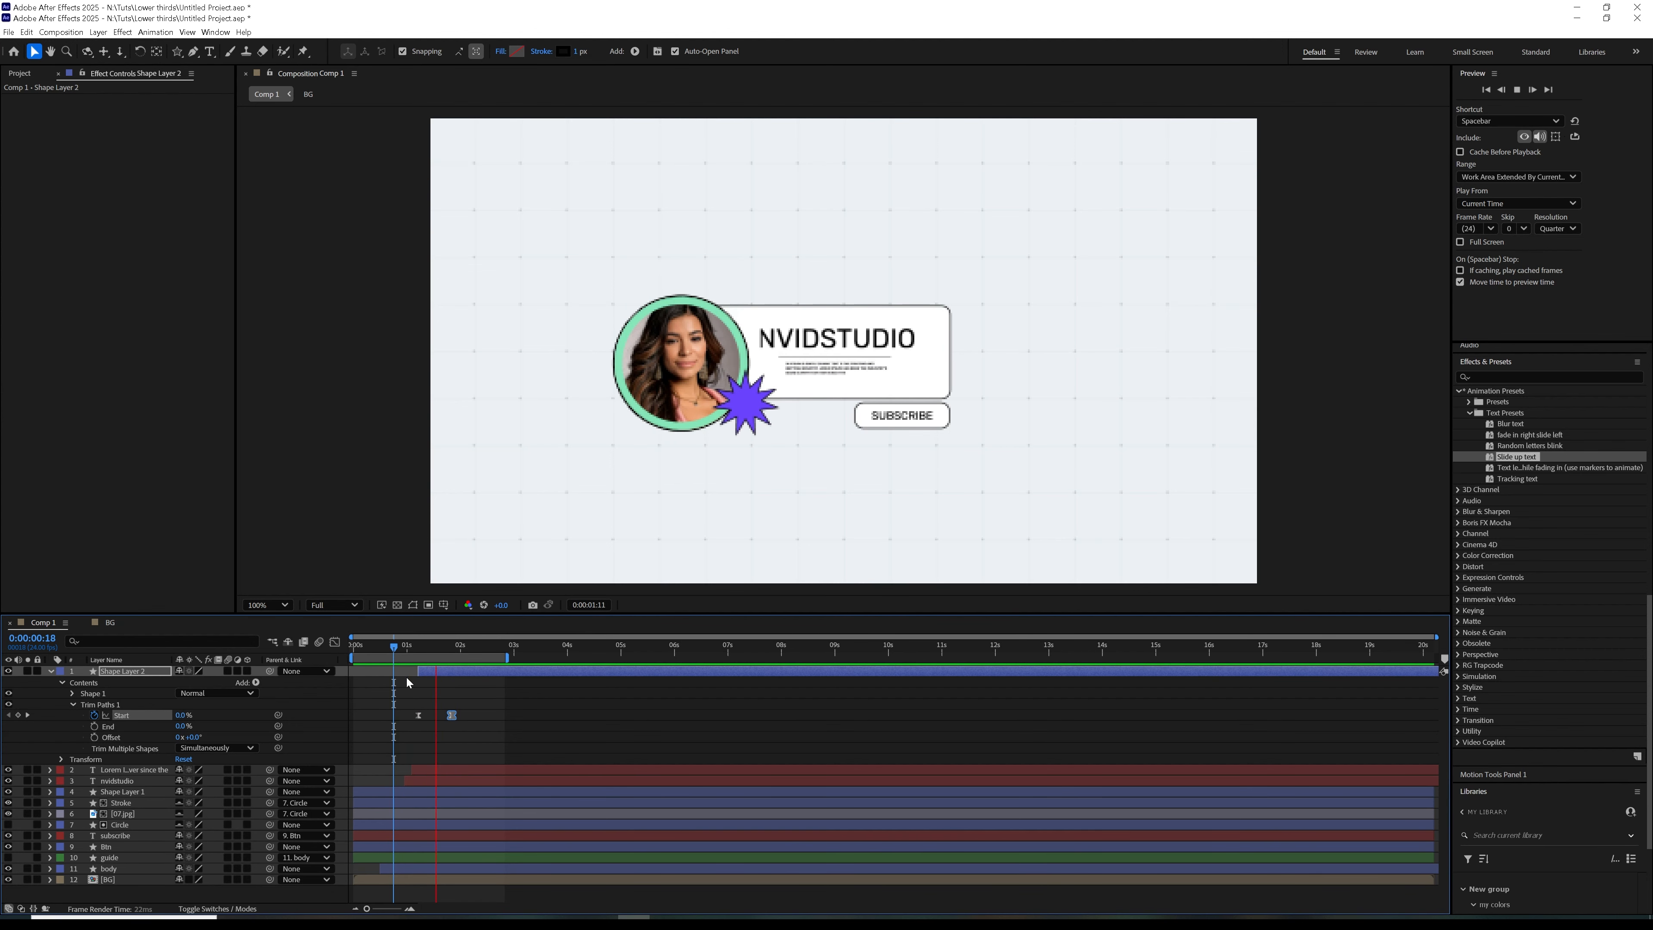
{"action": "key", "text": "space"}
Rename the divider line's Shape Layer 2 as line and the star's Shape Layer 1 as Burst
{"action": "left_click", "coordinate": [132, 673]}
{"action": "key", "text": "u"}
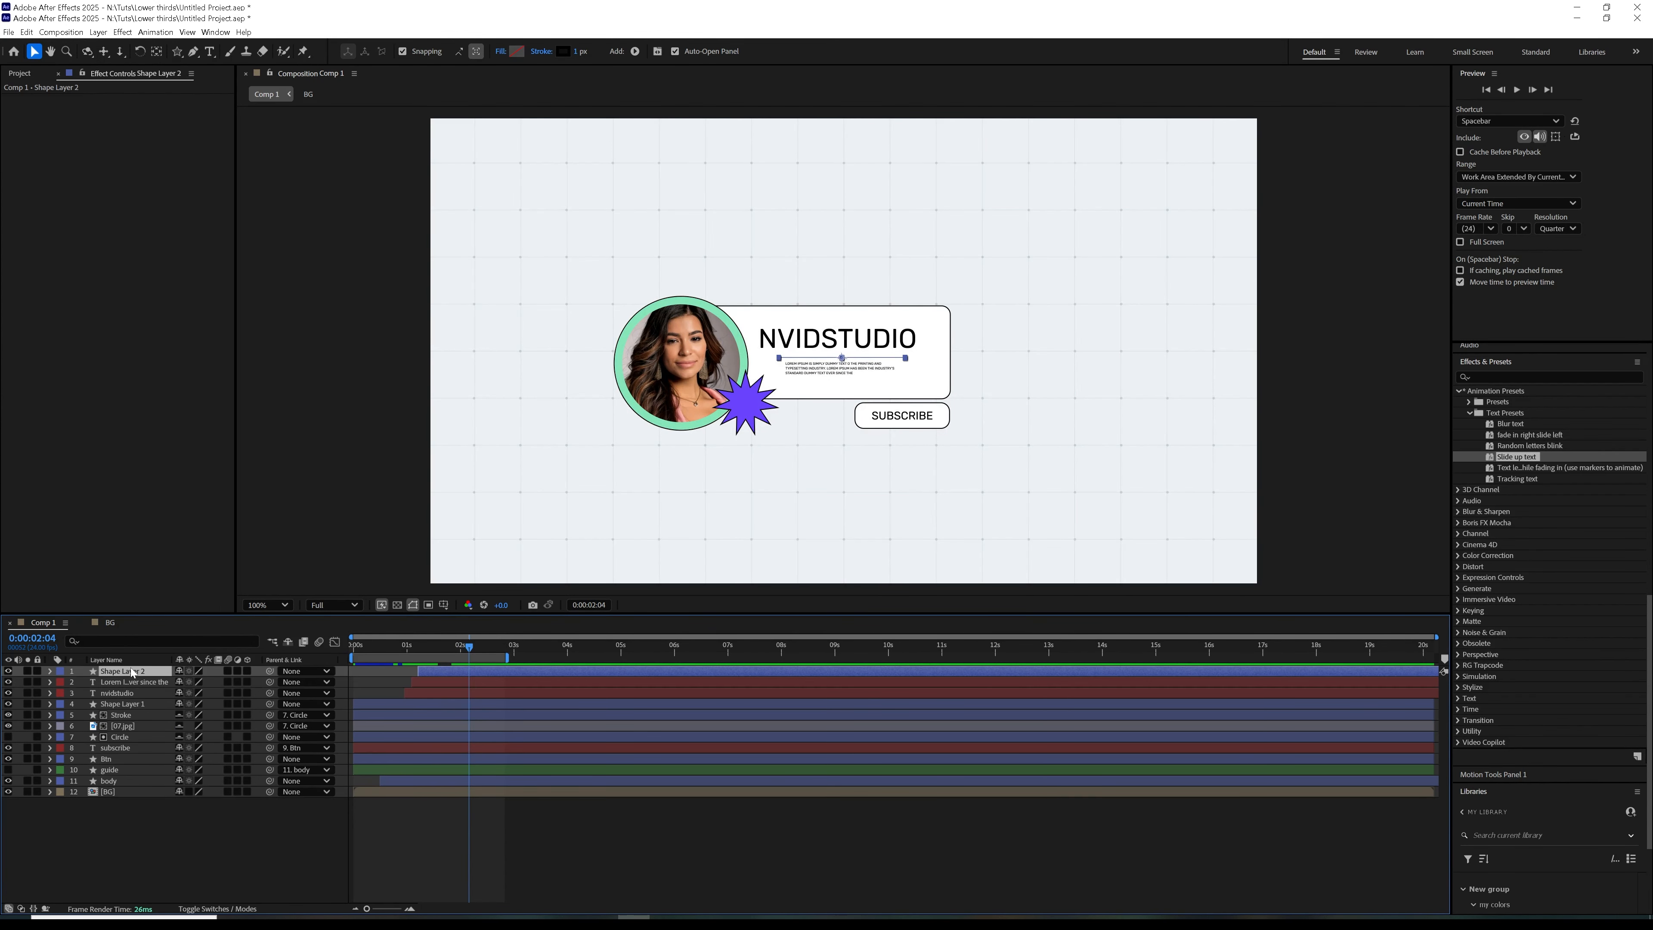
{"action": "key", "text": "Return"}
{"action": "key", "text": "BackSpace"}
{"action": "left_click", "coordinate": [83, 674]}
{"action": "left_click", "coordinate": [363, 705]}
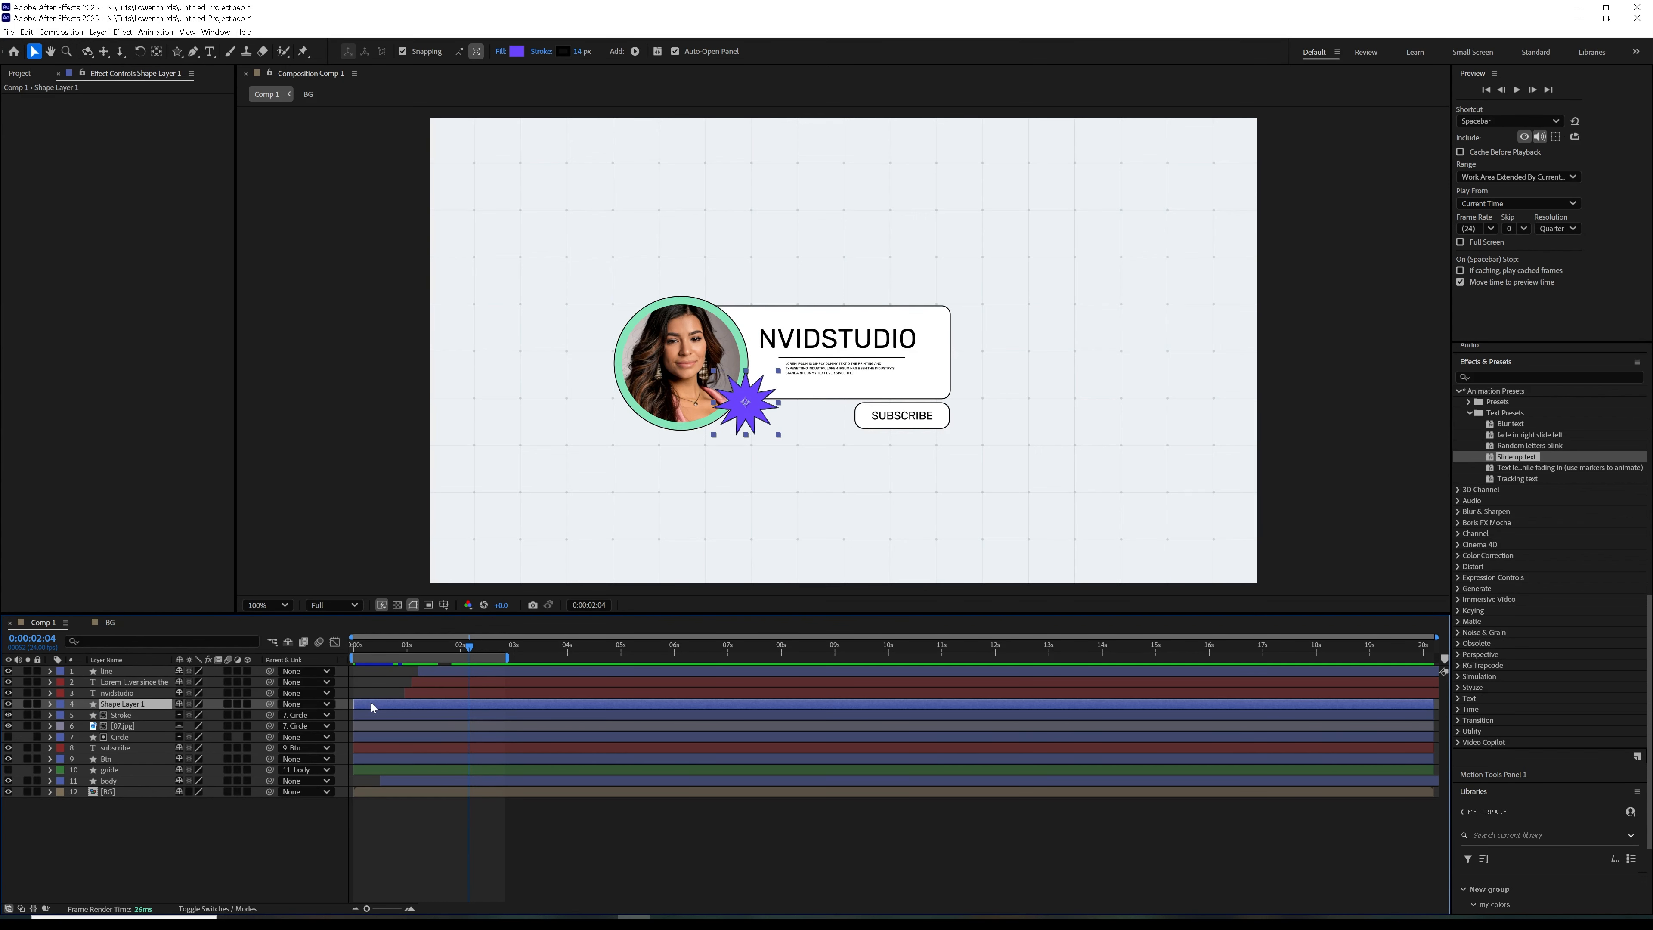
{"action": "key", "text": "Return"}
{"action": "left_click", "coordinate": [83, 705]}
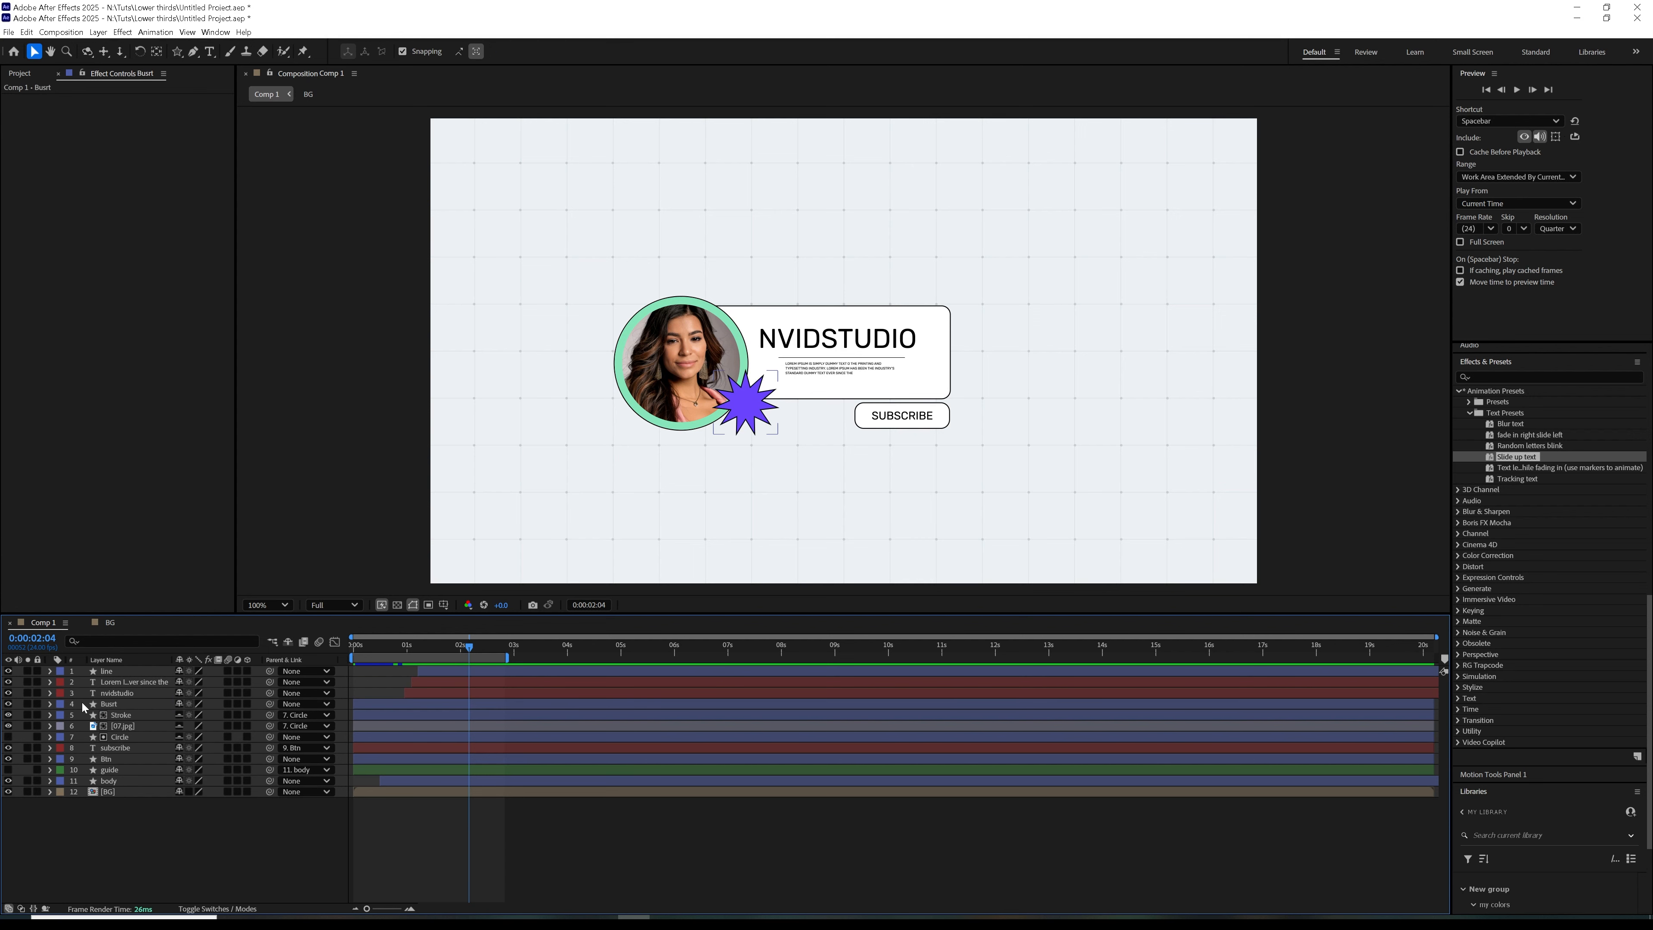
Shift the star badge layer with its Scale keyframes to start at about 0:00:01:09 and preview it
{"action": "left_click", "coordinate": [118, 717]}
{"action": "left_click", "coordinate": [117, 705]}
{"action": "left_click_drag", "start_coordinate": [470, 647], "coordinate": [351, 657]}
{"action": "key", "text": "u"}
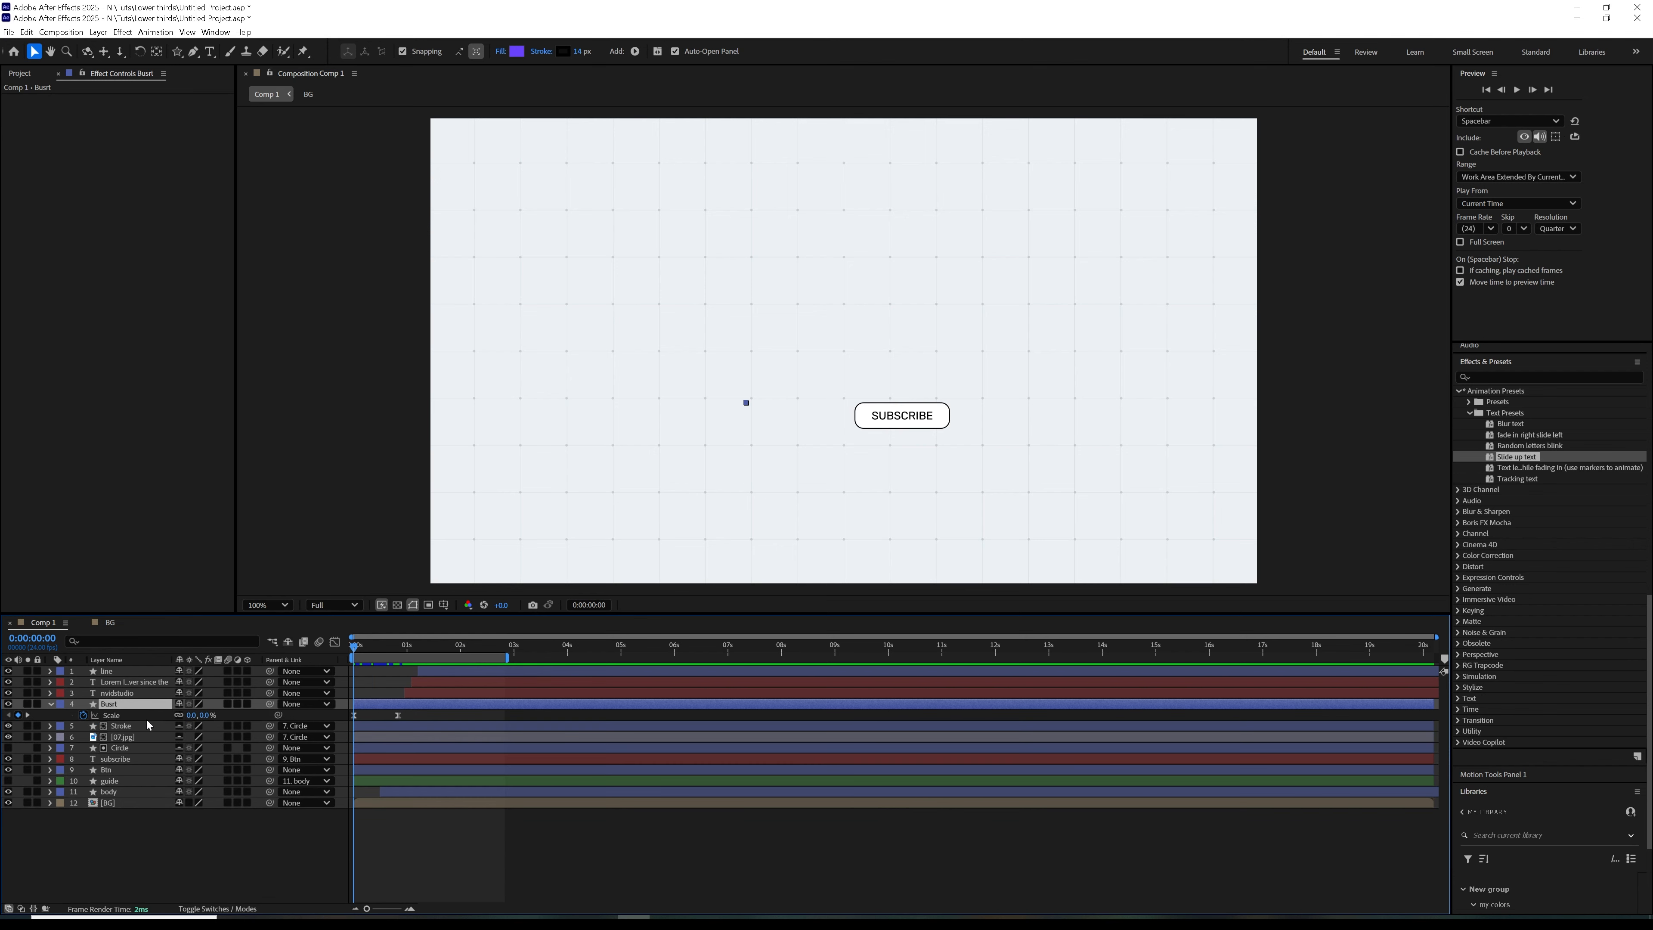
{"action": "left_click_drag", "start_coordinate": [353, 649], "coordinate": [452, 650]}
{"action": "left_click_drag", "start_coordinate": [406, 705], "coordinate": [475, 663]}
{"action": "key", "text": "space"}
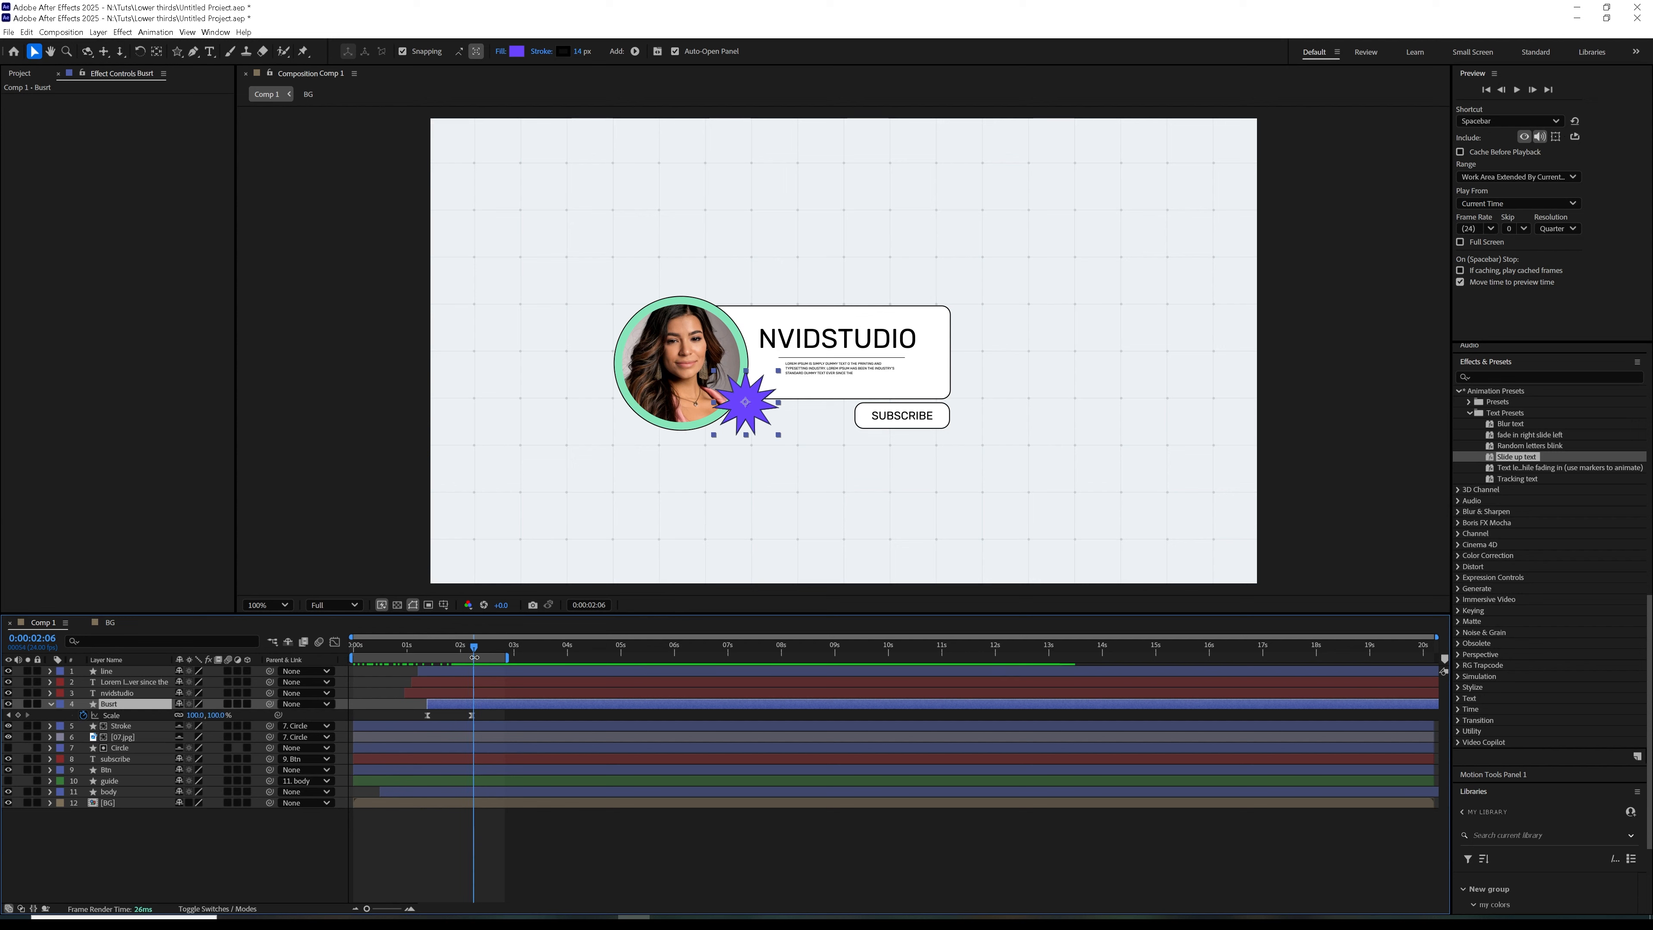
{"action": "key", "text": "u"}
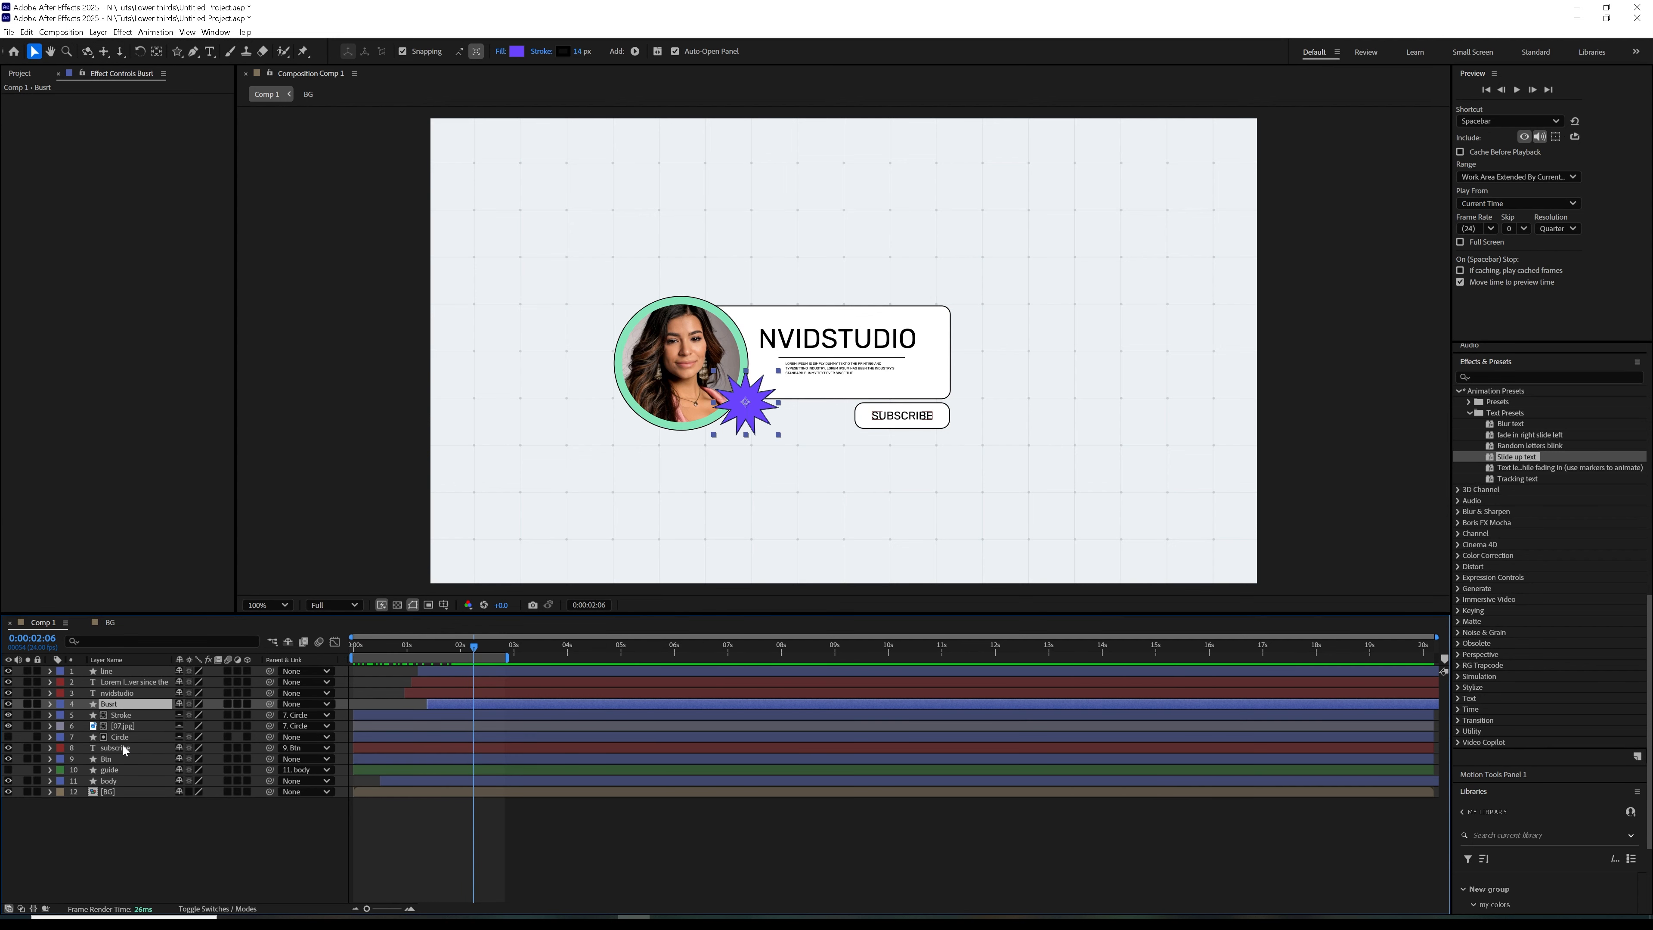
Keyframe the Btn layer's Scale at 0% on the first frame and 100% at about 0:00:00:18
{"action": "left_click", "coordinate": [123, 751]}
{"action": "left_click", "coordinate": [135, 760]}
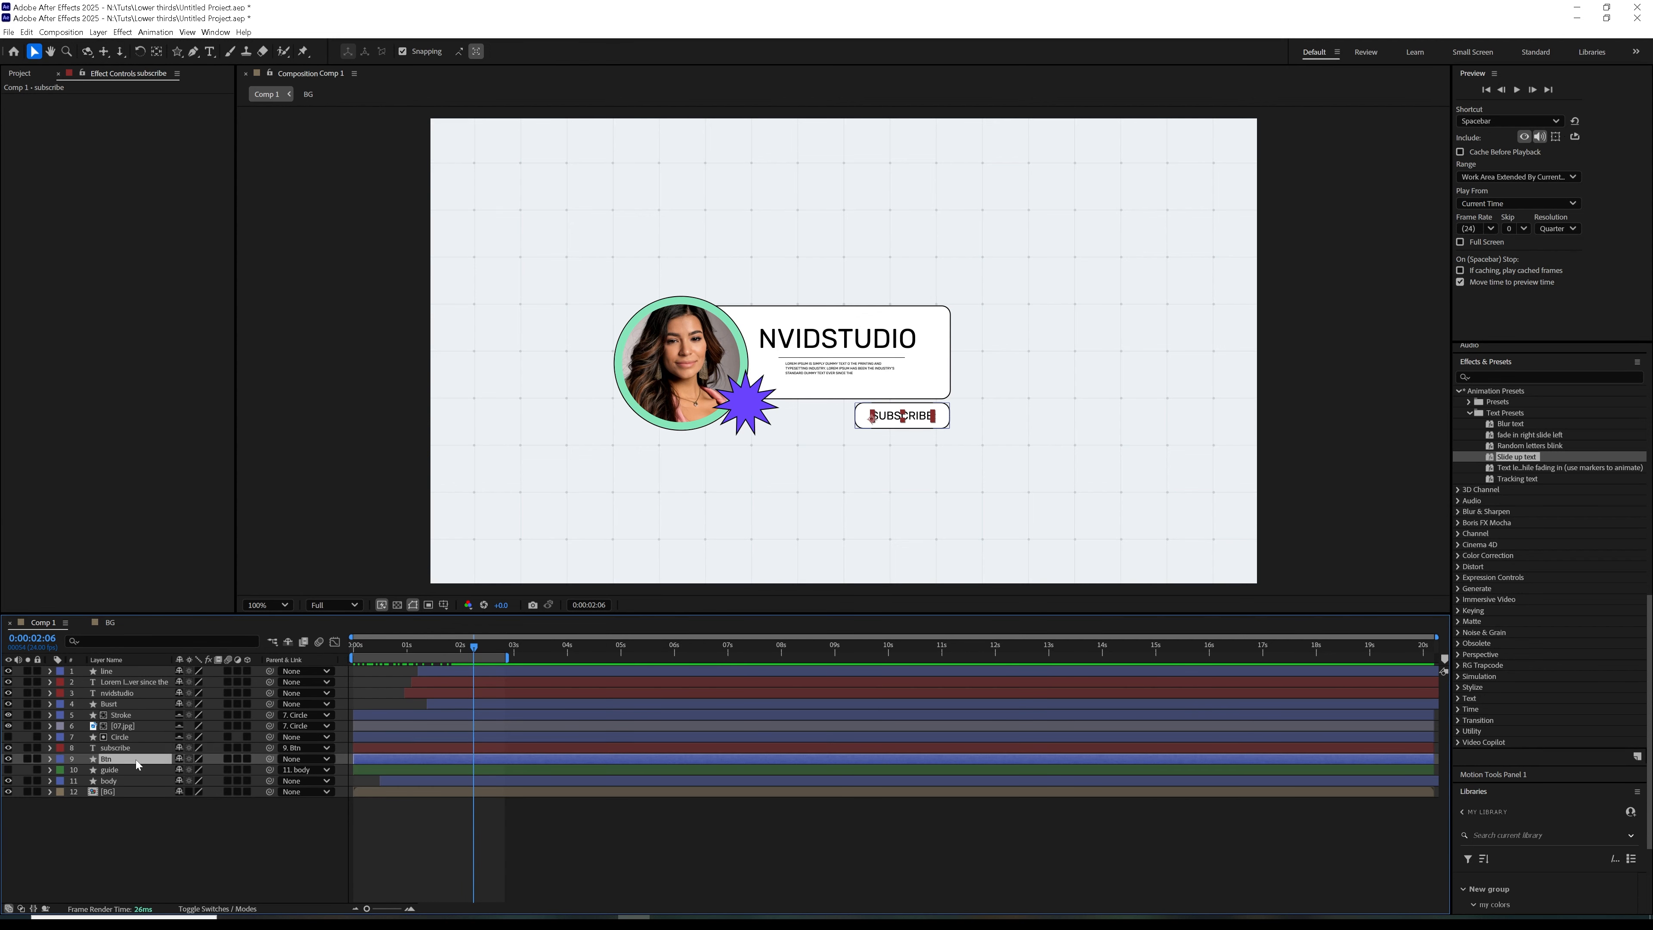
{"action": "key", "text": "s"}
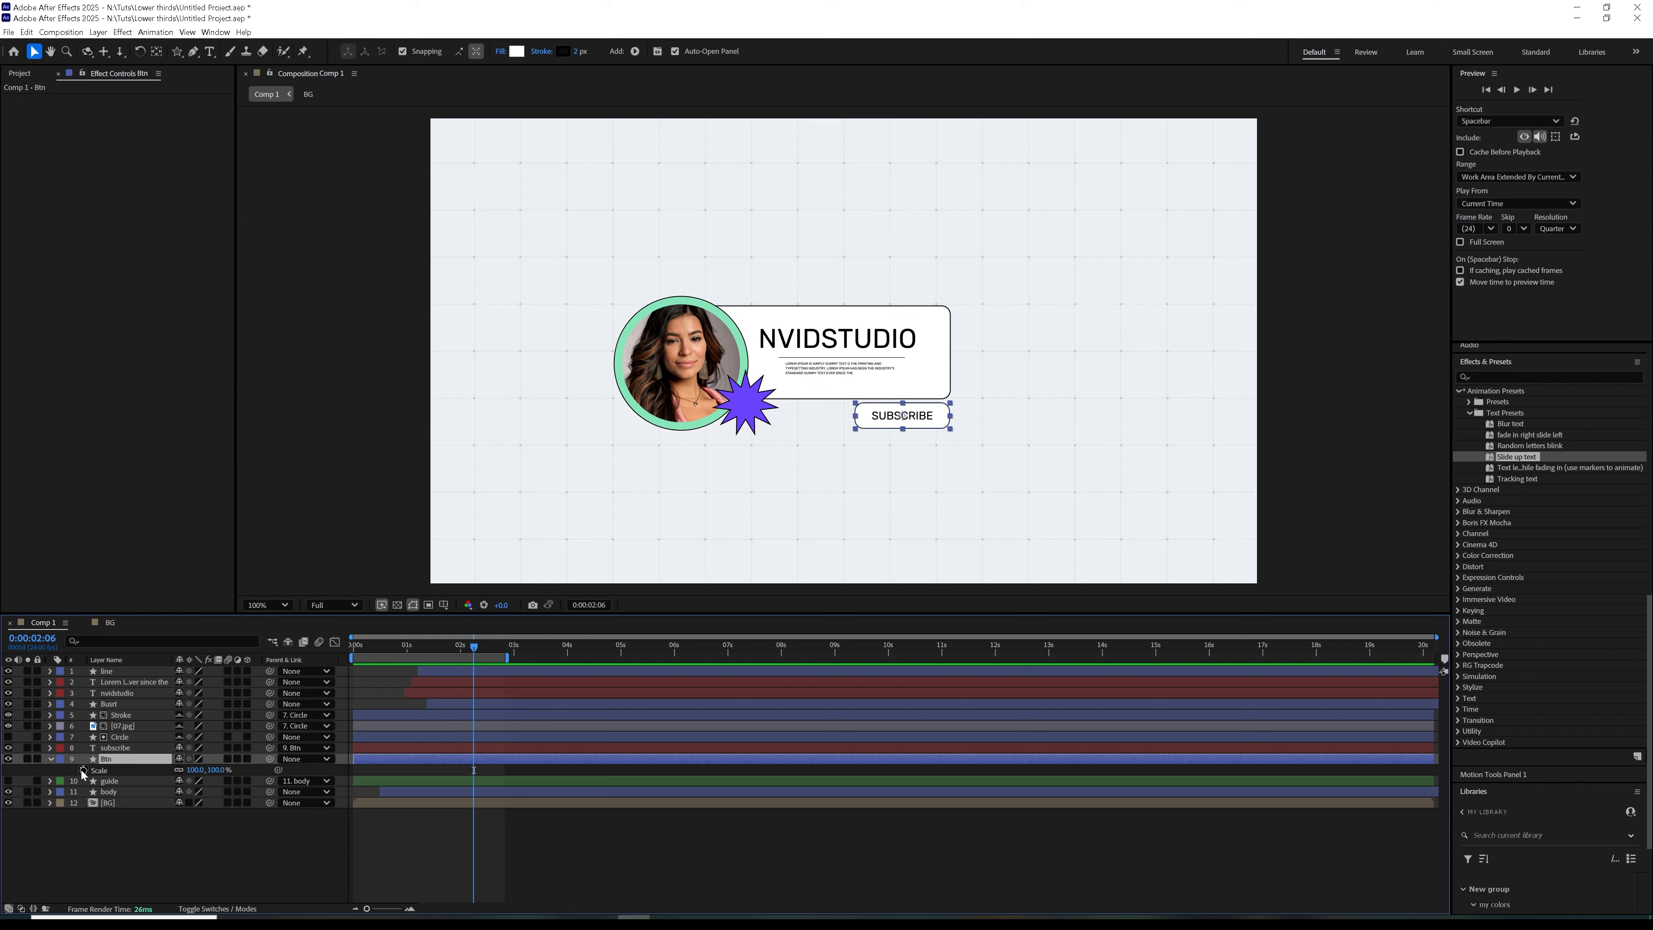
{"action": "left_click", "coordinate": [477, 766]}
{"action": "mouse_move", "coordinate": [370, 785]}
{"action": "left_mouse_down"}
{"action": "mouse_move", "coordinate": [357, 793]}
{"action": "mouse_move", "coordinate": [394, 787]}
{"action": "left_mouse_up"}
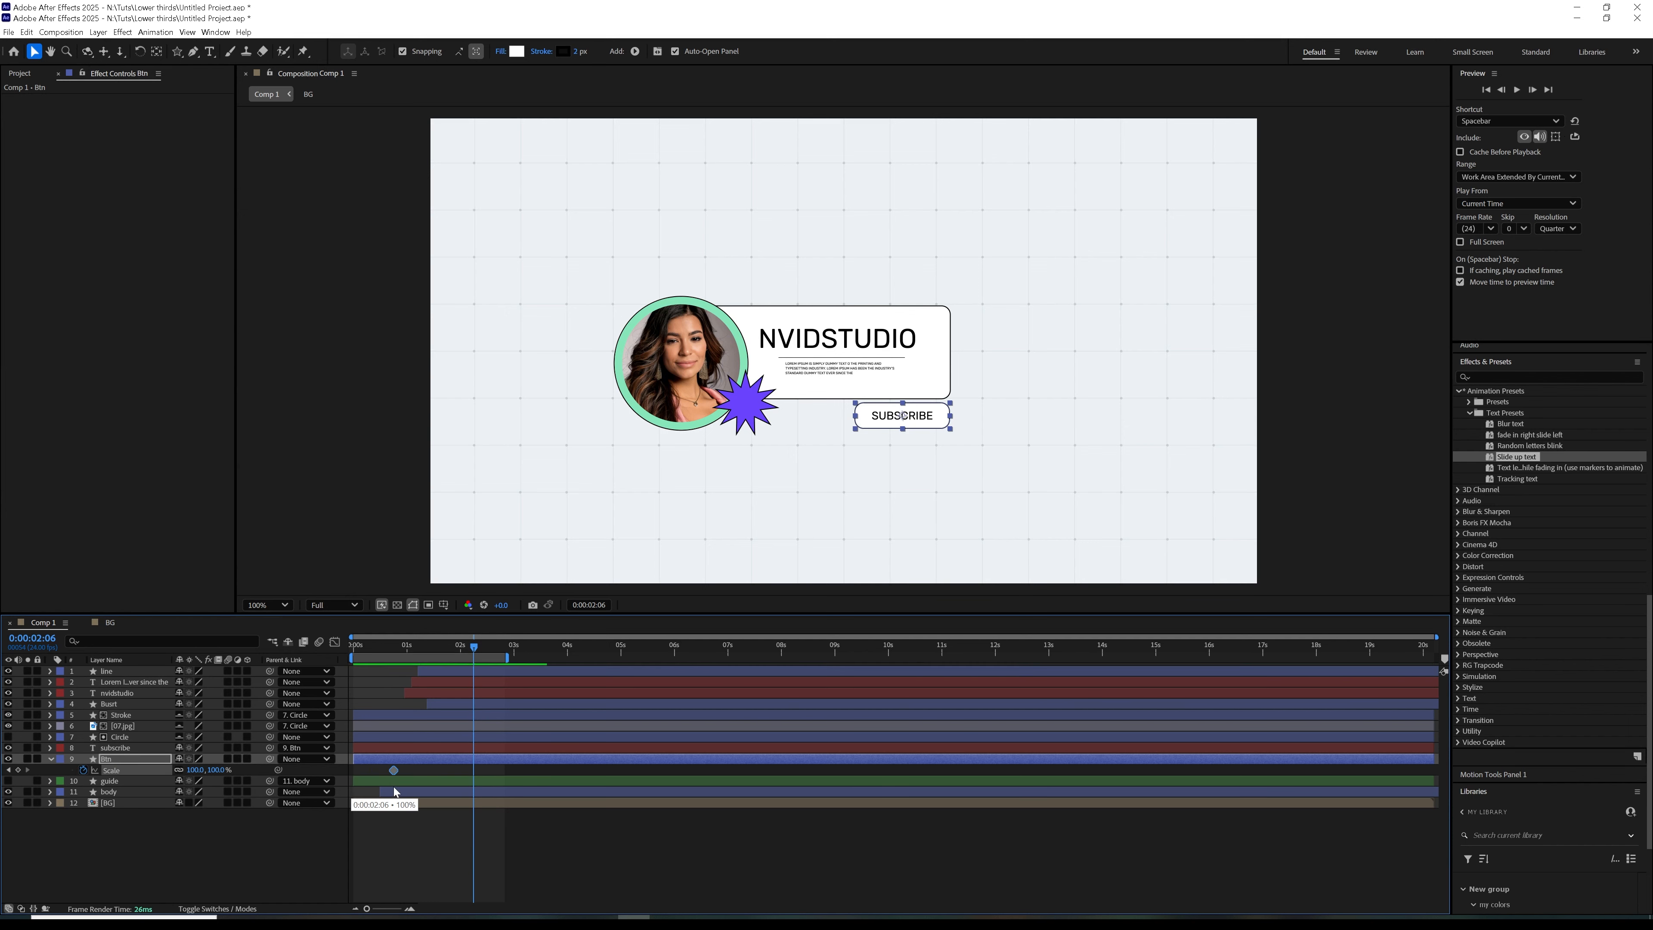
{"action": "left_click_drag", "start_coordinate": [395, 649], "coordinate": [314, 677]}
{"action": "left_click", "coordinate": [197, 770]}
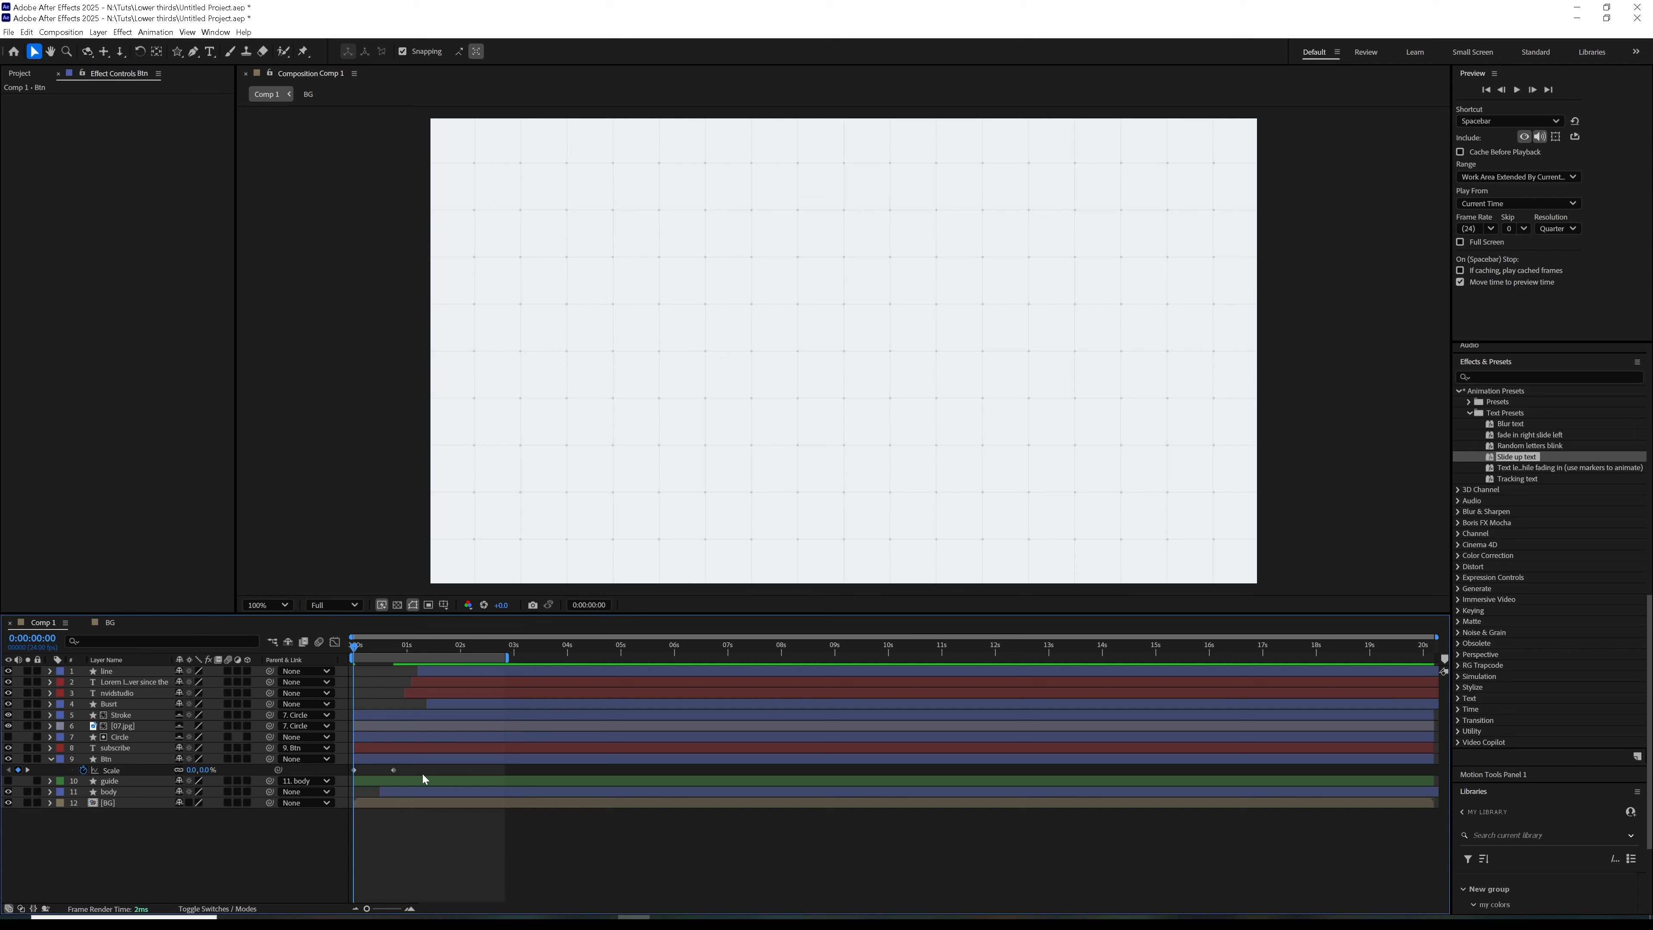
Easy-ease the Btn layer's two Scale keyframes and shape their speed curve to peak near the start
{"action": "key", "text": "Return"}
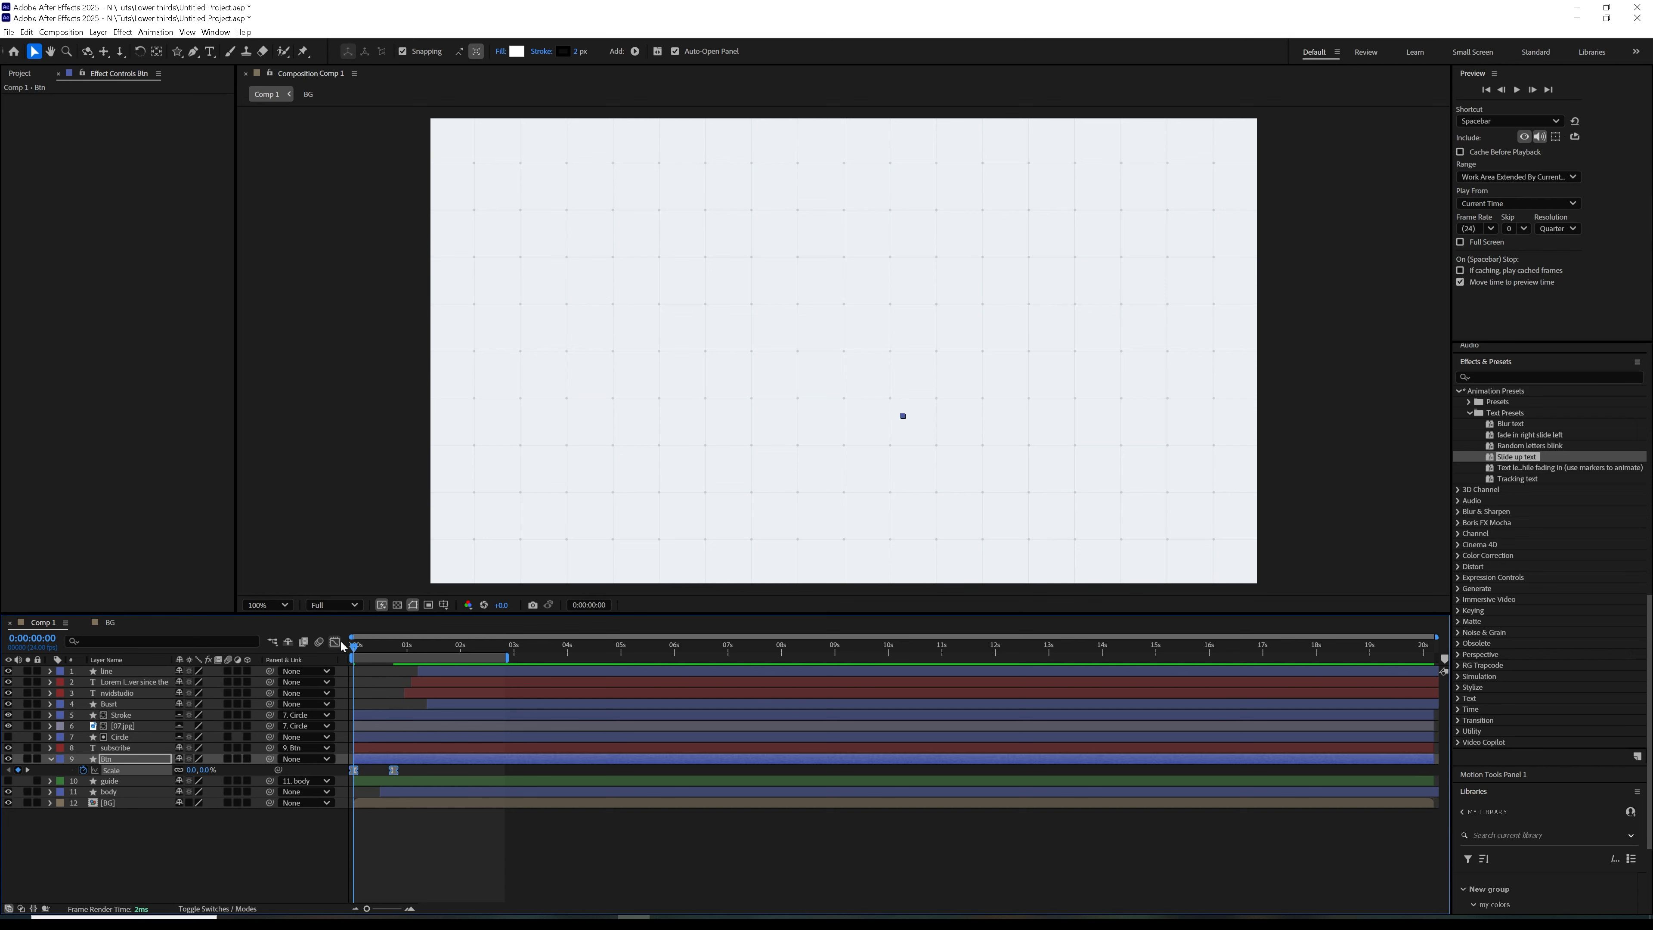
{"action": "left_click", "coordinate": [336, 642]}
{"action": "left_click_drag", "start_coordinate": [386, 867], "coordinate": [355, 868]}
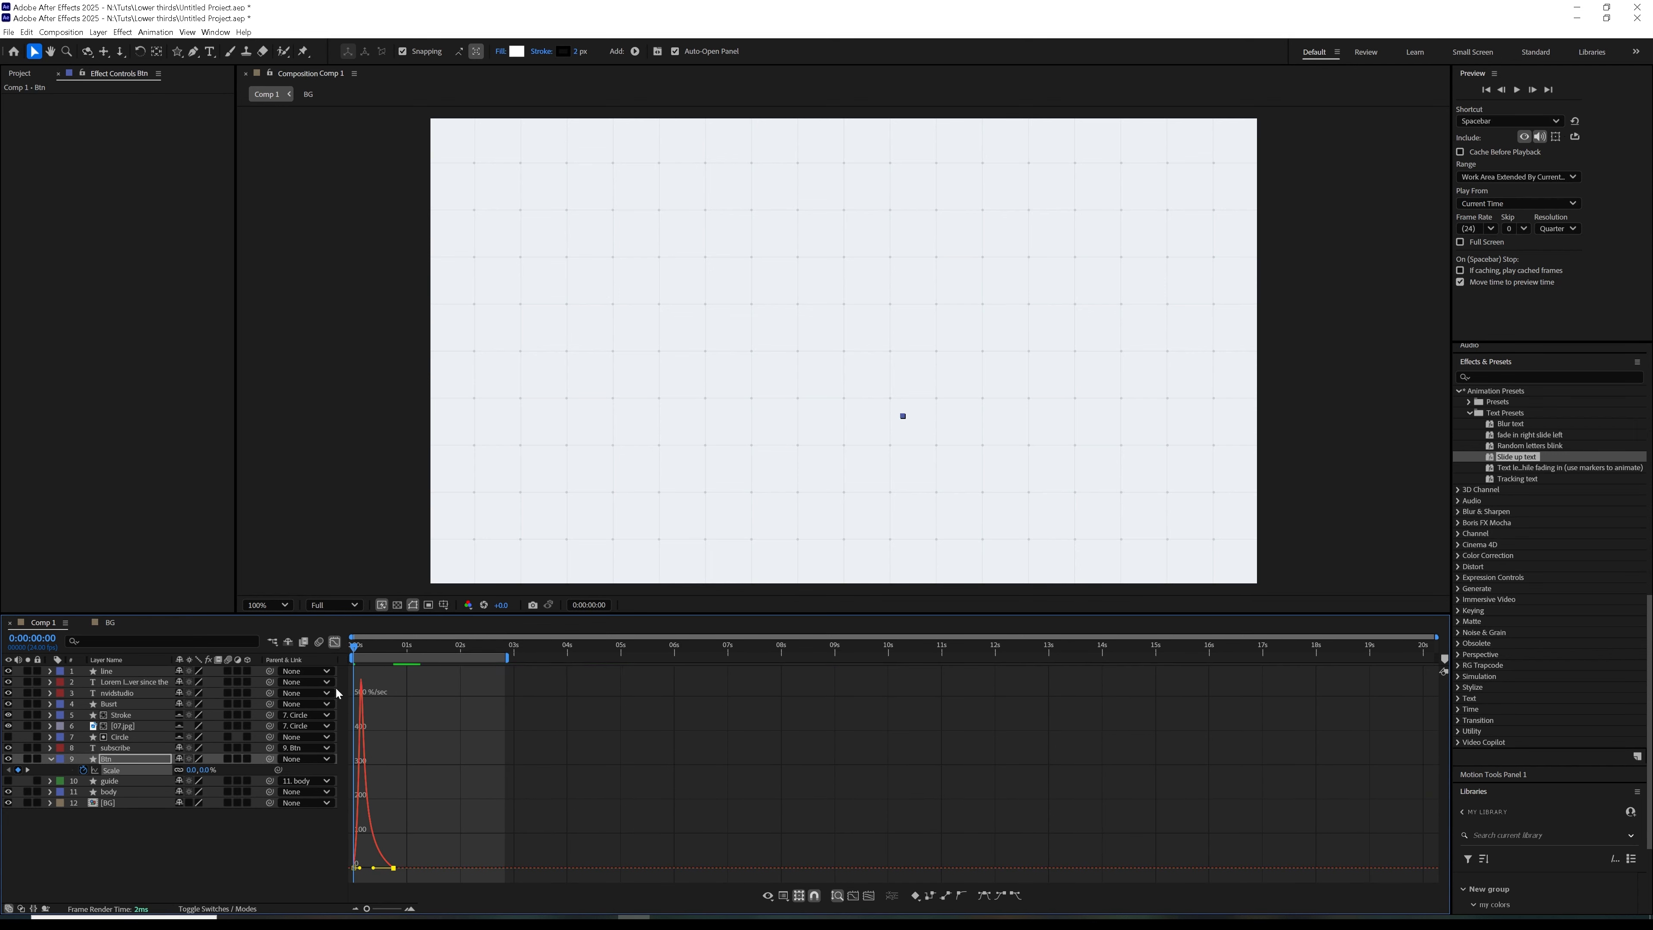
{"action": "left_click", "coordinate": [334, 643]}
Delay the Btn layer to start at about one second and preview the animation from the first frame
{"action": "key", "text": "space"}
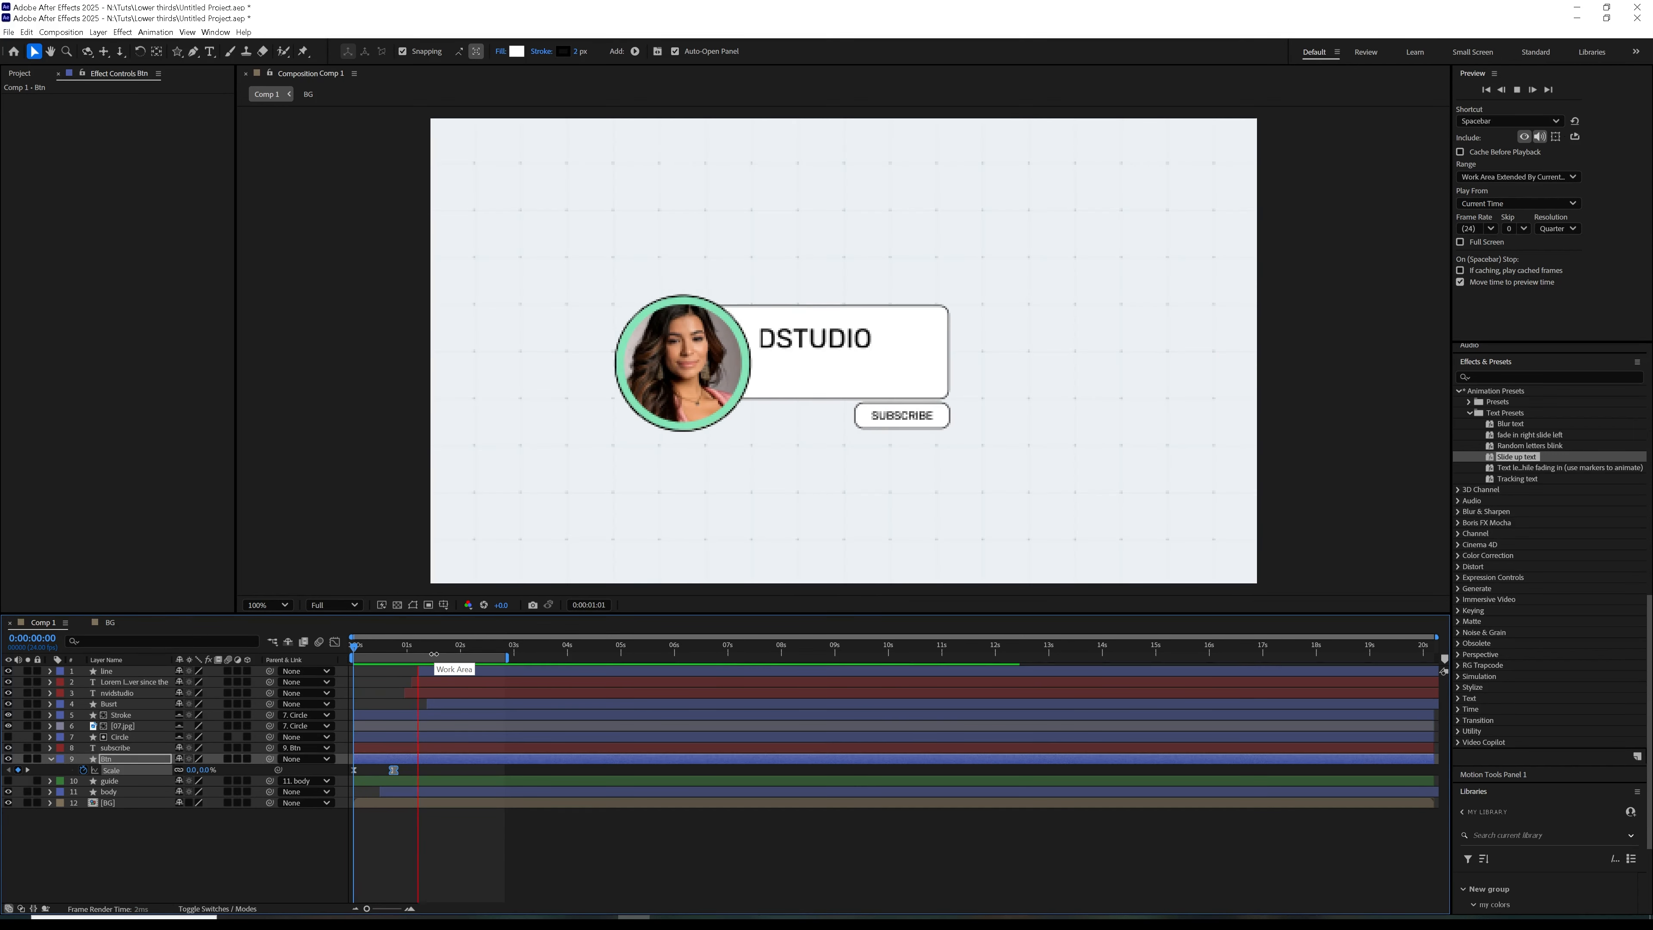
{"action": "left_click_drag", "start_coordinate": [414, 756], "coordinate": [463, 763]}
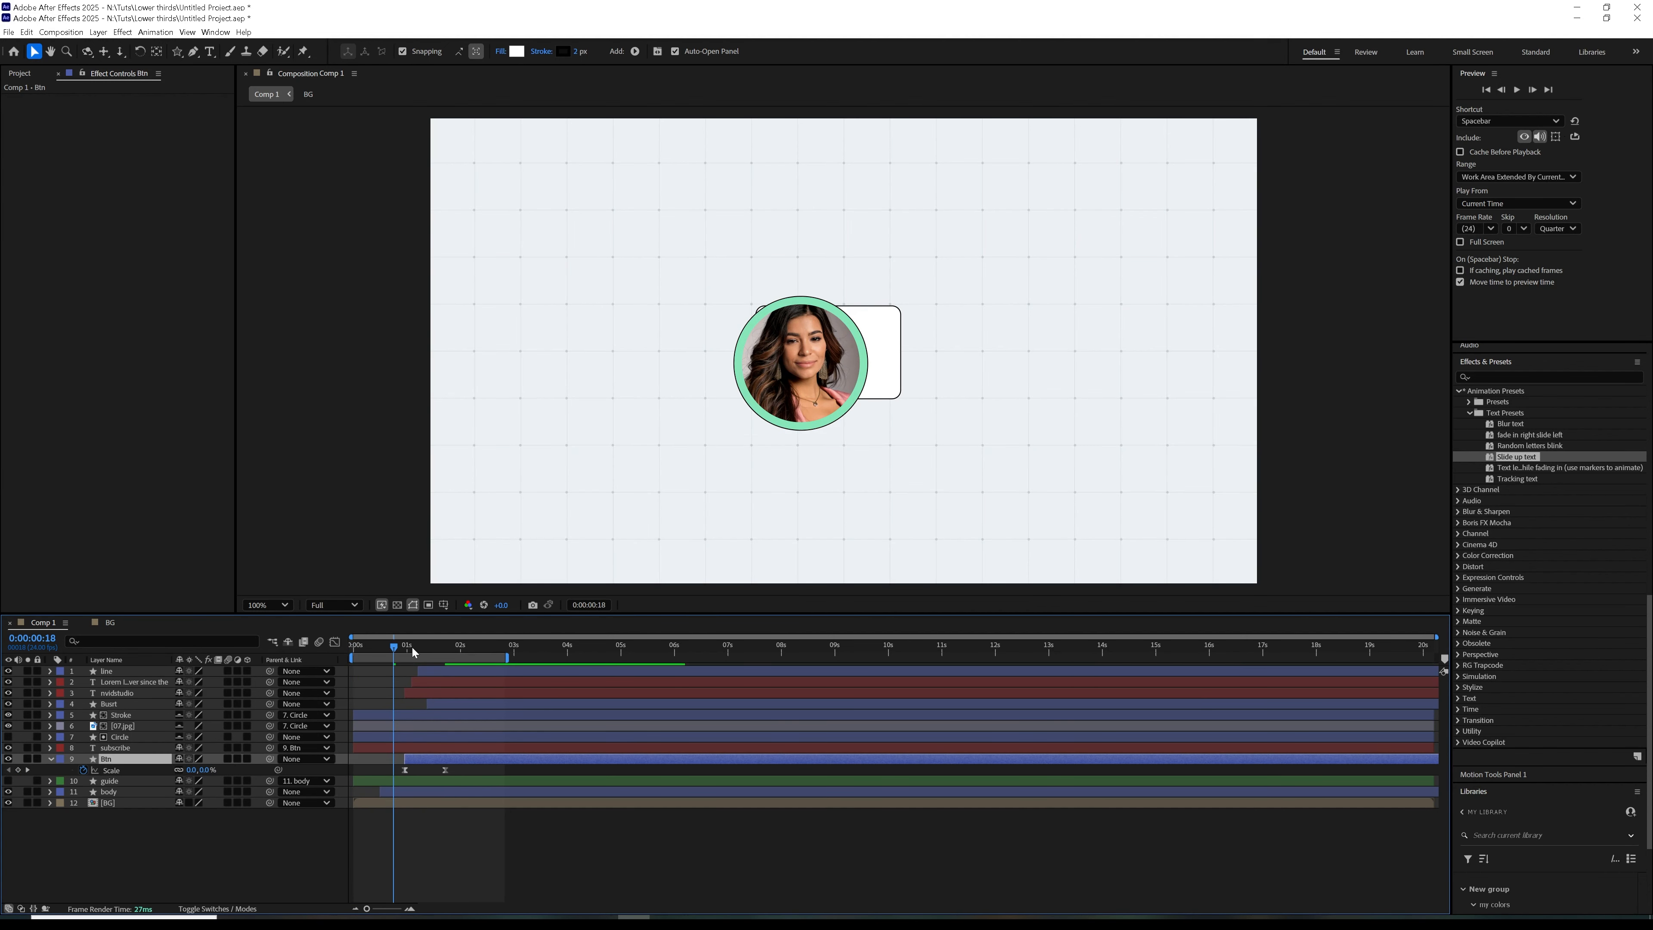
{"action": "left_click_drag", "start_coordinate": [355, 646], "coordinate": [353, 696]}
{"action": "key", "text": "Home"}
{"action": "key", "text": "space"}
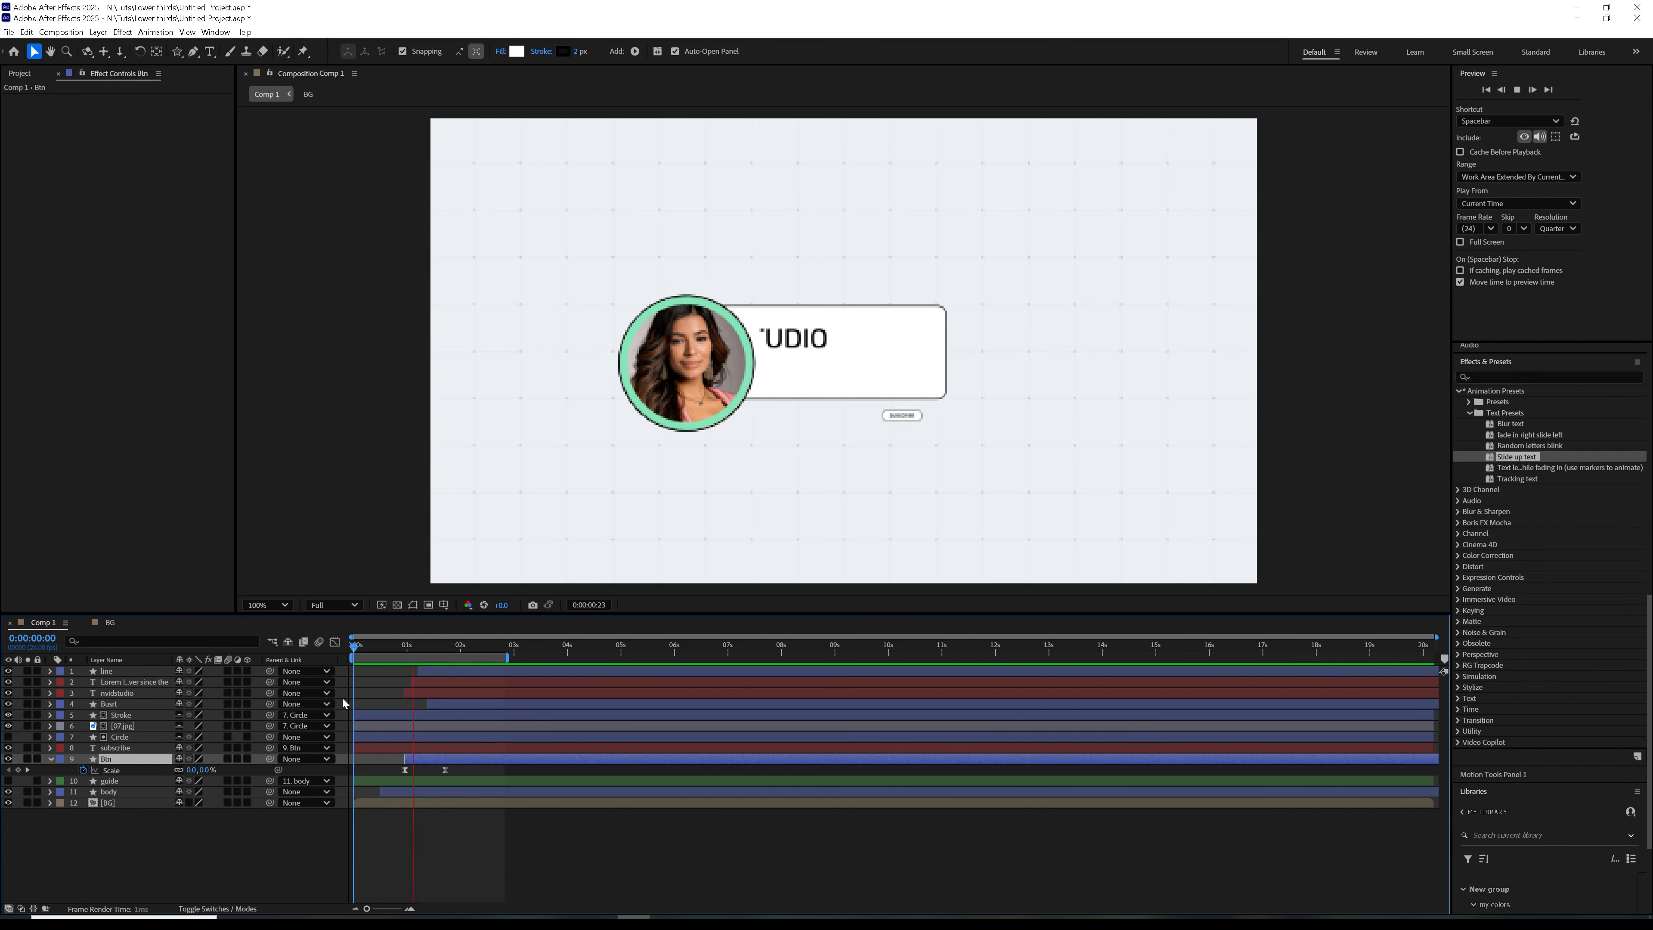
Duplicate the Btn layer and place the copy just left of the original subscribe button
{"action": "left_click", "coordinate": [427, 762]}
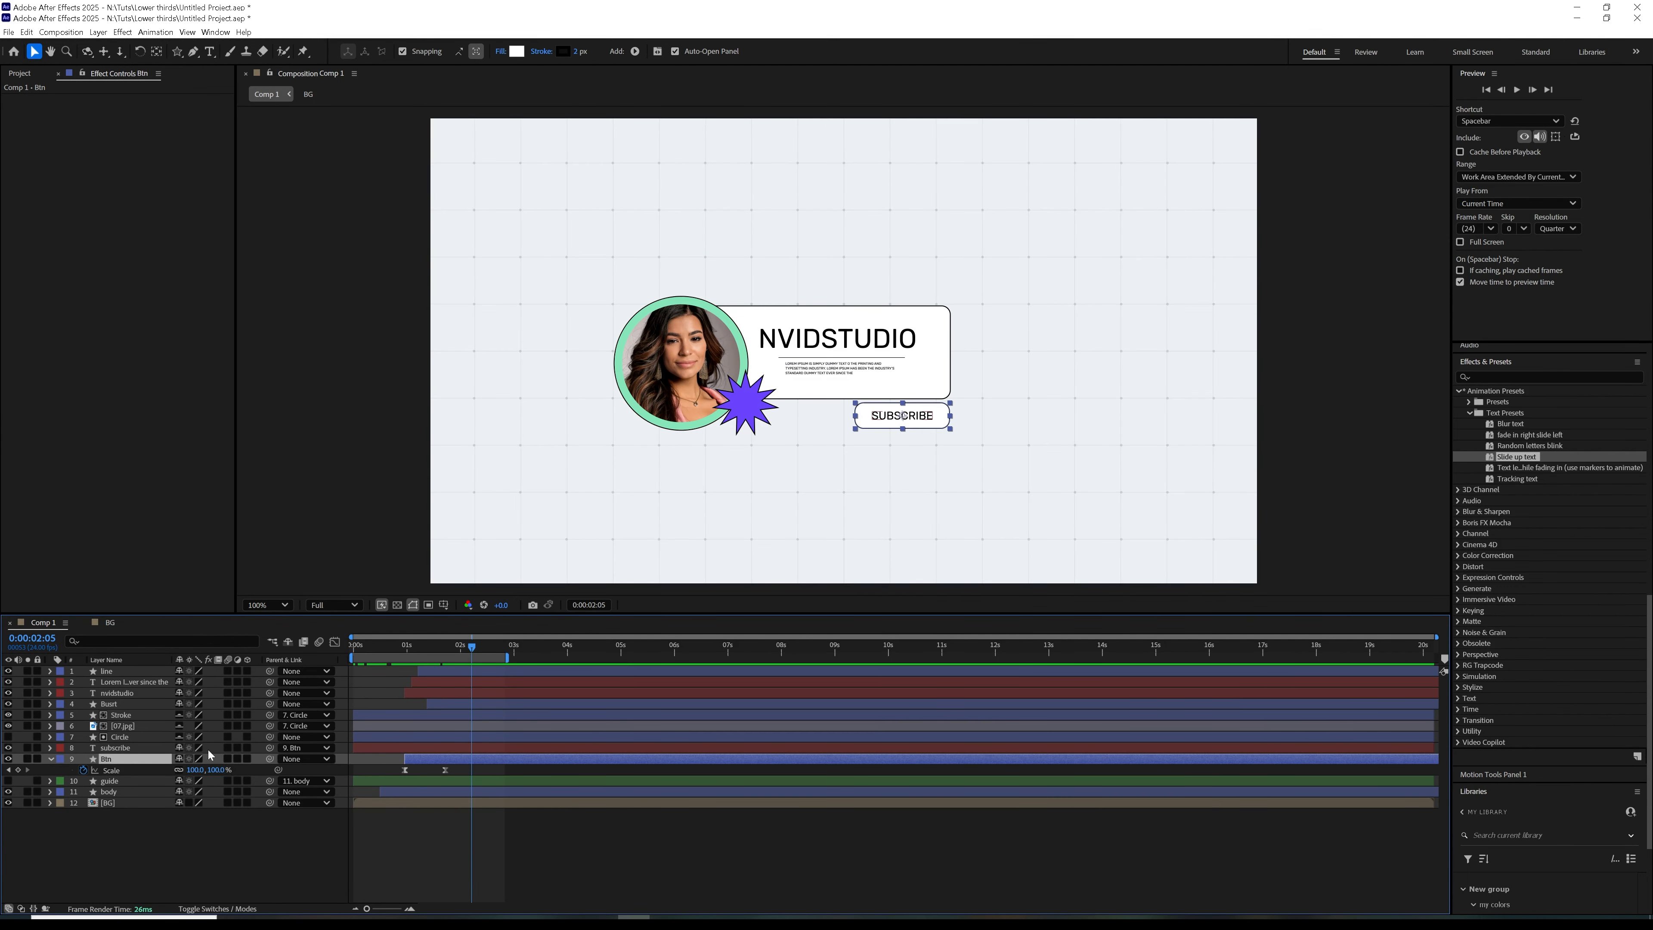
{"action": "key", "text": "ctrl+d"}
{"action": "left_click_drag", "start_coordinate": [935, 423], "coordinate": [835, 421]}
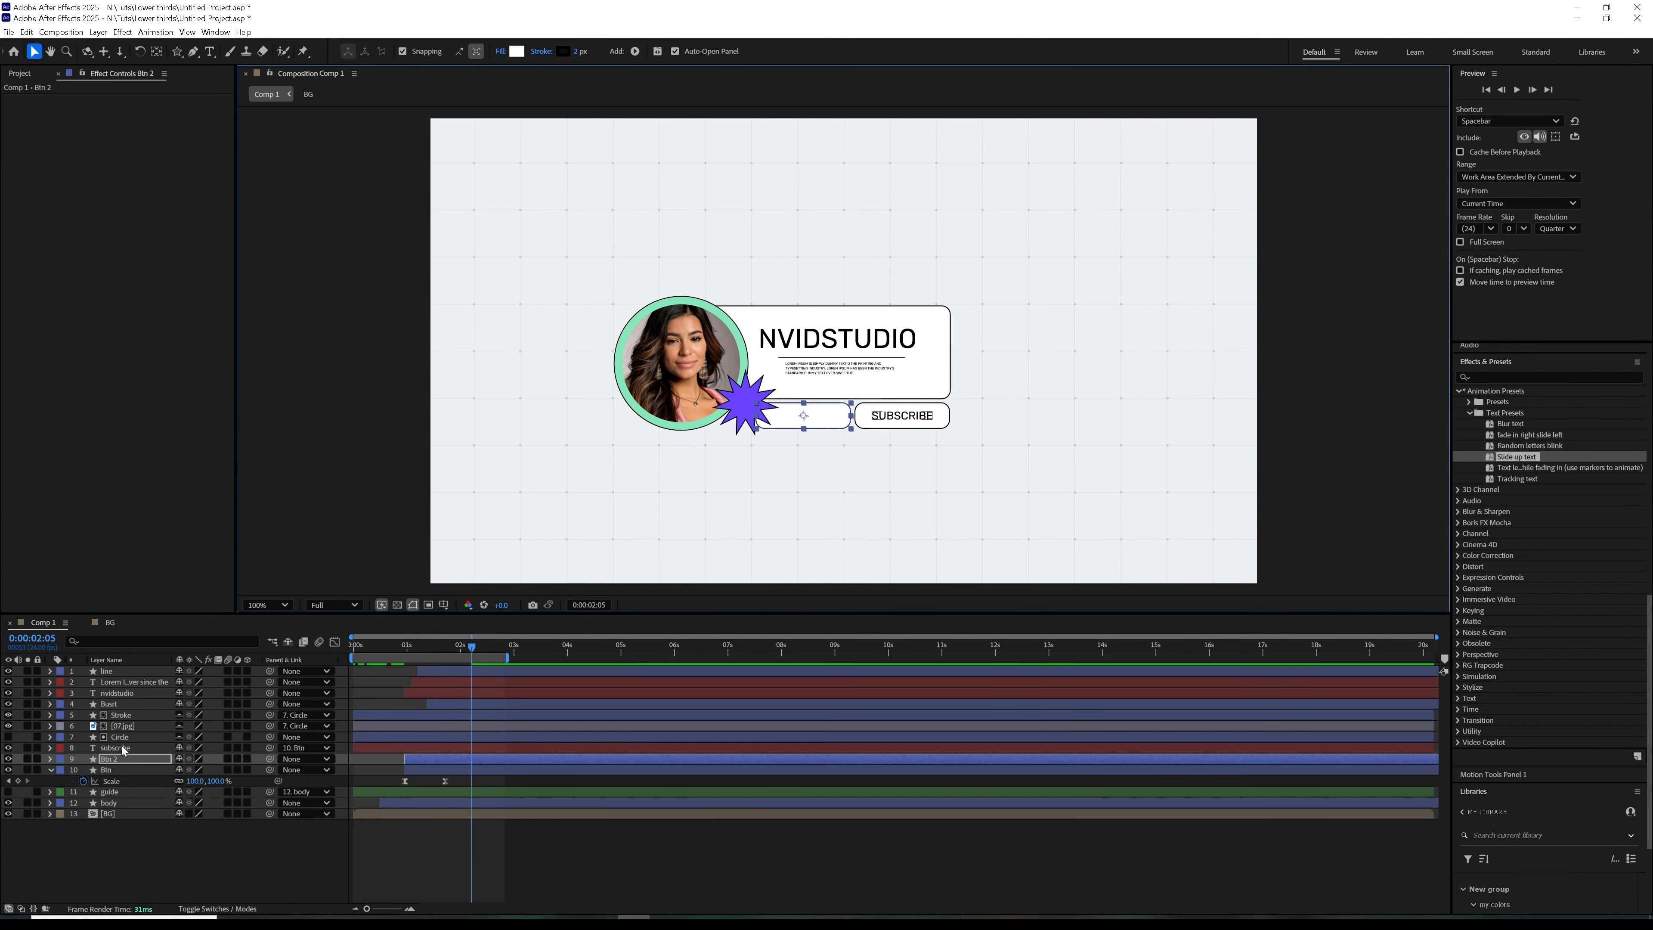
{"action": "key", "text": "Return"}
{"action": "left_click", "coordinate": [52, 771]}
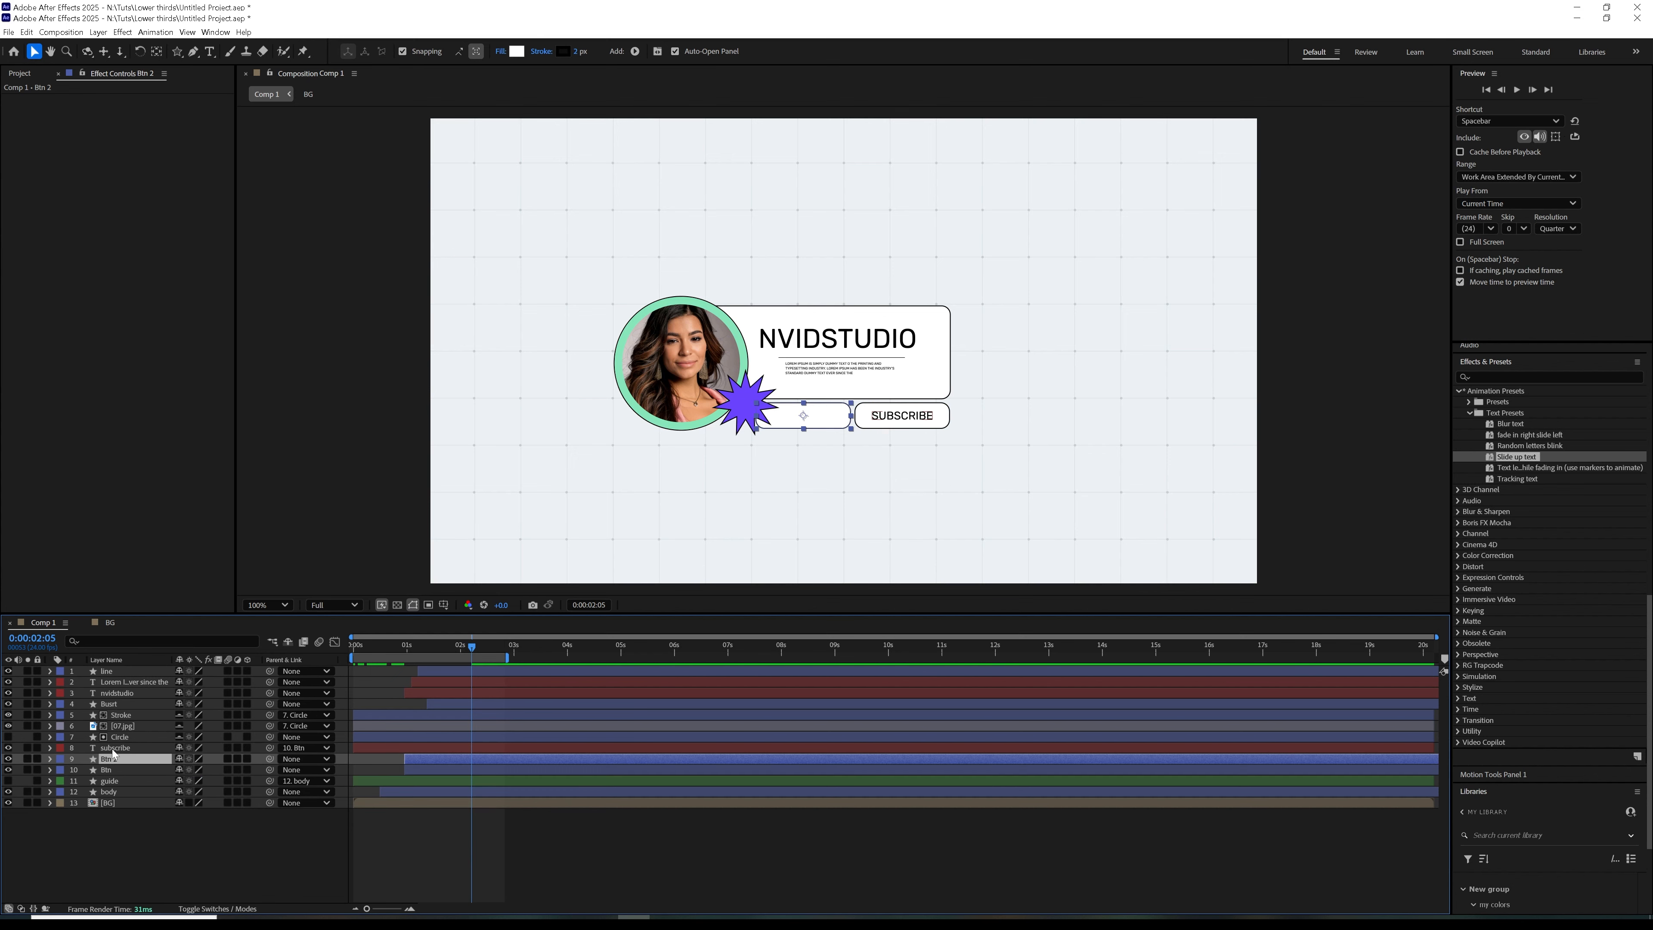
Duplicate the subscribe text layer and move the copy onto the empty duplicate button
{"action": "left_click", "coordinate": [117, 749]}
{"action": "key", "text": "ctrl+d"}
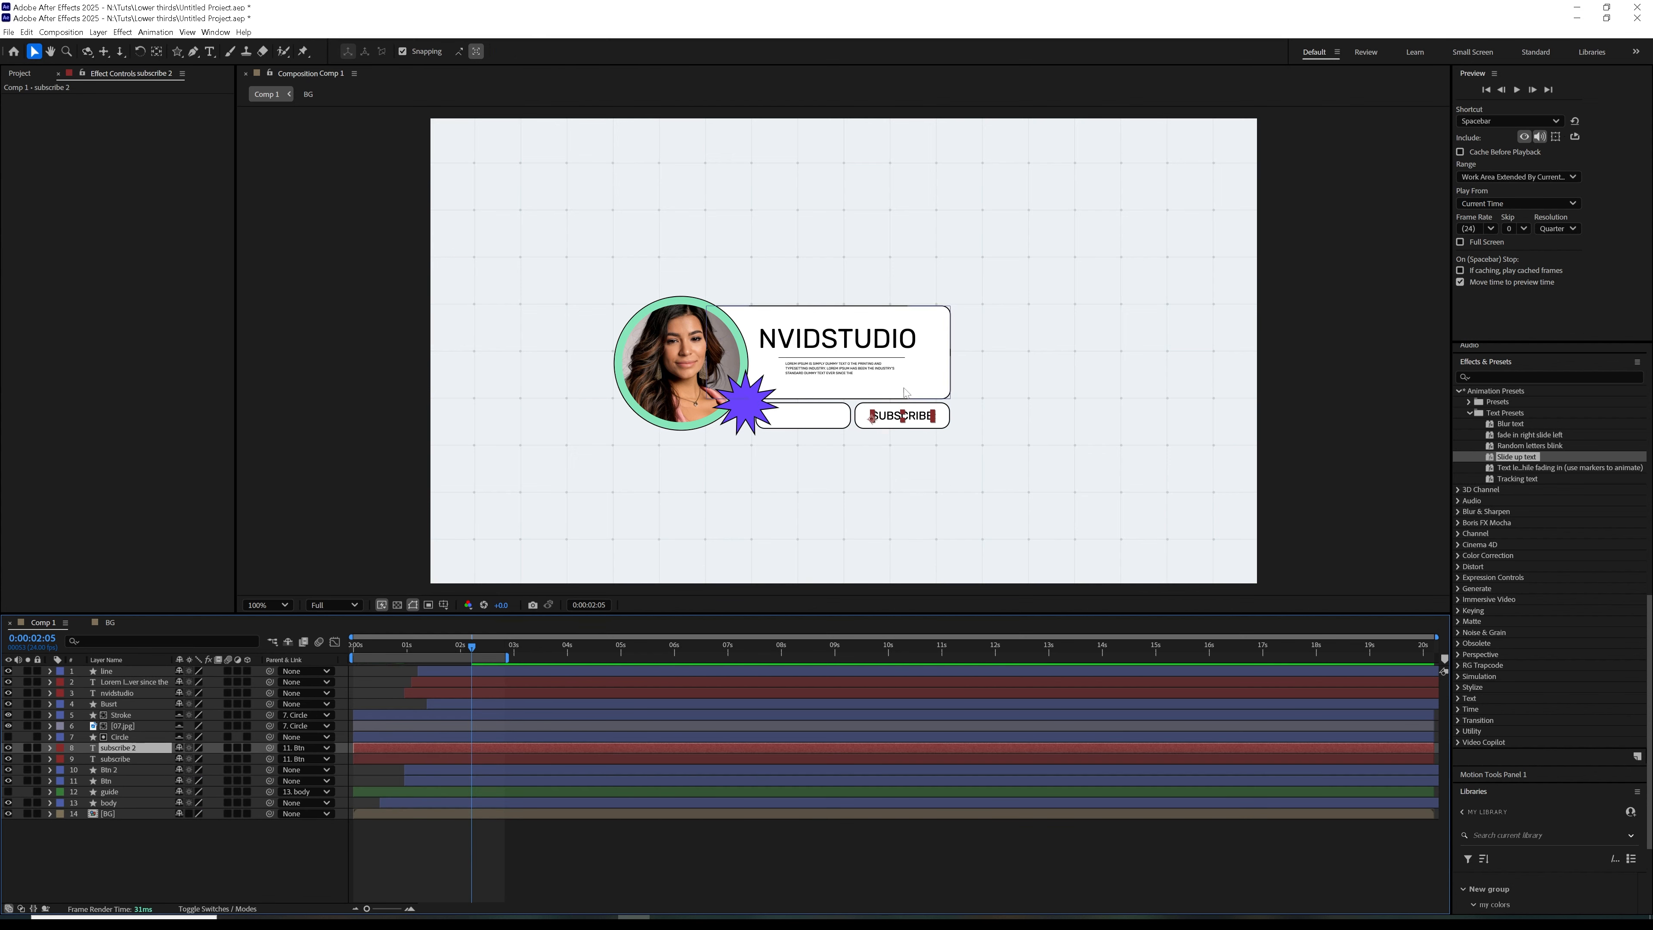
{"action": "left_click_drag", "start_coordinate": [915, 420], "coordinate": [818, 420]}
{"action": "key", "text": "Return"}
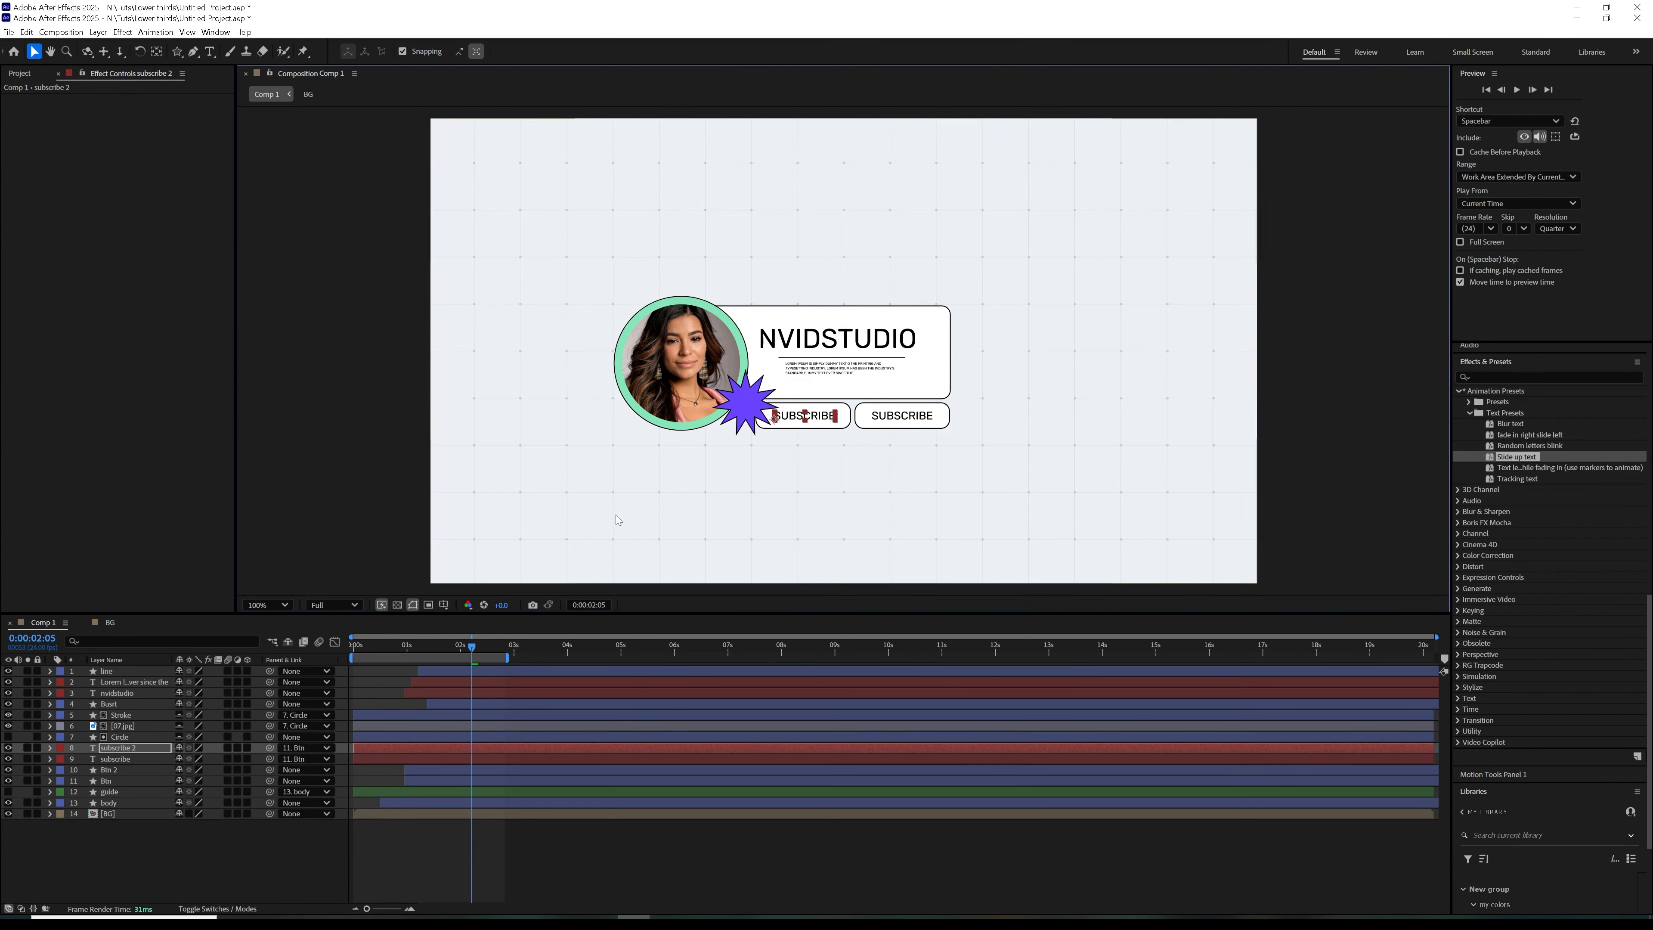
Reorder the button layers so subscribe 2 sits directly above Btn 2, and align those two on their horizontal centres
{"action": "mouse_move", "coordinate": [121, 754]}
{"action": "left_mouse_down"}
{"action": "mouse_move", "coordinate": [120, 773]}
{"action": "mouse_move", "coordinate": [121, 754]}
{"action": "left_mouse_up"}
{"action": "left_click", "coordinate": [113, 782]}
{"action": "left_click", "coordinate": [123, 769]}
{"action": "left_click", "coordinate": [117, 781], "text": "shift"}
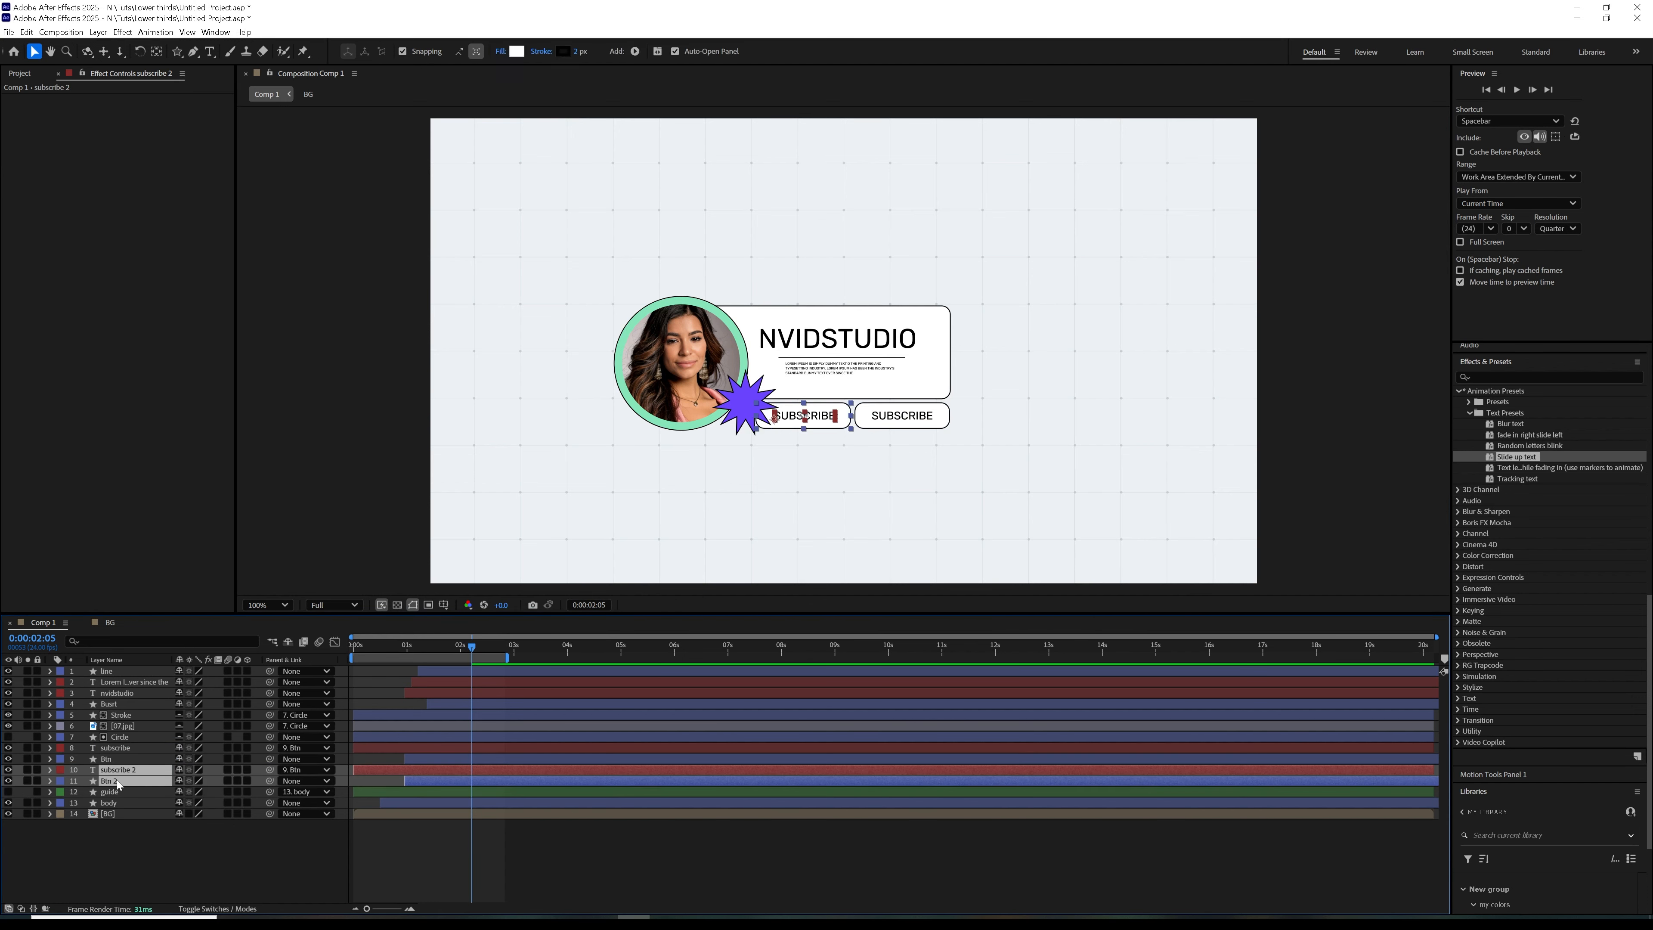
{"action": "scroll", "coordinate": [1551, 515], "scroll_direction": "down", "scroll_amount": 5}
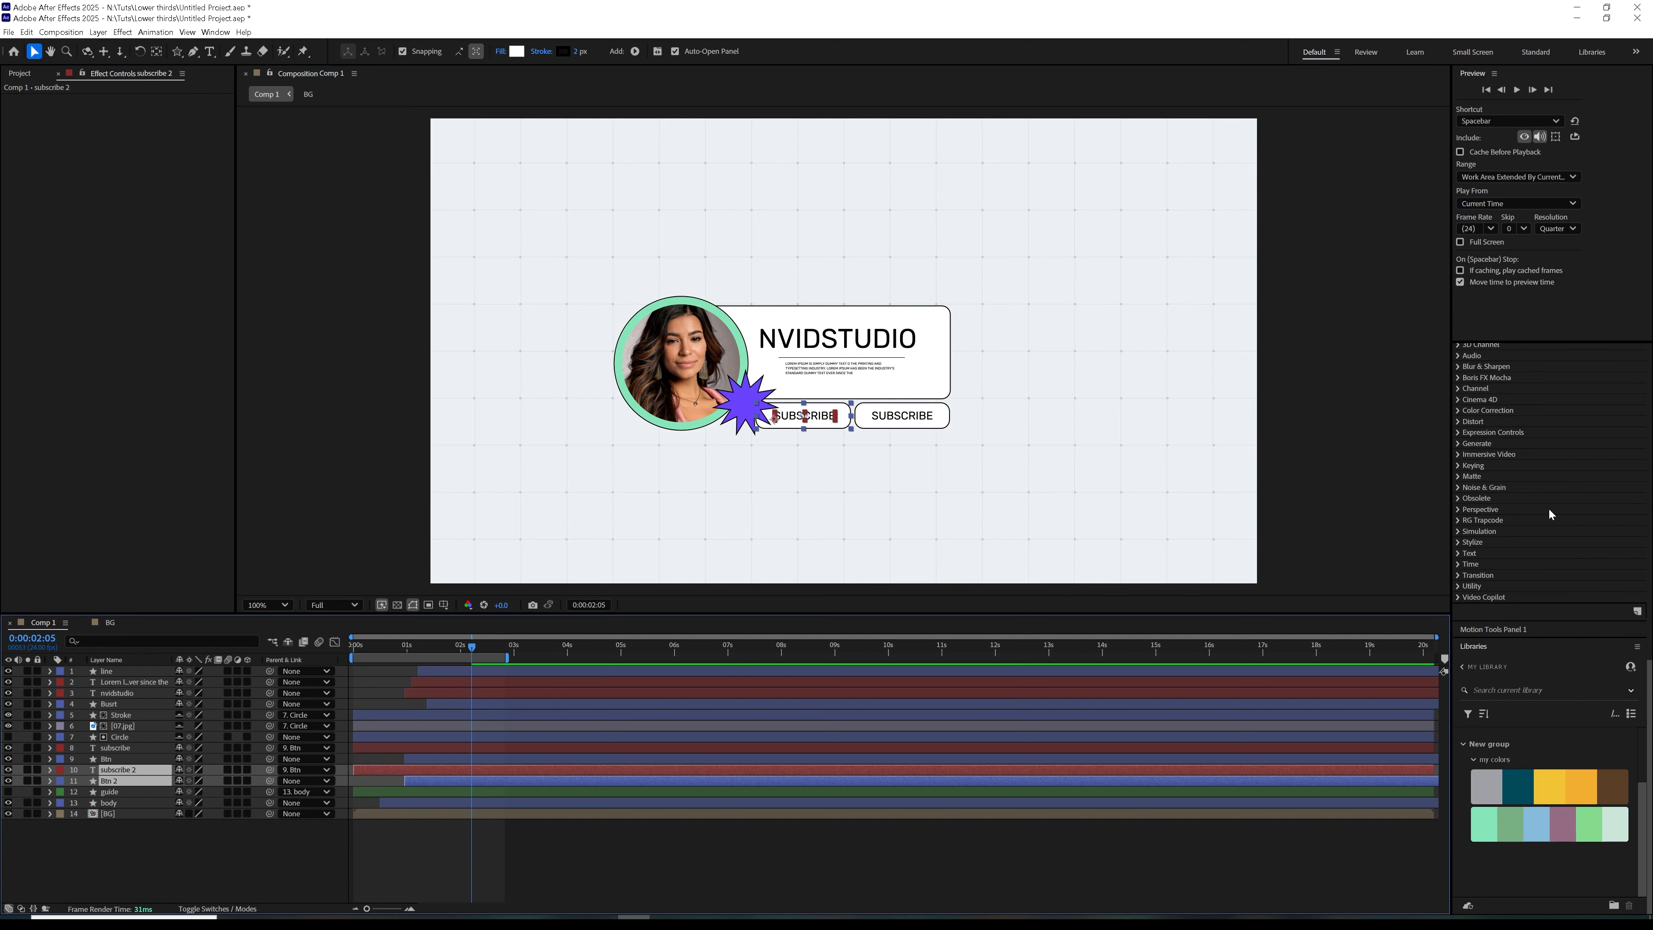
{"action": "scroll", "coordinate": [1509, 521], "scroll_direction": "up", "scroll_amount": 10}
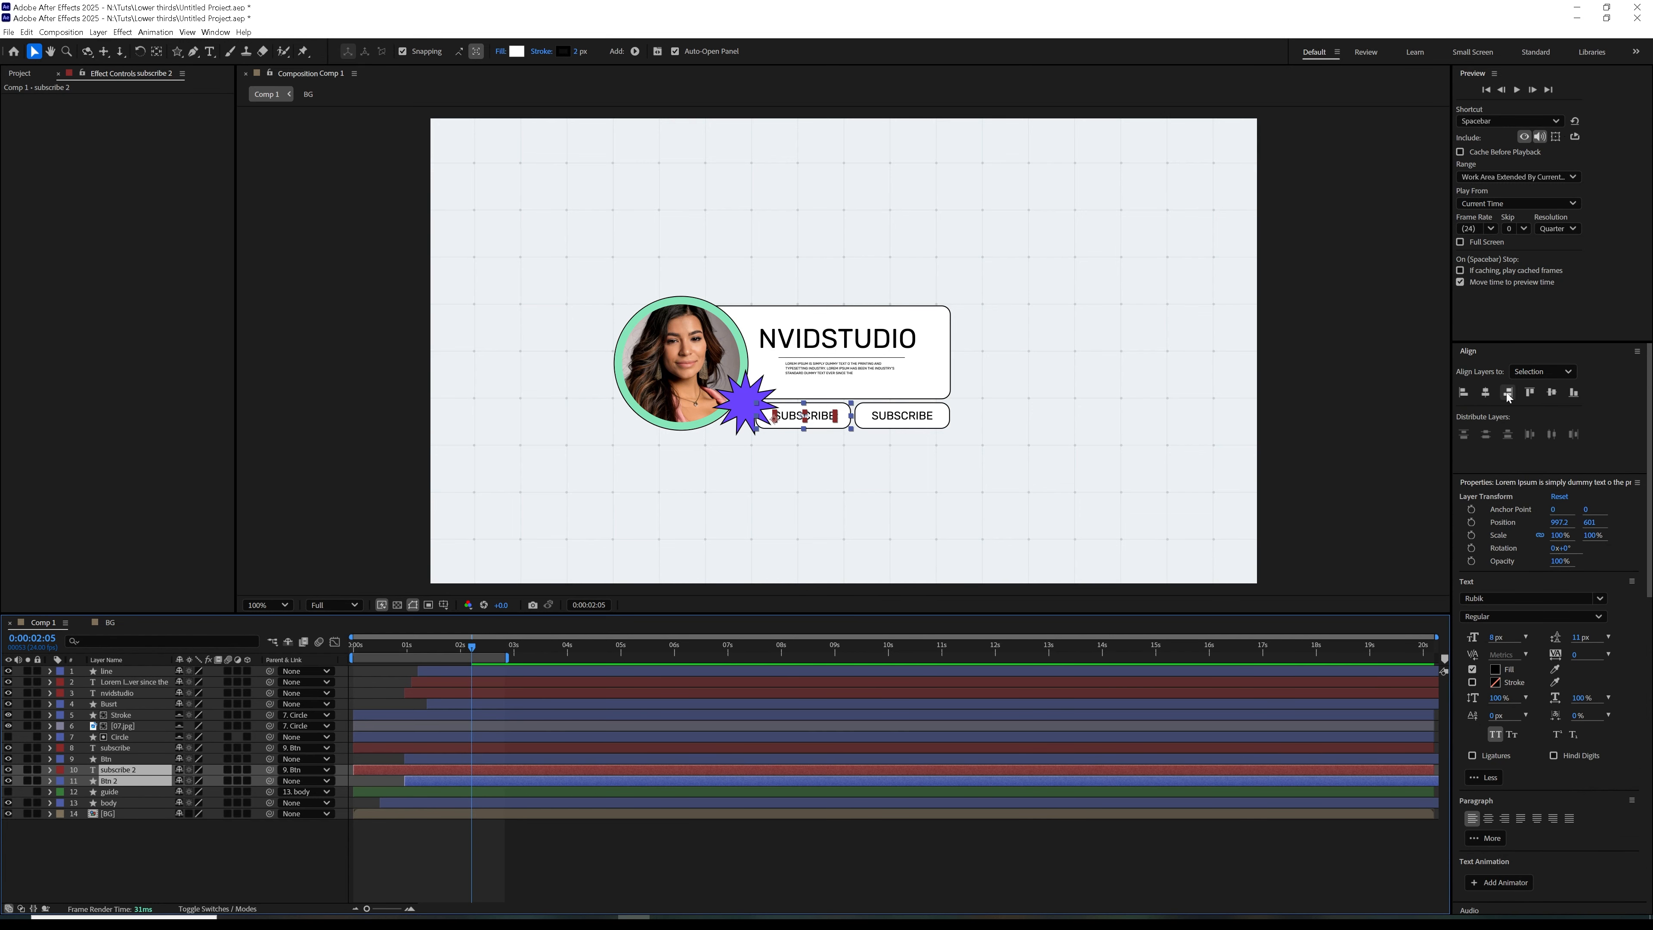
{"action": "left_click", "coordinate": [1487, 393]}
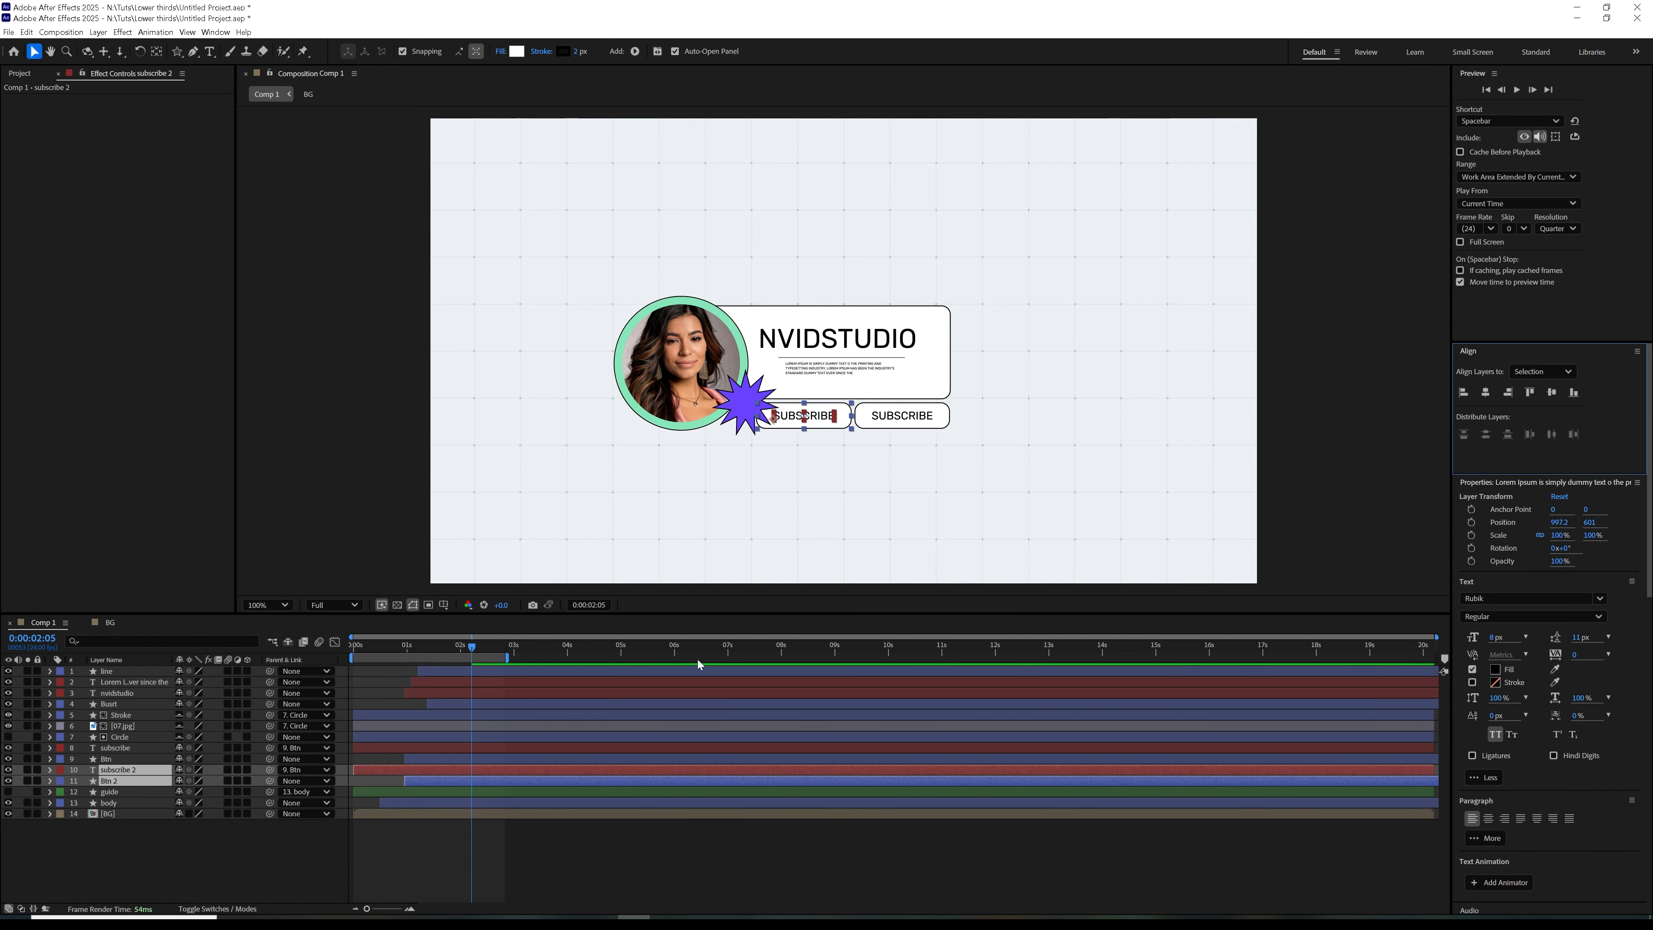
{"action": "left_click", "coordinate": [138, 842]}
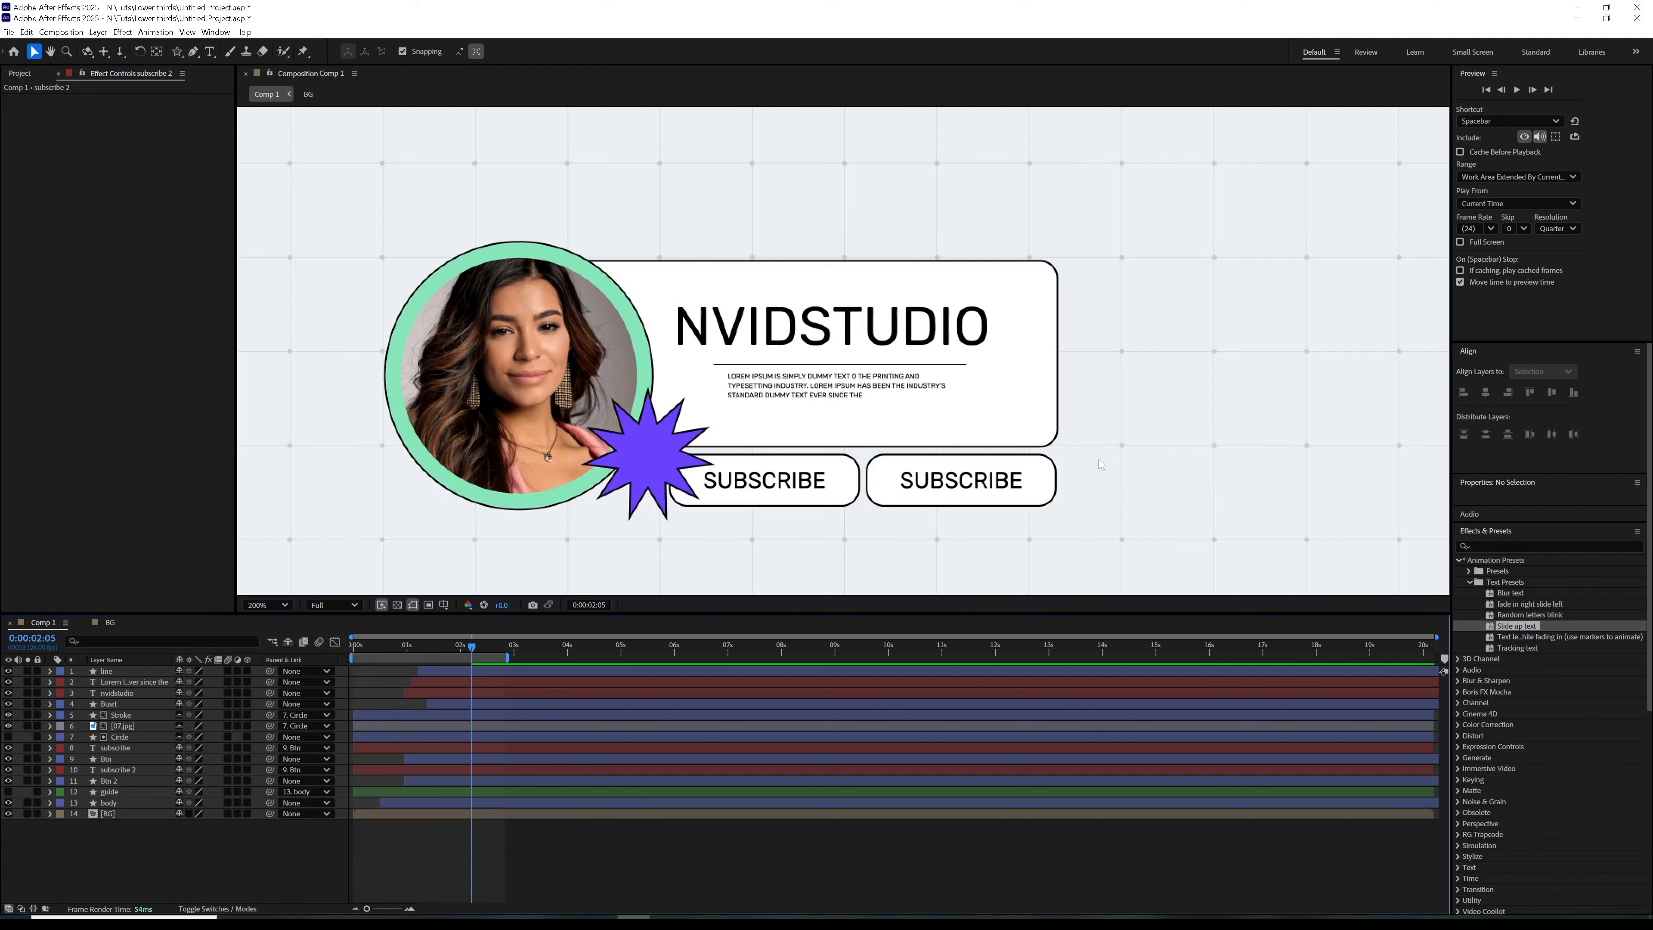
Move the subscribe 2 and Btn 2 layers above the star badge layer in the layer stack
{"action": "left_click", "coordinate": [127, 781]}
{"action": "left_click", "coordinate": [133, 775], "text": "ctrl"}
{"action": "left_click_drag", "start_coordinate": [132, 774], "coordinate": [128, 703]}
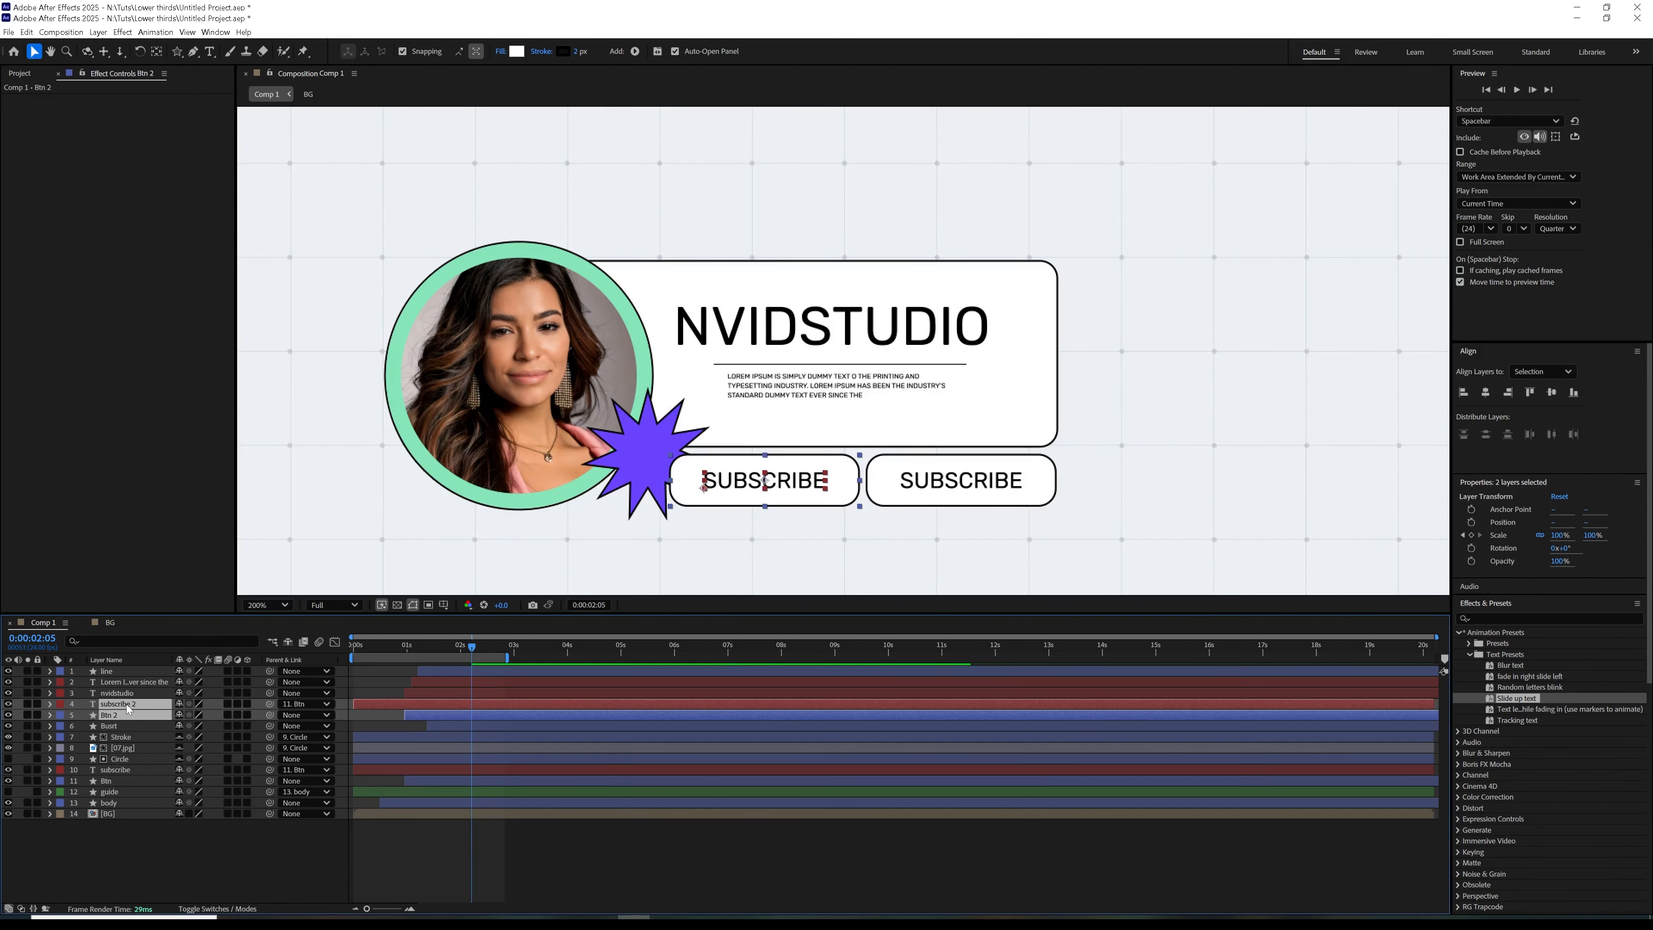
Replace the duplicate button's text with Like and align the text and Btn 2 on their horizontal centres
{"action": "double_click", "coordinate": [134, 705]}
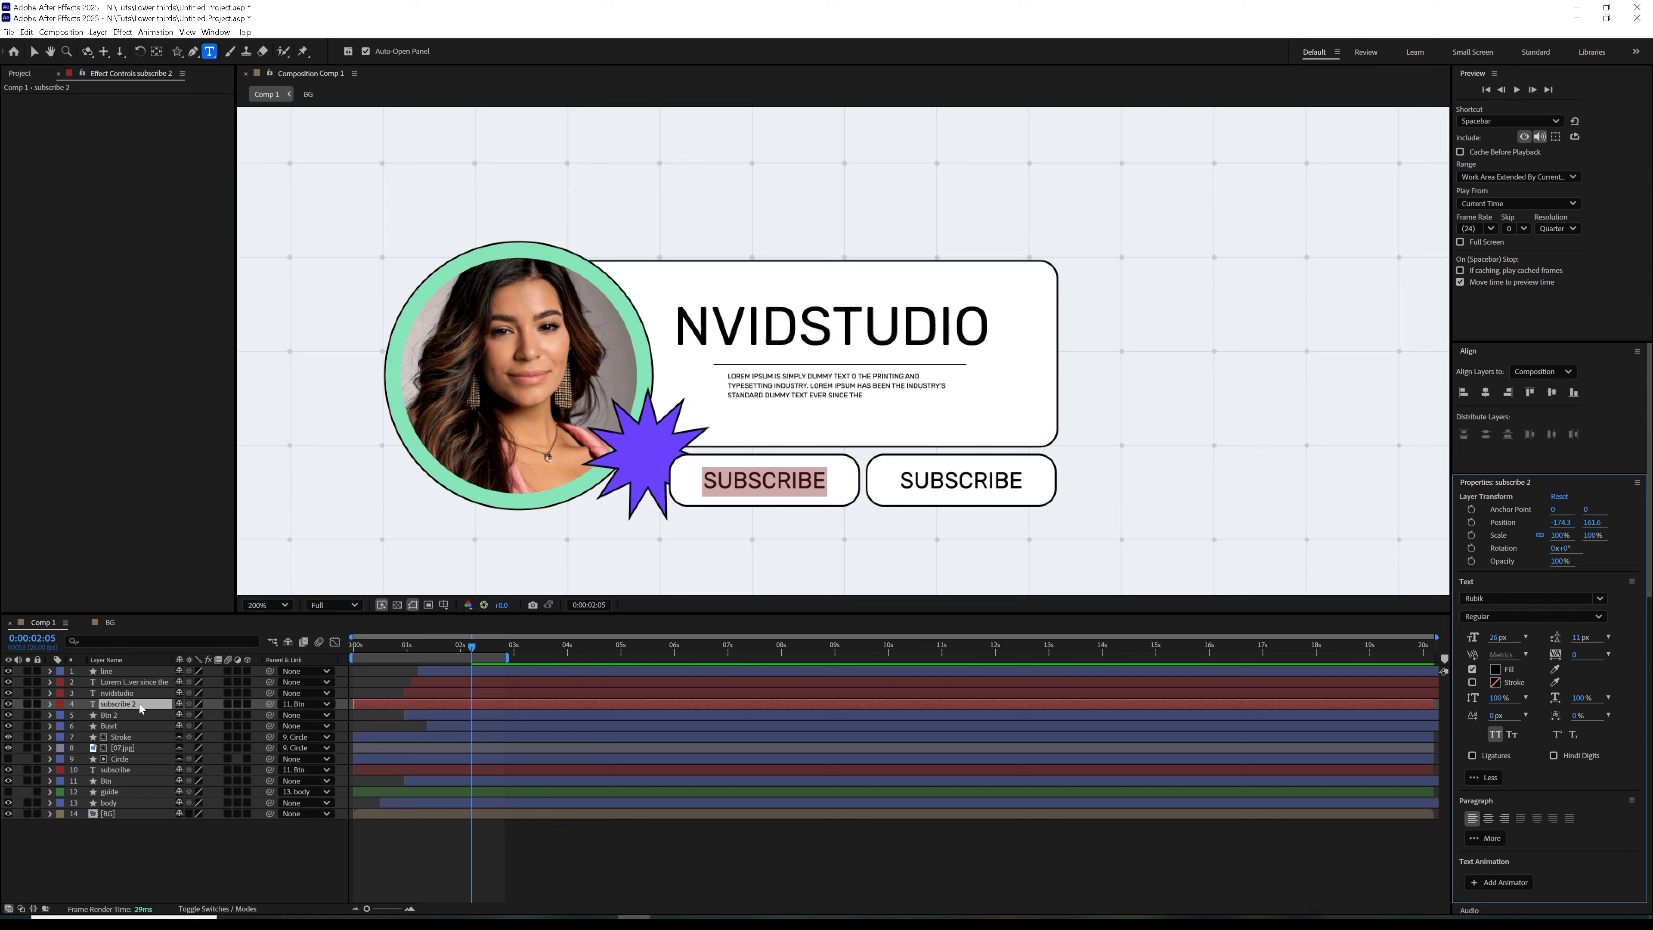
{"action": "type", "text": "Like"}
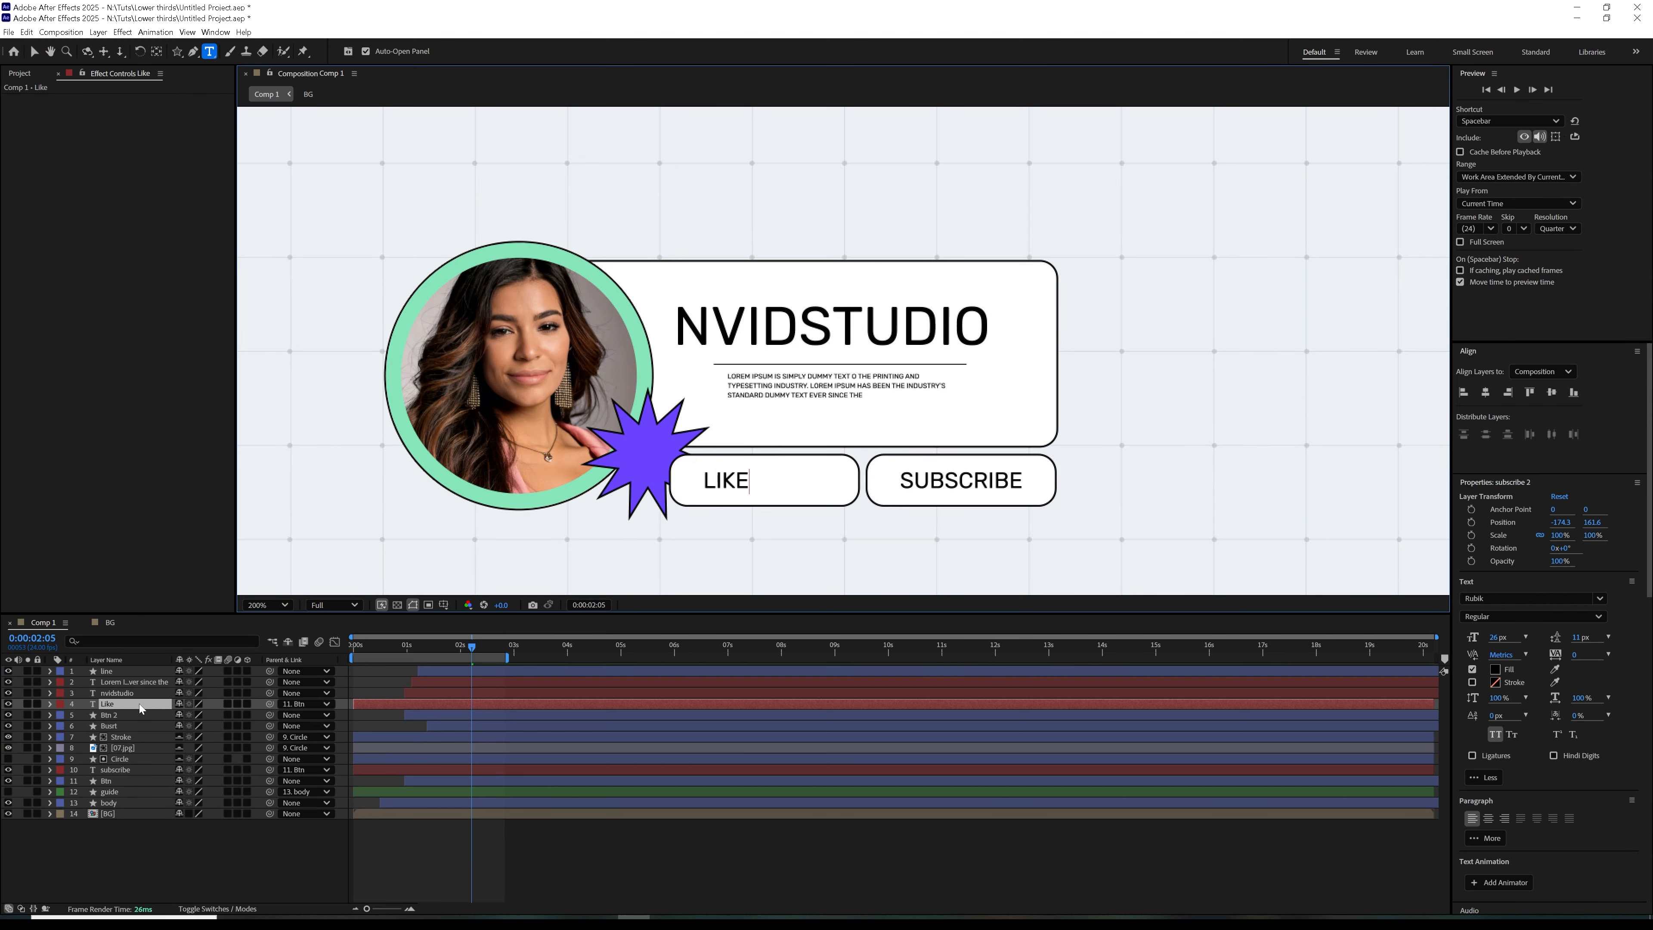
{"action": "left_click", "coordinate": [544, 706]}
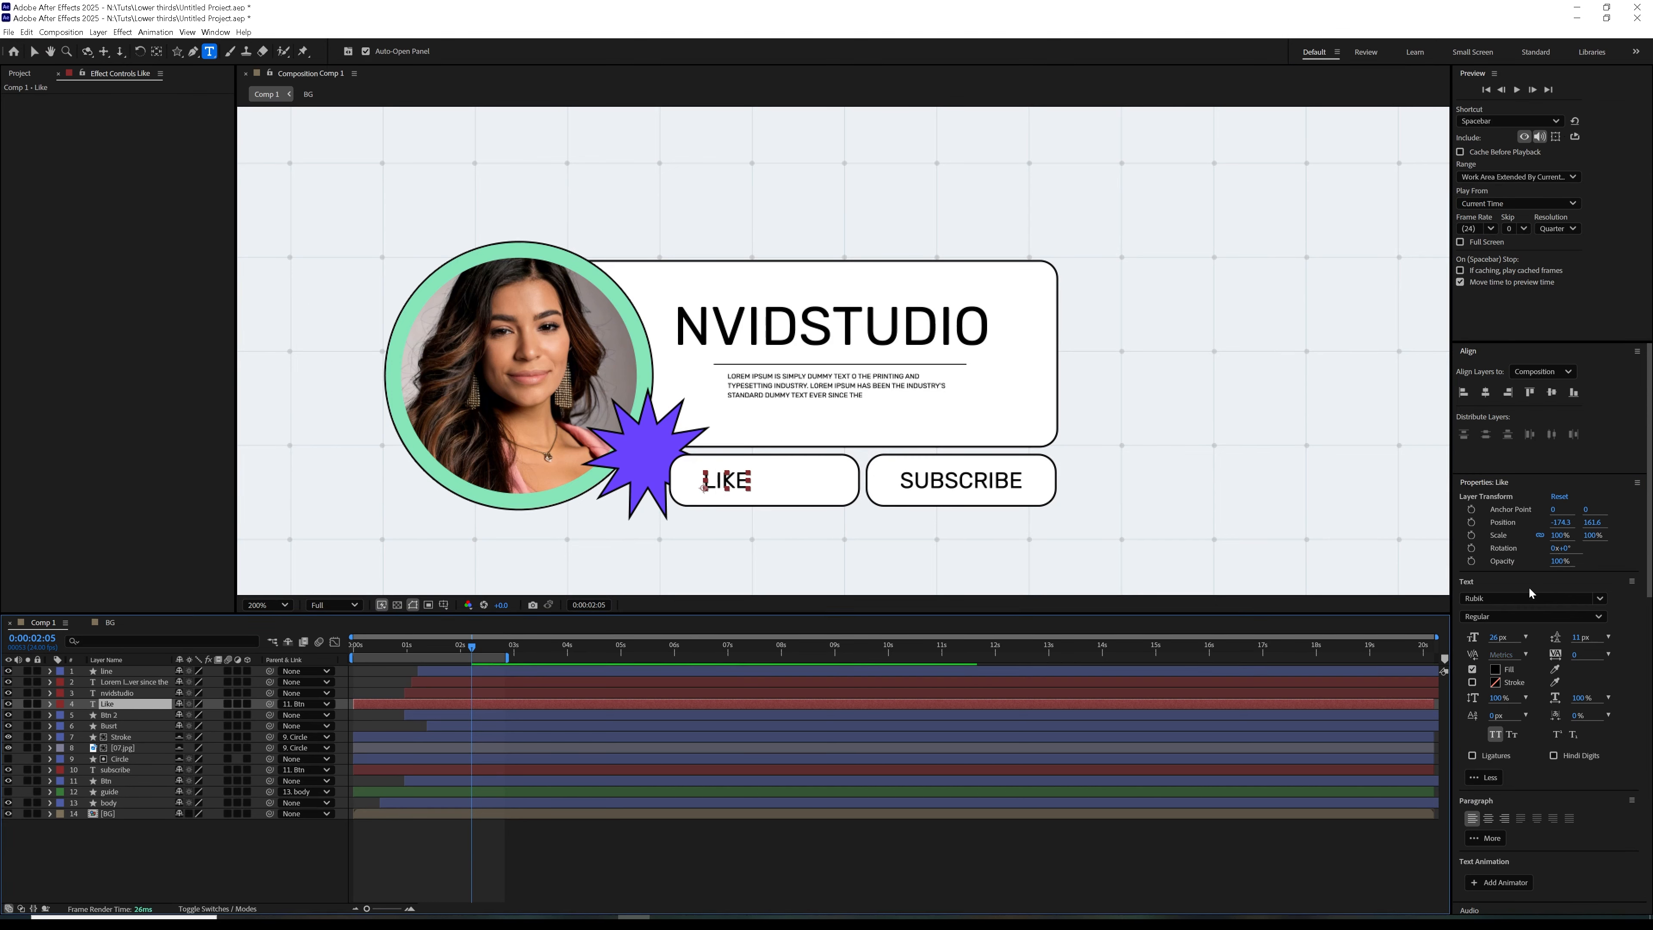
{"action": "left_click", "coordinate": [544, 714], "text": "ctrl"}
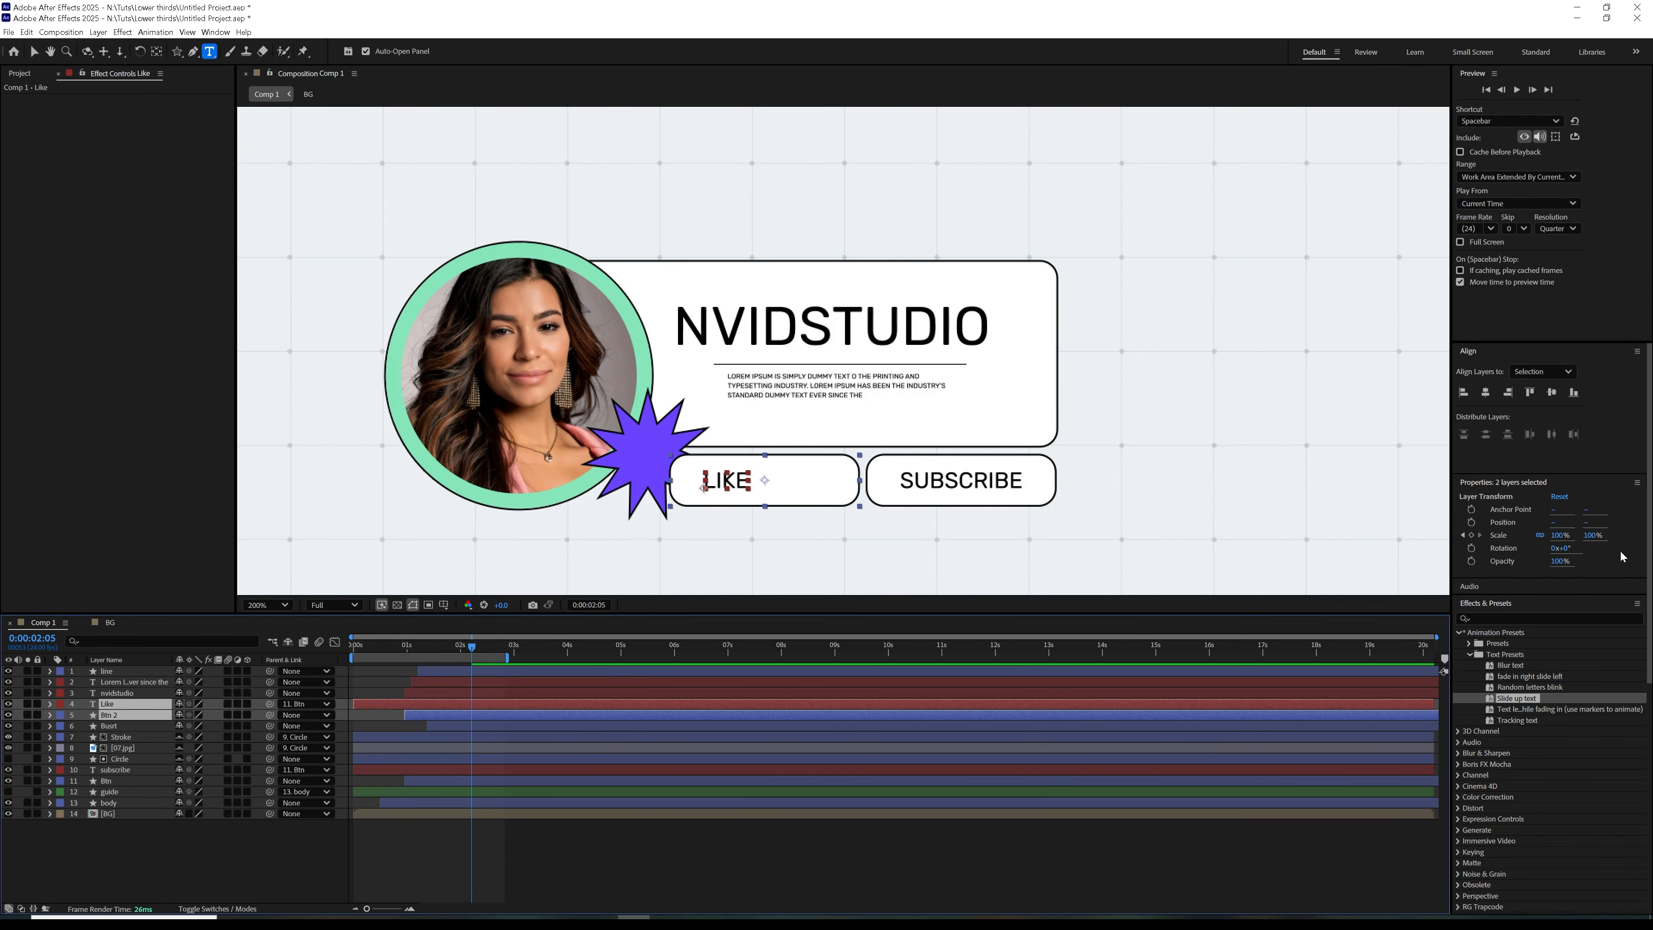
{"action": "left_click", "coordinate": [1491, 392]}
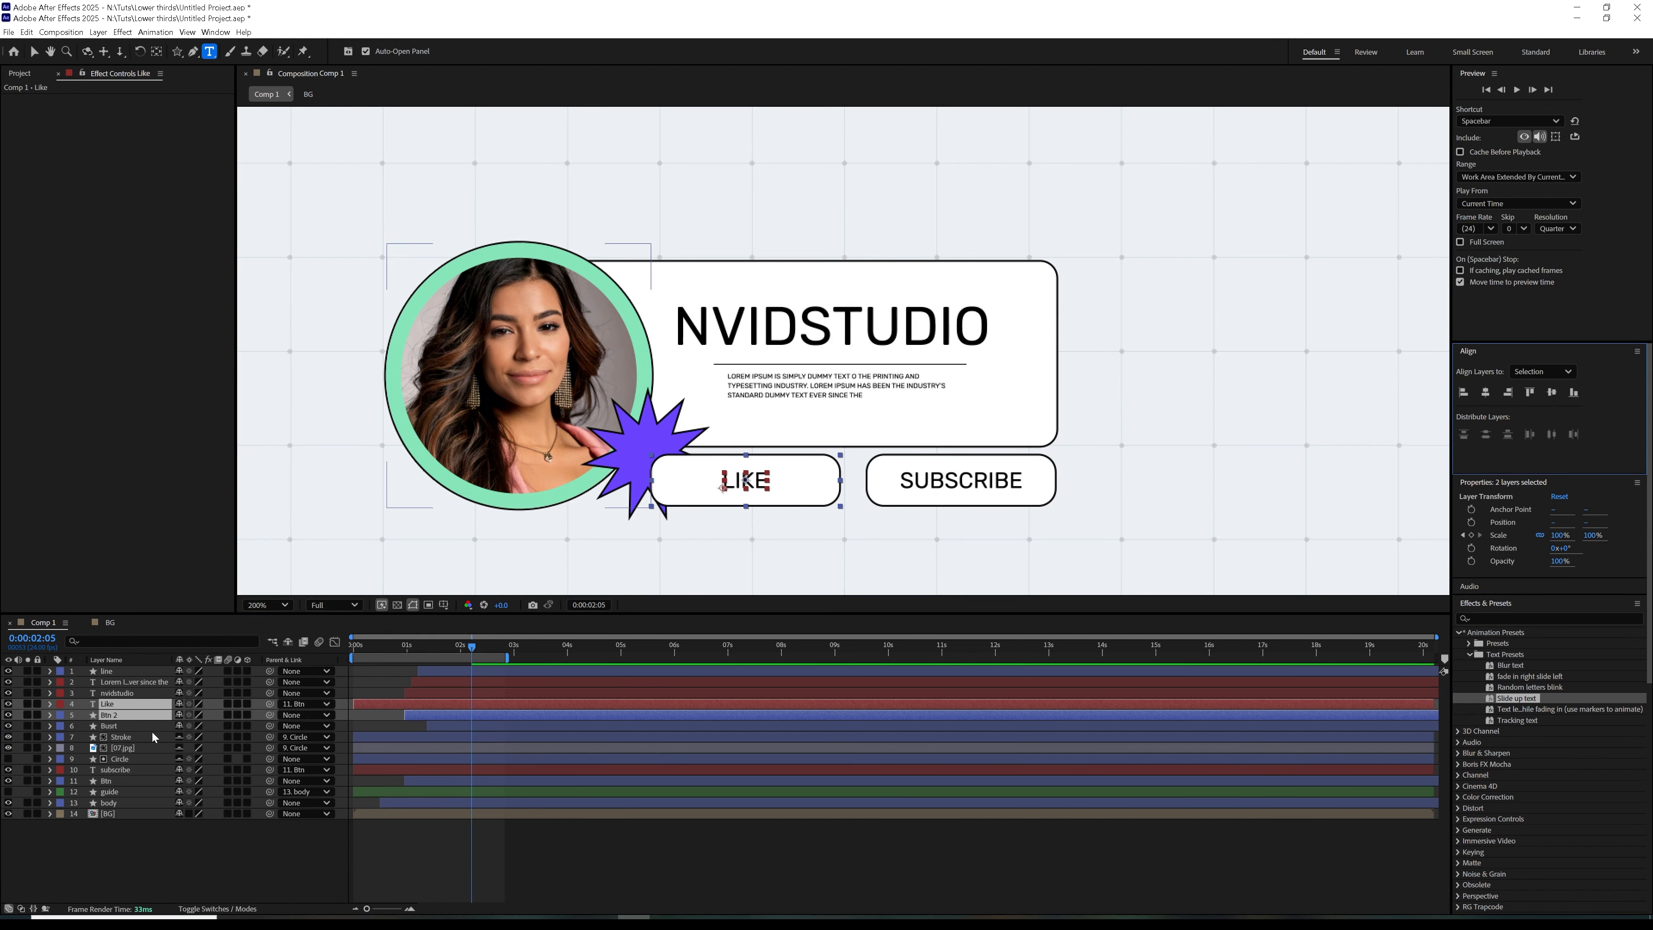
Move the Like text and its Btn 2 shape together horizontally, closer to the Subscribe button, leaving a narrow gap
{"action": "left_click", "coordinate": [151, 716]}
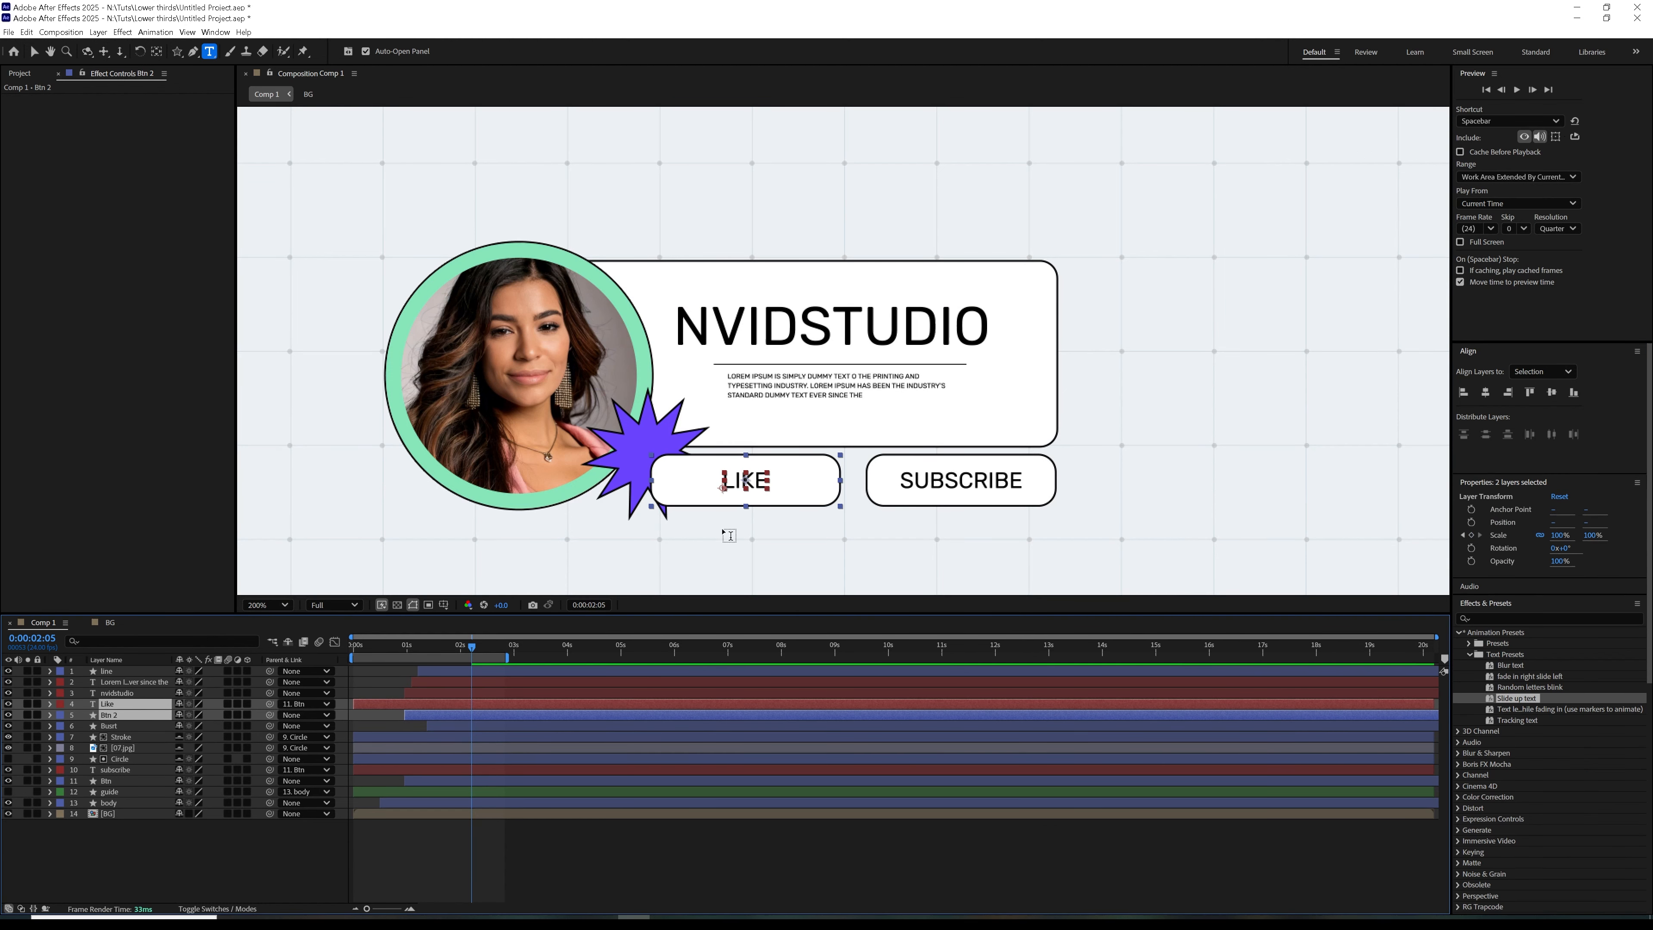
{"action": "key", "text": "v"}
{"action": "left_click_drag", "start_coordinate": [782, 497], "coordinate": [802, 495]}
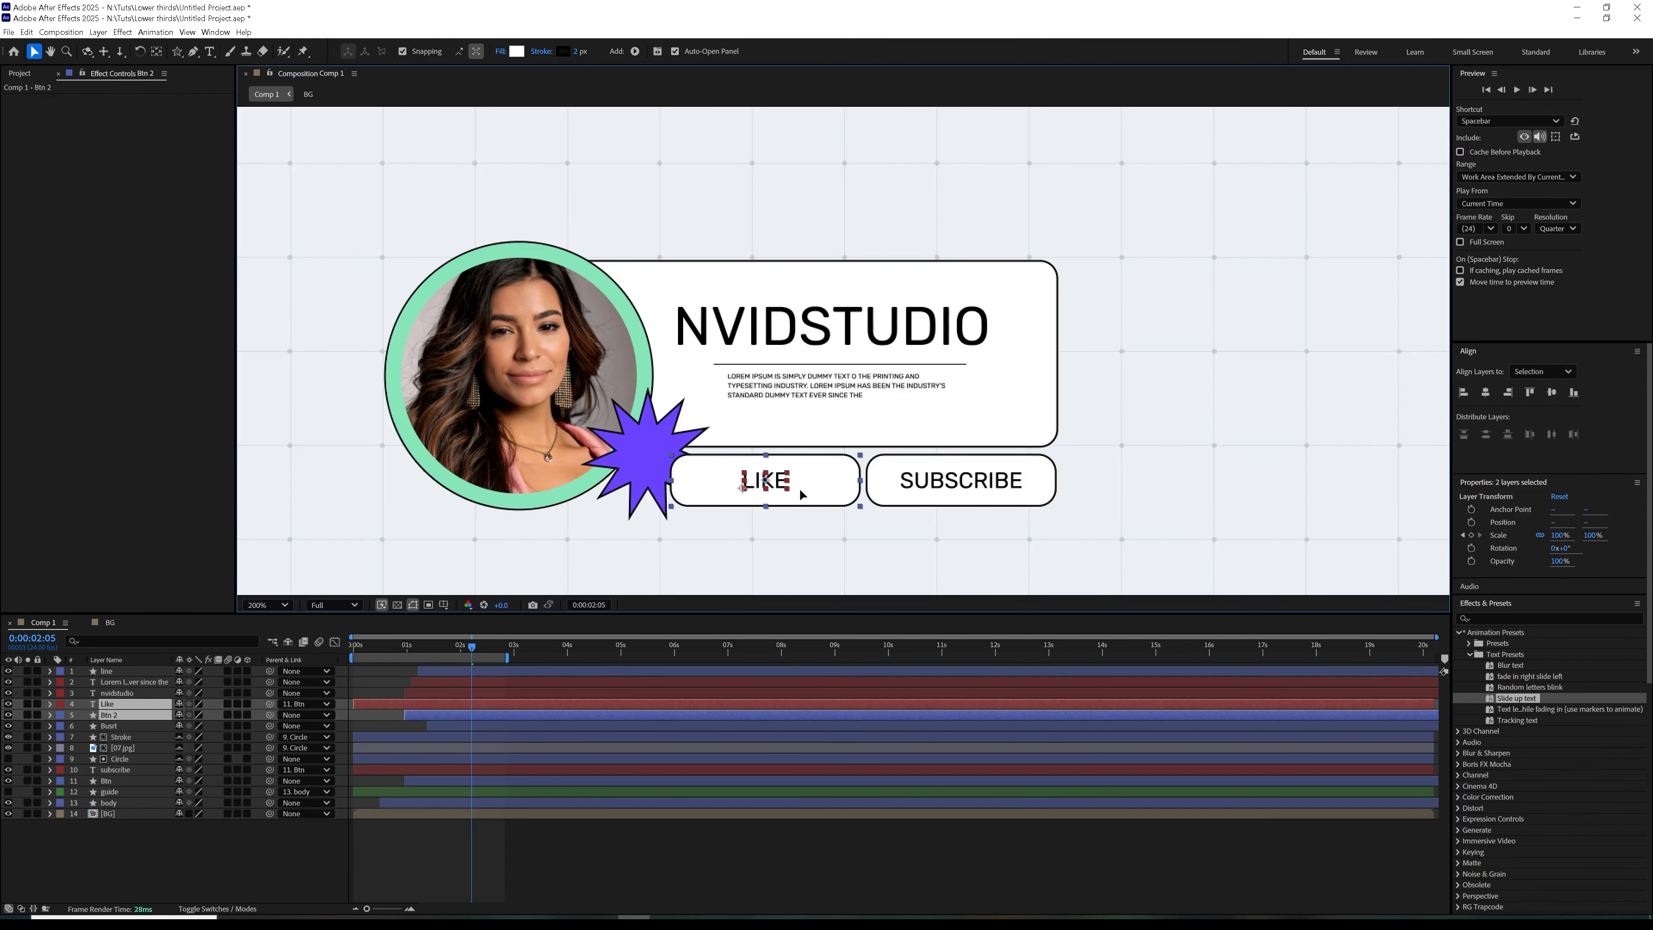
{"action": "left_click", "coordinate": [127, 876]}
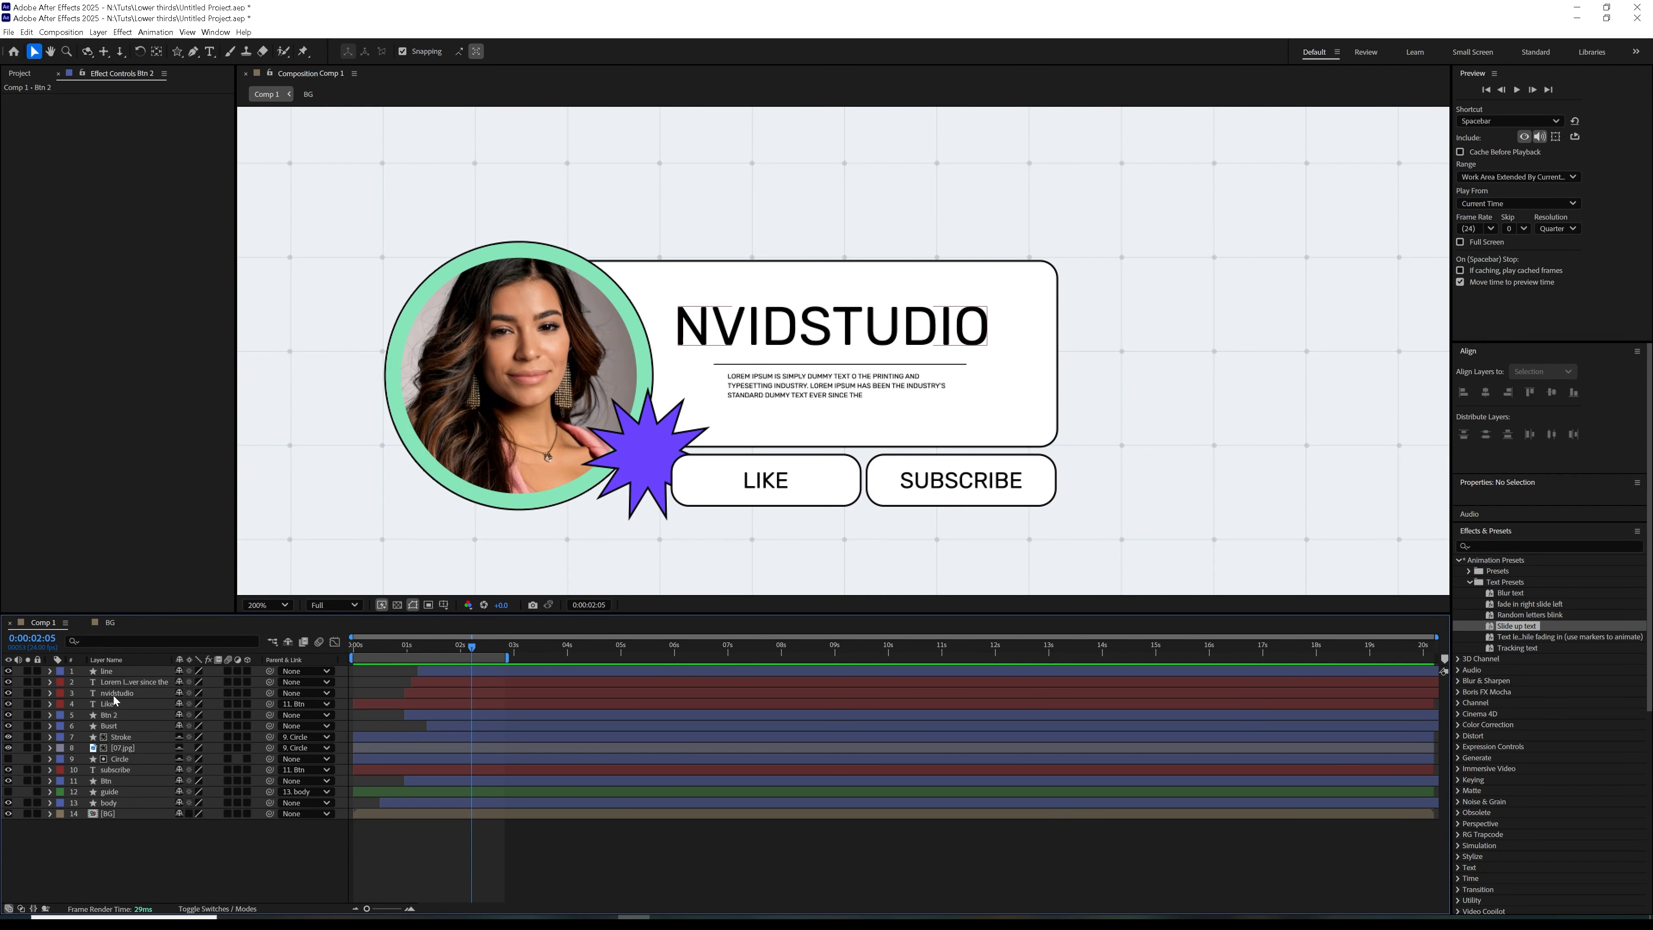
Move the Like and Btn 2 layers below the Btn layer in the stack, behind the star badge
{"action": "left_click", "coordinate": [116, 726]}
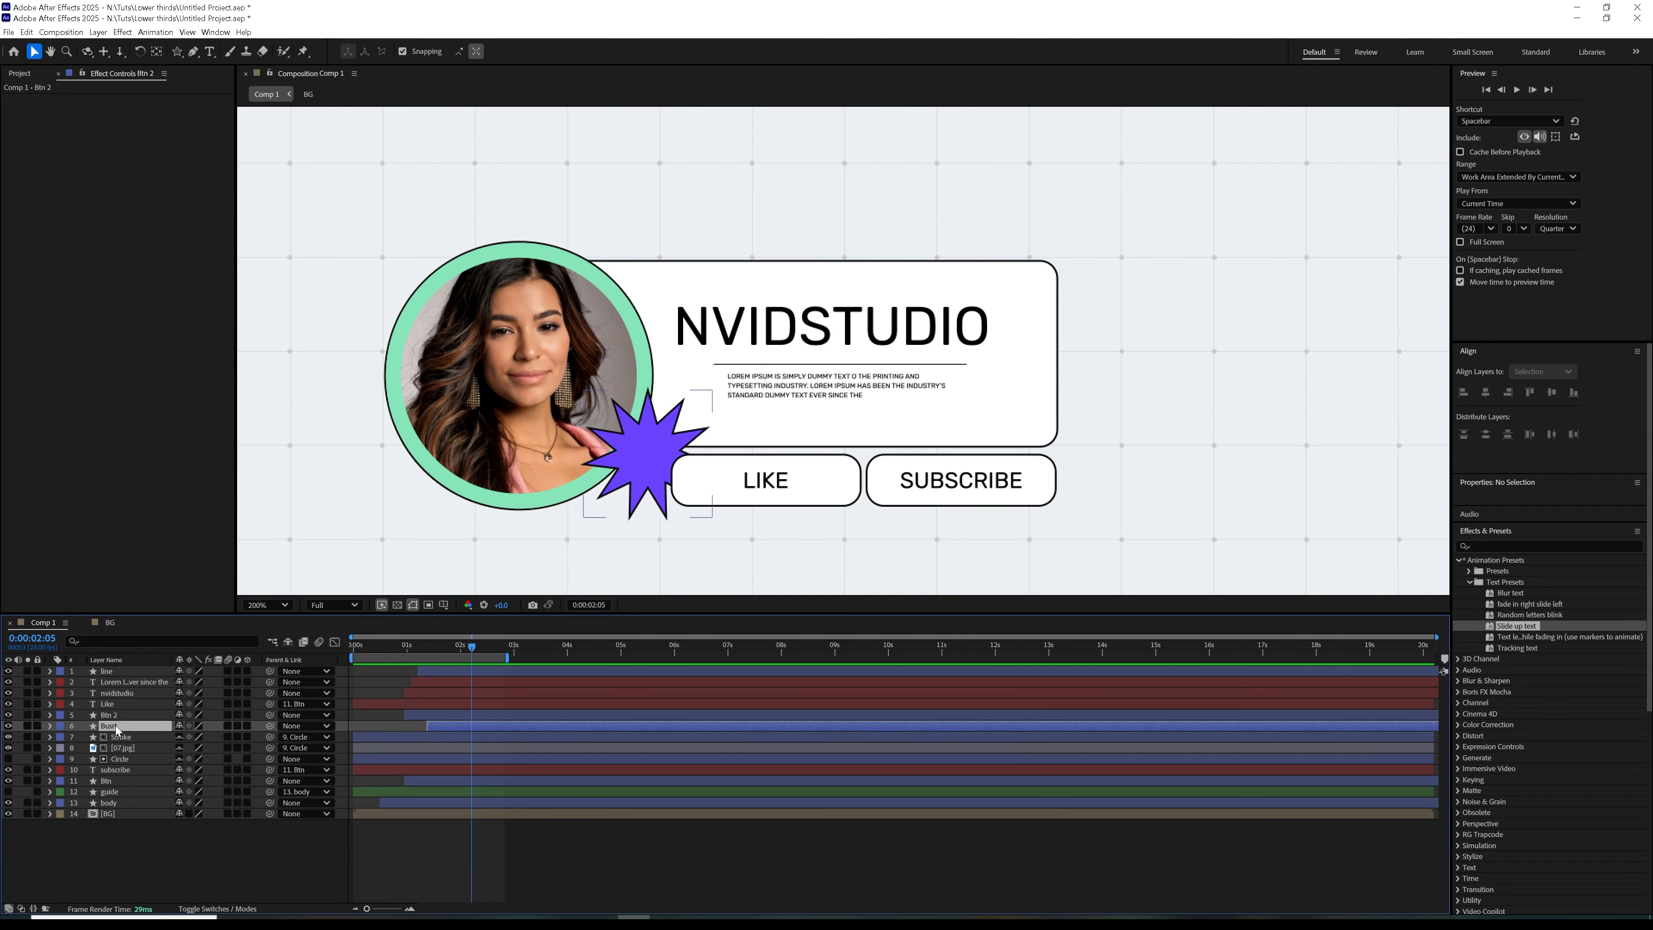
{"action": "left_click", "coordinate": [114, 715]}
{"action": "left_click", "coordinate": [114, 705], "text": "shift"}
{"action": "left_click_drag", "start_coordinate": [116, 719], "coordinate": [119, 786]}
{"action": "left_click", "coordinate": [235, 835]}
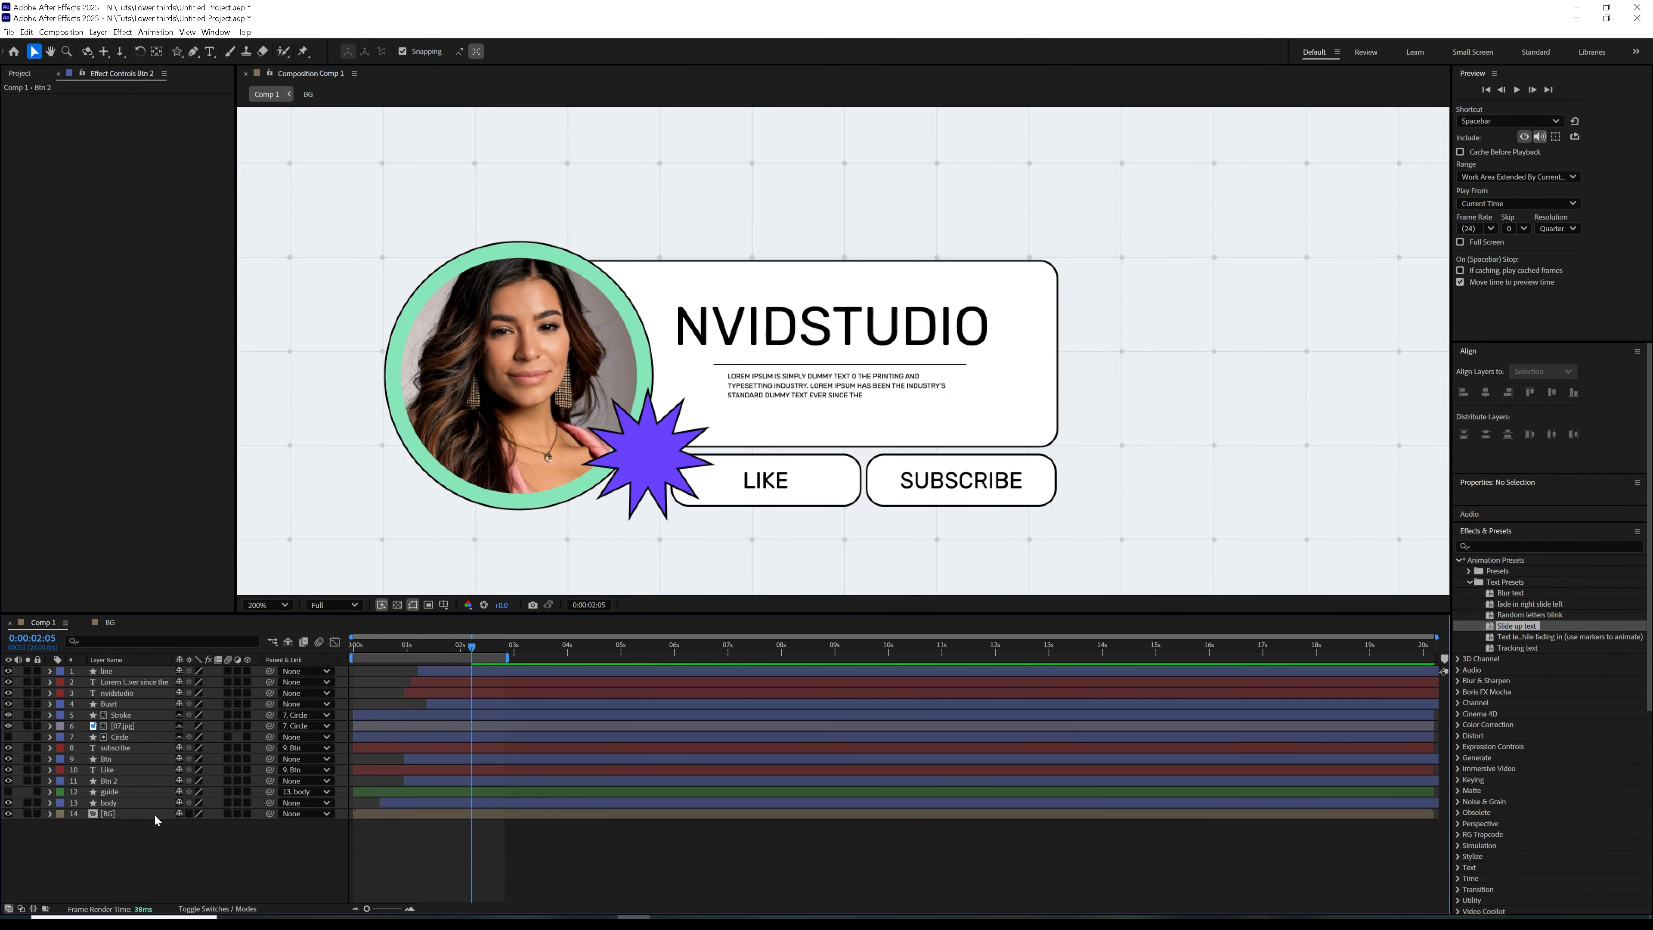
Preview the animation from the start and scrub to the point where both buttons scale in
{"action": "left_click", "coordinate": [1487, 90]}
{"action": "left_click", "coordinate": [1517, 90]}
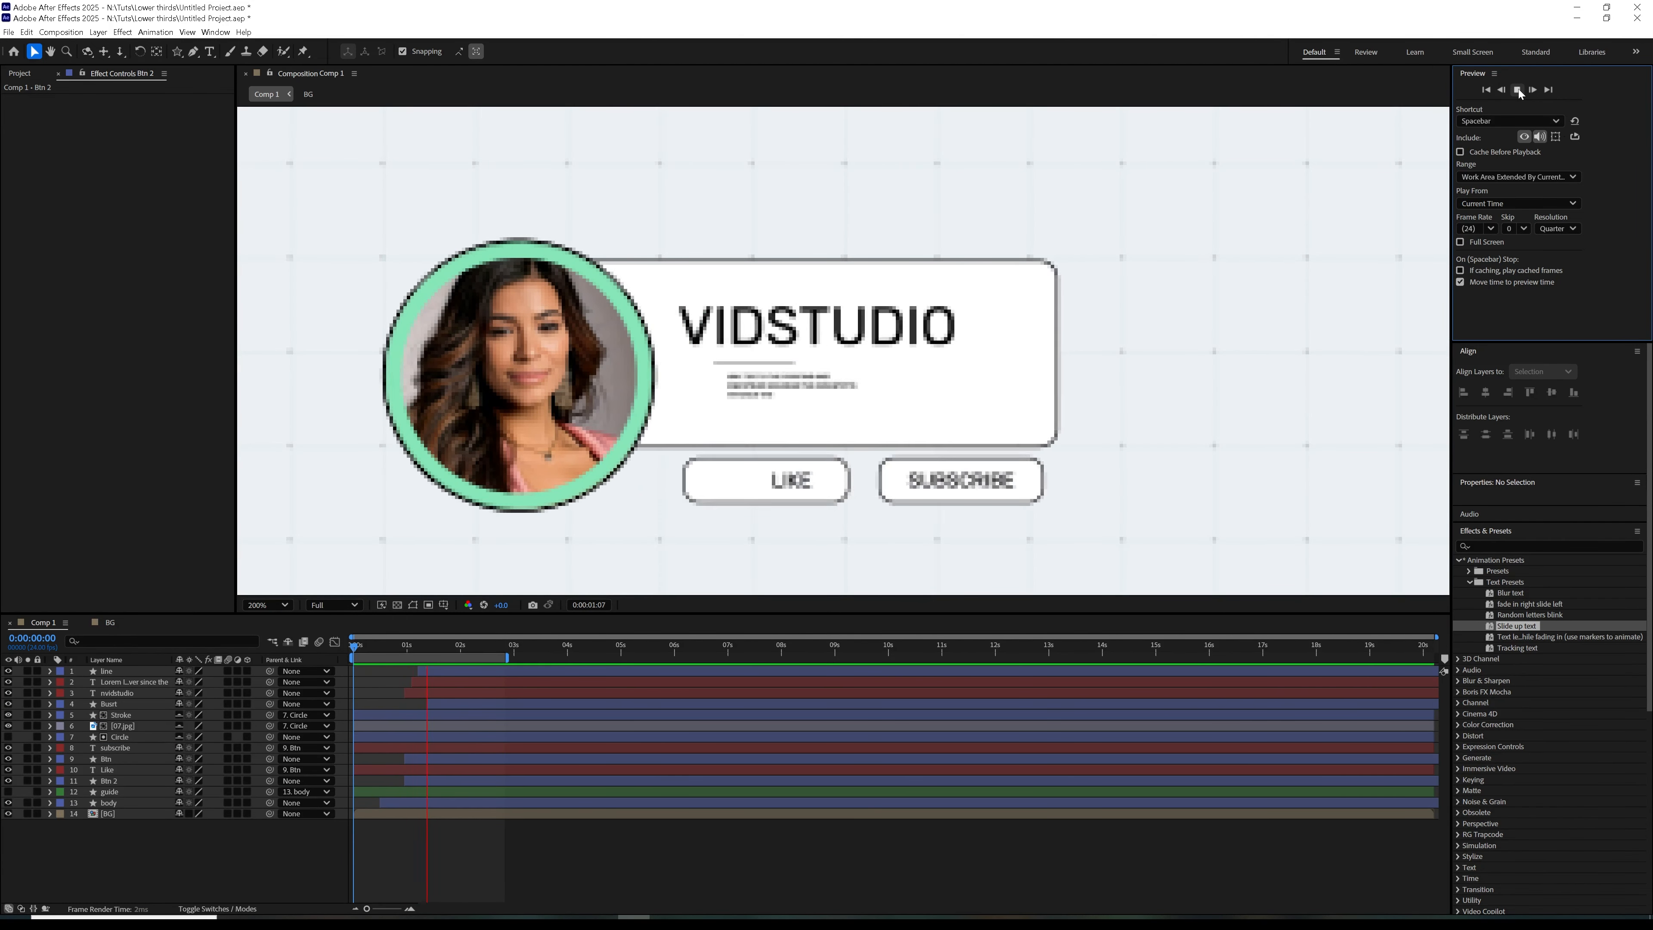
{"action": "left_click", "coordinate": [1518, 90]}
{"action": "mouse_move", "coordinate": [417, 646]}
{"action": "left_mouse_down"}
{"action": "mouse_move", "coordinate": [435, 662]}
{"action": "mouse_move", "coordinate": [407, 674]}
{"action": "mouse_move", "coordinate": [425, 651]}
{"action": "left_mouse_up"}
Reparent the Like text layer from Btn to Btn 2 at a frame where the buttons are fully scaled
{"action": "left_click", "coordinate": [802, 484]}
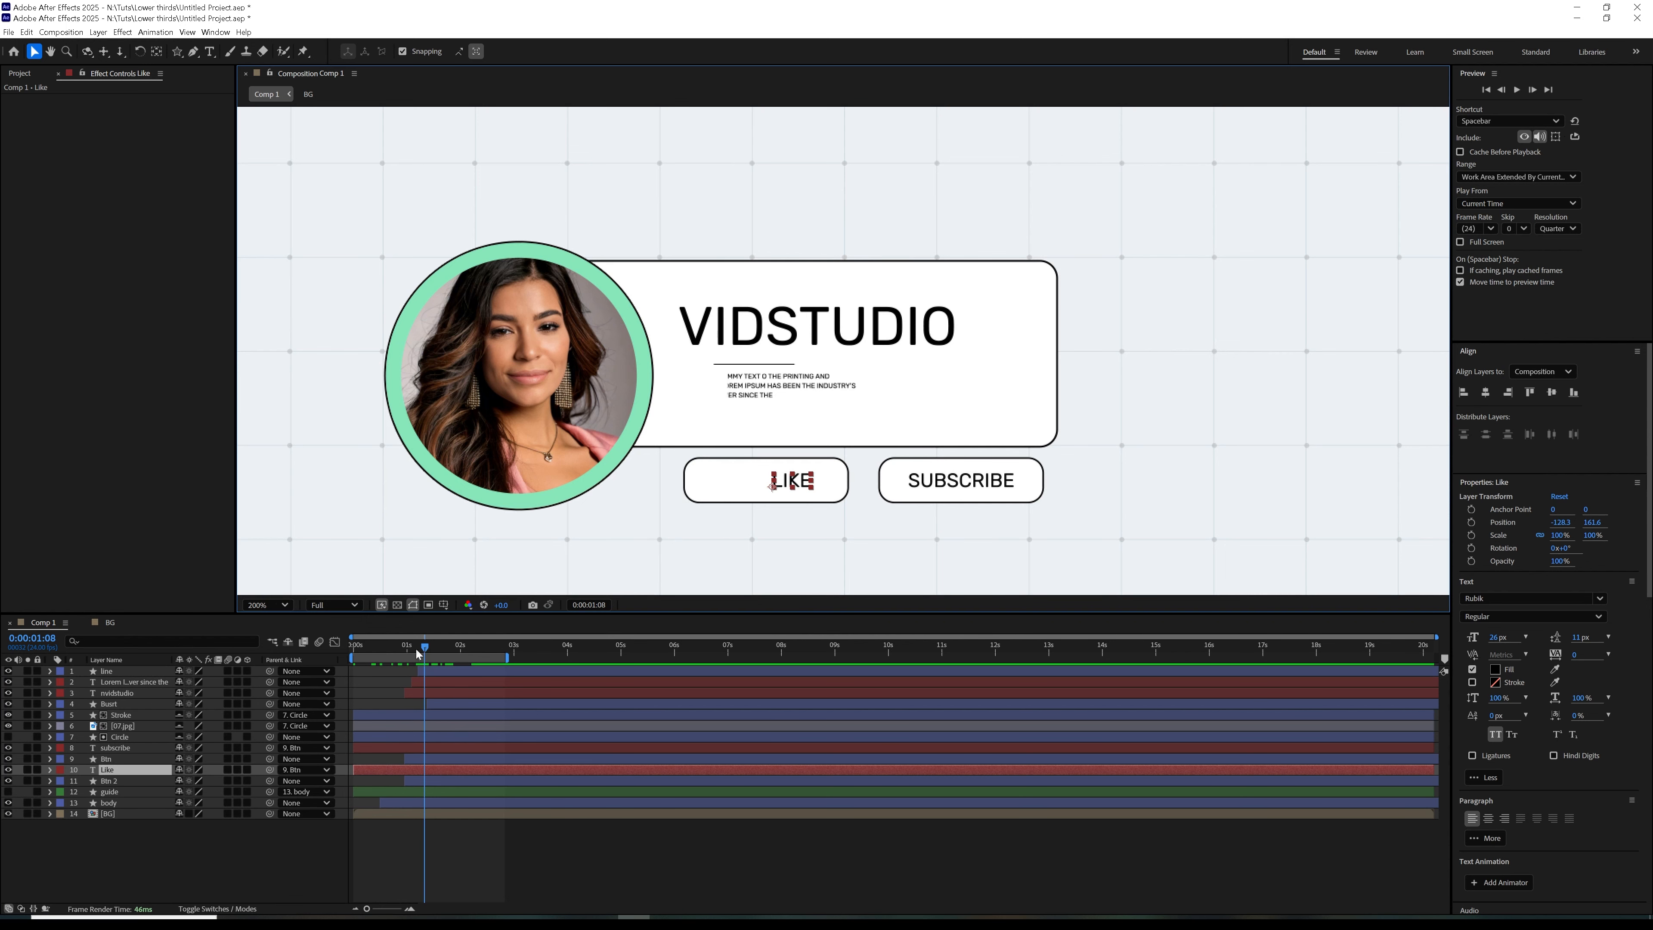
{"action": "left_click_drag", "start_coordinate": [416, 651], "coordinate": [451, 668]}
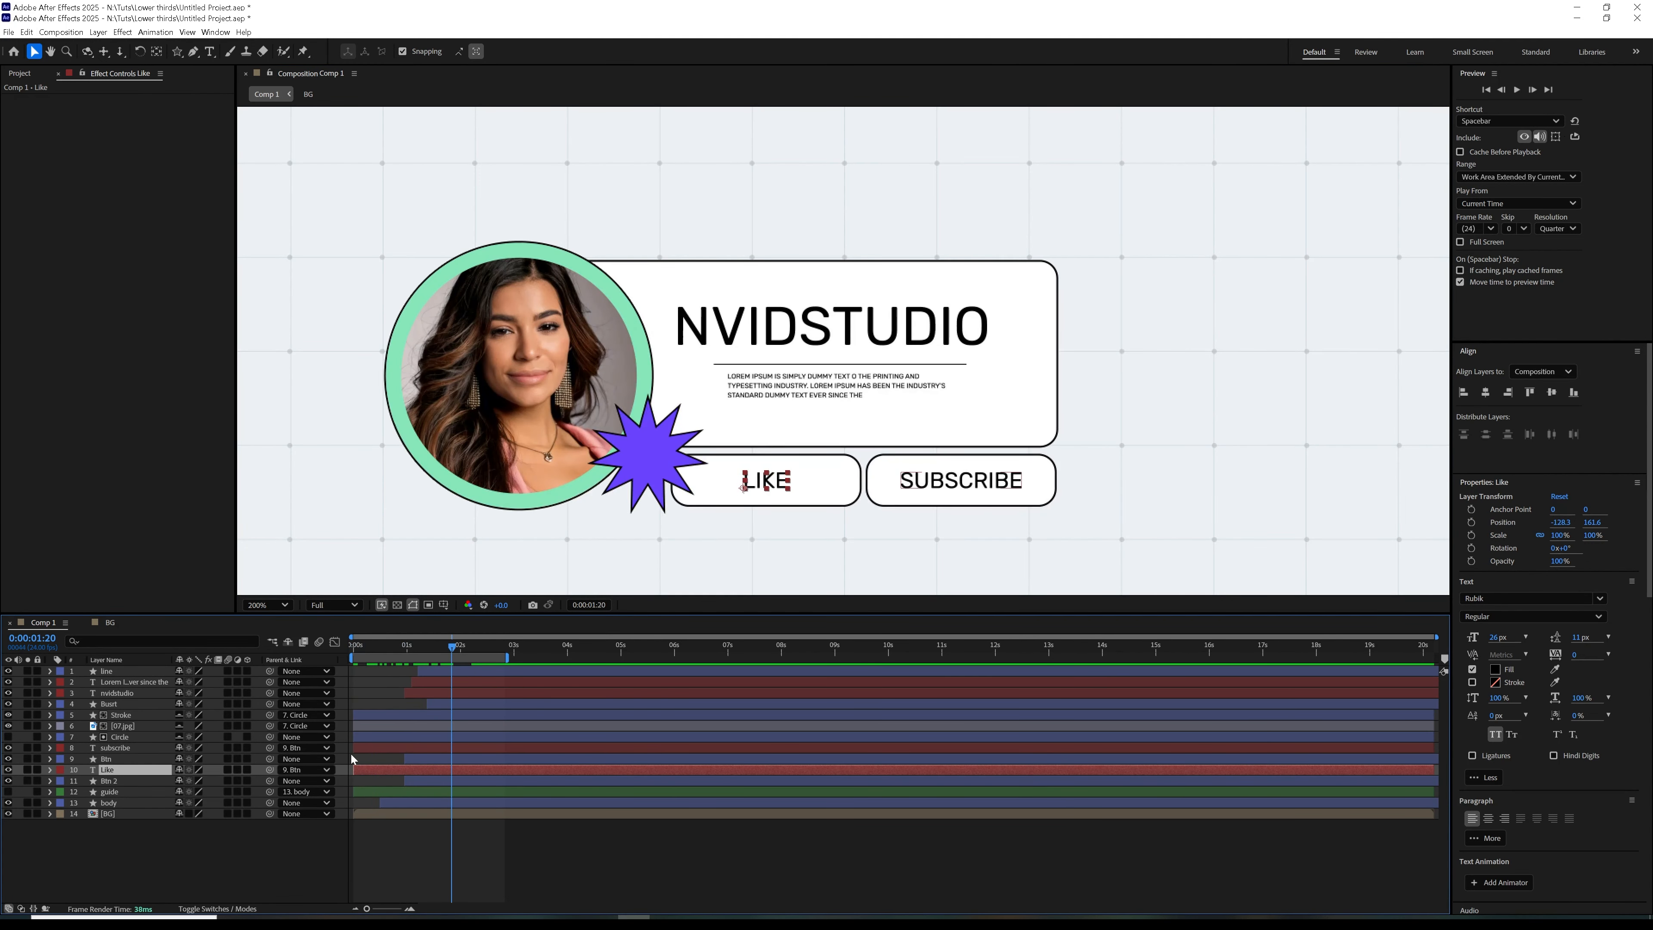
{"action": "left_click", "coordinate": [304, 770]}
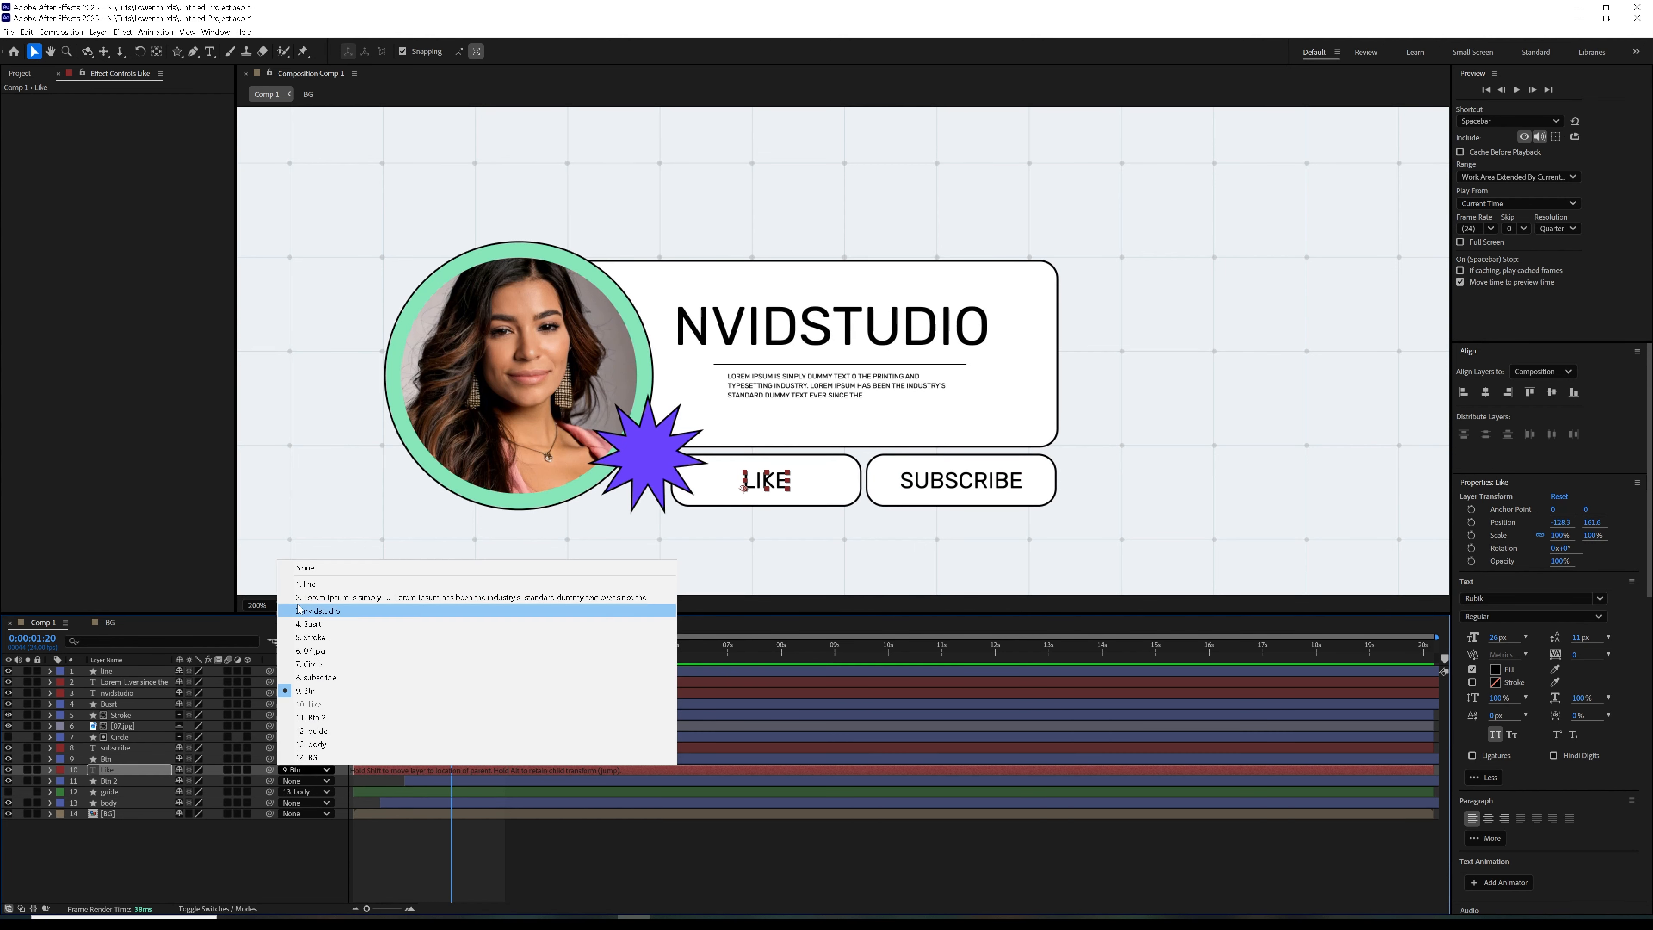
{"action": "left_click", "coordinate": [313, 576]}
{"action": "left_click_drag", "start_coordinate": [269, 770], "coordinate": [131, 783]}
Set the preview resolution to Full and play back the animation with the composition view at 100%
{"action": "left_click_drag", "start_coordinate": [450, 649], "coordinate": [334, 708]}
{"action": "key", "text": "space"}
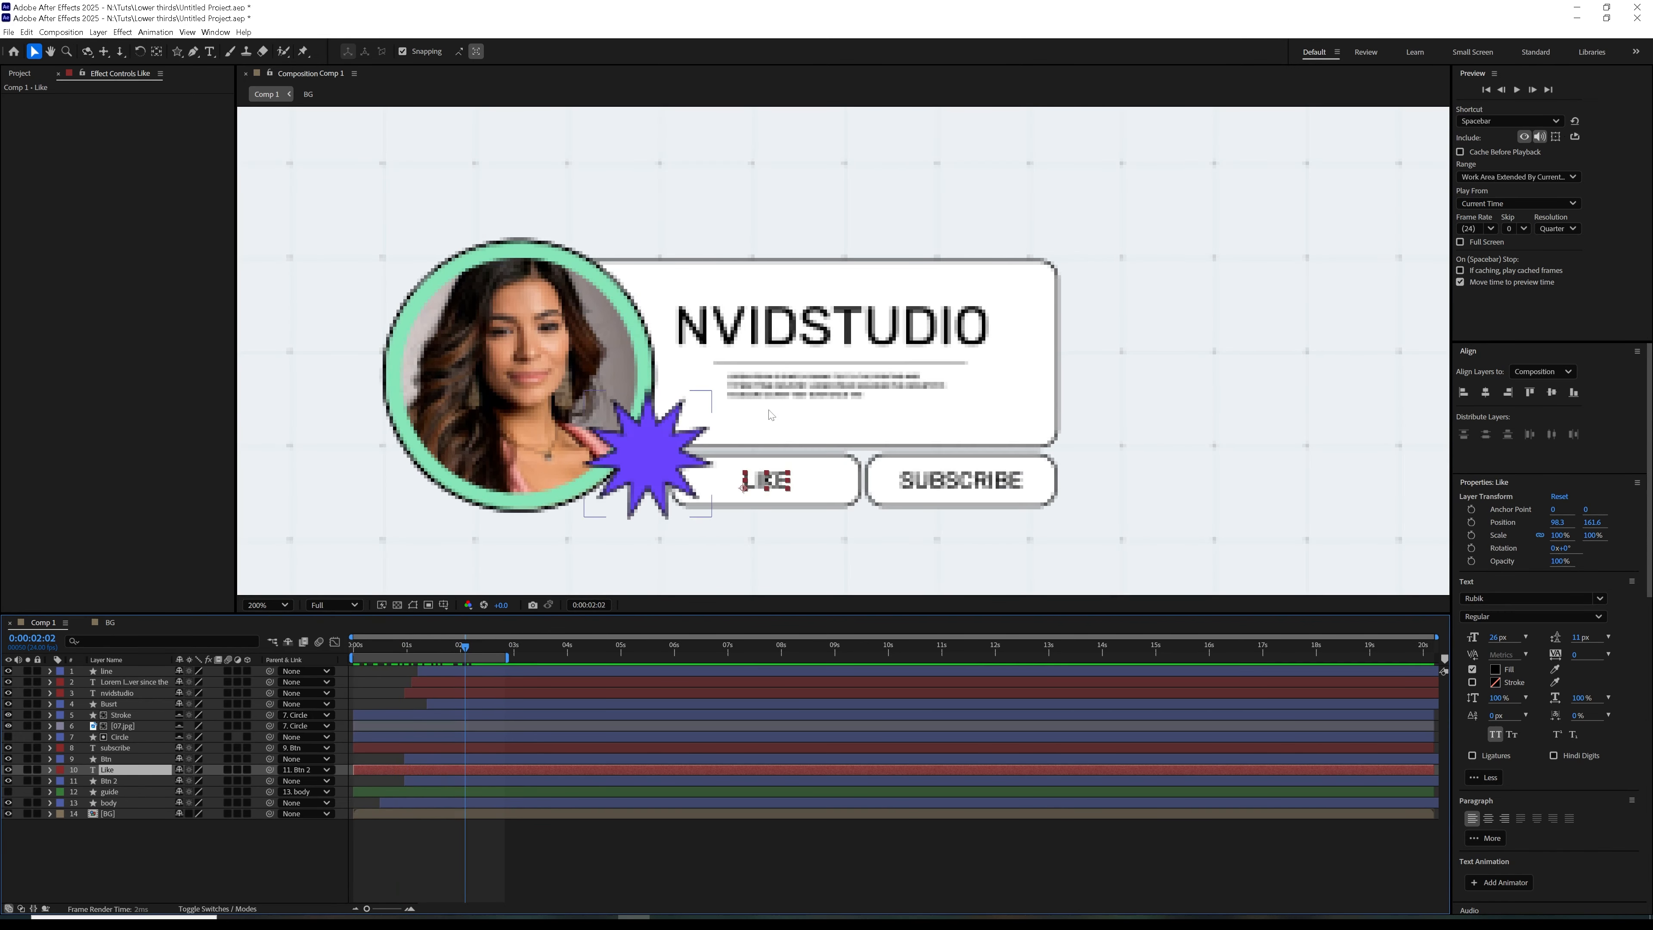
{"action": "key", "text": "/"}
{"action": "left_click", "coordinate": [1557, 228]}
{"action": "left_click", "coordinate": [1556, 268]}
{"action": "left_click", "coordinate": [1517, 90]}
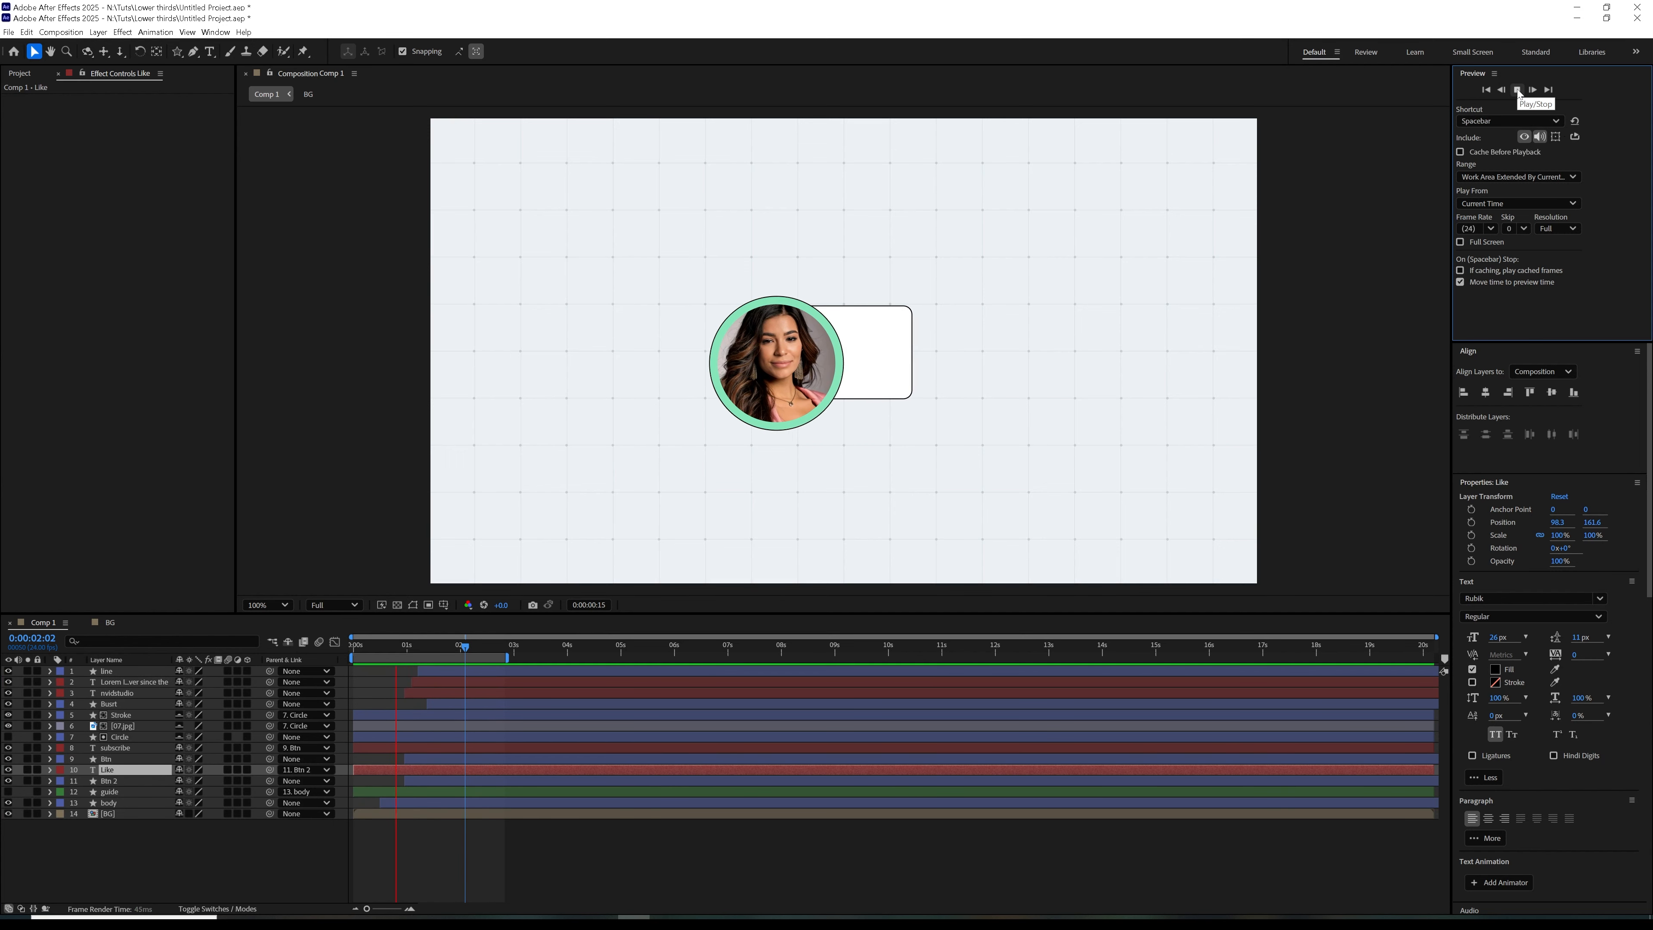
{"action": "left_click", "coordinate": [1517, 90]}
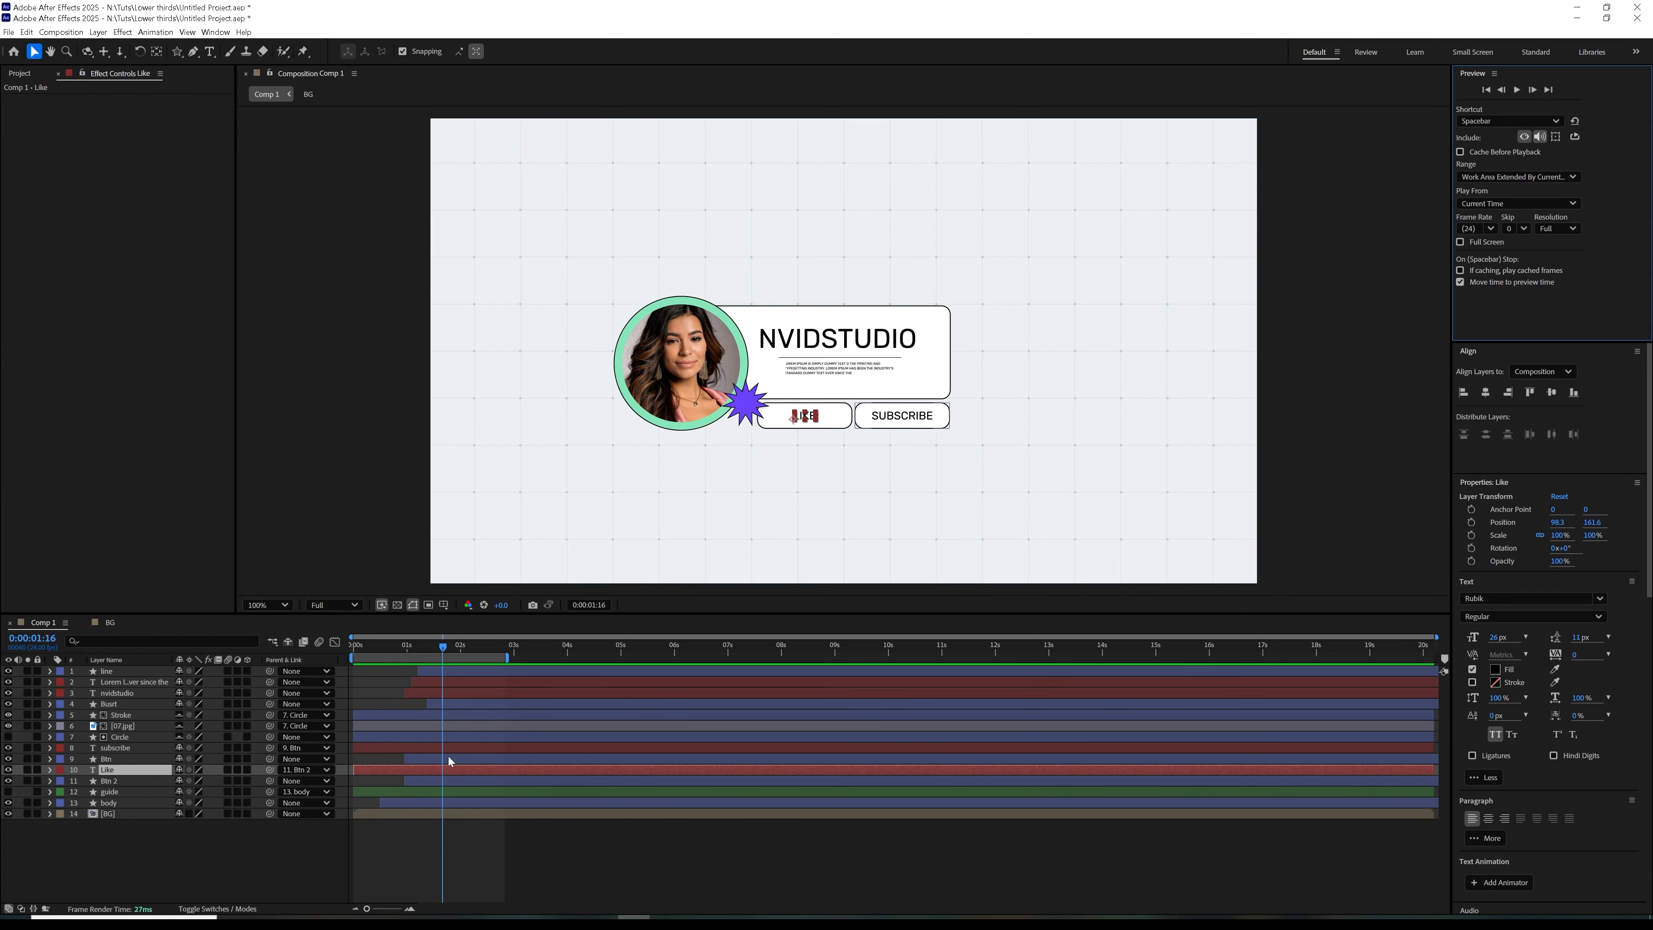
Shift the body layer slightly later in the timeline and preview the animation from the beginning
{"action": "left_click", "coordinate": [450, 694]}
{"action": "left_click_drag", "start_coordinate": [355, 654], "coordinate": [394, 690]}
{"action": "left_click_drag", "start_coordinate": [393, 801], "coordinate": [396, 803]}
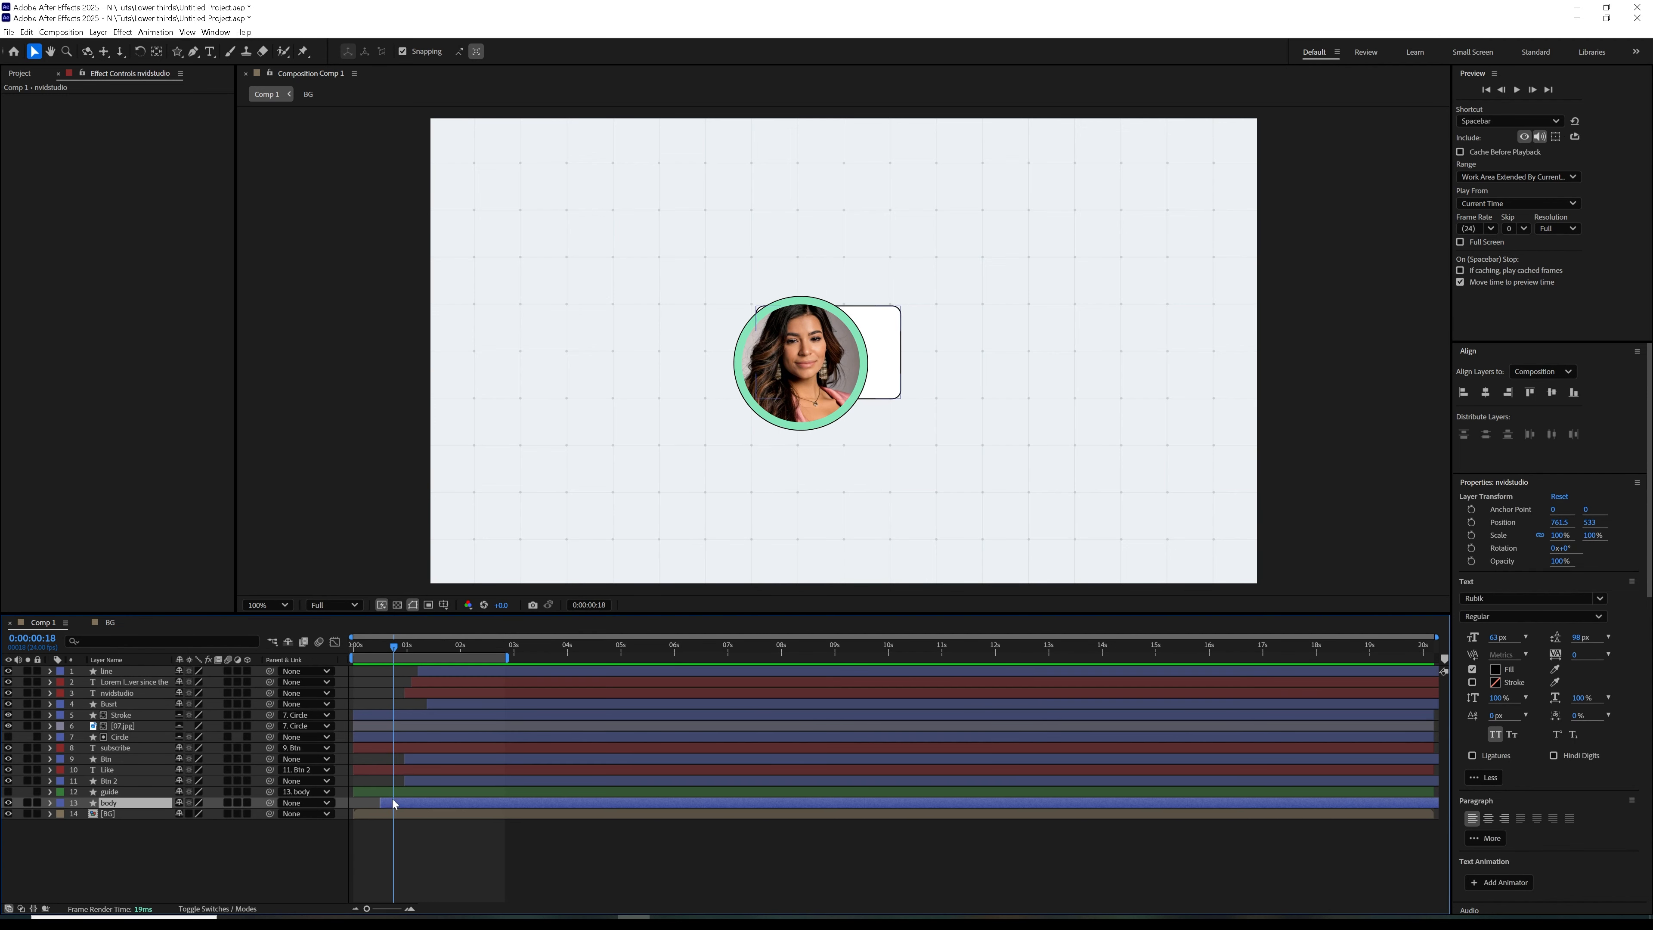
{"action": "left_click_drag", "start_coordinate": [351, 649], "coordinate": [445, 671]}
{"action": "key", "text": "space"}
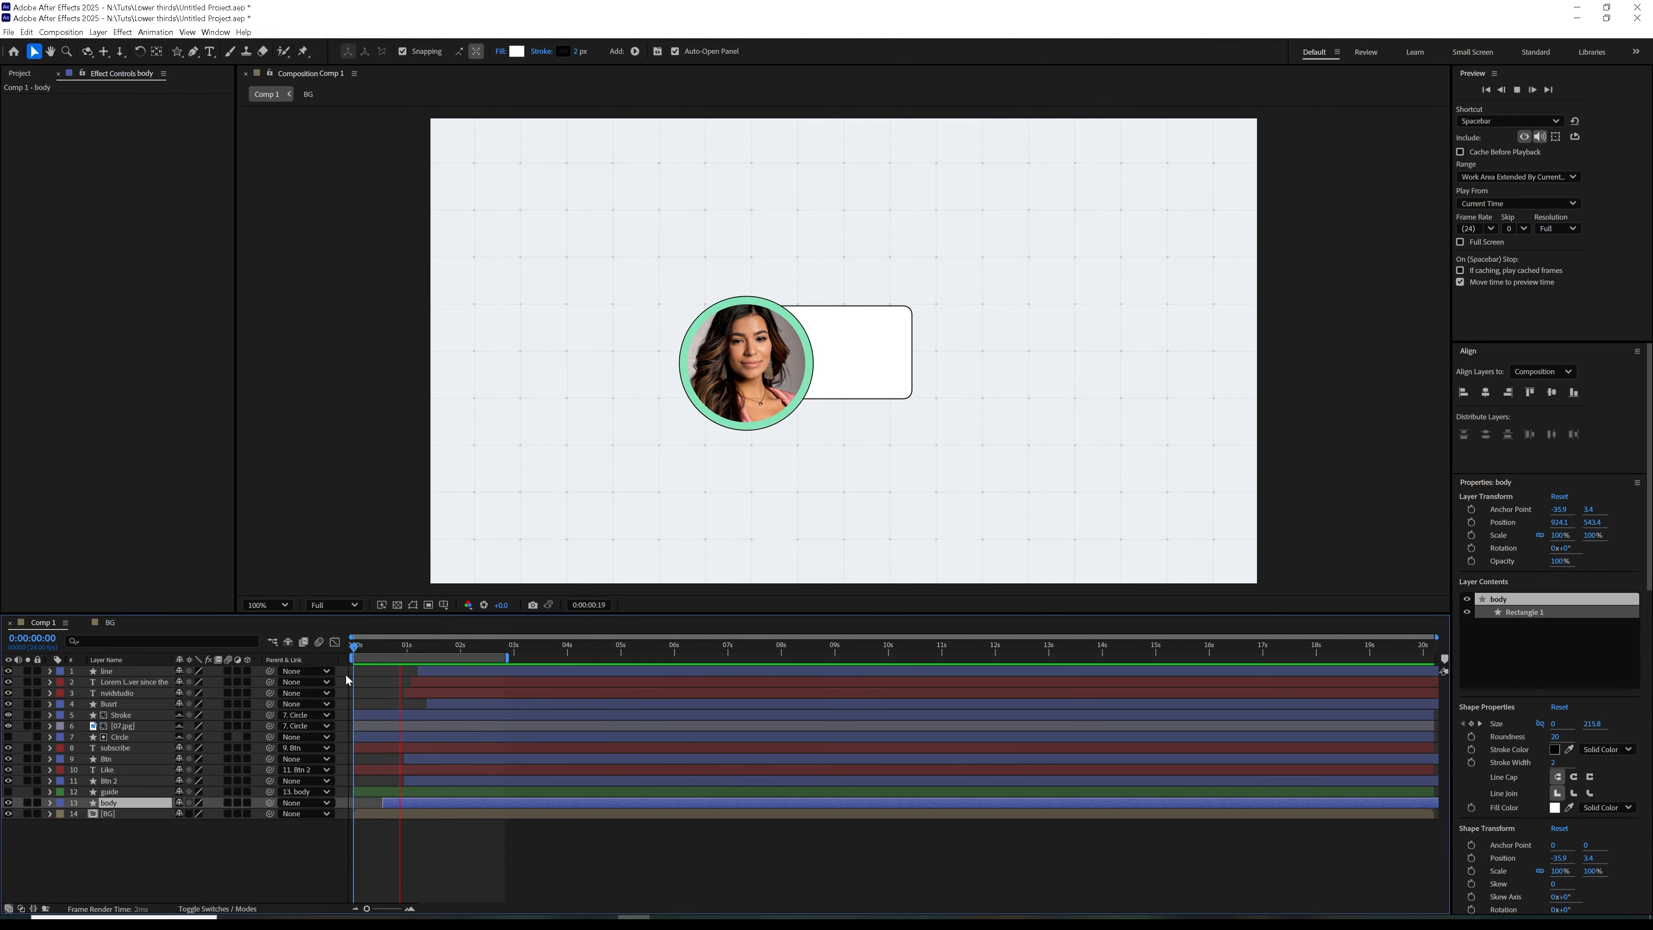
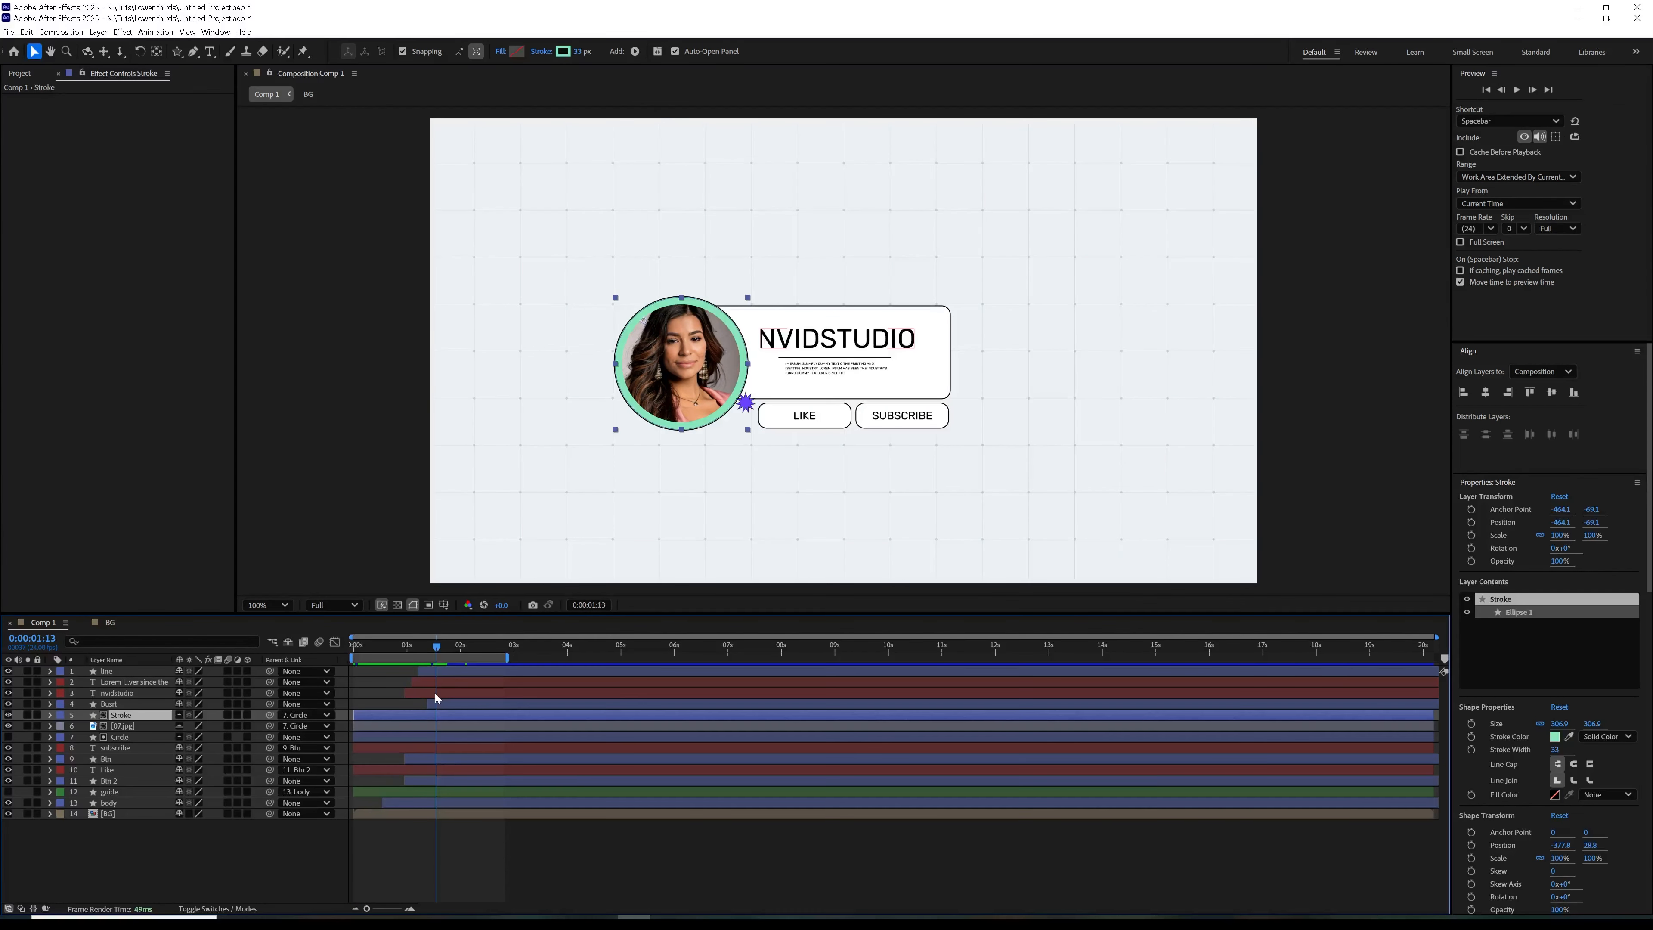
Change the stroke color of the Stroke layer around the circular photo to white
{"action": "left_click_drag", "start_coordinate": [355, 653], "coordinate": [464, 681]}
{"action": "left_click", "coordinate": [398, 706]}
{"action": "left_click", "coordinate": [395, 715]}
{"action": "left_click", "coordinate": [562, 51]}
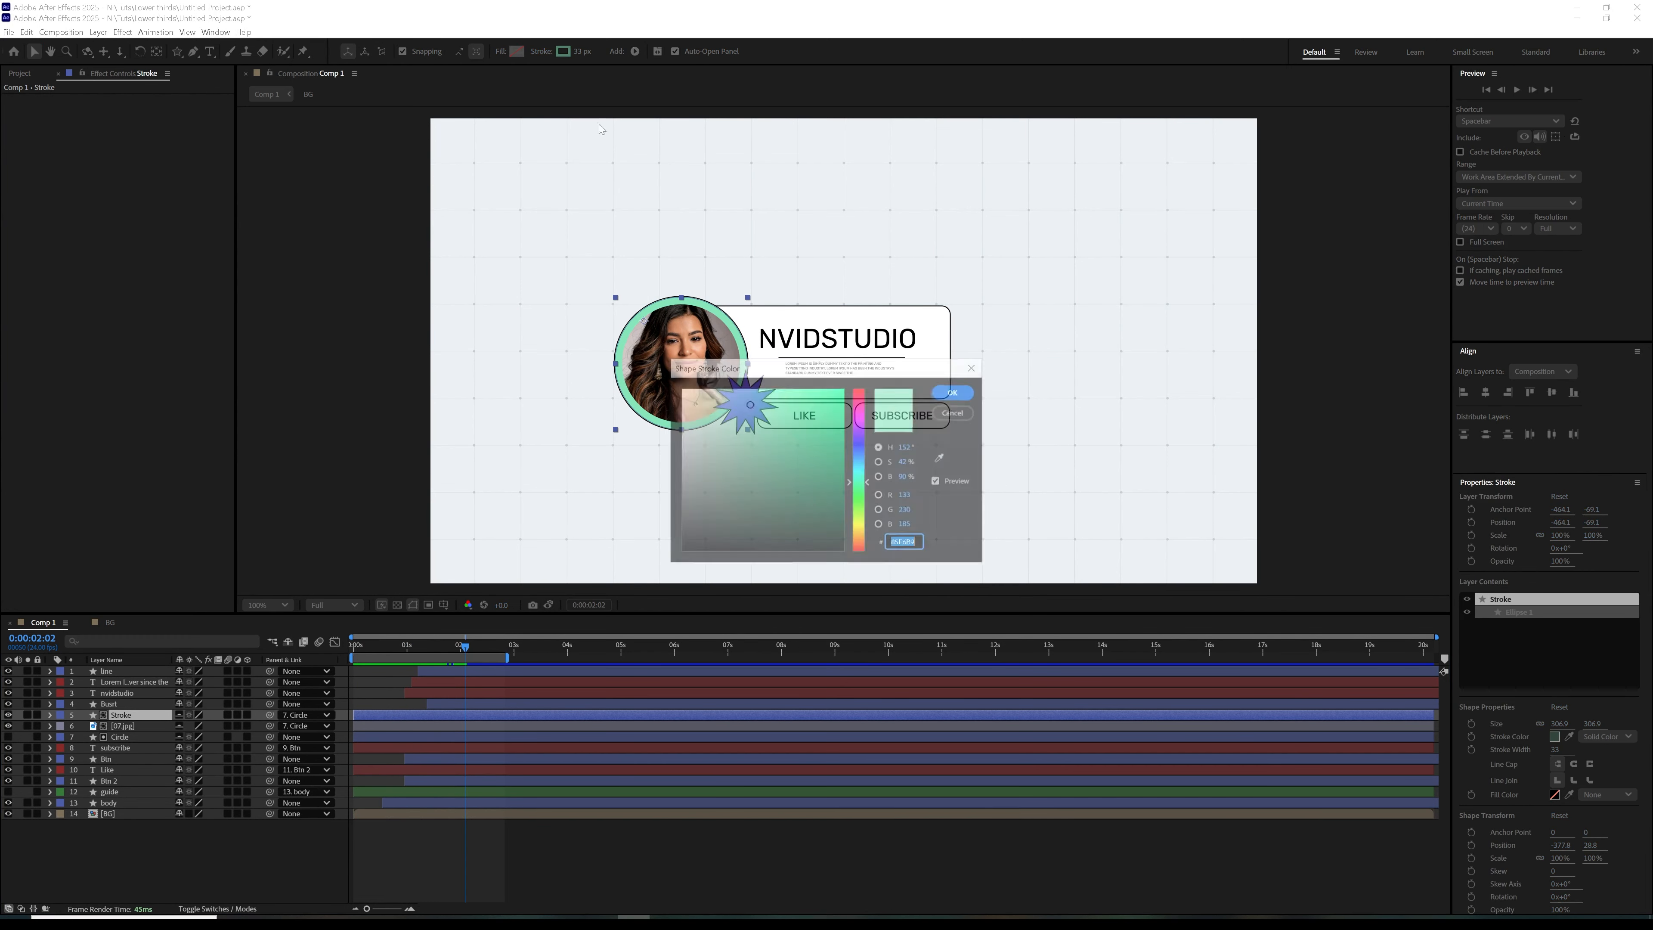
{"action": "left_click_drag", "start_coordinate": [741, 407], "coordinate": [679, 385]}
{"action": "left_click", "coordinate": [949, 393]}
{"action": "left_click", "coordinate": [420, 860]}
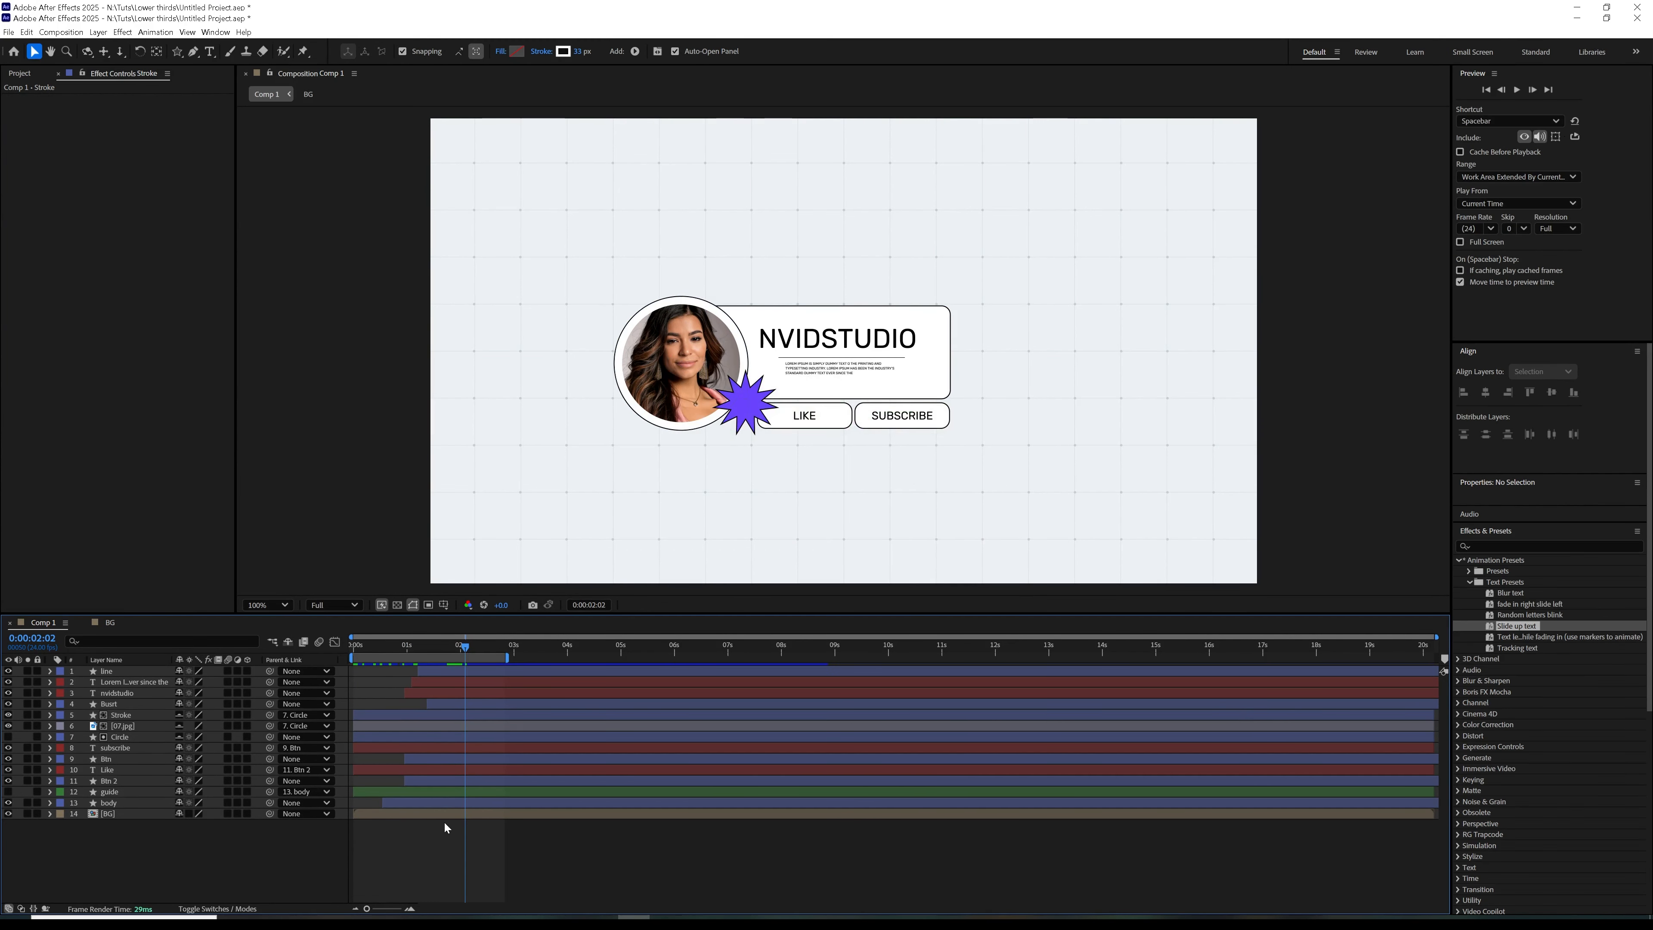
Fill the Like button's Btn 2 shape with the light blue swatch sampled from the my colors library group
{"action": "left_click_drag", "start_coordinate": [358, 650], "coordinate": [472, 672]}
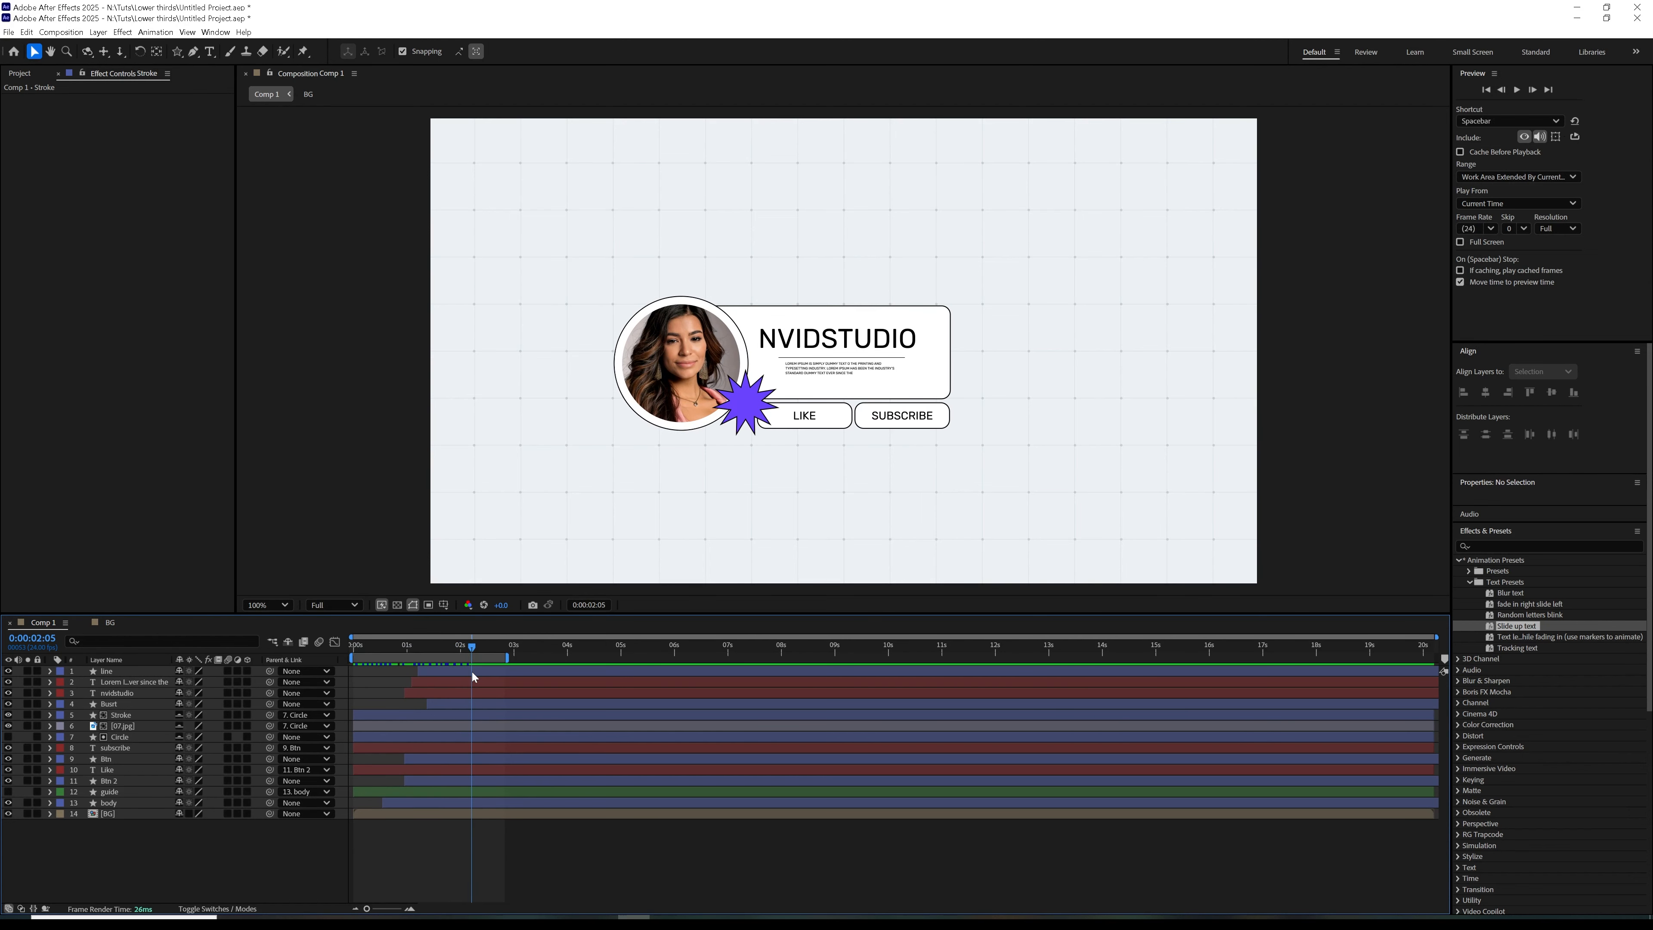
{"action": "left_click", "coordinate": [114, 781]}
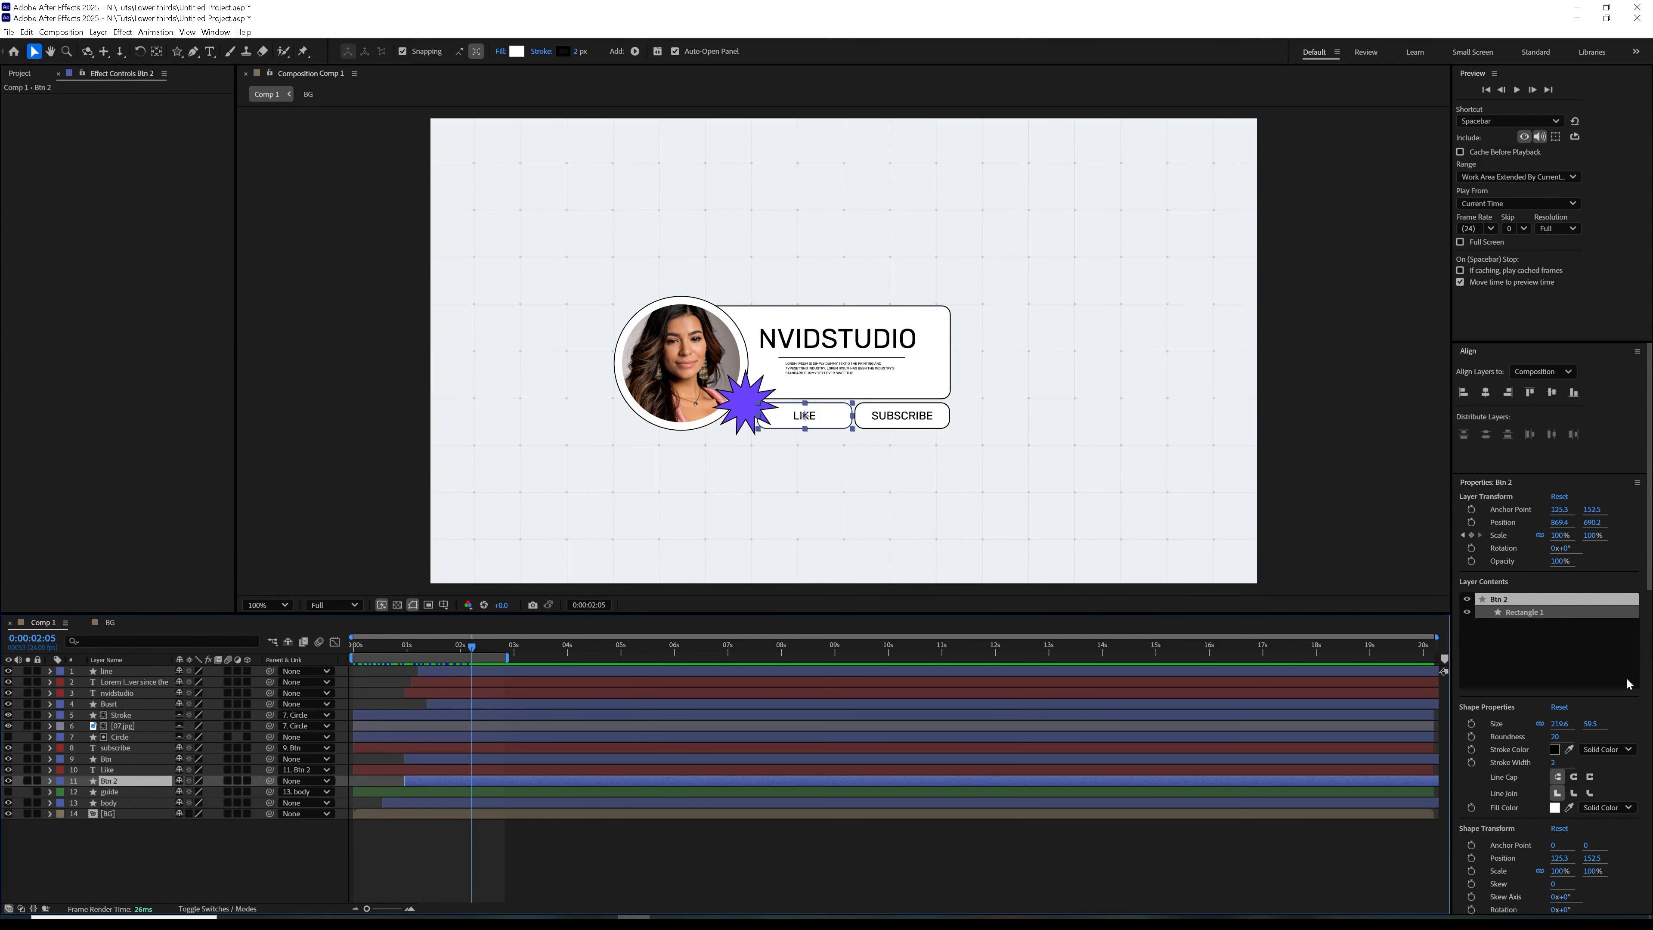
{"action": "left_click_drag", "start_coordinate": [1649, 583], "coordinate": [1649, 895]}
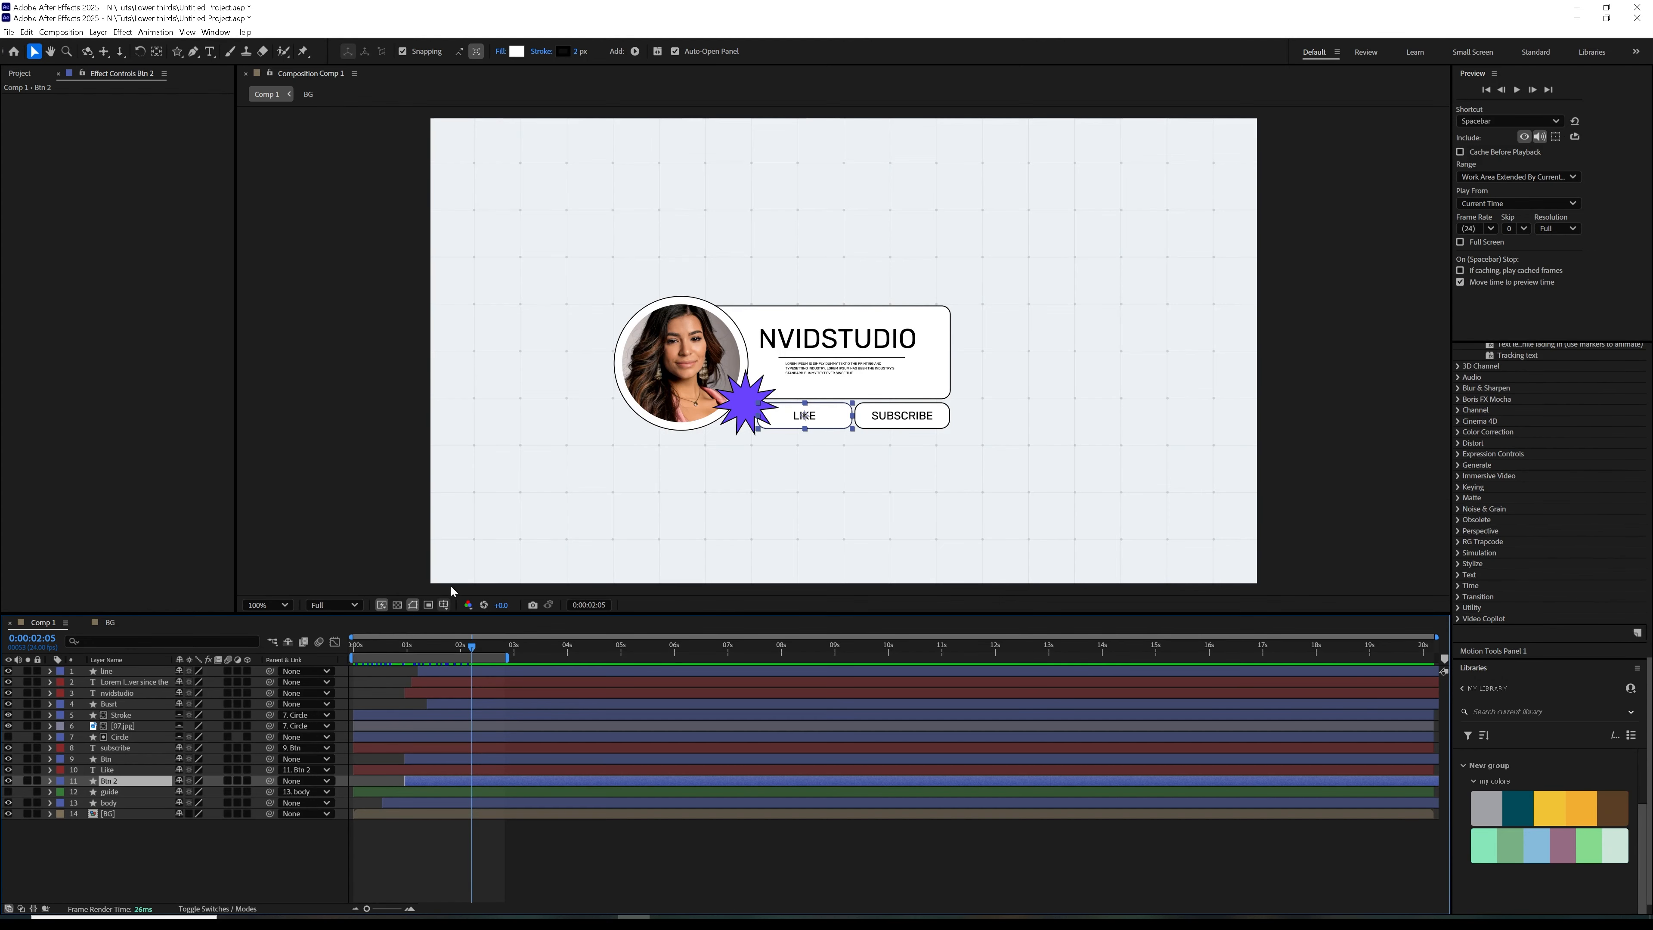
{"action": "left_click", "coordinate": [517, 51]}
{"action": "left_click", "coordinate": [942, 457]}
{"action": "left_click", "coordinate": [1550, 845]}
{"action": "left_click", "coordinate": [955, 392]}
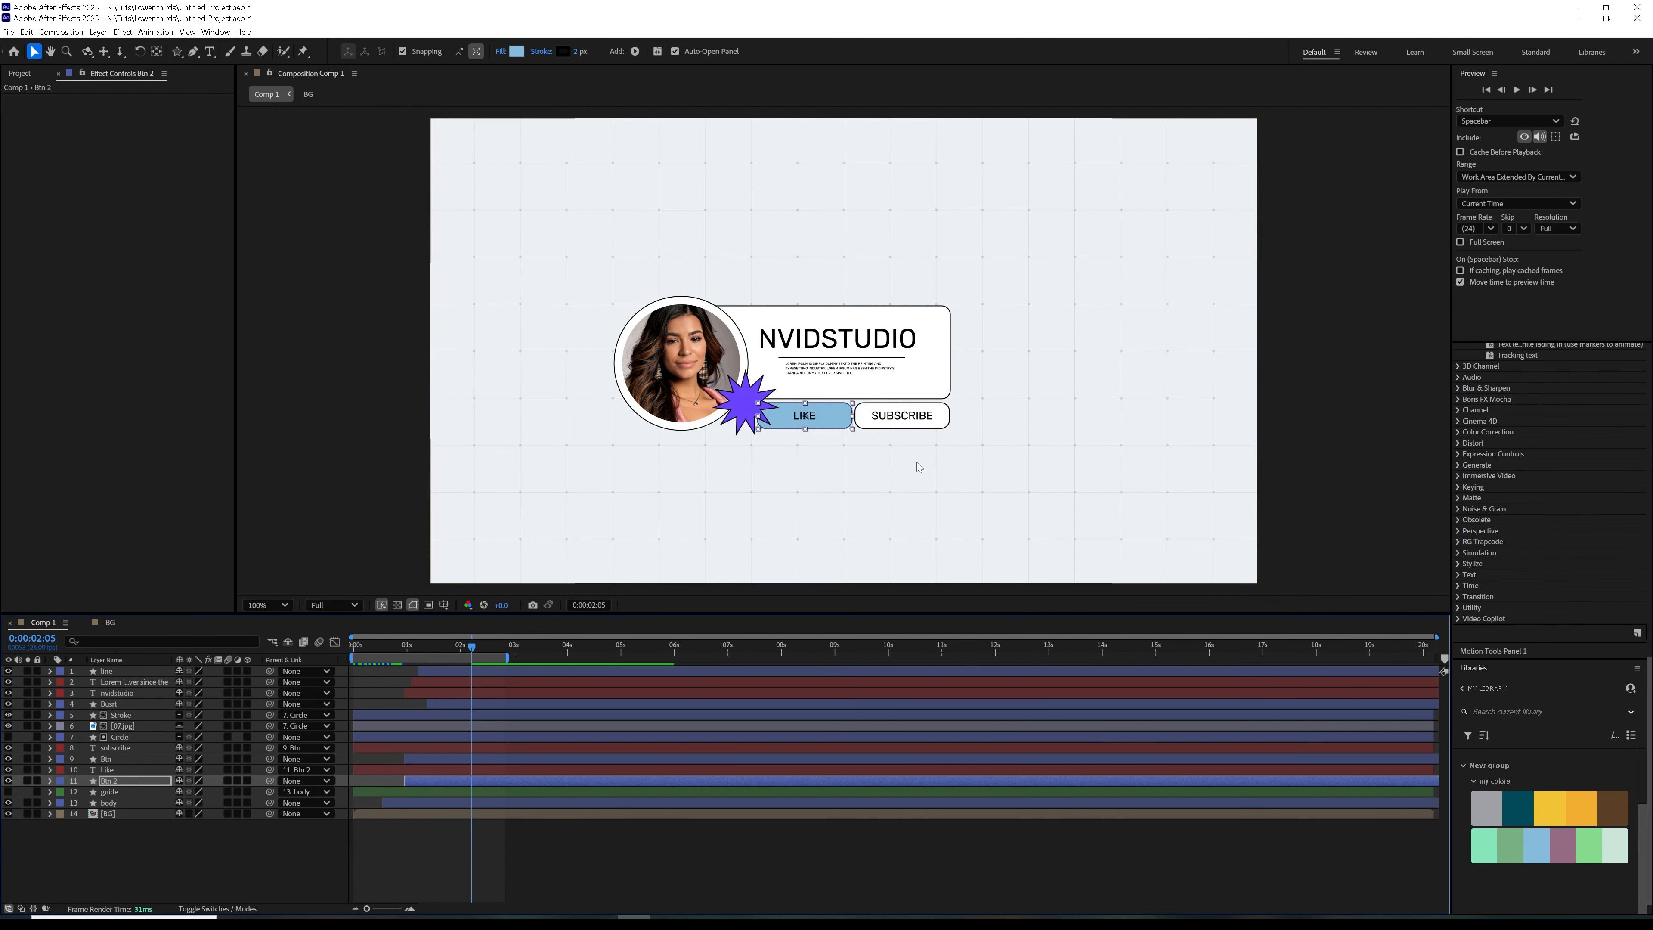
Lower the Fill 1 opacity of Btn 2's rectangle to about 19% and collapse the layer
{"action": "left_click", "coordinate": [50, 780]}
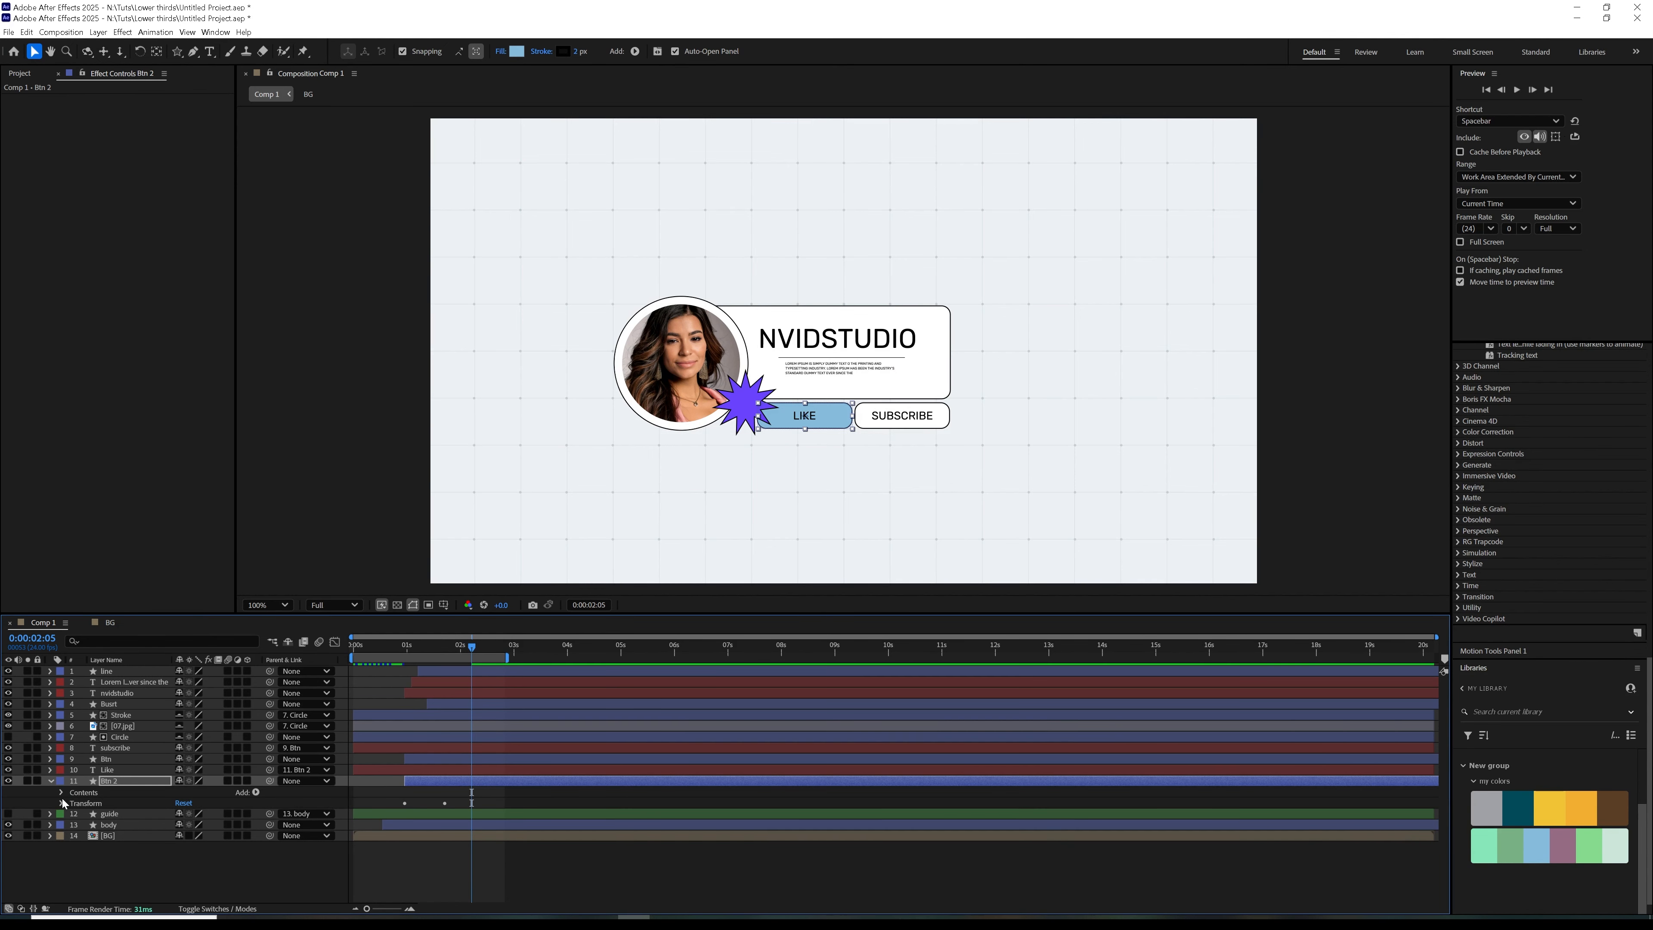
{"action": "left_click", "coordinate": [61, 792]}
{"action": "left_click", "coordinate": [74, 803]}
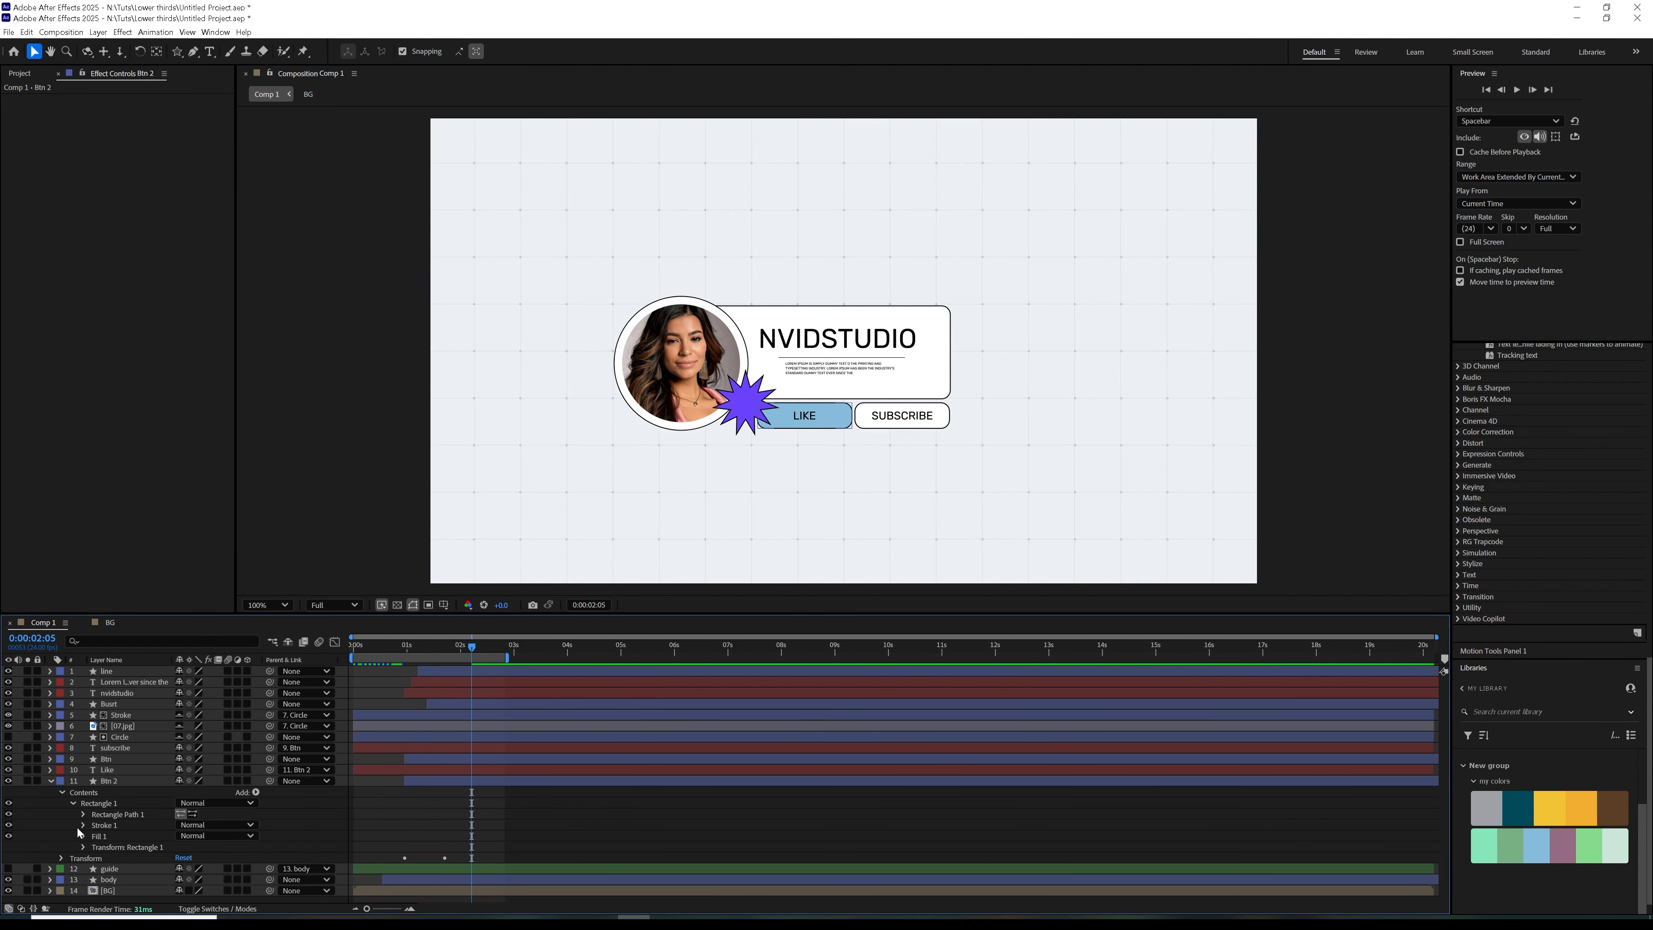
{"action": "left_click", "coordinate": [83, 836]}
{"action": "left_click_drag", "start_coordinate": [184, 880], "coordinate": [146, 885]}
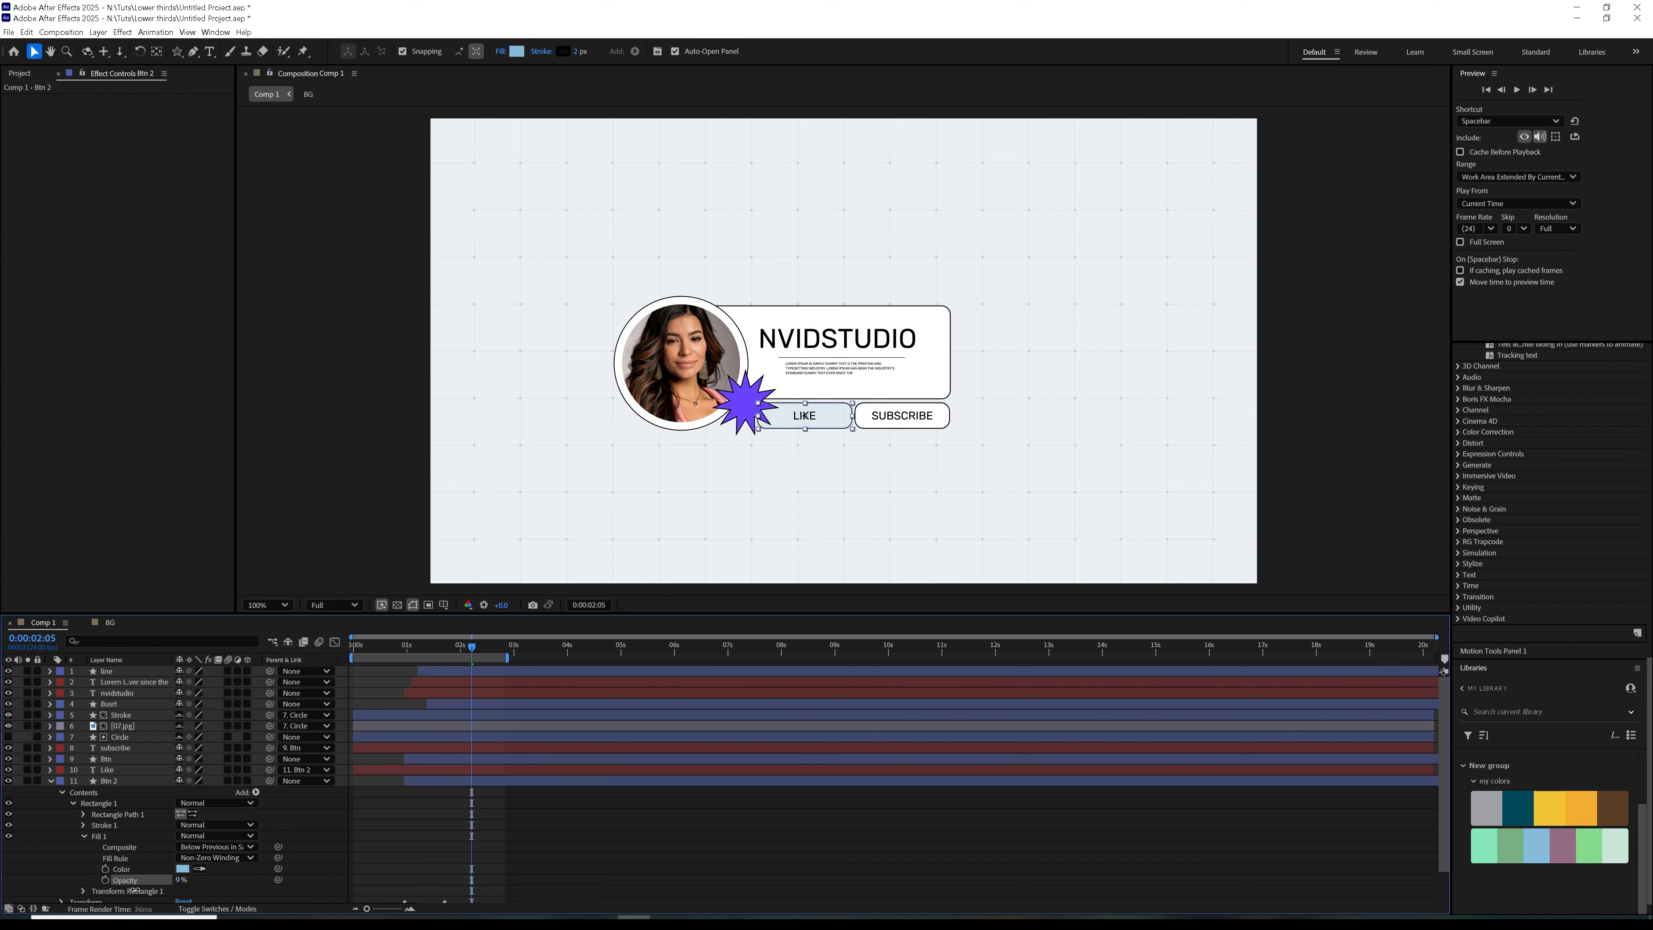
{"action": "left_click", "coordinate": [114, 782]}
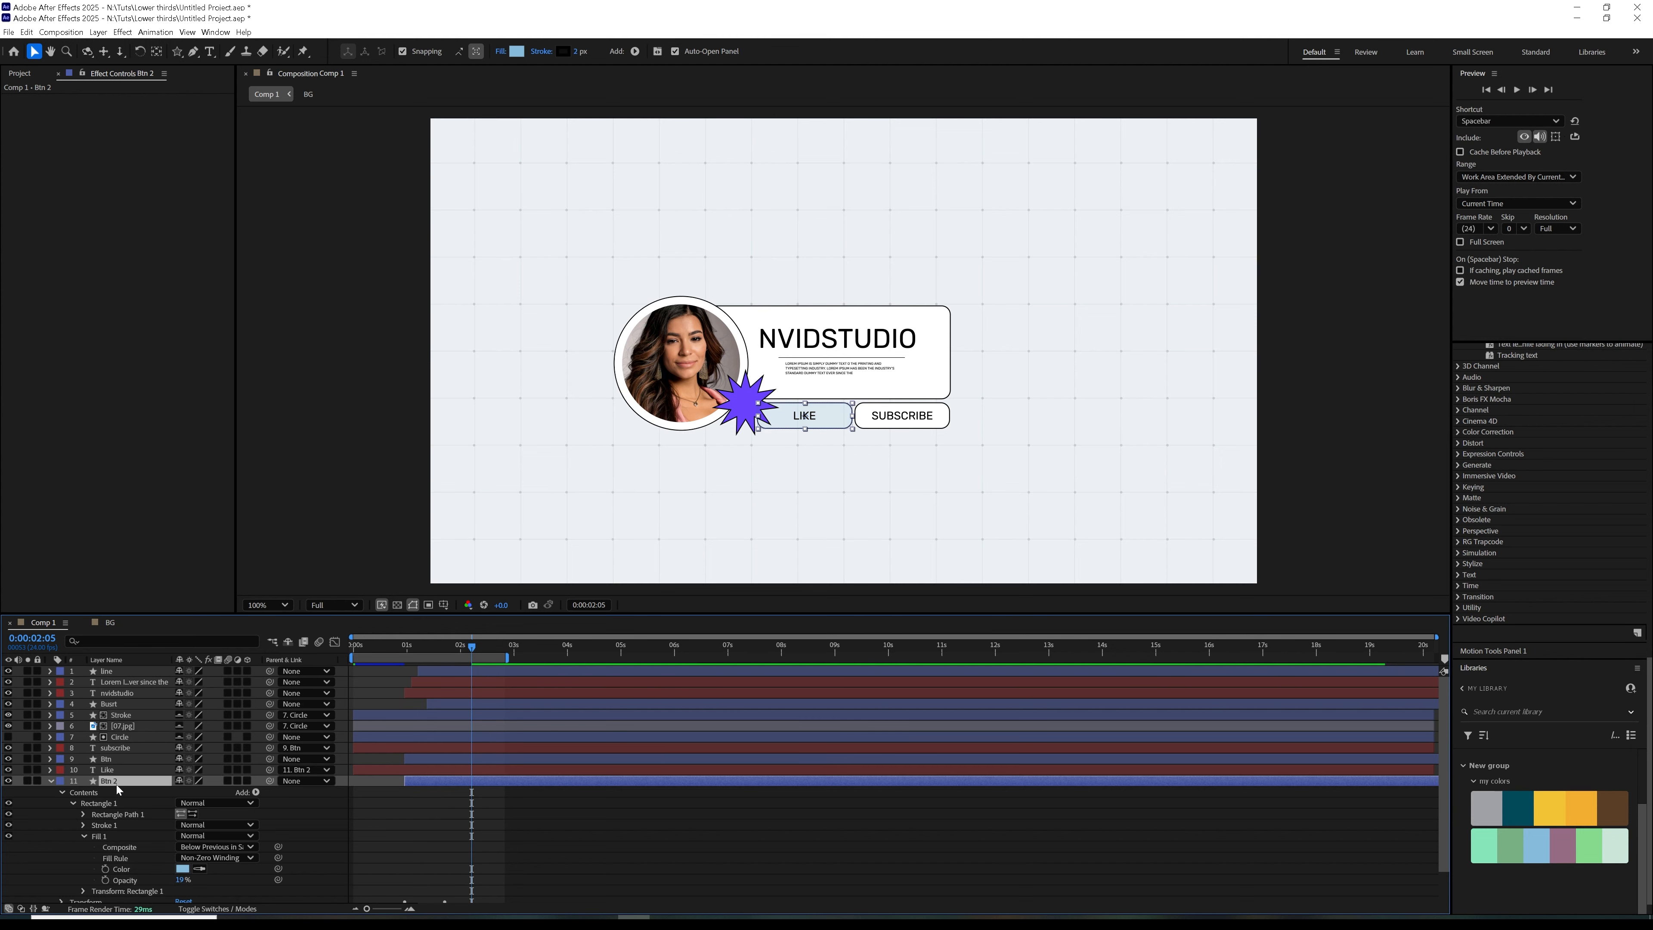
{"action": "left_click", "coordinate": [51, 781]}
Fill the Subscribe button's Btn shape with the yellow library swatch F2C335
{"action": "left_click", "coordinate": [106, 759]}
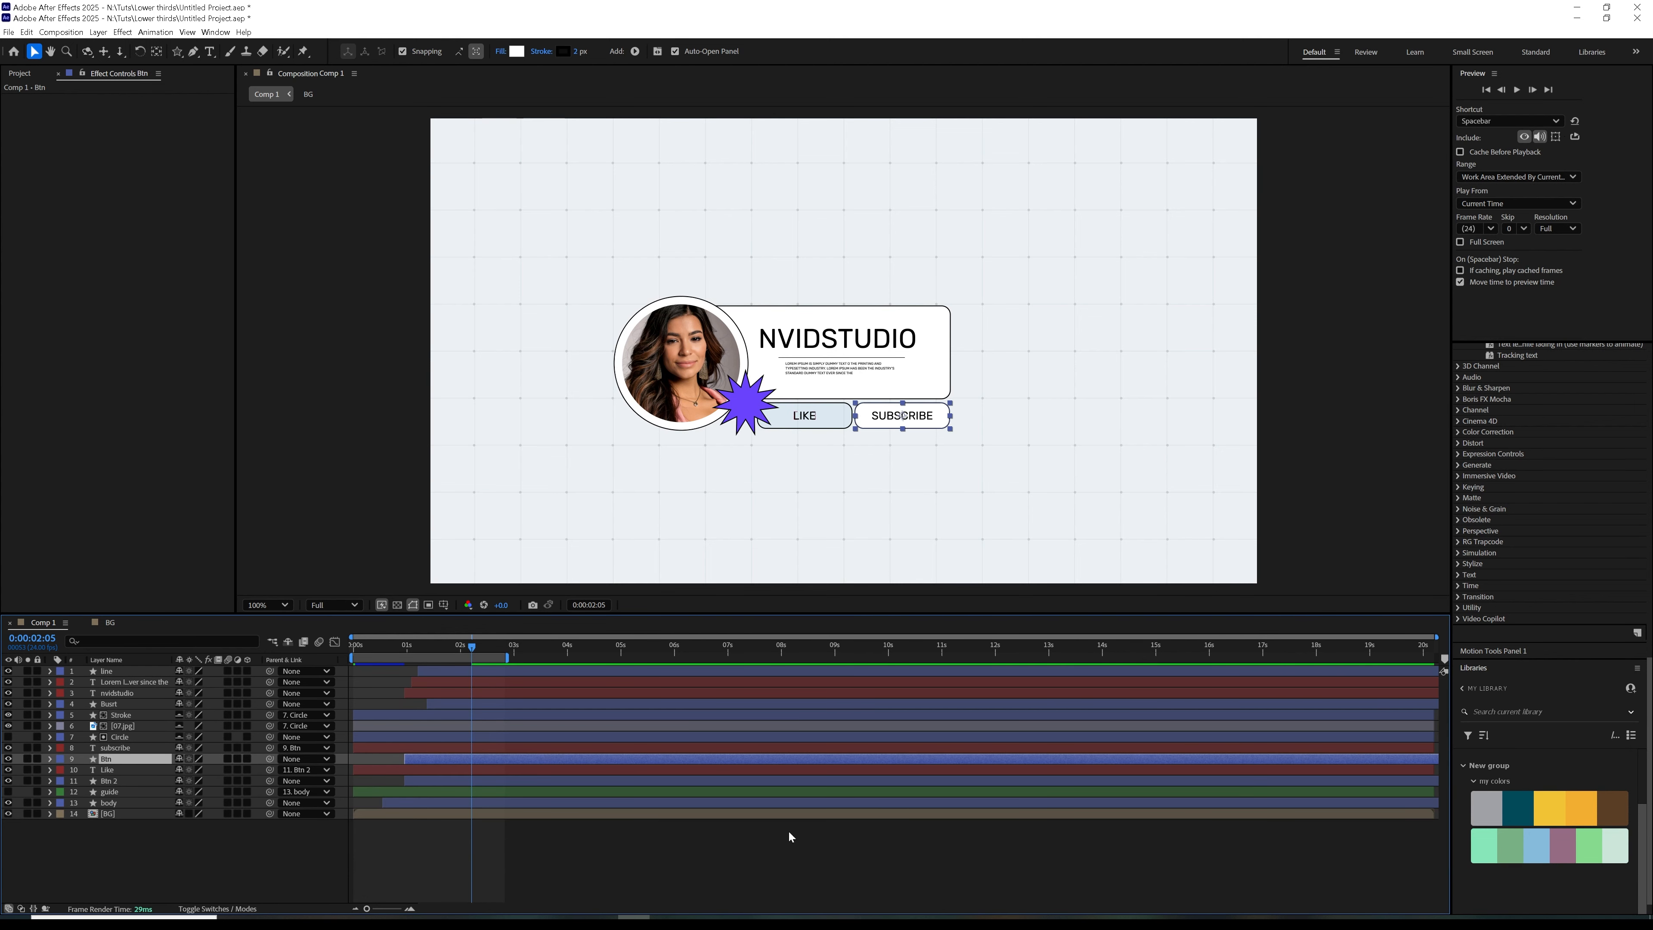
{"action": "left_click", "coordinate": [516, 51]}
{"action": "left_click", "coordinate": [941, 457]}
{"action": "left_click", "coordinate": [1552, 794]}
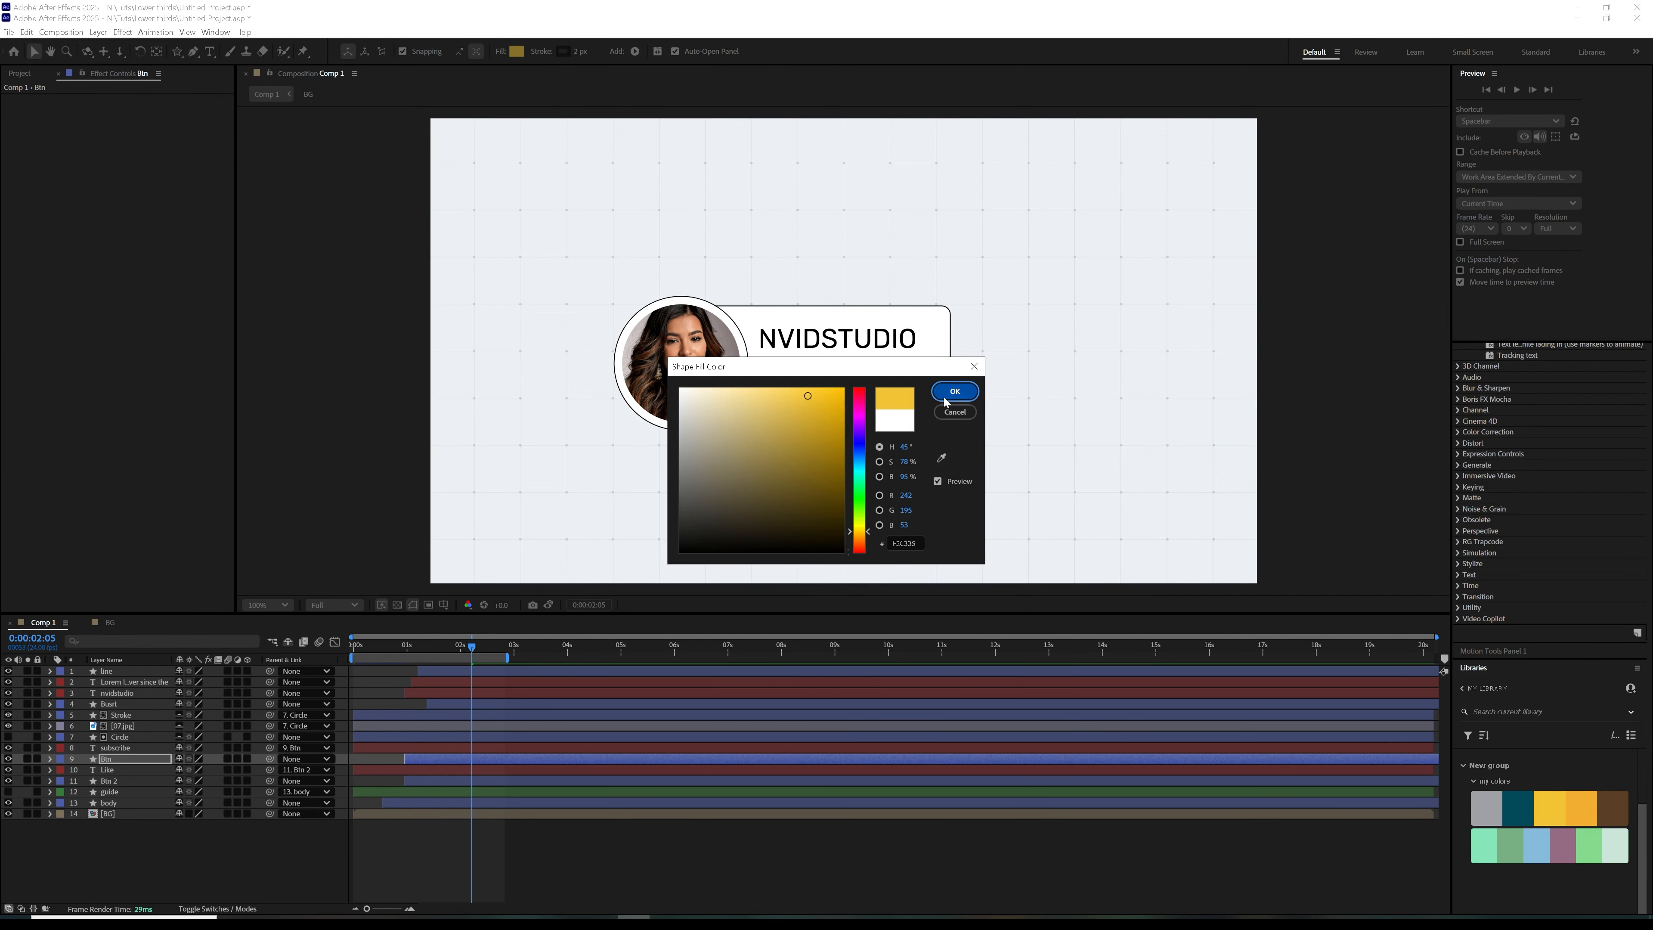
{"action": "key", "text": "Return"}
Lower the Fill 1 opacity of the Subscribe button's rectangle to about 36%
{"action": "left_click", "coordinate": [51, 758]}
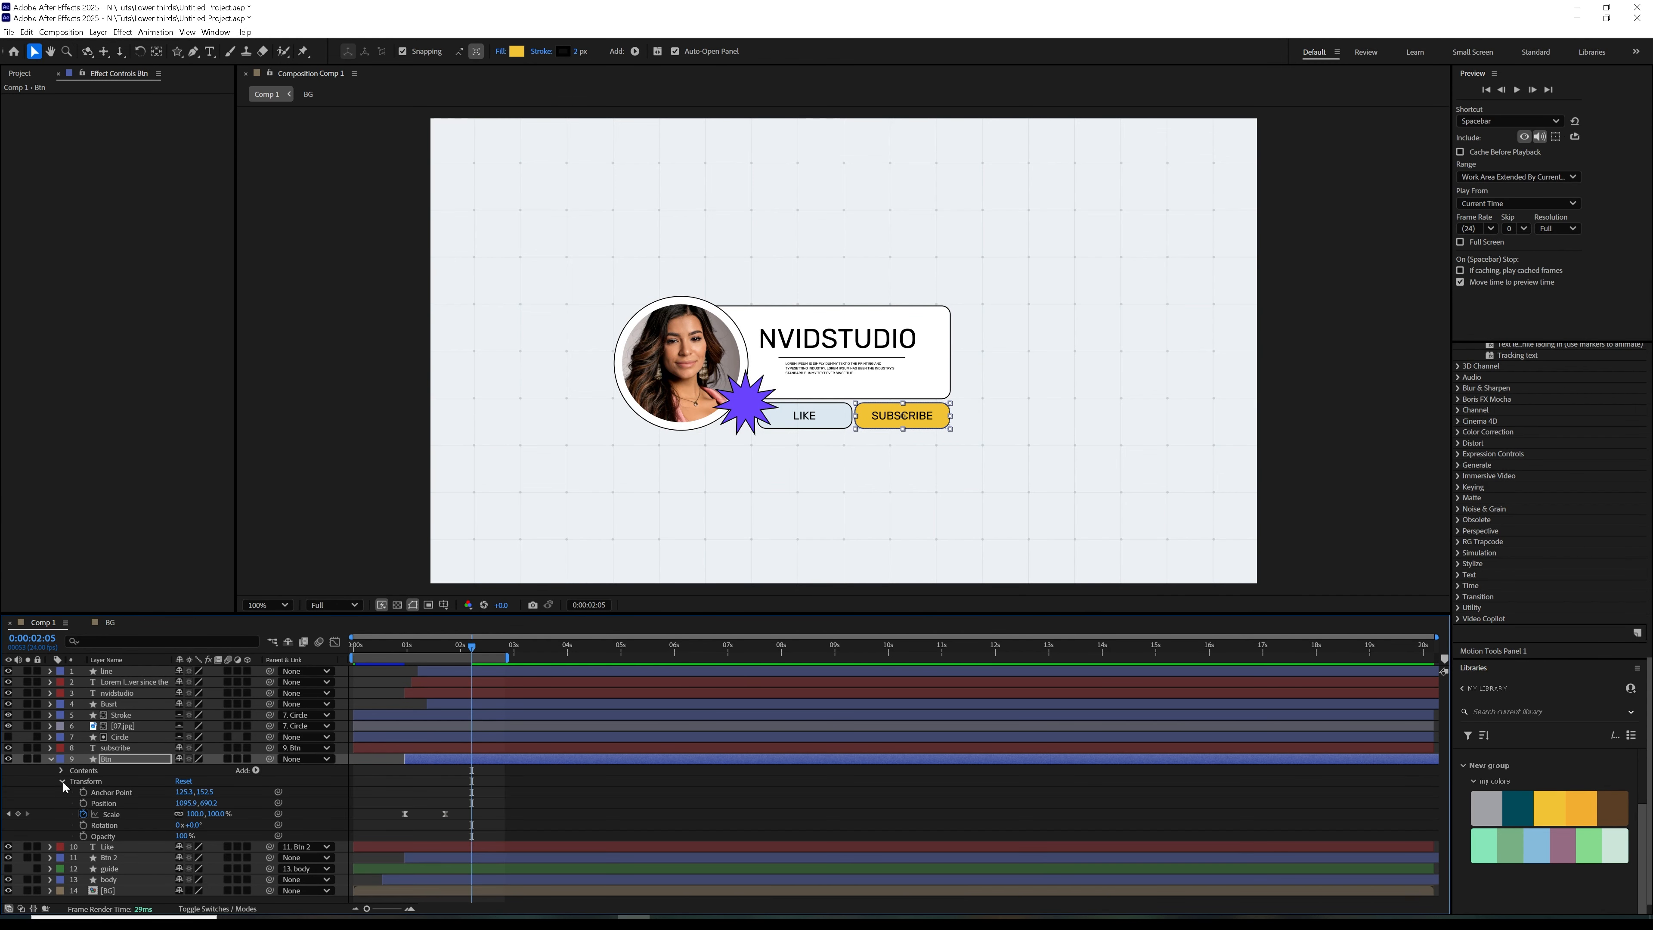
{"action": "left_click", "coordinate": [62, 771]}
{"action": "left_click", "coordinate": [78, 783]}
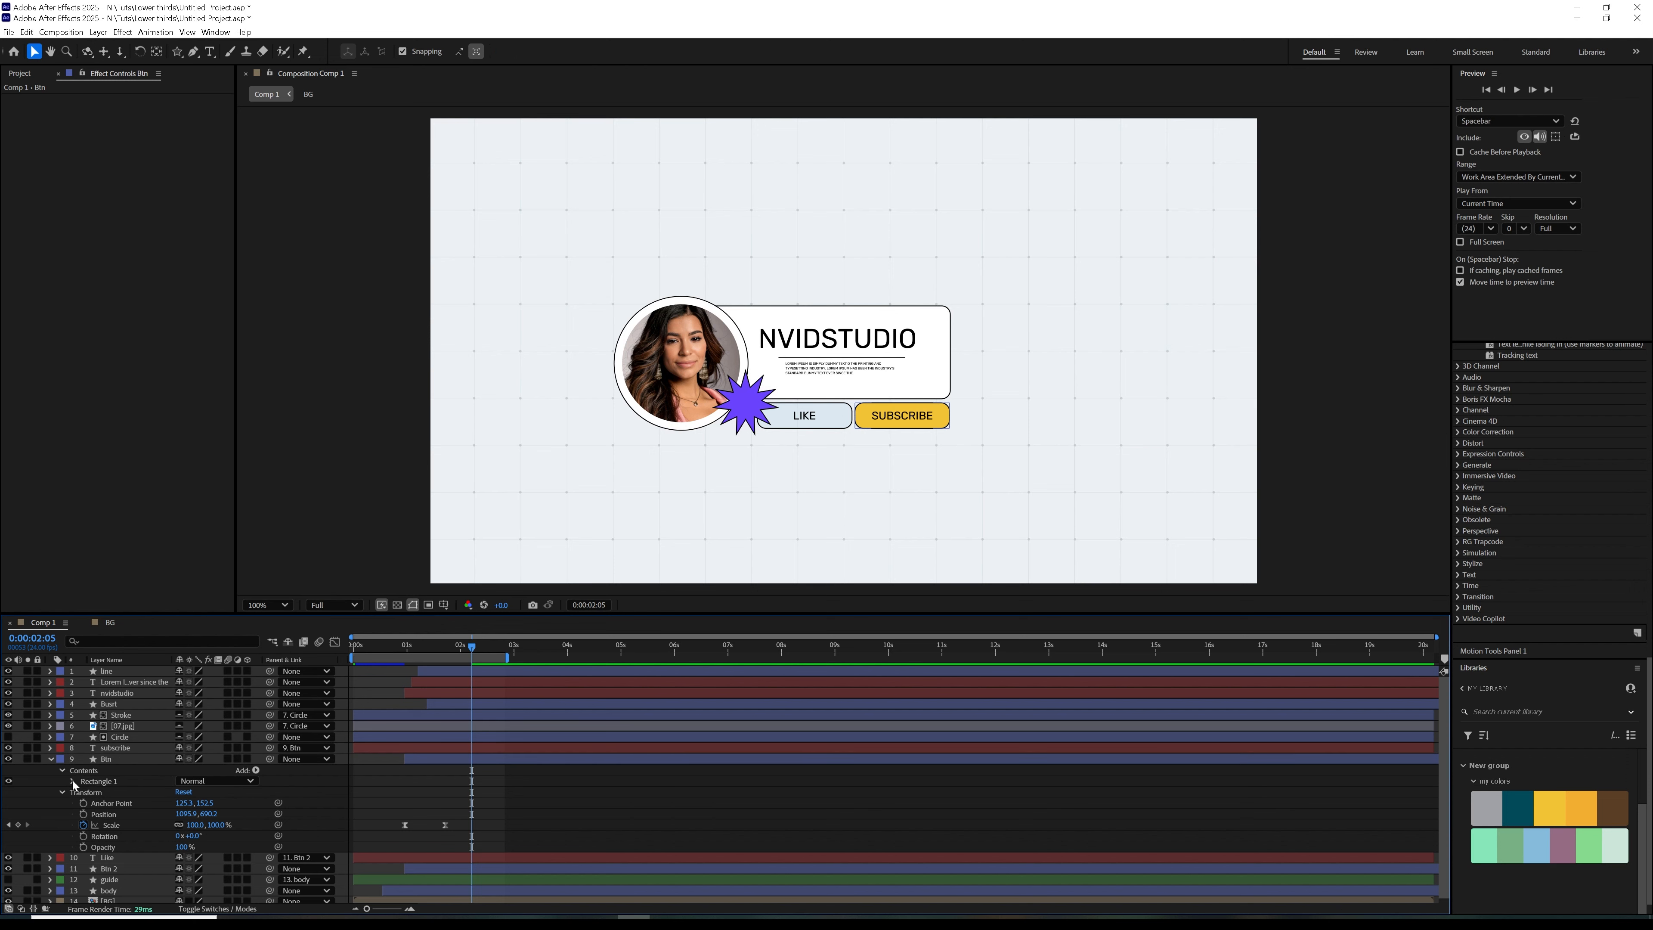
{"action": "left_click", "coordinate": [74, 781]}
{"action": "left_click", "coordinate": [83, 814]}
{"action": "left_click_drag", "start_coordinate": [192, 860], "coordinate": [159, 868]}
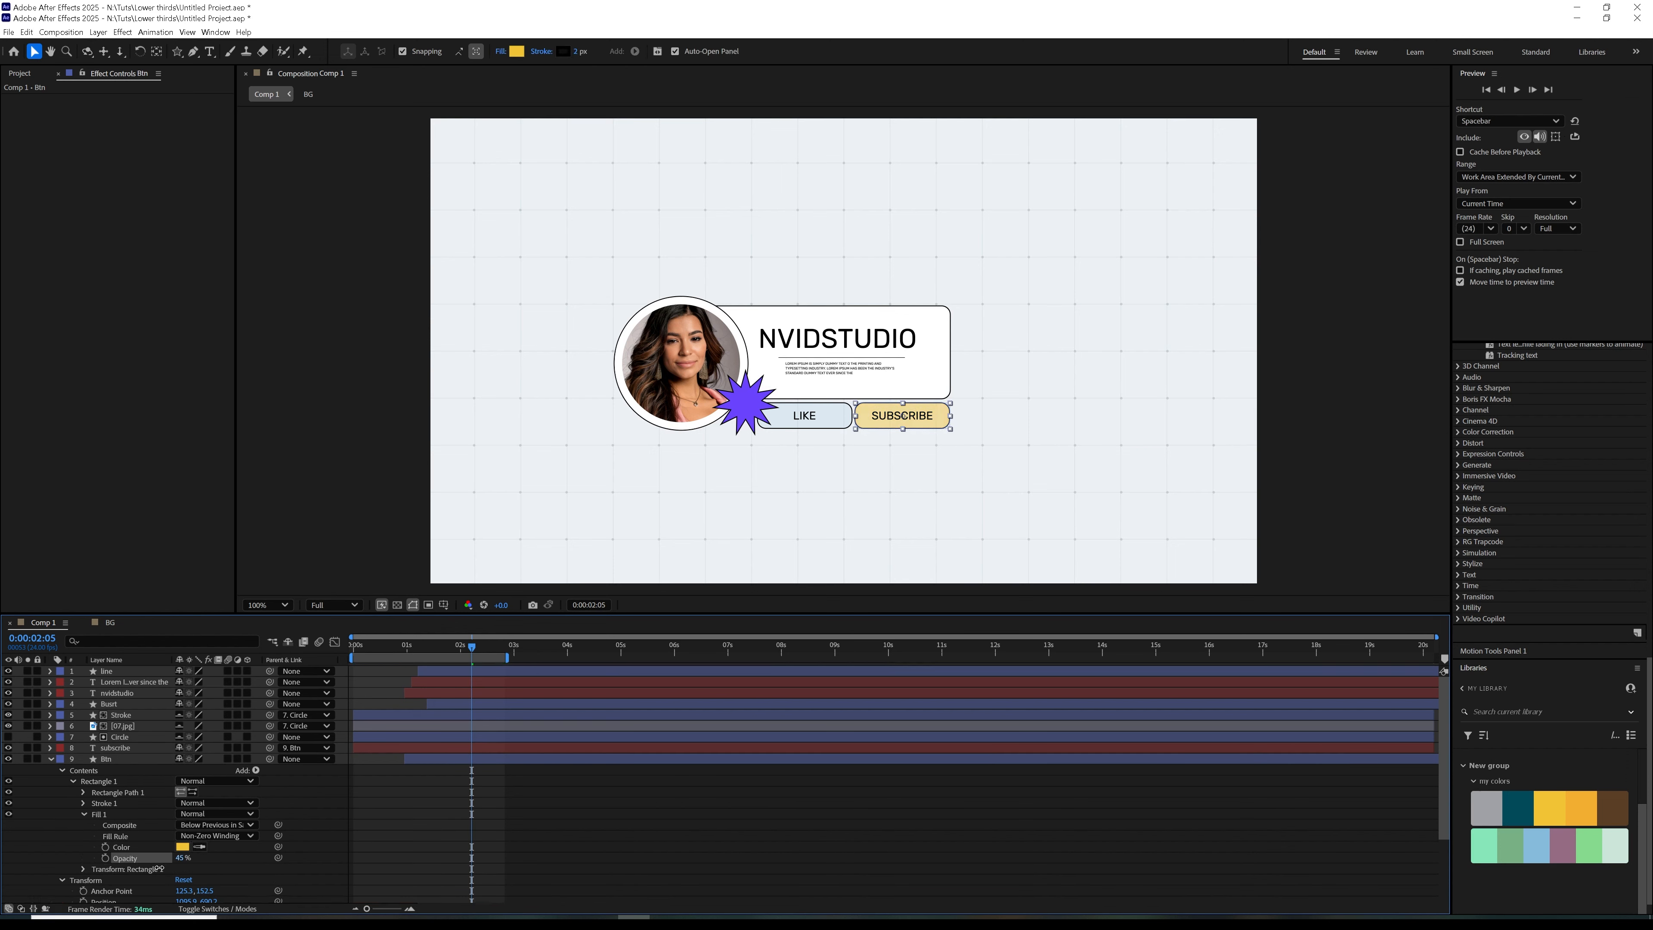
{"action": "left_click", "coordinate": [123, 758]}
{"action": "scroll", "coordinate": [1651, 534], "scroll_direction": "up", "scroll_amount": 5}
{"action": "scroll", "coordinate": [1651, 535], "scroll_direction": "up", "scroll_amount": 8}
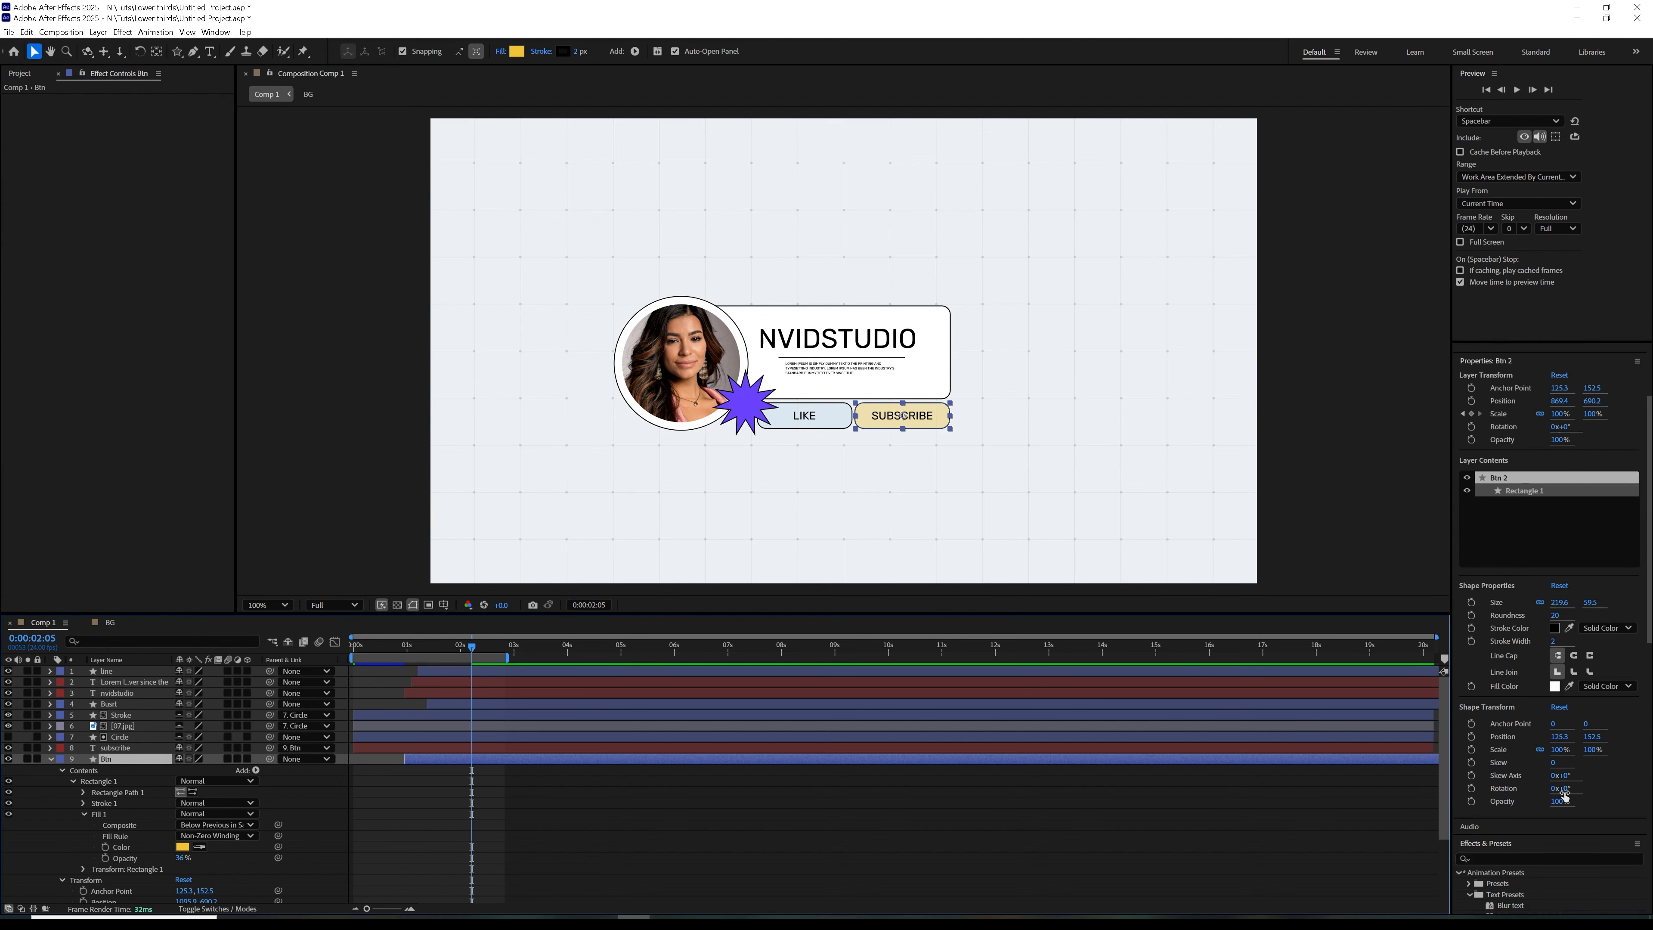
{"action": "scroll", "coordinate": [1646, 602], "scroll_direction": "down", "scroll_amount": 3}
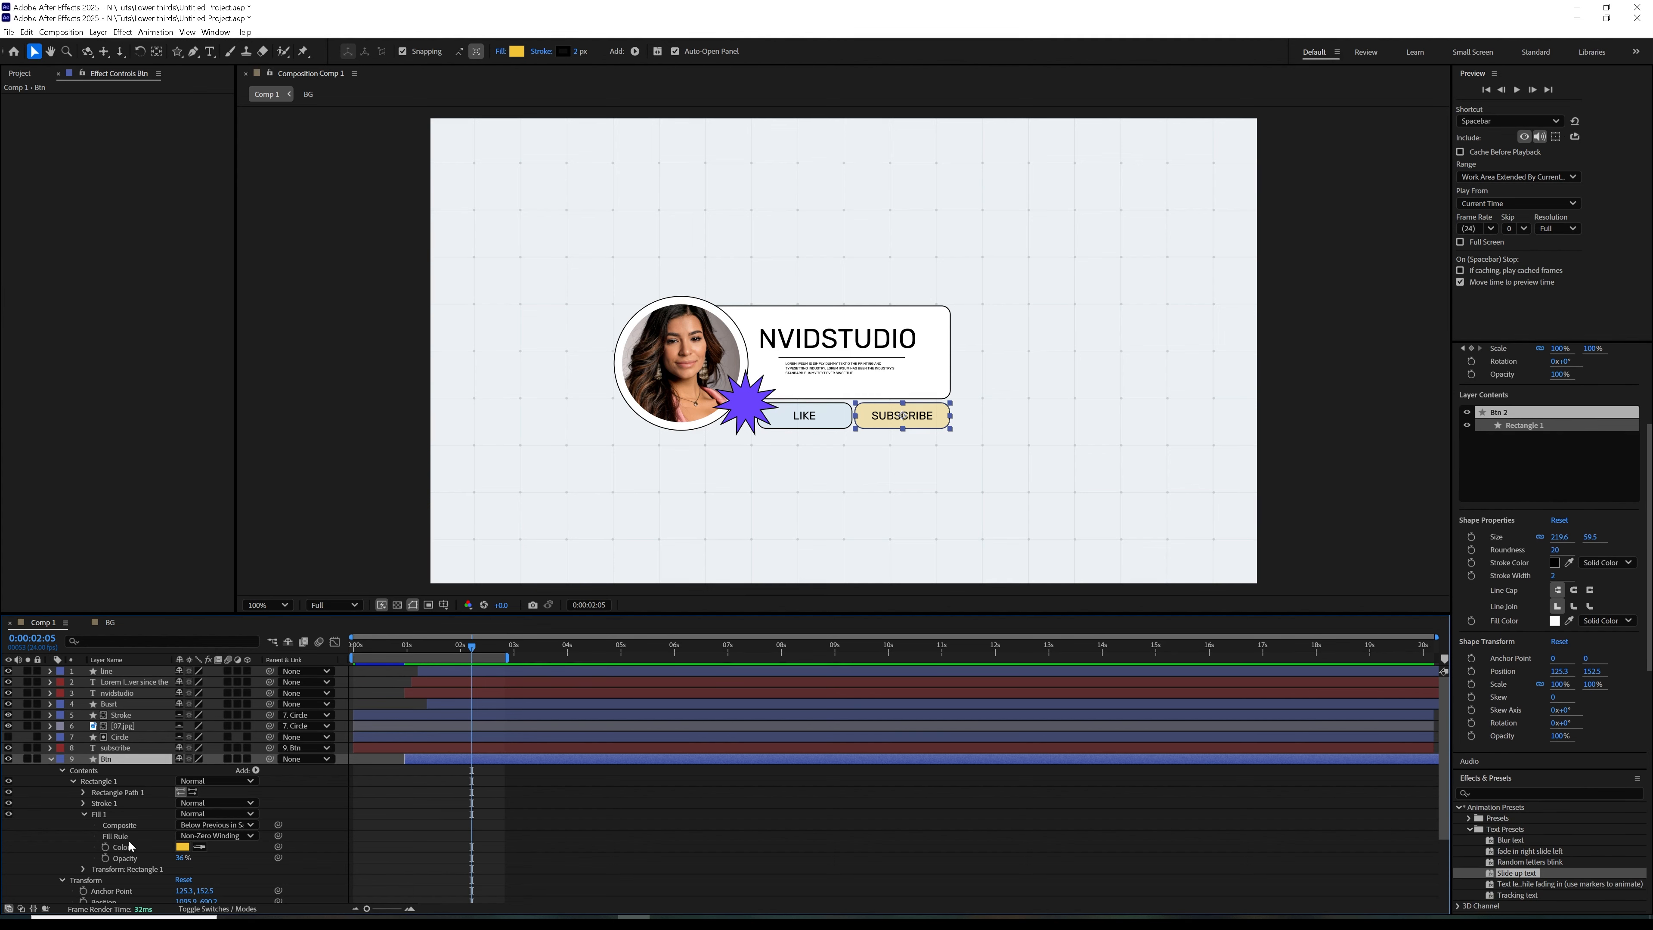
{"action": "left_click", "coordinate": [1555, 622]}
{"action": "left_click", "coordinate": [954, 412]}
Collapse the Btn layer and preview the recolored lower third from the first frame
{"action": "left_click", "coordinate": [51, 759]}
{"action": "left_click", "coordinate": [518, 831]}
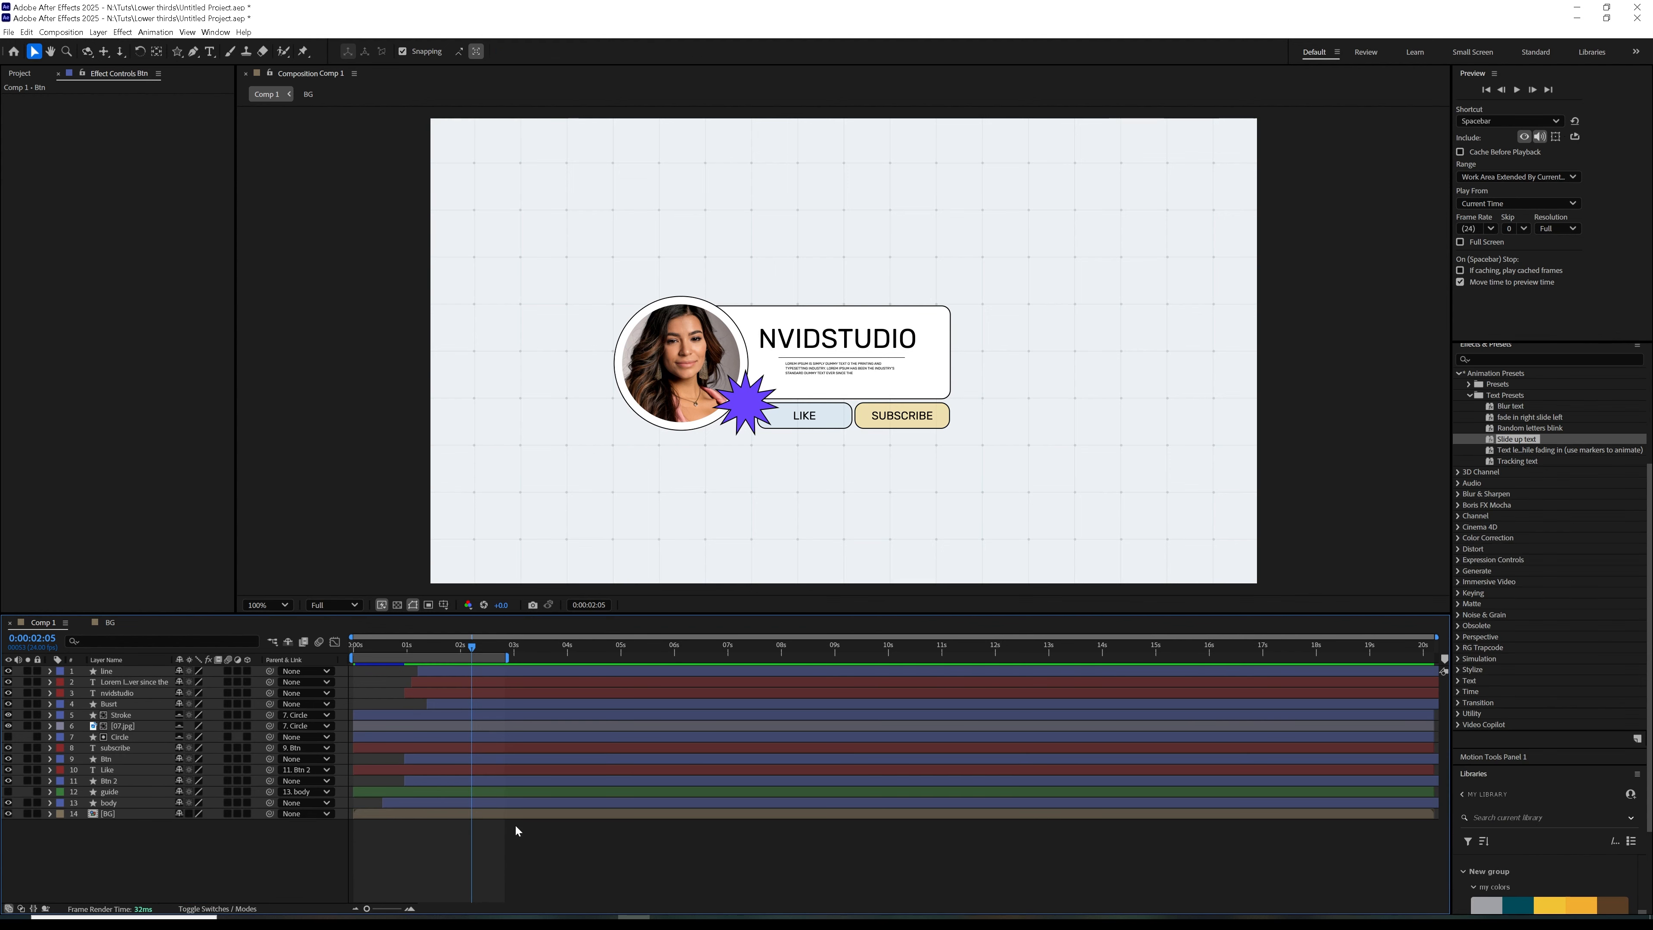
{"action": "key", "text": "Home"}
{"action": "left_click", "coordinate": [1517, 90]}
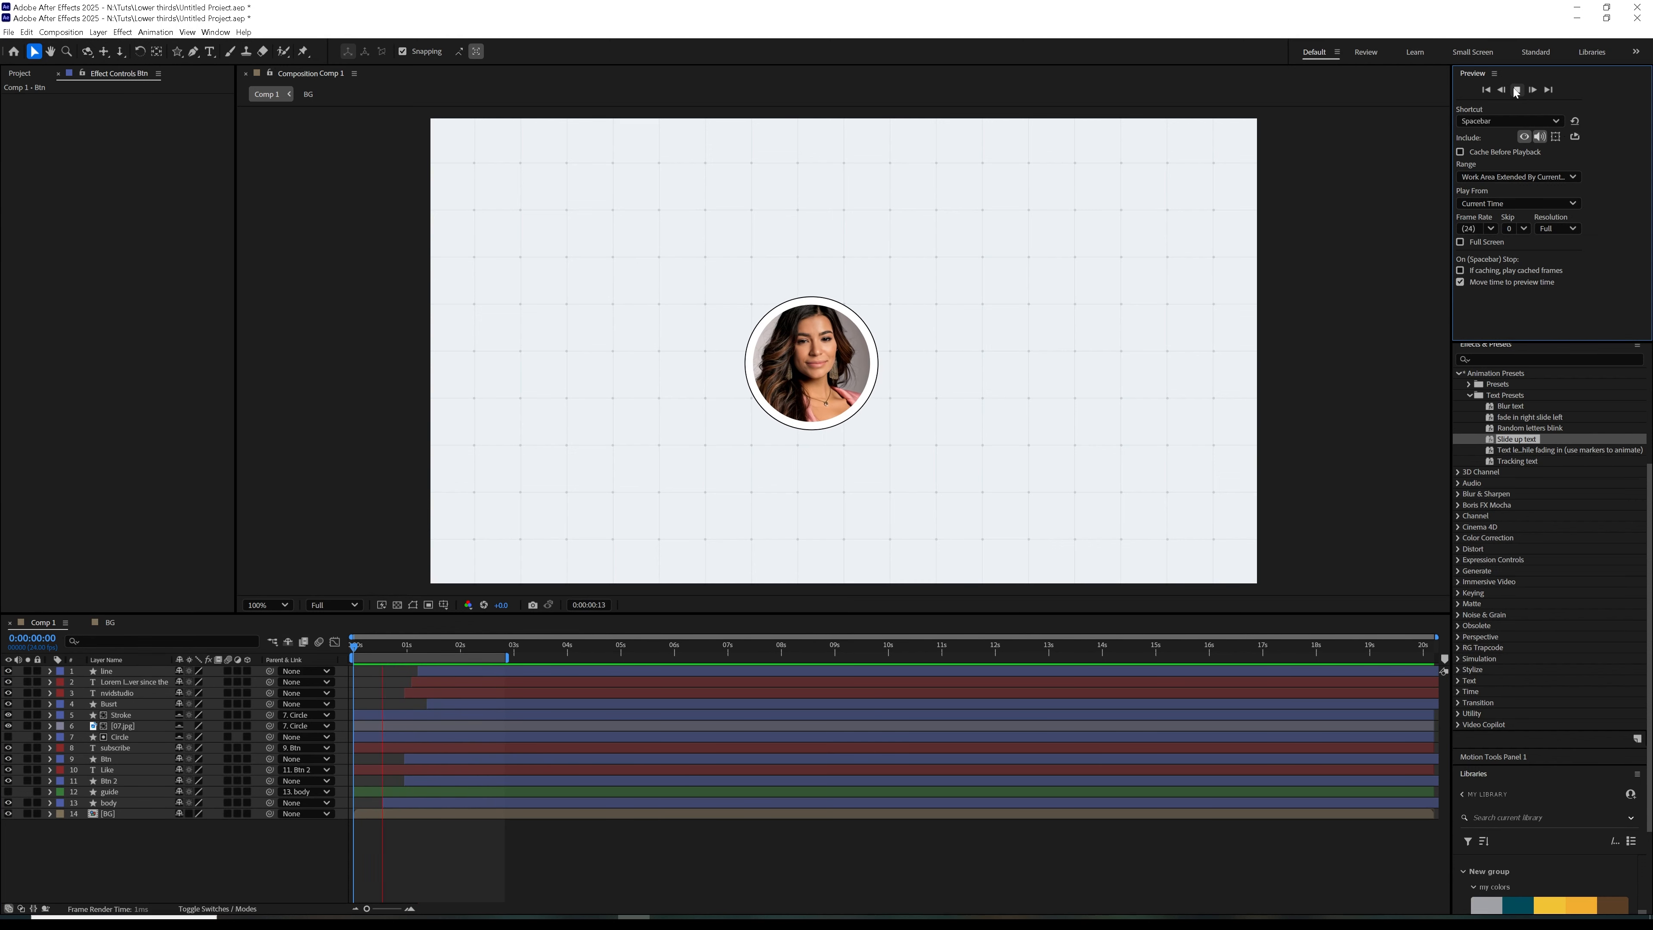
{"action": "left_click", "coordinate": [149, 875]}
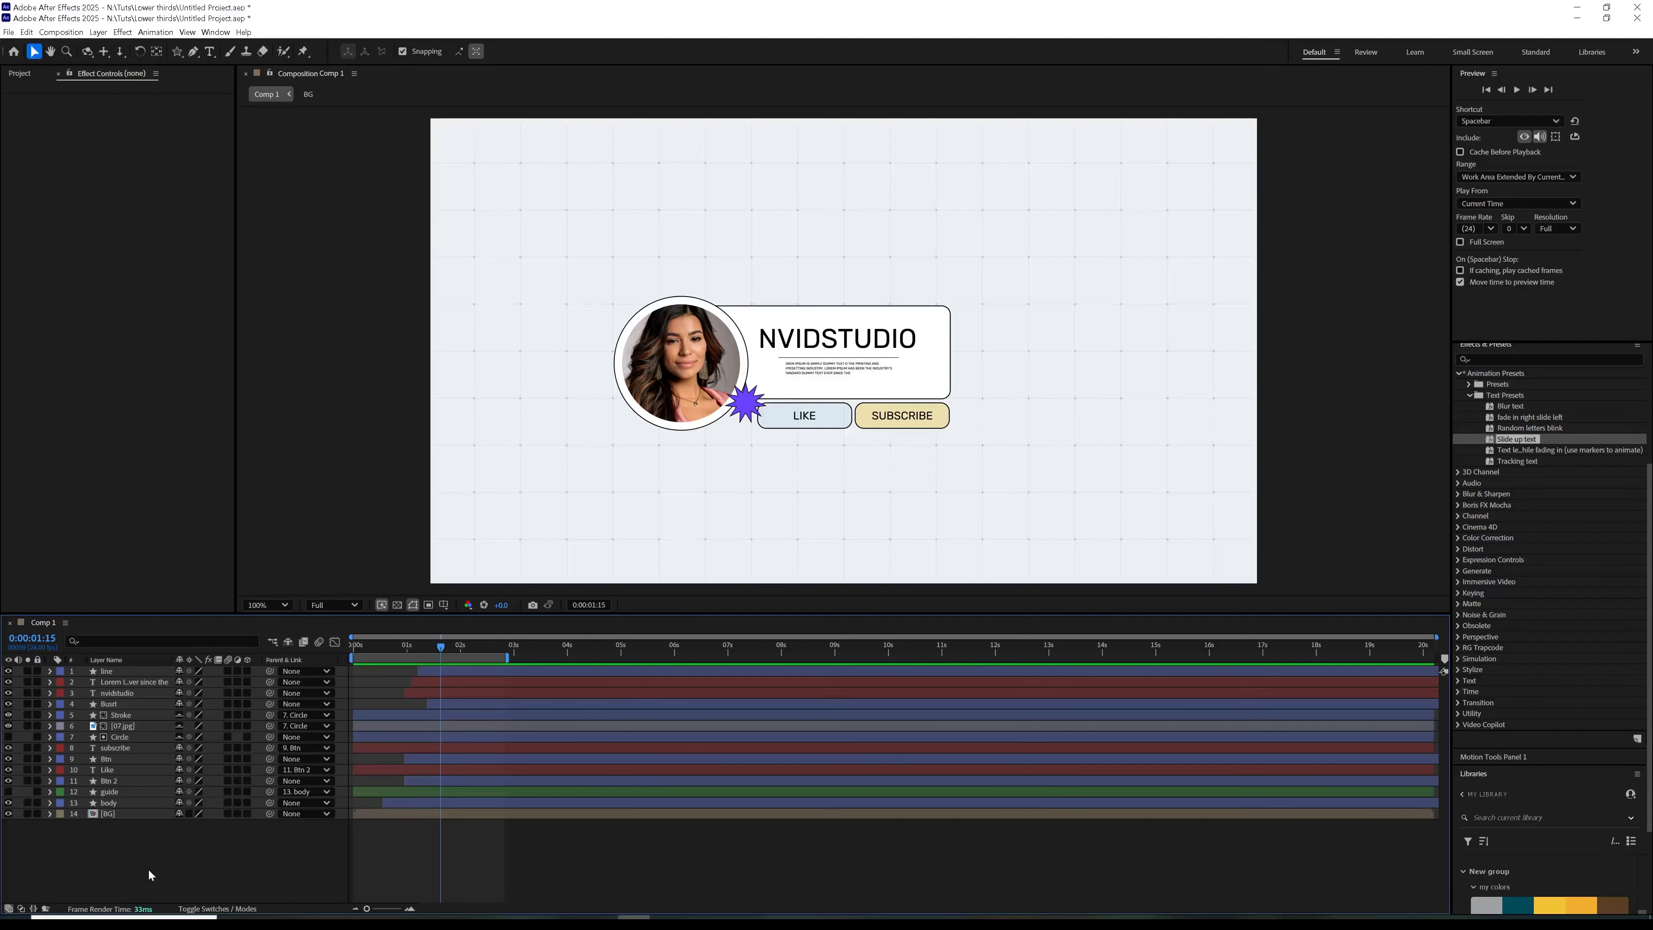
Rename the Comp 1 composition in the project as Title 001
{"action": "key", "text": "ctrl+0"}
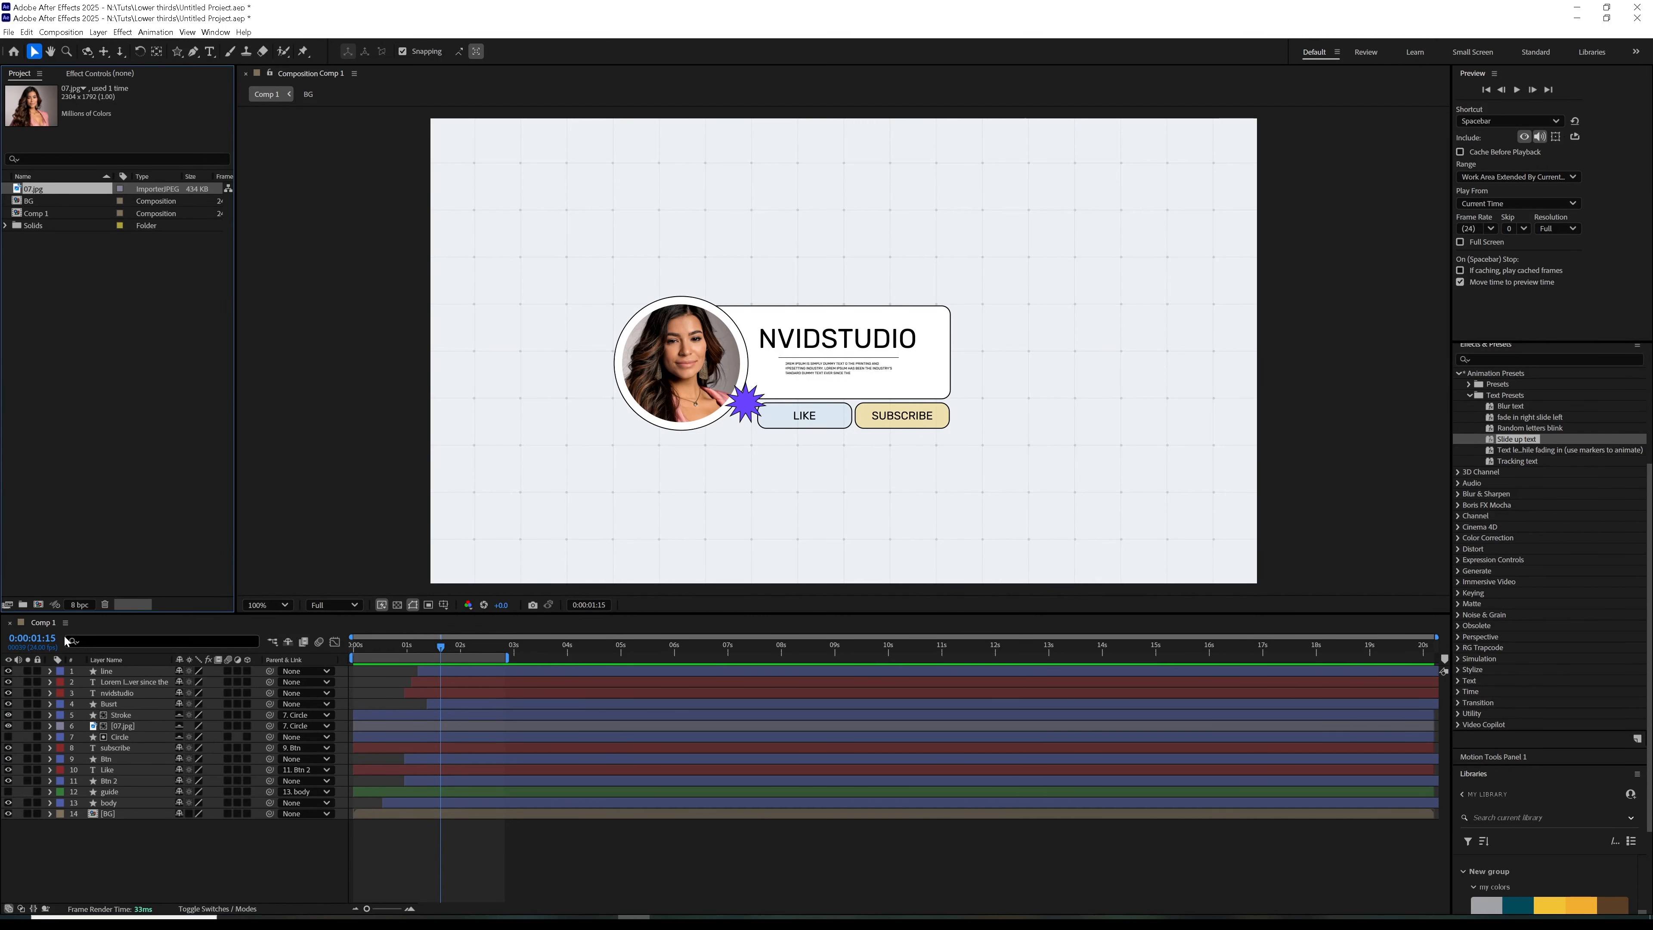
{"action": "left_click", "coordinate": [38, 213]}
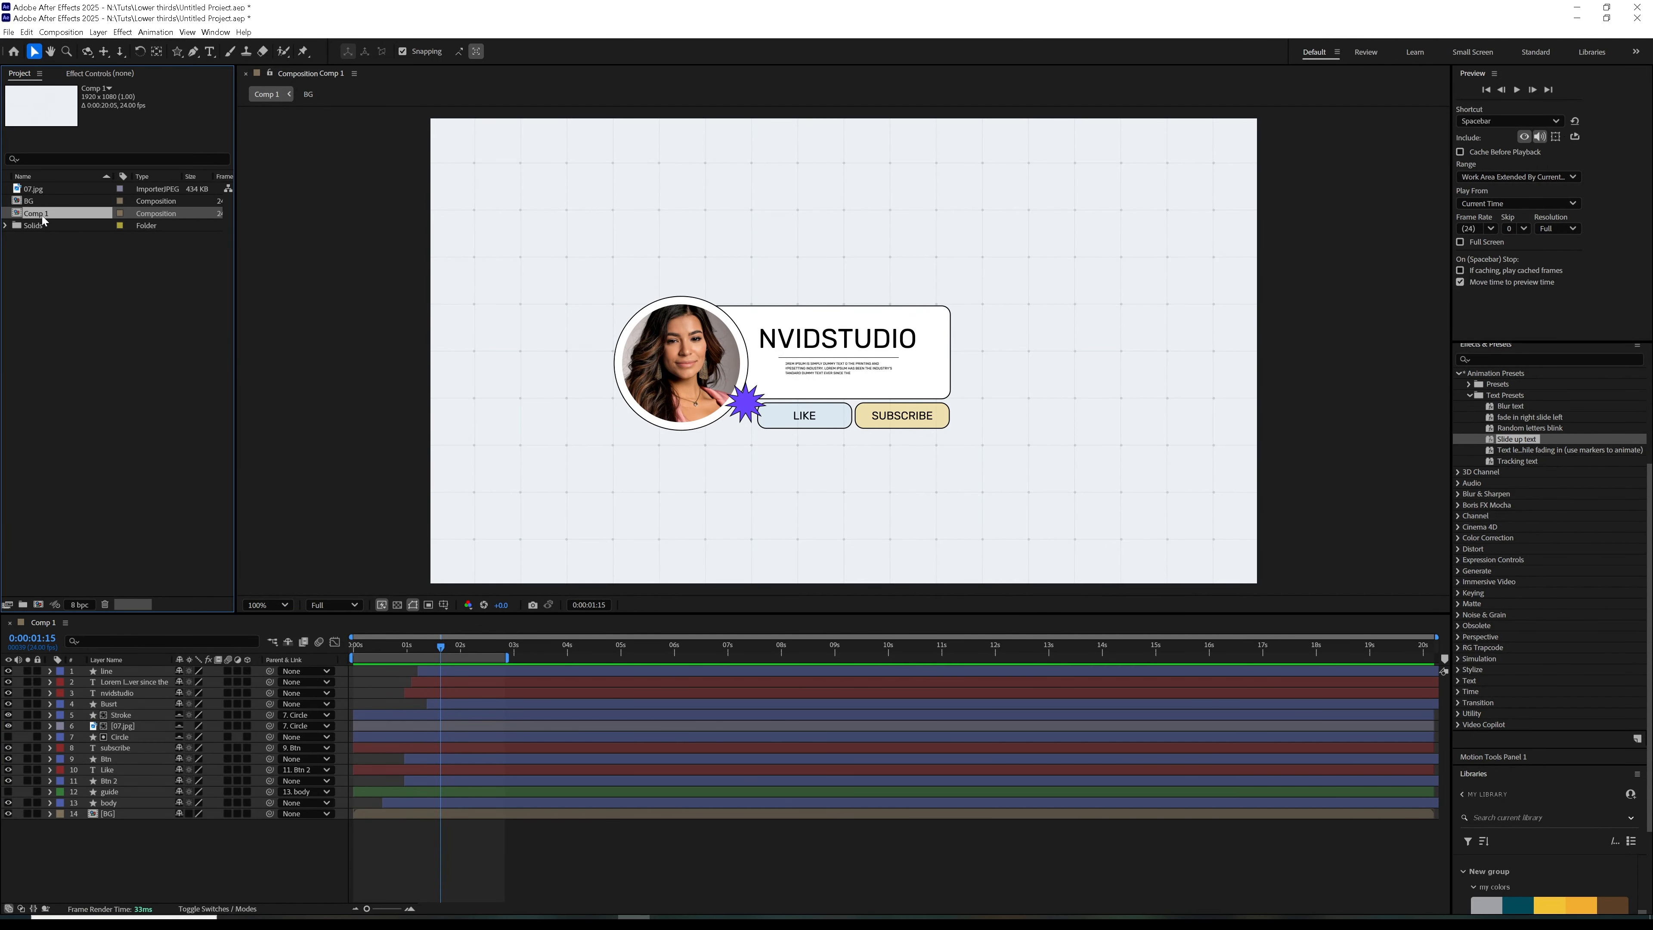
{"action": "key", "text": "Return"}
{"action": "type", "text": "Title 001"}
{"action": "key", "text": "Return"}
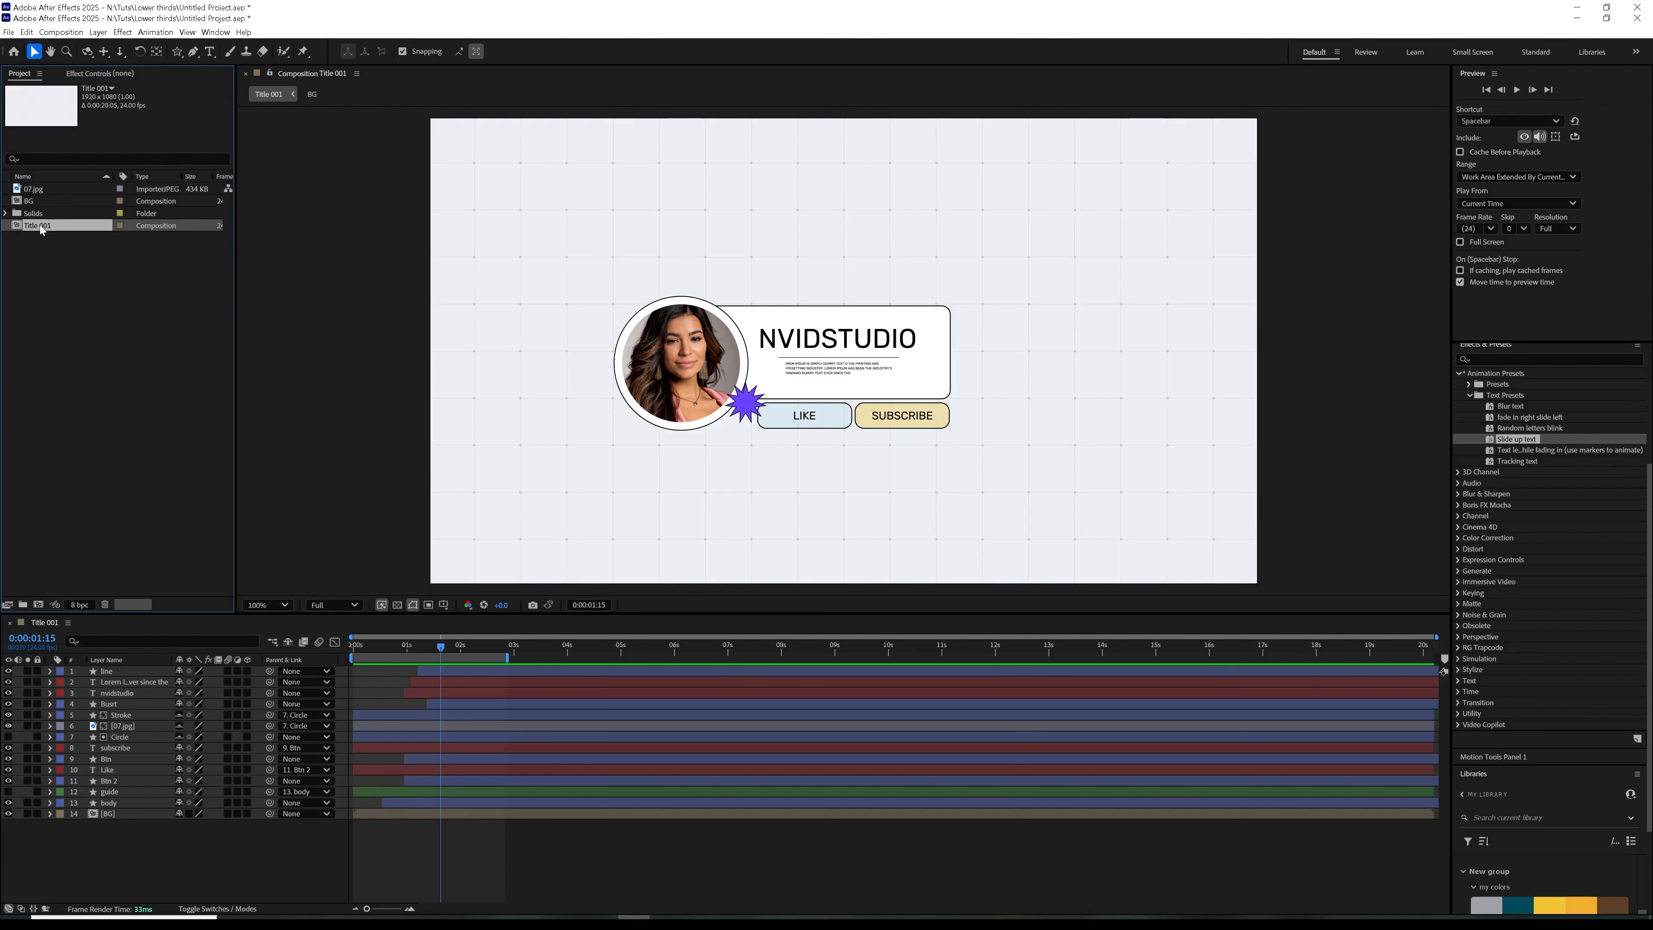
Duplicate the Title 001 composition to create Title 002
{"action": "right_click", "coordinate": [41, 228]}
{"action": "left_click", "coordinate": [34, 228]}
{"action": "left_click", "coordinate": [26, 32]}
{"action": "left_click", "coordinate": [97, 190]}
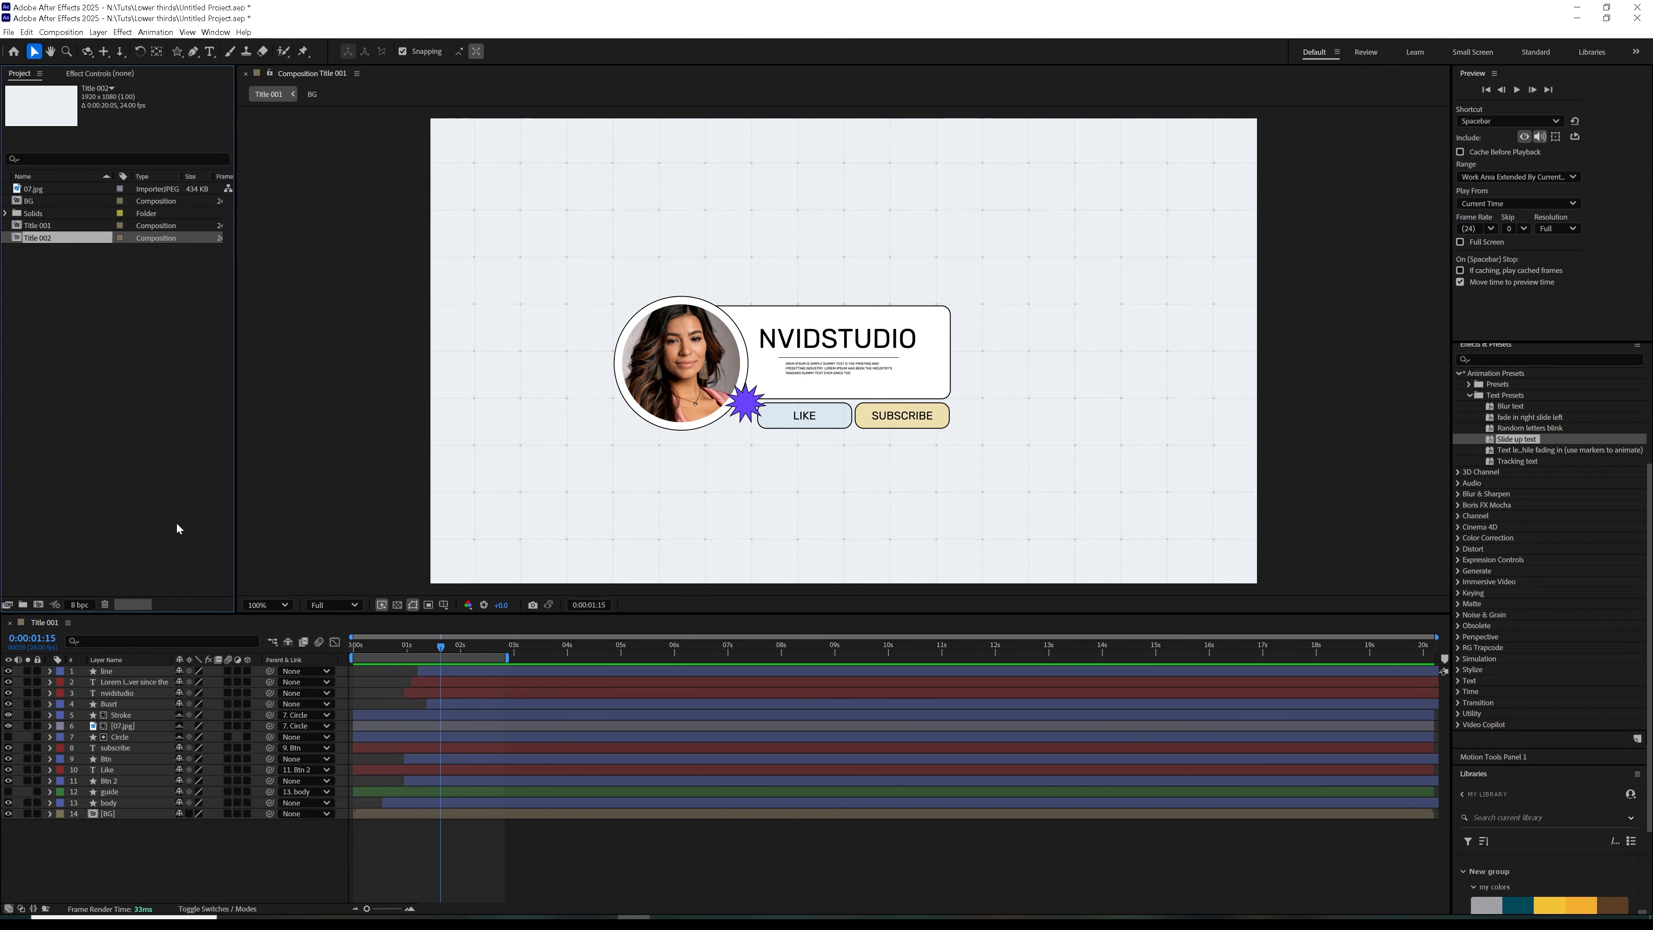
{"action": "left_click", "coordinate": [44, 227]}
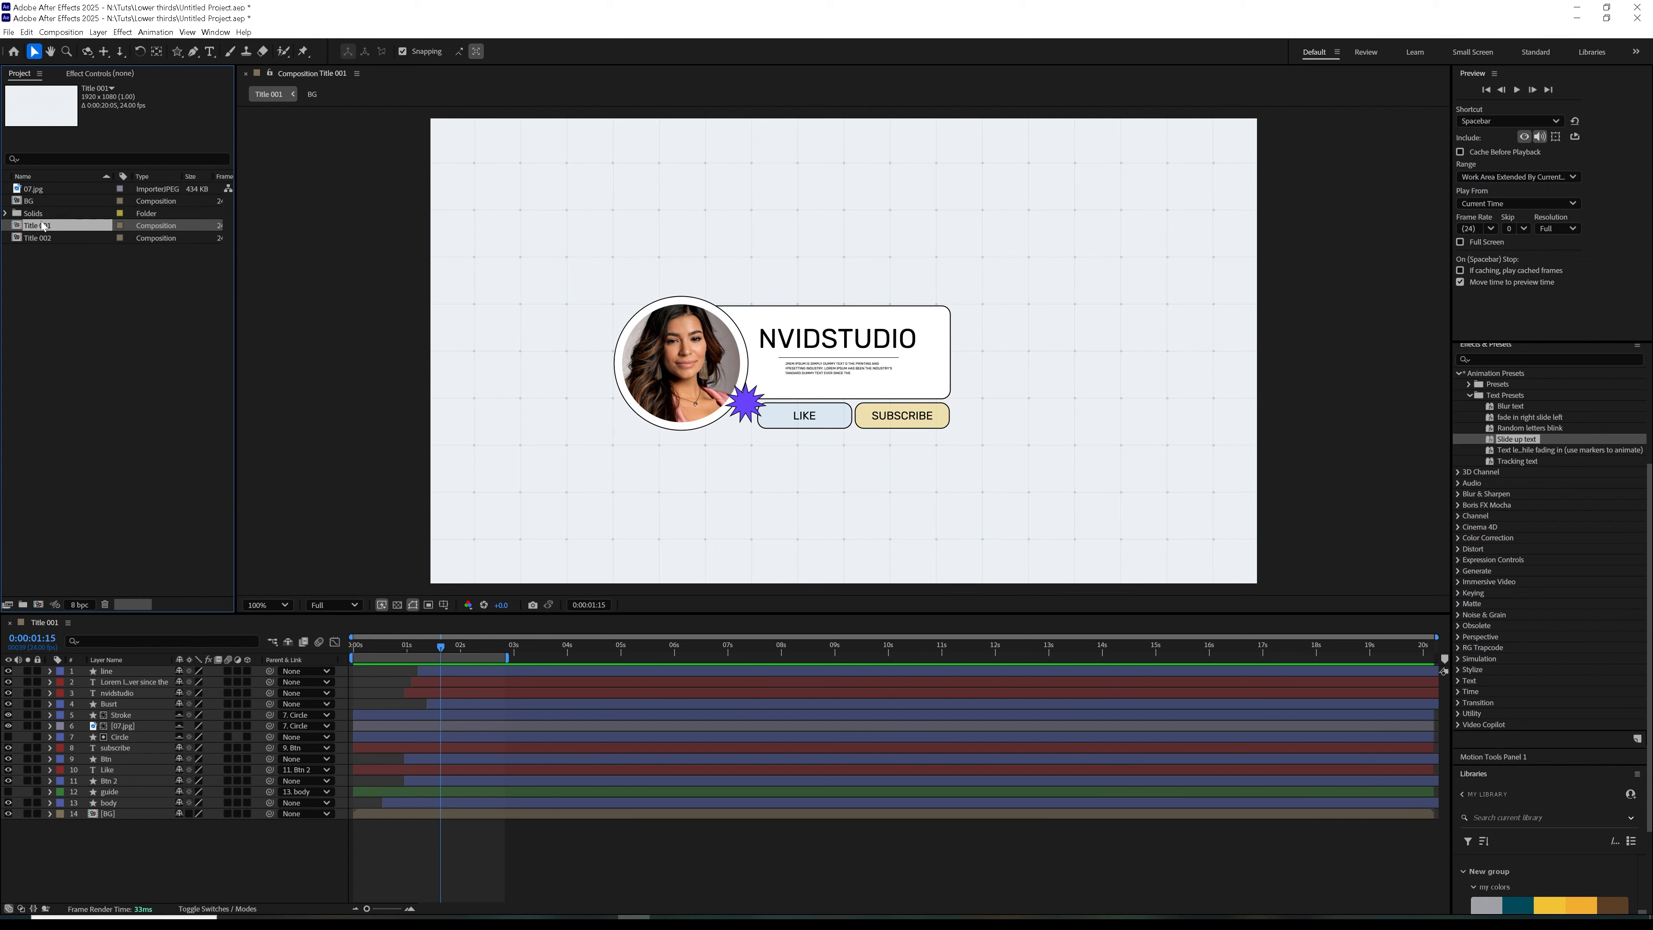
Open the Title 002 composition and delete all of its layers
{"action": "double_click", "coordinate": [43, 238]}
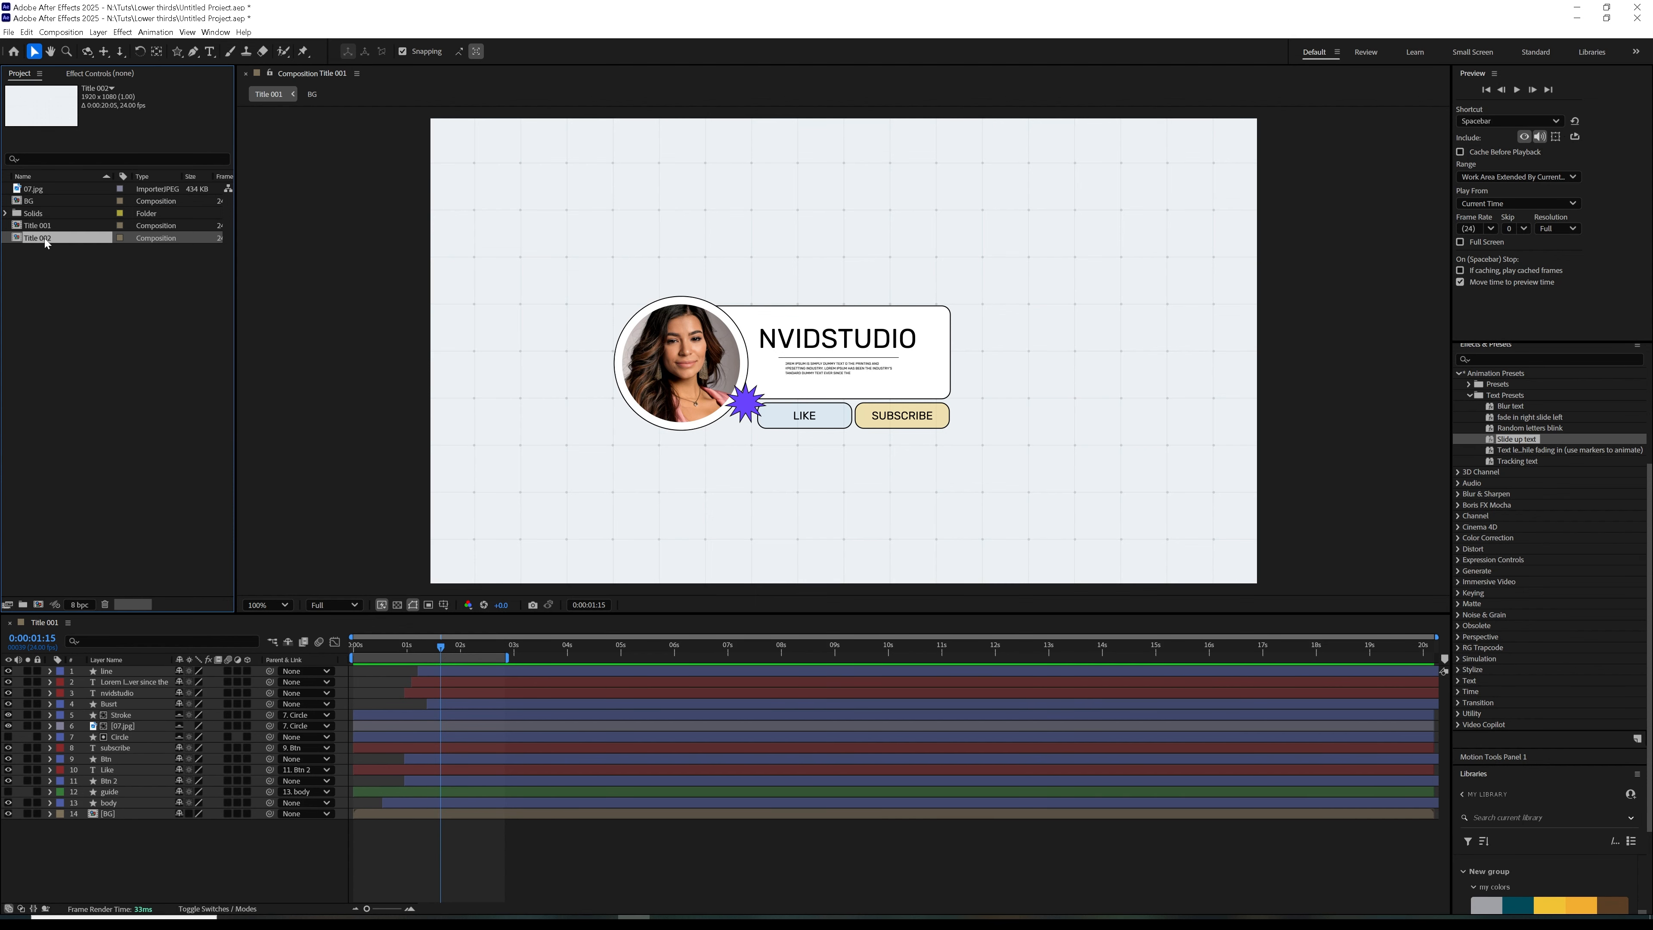
{"action": "left_click_drag", "start_coordinate": [143, 895], "coordinate": [167, 672]}
{"action": "key", "text": "Delete"}
Return to the Title 001 composition and delete its BG layer
{"action": "left_click", "coordinate": [45, 623]}
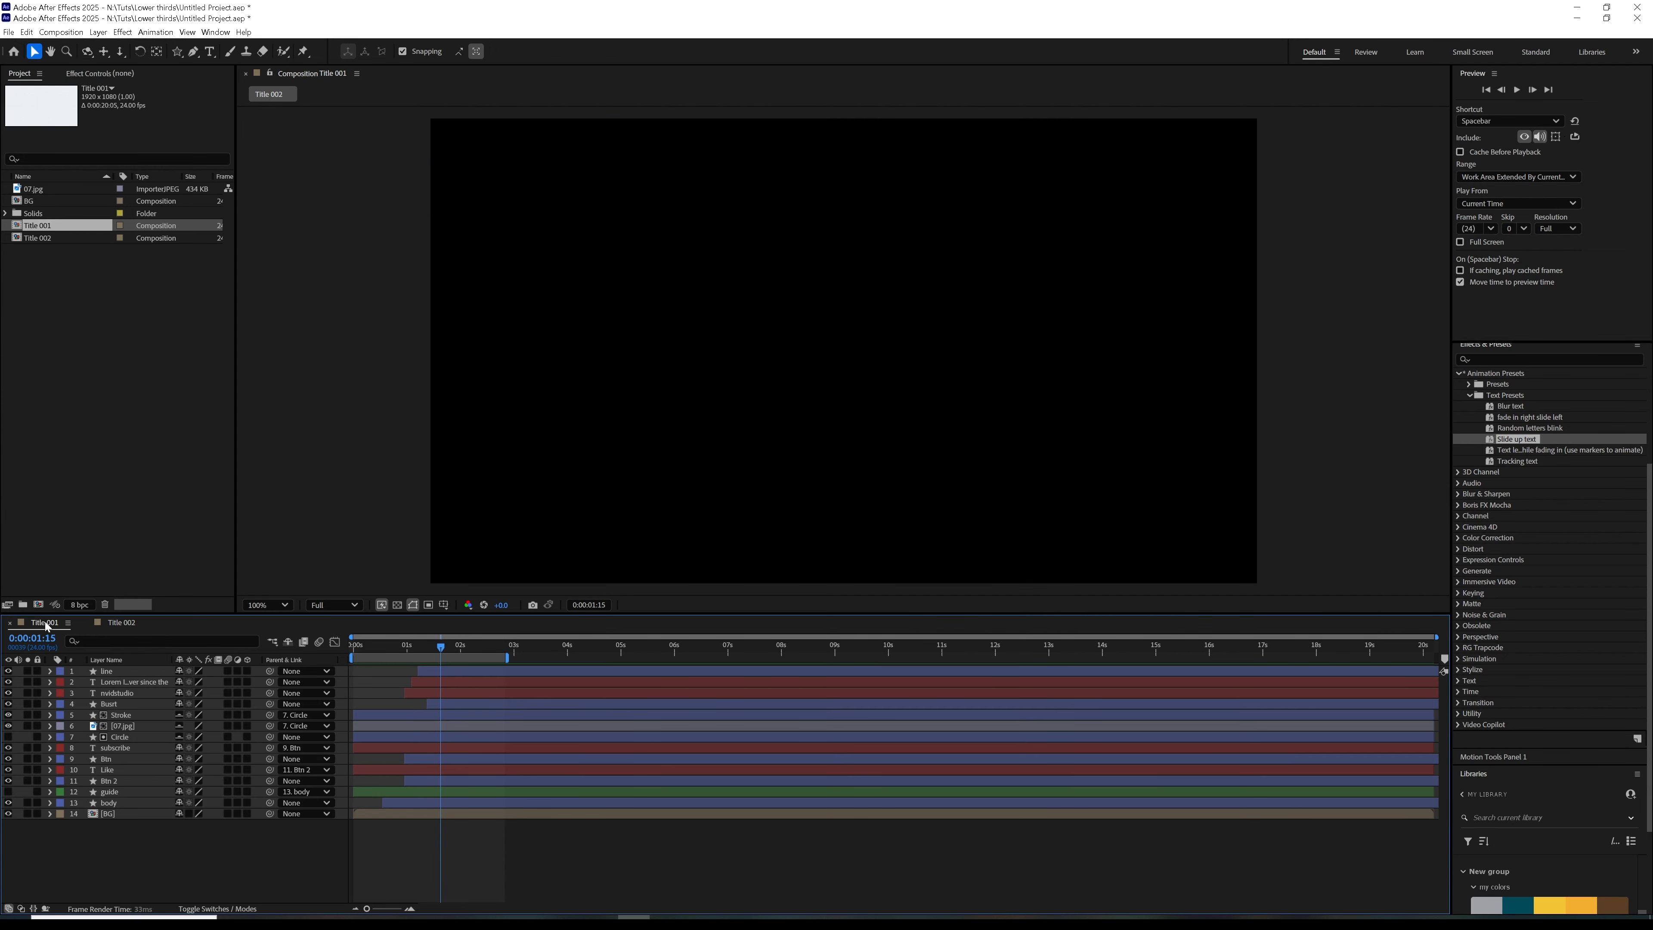
{"action": "left_click", "coordinate": [104, 814]}
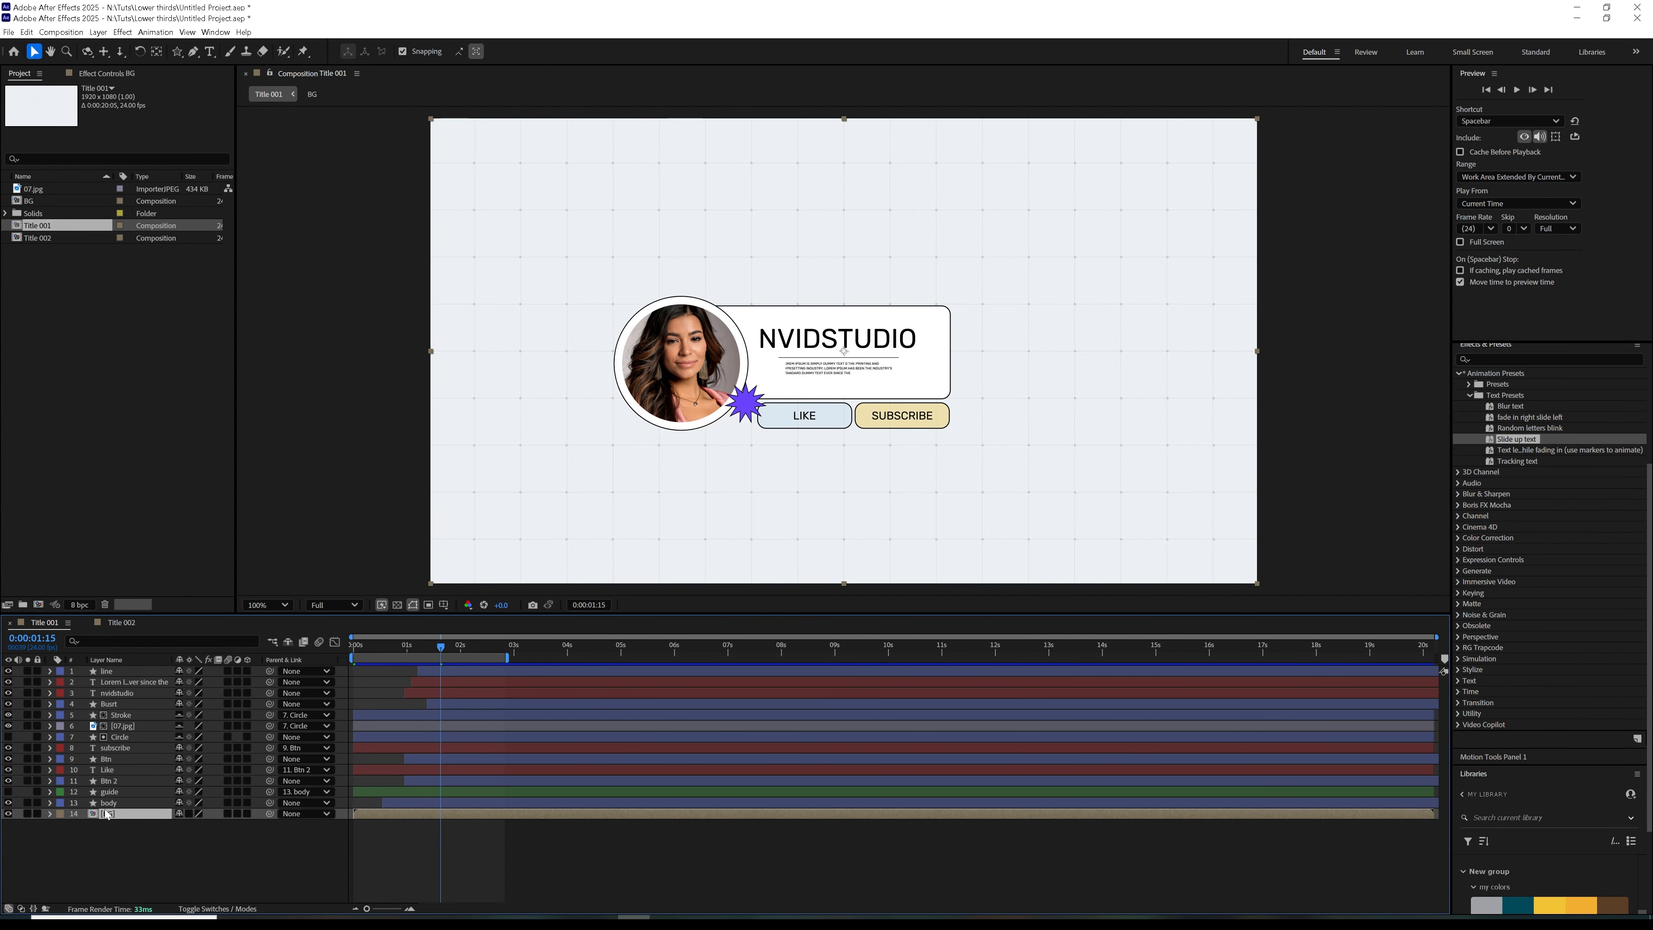
{"action": "key", "text": "Delete"}
Move Title 001 to 0:00:02:02 and turn on the transparency grid behind the lower third
{"action": "left_click", "coordinate": [121, 622]}
{"action": "left_click", "coordinate": [45, 622]}
{"action": "left_click_drag", "start_coordinate": [361, 648], "coordinate": [464, 666]}
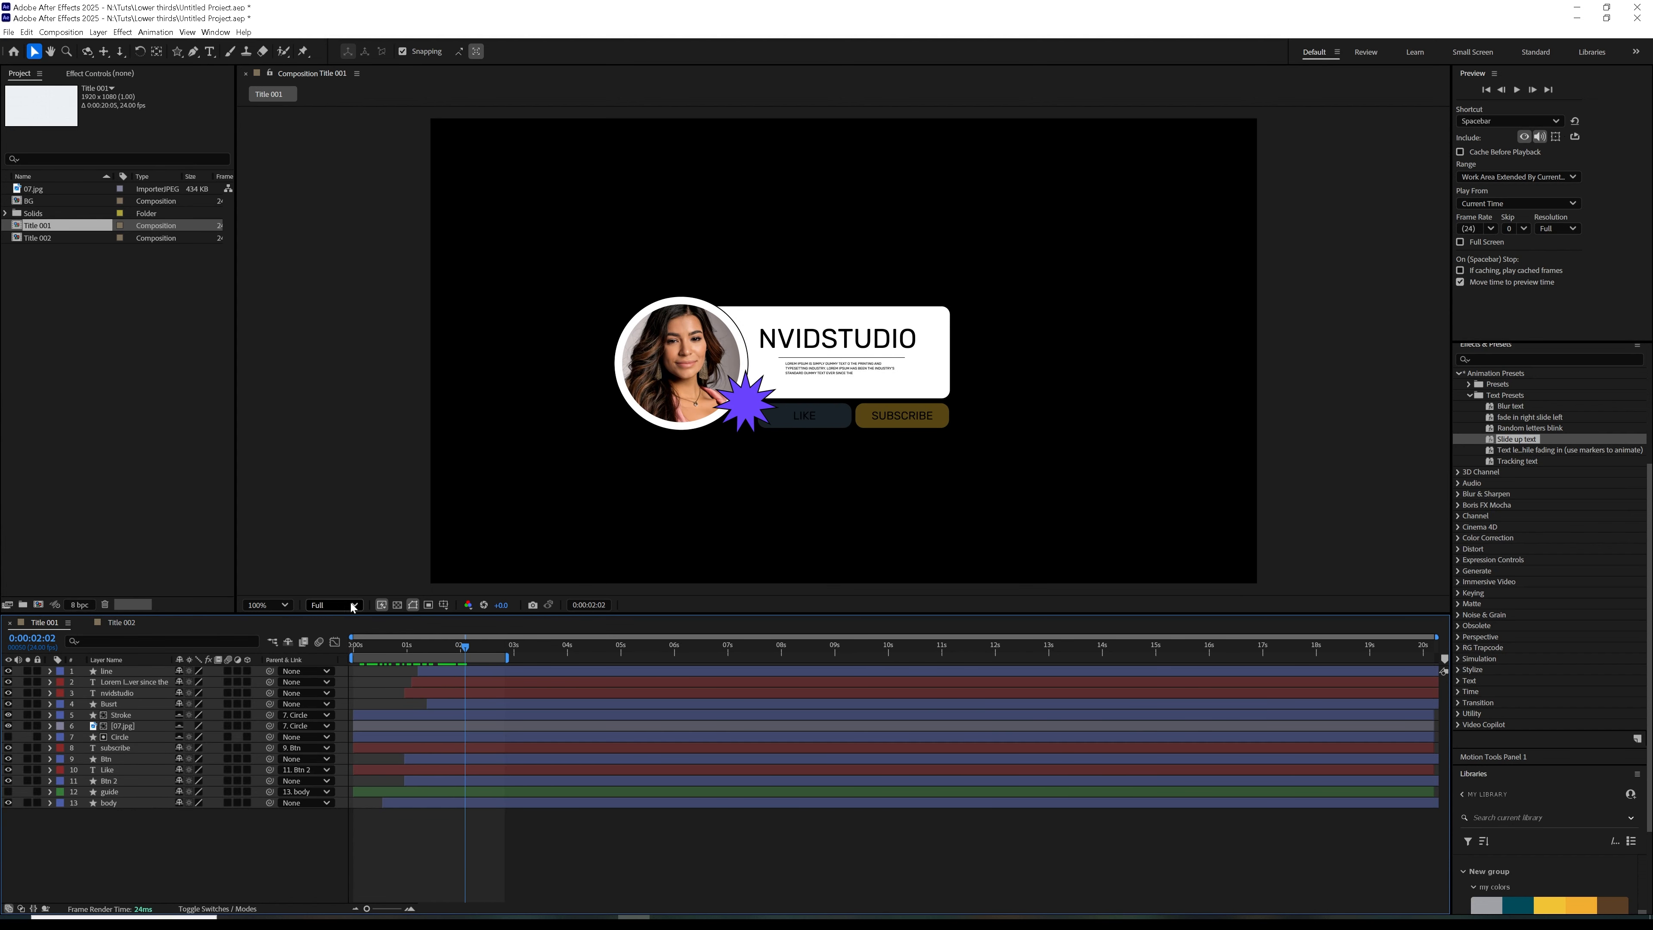
{"action": "left_click", "coordinate": [397, 606]}
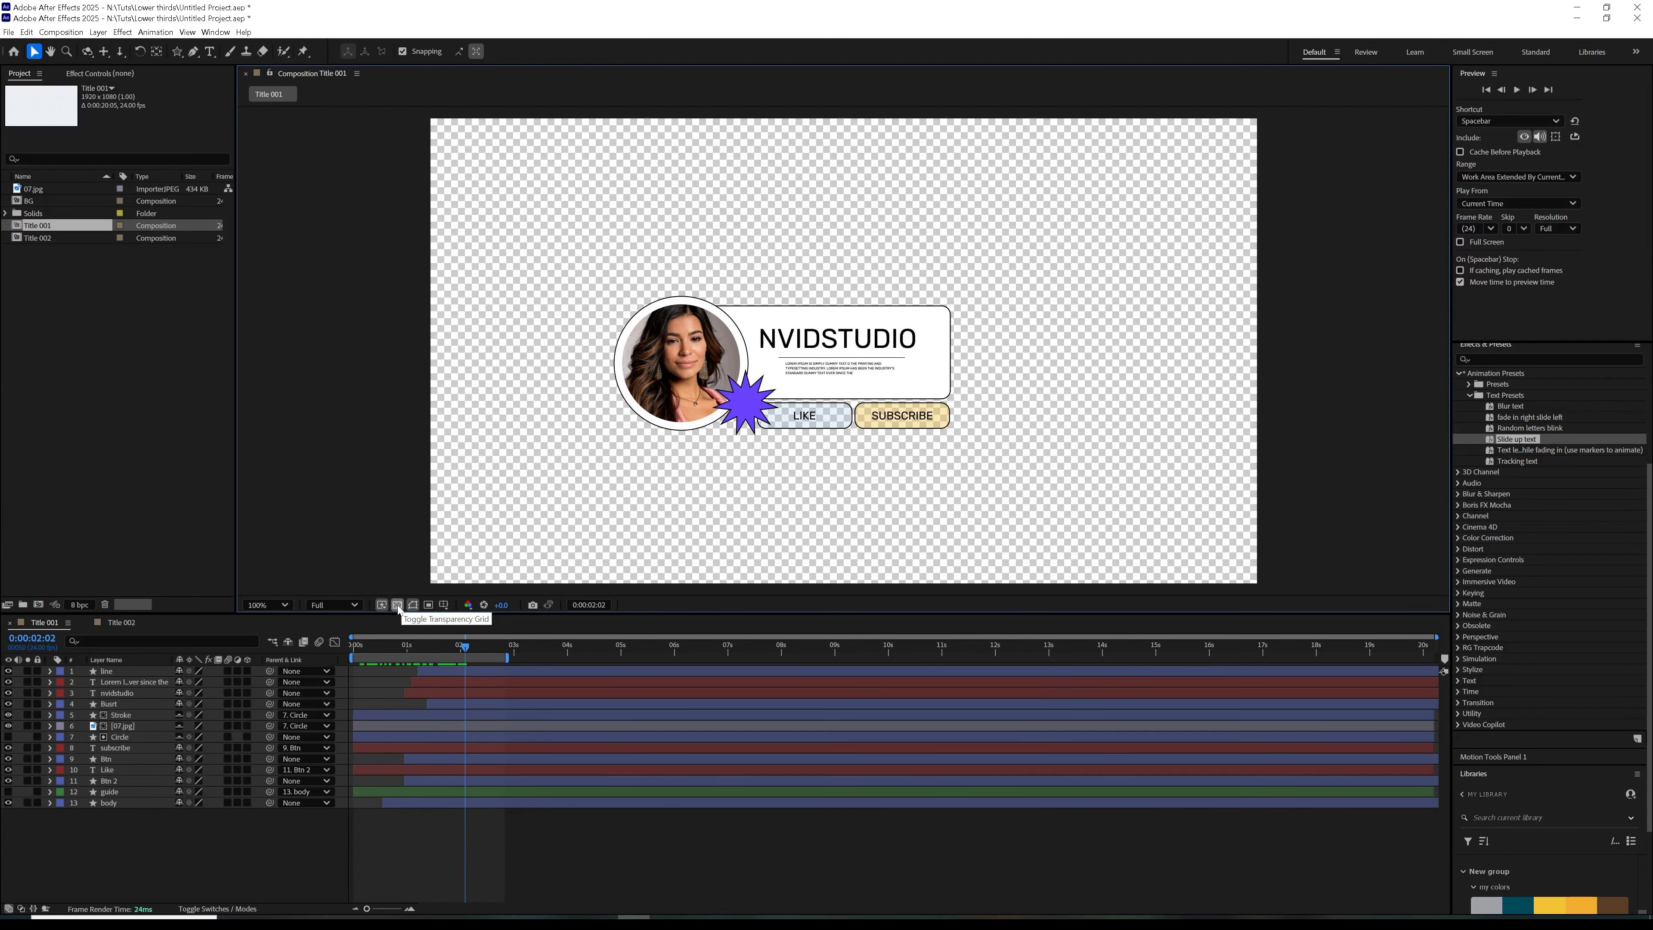
{"action": "left_click", "coordinate": [398, 606]}
{"action": "left_click", "coordinate": [397, 606]}
{"action": "left_click", "coordinate": [398, 605]}
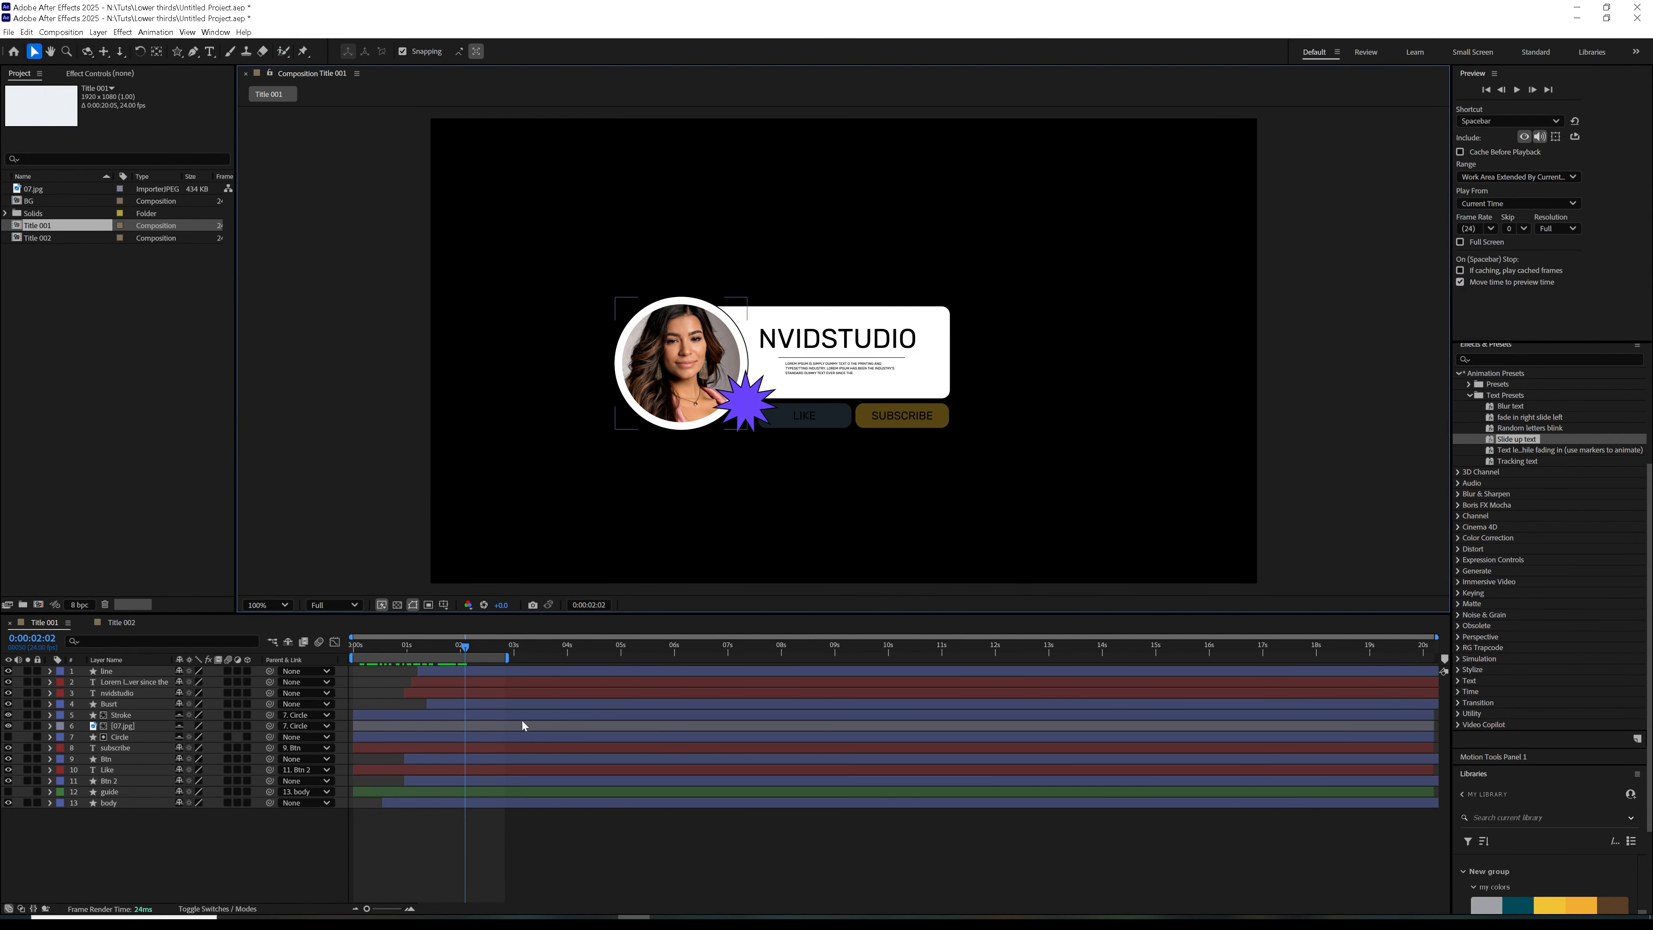
{"action": "left_click", "coordinate": [398, 606]}
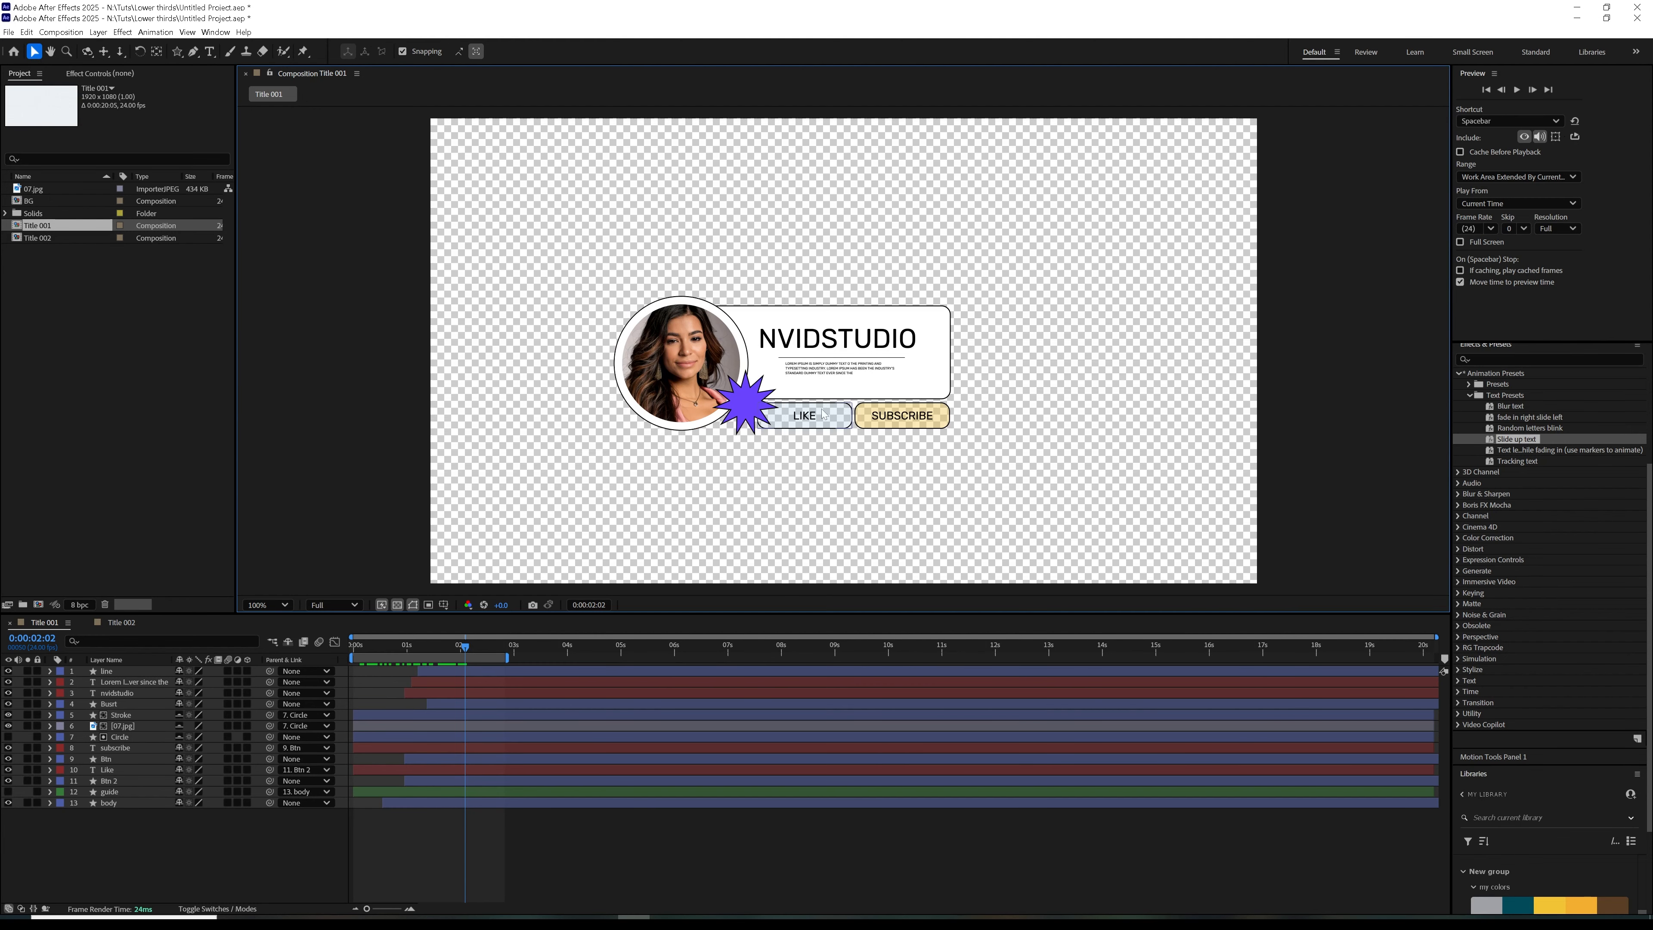
Set the Btn 2 layer's fill behind the LIKE text to 100% opacity and light blue CEEDFF
{"action": "left_click", "coordinate": [117, 782]}
{"action": "left_click", "coordinate": [51, 782]}
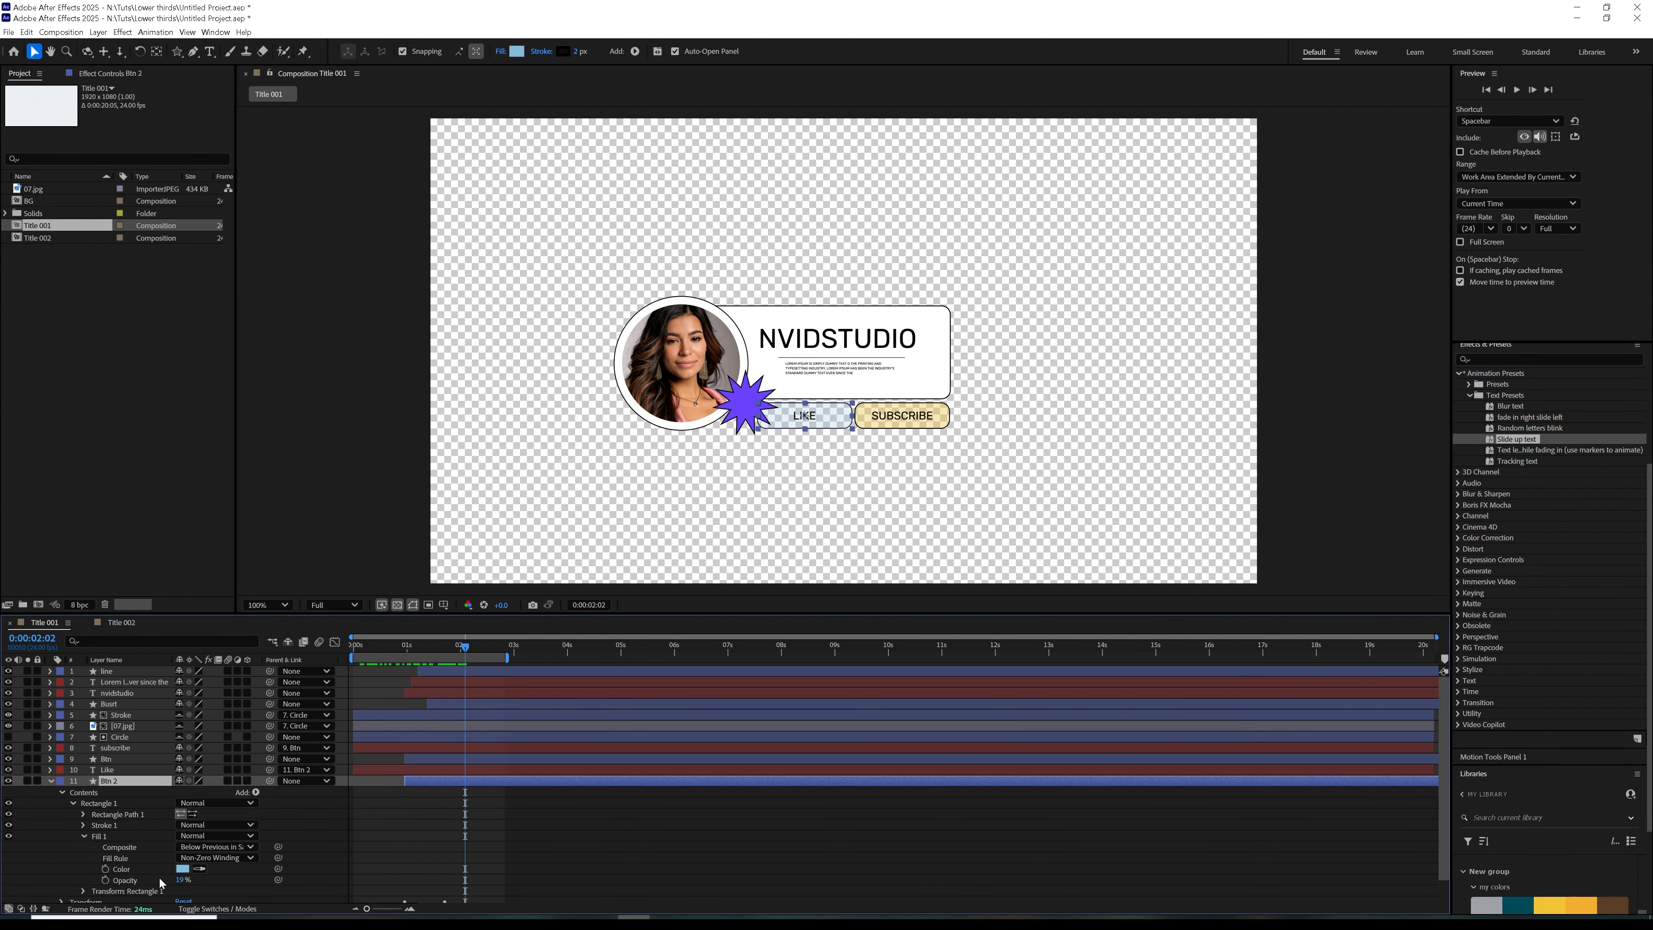
{"action": "scroll", "coordinate": [179, 884], "scroll_direction": "down", "scroll_amount": 1}
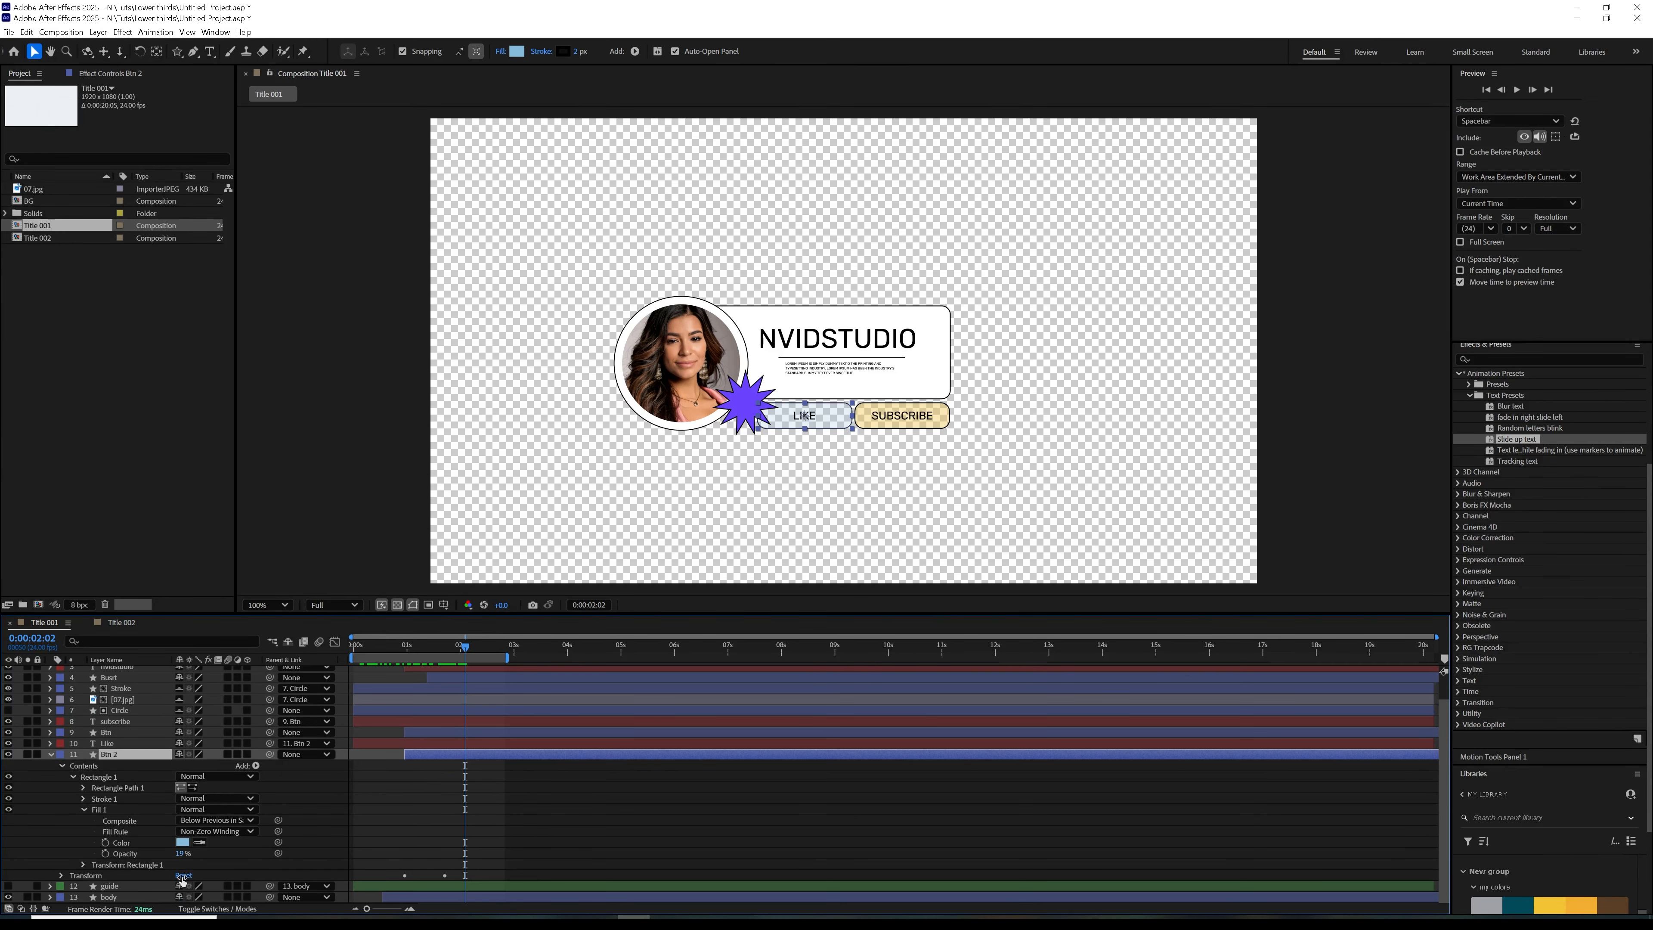
{"action": "left_click", "coordinate": [123, 846]}
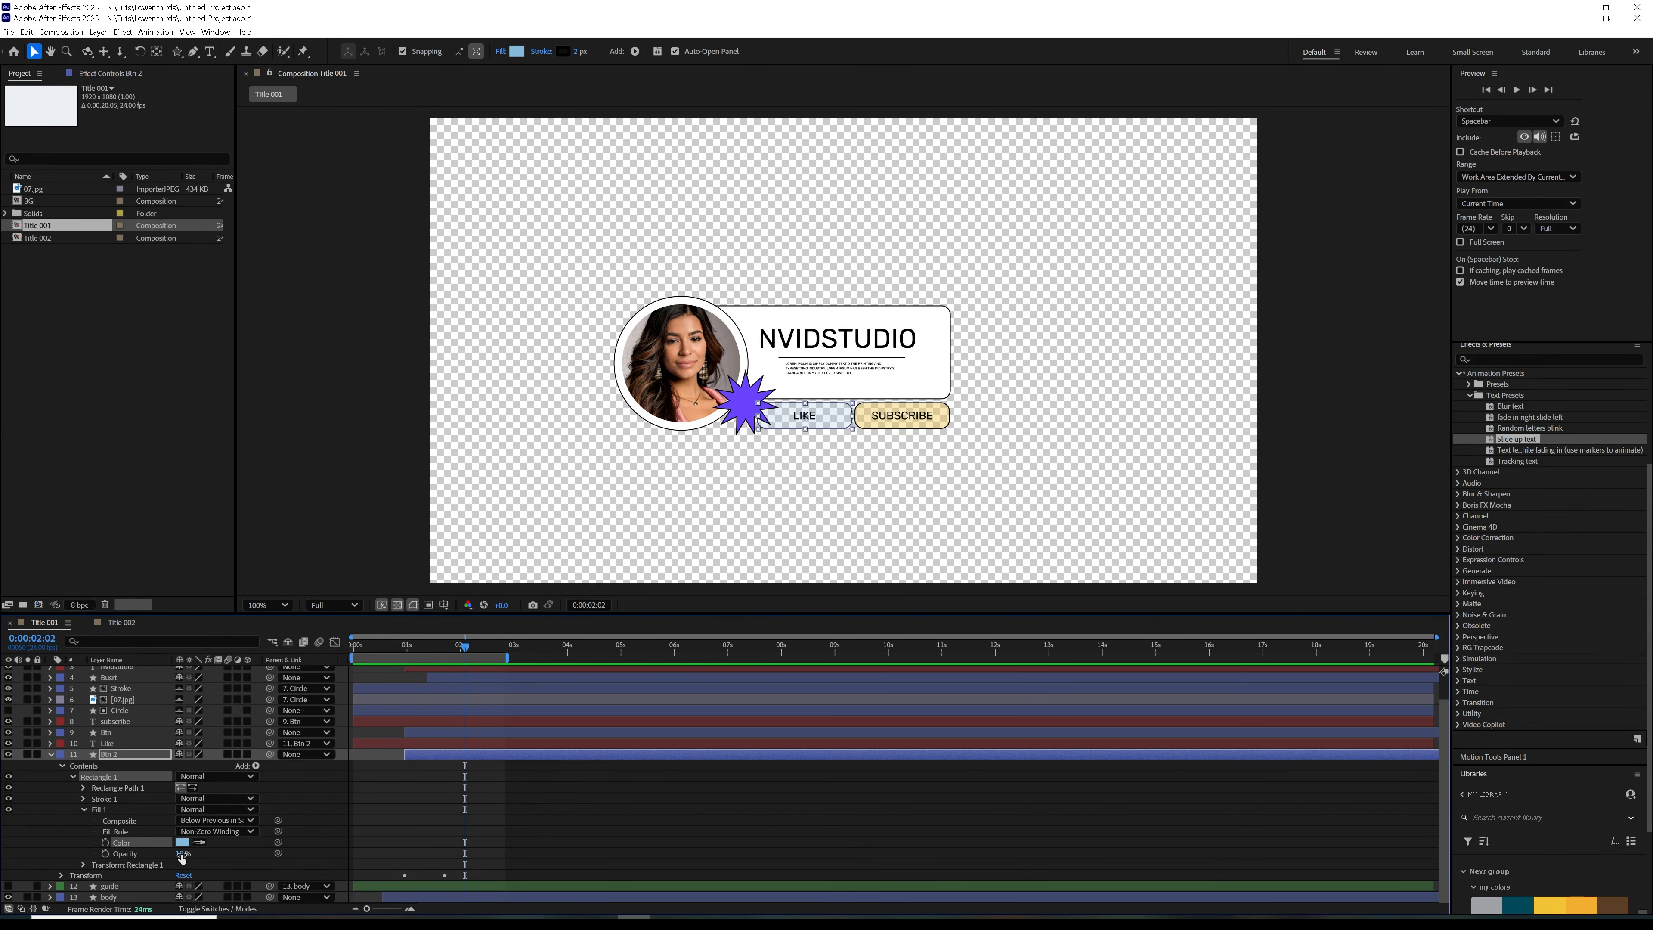
{"action": "mouse_move", "coordinate": [182, 857]}
{"action": "left_mouse_down"}
{"action": "mouse_move", "coordinate": [229, 855]}
{"action": "mouse_move", "coordinate": [177, 860]}
{"action": "mouse_move", "coordinate": [199, 864]}
{"action": "left_mouse_up"}
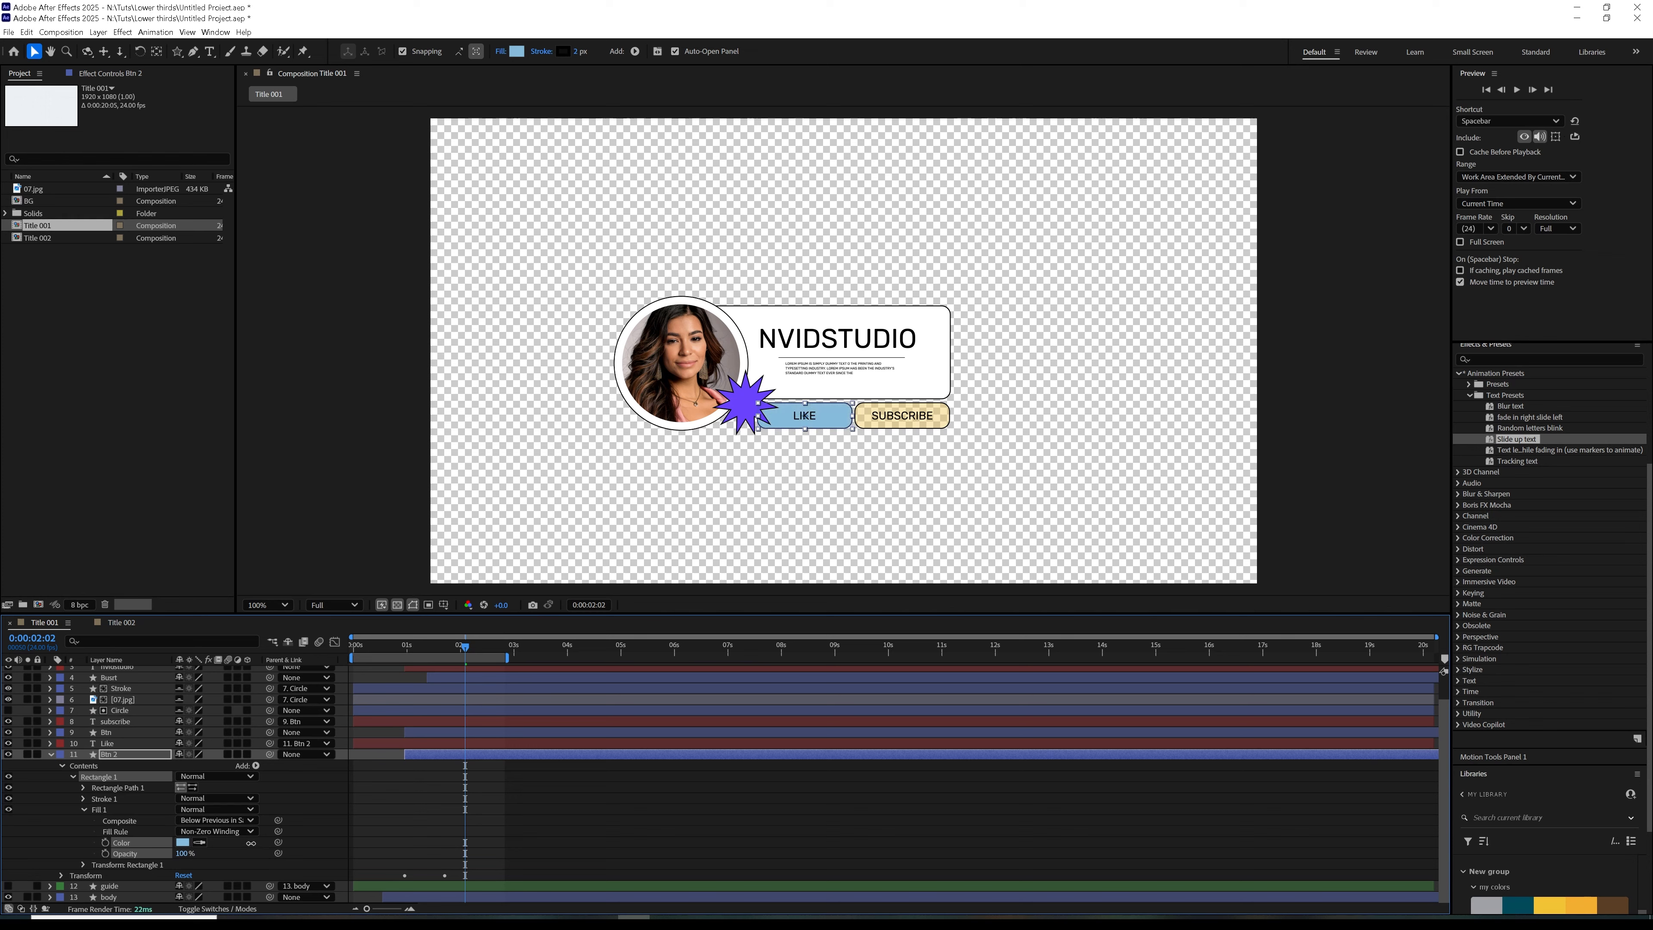
{"action": "left_click", "coordinate": [183, 843]}
{"action": "left_click_drag", "start_coordinate": [824, 365], "coordinate": [271, 418]}
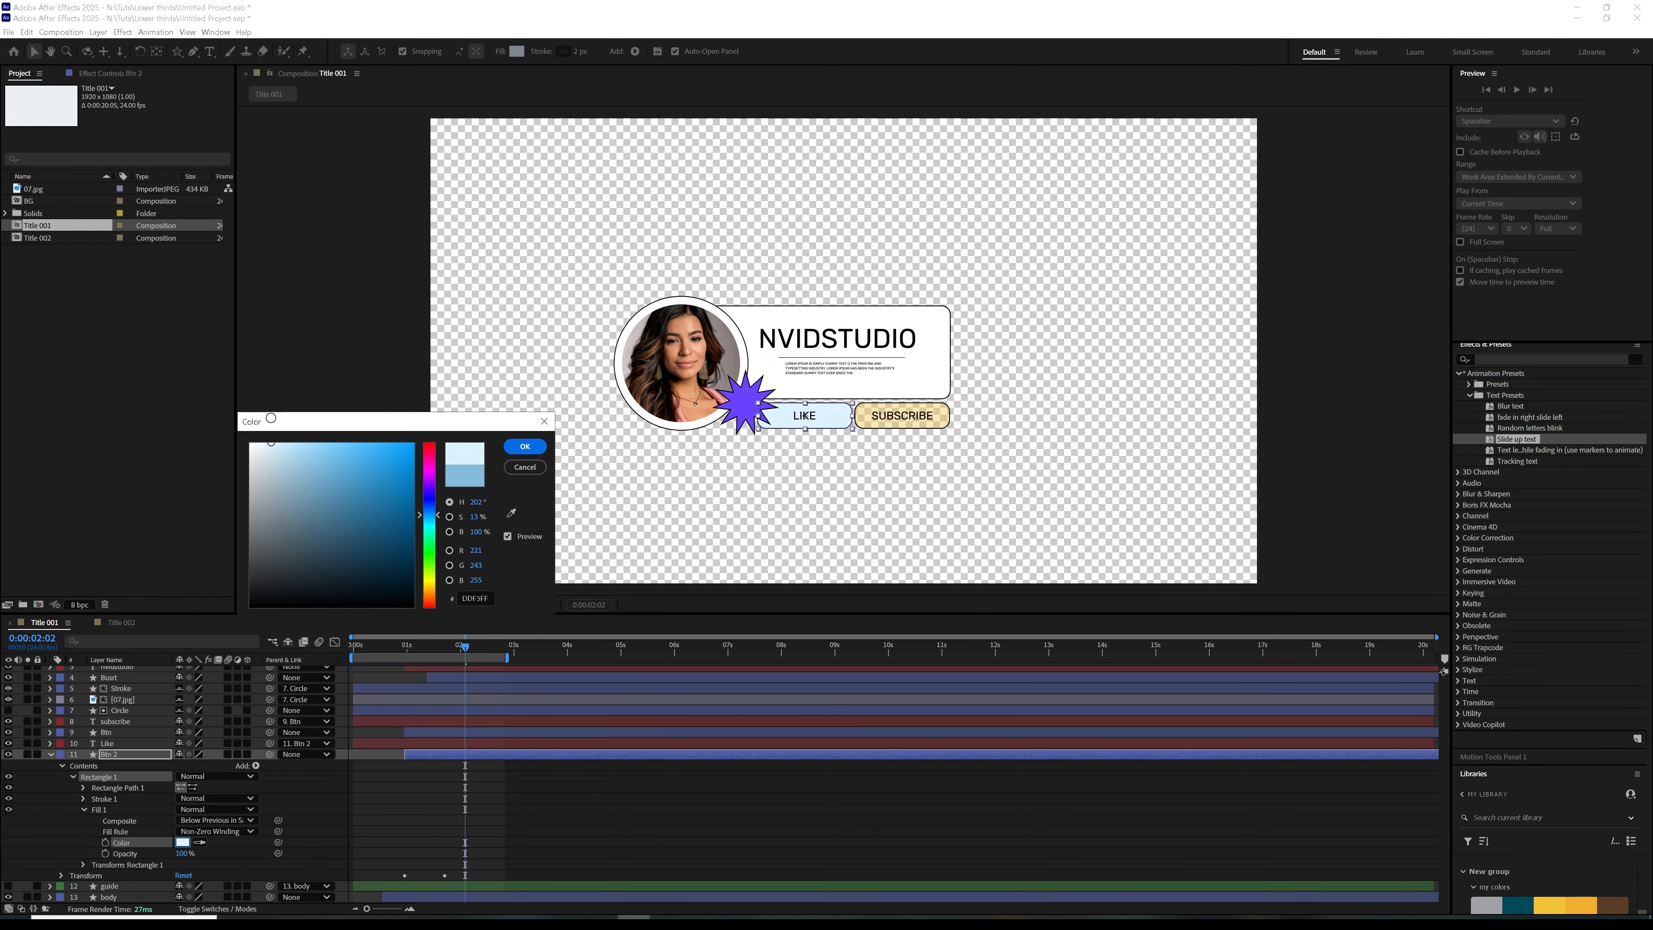
{"action": "left_click", "coordinate": [534, 450]}
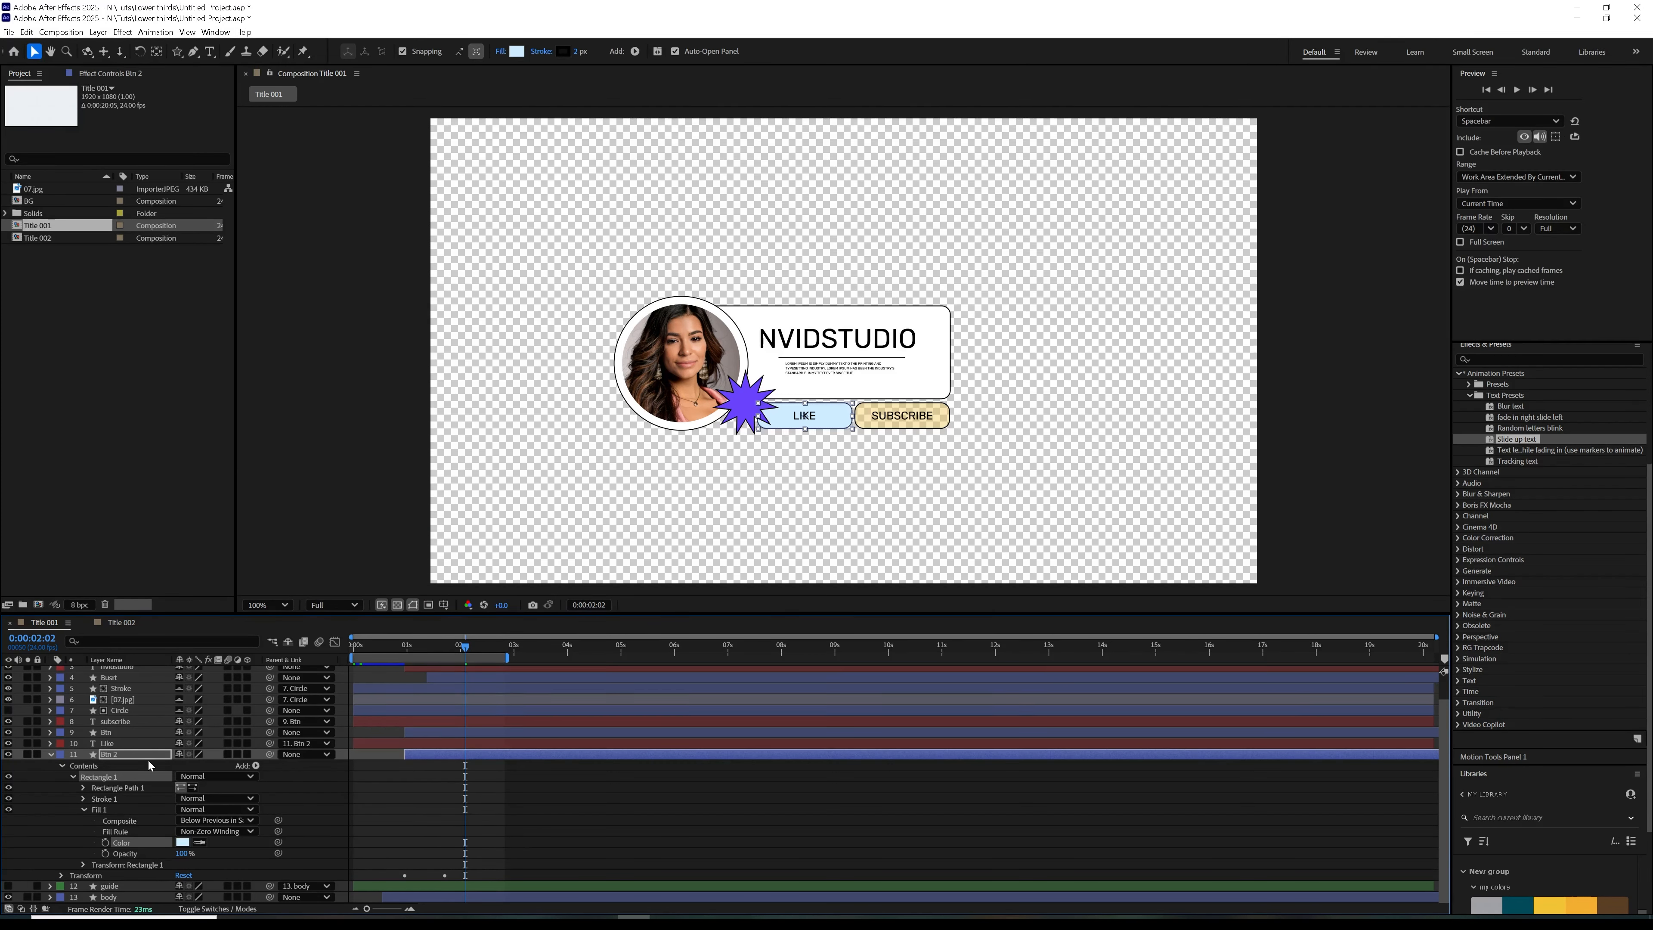
Set the Btn layer's fill behind the SUBSCRIBE text to 100% opacity and pale yellow FFECB4
{"action": "left_click", "coordinate": [112, 733]}
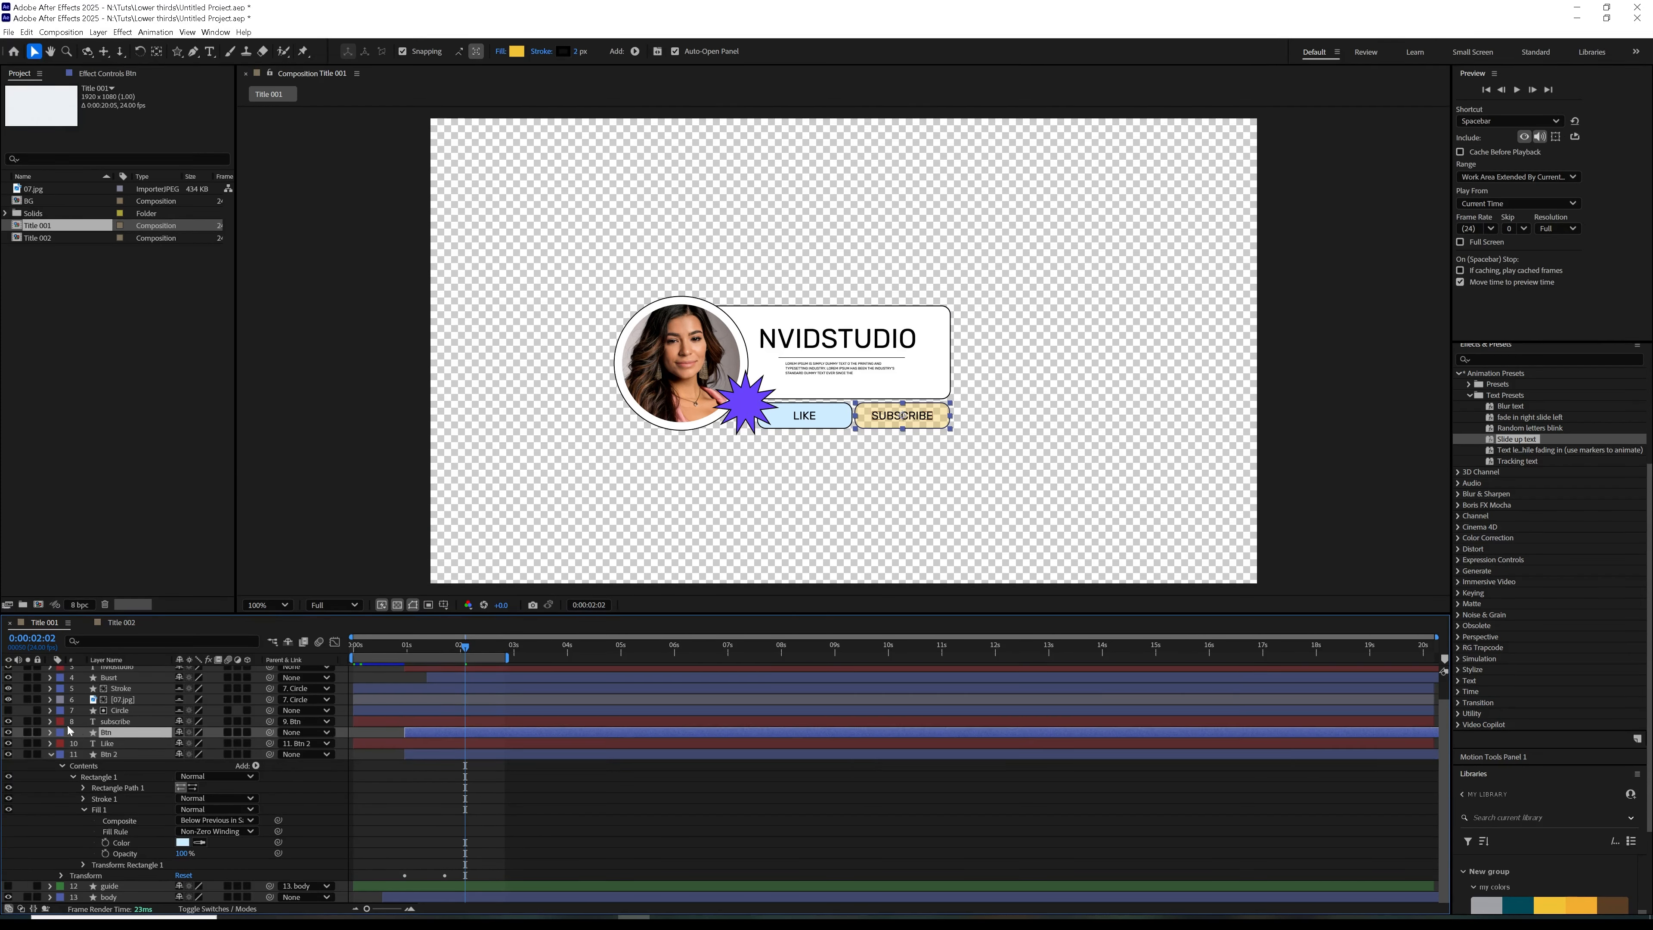
{"action": "left_click", "coordinate": [50, 732]}
{"action": "left_click", "coordinate": [183, 810]}
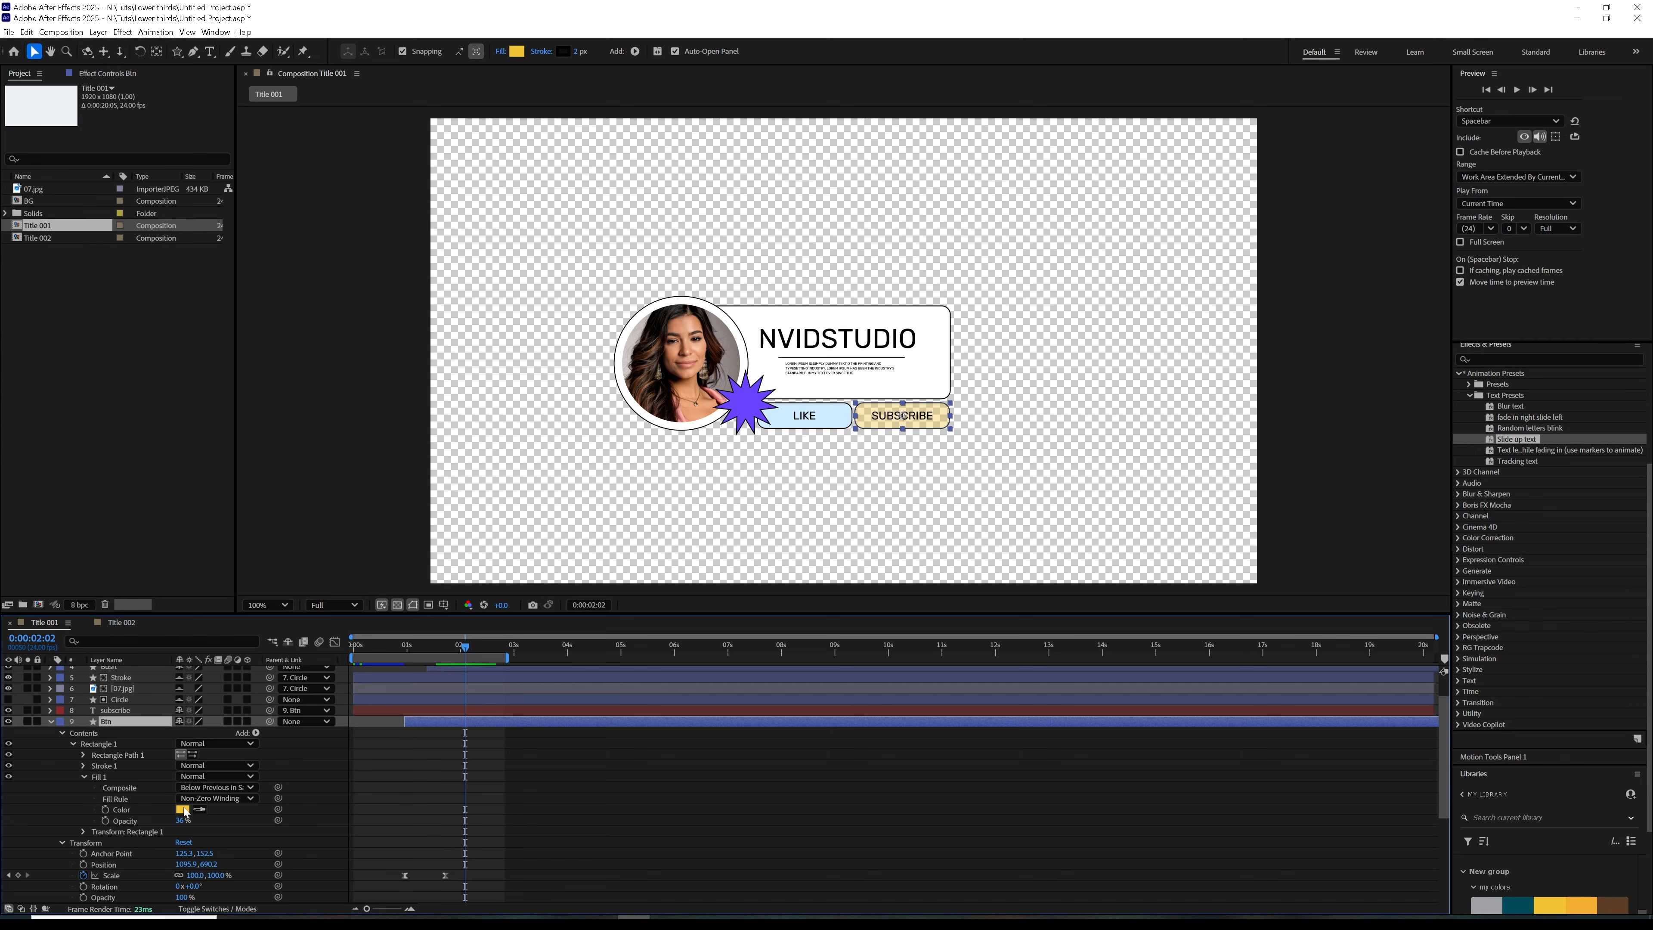
{"action": "left_click_drag", "start_coordinate": [861, 375], "coordinate": [746, 518]}
{"action": "left_click_drag", "start_coordinate": [648, 537], "coordinate": [639, 482]}
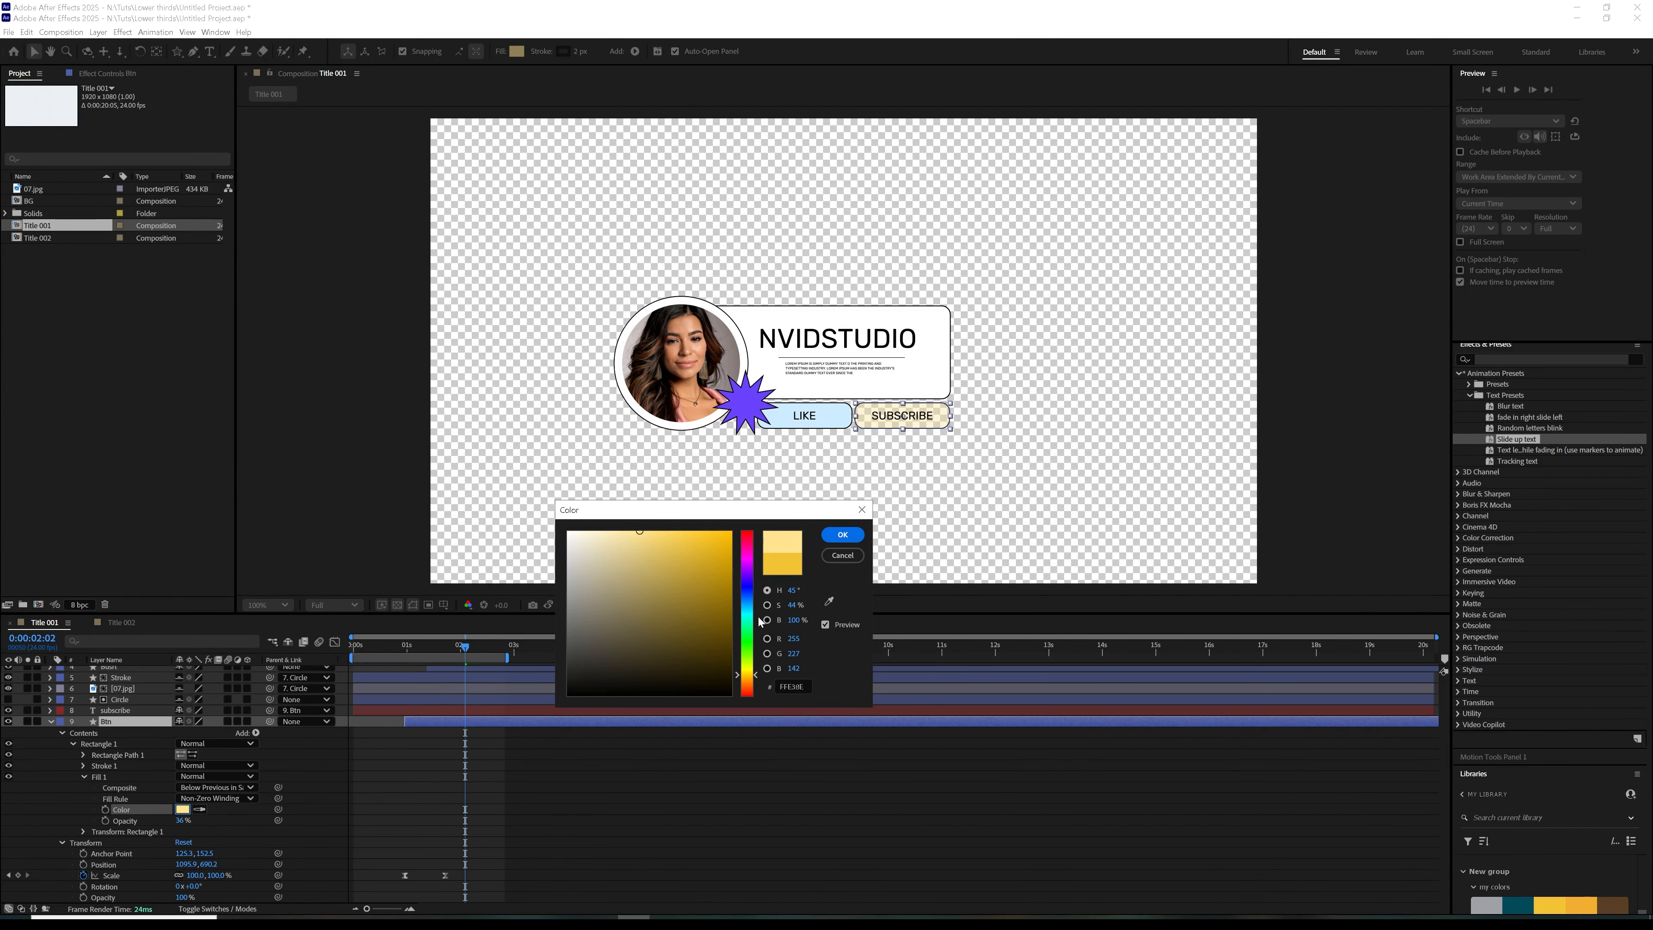
{"action": "left_click", "coordinate": [842, 536]}
{"action": "left_click_drag", "start_coordinate": [180, 821], "coordinate": [317, 800]}
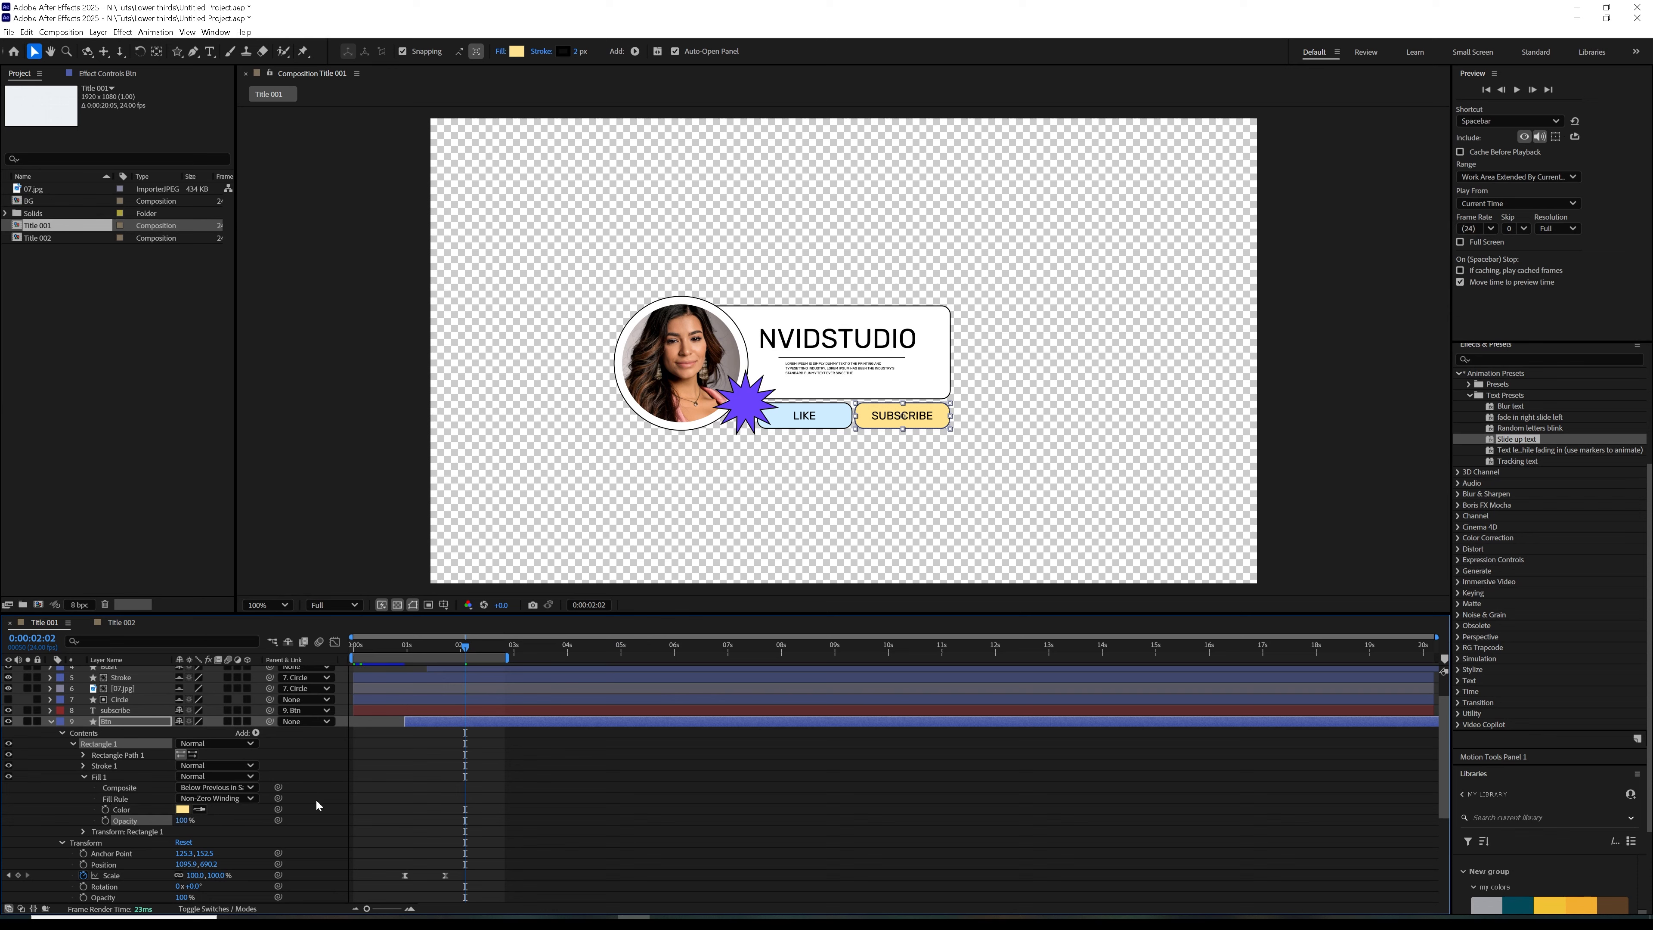
{"action": "left_click", "coordinate": [183, 810]}
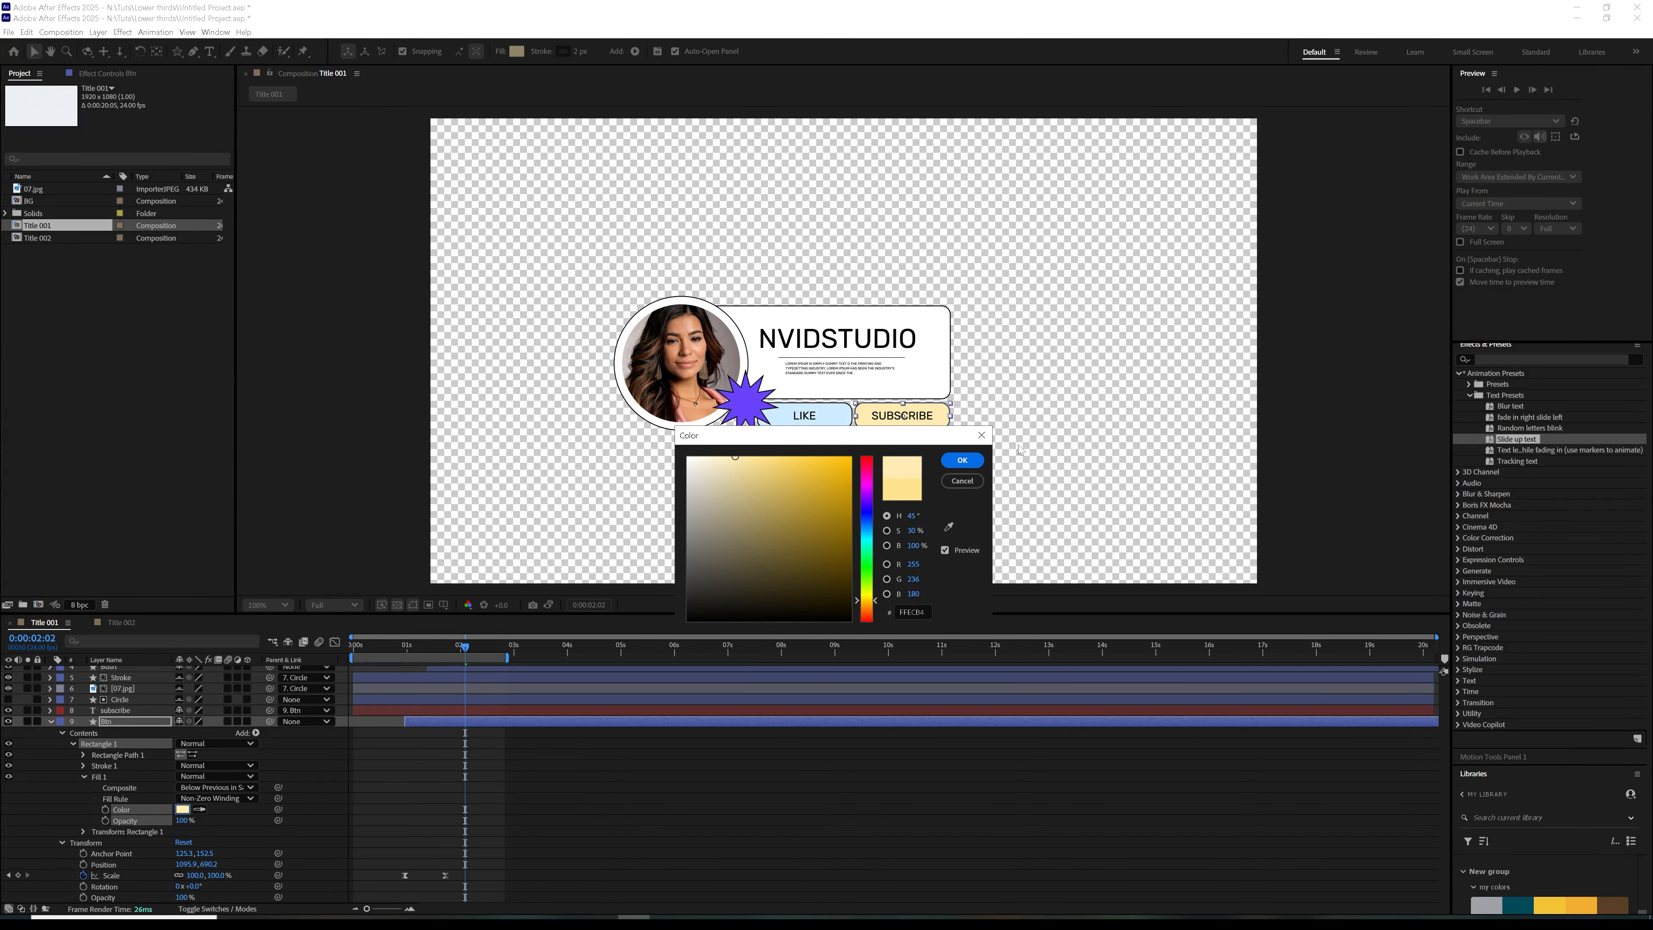
{"action": "left_click", "coordinate": [963, 460]}
{"action": "left_click", "coordinate": [495, 812]}
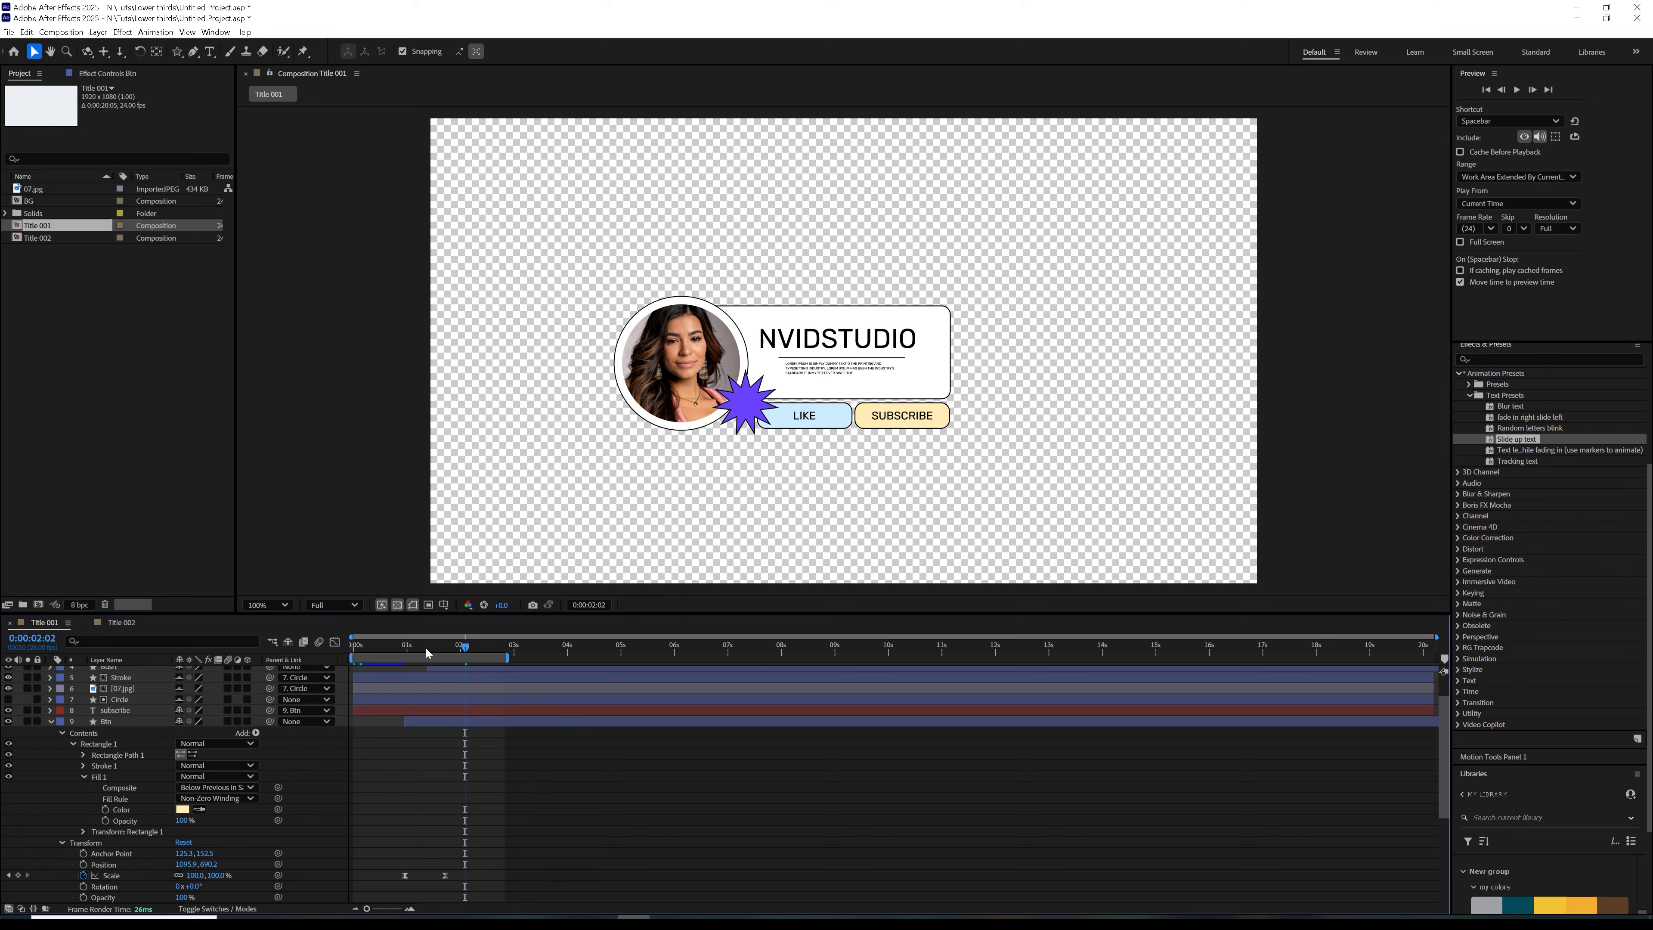
Turn off the transparency grid and preview the Title 001 animation, collapsing both button layers
{"action": "left_click", "coordinate": [411, 606]}
{"action": "left_click", "coordinate": [390, 646]}
{"action": "key", "text": "space"}
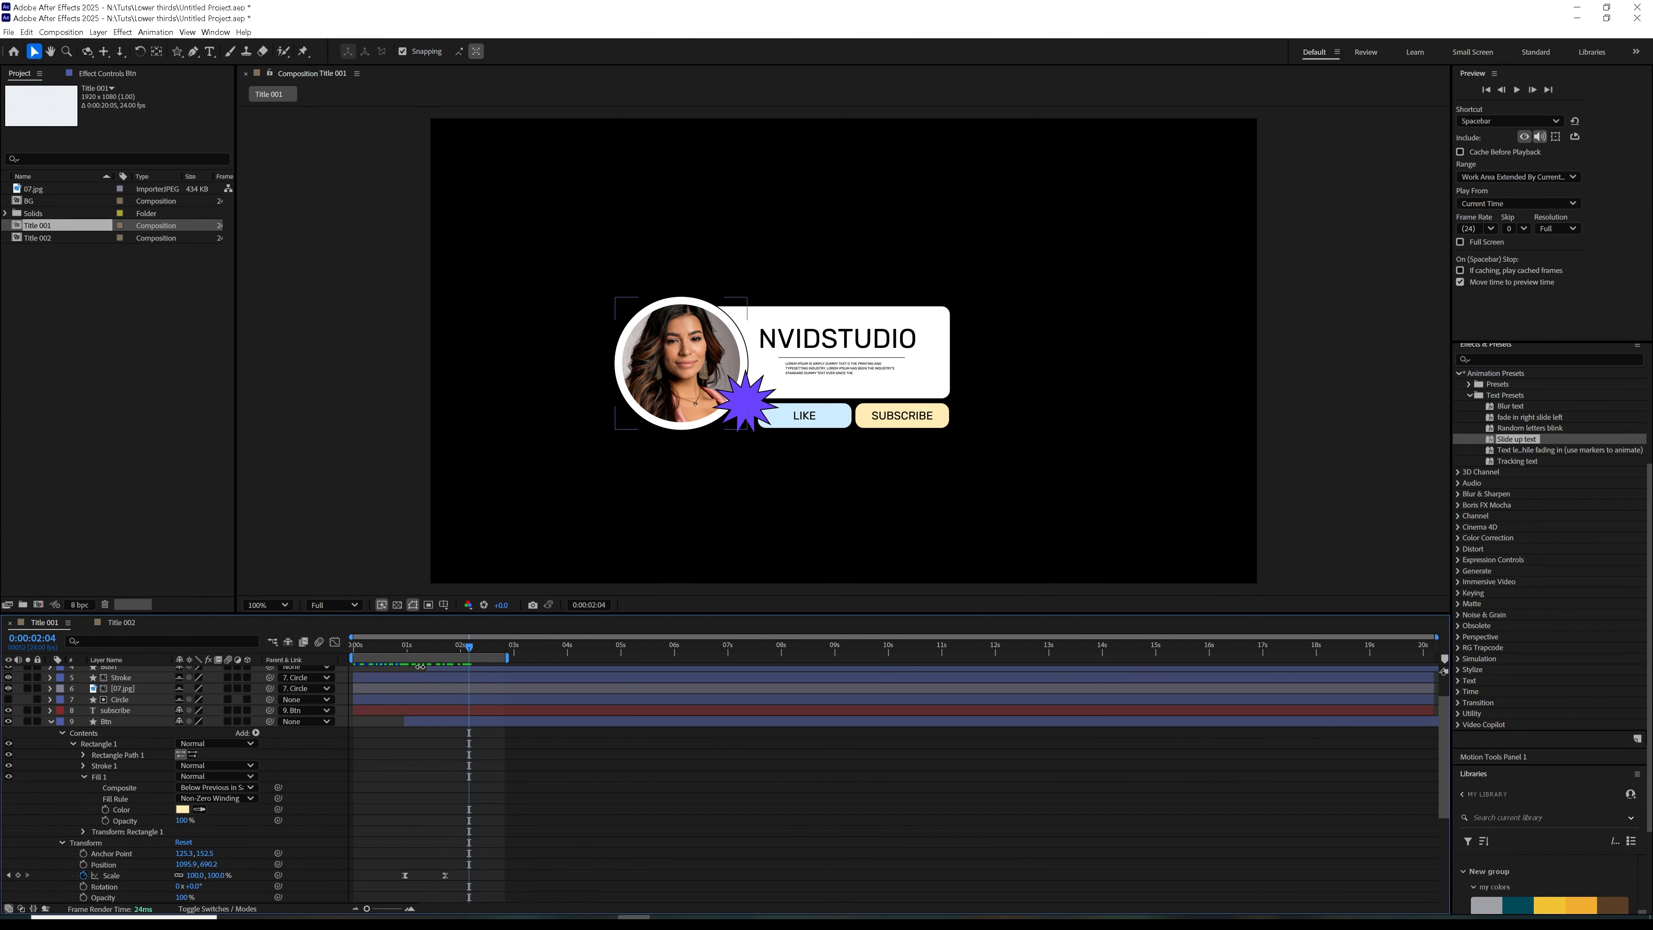
{"action": "left_click", "coordinate": [408, 647]}
{"action": "left_click", "coordinate": [50, 722]}
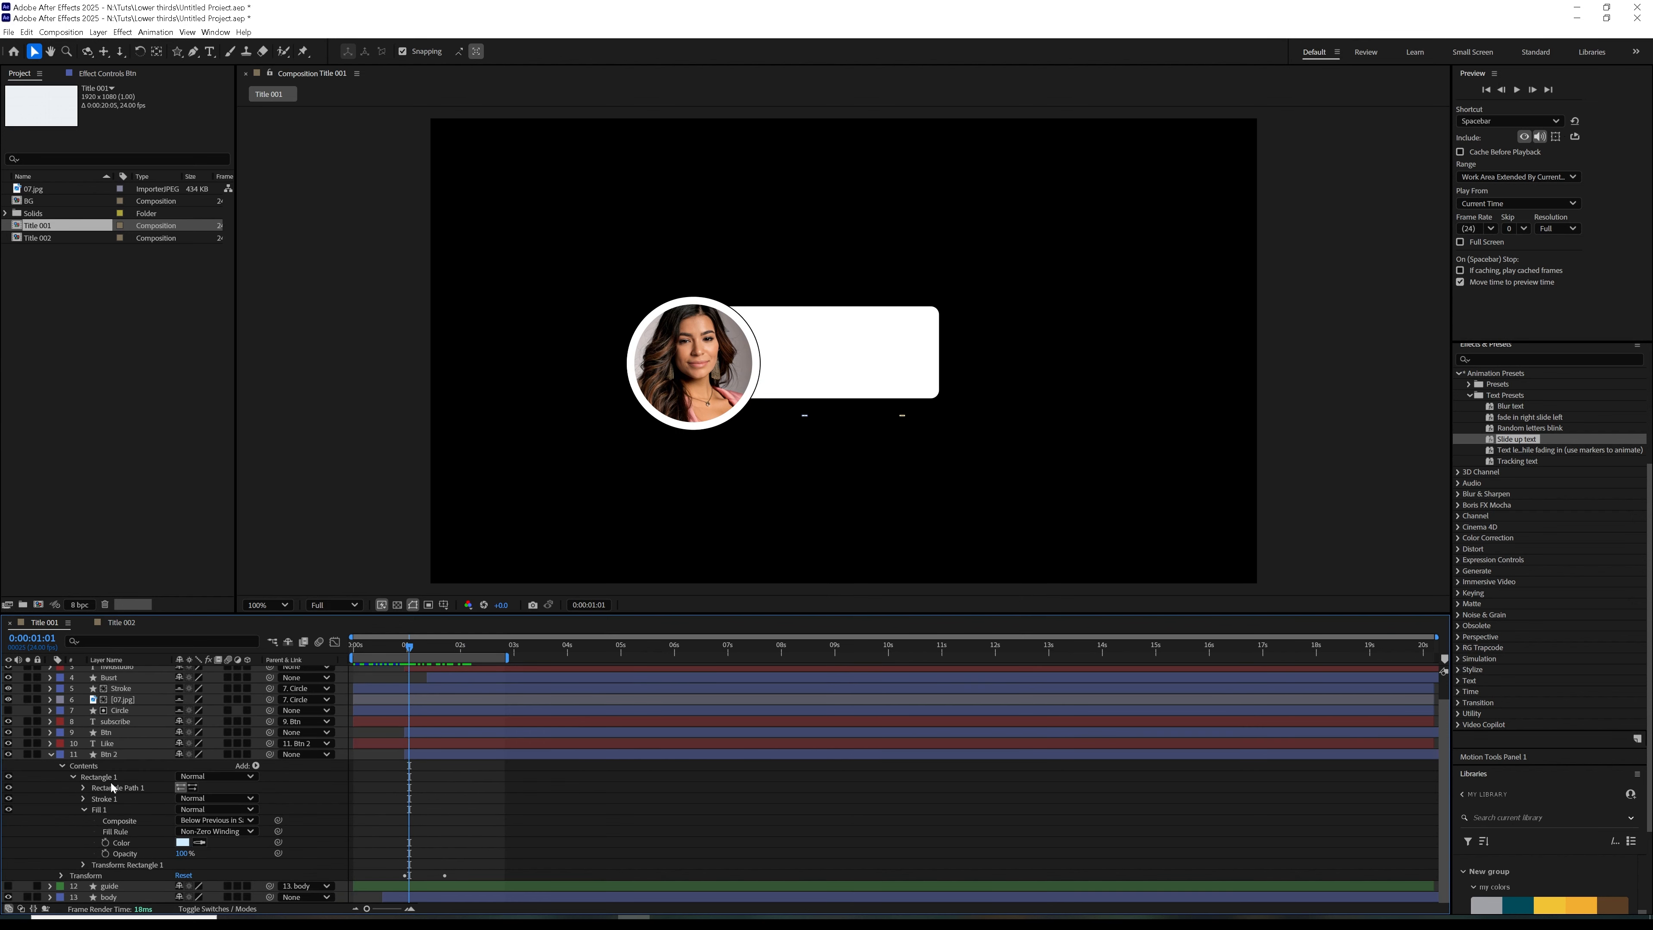
{"action": "left_click", "coordinate": [51, 754]}
{"action": "left_click_drag", "start_coordinate": [377, 651], "coordinate": [438, 649]}
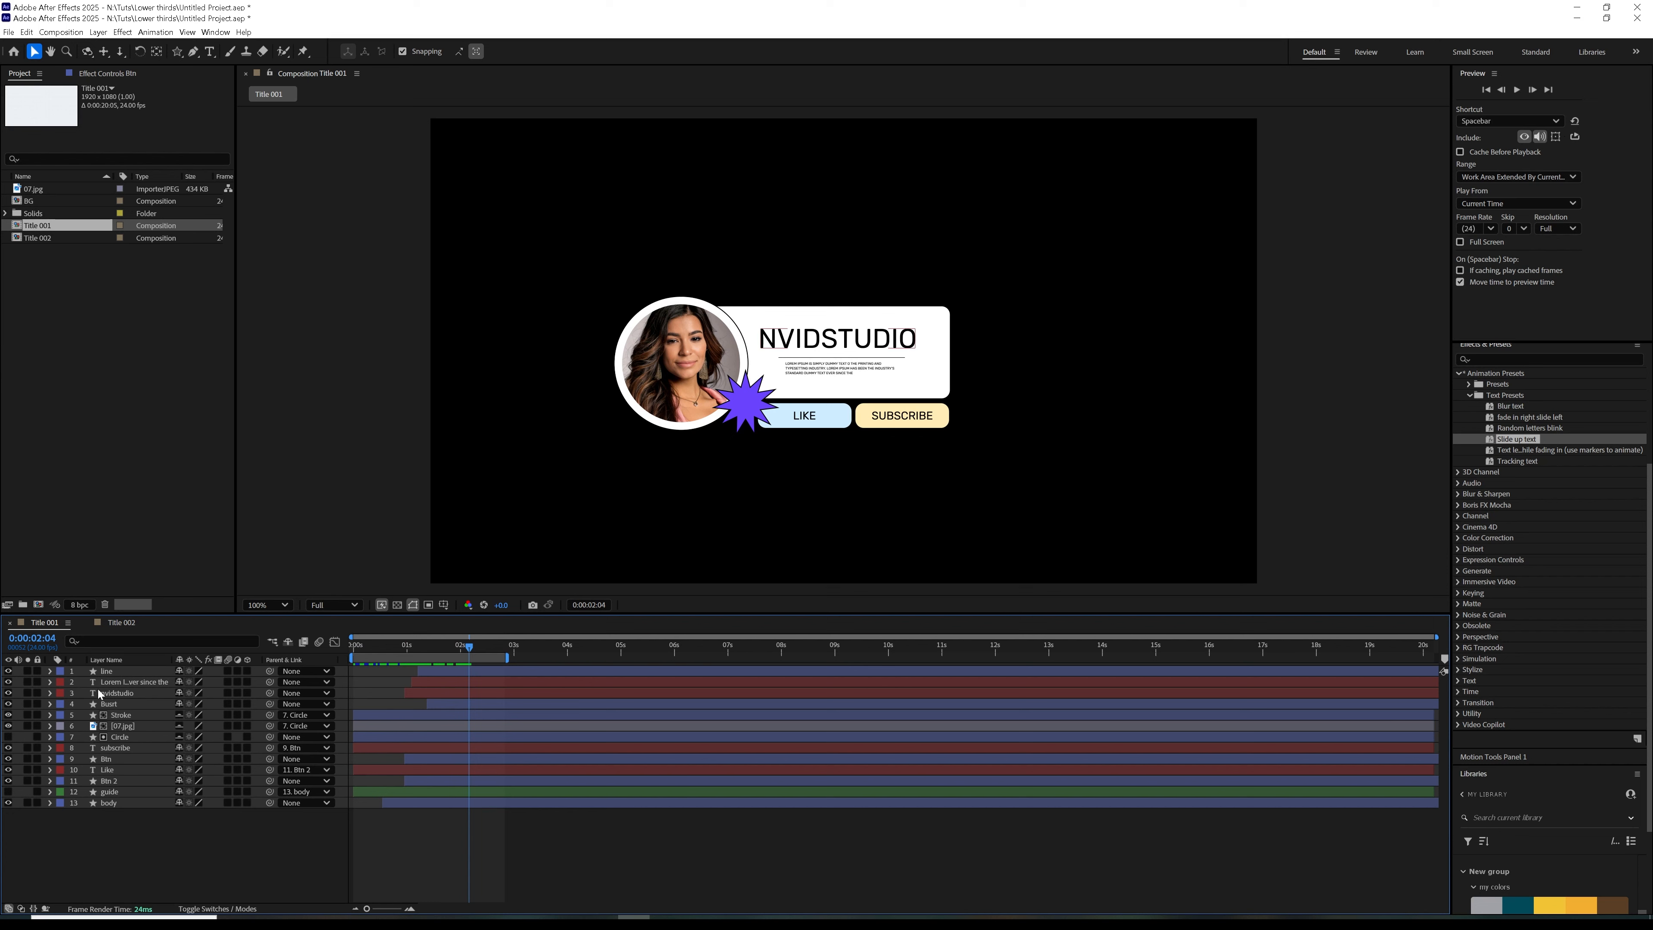
{"action": "left_click", "coordinate": [803, 418]}
{"action": "left_click", "coordinate": [902, 416]}
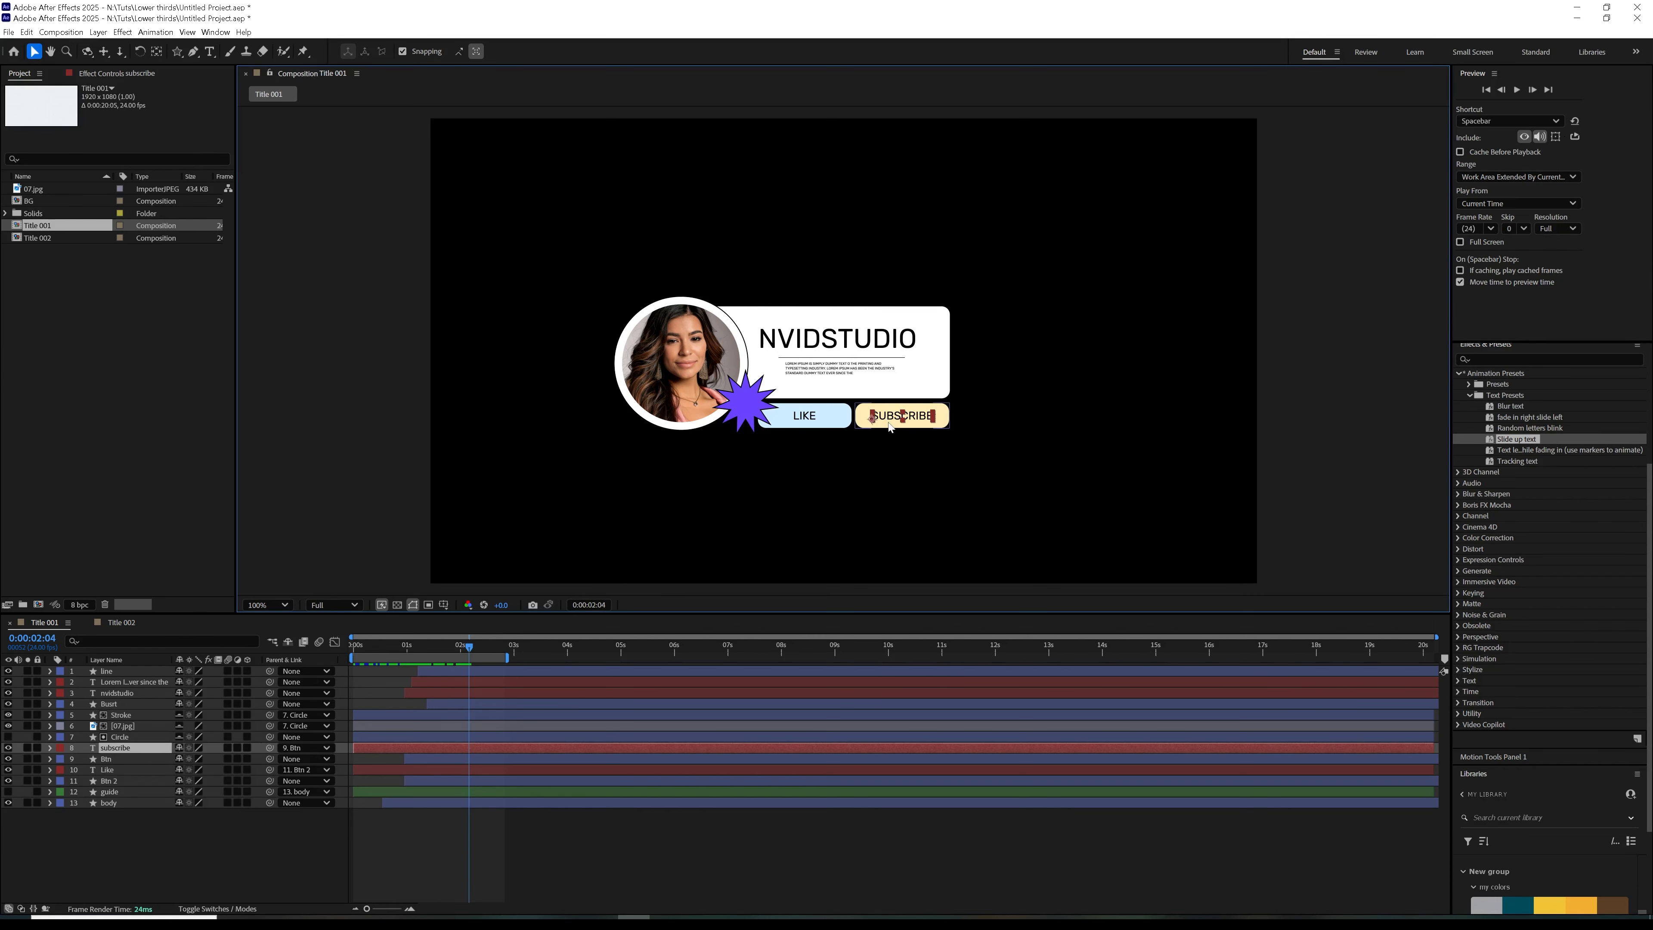
{"action": "left_click", "coordinate": [115, 793]}
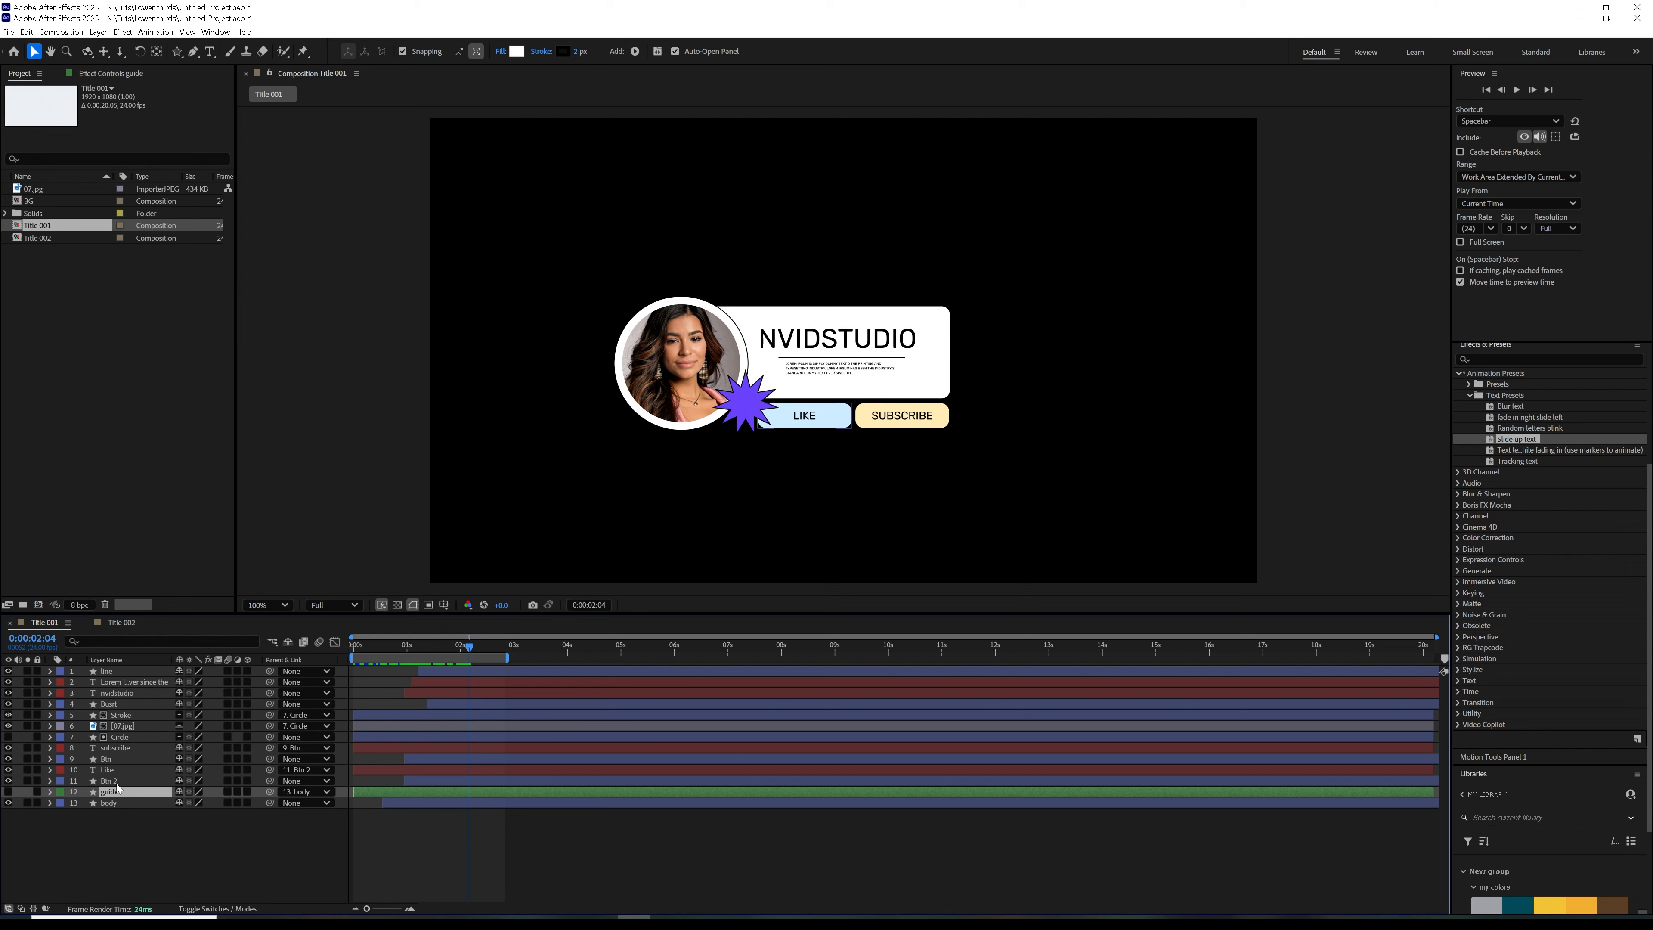
{"action": "left_click", "coordinate": [108, 781]}
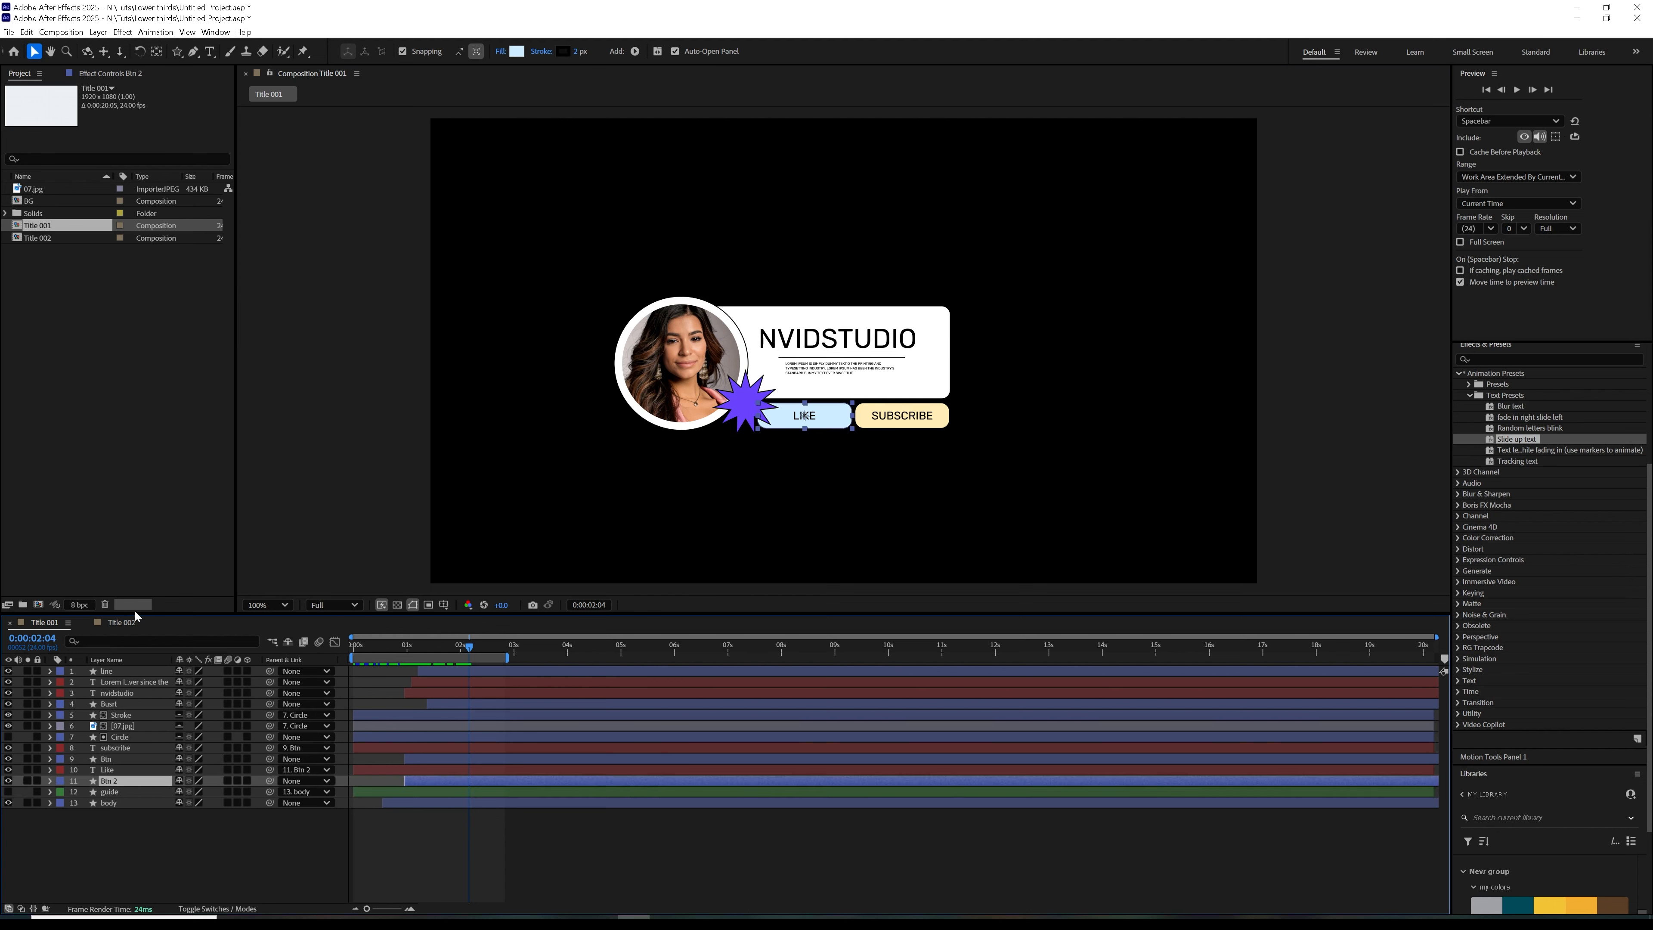
Open Title 002, move to 0:00:01:12 and draw a rounded rectangle about 622 px wide near the centre of the frame
{"action": "left_click", "coordinate": [121, 624]}
{"action": "left_click_drag", "start_coordinate": [380, 653], "coordinate": [434, 644]}
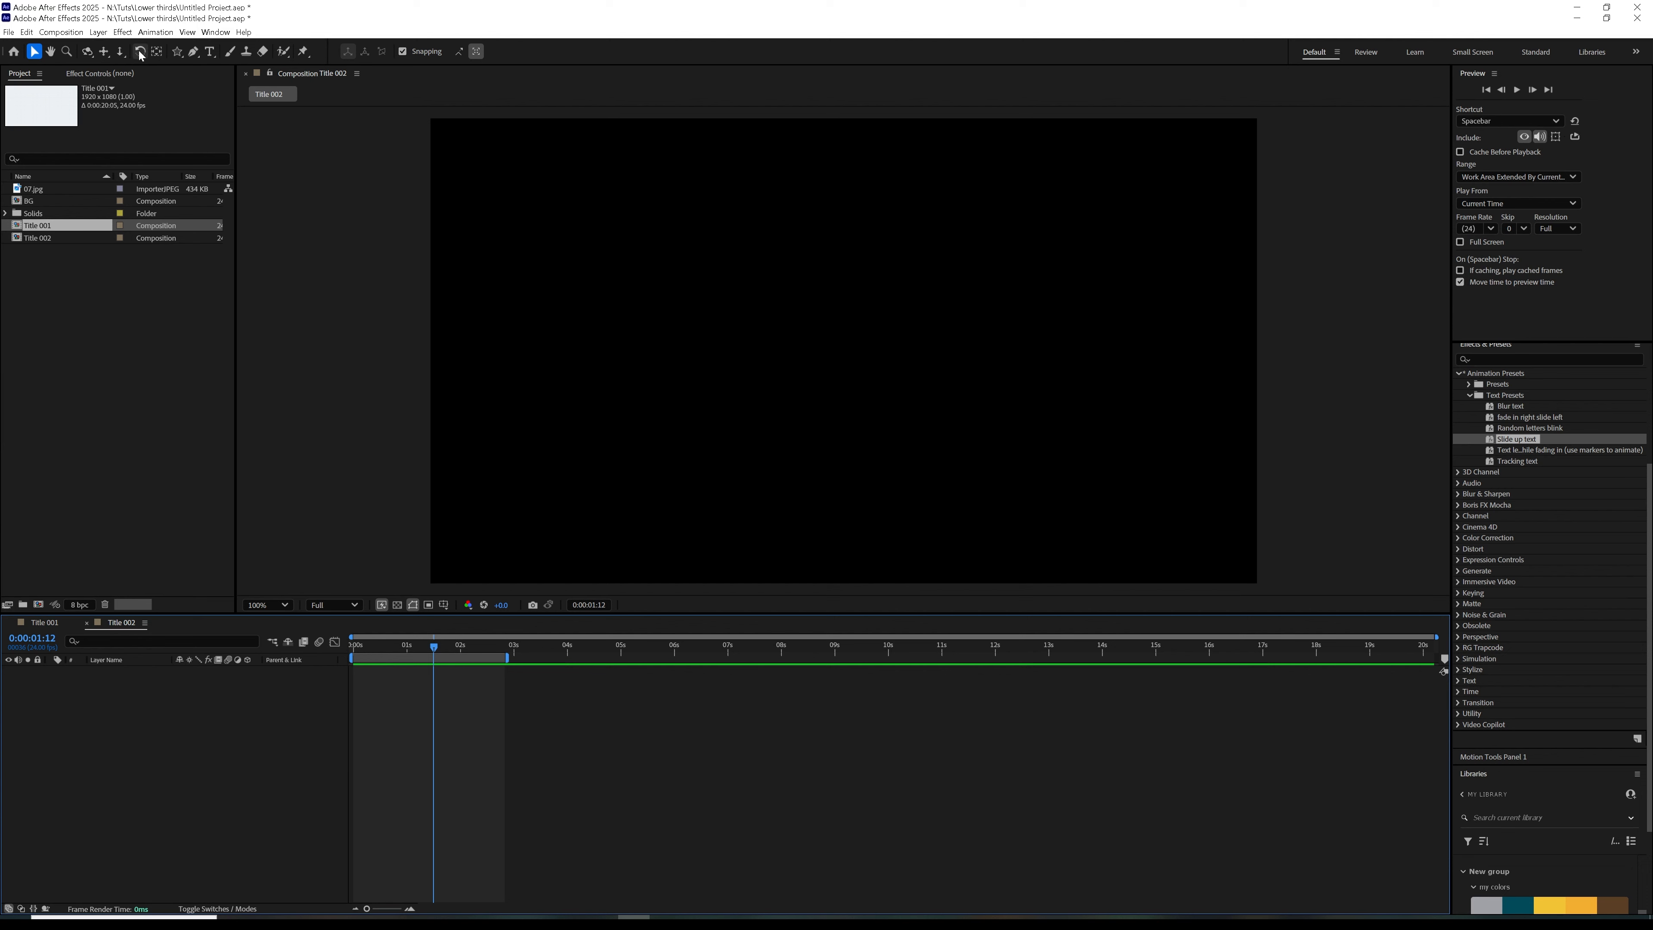
{"action": "left_click", "coordinate": [194, 52]}
{"action": "left_click", "coordinate": [177, 52]}
{"action": "left_click", "coordinate": [231, 63]}
{"action": "left_click_drag", "start_coordinate": [694, 294], "coordinate": [962, 403]}
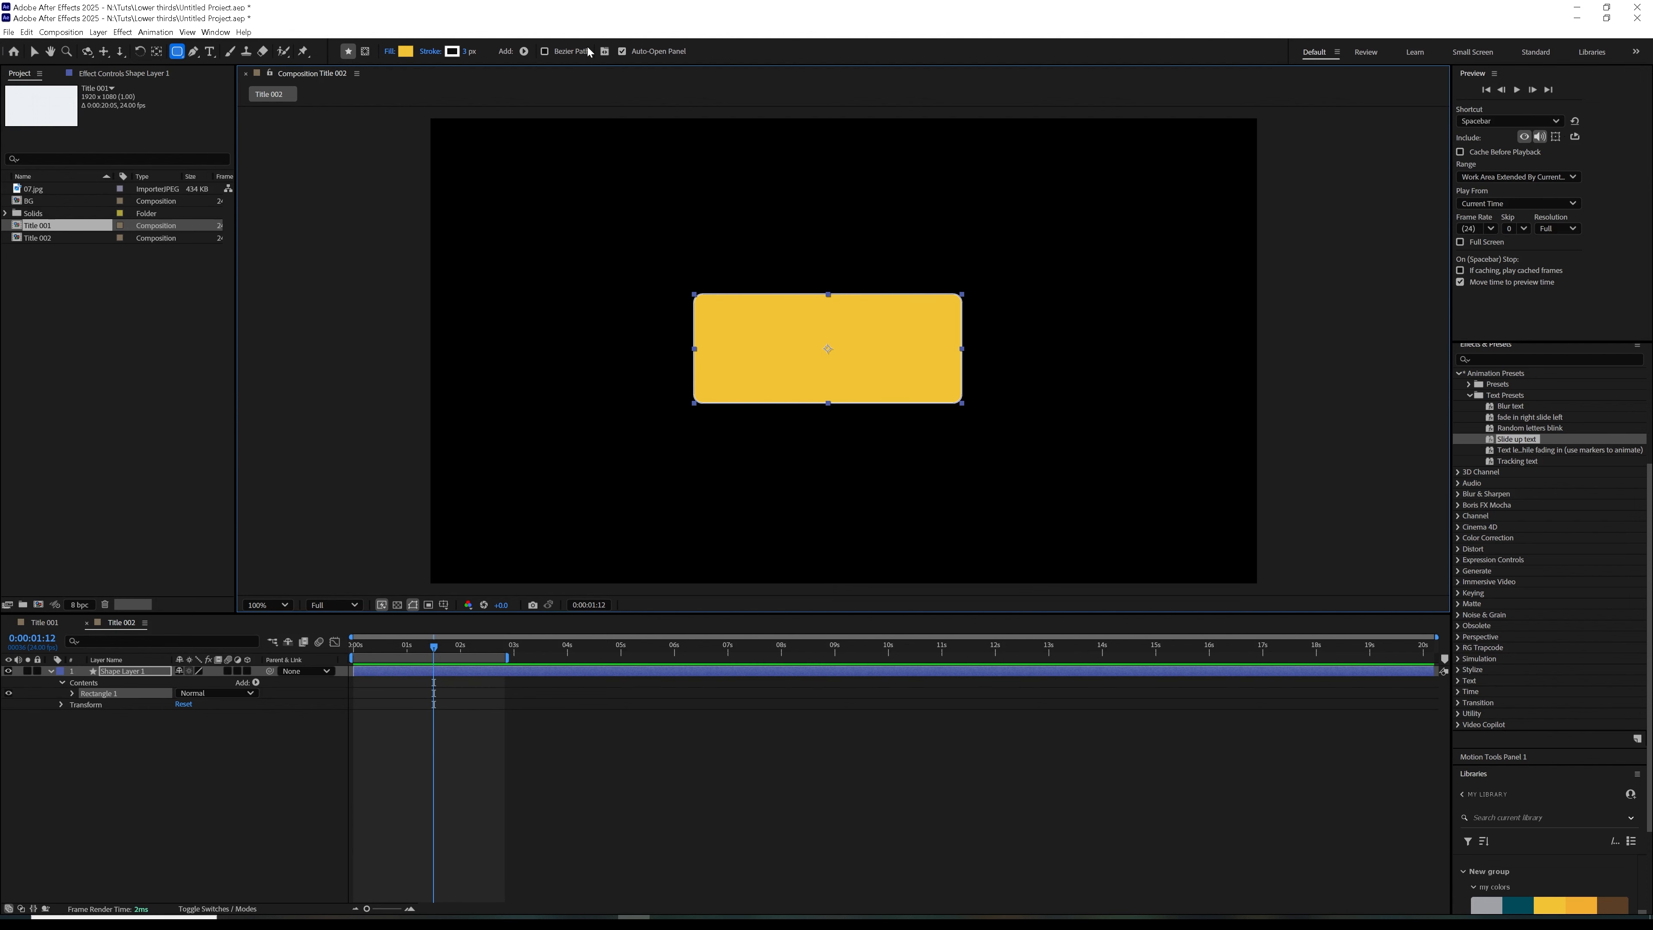
Fill the new rounded rectangle with white
{"action": "left_click", "coordinate": [408, 56]}
{"action": "left_click_drag", "start_coordinate": [728, 423], "coordinate": [653, 291]}
{"action": "left_click", "coordinate": [953, 392]}
{"action": "left_click", "coordinate": [459, 52]}
{"action": "left_click", "coordinate": [954, 392]}
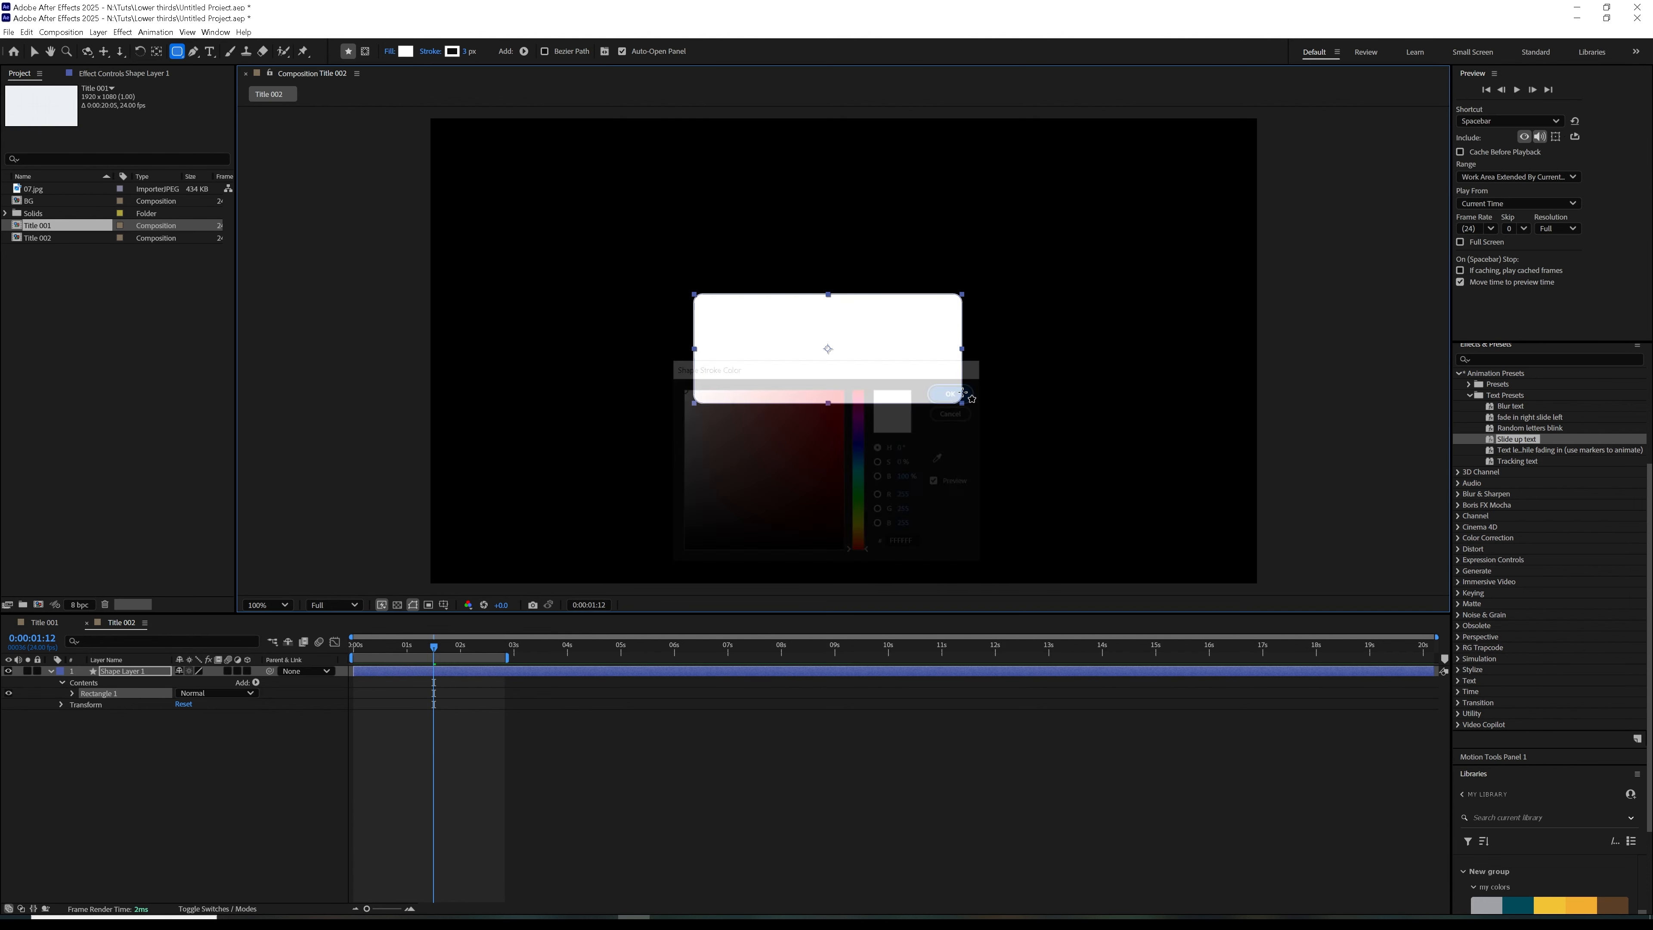
Add the BG composition to Title 002 as a background beneath the rectangle's layer
{"action": "left_click_drag", "start_coordinate": [33, 201], "coordinate": [166, 716]}
{"action": "left_click", "coordinate": [140, 682]}
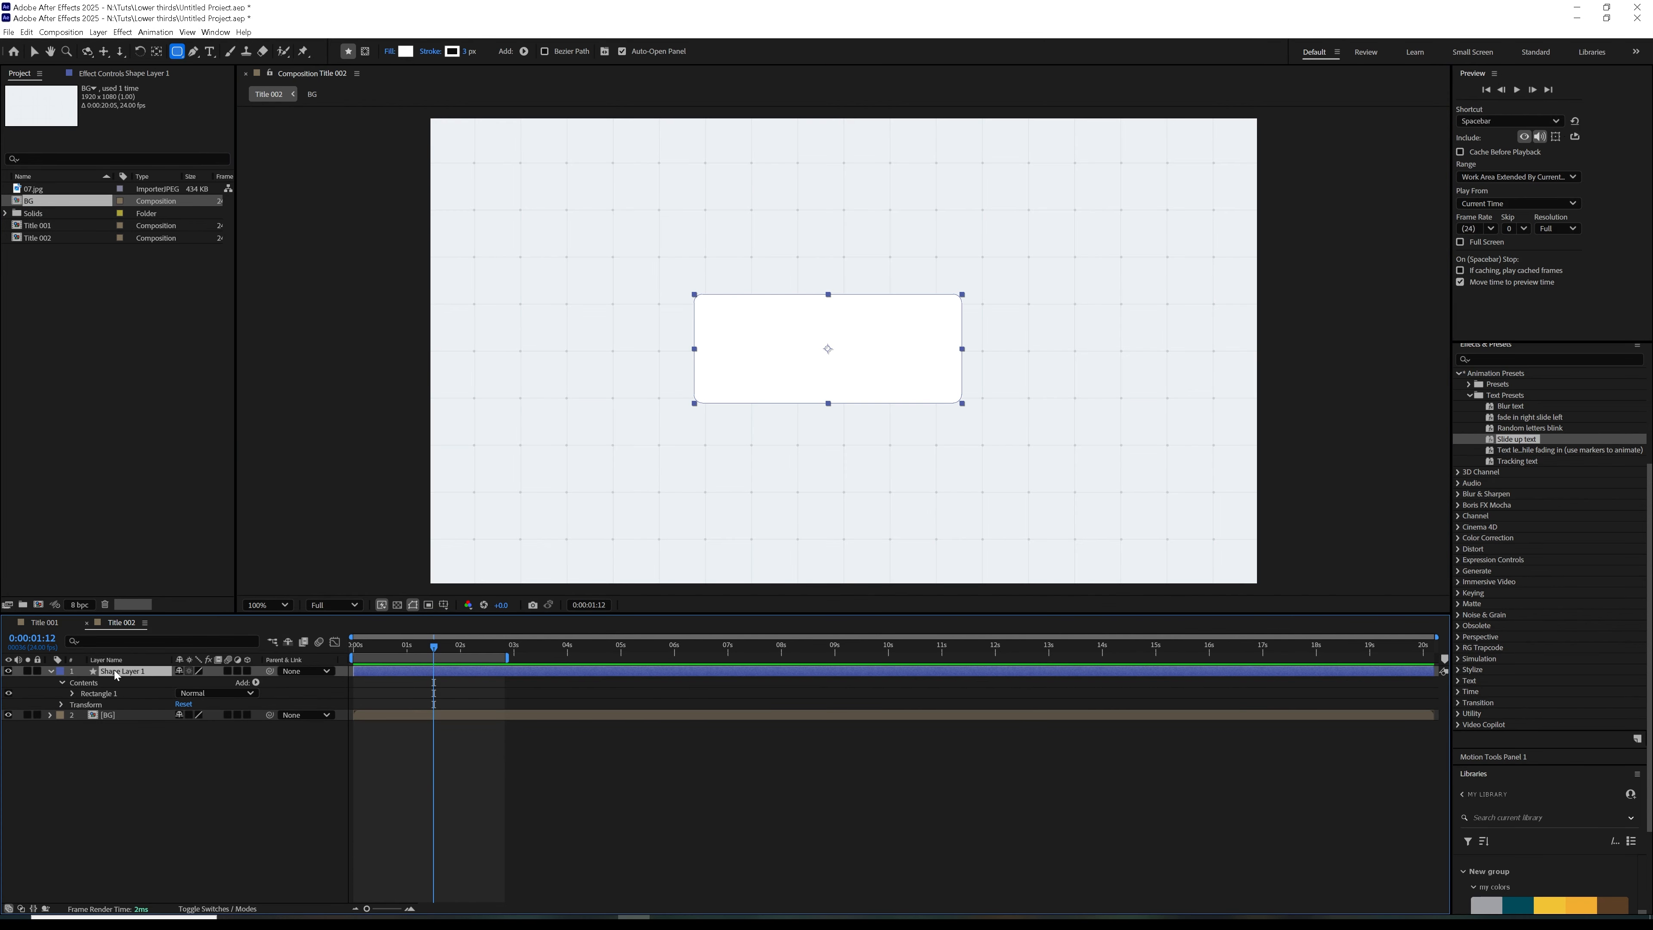
{"action": "left_click", "coordinate": [161, 848]}
Change the rounded rectangle's stroke colour to black
{"action": "left_click", "coordinate": [160, 673]}
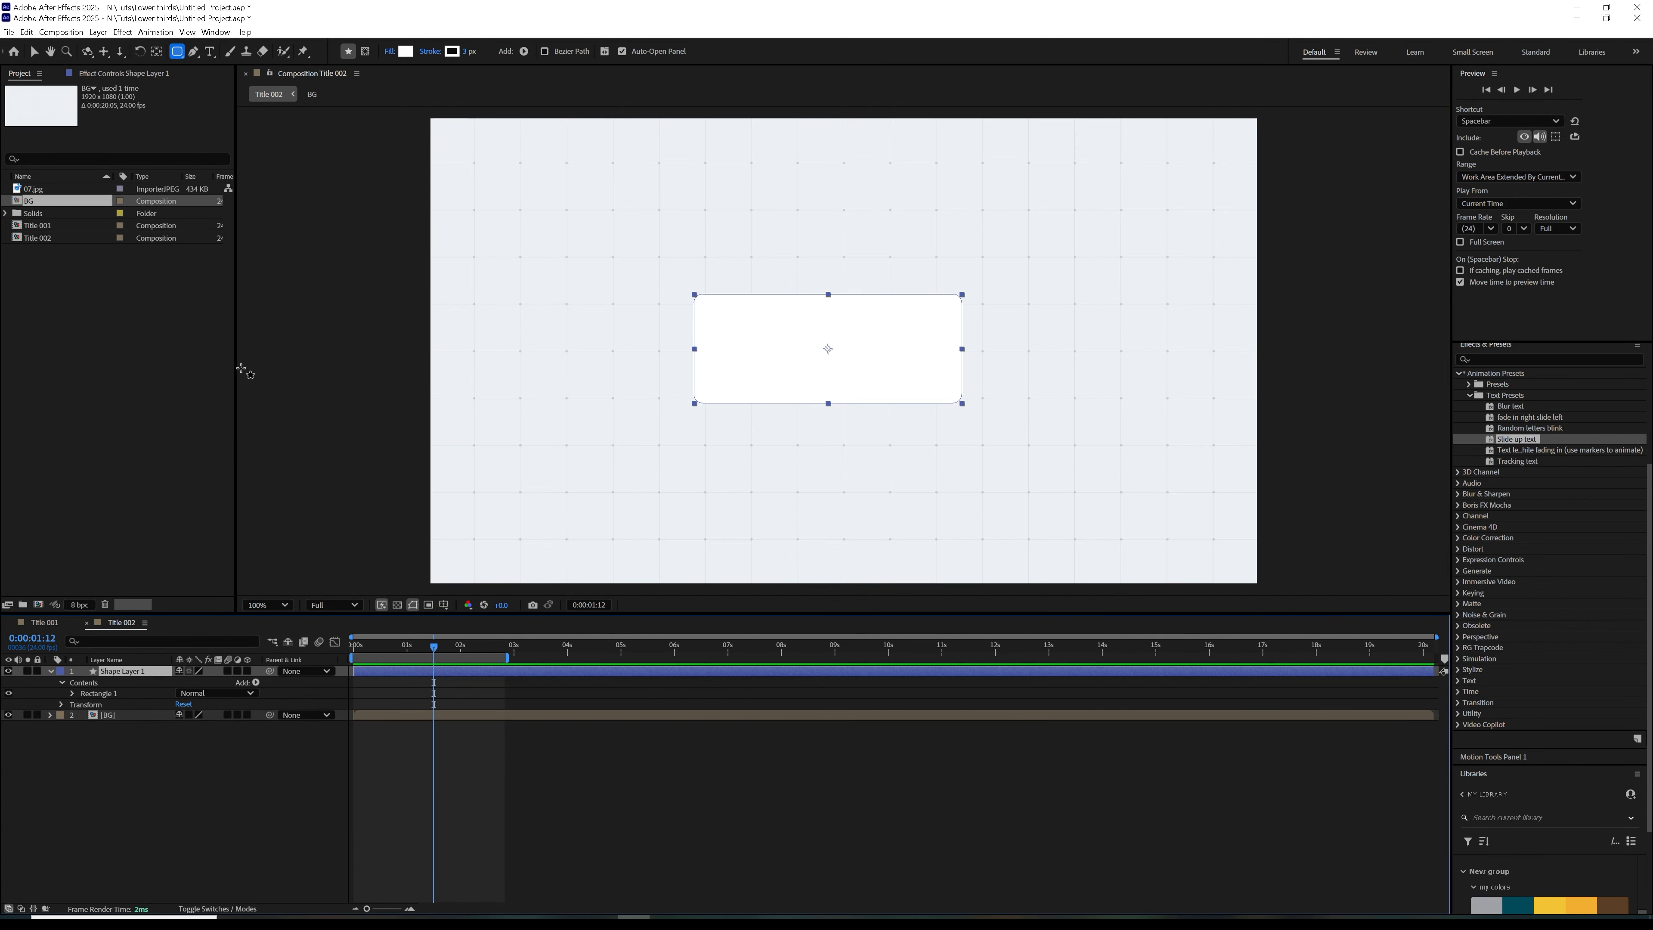
{"action": "left_click", "coordinate": [455, 52]}
{"action": "left_click_drag", "start_coordinate": [738, 480], "coordinate": [499, 677]}
{"action": "left_click", "coordinate": [955, 391]}
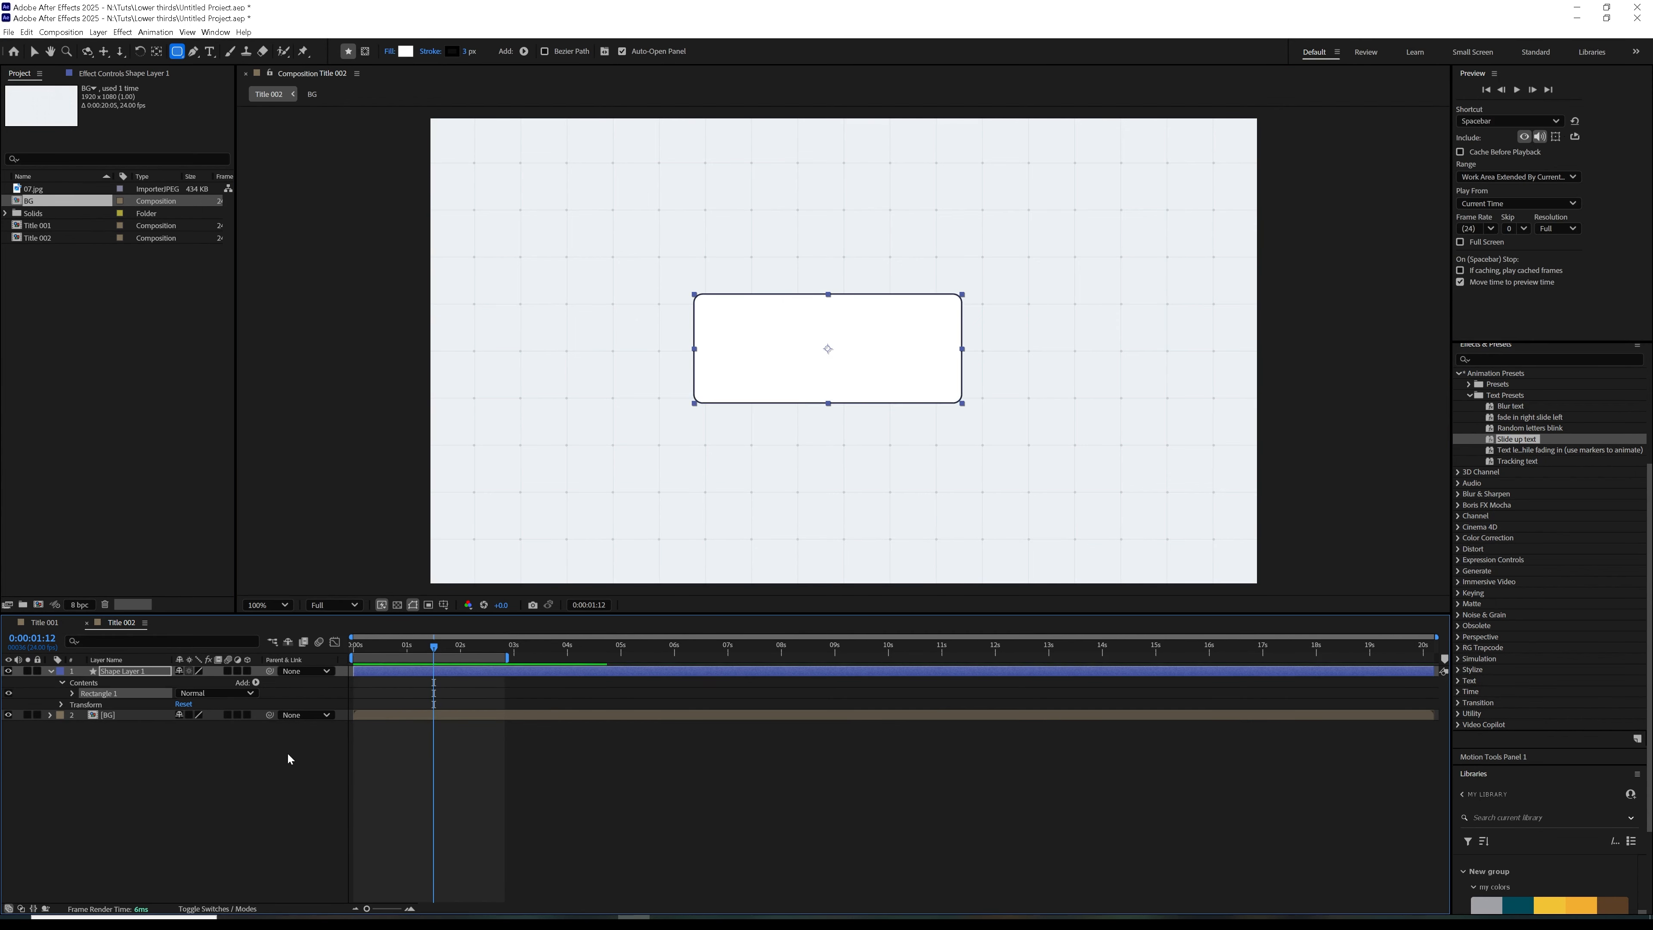
{"action": "left_click", "coordinate": [515, 791]}
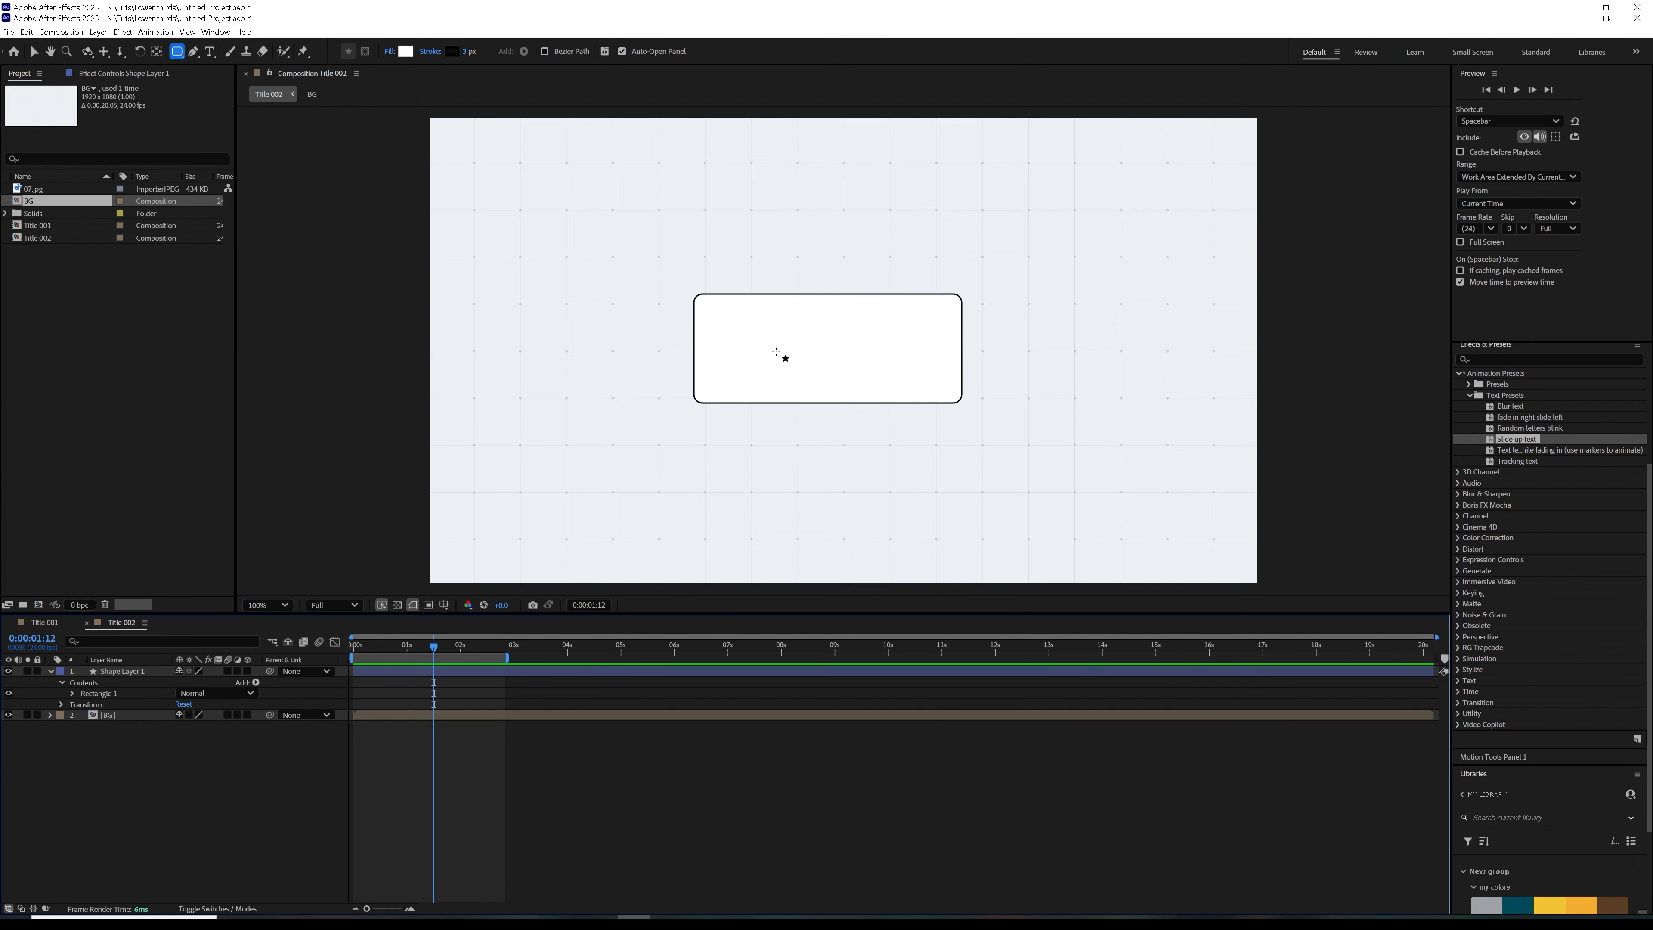
Increase the rectangle path's height in Shape Layer 1 so its size is 622 by 346
{"action": "left_click", "coordinate": [126, 672]}
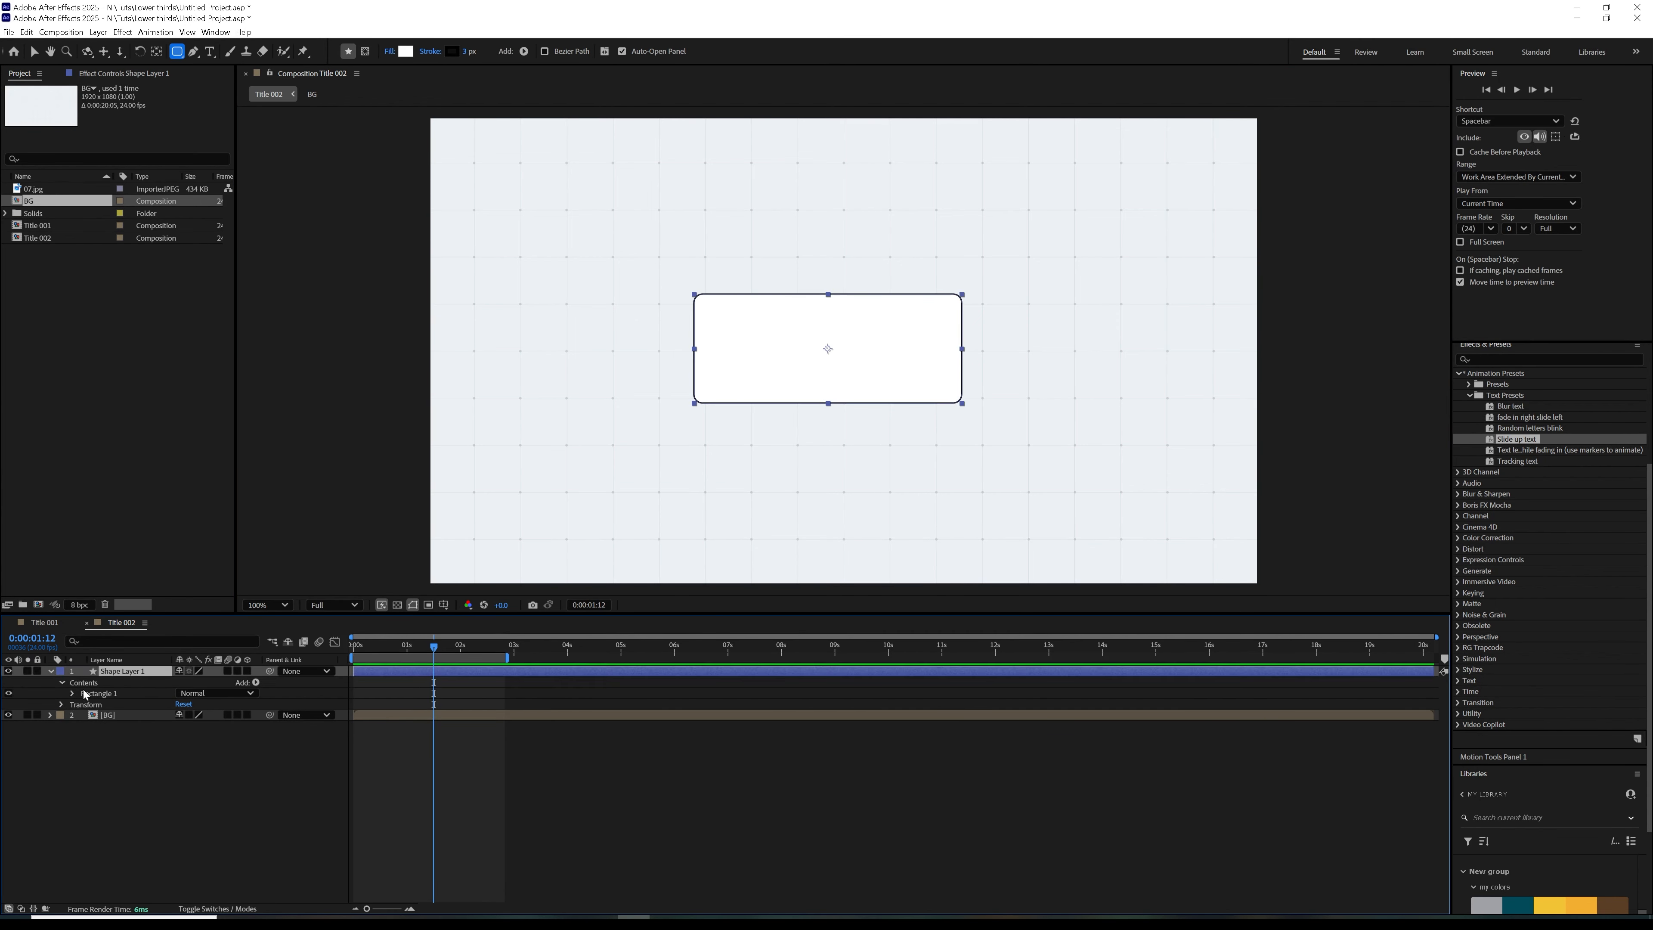
{"action": "left_click", "coordinate": [71, 694]}
{"action": "left_click", "coordinate": [85, 704]}
{"action": "left_click", "coordinate": [178, 716]}
{"action": "left_click_drag", "start_coordinate": [215, 715], "coordinate": [251, 702]}
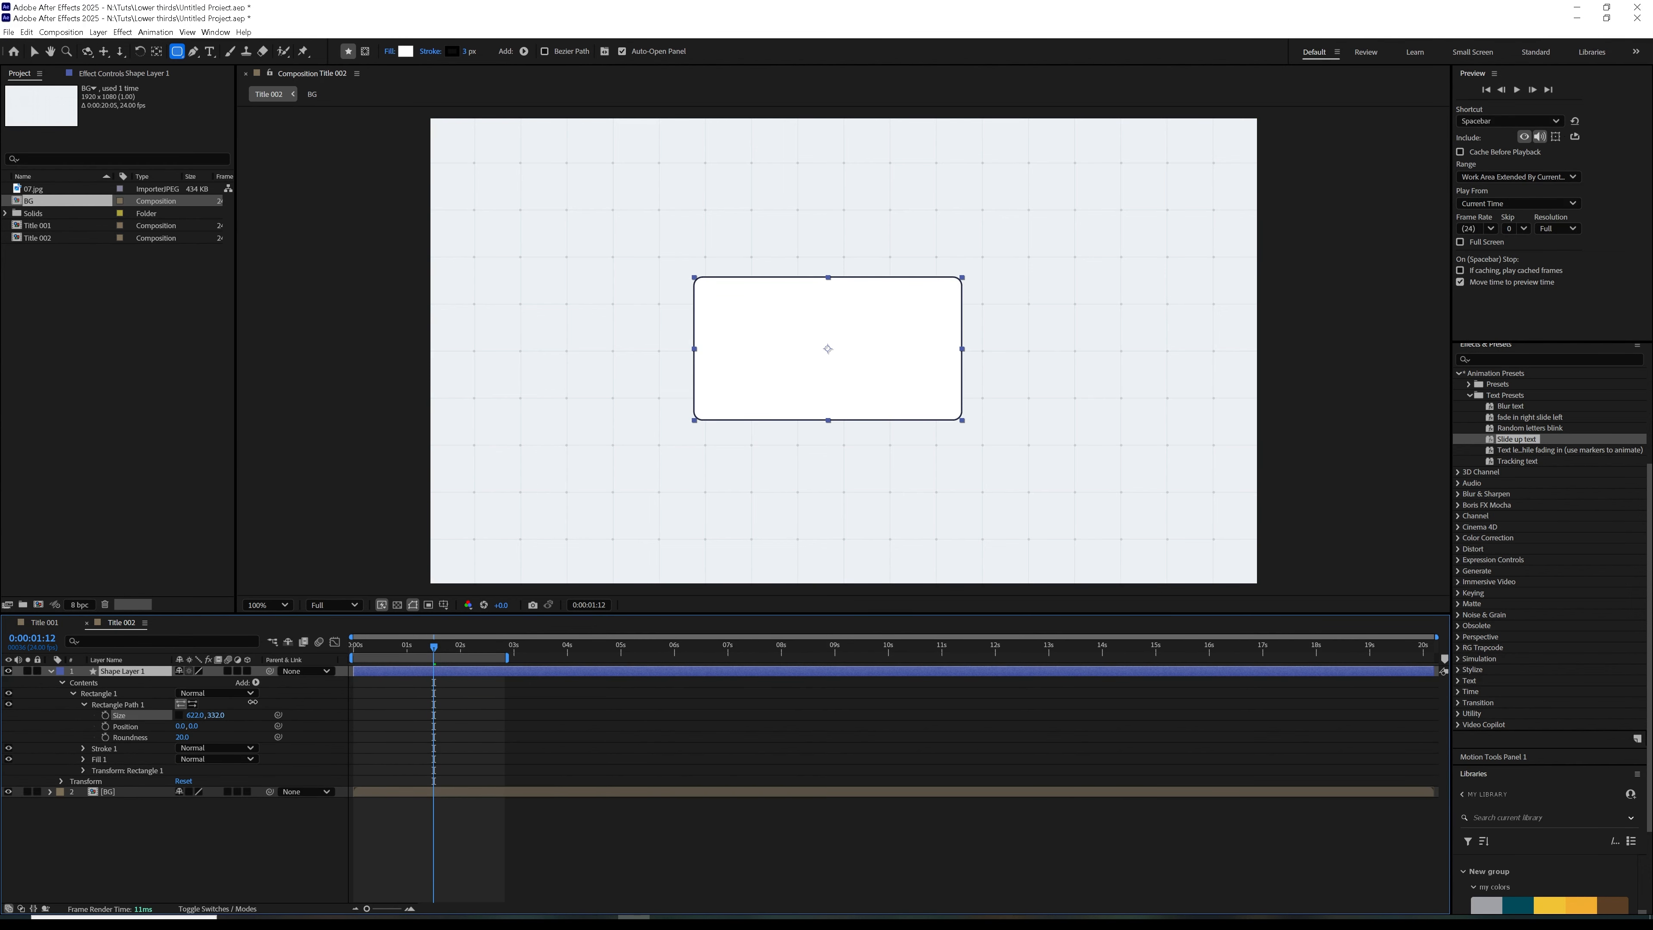
{"action": "left_click", "coordinate": [146, 674]}
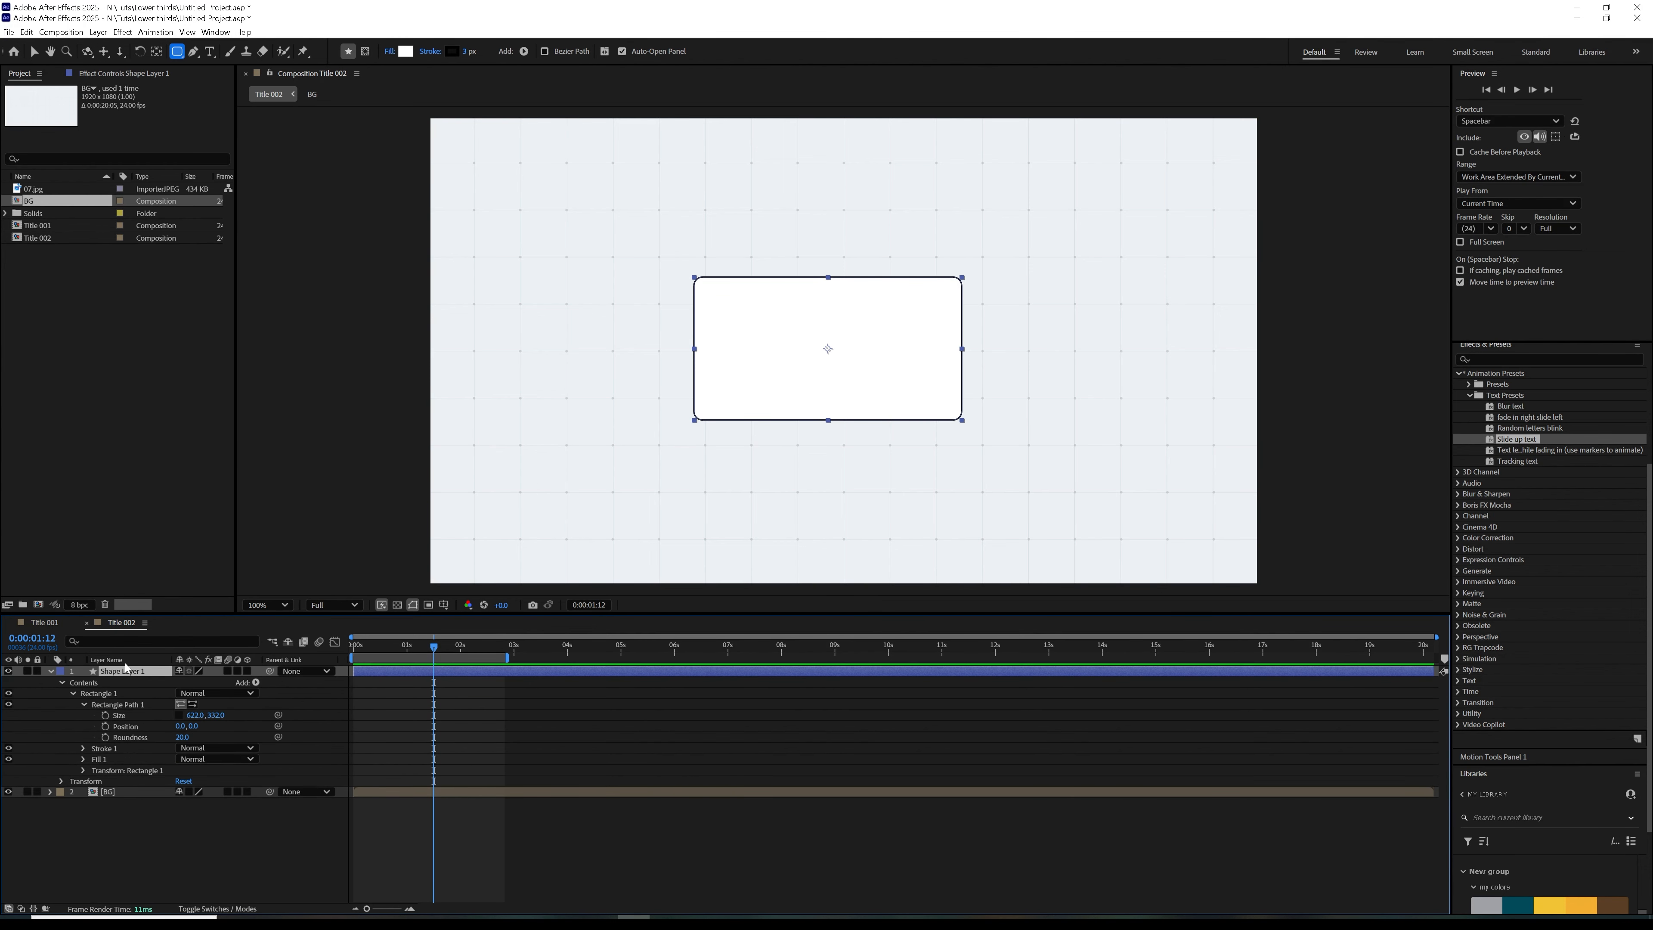
{"action": "left_click_drag", "start_coordinate": [209, 721], "coordinate": [219, 717]}
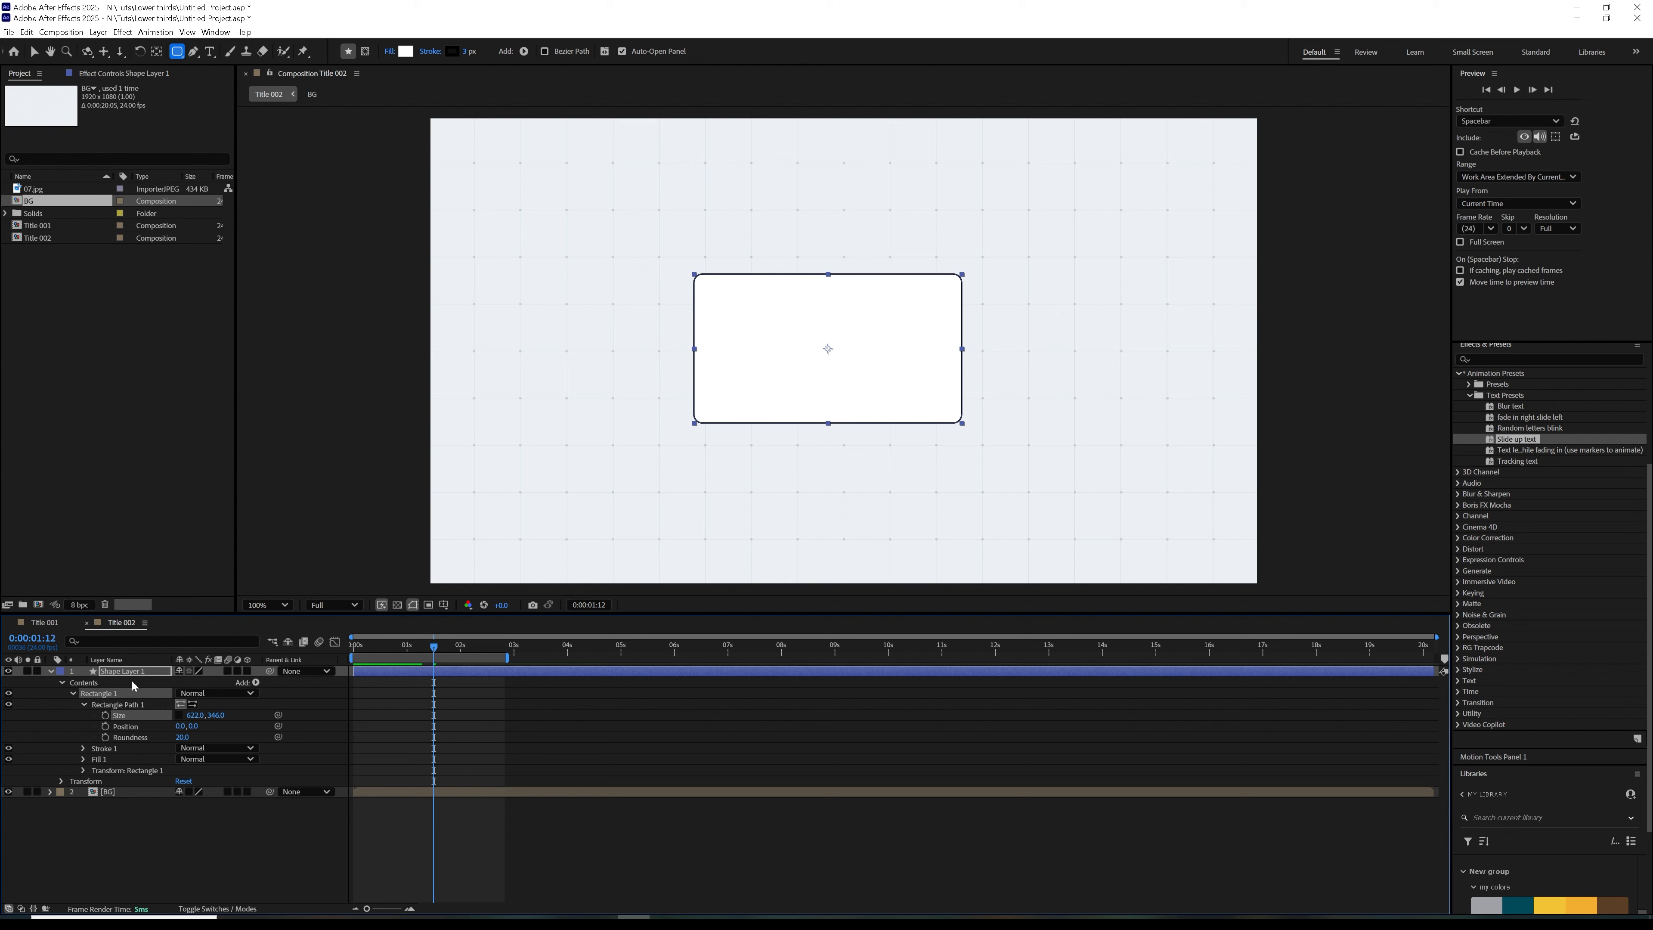
Collapse the rectangle's shape layer and rename it body
{"action": "left_click", "coordinate": [49, 671]}
{"action": "key", "text": "Return"}
{"action": "type", "text": "bo"}
{"action": "left_click", "coordinate": [151, 735]}
Apply the CC Page Turn distortion effect to the body layer and set its controls to Classic UI
{"action": "left_click", "coordinate": [122, 32]}
{"action": "left_click", "coordinate": [123, 672]}
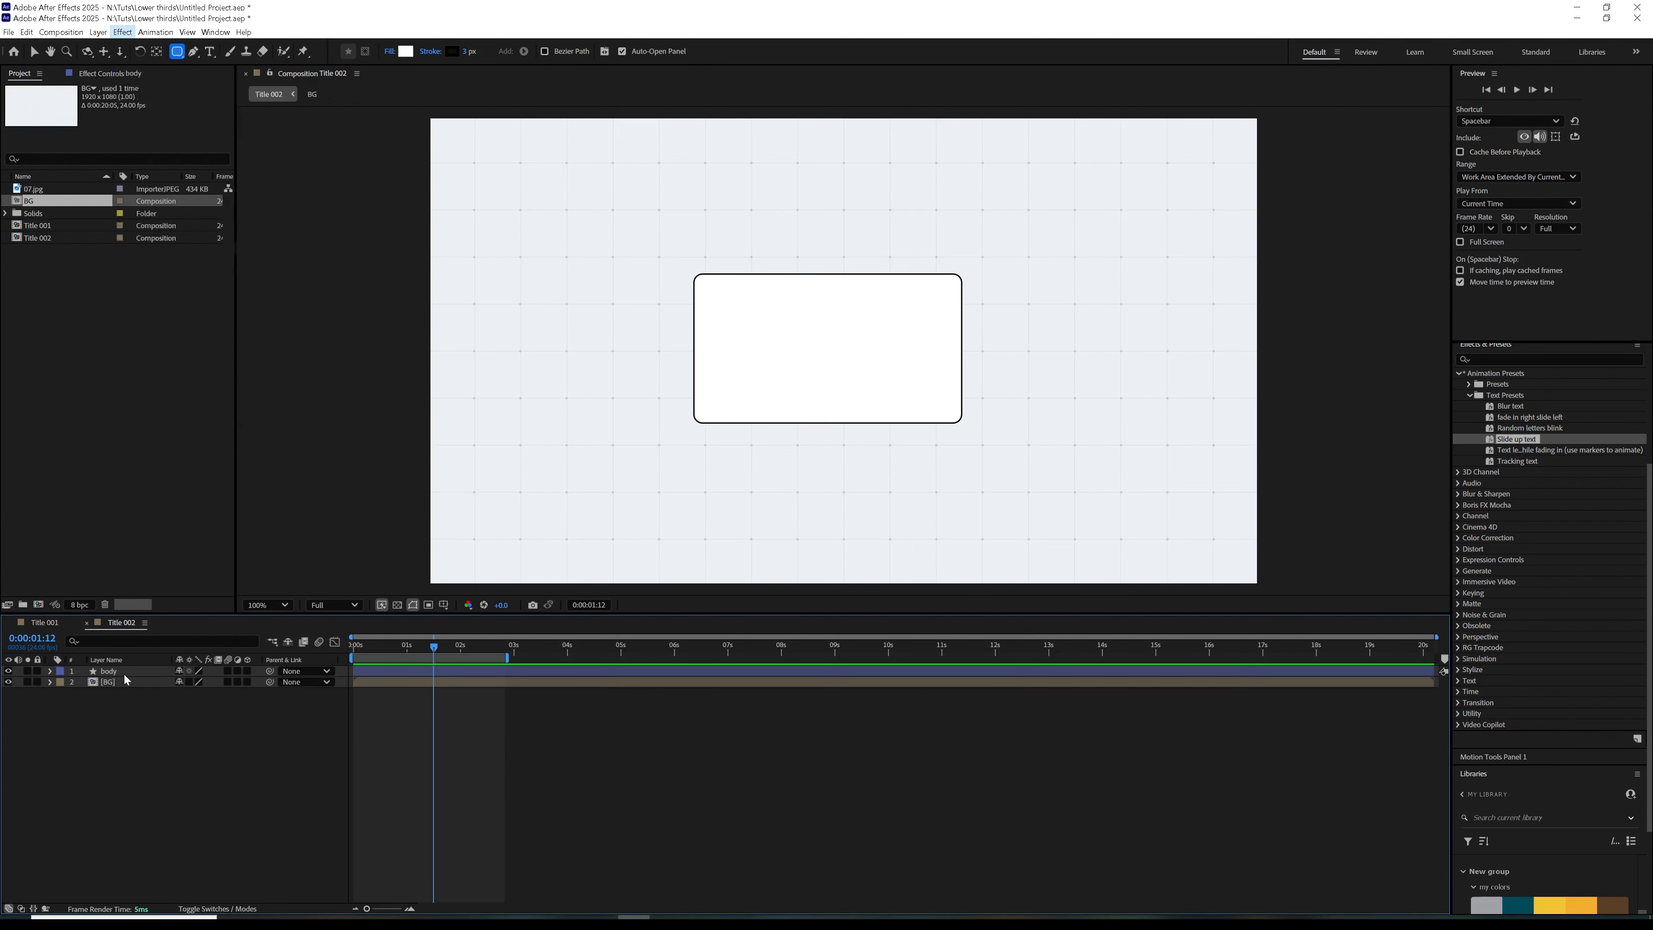
{"action": "left_click", "coordinate": [122, 32]}
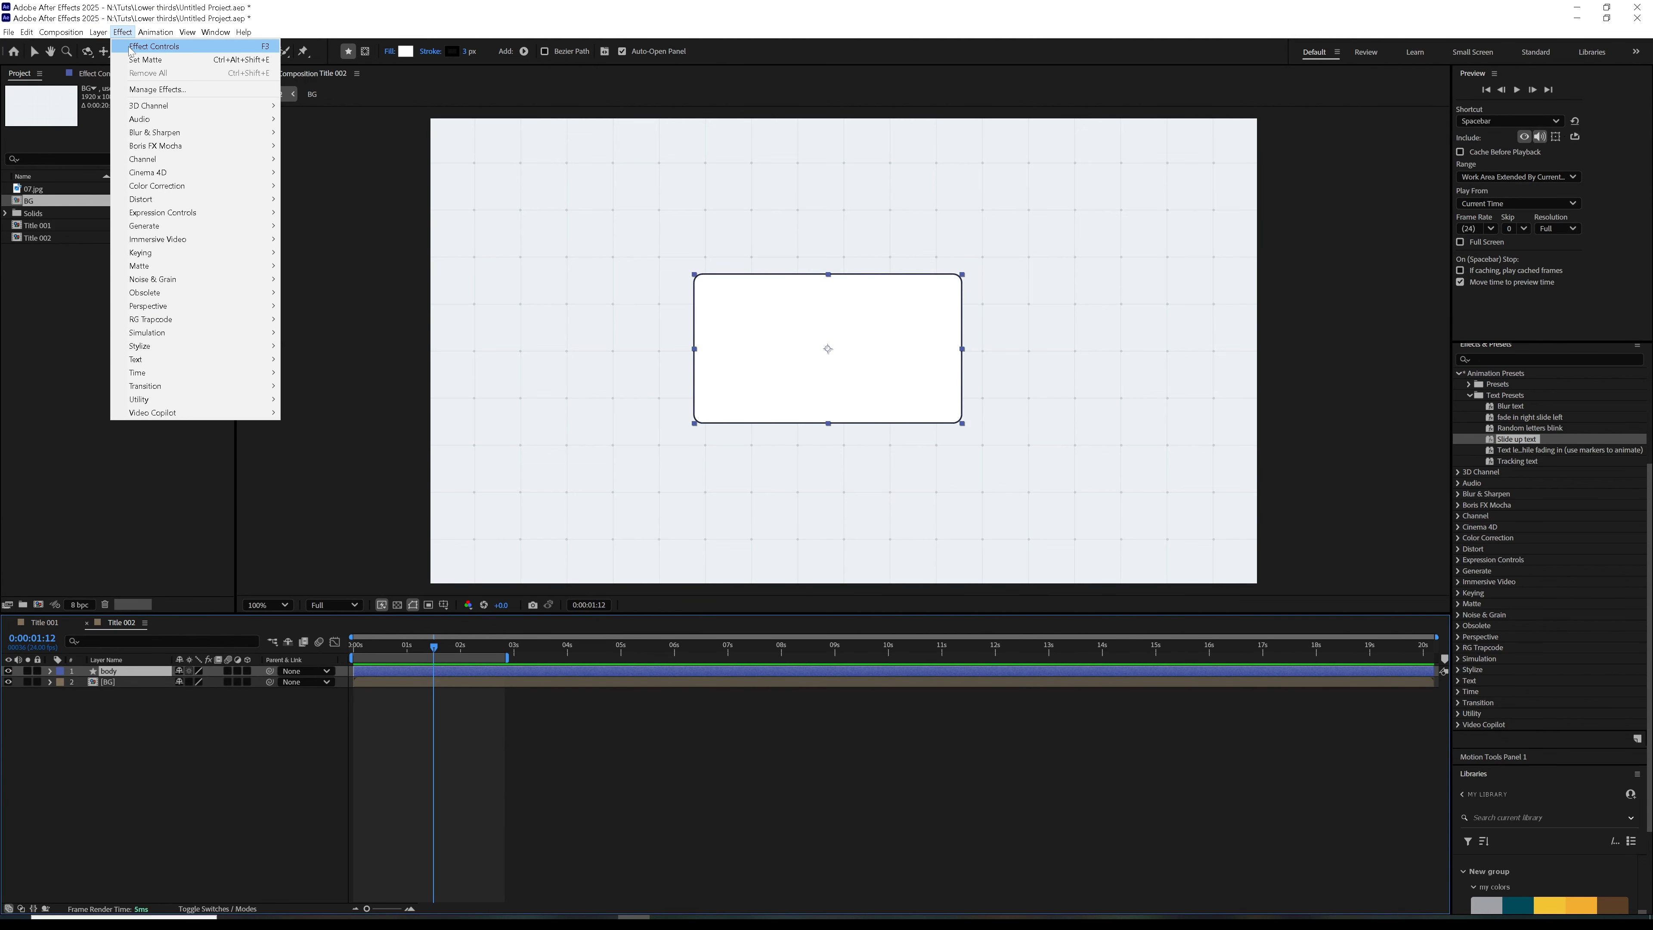
{"action": "mouse_move", "coordinate": [164, 203]}
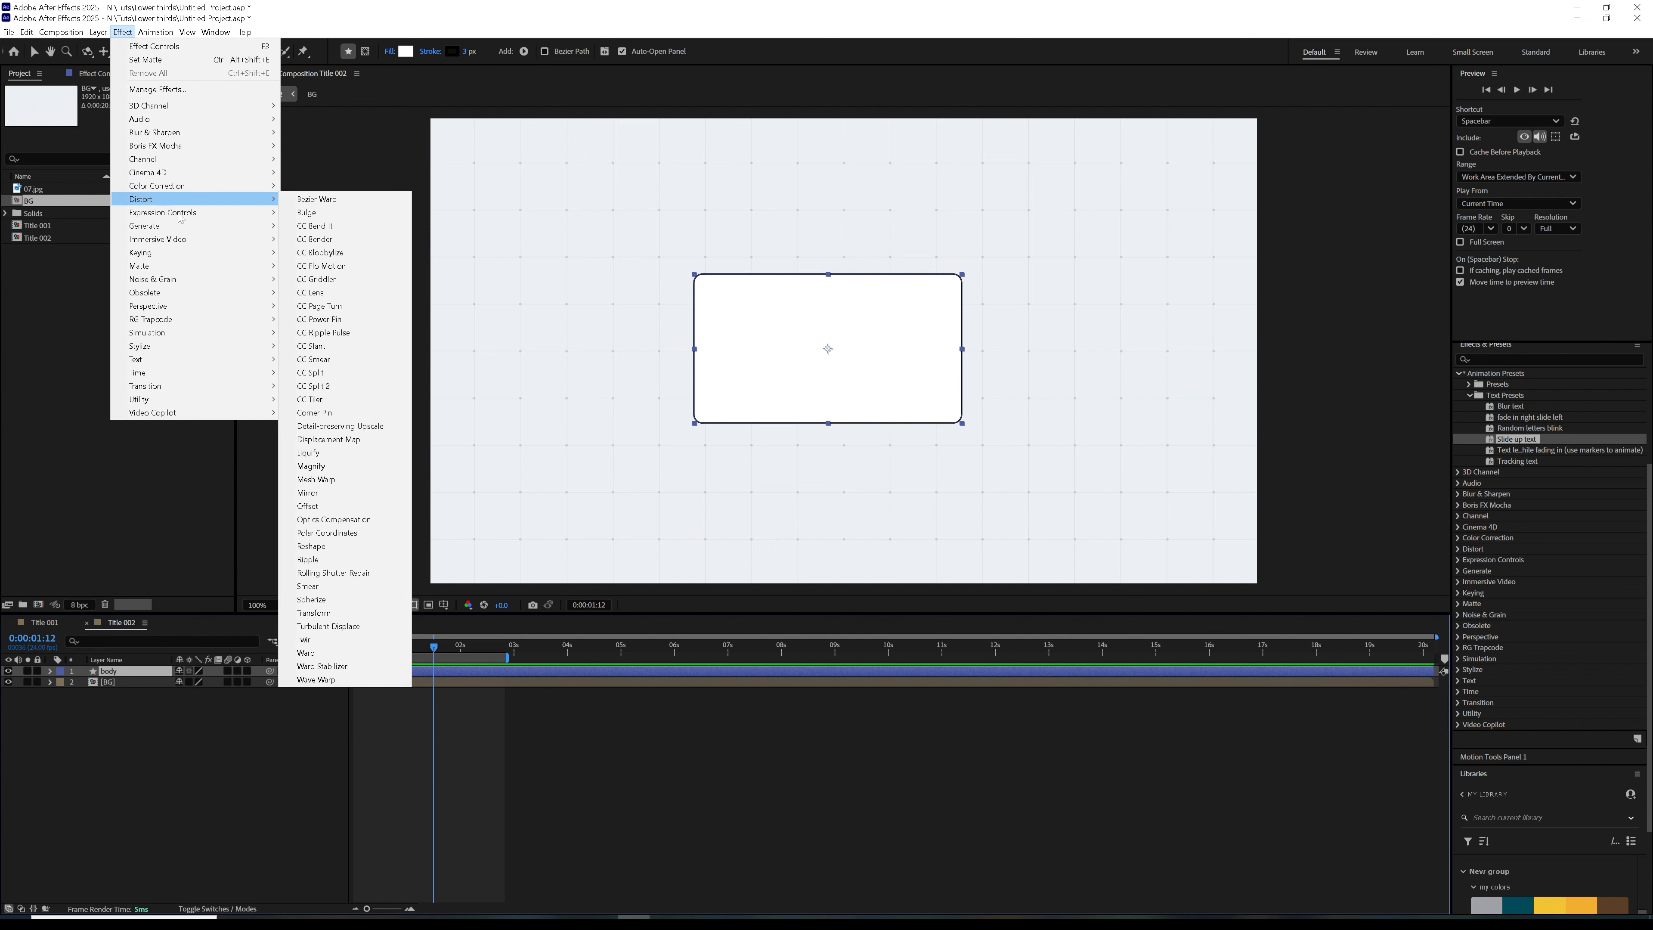
{"action": "left_click", "coordinate": [343, 306]}
{"action": "left_click", "coordinate": [173, 111]}
{"action": "left_click", "coordinate": [156, 122]}
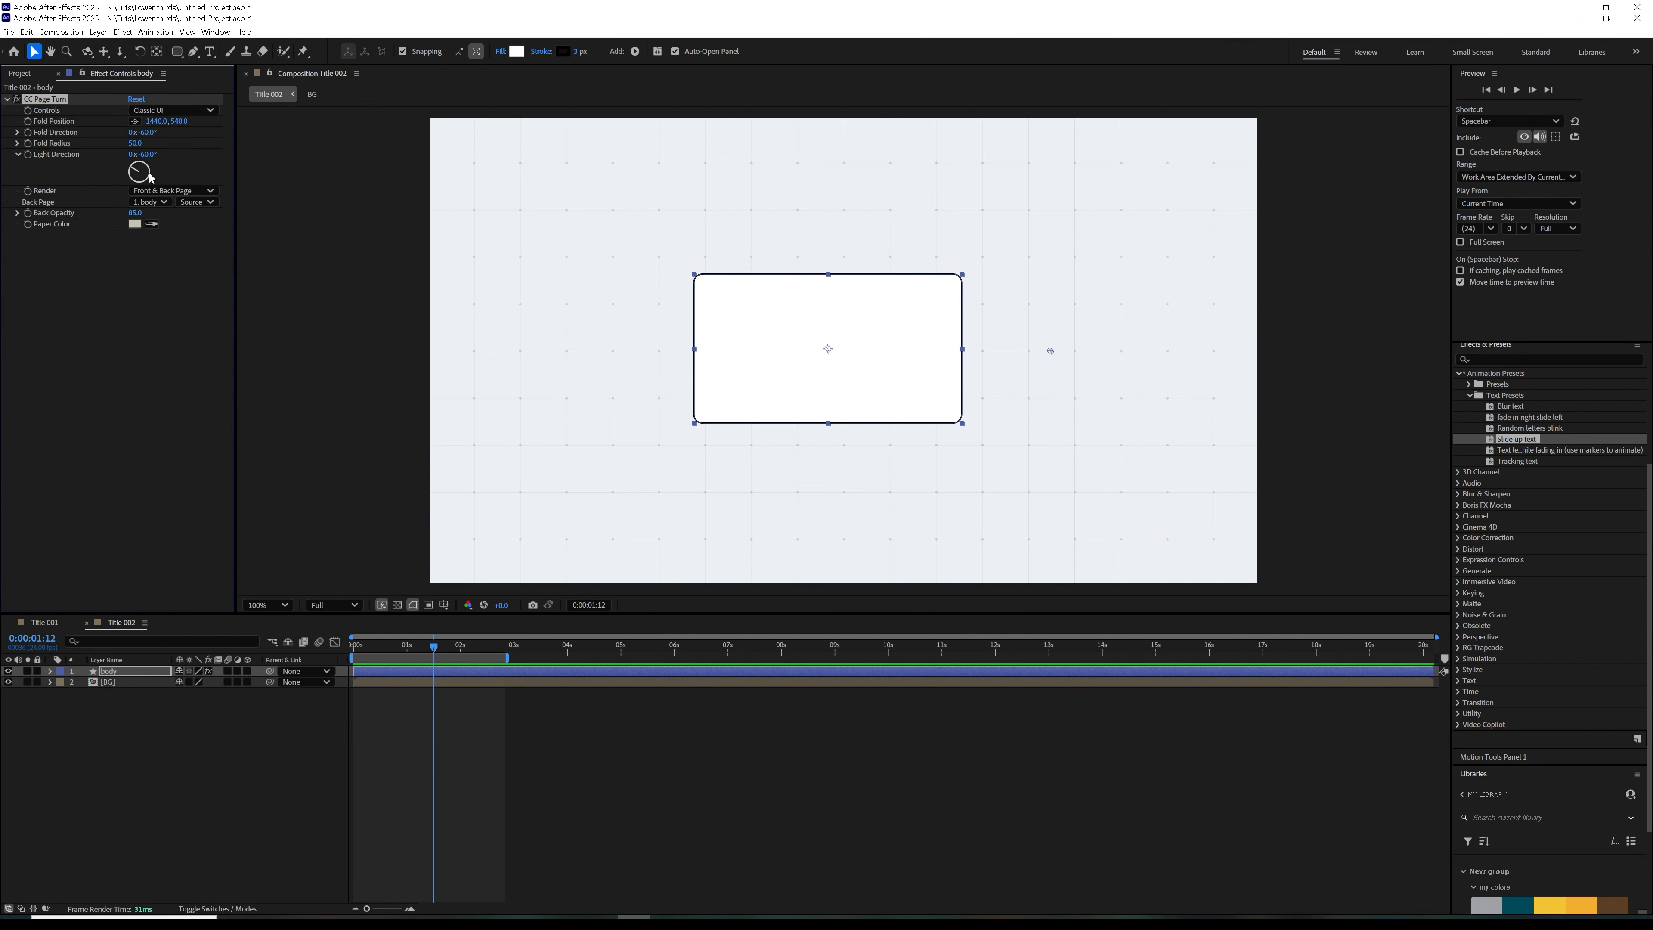
Set the page turn's fold radius to 4 and place its fold position just inside the rectangle's upper-right corner
{"action": "left_click", "coordinate": [137, 143]}
{"action": "type", "text": "4"}
{"action": "left_click", "coordinate": [149, 263]}
{"action": "left_click", "coordinate": [136, 121]}
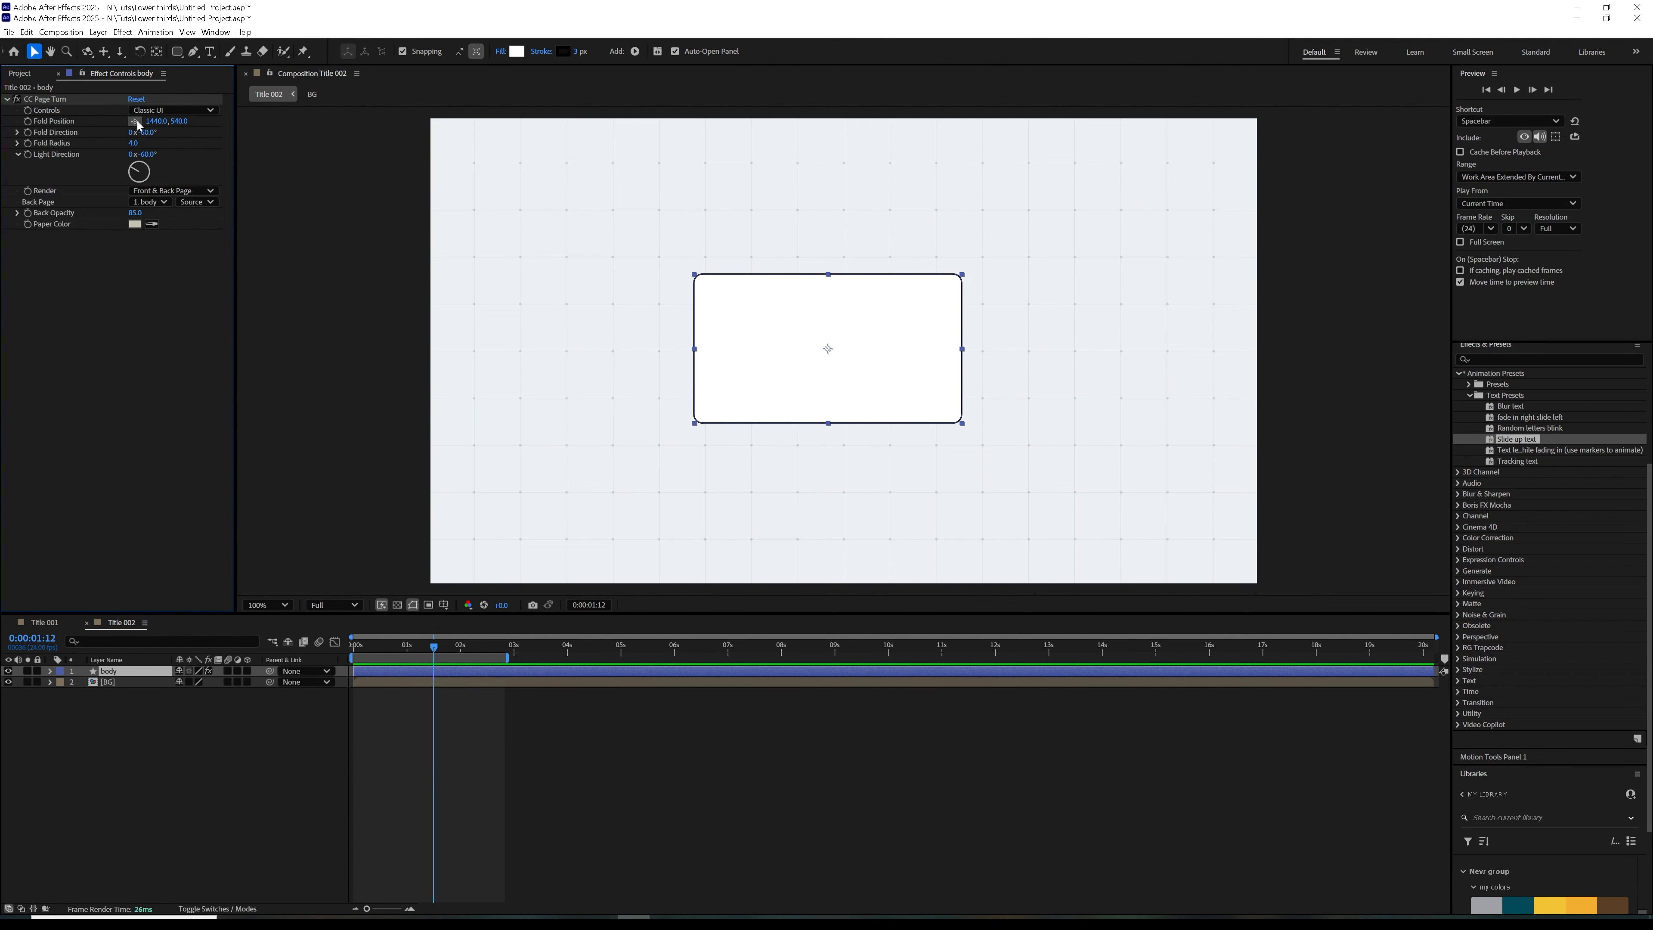
{"action": "left_click", "coordinate": [931, 306]}
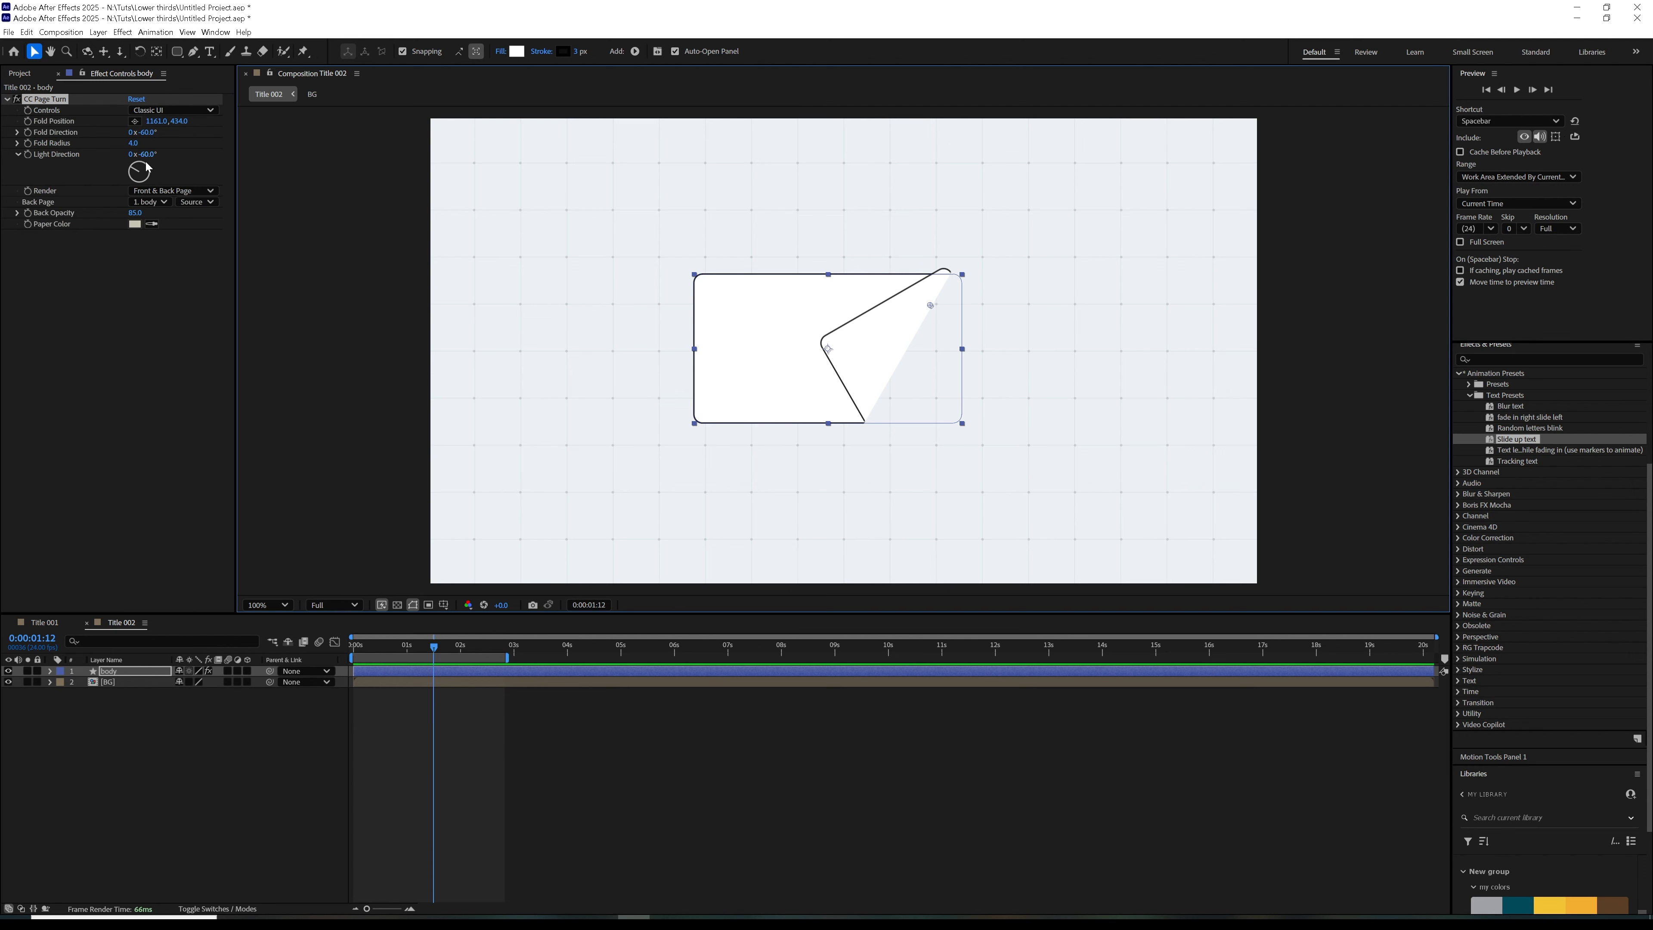
Set the body's page turn fold direction to -135° and move its fold position closer to the rectangle's upper-right corner, at 1186, 418
{"action": "left_click_drag", "start_coordinate": [147, 134], "coordinate": [154, 137]}
{"action": "left_click", "coordinate": [154, 135]}
{"action": "type", "text": "-"}
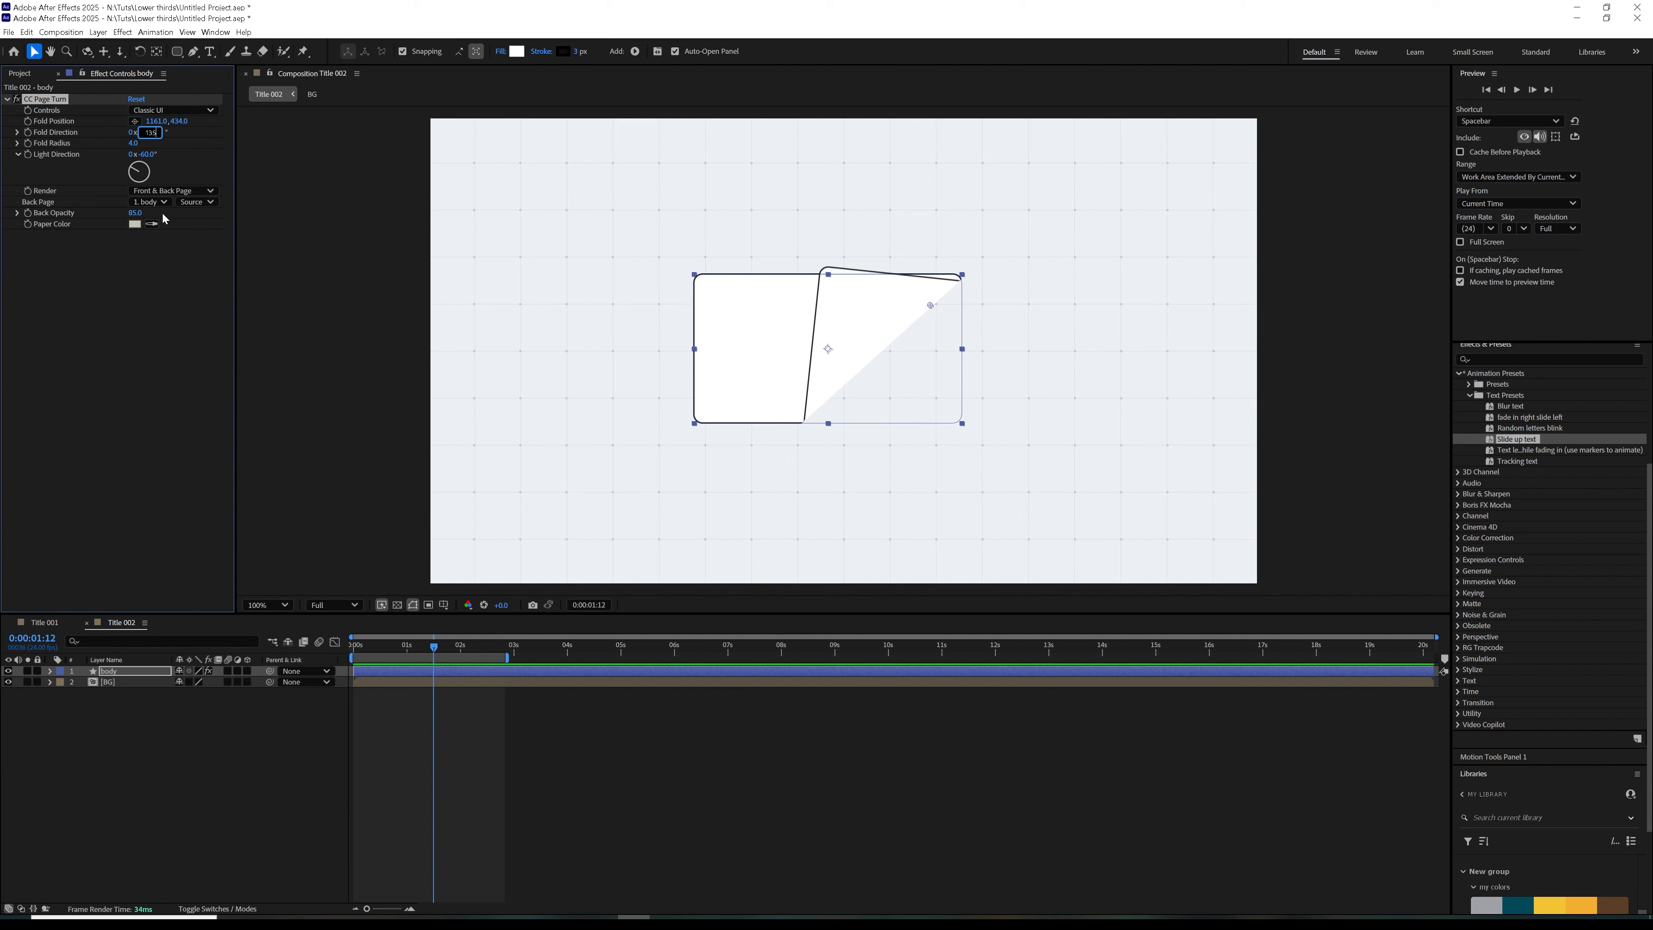
{"action": "type", "text": "135"}
{"action": "key", "text": "Return"}
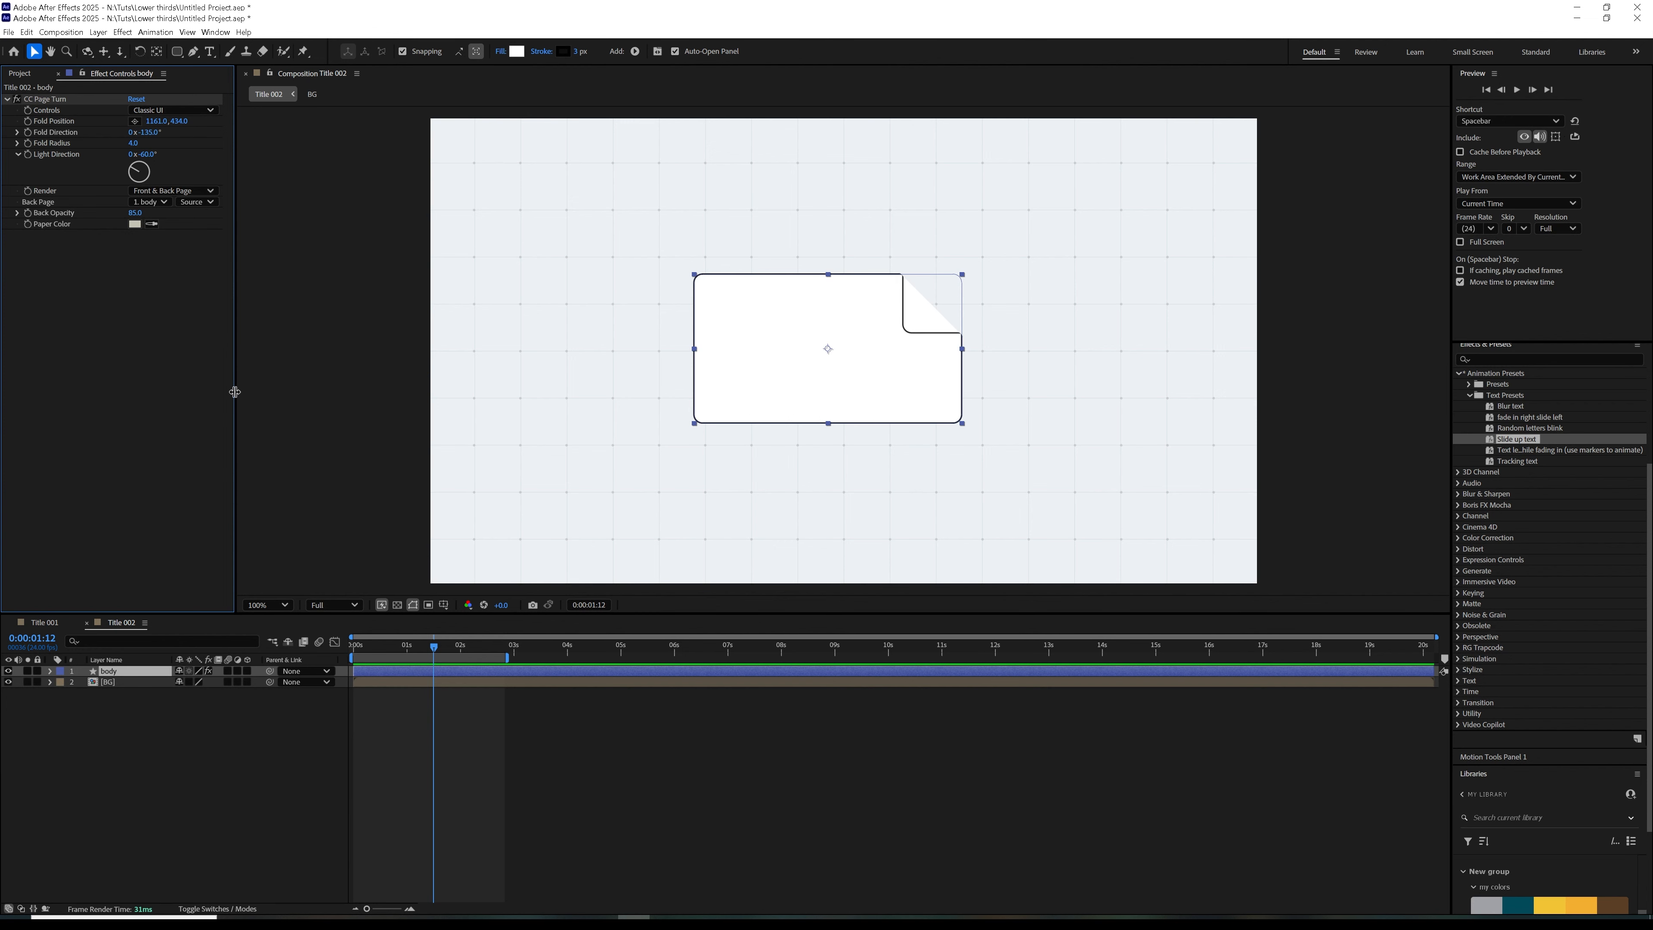
{"action": "left_click", "coordinate": [45, 99]}
{"action": "left_click_drag", "start_coordinate": [933, 306], "coordinate": [944, 301]}
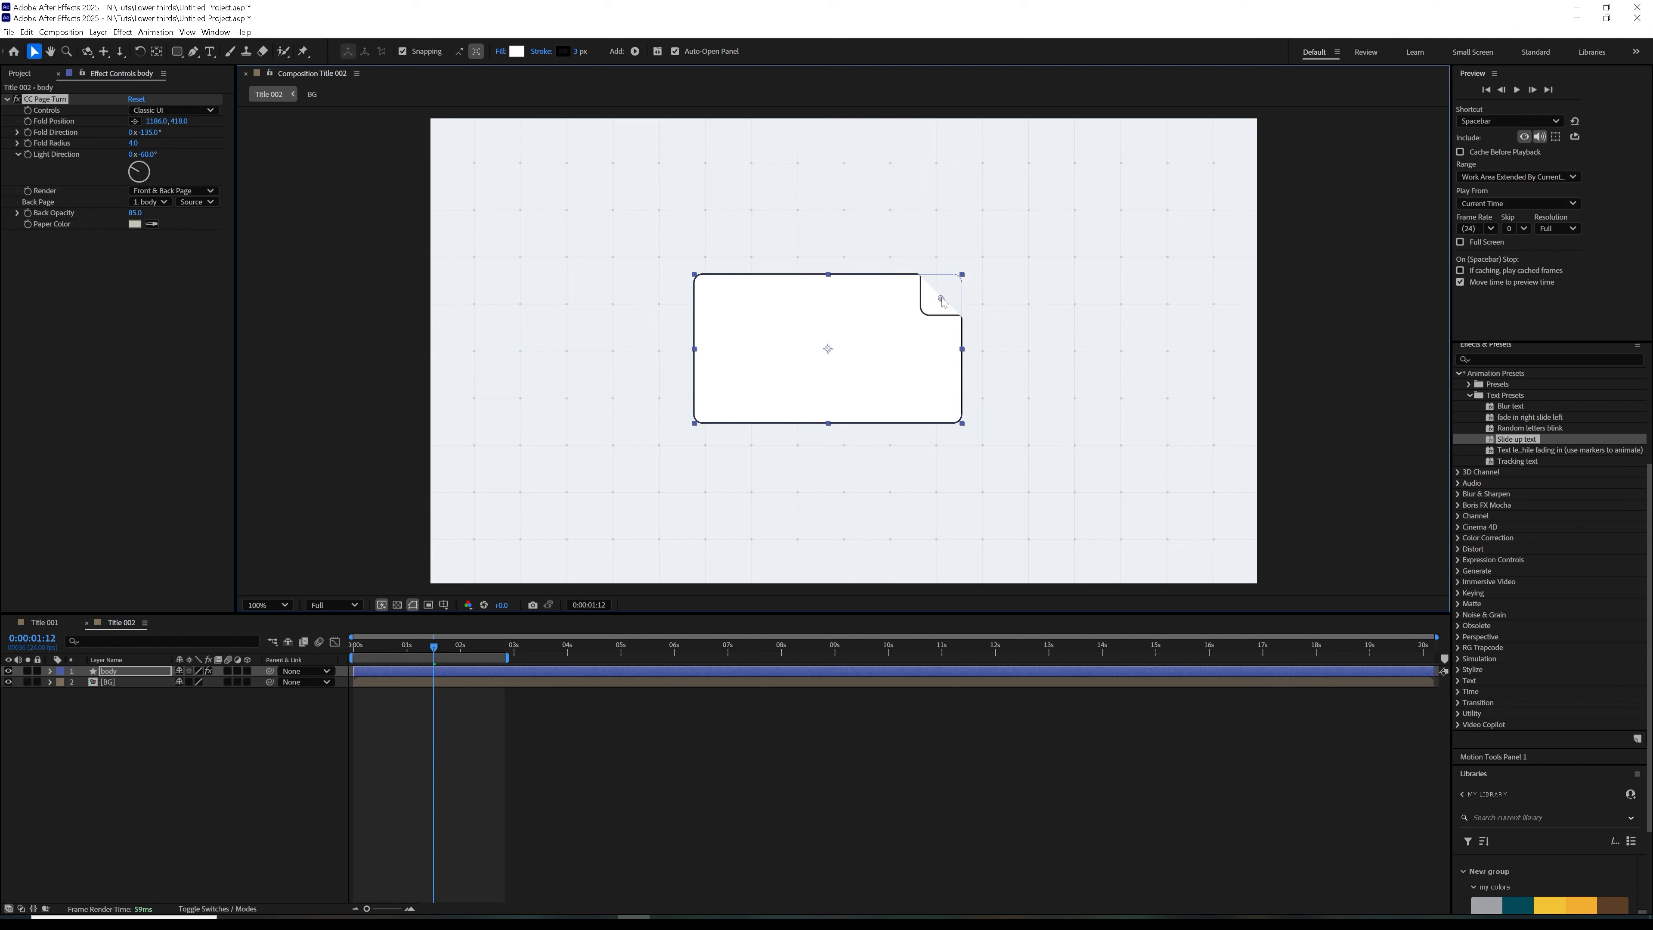
{"action": "left_click", "coordinate": [271, 784]}
Duplicate the body layer and rename the copy Fold
{"action": "left_click", "coordinate": [133, 677]}
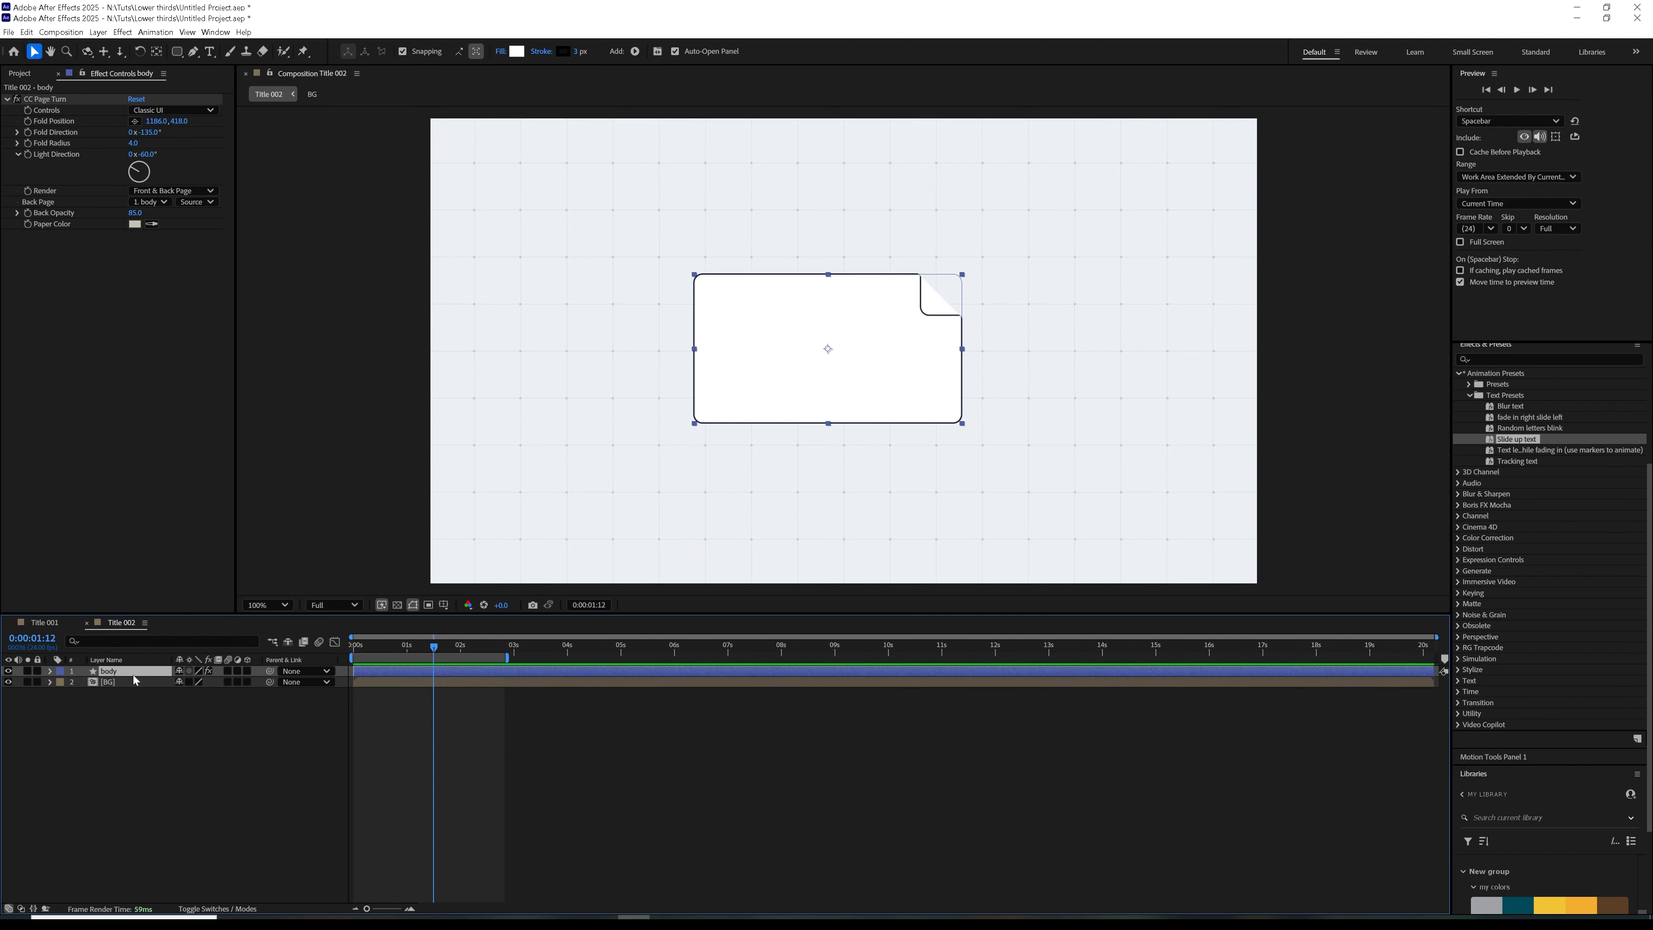
{"action": "key", "text": "ctrl+d"}
{"action": "key", "text": "Return"}
{"action": "type", "text": "Fold"}
{"action": "key", "text": "Return"}
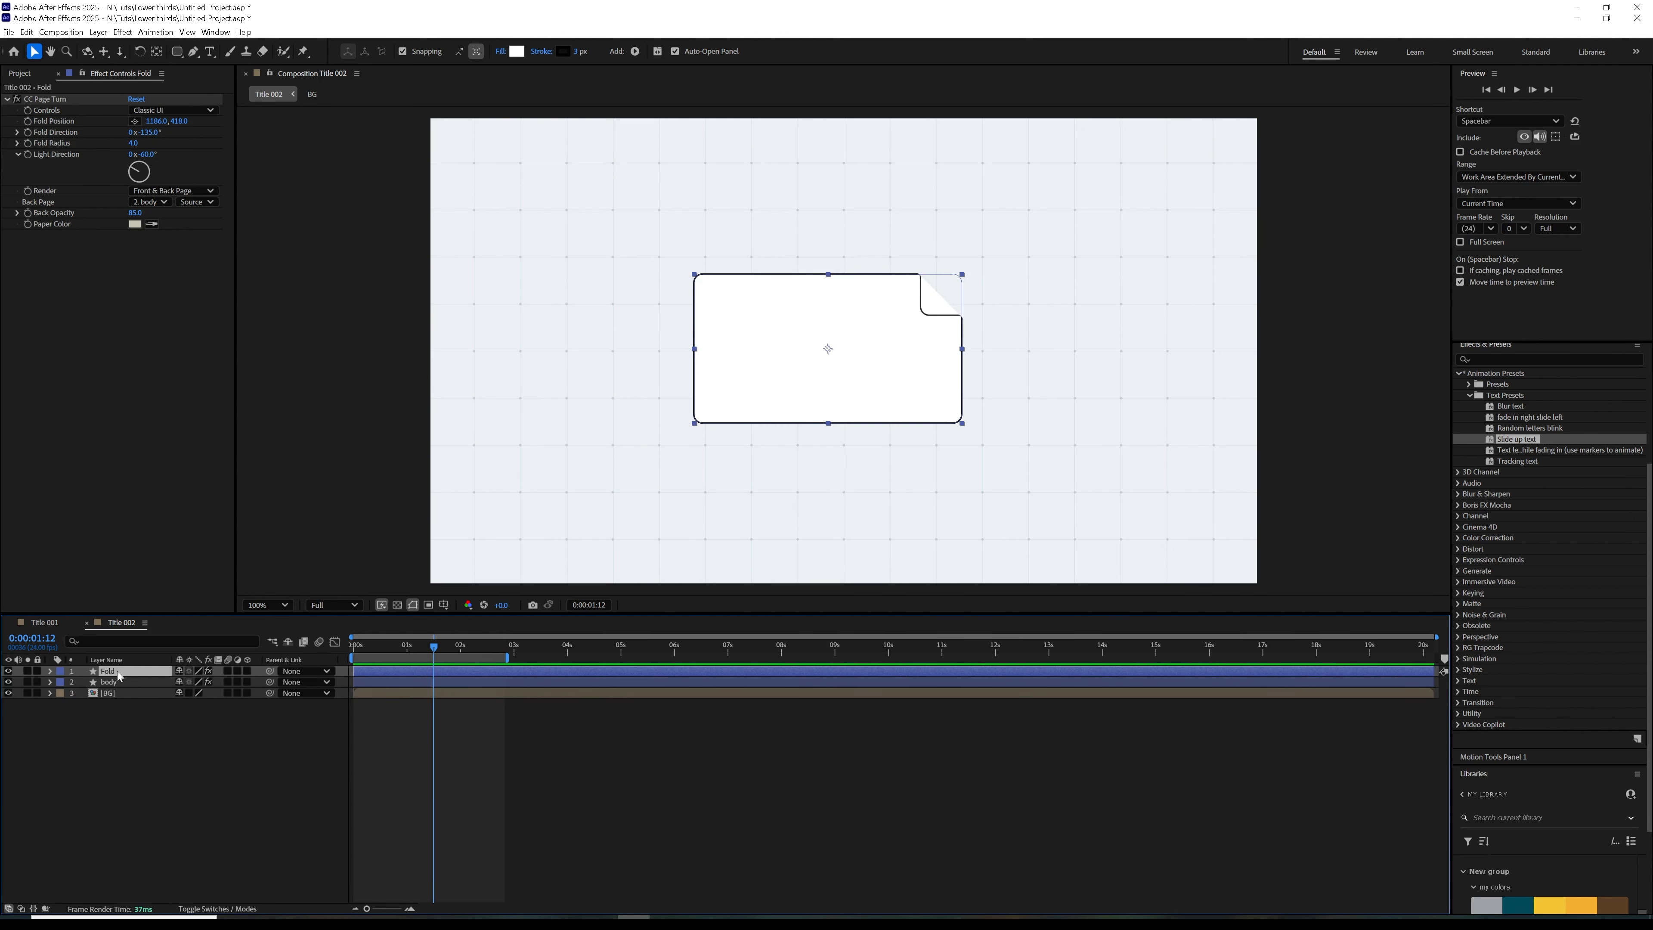
Set the Fold layer's page turn to render Back Page, and sample the mint green library swatch (#85E6B9) as its fill color
{"action": "left_click", "coordinate": [170, 190]}
{"action": "left_click", "coordinate": [160, 220]}
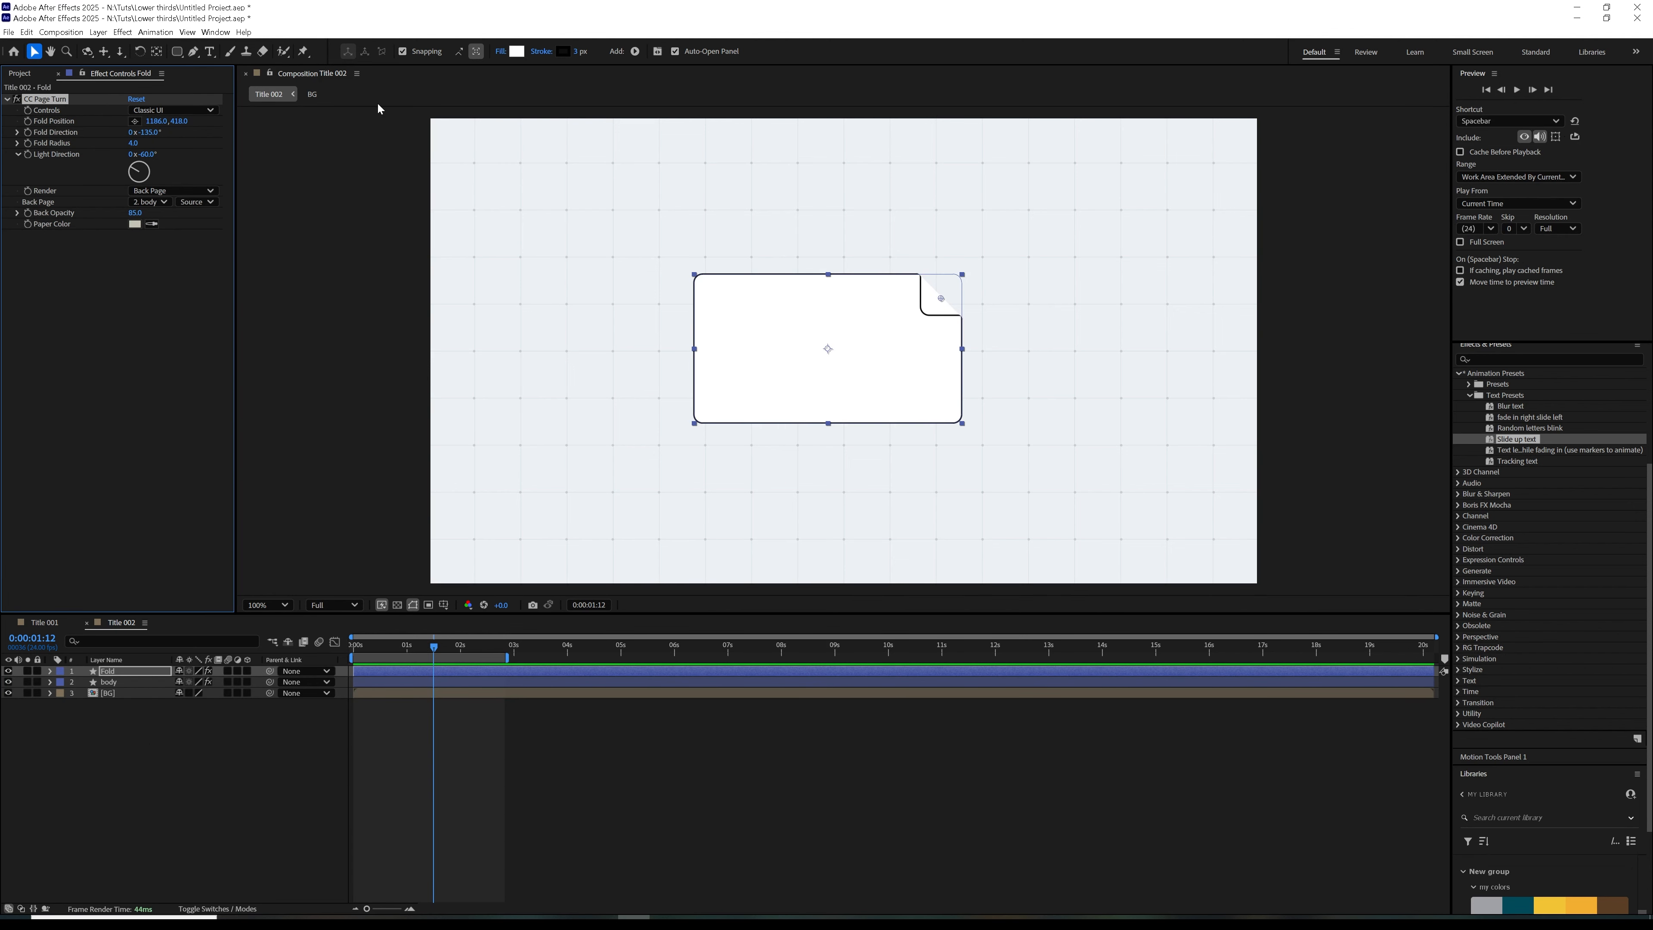
{"action": "left_click", "coordinate": [517, 51]}
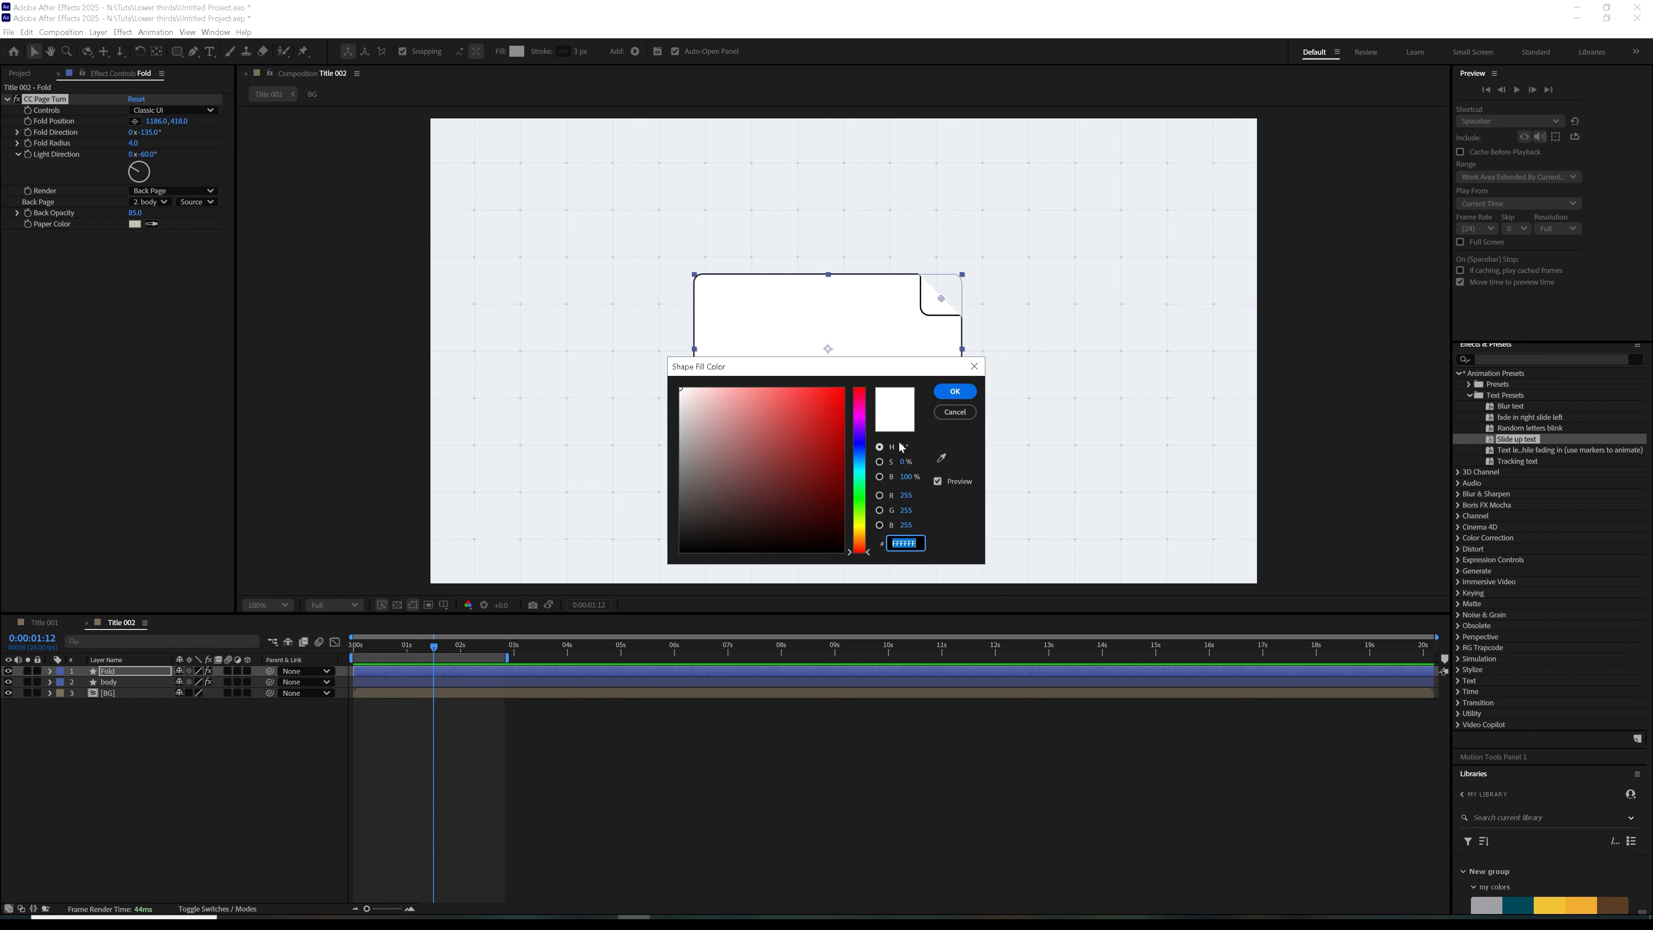
{"action": "left_click", "coordinate": [955, 412]}
{"action": "left_click_drag", "start_coordinate": [1649, 651], "coordinate": [1650, 734]}
{"action": "left_click", "coordinate": [516, 51]}
{"action": "left_click", "coordinate": [941, 458]}
{"action": "left_click", "coordinate": [1490, 815]}
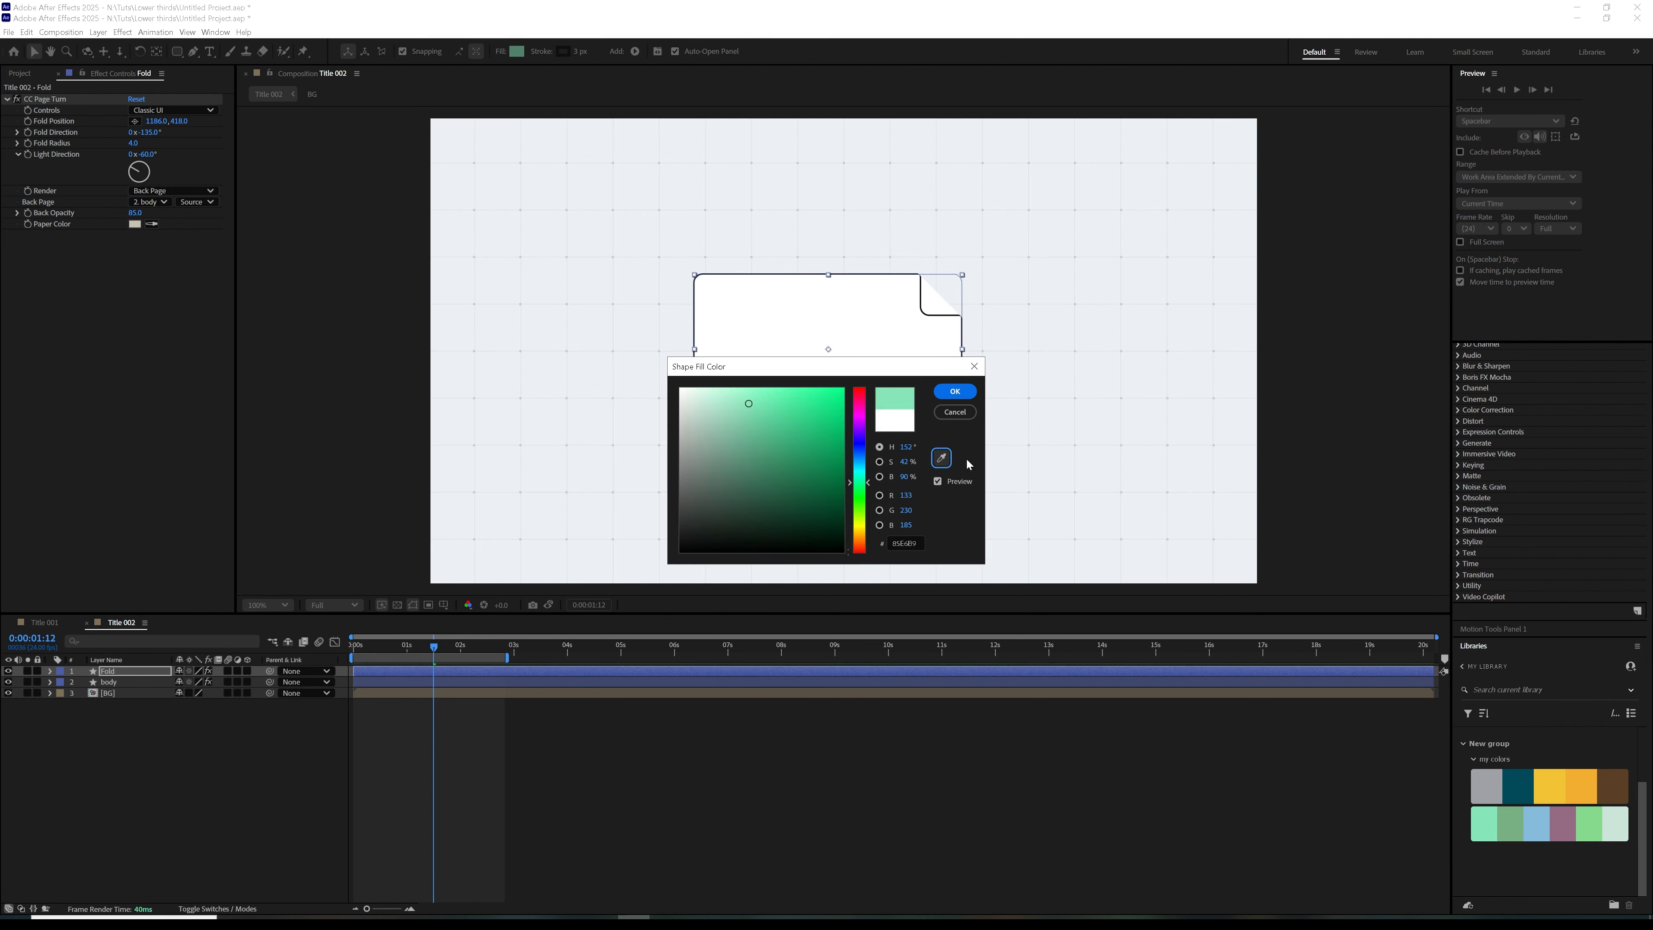
{"action": "left_click", "coordinate": [955, 391]}
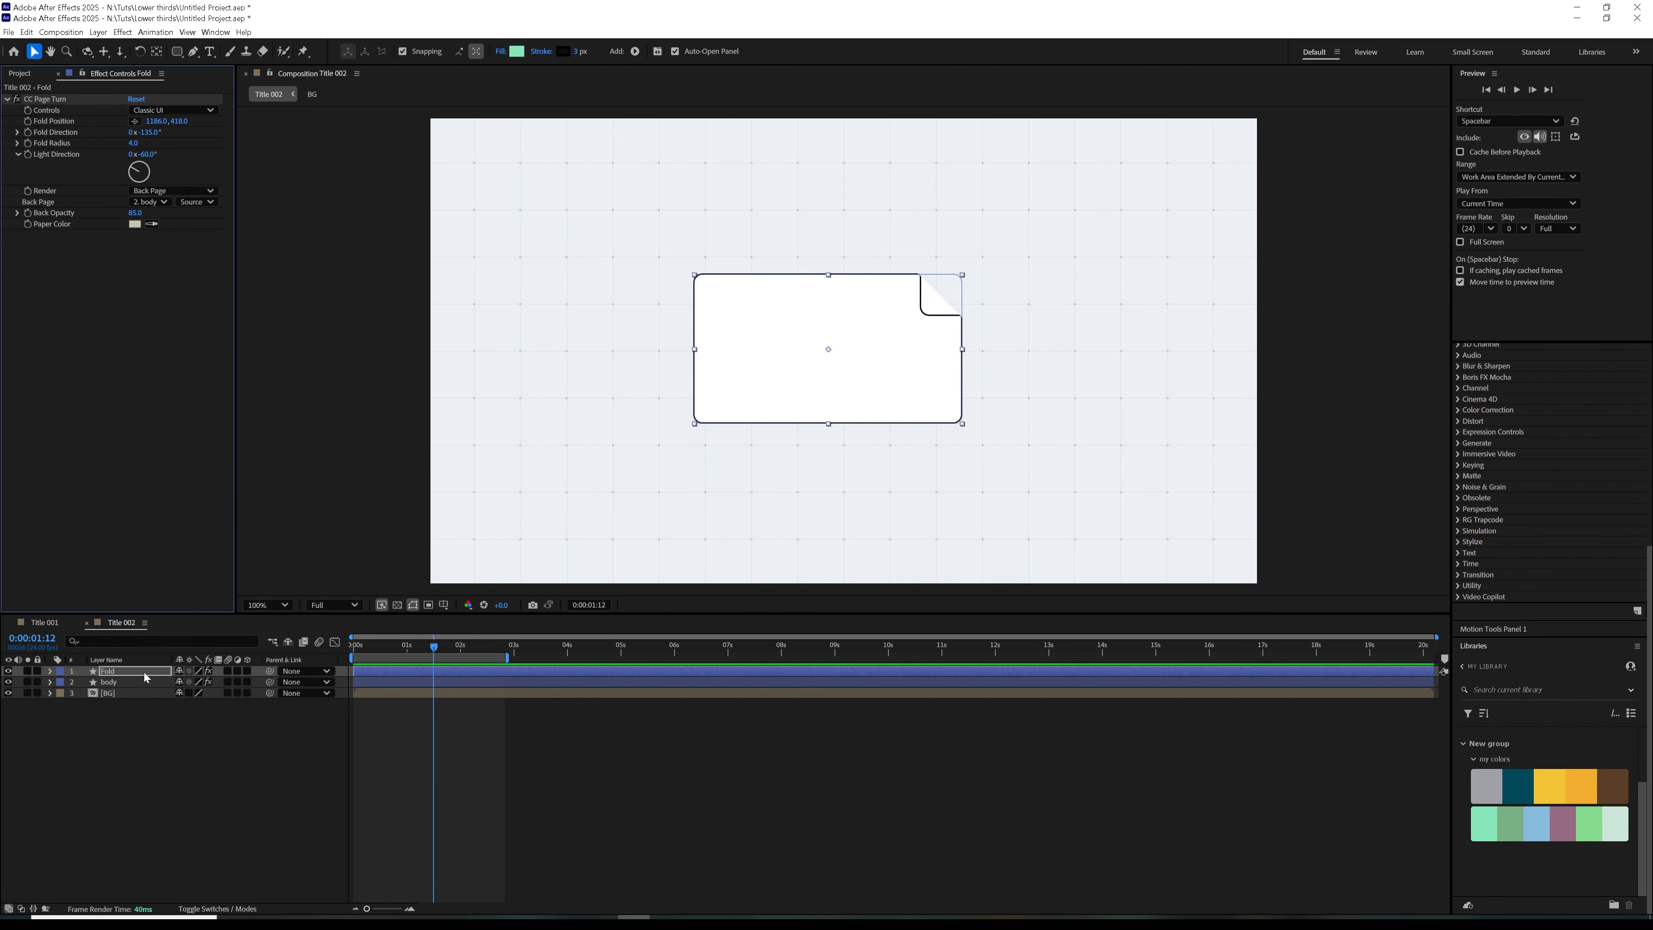
Use the Fold layer itself as the back page of its CC Page Turn effect
{"action": "left_click", "coordinate": [44, 99]}
{"action": "left_click", "coordinate": [149, 202]}
{"action": "left_click", "coordinate": [161, 237]}
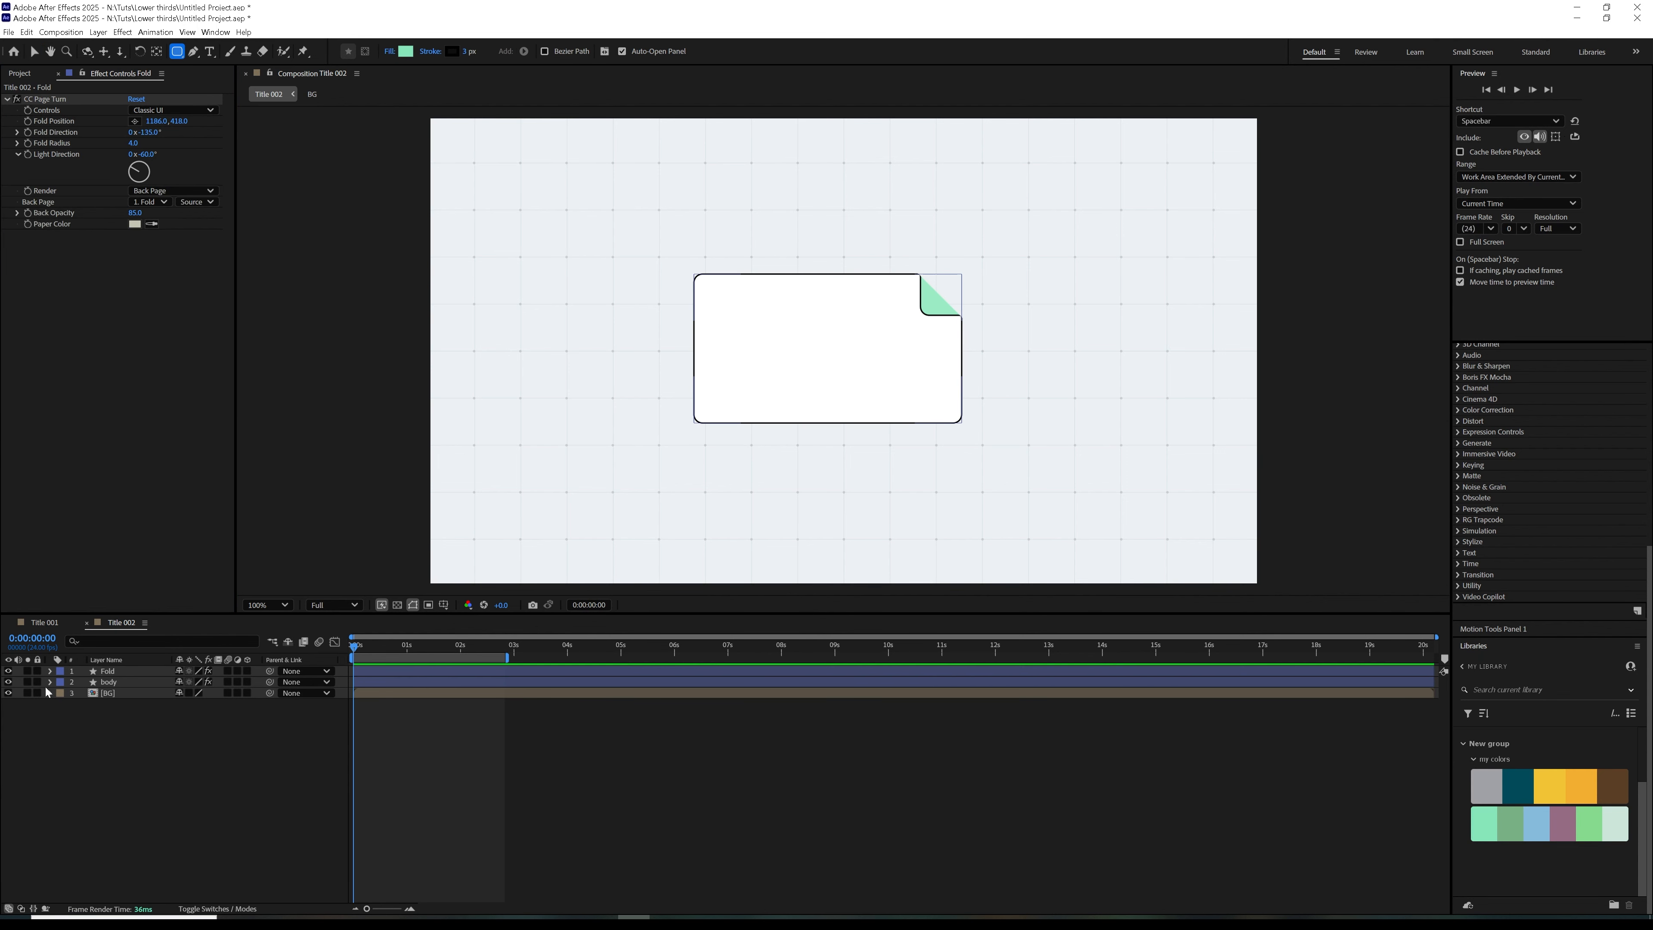
Solo the body and BG layers and turn off the body's CC Page Turn effect
{"action": "left_click", "coordinate": [27, 681]}
{"action": "left_click", "coordinate": [104, 683]}
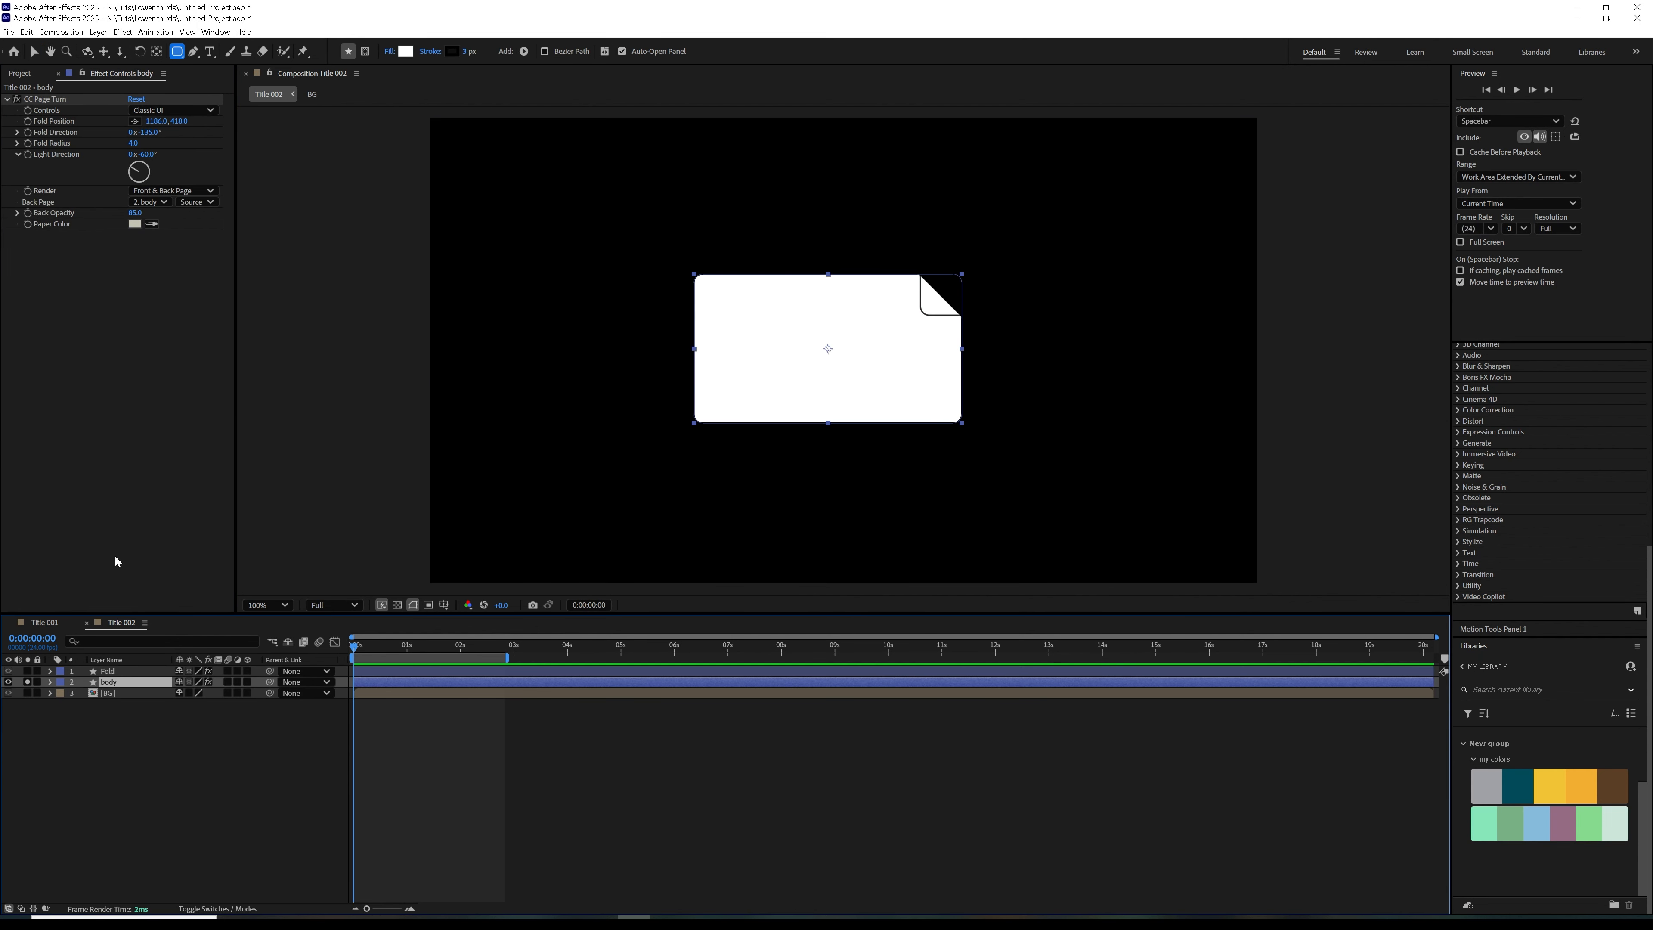
{"action": "left_click", "coordinate": [17, 99]}
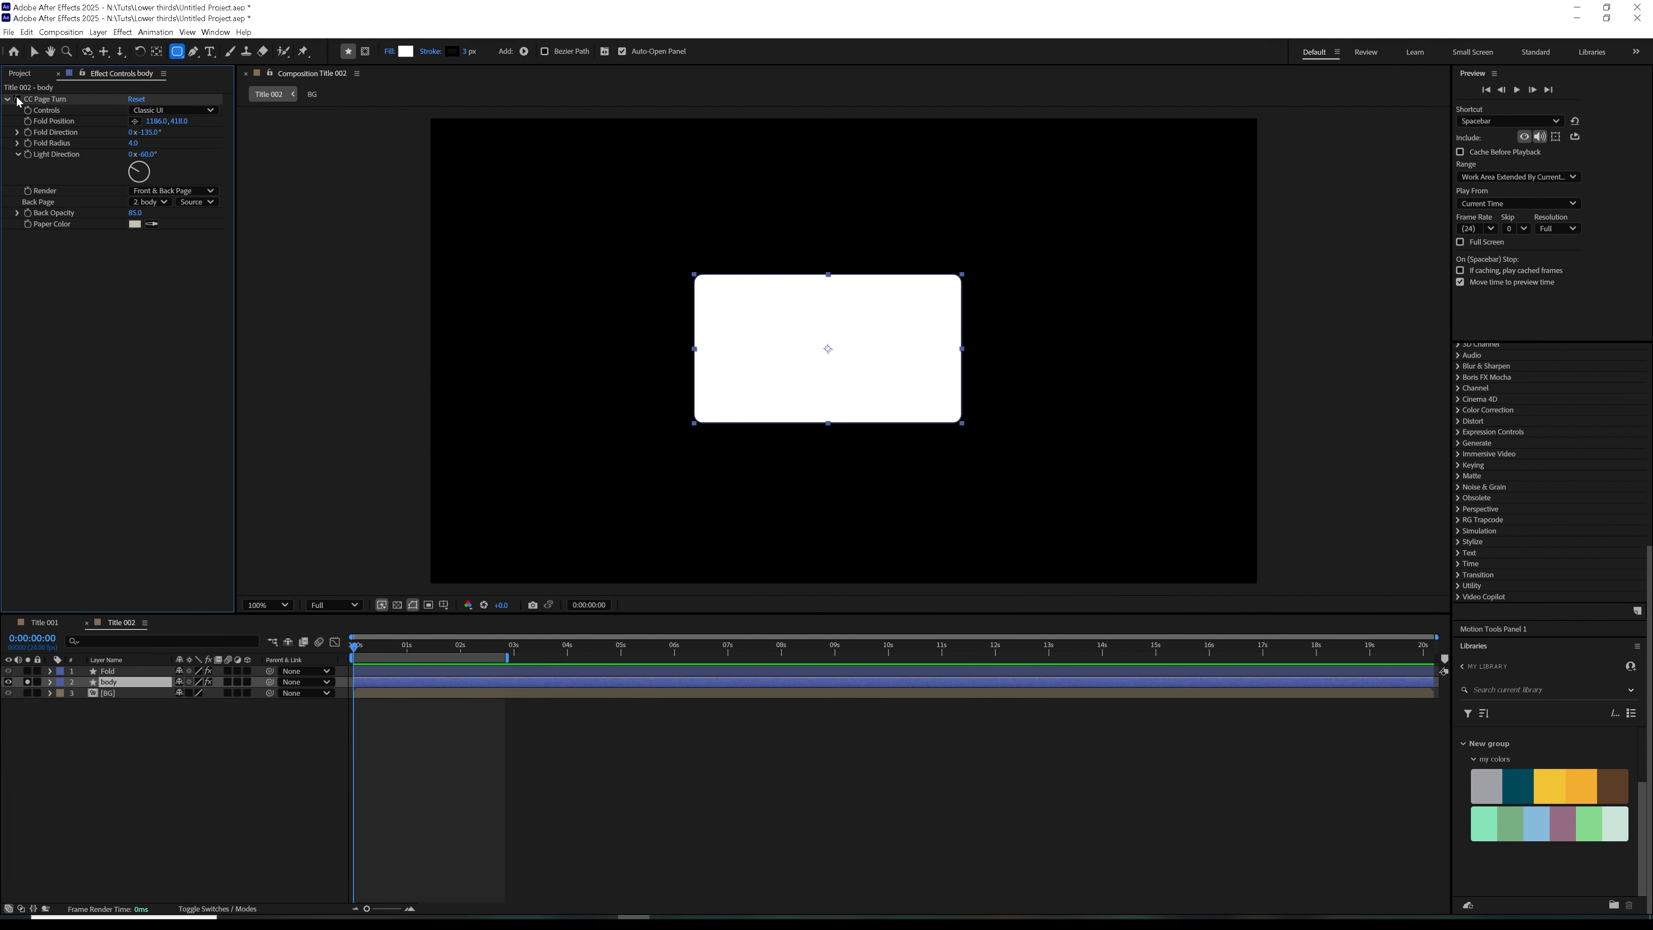
{"action": "left_click", "coordinate": [27, 693]}
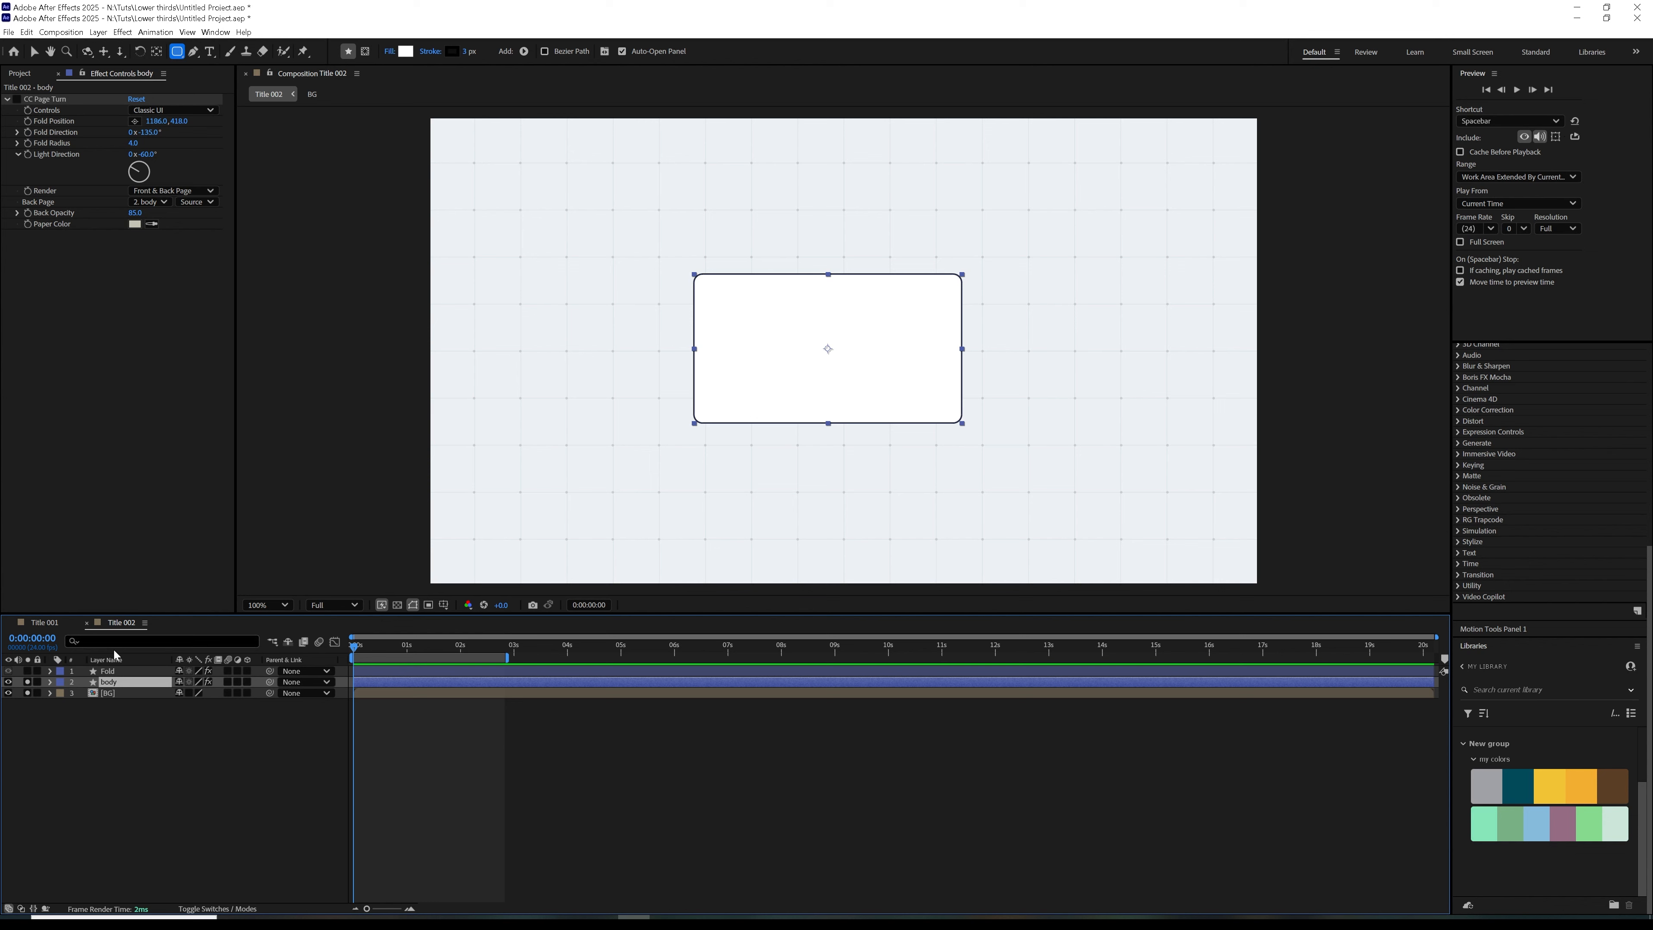
Duplicate the body layer, rename the copy Guide, and give it a green label
{"action": "key", "text": "ctrl+d"}
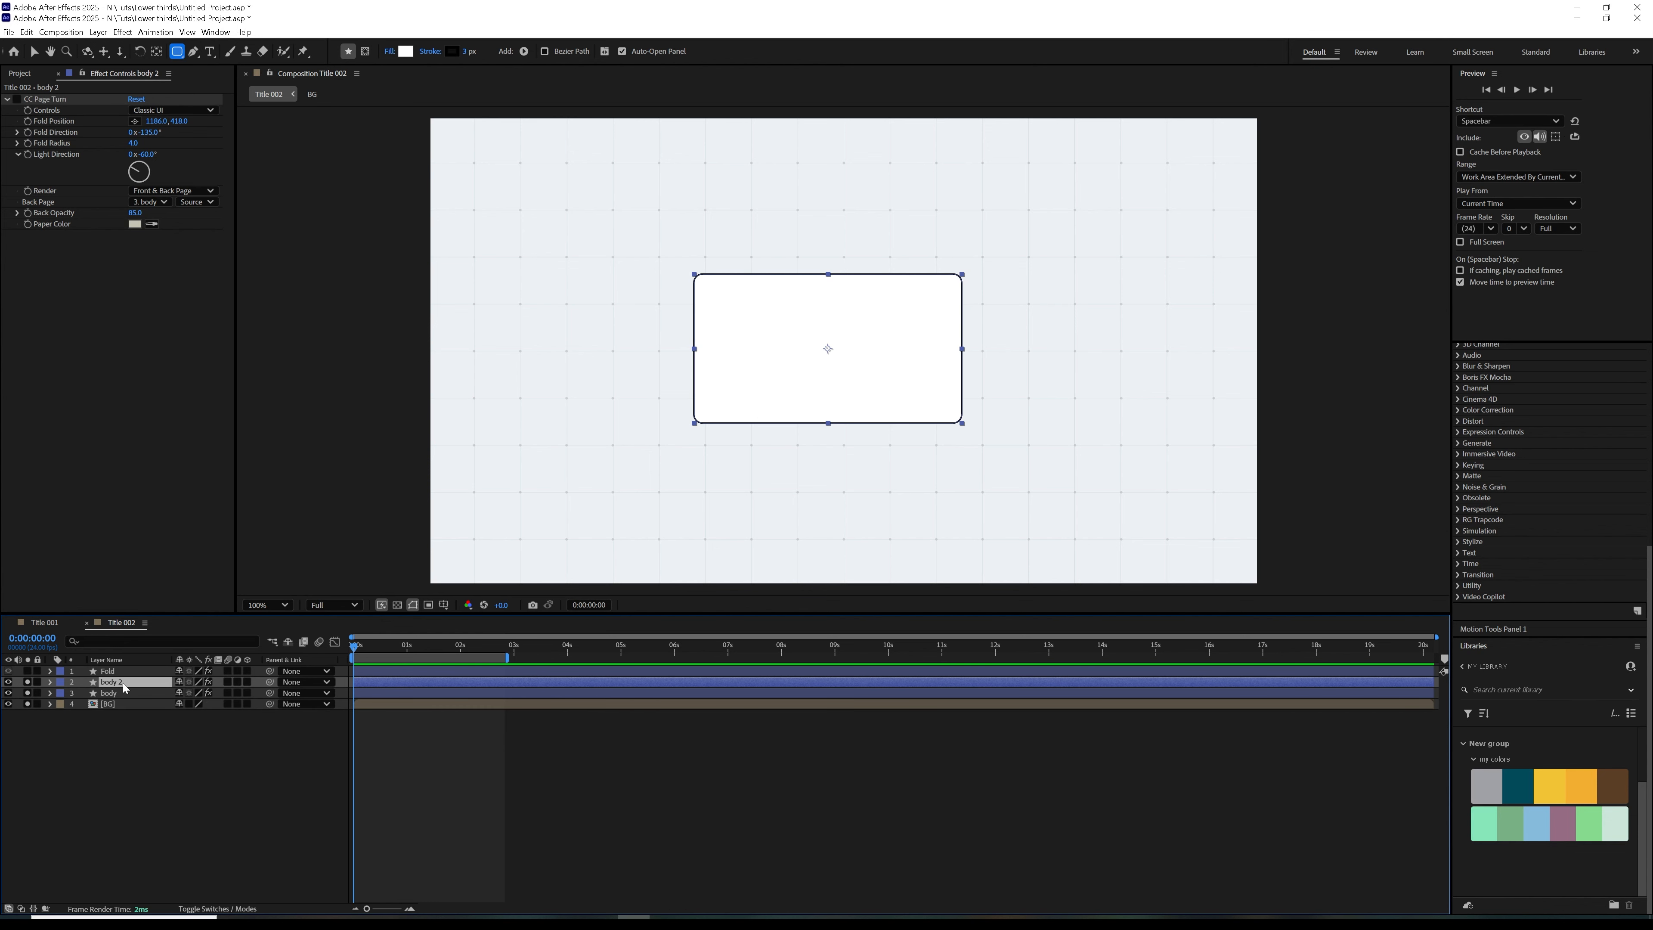
{"action": "key", "text": "Return"}
{"action": "type", "text": "Guide"}
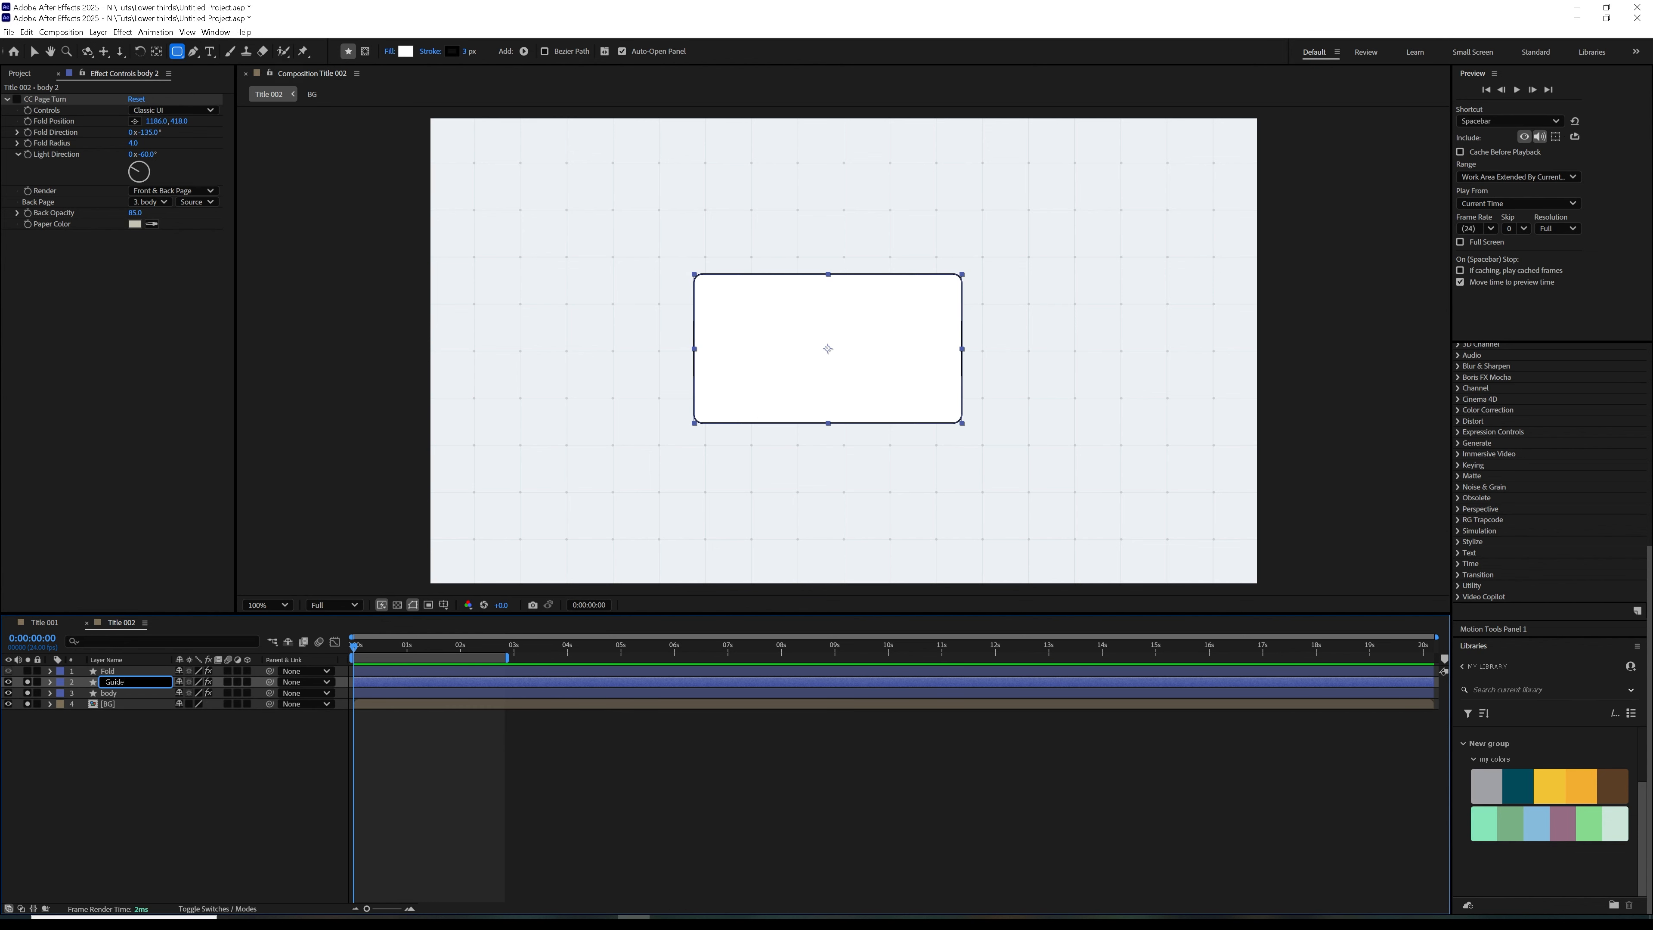
{"action": "left_click", "coordinate": [84, 742]}
{"action": "left_click", "coordinate": [65, 685]}
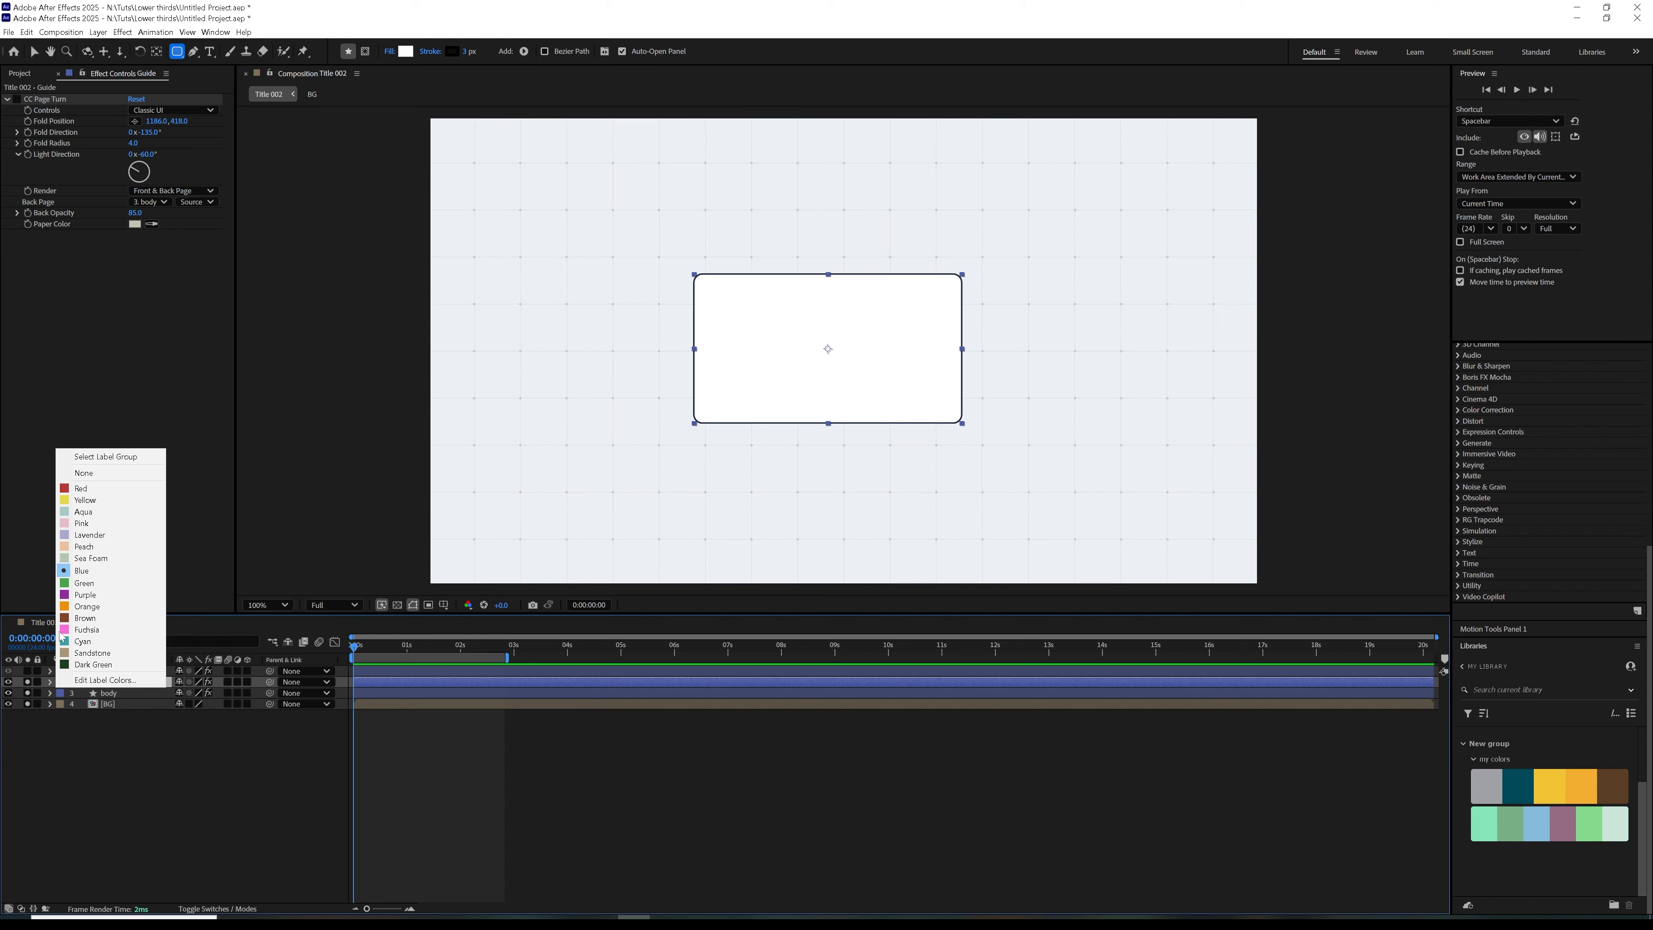
{"action": "left_click", "coordinate": [91, 589]}
Shrink the Guide layer's rectangle path by 50 in width and height, to a size of 572 by 296
{"action": "left_click", "coordinate": [57, 684]}
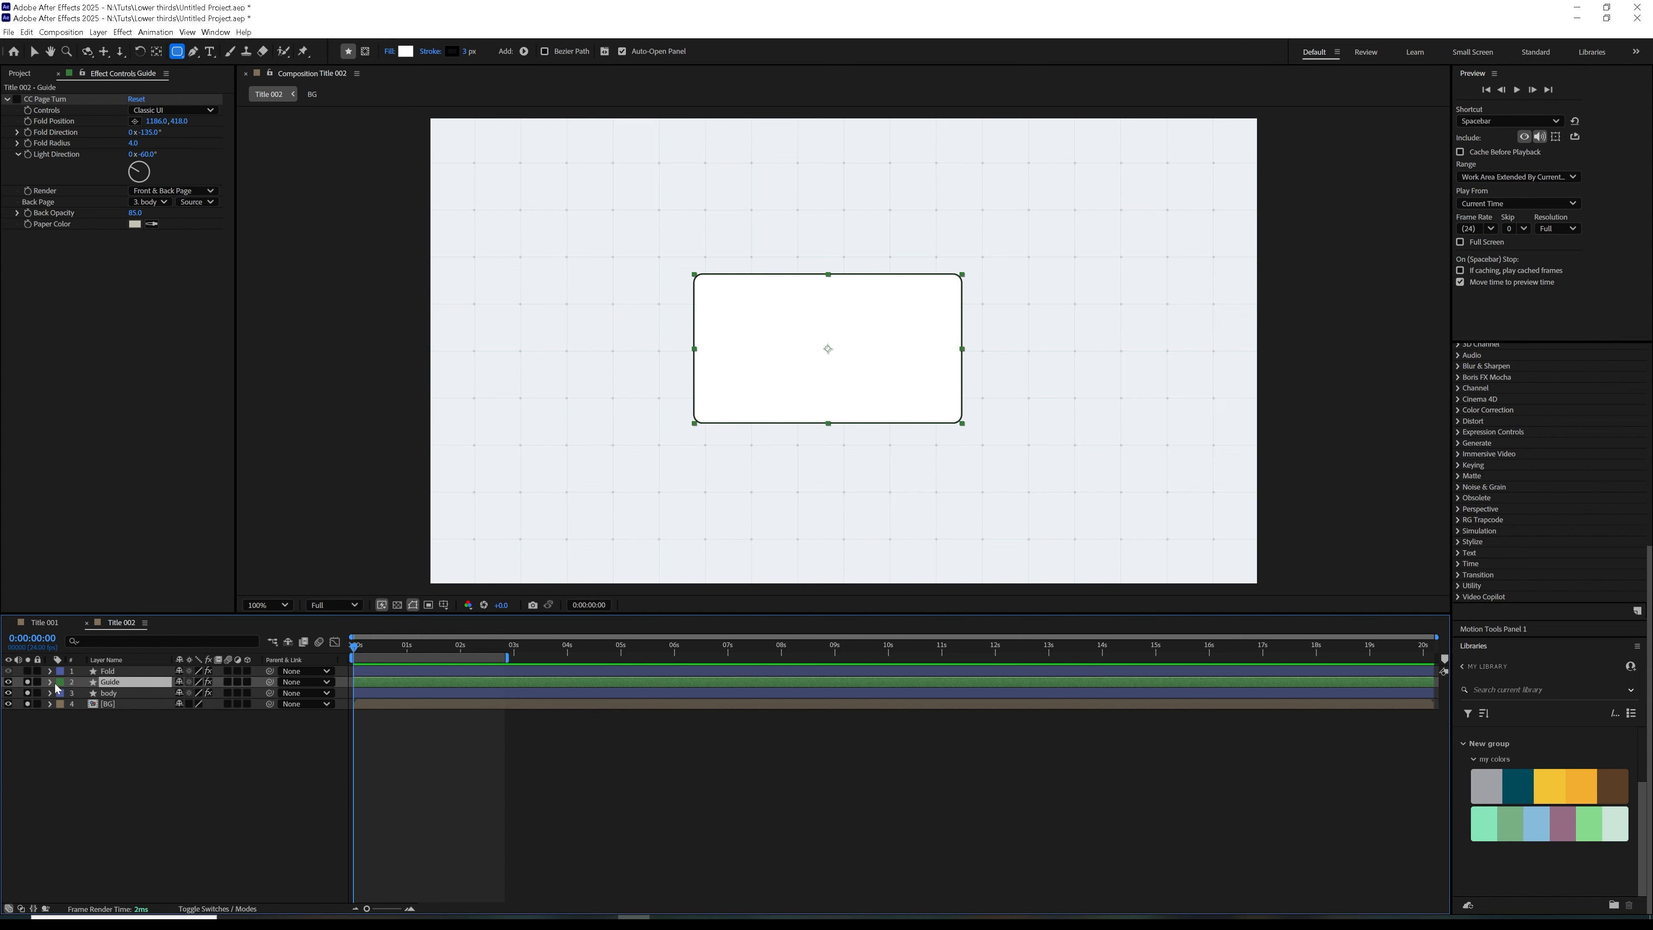
{"action": "left_click", "coordinate": [50, 682]}
{"action": "left_click", "coordinate": [62, 692]}
{"action": "left_click", "coordinate": [72, 704]}
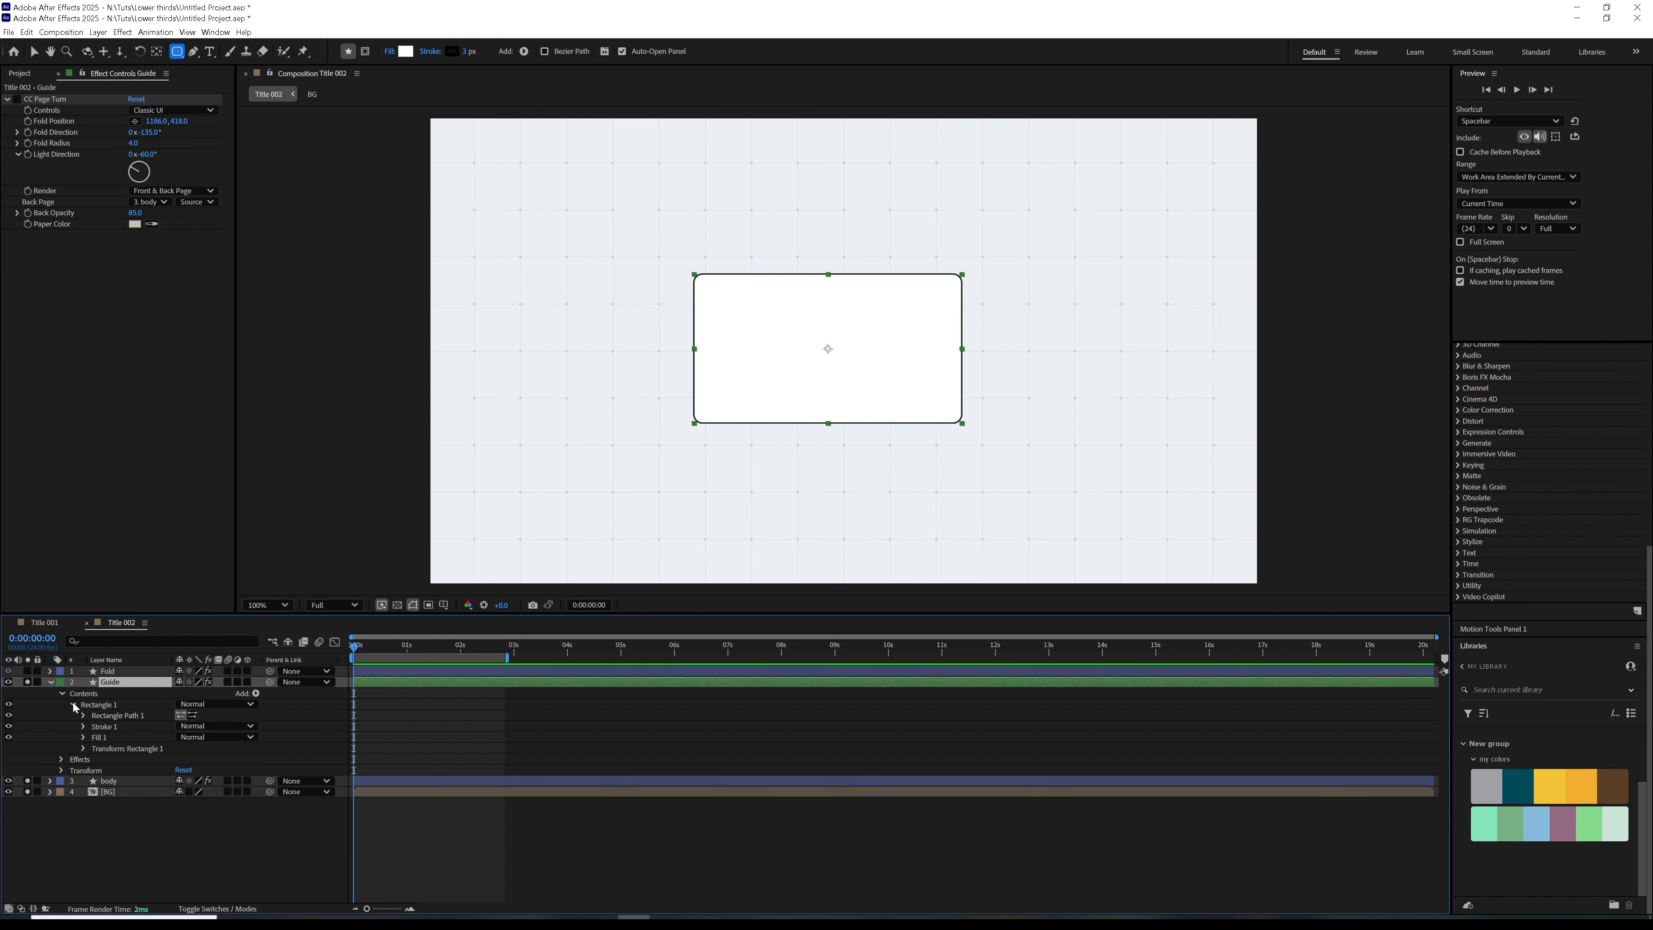
{"action": "left_click", "coordinate": [83, 716]}
{"action": "left_click", "coordinate": [194, 726]}
{"action": "left_click", "coordinate": [207, 725]}
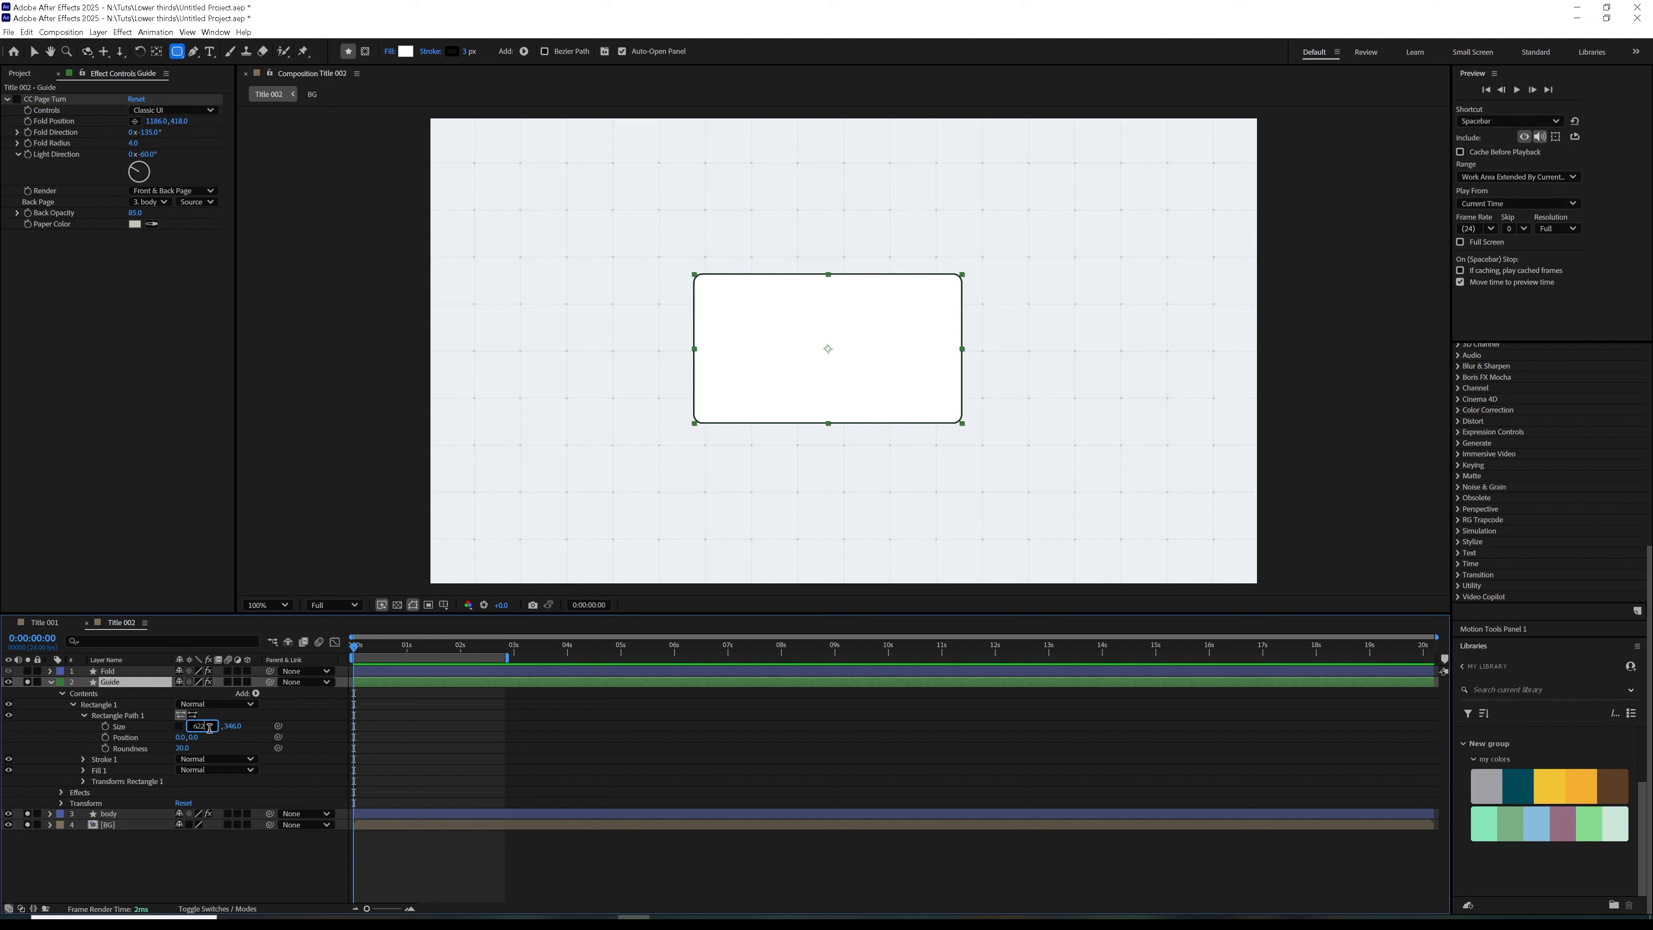
{"action": "type", "text": "50"}
{"action": "left_click", "coordinate": [463, 459]}
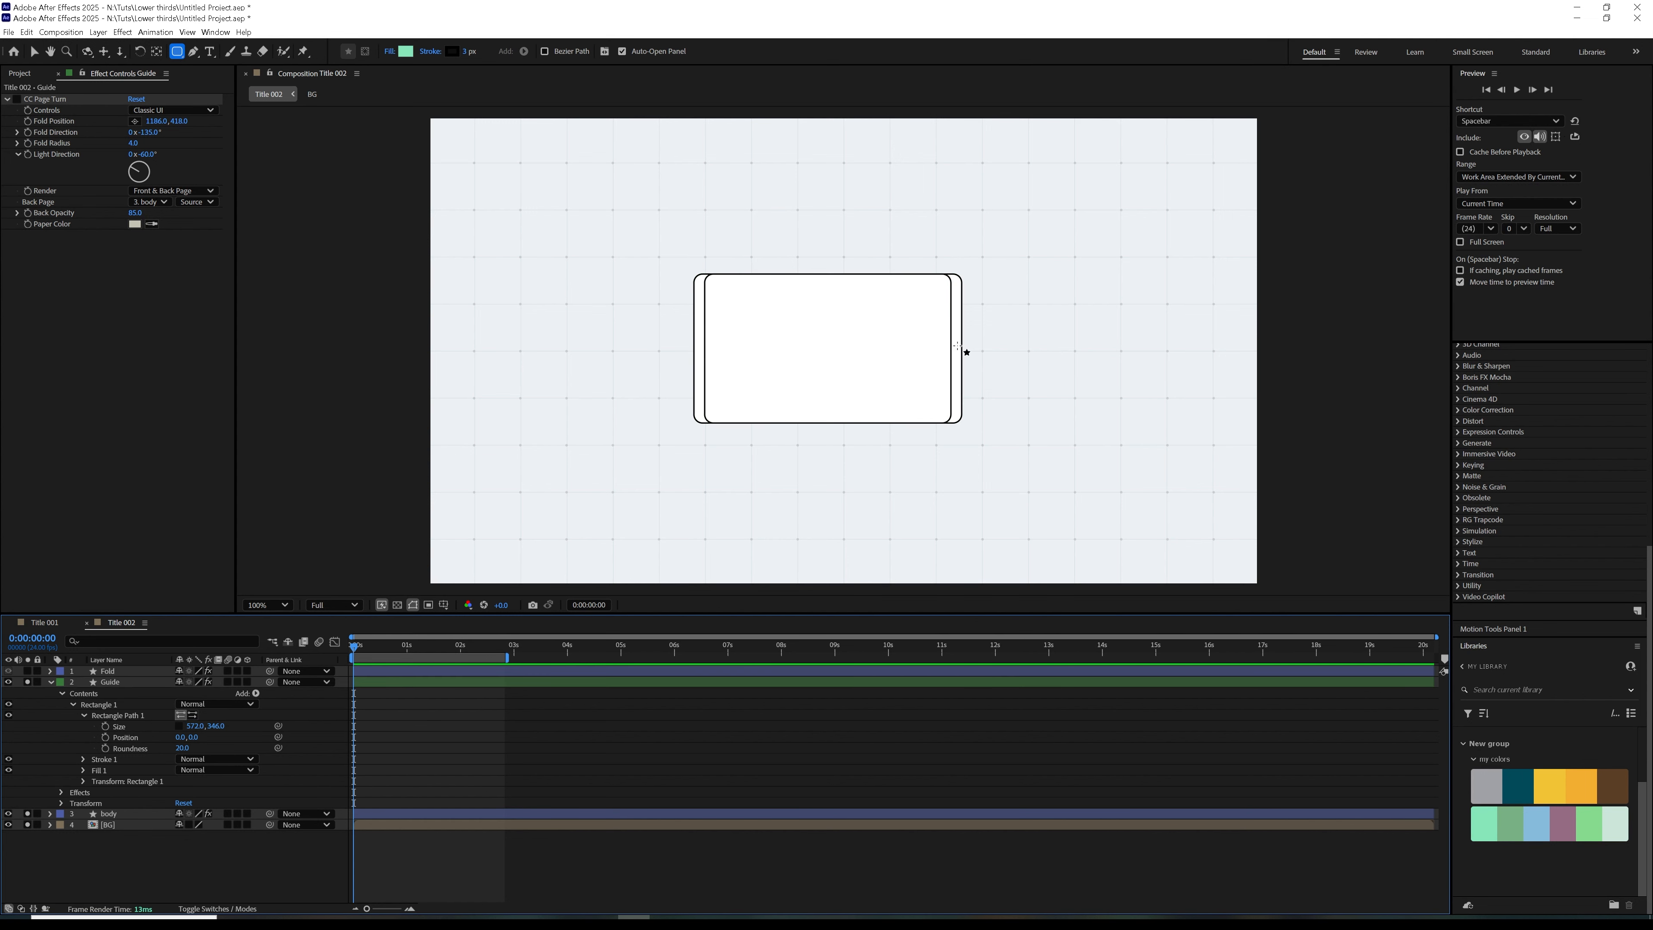
{"action": "left_click", "coordinate": [221, 727]}
{"action": "type", "text": "-50"}
{"action": "key", "text": "Return"}
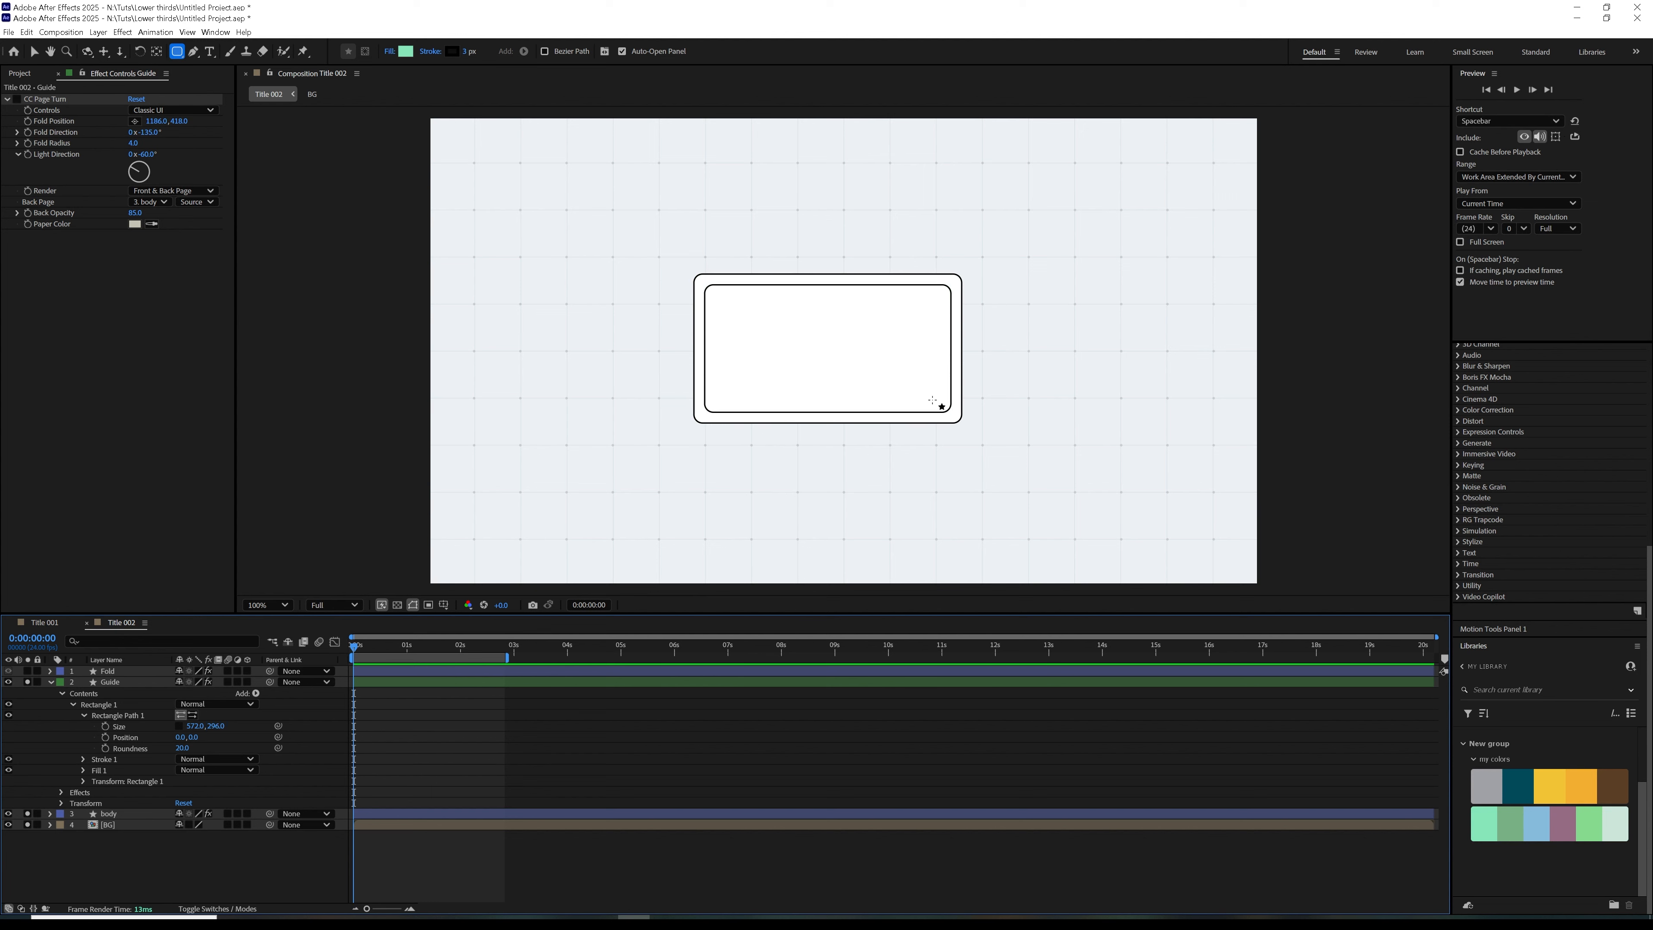
Lower the Guide layer's opacity to a faint outline and collapse its properties
{"action": "left_click", "coordinate": [137, 681]}
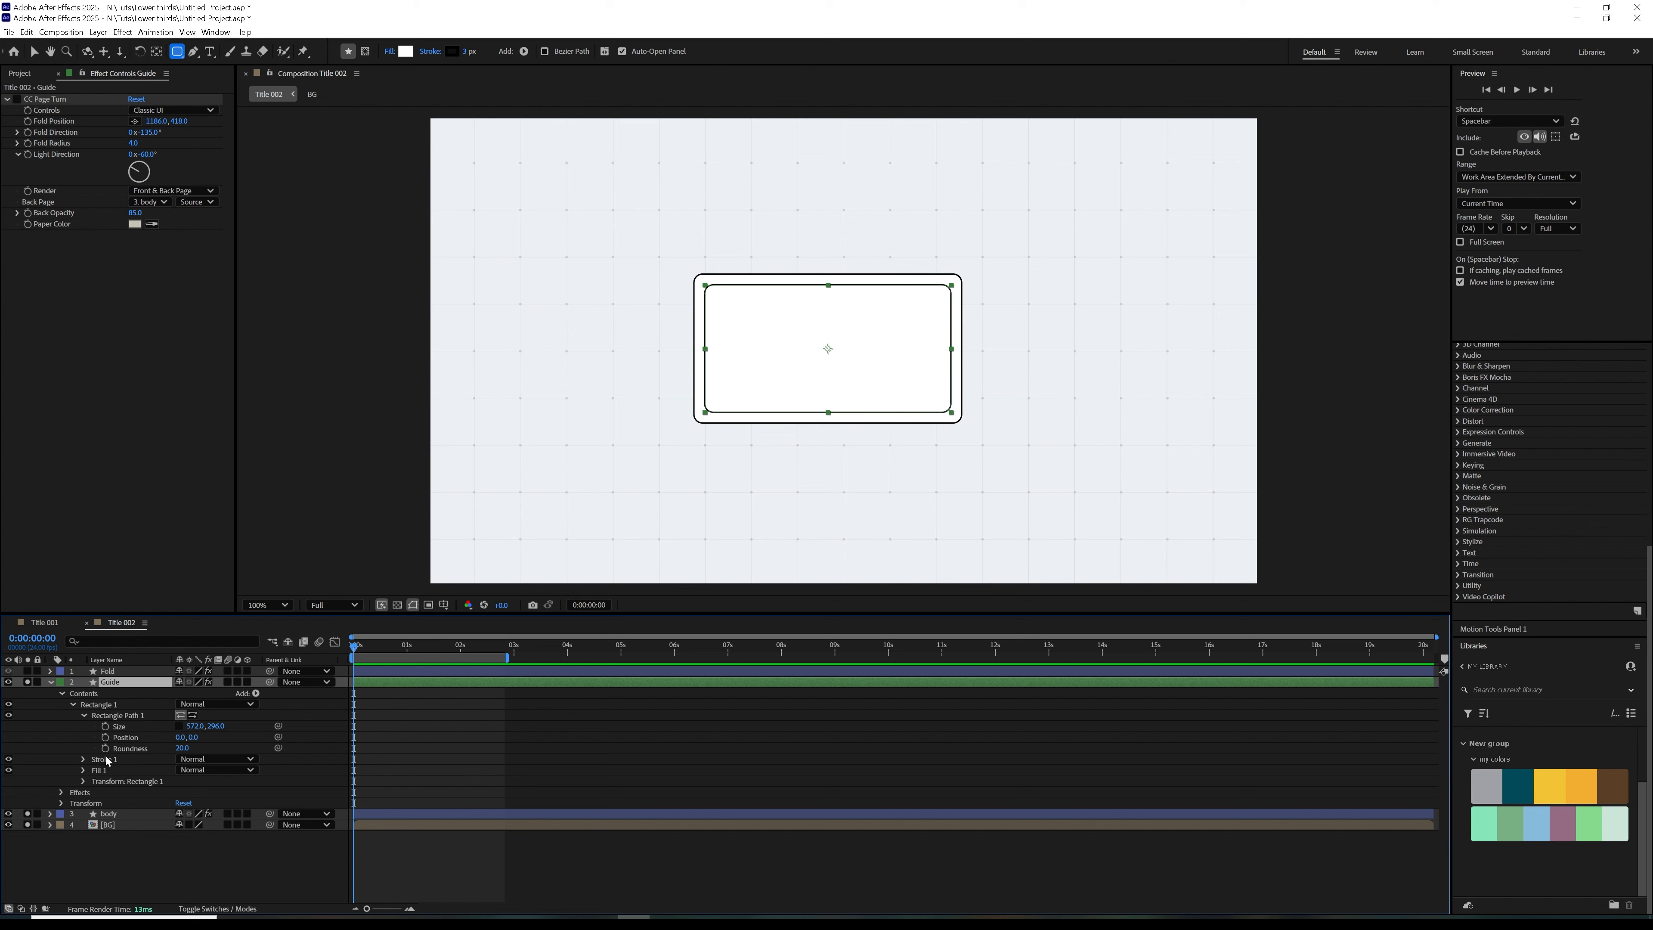
{"action": "key", "text": "t"}
{"action": "mouse_move", "coordinate": [181, 695]}
{"action": "left_mouse_down"}
{"action": "mouse_move", "coordinate": [131, 705]}
{"action": "mouse_move", "coordinate": [188, 692]}
{"action": "left_mouse_up"}
{"action": "left_click", "coordinate": [153, 798]}
{"action": "left_click", "coordinate": [177, 783]}
{"action": "left_click", "coordinate": [54, 686]}
{"action": "left_click", "coordinate": [51, 682]}
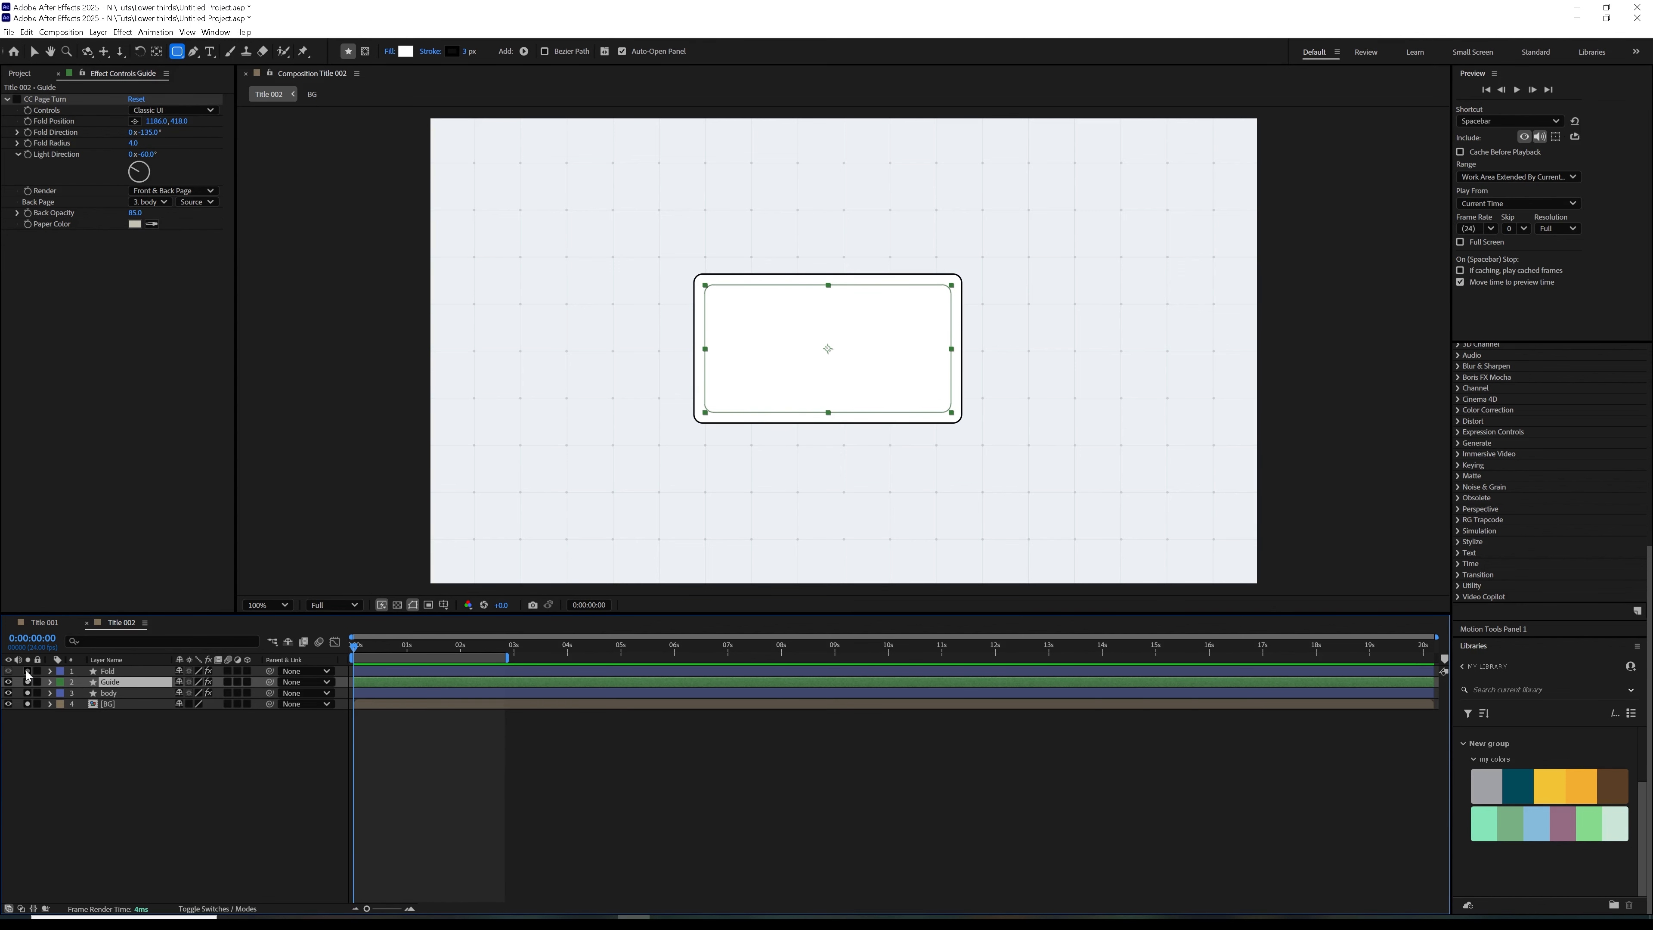
Re-enable the body's CC Page Turn with Front Page rendering, and add the Fold layer to the soloed layers
{"action": "left_click", "coordinate": [112, 694]}
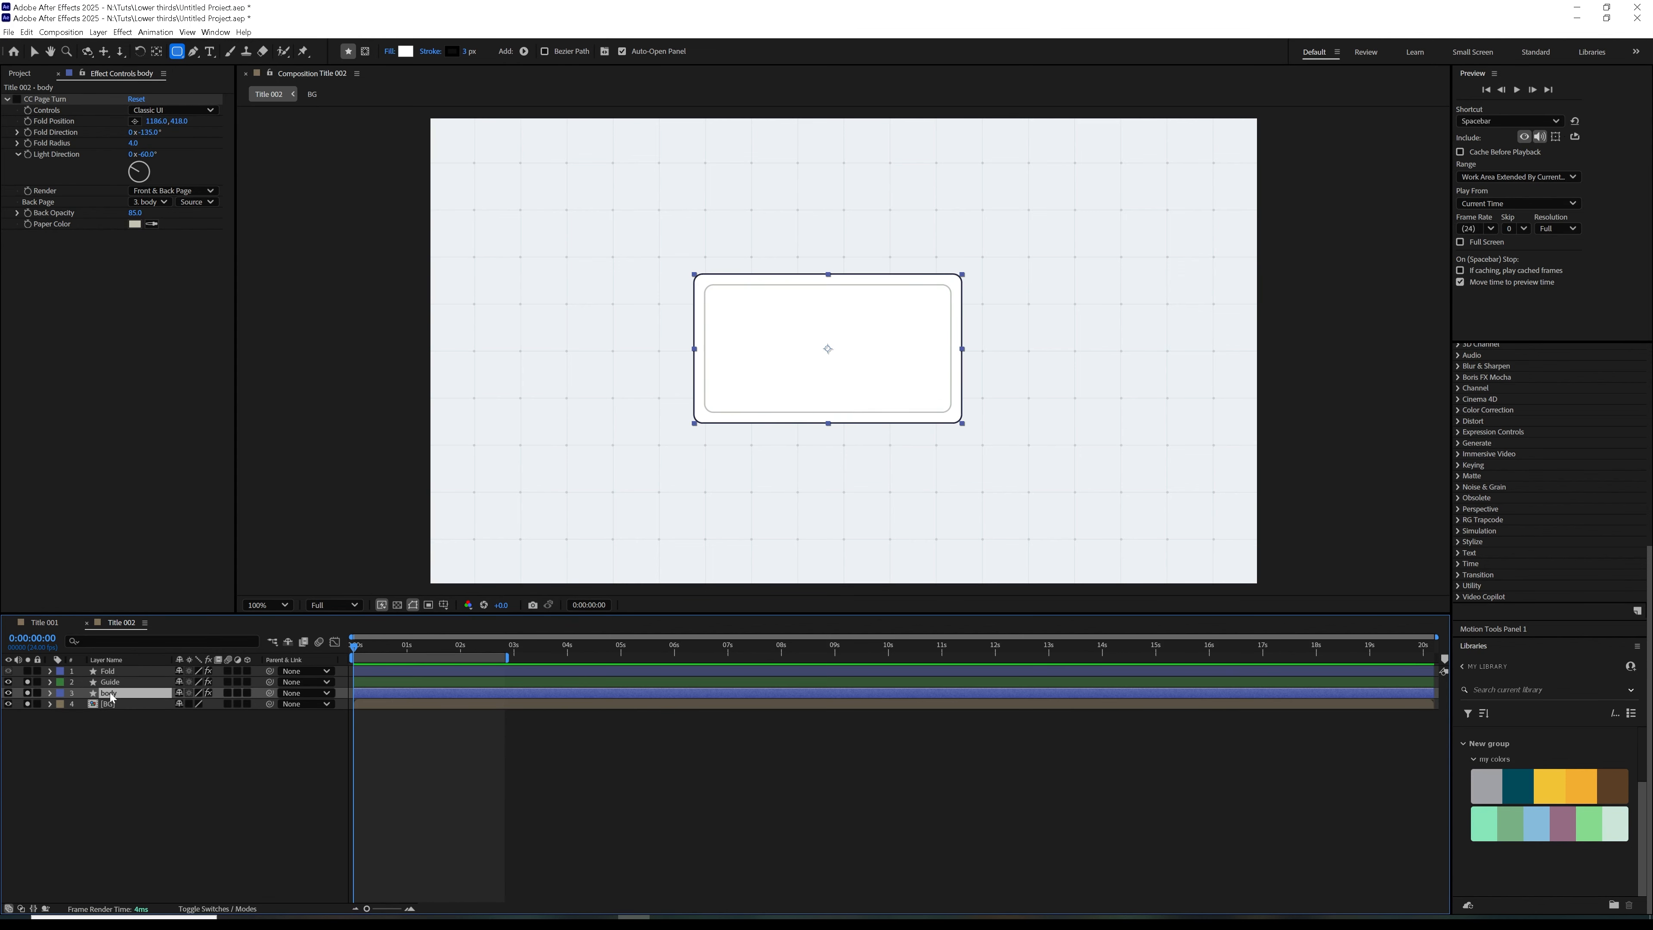
{"action": "left_click", "coordinate": [17, 98]}
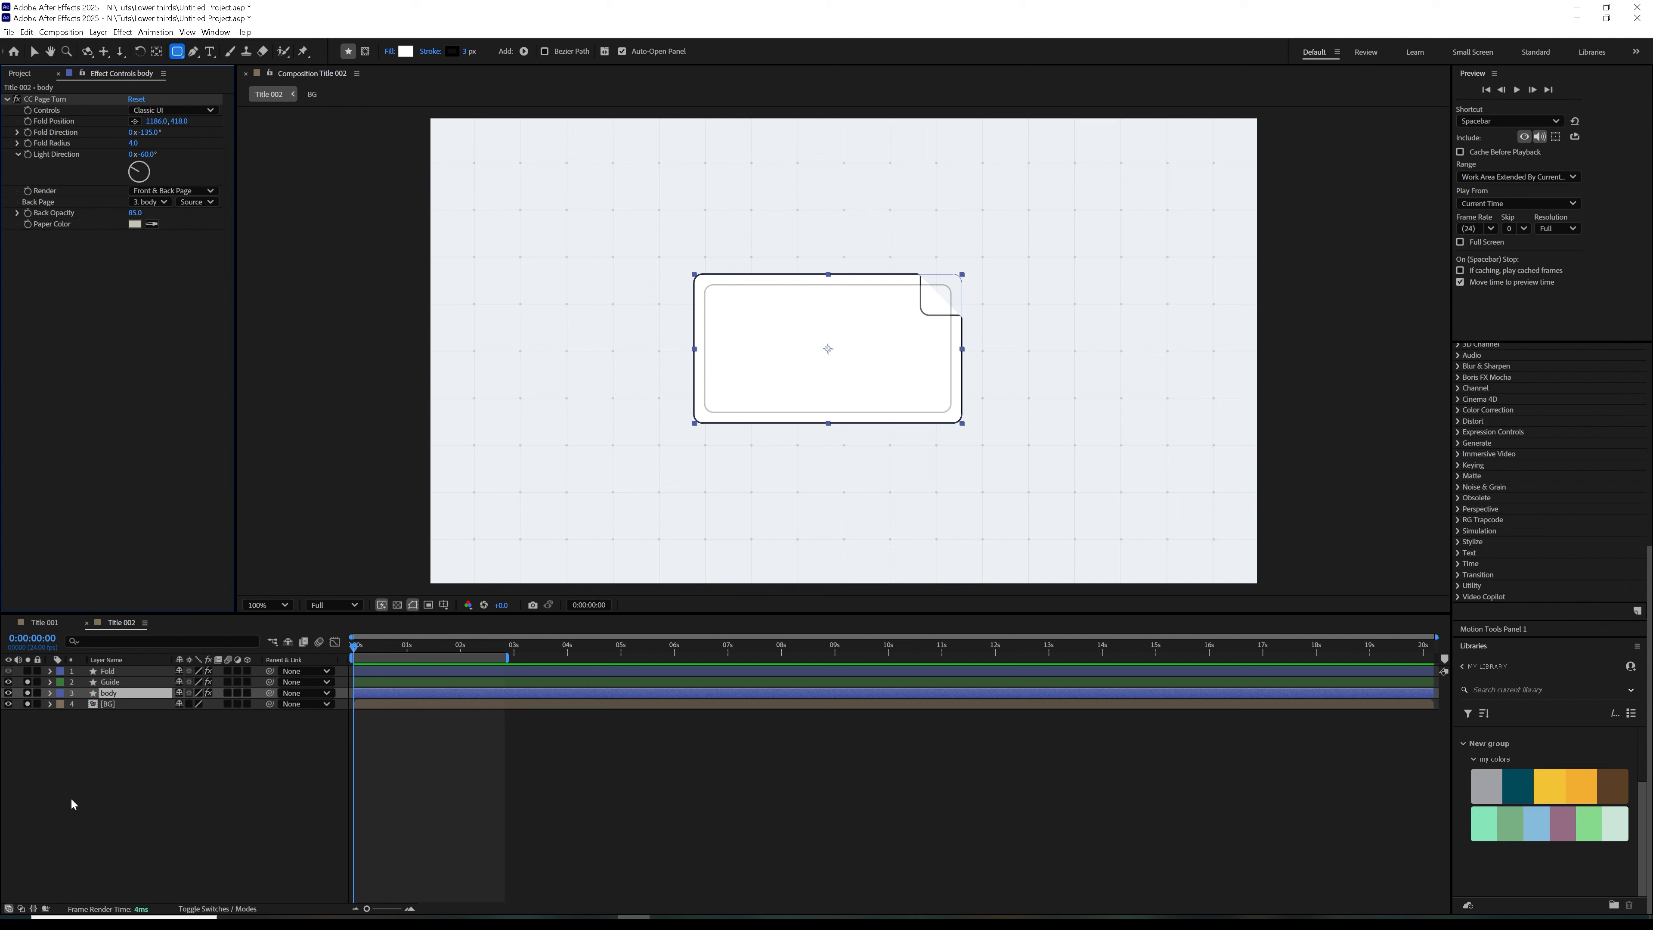
{"action": "left_click", "coordinate": [134, 746]}
{"action": "left_click", "coordinate": [181, 190]}
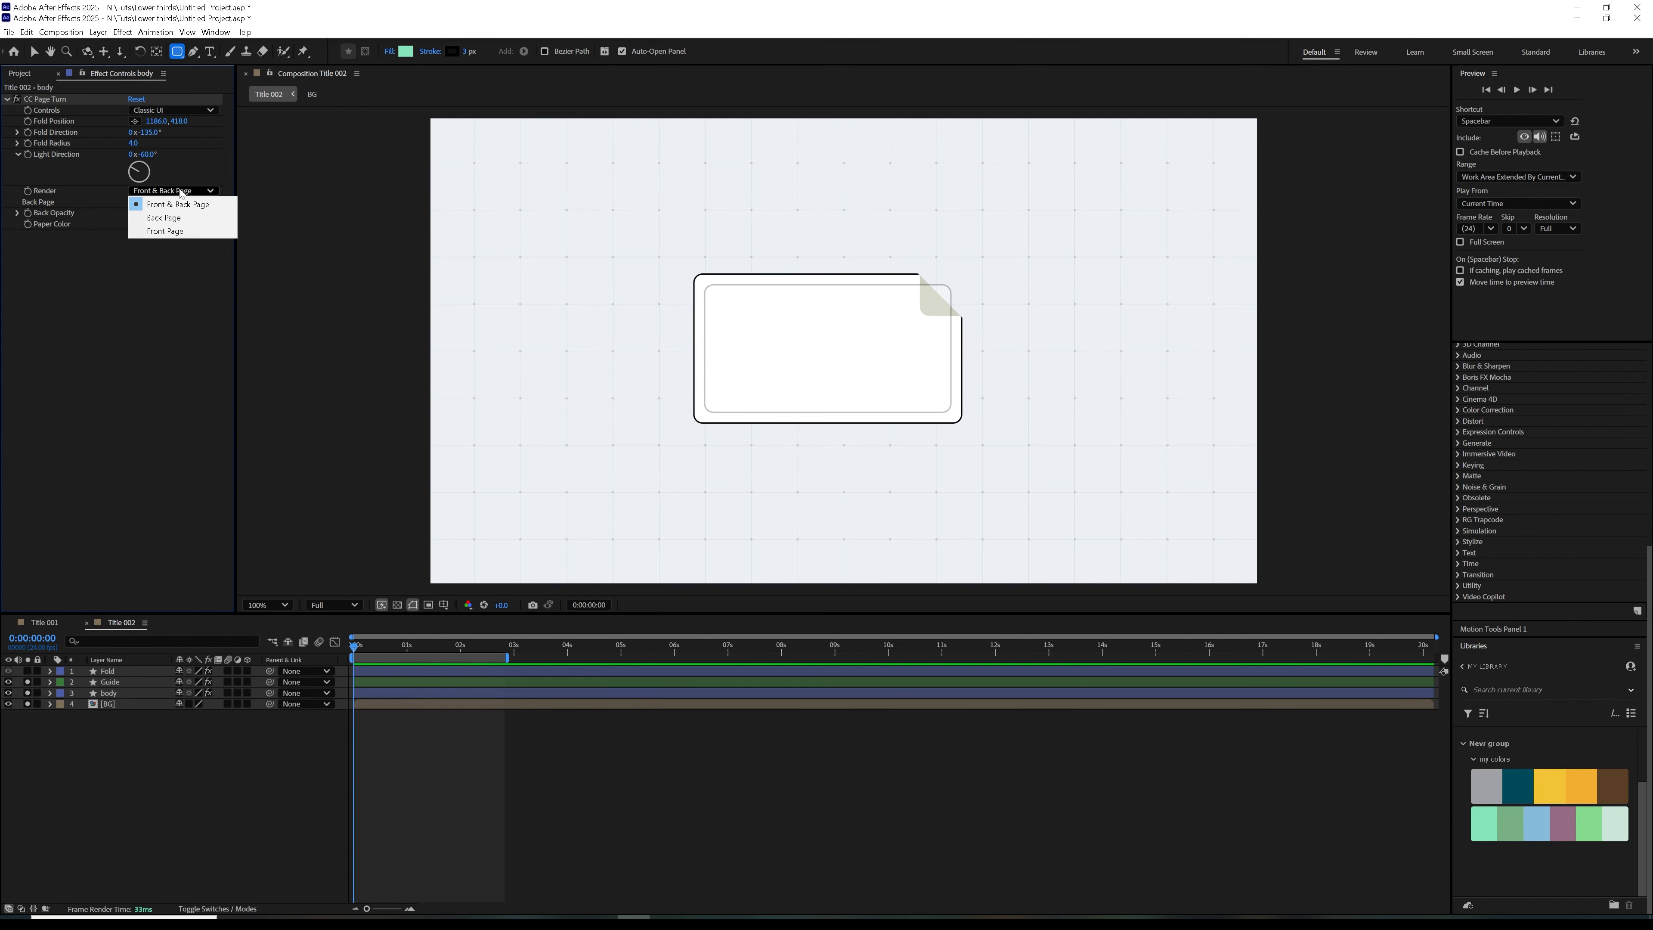
{"action": "left_click", "coordinate": [171, 230]}
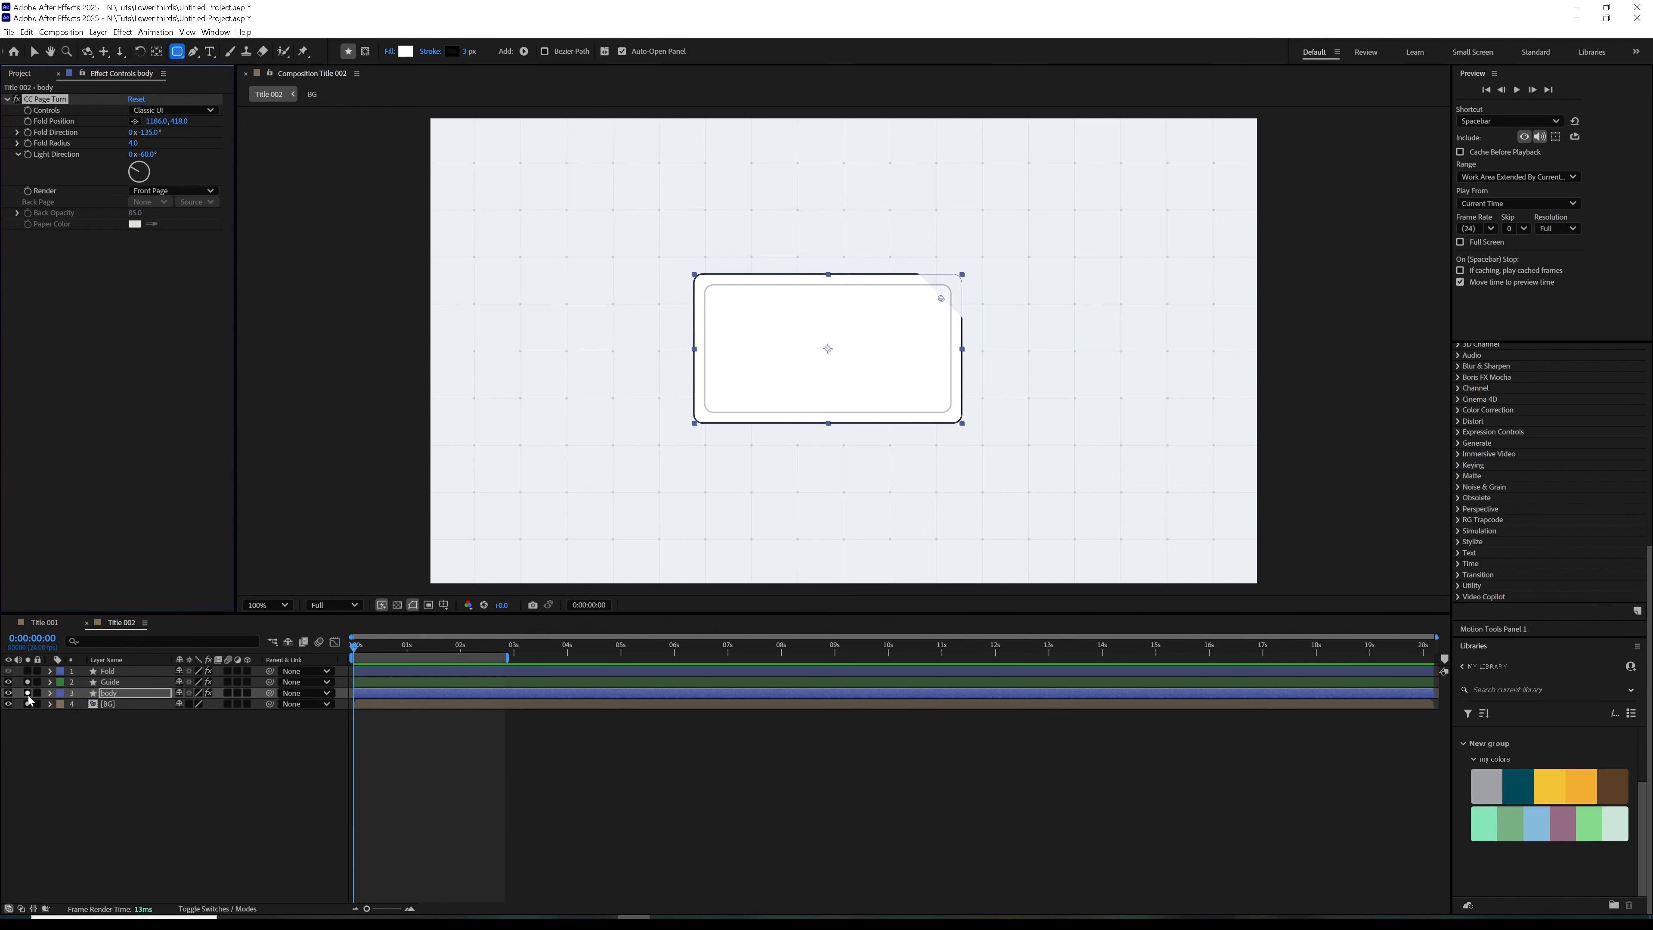
{"action": "left_click", "coordinate": [27, 671]}
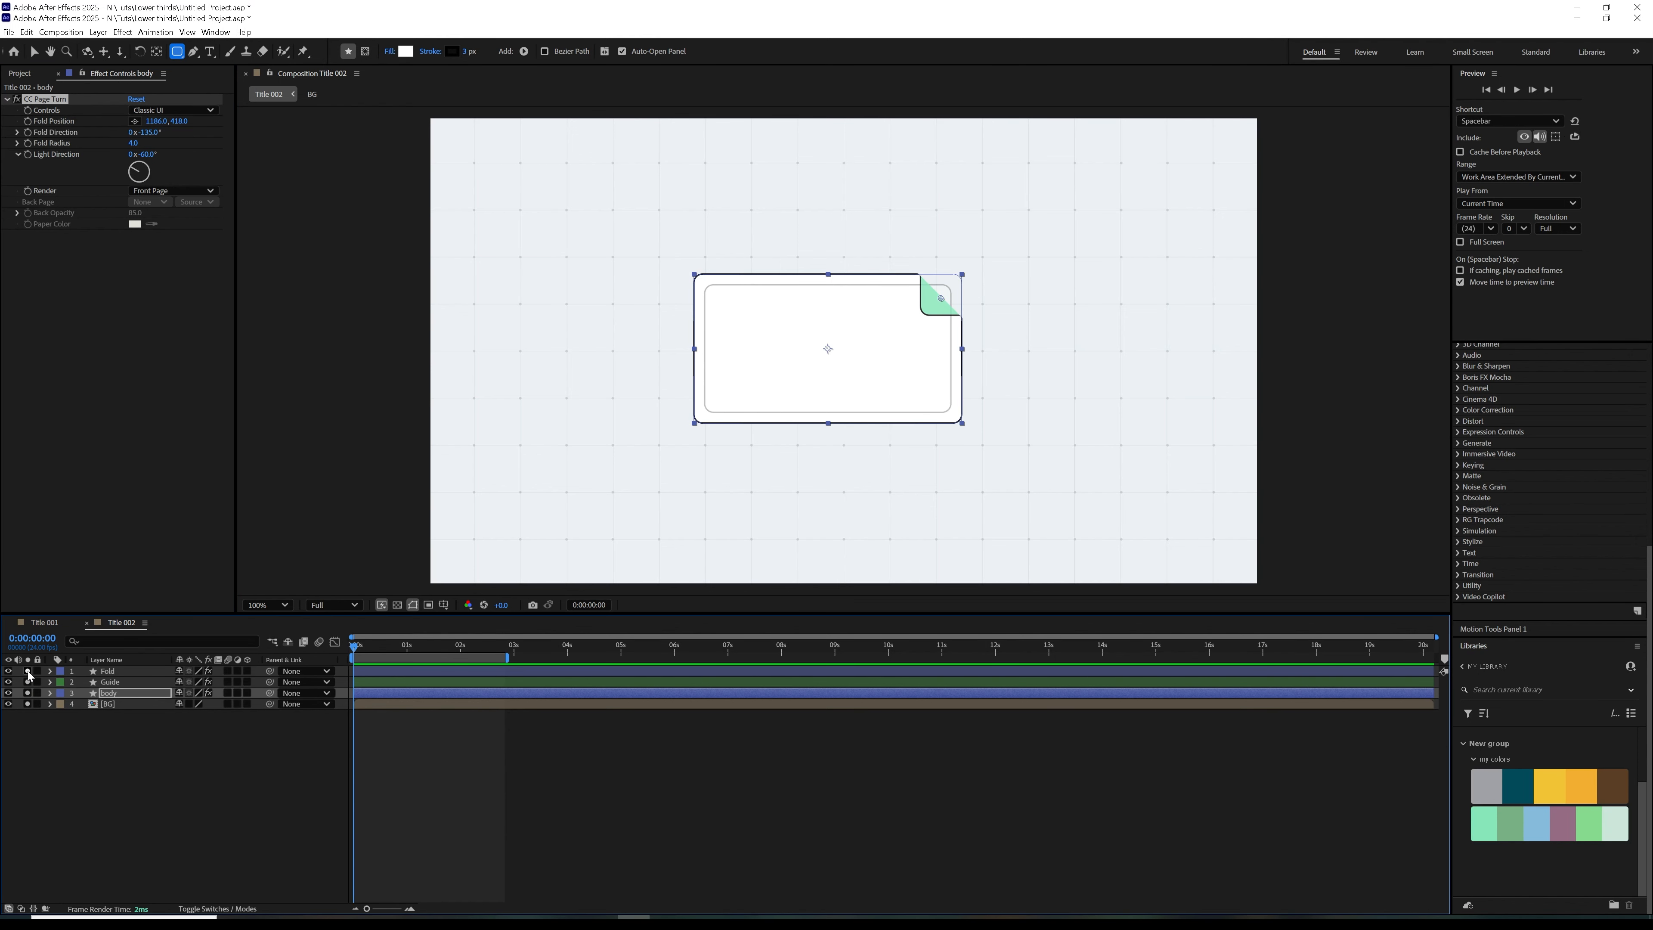
{"action": "left_click", "coordinate": [36, 789]}
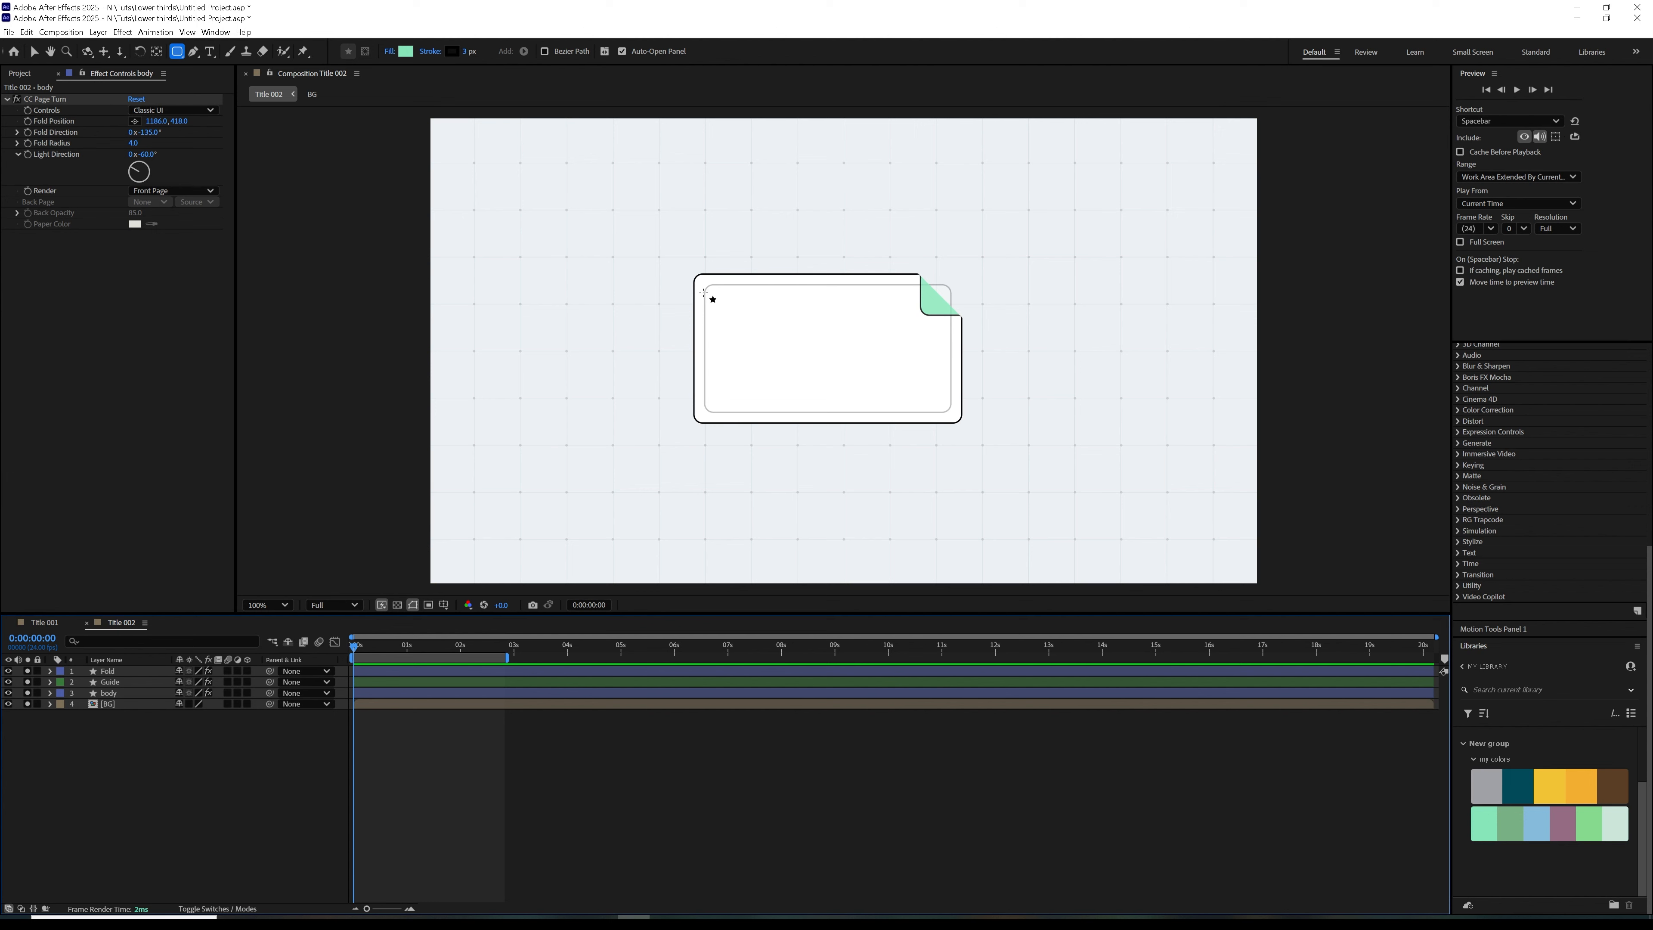
Draw a mint green rounded square on a new shape layer, inside the left part of the guide, and center its anchor point
{"action": "mouse_move", "coordinate": [704, 294]}
{"action": "left_mouse_down"}
{"action": "mouse_move", "coordinate": [791, 384]}
{"action": "mouse_move", "coordinate": [1564, 361]}
{"action": "left_mouse_up"}
{"action": "key", "text": "ctrl+alt+Home"}
{"action": "scroll", "coordinate": [790, 377], "scroll_direction": "up", "scroll_amount": 3}
{"action": "key", "text": "q"}
{"action": "key", "text": "comma"}
{"action": "key", "text": "comma"}
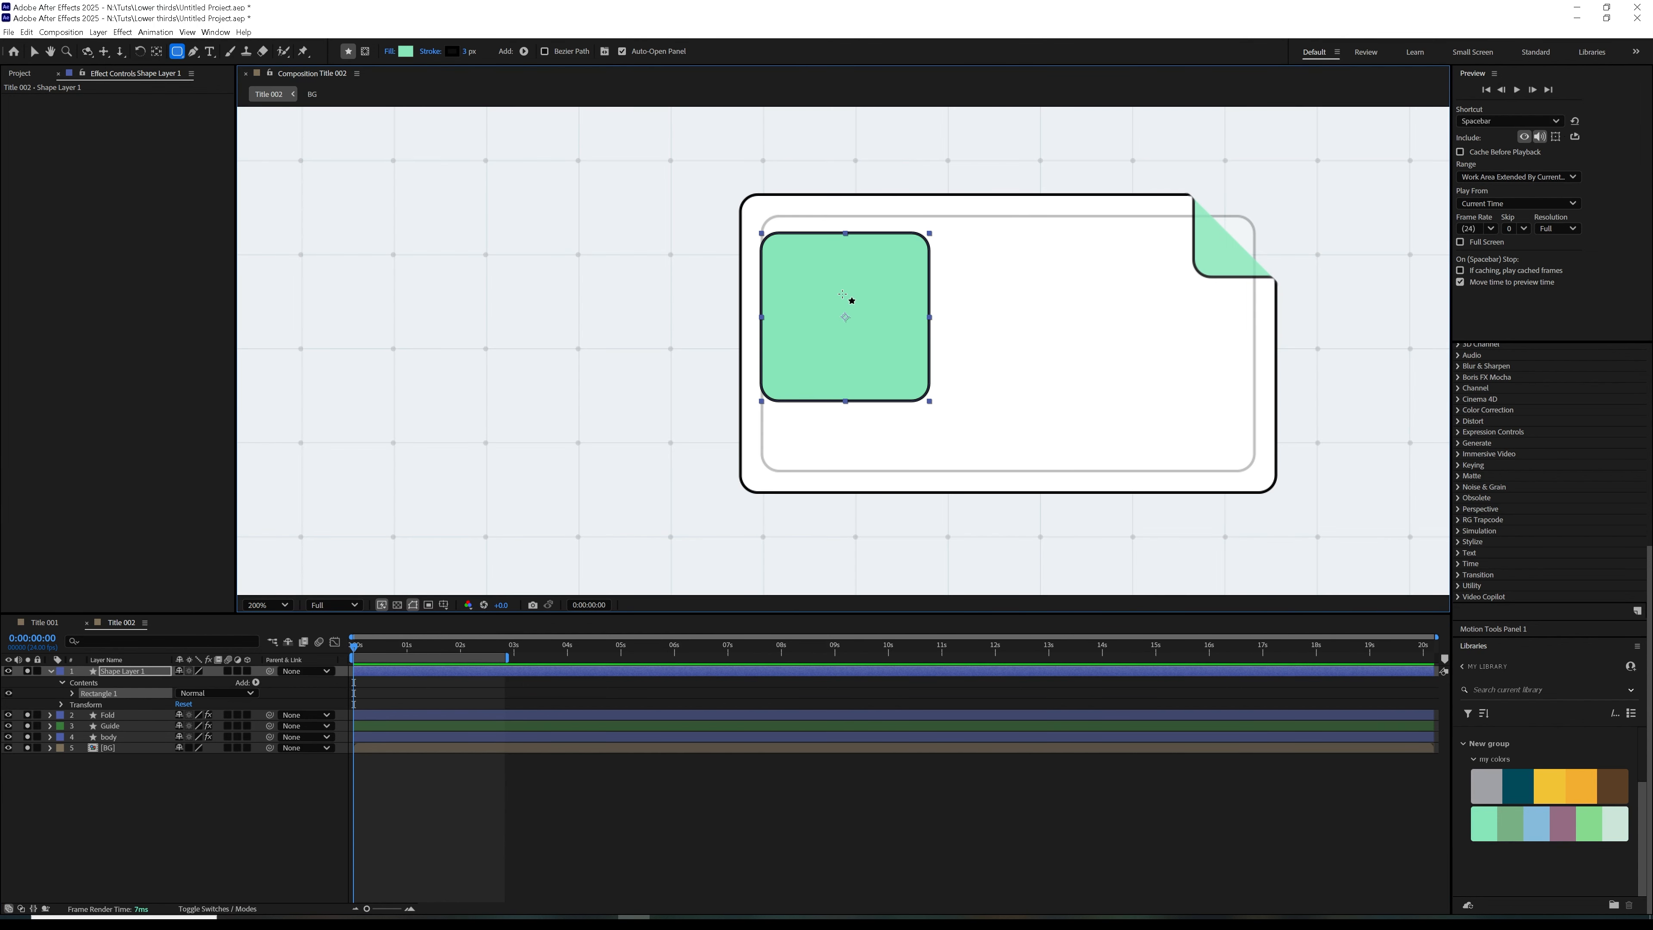
Move the green square so its edges align with the guide's upper-left corner
{"action": "key", "text": "v"}
{"action": "left_click_drag", "start_coordinate": [851, 300], "coordinate": [851, 290]}
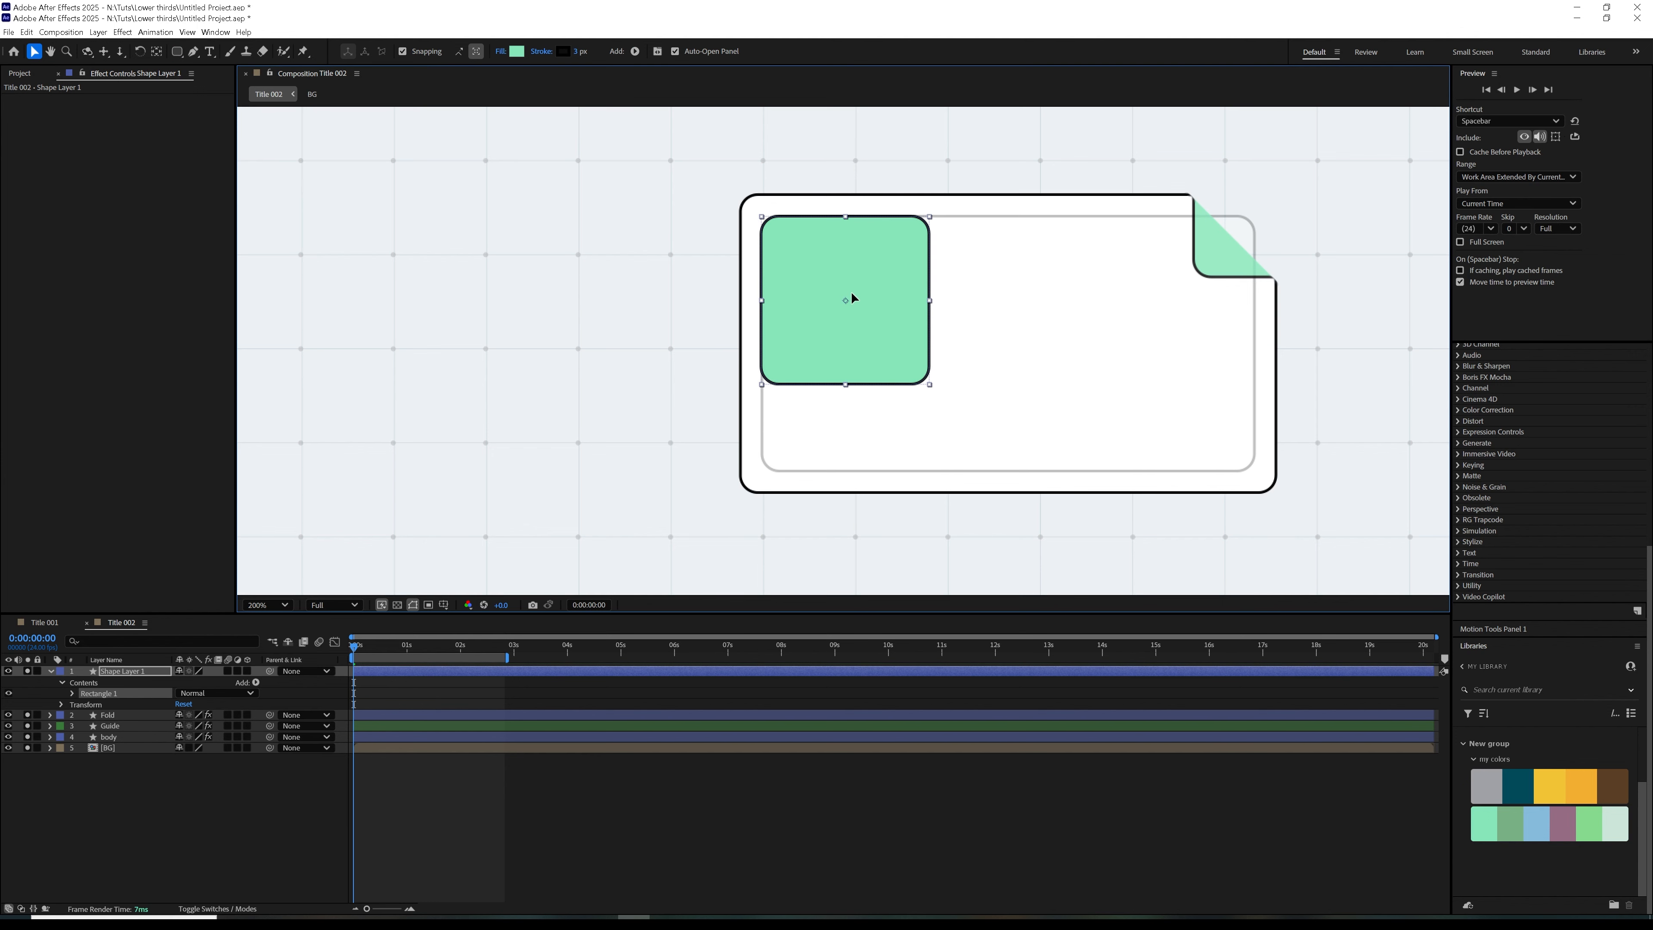
{"action": "key", "text": "period"}
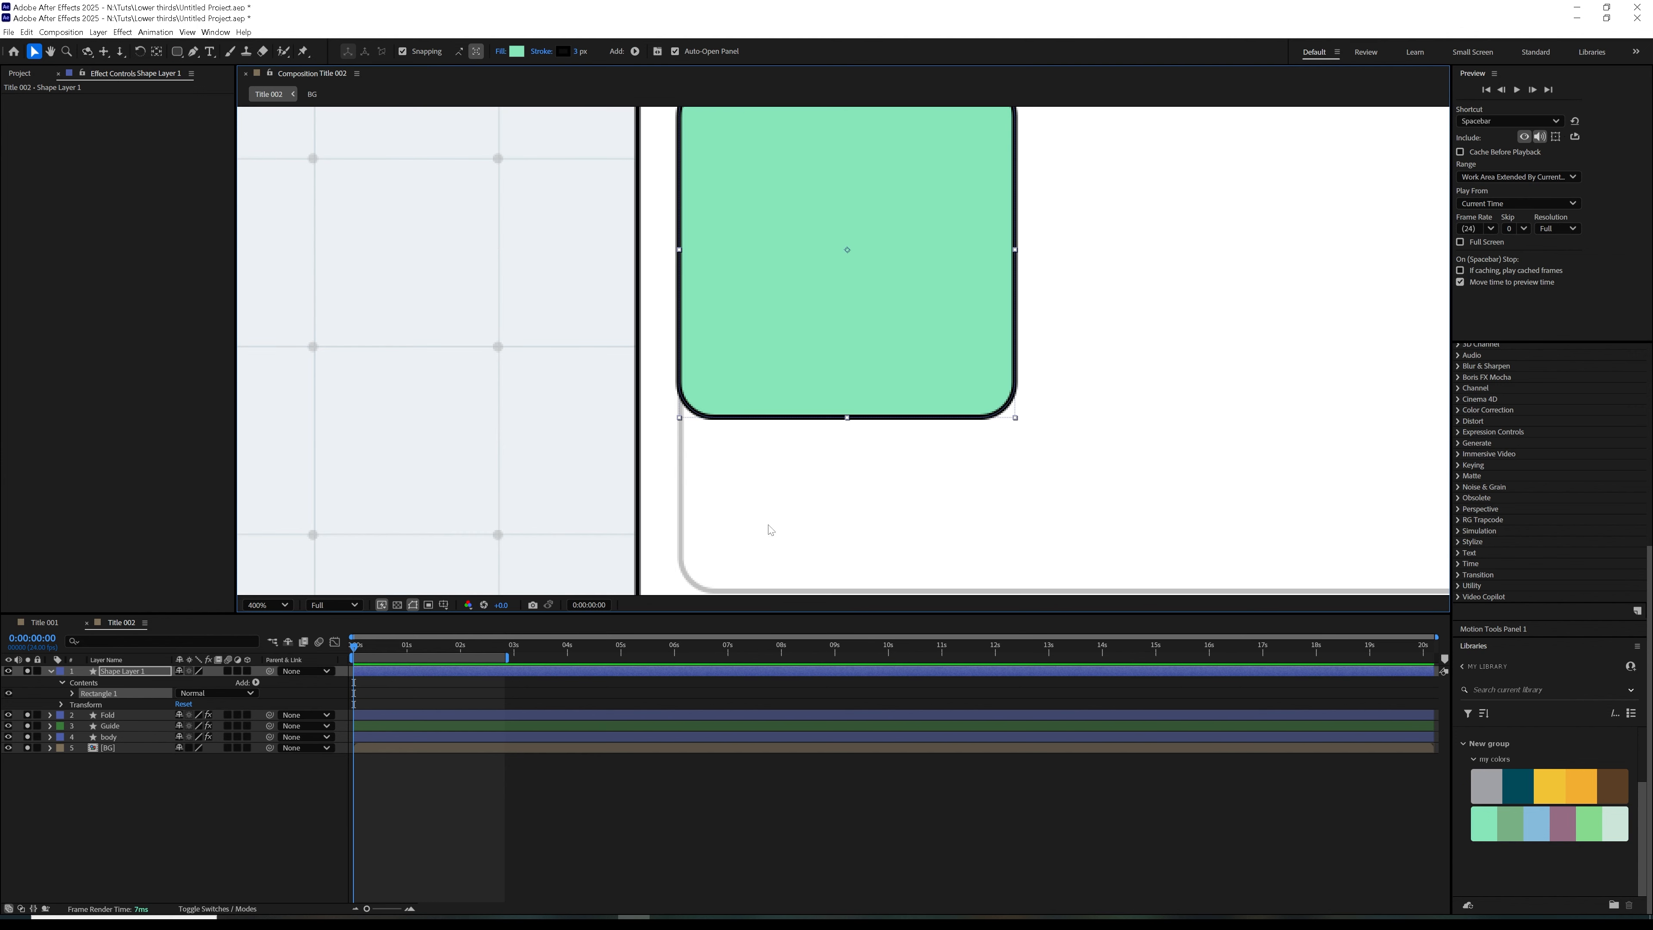
{"action": "left_click_drag", "start_coordinate": [764, 385], "coordinate": [766, 386]}
{"action": "key", "text": "comma"}
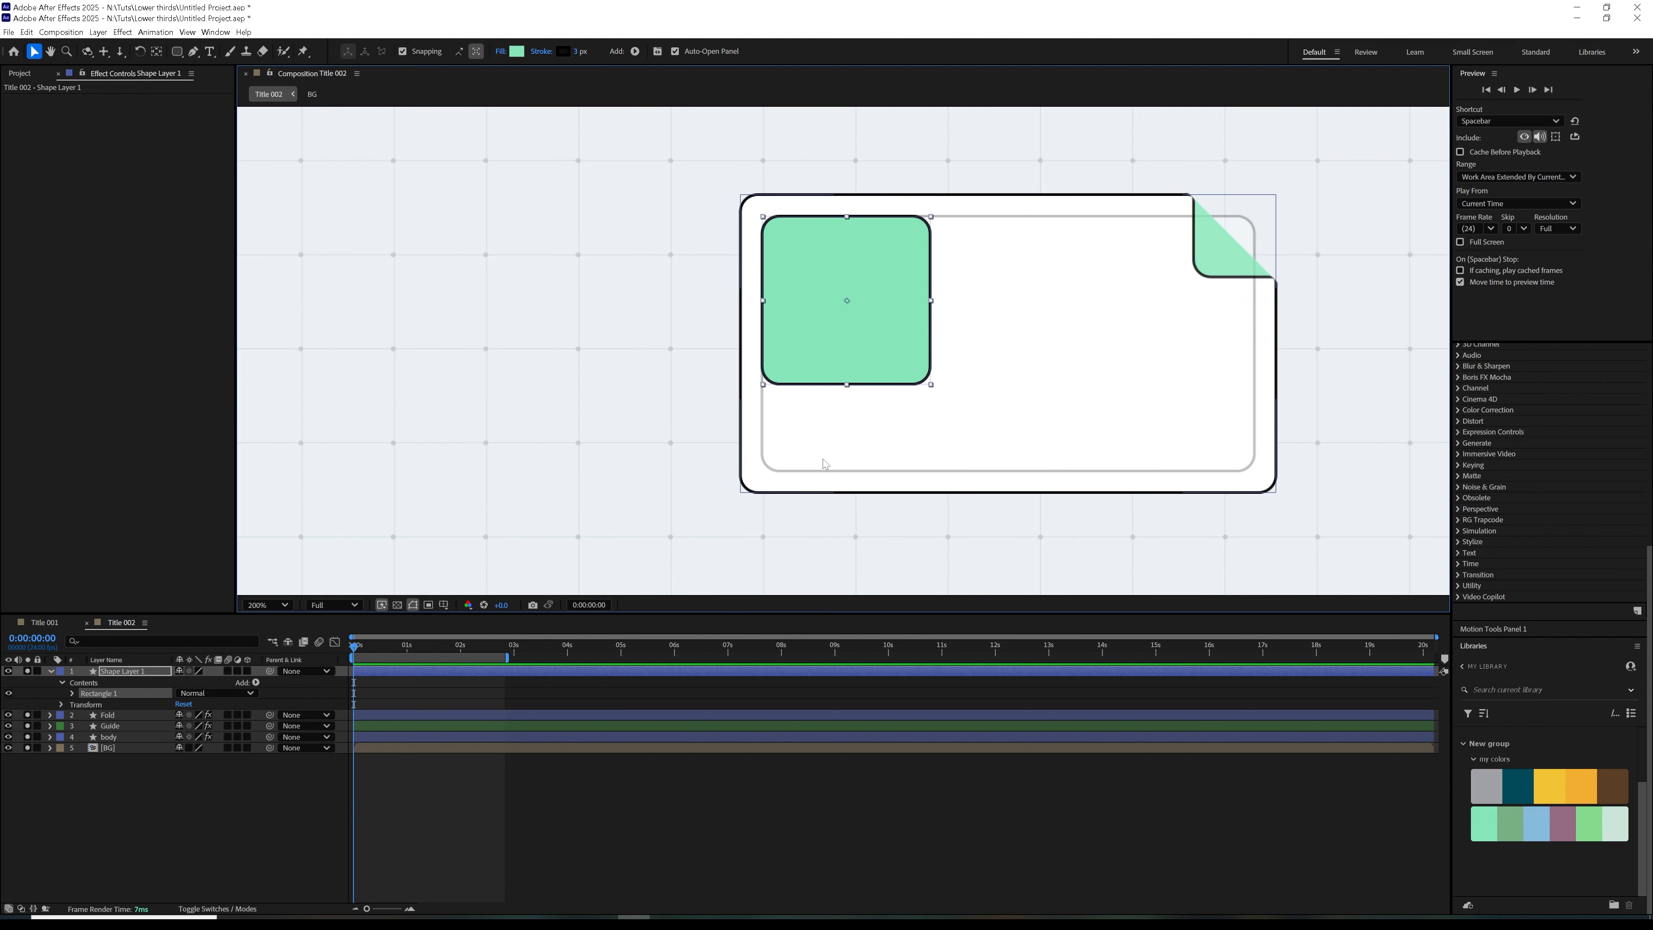
Select Shape Layer 1 holding the green square and collapse its properties in the timeline
{"action": "left_click", "coordinate": [195, 792]}
{"action": "left_click", "coordinate": [142, 672]}
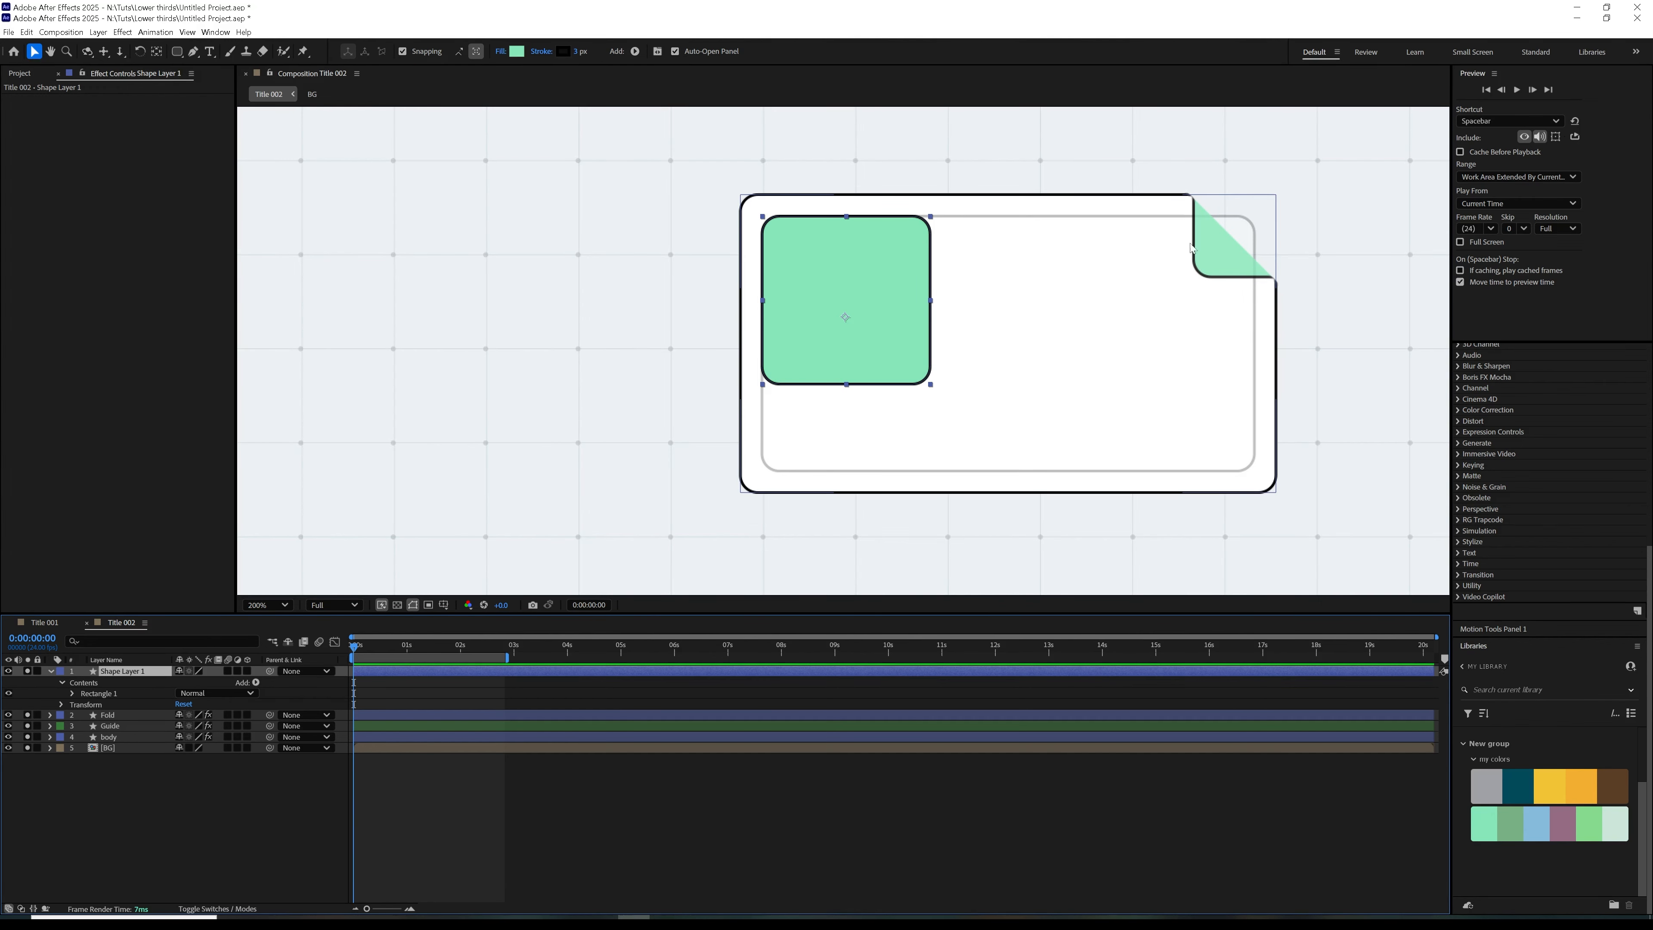
{"action": "key", "text": "comma"}
{"action": "left_click", "coordinate": [364, 791]}
{"action": "left_click", "coordinate": [52, 673]}
{"action": "left_click", "coordinate": [52, 674]}
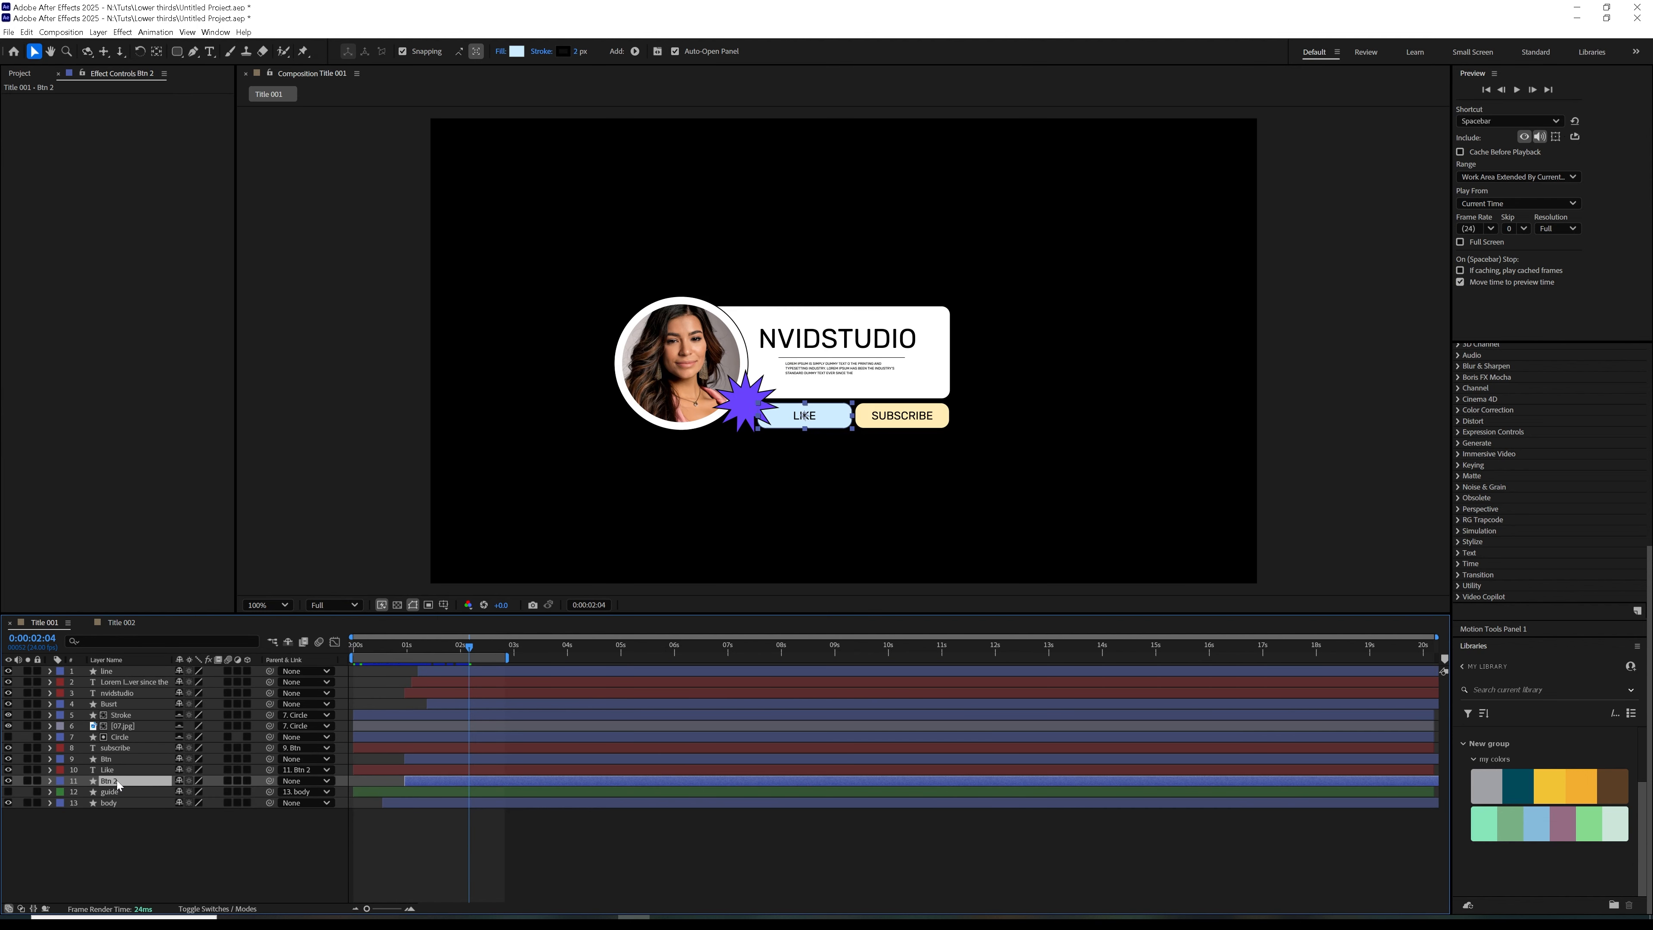
Paste the copied Btn 2 shape into Title 002 and align the light blue button with the guide's lower-left corner
{"action": "left_click", "coordinate": [121, 622]}
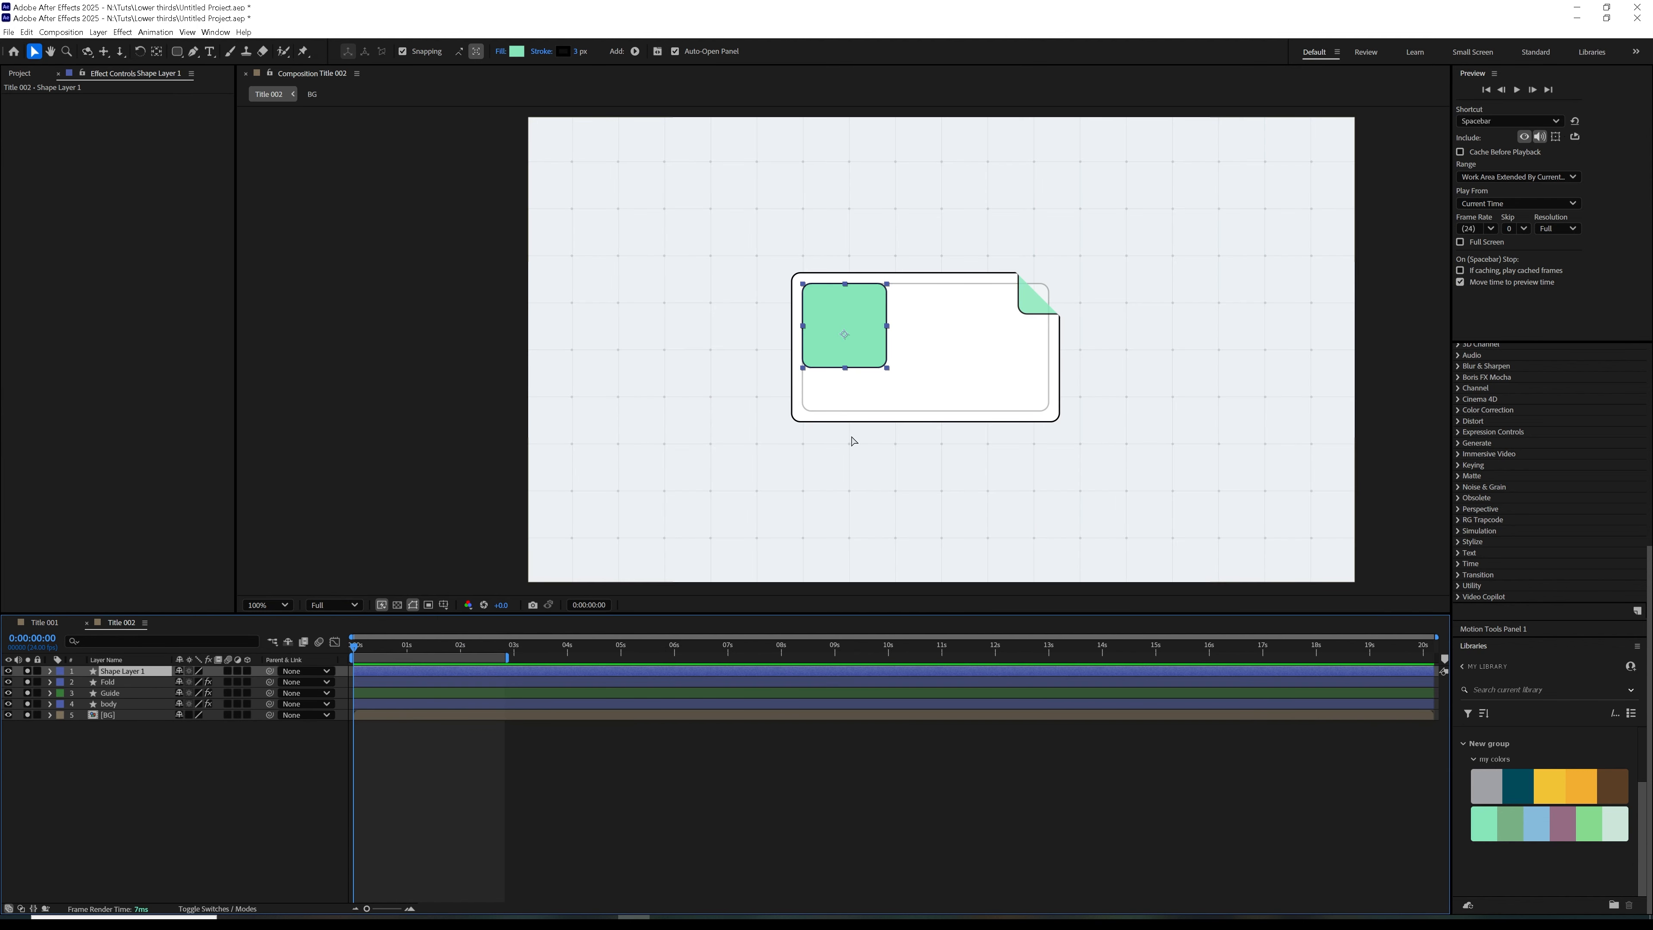
{"action": "key", "text": "ctrl+v"}
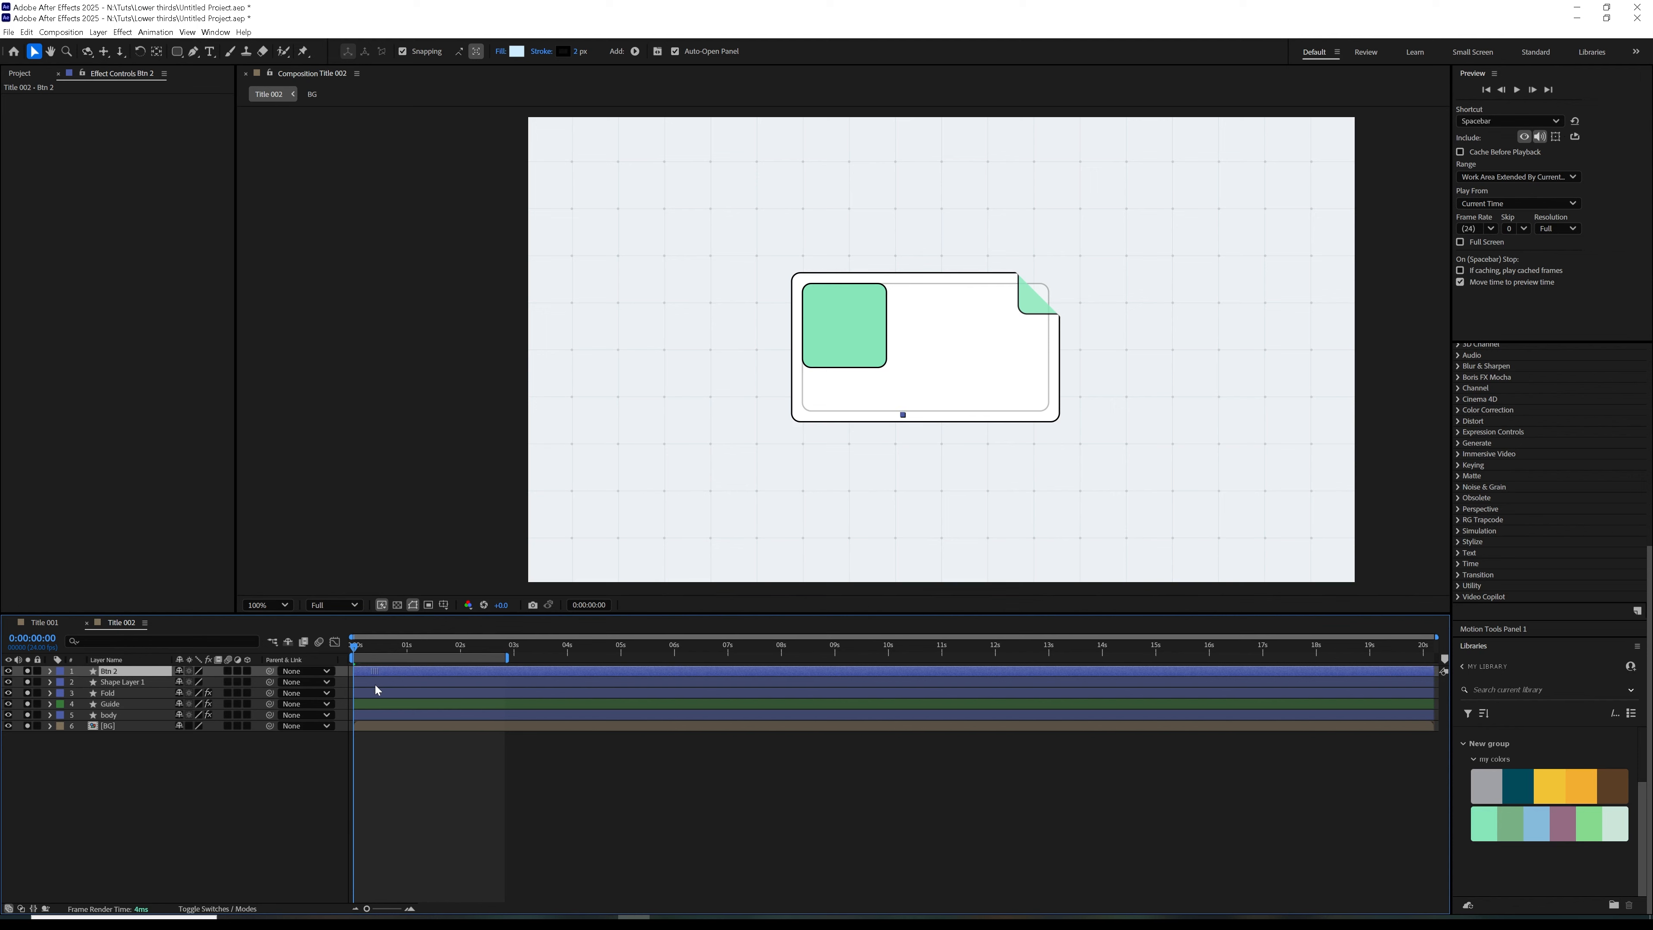
{"action": "key", "text": "space"}
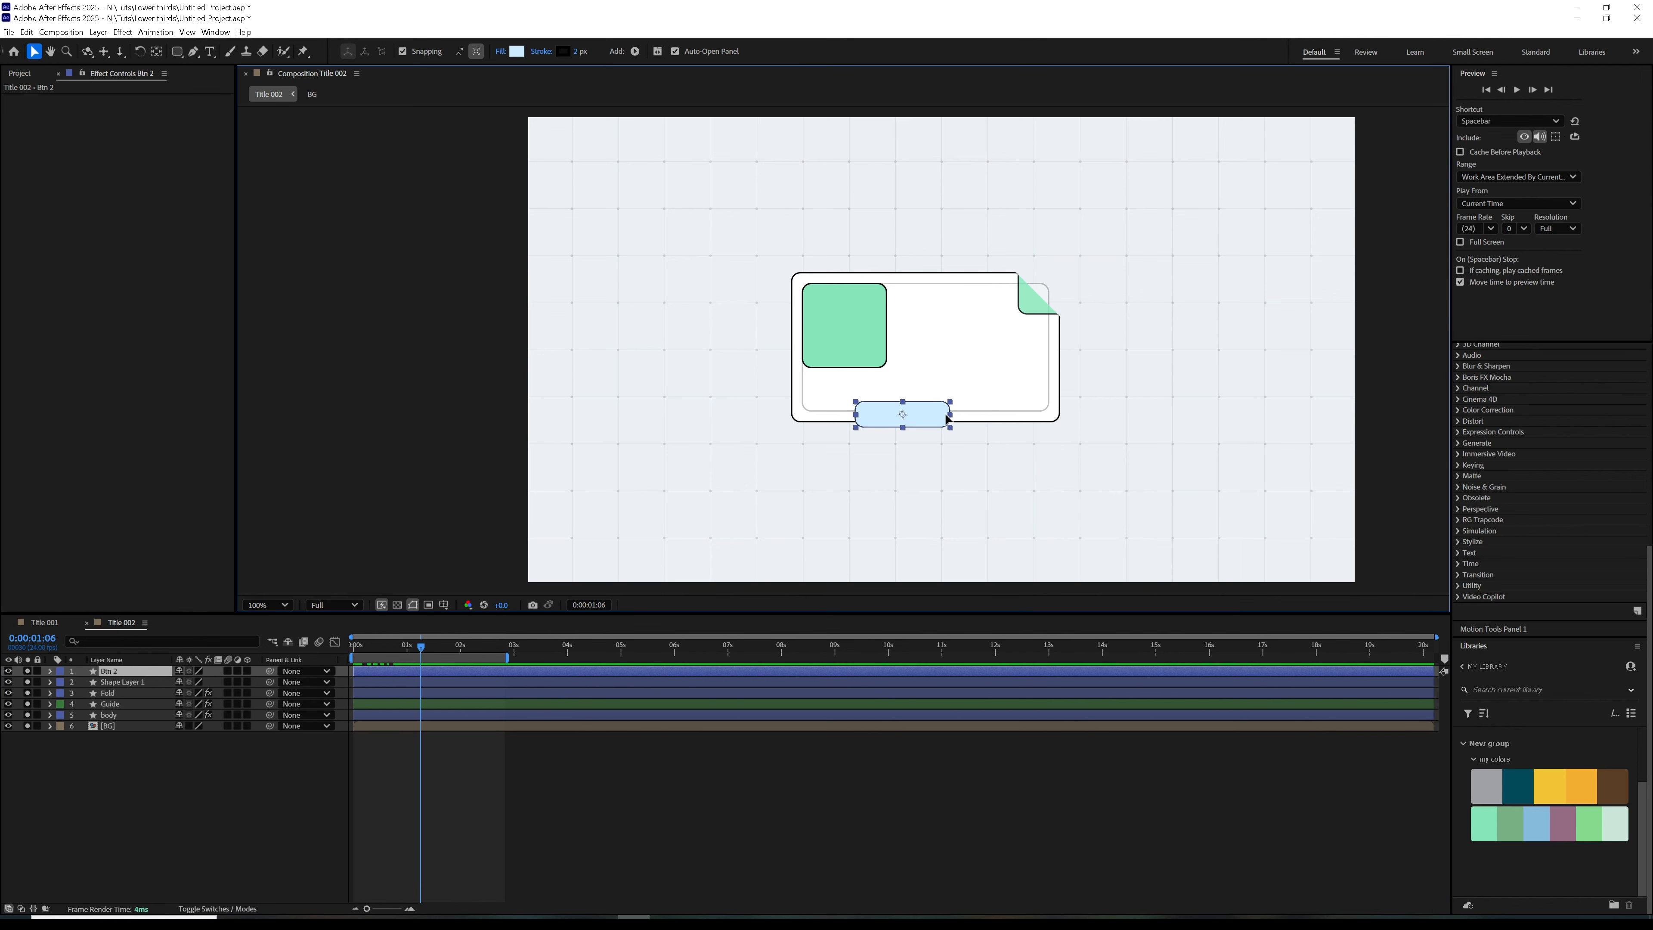
{"action": "left_click_drag", "start_coordinate": [942, 419], "coordinate": [918, 396]}
{"action": "key", "text": "Down"}
{"action": "key", "text": "Down"}
{"action": "key", "text": "Down"}
{"action": "key", "text": "Down"}
{"action": "key", "text": "Down"}
{"action": "key", "text": "Down"}
{"action": "key", "text": "Down"}
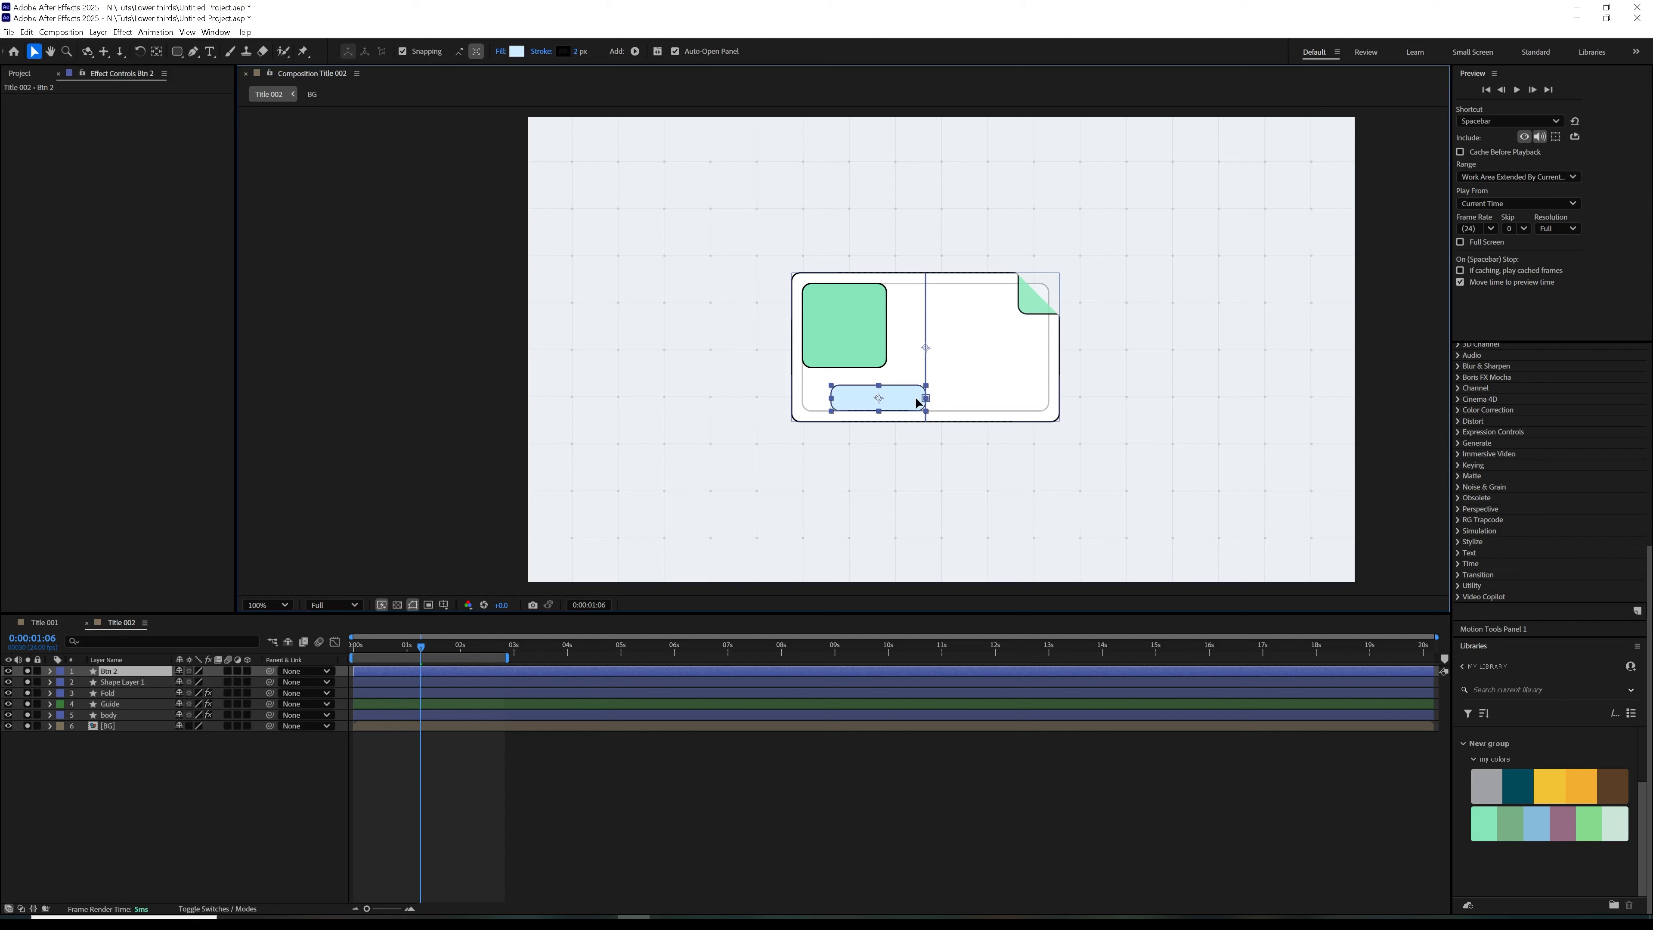
{"action": "left_click_drag", "start_coordinate": [940, 396], "coordinate": [893, 398]}
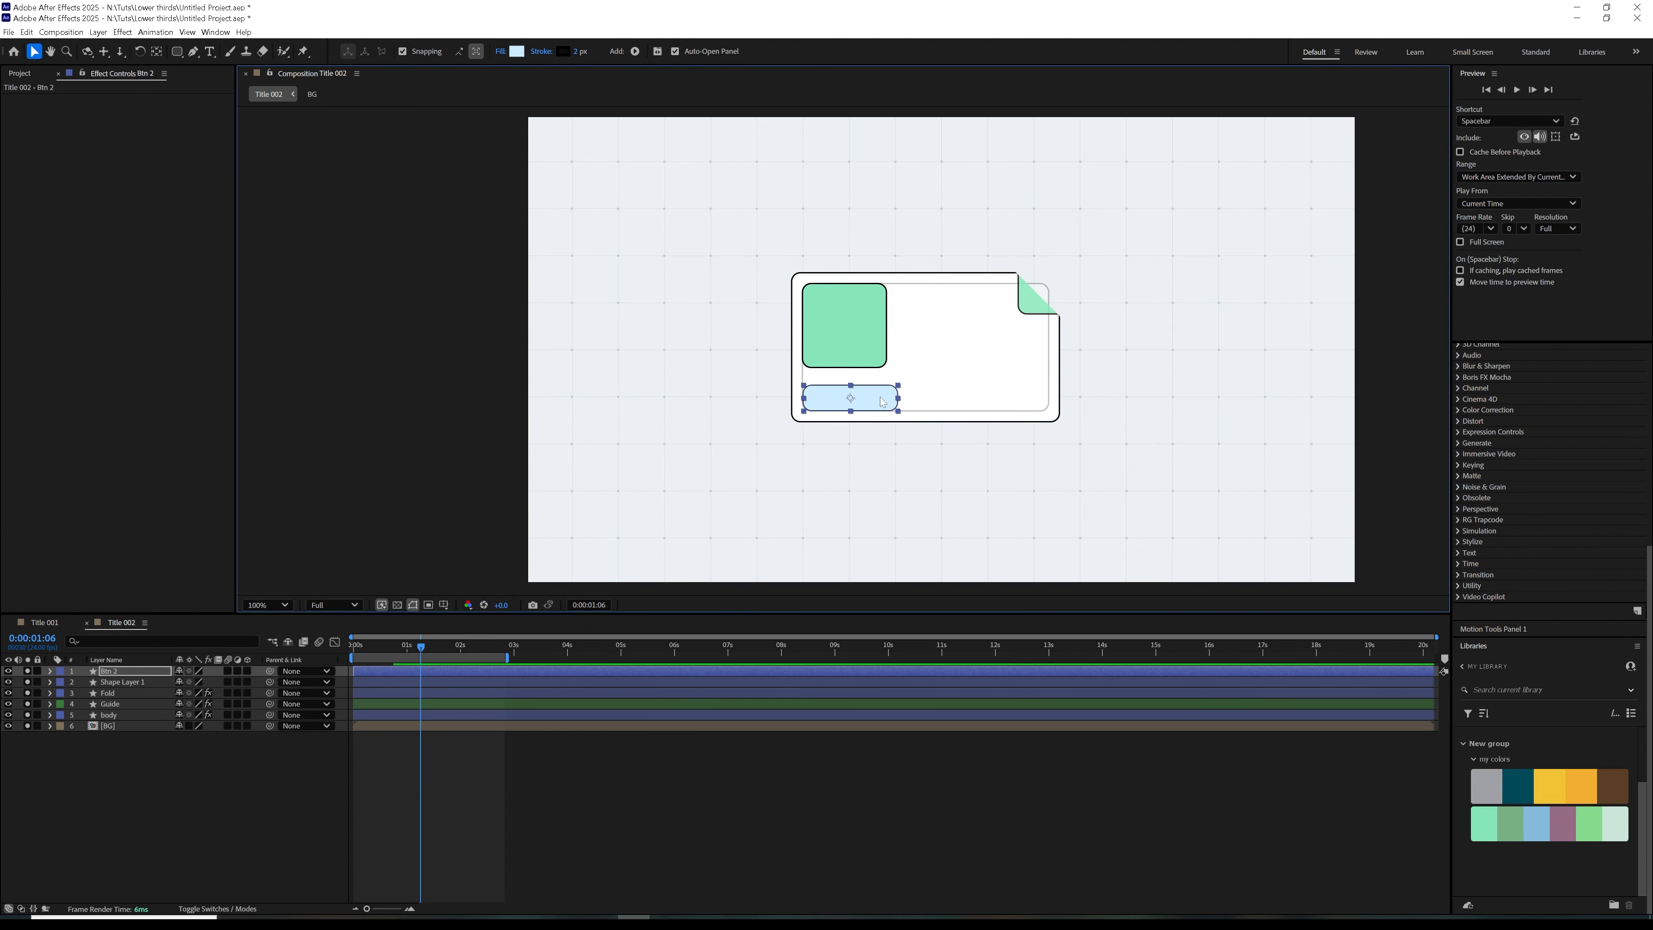
Duplicate the blue button, offset the copy slightly right and down, and place its layer beneath Btn 2
{"action": "key", "text": "ctrl+d"}
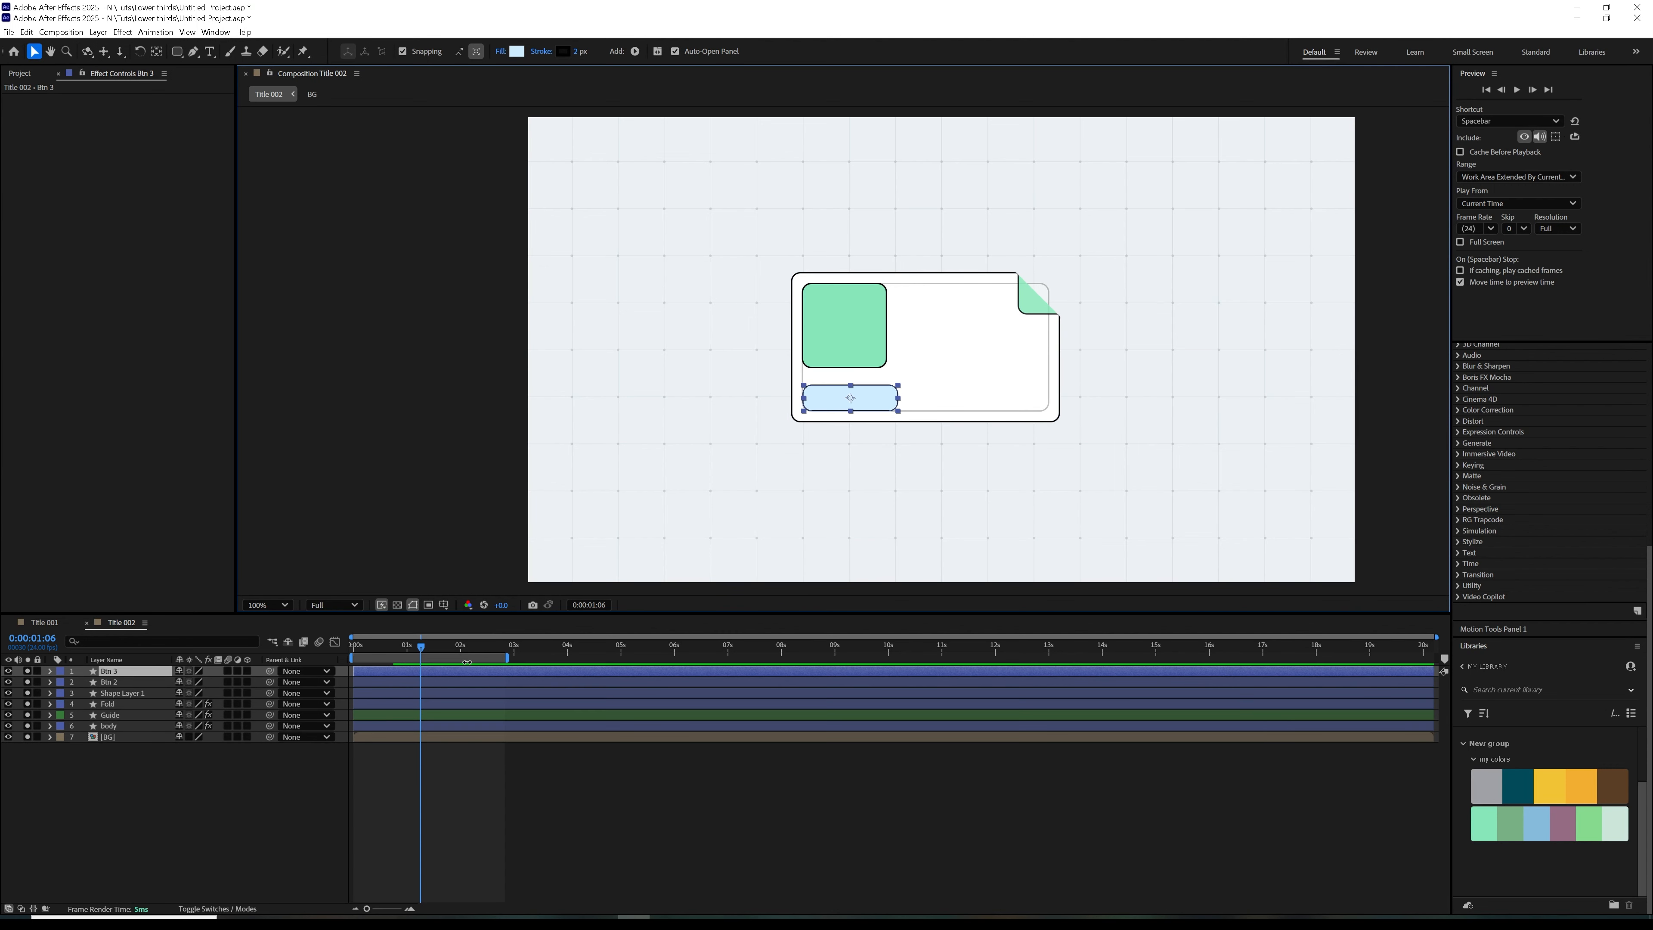
{"action": "key", "text": "shift+Right"}
{"action": "key", "text": "shift+Down"}
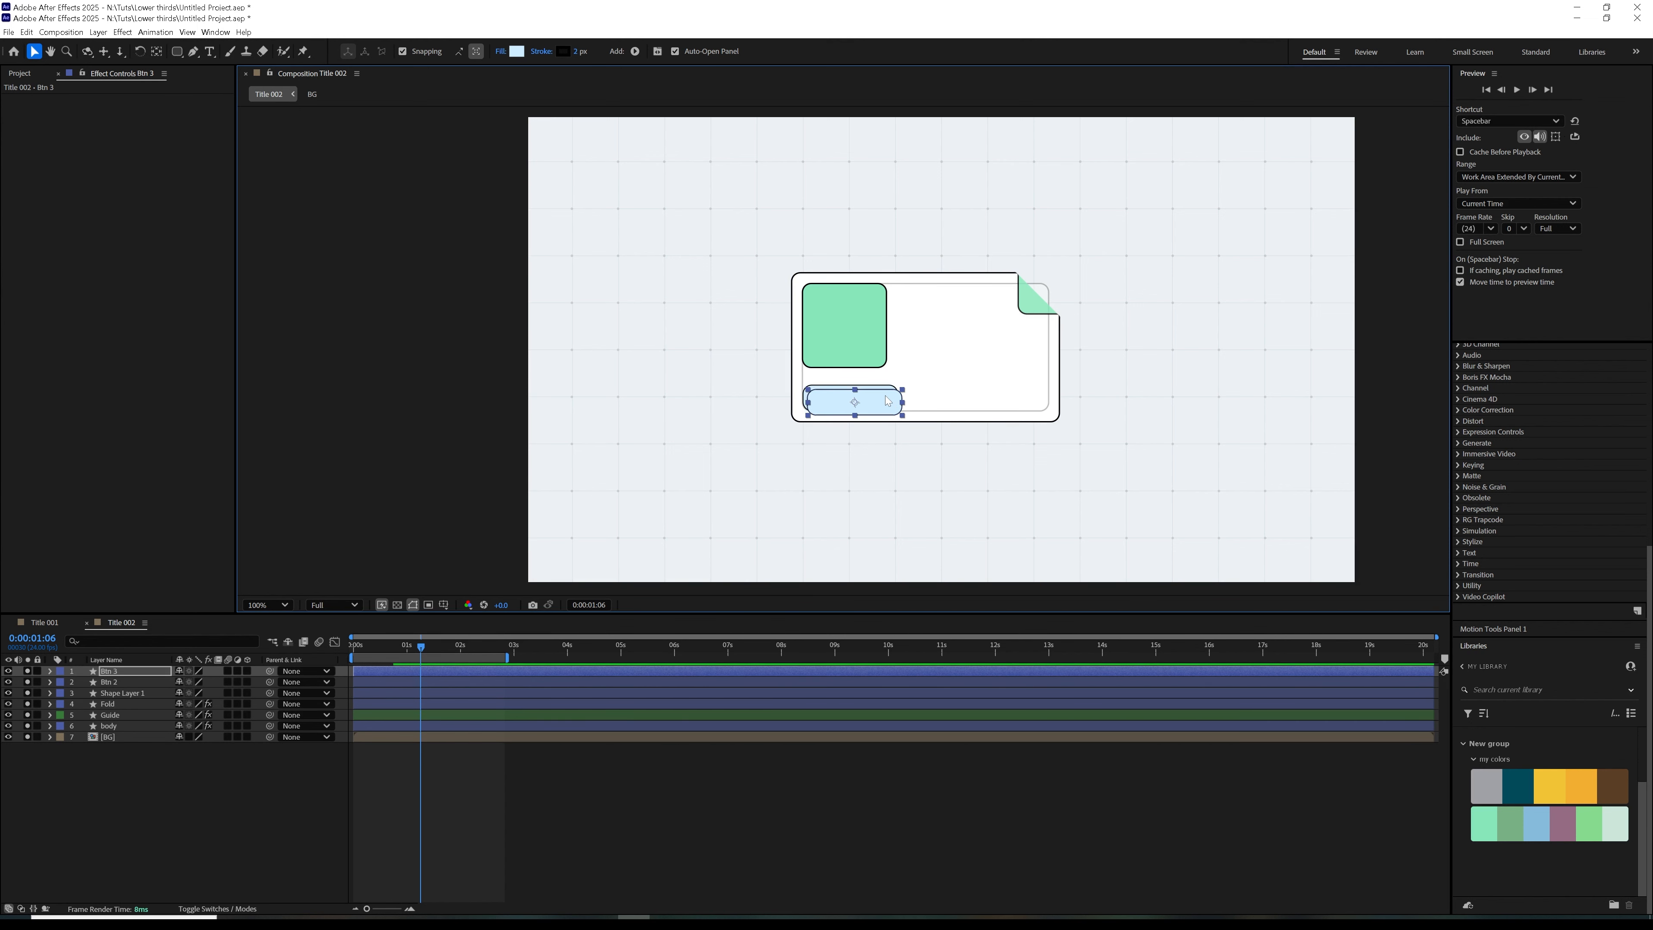
{"action": "left_click_drag", "start_coordinate": [122, 672], "coordinate": [126, 687]}
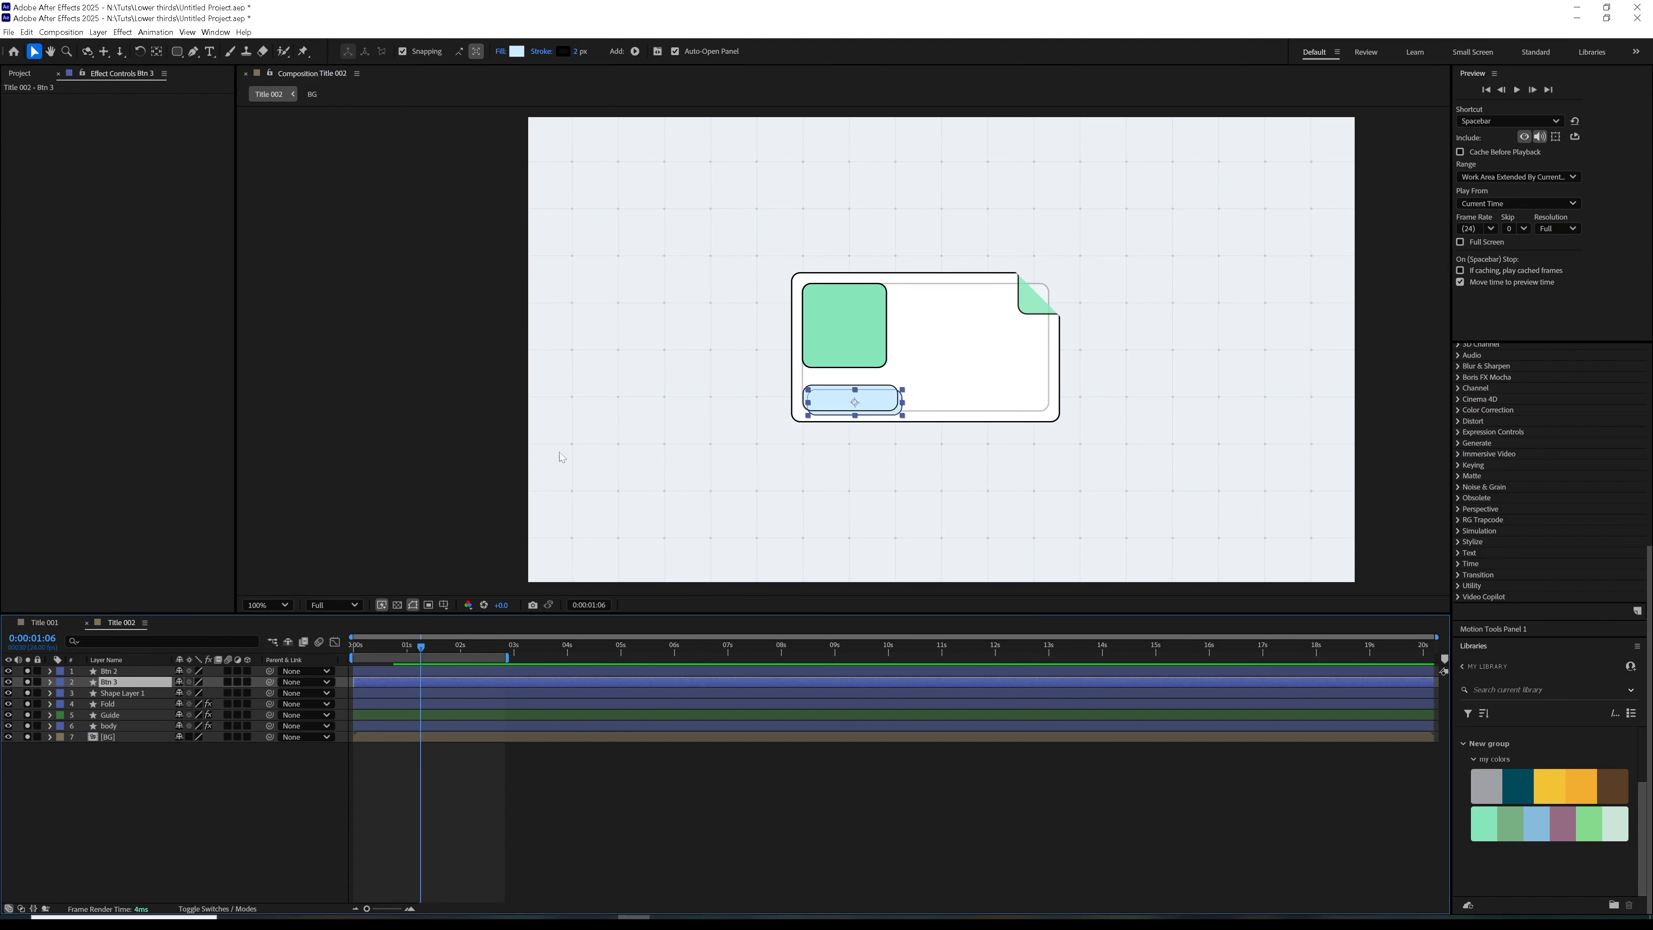
{"action": "left_click", "coordinate": [167, 796]}
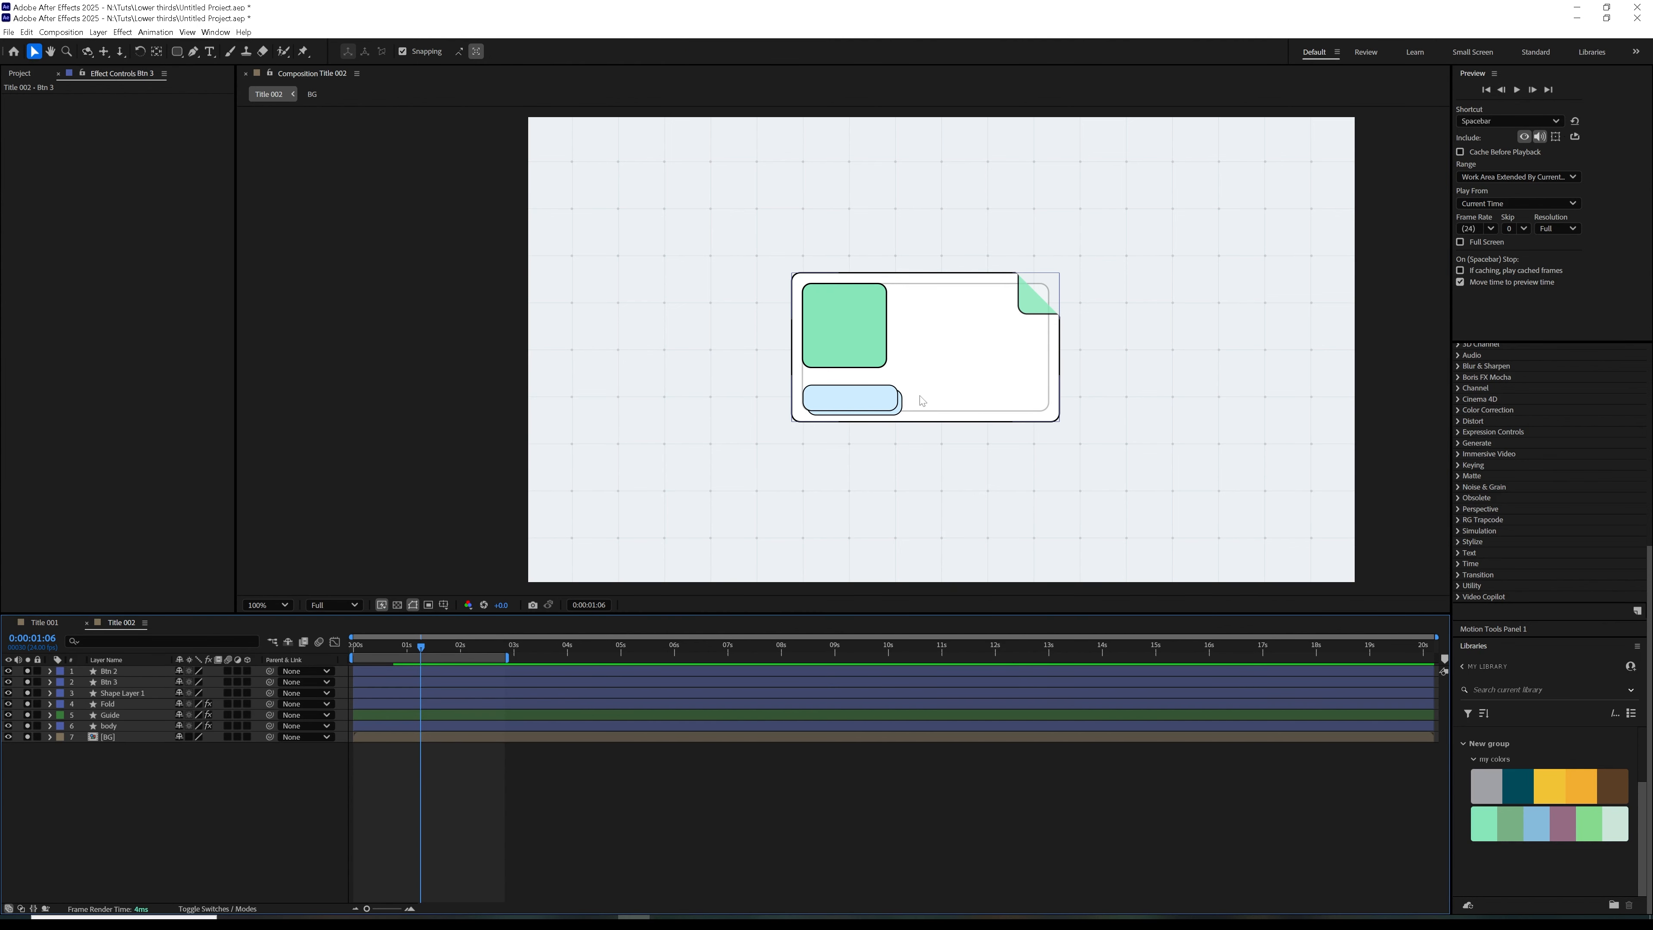
Move both overlapping button layers up together so the offset copy's lower edge meets the guide's bottom edge
{"action": "left_click", "coordinate": [136, 683]}
{"action": "left_click", "coordinate": [149, 671], "text": "shift"}
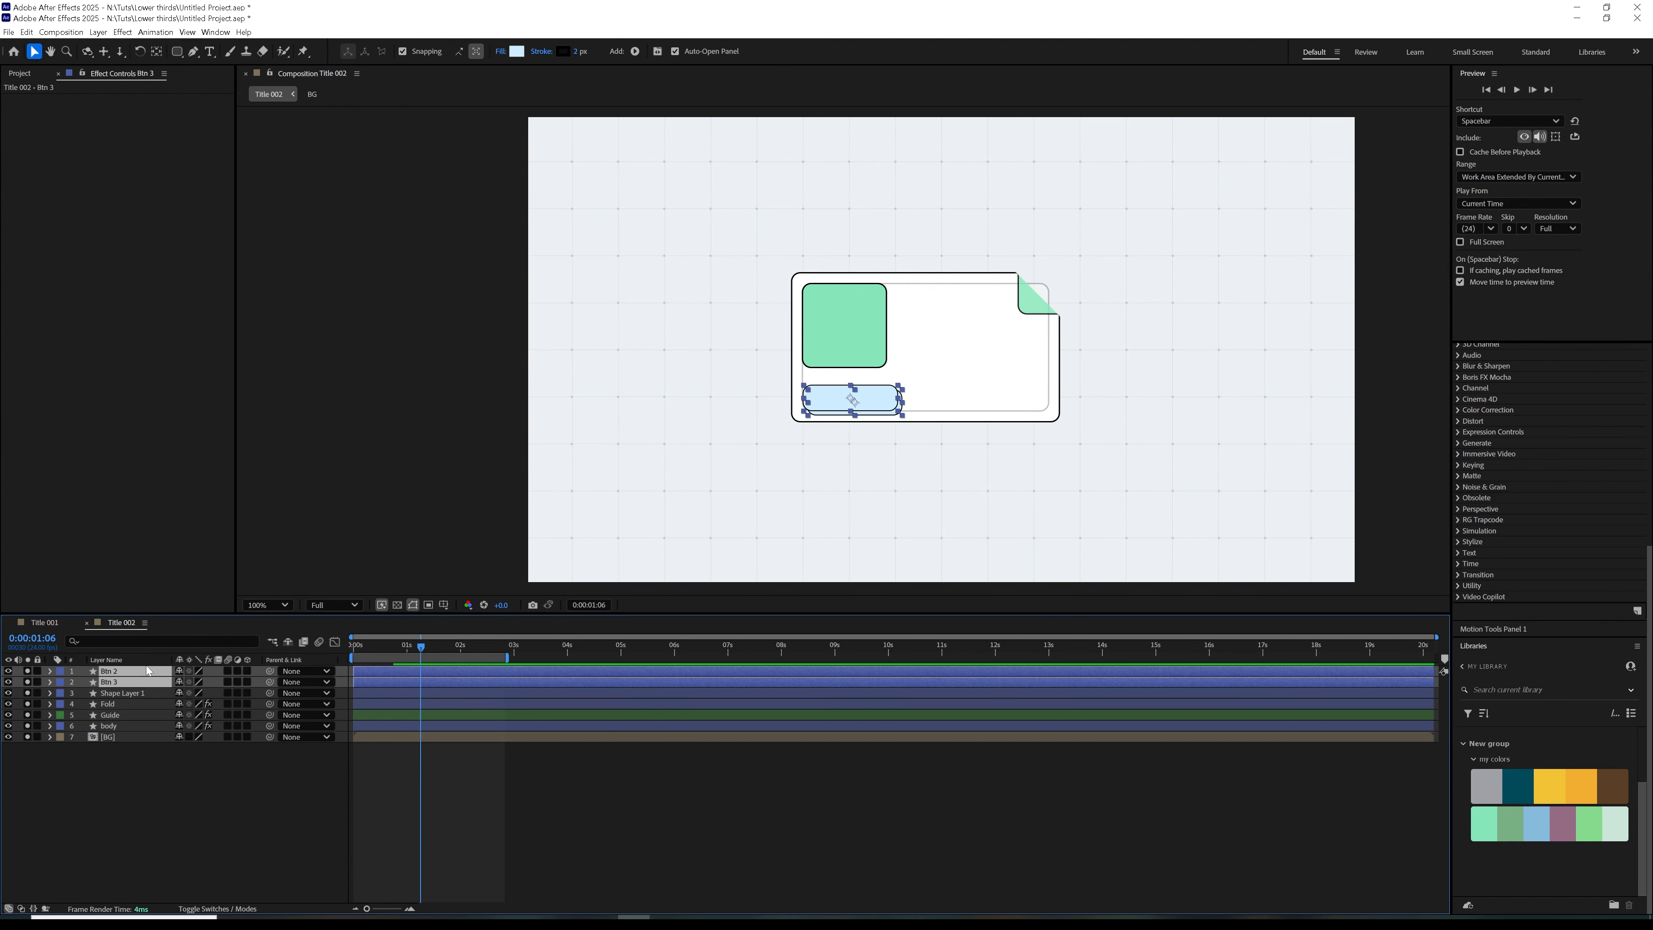
{"action": "left_click_drag", "start_coordinate": [879, 403], "coordinate": [882, 399]}
{"action": "left_click", "coordinate": [749, 785]}
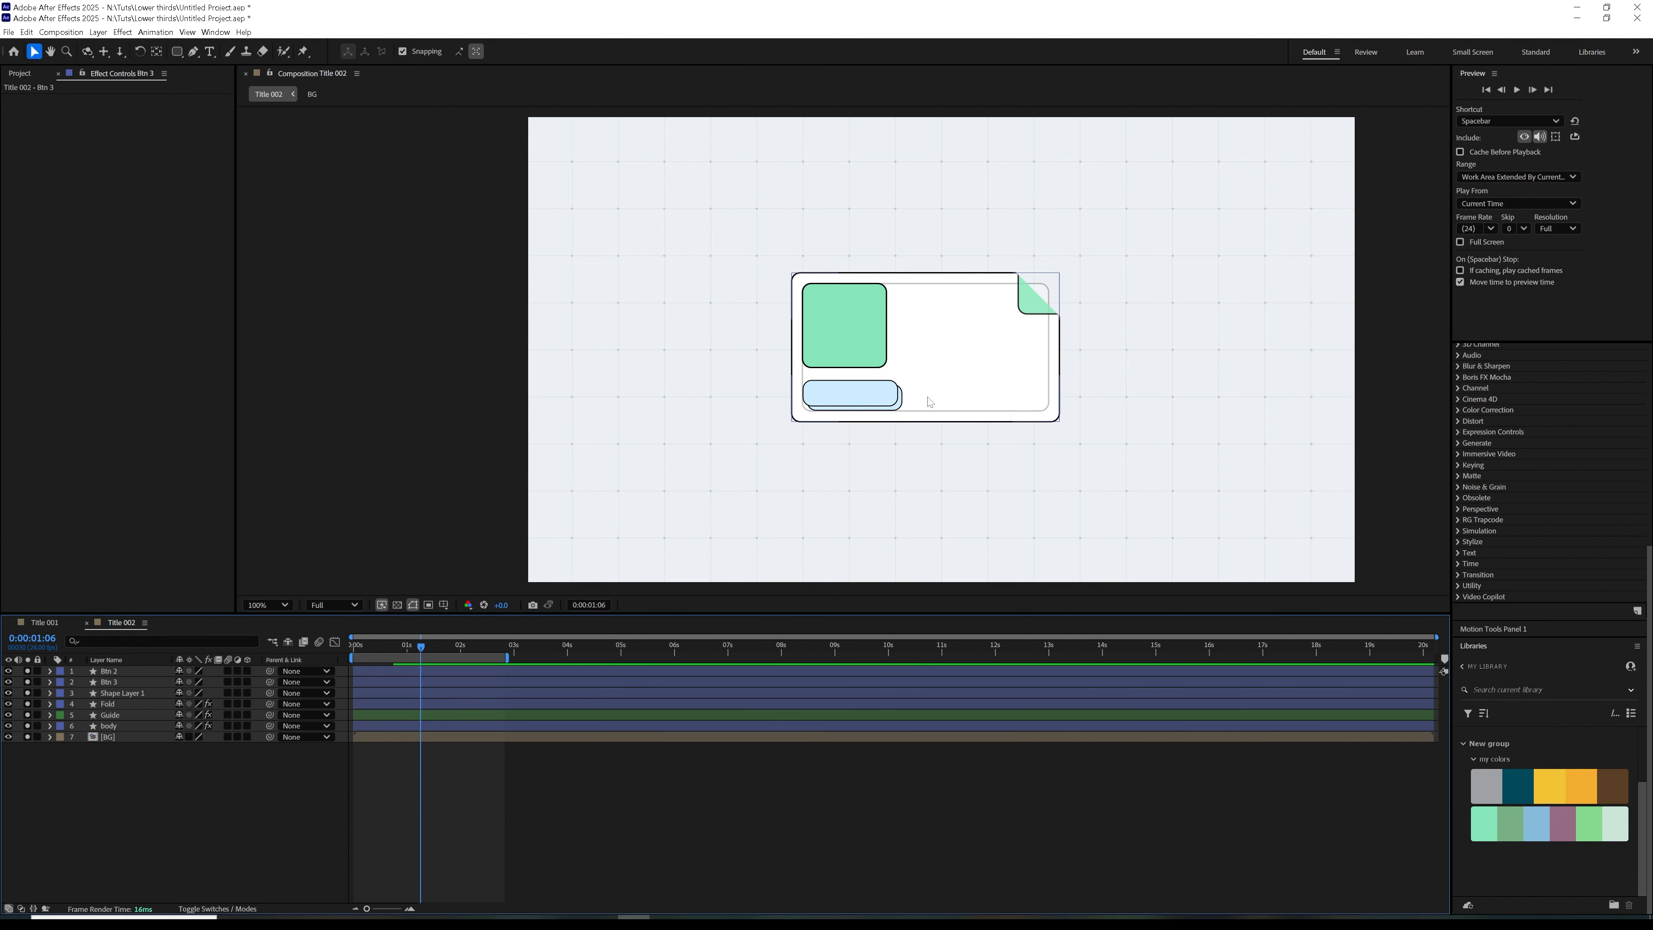
Duplicate the two stacked button layers, keep the offset copy behind, and place the new pair to the right of the first
{"action": "left_click", "coordinate": [120, 682]}
{"action": "left_click", "coordinate": [120, 672], "text": "shift"}
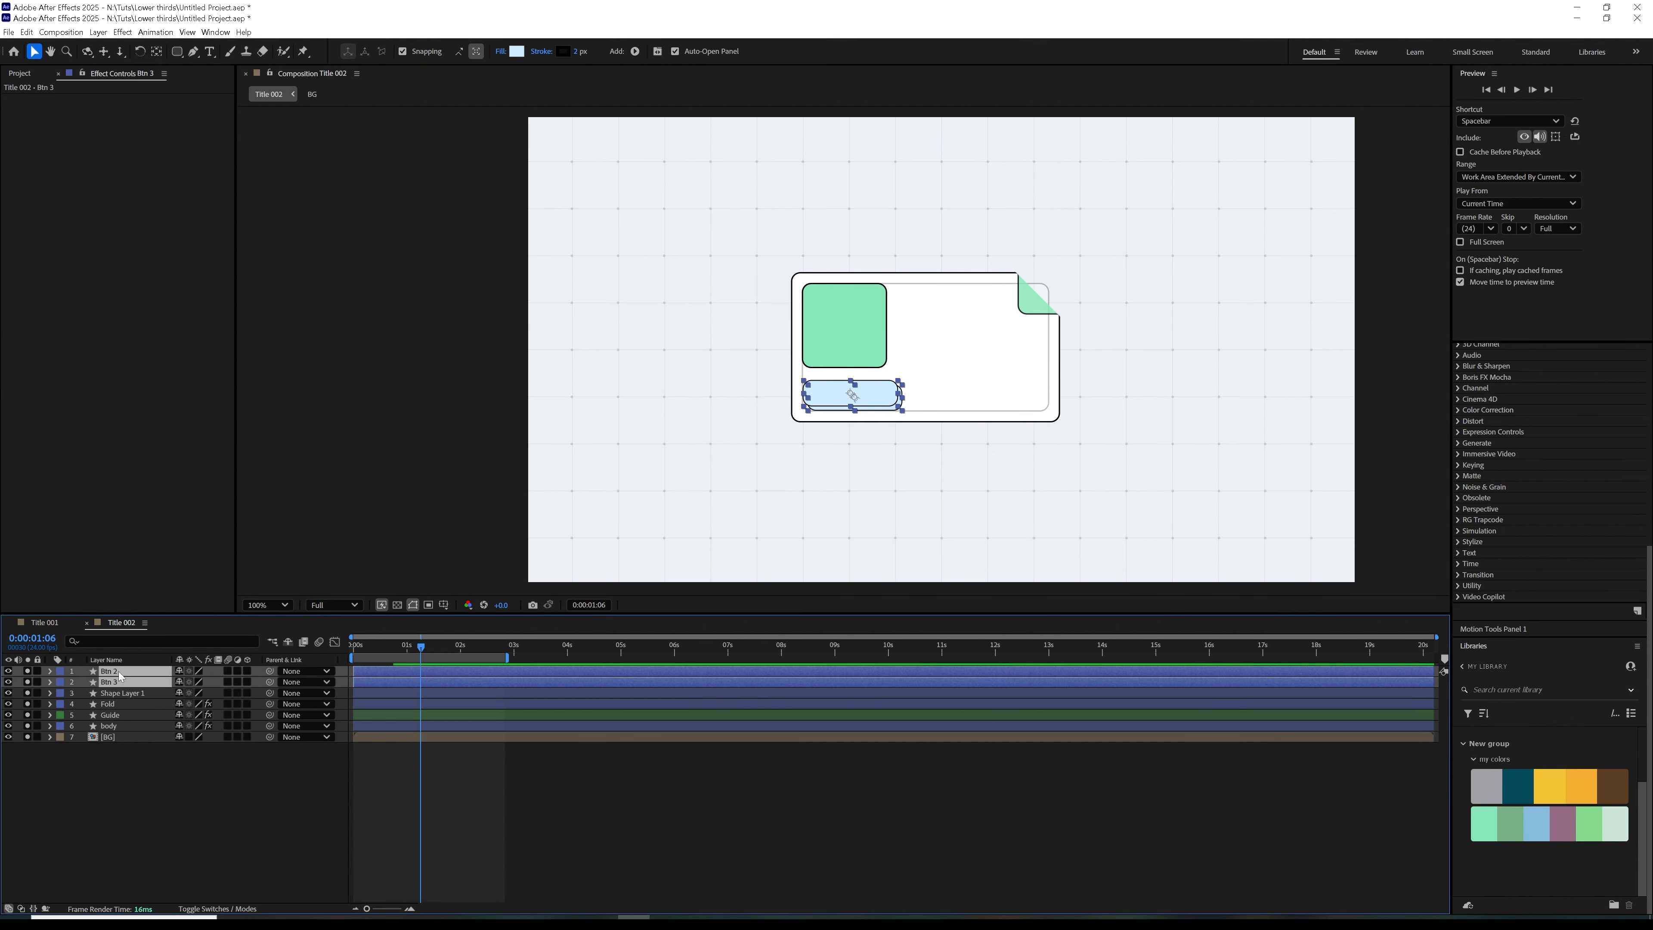
{"action": "key", "text": "ctrl+d"}
{"action": "left_click_drag", "start_coordinate": [123, 692], "coordinate": [123, 682]}
{"action": "left_click_drag", "start_coordinate": [894, 401], "coordinate": [988, 414]}
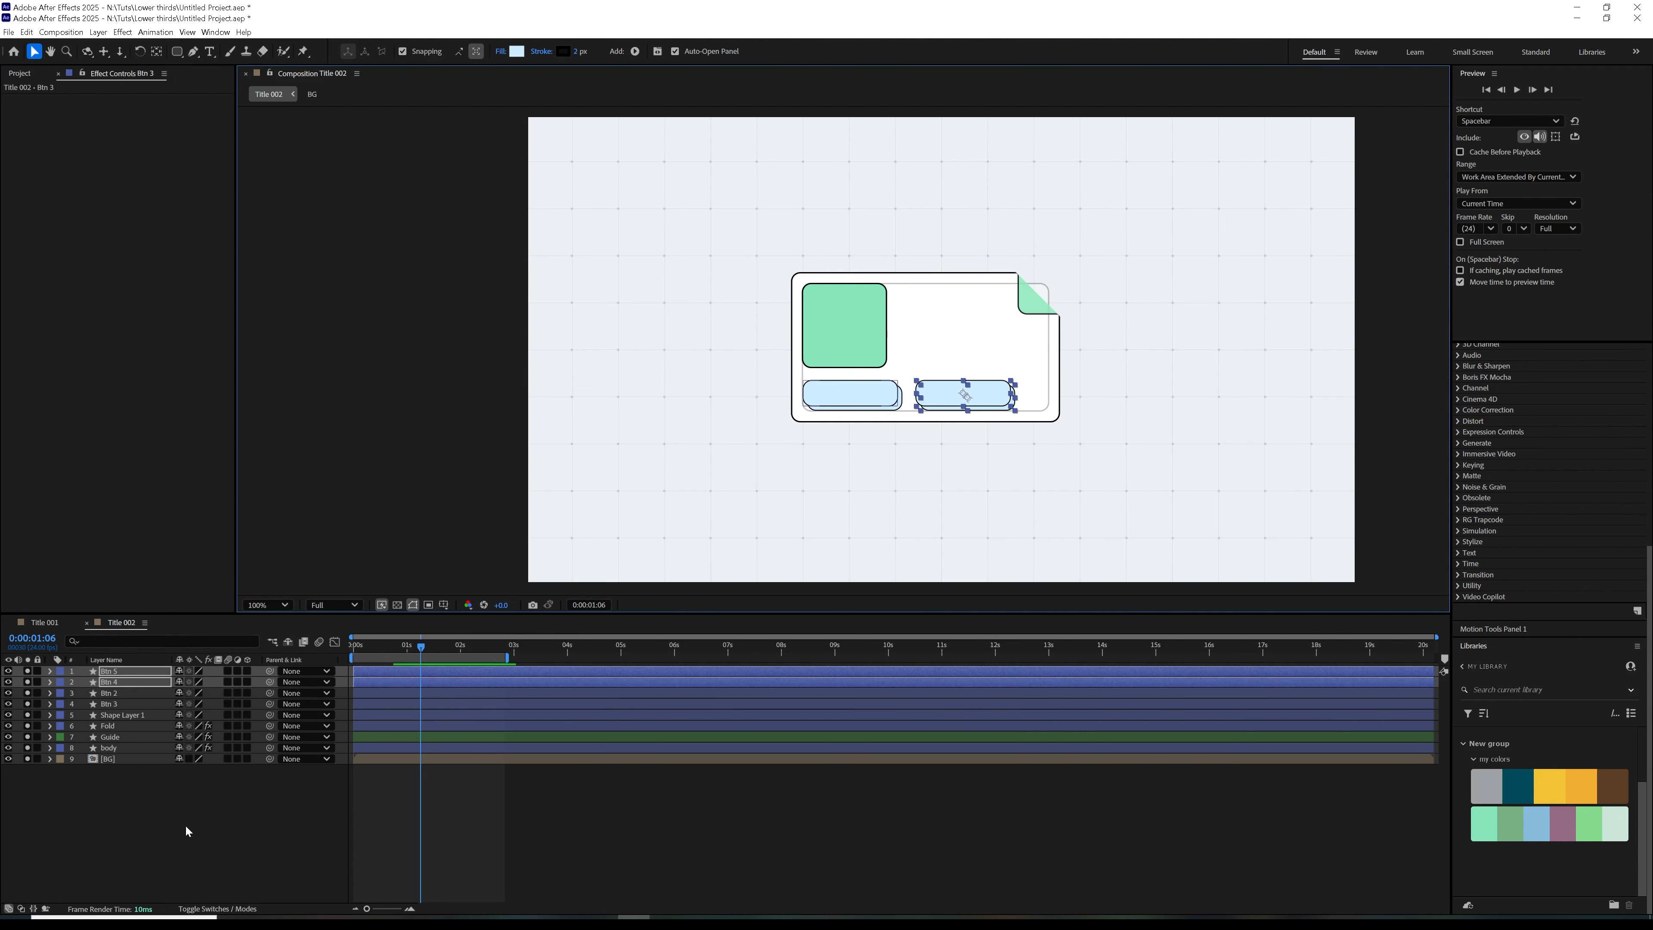
{"action": "left_click", "coordinate": [184, 840]}
Copy the nvidstudio and Lorem Ipsum text layers from Title 001 into Title 002 and place them right of the green square
{"action": "left_click", "coordinate": [45, 622]}
{"action": "left_click", "coordinate": [117, 682]}
{"action": "left_click", "coordinate": [112, 694], "text": "shift"}
{"action": "left_click", "coordinate": [121, 622]}
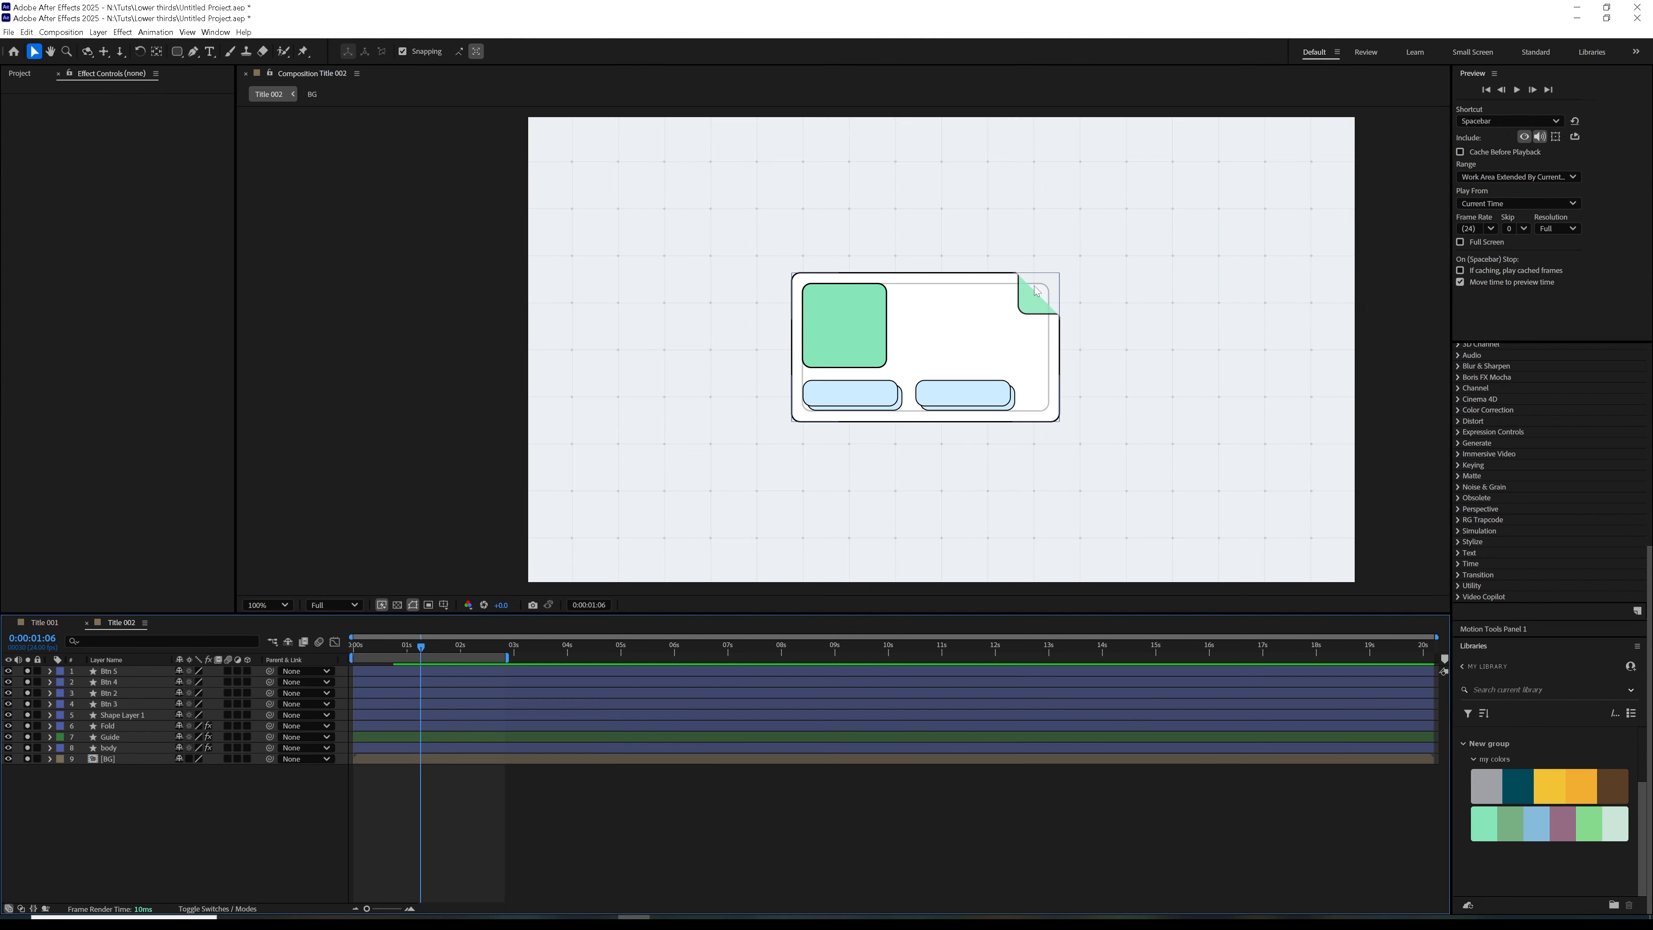
{"action": "key", "text": "ctrl+v"}
{"action": "left_click_drag", "start_coordinate": [947, 333], "coordinate": [997, 324]}
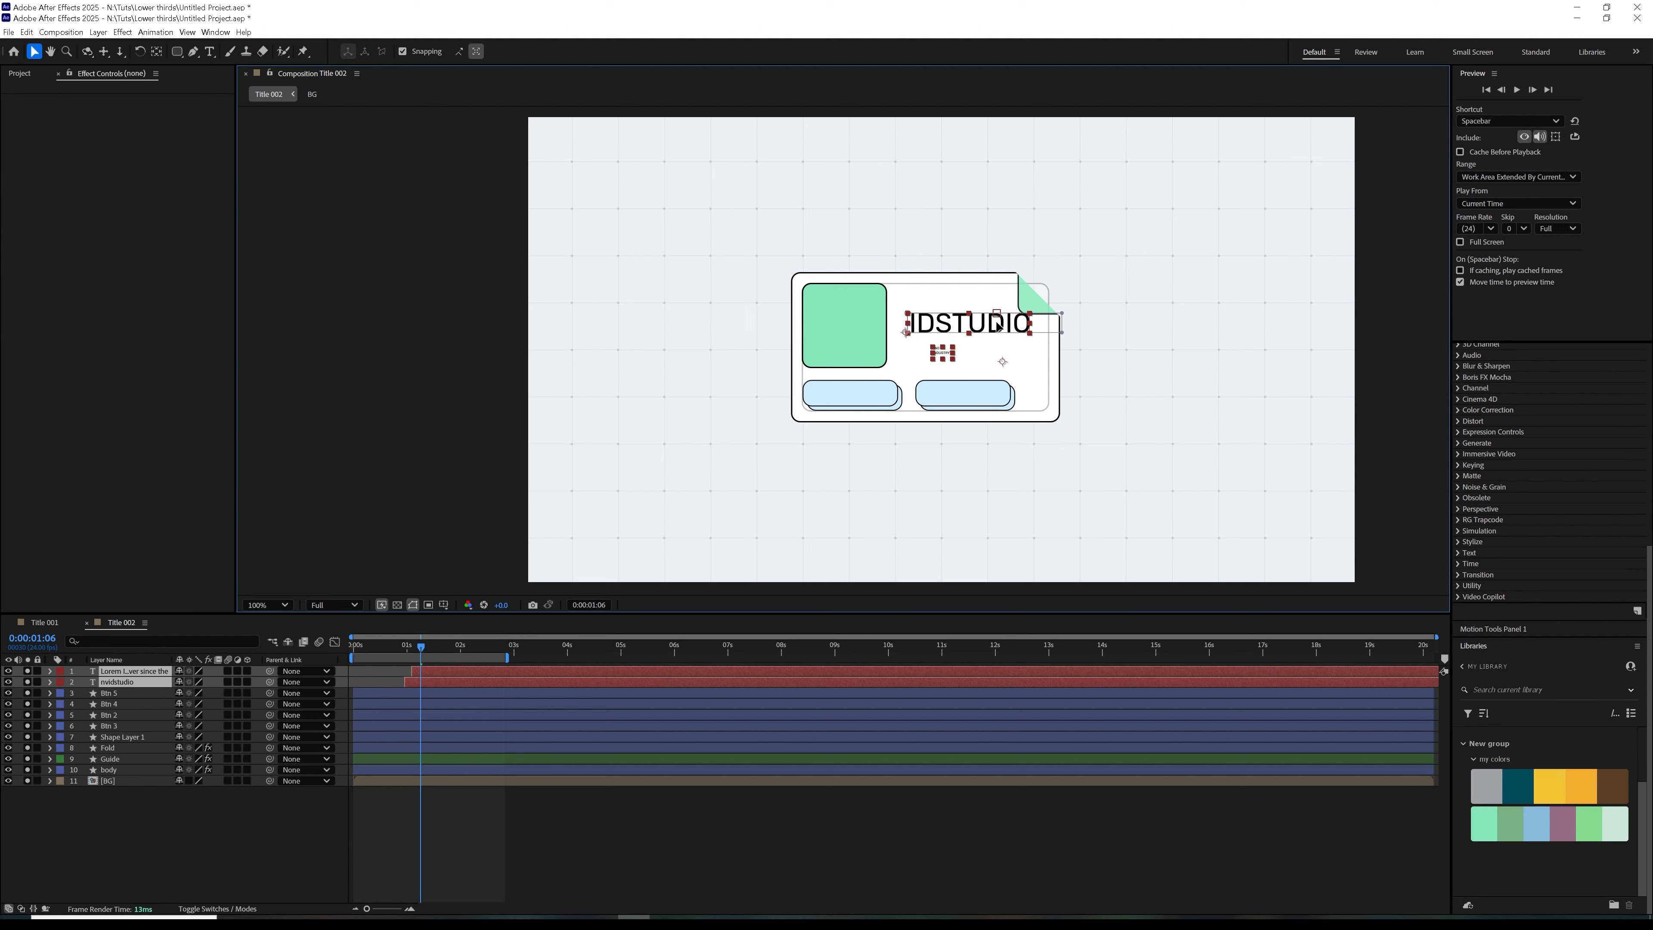
{"action": "left_click_drag", "start_coordinate": [377, 654], "coordinate": [469, 652]}
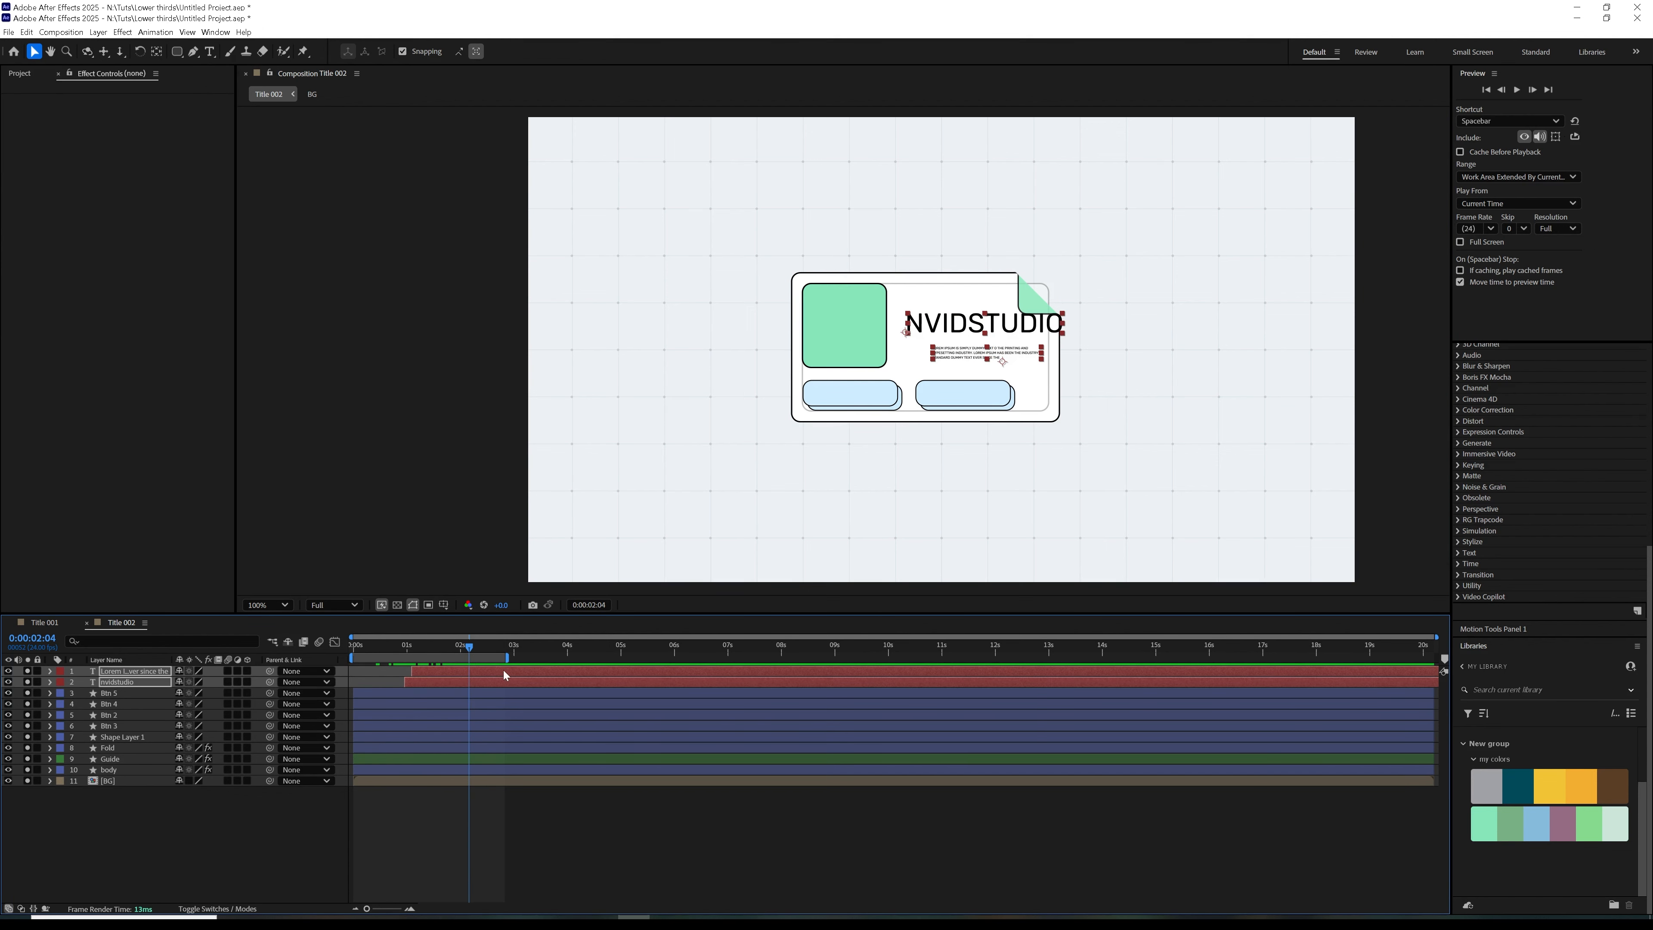
{"action": "left_click_drag", "start_coordinate": [1016, 326], "coordinate": [1001, 335]}
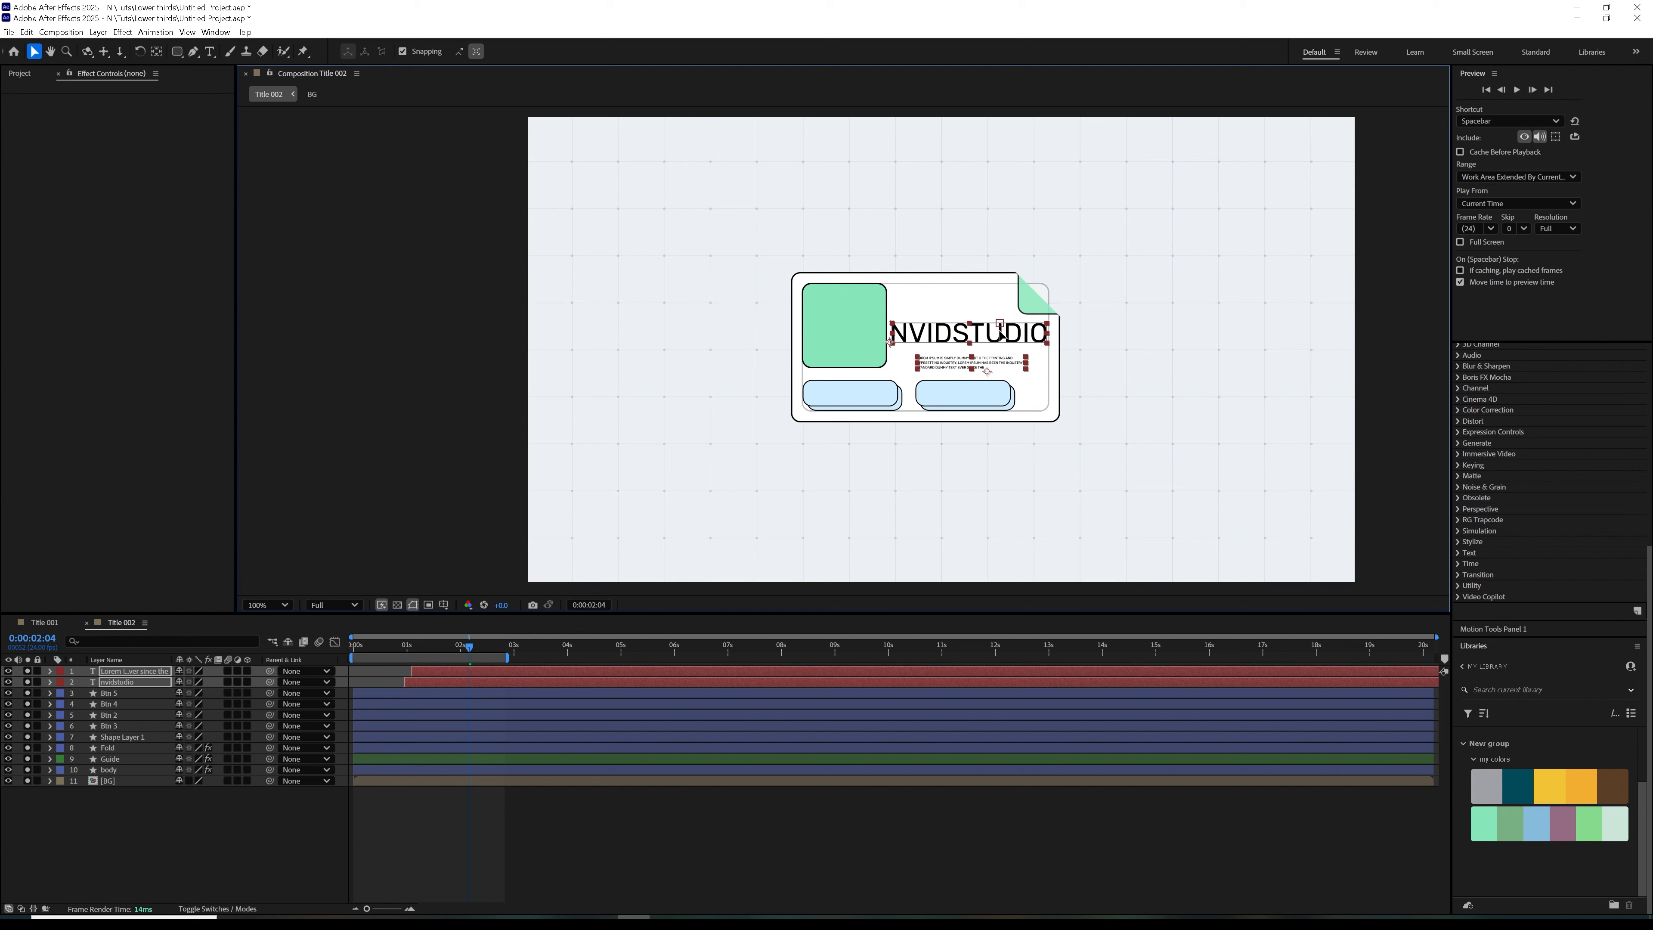
Scale the NVIDSTUDIO title to 78% and position it beside the green square with the Lorem Ipsum text directly below it
{"action": "left_click", "coordinate": [187, 690]}
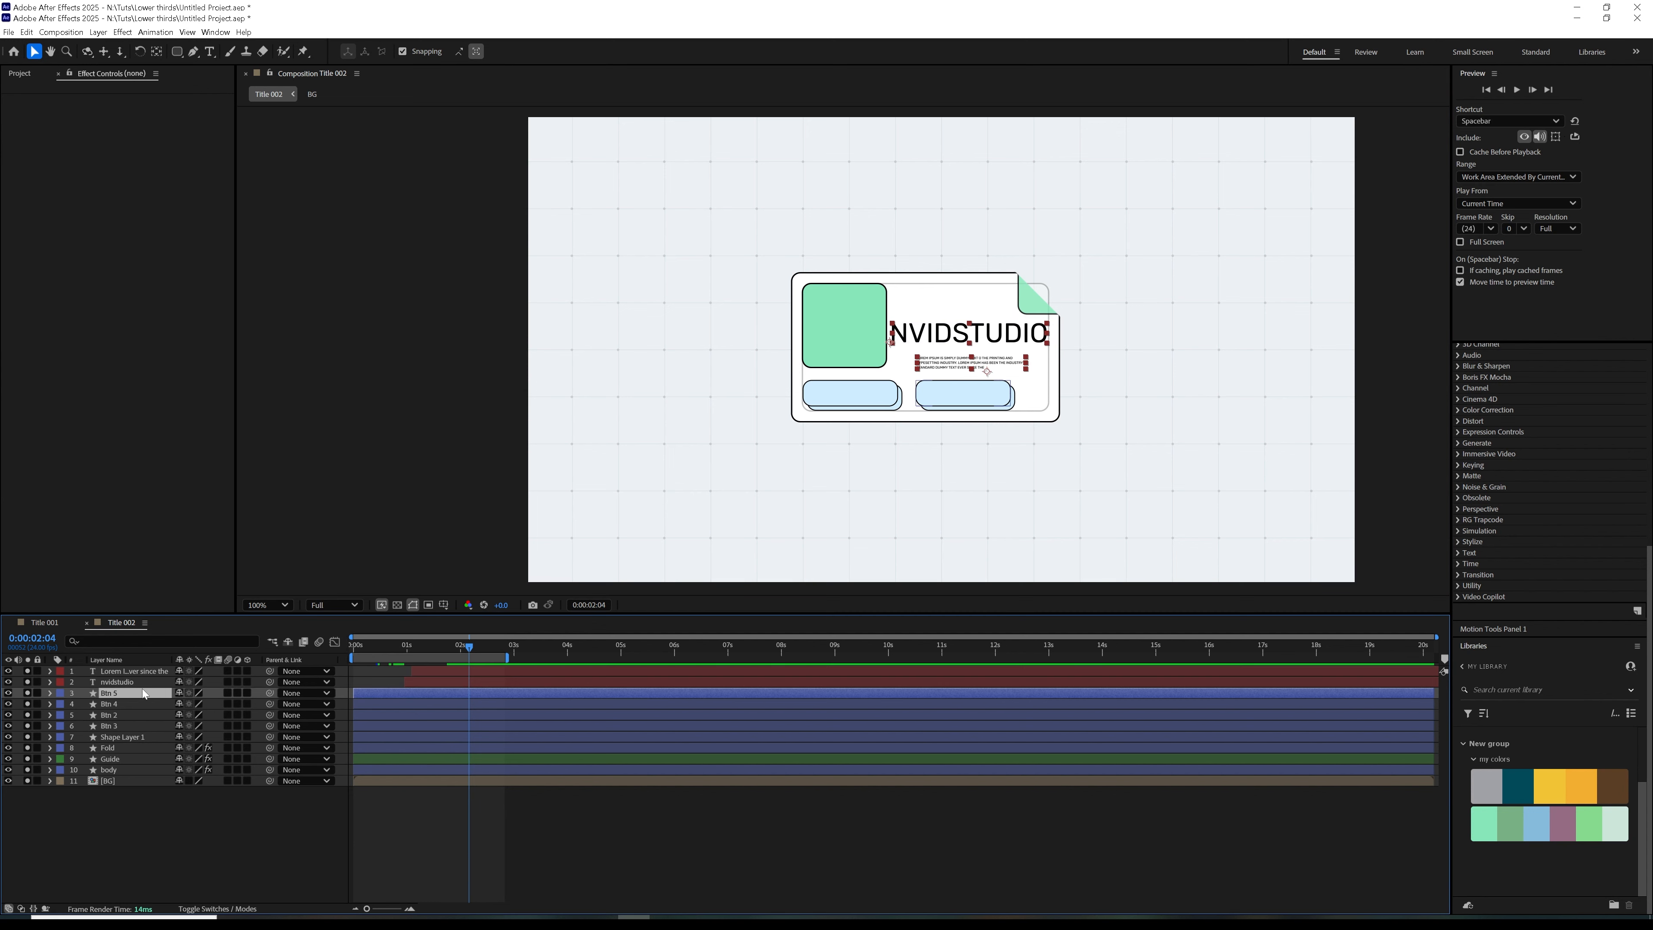
{"action": "key", "text": "s"}
{"action": "left_click", "coordinate": [156, 682]}
{"action": "key", "text": "s"}
{"action": "left_click", "coordinate": [156, 671]}
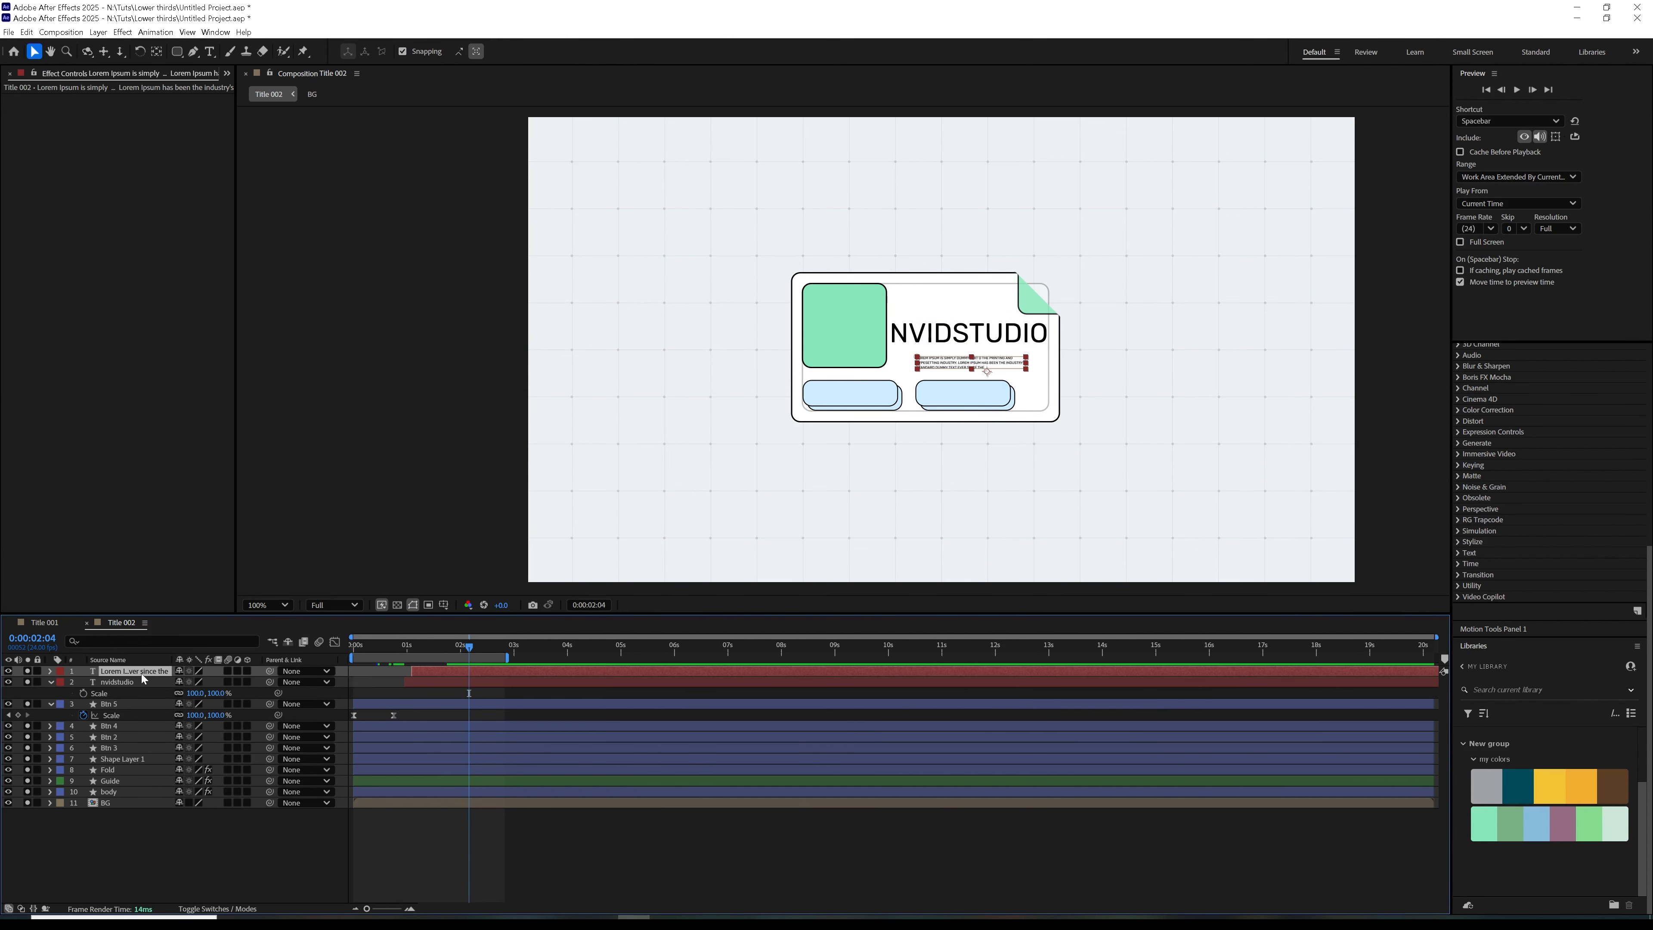
{"action": "key", "text": "s"}
{"action": "left_click", "coordinate": [123, 694]}
{"action": "key", "text": "s"}
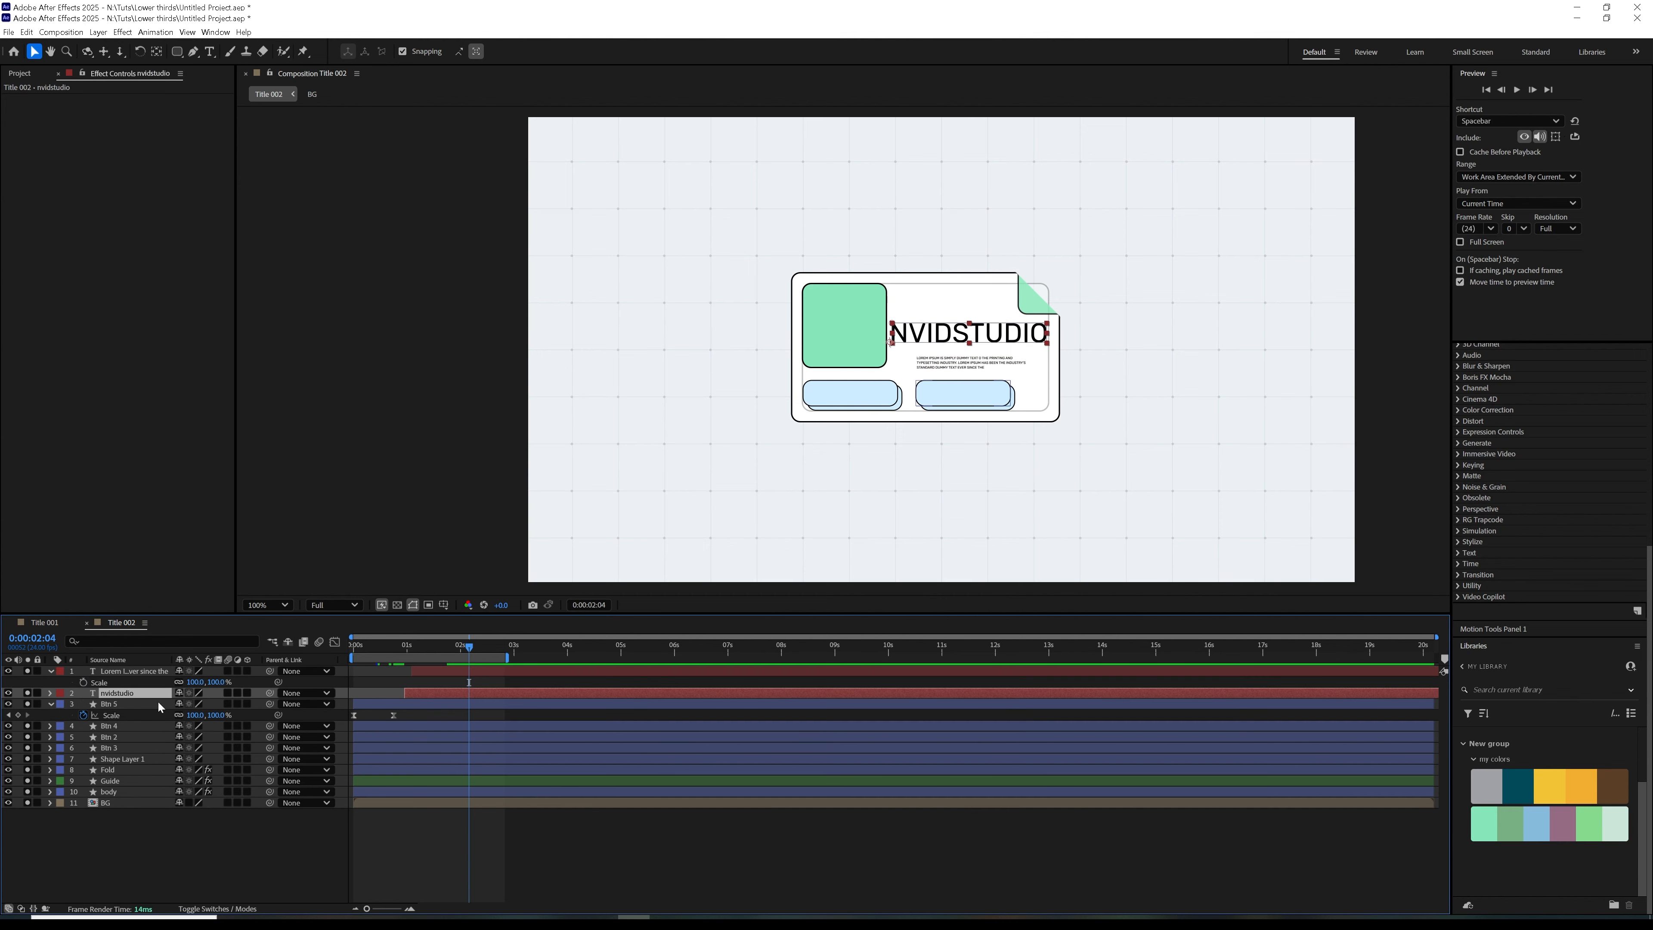
{"action": "key", "text": "s"}
{"action": "left_click_drag", "start_coordinate": [195, 704], "coordinate": [173, 706]}
{"action": "left_click_drag", "start_coordinate": [973, 334], "coordinate": [979, 331]}
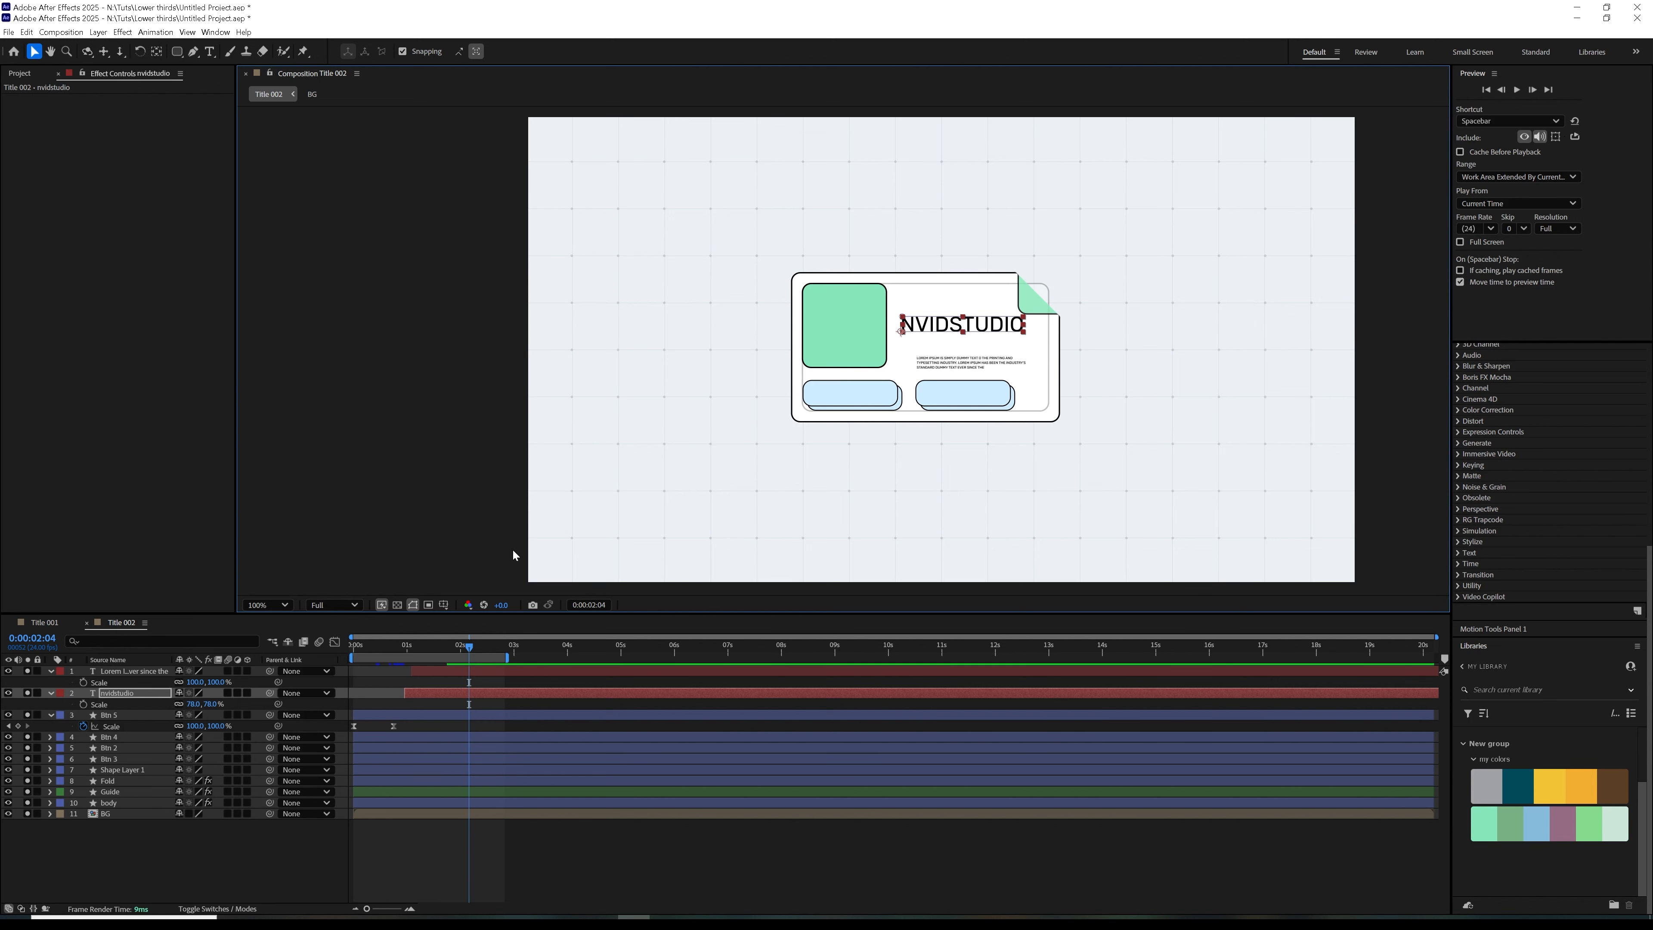
{"action": "left_click_drag", "start_coordinate": [961, 366], "coordinate": [947, 352]}
{"action": "left_click", "coordinate": [560, 893]}
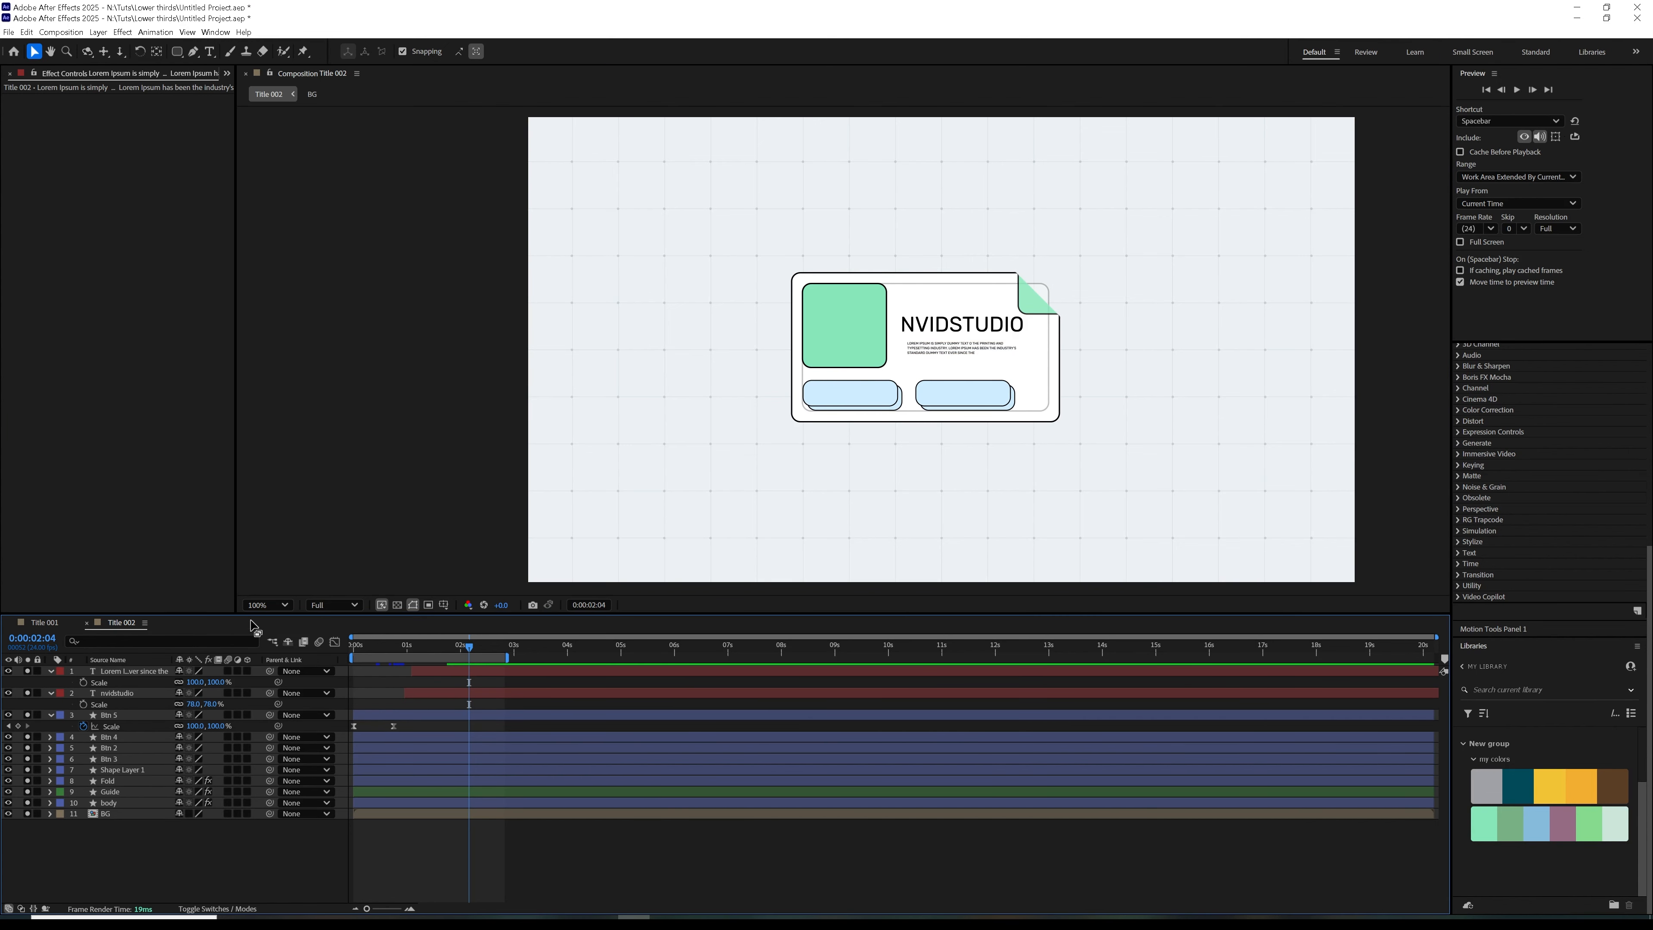
Copy the subscribe and Like text layers from Title 001 into Title 002 and move them onto the right-hand button
{"action": "left_click", "coordinate": [45, 623]}
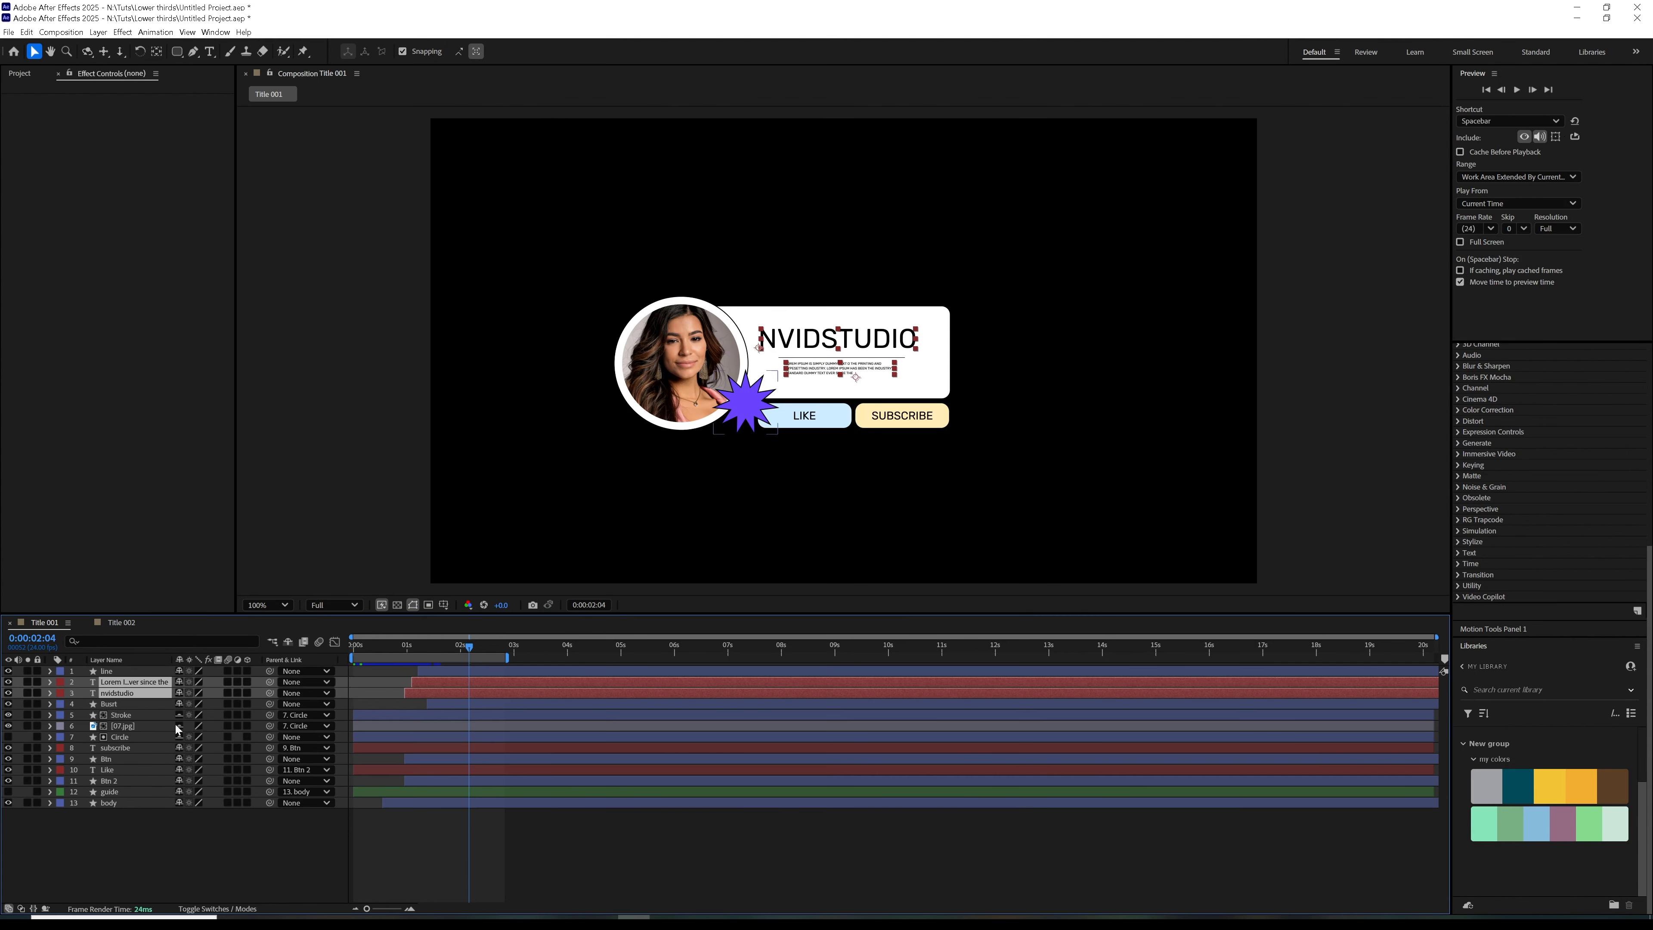
{"action": "left_click", "coordinate": [116, 750]}
{"action": "left_click", "coordinate": [114, 772], "text": "ctrl"}
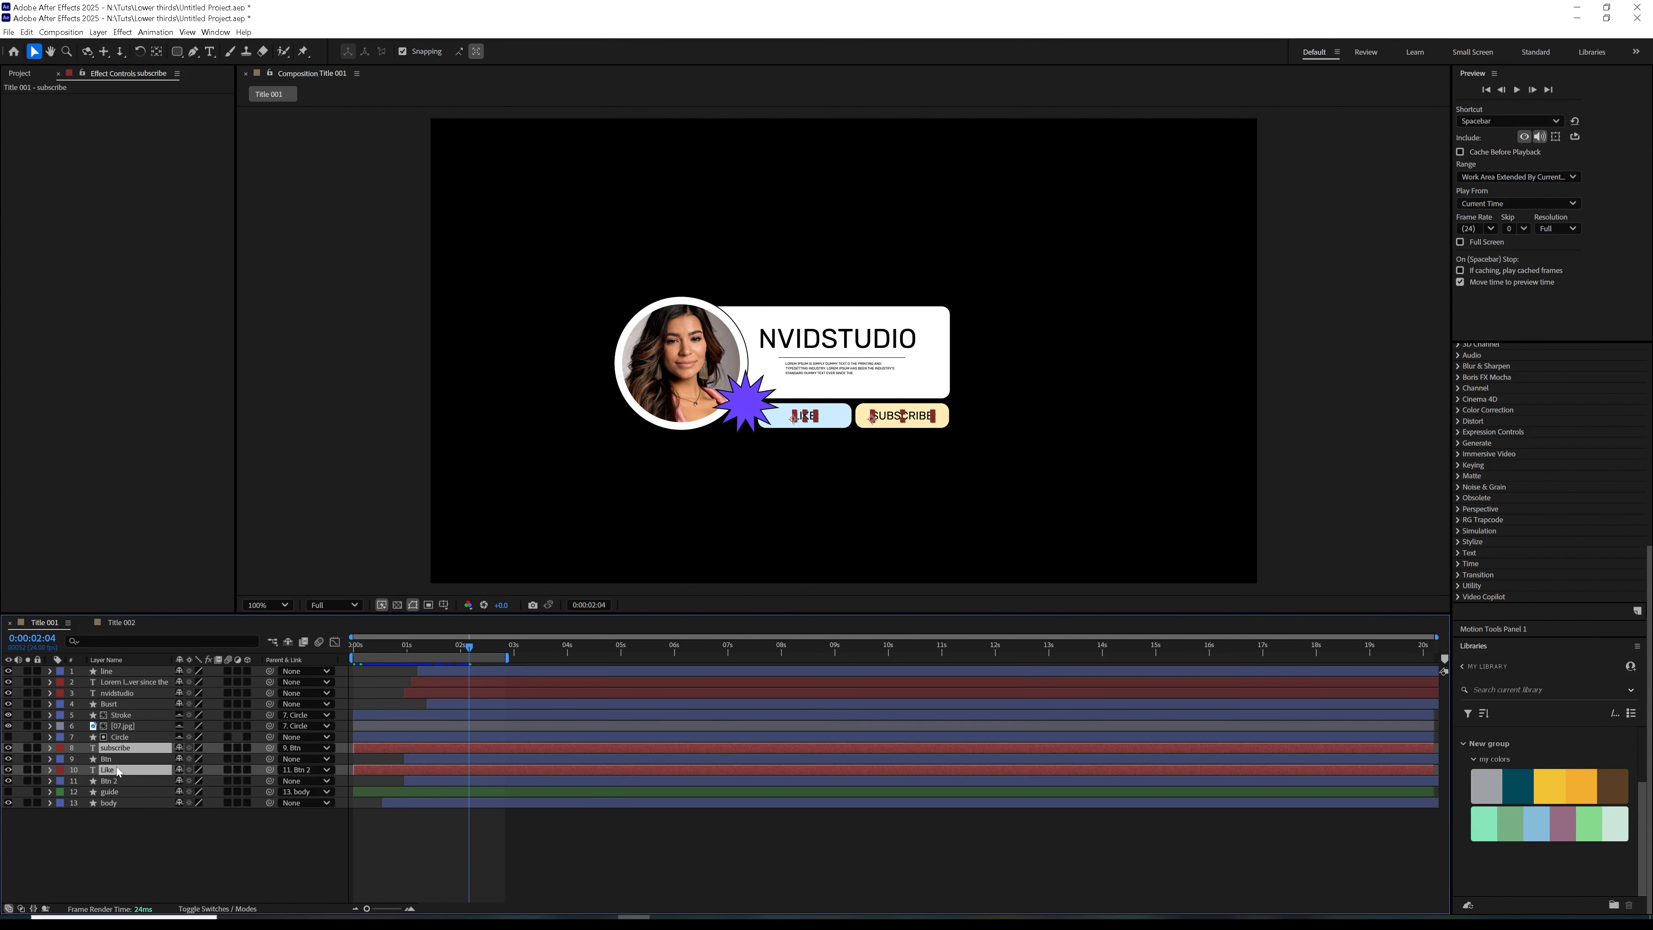
{"action": "left_click", "coordinate": [121, 622]}
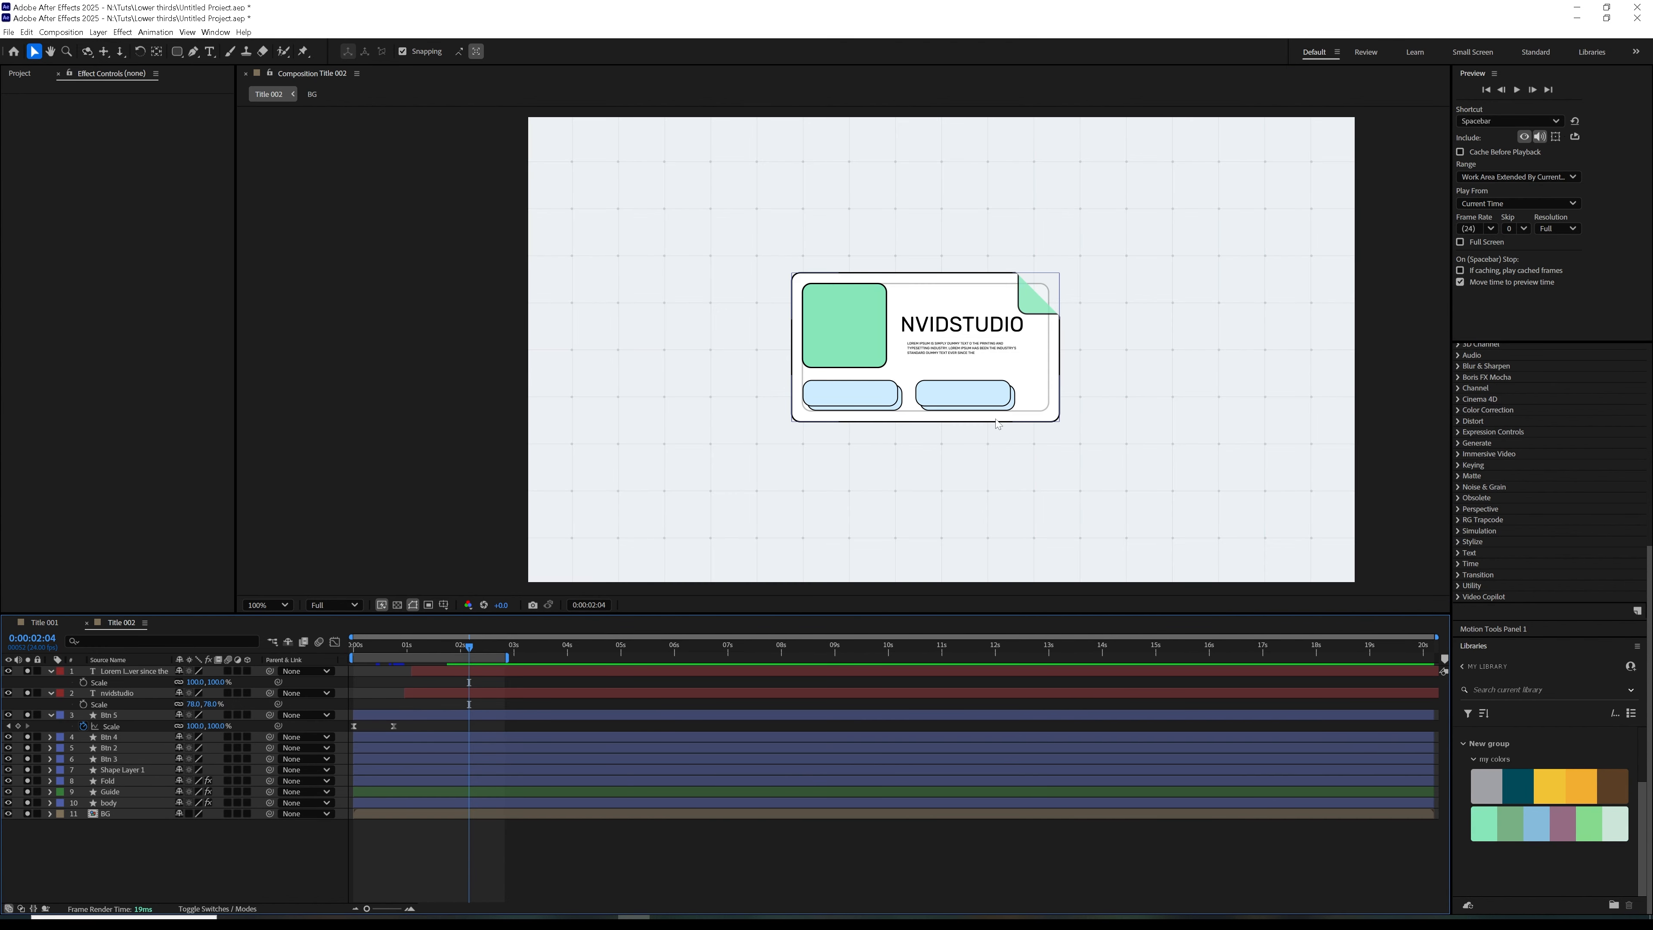
{"action": "key", "text": "ctrl+v"}
{"action": "left_click_drag", "start_coordinate": [598, 187], "coordinate": [963, 394]}
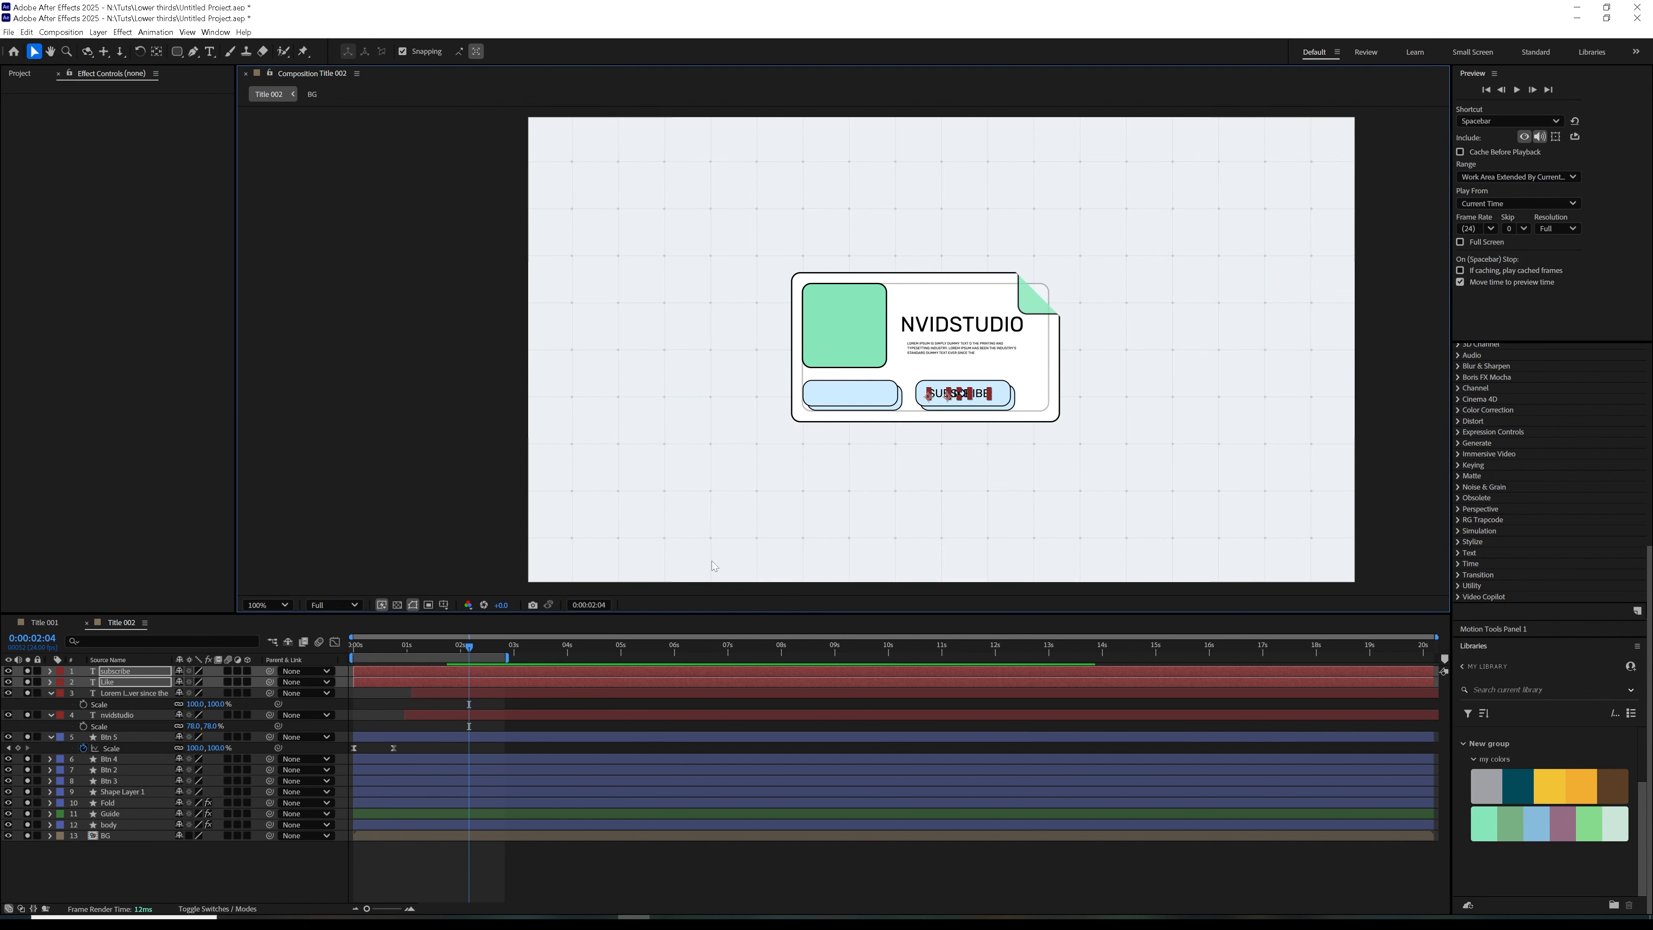
Move the LIKE text onto the left-hand button and center both the LIKE and SUBSCRIBE labels on their buttons
{"action": "left_click", "coordinate": [1122, 439]}
{"action": "key", "text": "period"}
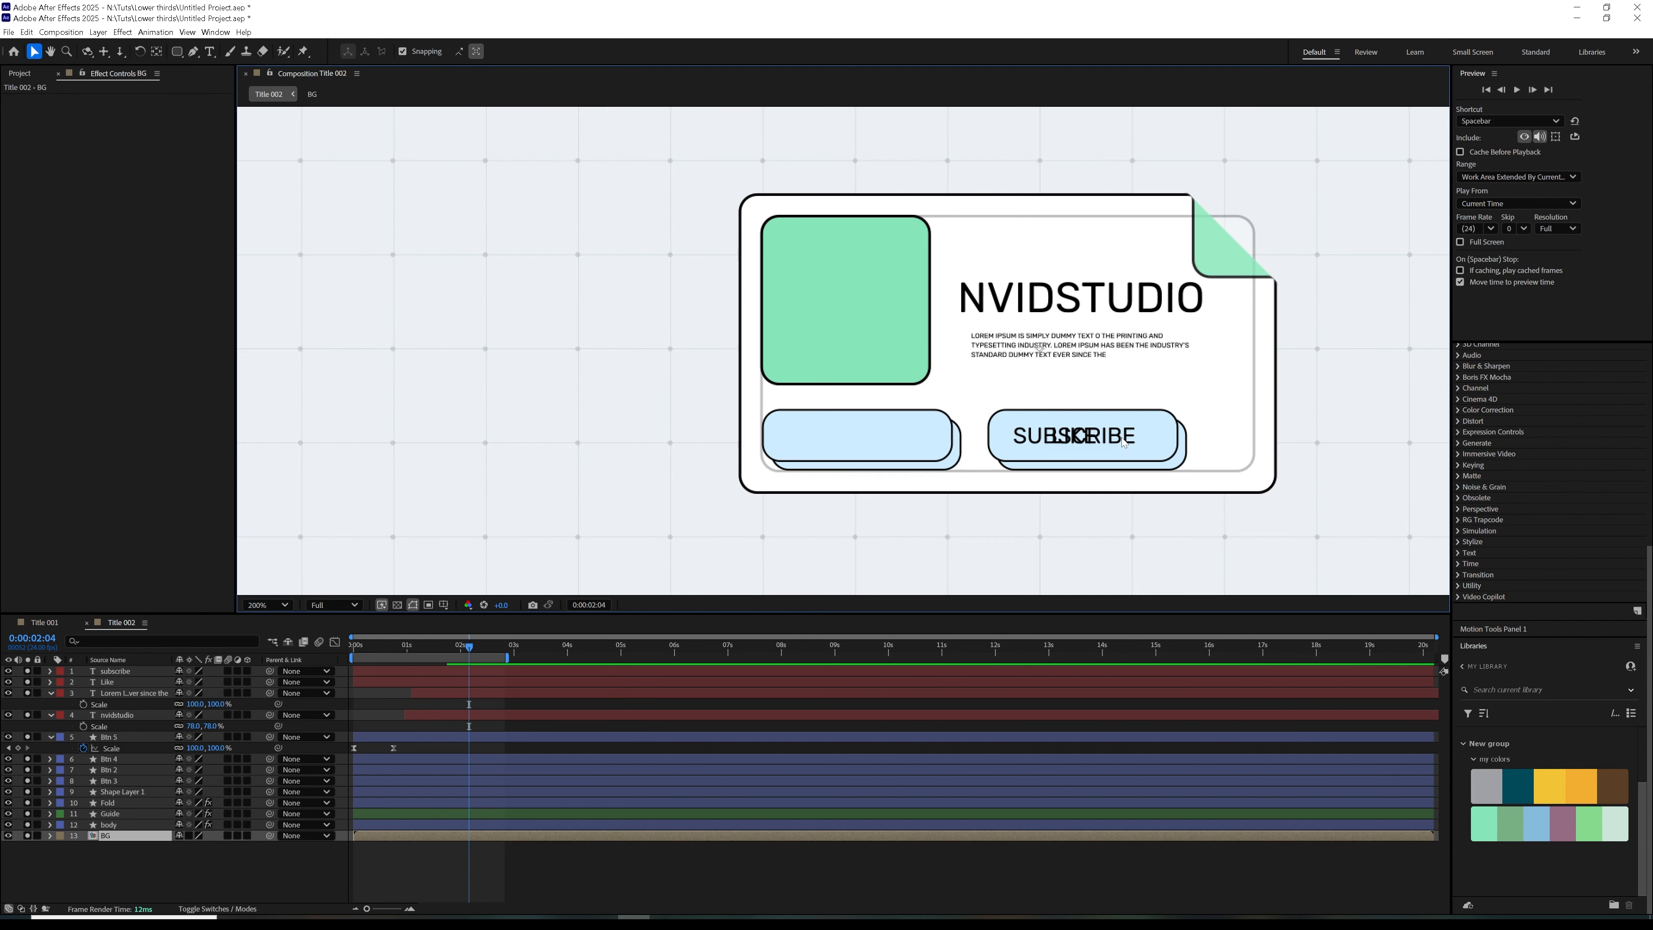
{"action": "left_click", "coordinate": [133, 682]}
{"action": "left_click_drag", "start_coordinate": [1074, 446], "coordinate": [850, 446]}
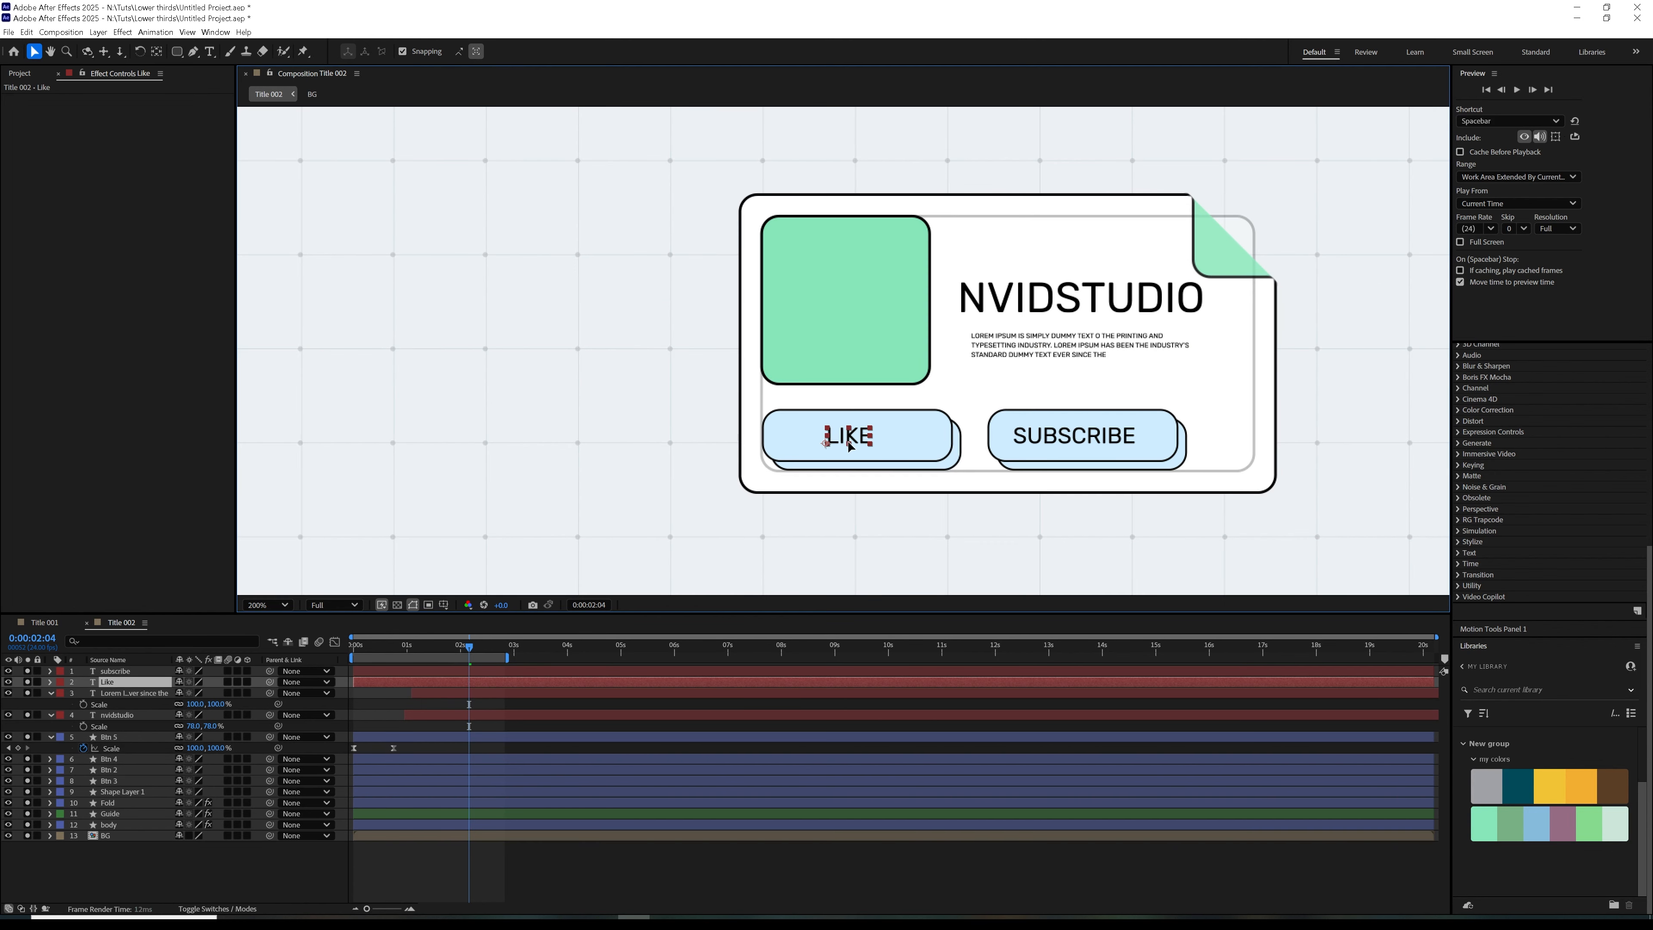
{"action": "left_click", "coordinate": [1115, 436]}
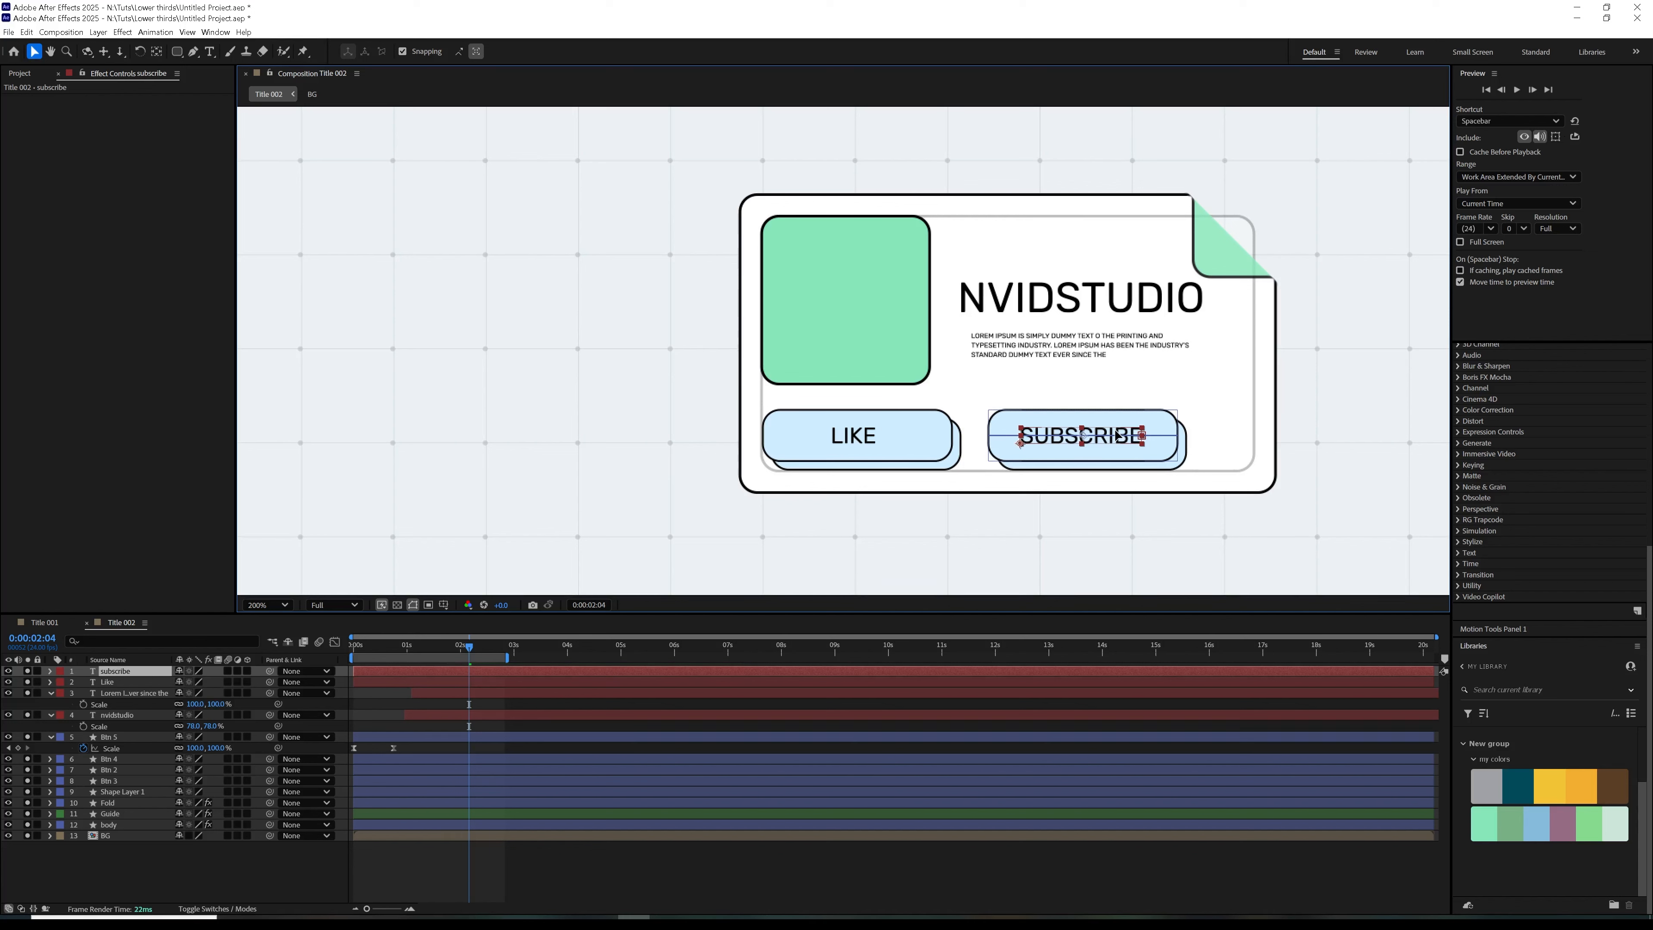
{"action": "left_click", "coordinate": [849, 435]}
{"action": "left_click_drag", "start_coordinate": [850, 435], "coordinate": [841, 445]}
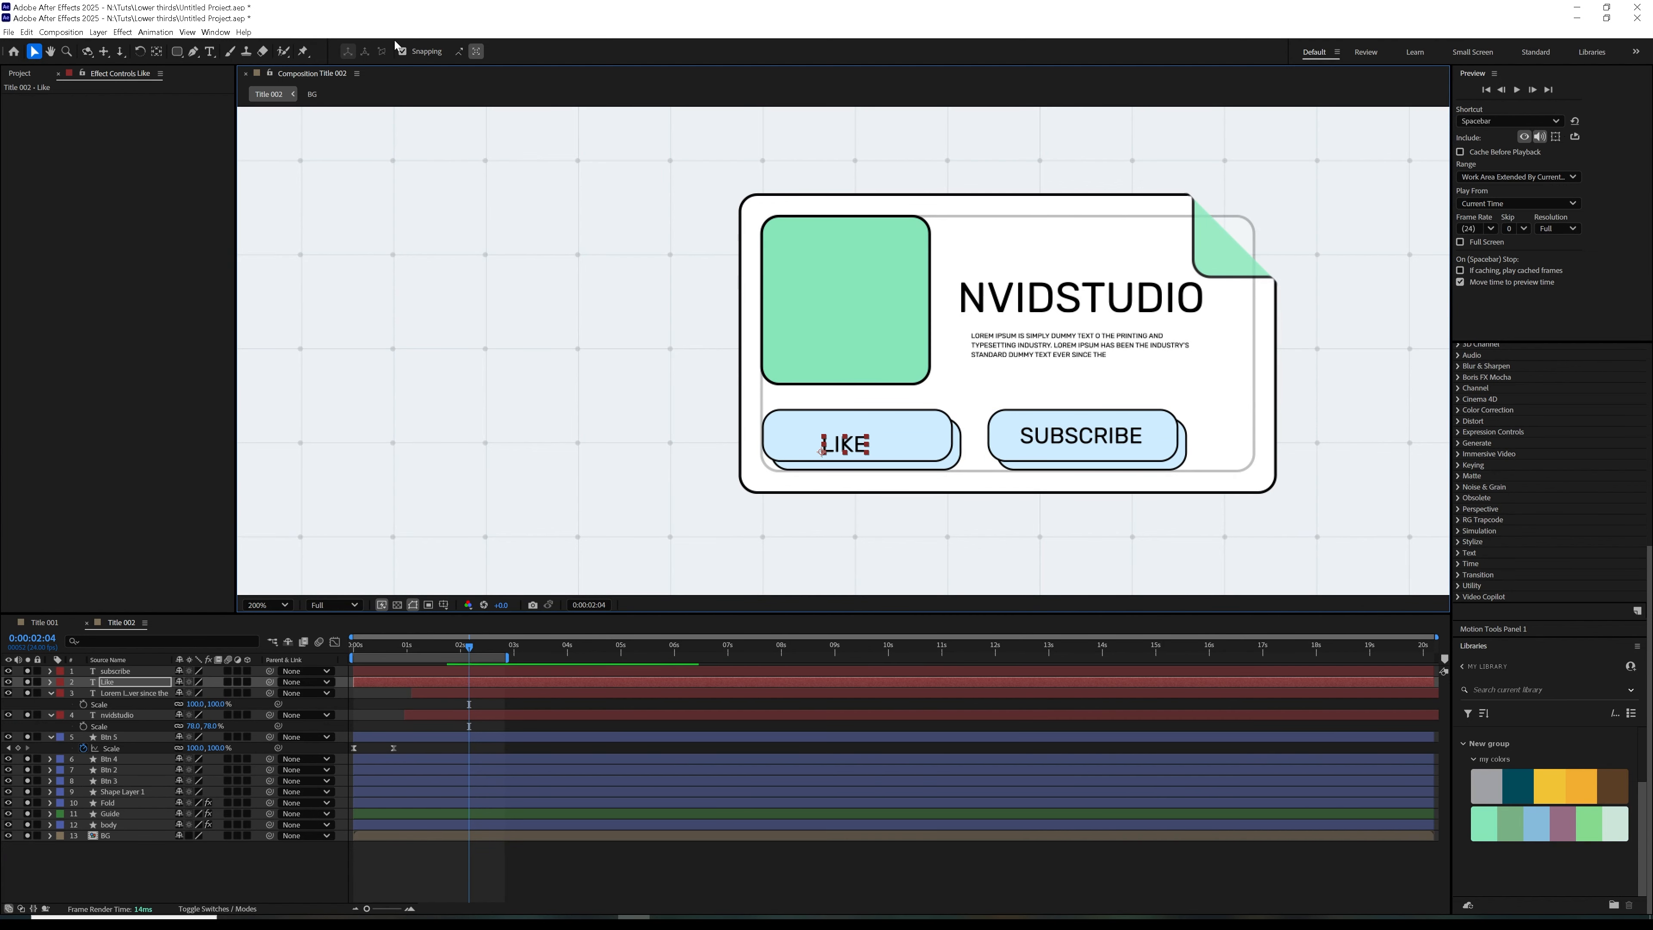
{"action": "left_click_drag", "start_coordinate": [852, 450], "coordinate": [866, 440]}
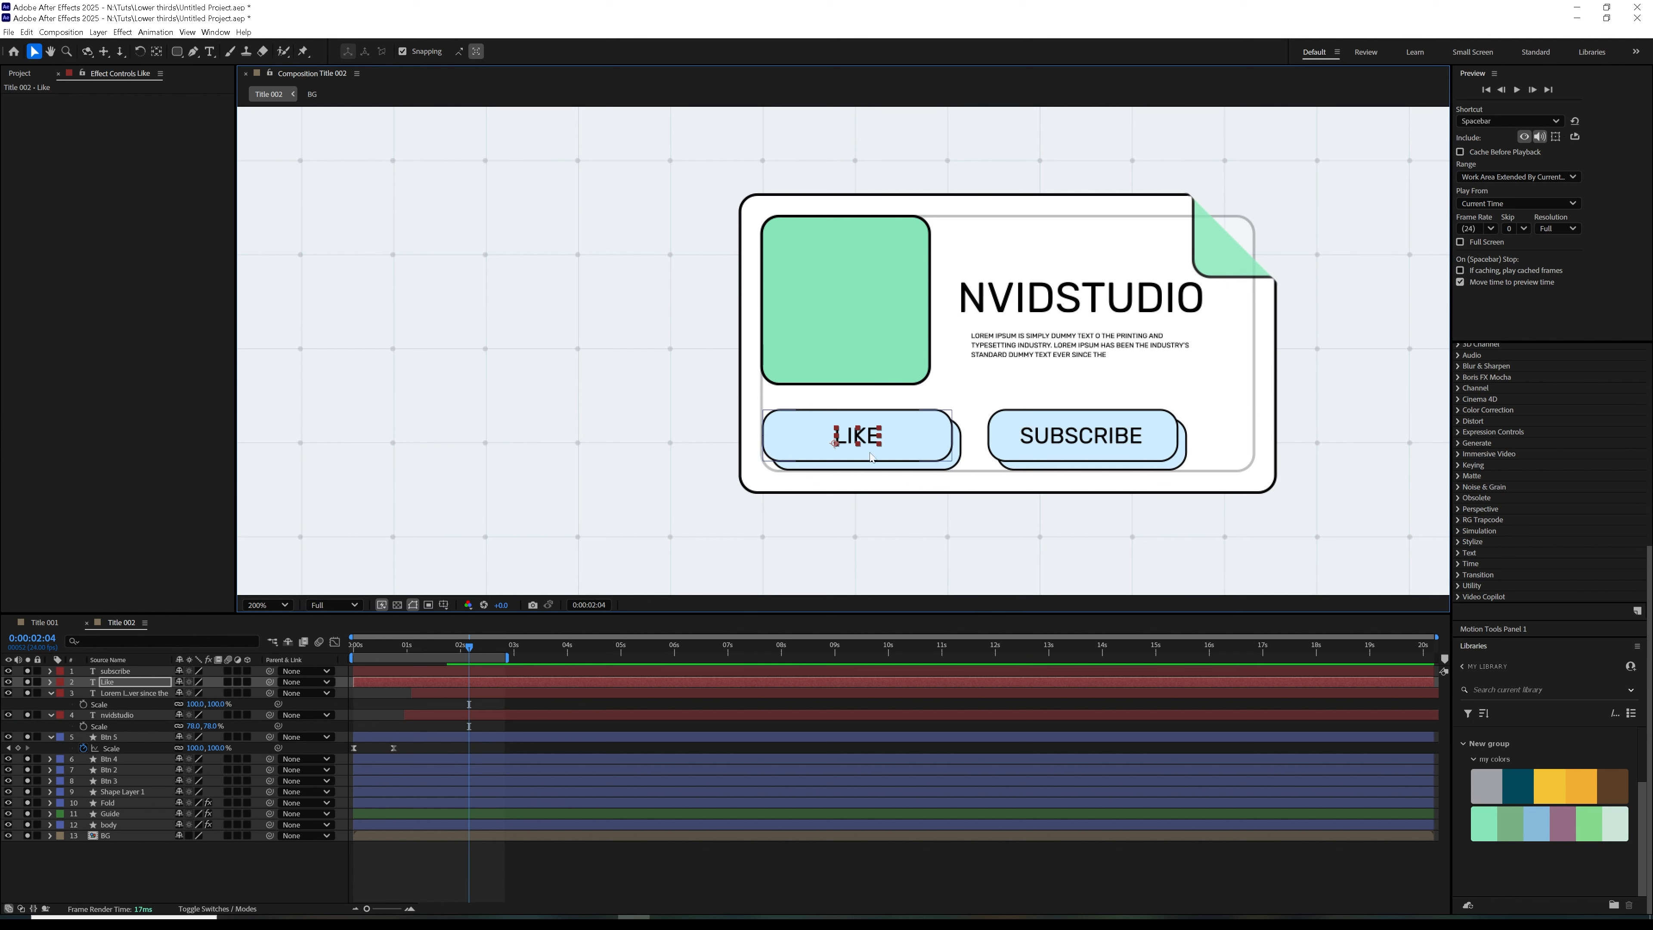
{"action": "scroll", "coordinate": [836, 360], "scroll_direction": "down", "scroll_amount": 2}
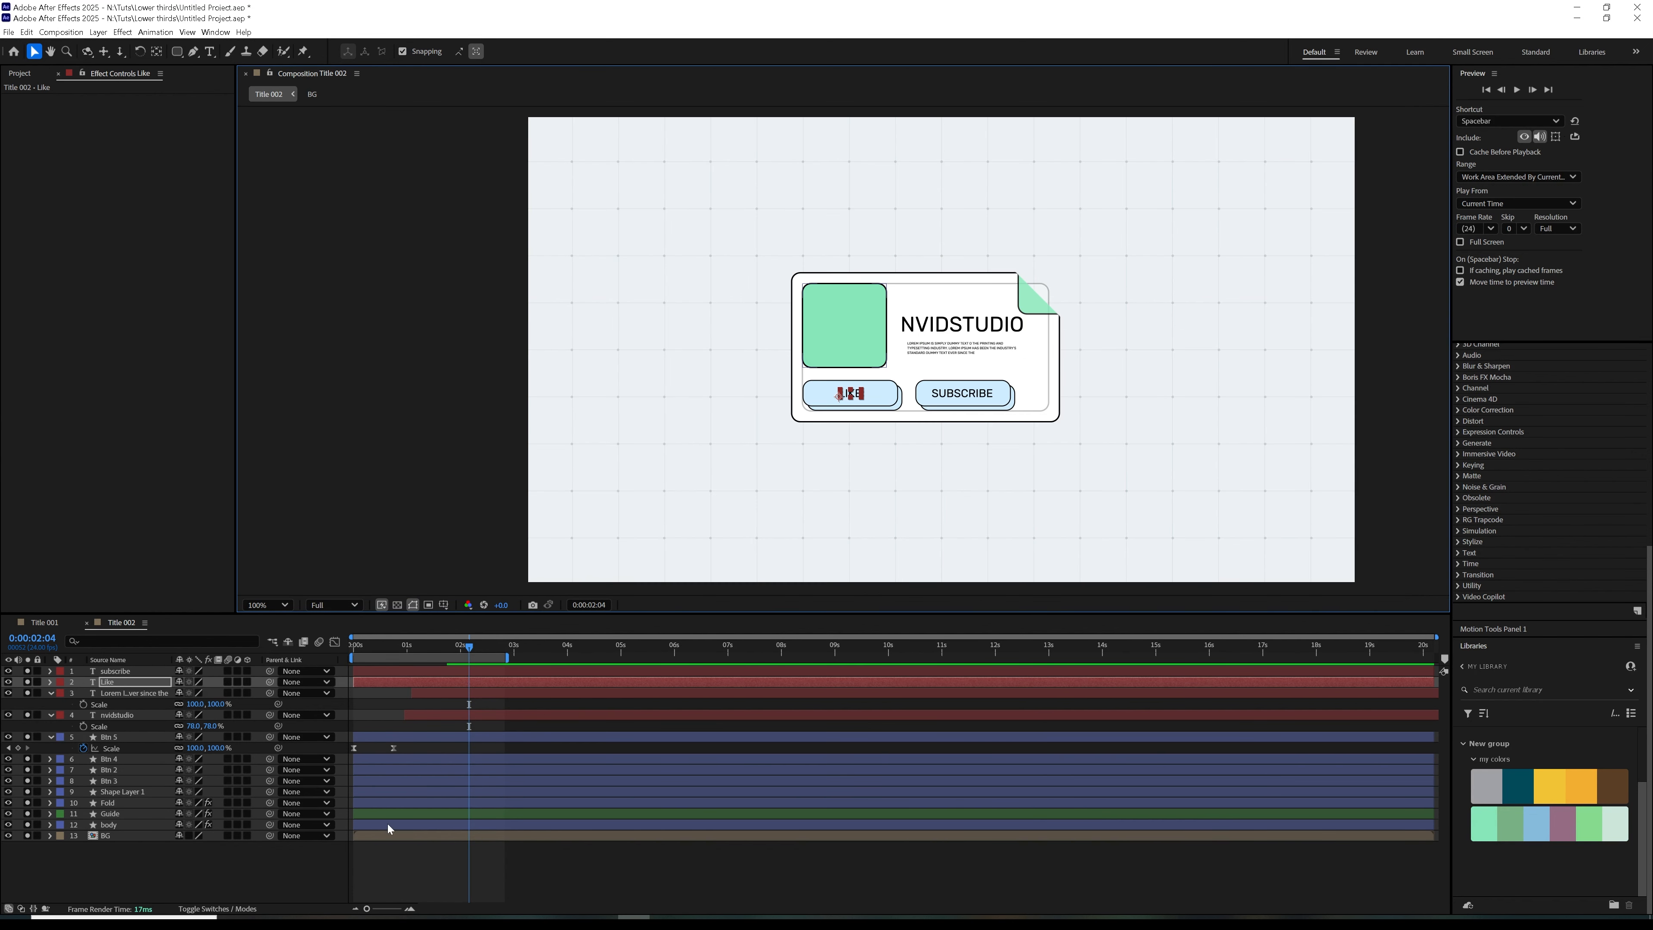
{"action": "left_click", "coordinate": [111, 759]}
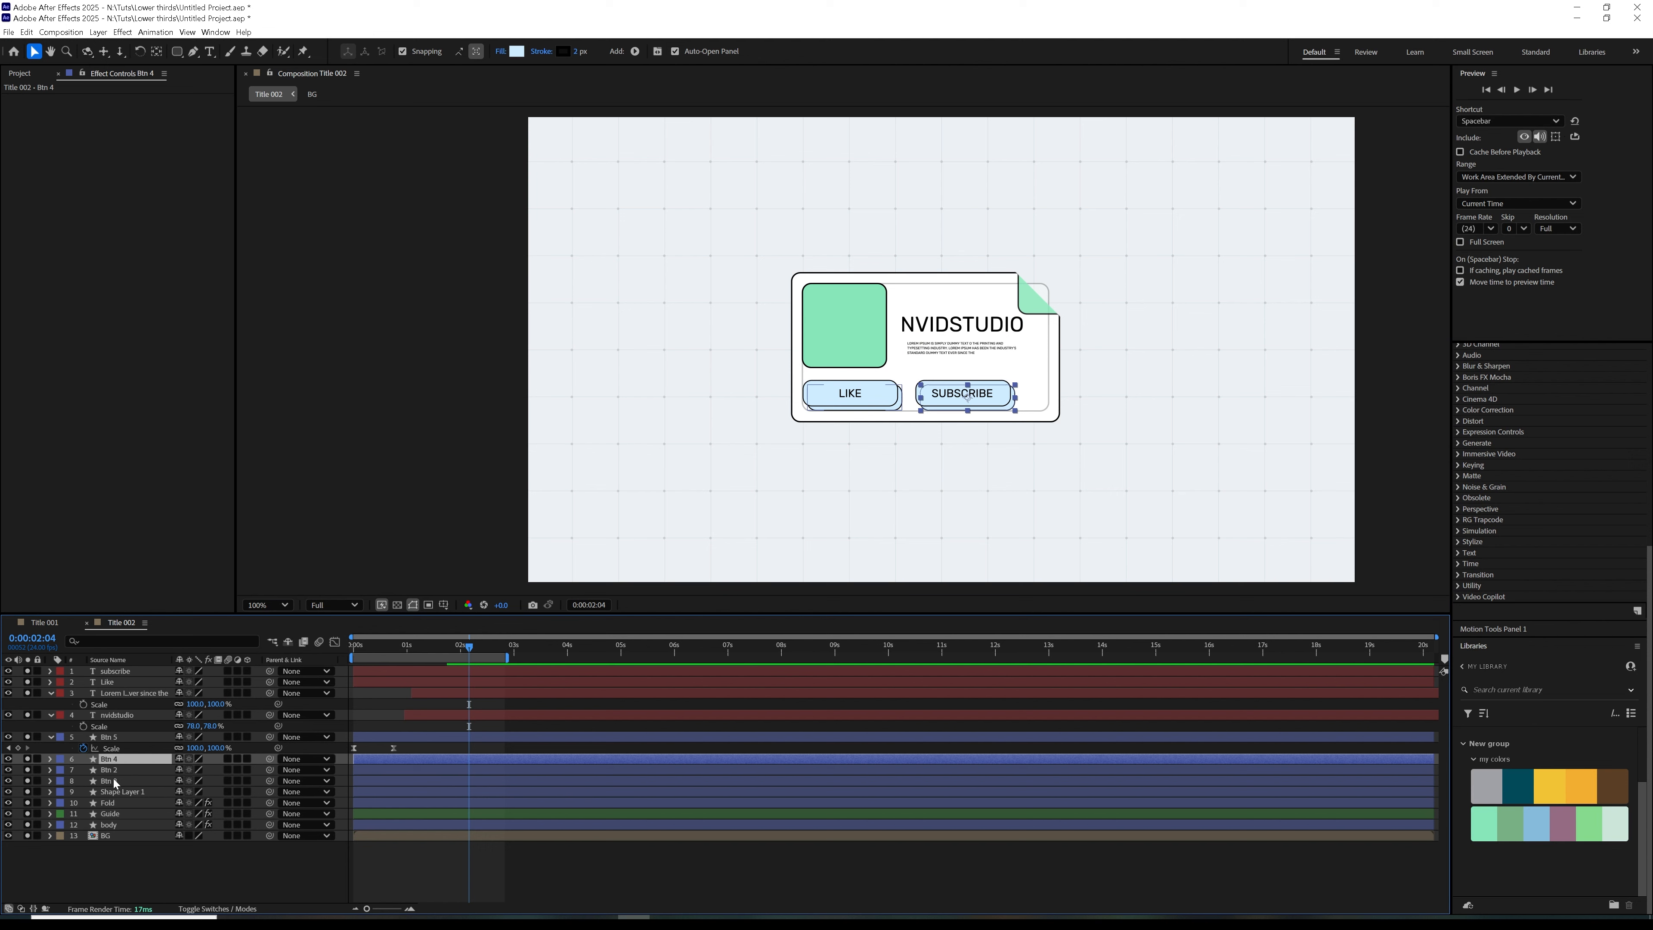
{"action": "left_click", "coordinate": [125, 770]}
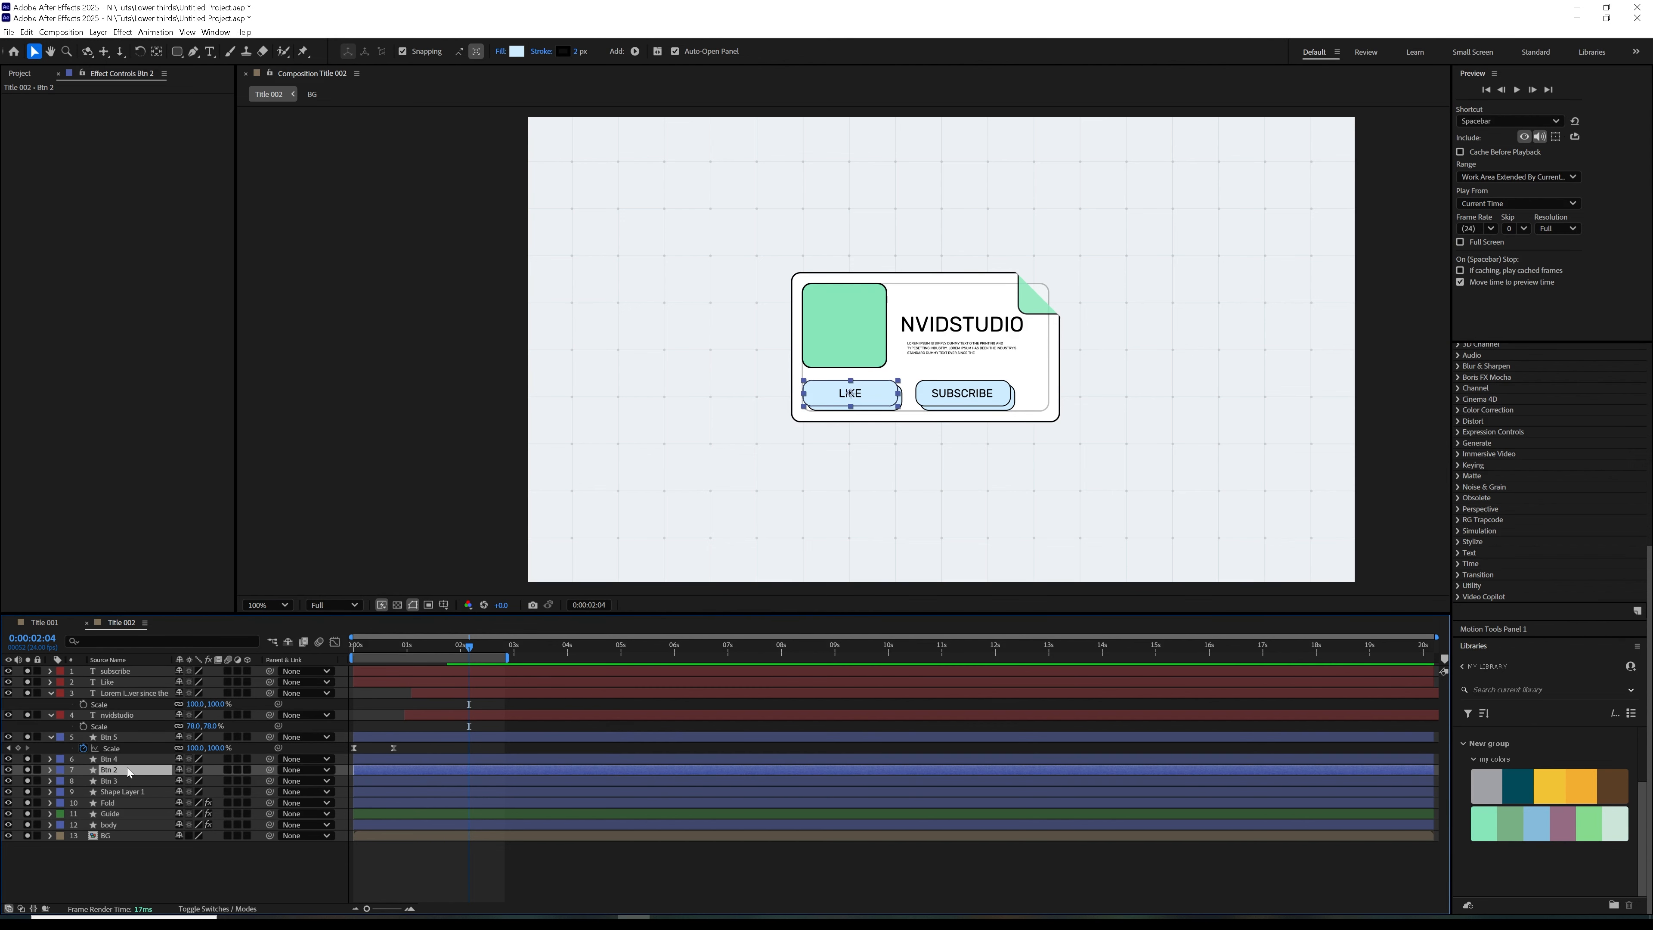
{"action": "left_click", "coordinate": [121, 759]}
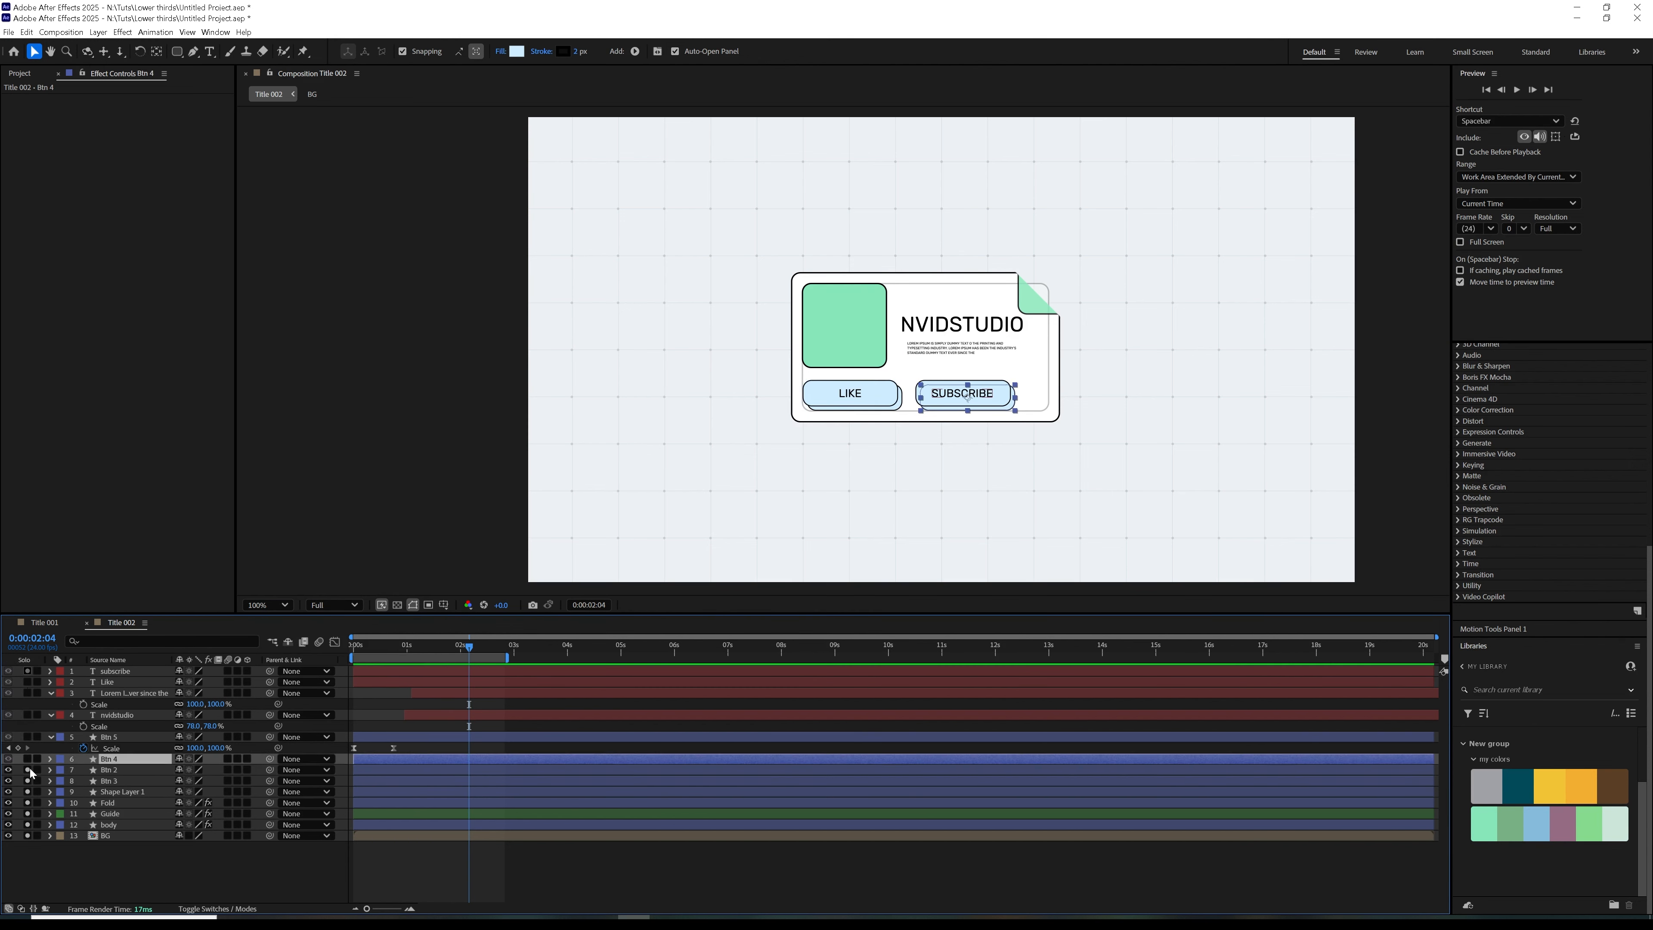
{"action": "left_click", "coordinate": [367, 648]}
{"action": "left_click_drag", "start_coordinate": [381, 651], "coordinate": [434, 694]}
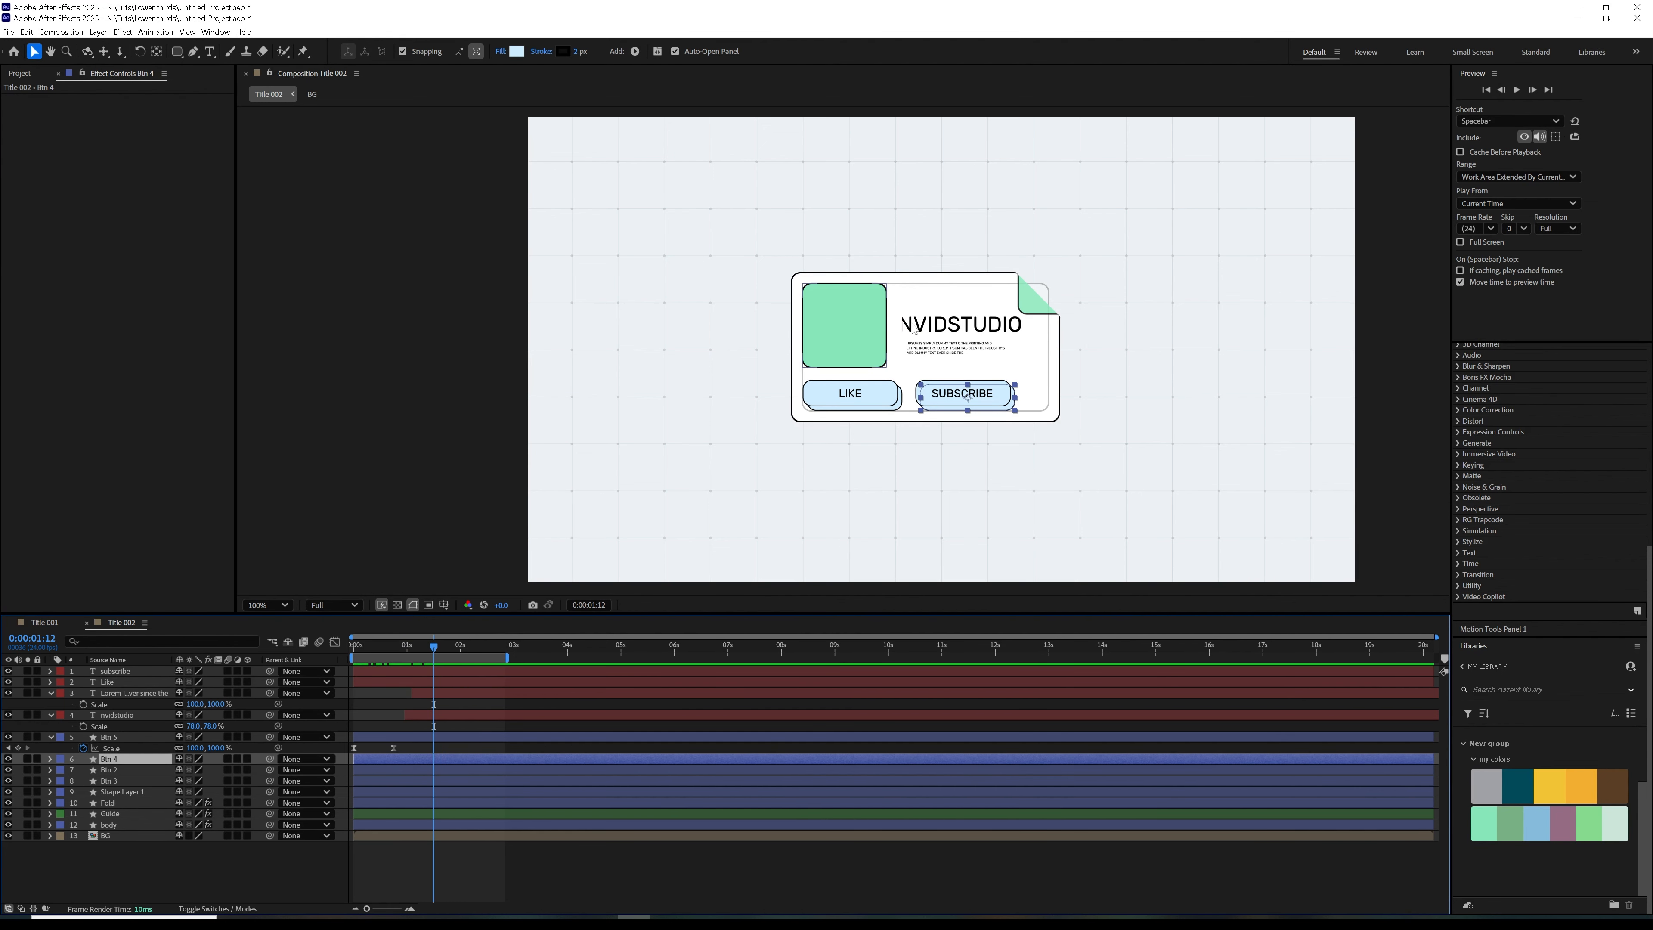
Rename the green square's shape layer as Matte
{"action": "key", "text": "period"}
{"action": "left_click", "coordinate": [891, 289]}
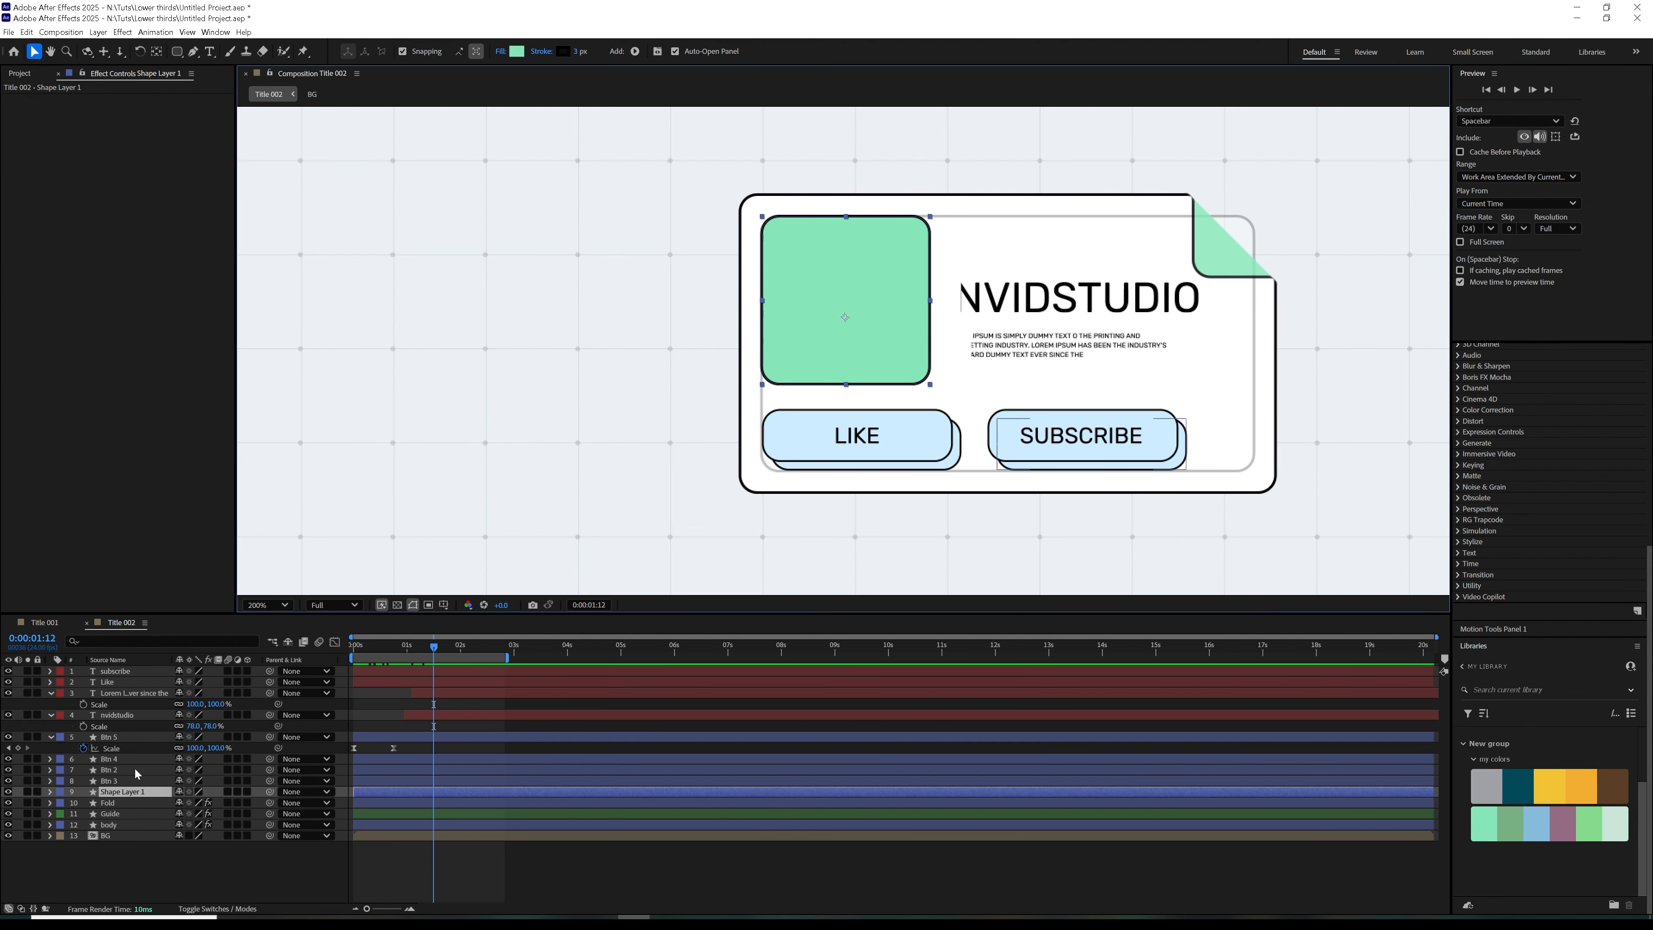
{"action": "key", "text": "Return"}
{"action": "type", "text": "M"}
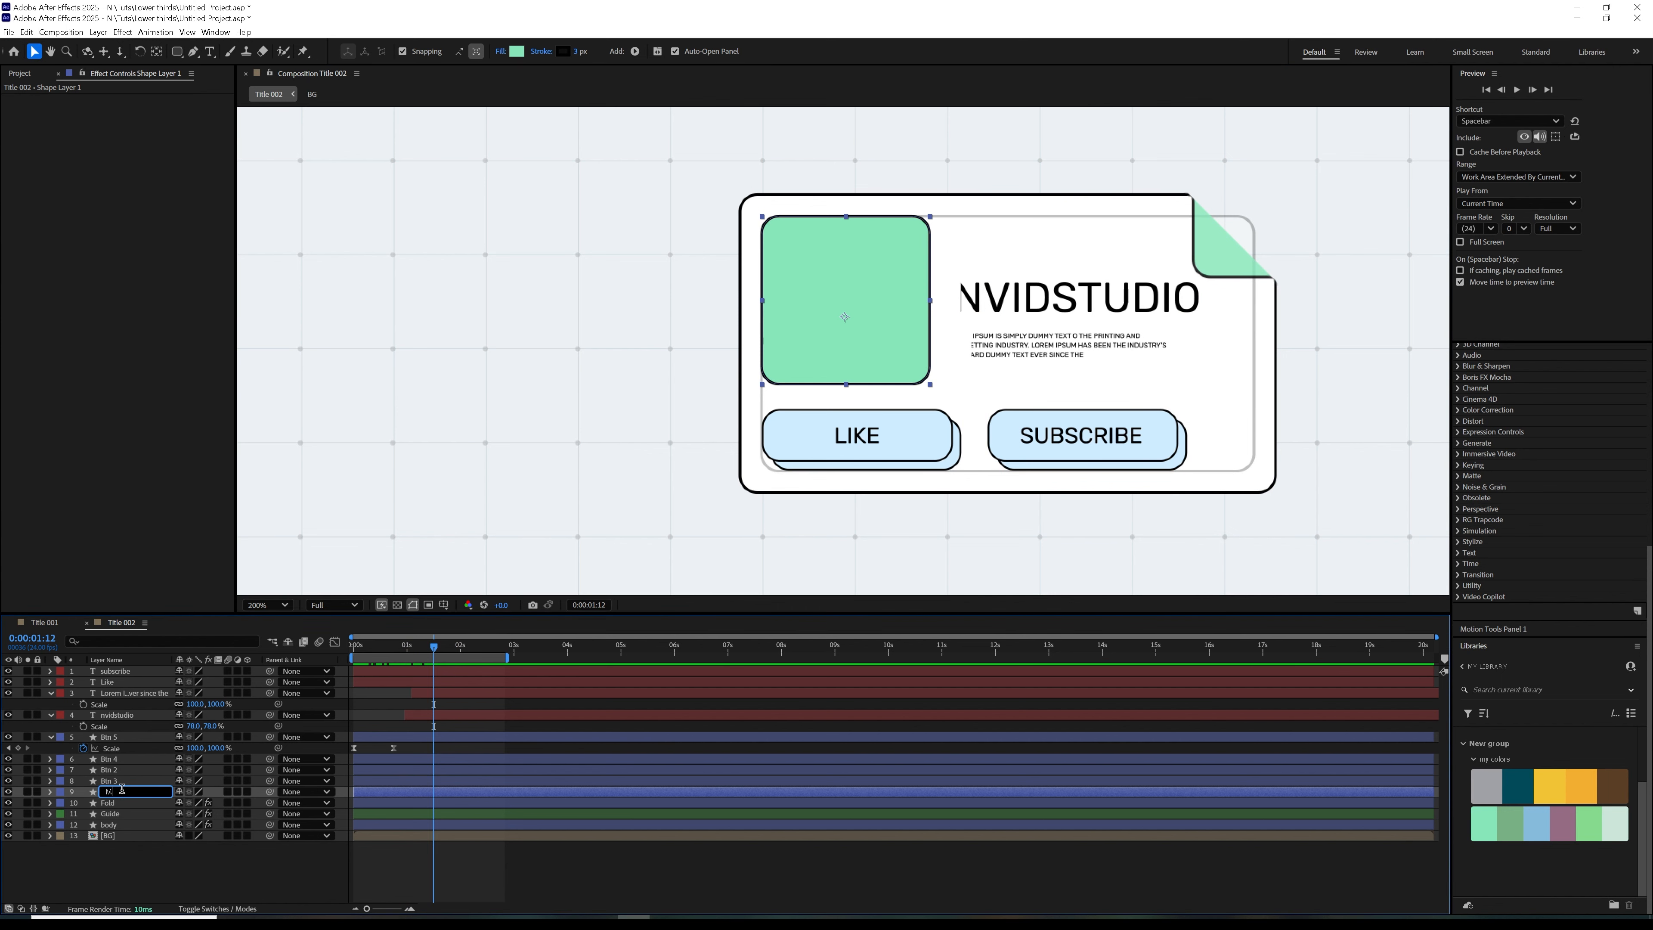
{"action": "type", "text": "atte"}
{"action": "key", "text": "Return"}
Add the 07.jpg photo to the Title 002 composition, scale it to 13%, and position it over the green square
{"action": "left_click", "coordinate": [11, 73]}
{"action": "left_click_drag", "start_coordinate": [33, 188], "coordinate": [855, 305]}
{"action": "key", "text": "s"}
{"action": "left_click_drag", "start_coordinate": [199, 681], "coordinate": [167, 704]}
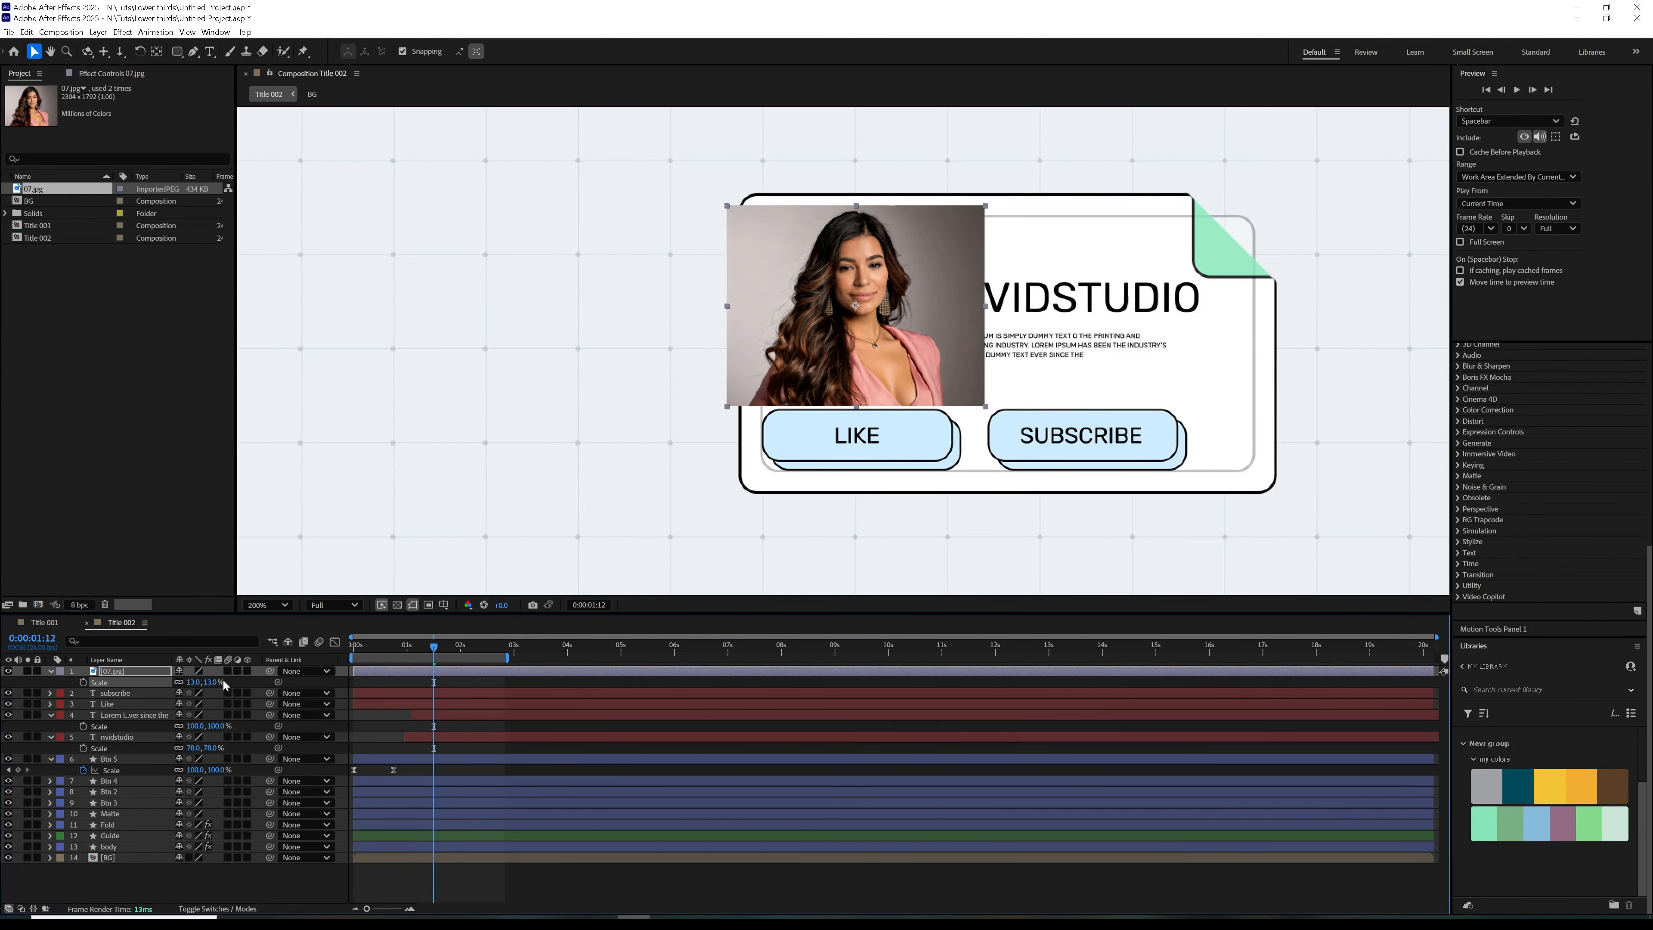
{"action": "left_click_drag", "start_coordinate": [899, 379], "coordinate": [893, 383]}
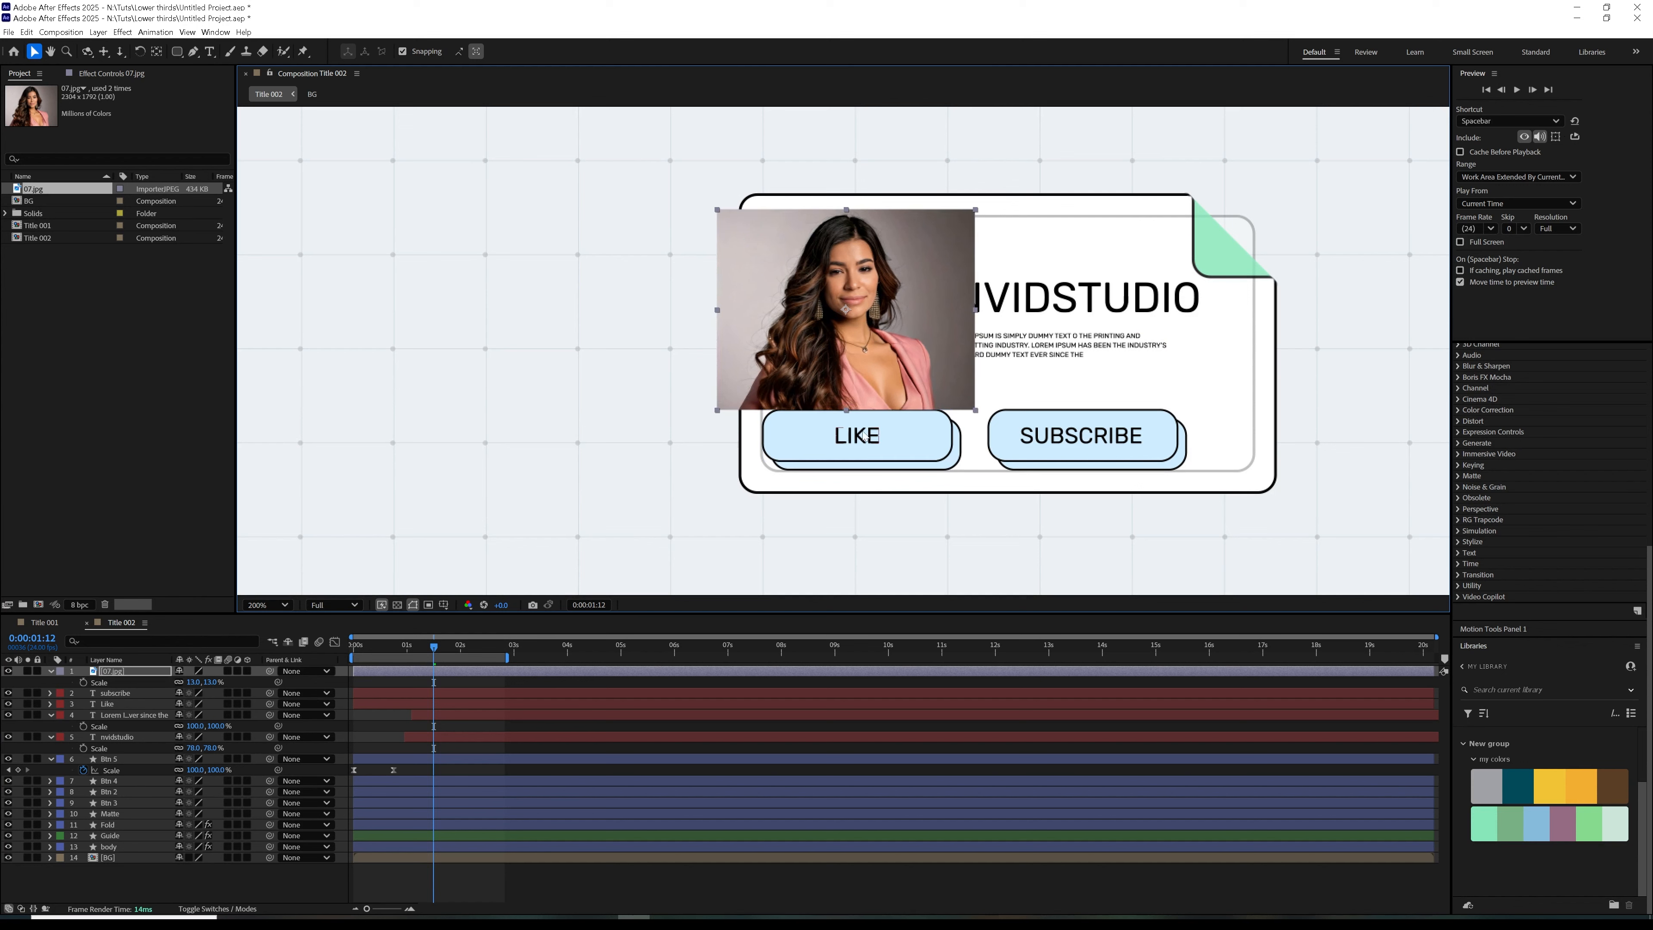
Set the Matte layer as the track matte of the 07.jpg photo
{"action": "left_click", "coordinate": [218, 908]}
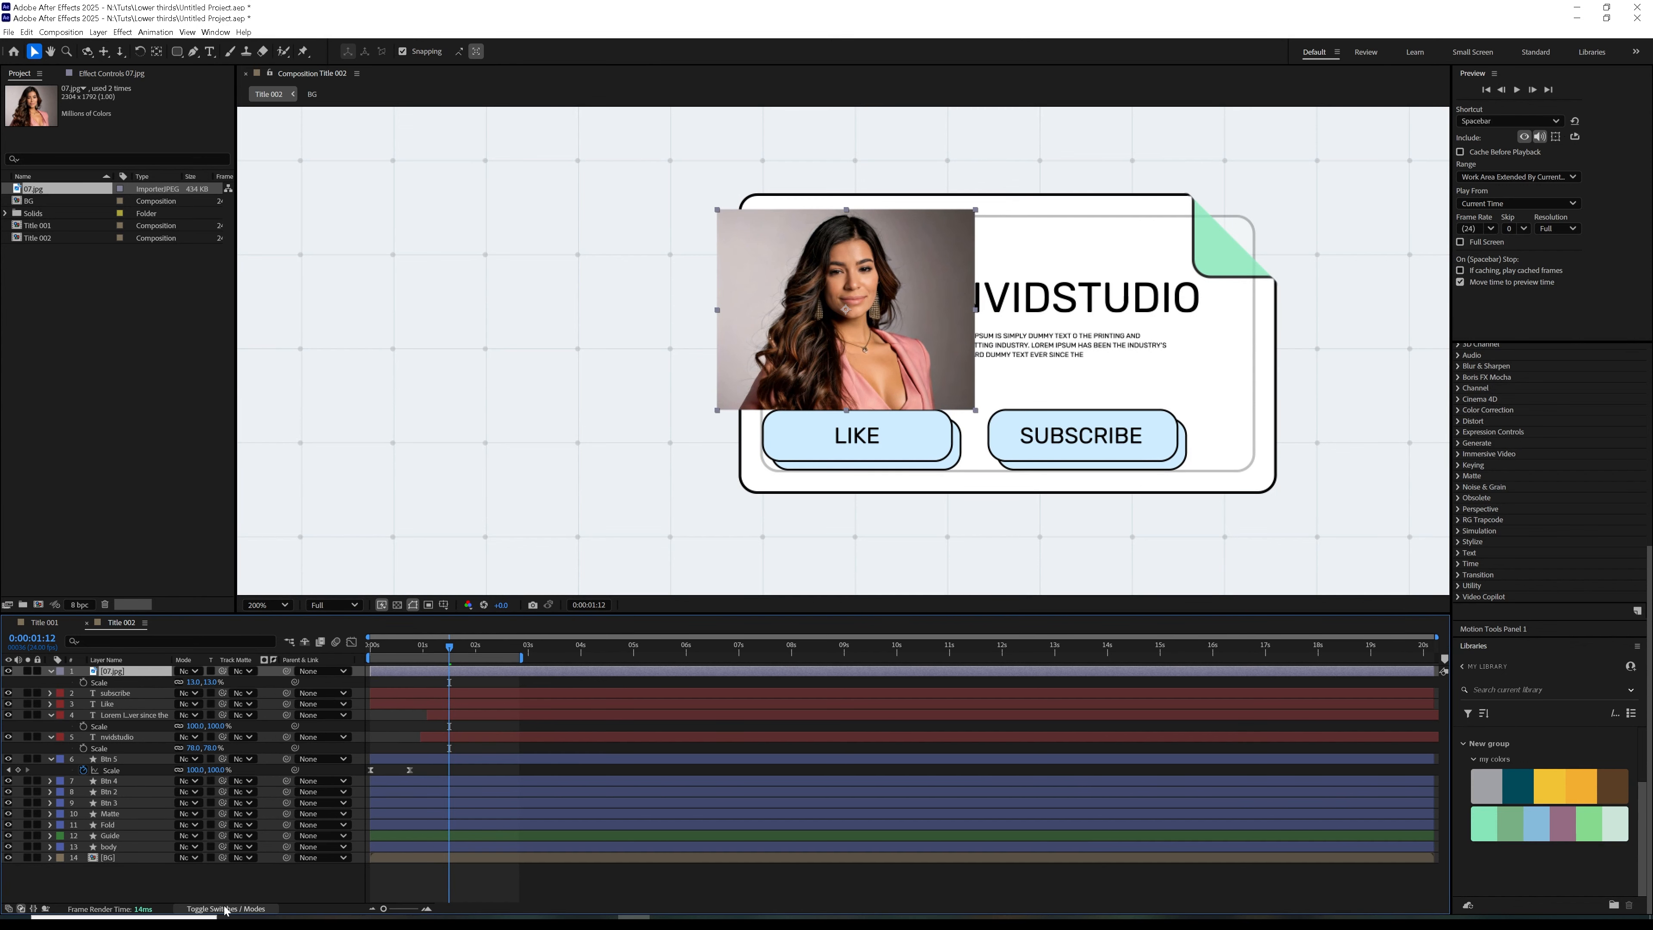
{"action": "left_click", "coordinate": [240, 671]}
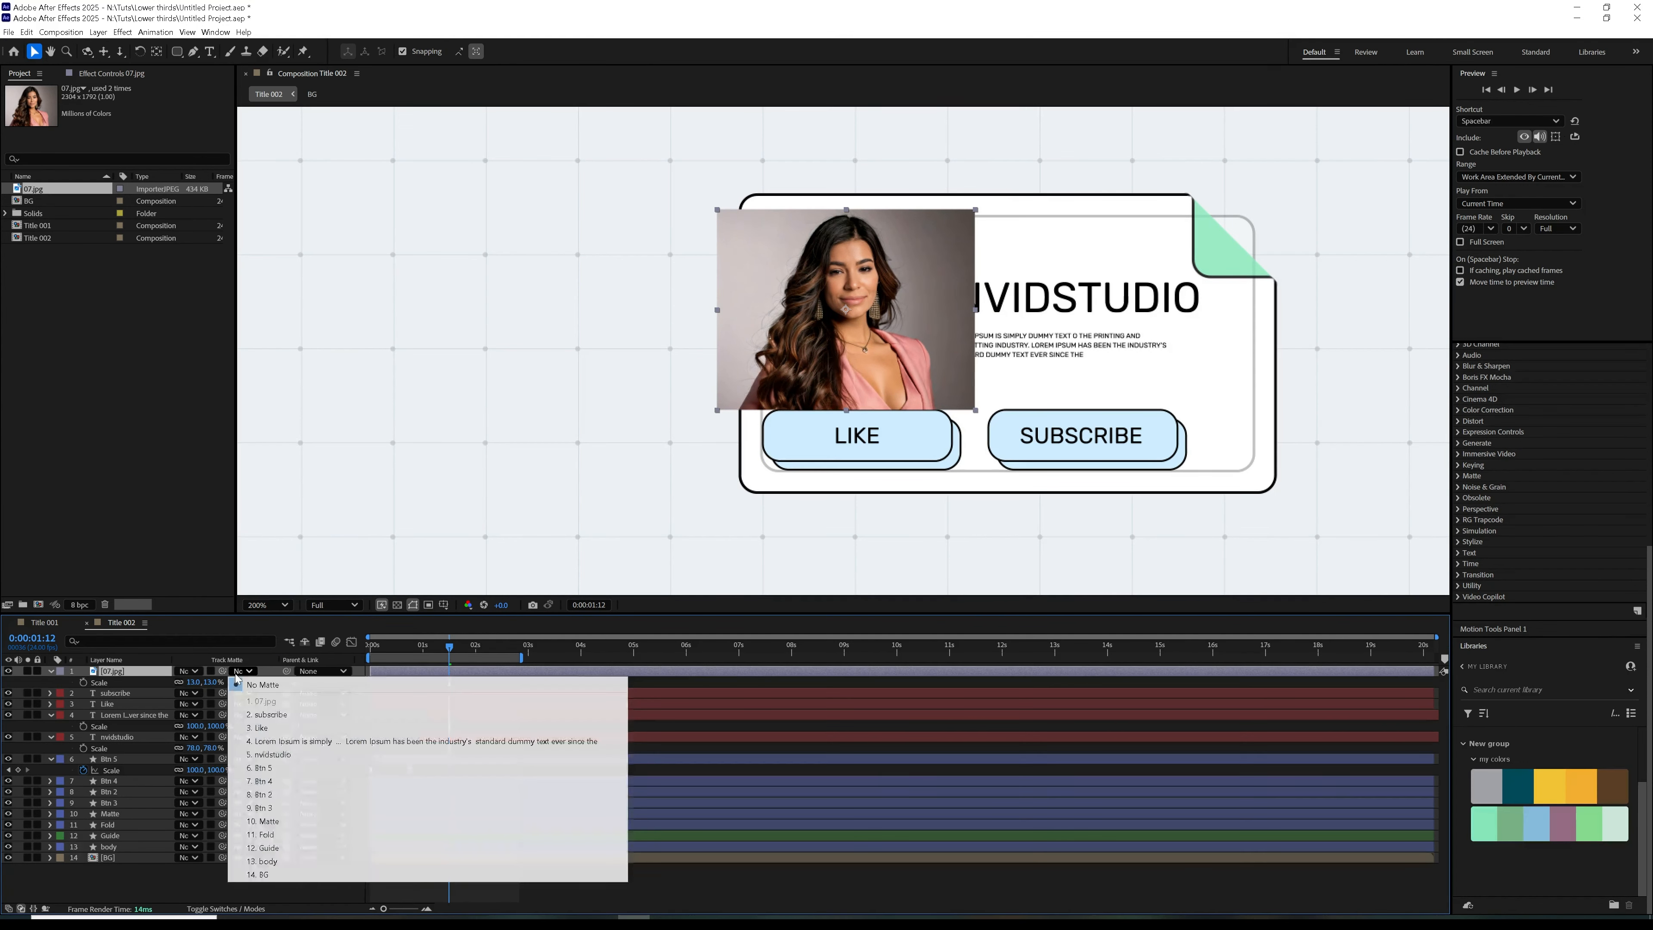
{"action": "left_click", "coordinate": [267, 821]}
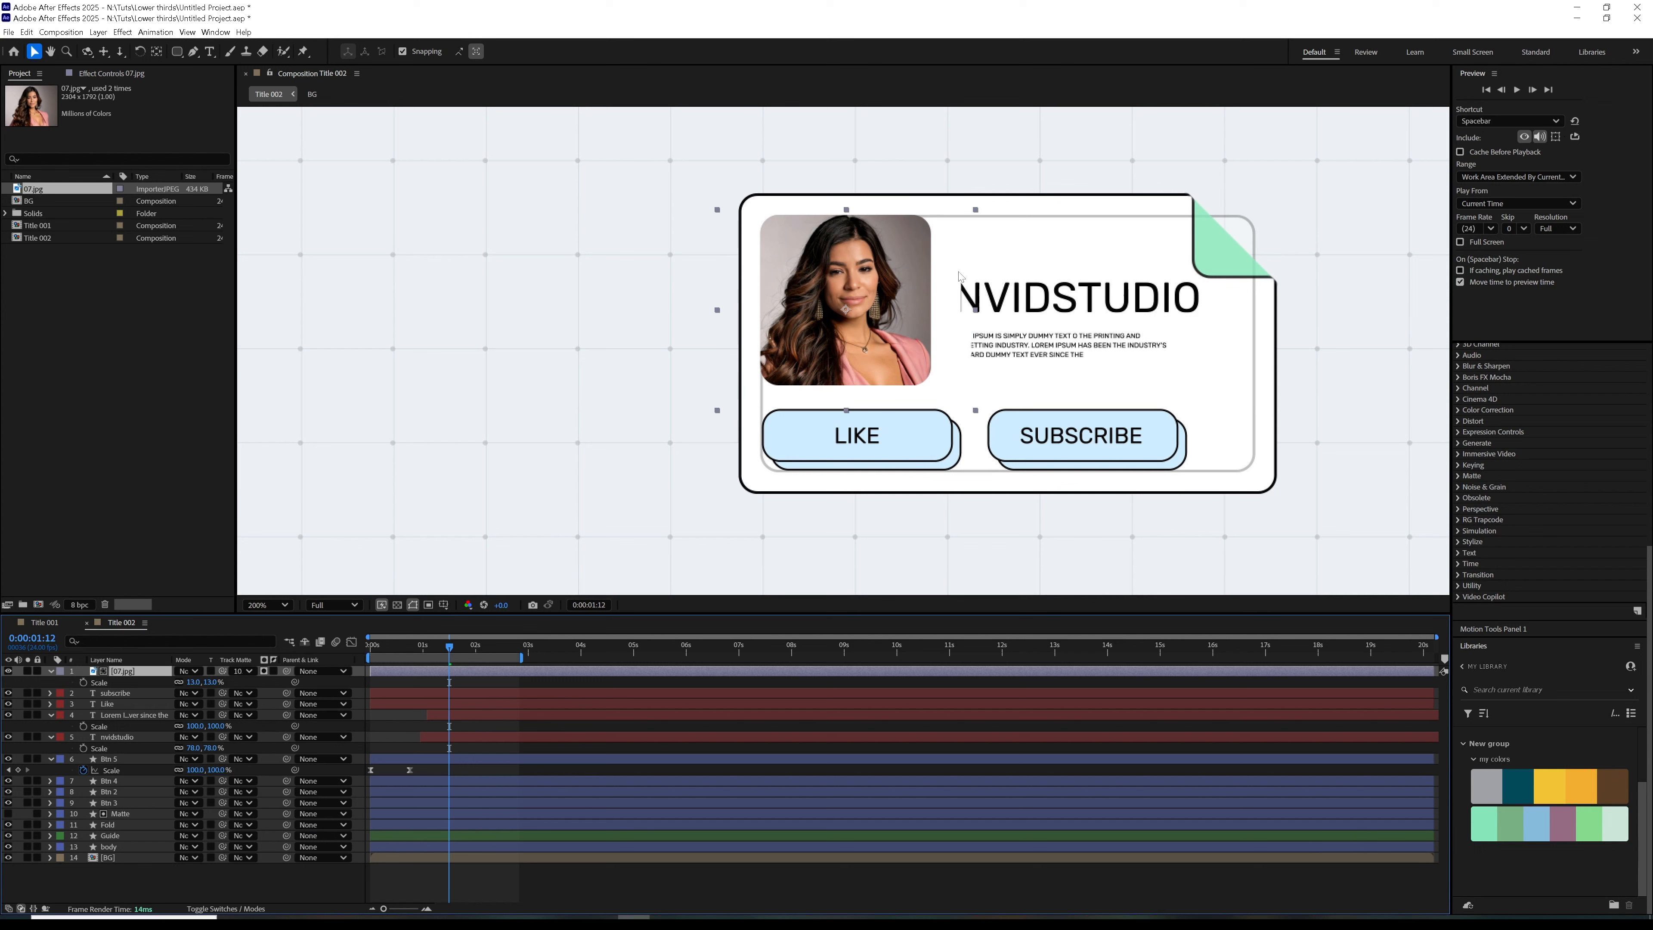
Add a Stroke layer style to the 07.jpg photo layer
{"action": "right_click", "coordinate": [148, 676]}
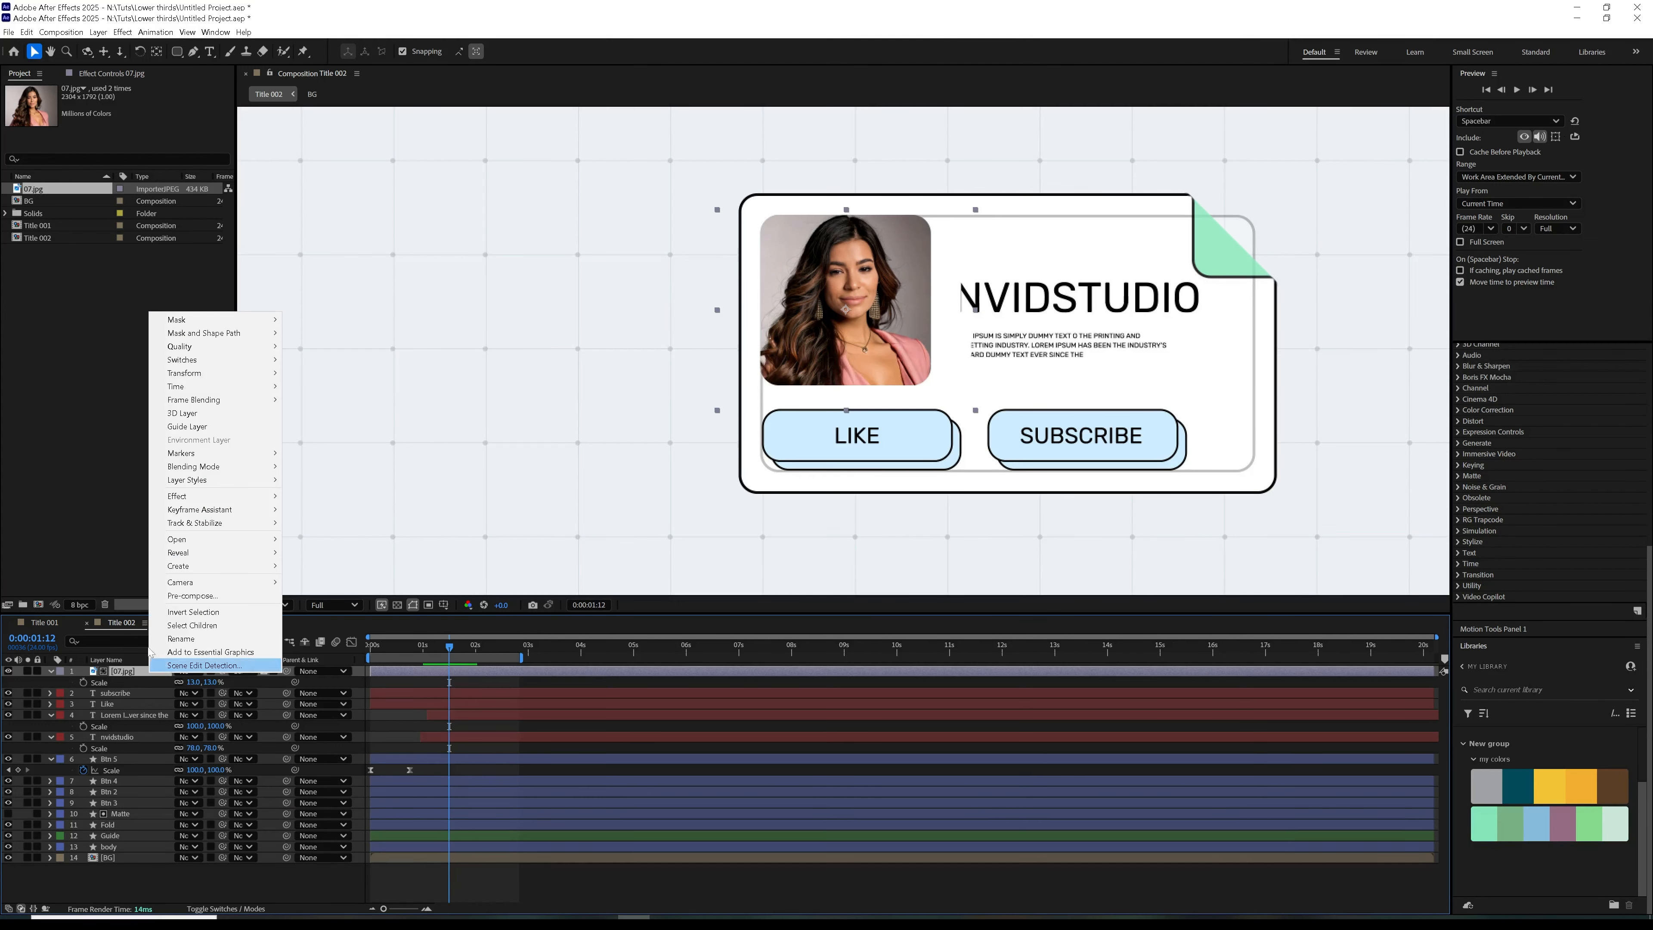
{"action": "mouse_move", "coordinate": [198, 521]}
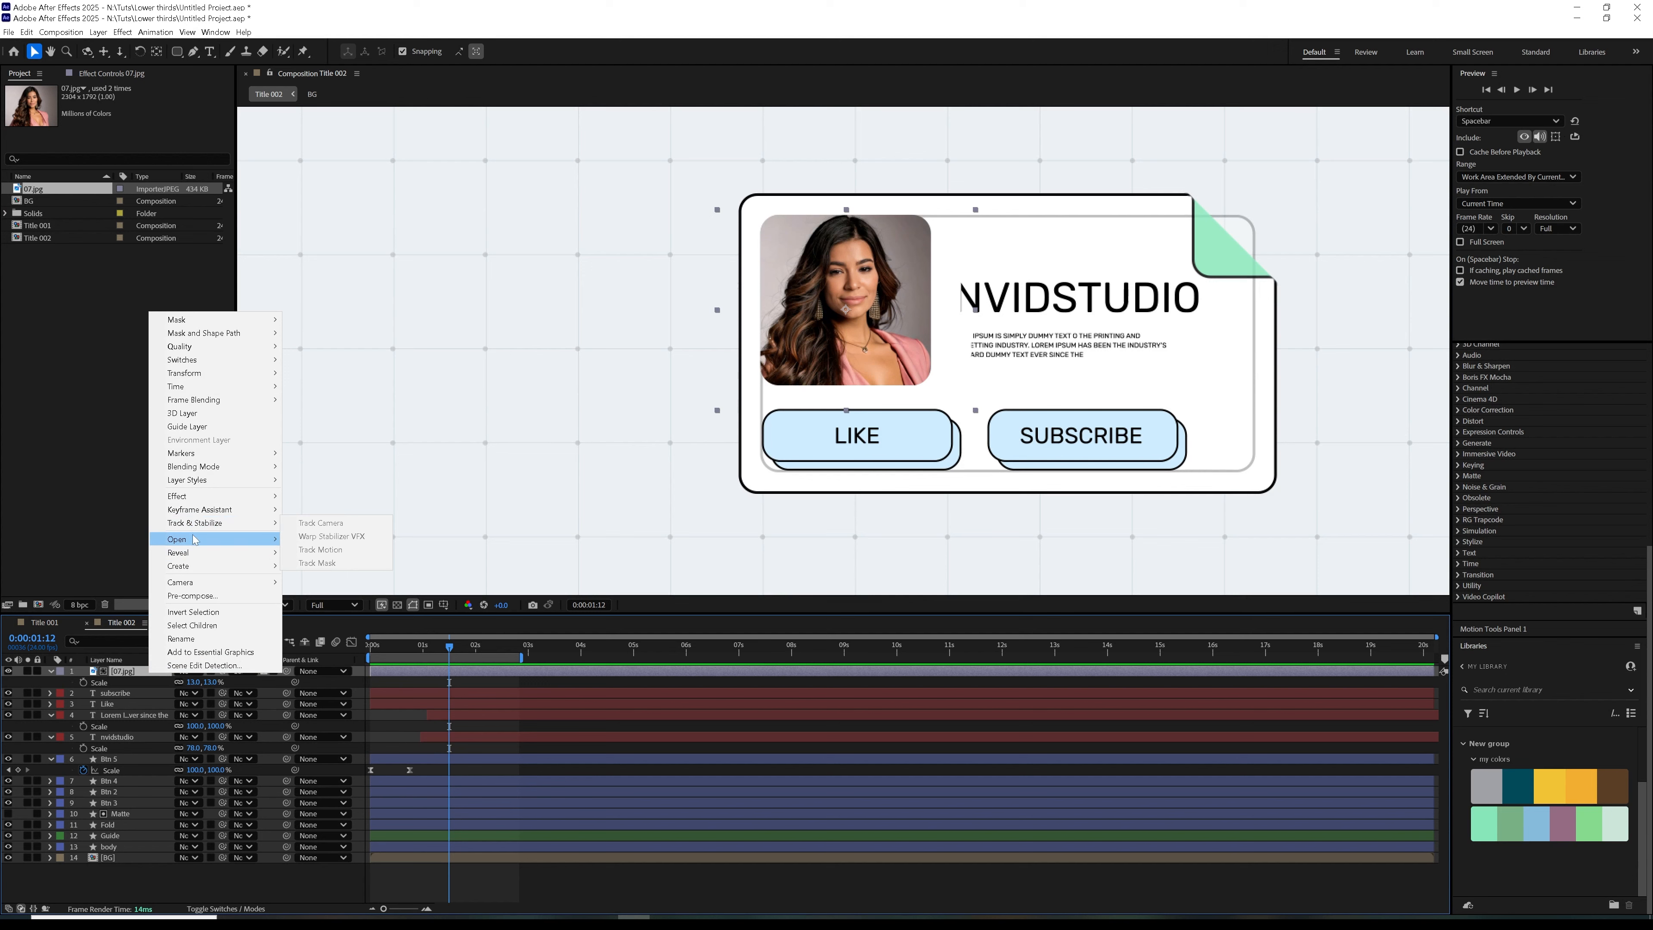
{"action": "mouse_move", "coordinate": [196, 480]}
{"action": "left_click", "coordinate": [310, 629]}
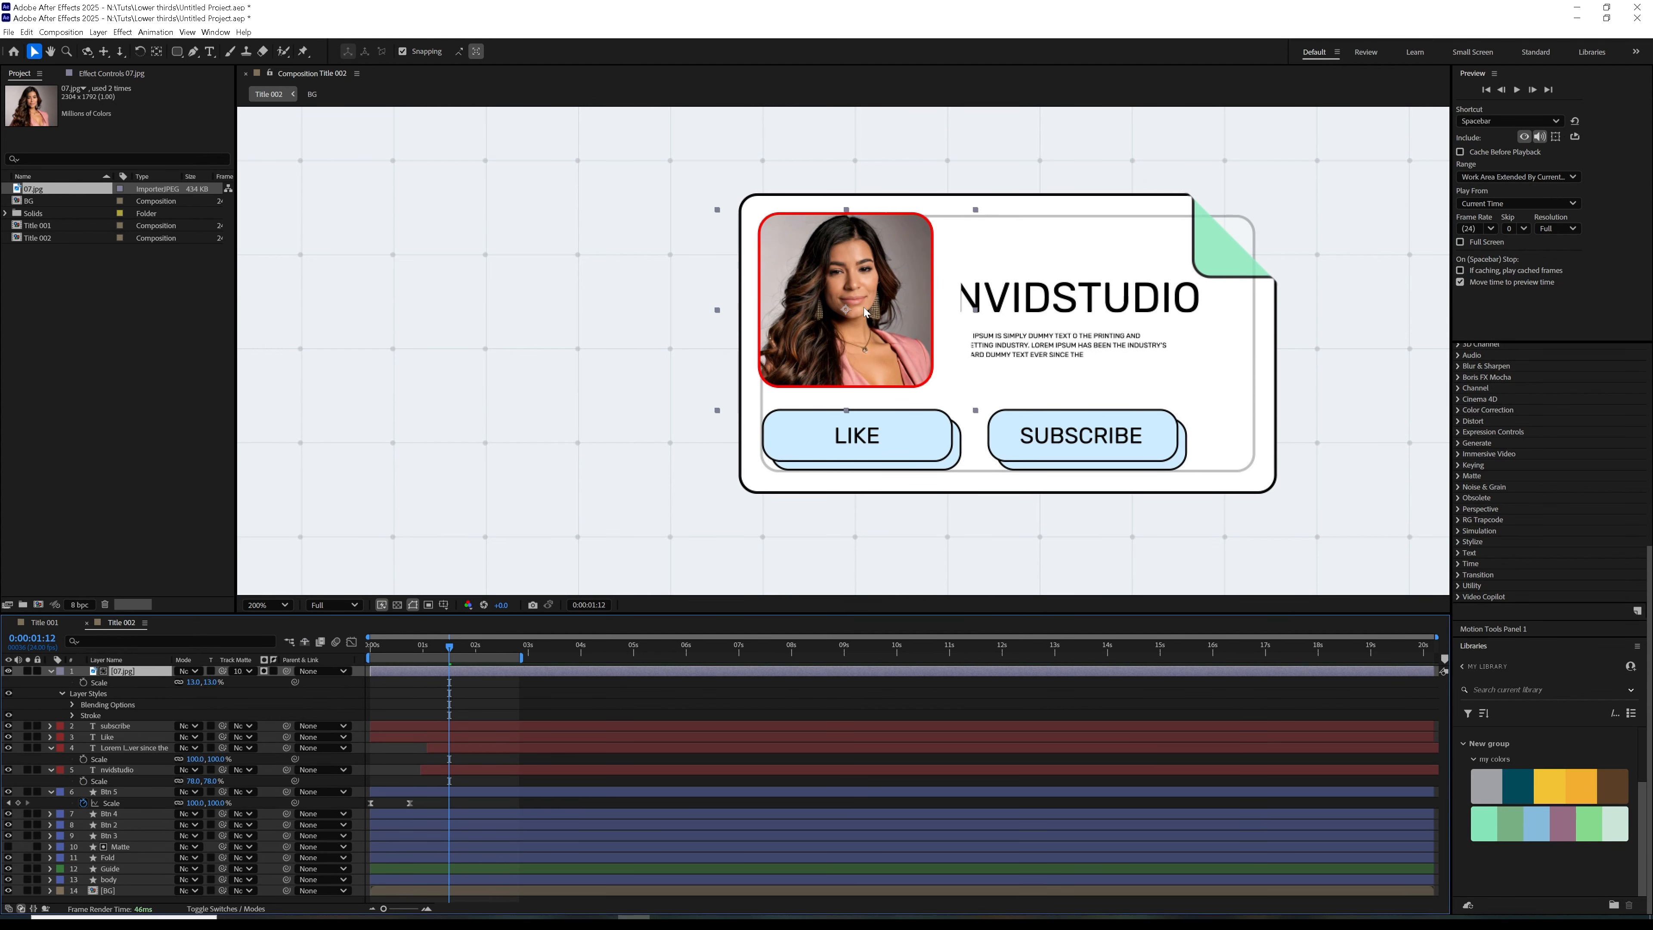
Nudge the Matte shape to line up with the guide outline's corner and recenter the photo inside it
{"action": "left_click_drag", "start_coordinate": [893, 345], "coordinate": [896, 356]}
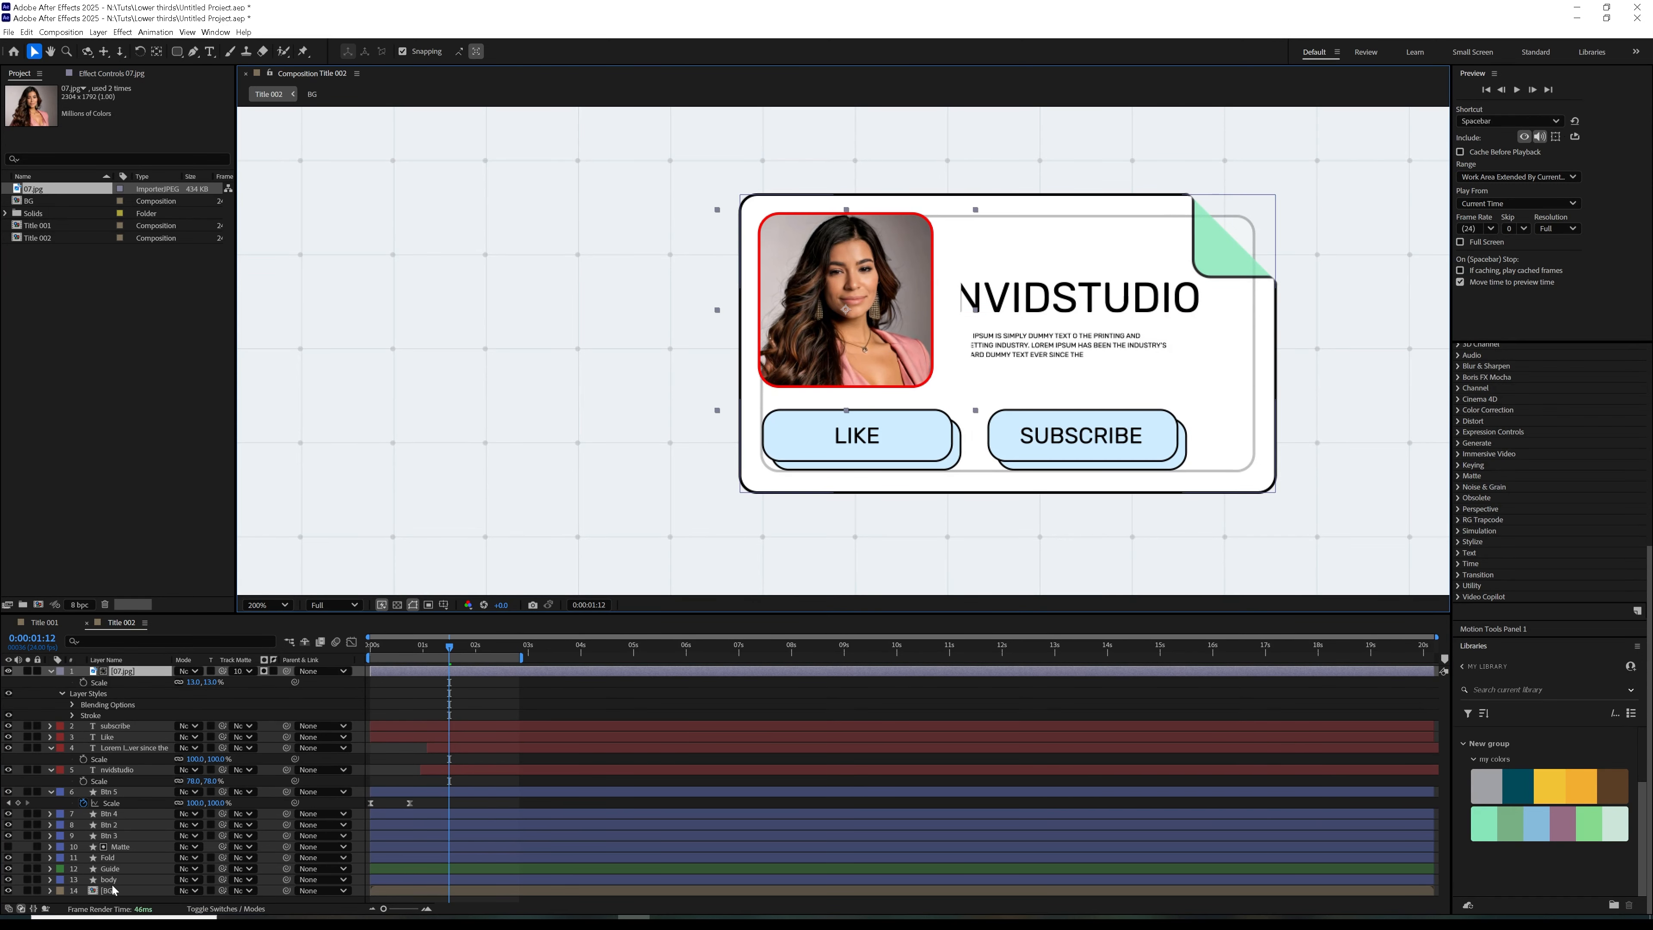
{"action": "left_click", "coordinate": [121, 846]}
{"action": "left_click_drag", "start_coordinate": [878, 342], "coordinate": [874, 336]}
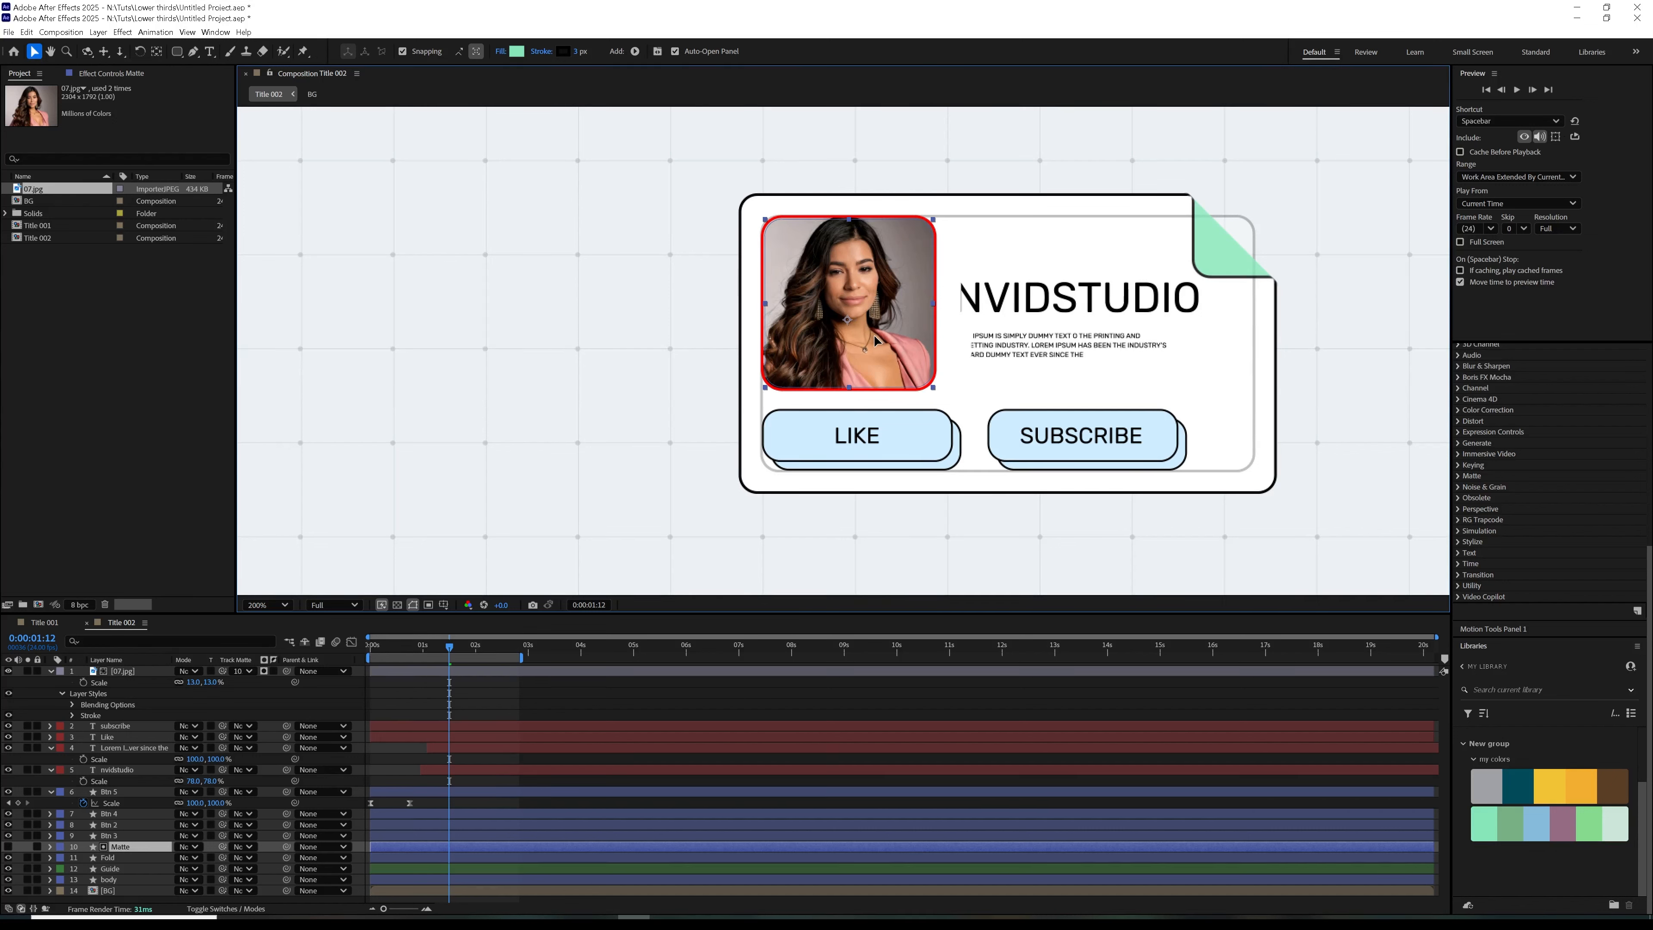
{"action": "left_click", "coordinate": [644, 696]}
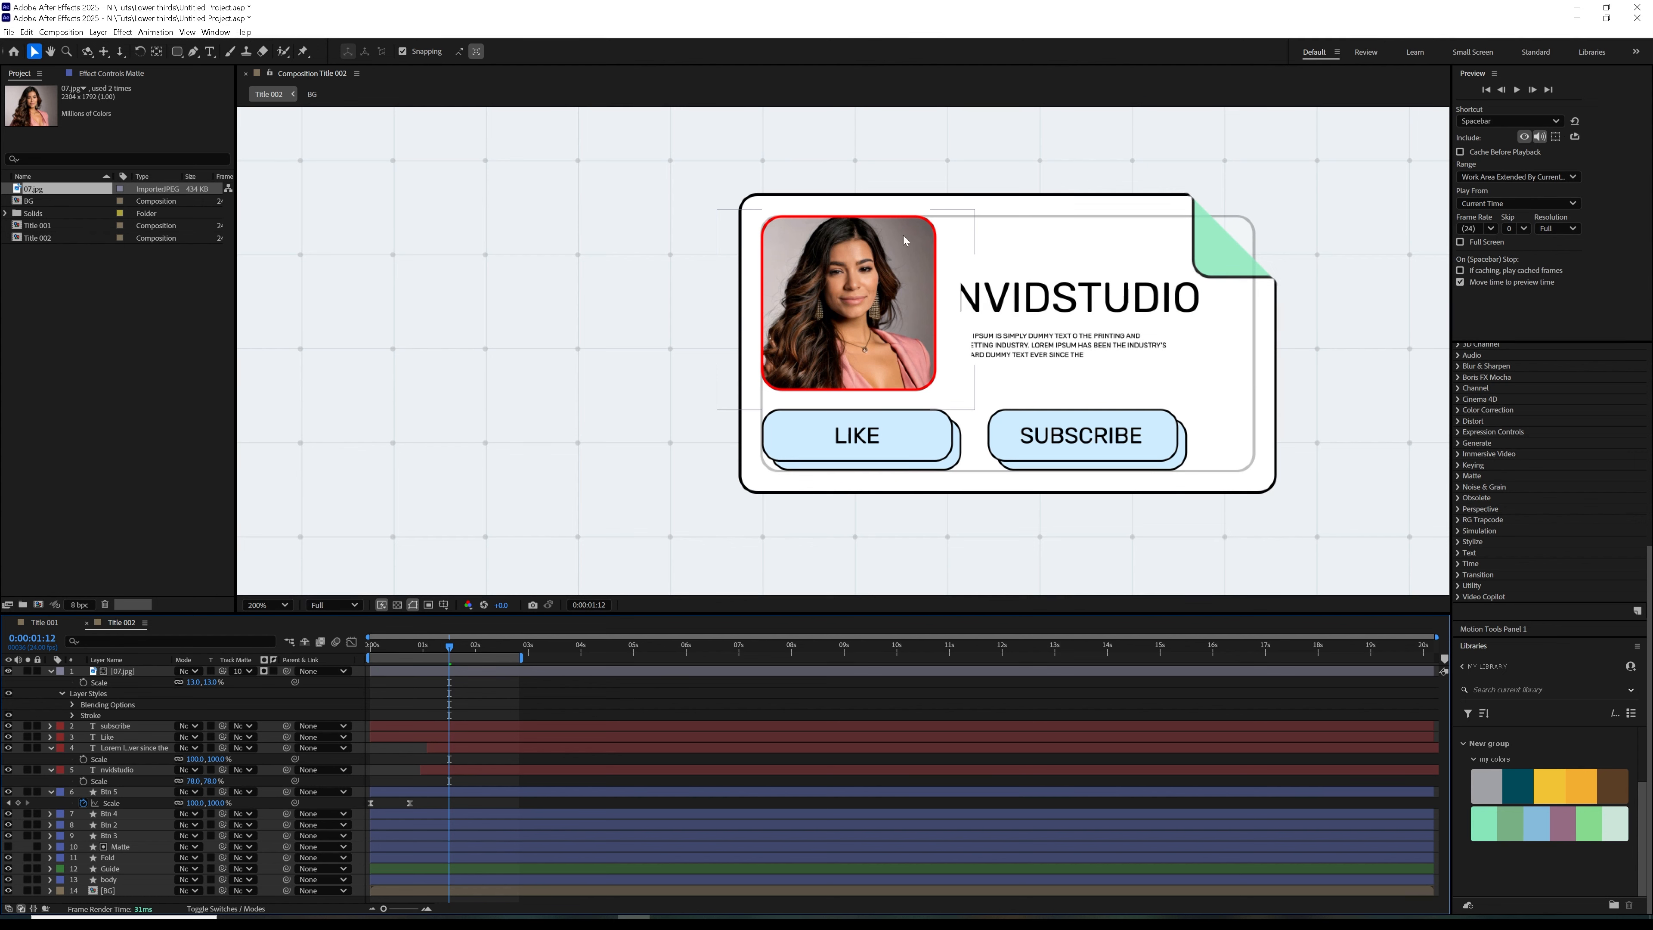
{"action": "left_click", "coordinate": [923, 343]}
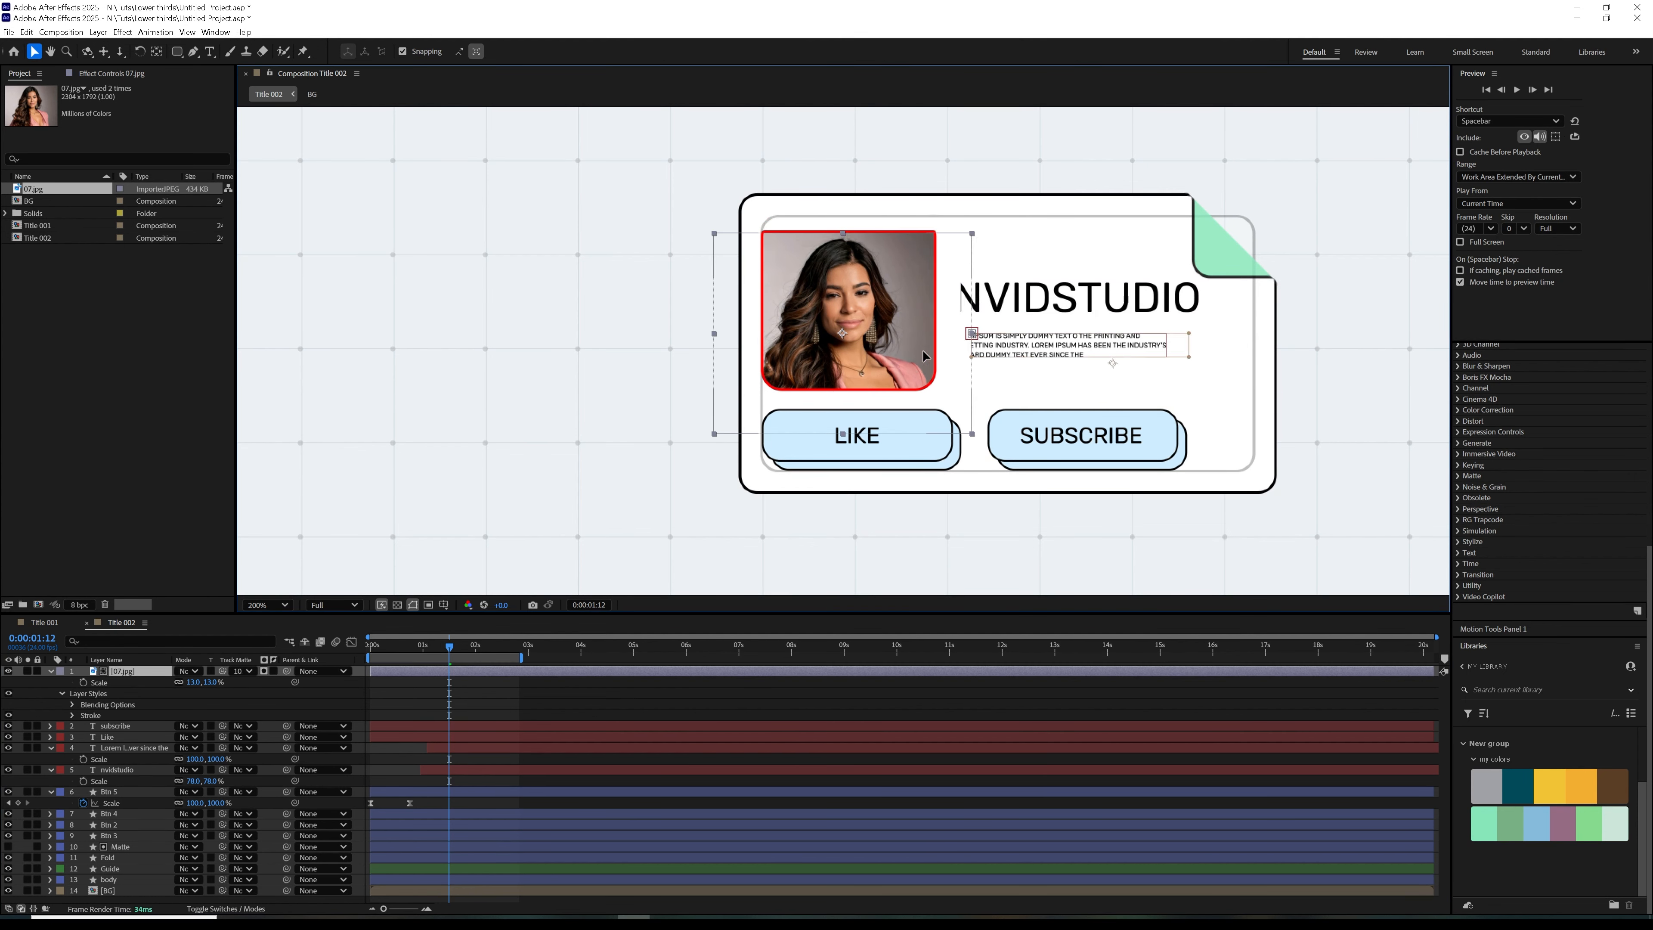
{"action": "left_click_drag", "start_coordinate": [922, 339], "coordinate": [931, 342]}
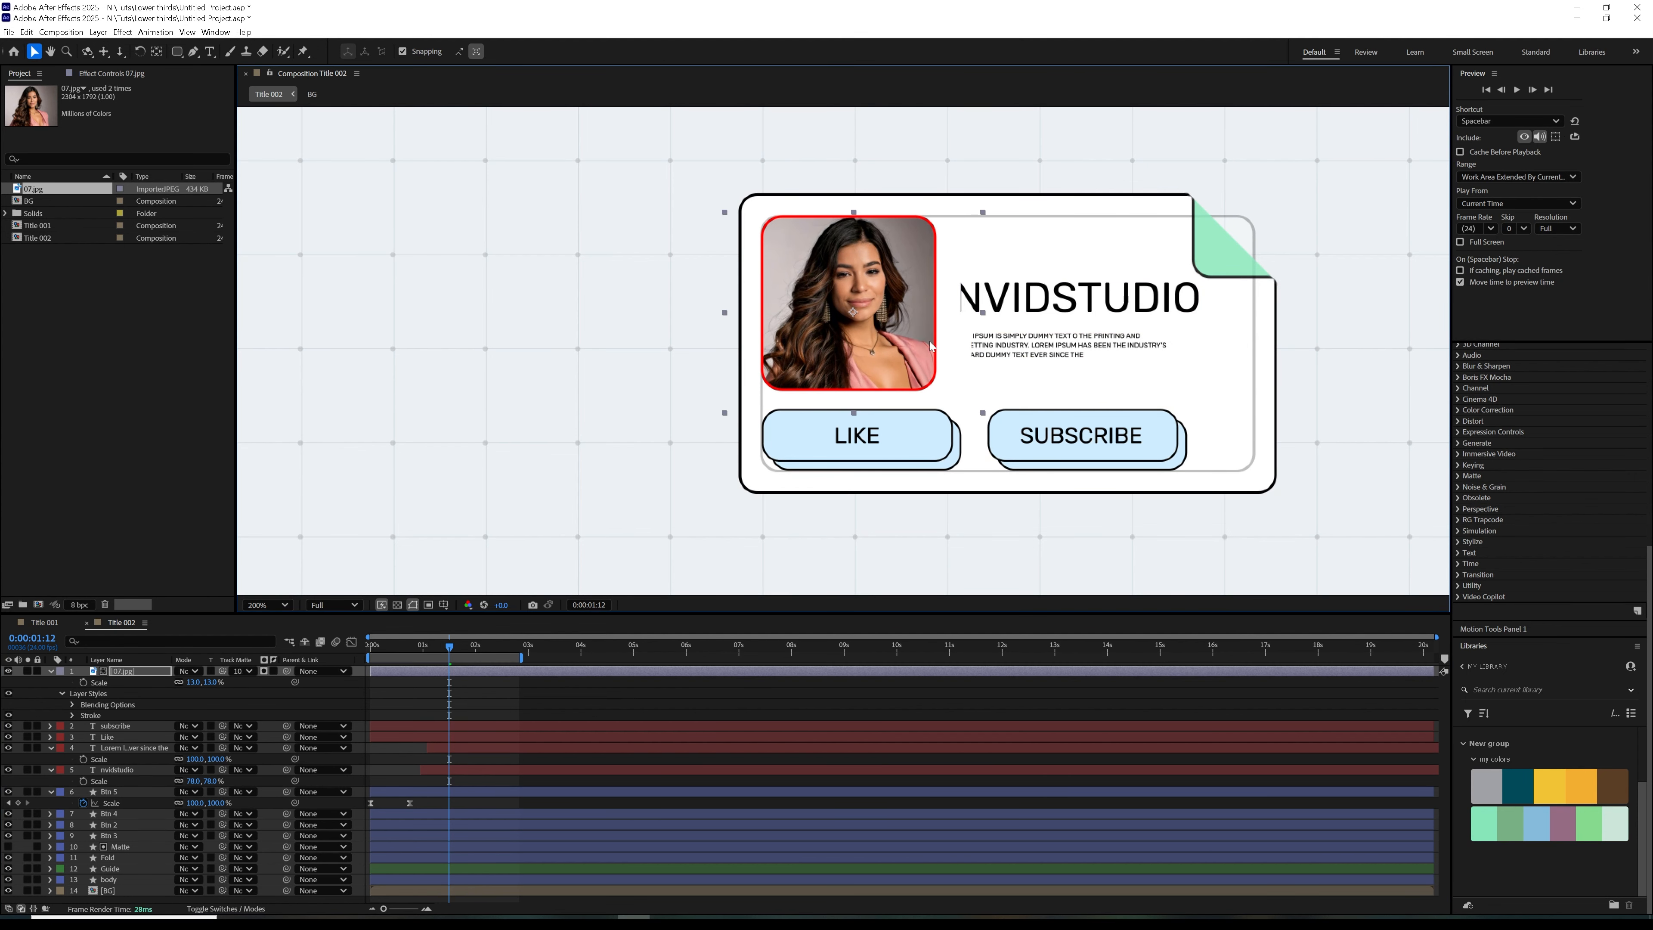
{"action": "left_click", "coordinate": [571, 692]}
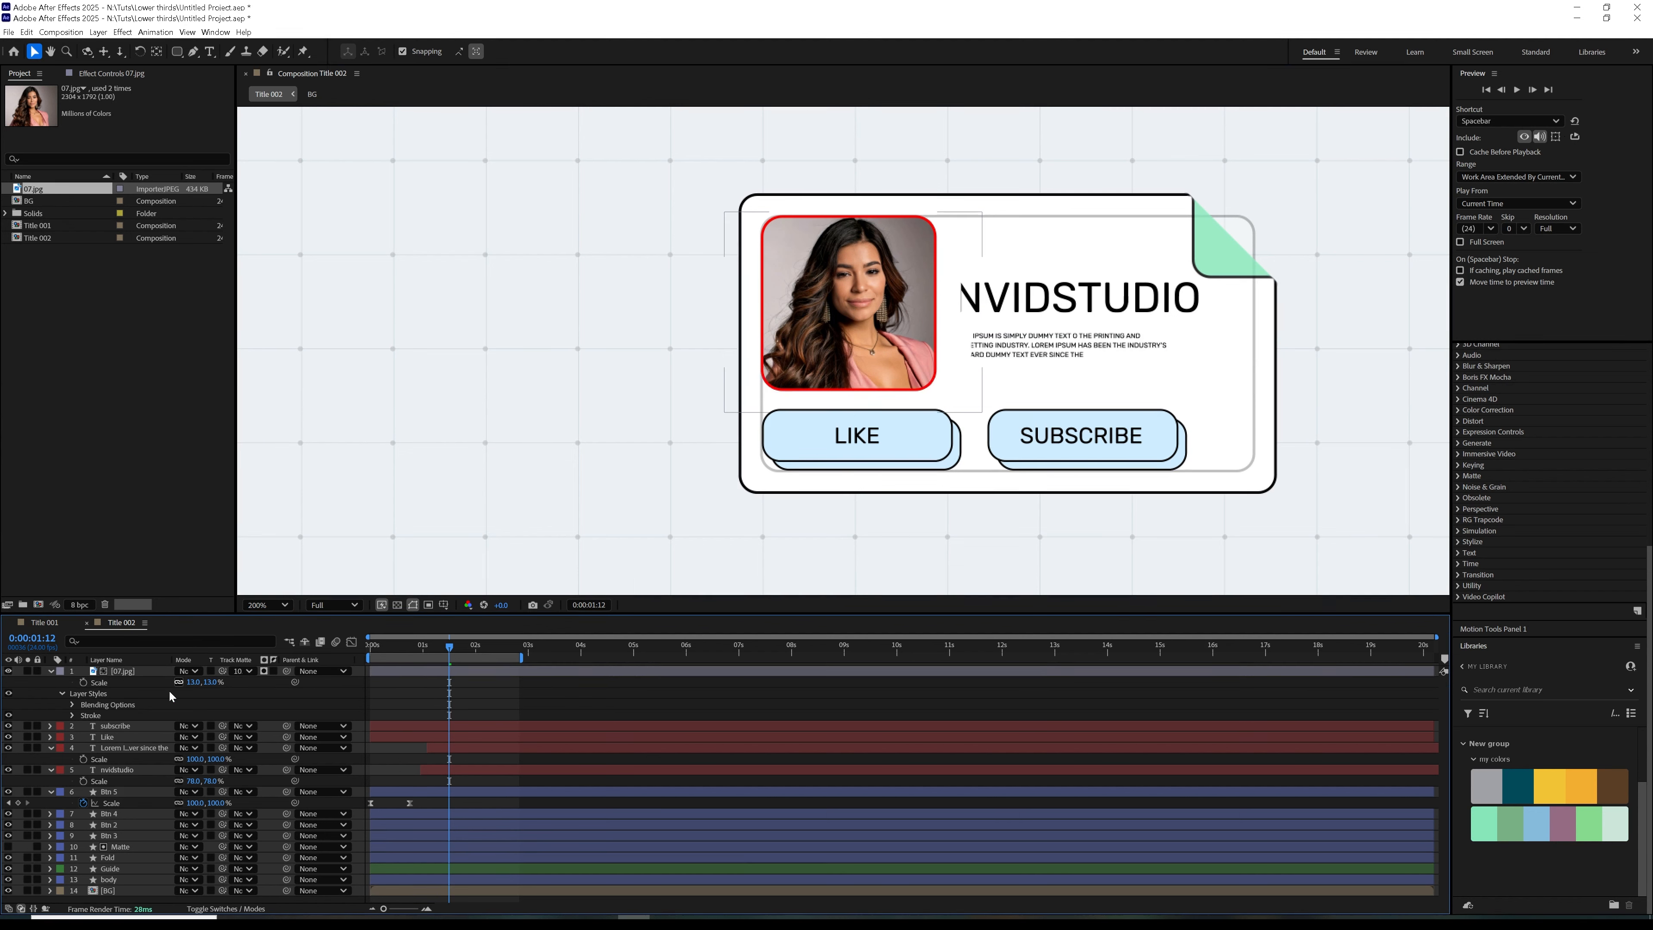
Change the photo's Stroke layer style color to black and collapse the layer's properties
{"action": "left_click", "coordinate": [72, 715]}
{"action": "left_click", "coordinate": [182, 736]}
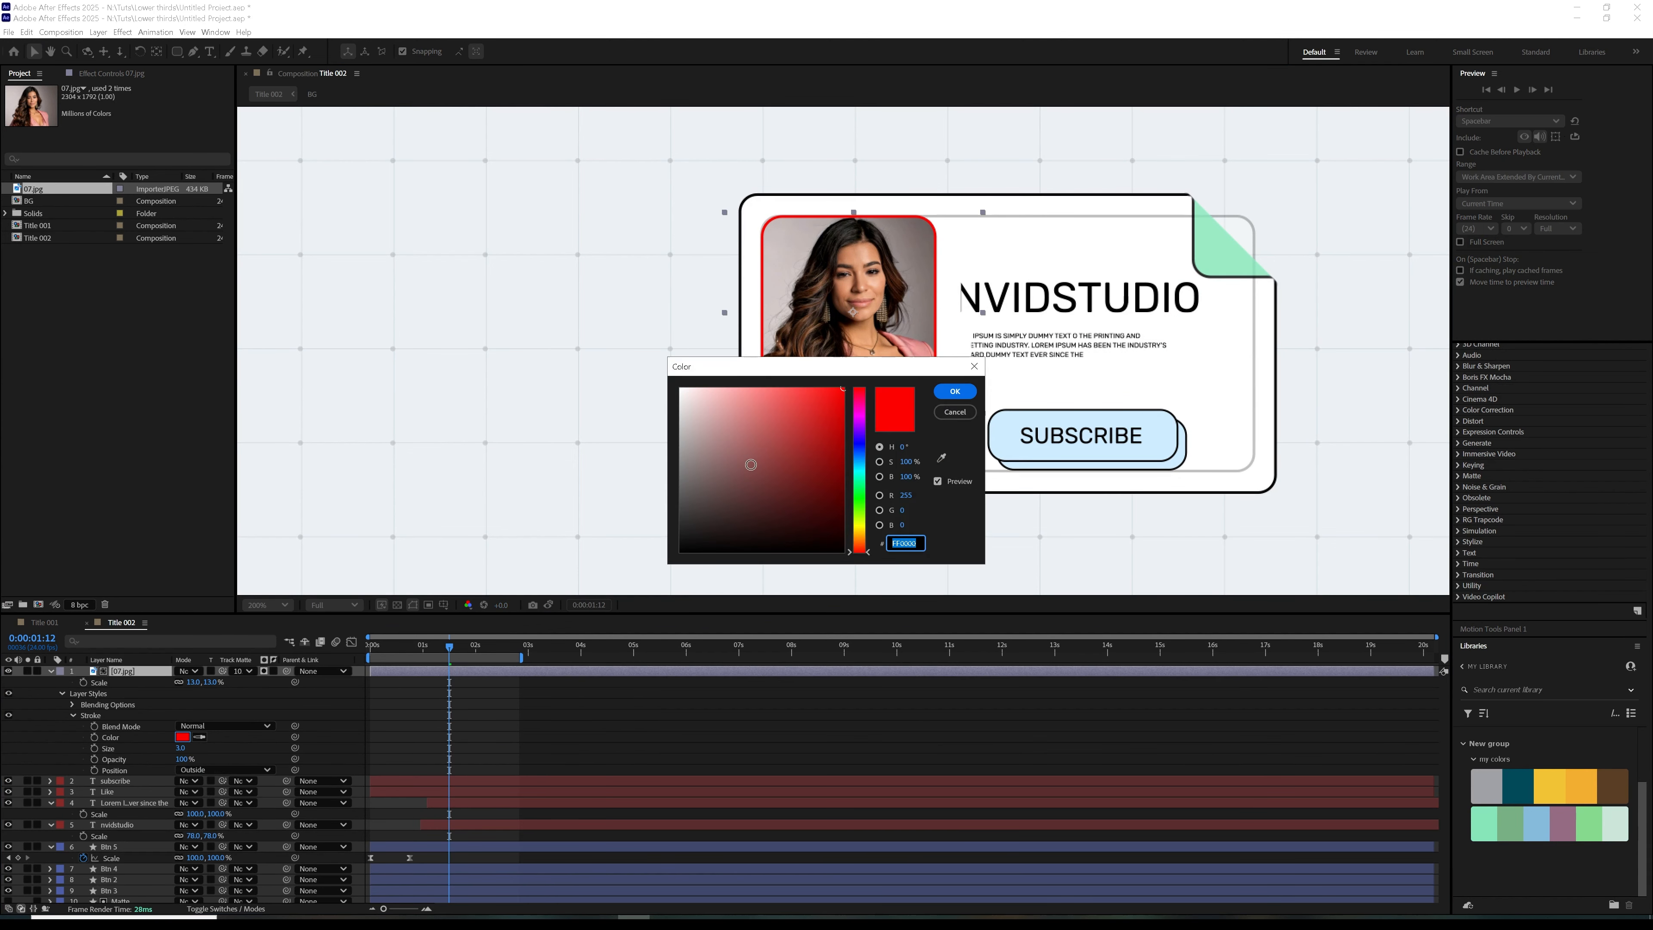
{"action": "left_click", "coordinate": [955, 391]}
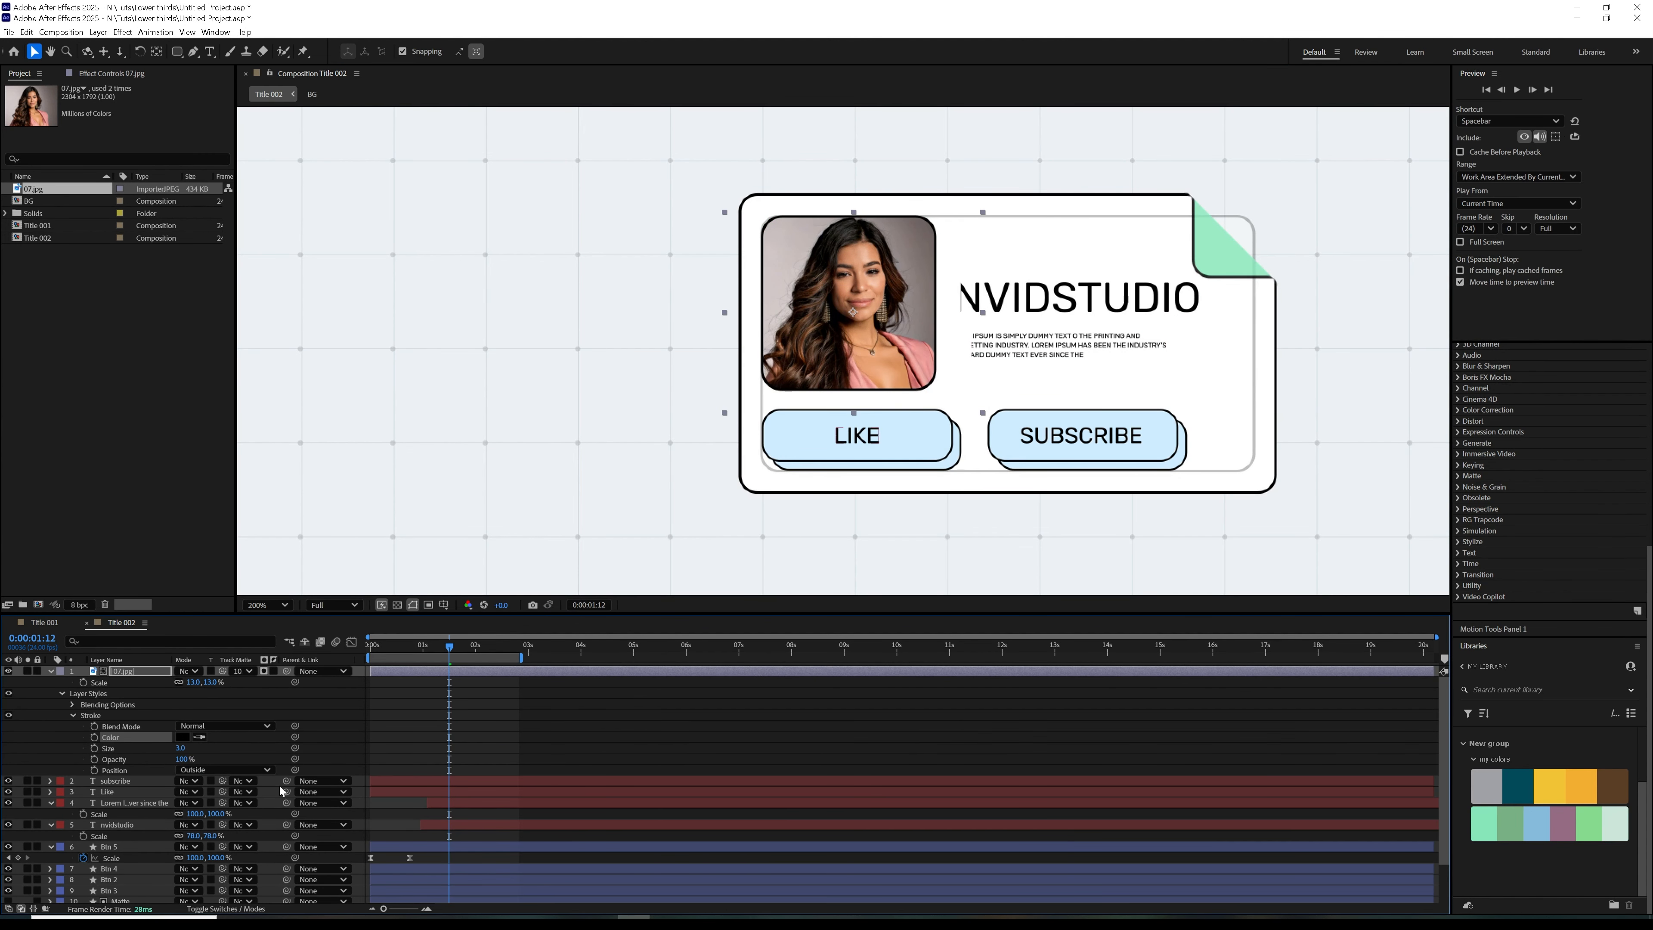
{"action": "left_click", "coordinate": [129, 671]}
{"action": "left_click", "coordinate": [51, 671]}
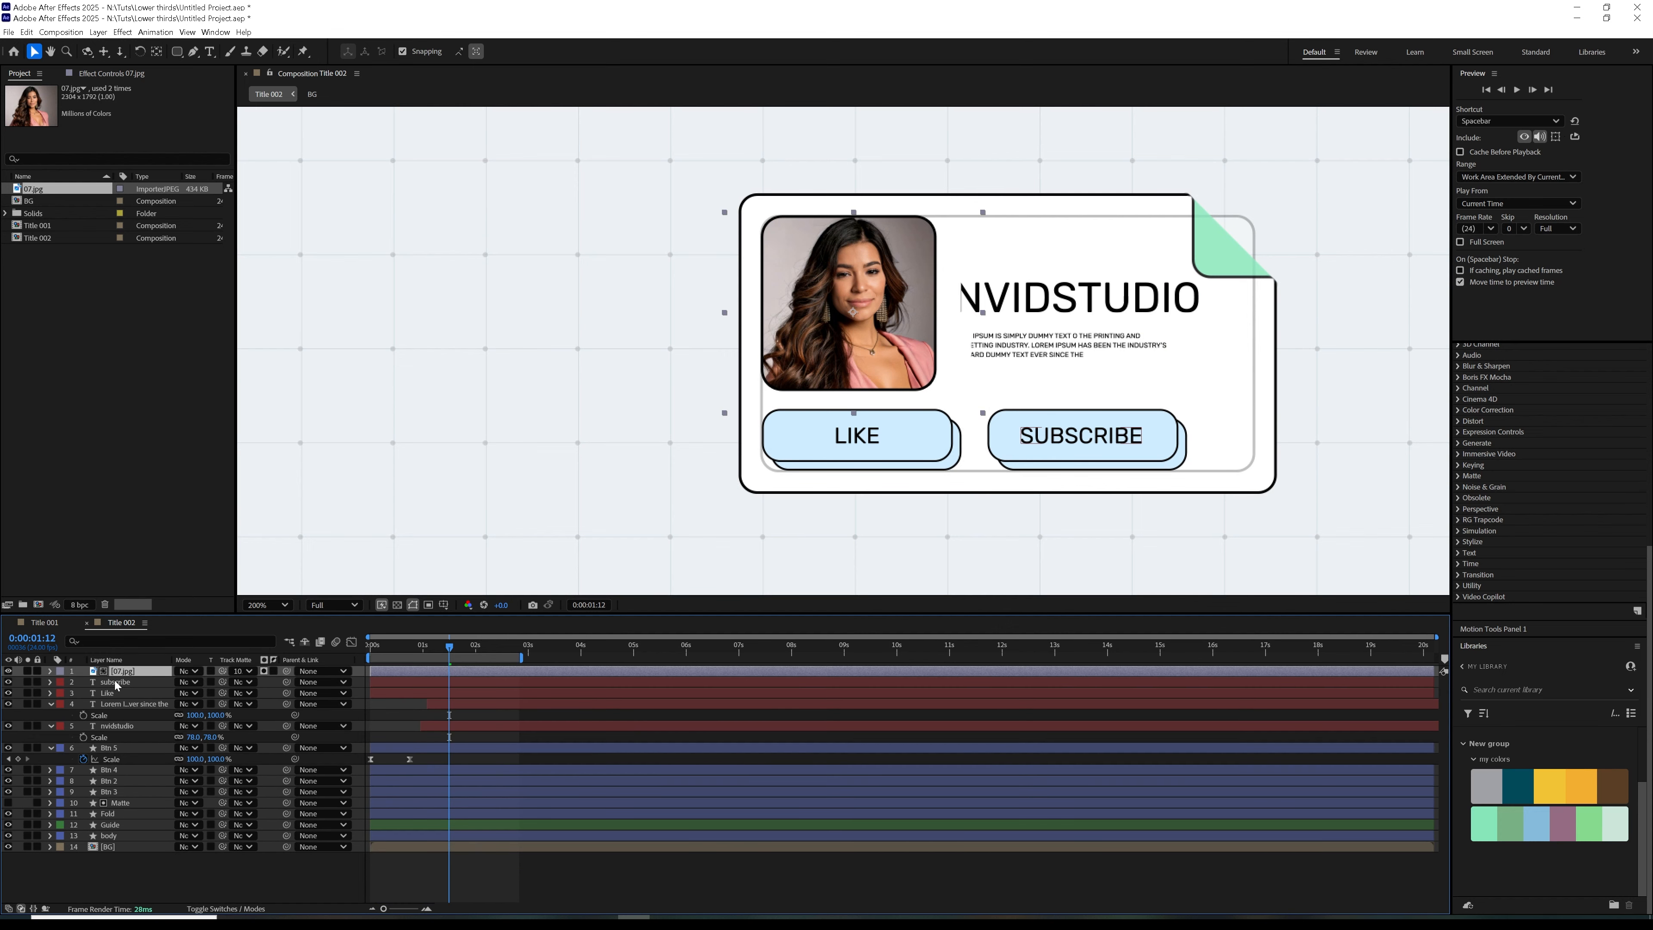
Duplicate the Matte layer, place the copy above the photo, make it visible, and set its track matte to Matte
{"action": "left_click", "coordinate": [121, 803]}
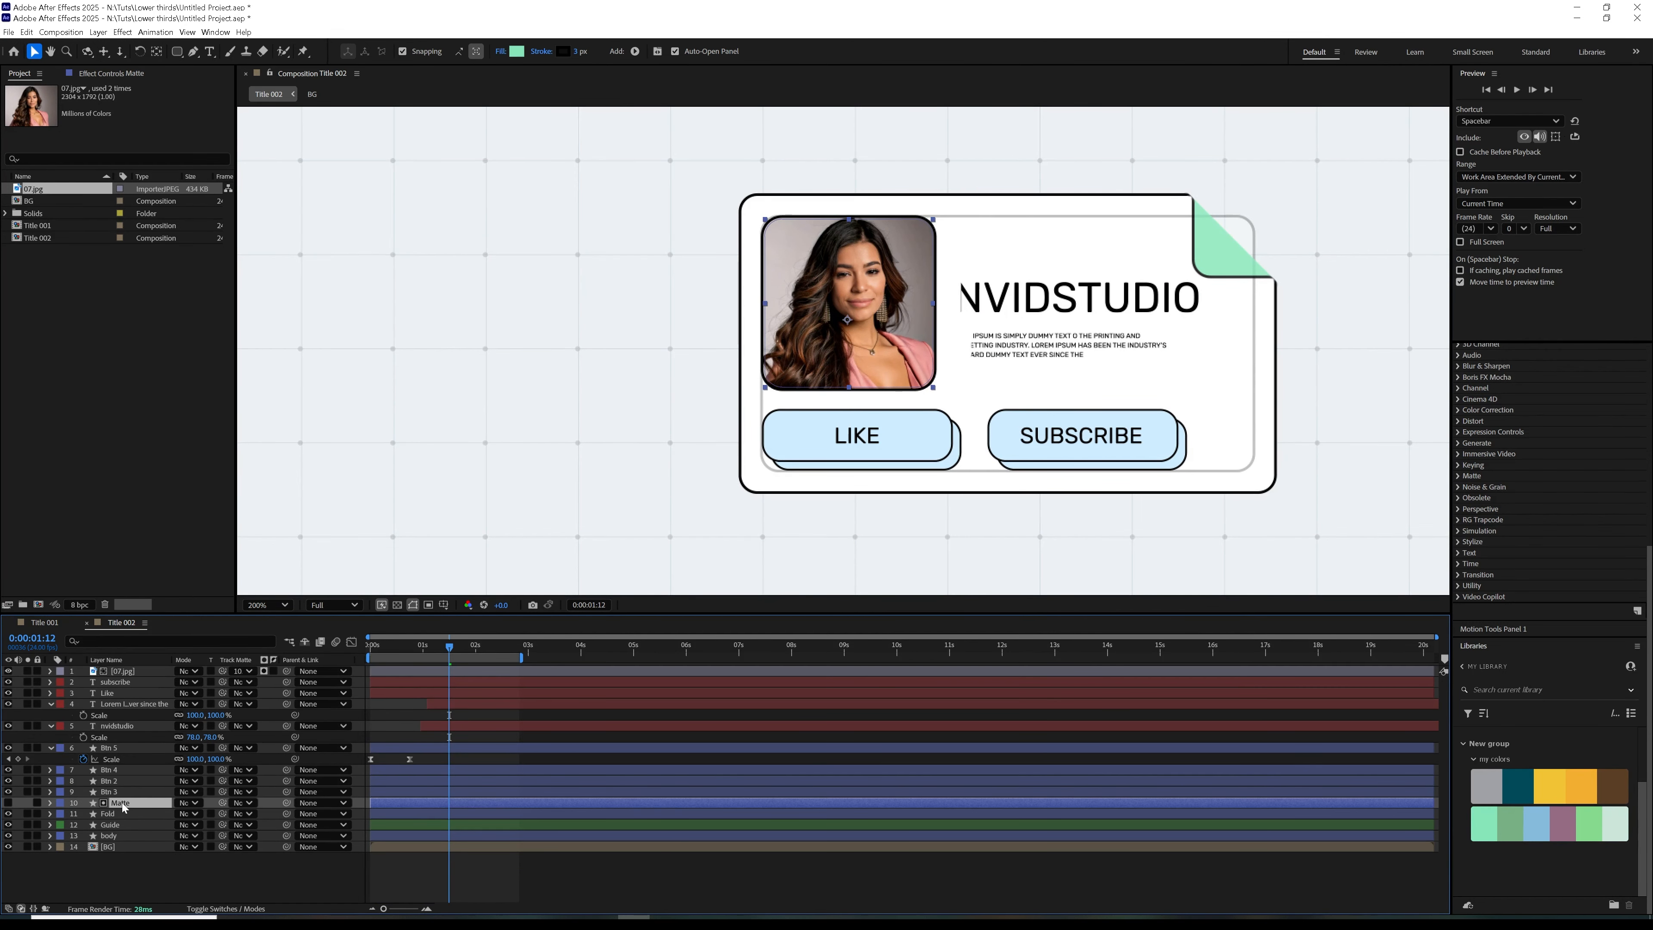
{"action": "key", "text": "ctrl+d"}
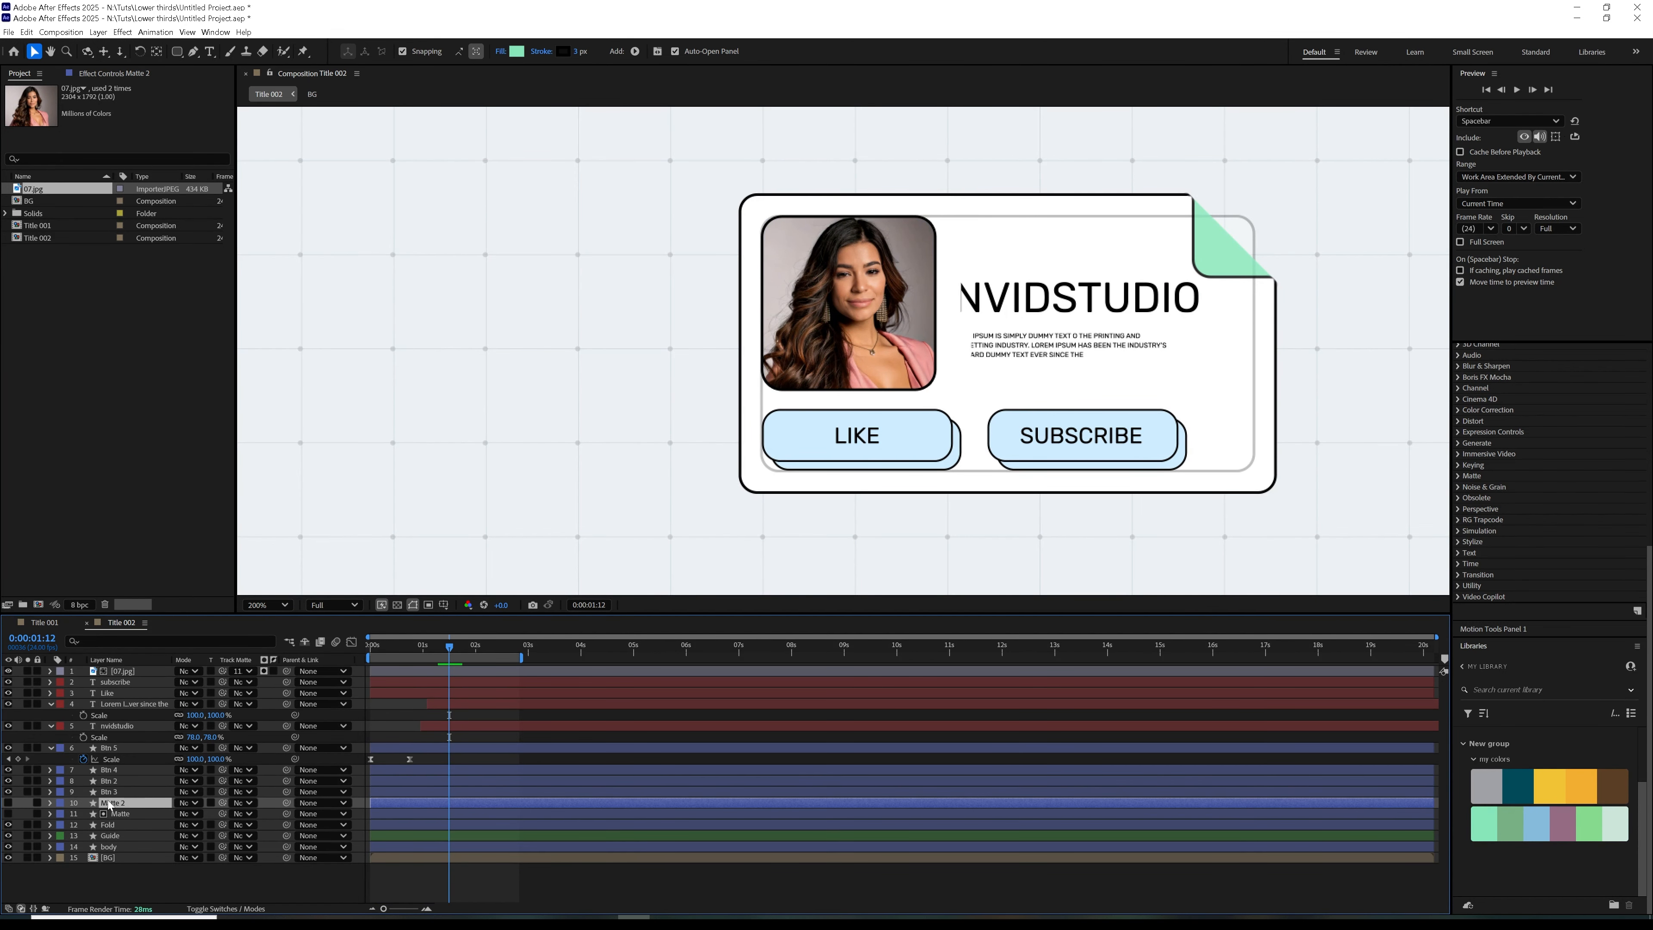
{"action": "left_click_drag", "start_coordinate": [112, 805], "coordinate": [187, 670]}
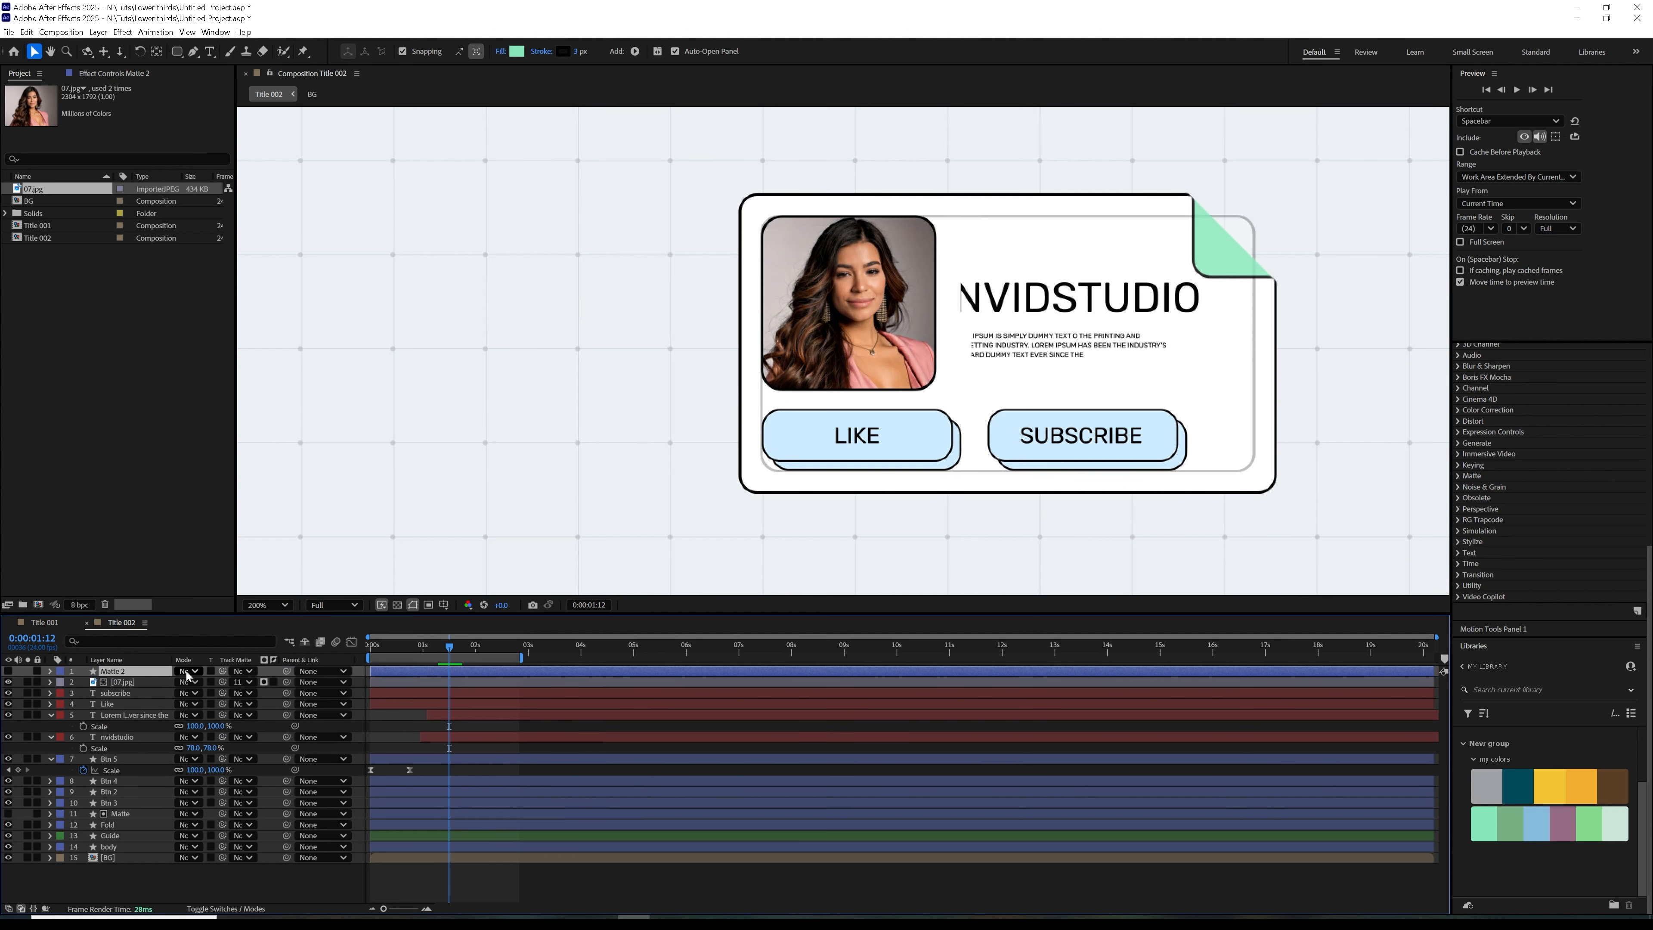
{"action": "left_click", "coordinate": [9, 670]}
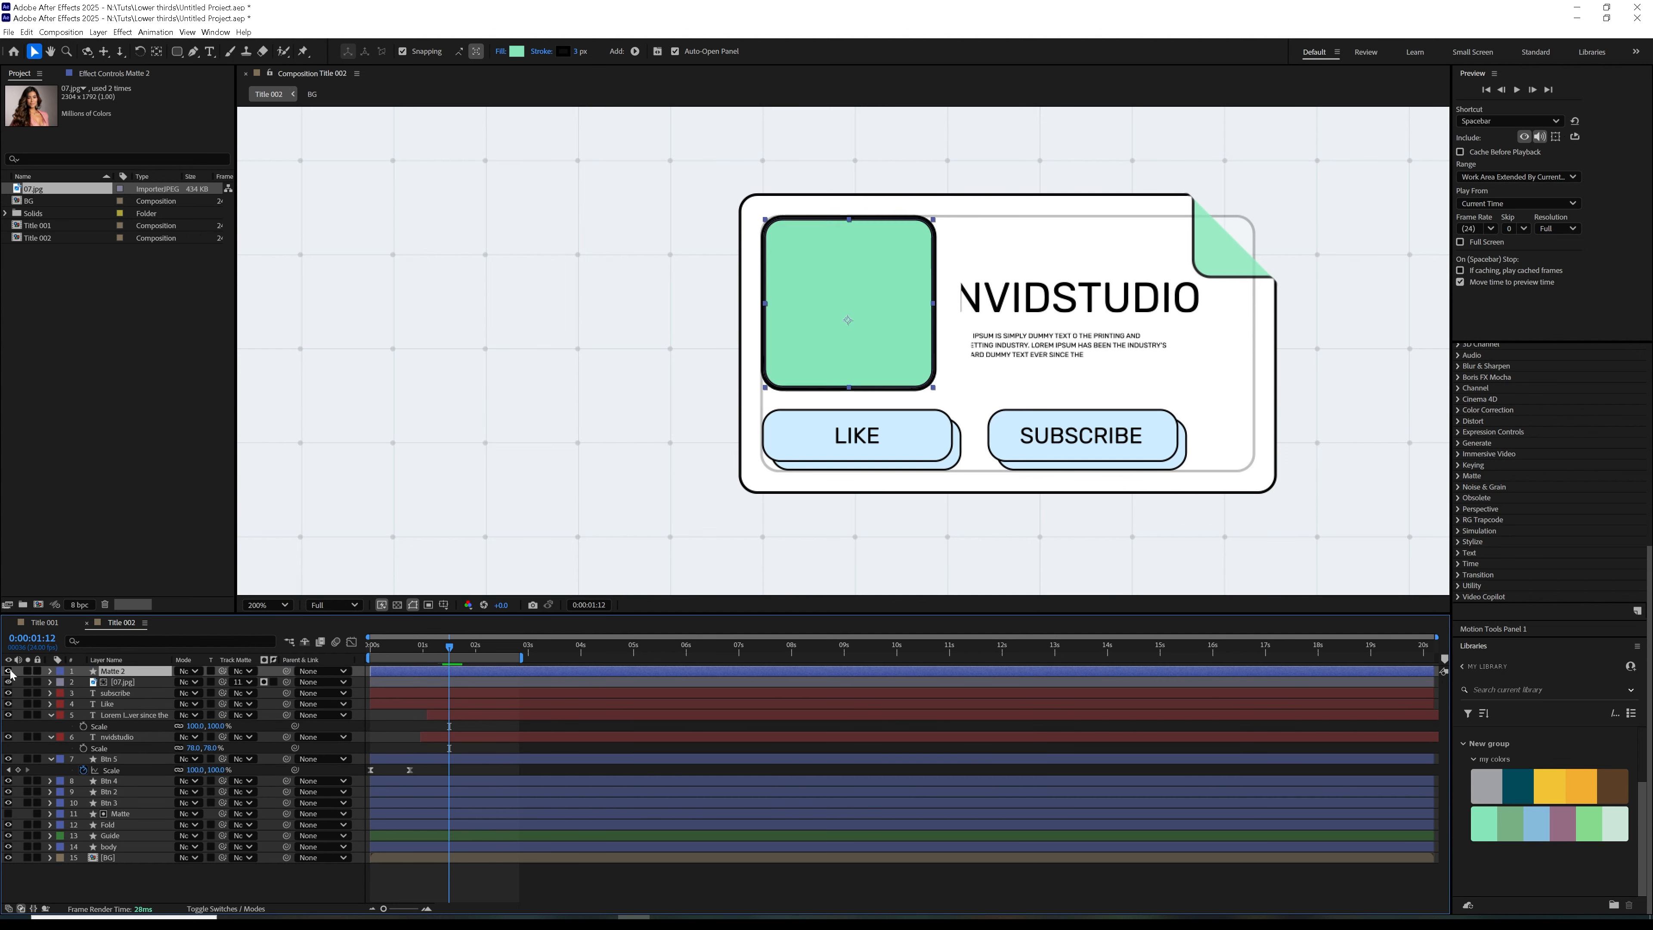
{"action": "left_click", "coordinate": [242, 671]}
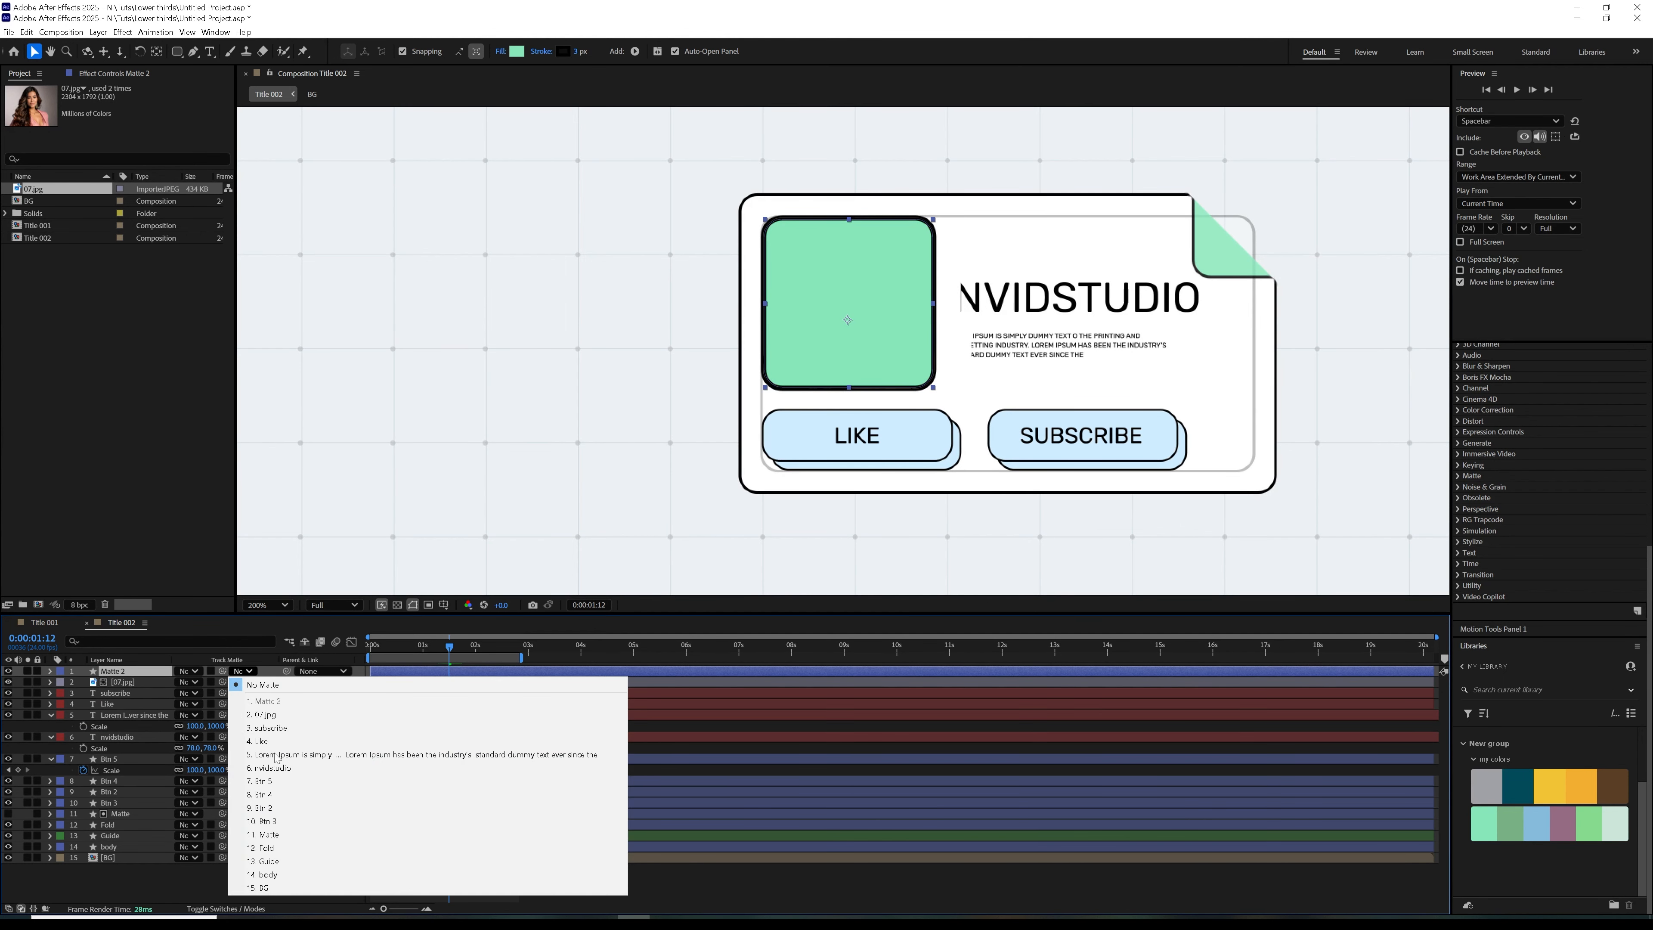
{"action": "left_click", "coordinate": [266, 834]}
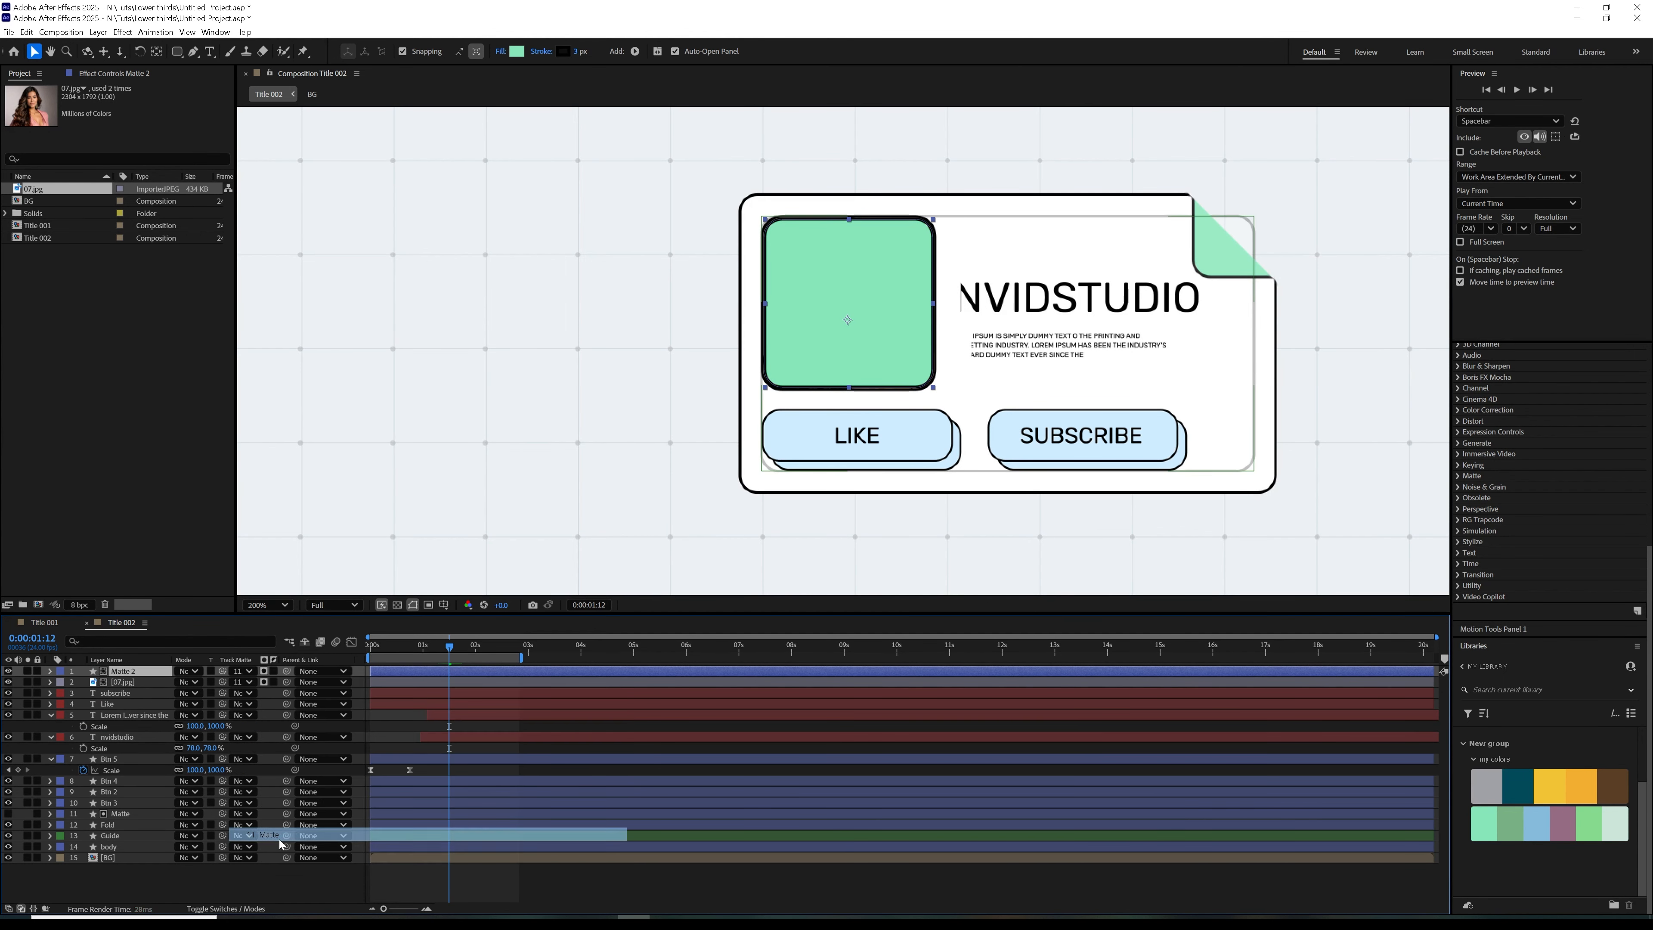
Set the duplicated Matte 2 shape's fill to None
{"action": "left_click", "coordinate": [502, 53]}
{"action": "left_click", "coordinate": [759, 436]}
{"action": "left_click", "coordinate": [846, 507]}
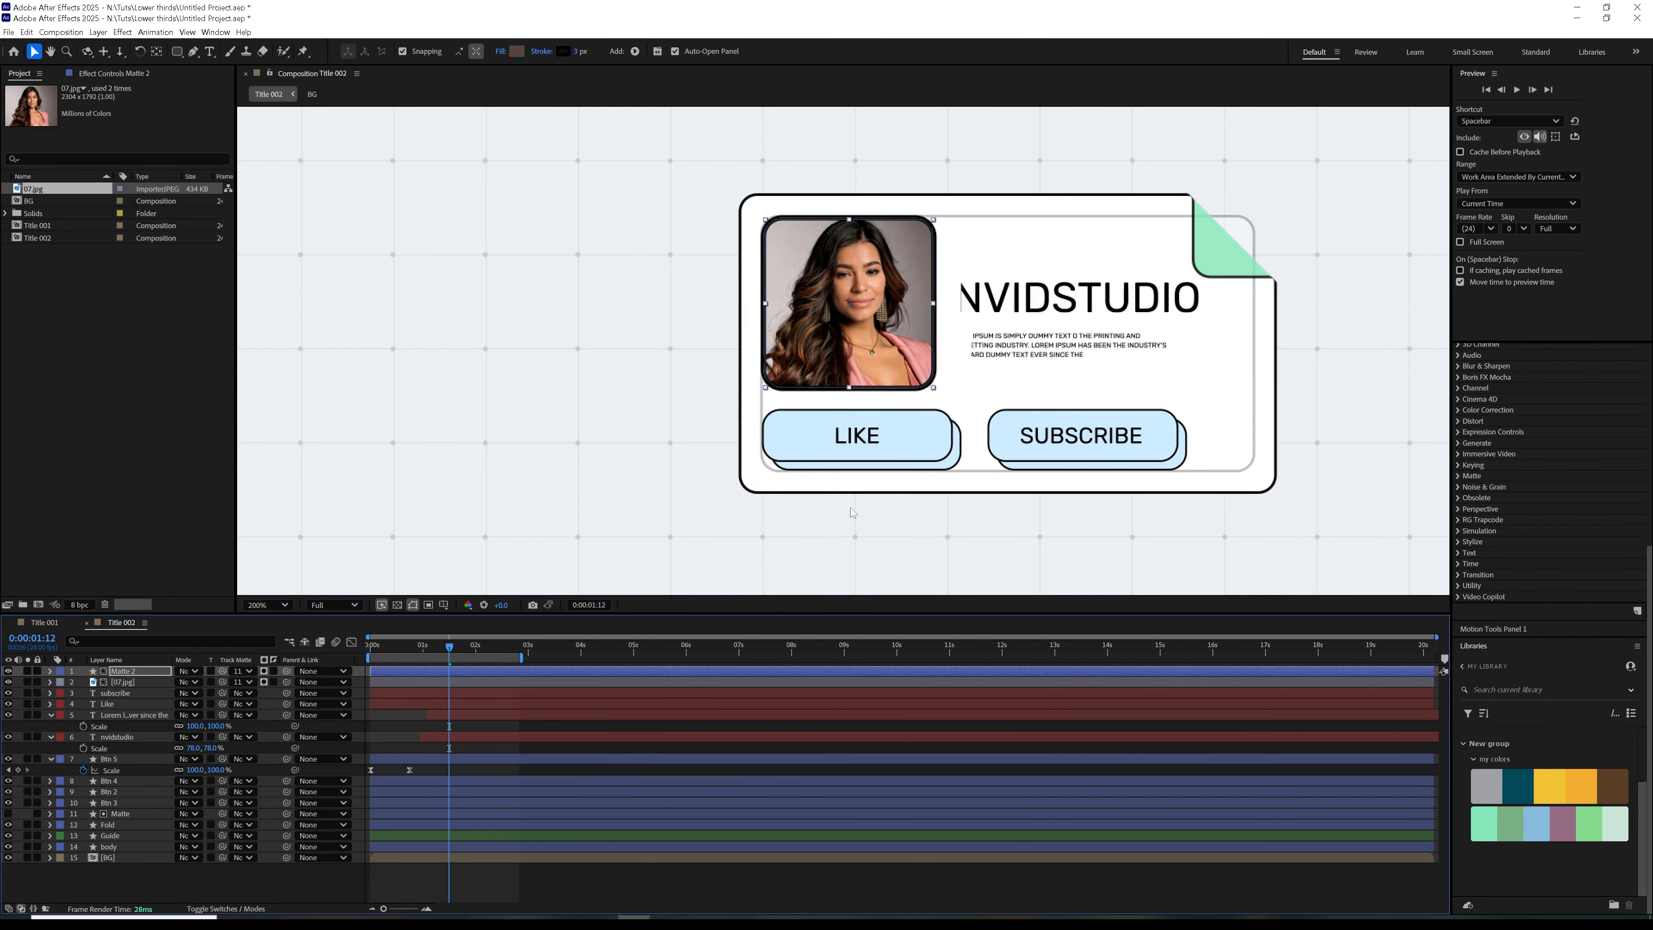
Set the Matte 2 stroke color to white and its width to 15 px
{"action": "left_click", "coordinate": [563, 51]}
{"action": "left_click", "coordinate": [684, 391]}
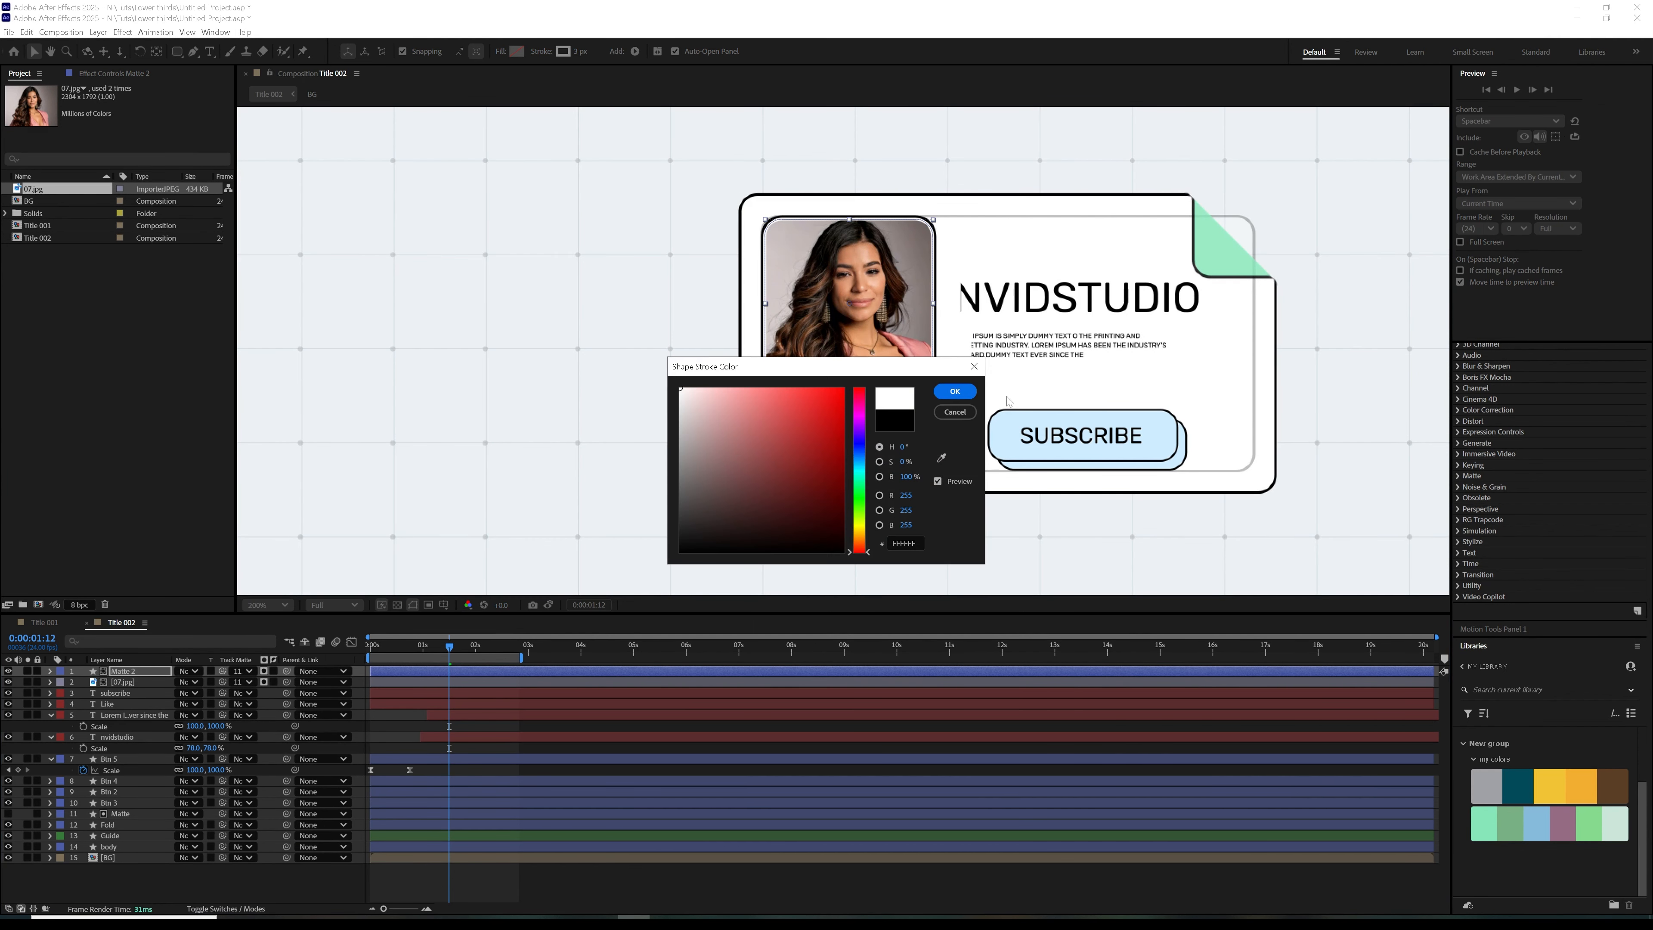
{"action": "left_click", "coordinate": [940, 399]}
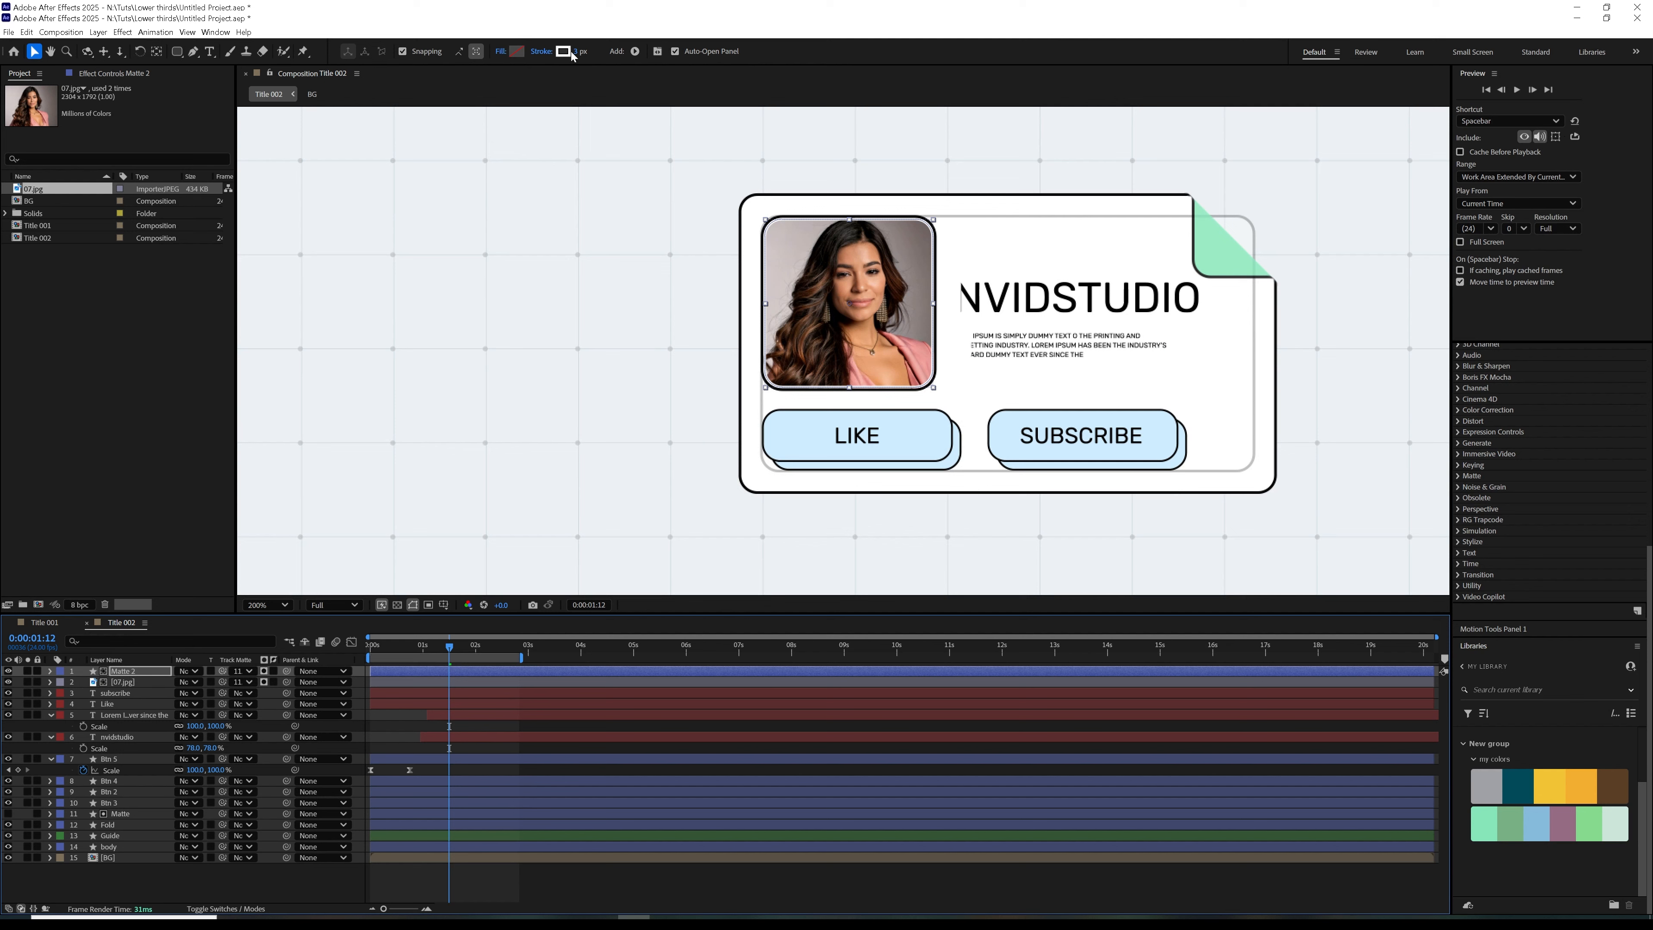
{"action": "key", "text": "Return"}
{"action": "left_click_drag", "start_coordinate": [579, 57], "coordinate": [584, 51]}
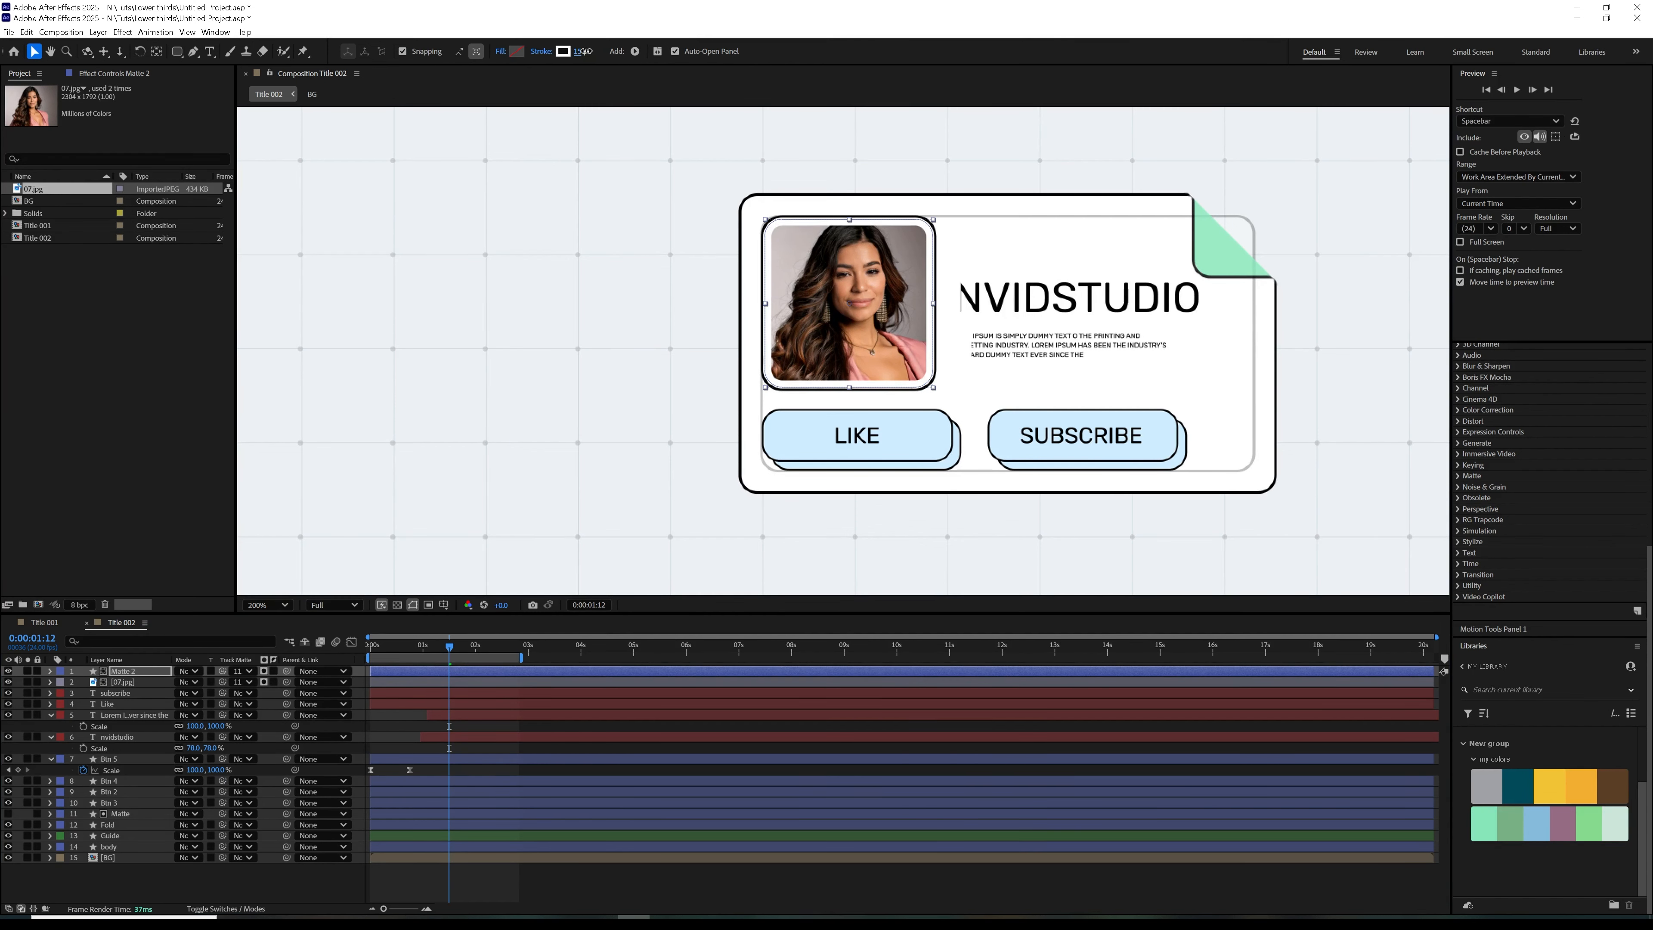
Recolor the Matte 2 stroke with the mint green sampled from the folded corner
{"action": "left_click", "coordinate": [563, 50]}
{"action": "left_click", "coordinate": [942, 457]}
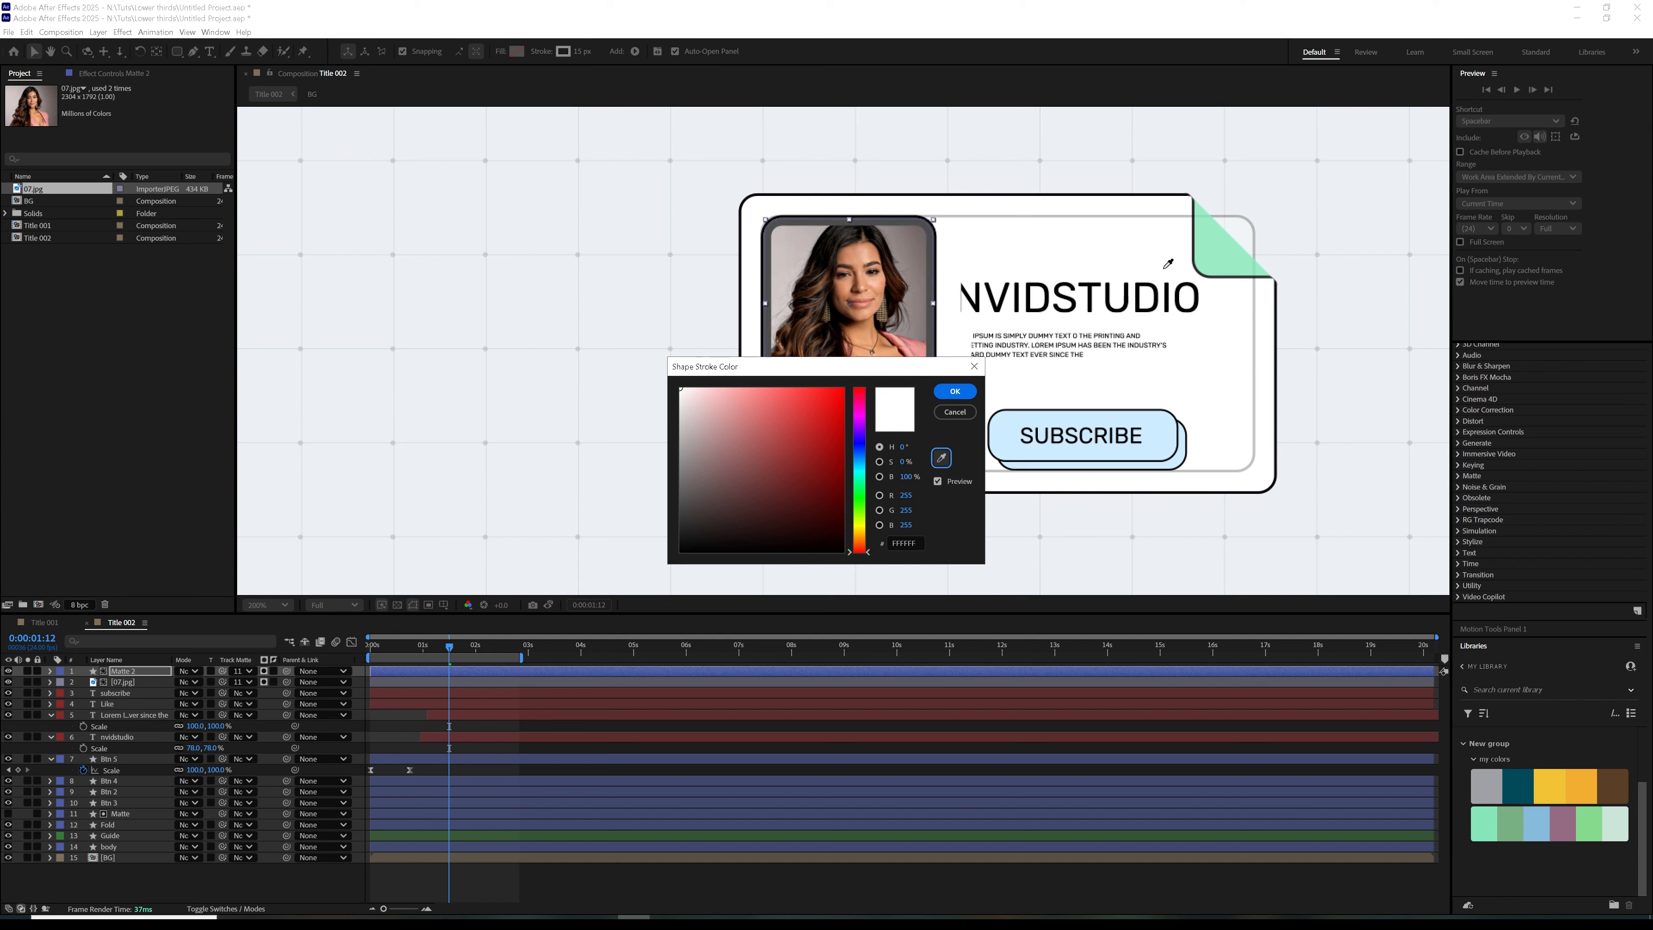
{"action": "left_click", "coordinate": [1223, 250]}
{"action": "left_click", "coordinate": [955, 392]}
{"action": "left_click", "coordinate": [650, 889]}
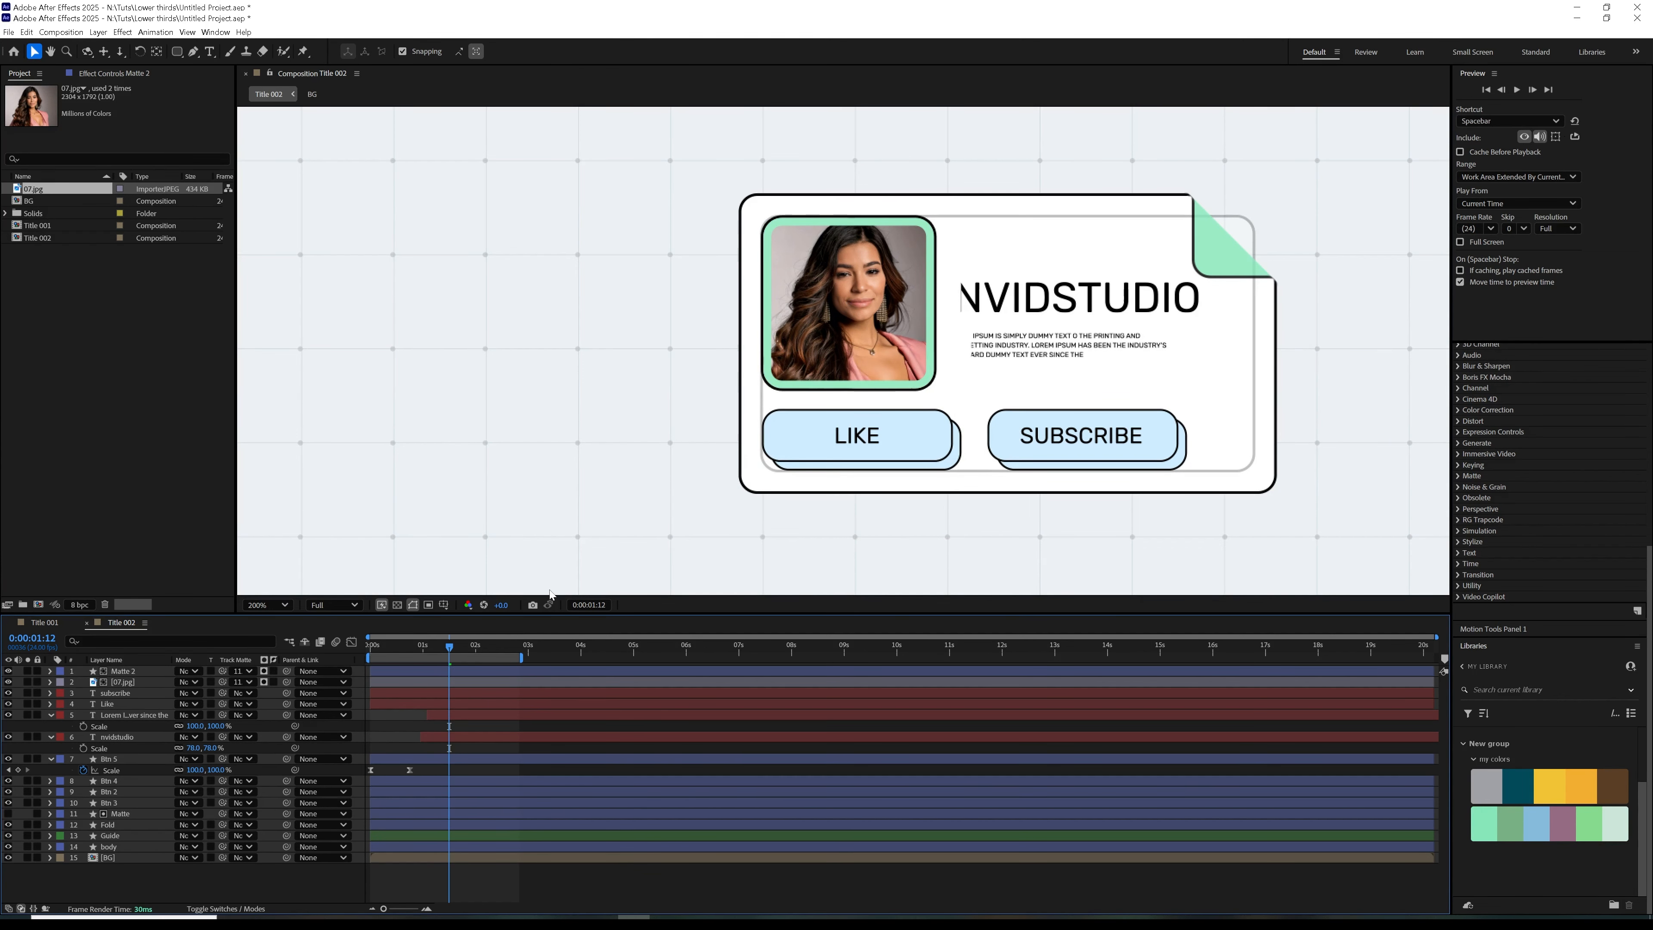
Delete the Guide layer from the Title 002 composition
{"action": "left_click", "coordinate": [60, 837]}
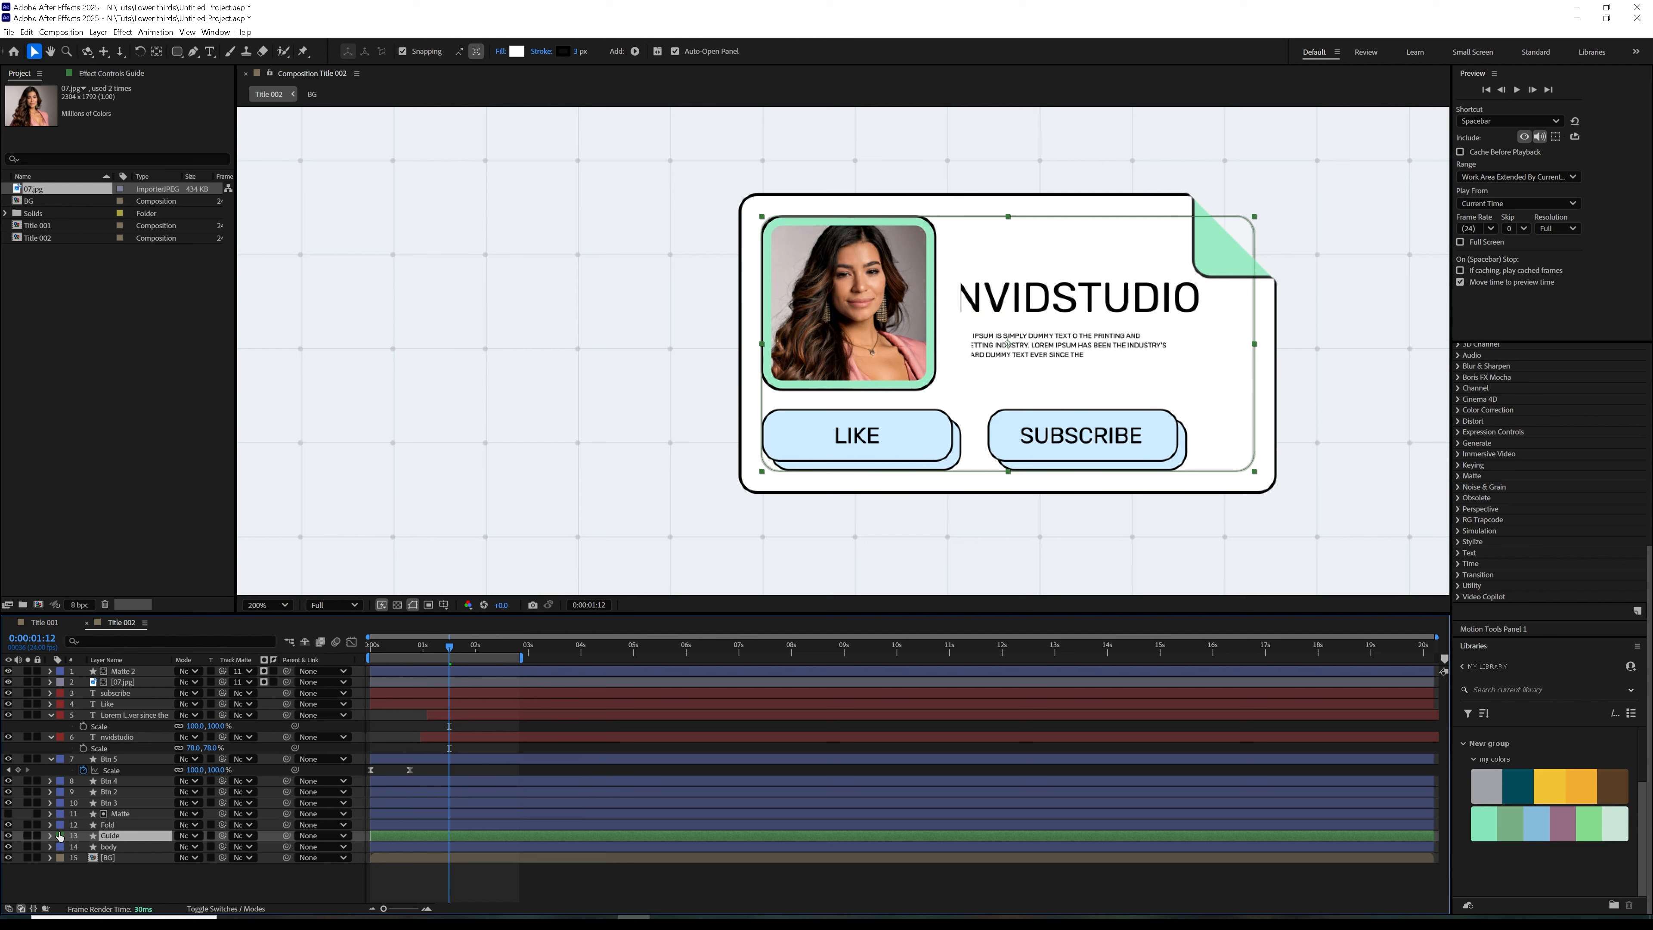
{"action": "key", "text": "Delete"}
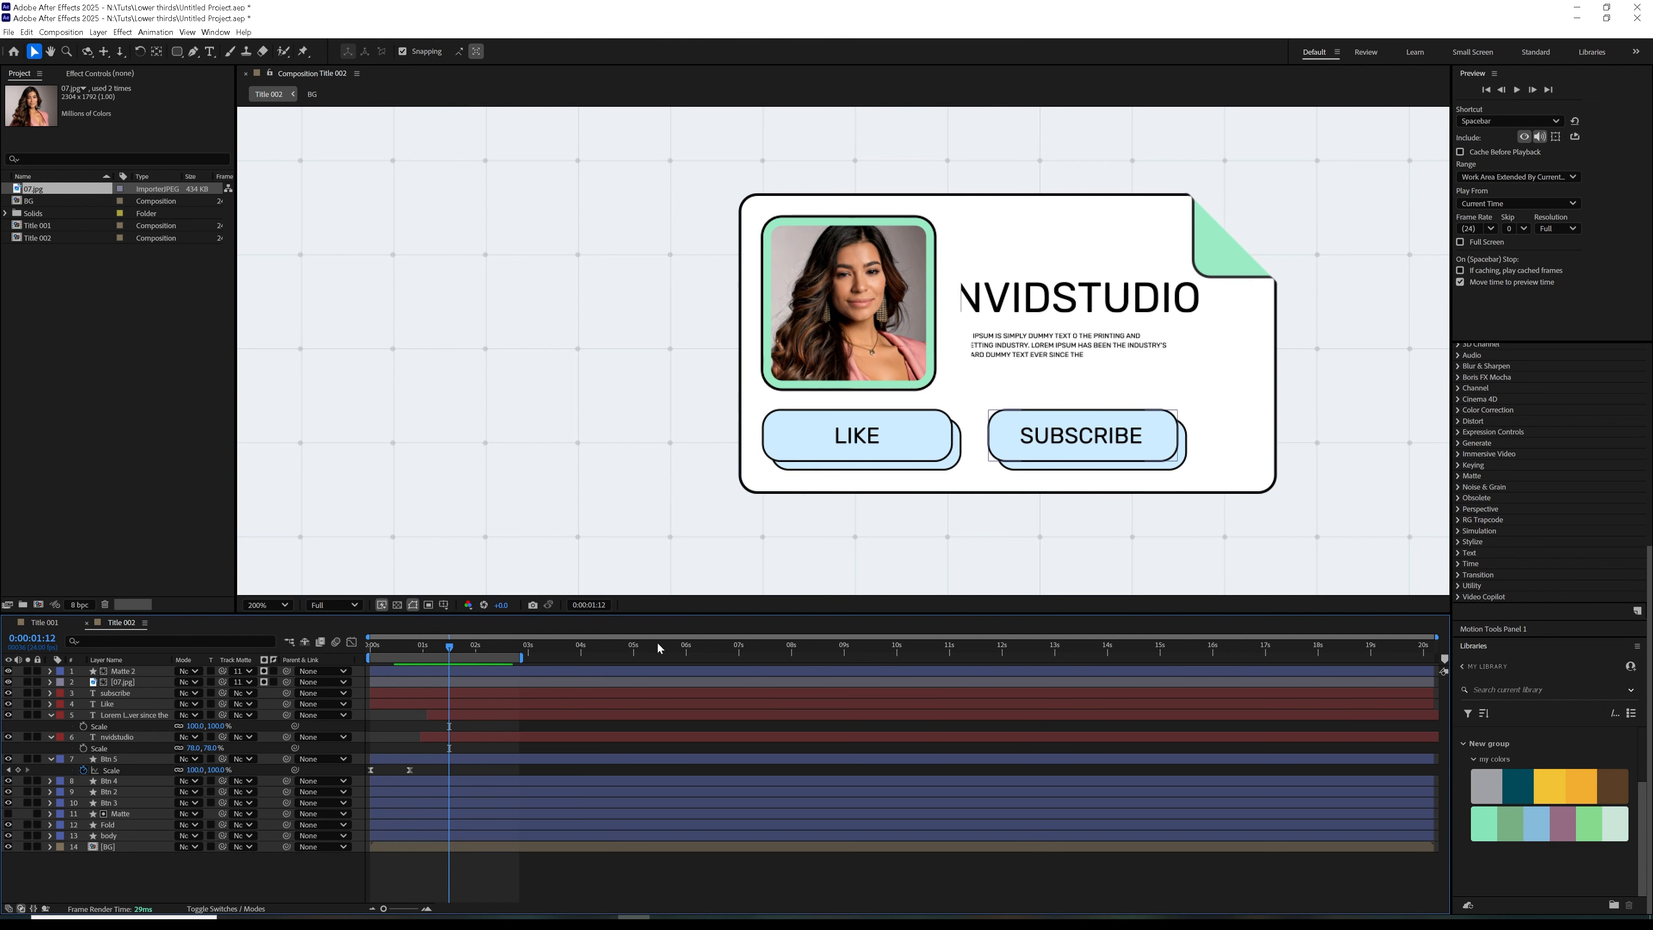
{"action": "scroll", "coordinate": [1264, 389], "scroll_direction": "down", "scroll_amount": 1}
{"action": "left_click_drag", "start_coordinate": [375, 649], "coordinate": [442, 663]}
{"action": "left_click", "coordinate": [456, 717]}
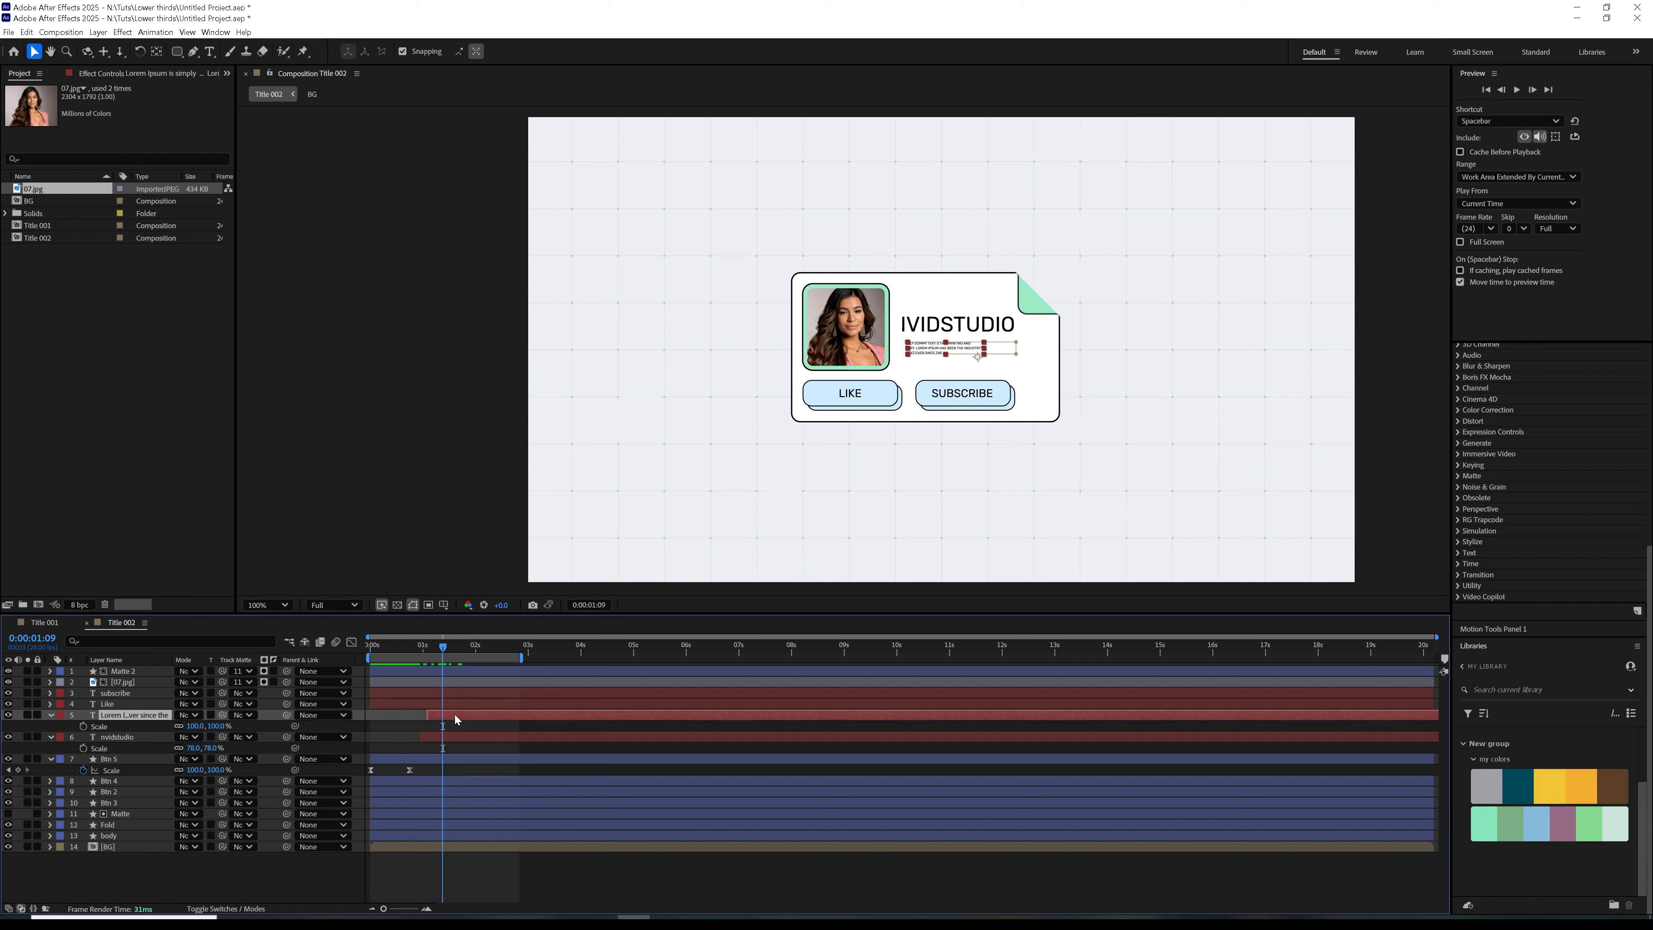
Reorder the layers so the subscribe text sits directly above Btn 5, with Btn 5 directly above Btn 4
{"action": "left_click", "coordinate": [130, 703]}
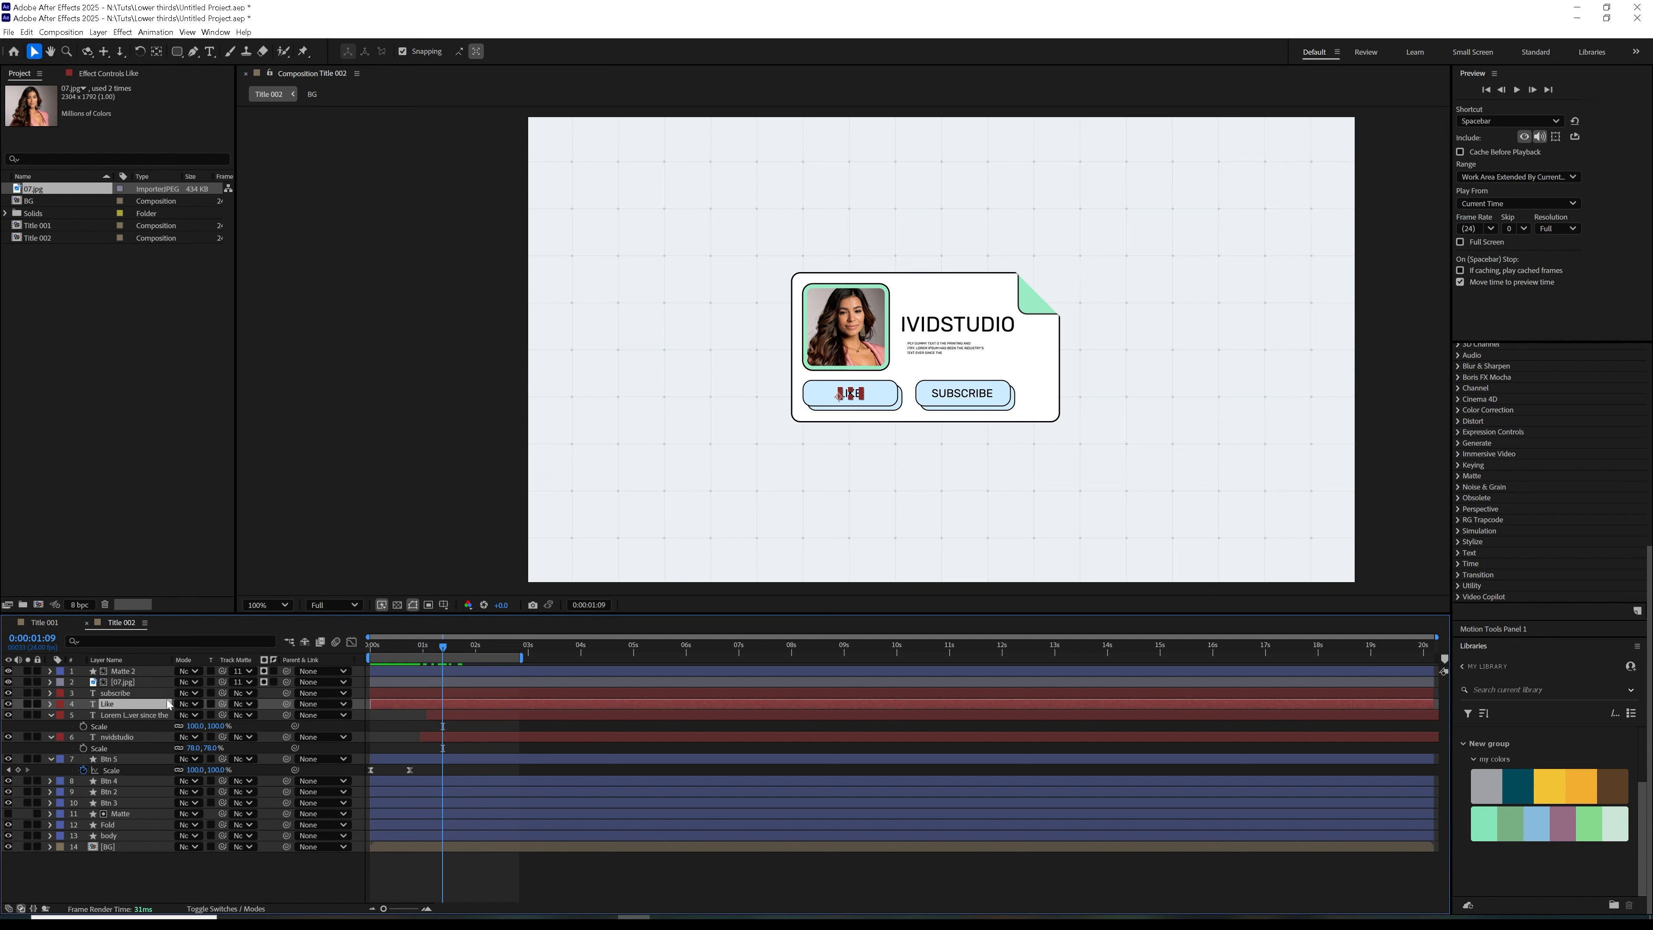
{"action": "left_click", "coordinate": [126, 783]}
{"action": "left_click_drag", "start_coordinate": [130, 693], "coordinate": [138, 781]}
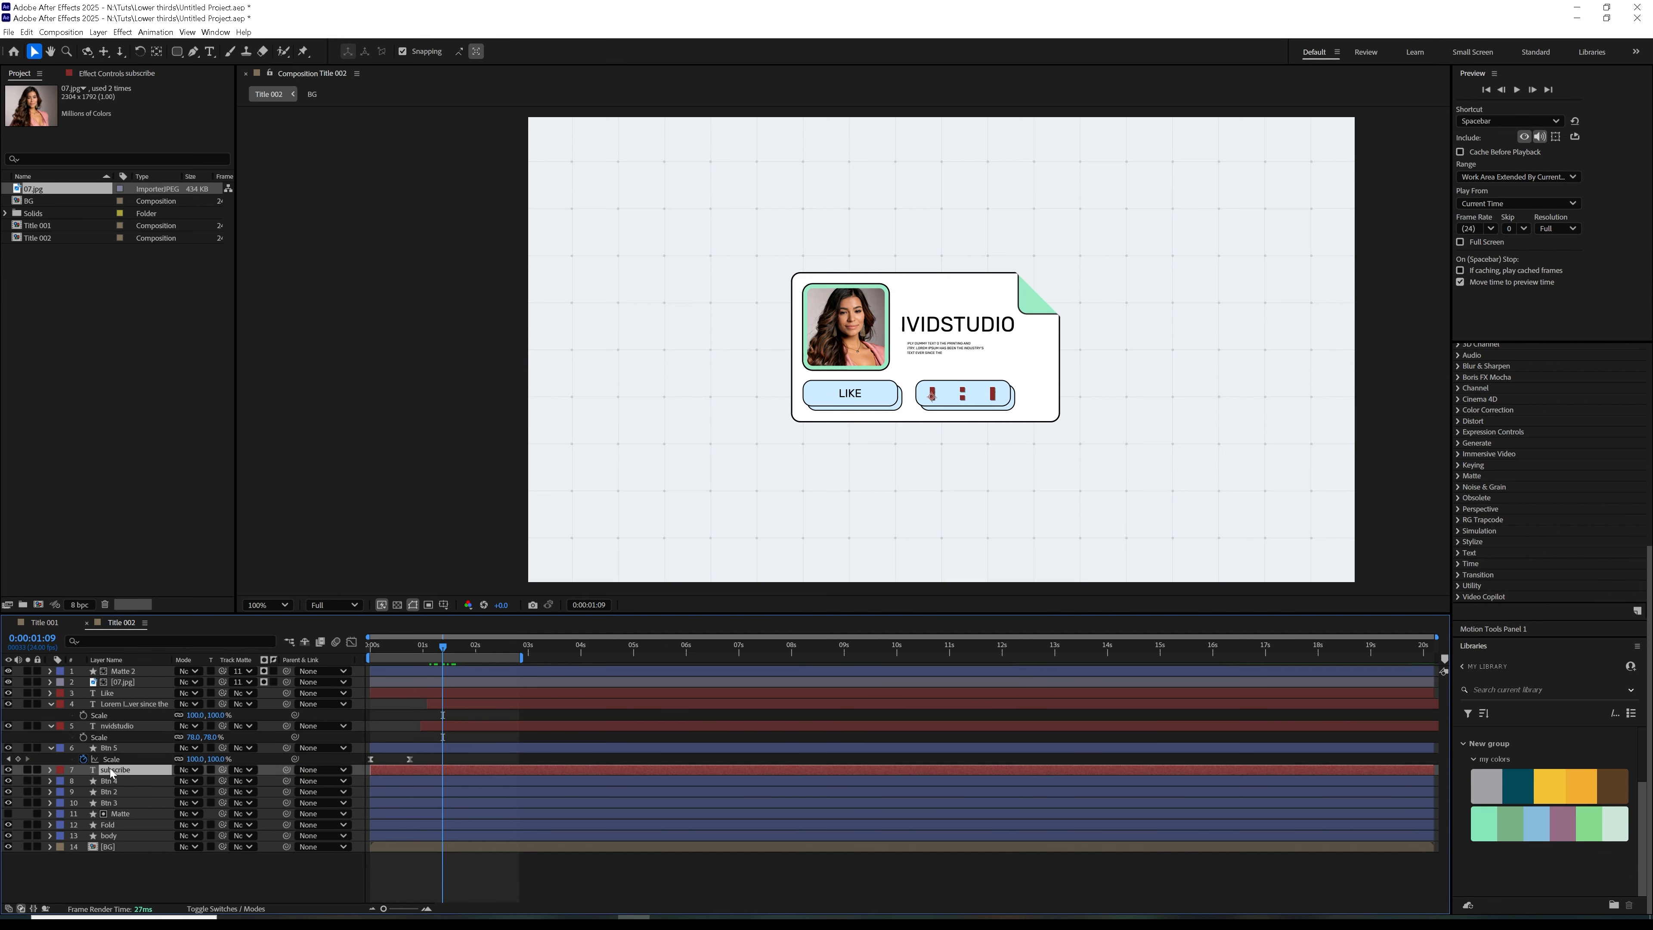
{"action": "left_click", "coordinate": [136, 782]}
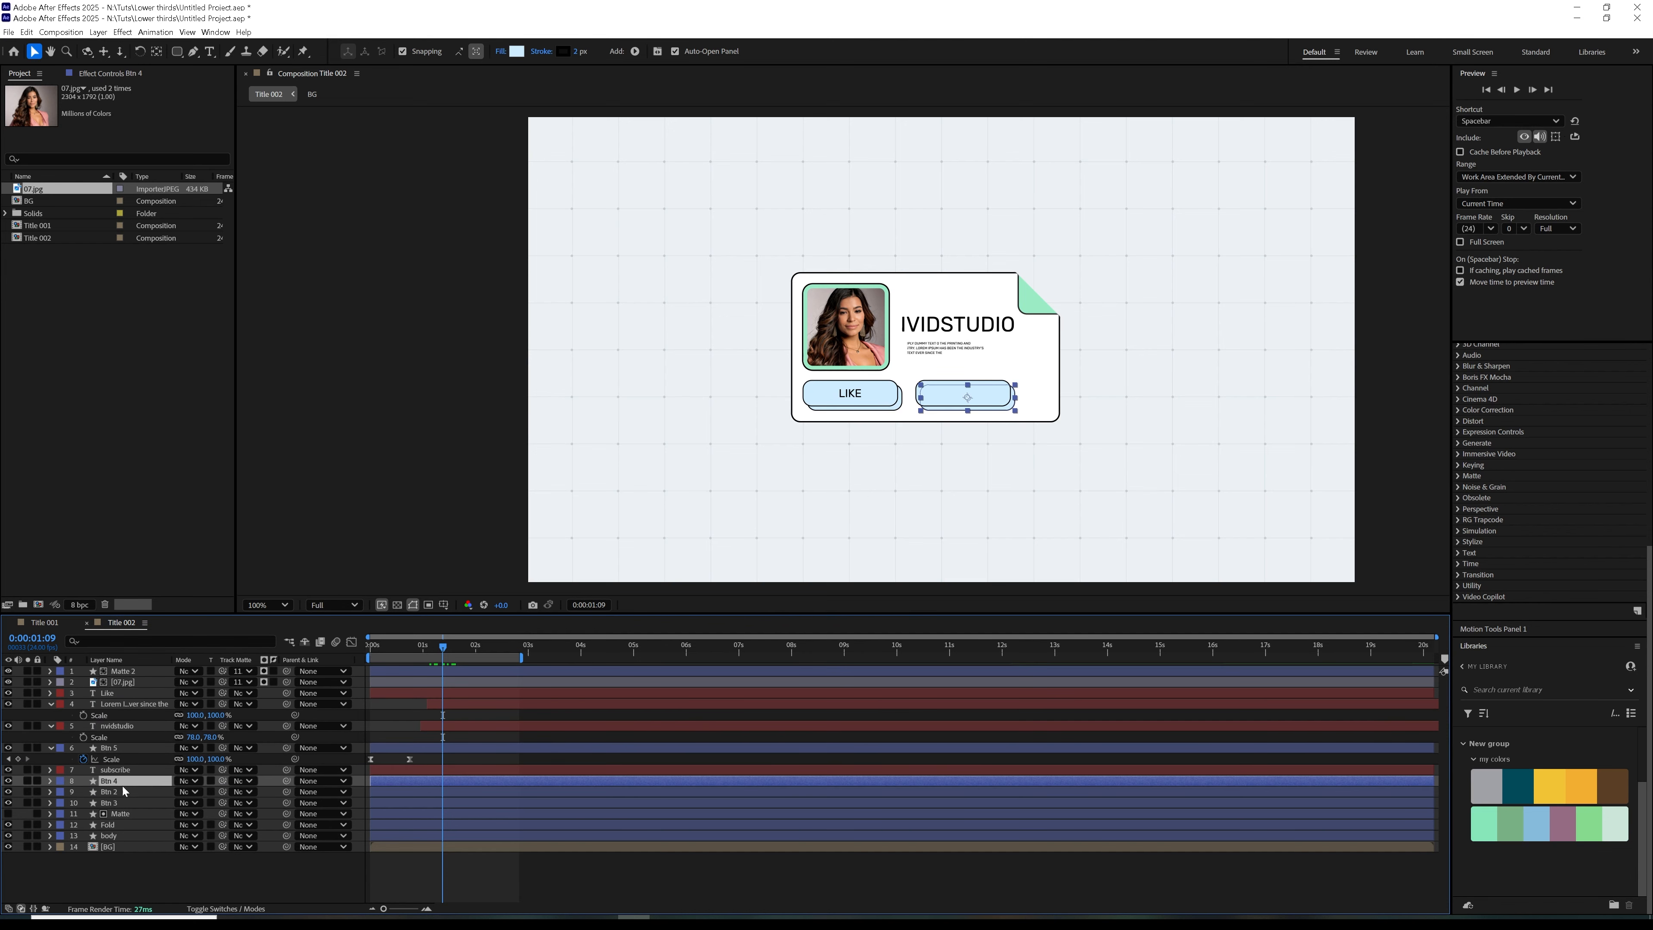
{"action": "left_click", "coordinate": [118, 793]}
{"action": "left_click", "coordinate": [117, 803]}
{"action": "left_click", "coordinate": [120, 814]}
{"action": "left_click", "coordinate": [121, 823]}
{"action": "left_click", "coordinate": [119, 782]}
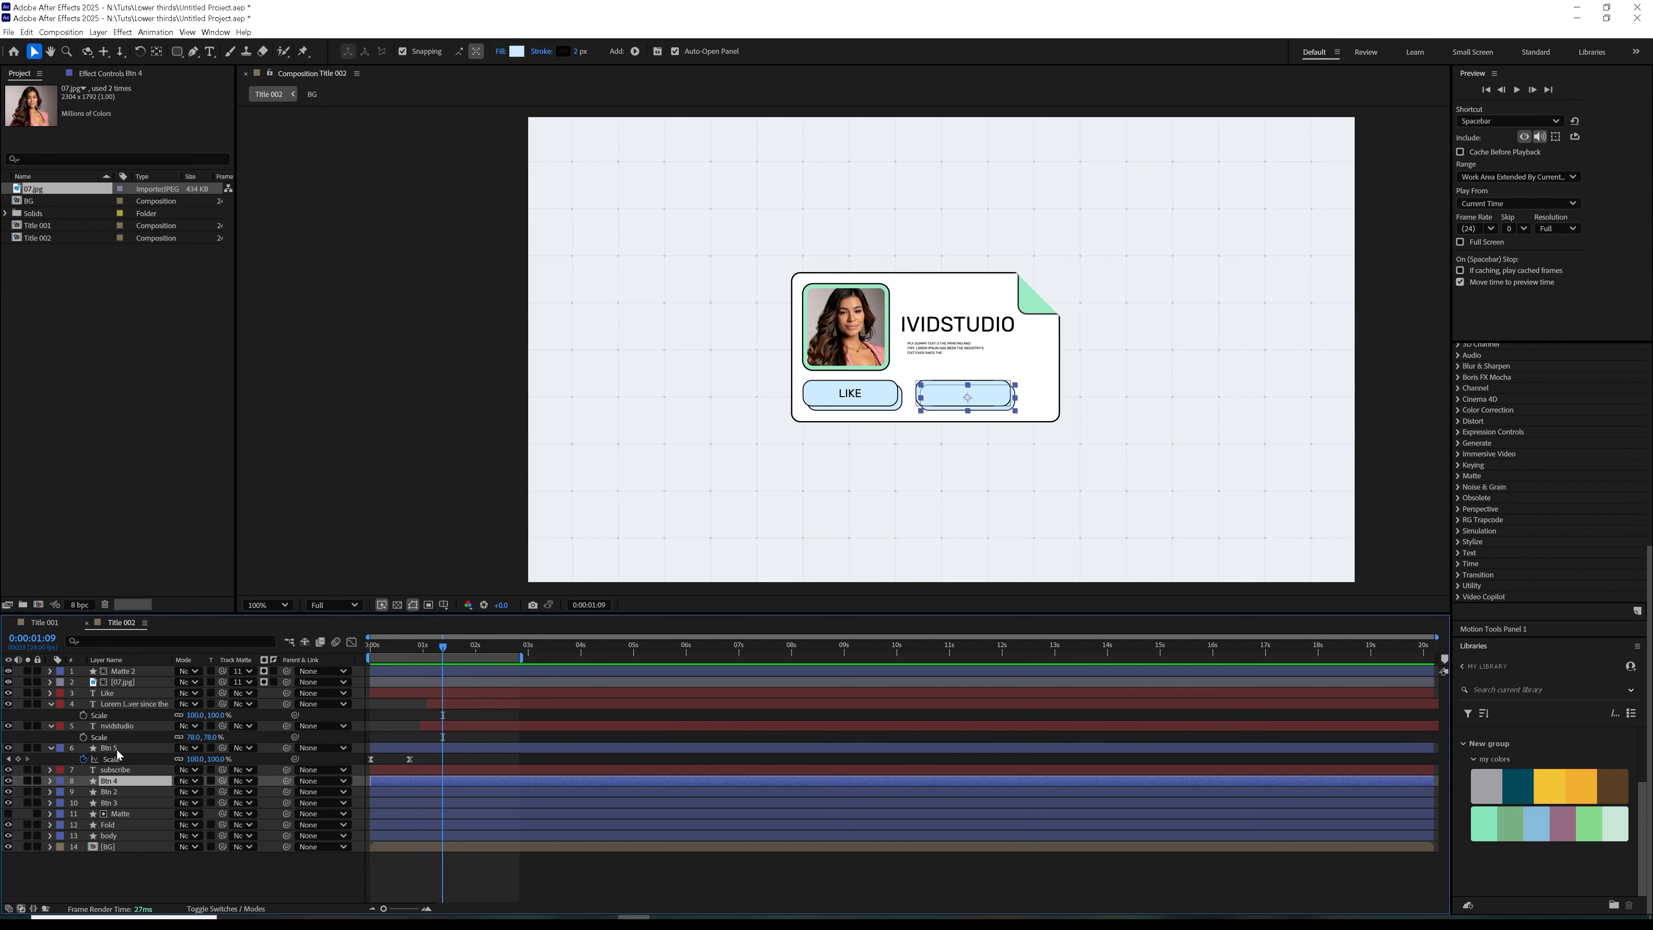
{"action": "left_click", "coordinate": [118, 749]}
{"action": "left_click_drag", "start_coordinate": [118, 750], "coordinate": [123, 775]}
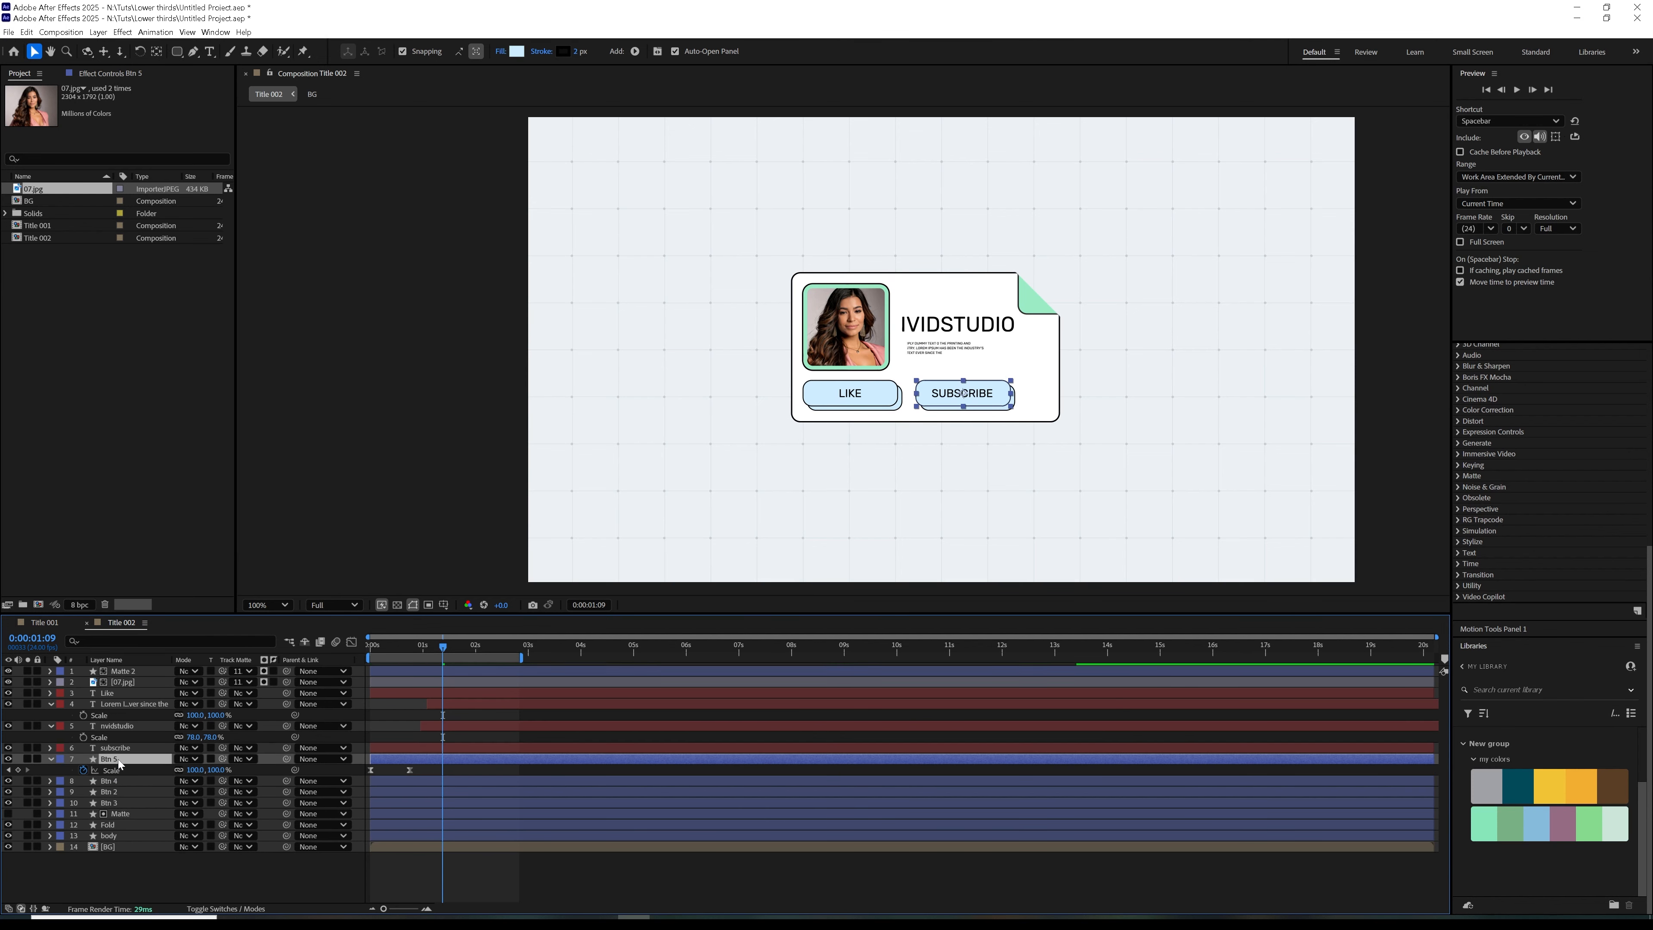
Parent the subscribe text layer to Btn 5 and collapse Btn 5's scale property
{"action": "left_click", "coordinate": [115, 747]}
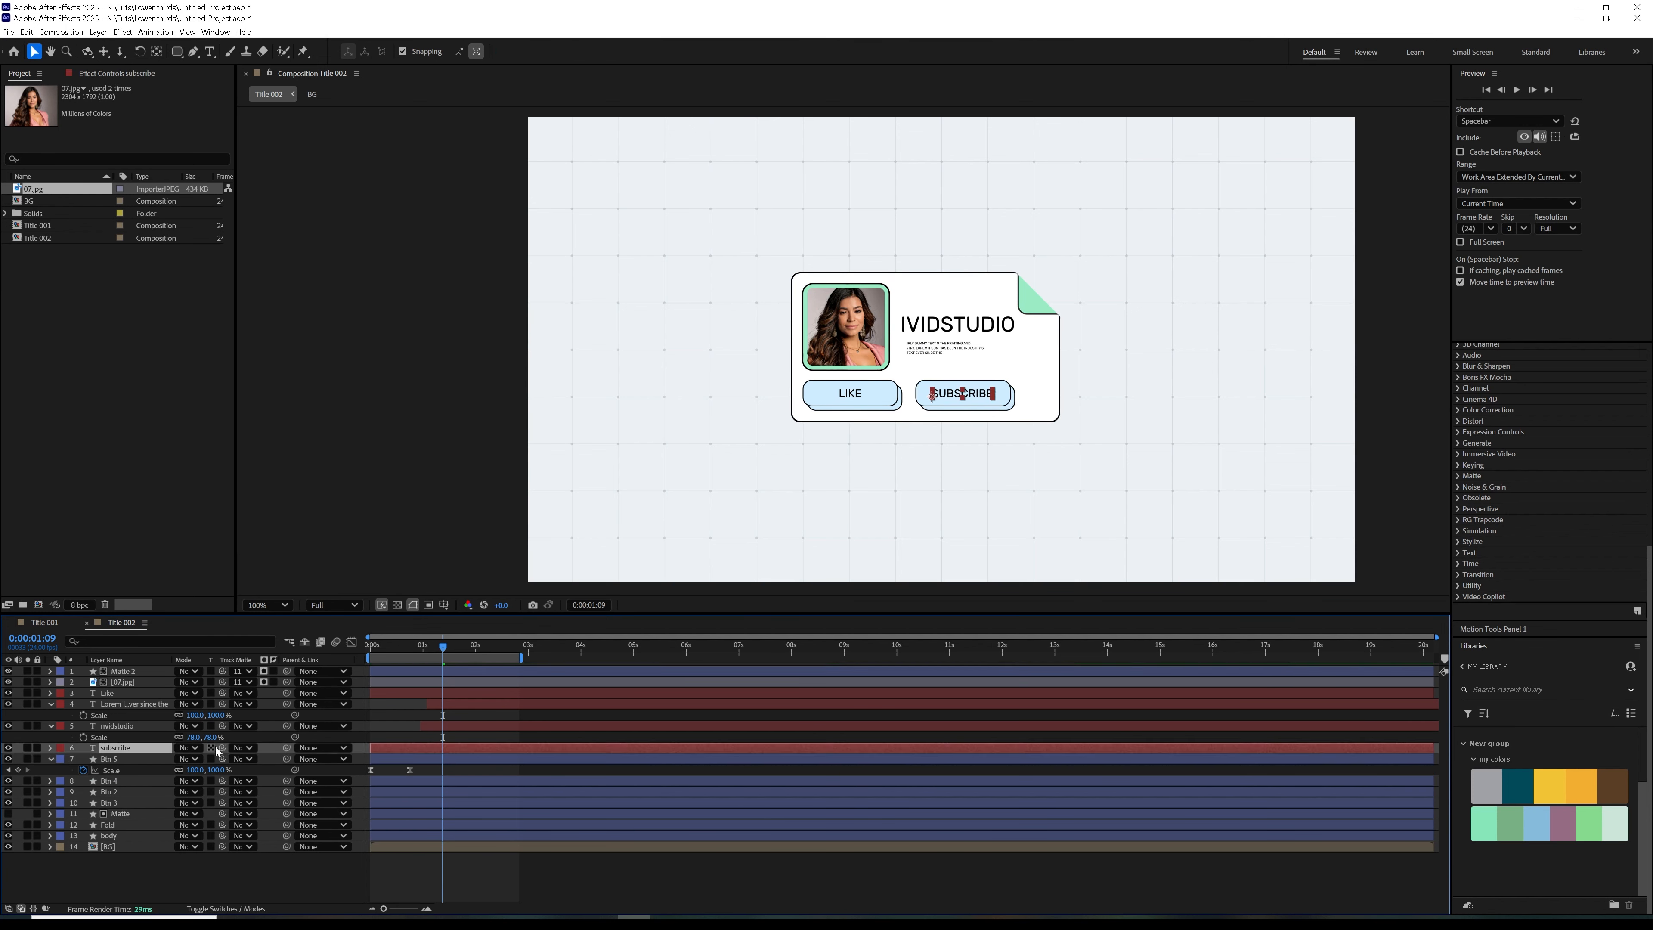
{"action": "left_click_drag", "start_coordinate": [286, 747], "coordinate": [121, 760]}
{"action": "left_click", "coordinate": [121, 760]}
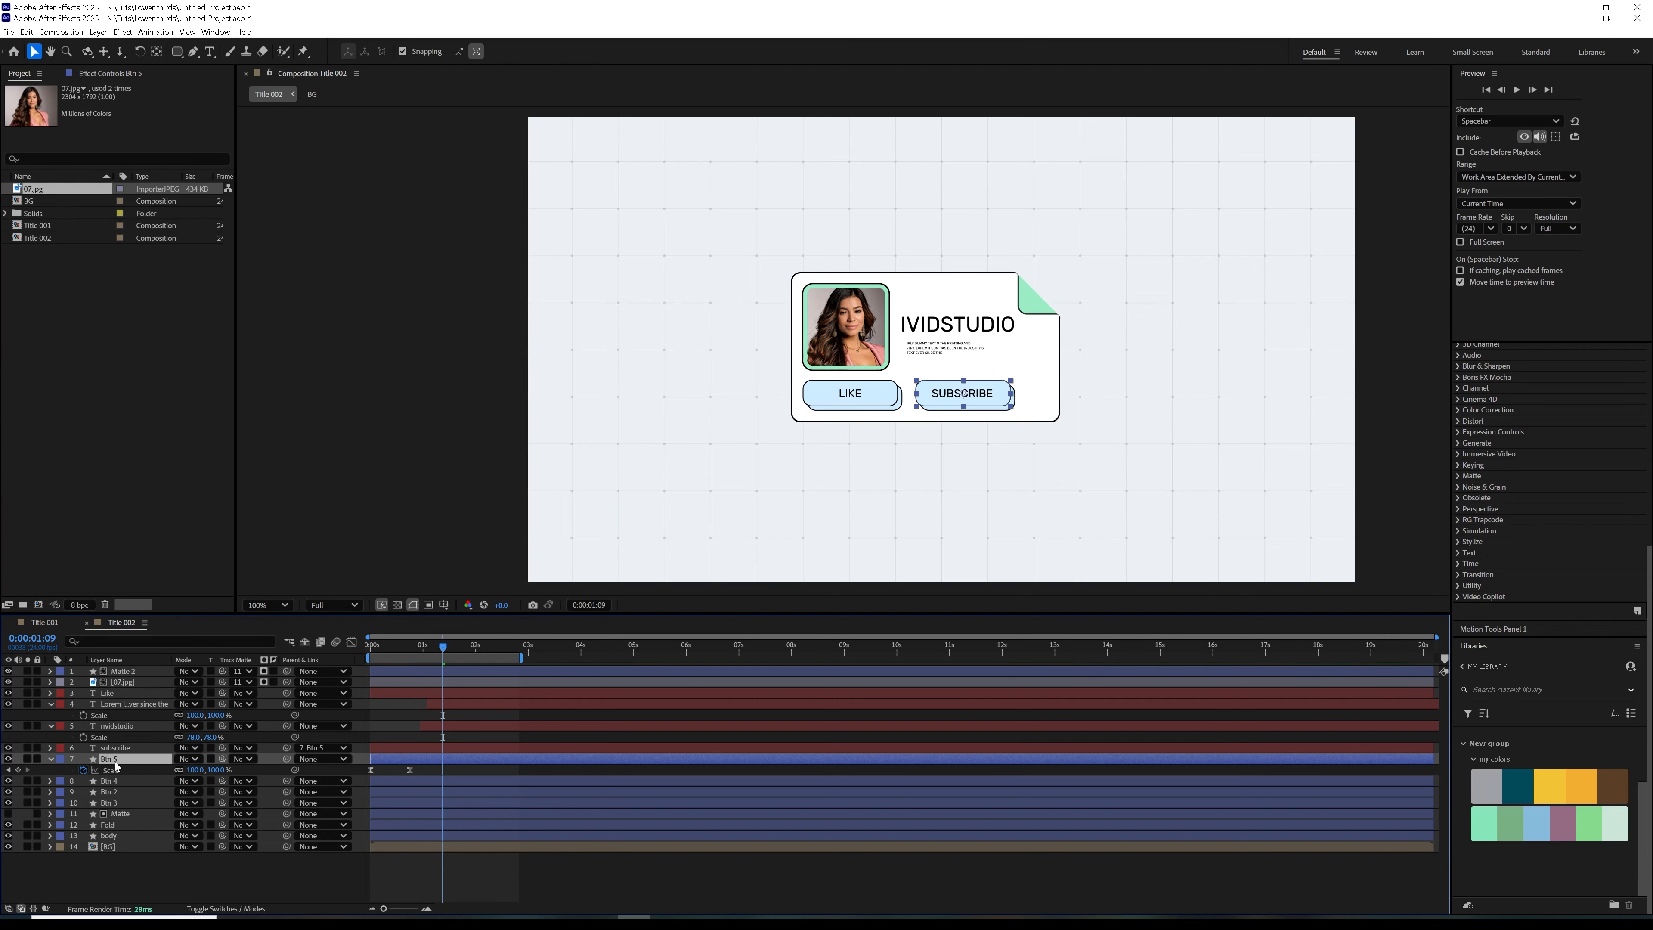
{"action": "mouse_move", "coordinate": [403, 644]}
{"action": "left_mouse_down"}
{"action": "mouse_move", "coordinate": [430, 648]}
{"action": "mouse_move", "coordinate": [350, 659]}
{"action": "mouse_move", "coordinate": [430, 657]}
{"action": "left_mouse_up"}
{"action": "left_click", "coordinate": [51, 758]}
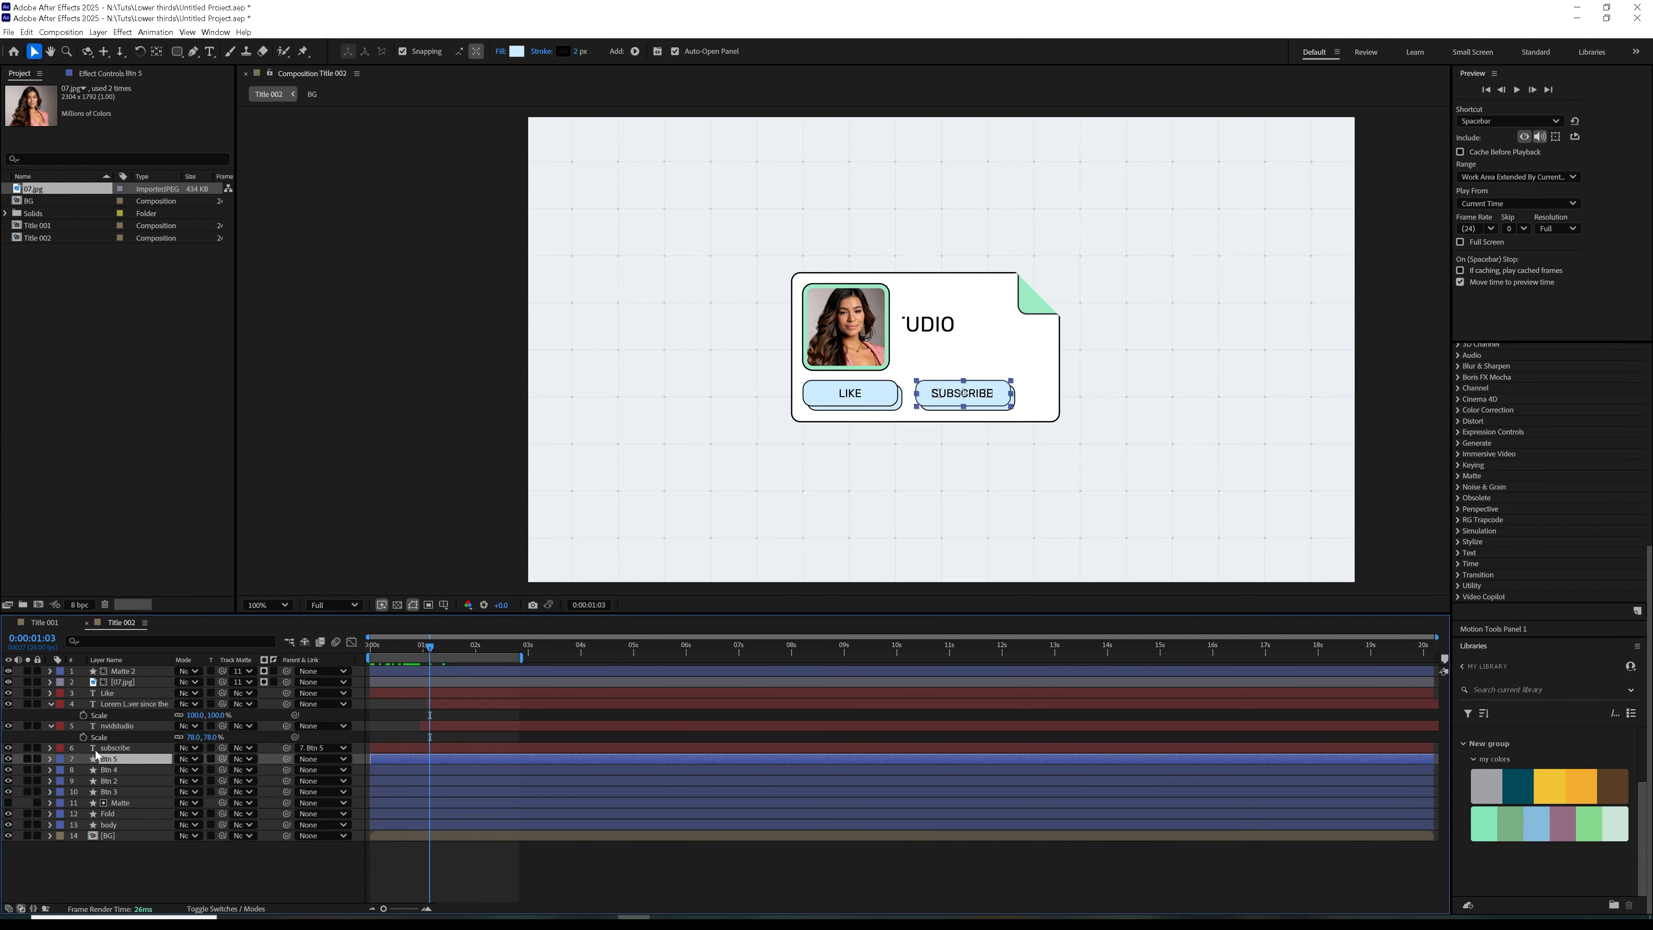
Place the Like text layer directly above Btn 2, parent it to Btn 2, and collapse the two title text layers' properties
{"action": "left_click_drag", "start_coordinate": [107, 693], "coordinate": [115, 757]}
{"action": "left_click", "coordinate": [112, 771]}
{"action": "left_click", "coordinate": [114, 781]}
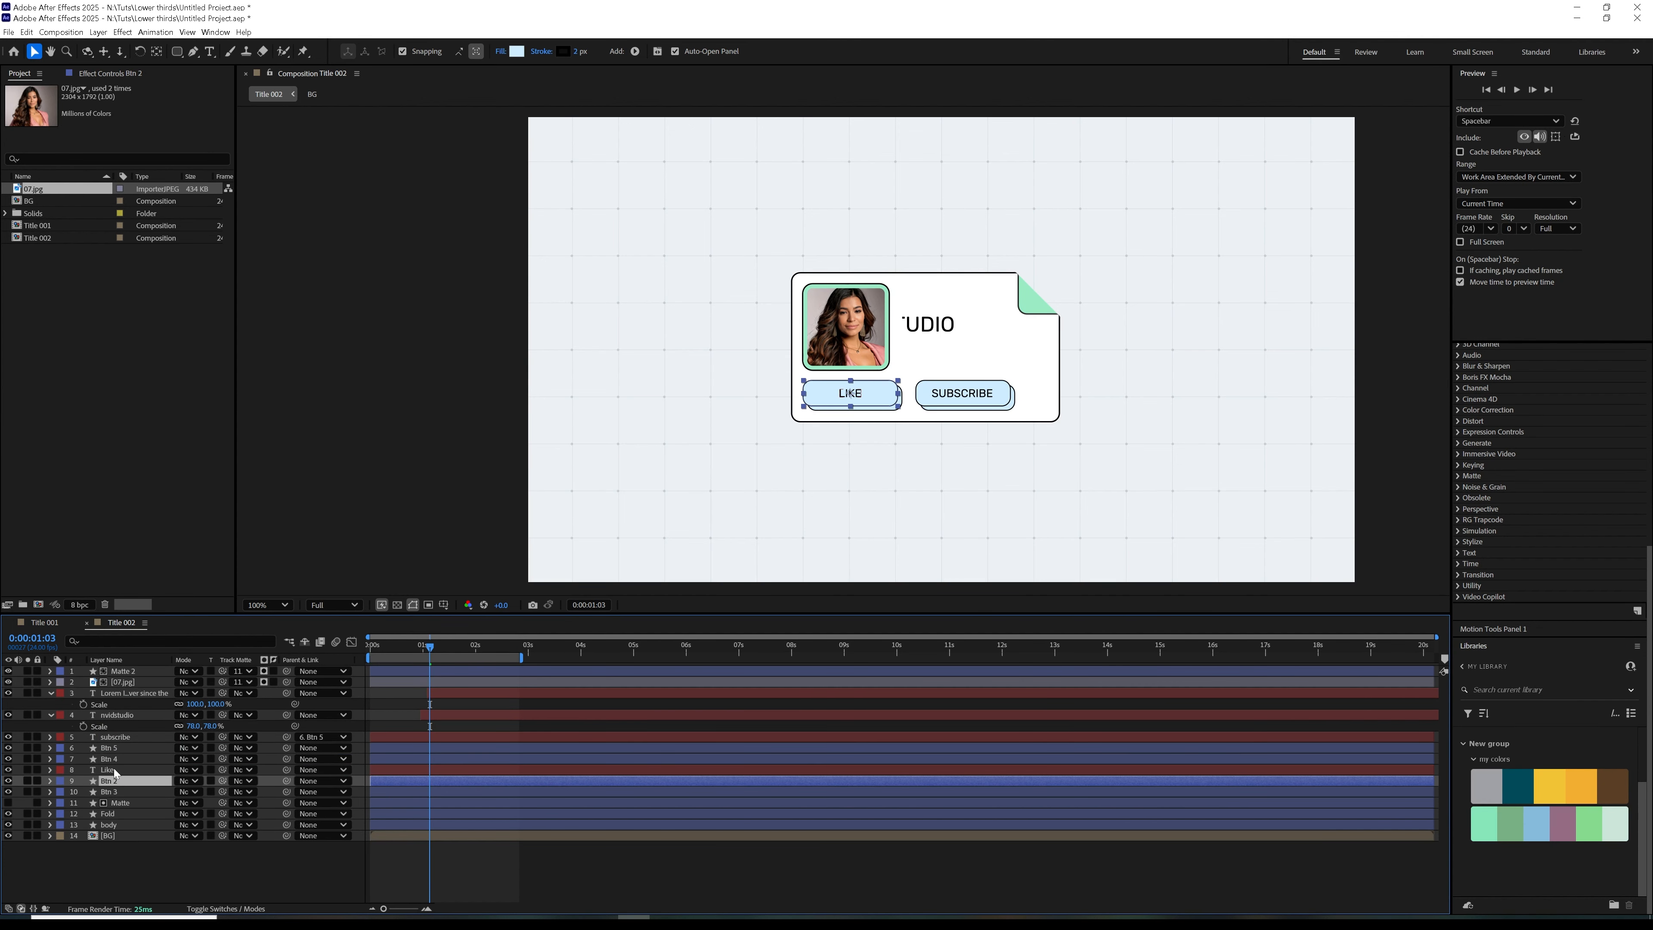
{"action": "left_click", "coordinate": [114, 771]}
{"action": "left_click_drag", "start_coordinate": [287, 770], "coordinate": [125, 780]}
{"action": "left_click_drag", "start_coordinate": [407, 650], "coordinate": [498, 665]}
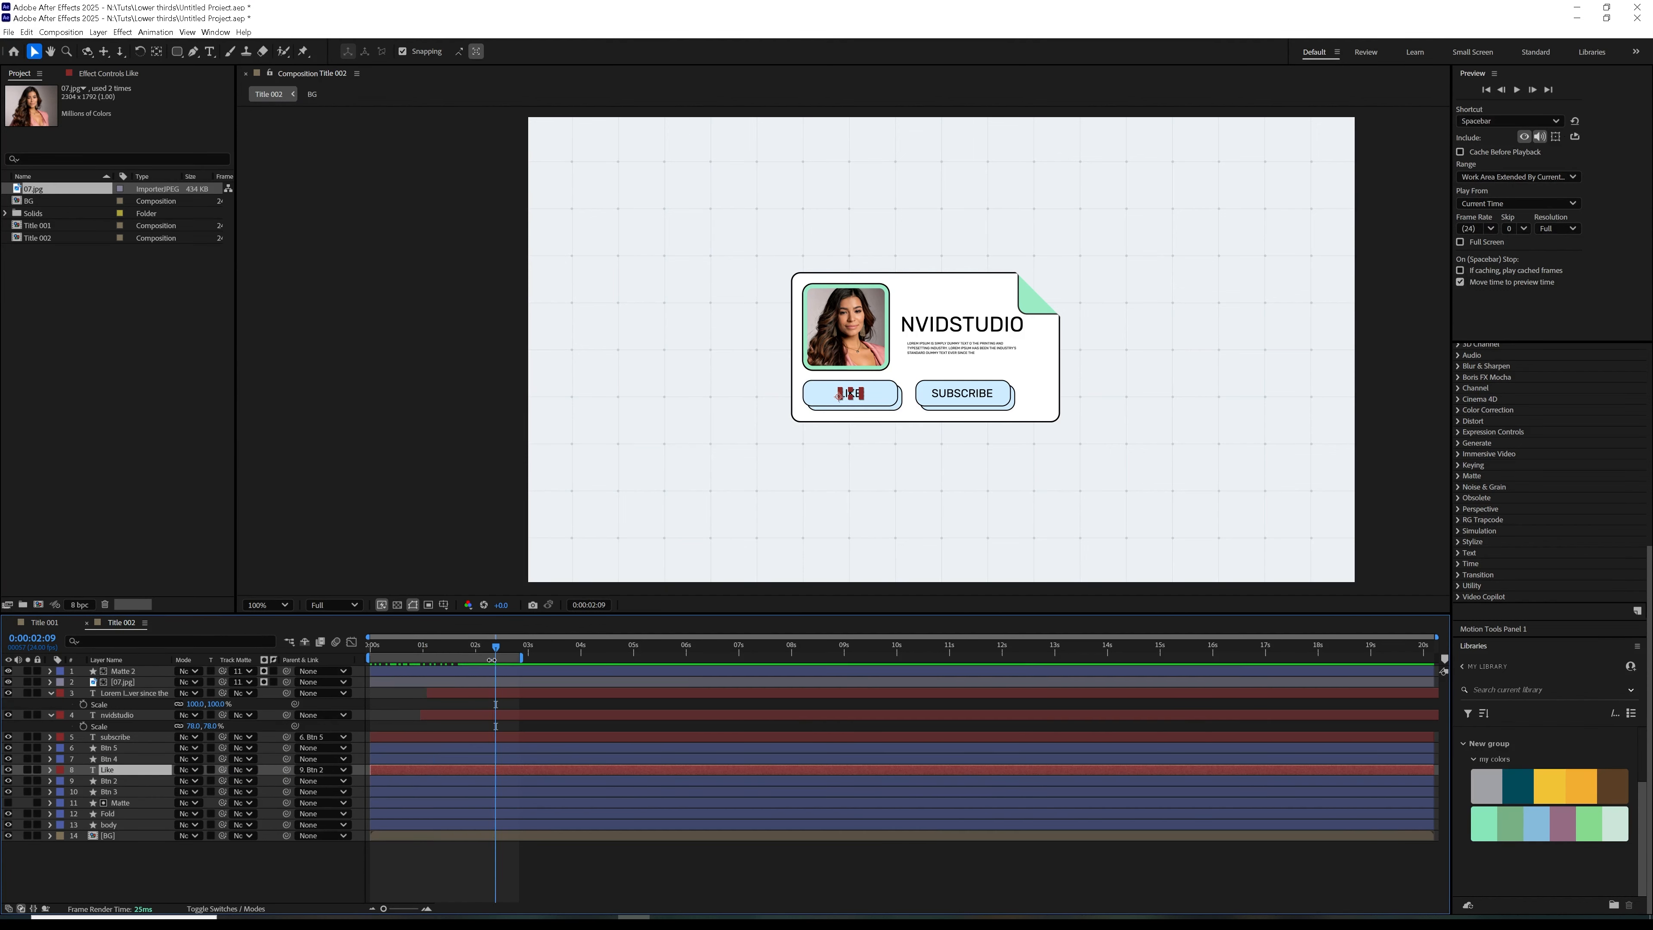
{"action": "left_click", "coordinate": [51, 693]}
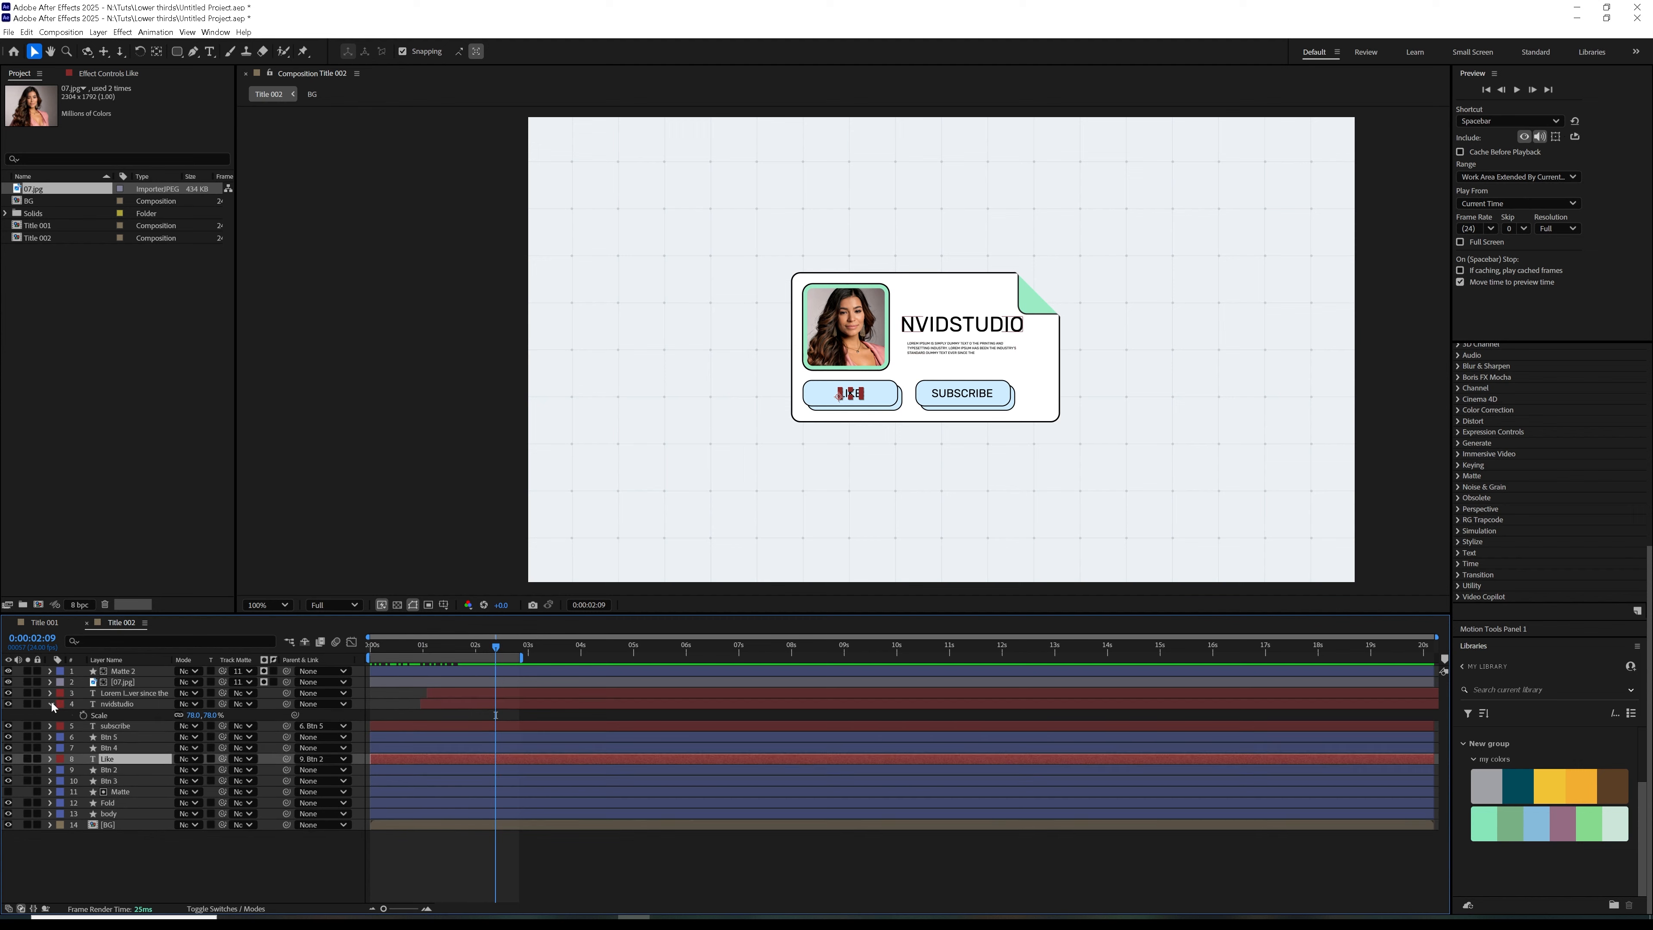
{"action": "left_click", "coordinate": [51, 705]}
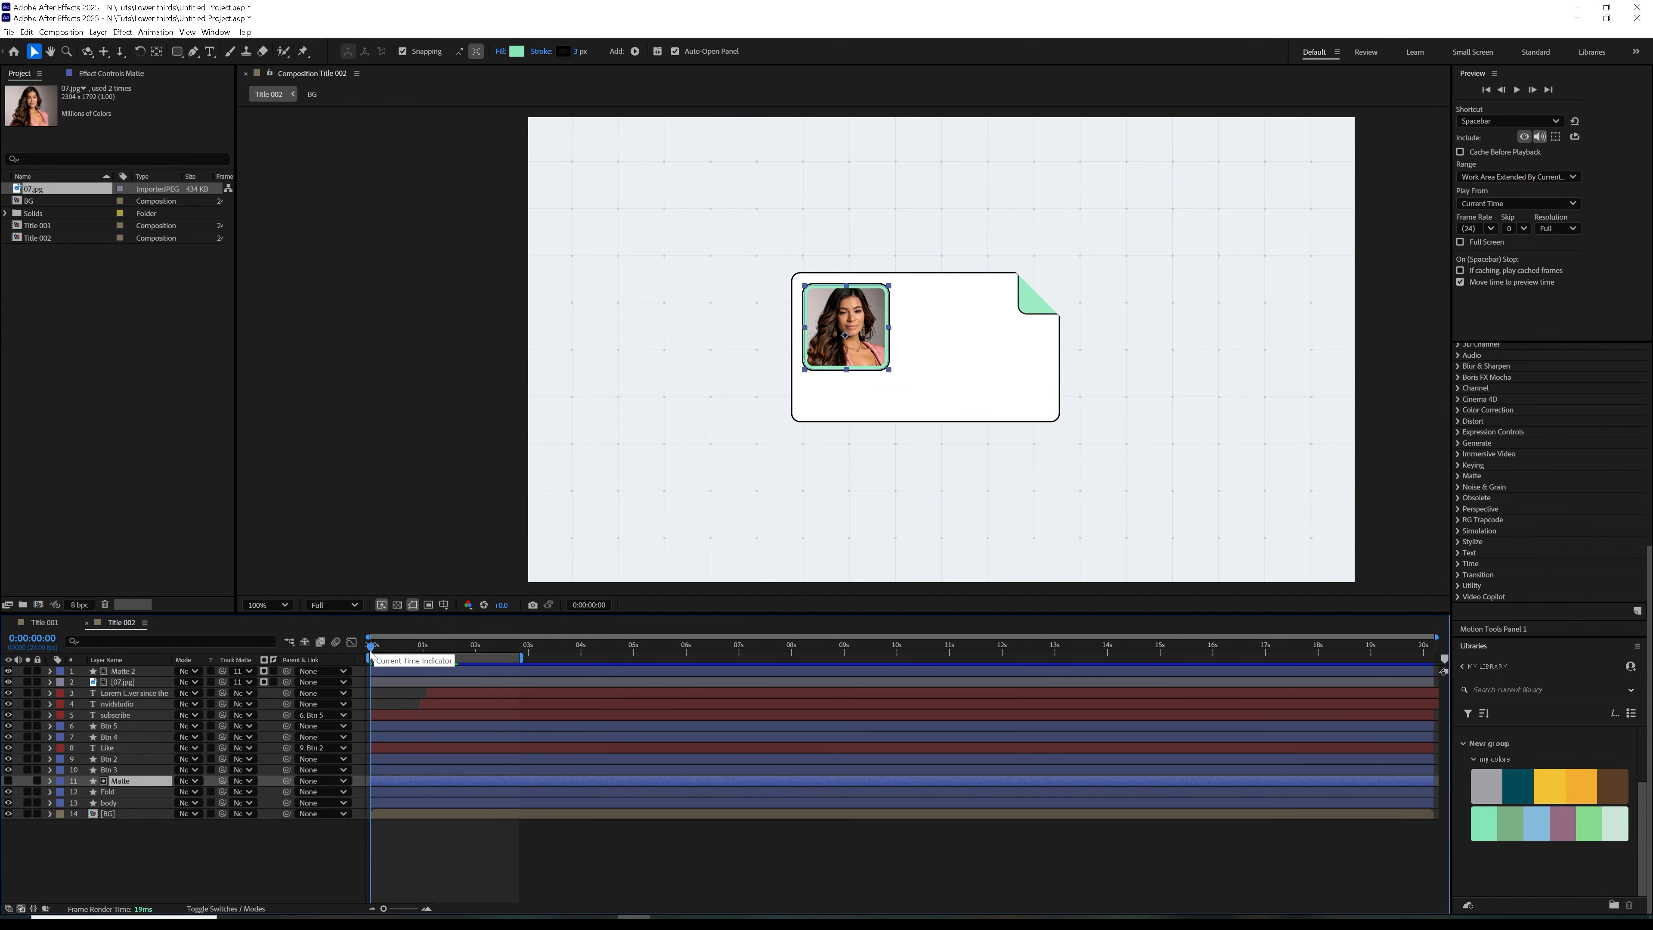
Parent the Matte 2 and 07.jpg layers to the Matte layer
{"action": "left_click", "coordinate": [123, 682]}
{"action": "left_click", "coordinate": [124, 671], "text": "shift"}
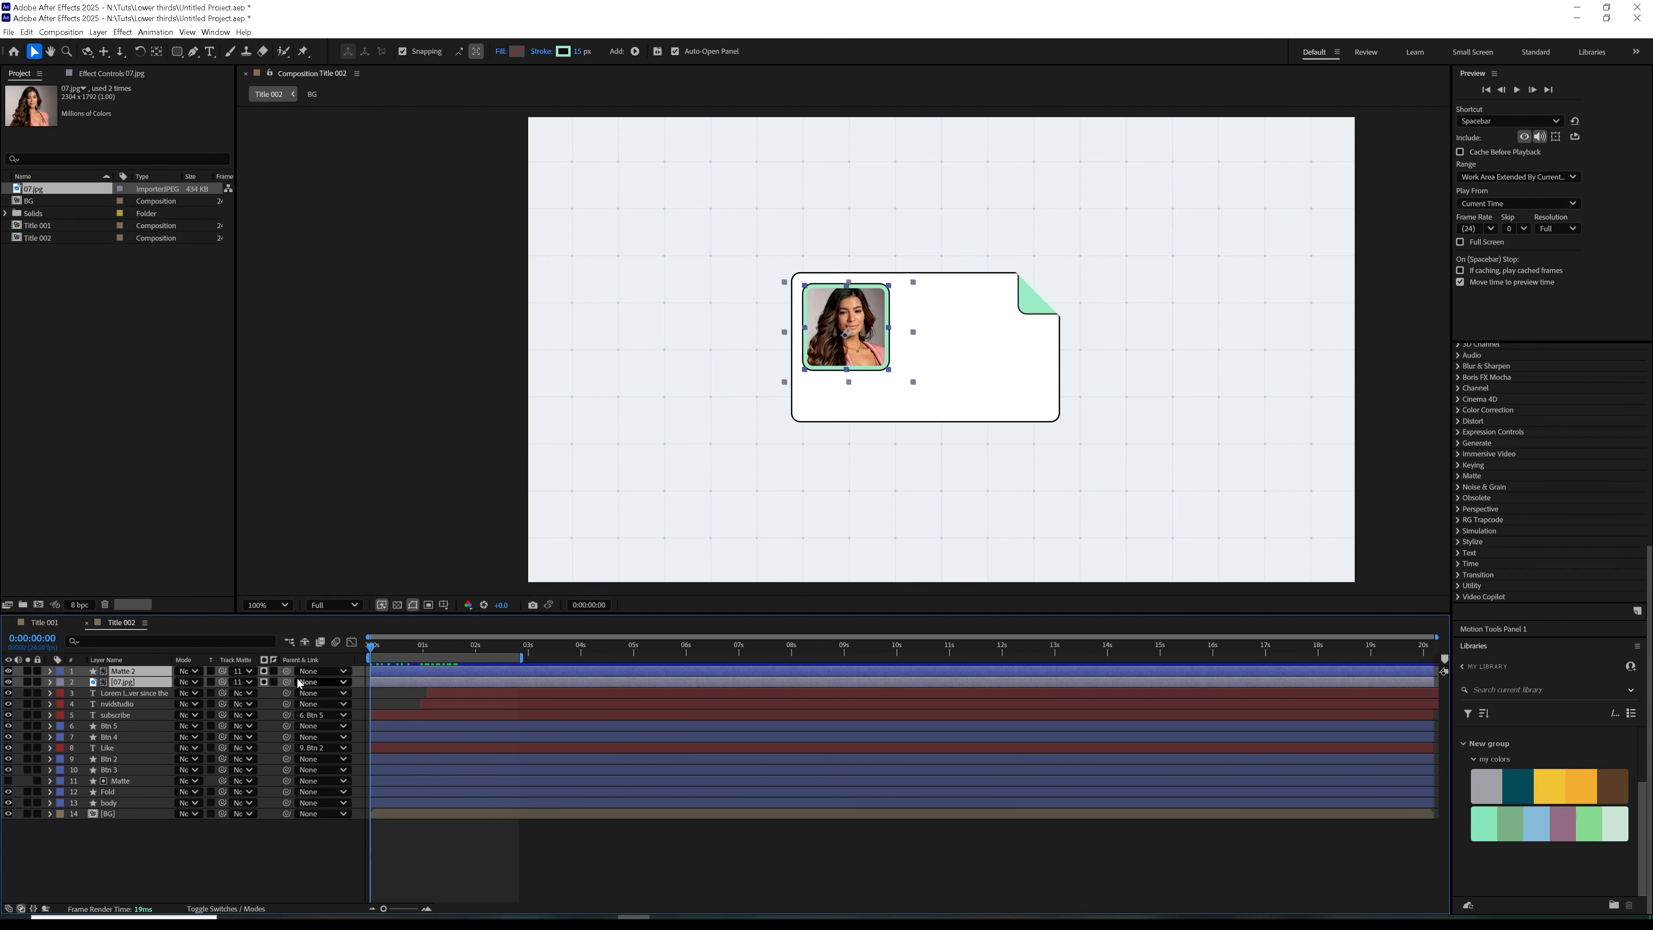
{"action": "left_click_drag", "start_coordinate": [288, 670], "coordinate": [134, 784]}
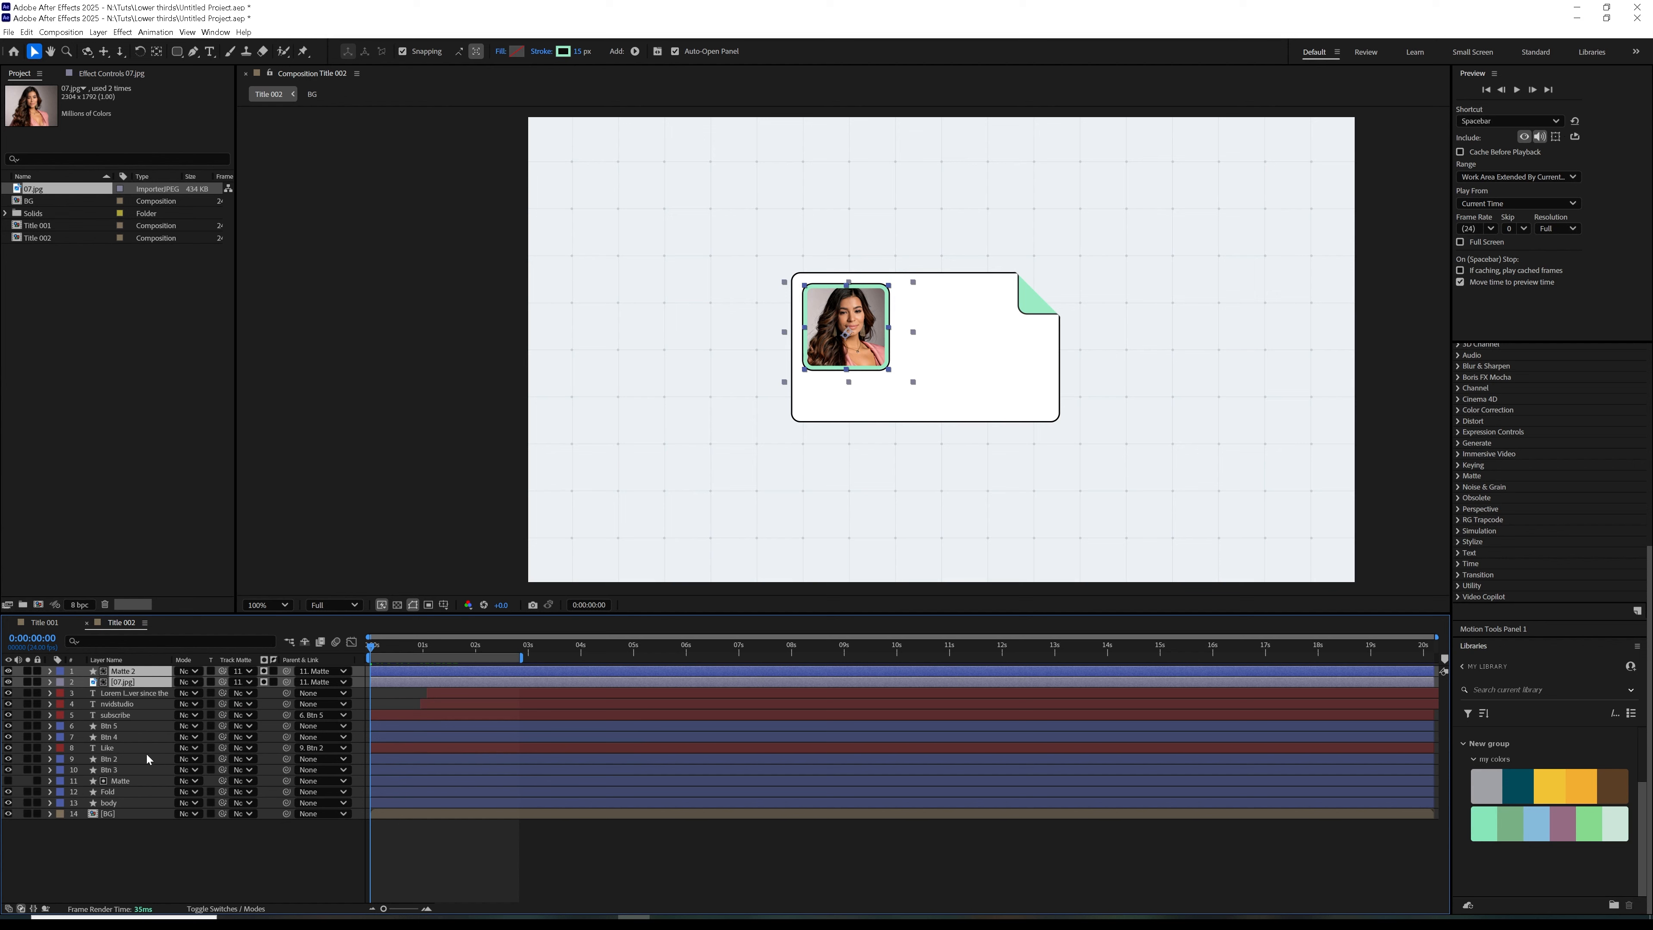
{"action": "left_click", "coordinate": [121, 781]}
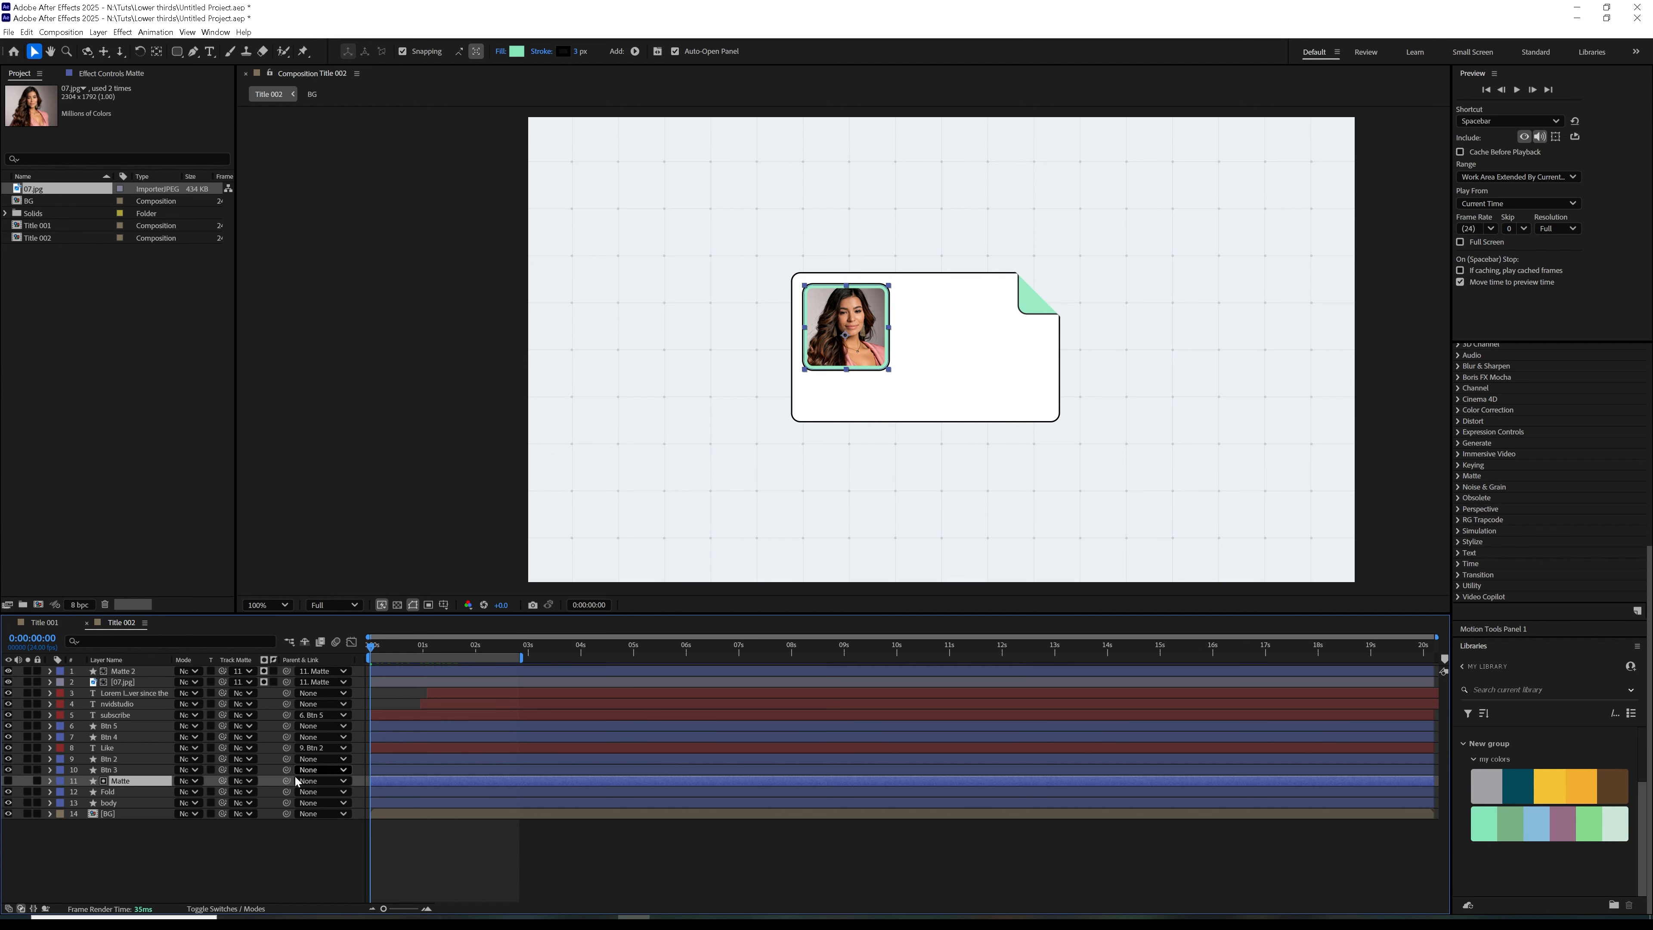
Keyframe the Matte layer's scale from 0% at the start of the timeline to 100% just before one second
{"action": "left_click", "coordinate": [157, 52]}
{"action": "key", "text": "s"}
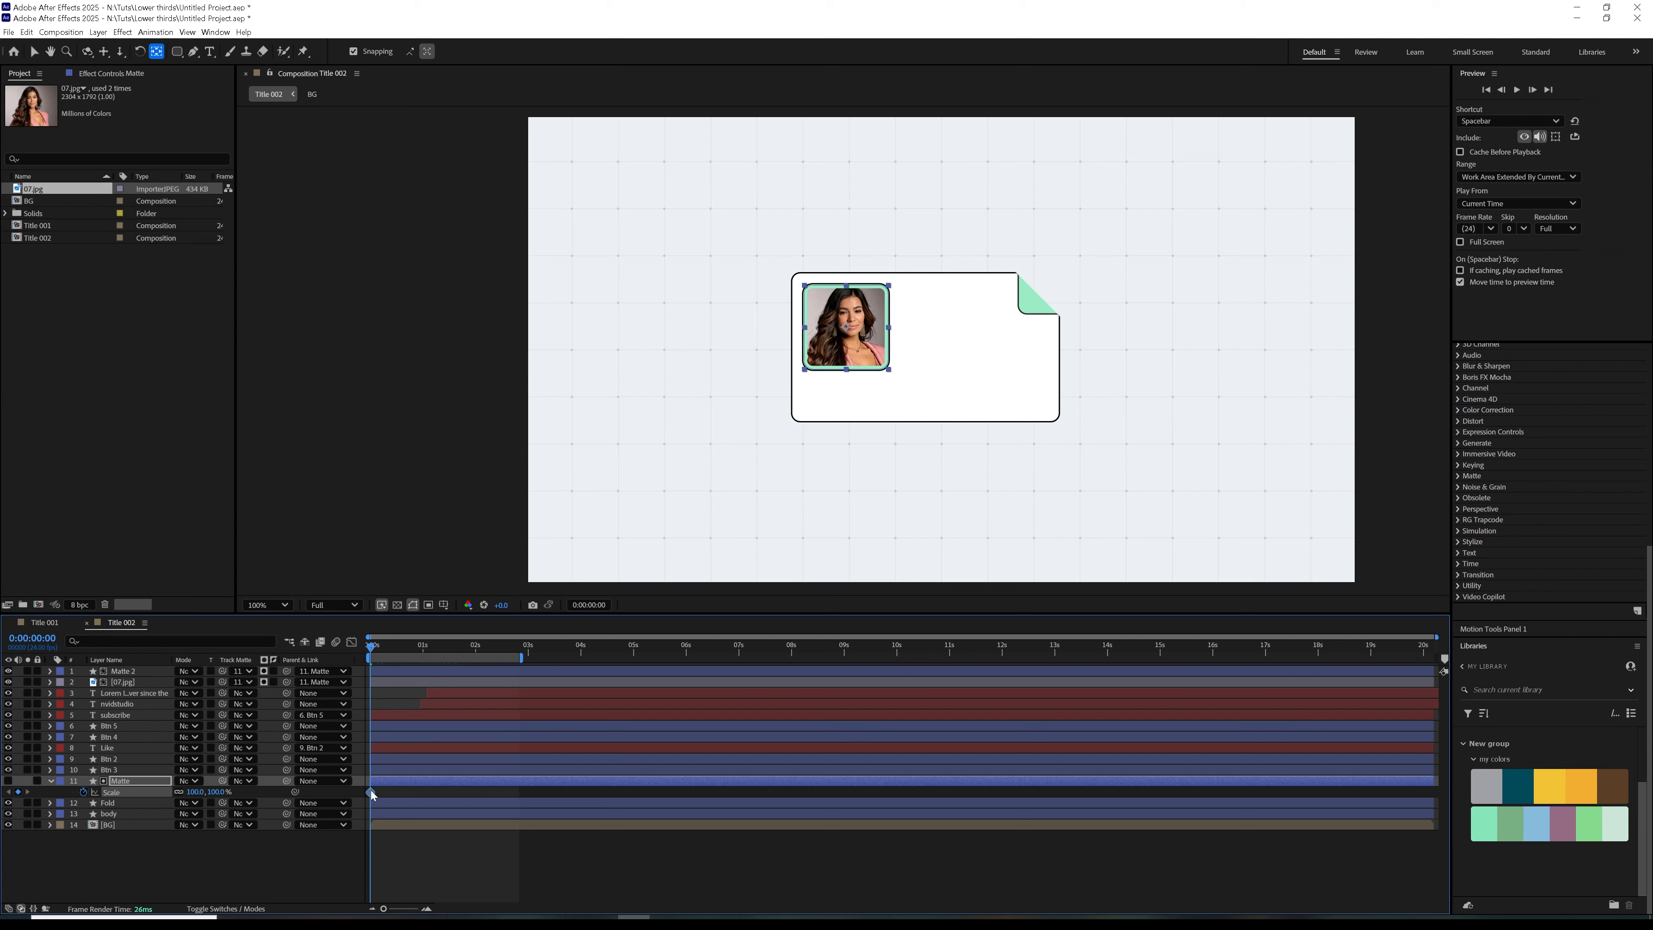
{"action": "left_click_drag", "start_coordinate": [415, 786], "coordinate": [418, 788]}
{"action": "left_click", "coordinate": [198, 793]}
{"action": "left_click", "coordinate": [270, 795]}
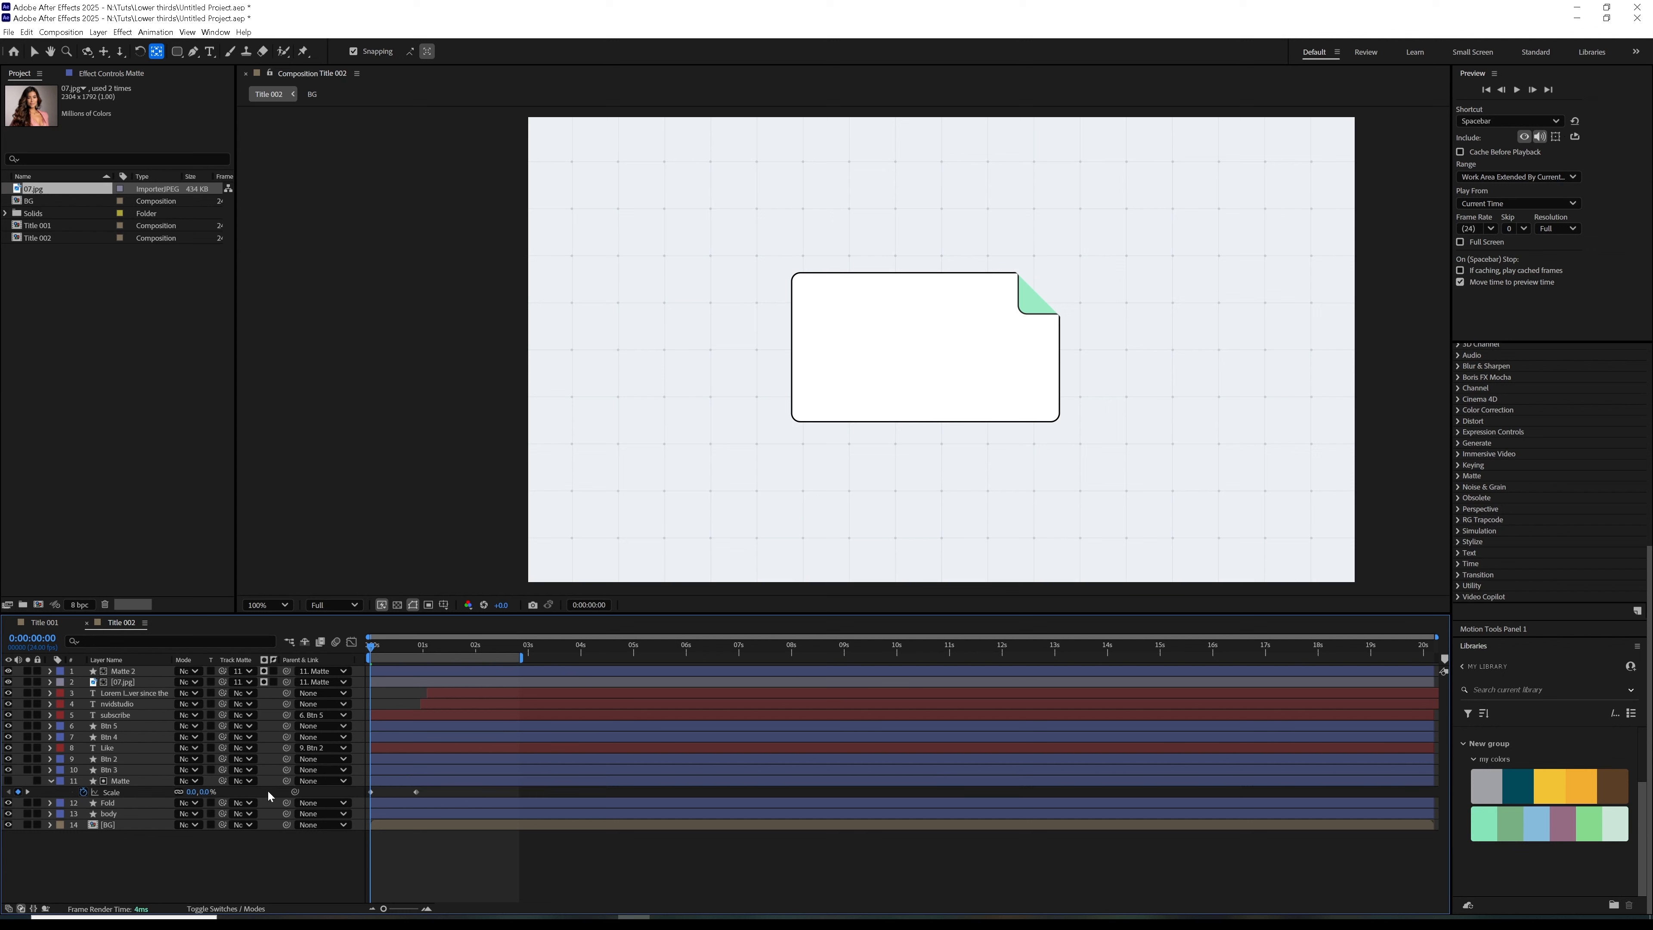
Easy ease the Matte scale keyframes and shape their speed graph for a fast start and slow finish
{"action": "left_click_drag", "start_coordinate": [436, 797], "coordinate": [359, 808]}
{"action": "key", "text": "F9"}
{"action": "left_click", "coordinate": [352, 642]}
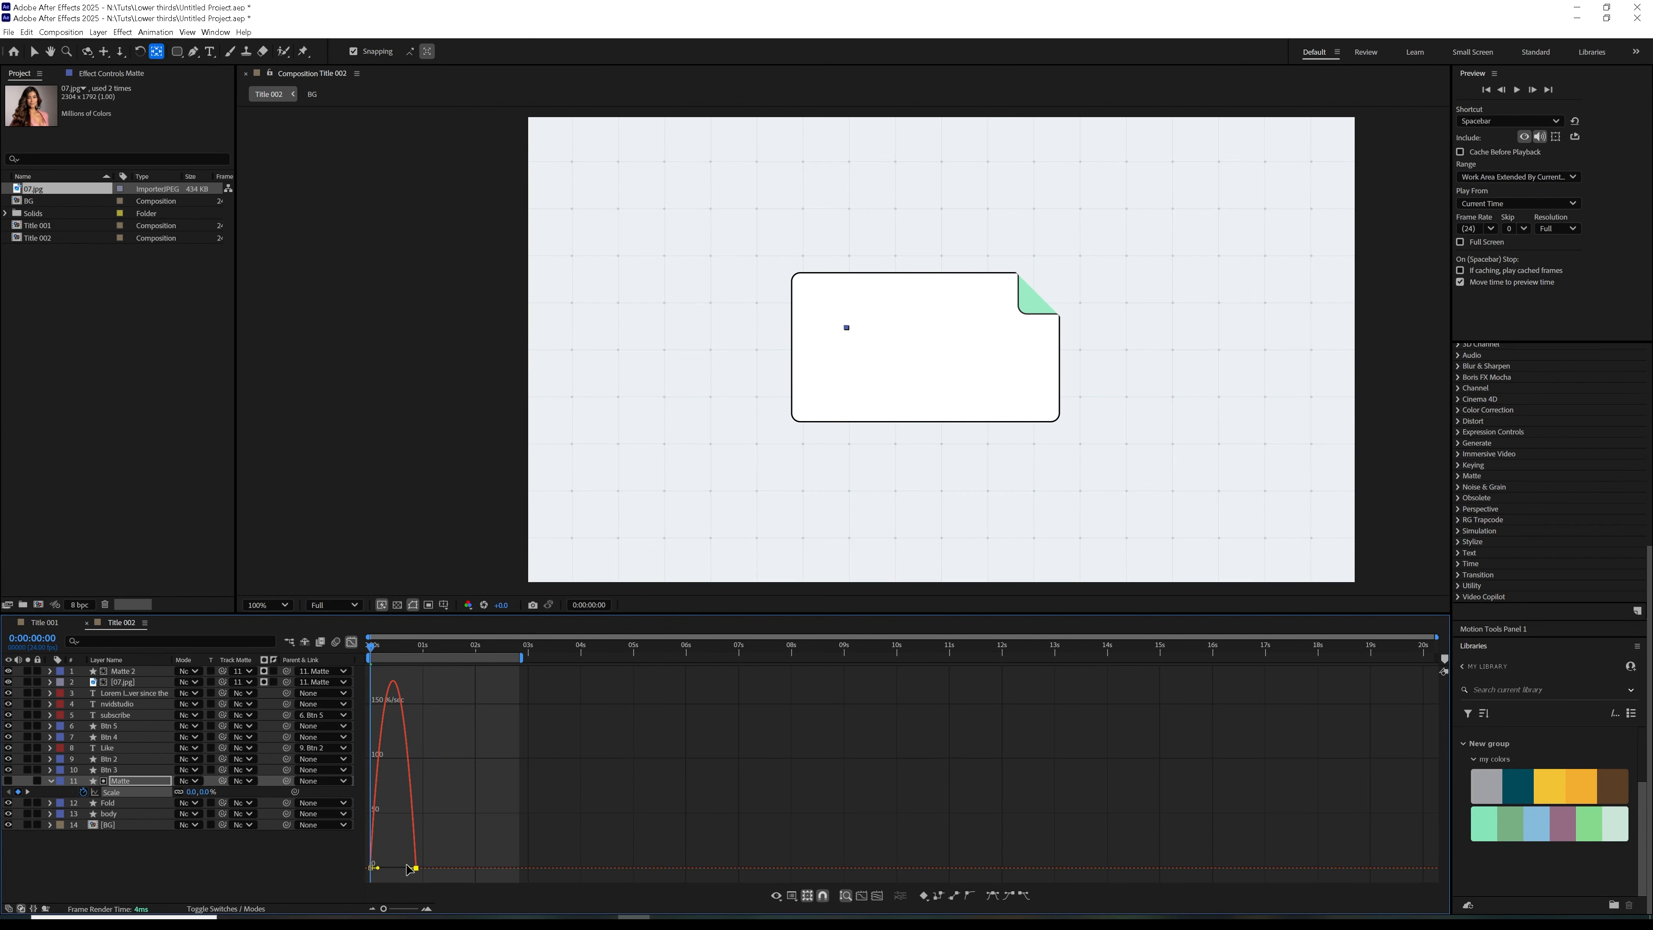
{"action": "key", "text": "space"}
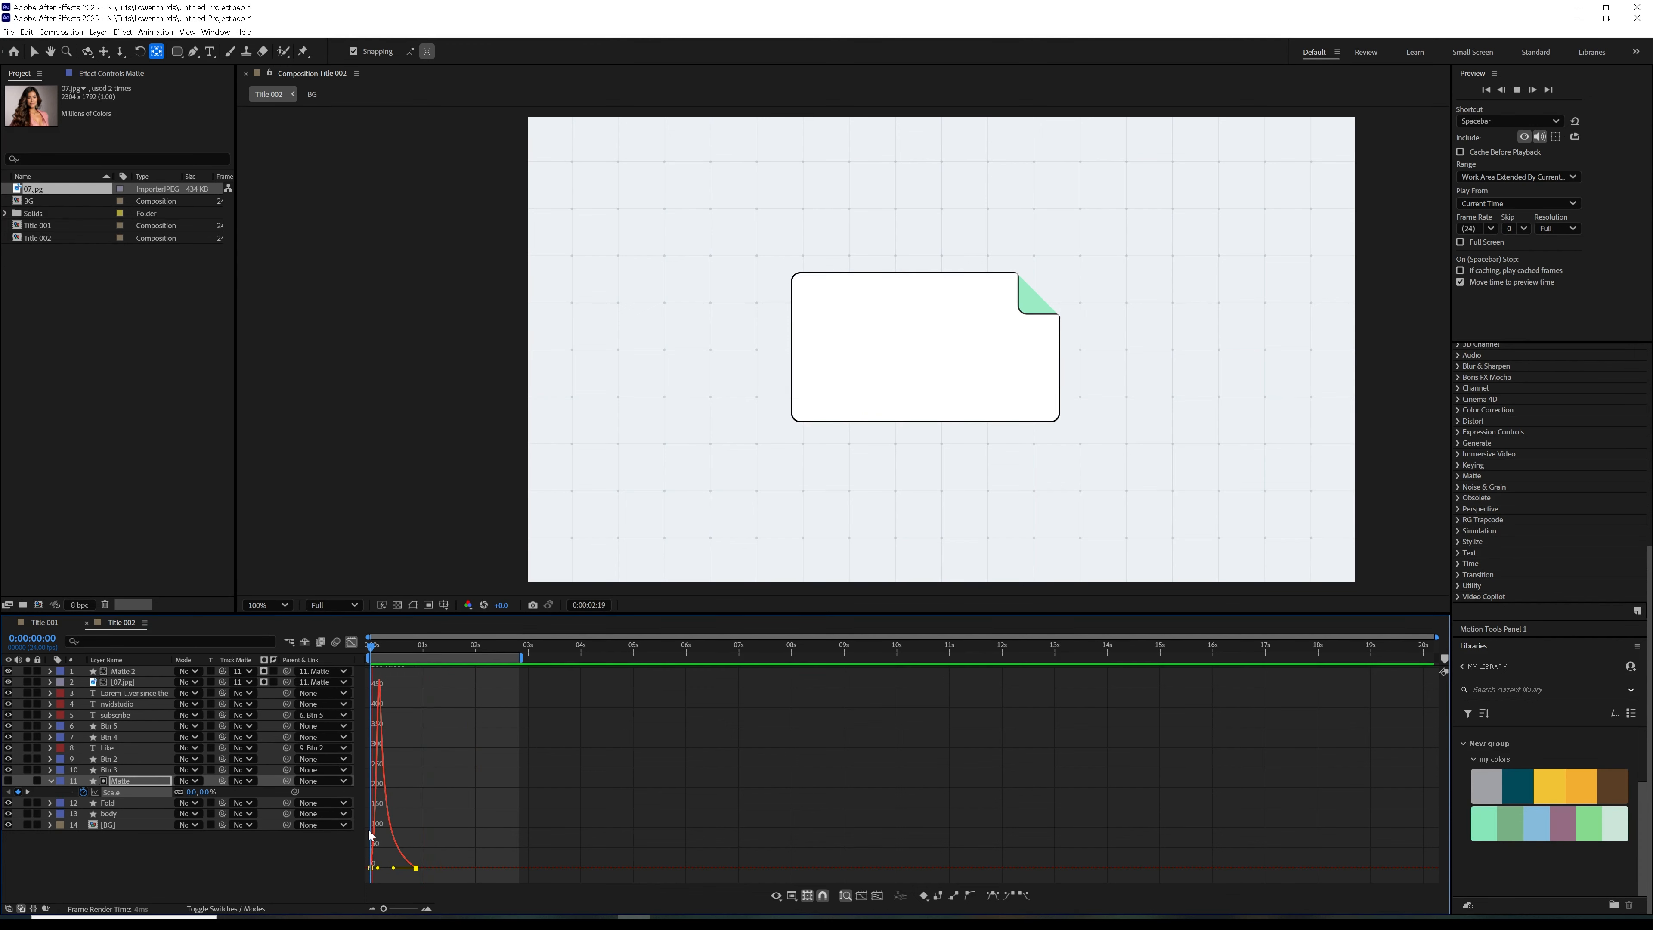
{"action": "left_click", "coordinate": [405, 646]}
{"action": "left_click", "coordinate": [353, 642]}
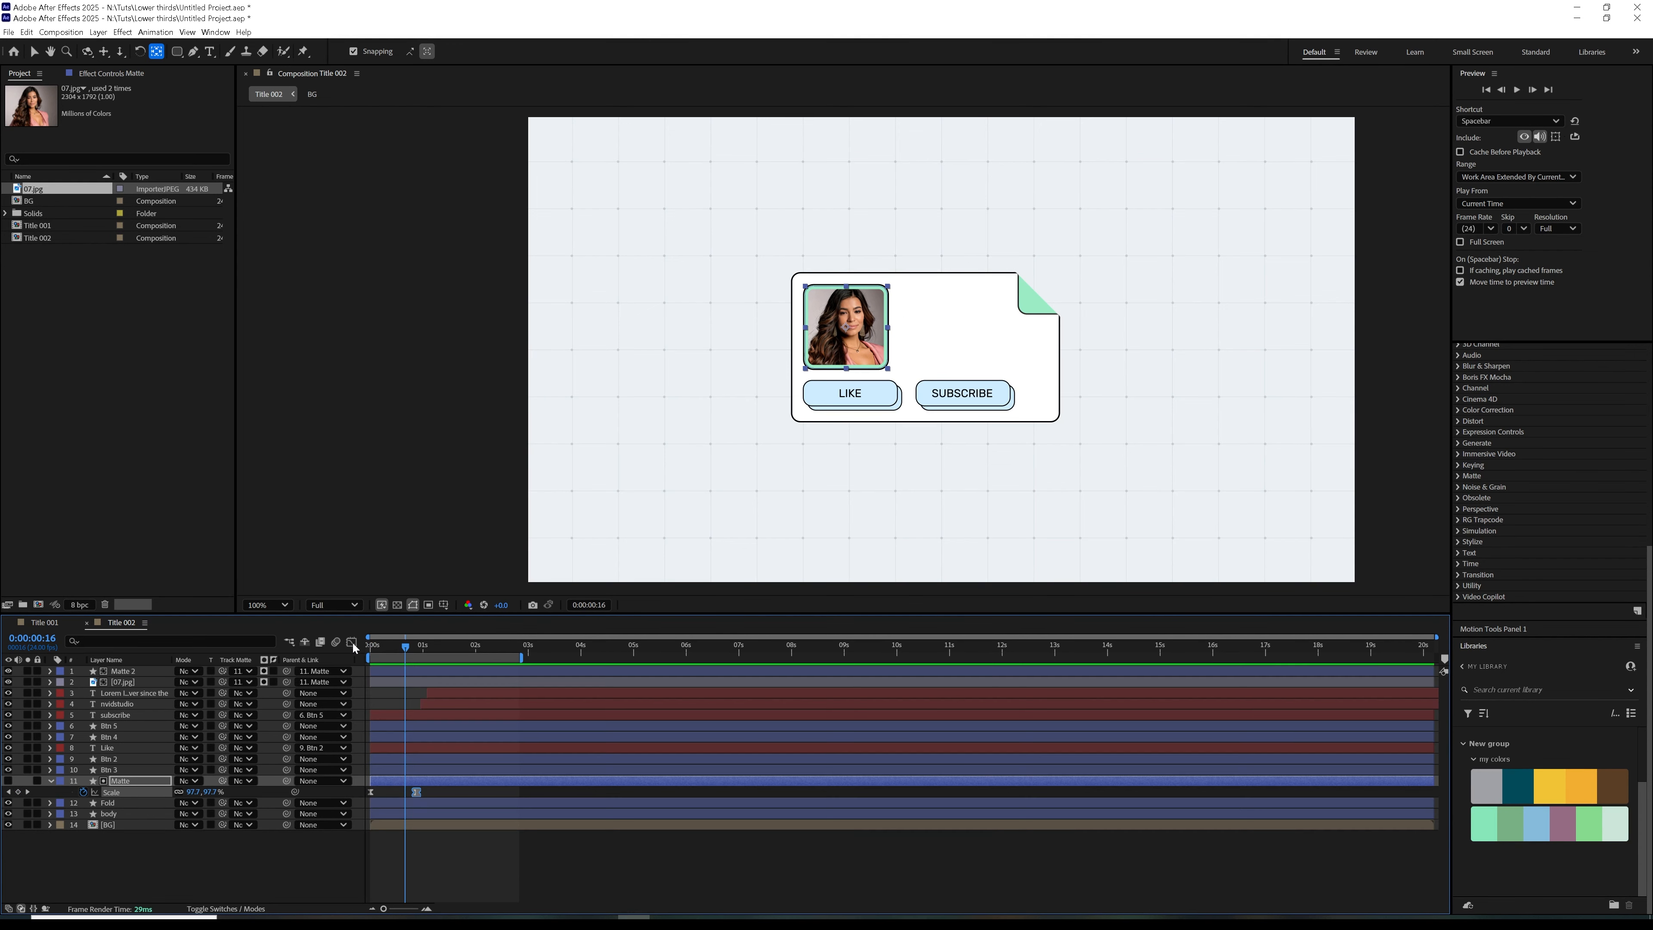
Shift the nvidstudio and Lorem Ipsum text layers earlier together so nvidstudio starts at 0:00:00:08, and preview the timing
{"action": "left_click_drag", "start_coordinate": [390, 648], "coordinate": [388, 653]}
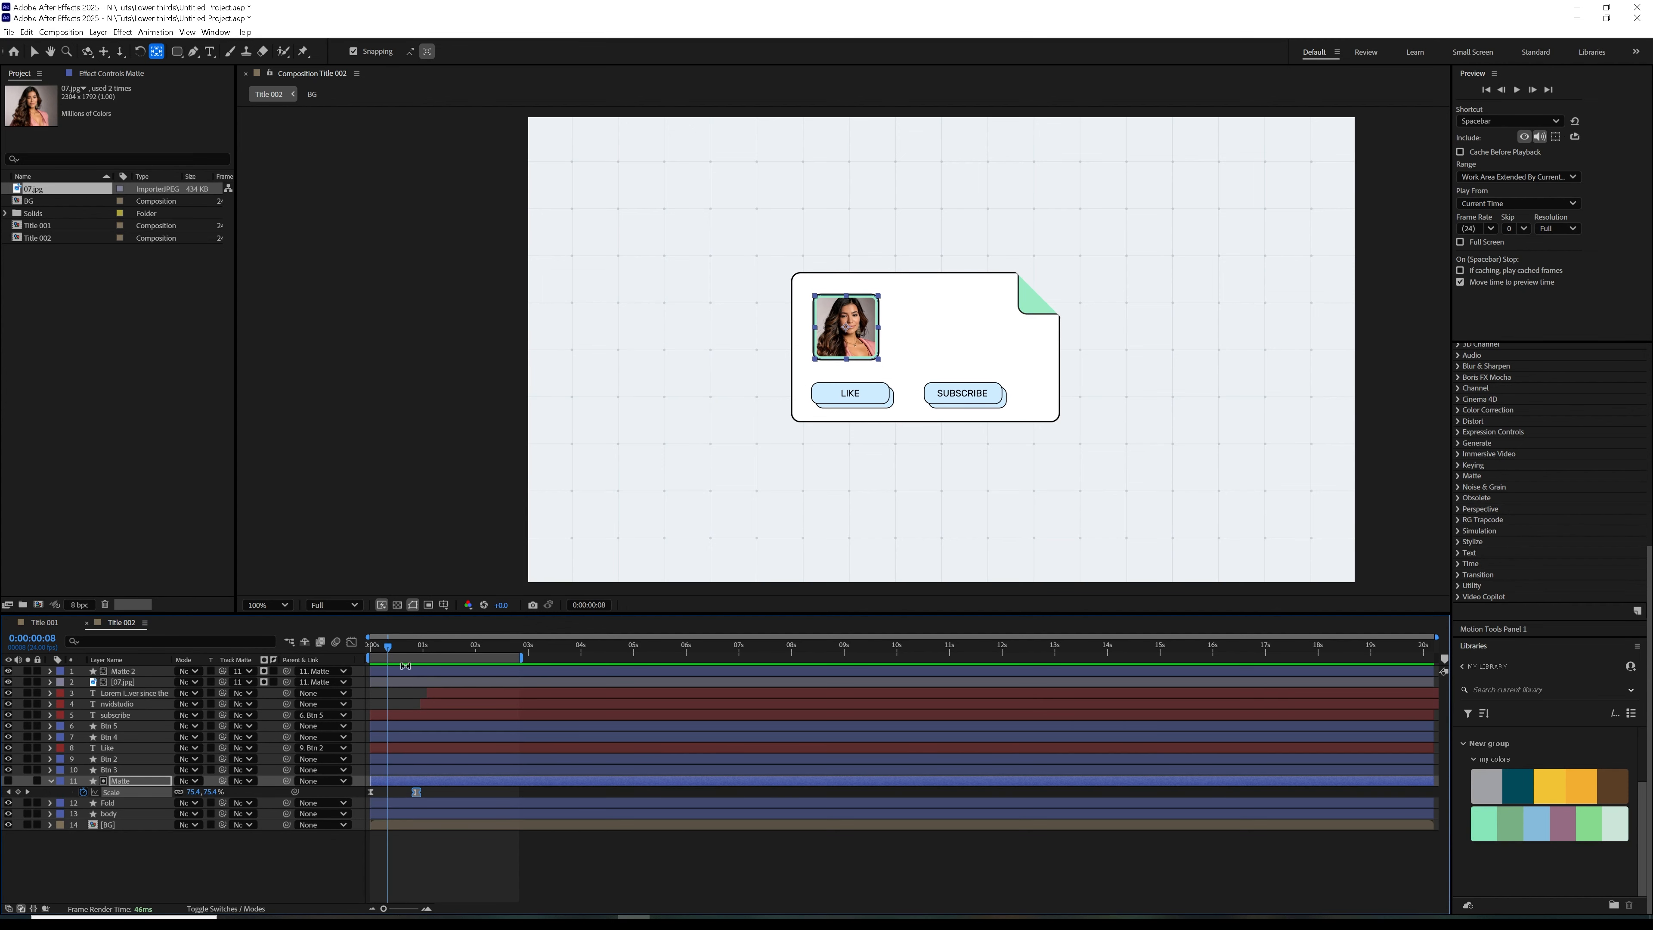
{"action": "left_click", "coordinate": [436, 706]}
{"action": "left_click", "coordinate": [446, 694], "text": "shift"}
{"action": "left_click_drag", "start_coordinate": [446, 694], "coordinate": [415, 710]}
{"action": "left_click_drag", "start_coordinate": [388, 648], "coordinate": [406, 681]}
{"action": "key", "text": "Home"}
{"action": "key", "text": "space"}
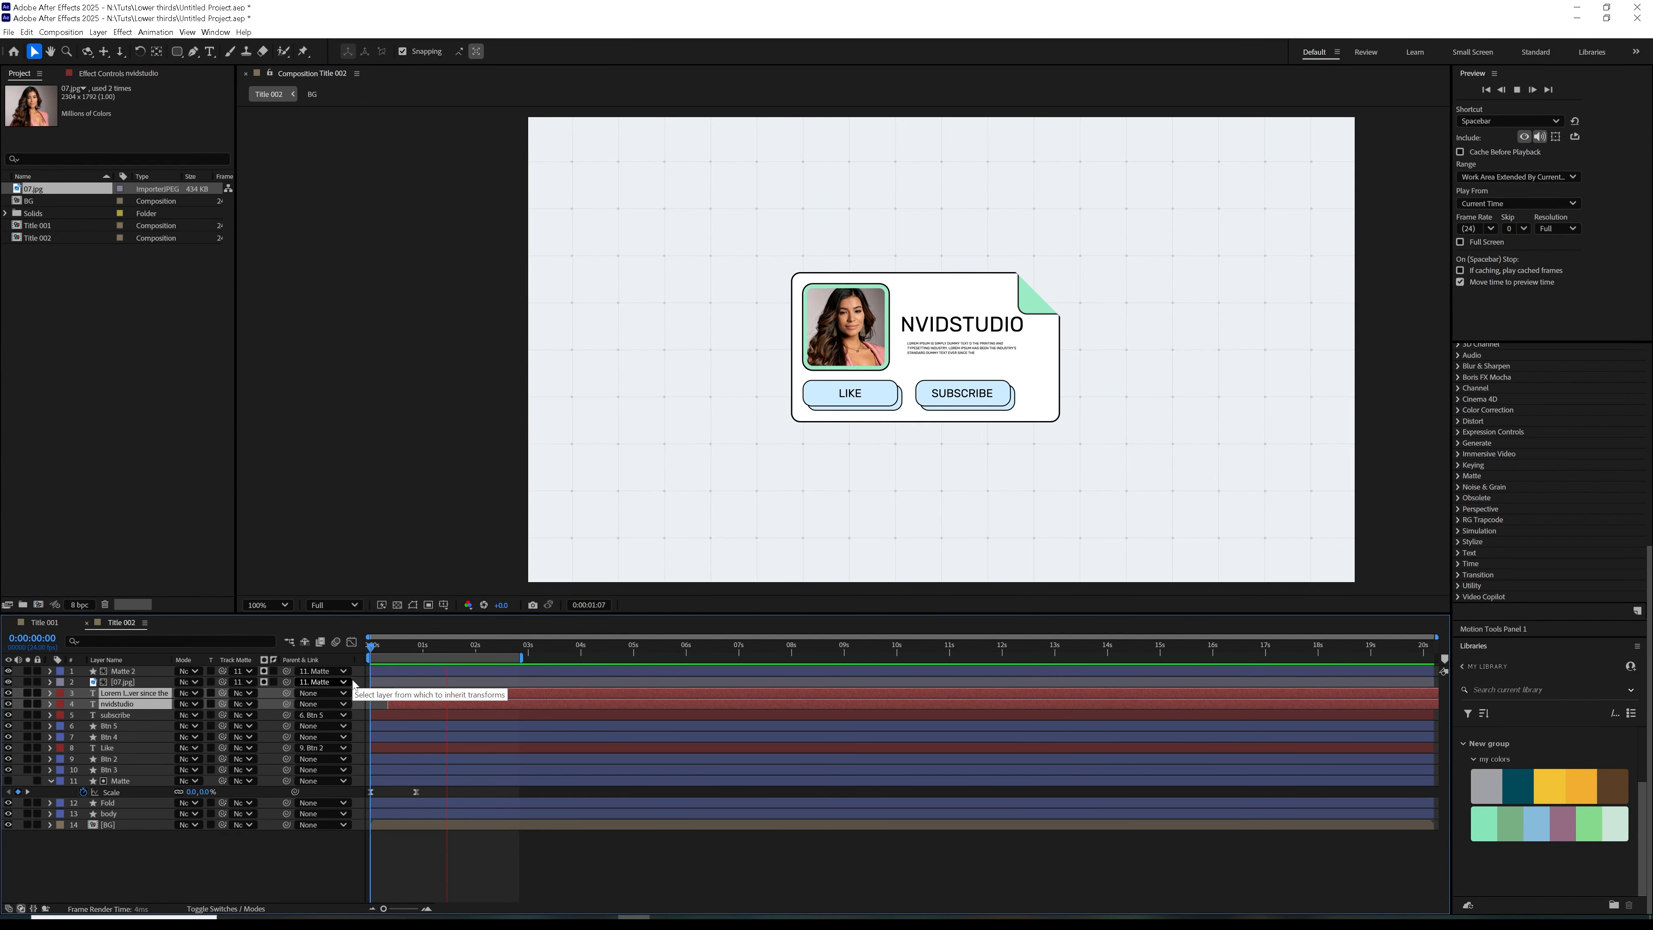
{"action": "left_click", "coordinate": [423, 658]}
{"action": "left_click_drag", "start_coordinate": [421, 657], "coordinate": [349, 679]}
{"action": "left_click", "coordinate": [418, 656]}
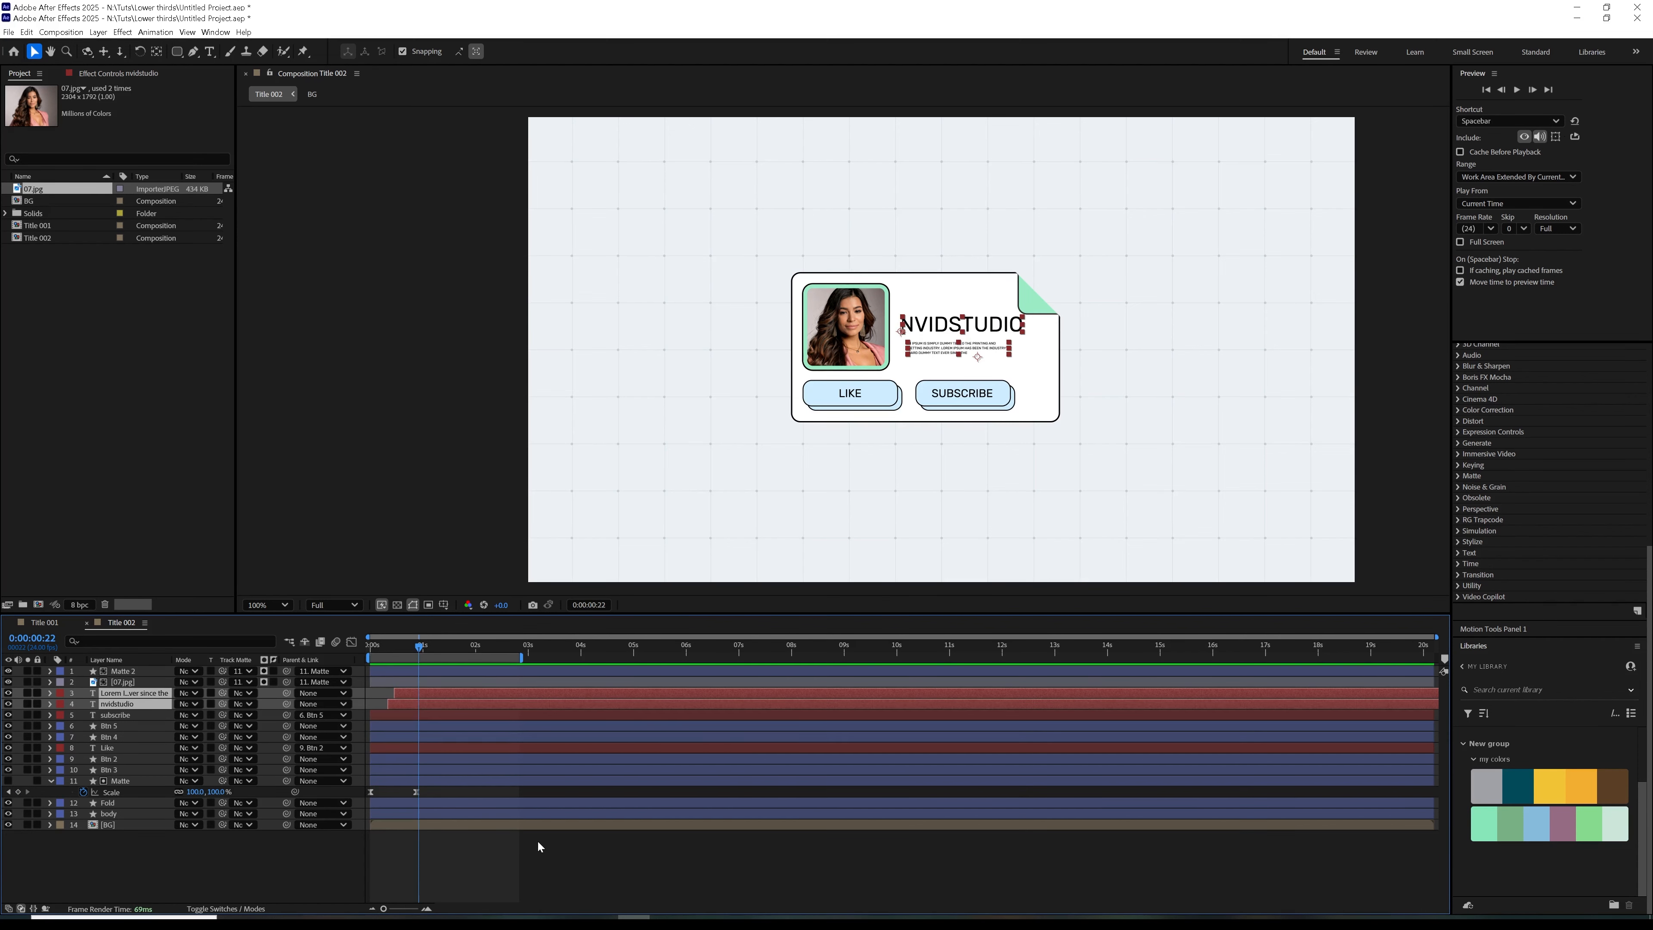
Parent the Fold layer to the body layer with the playhead at the start of the timeline
{"action": "left_click", "coordinate": [397, 814]}
{"action": "left_click_drag", "start_coordinate": [405, 644], "coordinate": [334, 674]}
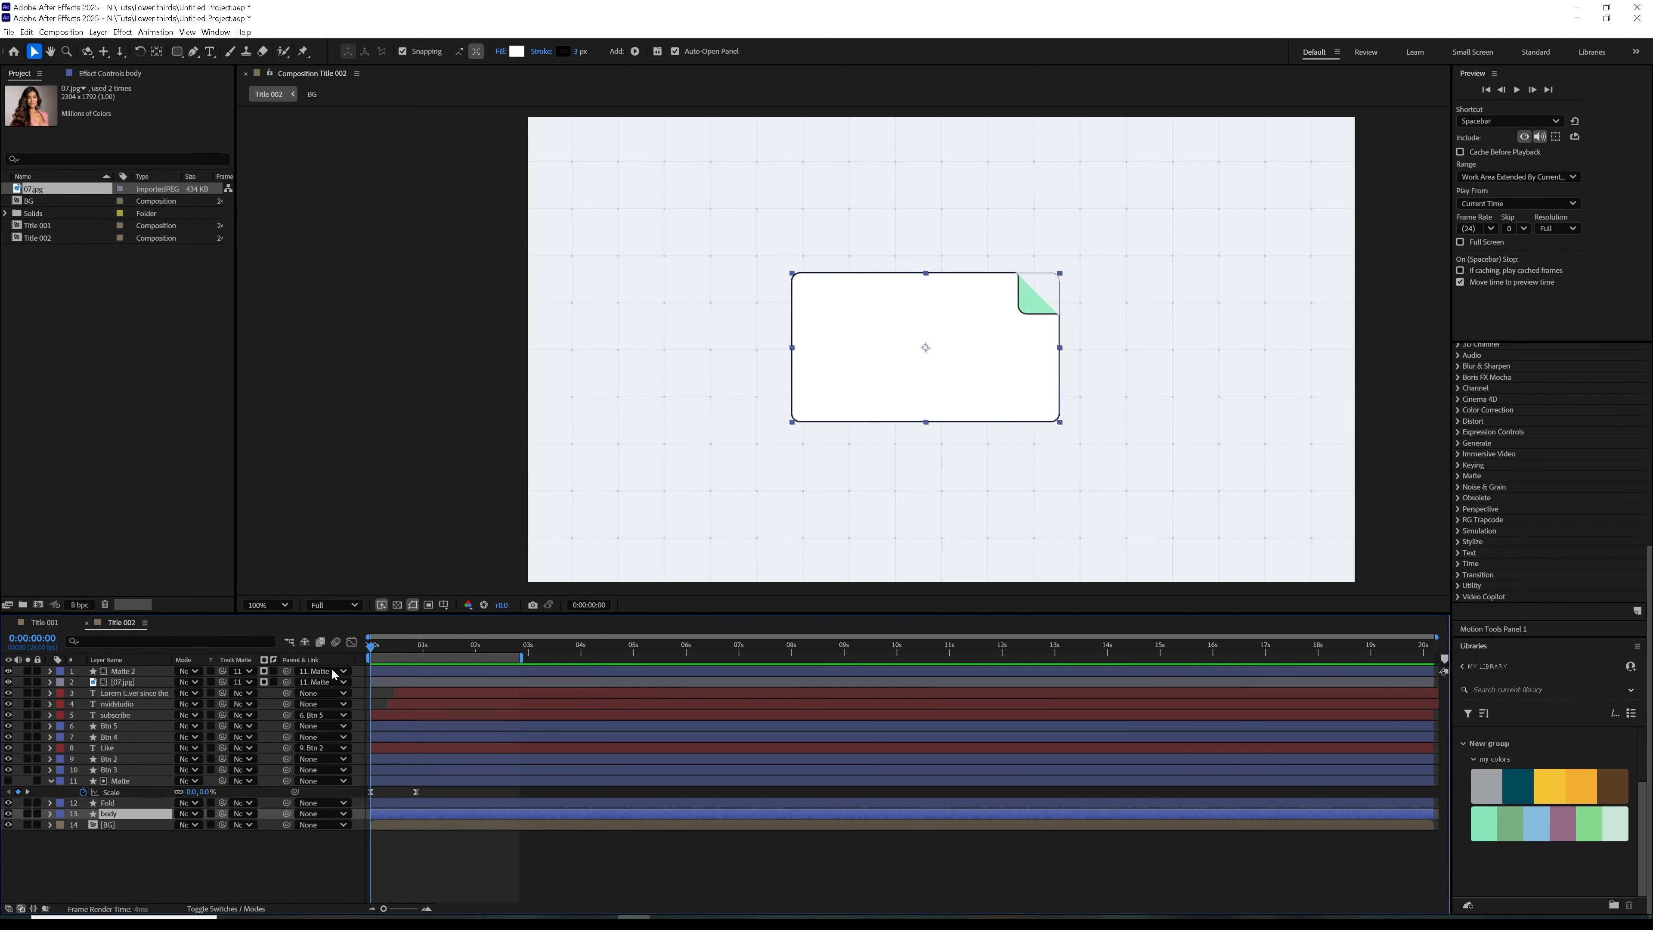
{"action": "left_click_drag", "start_coordinate": [286, 803], "coordinate": [133, 818]}
Keyframe the body layer's scale from 0% at the start of the timeline to 100% just before one second
{"action": "key", "text": "s"}
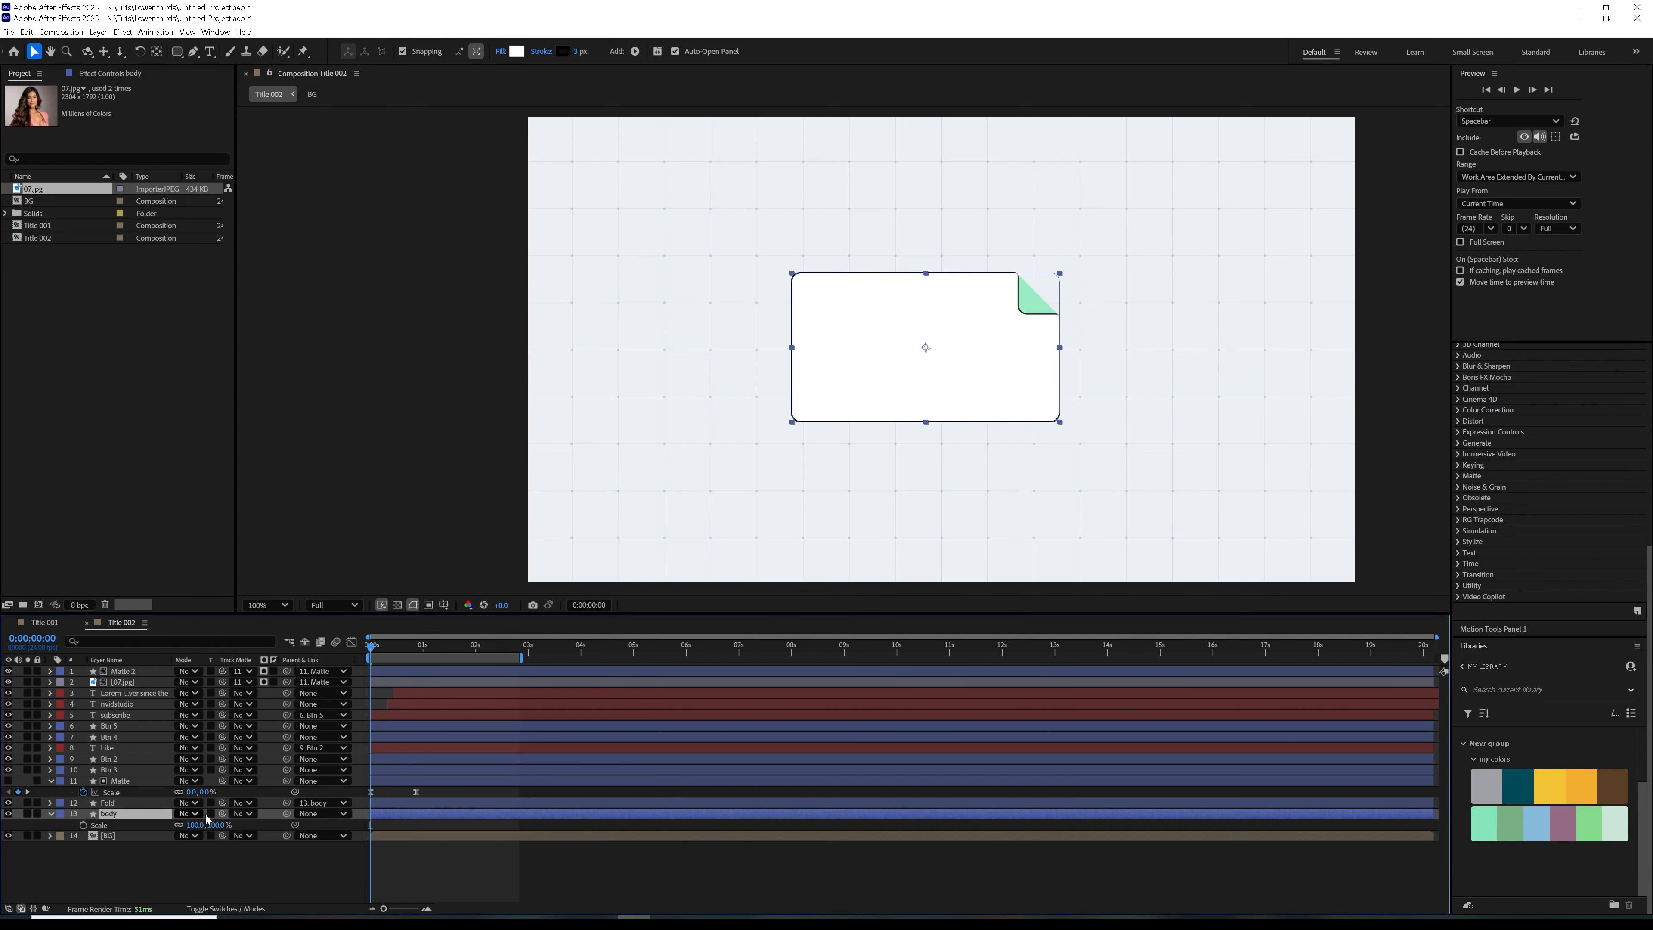
{"action": "left_click", "coordinate": [84, 824]}
{"action": "left_click_drag", "start_coordinate": [371, 825], "coordinate": [414, 824]}
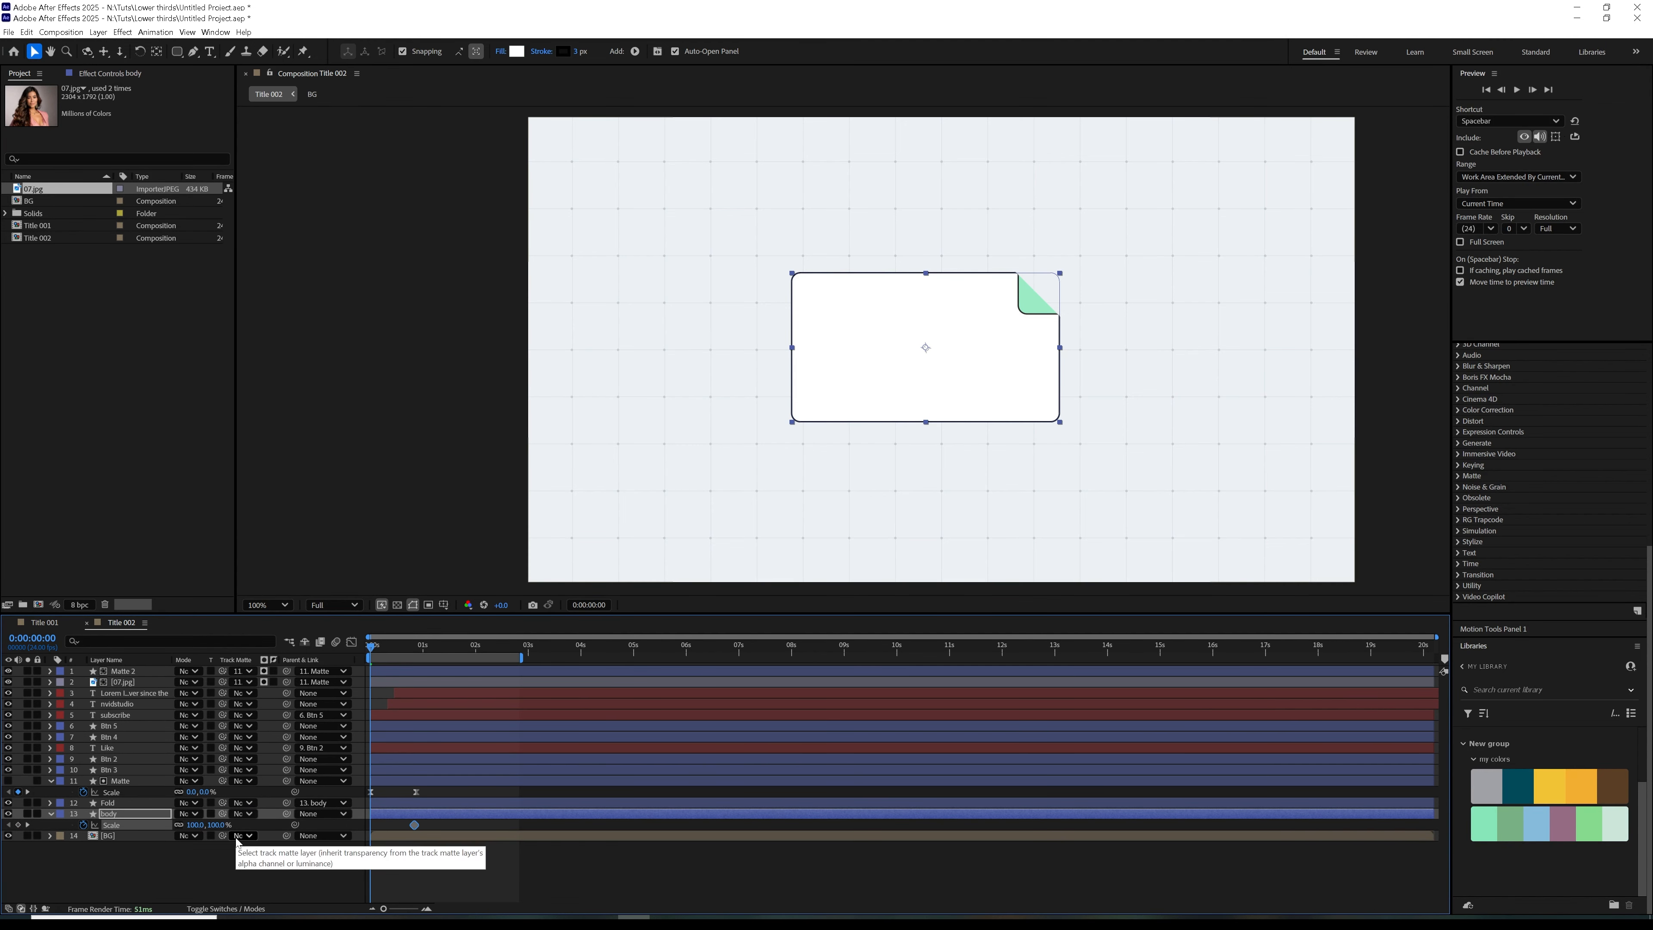
{"action": "left_click", "coordinate": [85, 825]}
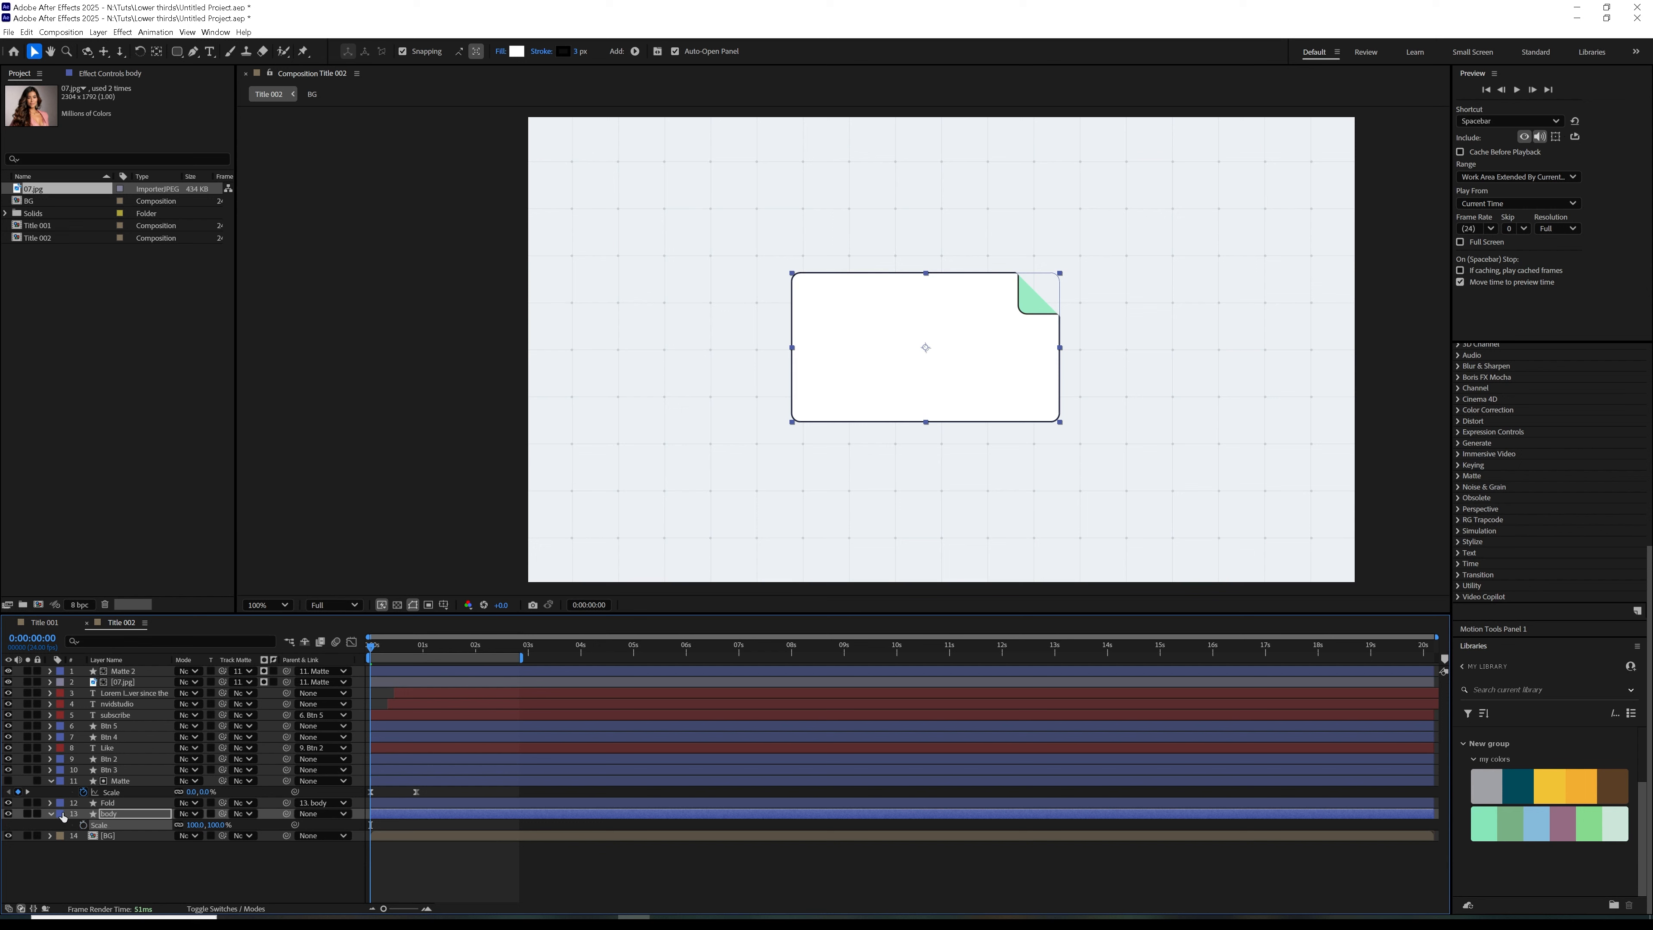
{"action": "left_click", "coordinate": [84, 825]}
{"action": "left_click_drag", "start_coordinate": [435, 825], "coordinate": [417, 827]}
{"action": "left_click", "coordinate": [217, 825]}
{"action": "type", "text": "0"}
{"action": "left_click", "coordinate": [292, 853]}
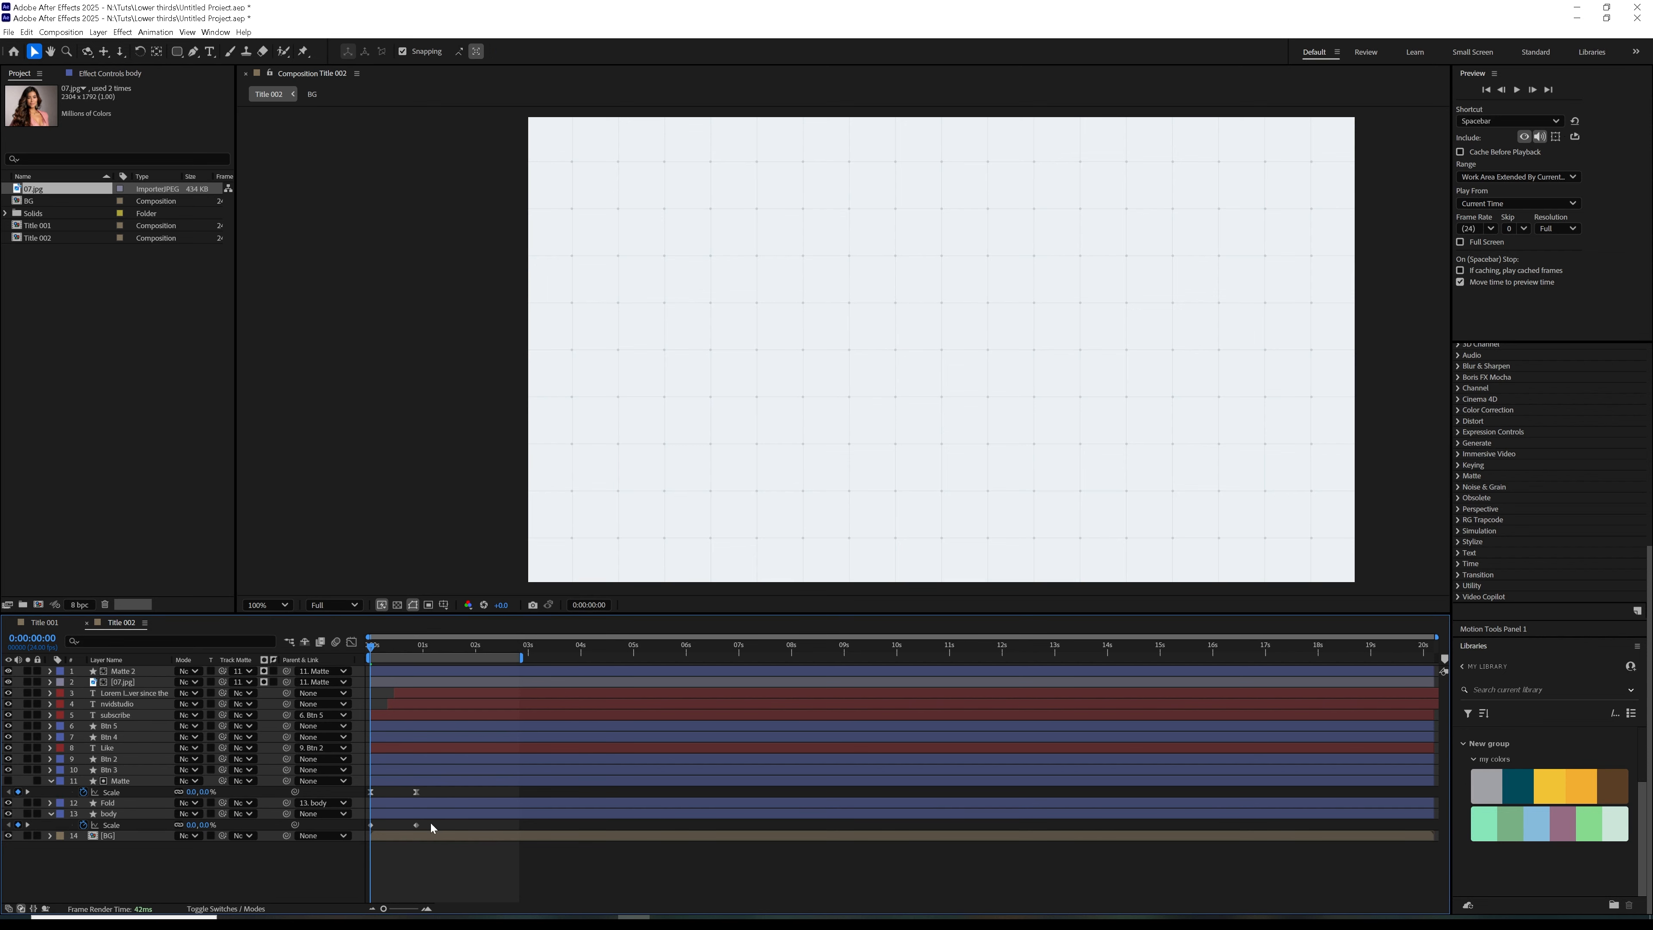
Easy ease the body scale keyframes, shape their speed graph for a fast start and slow finish, and preview the animation
{"action": "left_click", "coordinate": [434, 827]}
{"action": "left_click", "coordinate": [351, 642]}
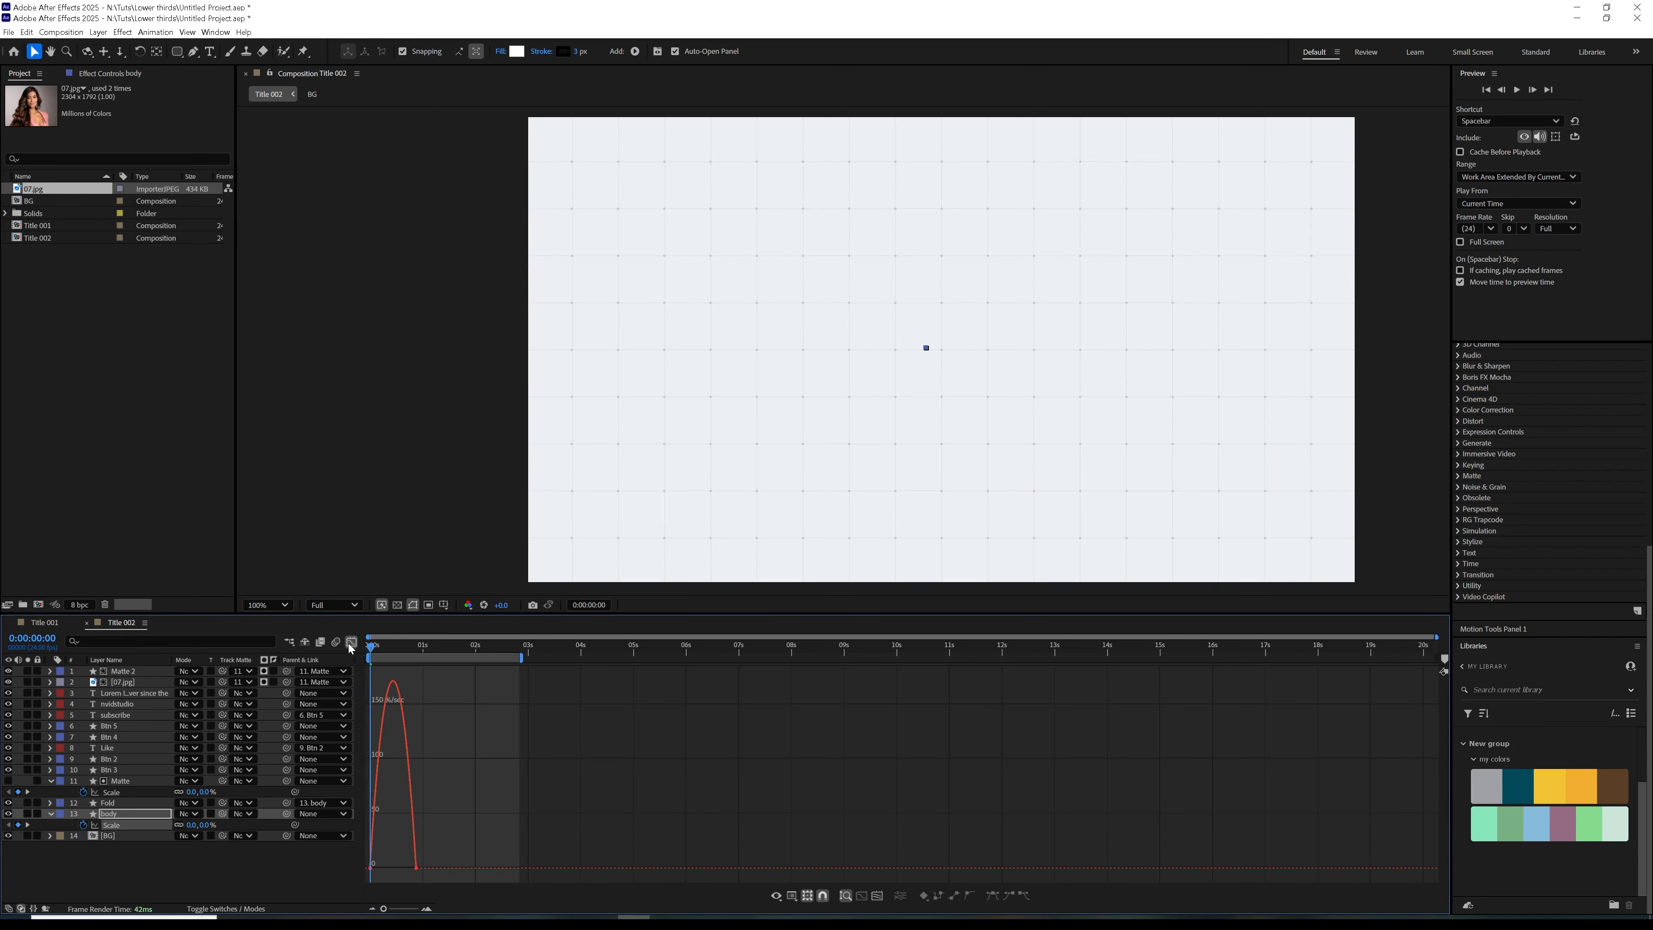
{"action": "left_click_drag", "start_coordinate": [446, 845], "coordinate": [417, 873]}
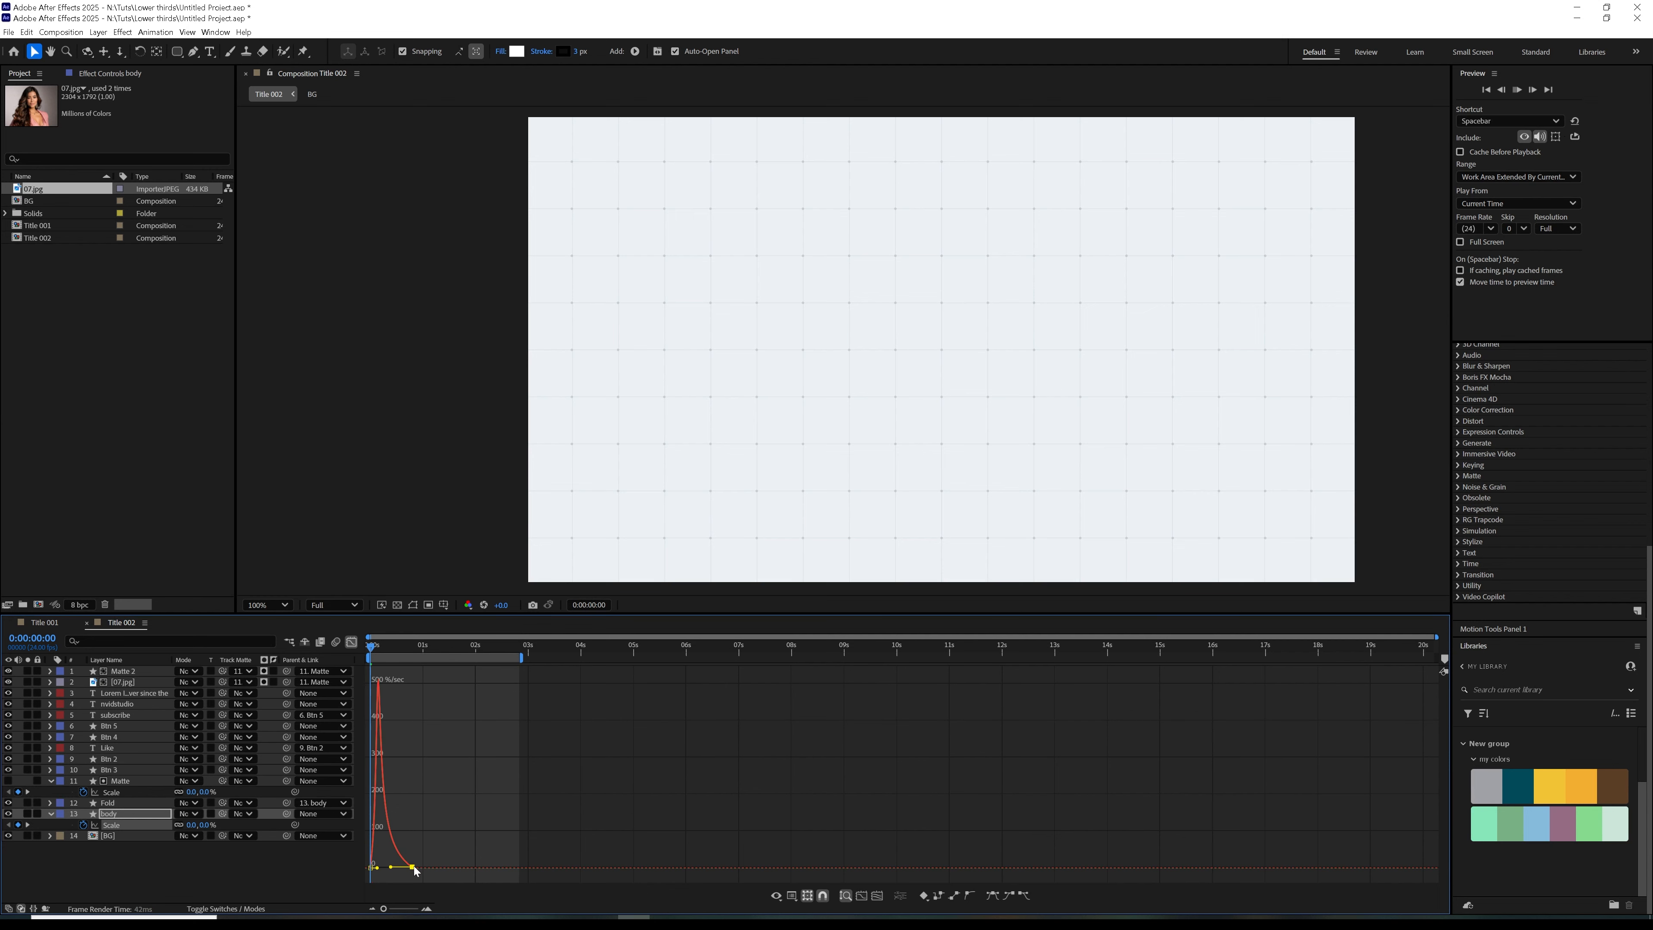
{"action": "key", "text": "space"}
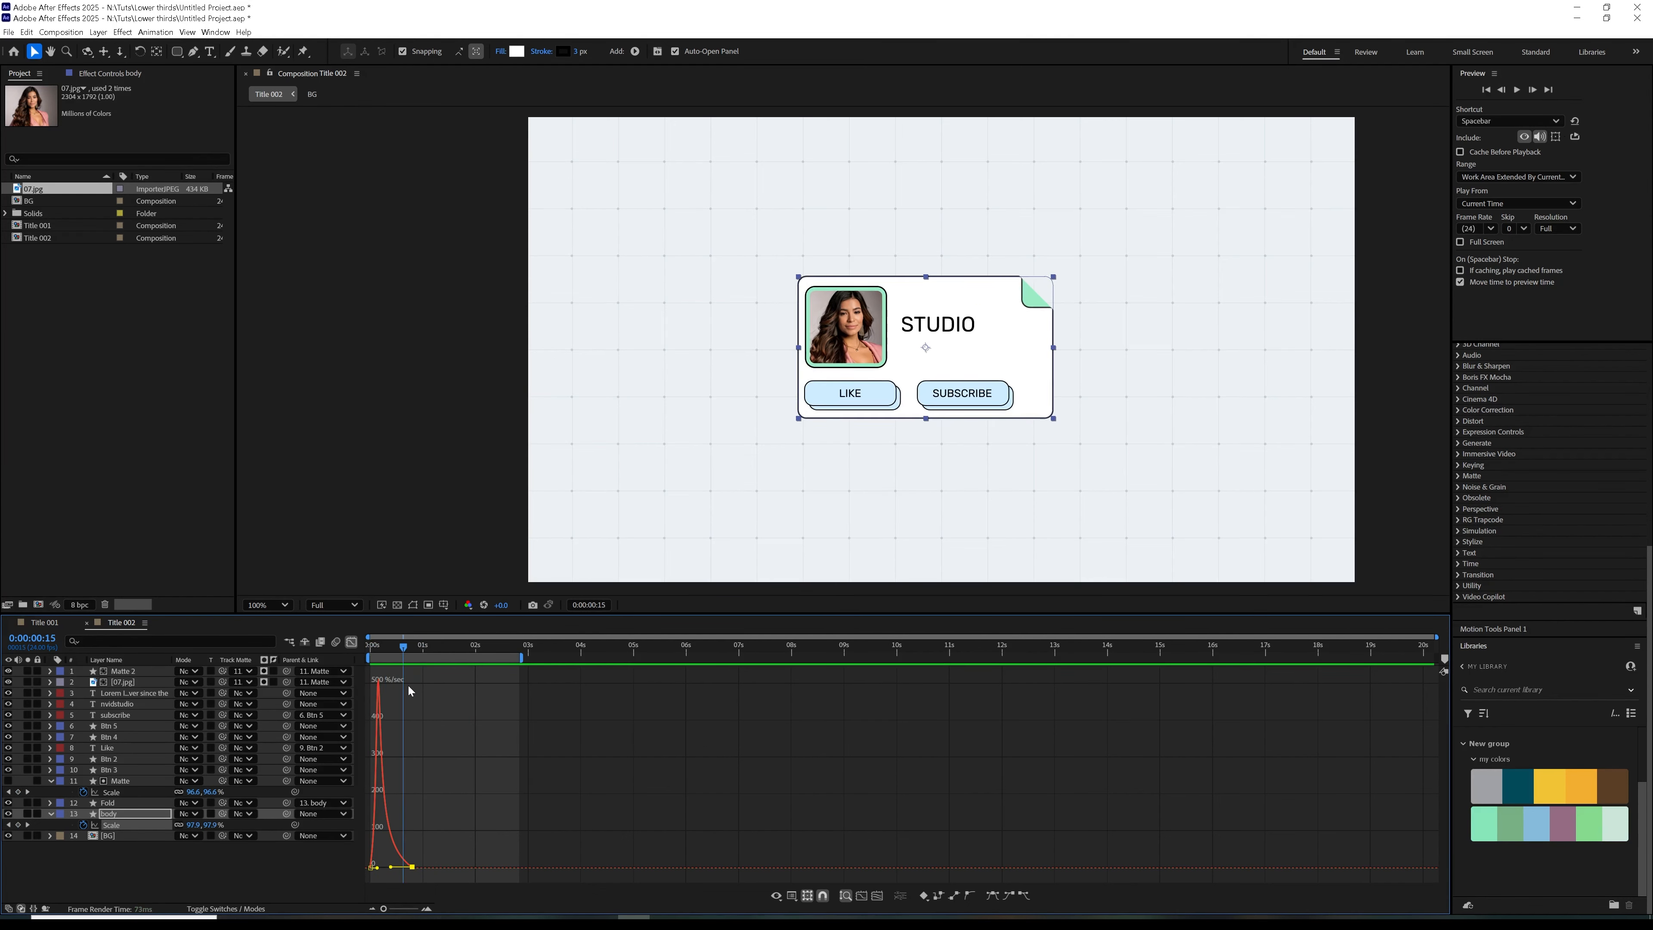
{"action": "left_click", "coordinate": [355, 643]}
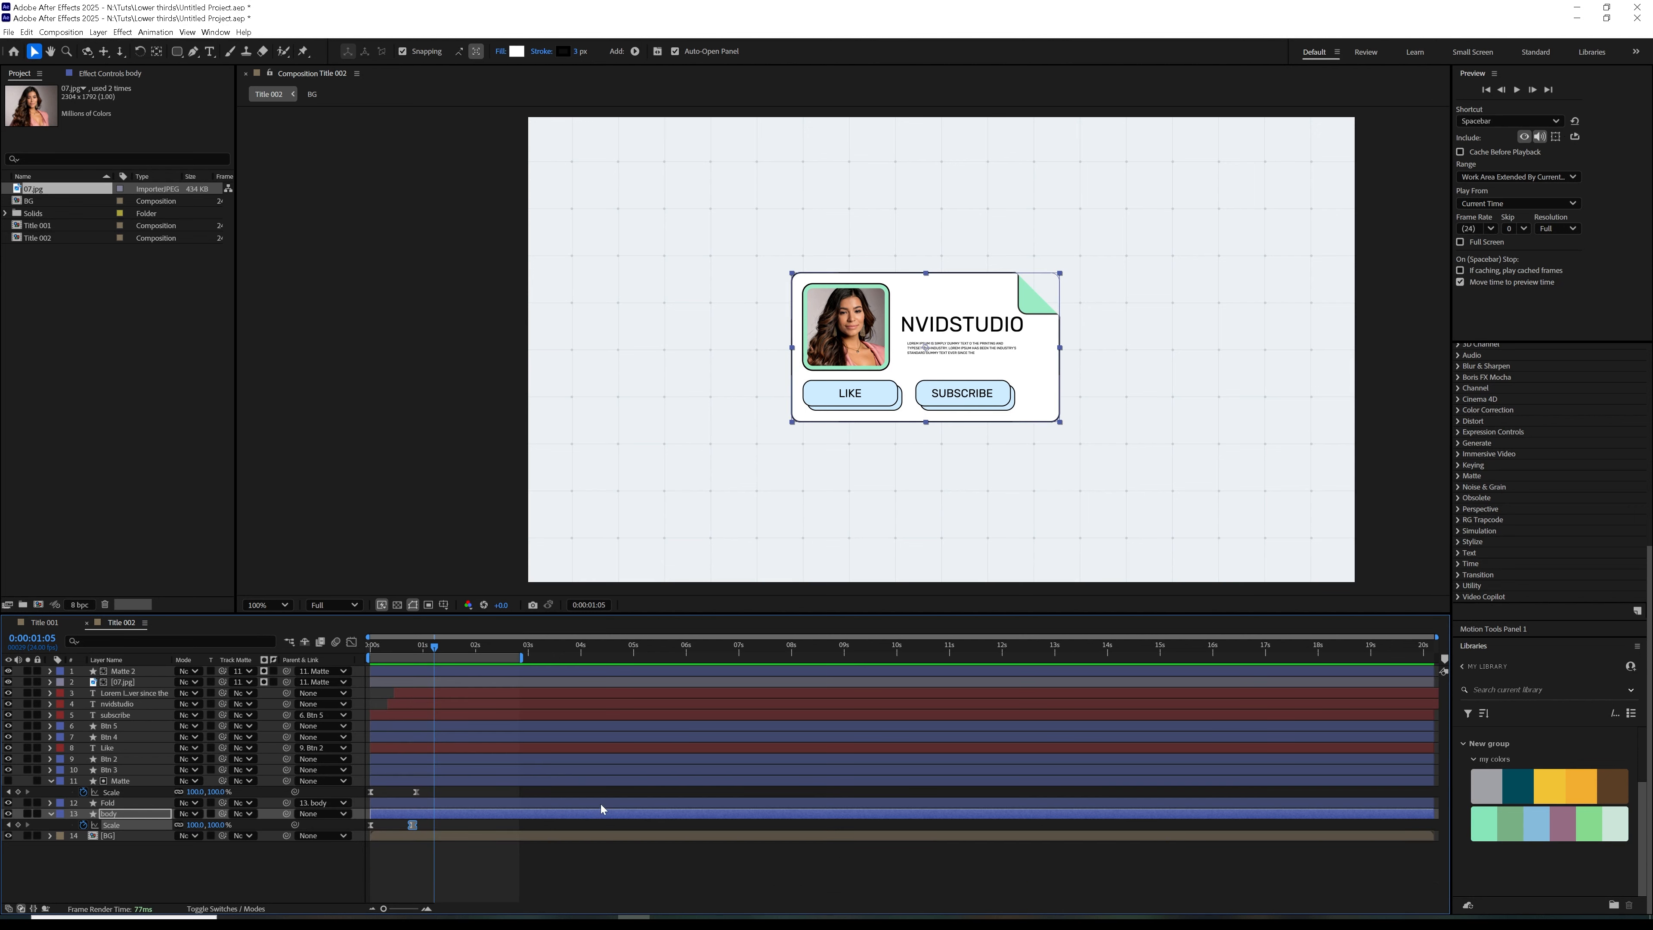
{"action": "left_click_drag", "start_coordinate": [434, 646], "coordinate": [367, 671]}
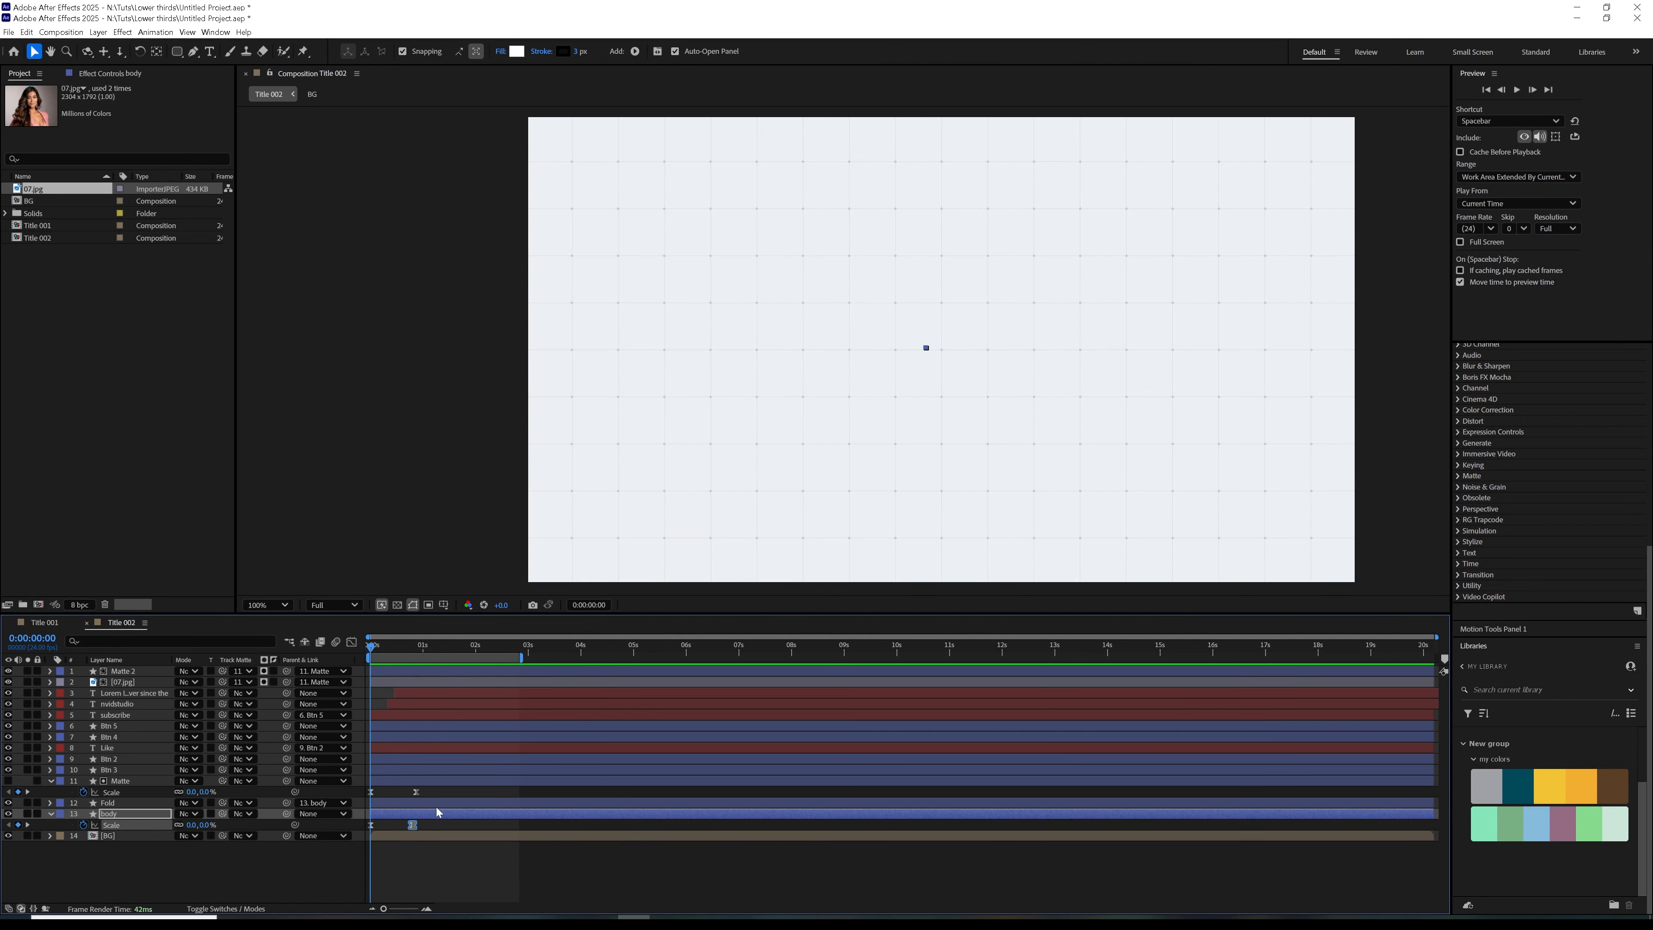
Shift all layers from Matte 2 down to Fold slightly later than the body layer, and preview the timing
{"action": "key", "text": "shift+F3"}
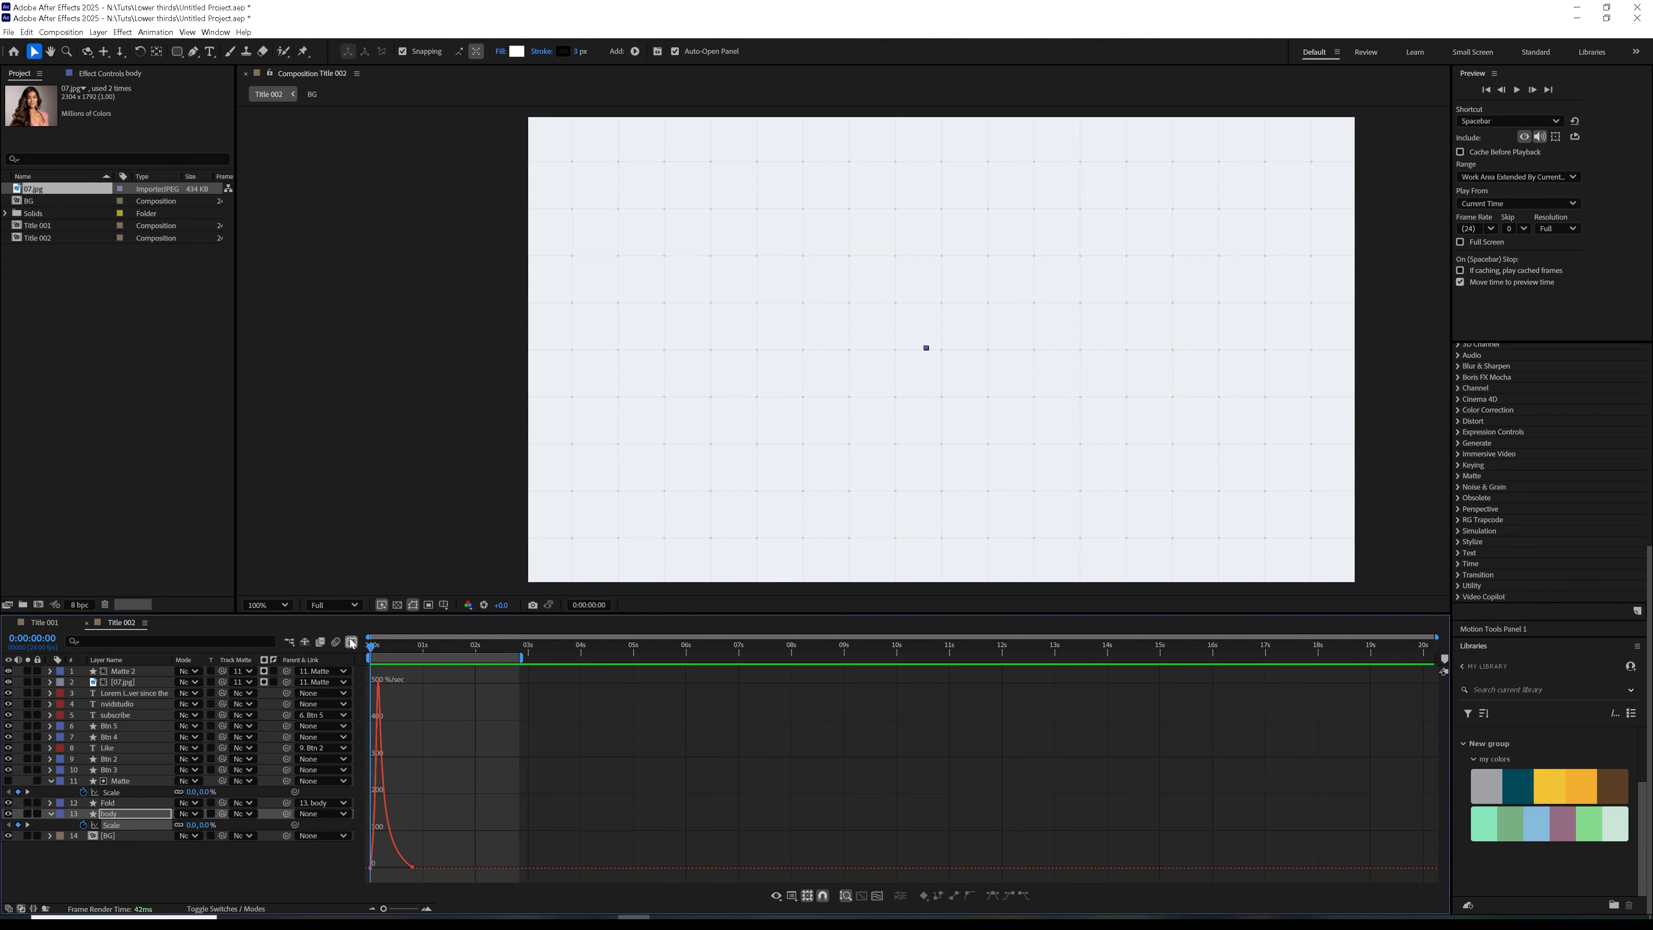
{"action": "left_click", "coordinate": [352, 643]}
{"action": "left_click", "coordinate": [400, 803]}
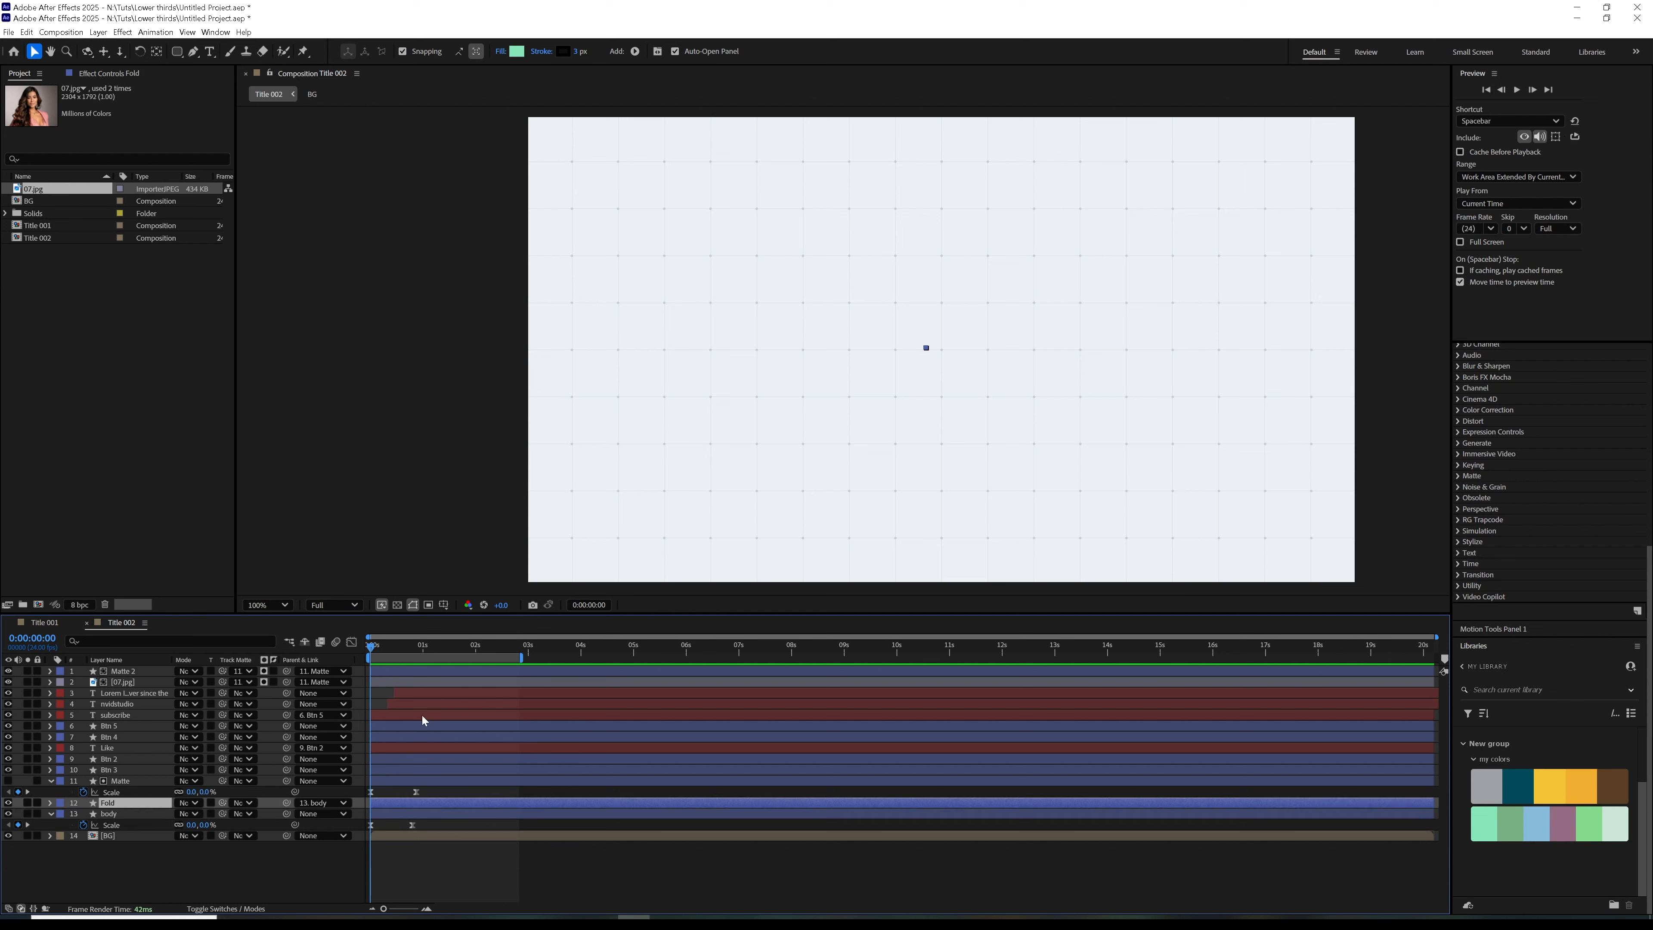
{"action": "left_click", "coordinate": [434, 672], "text": "shift"}
{"action": "left_click_drag", "start_coordinate": [407, 802], "coordinate": [420, 809]}
{"action": "key", "text": "space"}
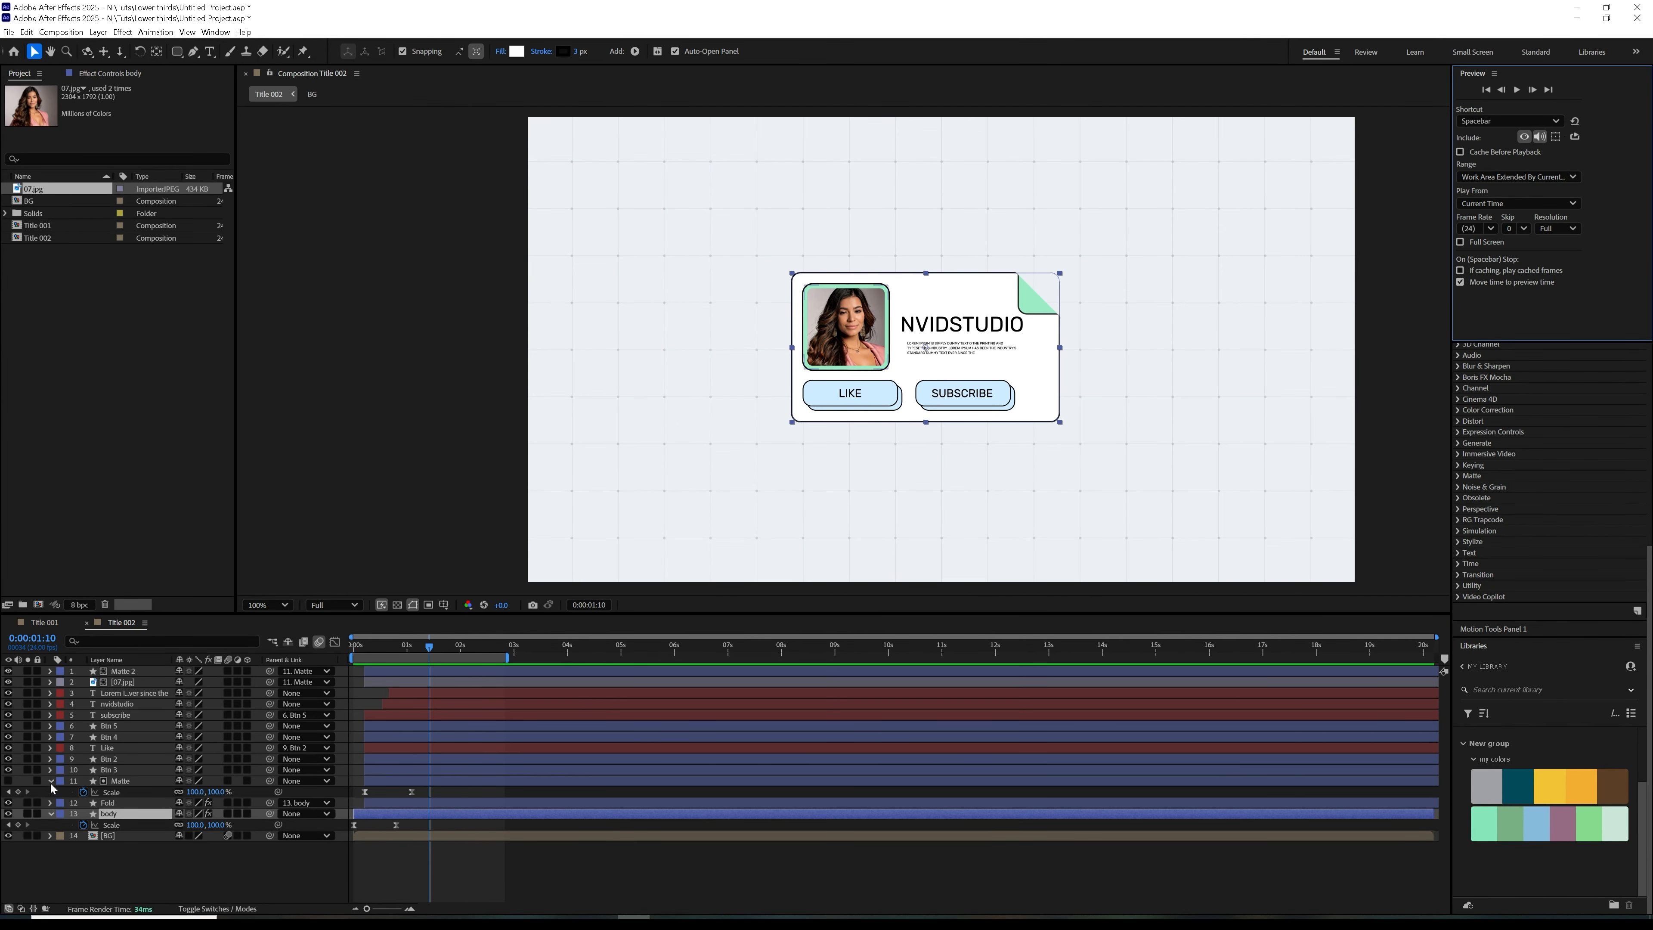
Change the fill of the Btn 3 shape behind the LIKE button to a linear gradient
{"action": "left_click", "coordinate": [51, 782]}
{"action": "left_click", "coordinate": [108, 771]}
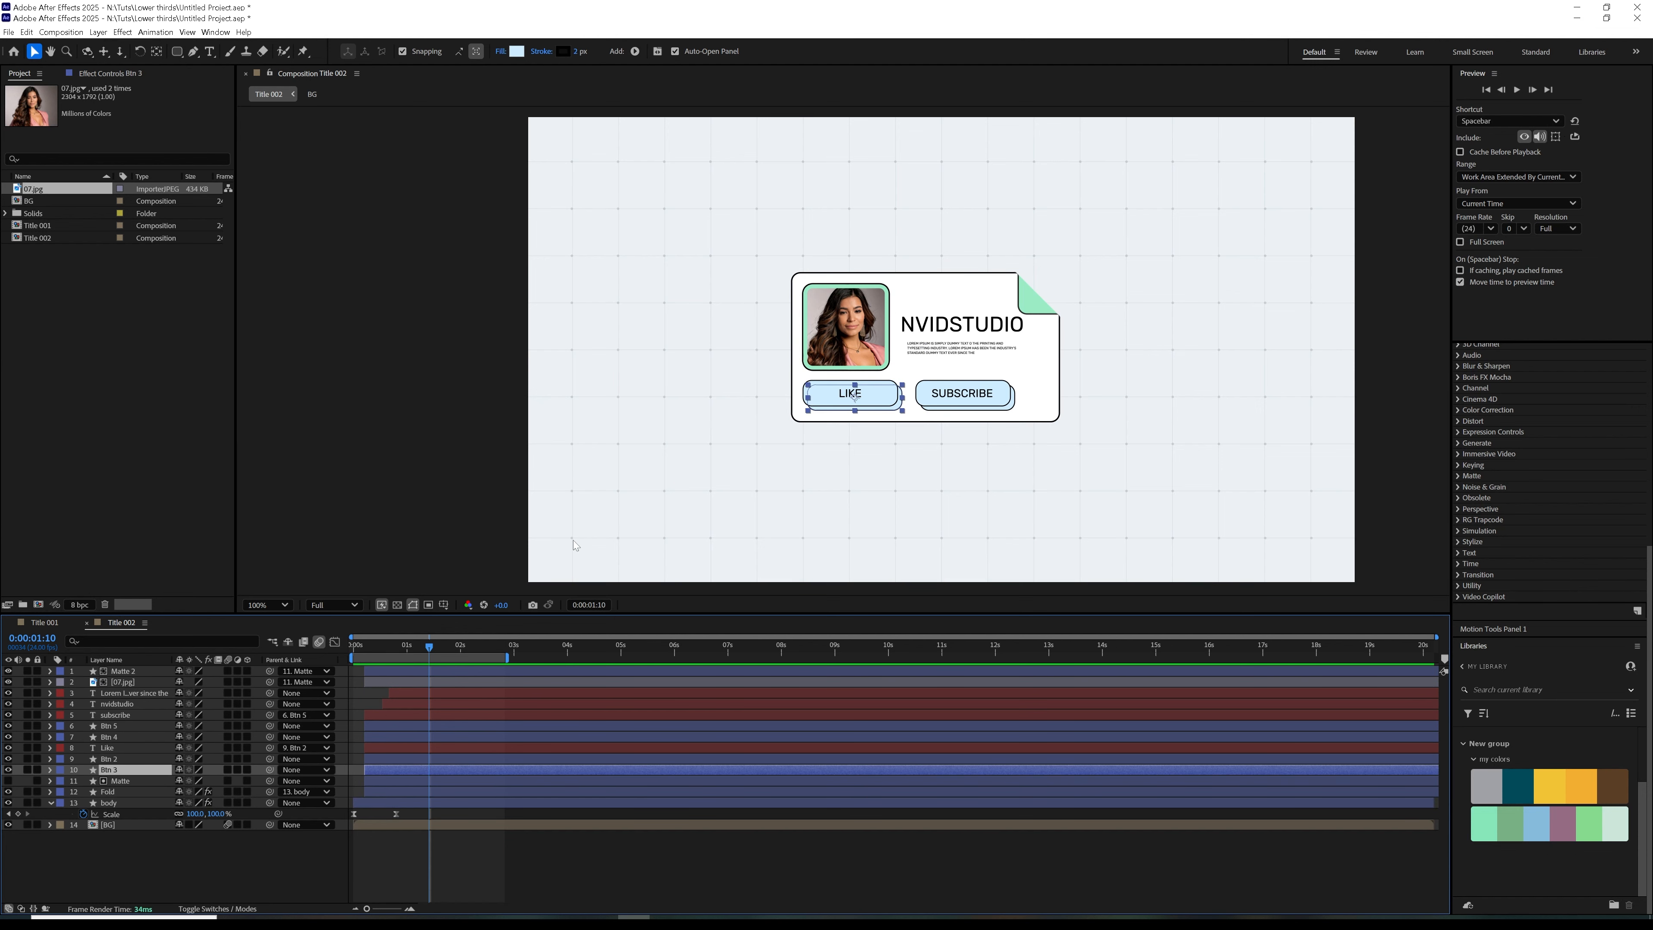
{"action": "left_click", "coordinate": [502, 52]}
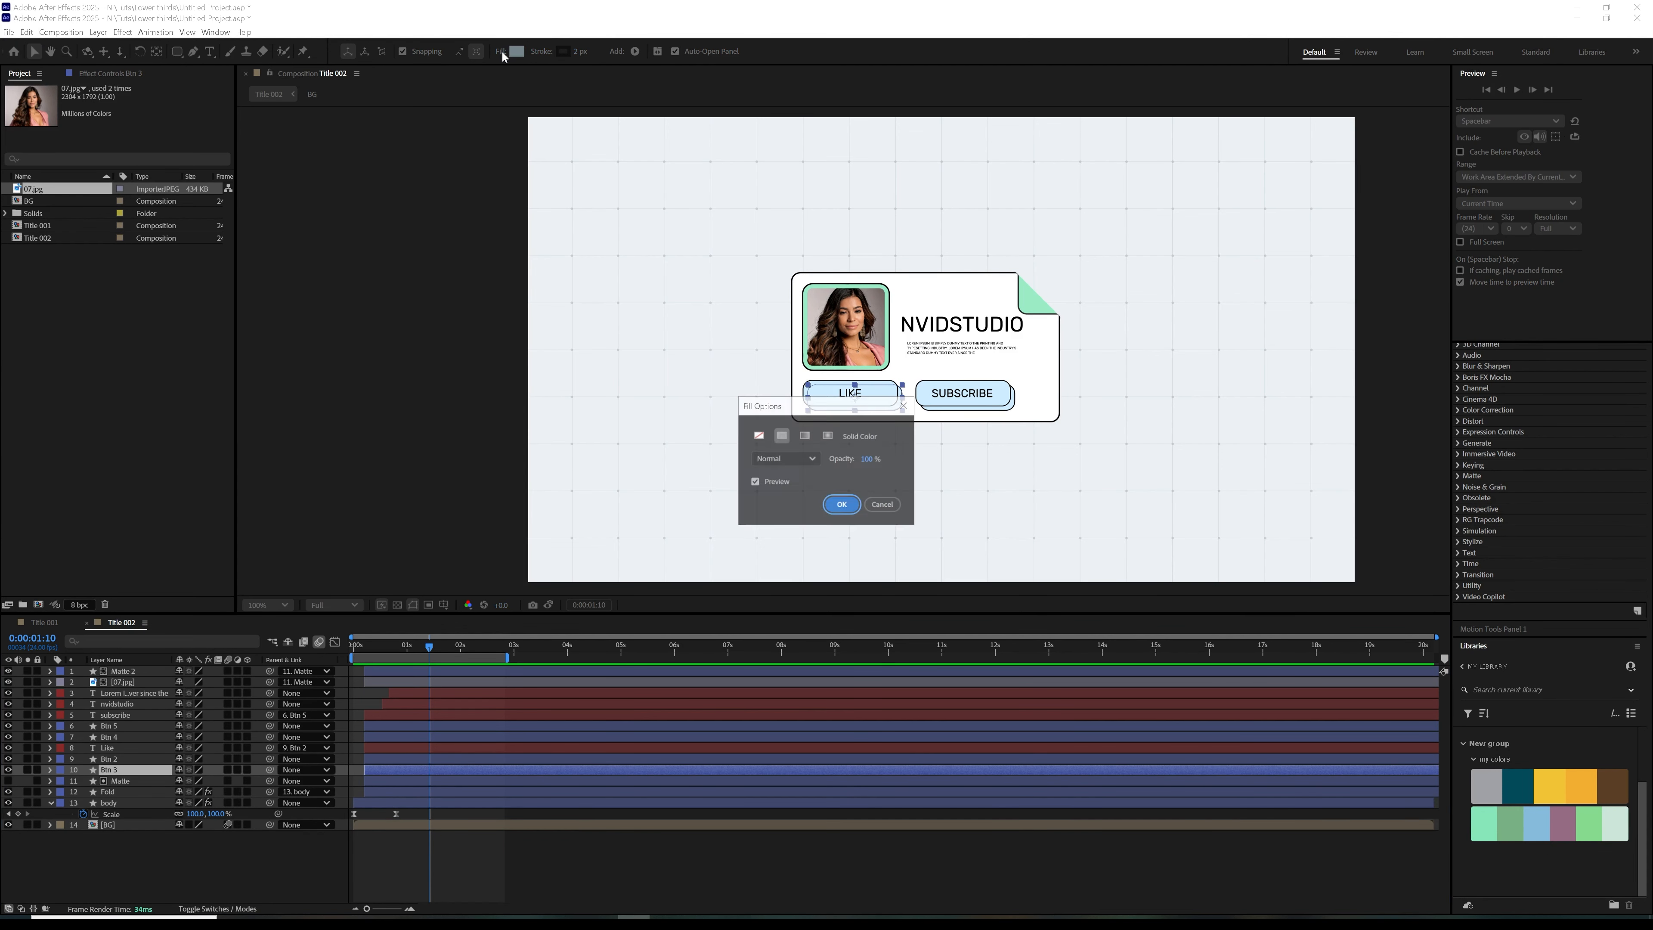
{"action": "left_click", "coordinate": [804, 435]}
{"action": "left_click", "coordinate": [837, 506]}
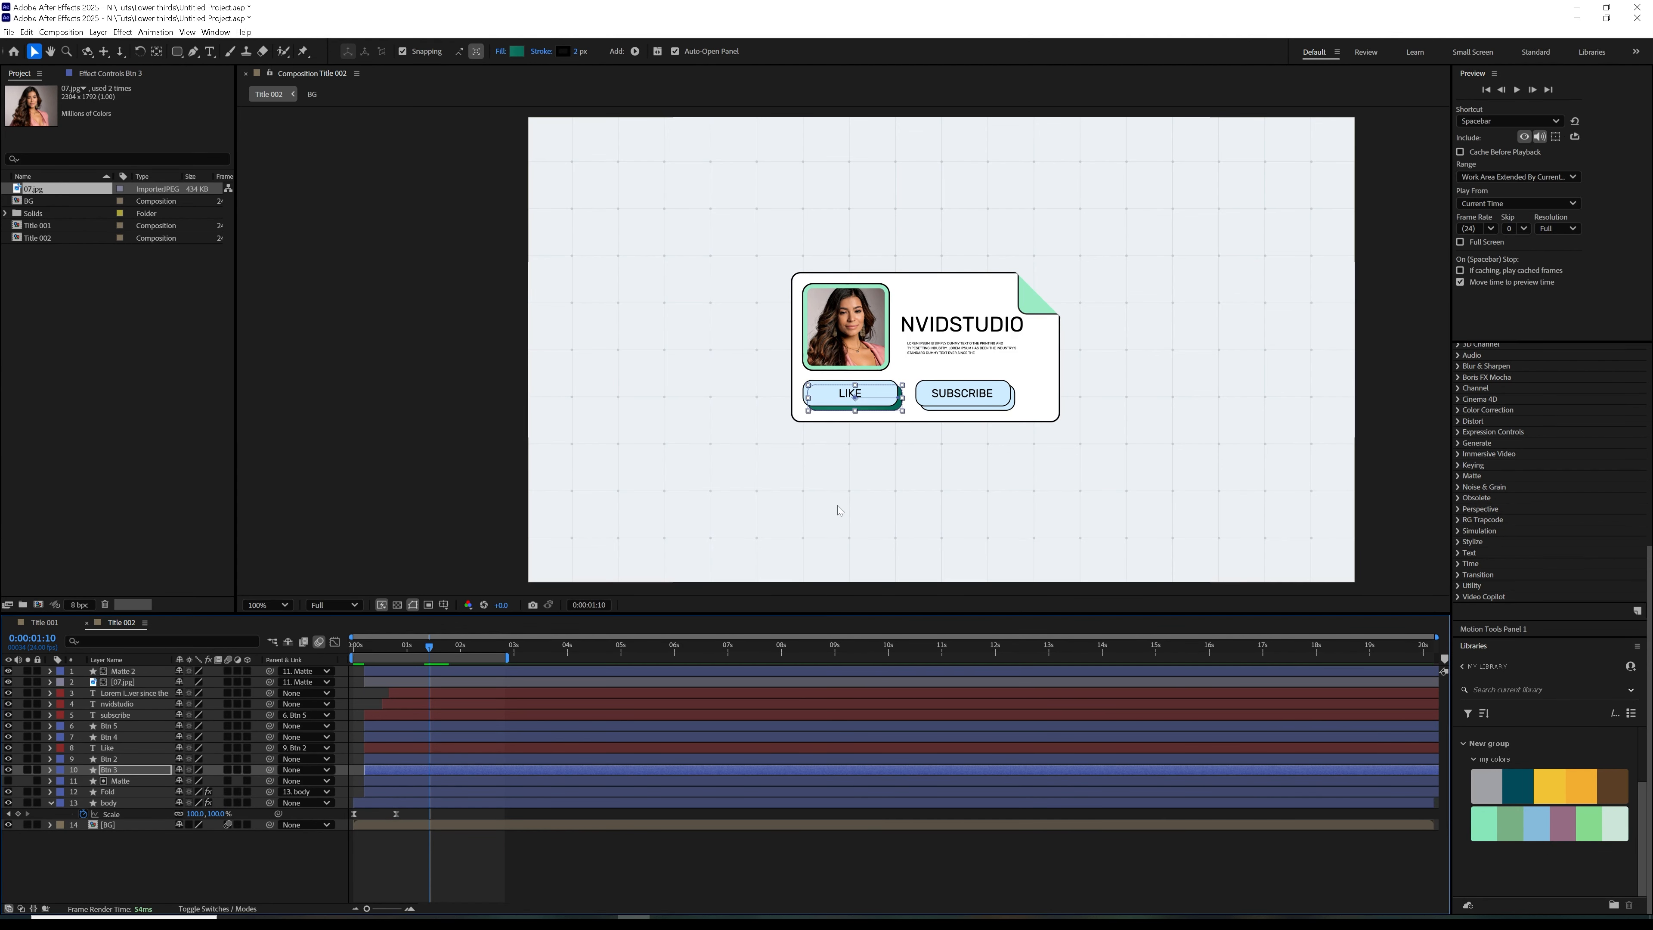
Open the Btn 3 gradient colours for editing and sample the mauve swatch (966D85) for the start colour
{"action": "left_click", "coordinate": [50, 769]}
{"action": "left_click", "coordinate": [62, 782]}
{"action": "left_click", "coordinate": [73, 792]}
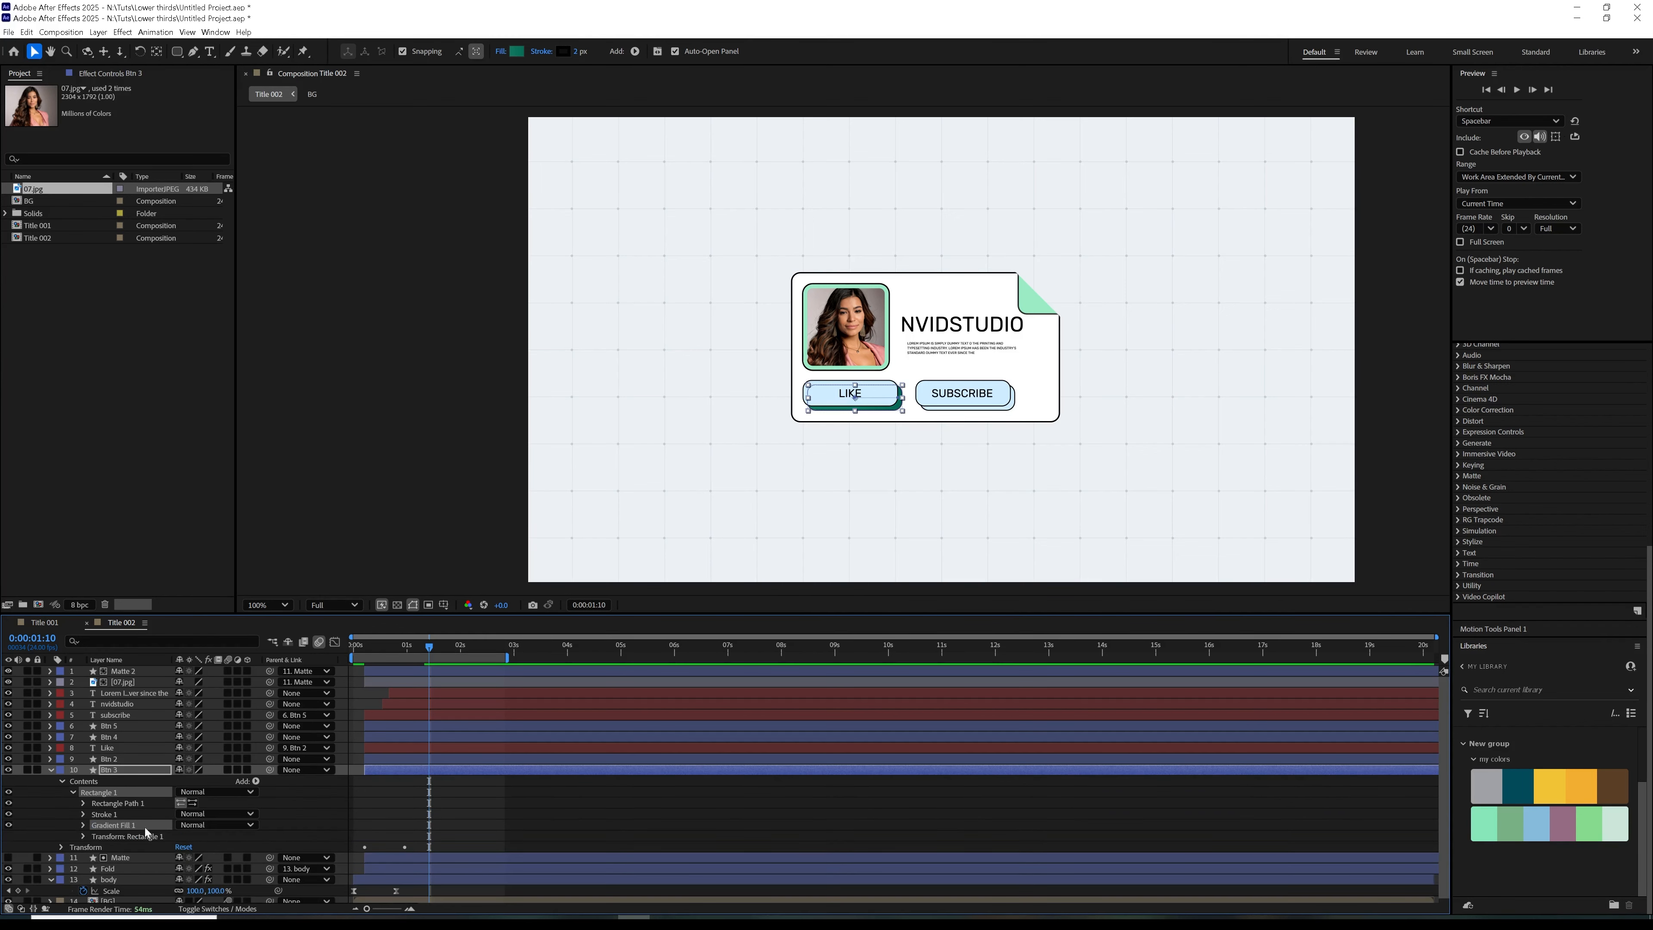
{"action": "left_click", "coordinate": [85, 826]}
{"action": "left_click", "coordinate": [198, 886]}
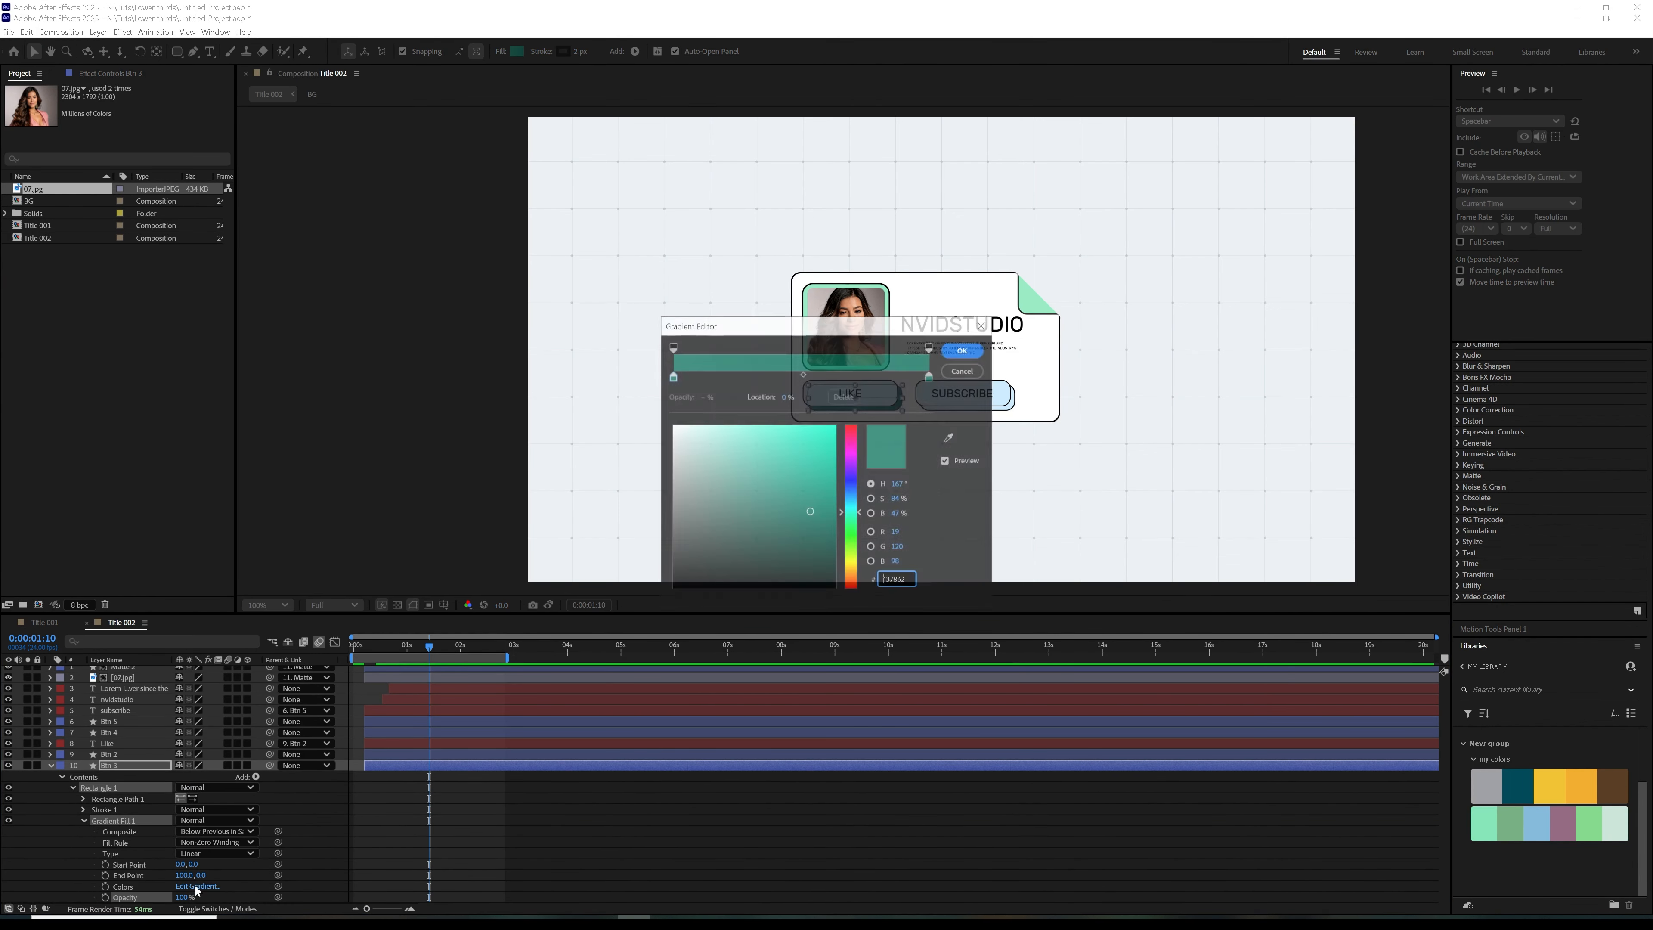
{"action": "left_click_drag", "start_coordinate": [817, 325], "coordinate": [1229, 311]}
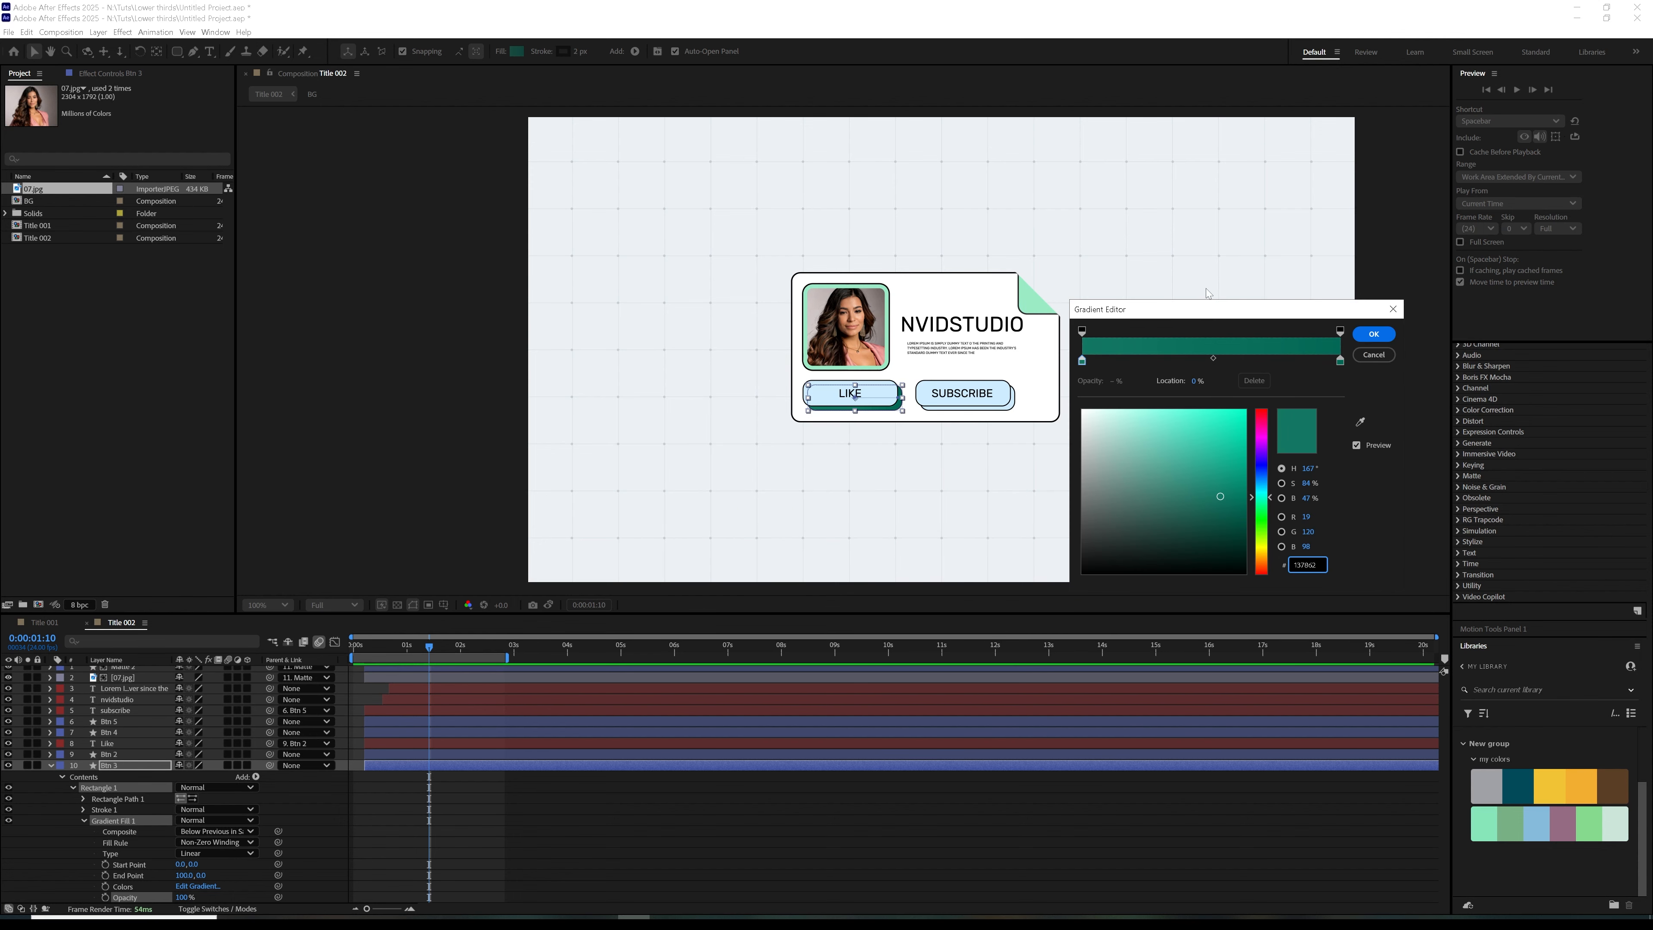
{"action": "left_click", "coordinate": [1083, 360]}
{"action": "left_click", "coordinate": [1360, 425]}
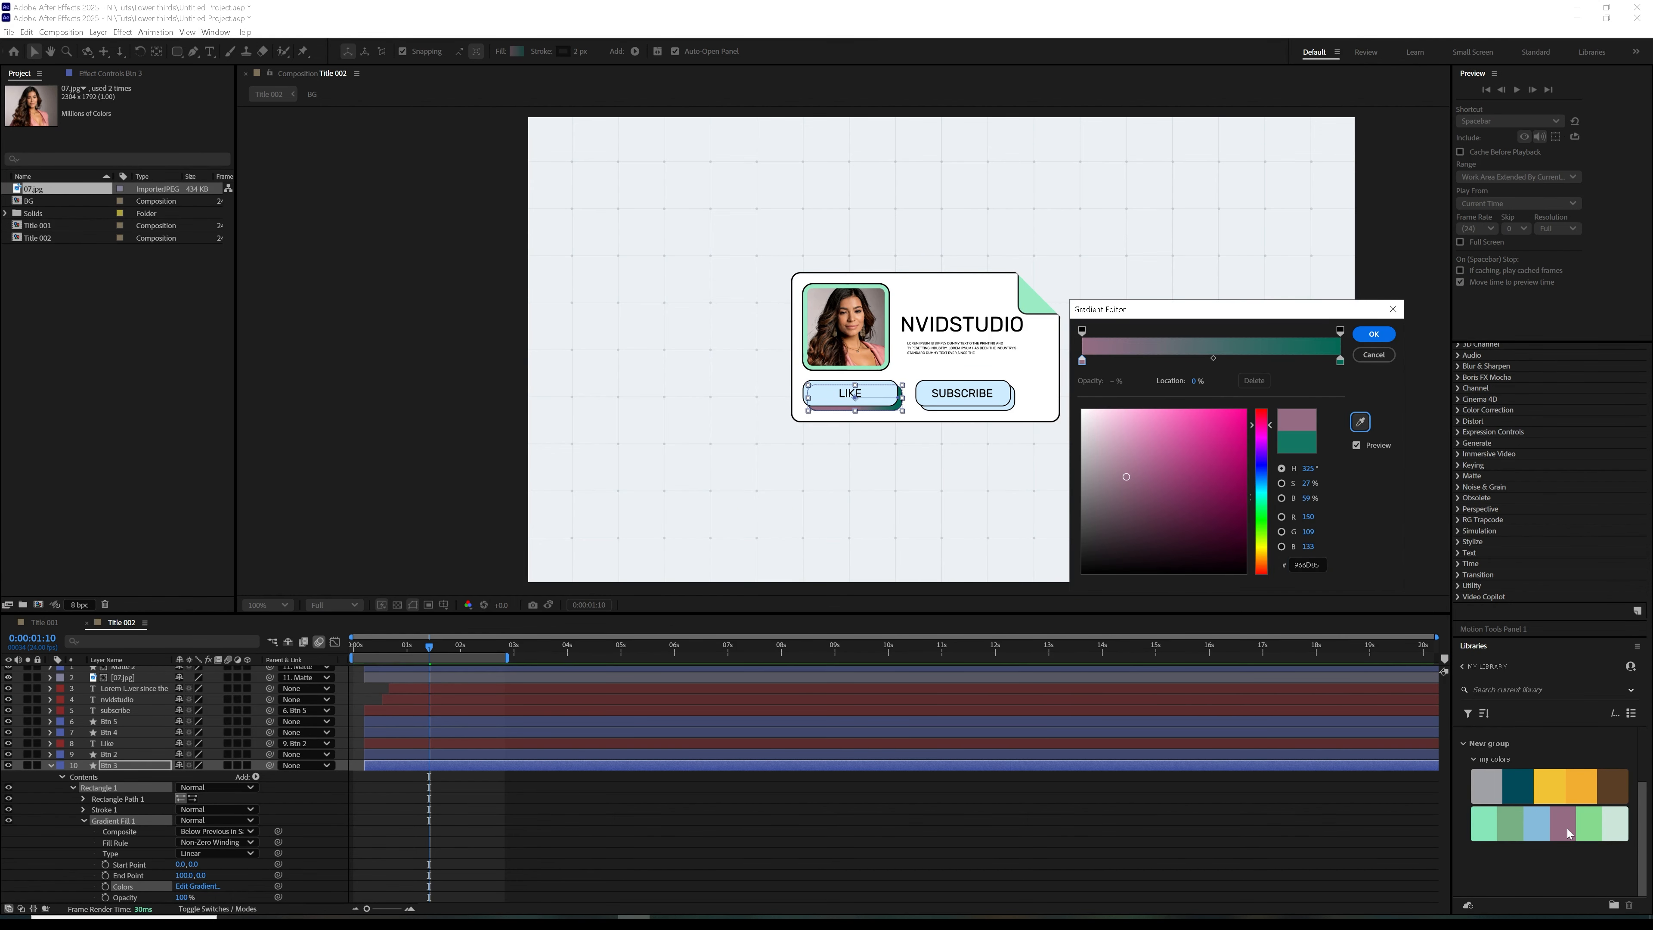
Sample the light blue swatch (85BBDA) as the Btn 3 gradient's end colour and set the gradient fill opacity to 37%
{"action": "left_click", "coordinate": [1341, 360]}
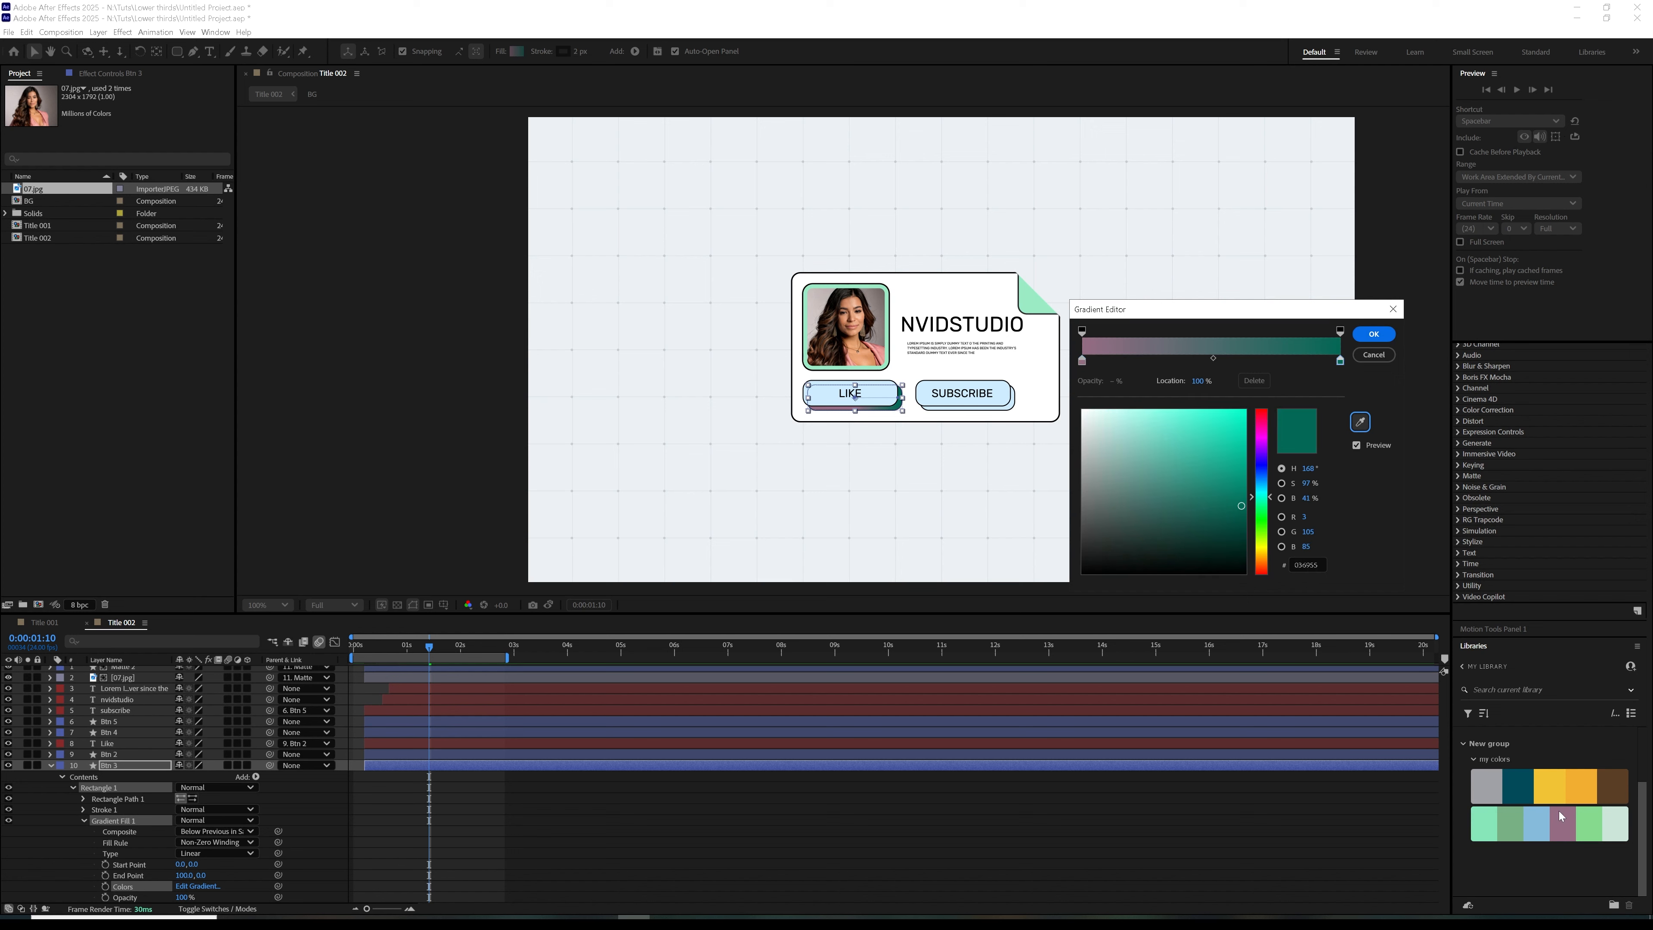
{"action": "left_click", "coordinate": [1359, 425]}
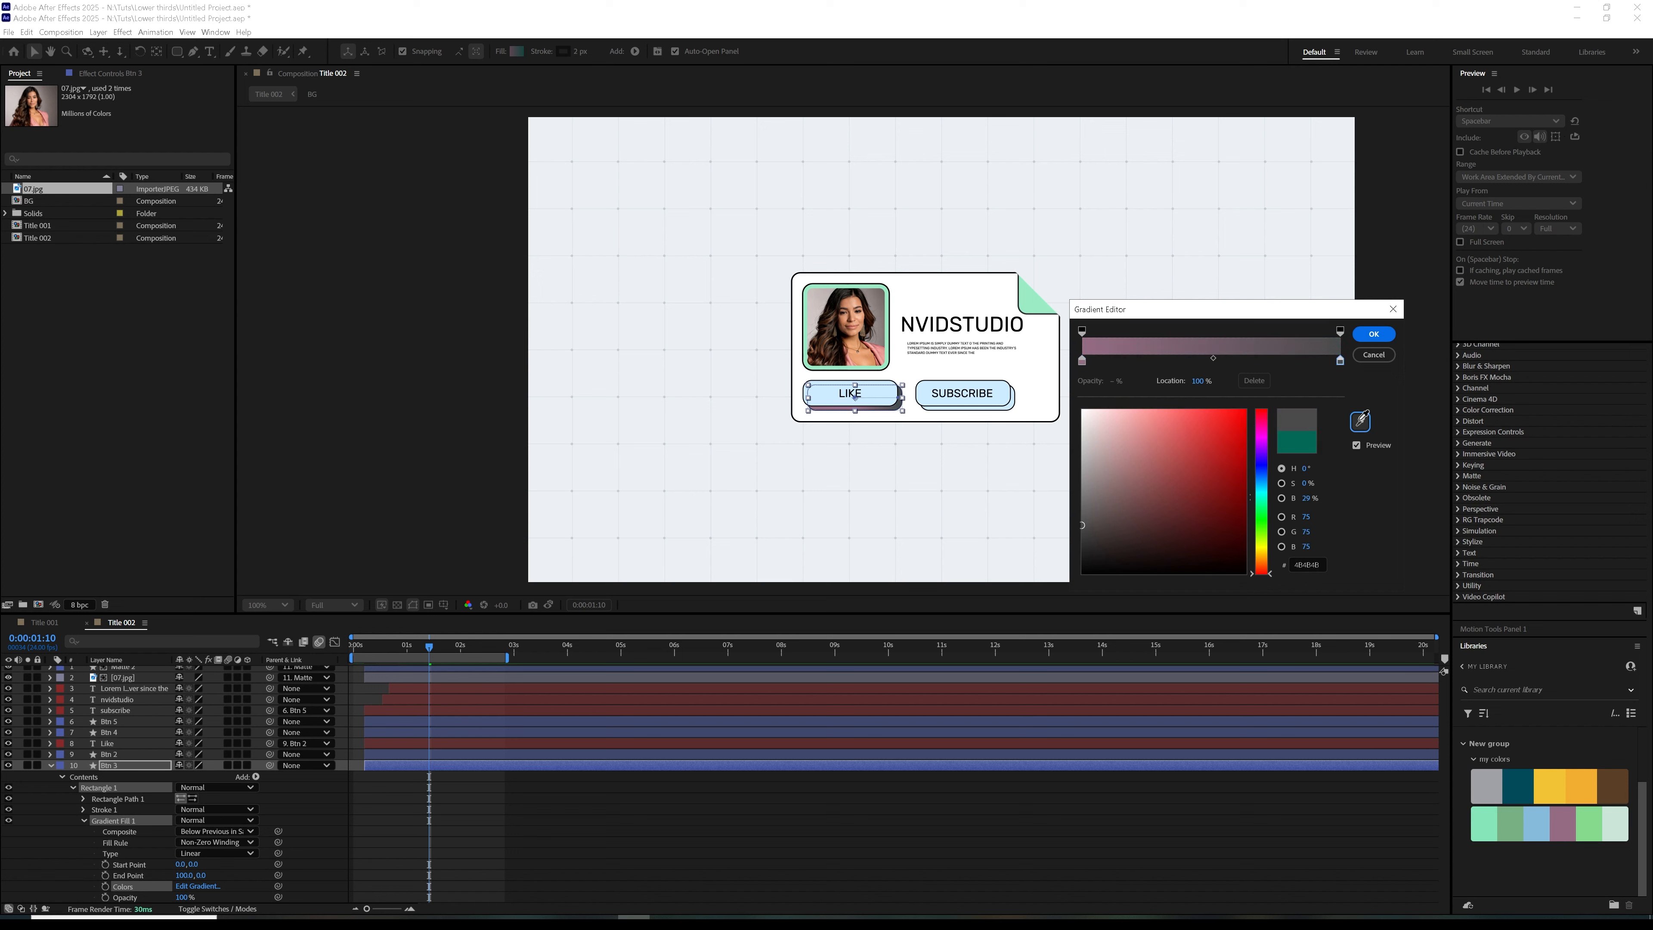
{"action": "left_click", "coordinate": [1590, 811]}
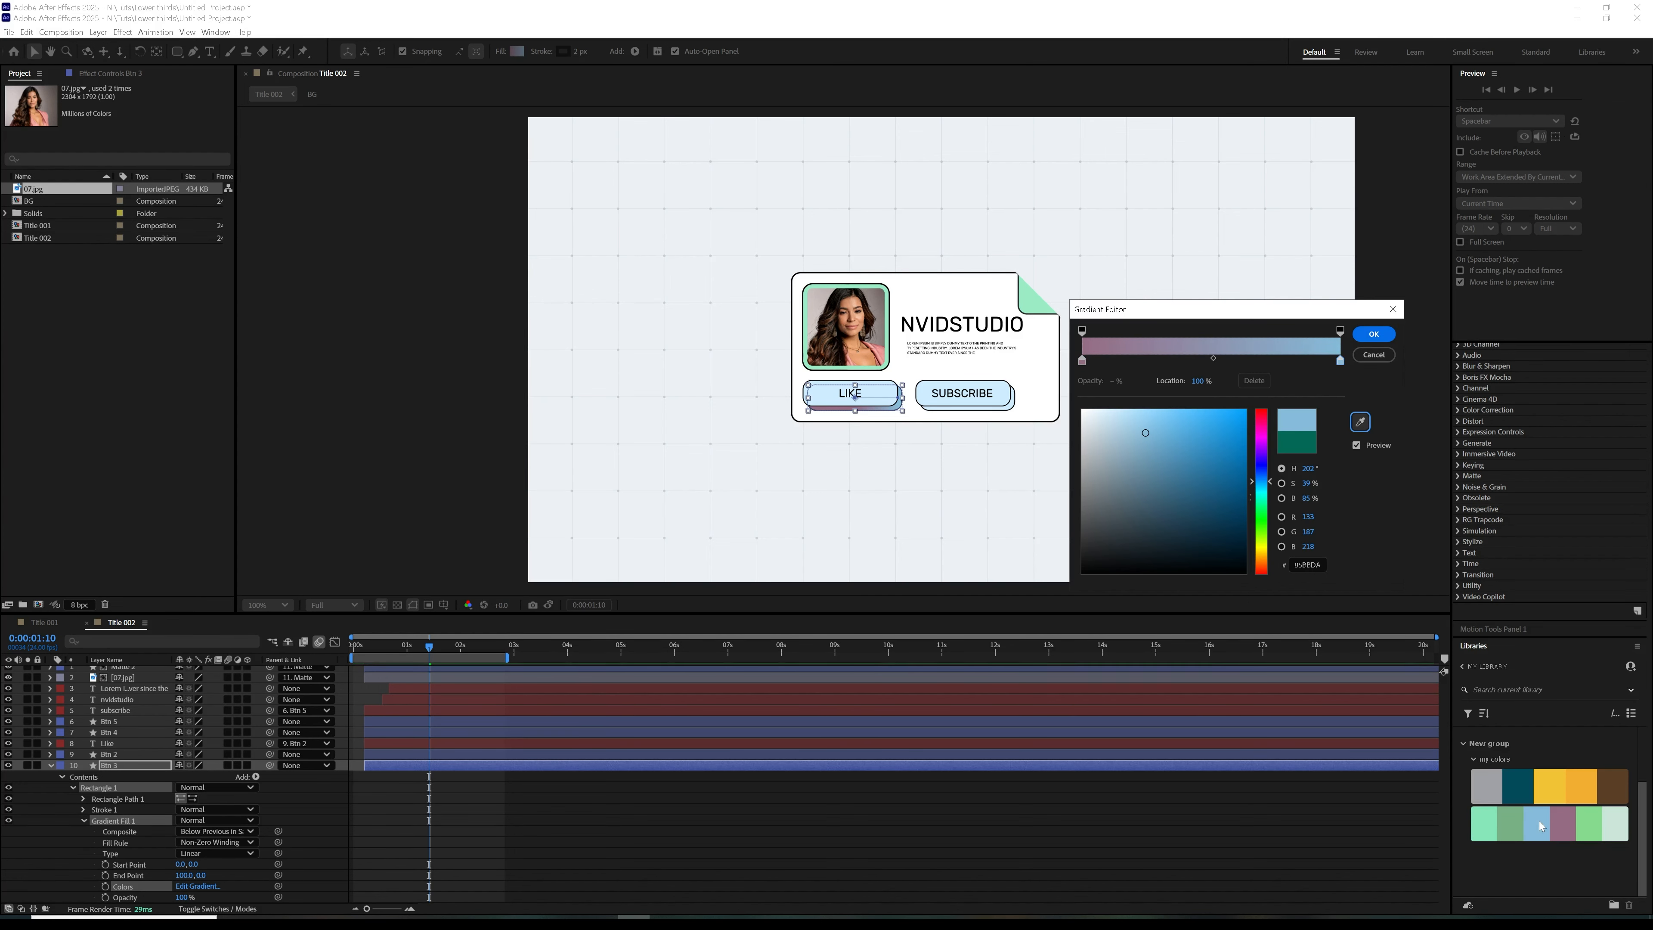
{"action": "left_click", "coordinate": [1369, 335]}
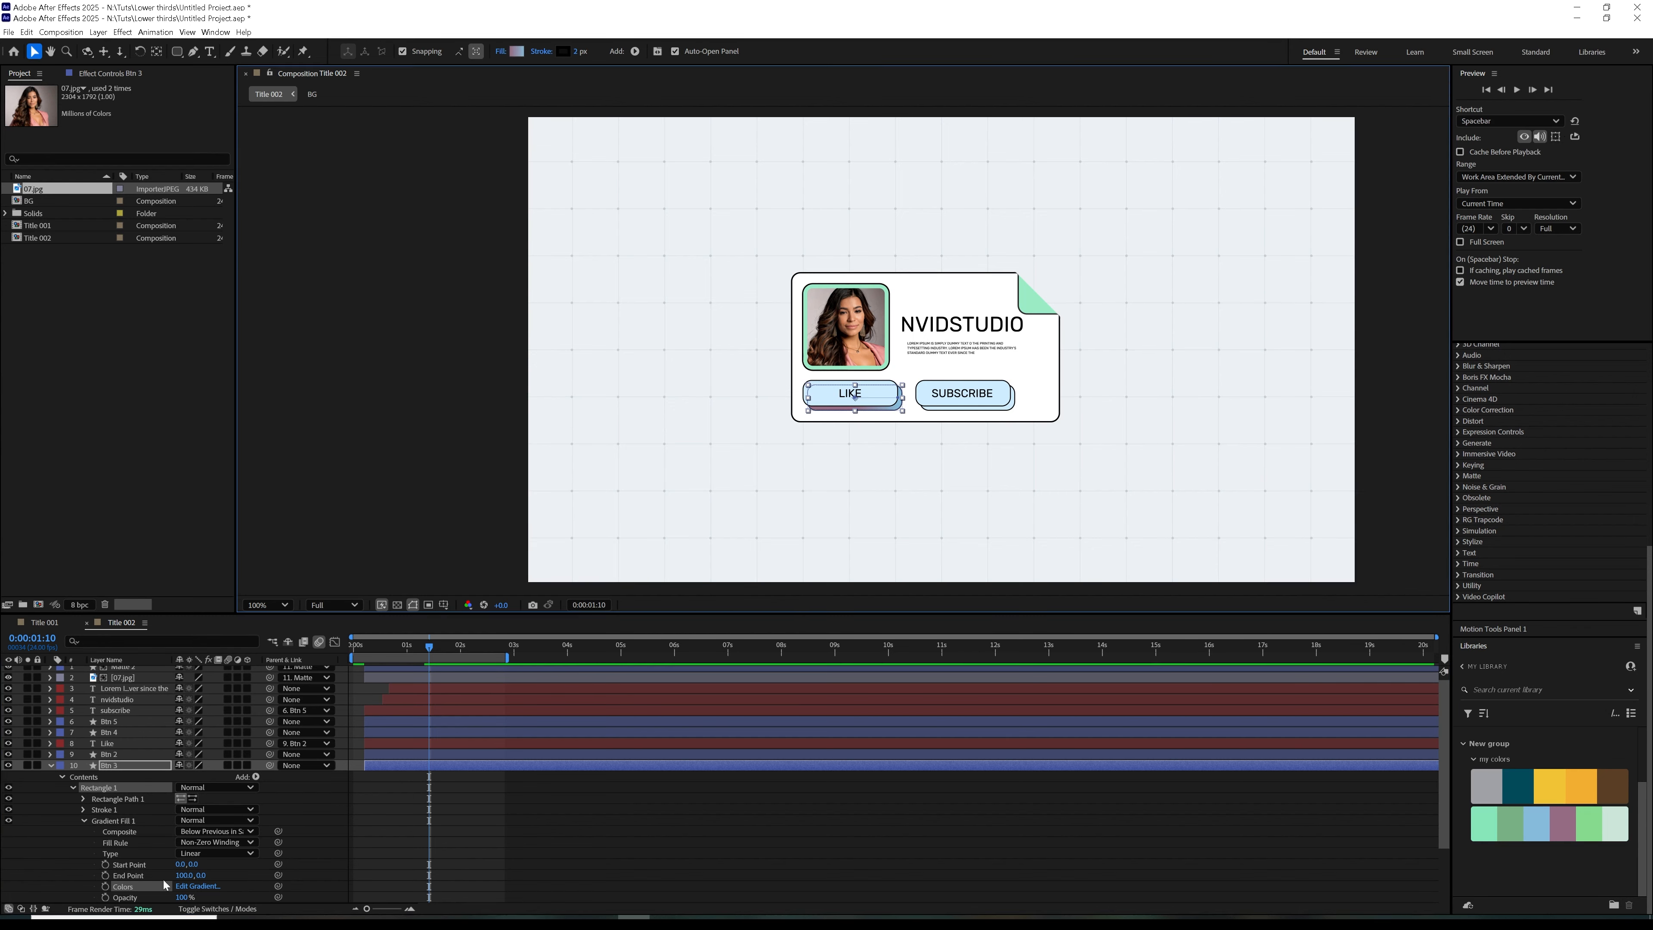
{"action": "scroll", "coordinate": [132, 895], "scroll_direction": "down", "scroll_amount": 2}
{"action": "left_click_drag", "start_coordinate": [185, 832], "coordinate": [155, 840]}
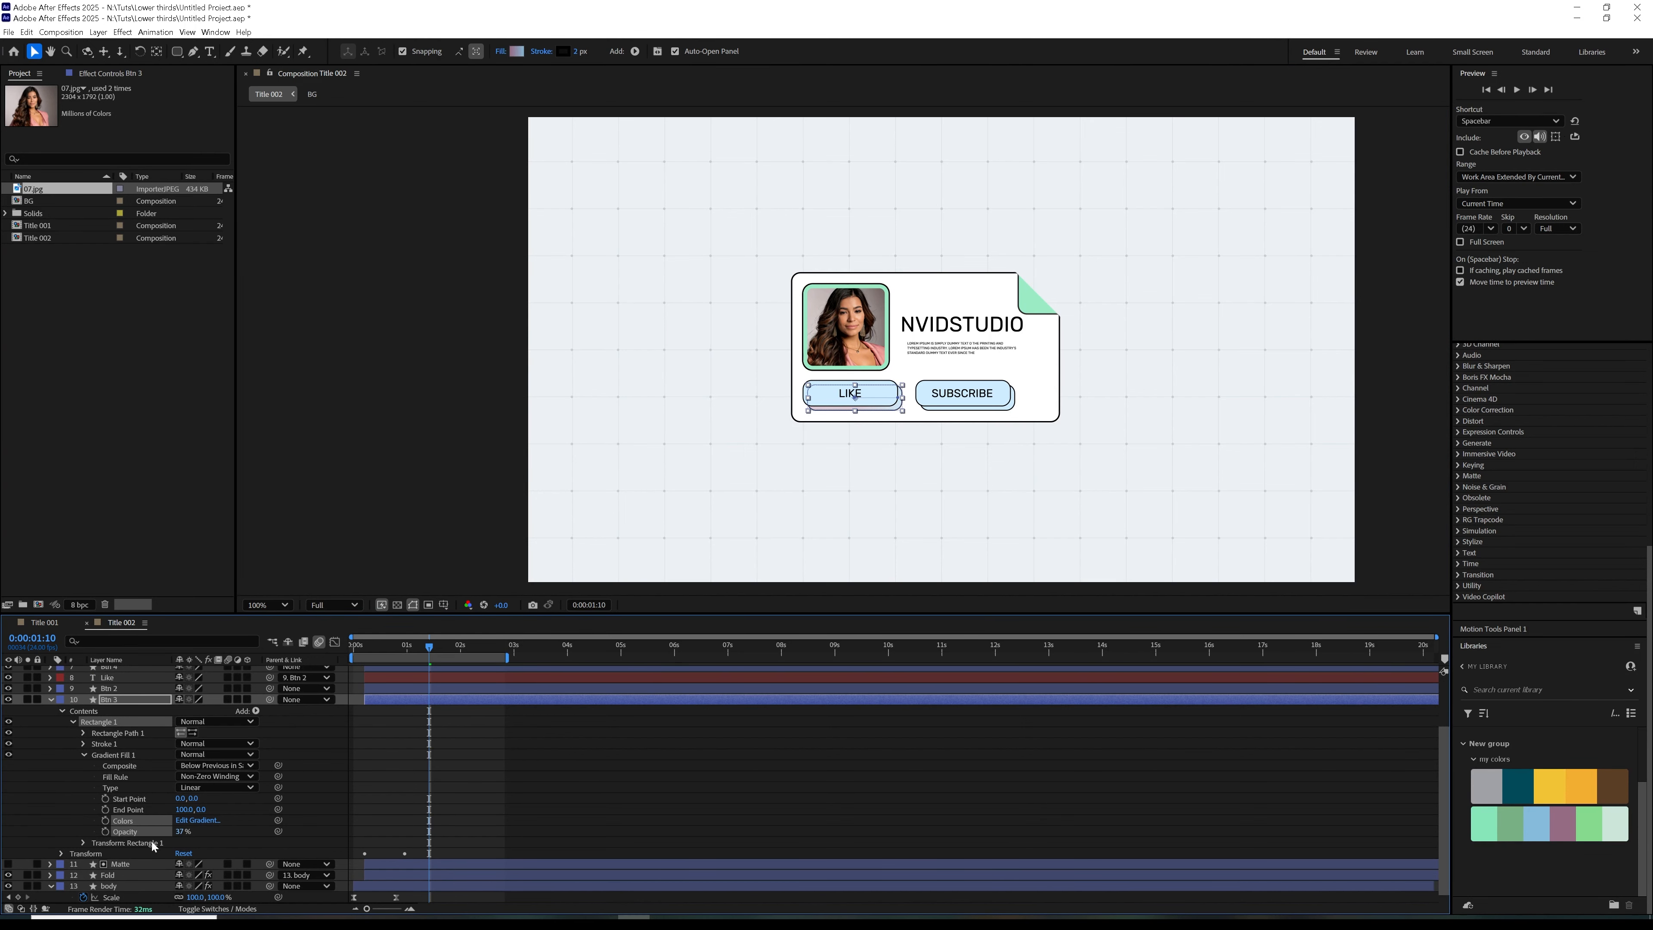
Change the fill of the Btn 4 shape behind the SUBSCRIBE button to a linear gradient
{"action": "left_click", "coordinate": [968, 400]}
{"action": "left_click", "coordinate": [499, 51]}
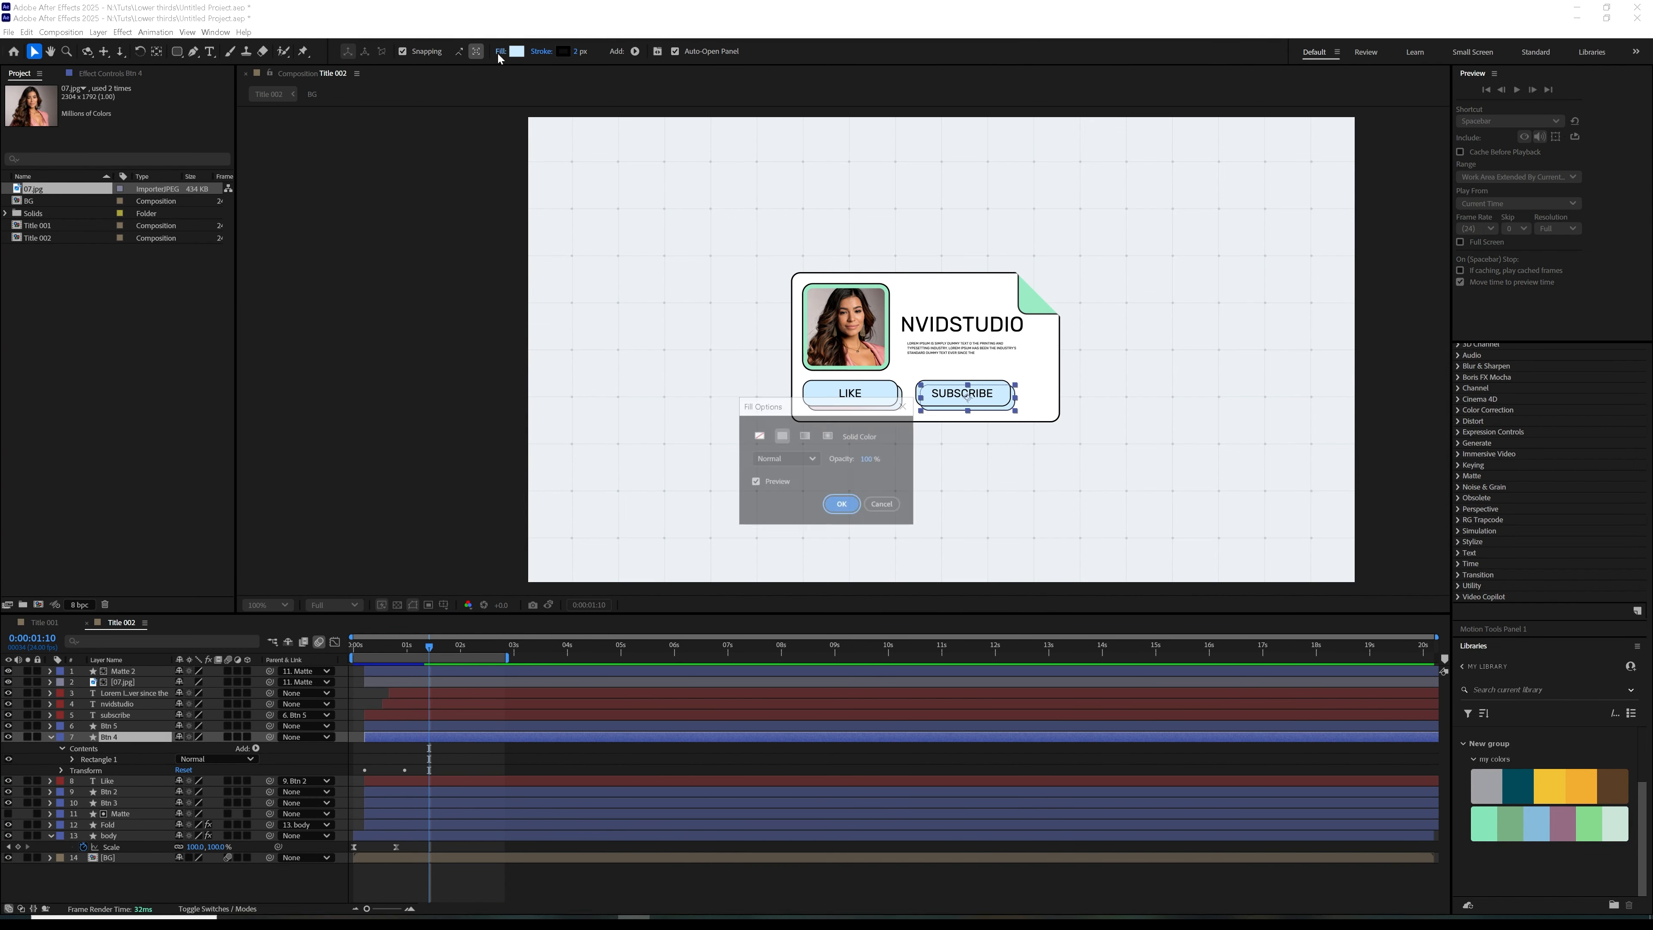
{"action": "left_click", "coordinate": [804, 435]}
{"action": "left_click", "coordinate": [842, 504]}
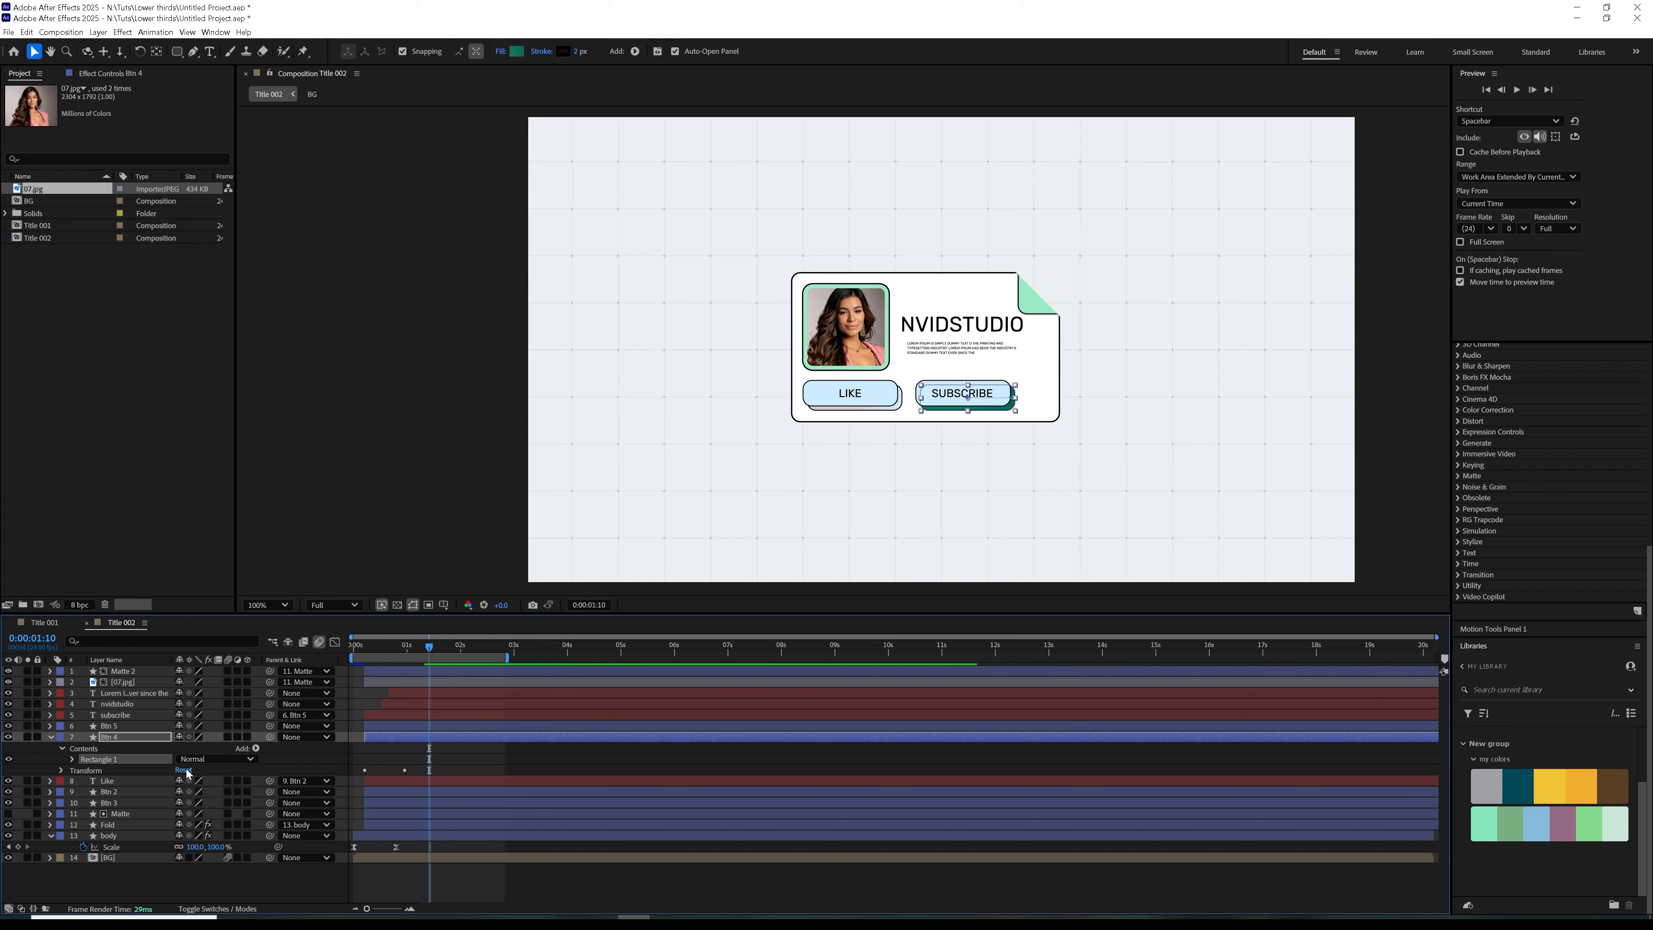
Set the Btn 4 gradient to run from light blue to mauve using the library swatches, with a fill opacity of 56%
{"action": "left_click", "coordinate": [72, 759]}
{"action": "left_click", "coordinate": [84, 792]}
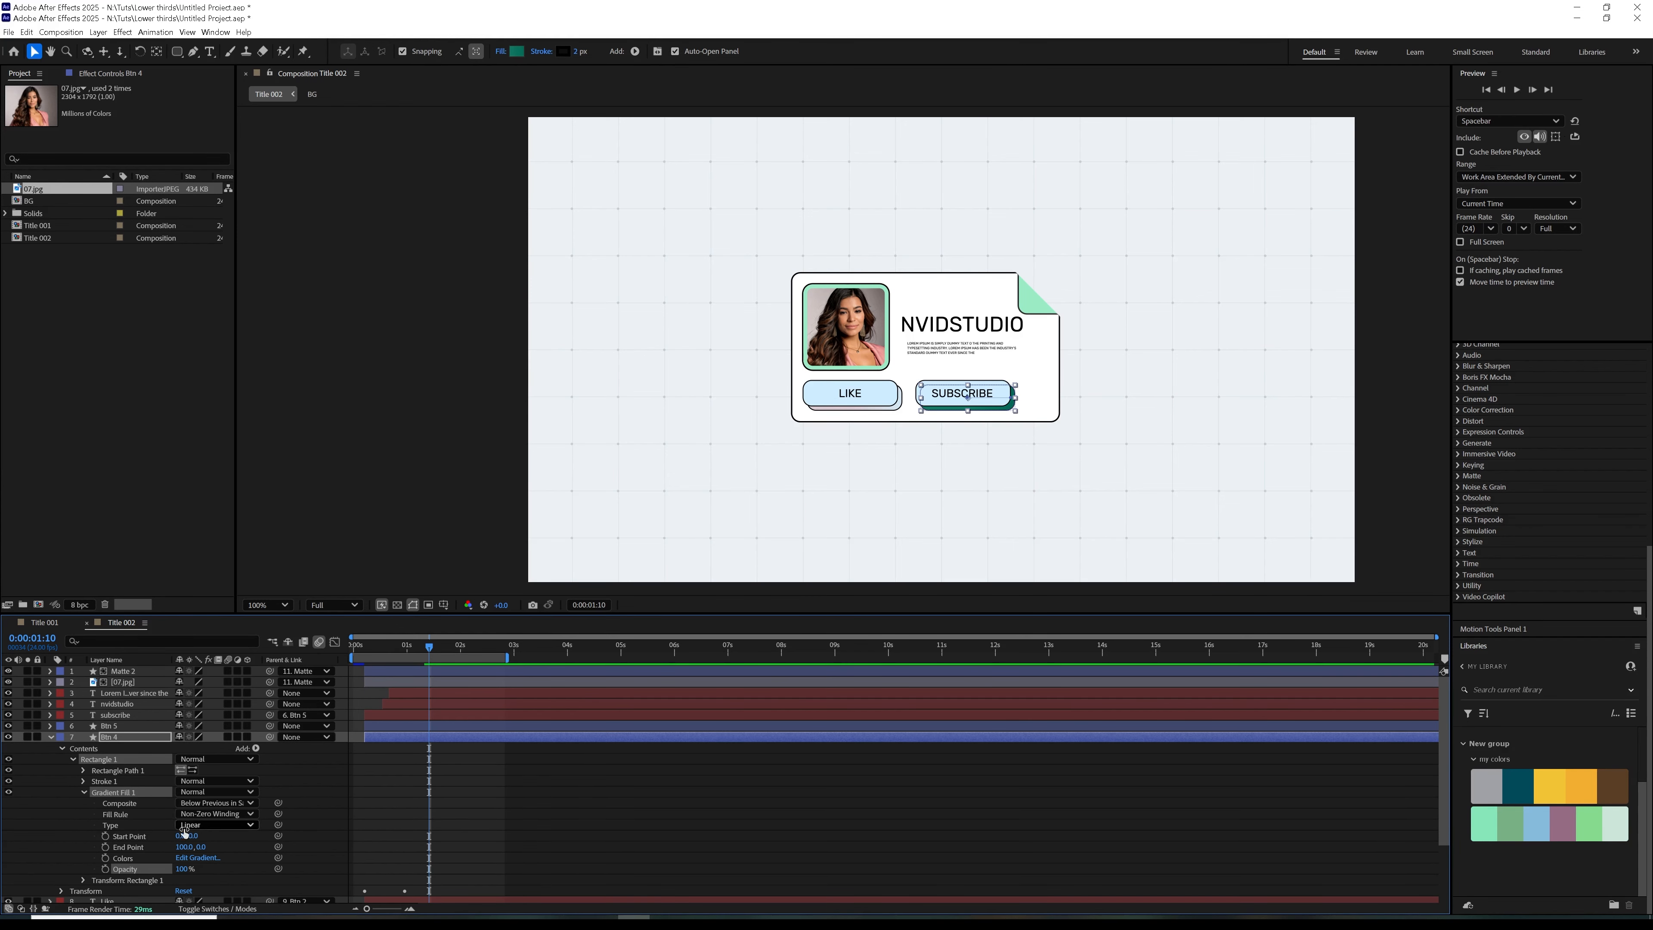
{"action": "left_click", "coordinate": [197, 858]}
{"action": "left_click", "coordinate": [951, 438]}
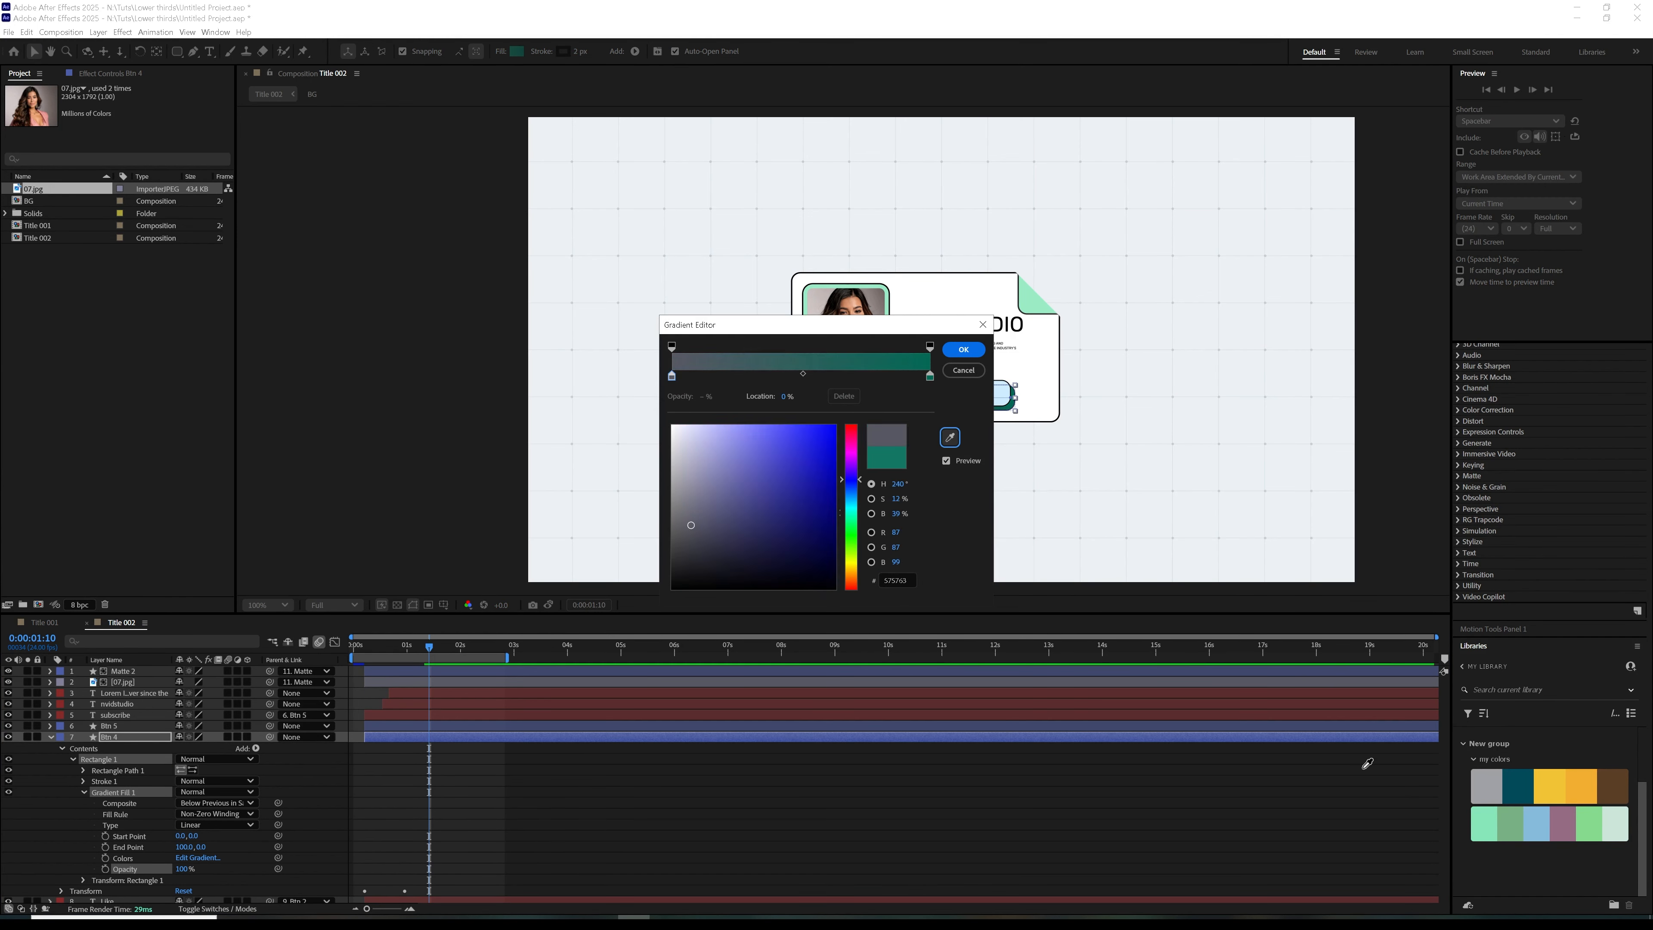
{"action": "left_click", "coordinate": [930, 376]}
{"action": "left_click", "coordinate": [950, 437]}
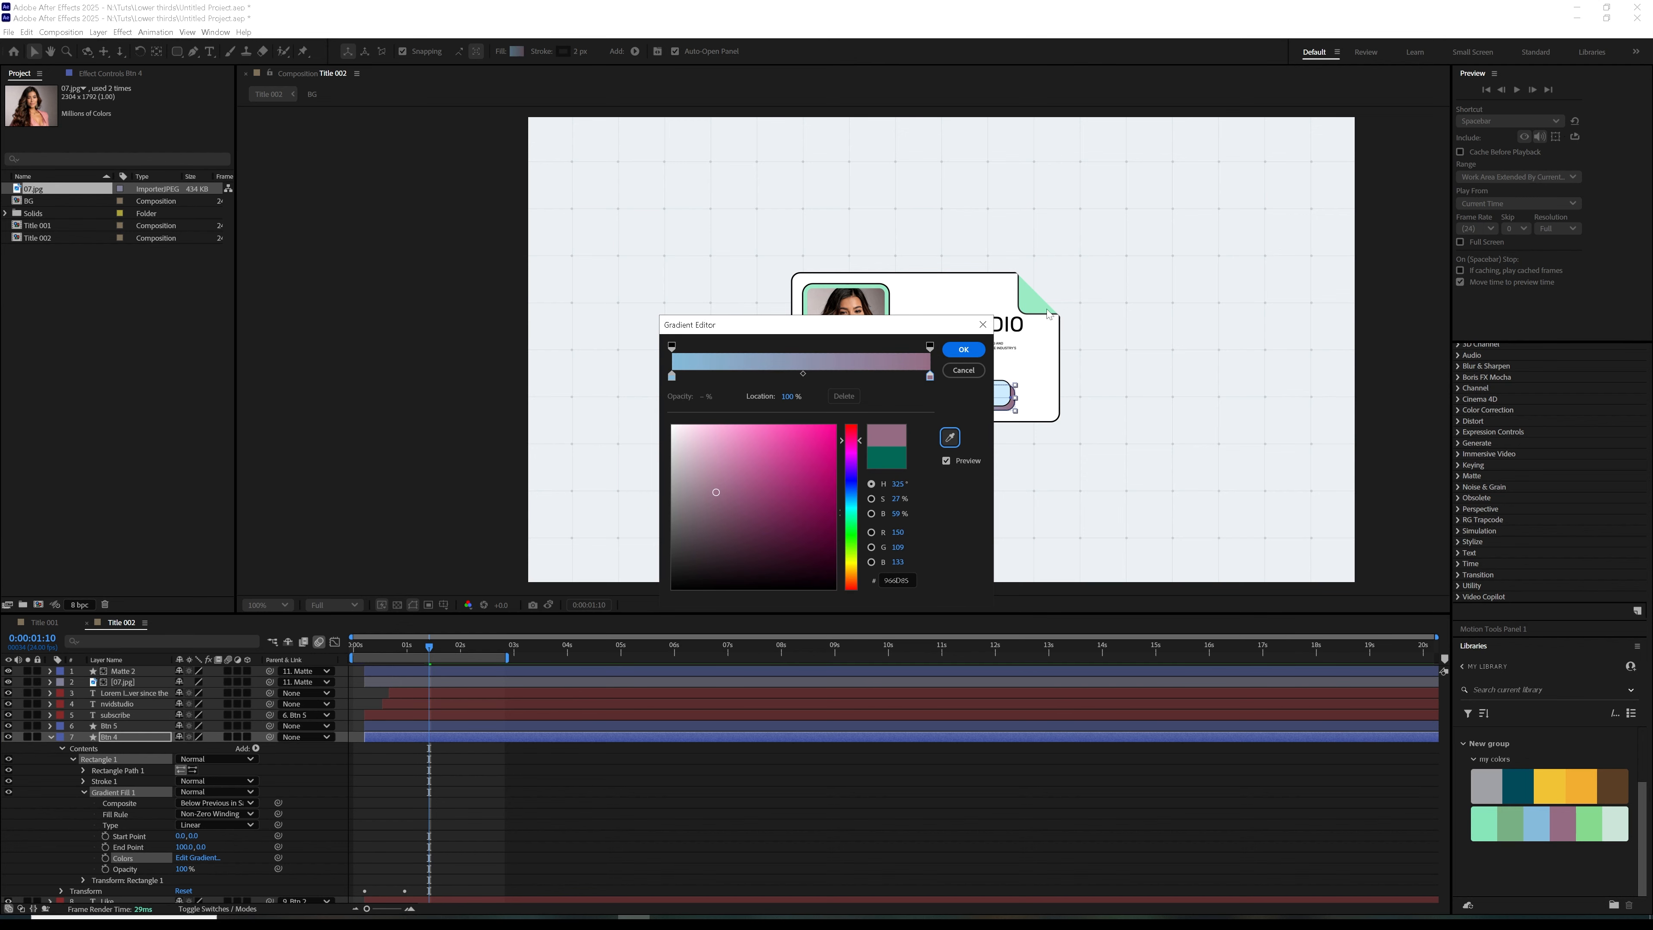
{"action": "left_click", "coordinate": [963, 349]}
{"action": "left_click_drag", "start_coordinate": [169, 869], "coordinate": [129, 870]}
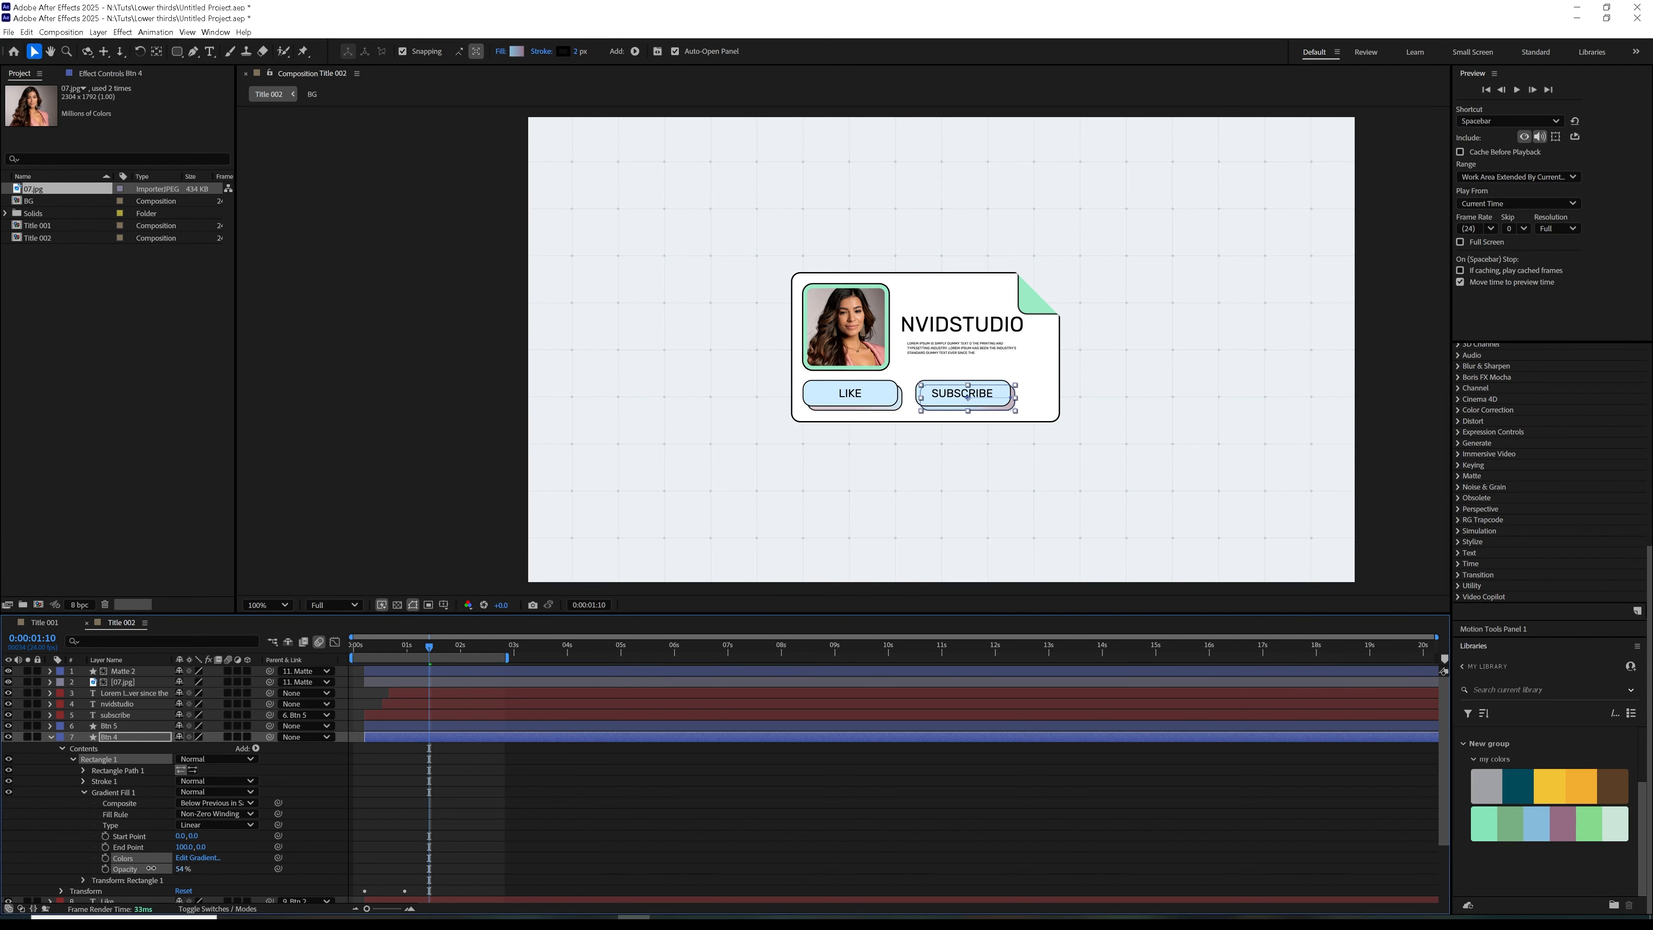
Nudge the NVIDSTUDIO title slightly right to align with the paragraph's left edge, preview the animation and collapse the Btn 4 properties
{"action": "left_click", "coordinate": [394, 864]}
{"action": "key", "text": "space"}
{"action": "key", "text": "space"}
{"action": "left_click", "coordinate": [946, 347]}
{"action": "left_click", "coordinate": [934, 324]}
{"action": "left_click_drag", "start_coordinate": [940, 327], "coordinate": [945, 326]}
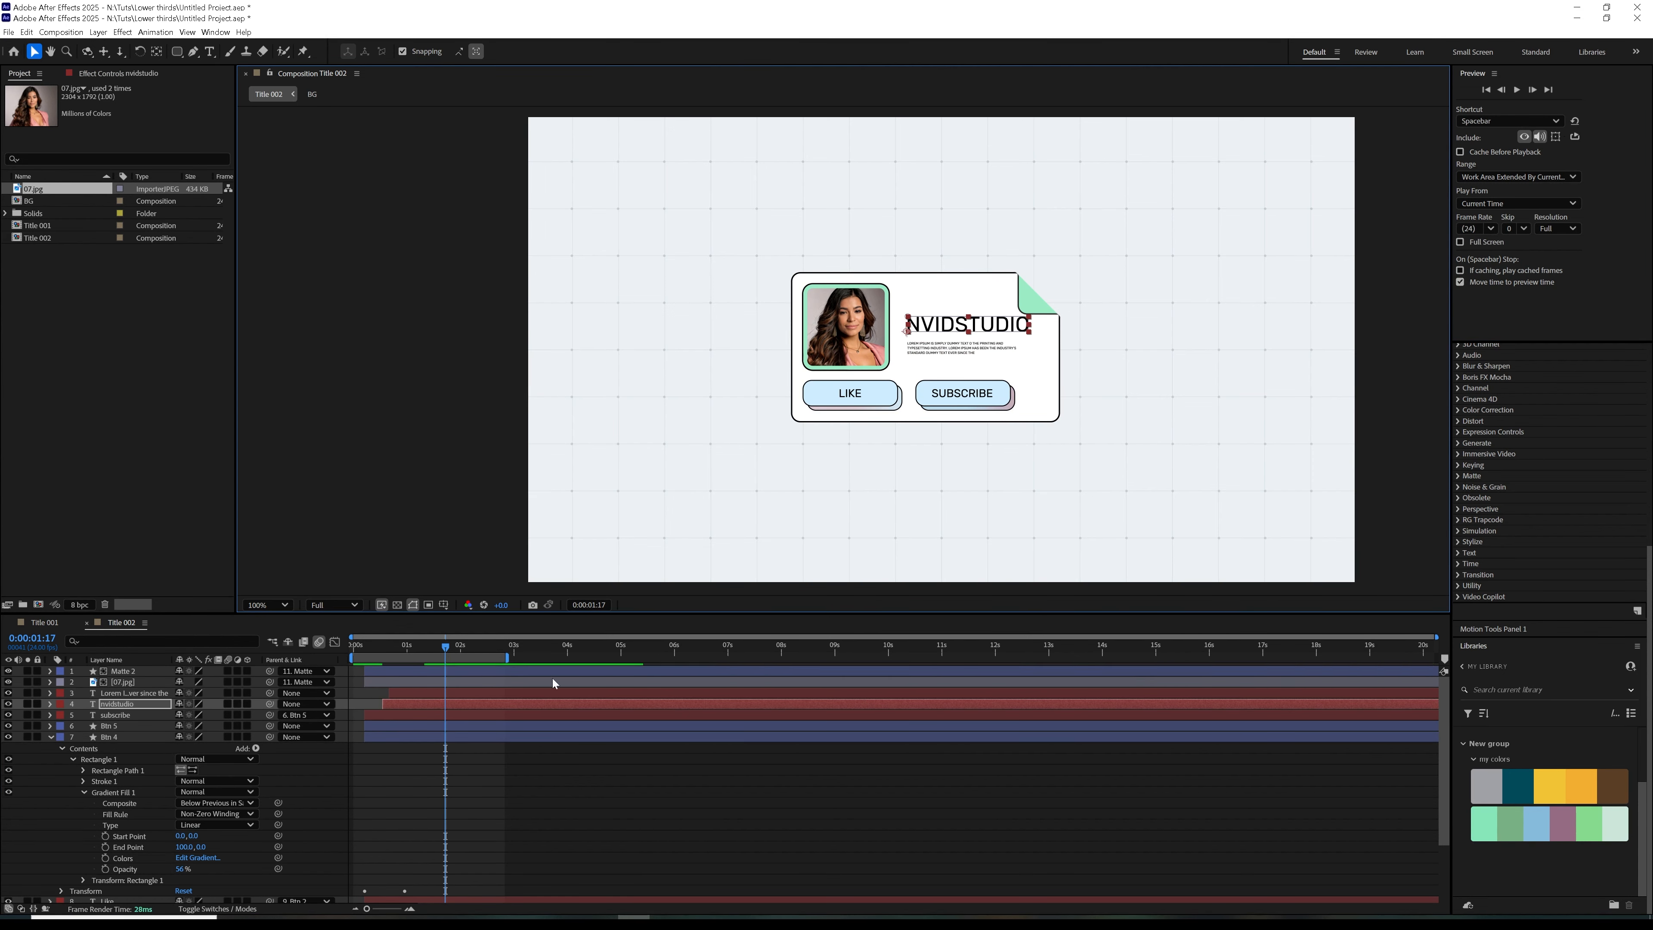
{"action": "key", "text": "space"}
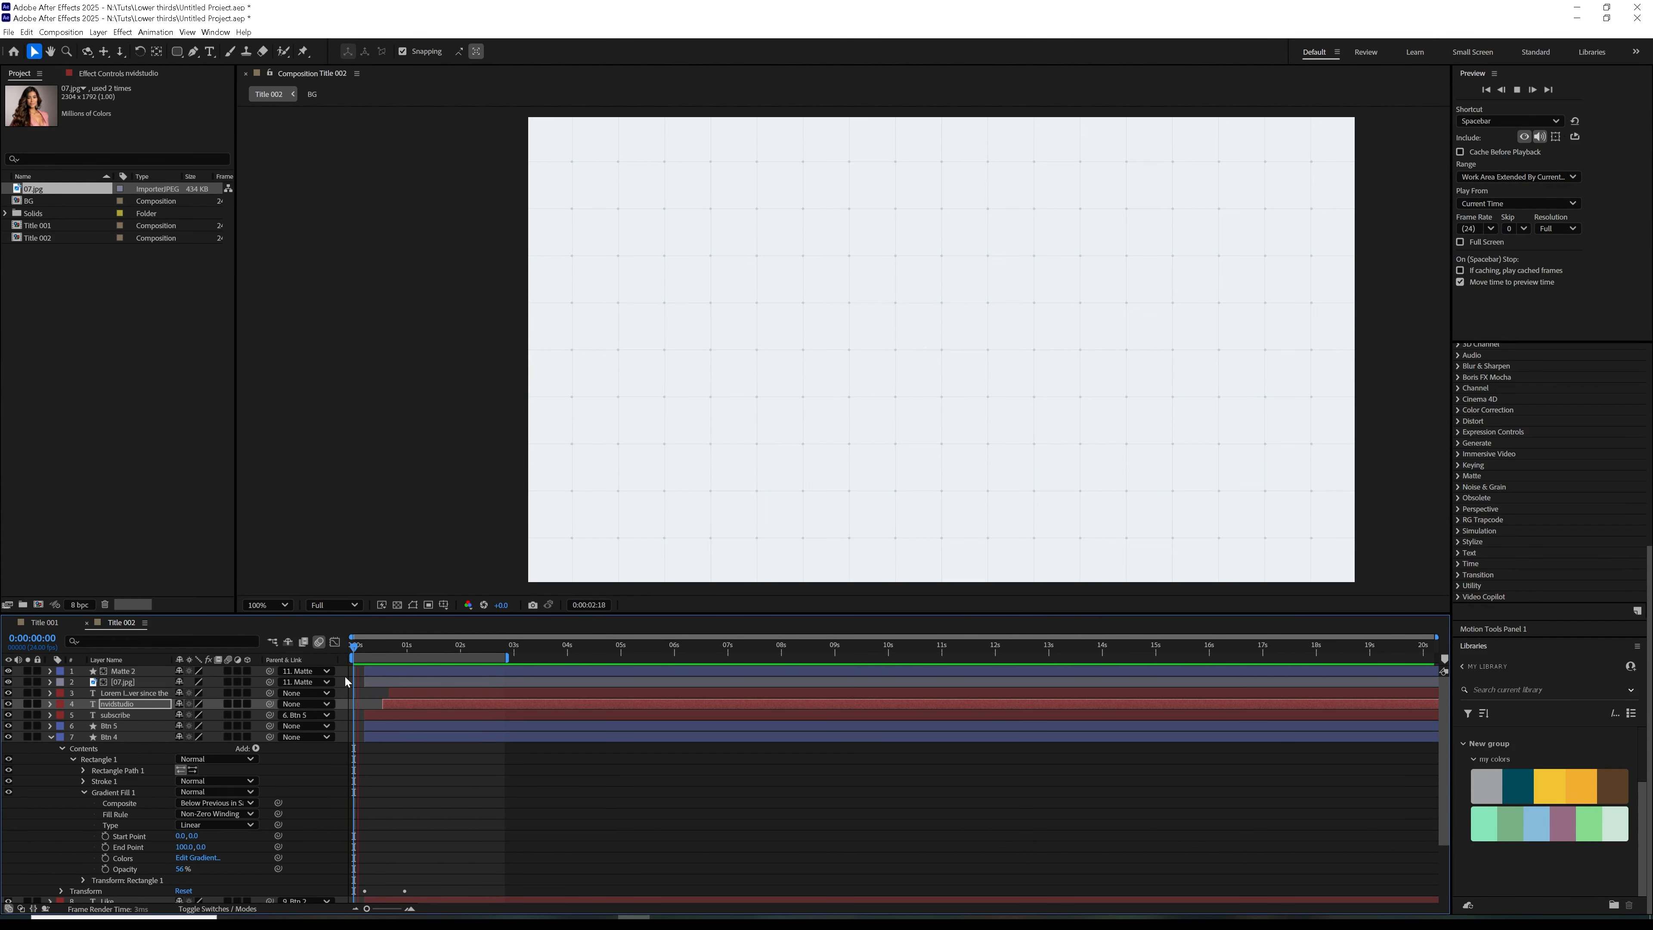
{"action": "left_click", "coordinate": [418, 641]}
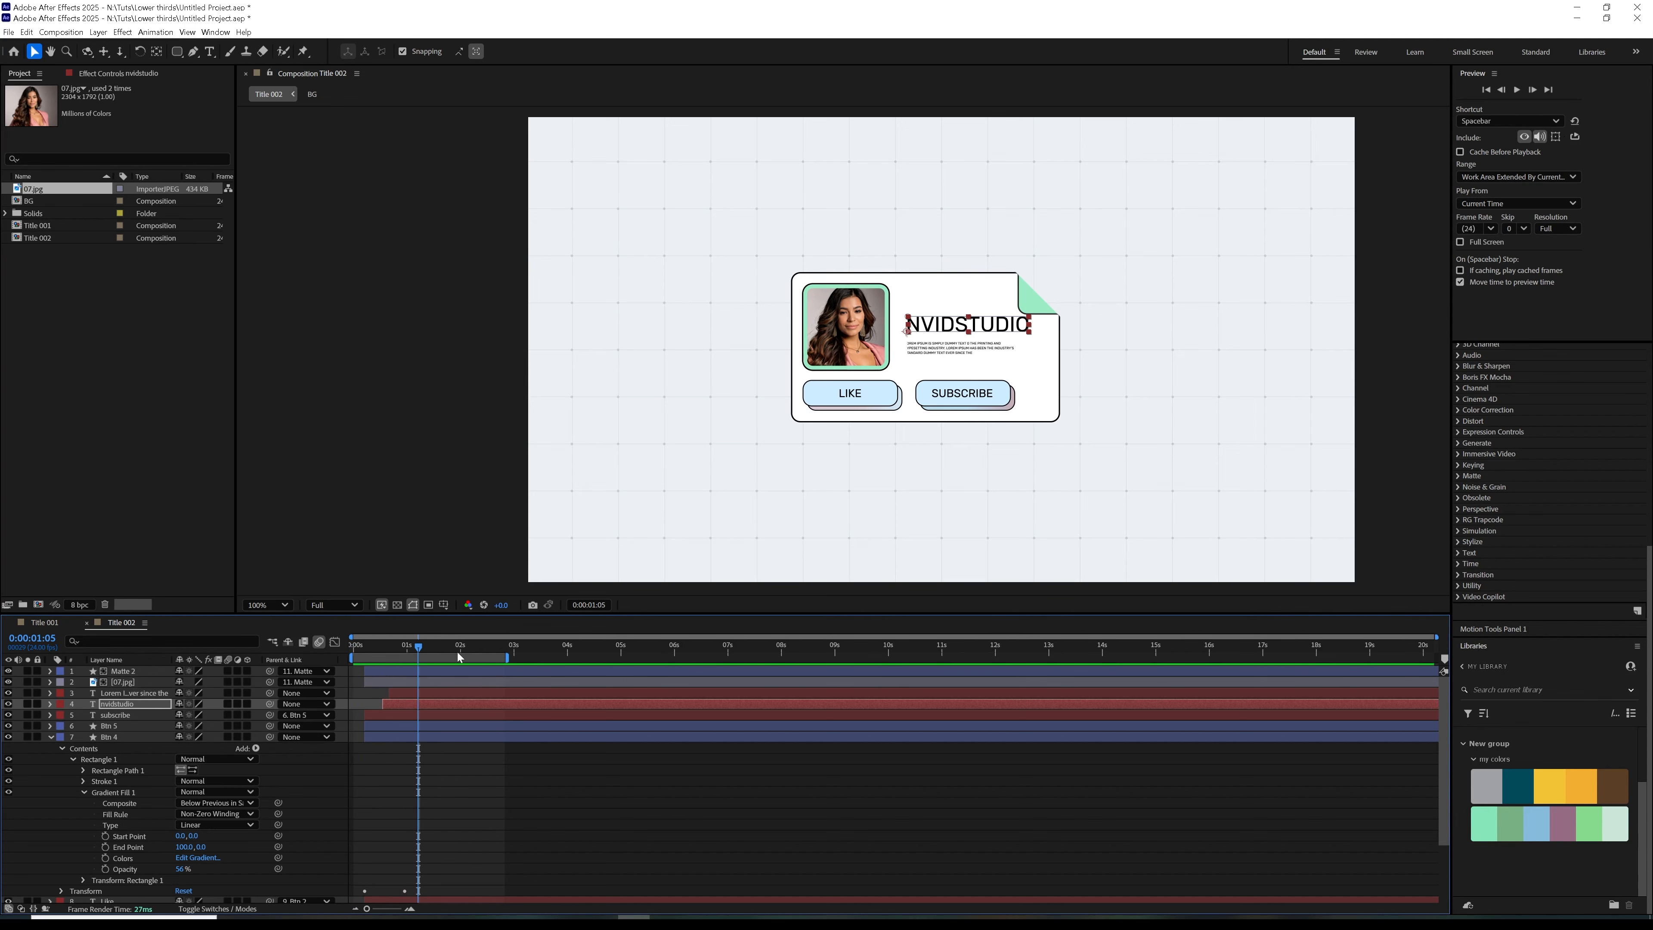
{"action": "left_click", "coordinate": [51, 737]}
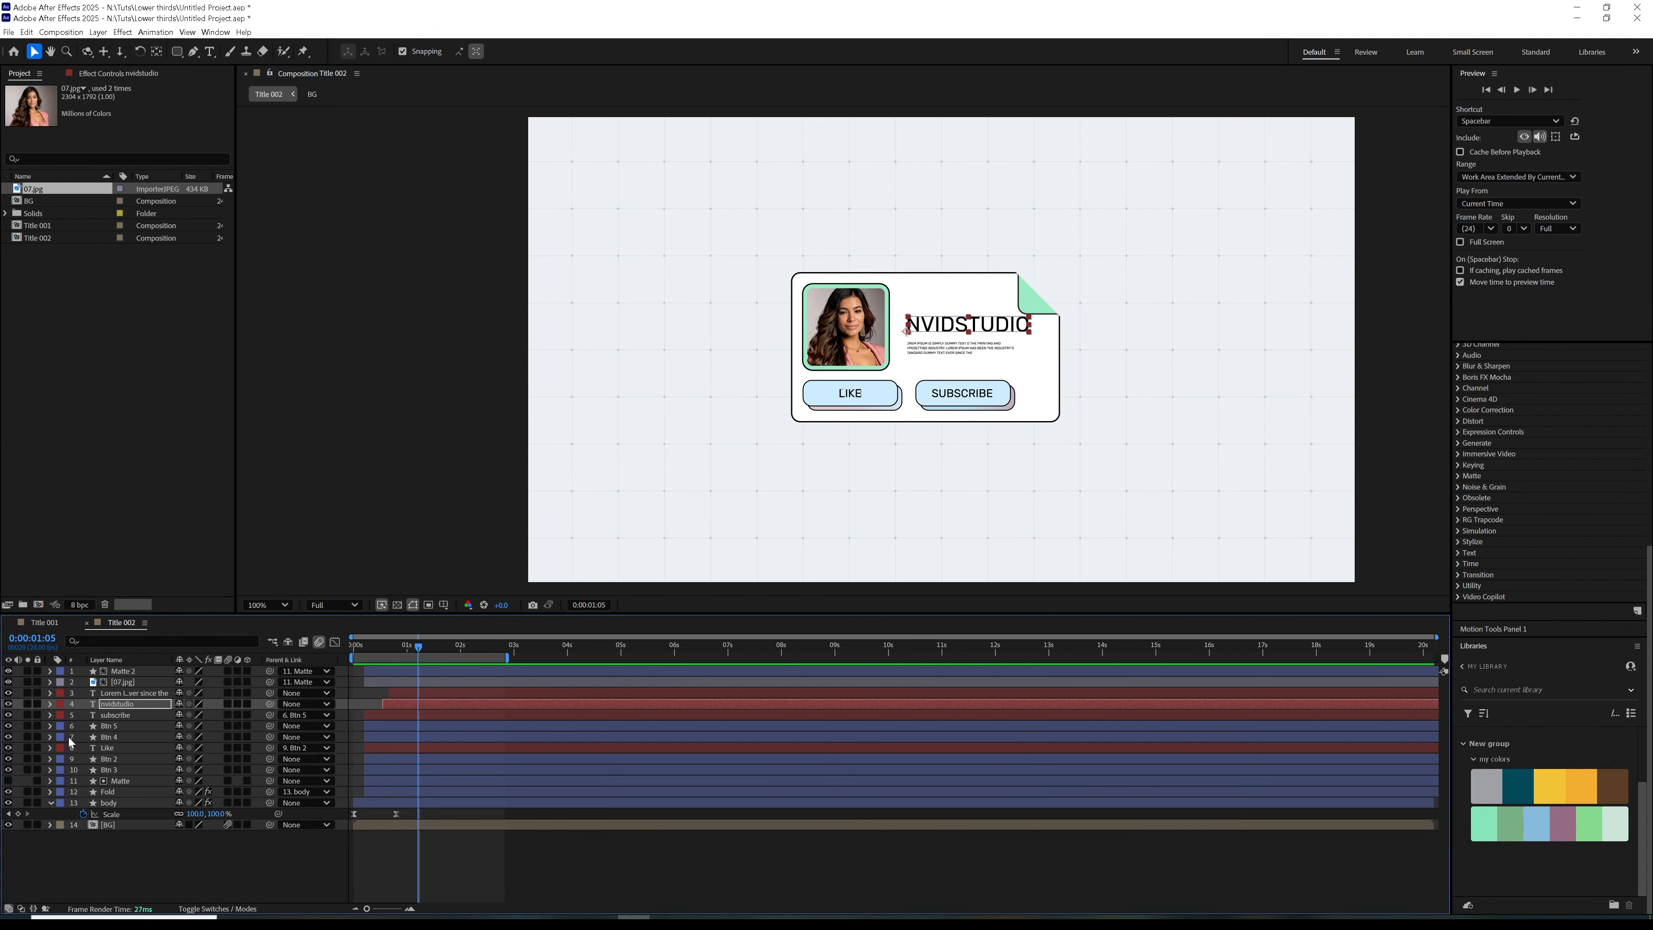
Duplicate the BG composition and open the copy
{"action": "left_click", "coordinate": [36, 201]}
{"action": "key", "text": "ctrl+d"}
{"action": "double_click", "coordinate": [51, 213]}
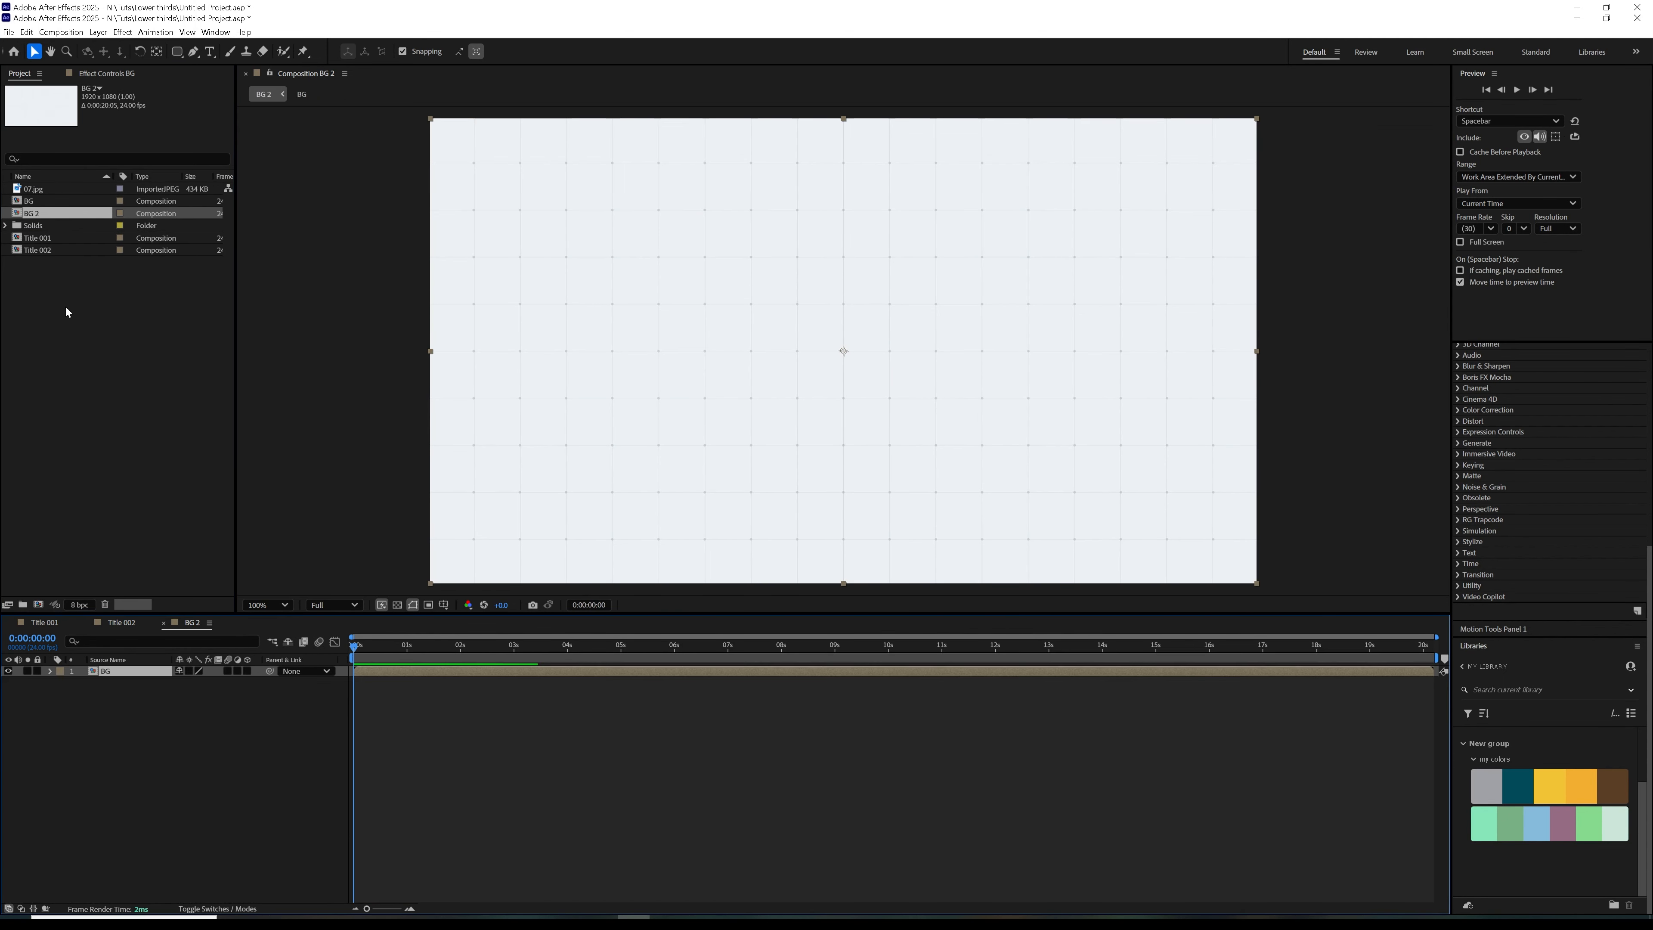
Add Title 001 and Title 002 above the background layer and move the playhead to 0:00:01:20
{"action": "left_click", "coordinate": [46, 239]}
{"action": "left_click", "coordinate": [38, 250], "text": "shift"}
{"action": "left_click_drag", "start_coordinate": [38, 250], "coordinate": [844, 353]}
{"action": "left_click_drag", "start_coordinate": [389, 650], "coordinate": [451, 650]}
Arrange the titles in the frame with Title 002 in the upper half and Title 001 below it
{"action": "left_click", "coordinate": [944, 284]}
{"action": "left_click", "coordinate": [932, 292]}
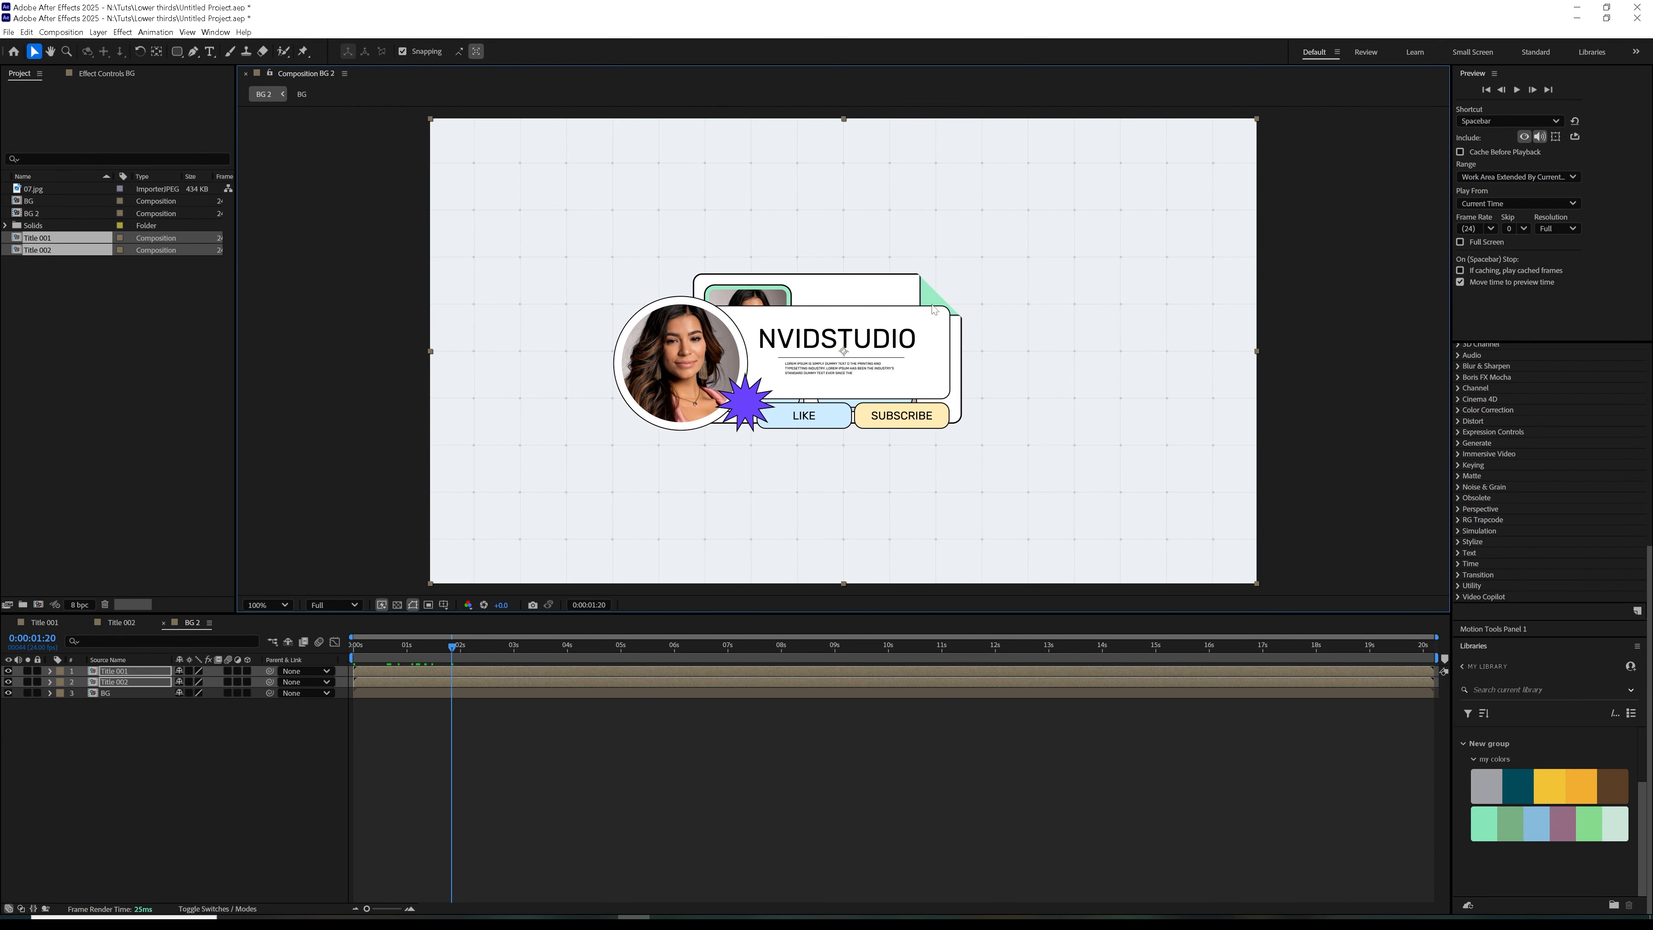
{"action": "left_click_drag", "start_coordinate": [1037, 347], "coordinate": [1087, 488]}
{"action": "left_click", "coordinate": [391, 684]}
{"action": "left_click_drag", "start_coordinate": [809, 393], "coordinate": [815, 301]}
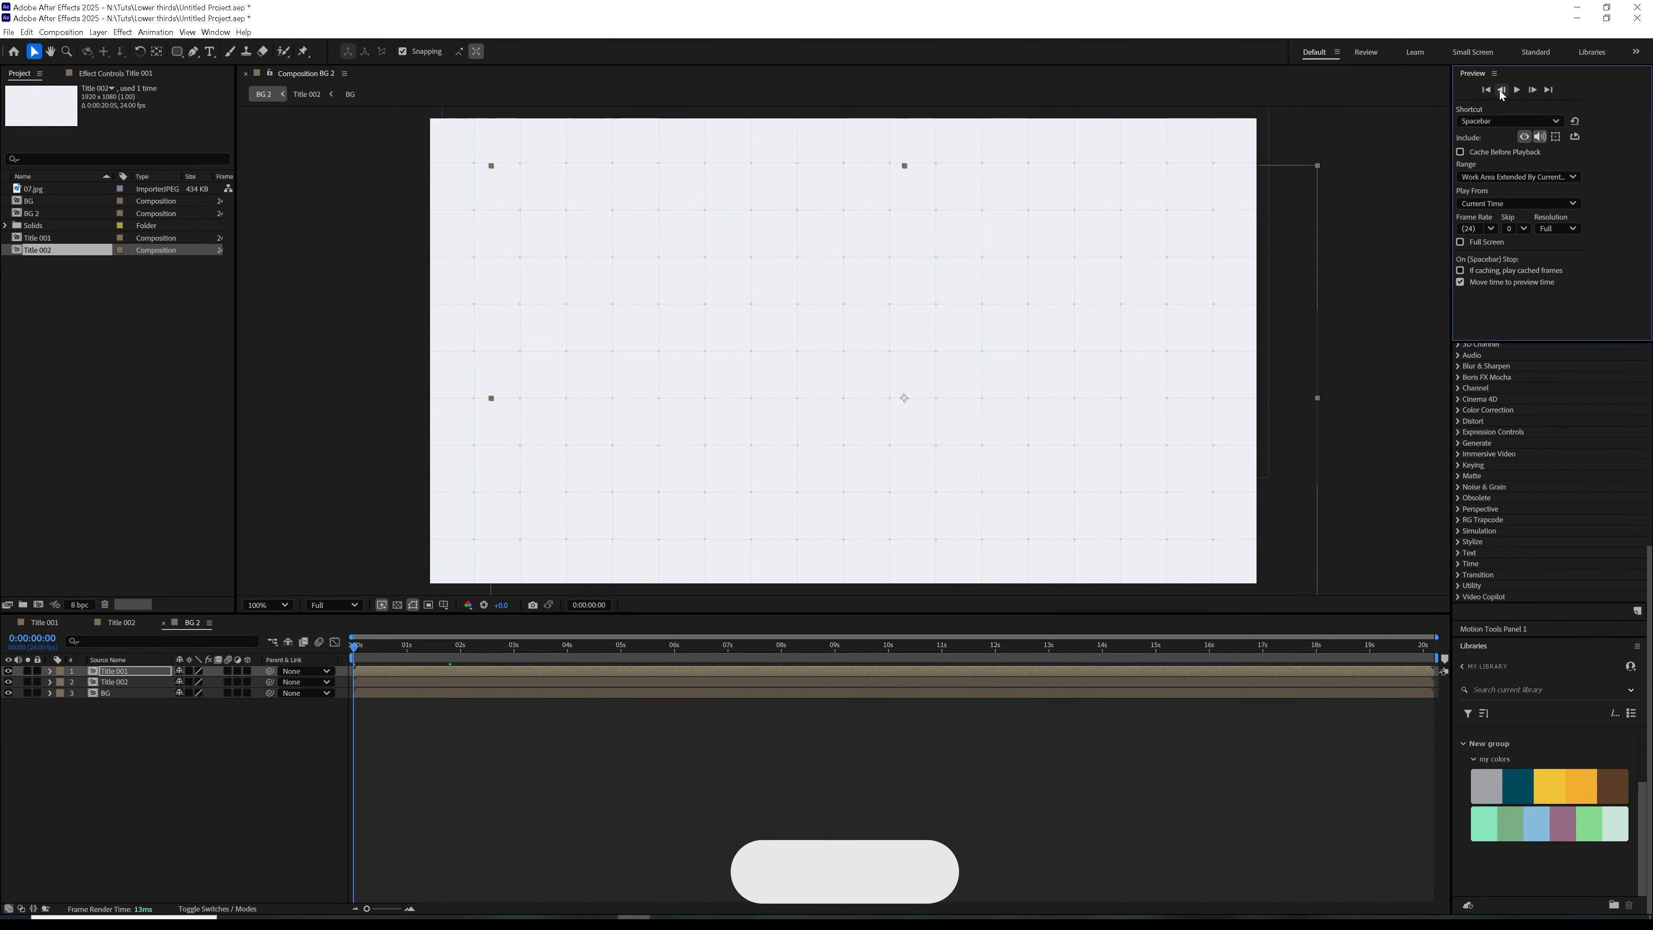
End the work area at 0:00:02:04 and preview both title animations together
{"action": "left_click", "coordinate": [1515, 92]}
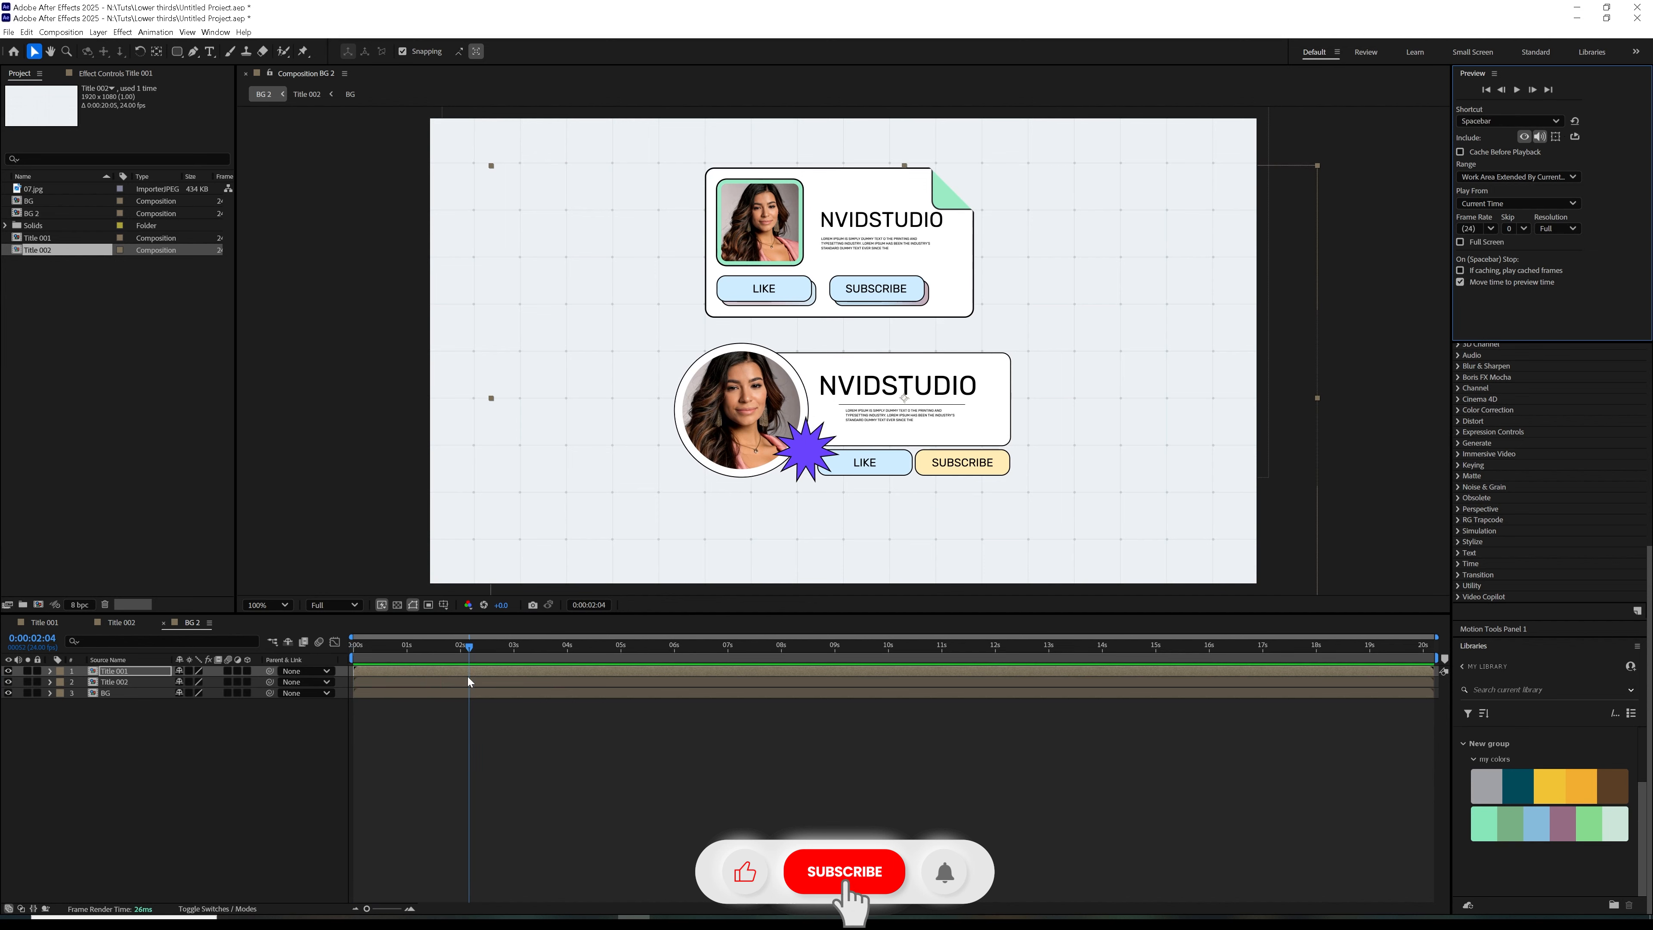
{"action": "key", "text": "space"}
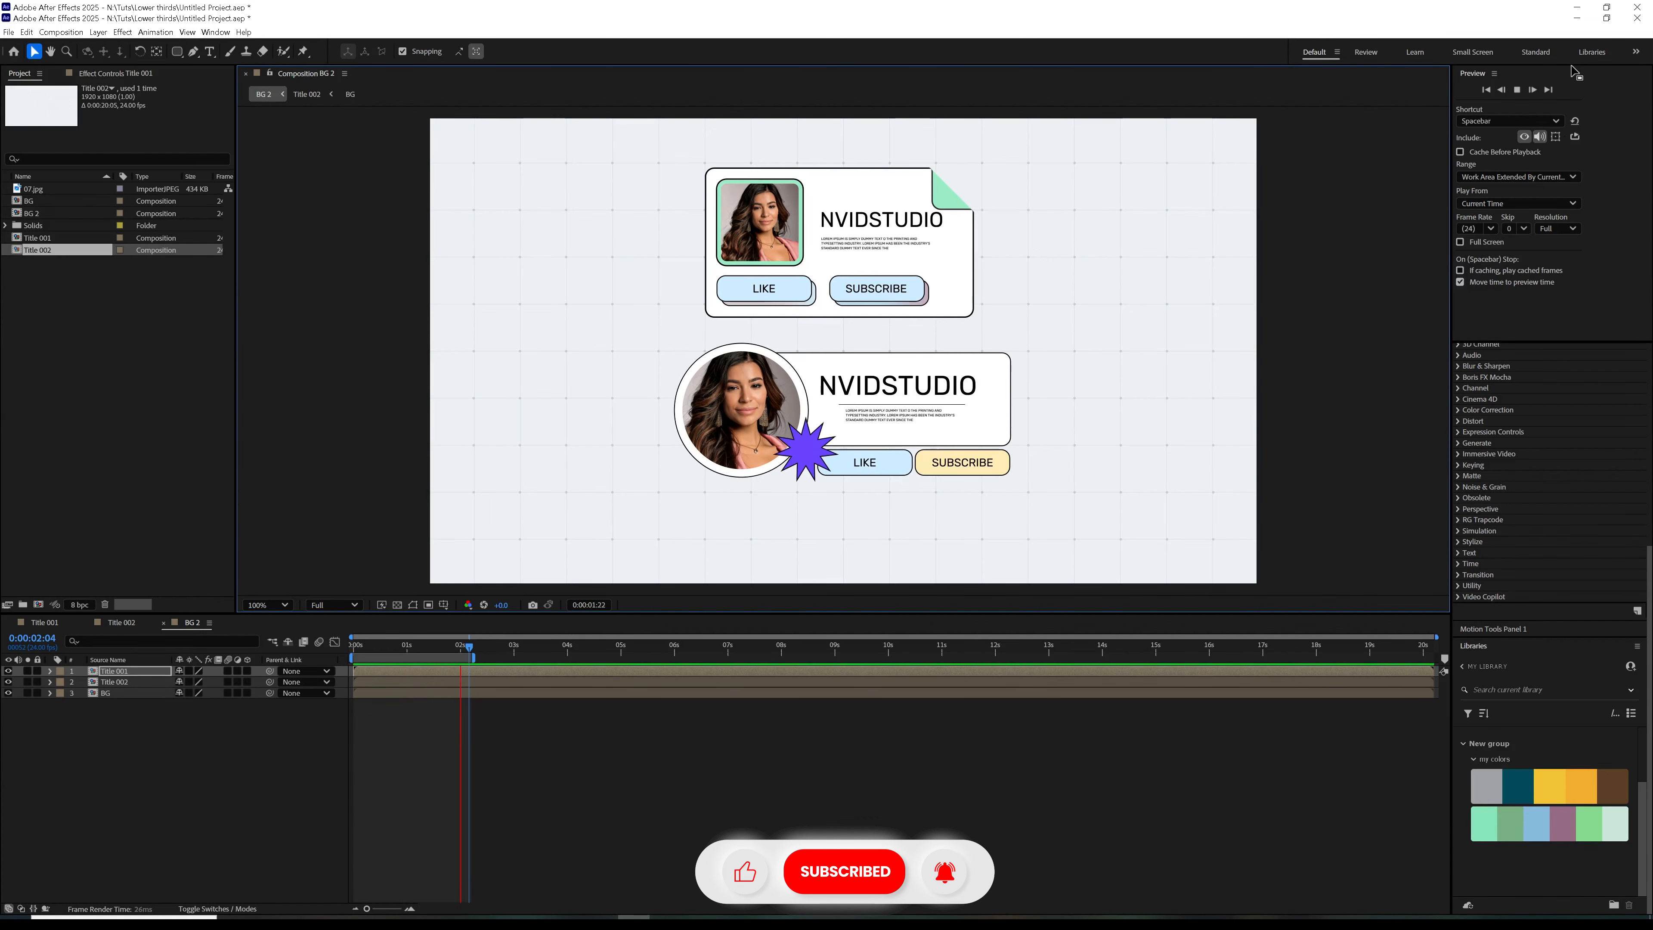
{"action": "left_click", "coordinate": [1516, 91]}
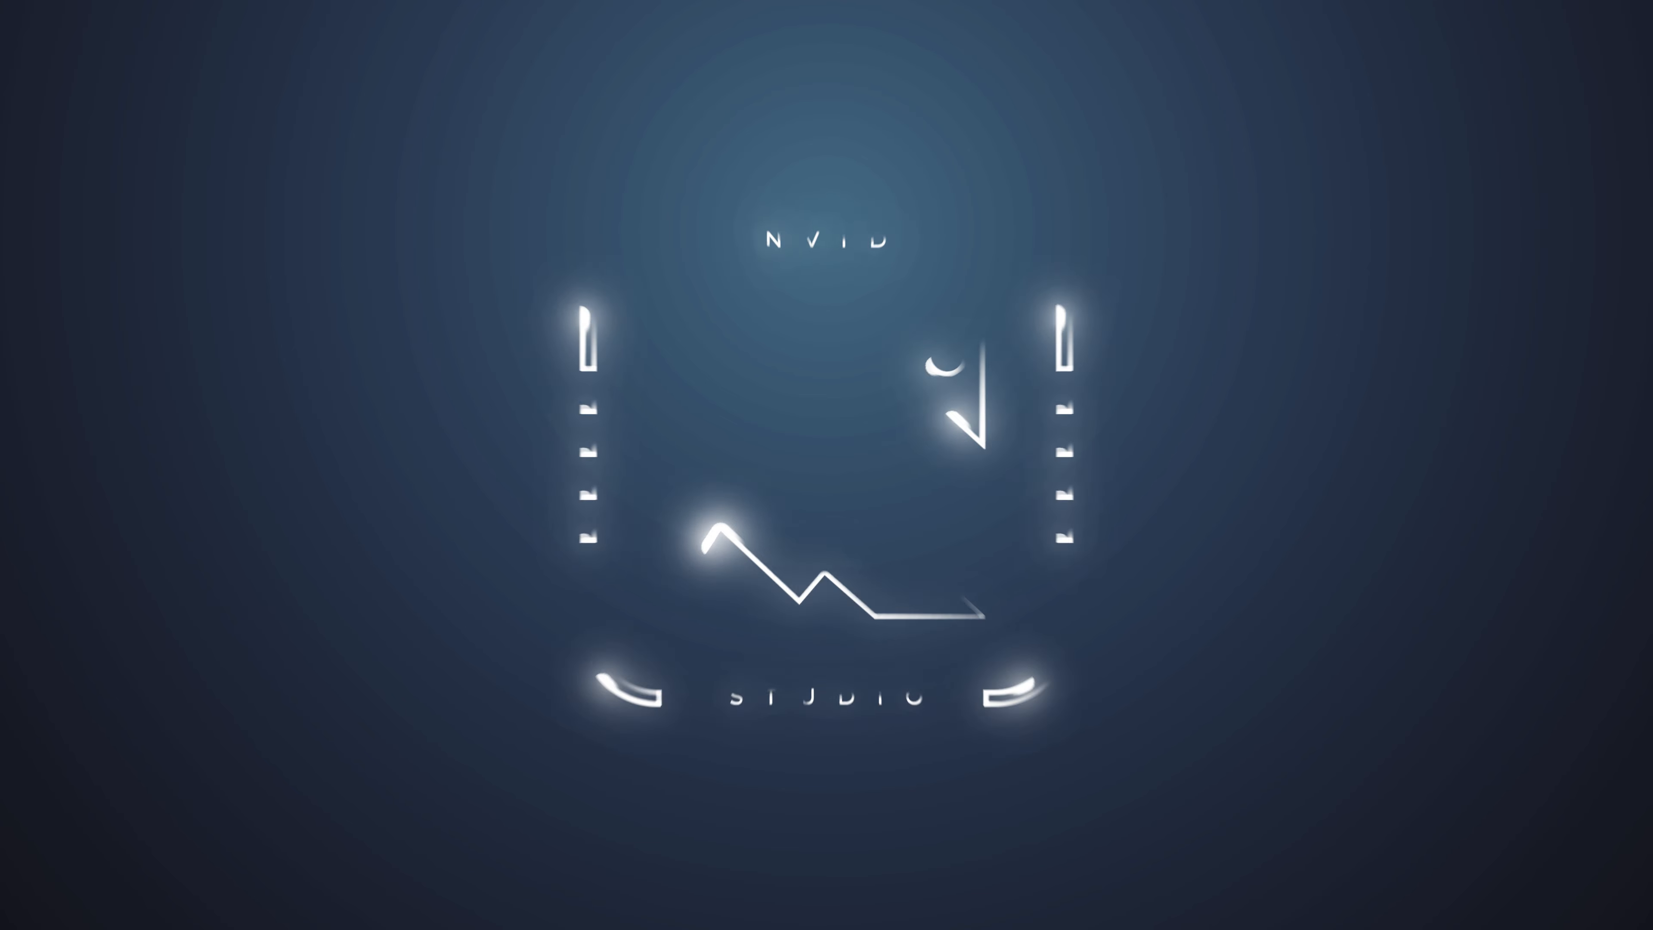